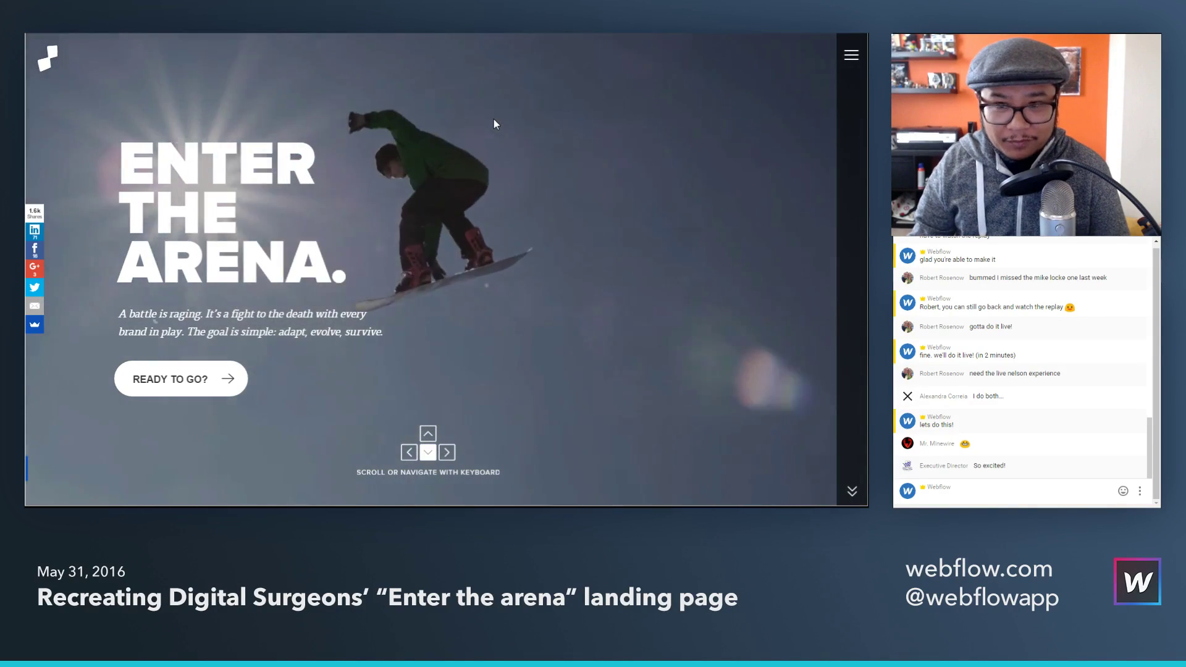
# Step: Examine the "Enter the arena" site's full-screen sections from the intro to The Solution and its blurred overlay menu
pyautogui.scroll(-2, 495, 119)
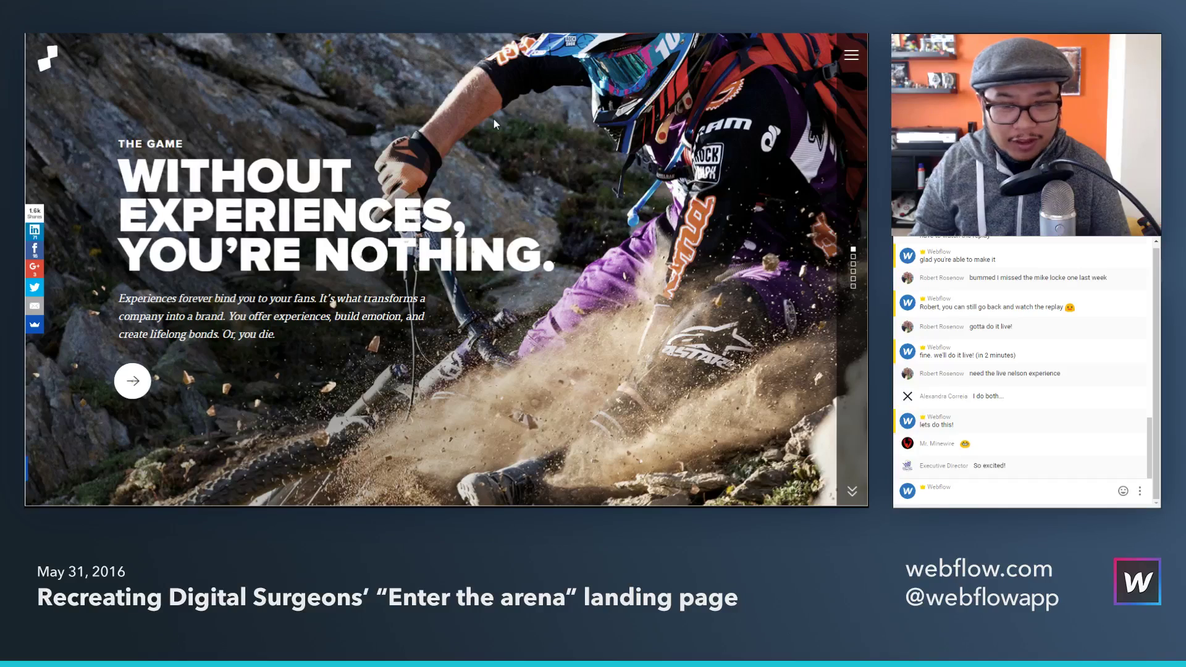
pyautogui.scroll(-1, 494, 122)
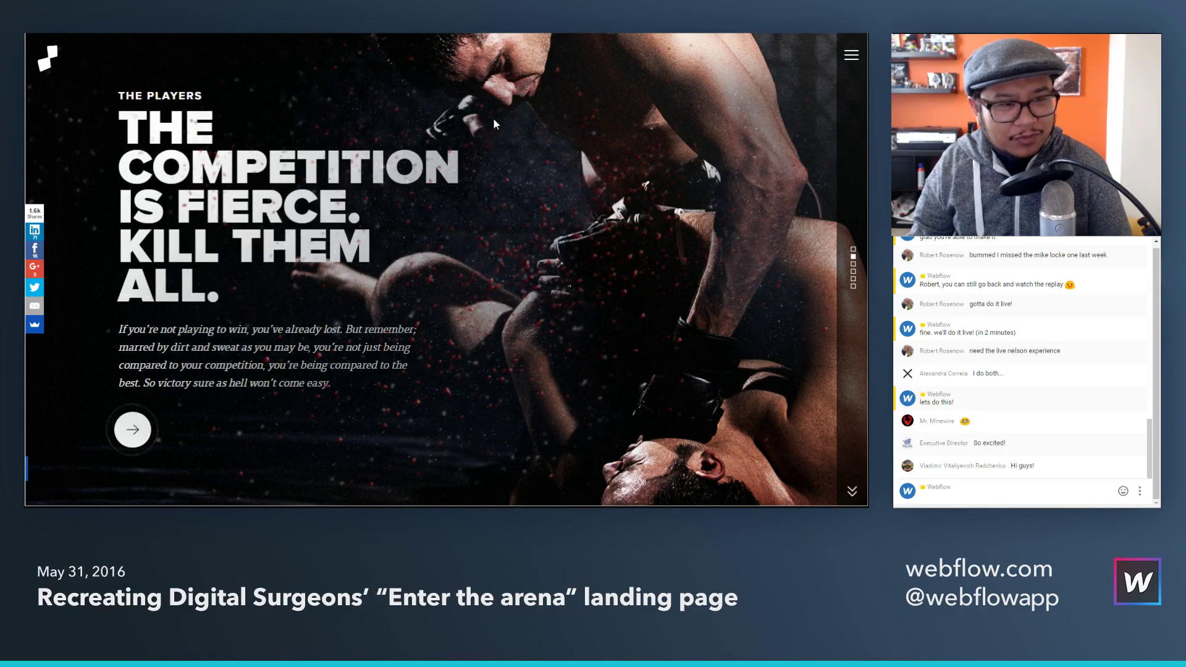
pyautogui.scroll(-1, 494, 122)
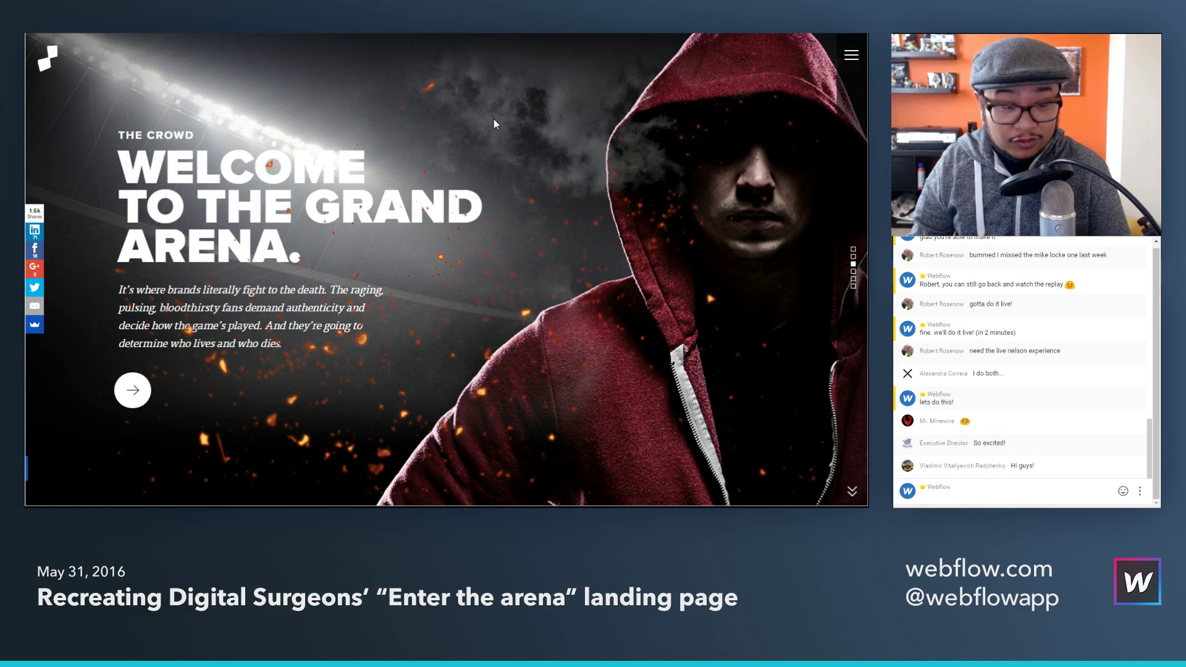
pyautogui.scroll(-1, 494, 124)
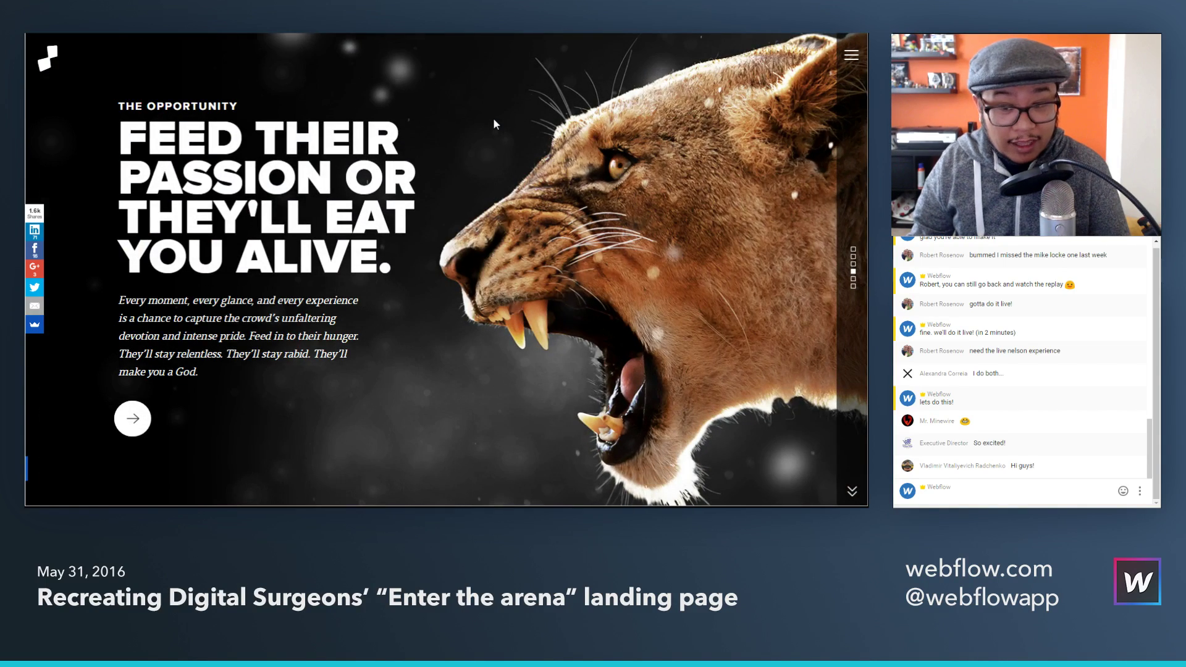
pyautogui.scroll(-1, 494, 118)
pyautogui.scroll(-1, 494, 118)
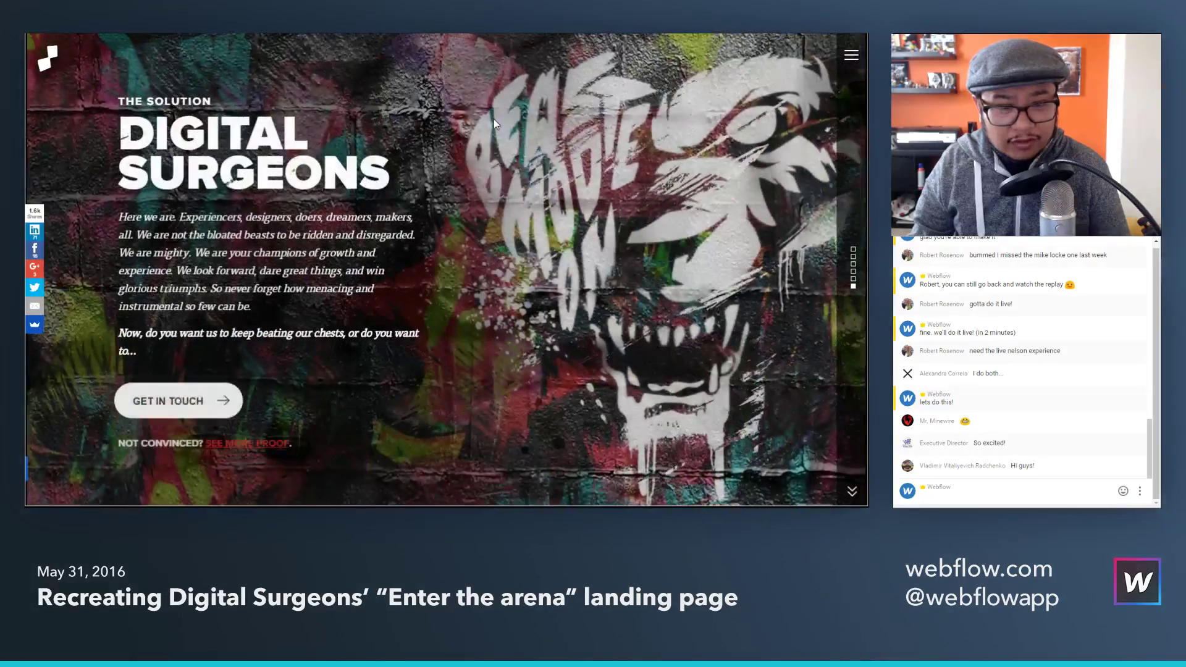
pyautogui.scroll(1, 494, 119)
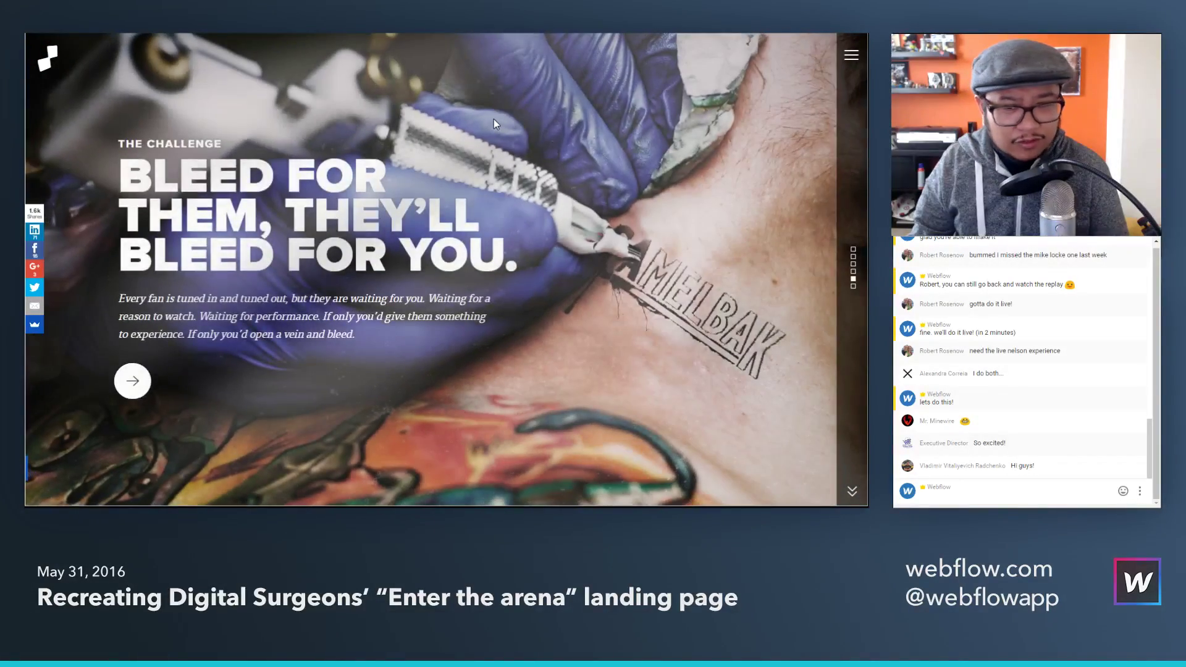
pyautogui.scroll(1, 494, 118)
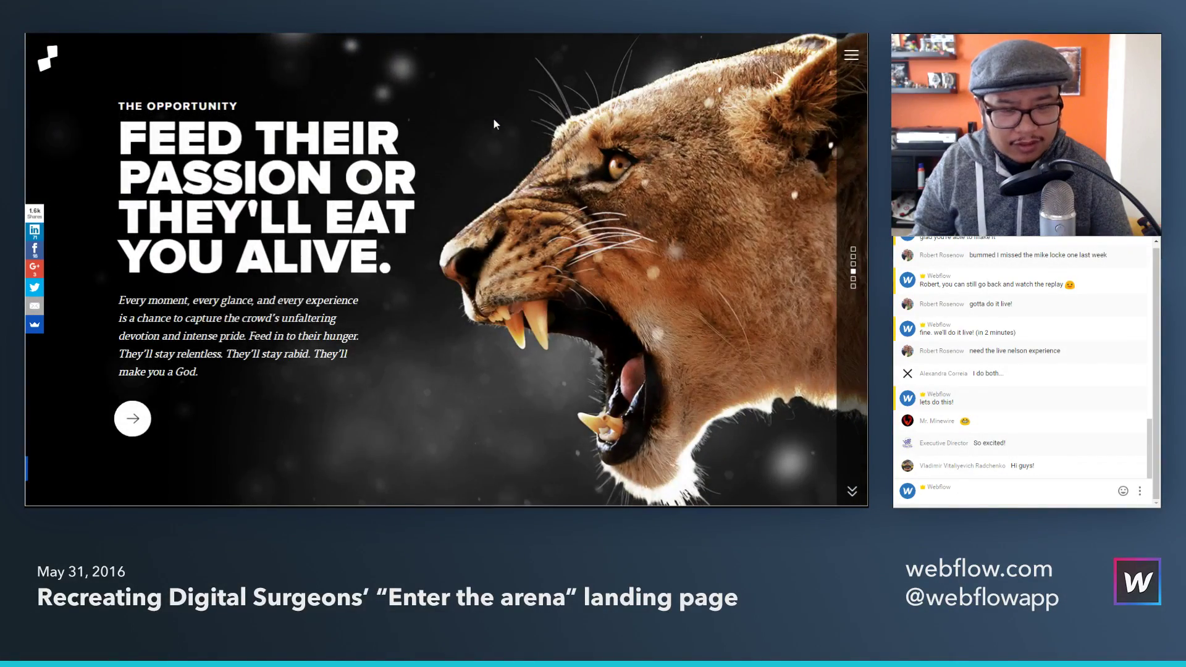
pyautogui.scroll(1, 494, 118)
pyautogui.scroll(1, 494, 118)
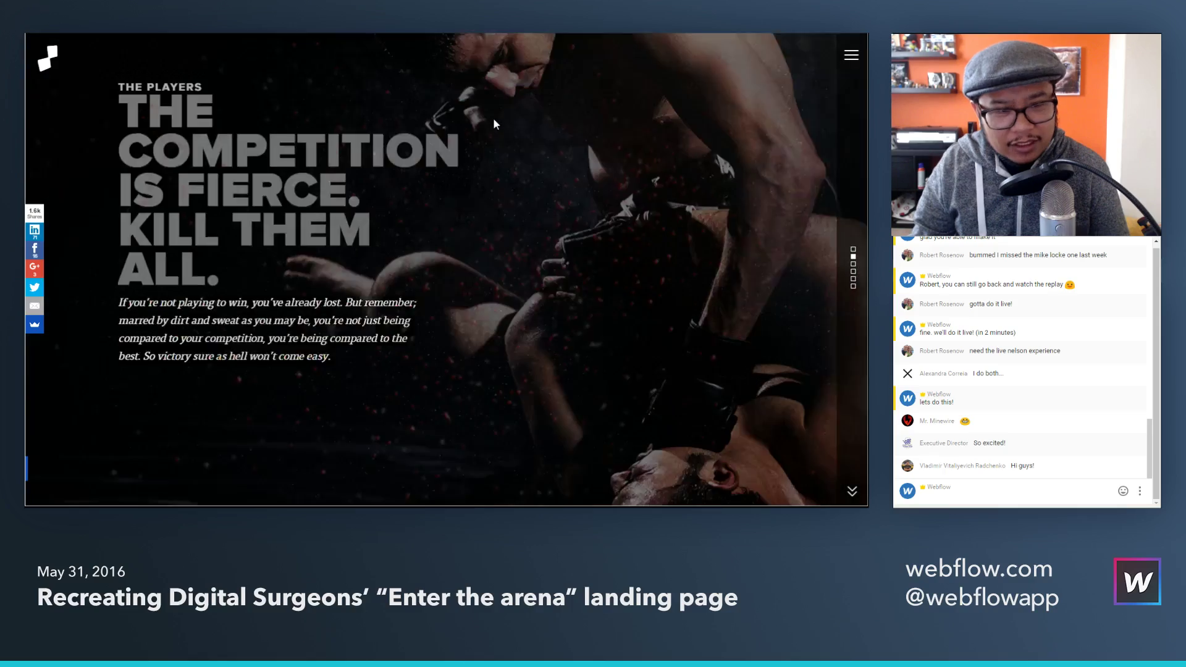
pyautogui.scroll(1, 493, 117)
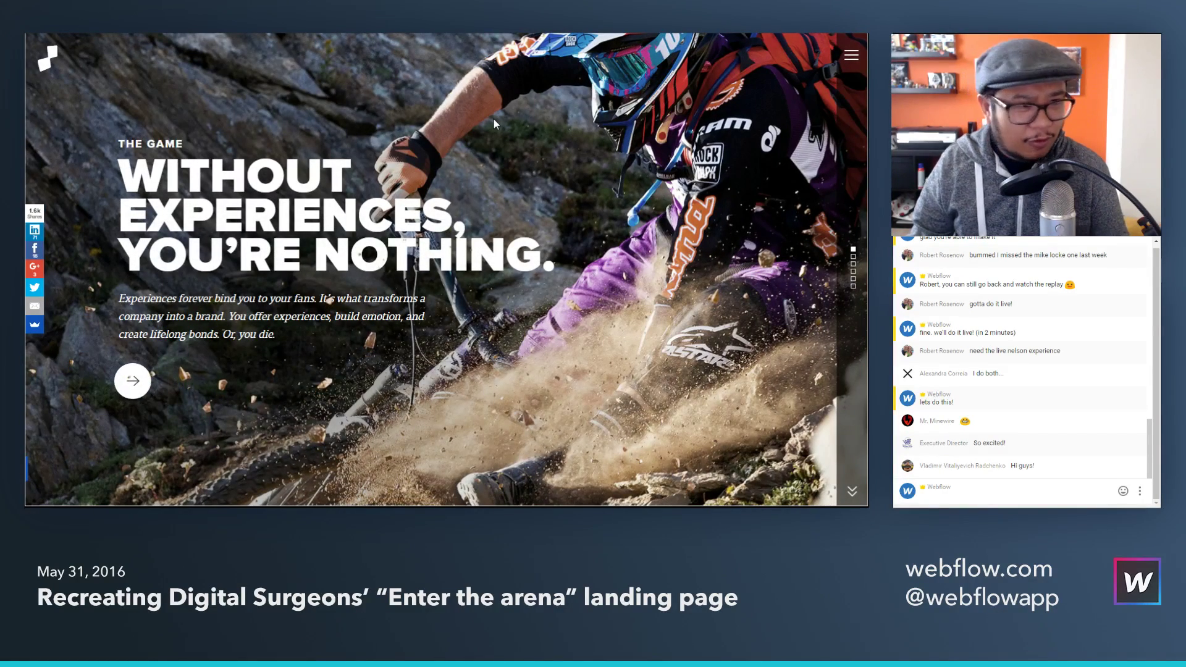
pyautogui.click(852, 58)
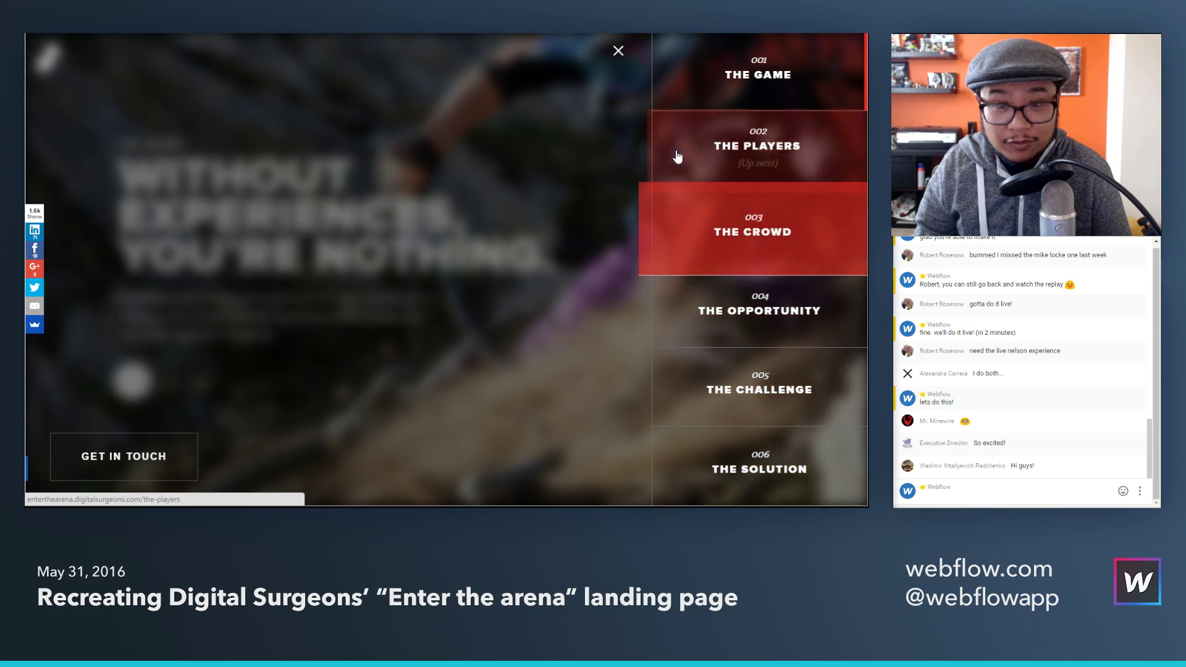
pyautogui.click(615, 51)
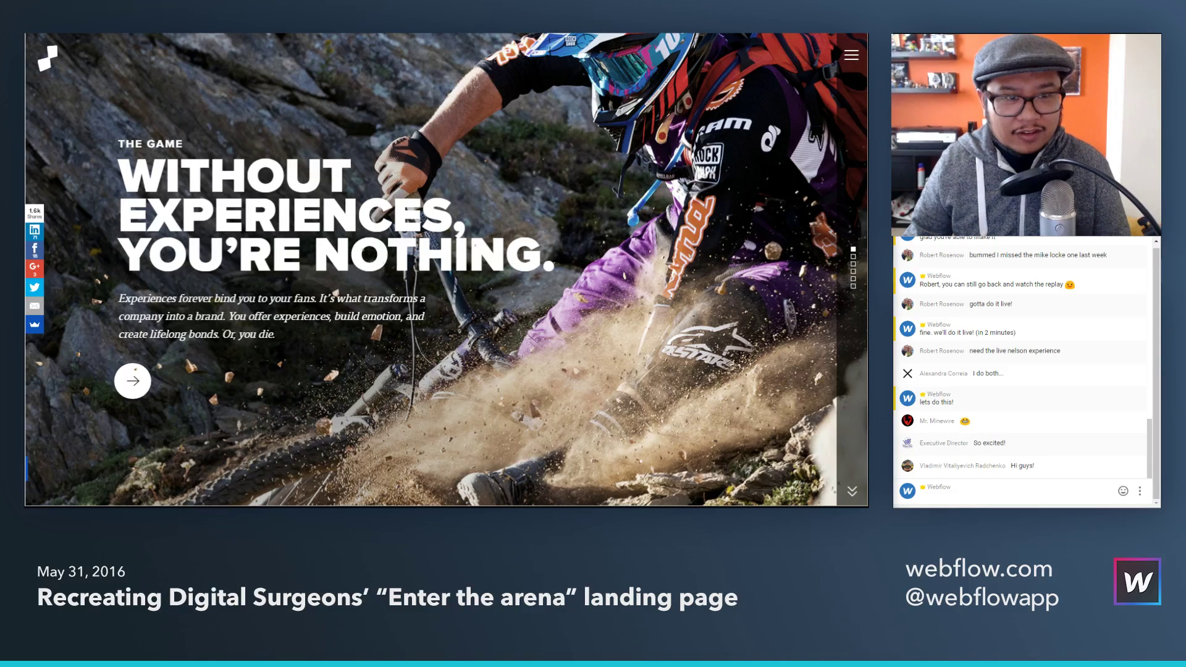
# Step: In the Webflow forum's Design Board category, open the "Blur your site when opening a menu" topic and its shared blurred-out project preview
pyautogui.hotkey('ctrl', 't')
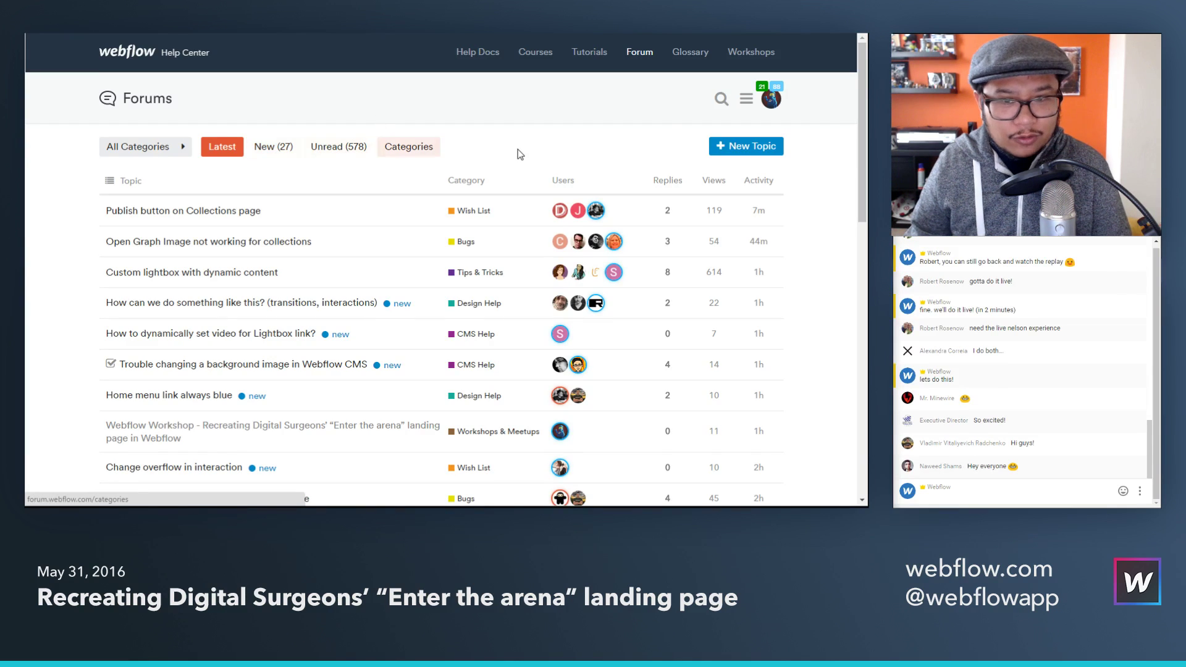
pyautogui.click(161, 152)
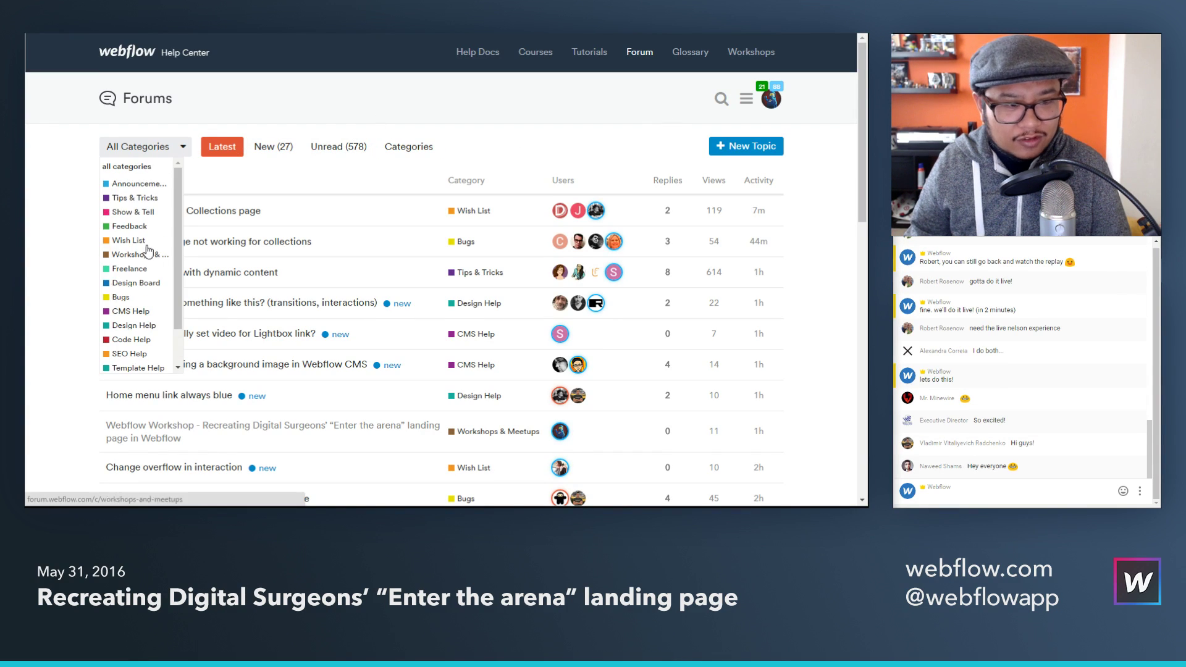
pyautogui.click(132, 286)
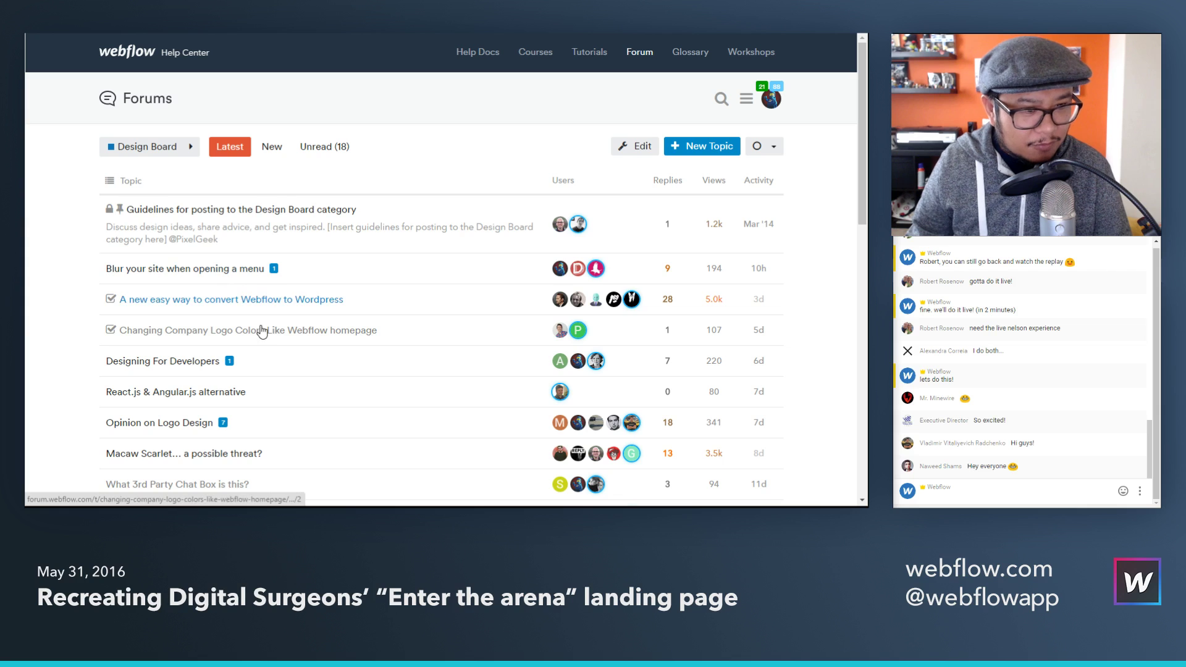
pyautogui.click(224, 269)
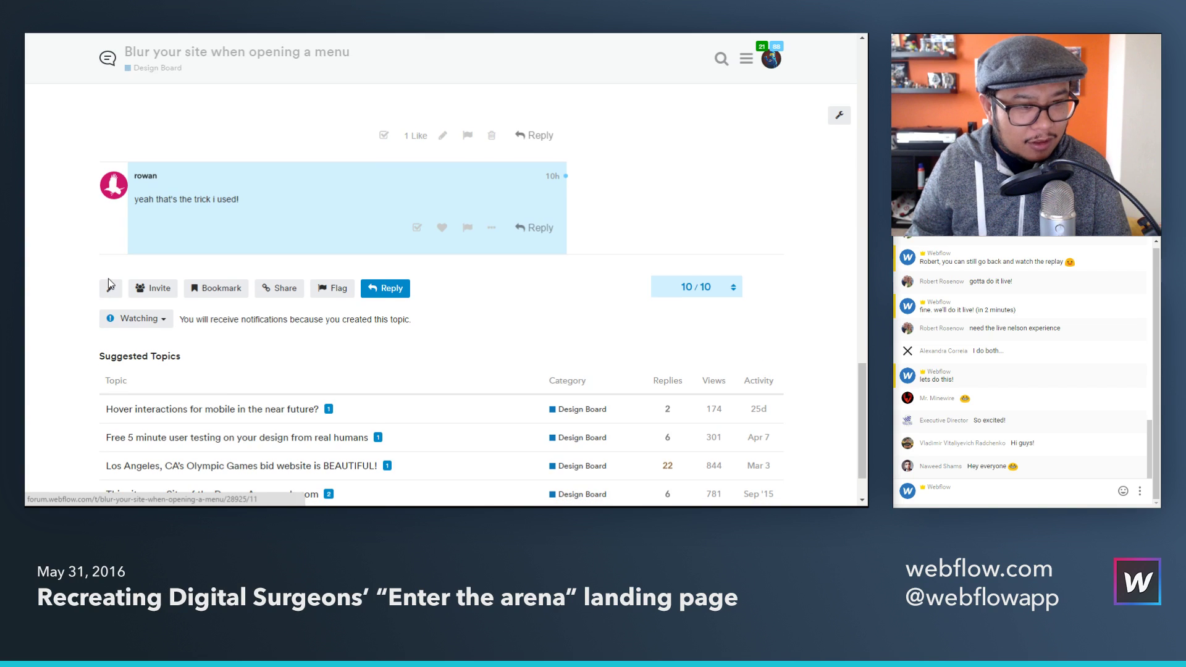
pyautogui.scroll(7, 247, 276)
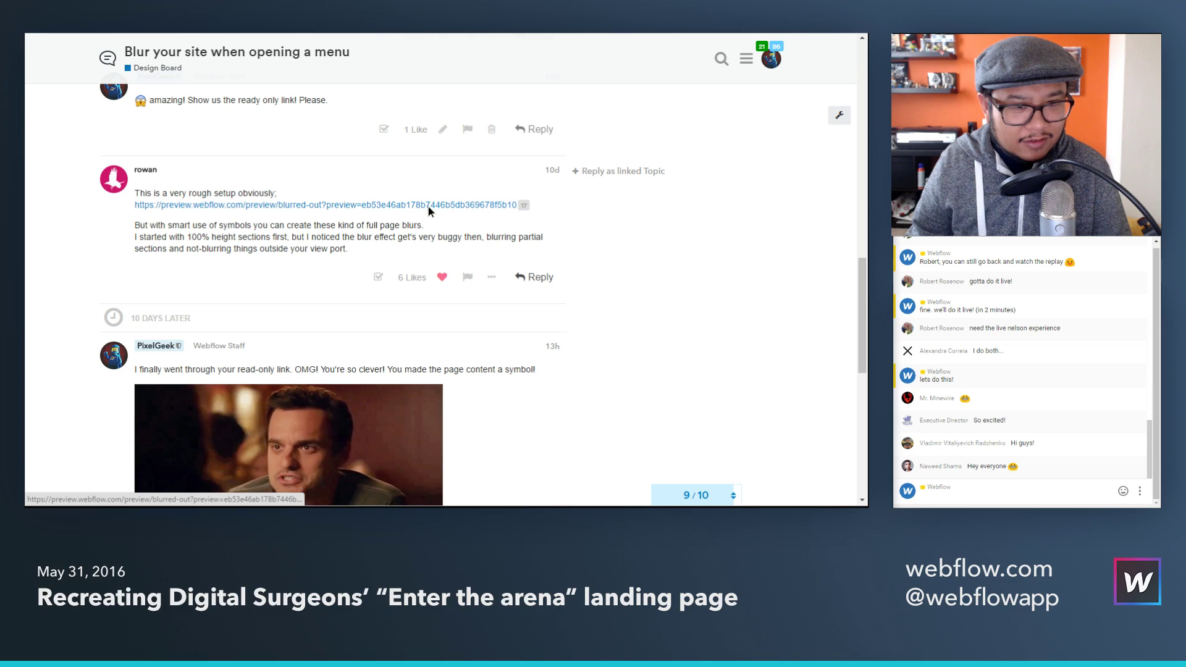
pyautogui.moveTo(428, 207)
pyautogui.mouseDown()
pyautogui.moveTo(465, 212)
pyautogui.moveTo(450, 205)
pyautogui.mouseUp()
pyautogui.click(449, 205)
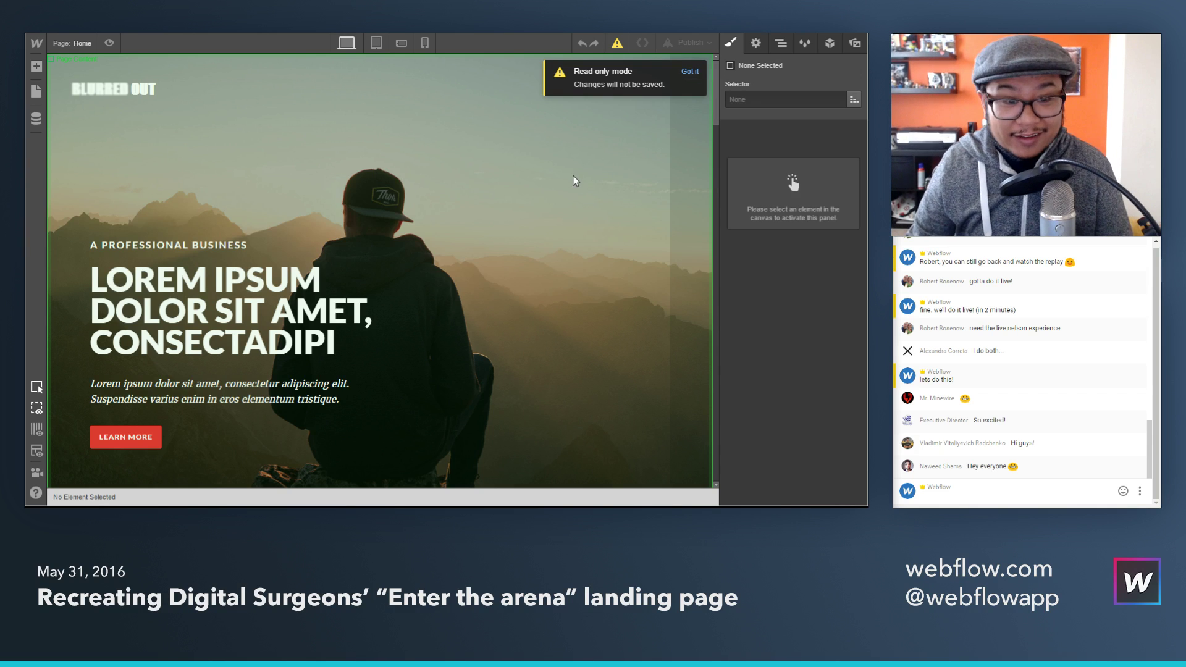
# Step: Preview the opening and closing of the project's blurred menu, and inspect the Home page's element structure in the Navigator
pyautogui.click(110, 43)
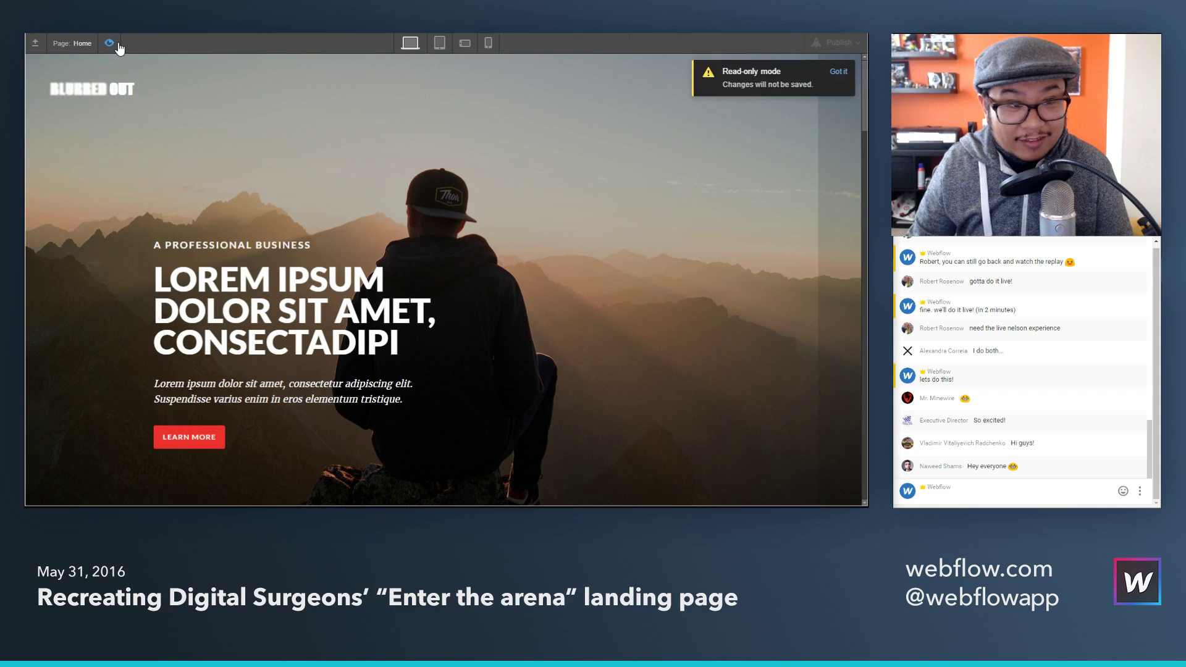
pyautogui.click(835, 73)
pyautogui.click(840, 91)
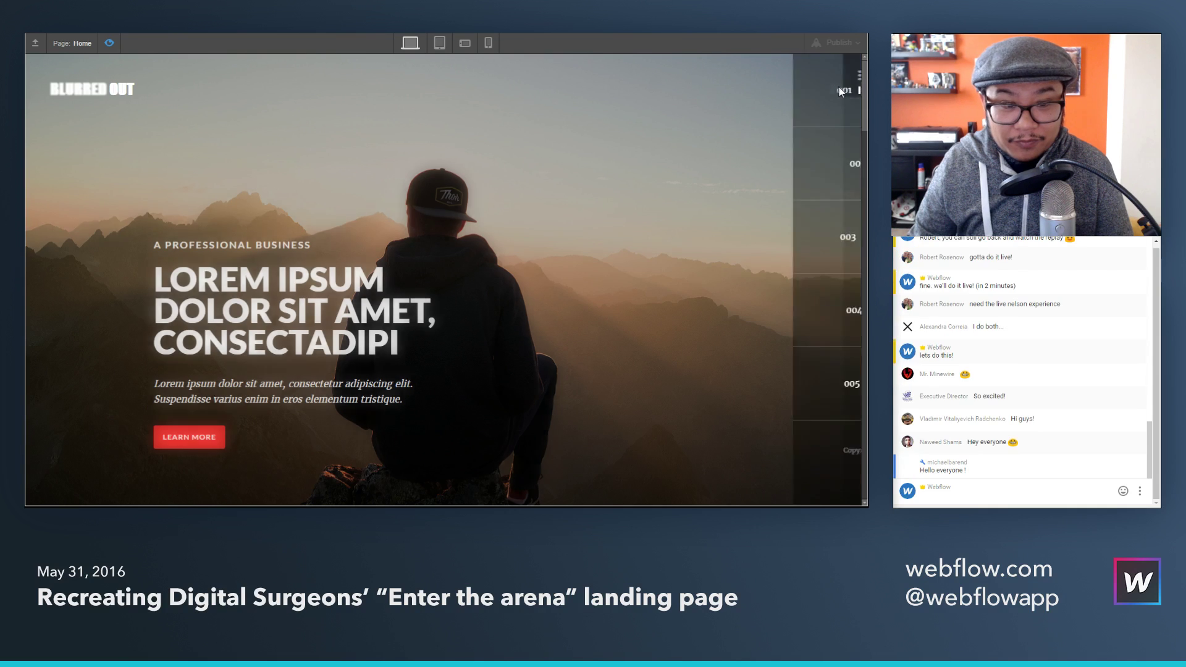
pyautogui.click(516, 128)
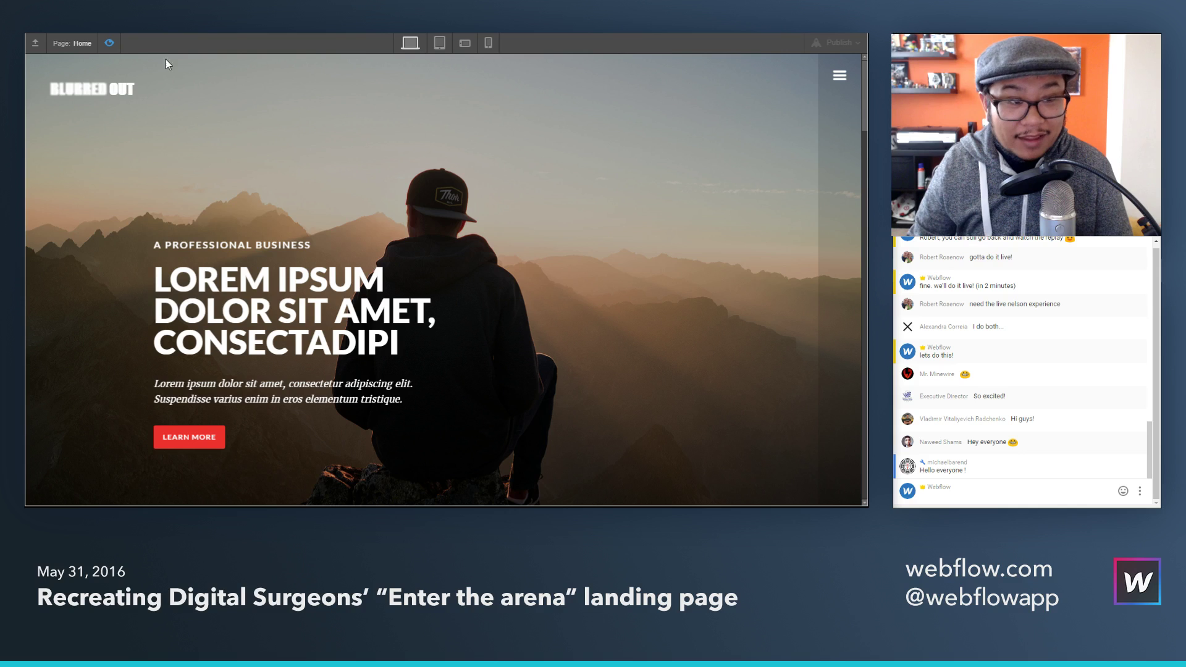
pyautogui.click(108, 45)
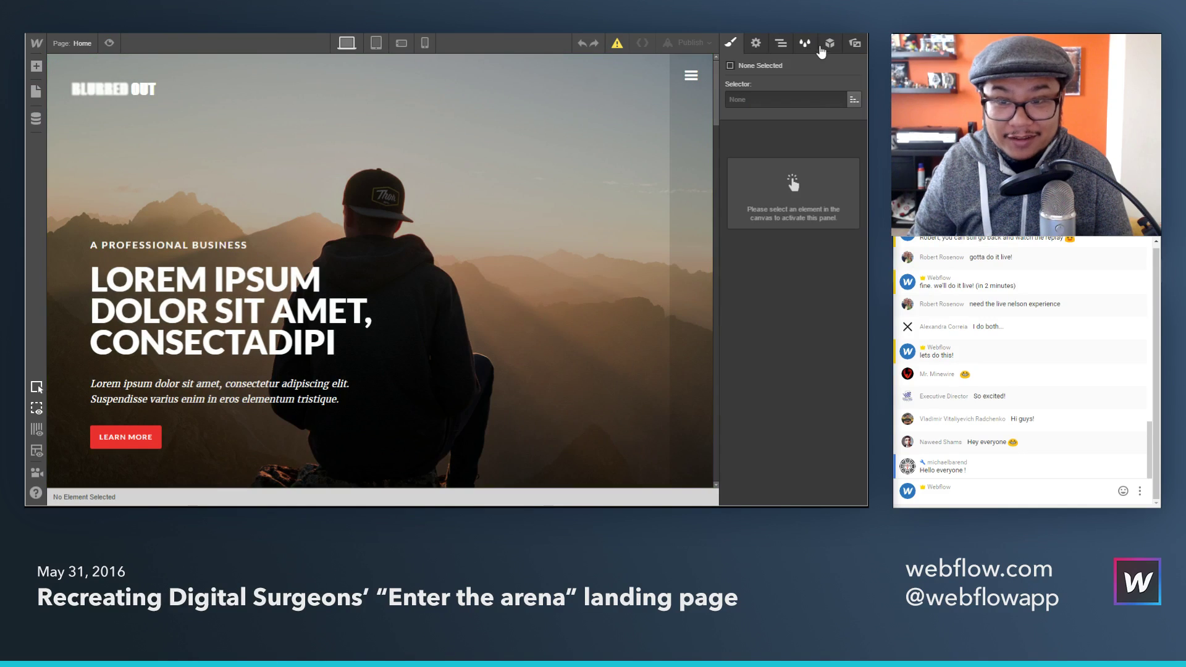
pyautogui.click(780, 44)
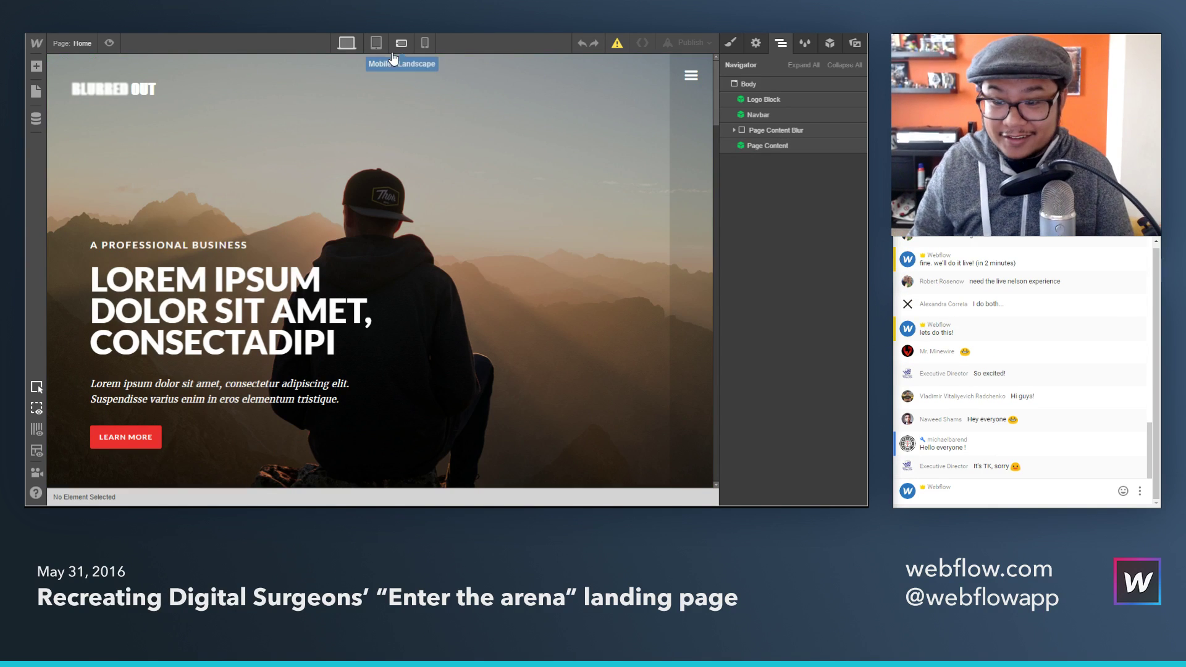
# Step: Return to the "Enter the arena" site and examine how its menu opens and closes over the intro video
pyautogui.hotkey('ctrl', 'Tab')
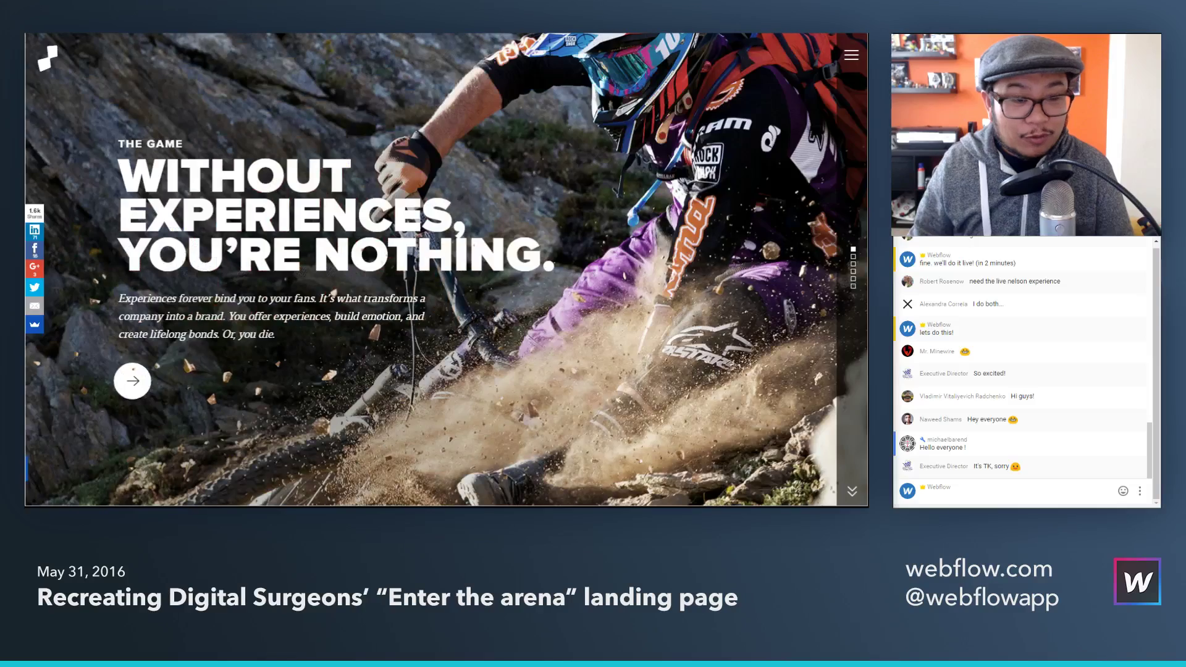
pyautogui.scroll(3, 350, 142)
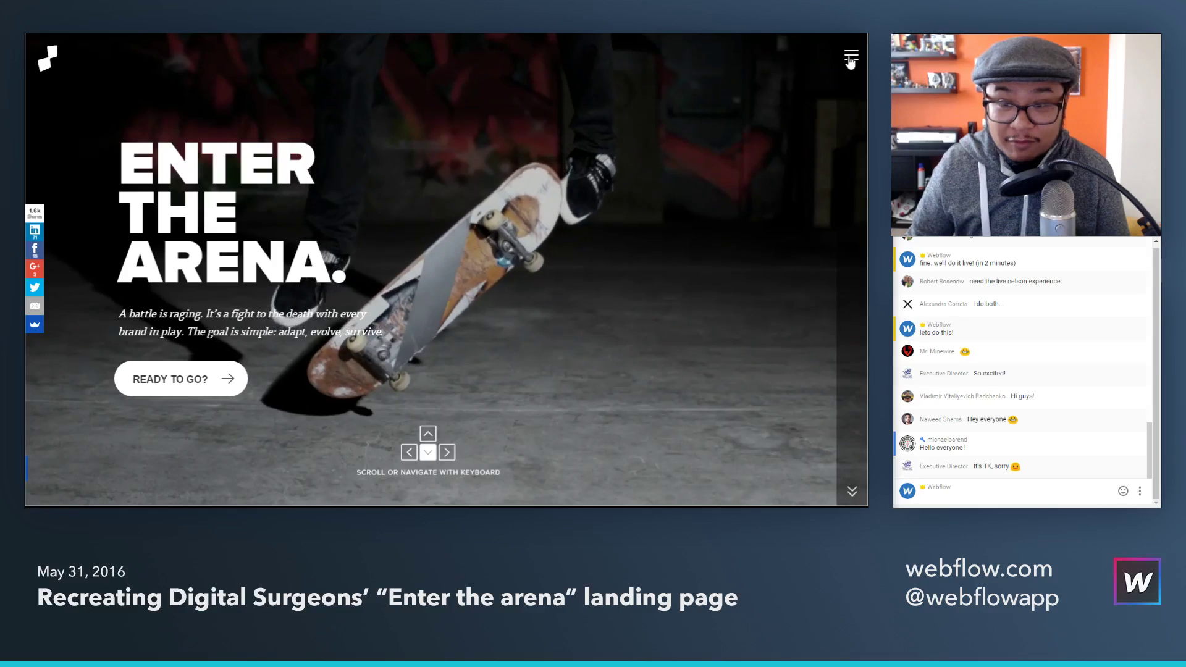
pyautogui.click(851, 58)
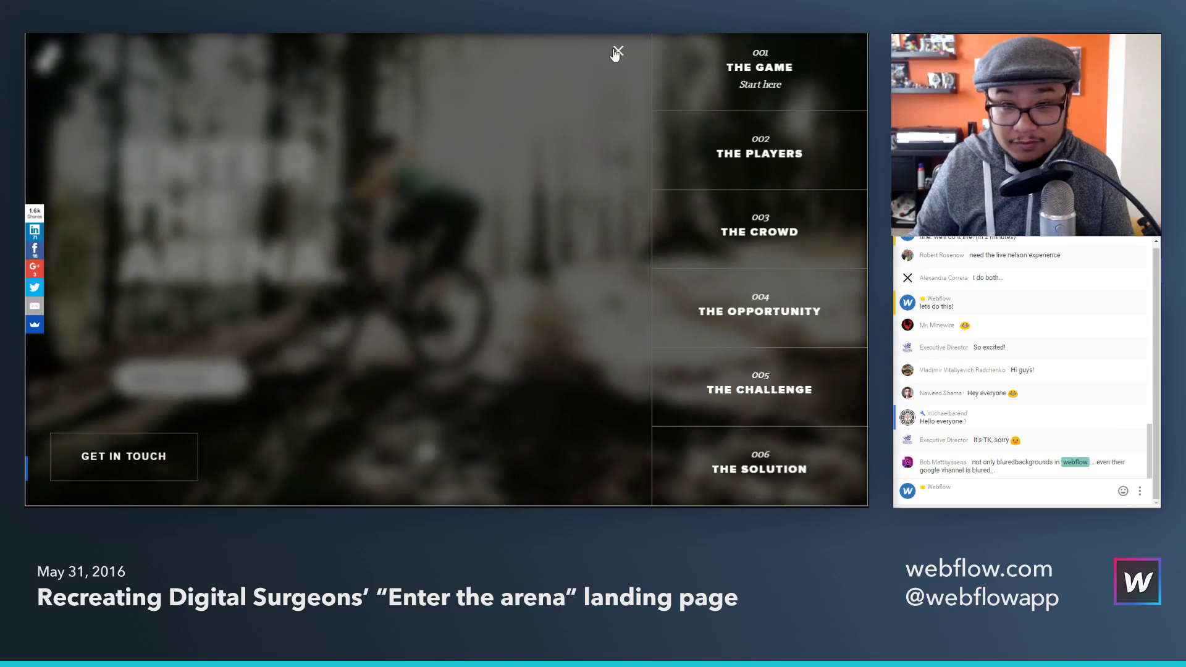
pyautogui.click(615, 52)
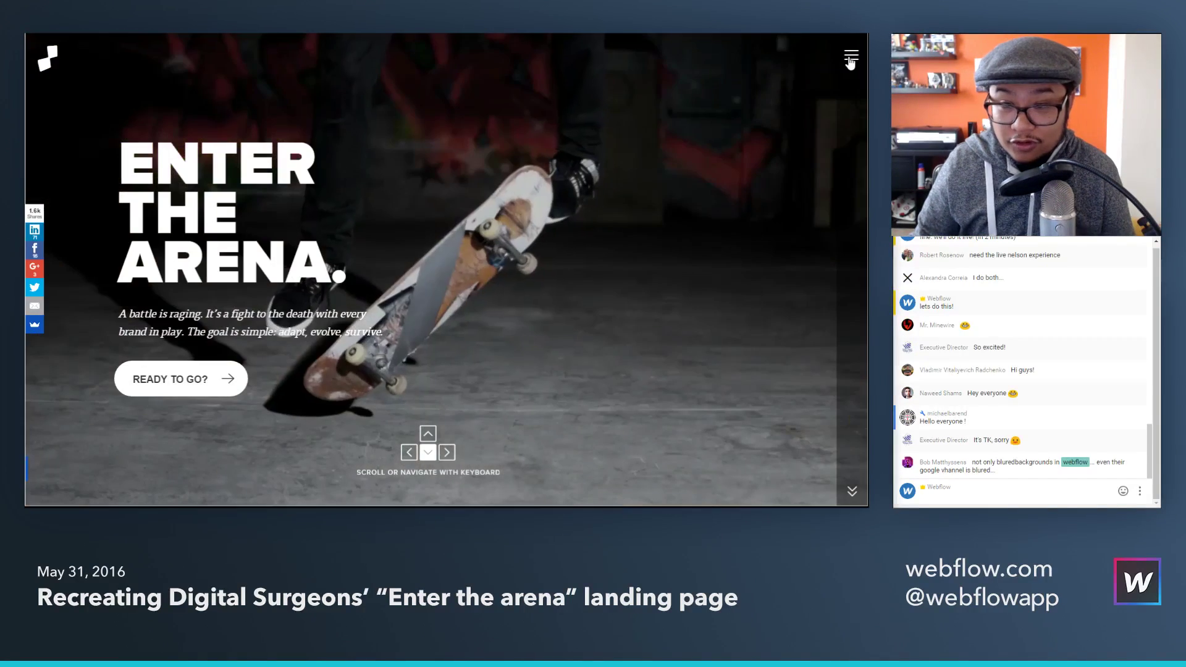
pyautogui.click(851, 59)
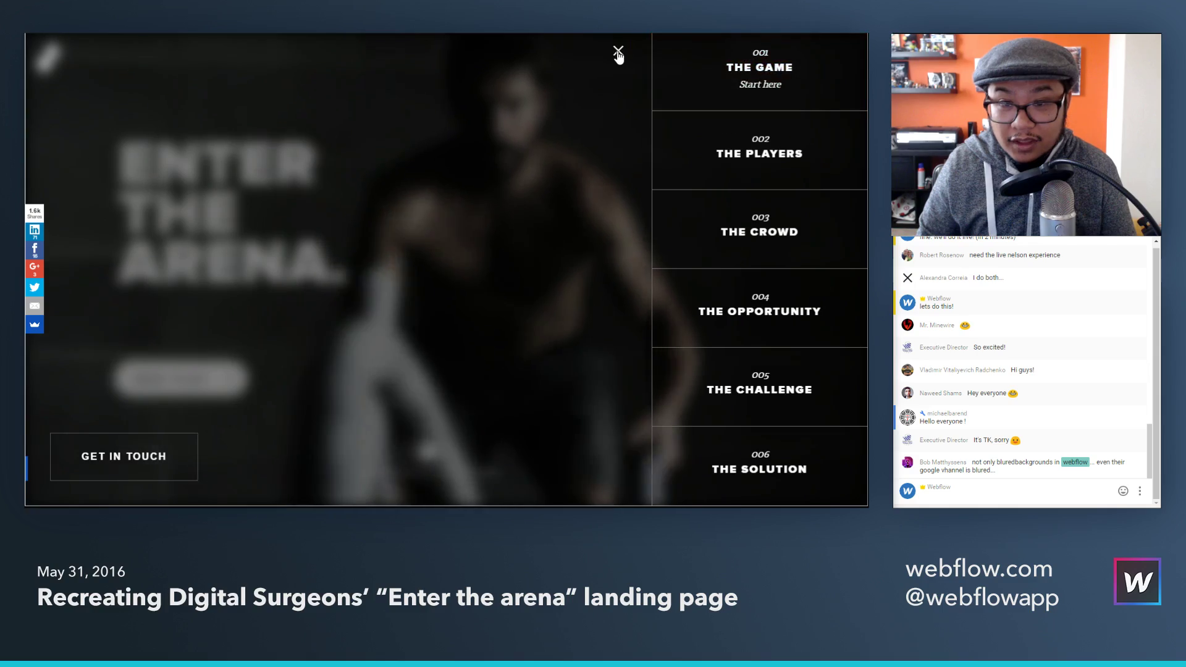
pyautogui.click(618, 52)
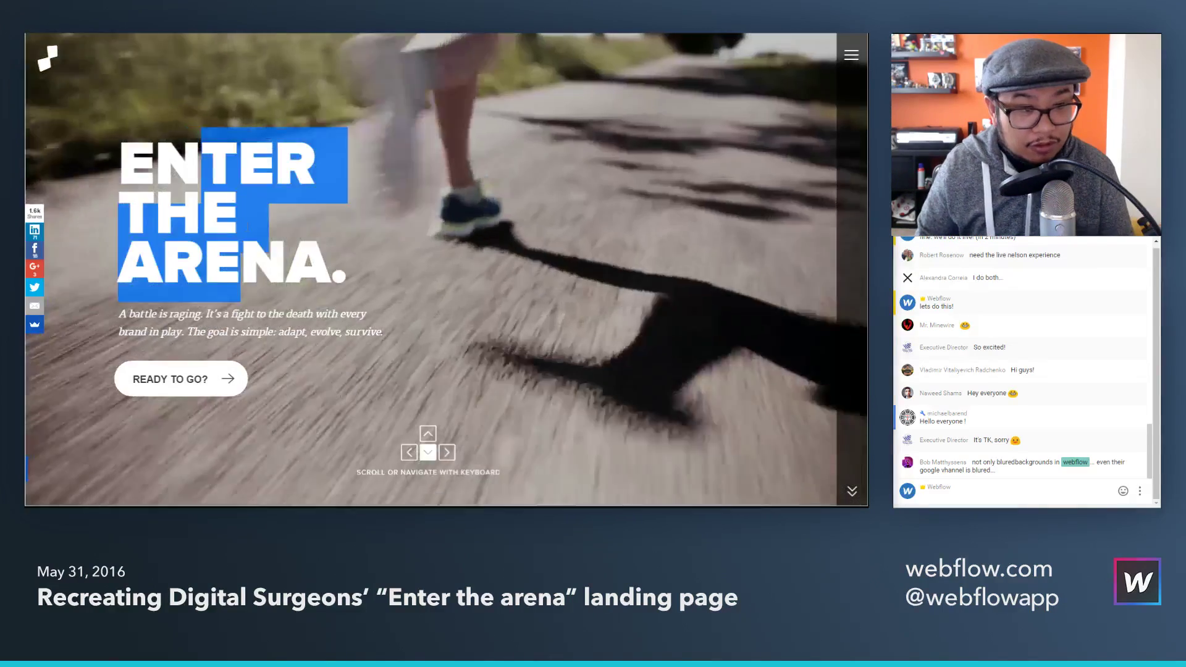
# Step: Examine the transitions between the intro, The Game and The Players sections in both directions
pyautogui.scroll(-1, 379, 336)
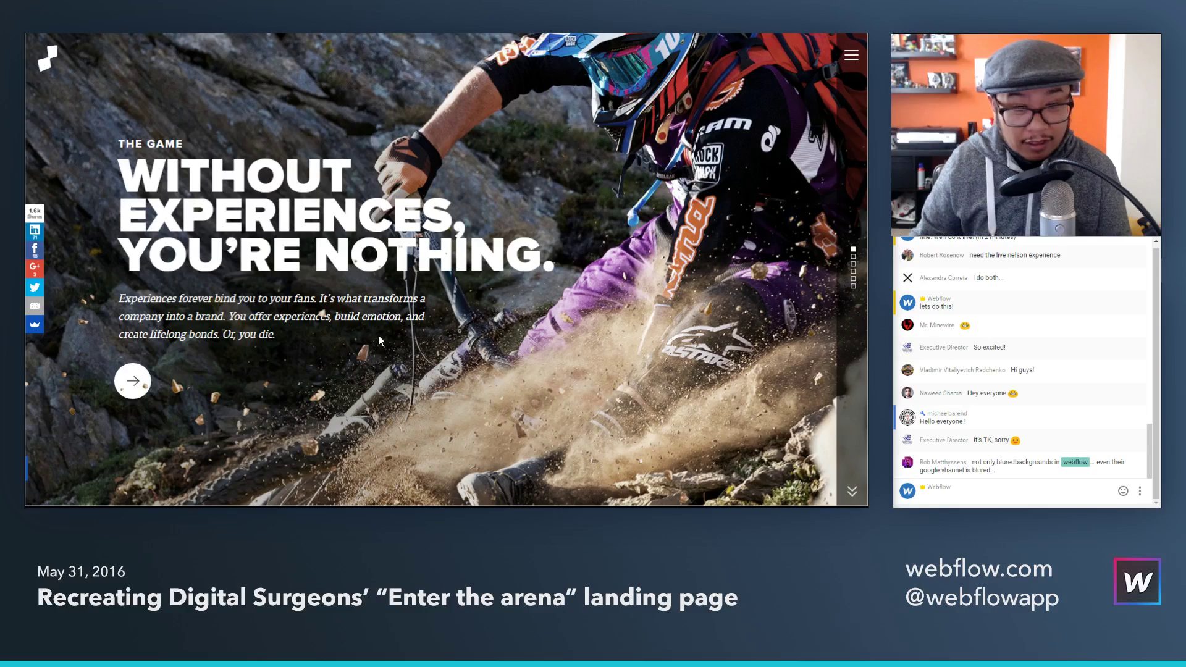
pyautogui.scroll(-1, 487, 387)
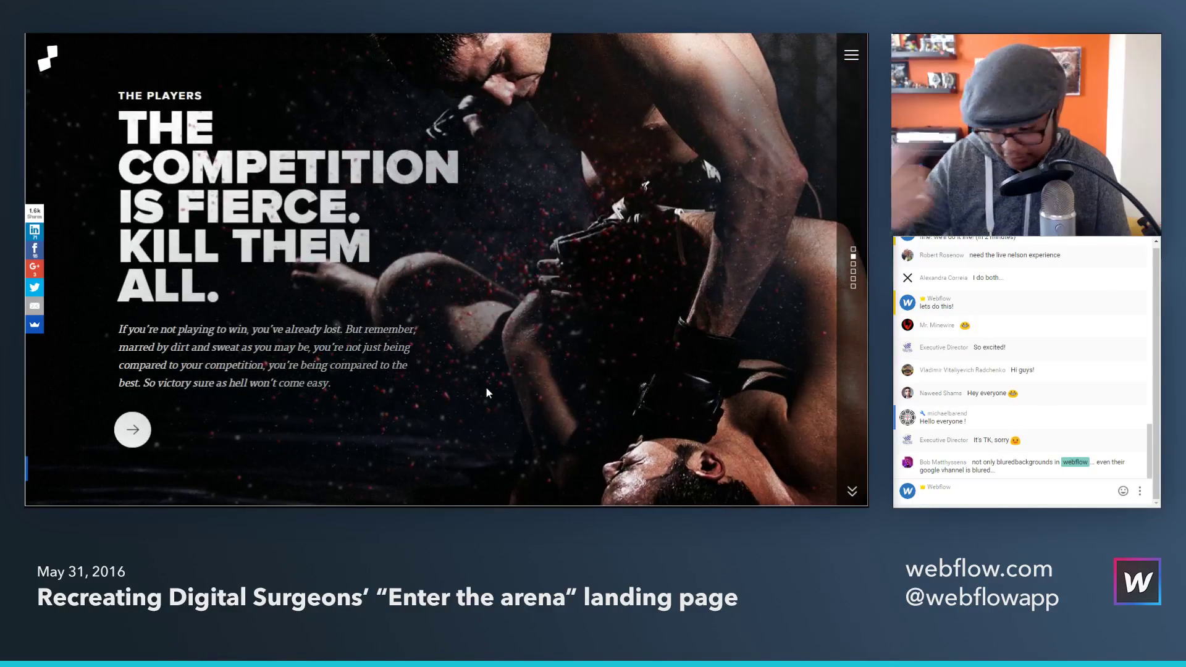
pyautogui.scroll(1, 485, 387)
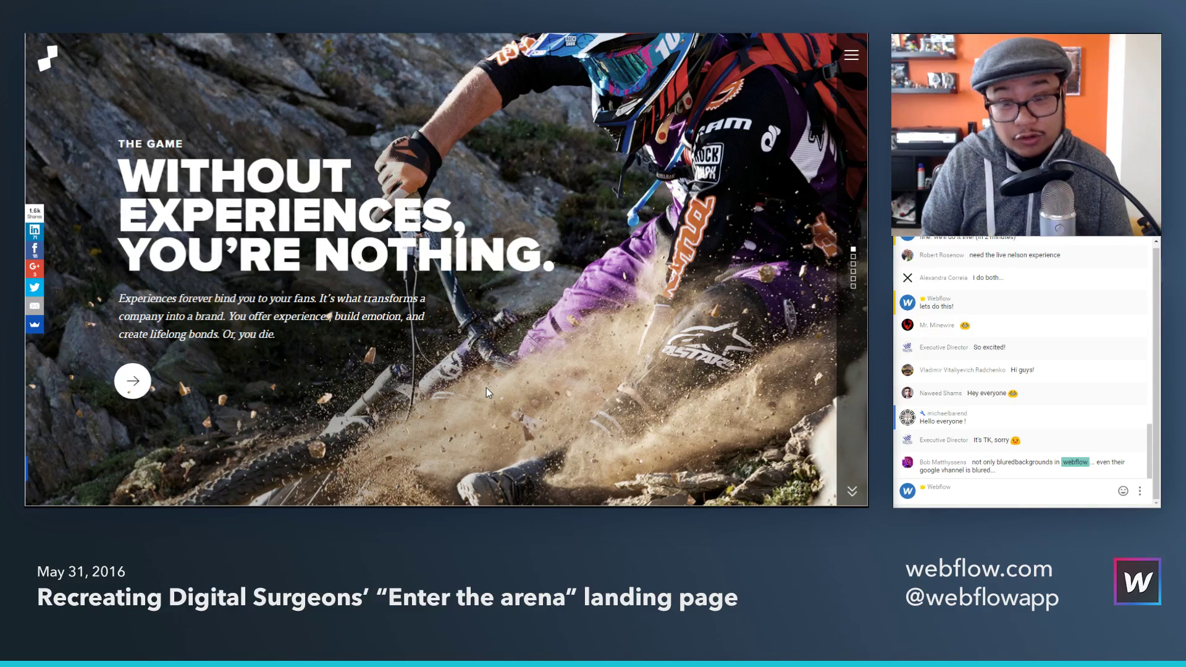
pyautogui.scroll(1, 487, 387)
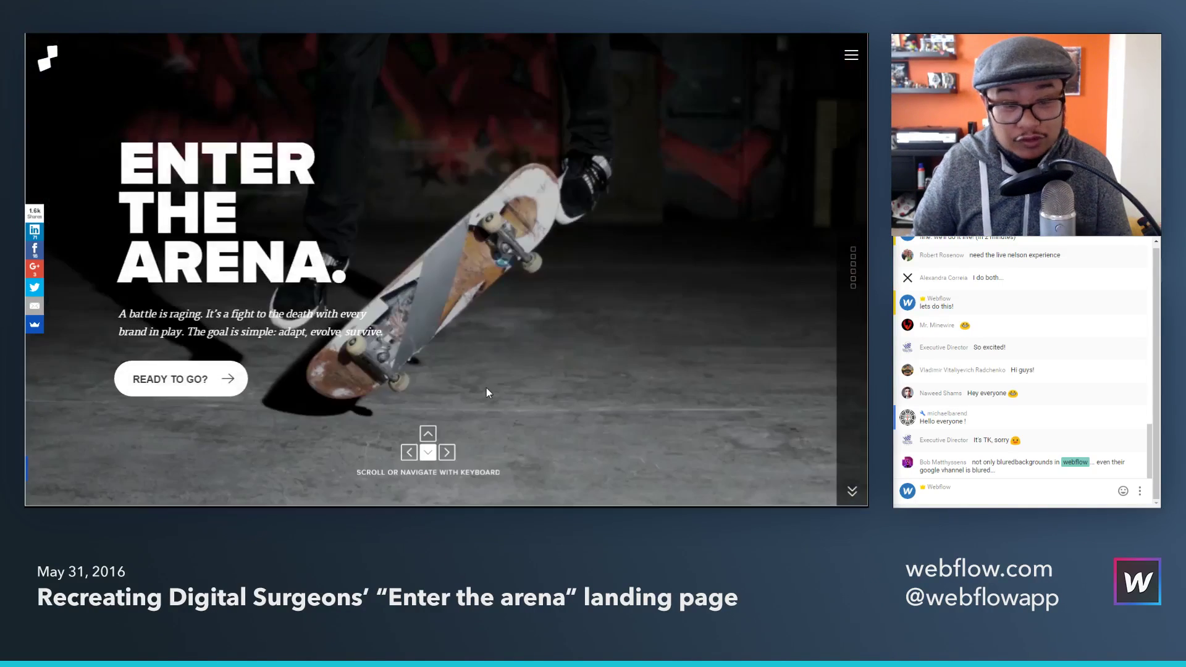
pyautogui.scroll(-1, 487, 387)
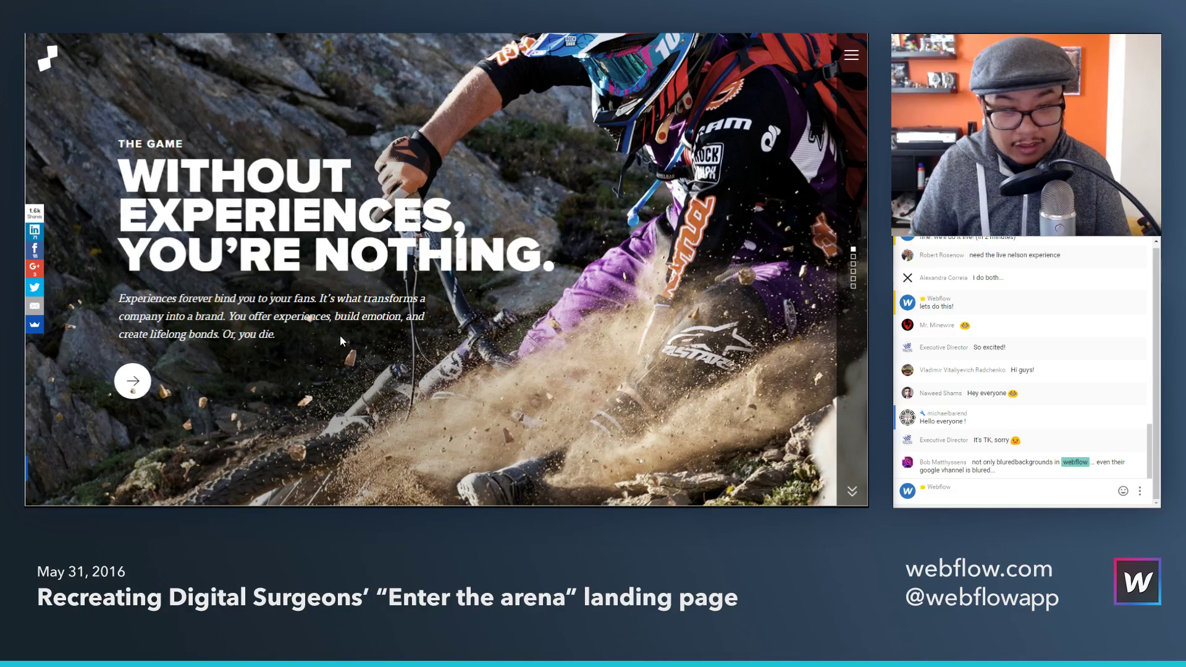
pyautogui.scroll(-1, 340, 335)
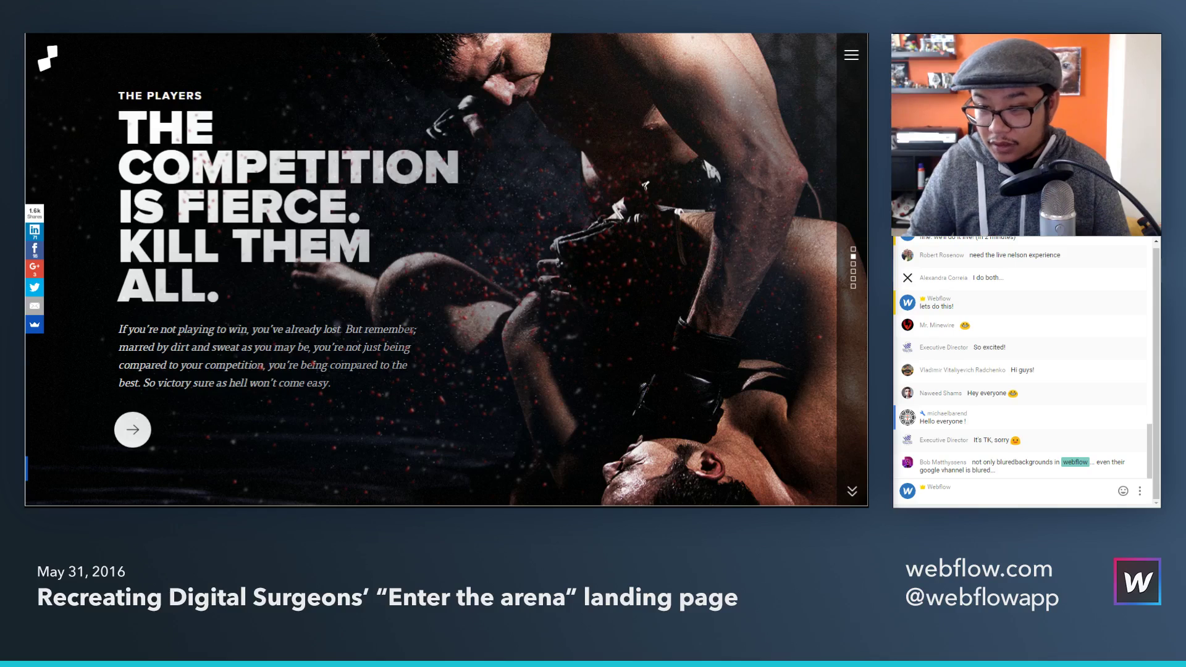
pyautogui.scroll(1, 340, 334)
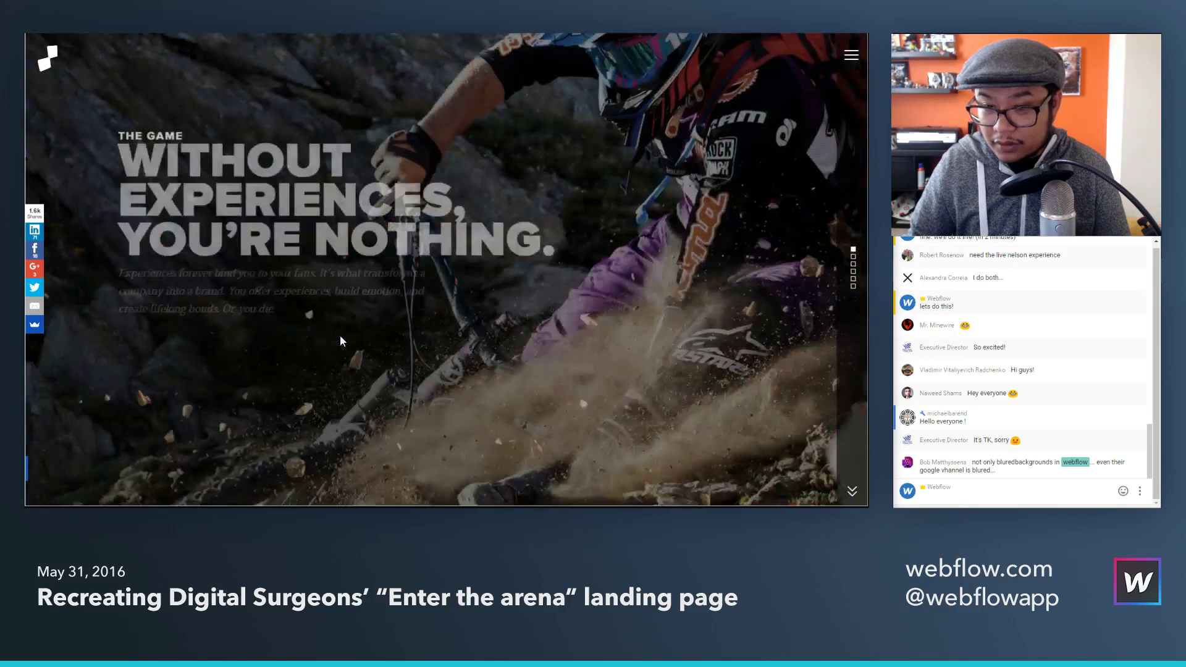
# Step: Switch from the reference site to the Webflow Designer and add a Background Video element to the empty Home page
pyautogui.scroll(1, 339, 335)
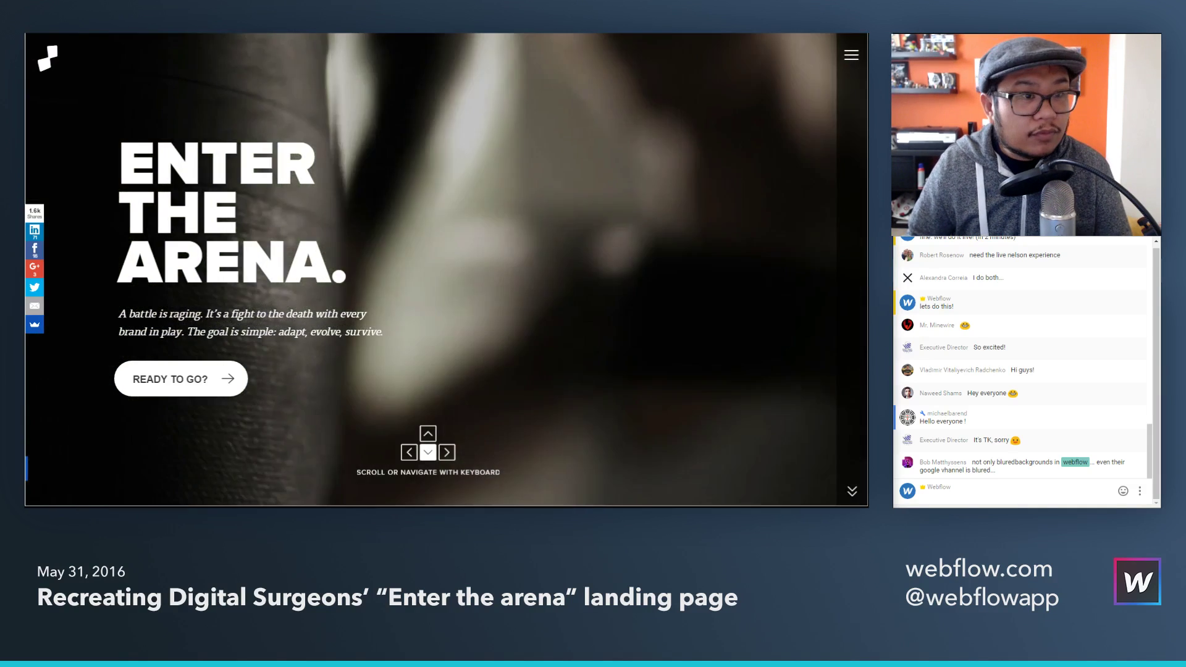
pyautogui.click(525, 33)
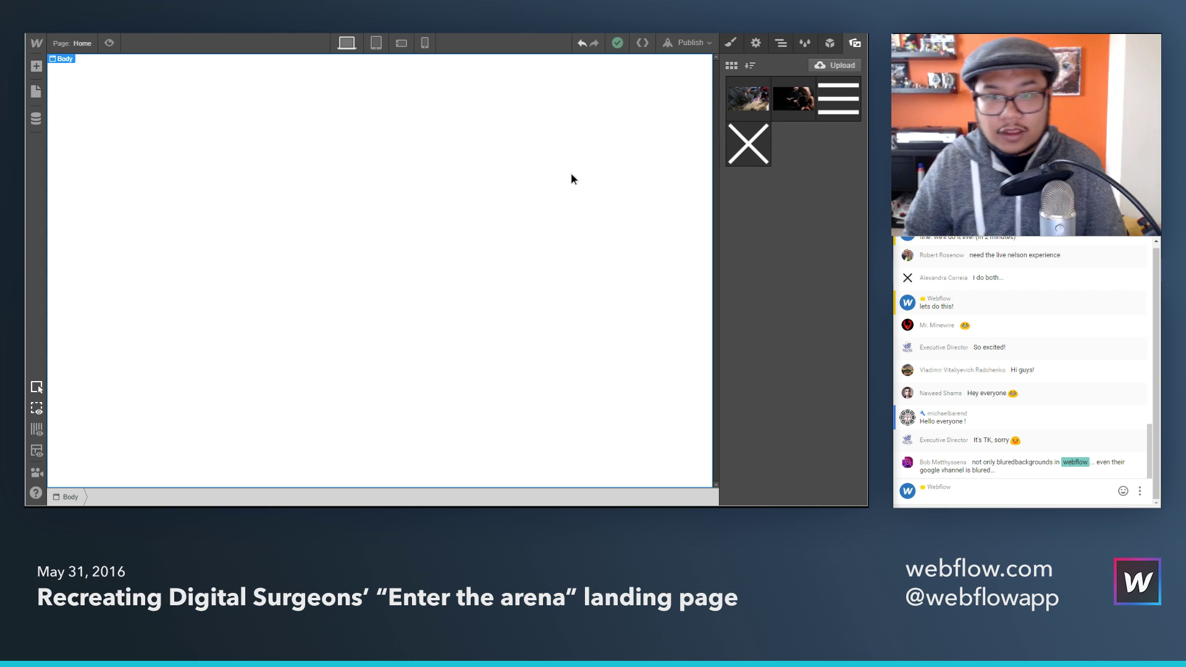
pyautogui.press('a')
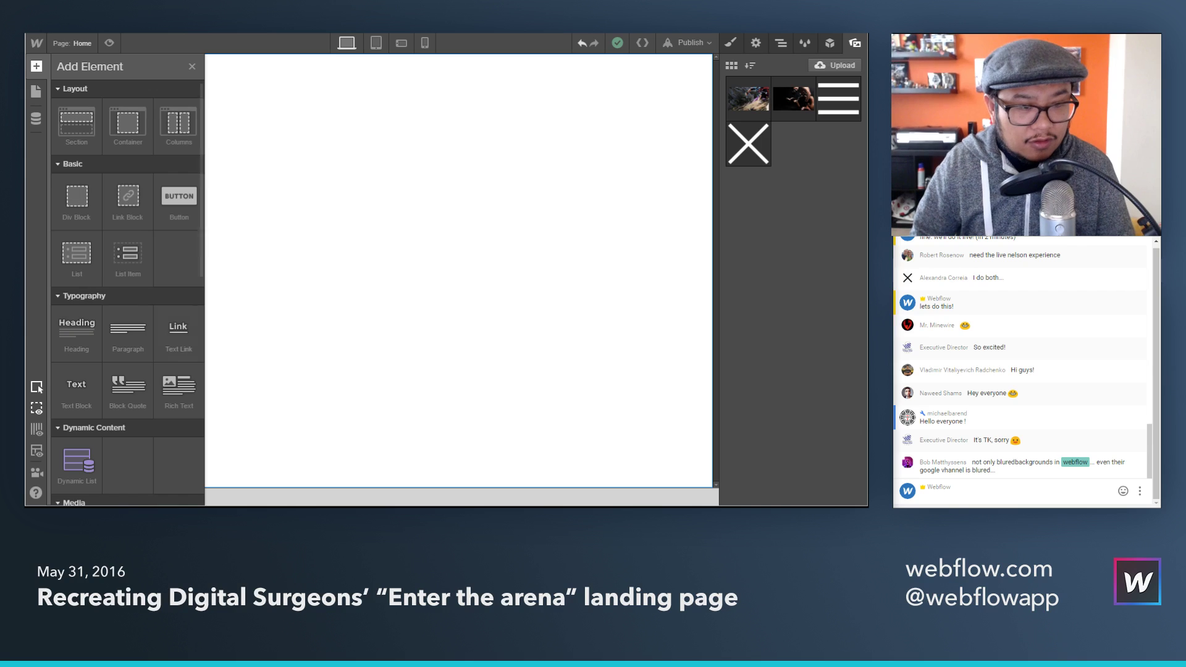
pyautogui.scroll(-5, 126, 278)
pyautogui.scroll(-3, 126, 290)
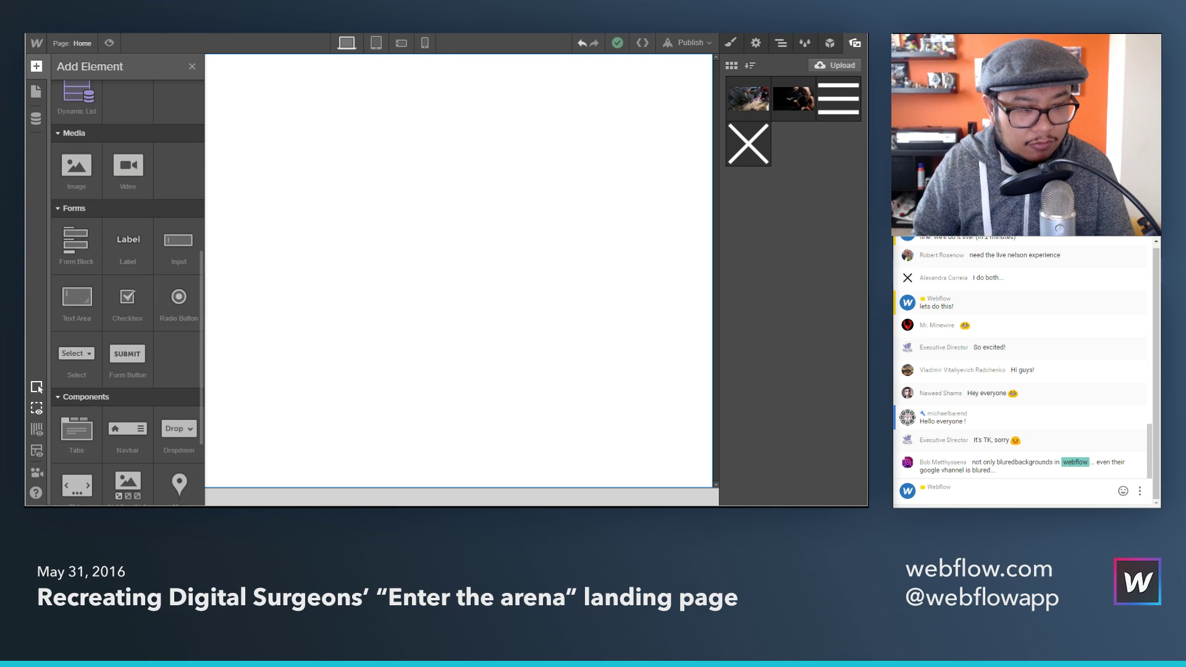
pyautogui.scroll(-3, 97, 276)
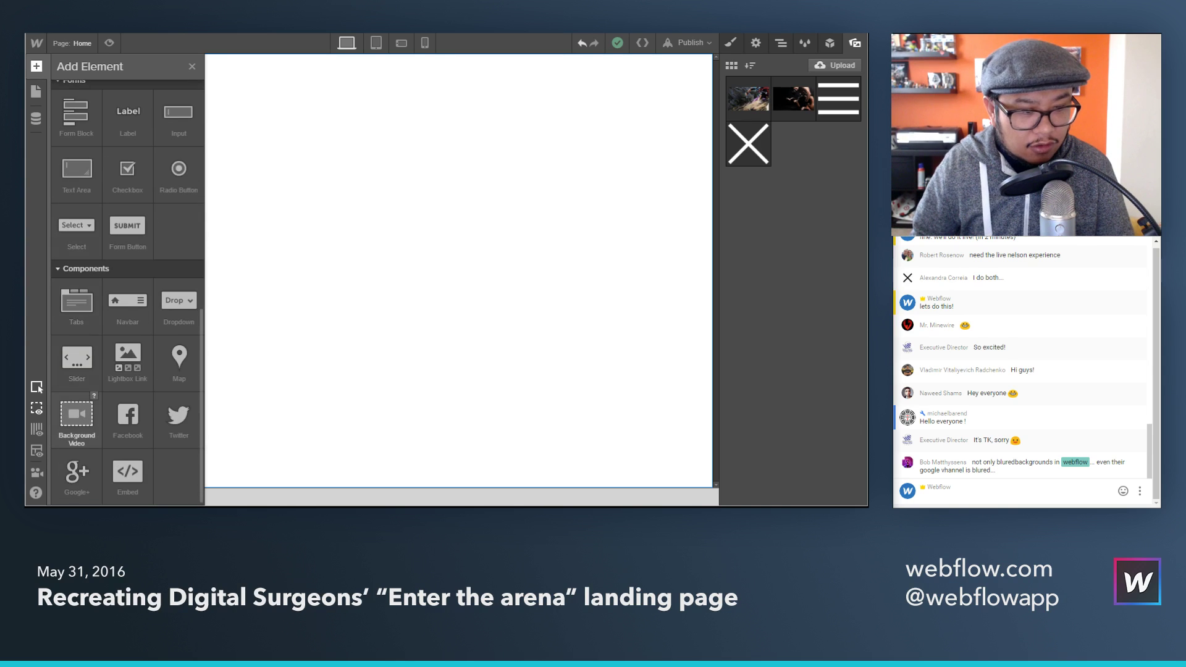
pyautogui.moveTo(76, 412); pyautogui.dragTo(336, 278)
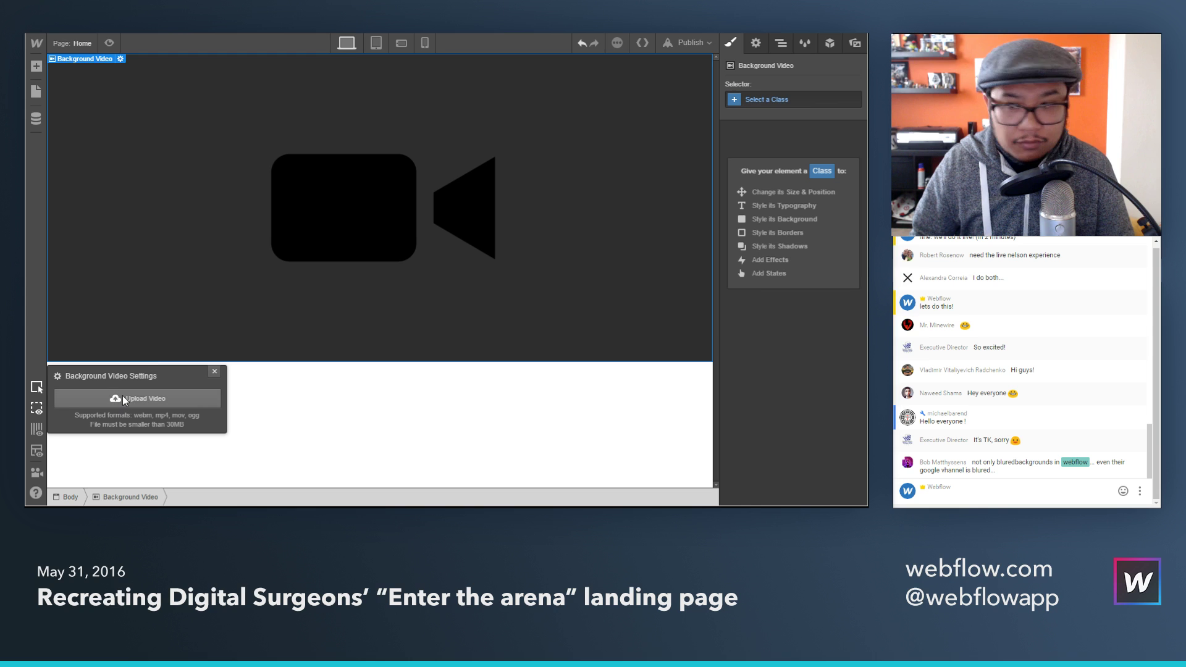
# Step: Upload the sportsmarketing-lo video from the Desktop as the source of the background video
pyautogui.click(126, 395)
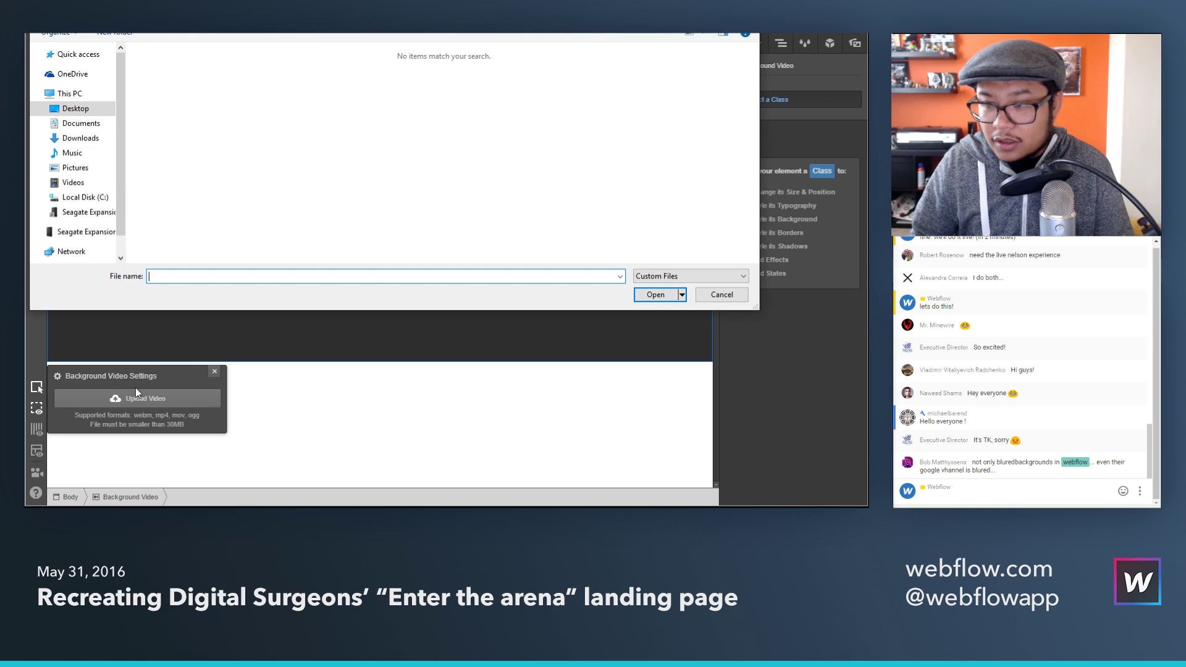
pyautogui.click(83, 109)
pyautogui.doubleClick(177, 68)
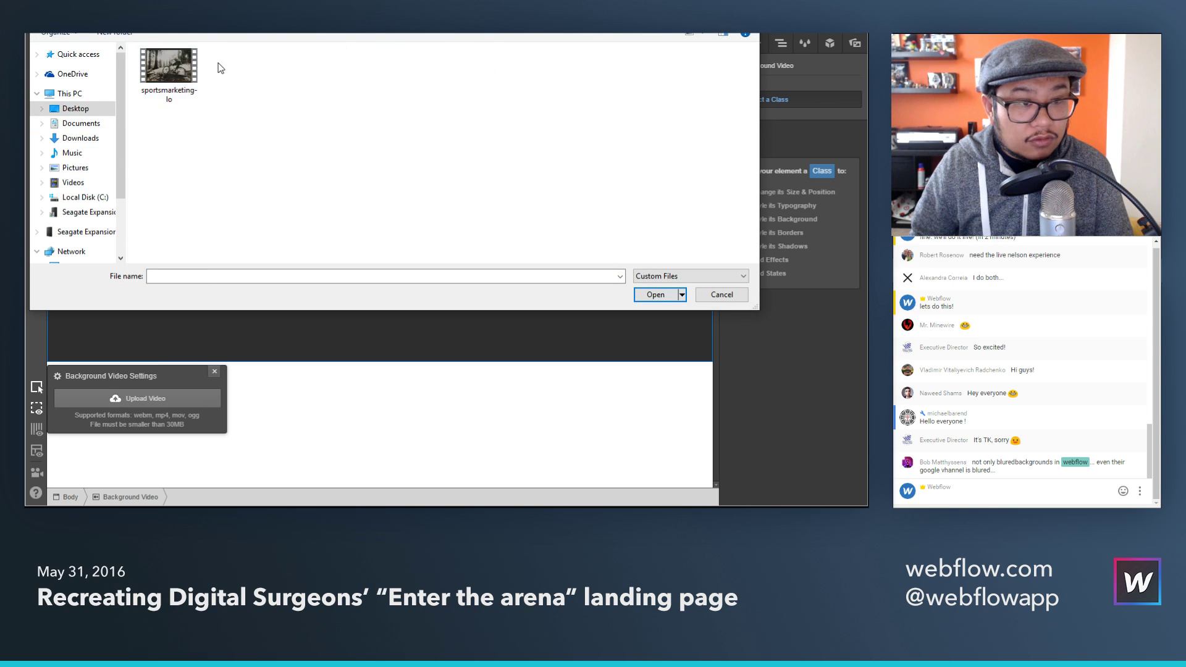
pyautogui.doubleClick(176, 66)
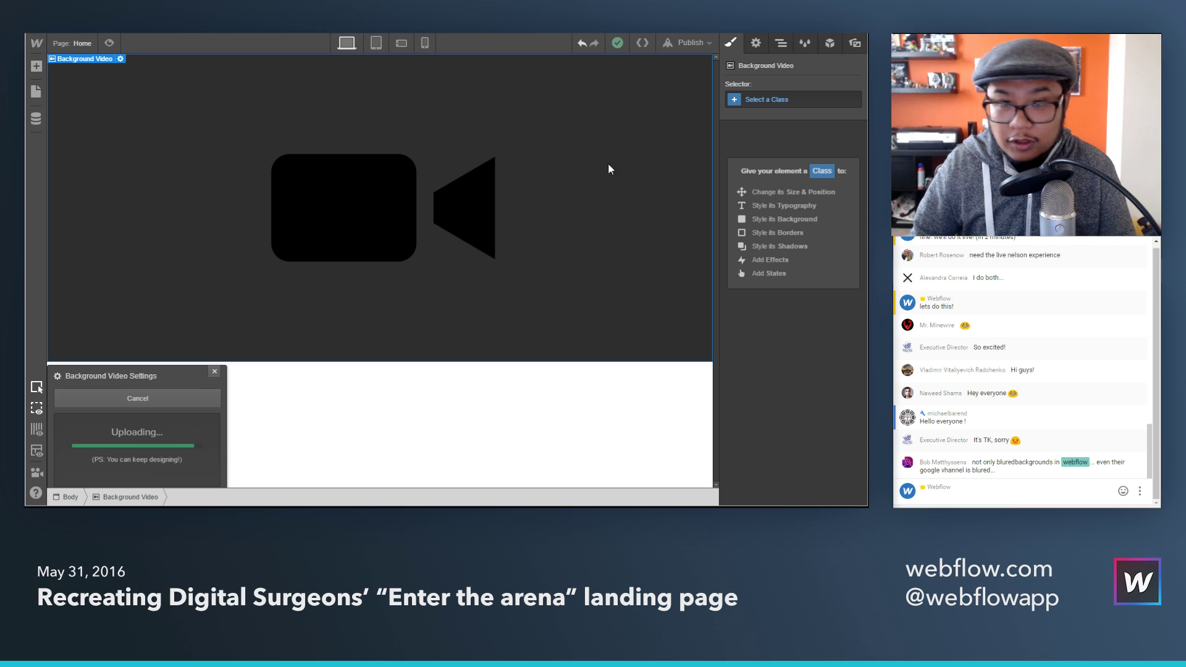
# Step: Give the background video a new class named "hero", set its height to 100 VH, and close the video settings
pyautogui.click(766, 107)
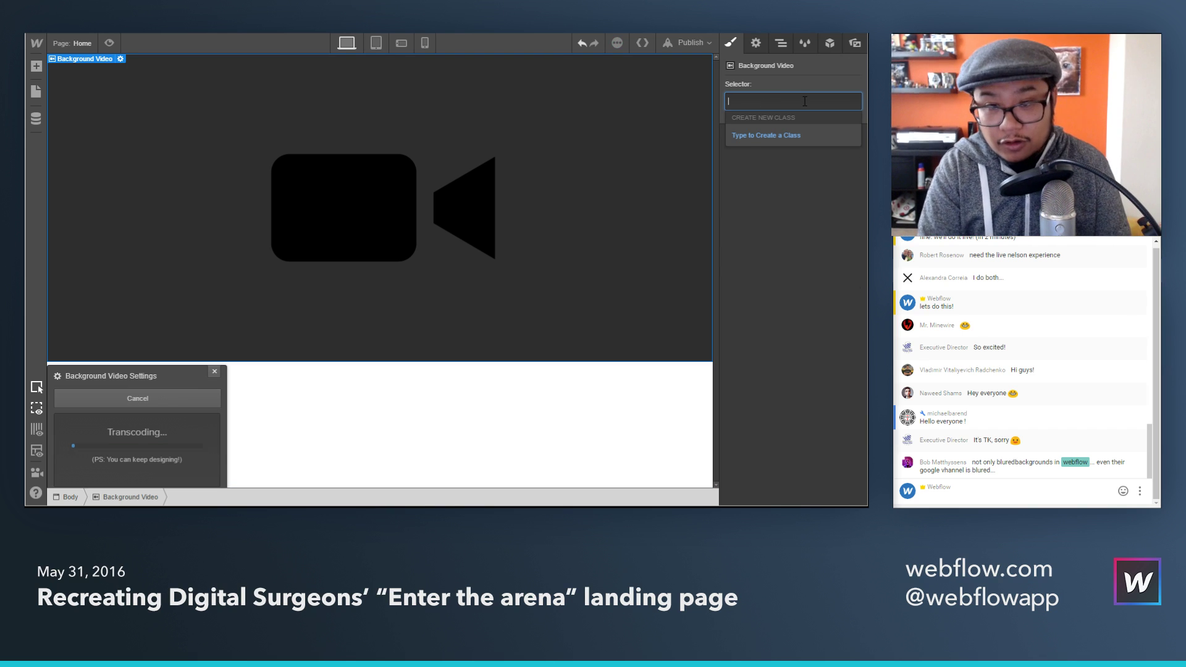
pyautogui.write('hero')
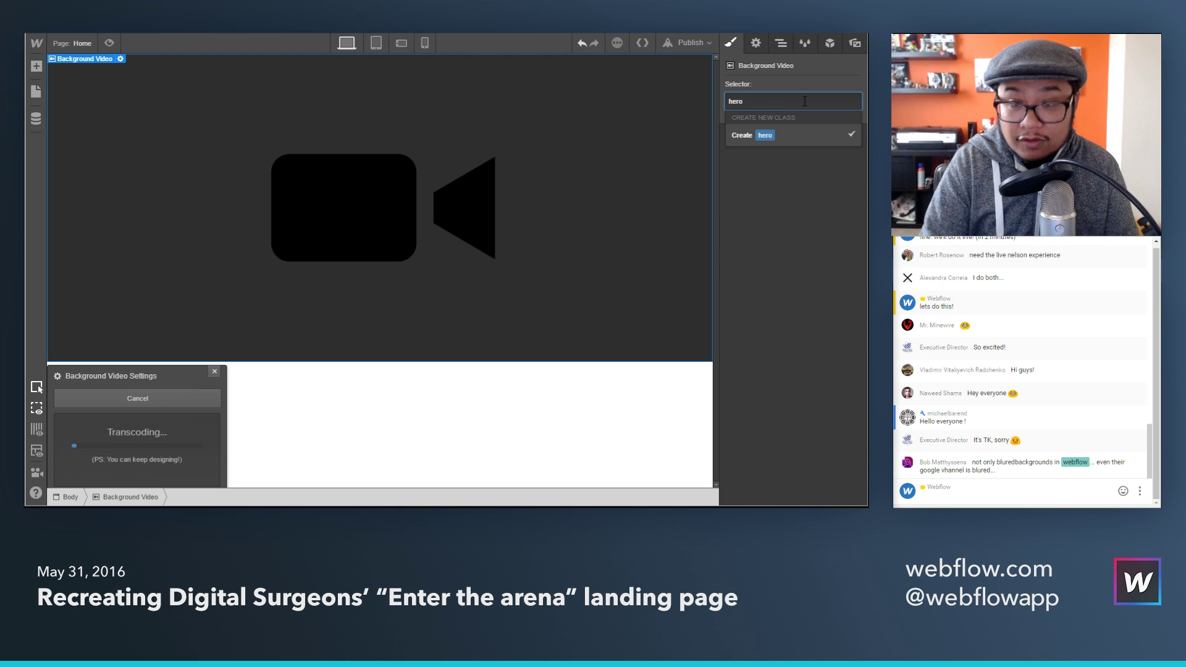
pyautogui.press('Return')
pyautogui.click(828, 298)
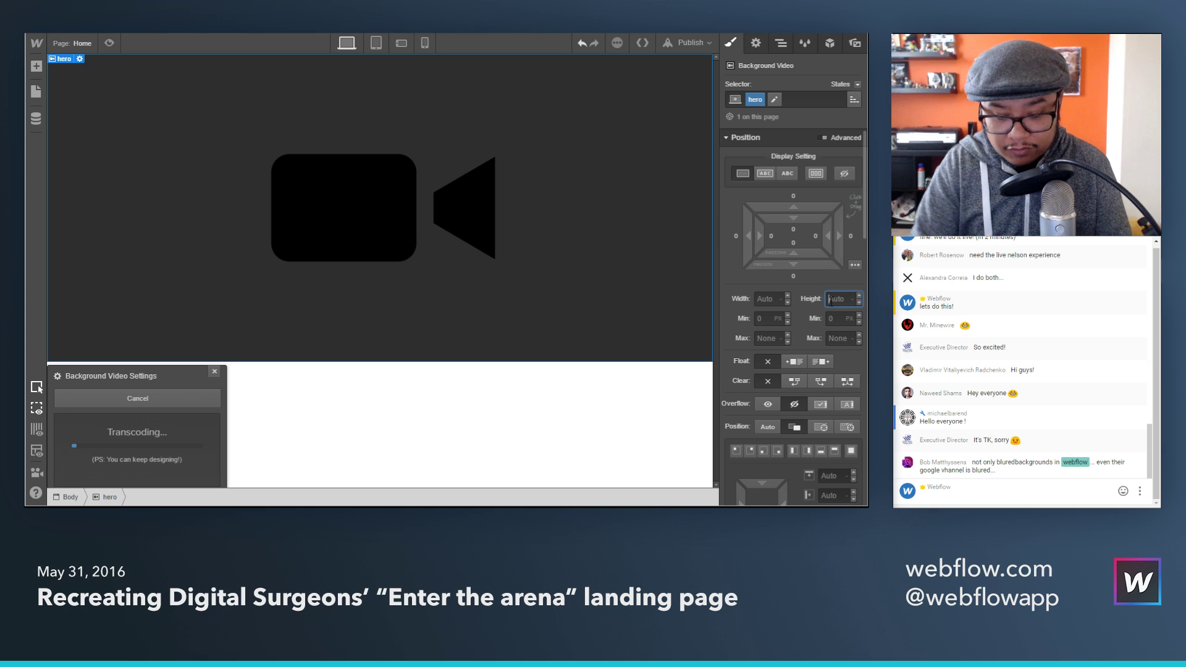
pyautogui.press('Return')
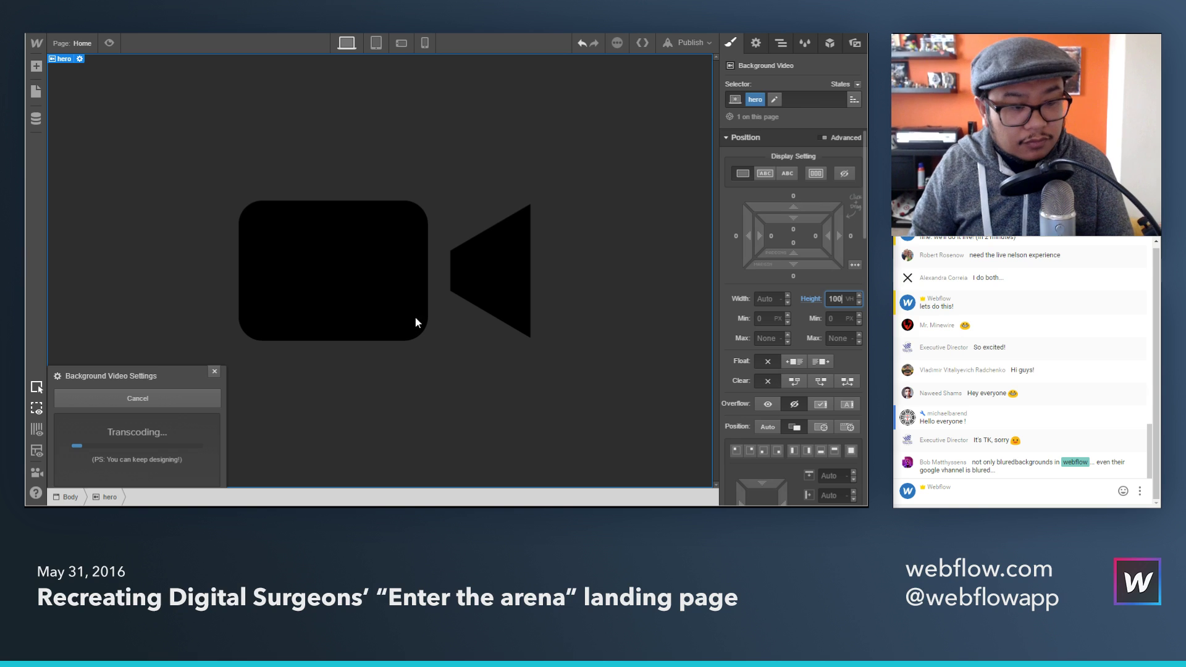
pyautogui.click(213, 372)
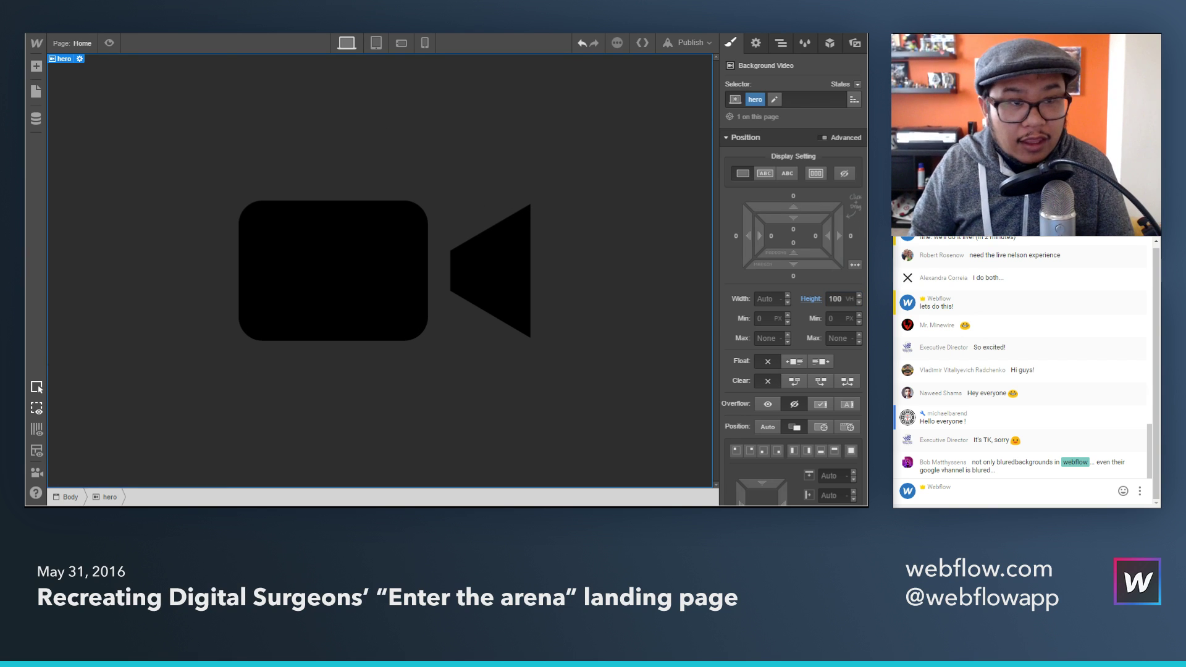
# Step: Check the reference intro's layout and set the hero to a horizontal flex layout, with children justified to the start and vertically centred
pyautogui.hotkey('ctrl', 'Tab')
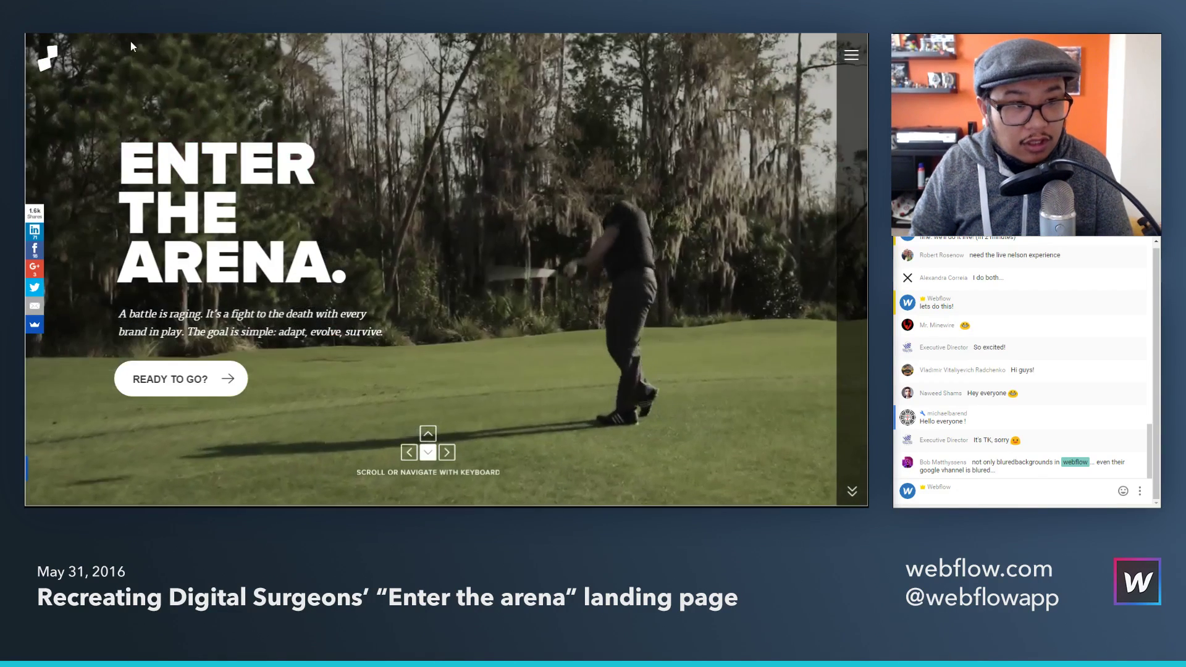
pyautogui.hotkey('ctrl', 'Tab')
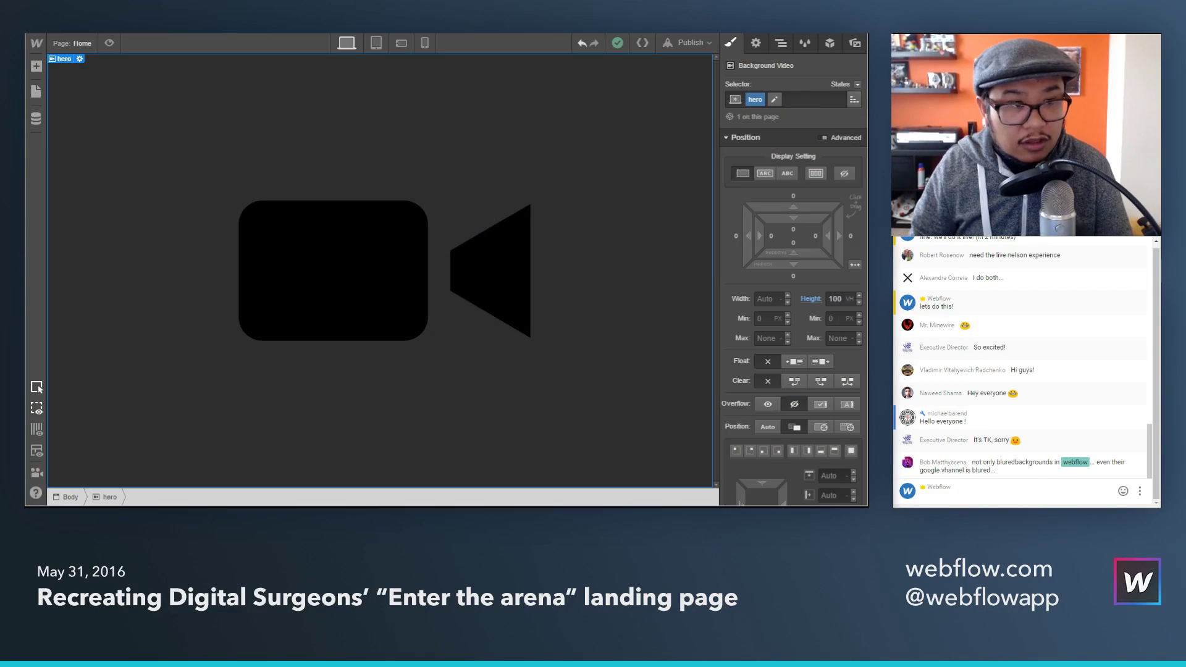
pyautogui.click(816, 175)
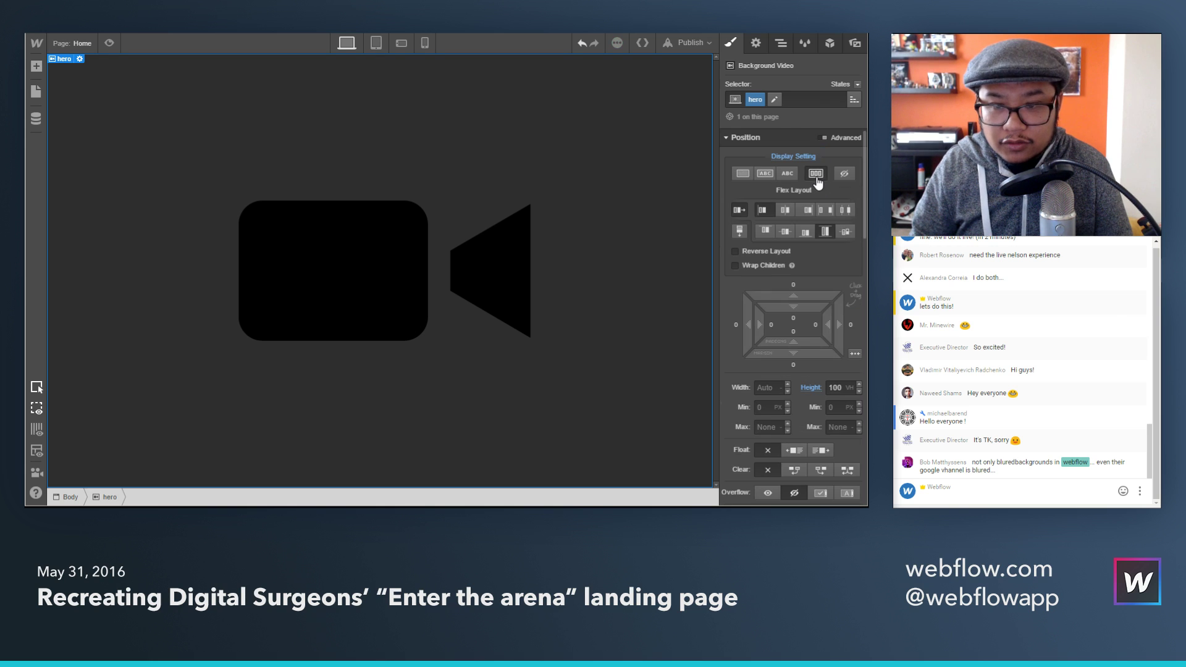
pyautogui.click(786, 212)
pyautogui.click(768, 213)
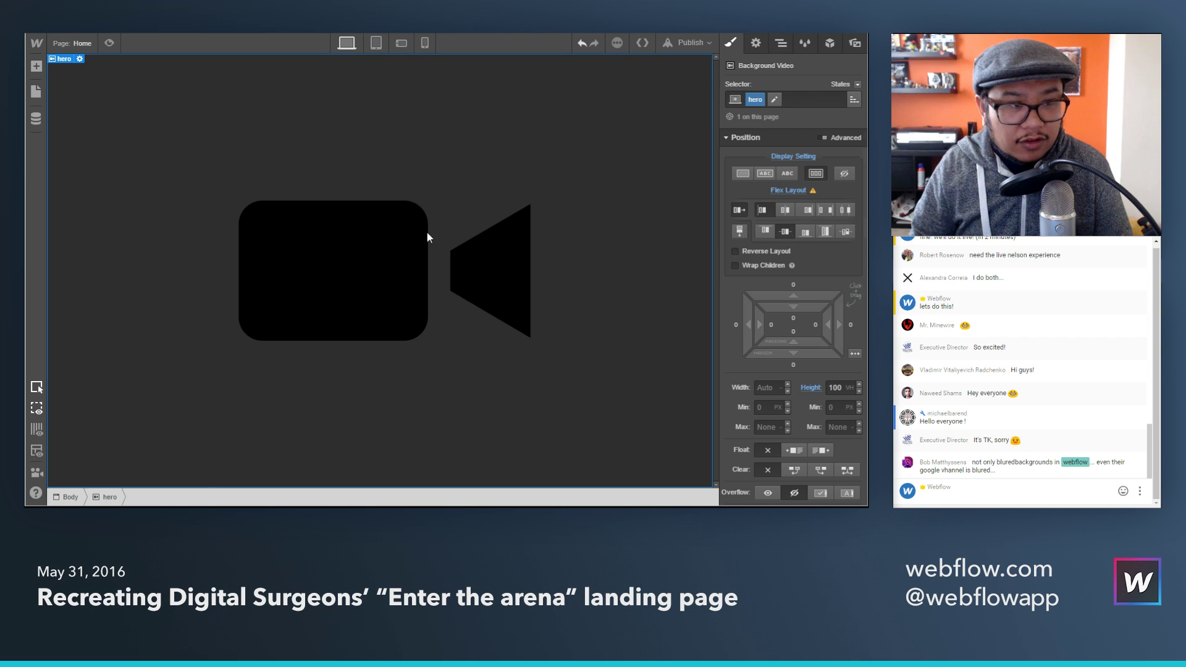
# Step: Add a Div Block inside the hero and give it a new class named "hero content"
pyautogui.press('a')
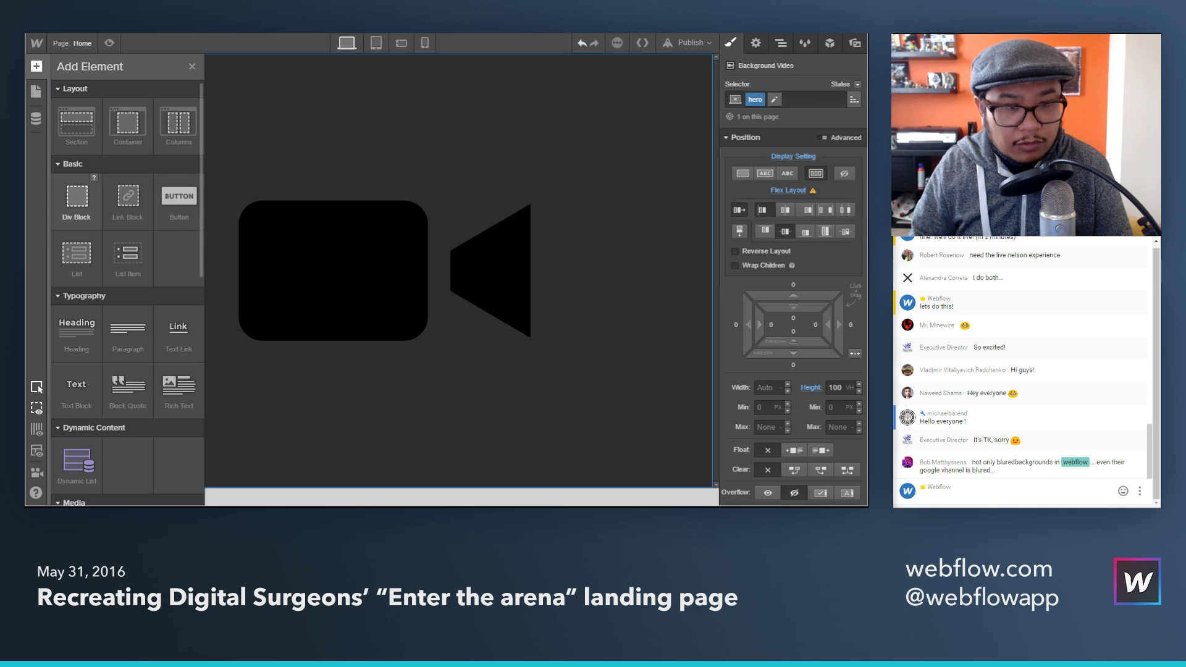
pyautogui.moveTo(76, 197); pyautogui.dragTo(286, 233)
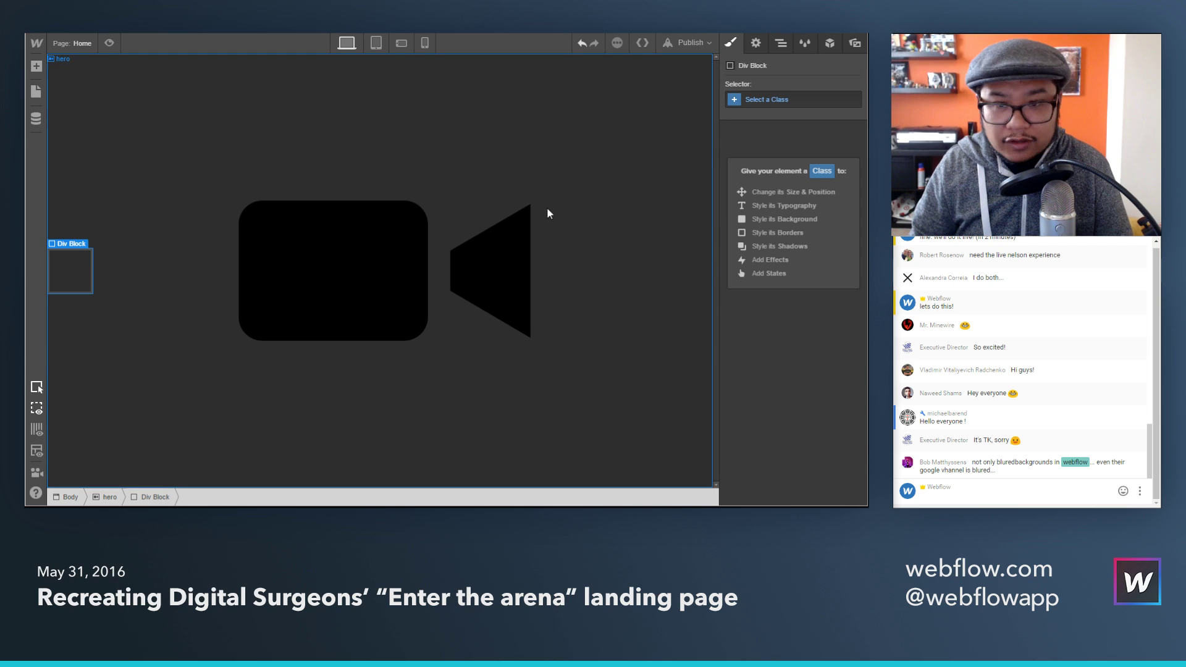
pyautogui.click(781, 100)
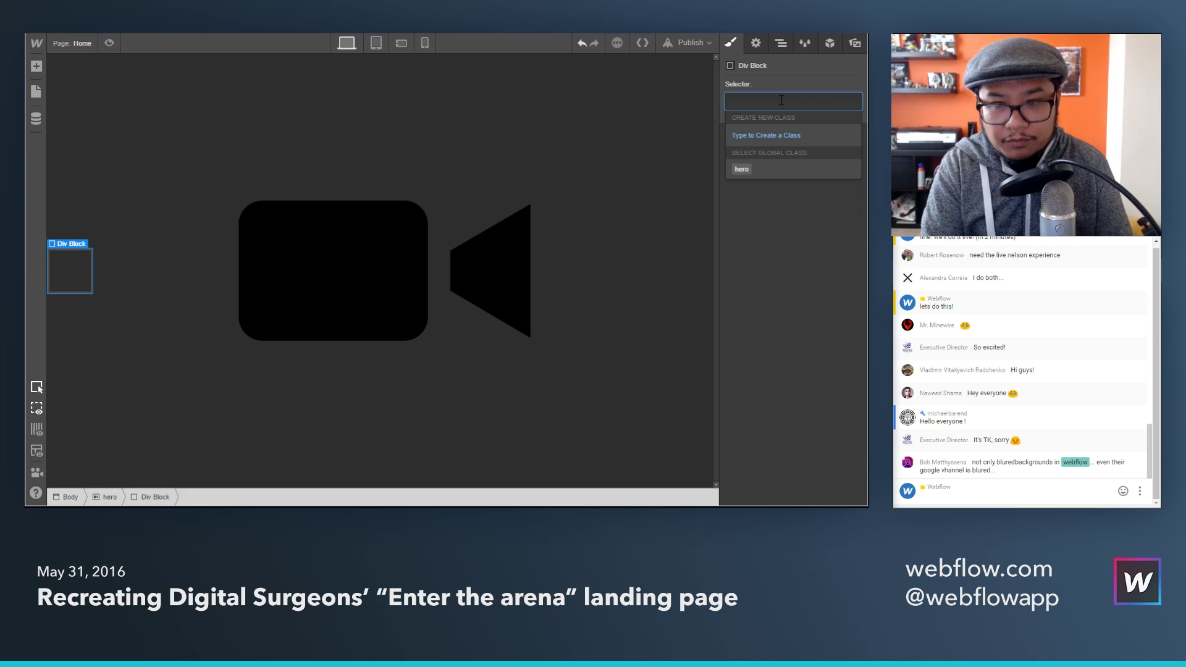
pyautogui.write('hero content')
pyautogui.press('Return')
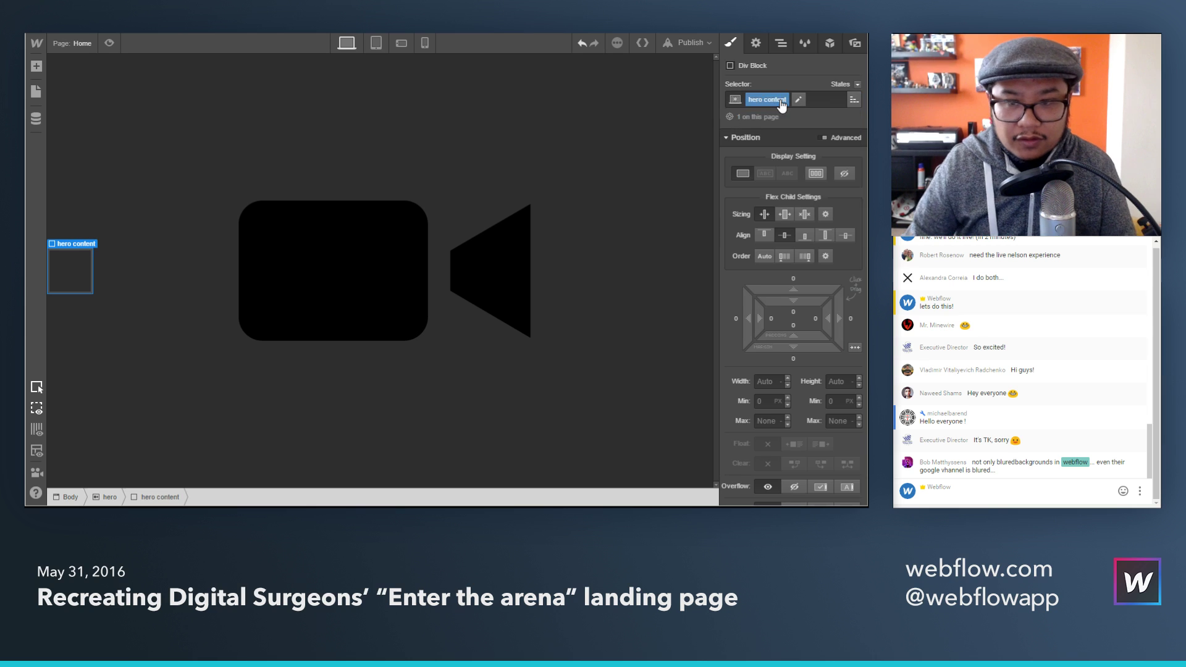
# Step: Set the hero content block's left margin to 10%
pyautogui.click(737, 320)
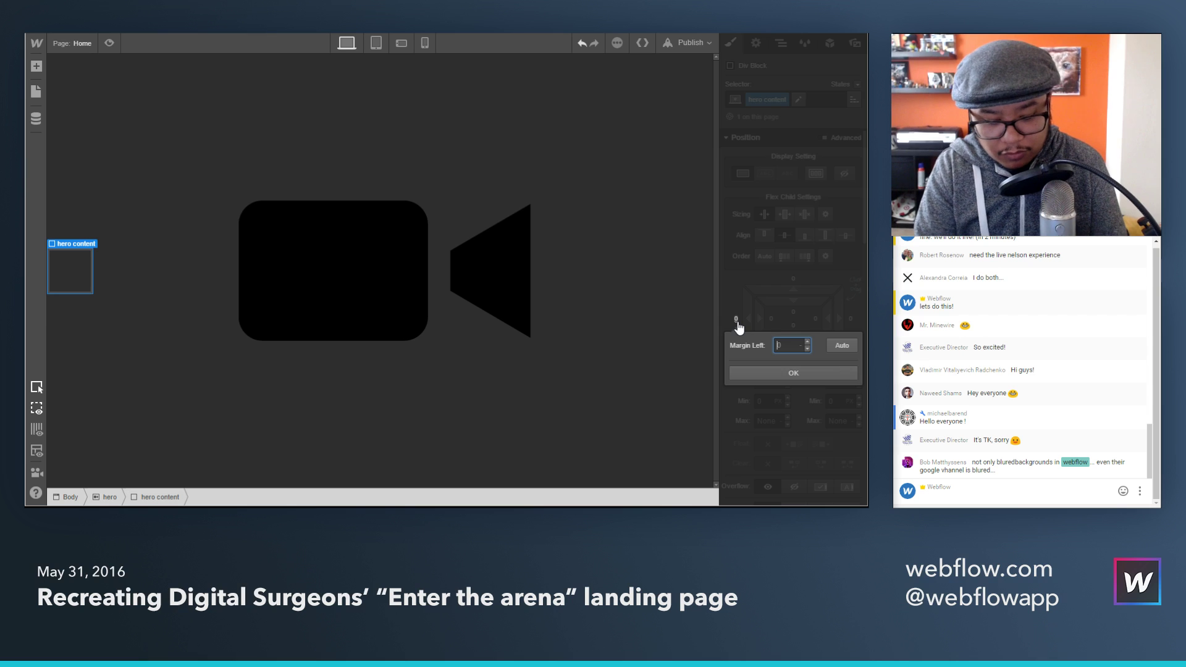
pyautogui.write('15%')
pyautogui.press('Return')
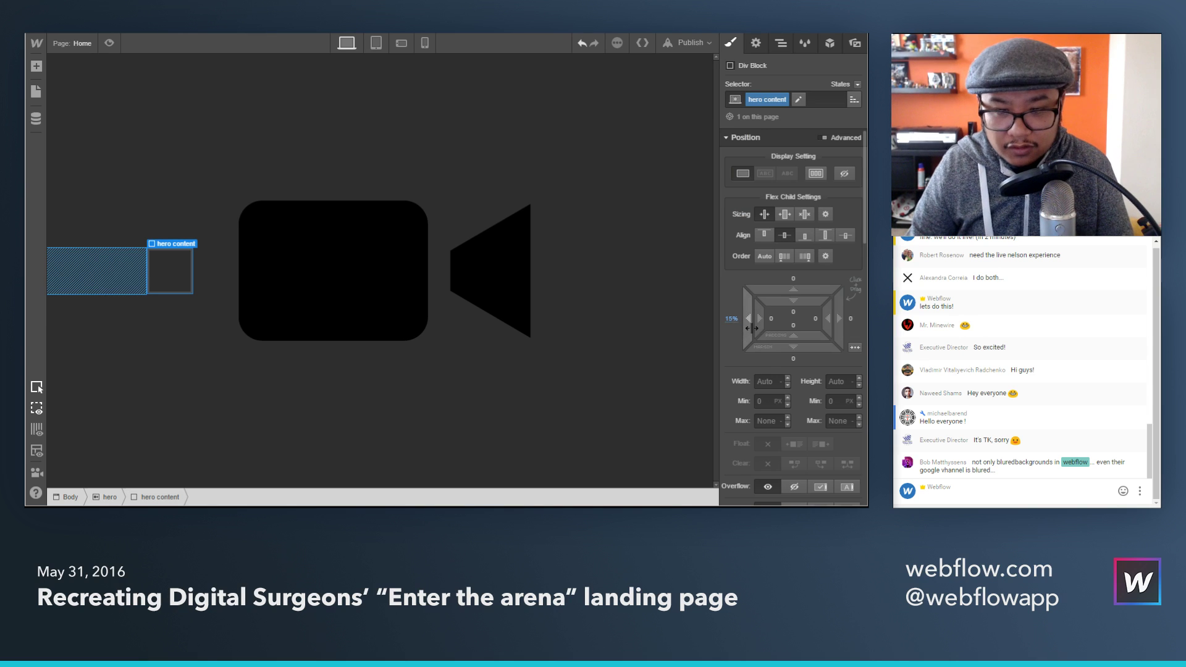
pyautogui.moveTo(745, 327); pyautogui.dragTo(761, 326)
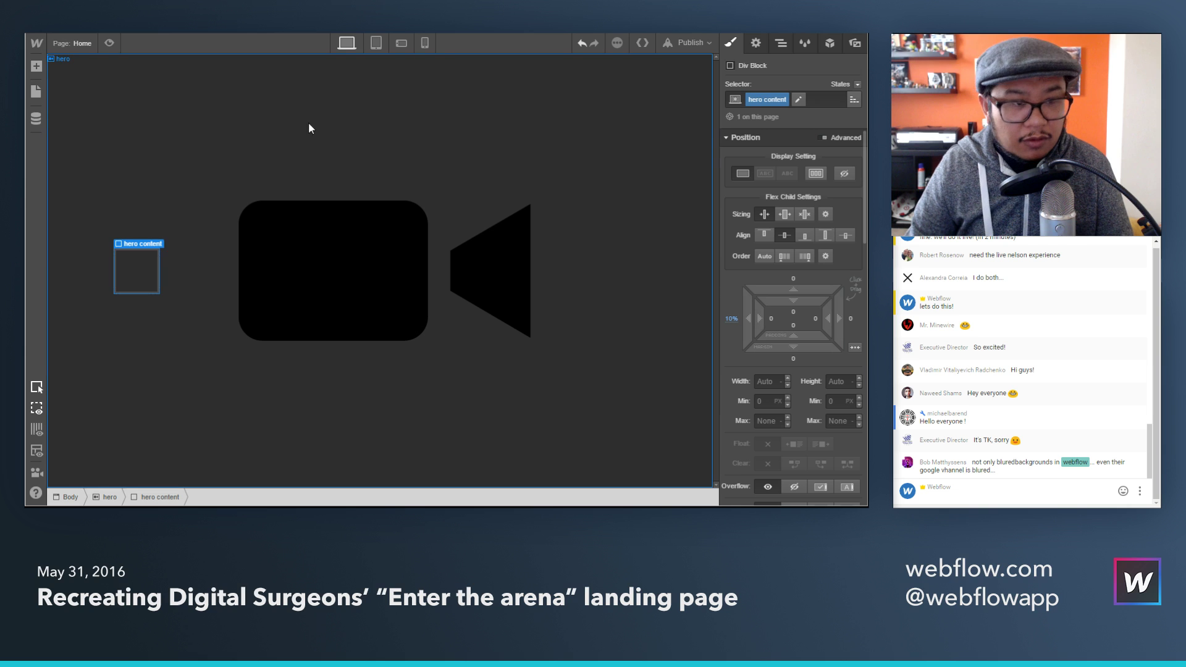
# Step: Add an H1 heading inside the hero content block with the reference site's text "ENTER THE ARENA." on three lines
pyautogui.press('a')
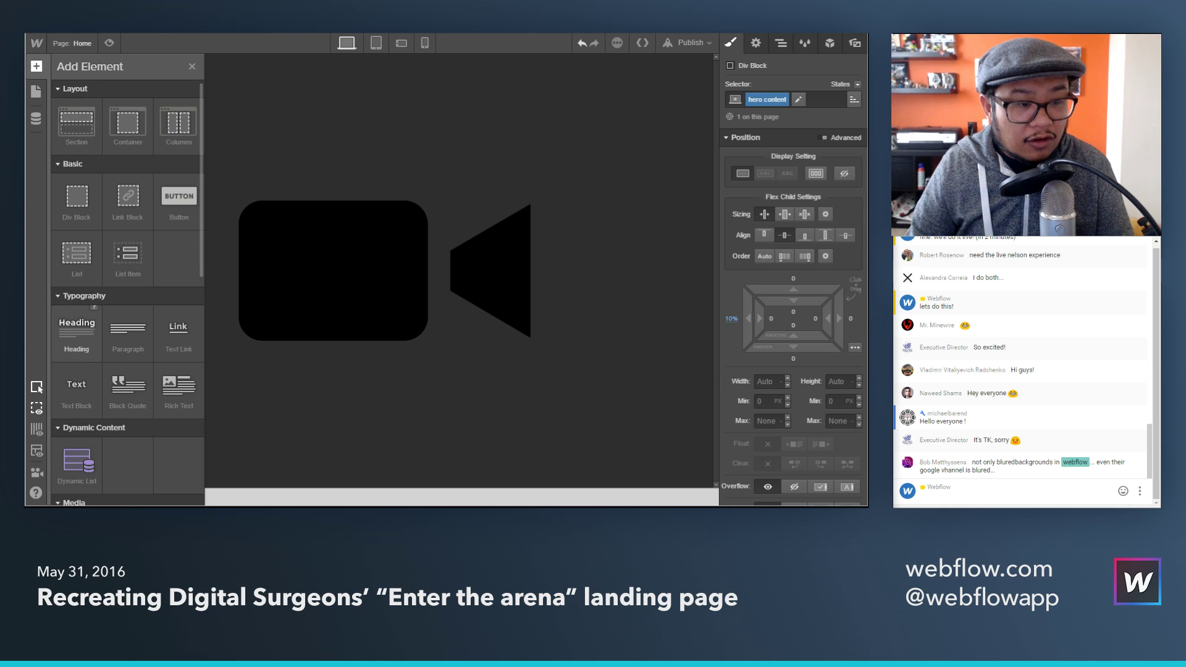
pyautogui.moveTo(77, 327); pyautogui.dragTo(151, 262)
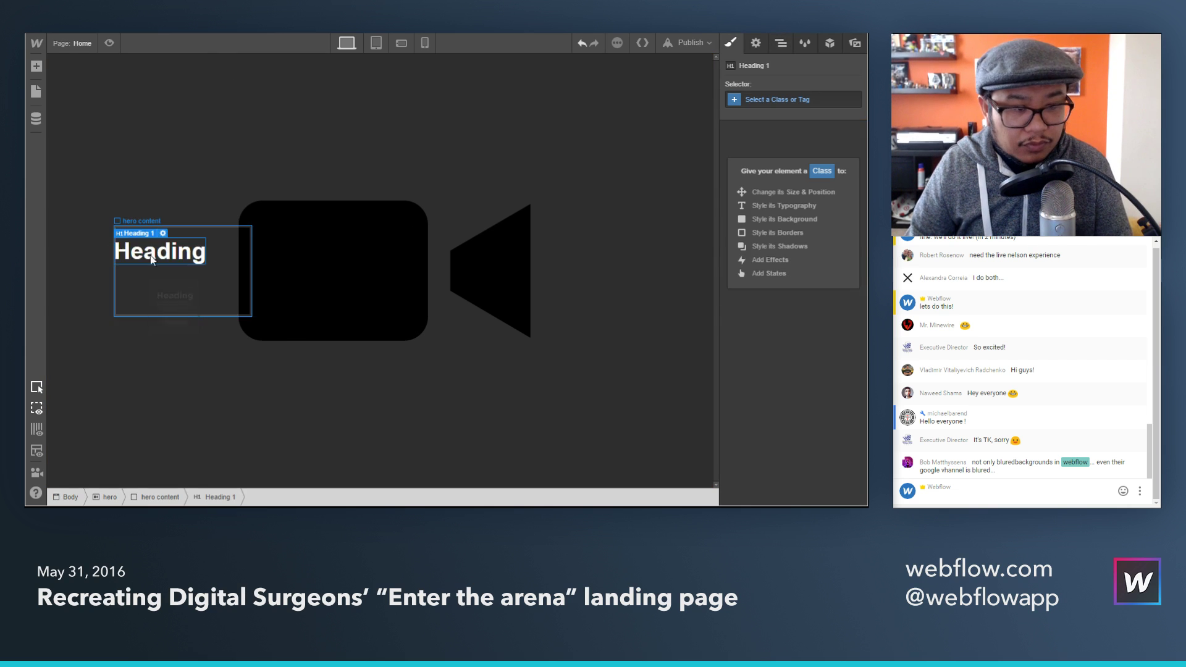
pyautogui.hotkey('ctrl', 'Tab')
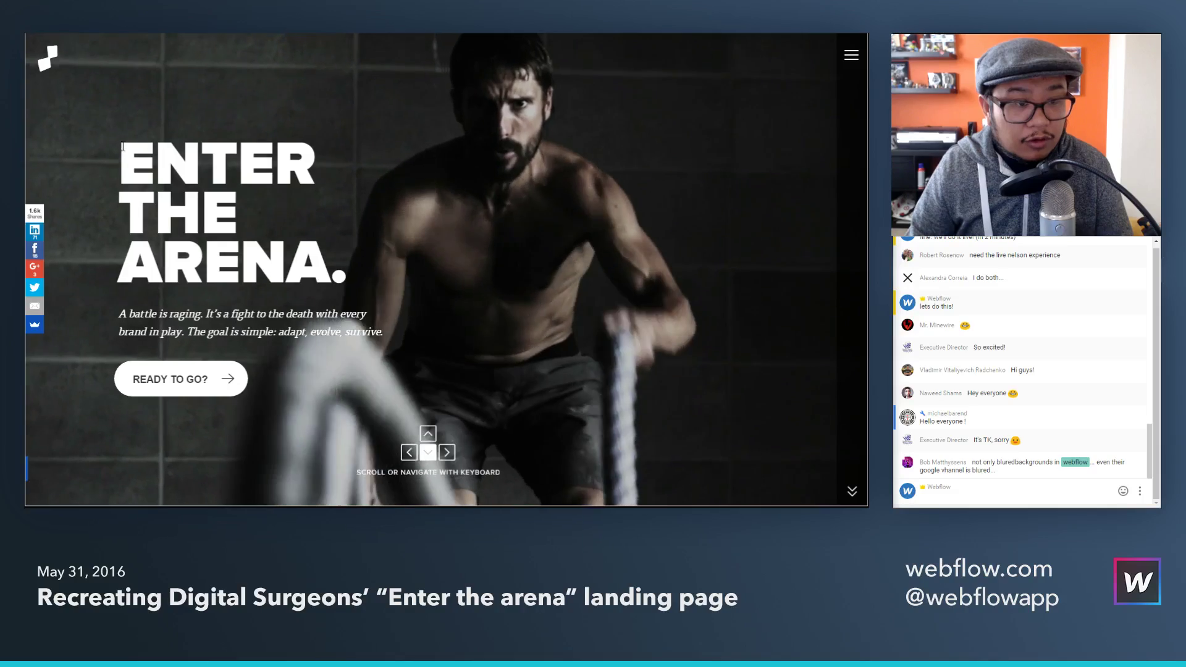
pyautogui.moveTo(120, 162); pyautogui.dragTo(269, 213)
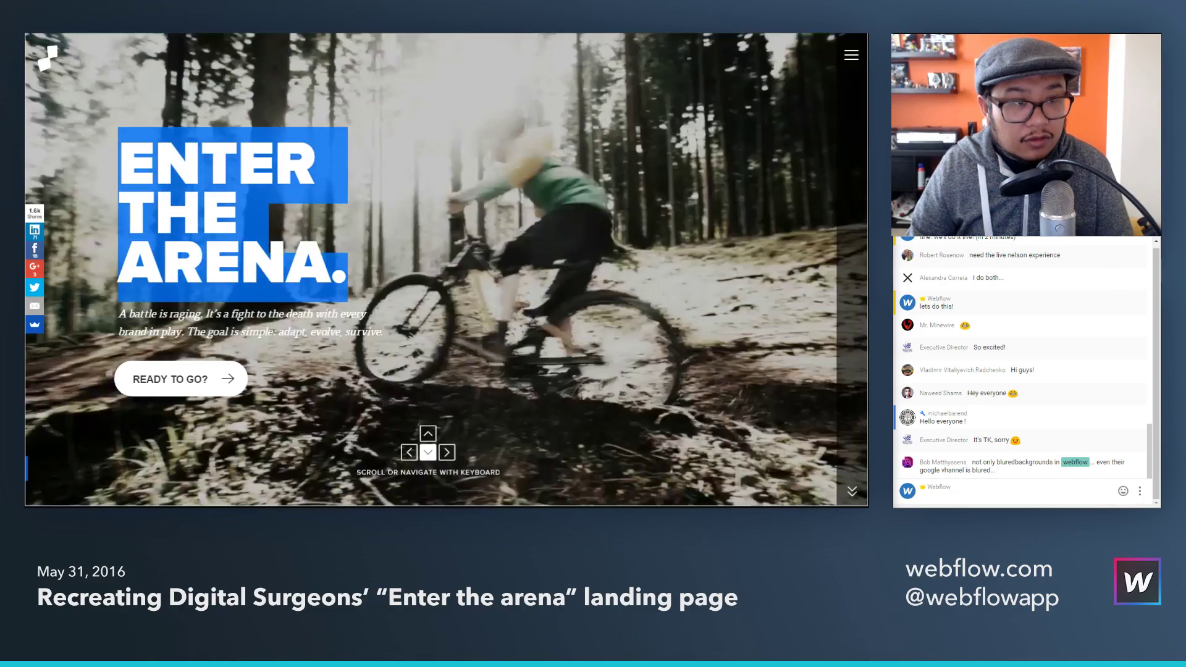
pyautogui.hotkey('ctrl', 'Tab')
pyautogui.hotkey('ctrl', 'Tab')
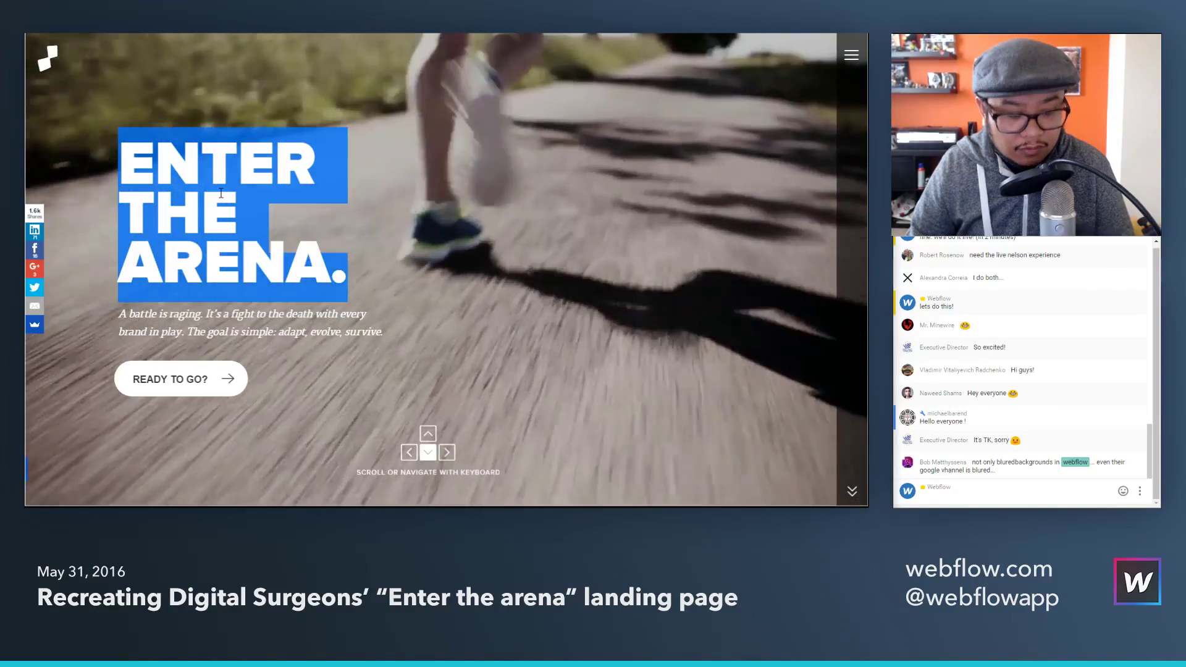
pyautogui.hotkey('ctrl', 'Tab')
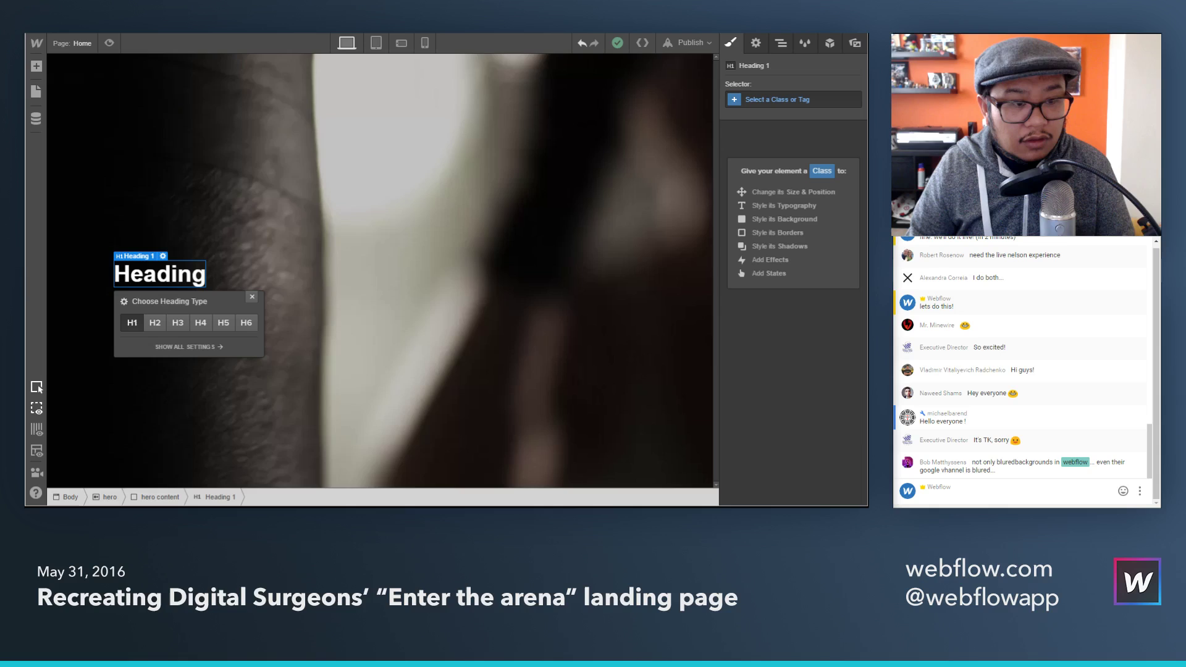
pyautogui.doubleClick(165, 280)
pyautogui.write('ENTER THE ARENA.')
pyautogui.click(239, 298)
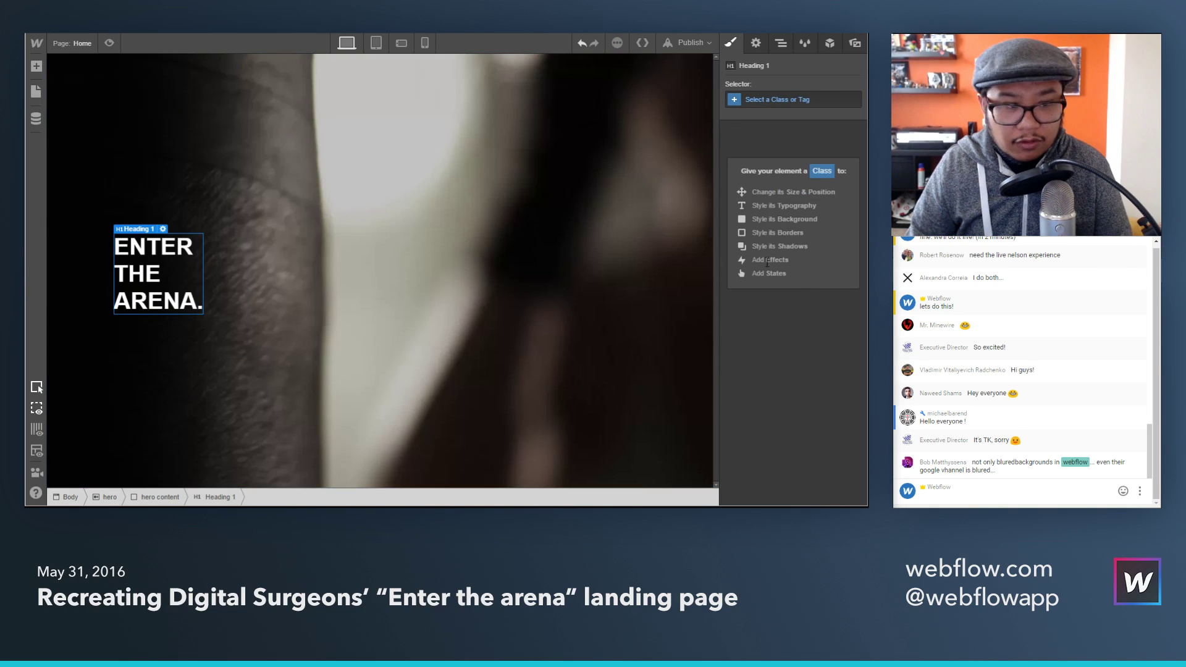
# Step: Give the "ENTER THE ARENA." heading a new class named "hero h1"
pyautogui.click(780, 100)
pyautogui.write('hero h1')
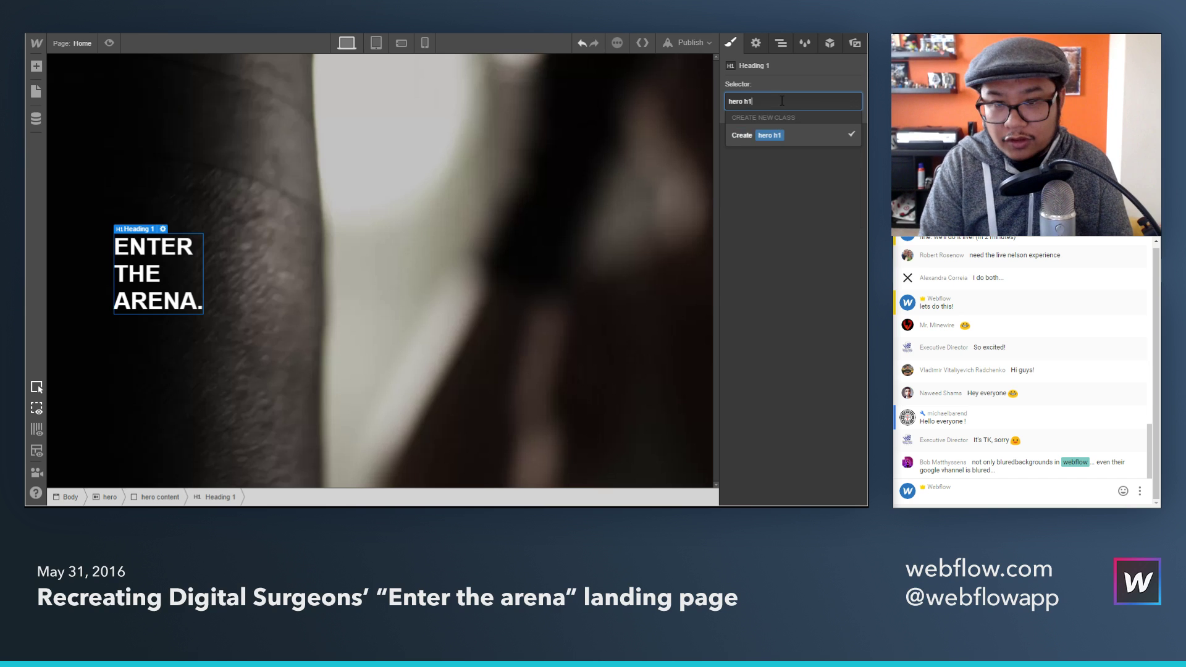
pyautogui.press('Return')
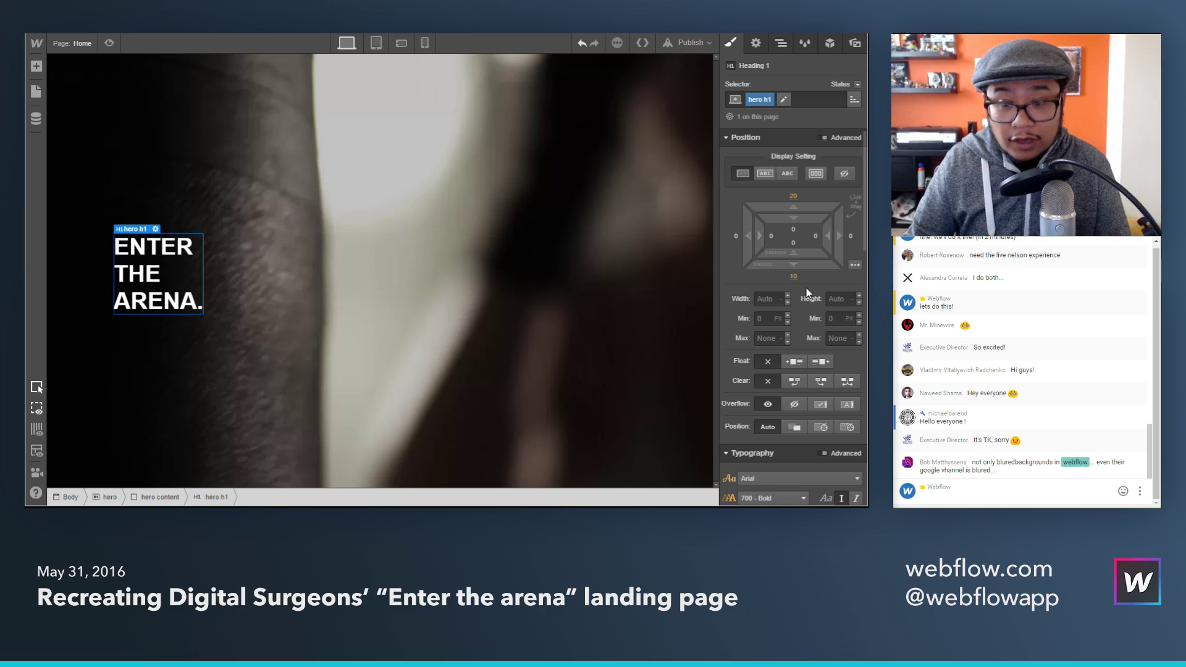
pyautogui.scroll(-3, 763, 405)
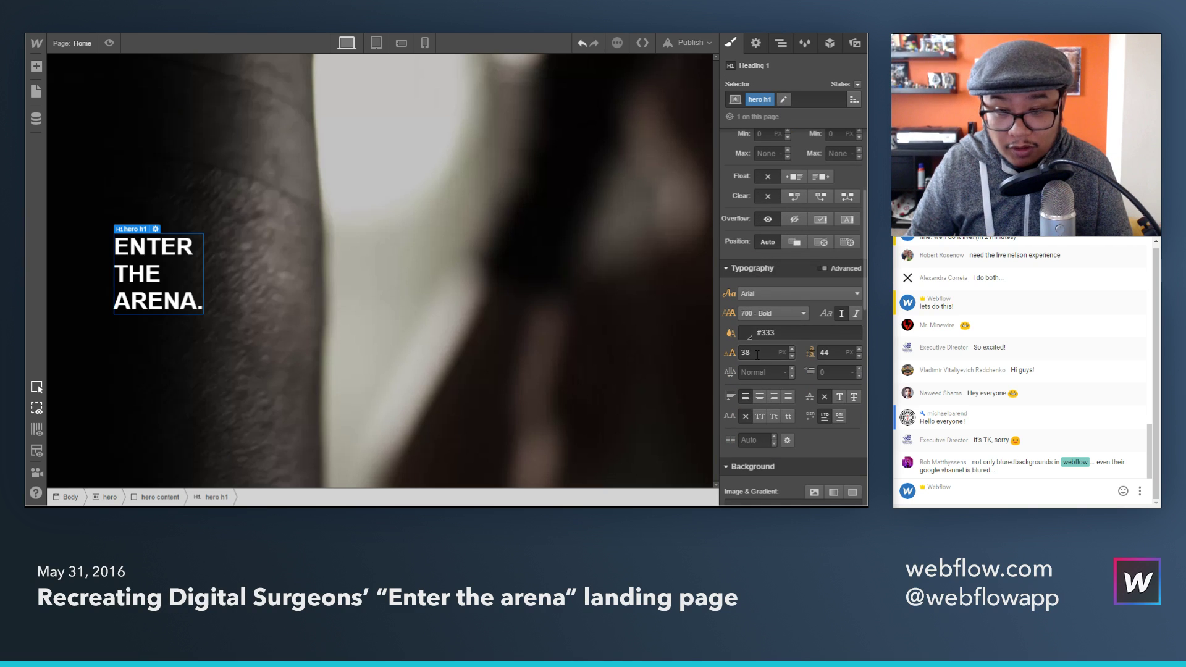
# Step: Set both the font size and the line height of the Body (All Pages) tag to 100%
pyautogui.click(782, 46)
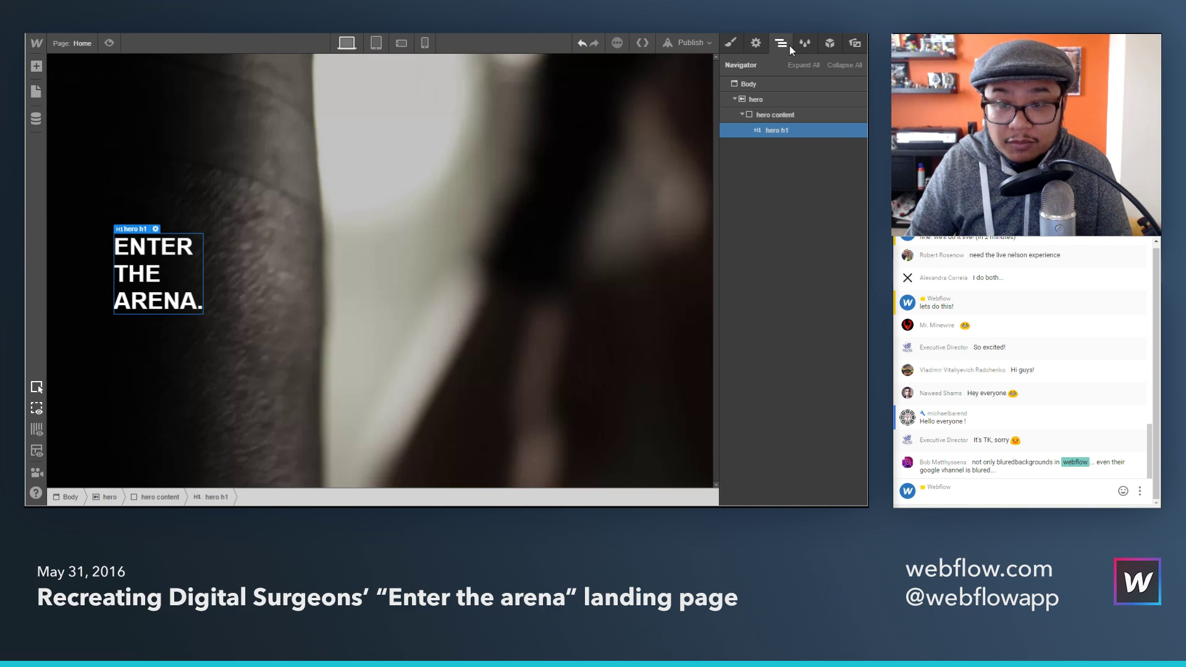
pyautogui.click(748, 84)
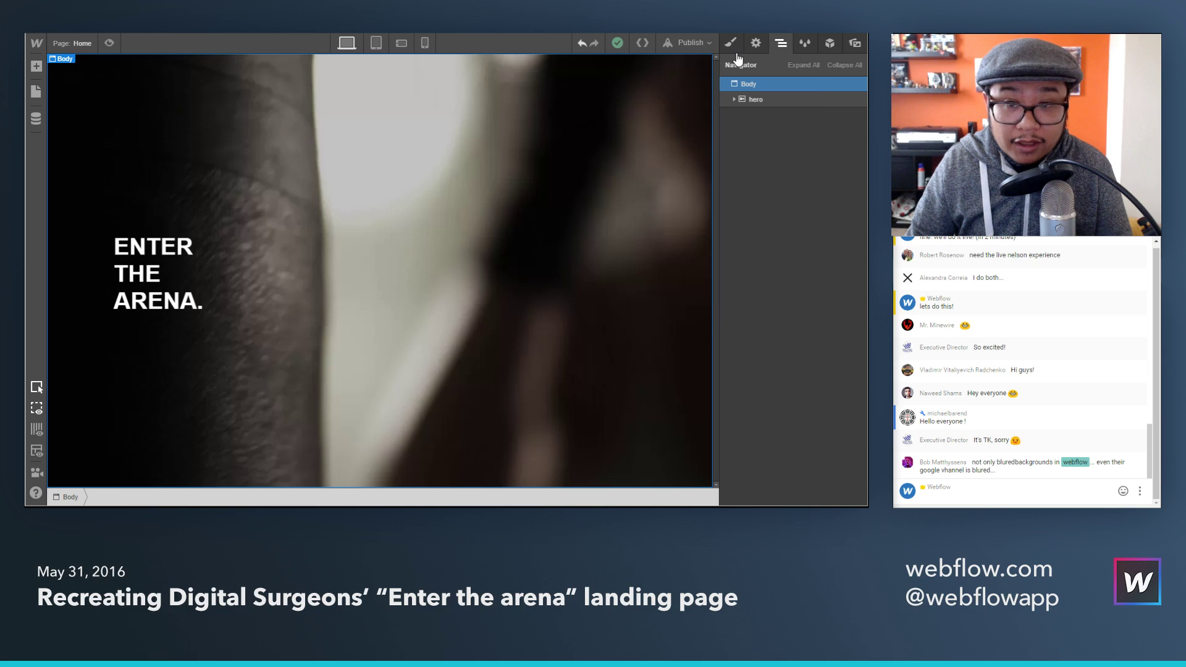
pyautogui.click(731, 43)
pyautogui.click(785, 101)
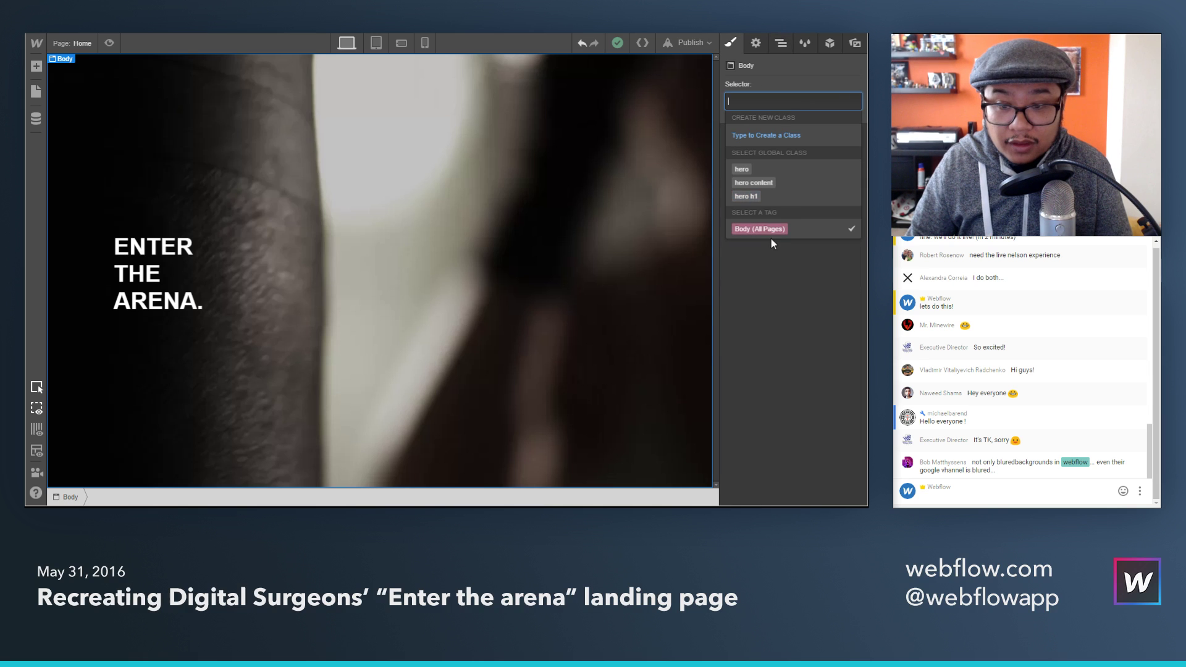
pyautogui.click(802, 256)
pyautogui.scroll(-3, 778, 414)
pyautogui.click(758, 352)
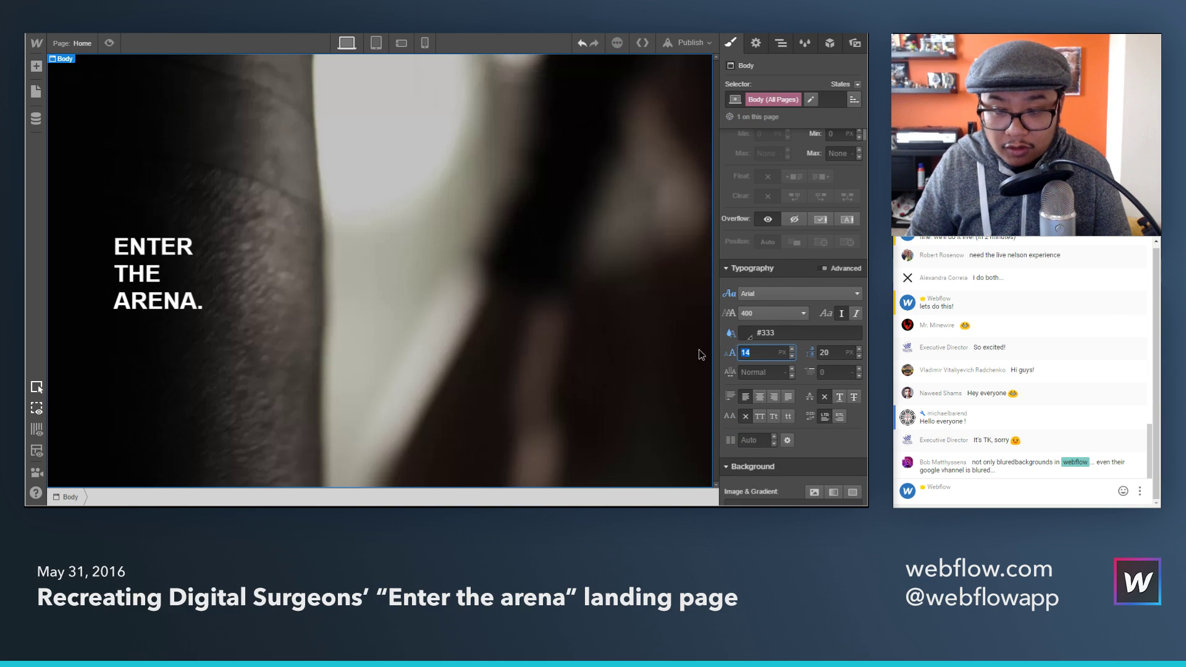
pyautogui.write('100%')
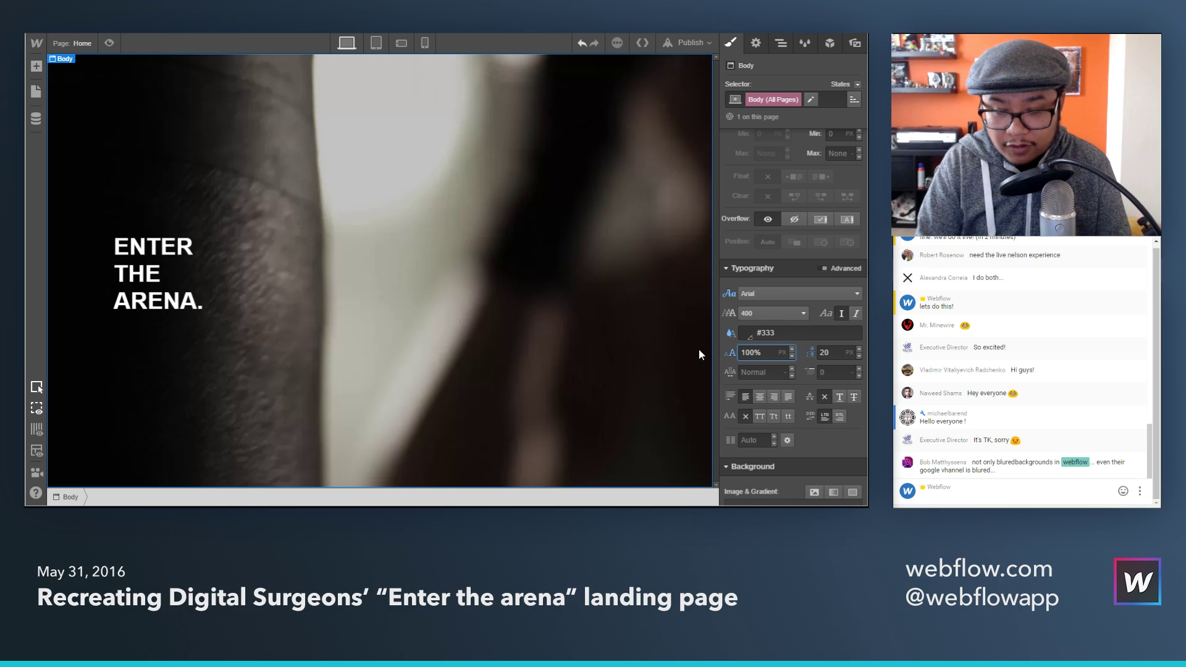
pyautogui.press('Tab')
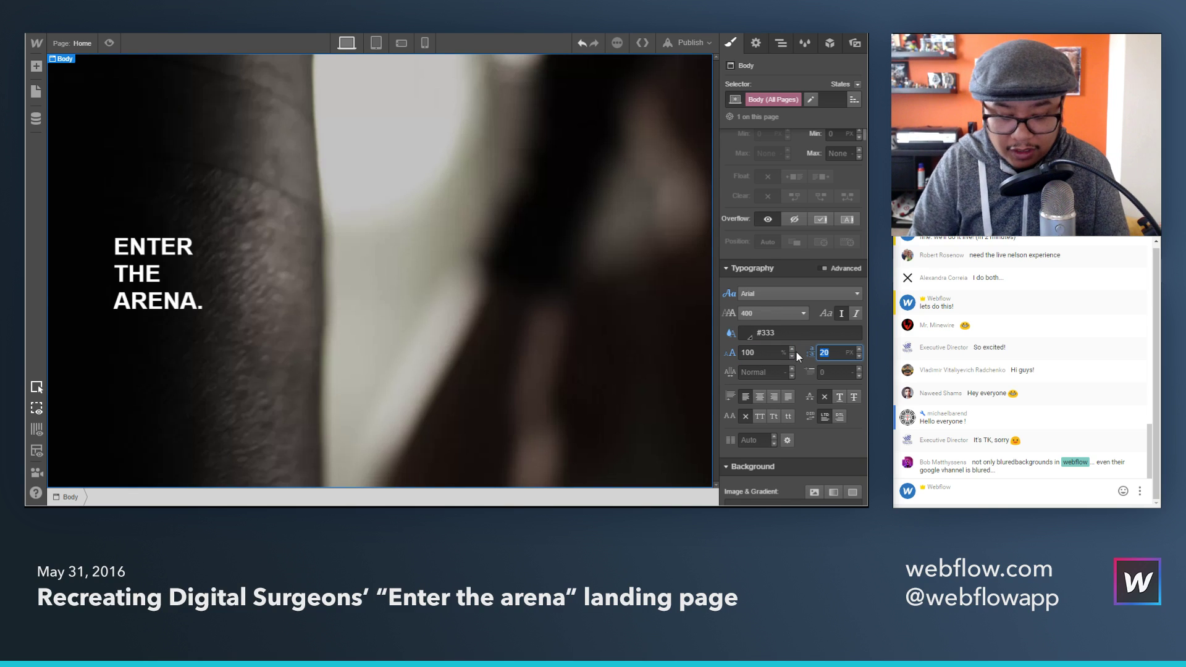
pyautogui.write('100')
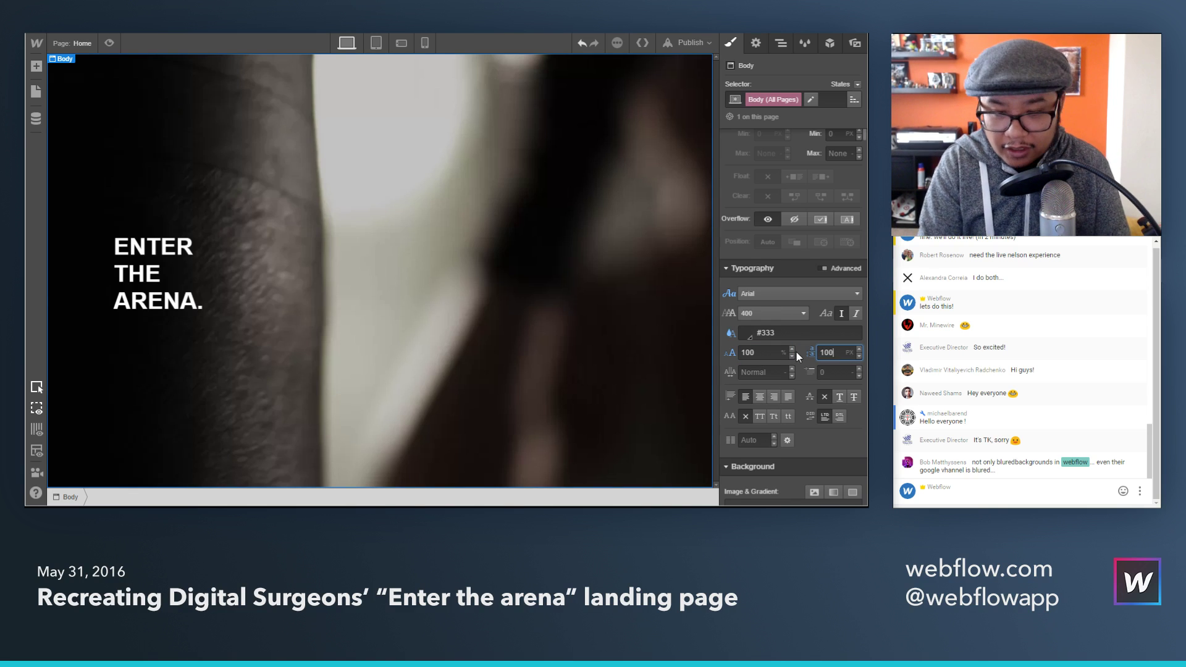
pyautogui.write('%')
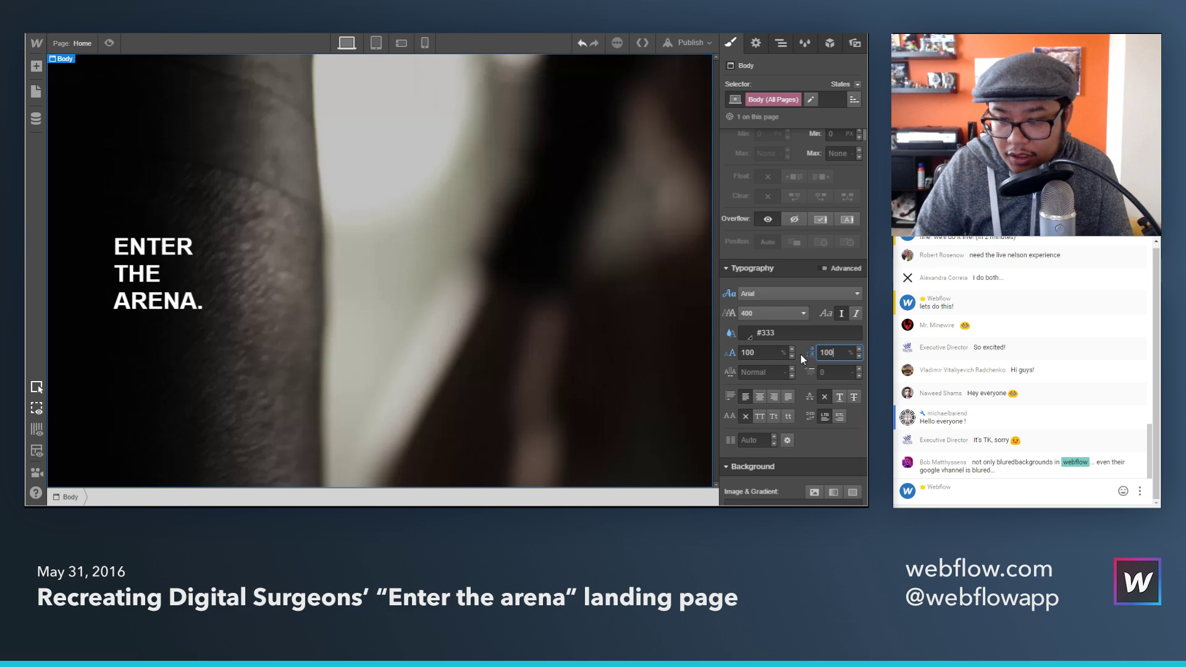
pyautogui.click(79, 49)
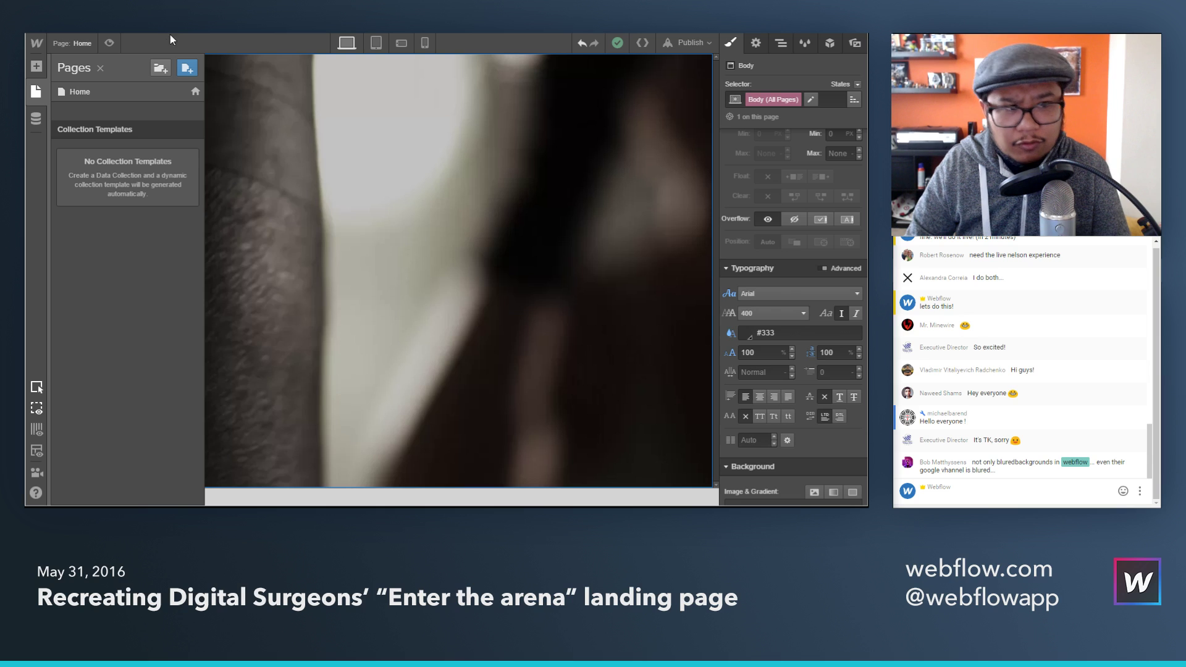
pyautogui.click(268, 147)
# Step: Set the font size of the "ENTER THE ARENA." heading to 5 em
pyautogui.click(162, 268)
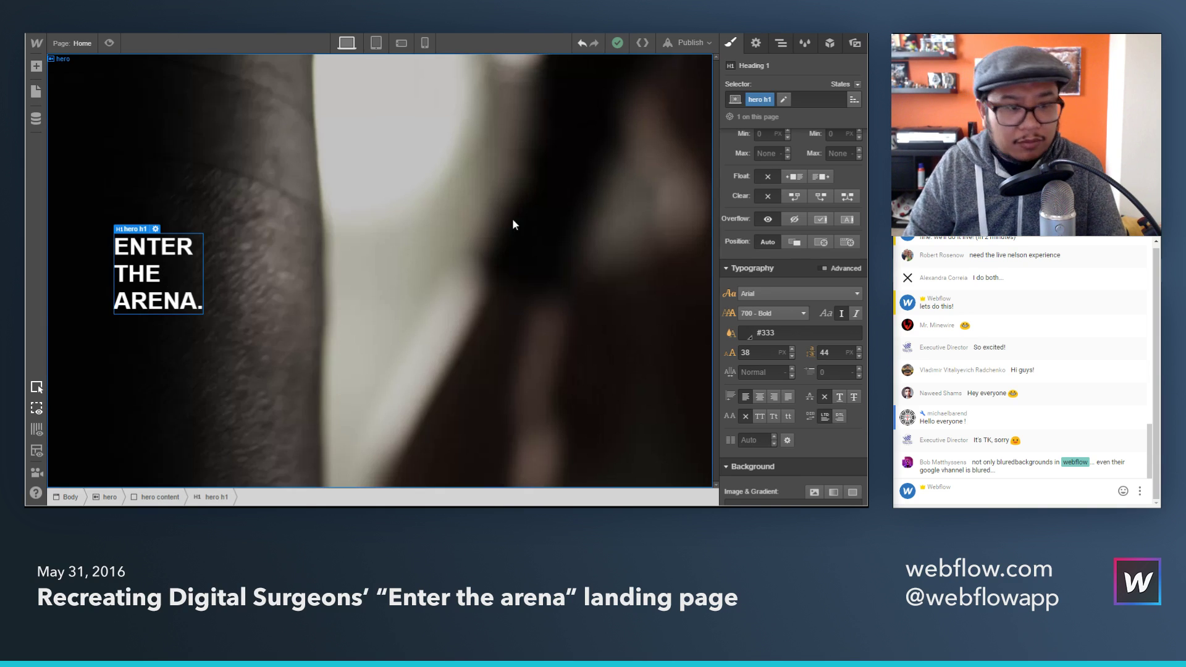
pyautogui.click(746, 353)
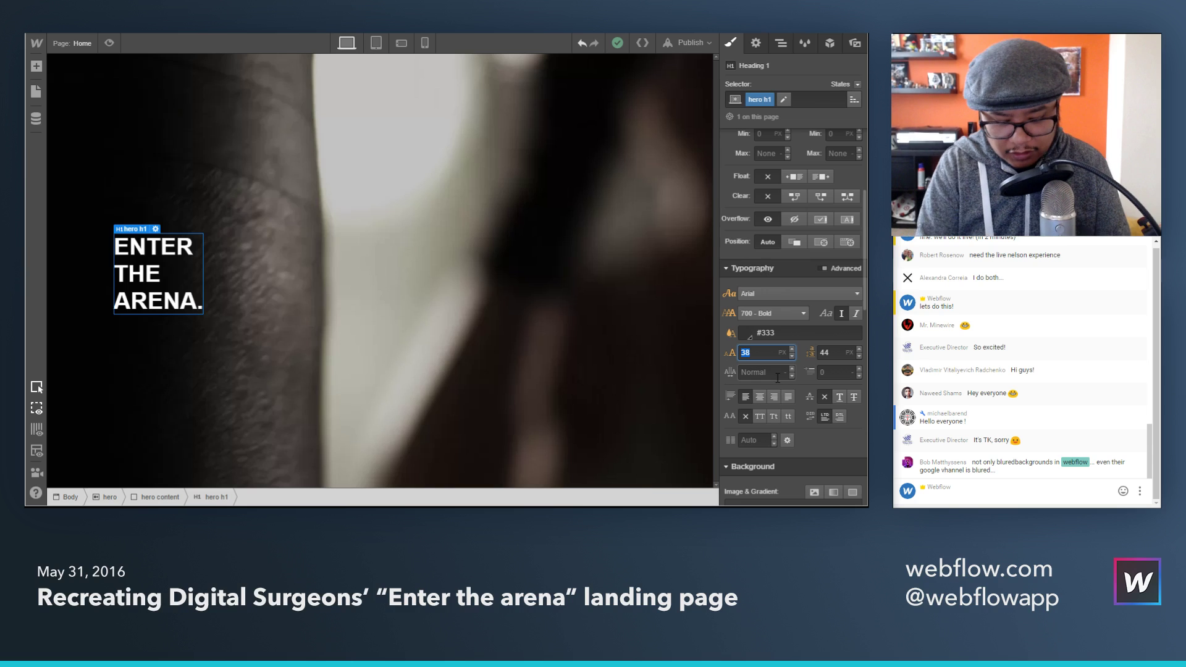
pyautogui.write('1.5')
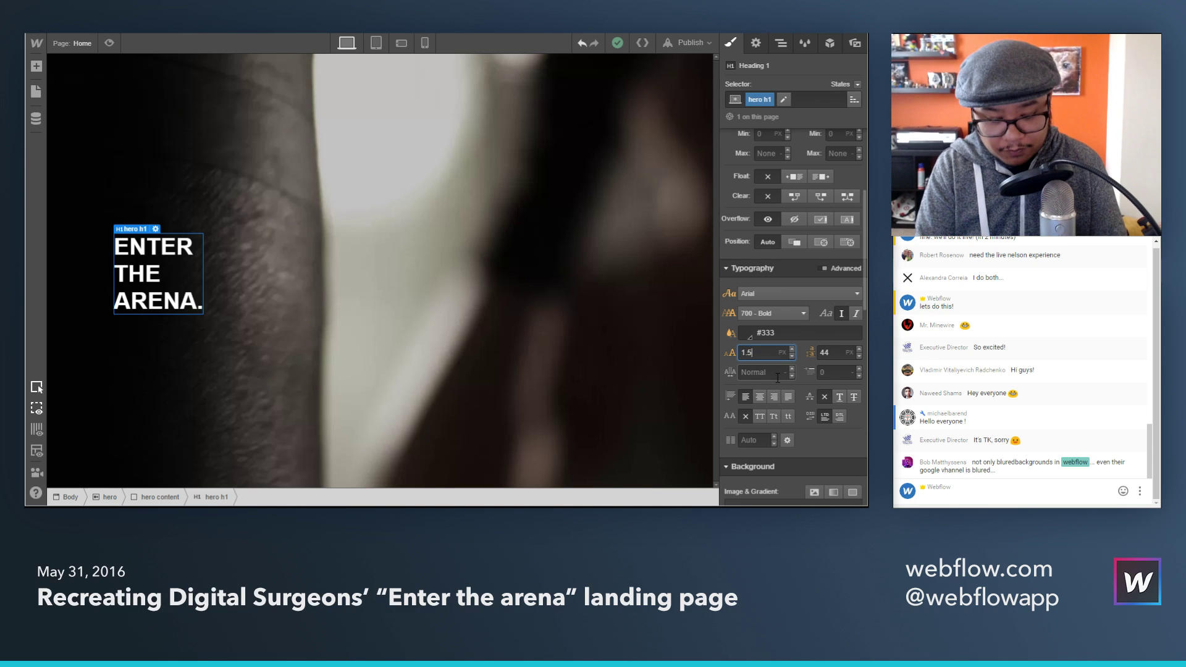
pyautogui.press('BackSpace')
pyautogui.press('BackSpace')
pyautogui.press('BackSpace')
pyautogui.write('5em')
pyautogui.press('Tab')
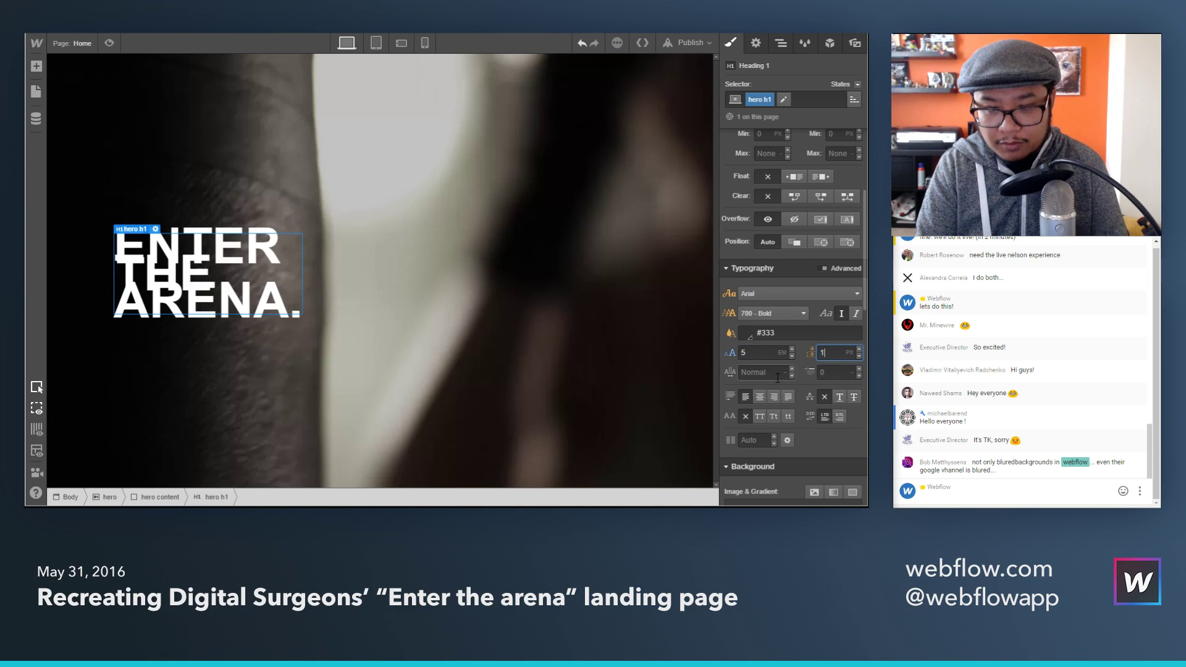
# Step: Tighten the line height of the "ENTER THE ARENA." heading to 0.85 em
pyautogui.write('1em')
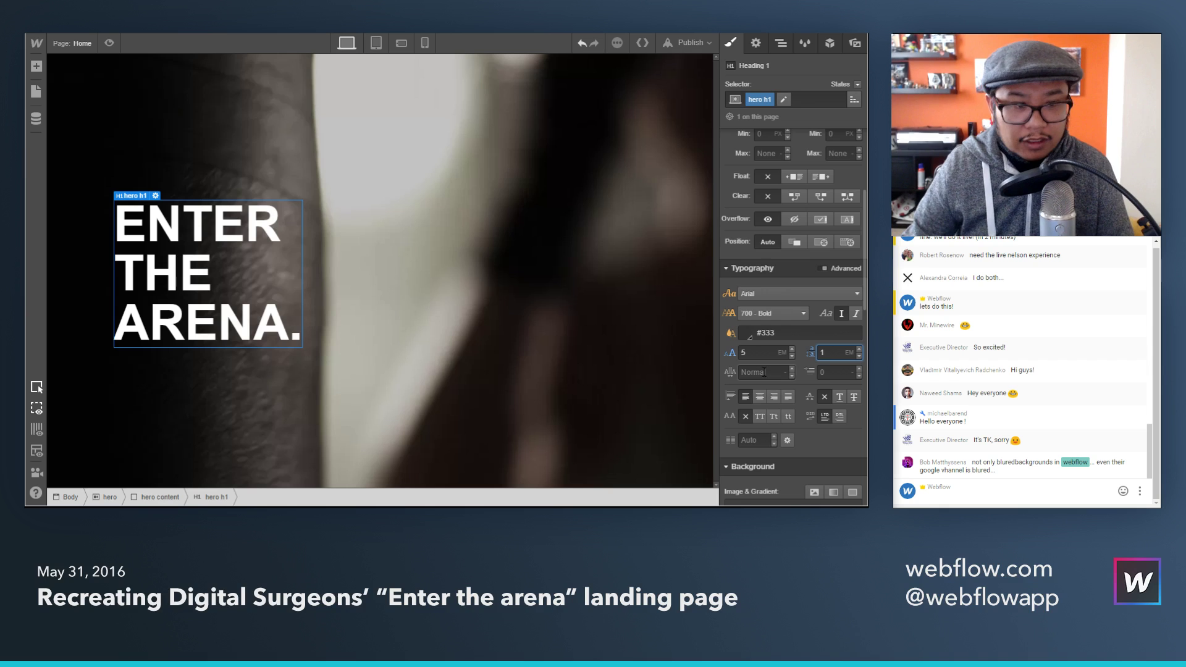
pyautogui.press('BackSpace')
pyautogui.write('0.75')
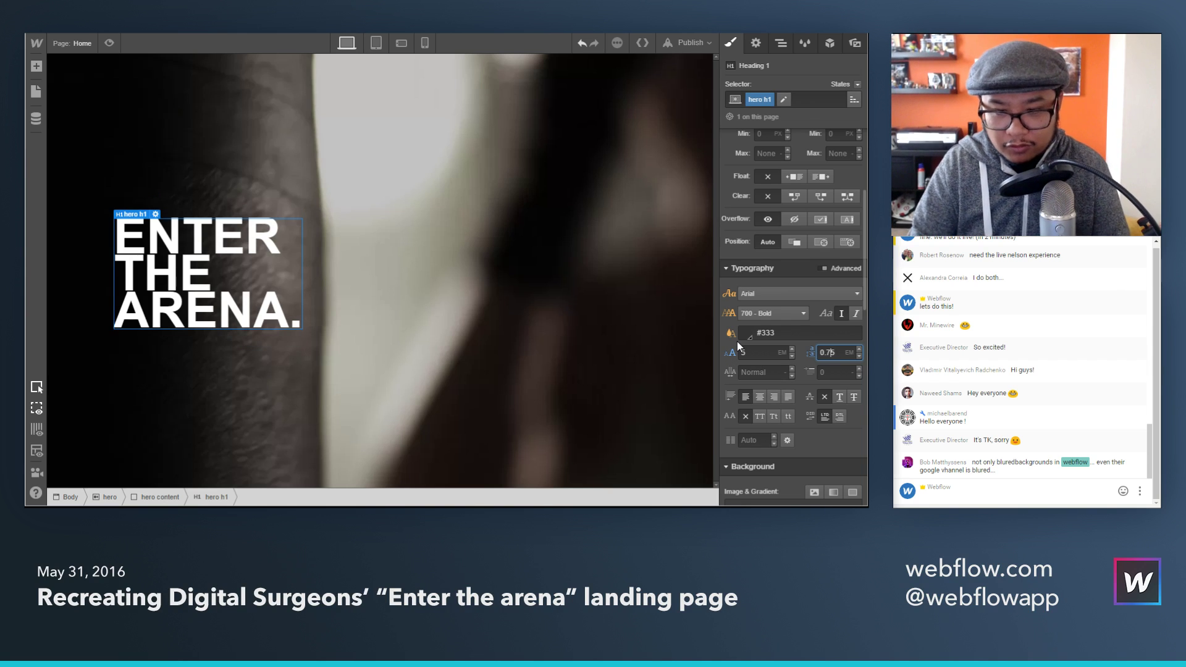
pyautogui.press('Up')
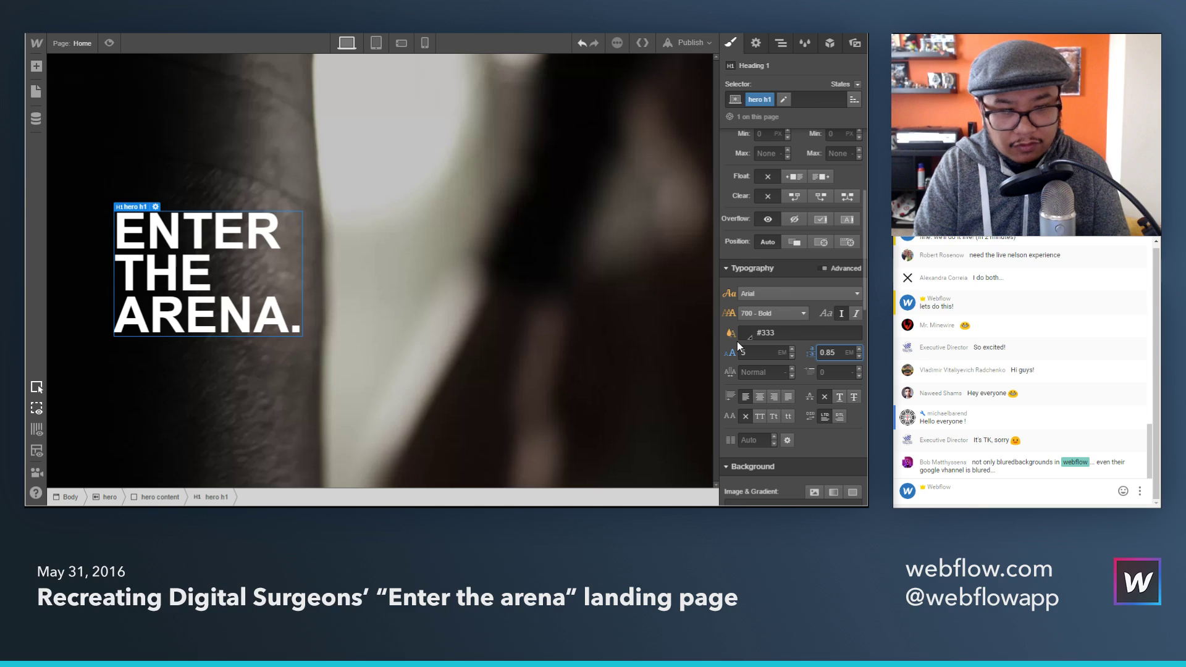
# Step: Try Montserrat as the hero heading's font, compare it with the reference site and check the font weights it offers
pyautogui.click(816, 296)
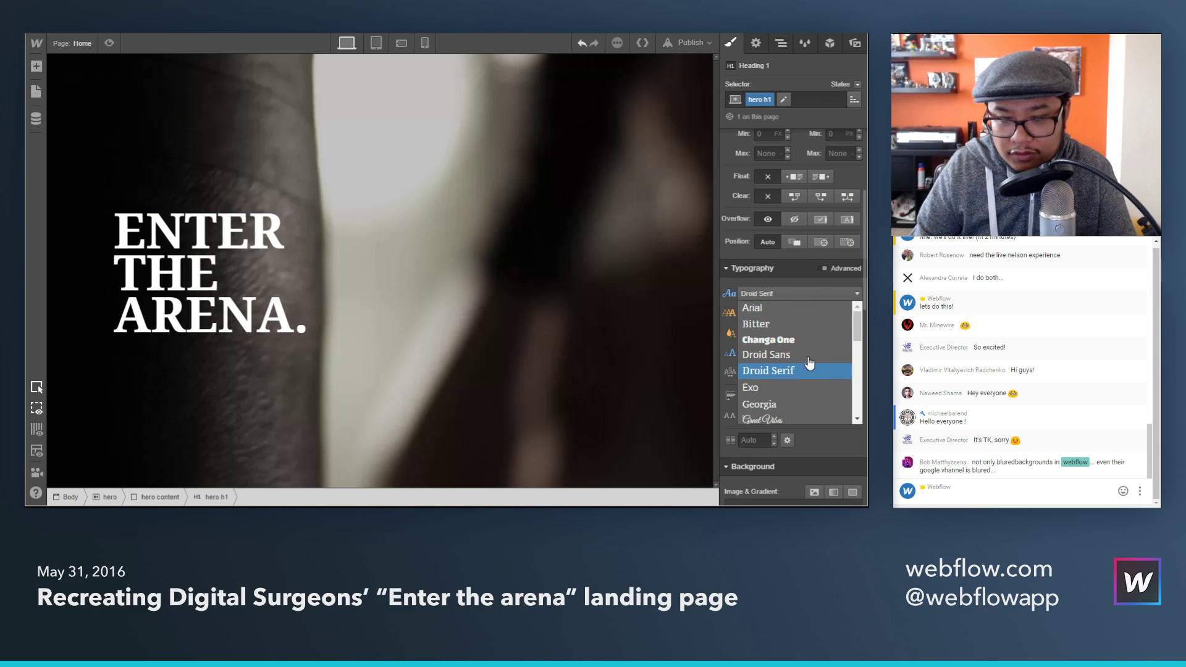
pyautogui.scroll(-5, 809, 360)
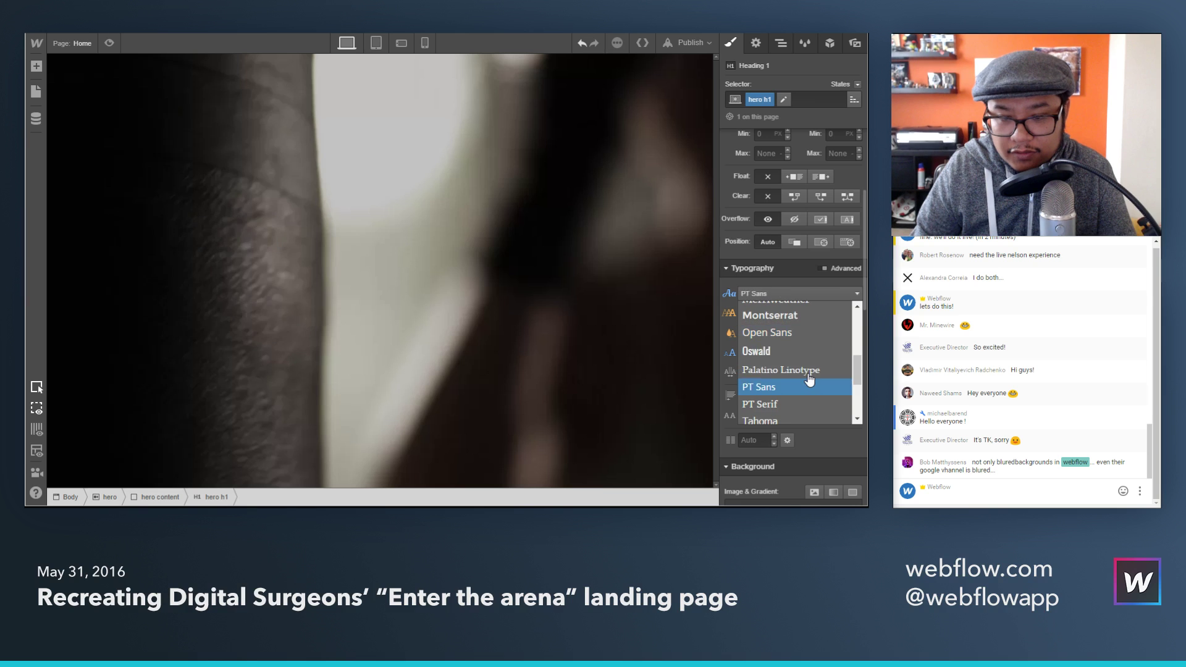
pyautogui.click(806, 316)
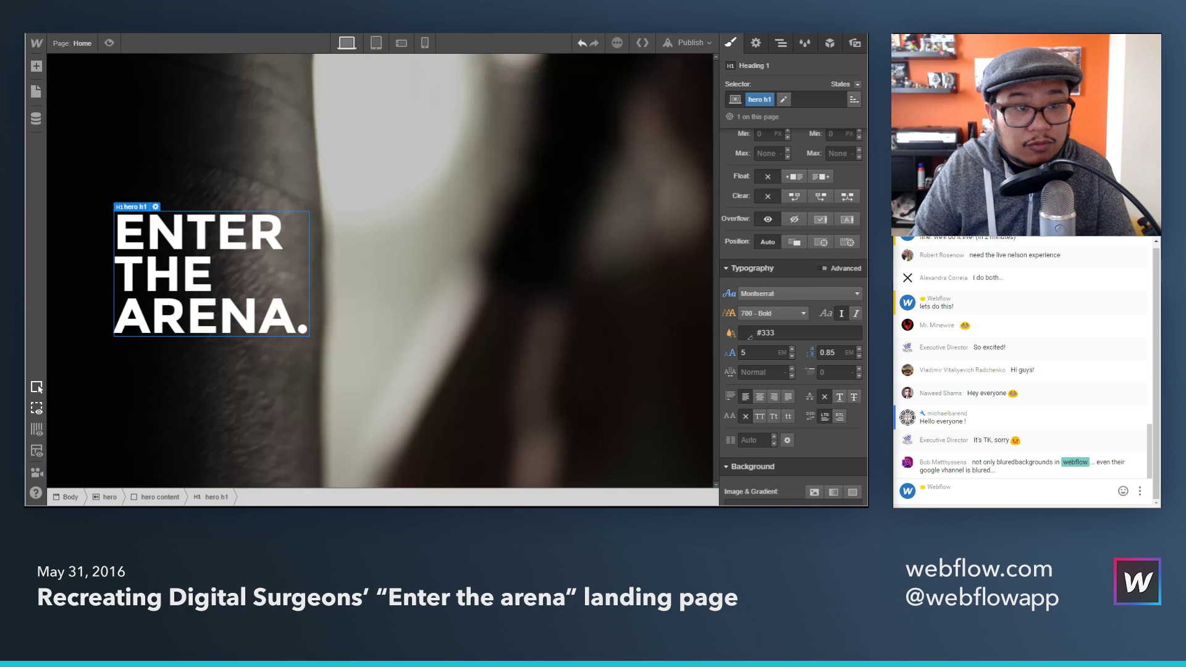
pyautogui.hotkey('alt', 'Tab')
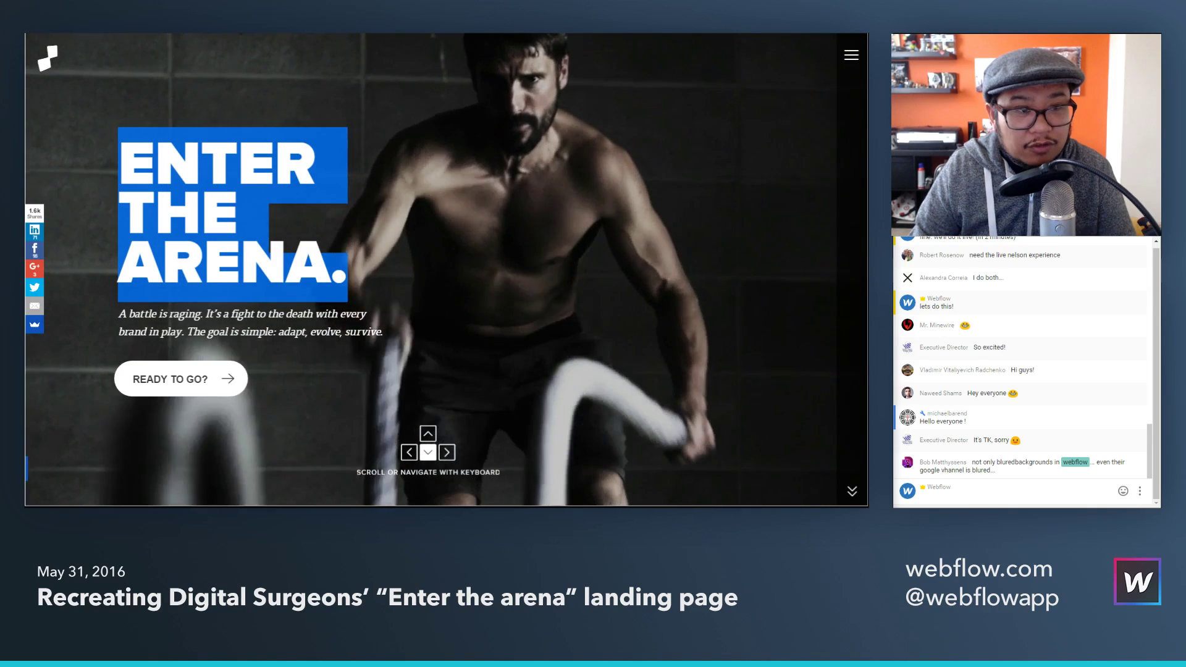
pyautogui.hotkey('alt', 'Tab')
pyautogui.click(766, 313)
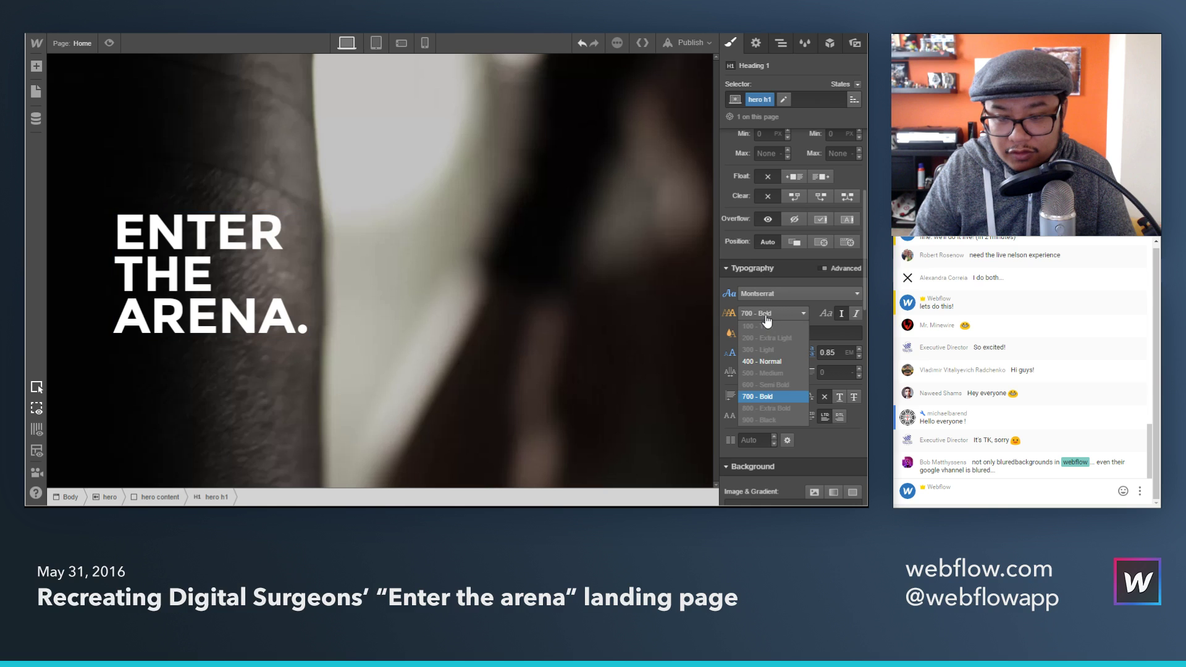
pyautogui.click(766, 319)
# Step: Set the hero heading's font to Open Sans with weight 800 - Extra Bold and compare it with the reference site's heading
pyautogui.click(775, 295)
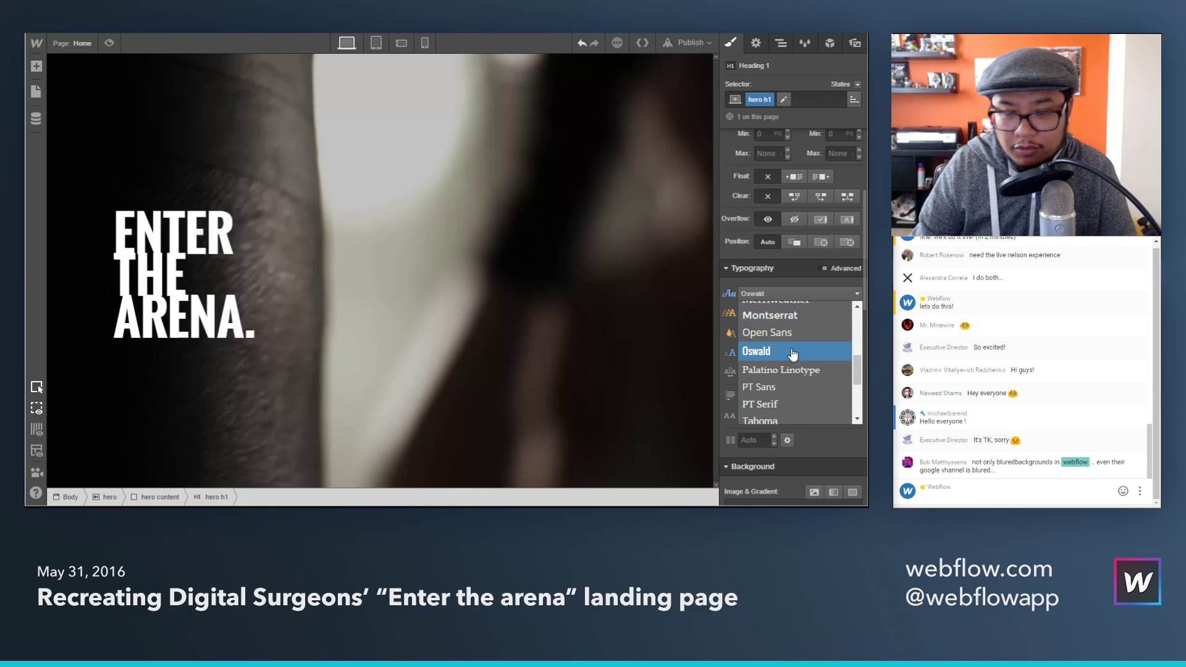
pyautogui.click(778, 340)
pyautogui.click(767, 315)
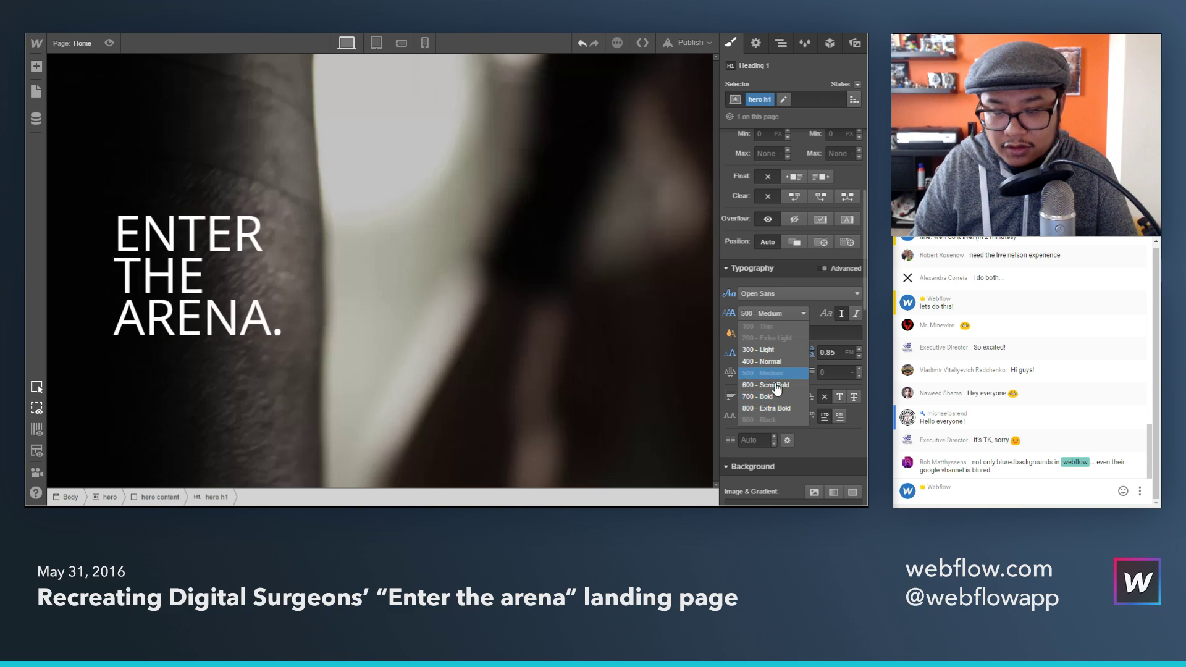
pyautogui.click(775, 408)
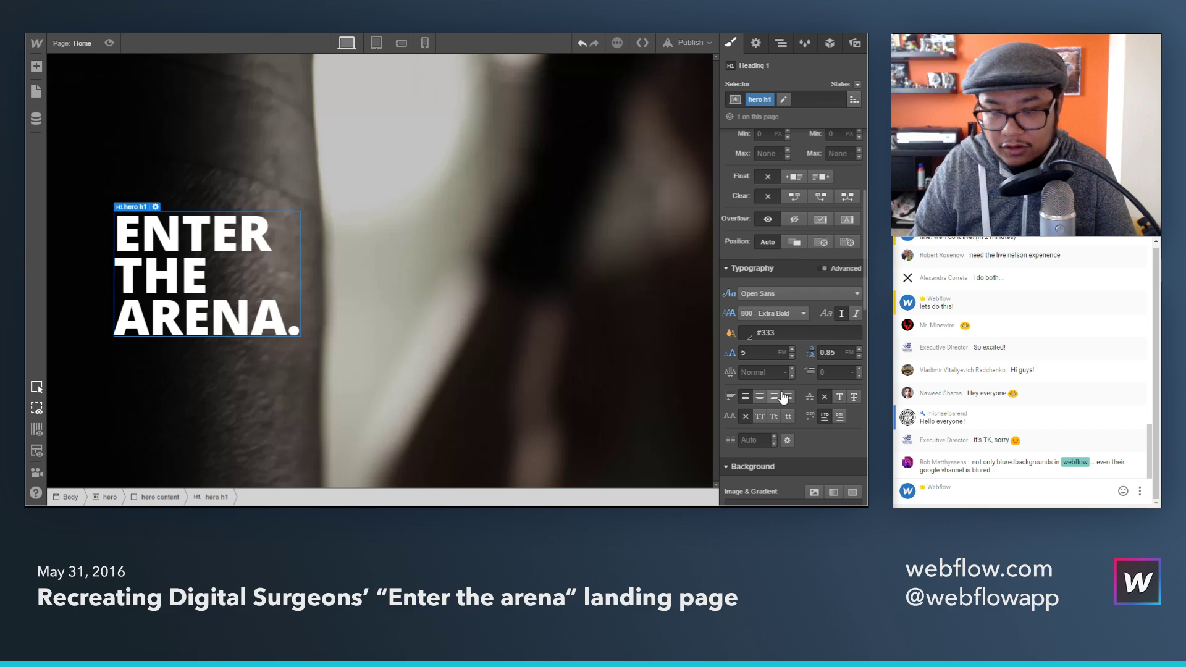
pyautogui.hotkey('alt', 'Tab')
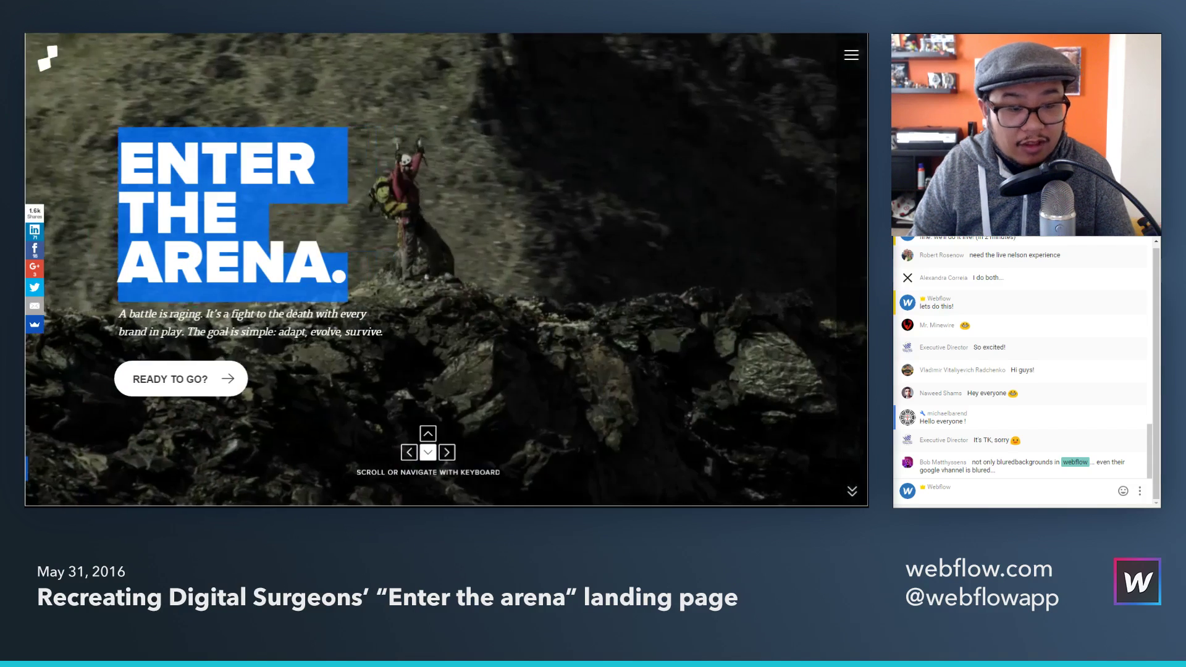
pyautogui.hotkey('alt', 'Tab')
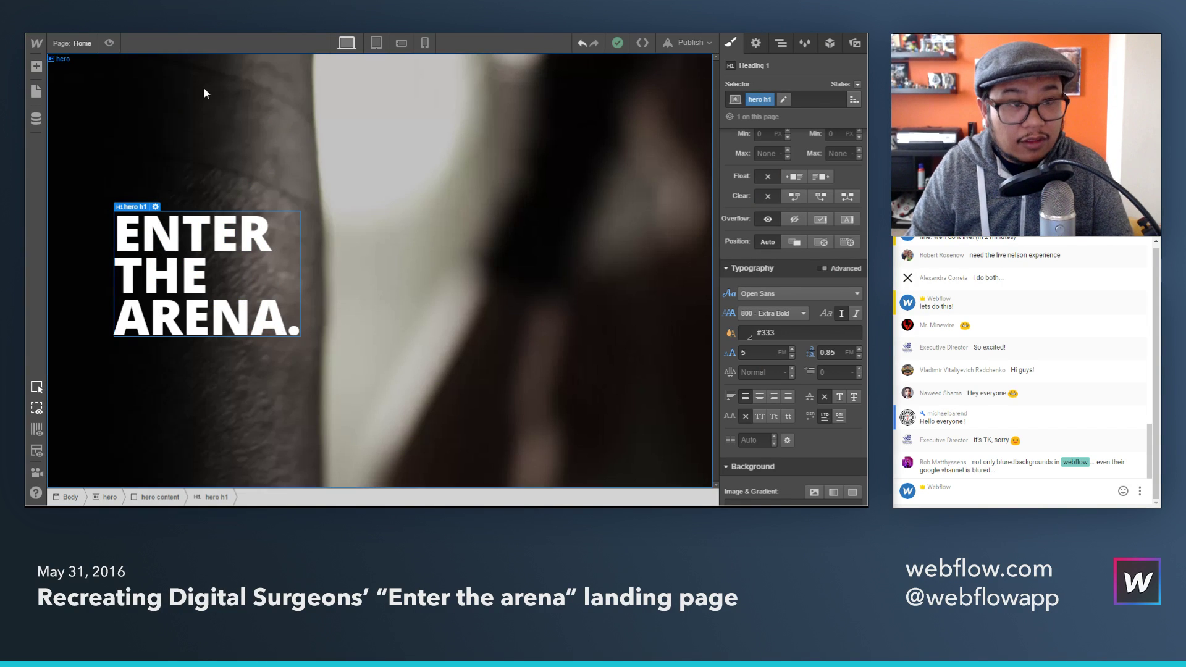
# Step: Switch to the reference site and copy the tagline "A battle is raging. It's a fight to the death with every brand in play..."
pyautogui.hotkey('alt', 'Tab')
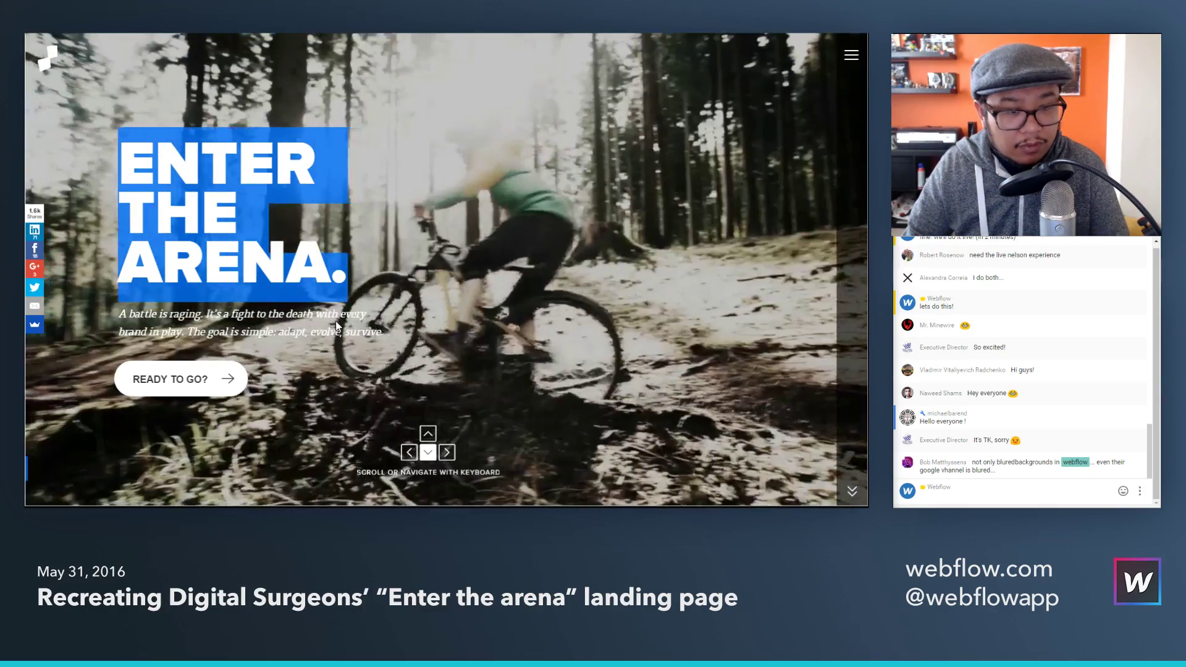
pyautogui.moveTo(120, 313); pyautogui.dragTo(389, 334)
pyautogui.hotkey('ctrl', 'c')
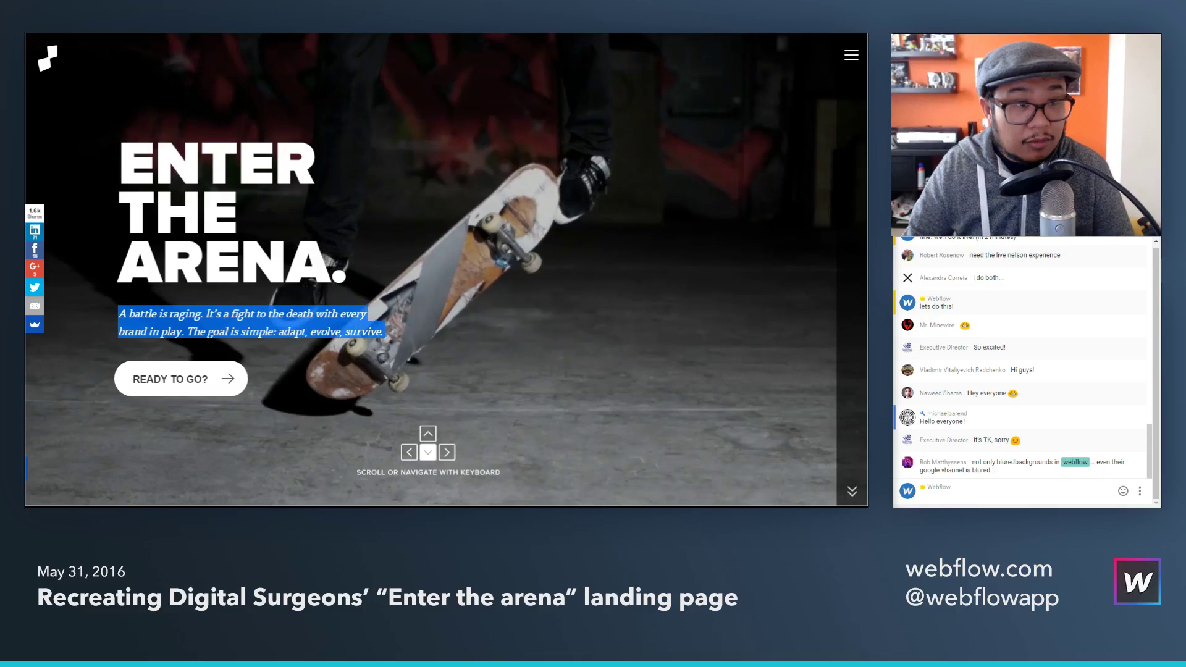
# Step: Return to Webflow, add a Text Block under the hero heading and replace its placeholder text with the copied tagline
pyautogui.hotkey('alt', 'Tab')
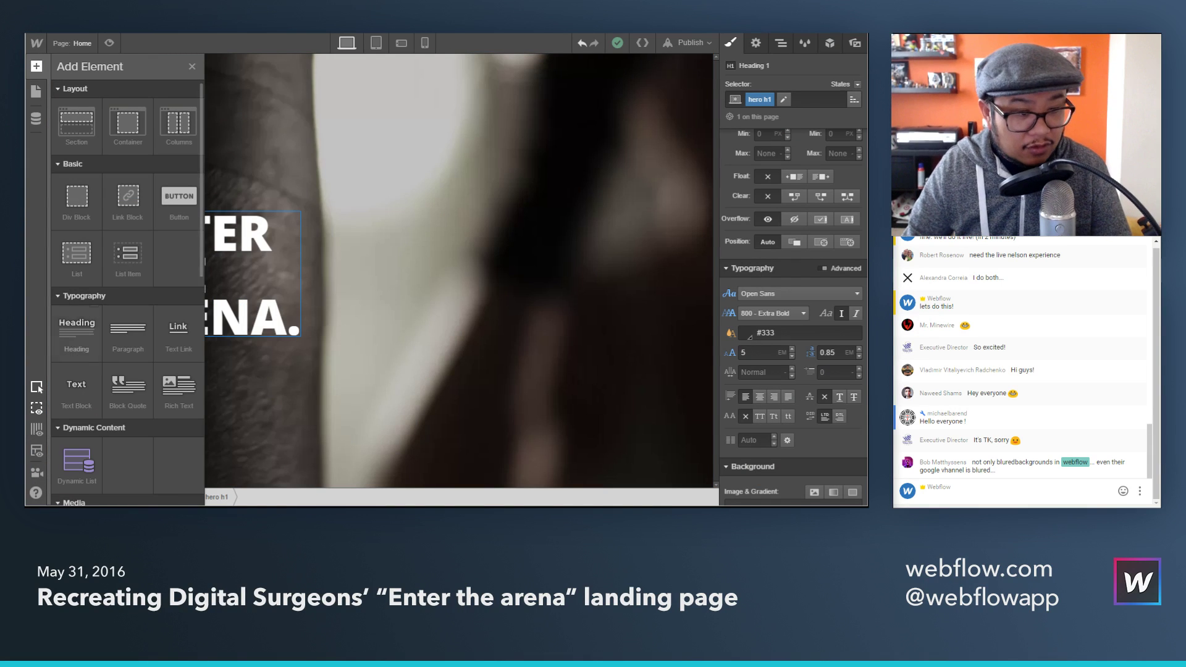
pyautogui.moveTo(76, 389); pyautogui.dragTo(235, 381)
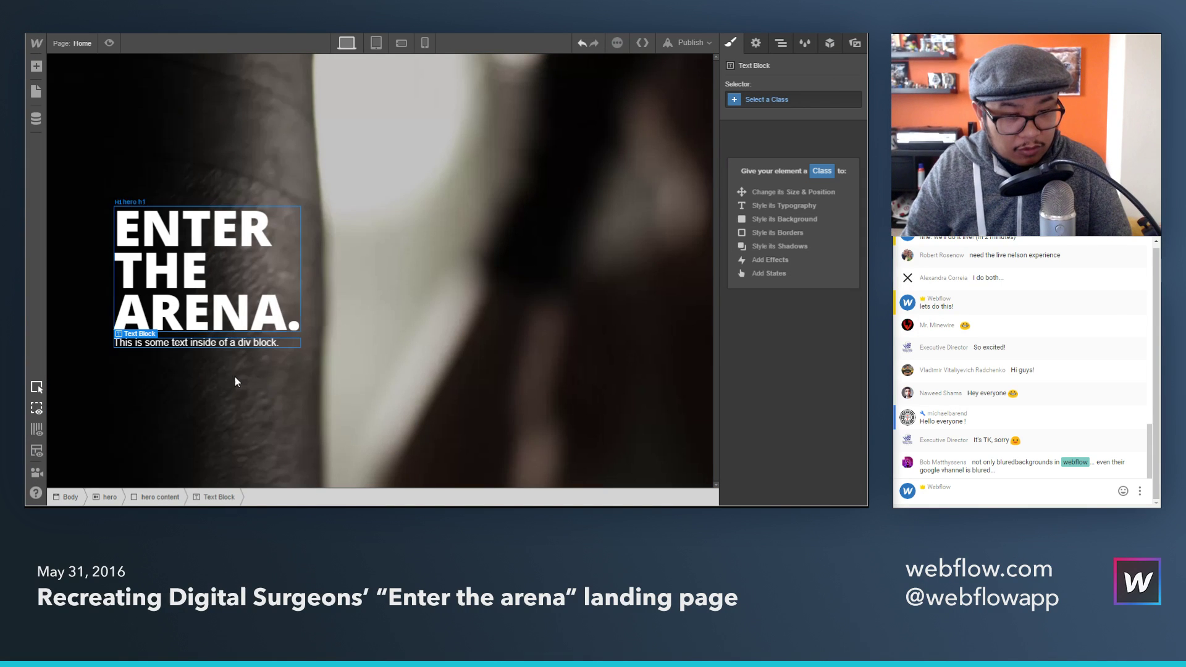
pyautogui.doubleClick(246, 342)
pyautogui.hotkey('ctrl', 'a')
pyautogui.hotkey('ctrl', 'v')
pyautogui.press('Escape')
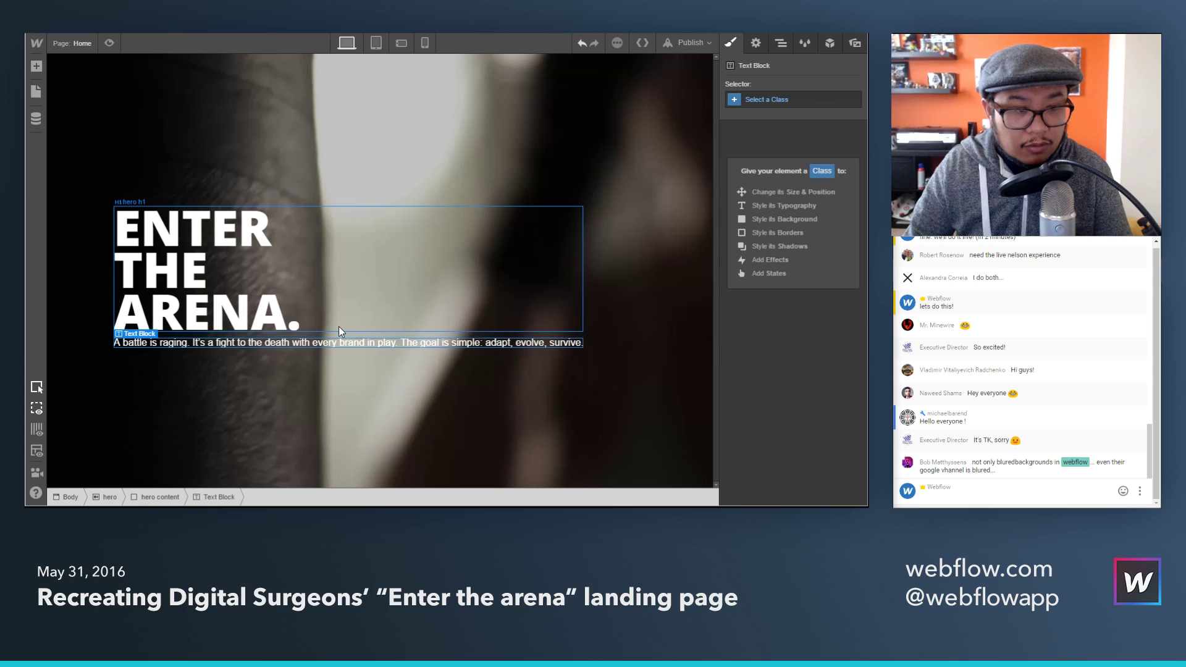
# Step: Check how the tagline wraps on the reference site and set the hero content block's maximum width to 550 px
pyautogui.hotkey('alt', 'Tab')
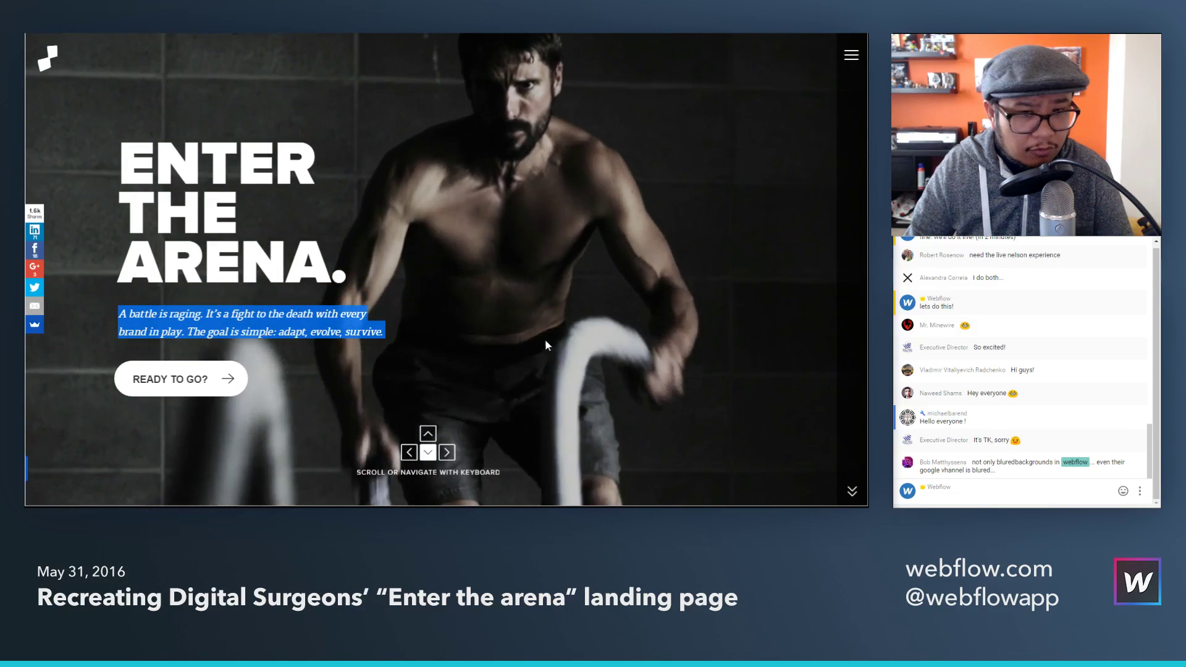
pyautogui.hotkey('alt', 'Tab')
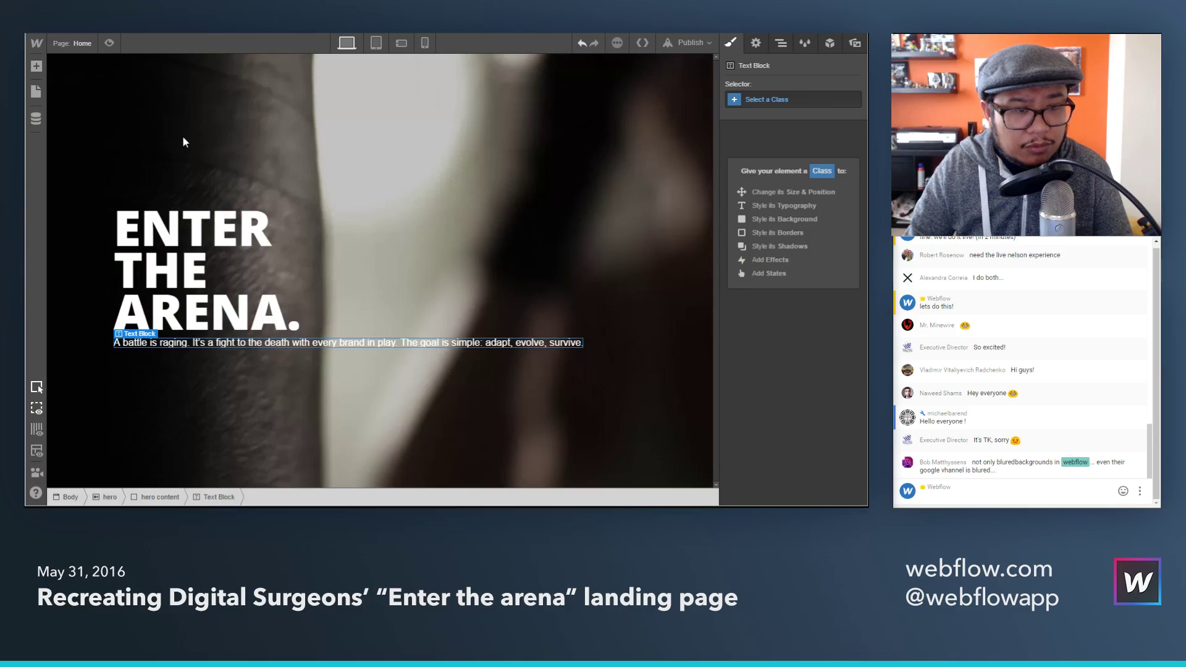
pyautogui.click(347, 277)
pyautogui.click(347, 277)
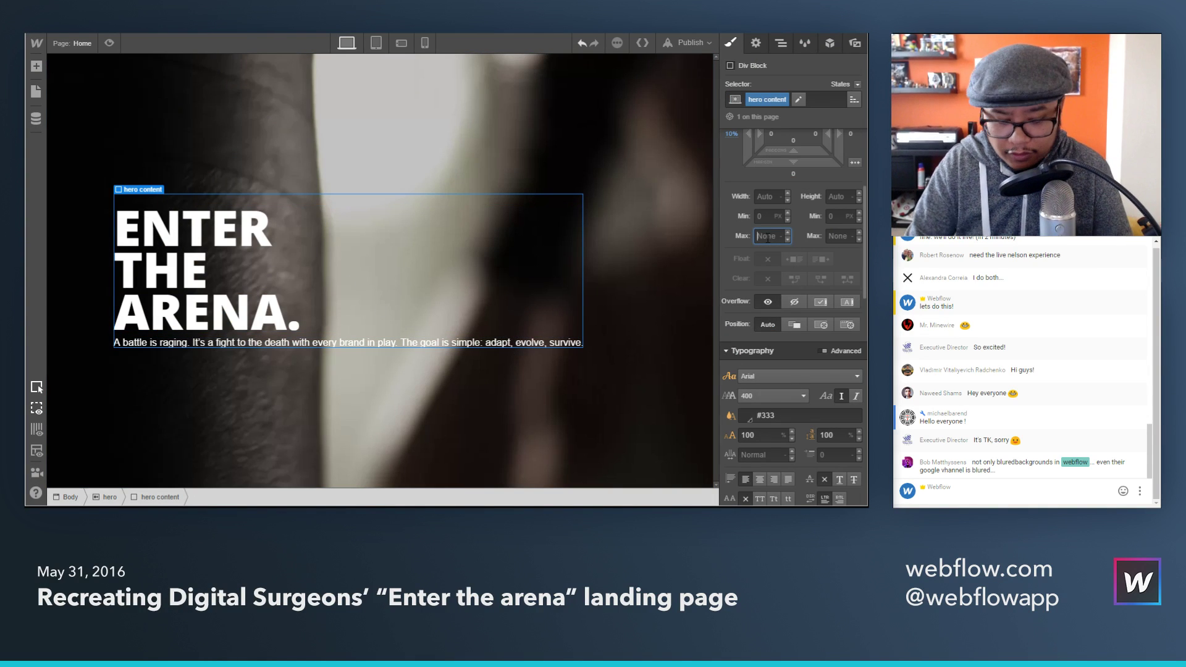
pyautogui.write('550')
pyautogui.press('Return')
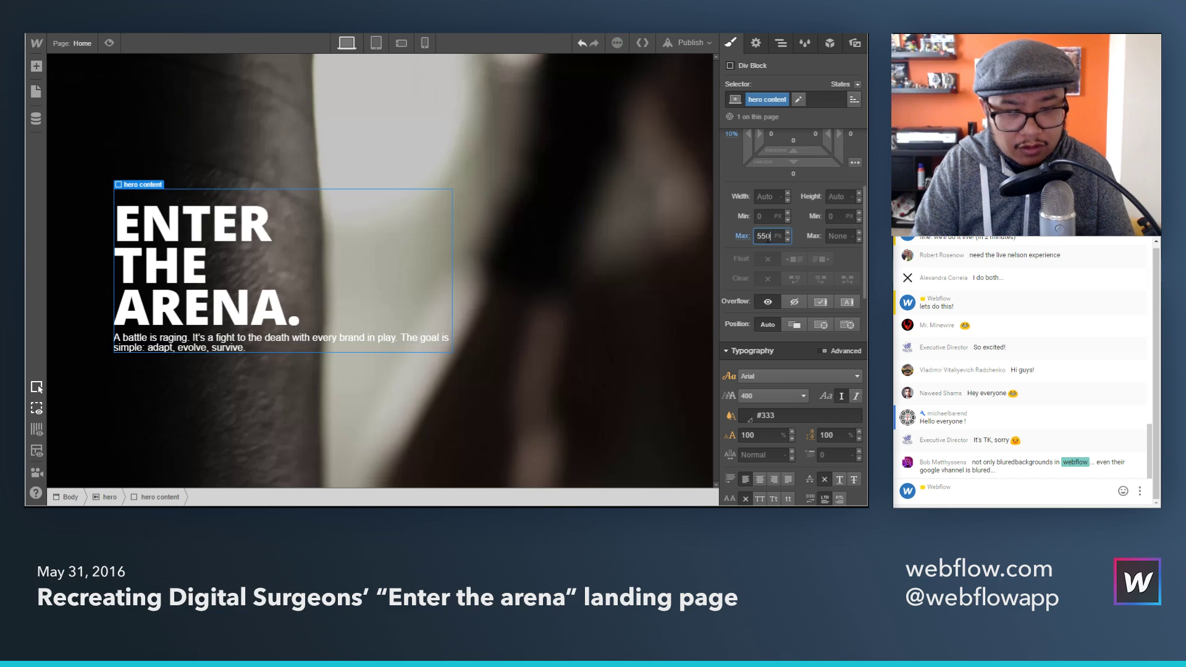
# Step: Reduce the hero content block's maximum width to 490 px and compare the tagline's wrapping with the reference site
pyautogui.hotkey('shift', 'Down')
pyautogui.hotkey('shift', 'Down')
pyautogui.hotkey('shift', 'Down')
pyautogui.hotkey('shift', 'Down')
pyautogui.hotkey('shift', 'Down')
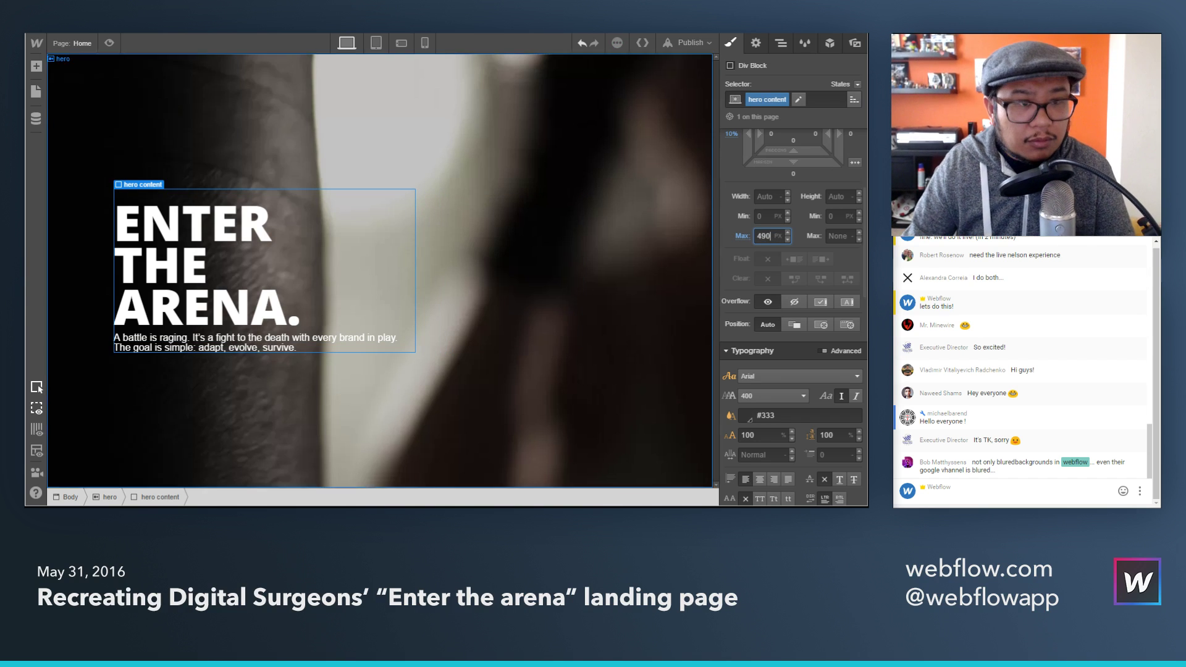
pyautogui.hotkey('alt', 'Tab')
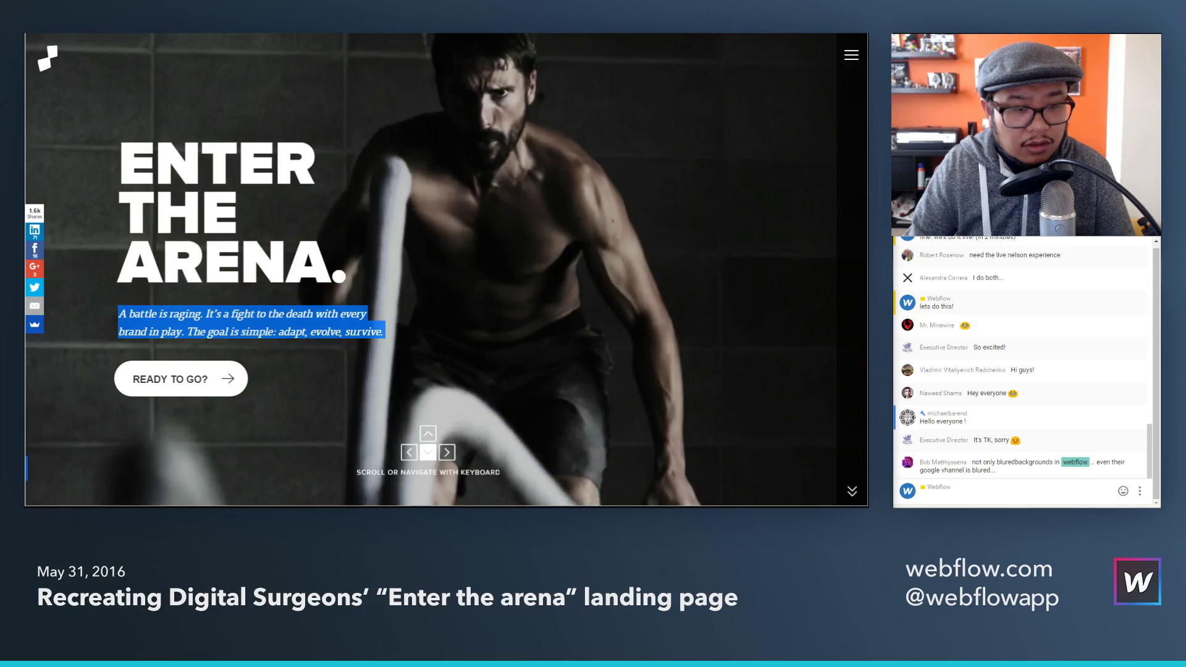
pyautogui.hotkey('alt', 'Tab')
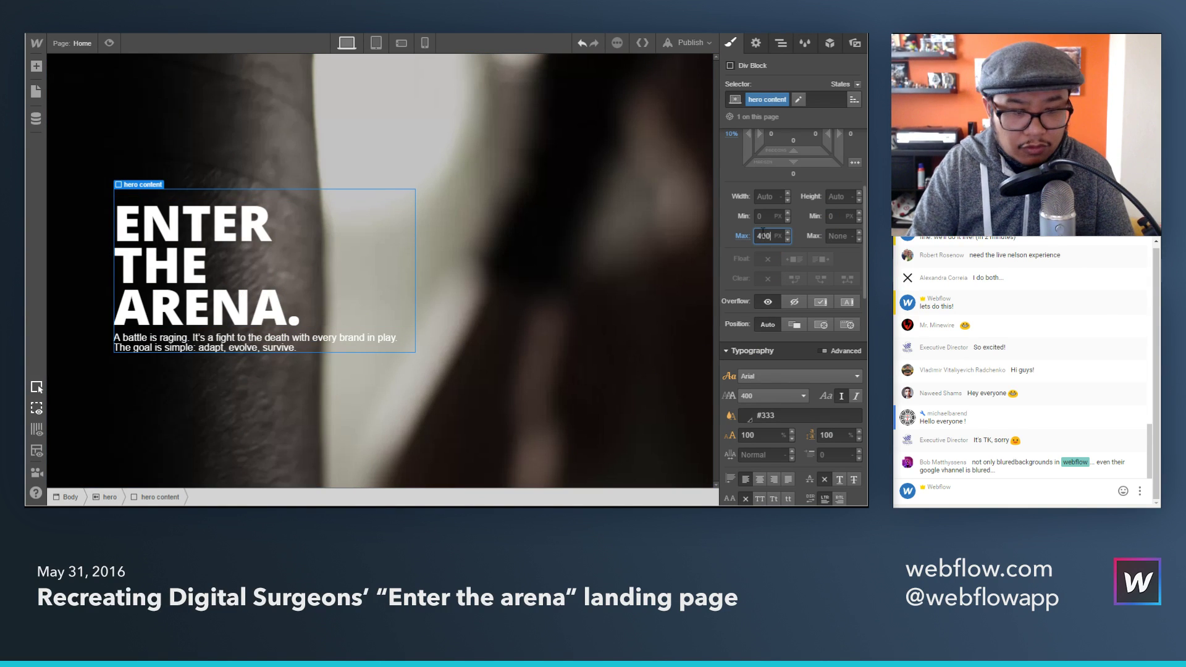
# Step: Set the hero content block's maximum width to 400 px, matching the tagline's line break to the reference site
pyautogui.press('Return')
pyautogui.hotkey('shift', 'Up')
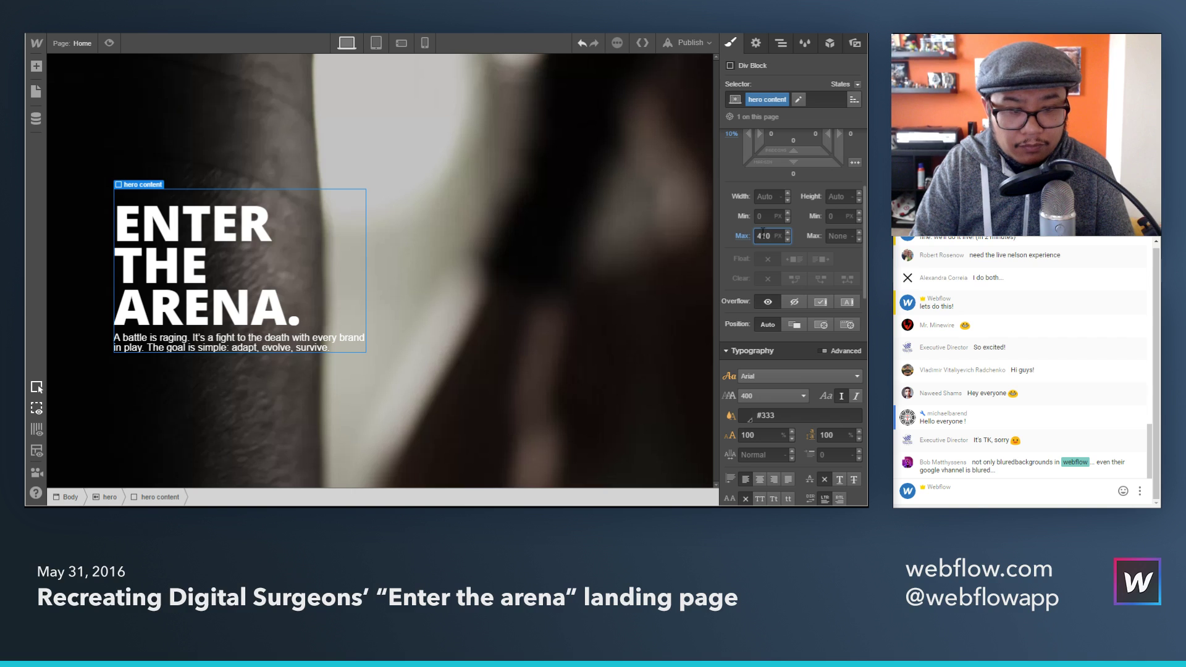
pyautogui.hotkey('shift', 'Up')
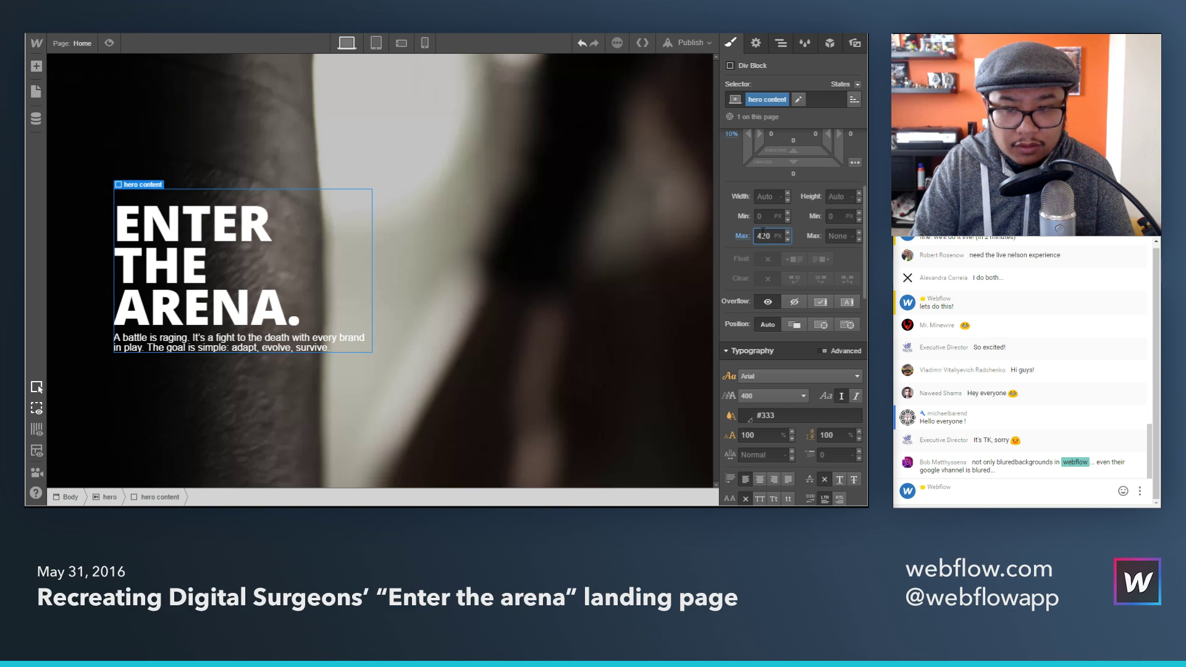
pyautogui.hotkey('shift', 'Down')
pyautogui.hotkey('shift', 'Down')
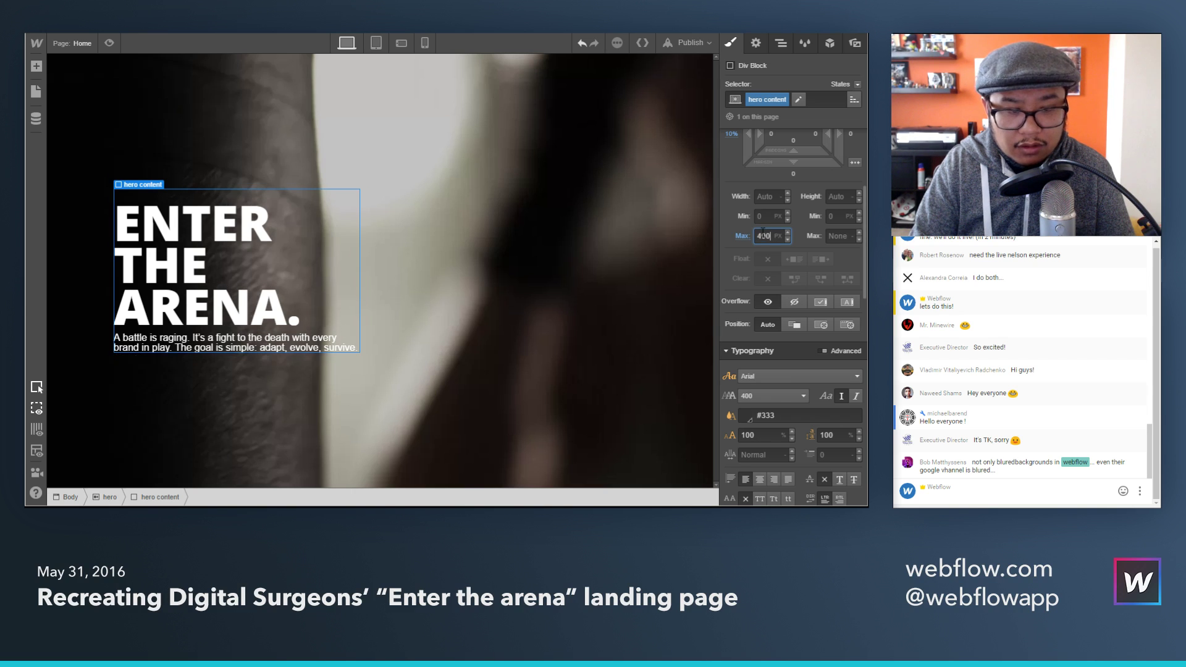
pyautogui.hotkey('shift', 'Up')
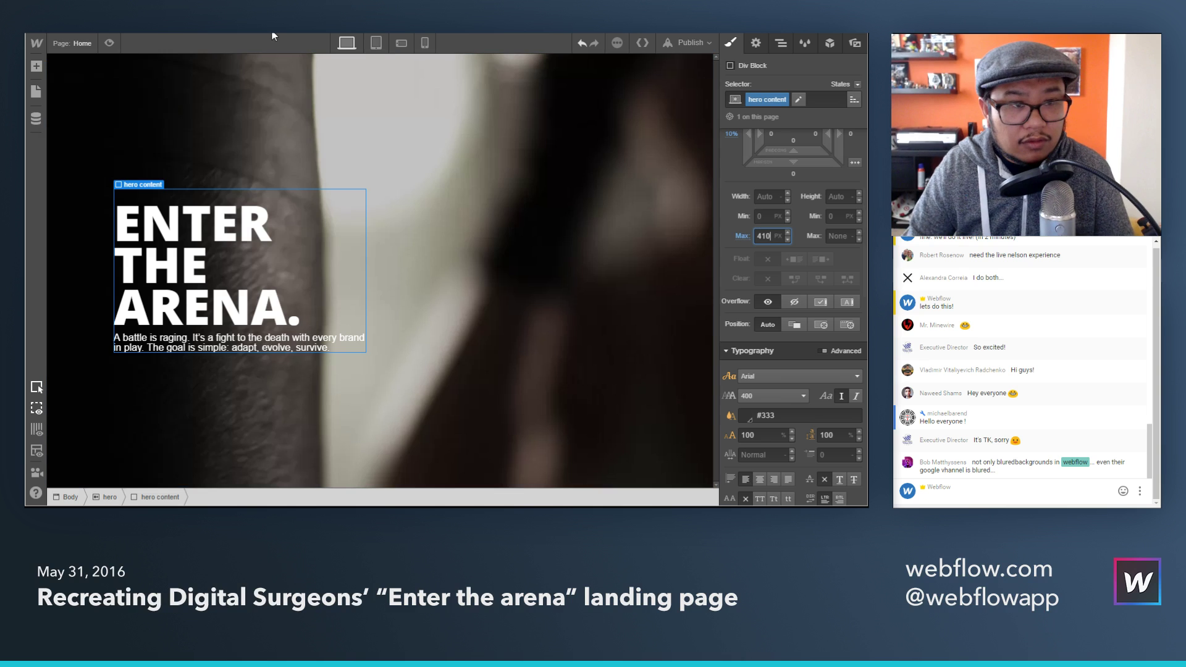
pyautogui.hotkey('alt', 'Tab')
pyautogui.hotkey('alt', 'Tab')
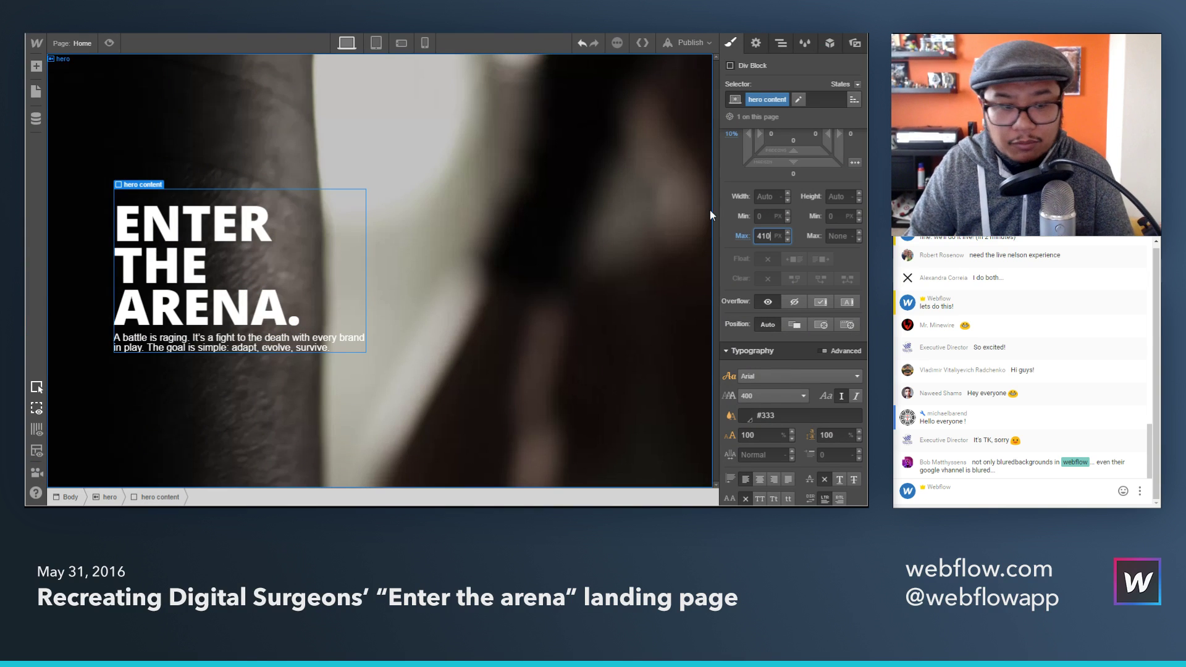
pyautogui.hotkey('shift', 'Down')
pyautogui.hotkey('shift', 'Down')
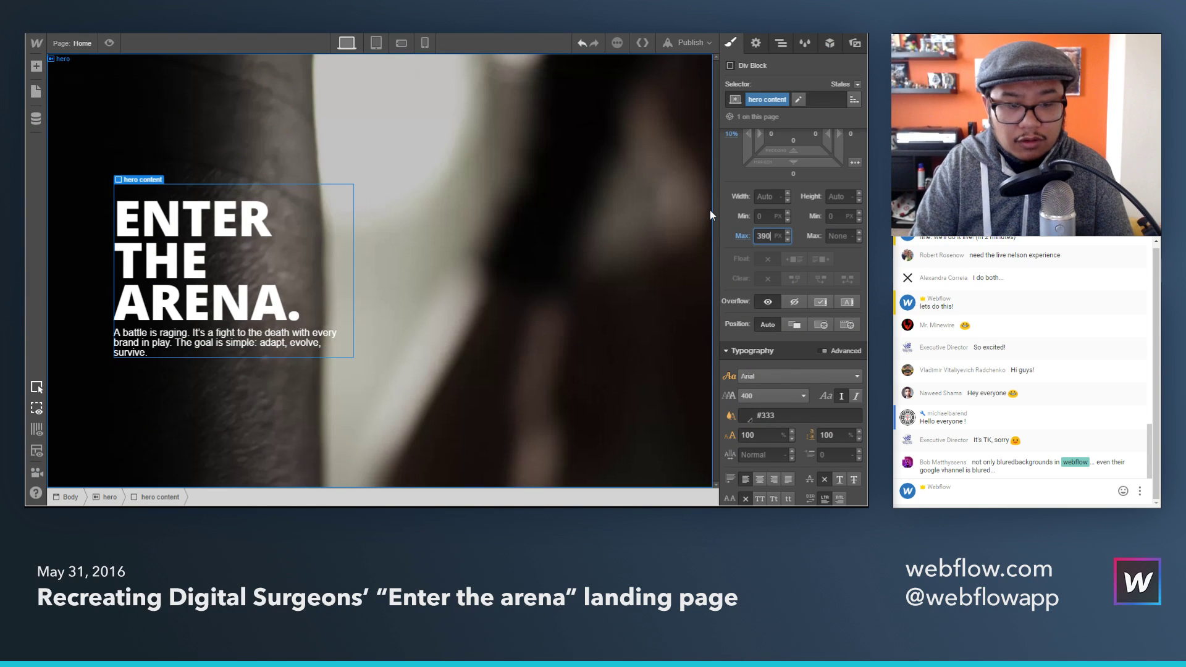
pyautogui.hotkey('shift', 'Up')
pyautogui.hotkey('shift', 'Up')
pyautogui.hotkey('shift', 'Down')
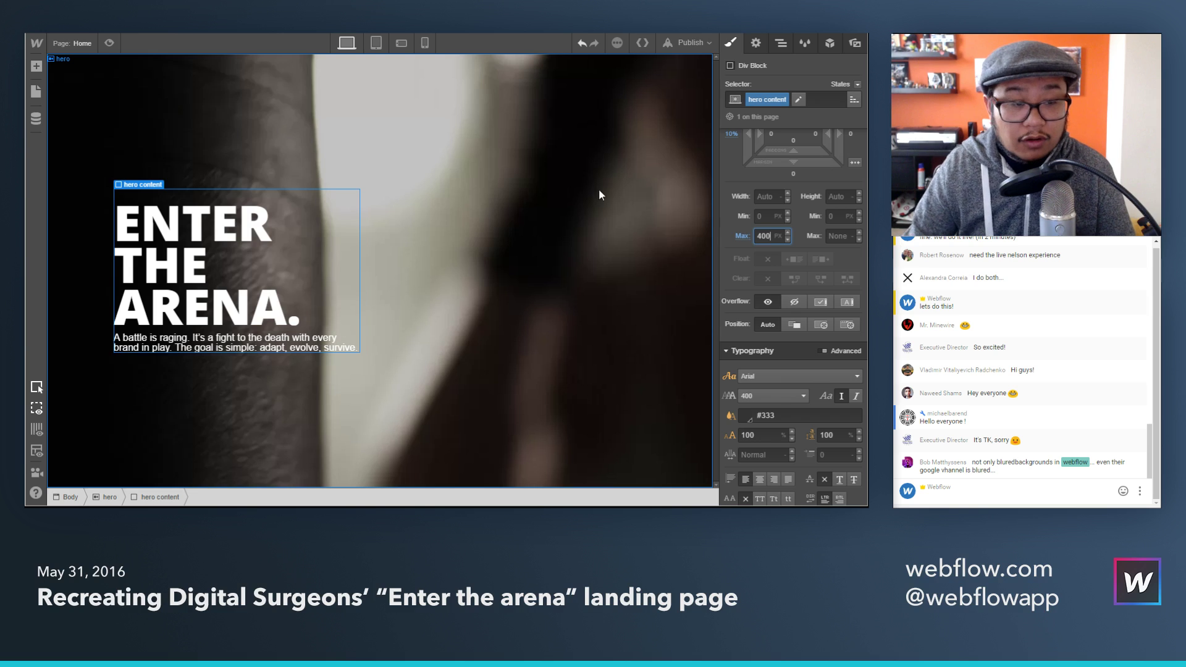
# Step: Set the hero heading's font size to 6.55 em
pyautogui.scroll(-2, 759, 433)
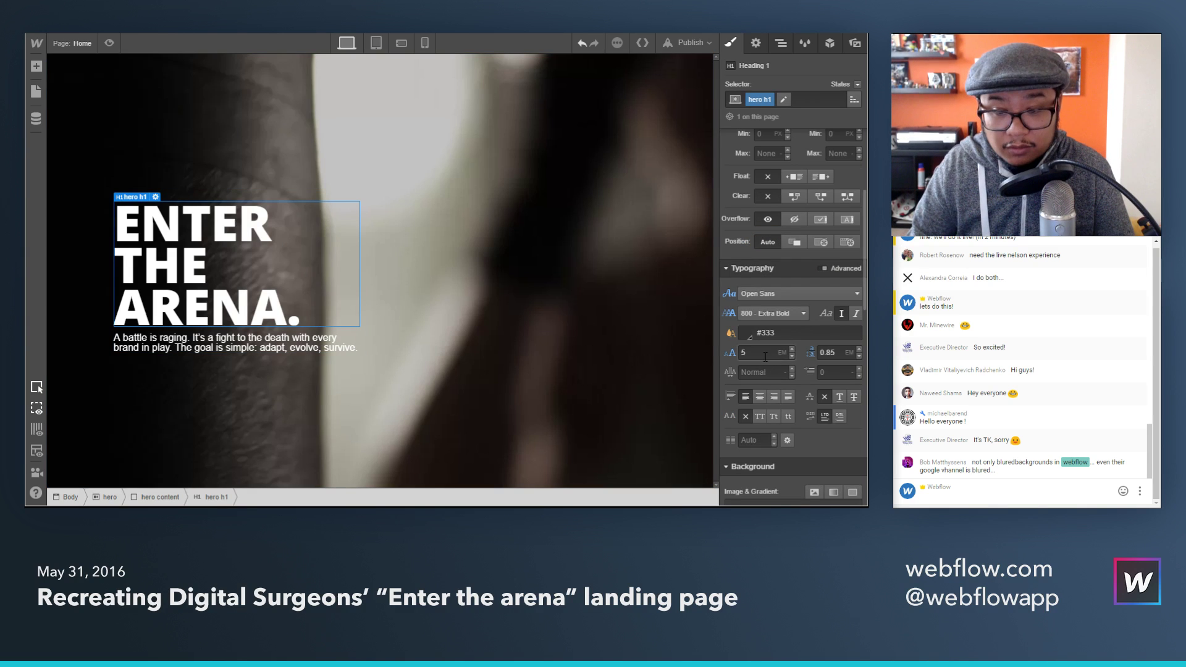
pyautogui.press('Up')
pyautogui.press('Up')
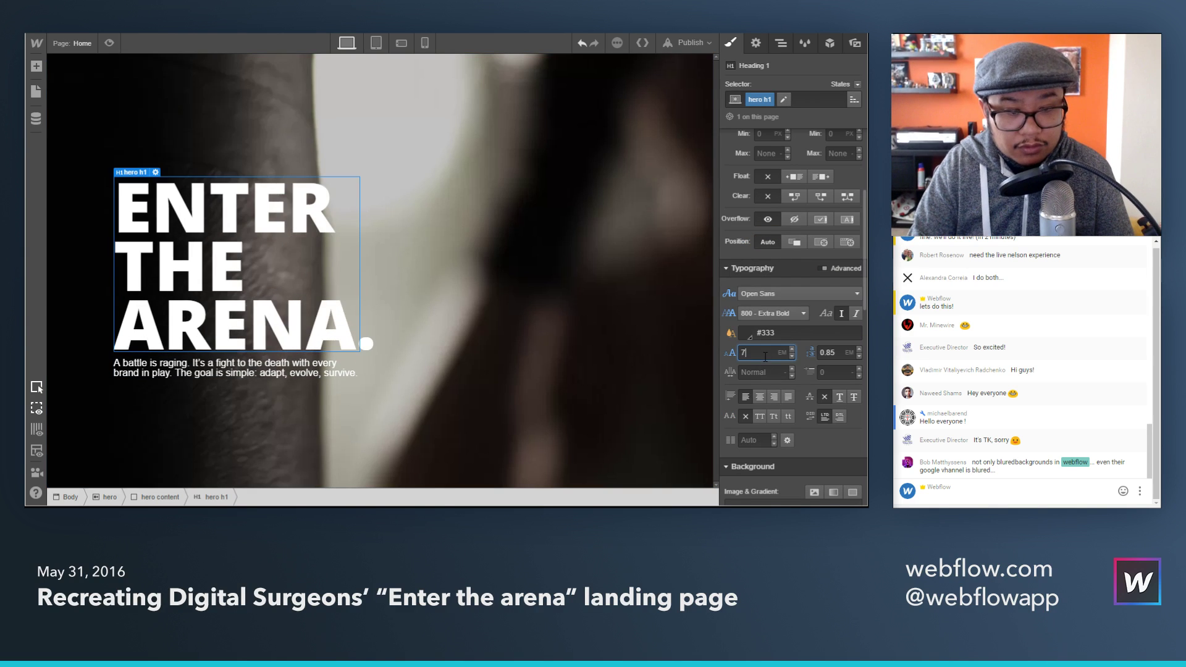
pyautogui.press('BackSpace')
pyautogui.write('6.54')
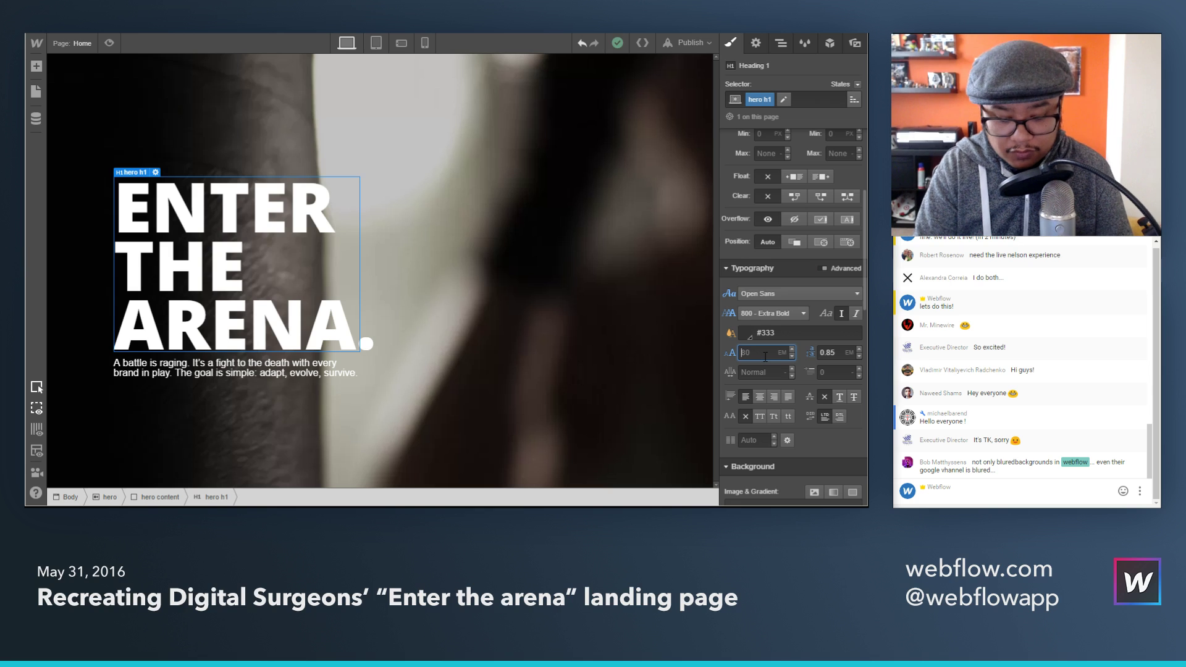
pyautogui.press('Return')
pyautogui.press('Return')
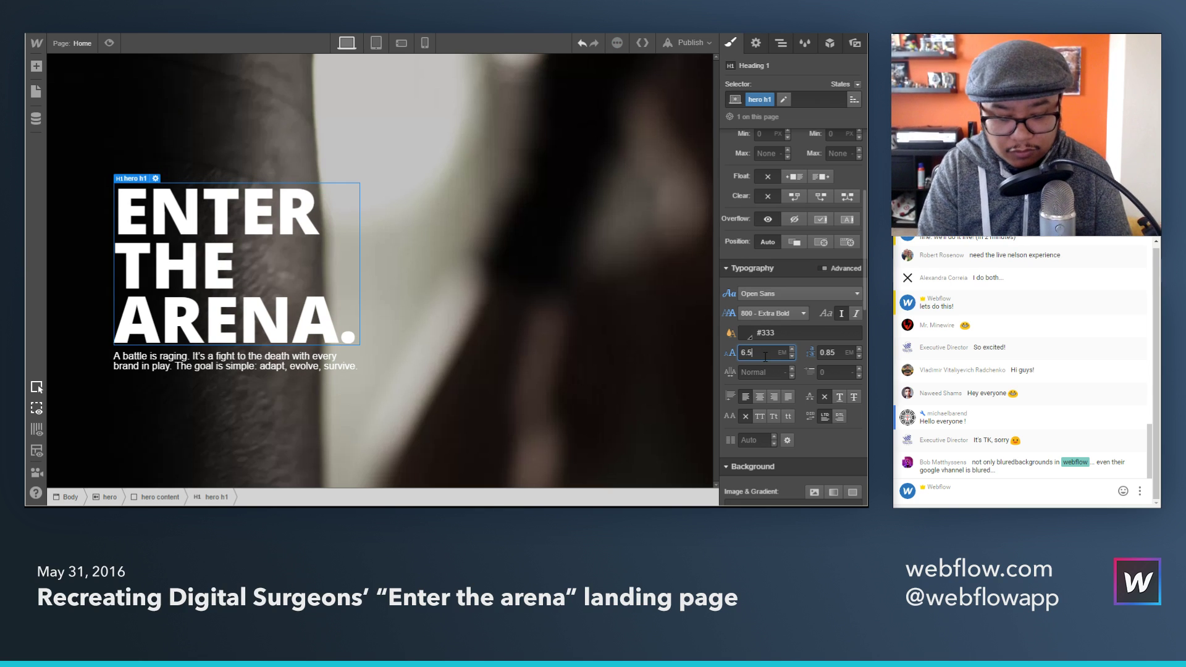
pyautogui.write('5')
pyautogui.press('Return')
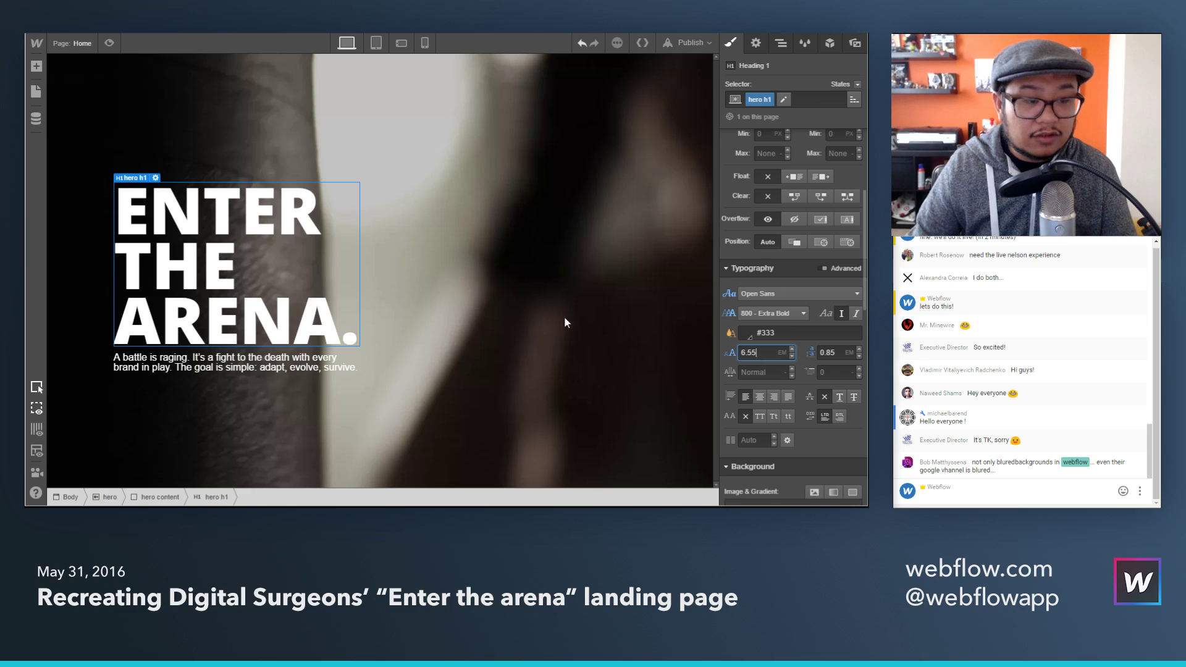
# Step: Compare the heading with the reference site and set its top margin to 0 and bottom margin to 30 px
pyautogui.scroll(1, 776, 241)
pyautogui.hotkey('ctrl', 'Tab')
pyautogui.hotkey('ctrl', 'Tab')
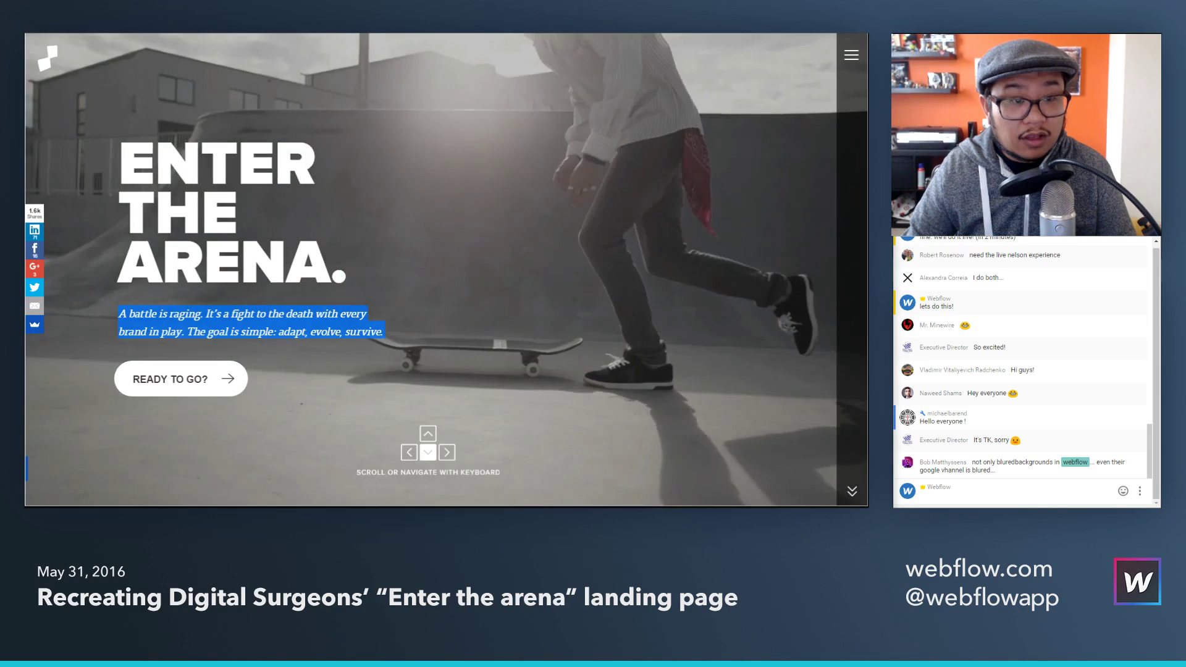
pyautogui.hotkey('ctrl', 'Tab')
pyautogui.scroll(2, 798, 258)
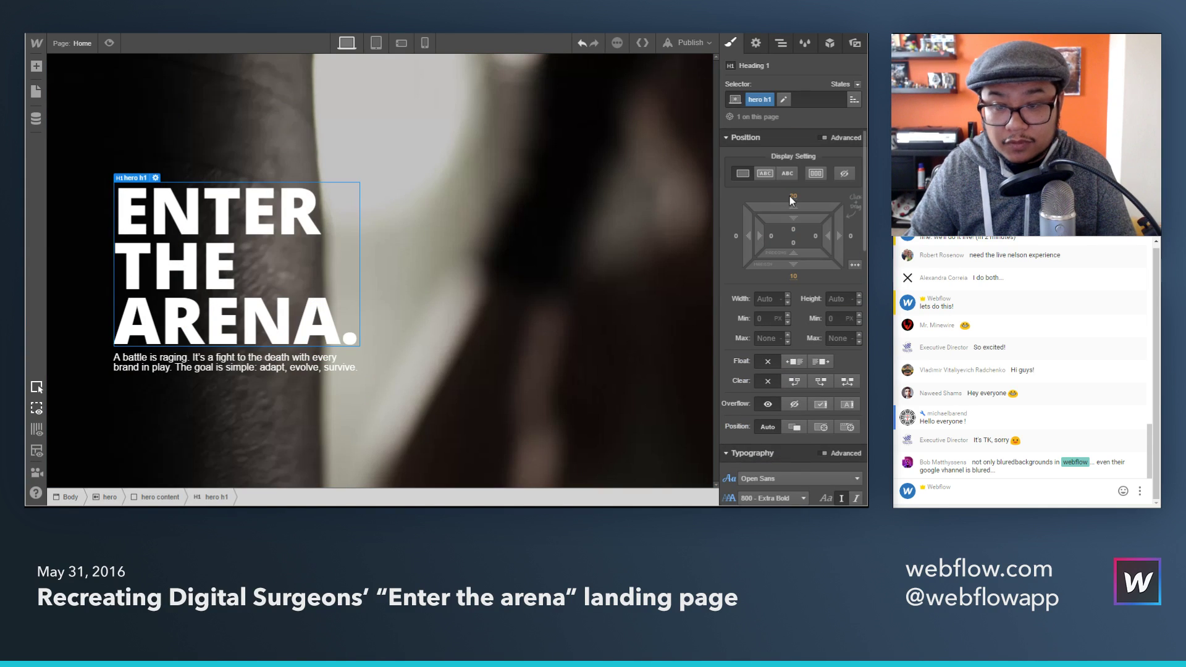
pyautogui.click(793, 204)
pyautogui.click(797, 262)
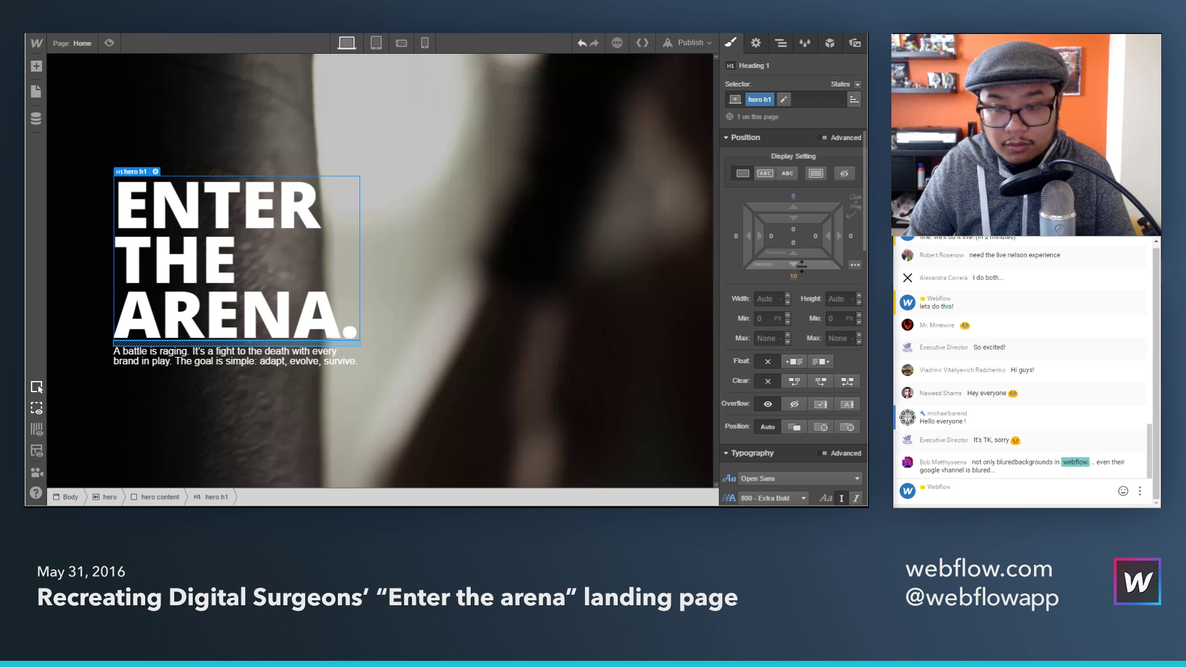
pyautogui.moveTo(800, 261); pyautogui.dragTo(798, 303)
pyautogui.hotkey('ctrl', 'Tab')
pyautogui.hotkey('ctrl', 'Tab')
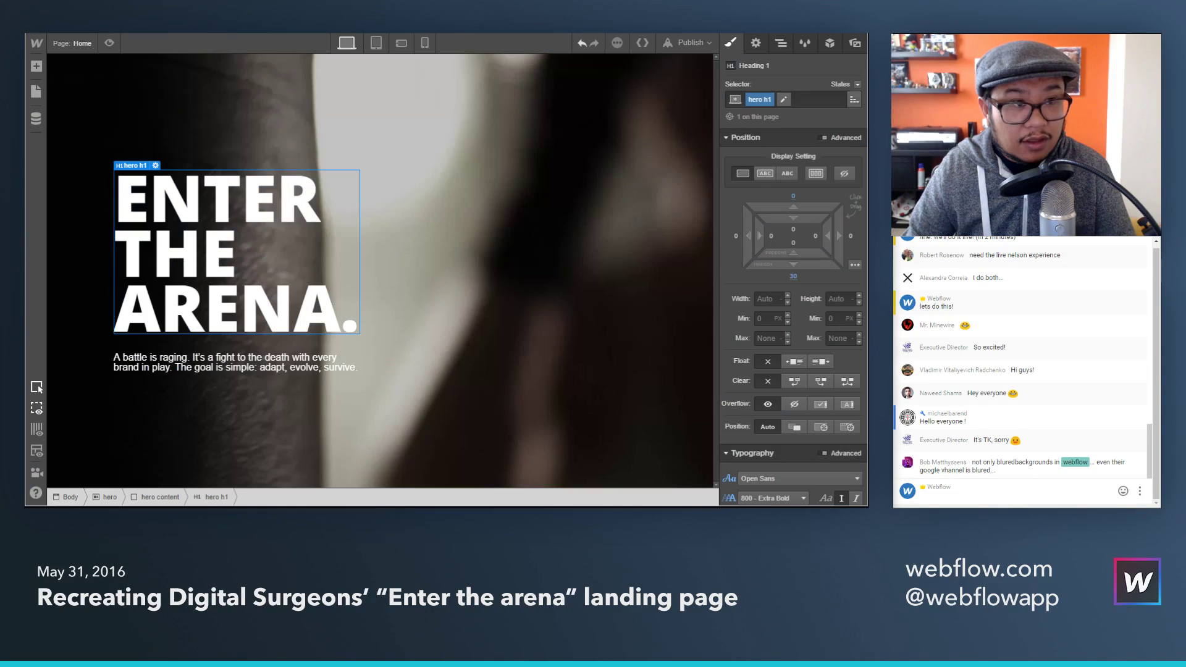
# Step: Give the tagline text block a new class named "hero second copy"
pyautogui.click(210, 368)
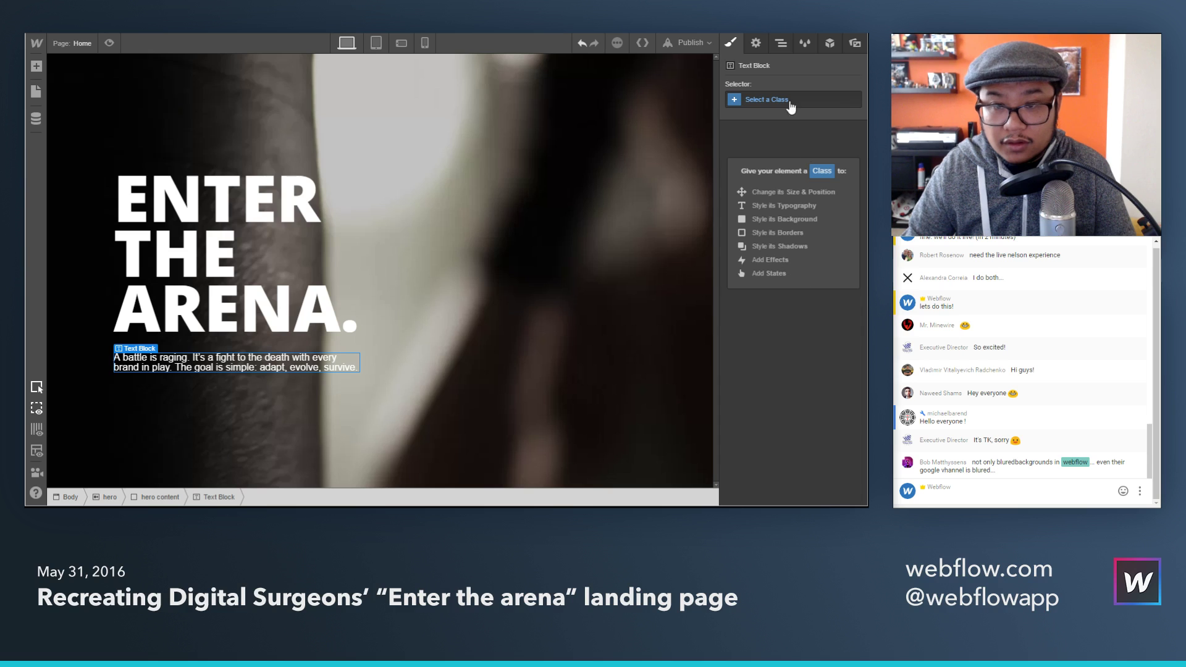
pyautogui.click(791, 104)
pyautogui.write('hero')
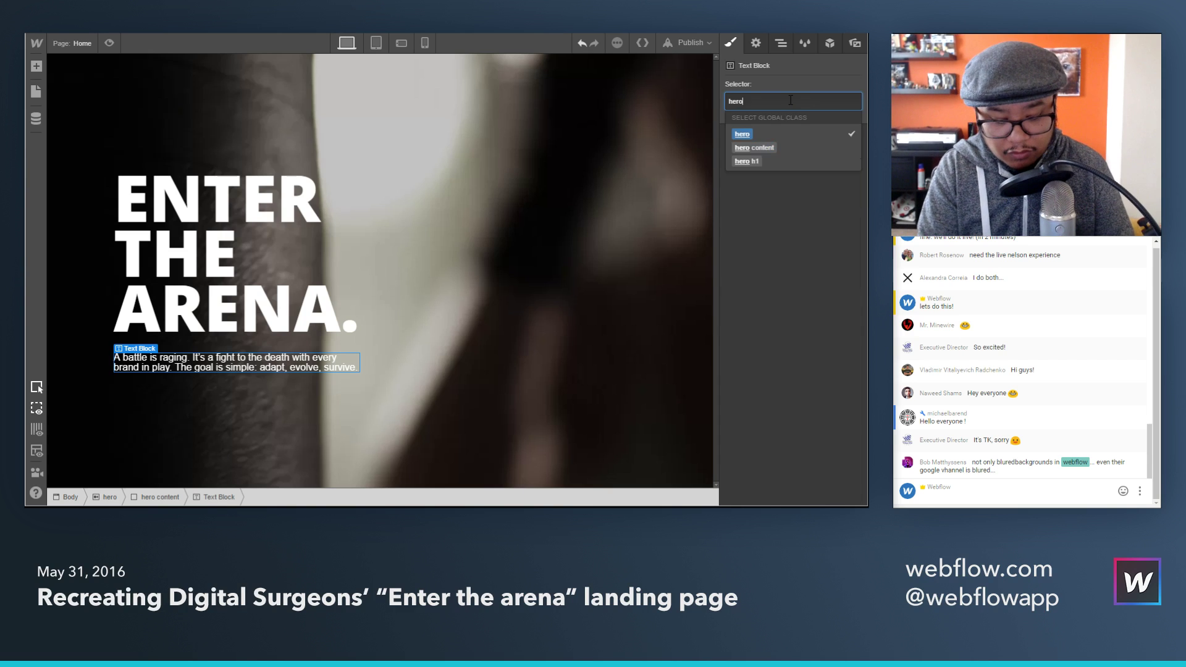
pyautogui.write(' second c')
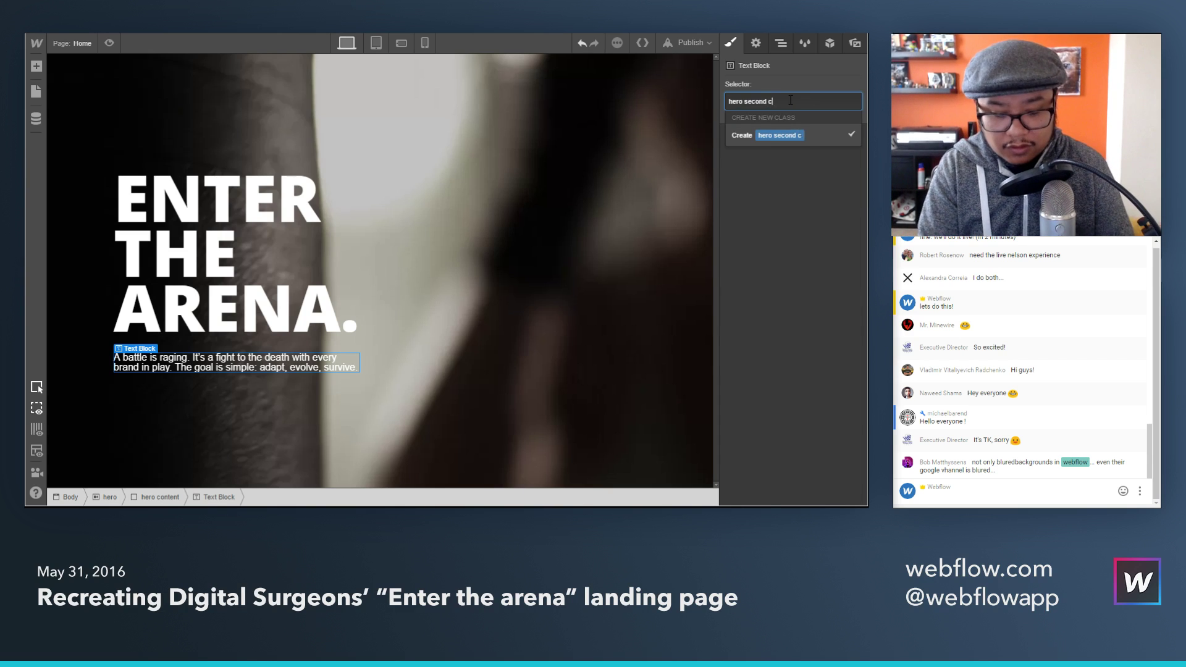
pyautogui.write('opy')
pyautogui.press('Return')
# Step: Make the tagline italic and check the reference site for what follows beneath it
pyautogui.scroll(-5, 863, 324)
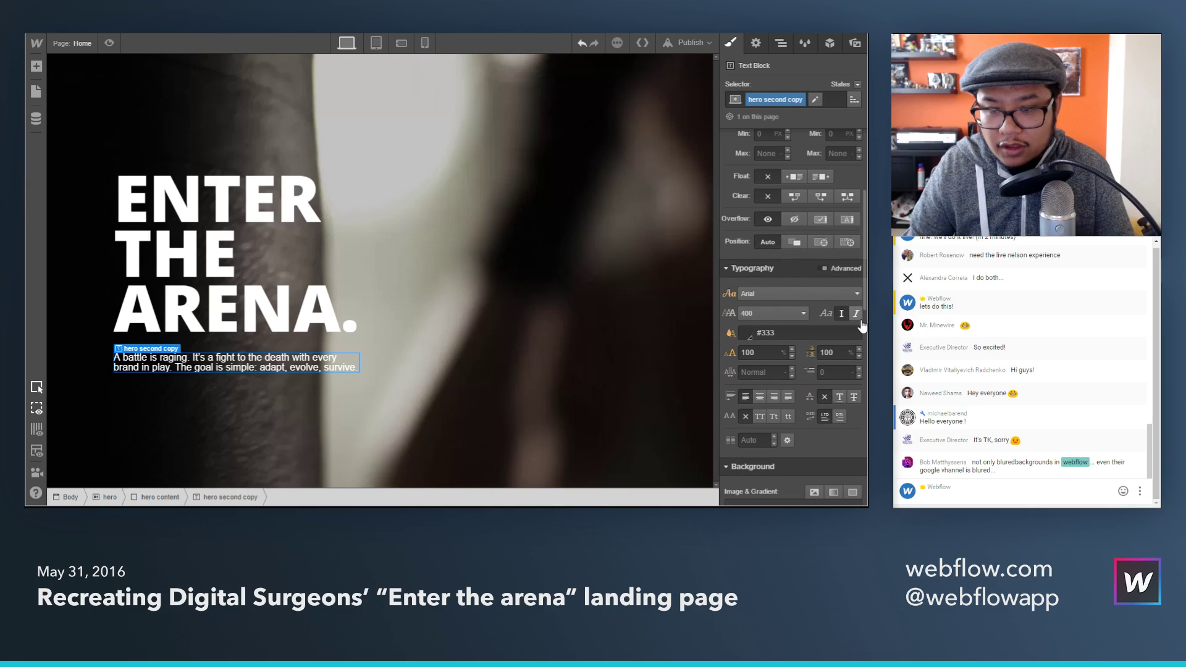
pyautogui.click(855, 313)
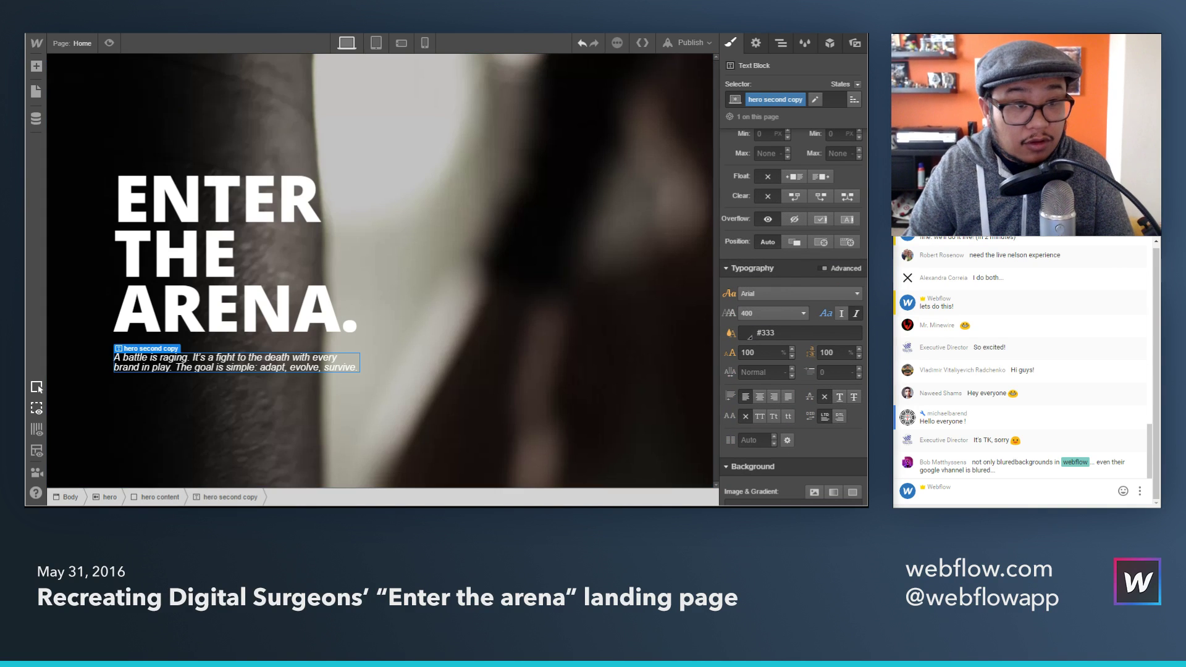
pyautogui.hotkey('alt', 'Tab')
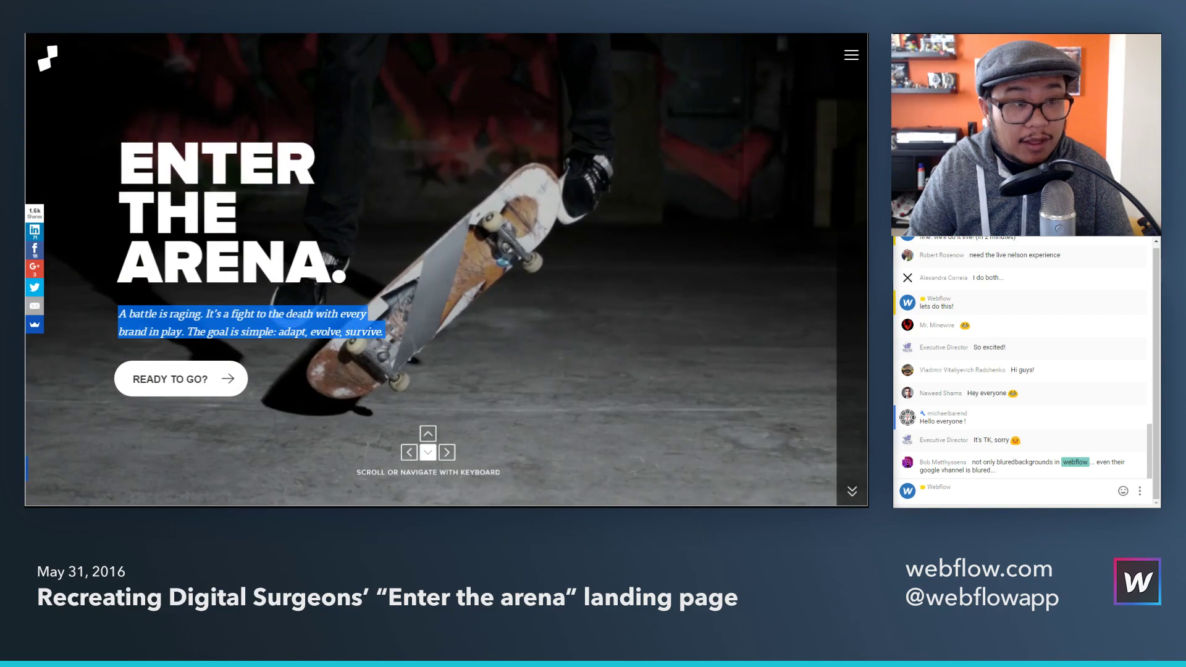
pyautogui.hotkey('alt', 'Tab')
# Step: Add a Button element under the tagline in the hero content block and dismiss its link settings
pyautogui.press('a')
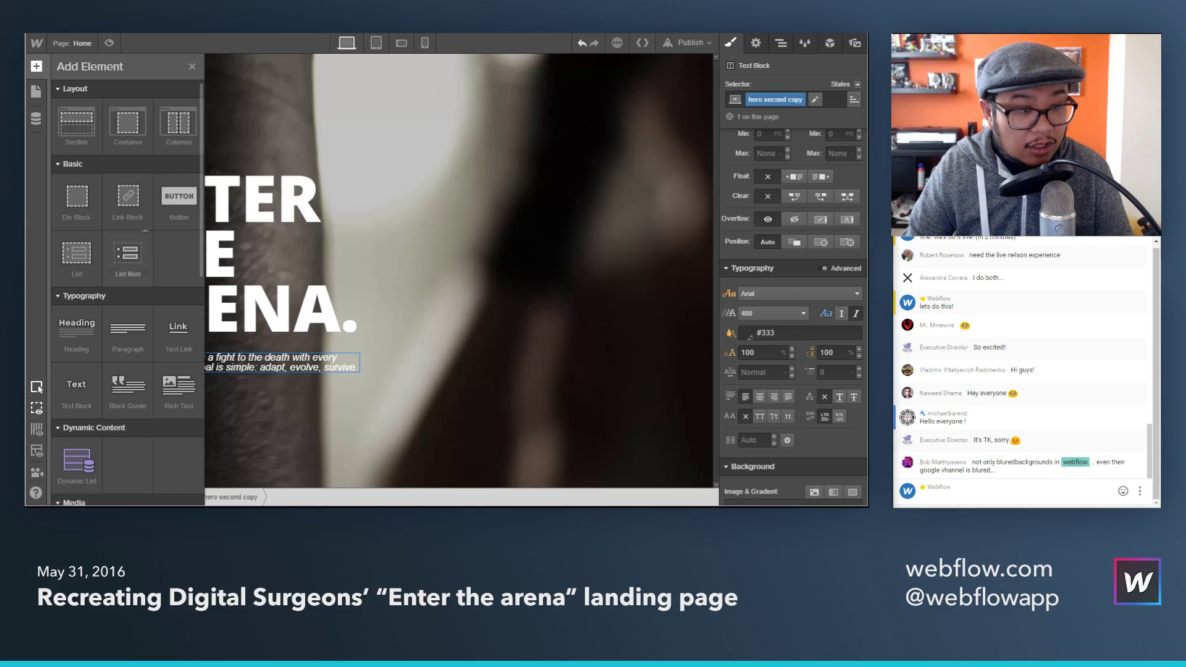
pyautogui.click(180, 198)
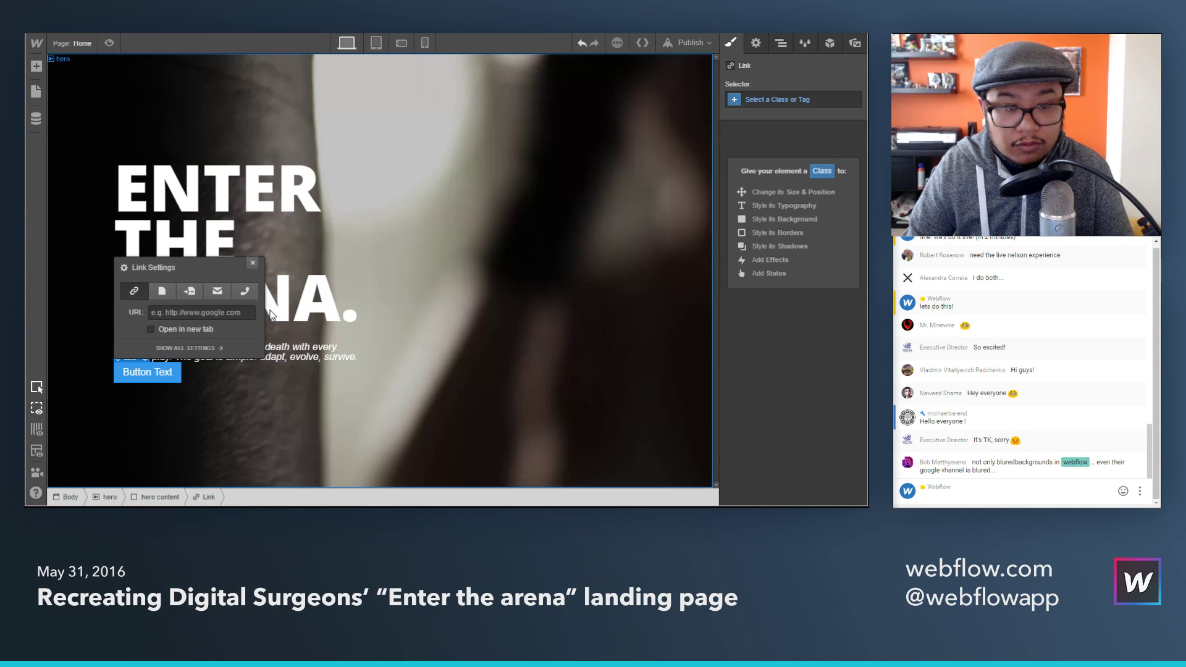
pyautogui.click(251, 265)
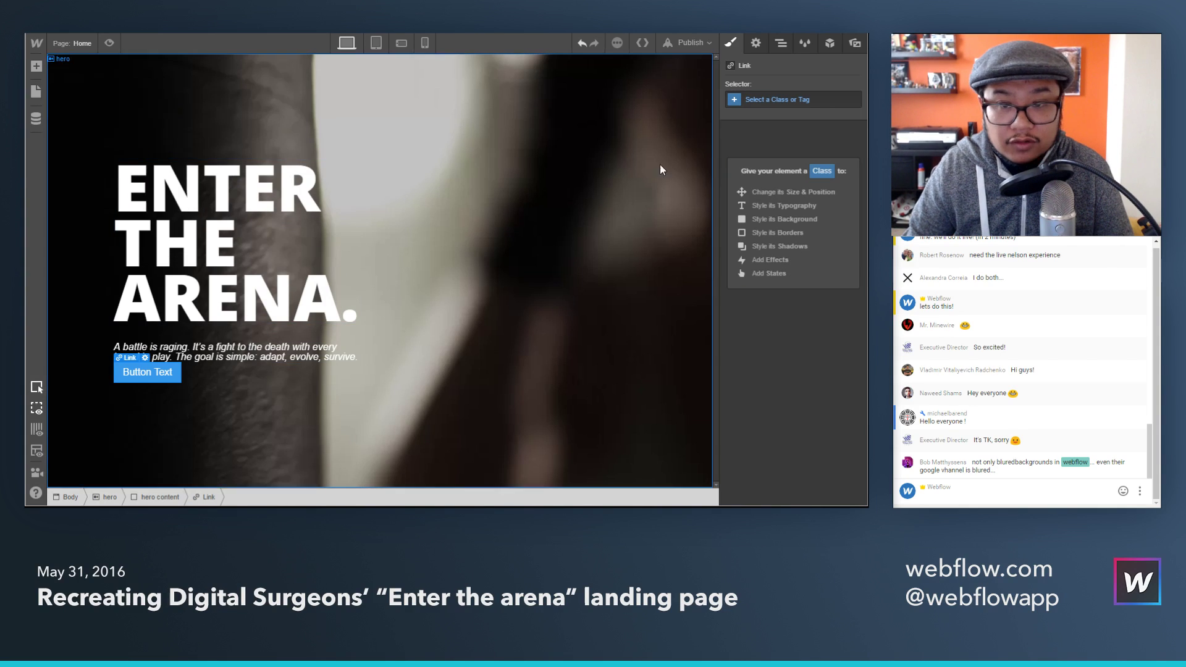
# Step: Create a class for the new button and correct its name to "hero button"
pyautogui.click(770, 99)
pyautogui.write('white')
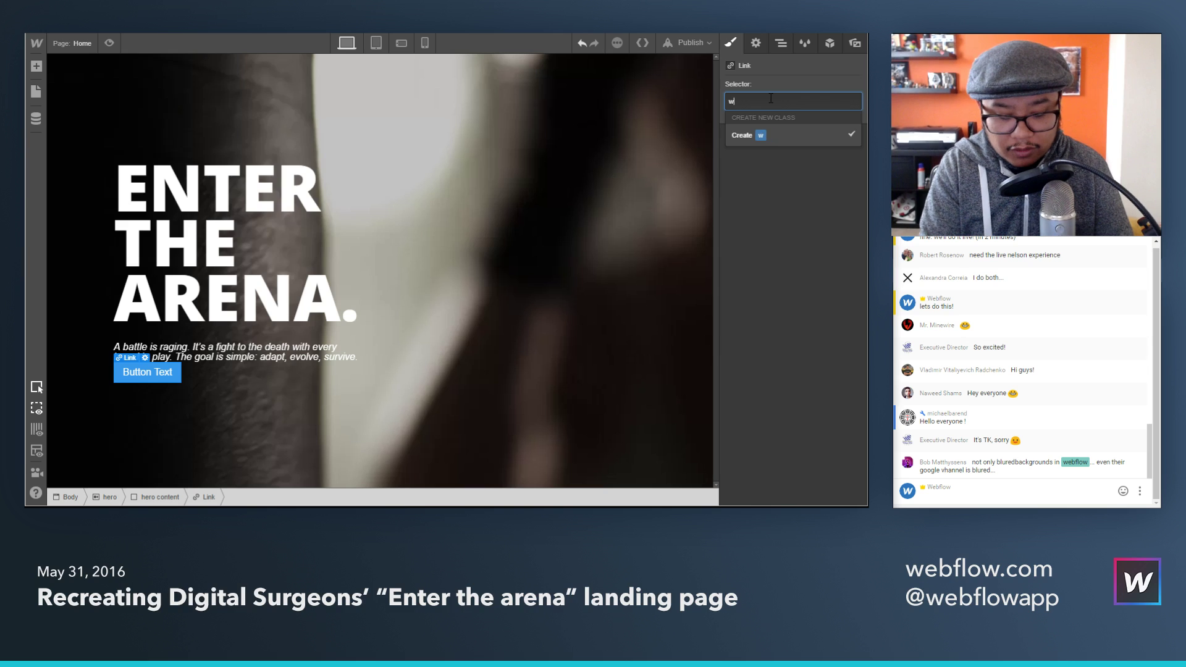
pyautogui.press('Return')
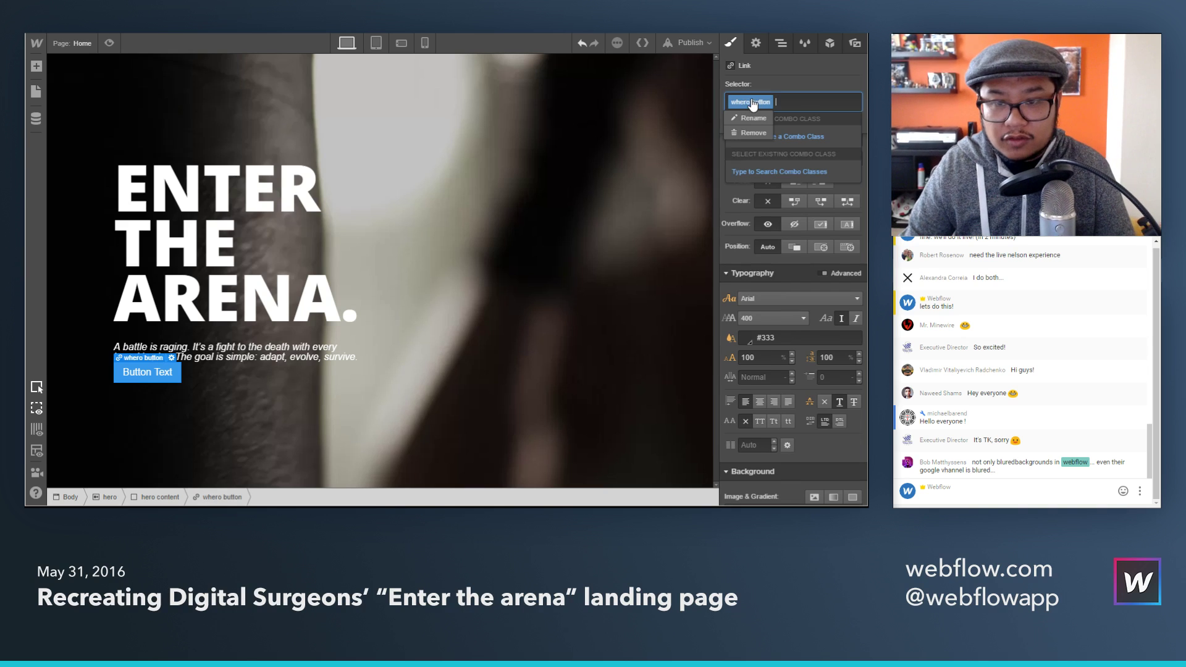
pyautogui.click(742, 102)
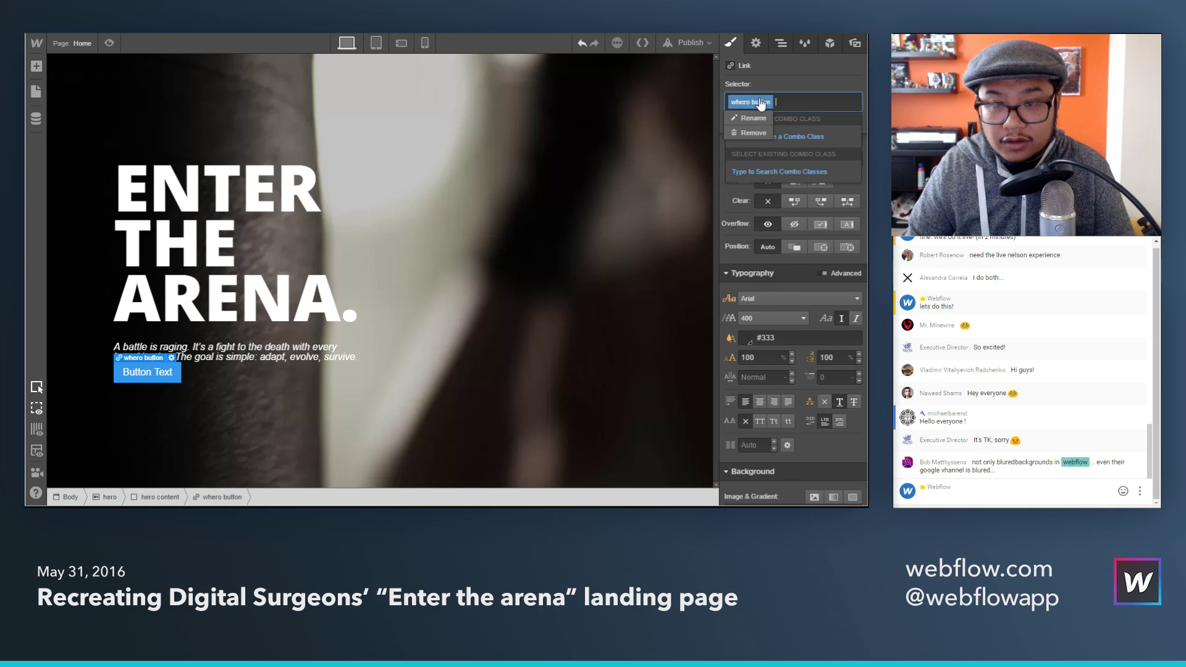
pyautogui.click(740, 119)
pyautogui.hotkey('ctrl', 'shift', 'Right')
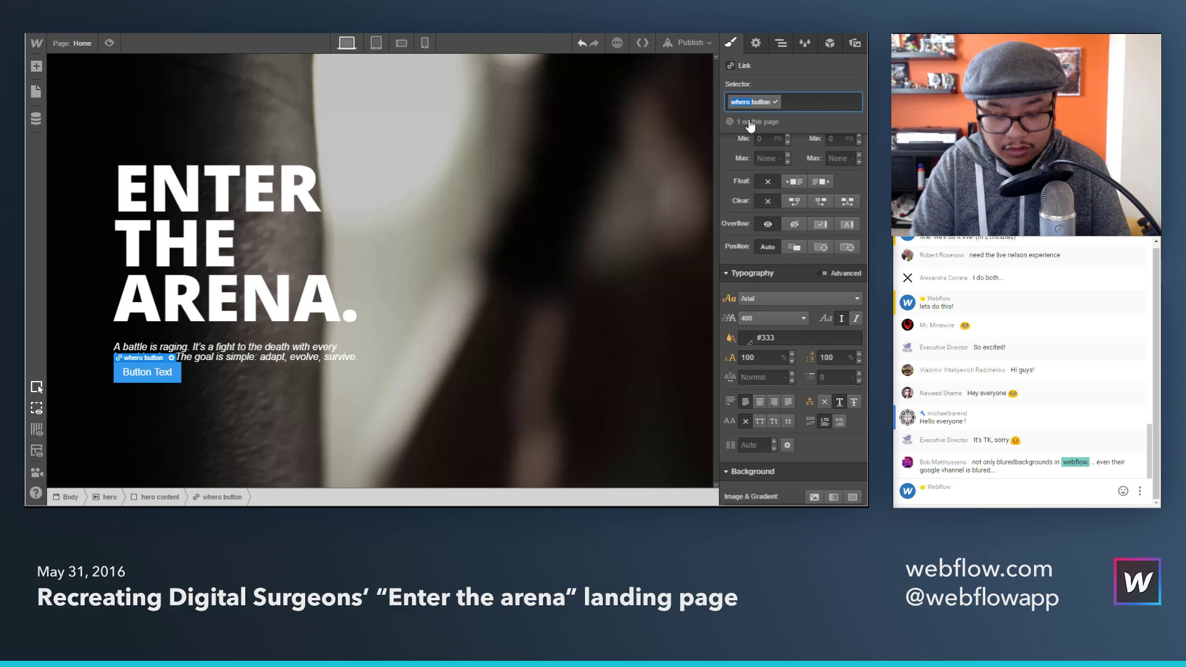
pyautogui.write('he')
pyautogui.press('Return')
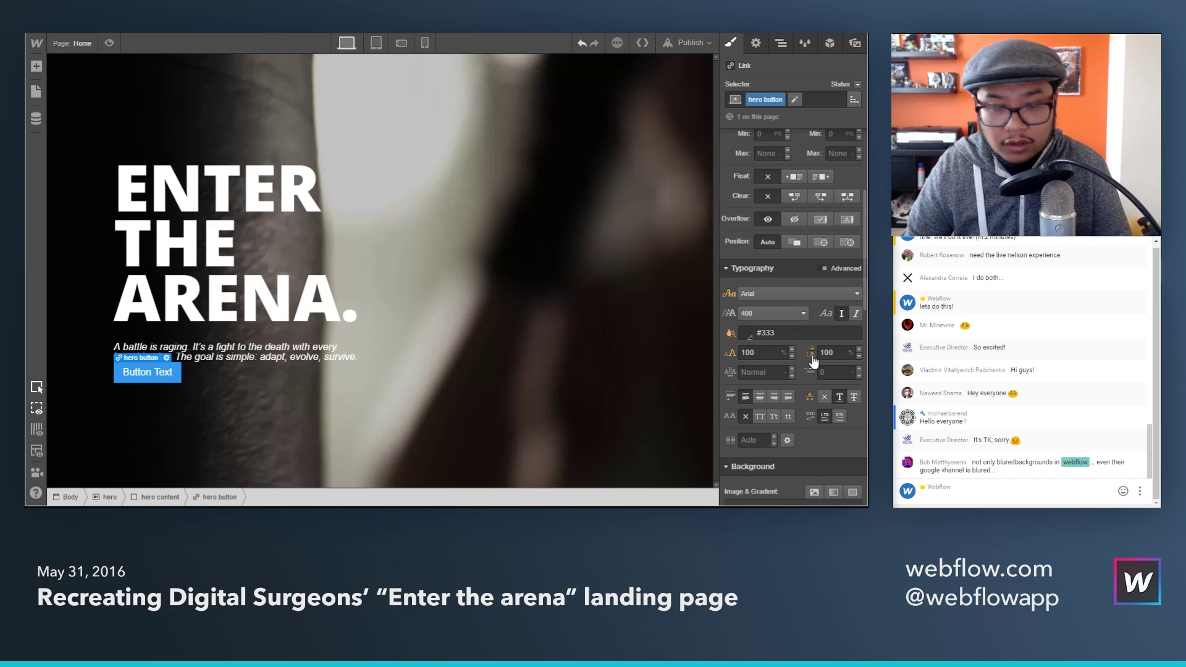
# Step: Set the hero button's background color to white
pyautogui.scroll(-5, 808, 369)
pyautogui.click(787, 353)
pyautogui.write('white')
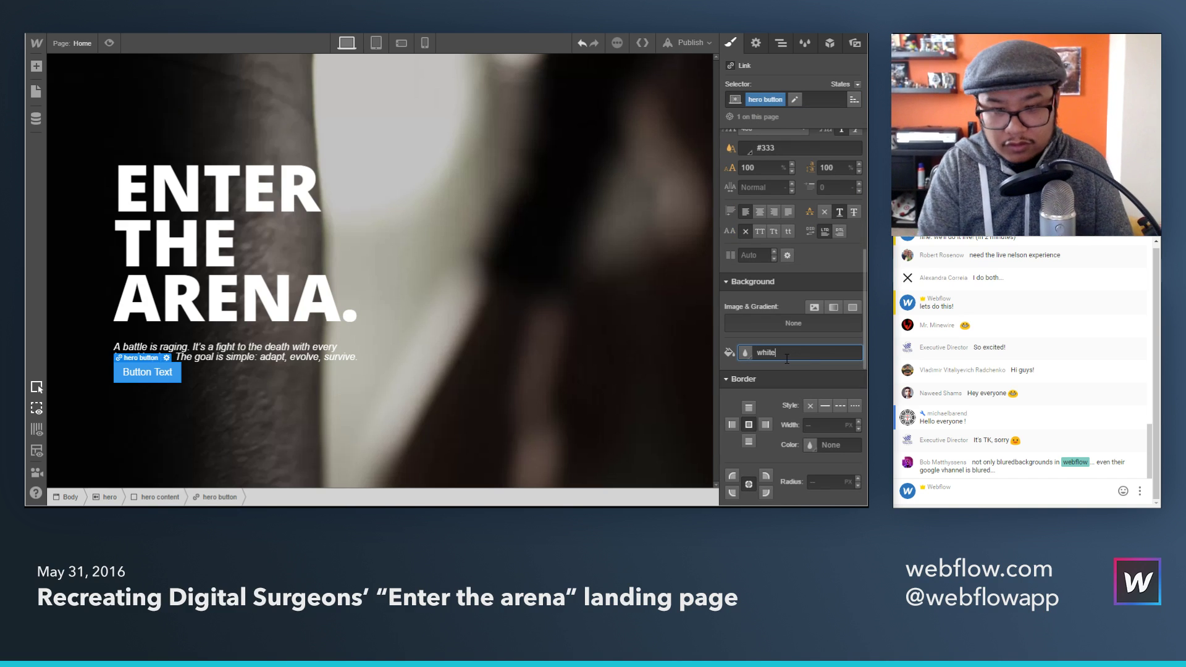
pyautogui.scroll(1, 775, 225)
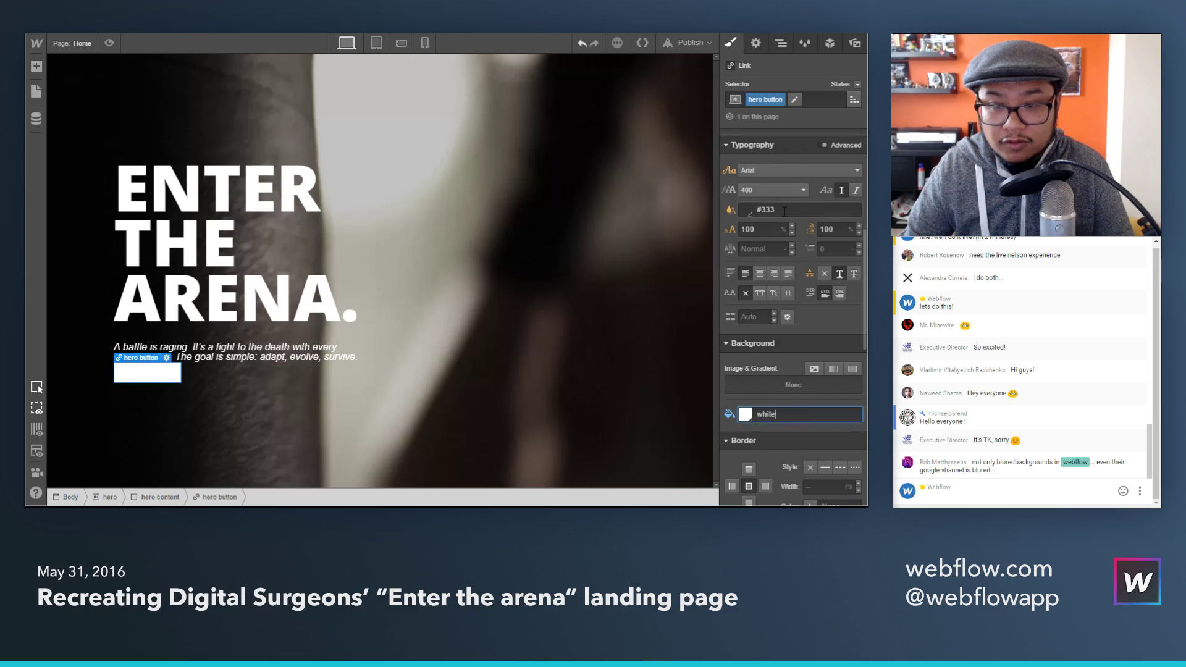
# Step: Set the hero button's text color to dark gray #333
pyautogui.click(738, 210)
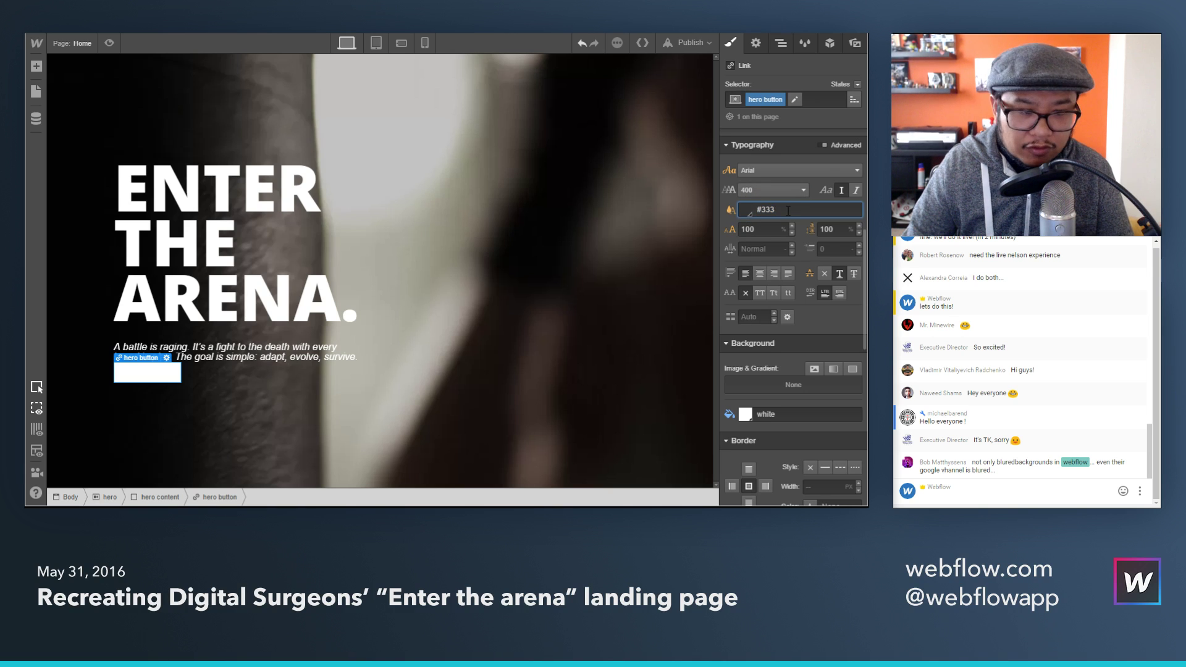
pyautogui.click(745, 211)
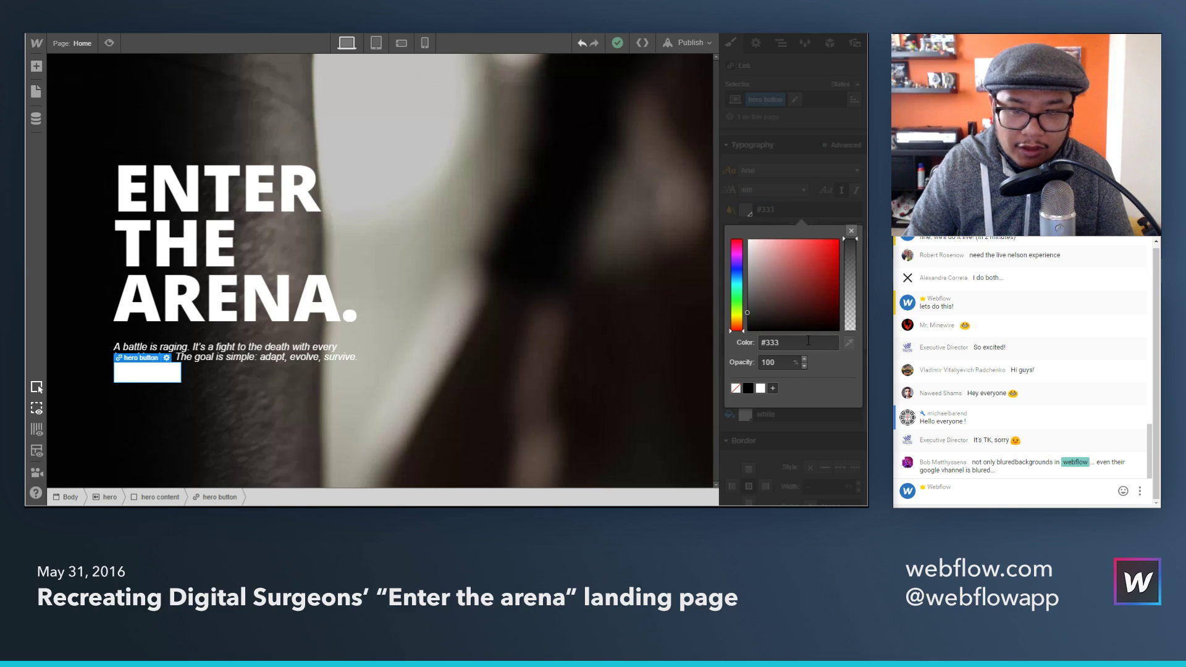
pyautogui.click(768, 257)
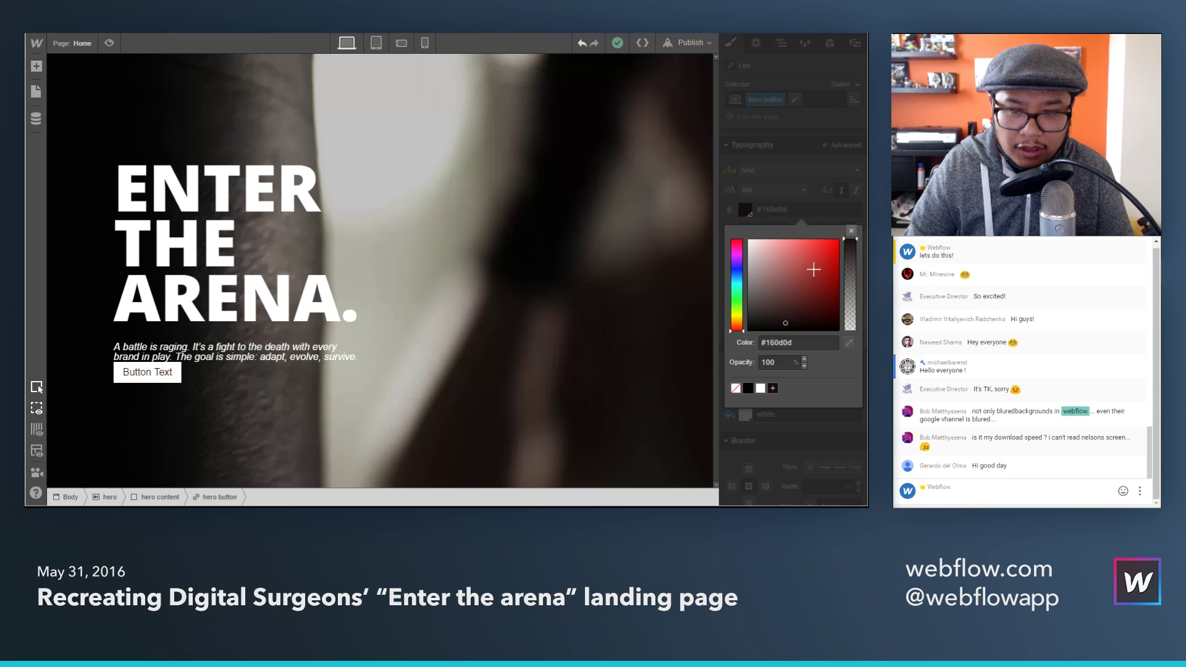
pyautogui.click(776, 313)
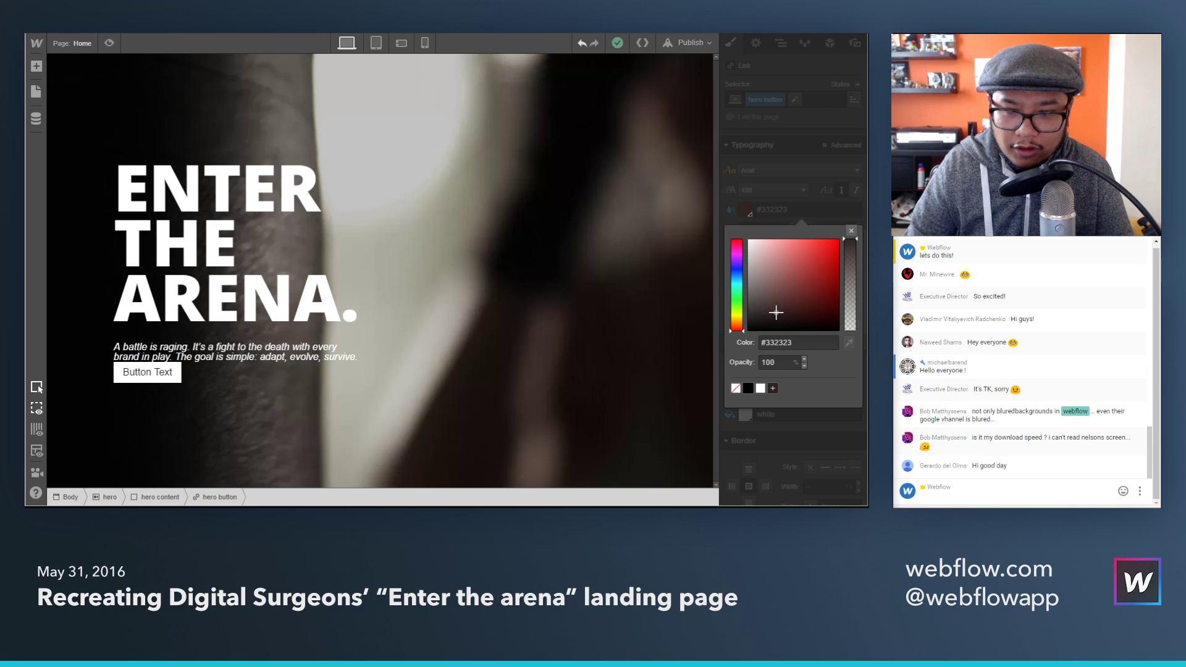
pyautogui.moveTo(752, 323); pyautogui.dragTo(679, 383)
pyautogui.moveTo(795, 344); pyautogui.dragTo(750, 342)
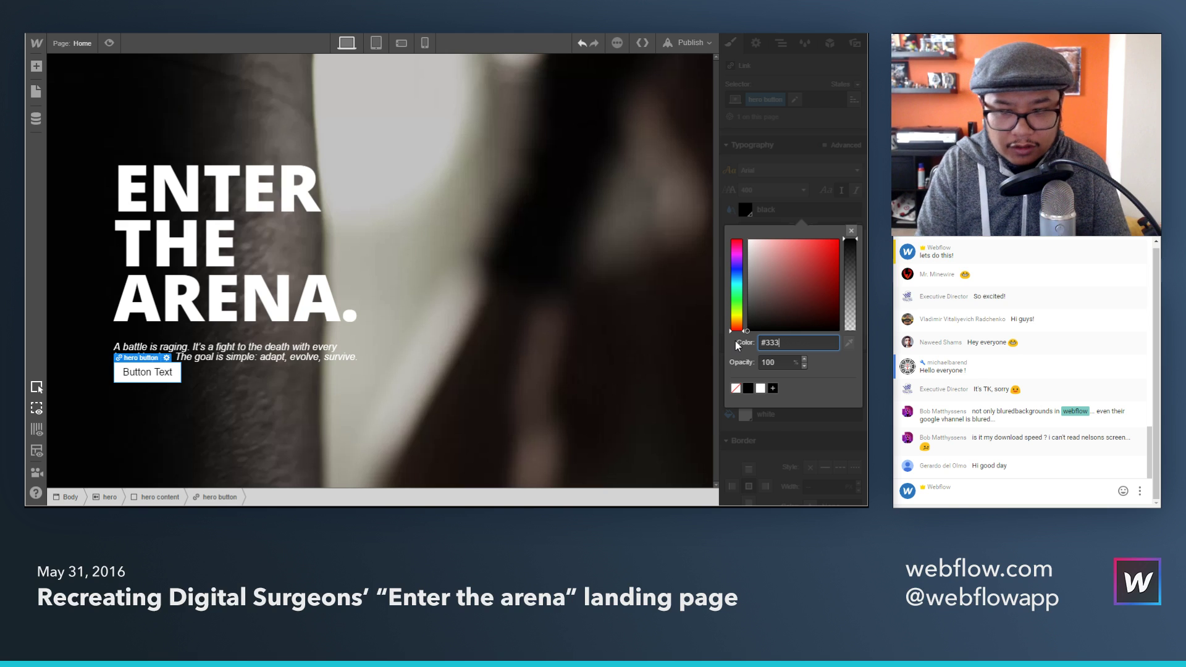
pyautogui.write('#333')
pyautogui.press('Return')
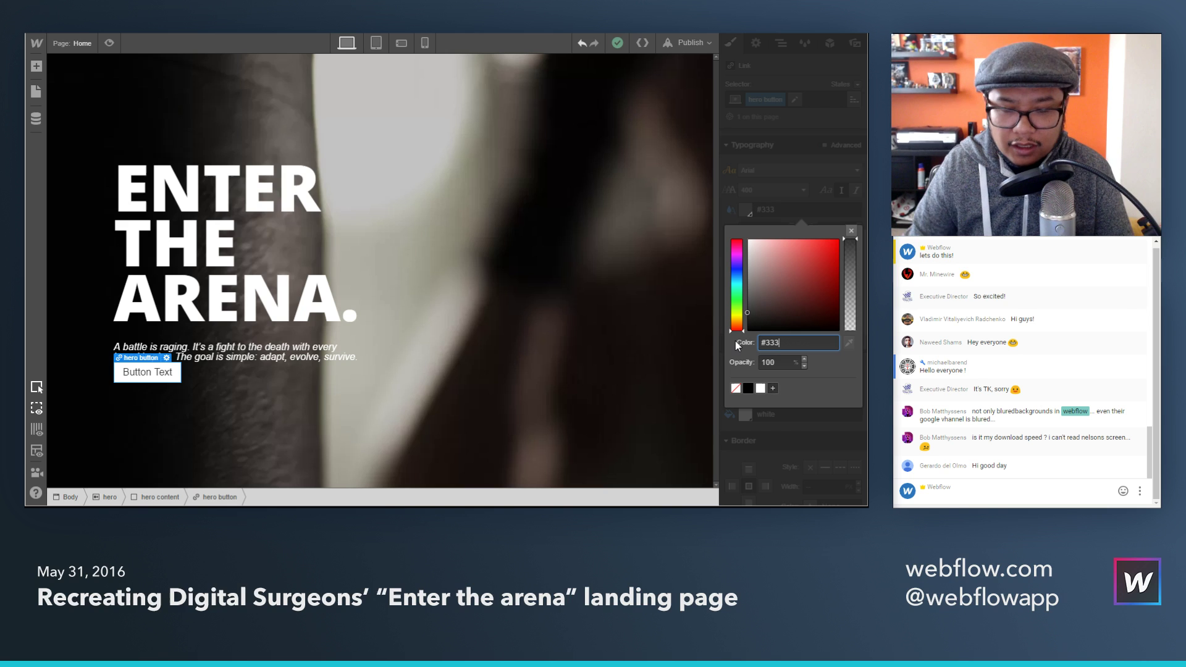
pyautogui.click(851, 230)
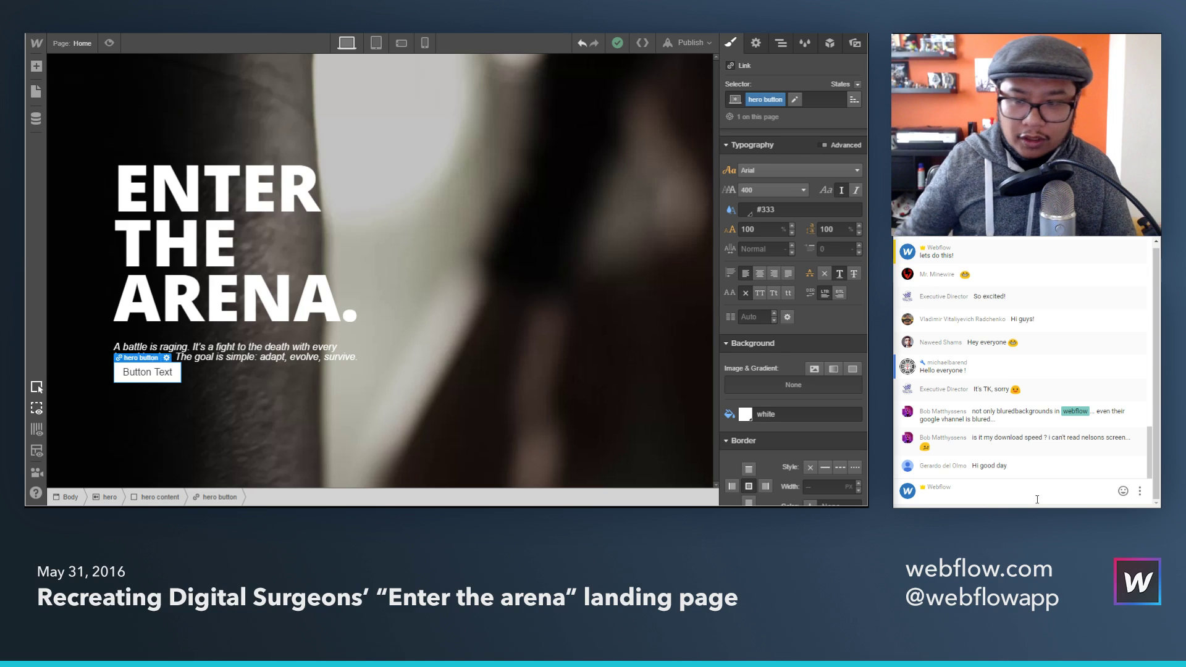
# Step: Give the tagline text block a bottom margin of 30 px to separate it from the button
pyautogui.click(325, 357)
pyautogui.scroll(5, 813, 269)
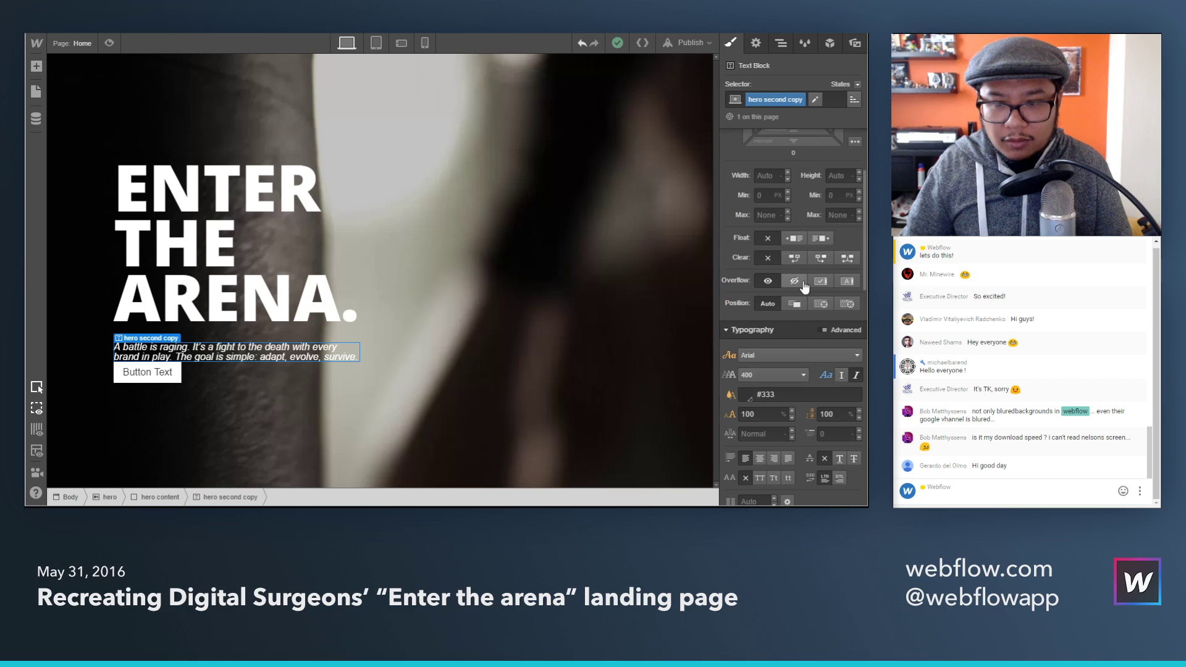
pyautogui.scroll(2, 817, 223)
pyautogui.moveTo(793, 202); pyautogui.dragTo(792, 260)
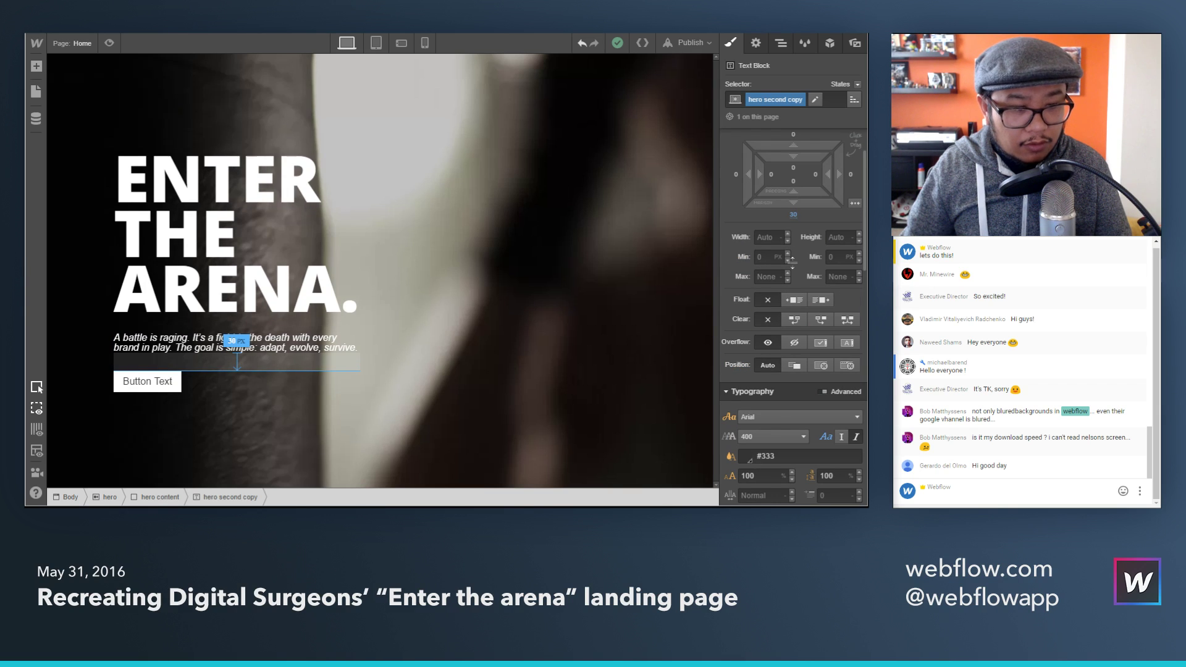
# Step: Check the reference site's button, then change the hero button's label to "Ready to go" and make it uppercase
pyautogui.click(371, 32)
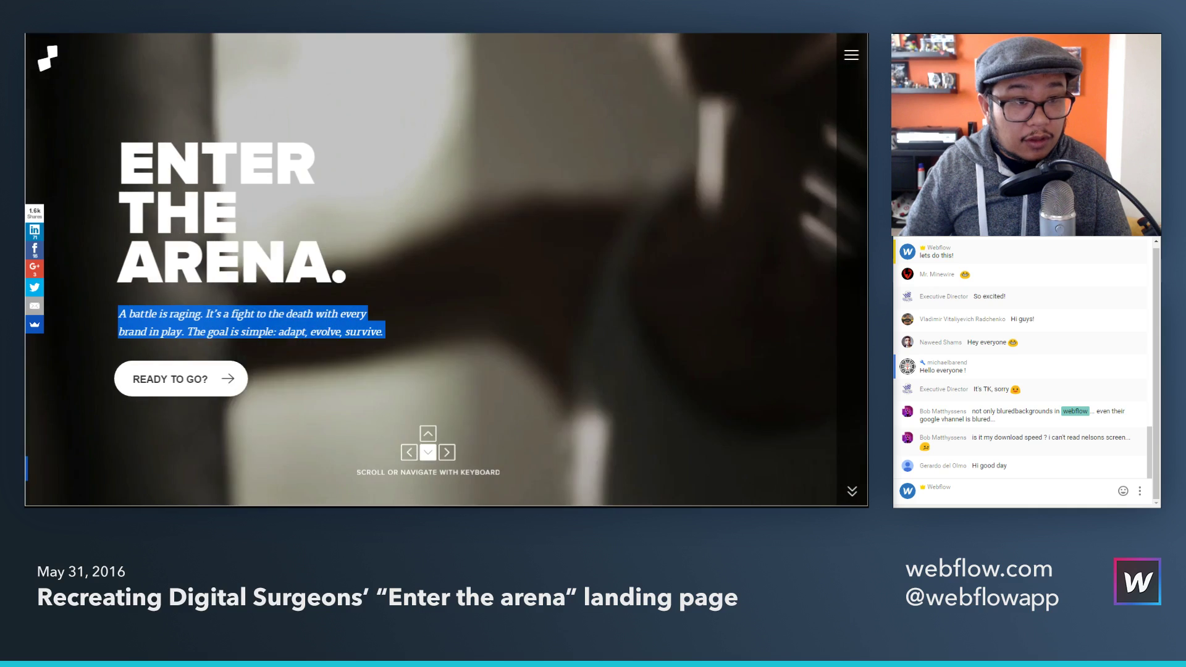
pyautogui.click(371, 32)
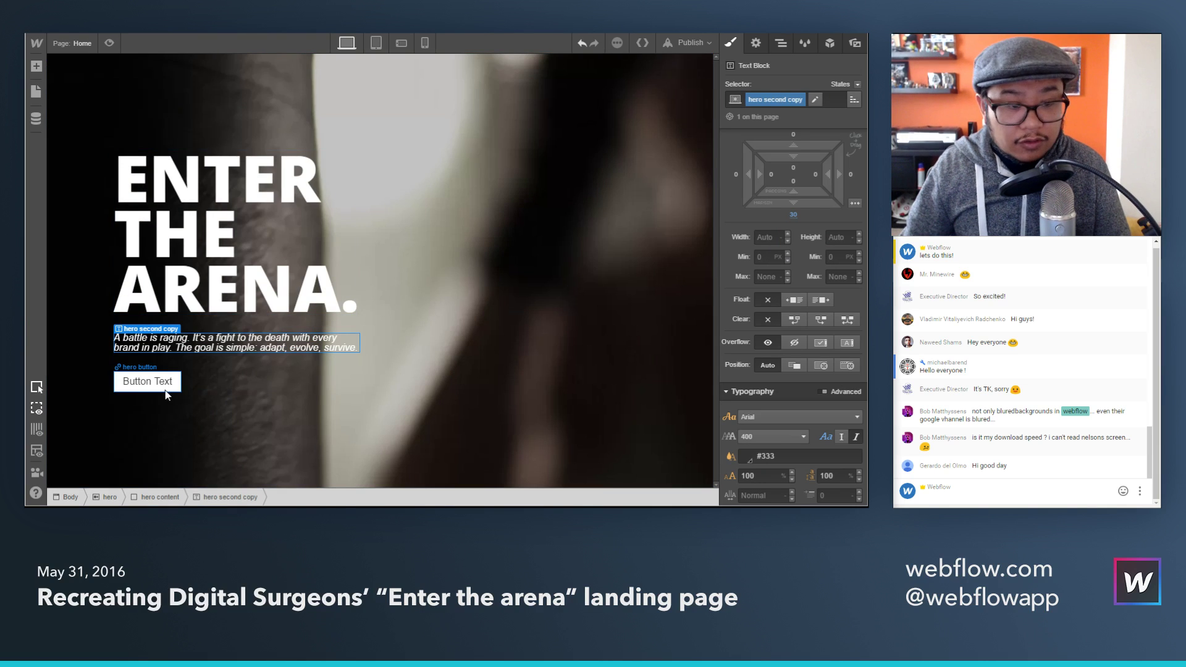
pyautogui.click(146, 382)
pyautogui.click(370, 32)
pyautogui.click(371, 32)
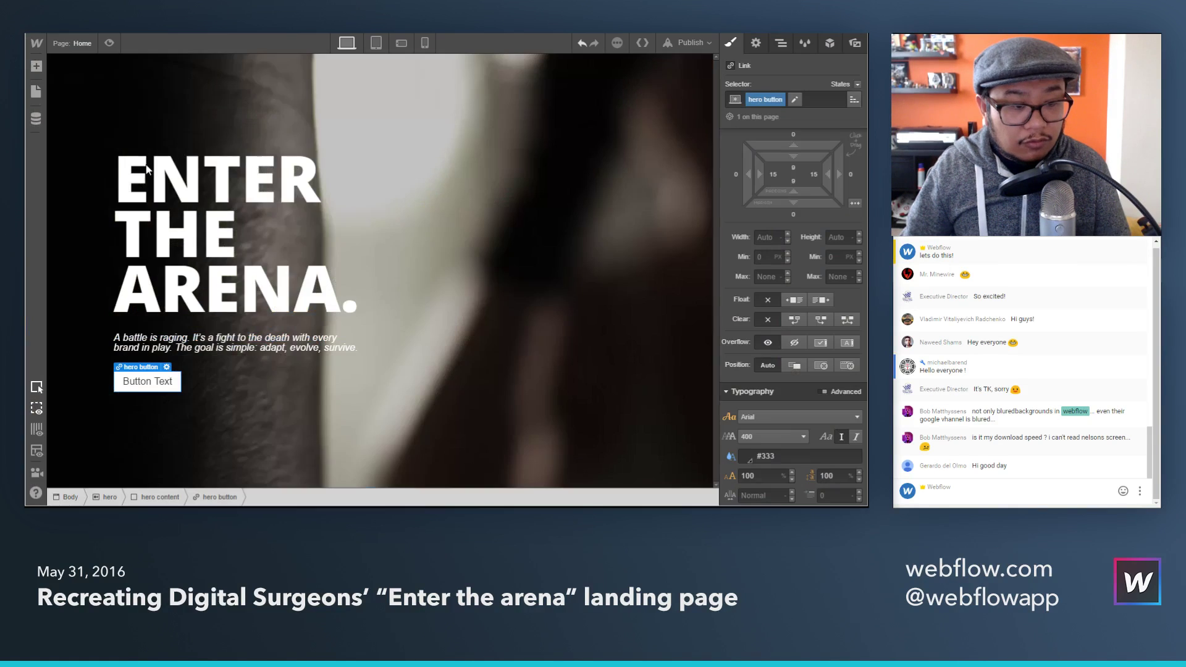
pyautogui.doubleClick(146, 382)
pyautogui.write('Re')
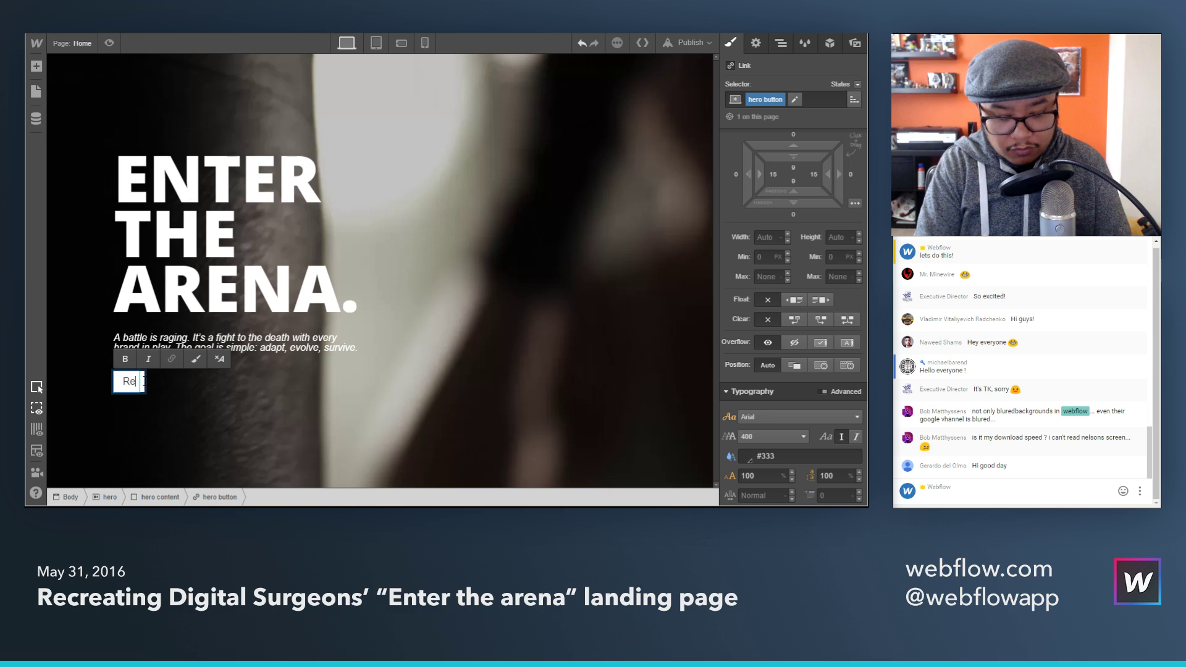
pyautogui.write('ady to go')
pyautogui.press('Escape')
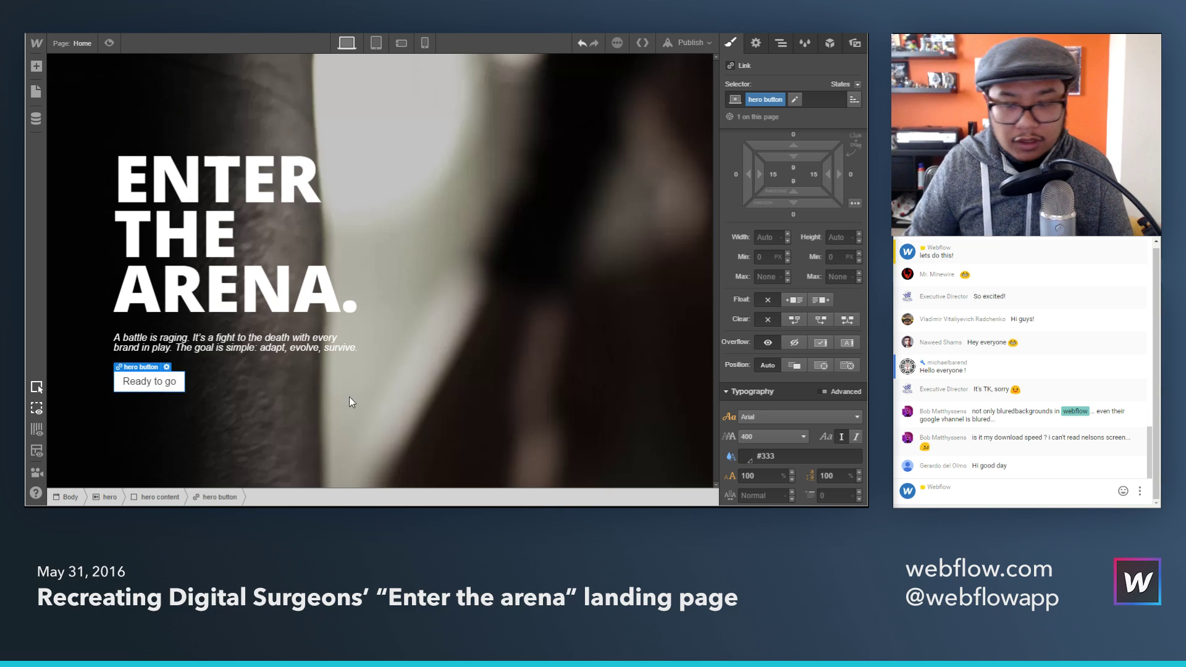
pyautogui.scroll(-3, 790, 425)
pyautogui.click(760, 416)
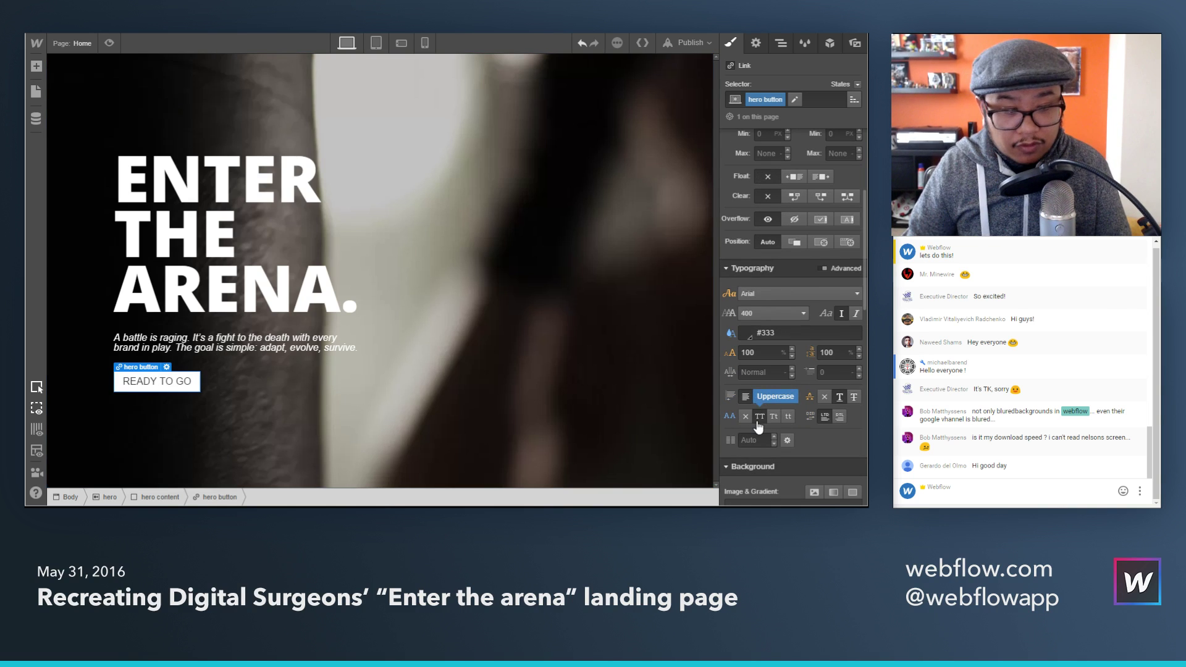
# Step: Increase the hero button's padding to 20 px above and below, with wider padding on its two sides
pyautogui.scroll(3, 807, 253)
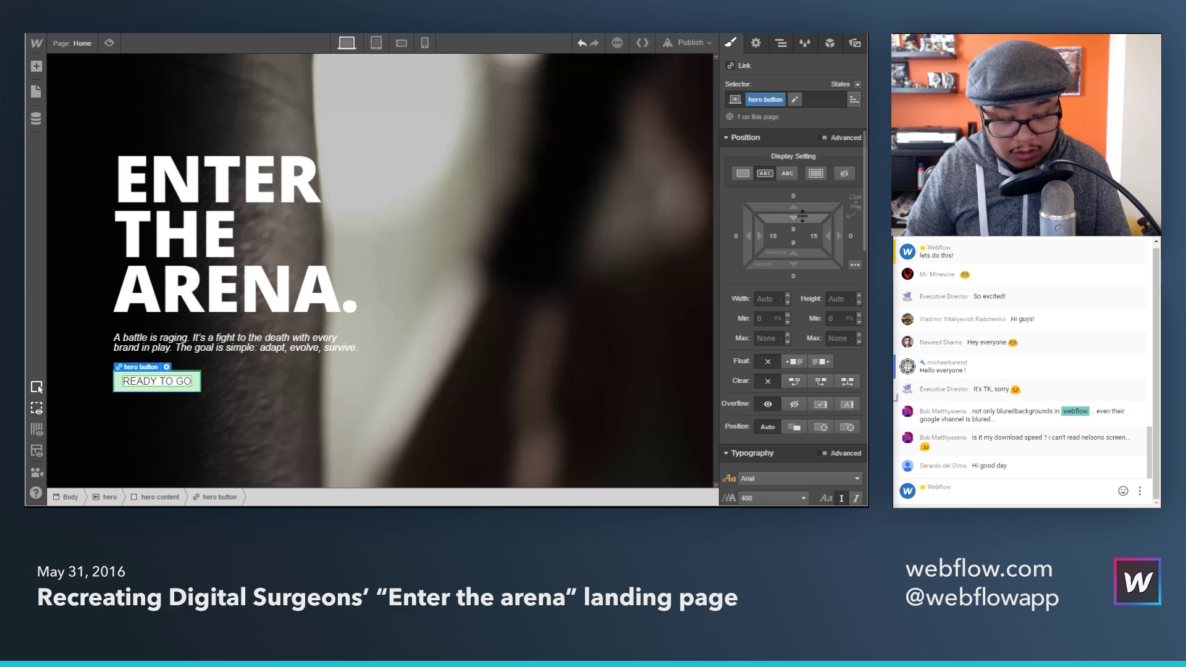
pyautogui.moveTo(802, 215); pyautogui.dragTo(819, 246)
pyautogui.hotkey('ctrl', 'z')
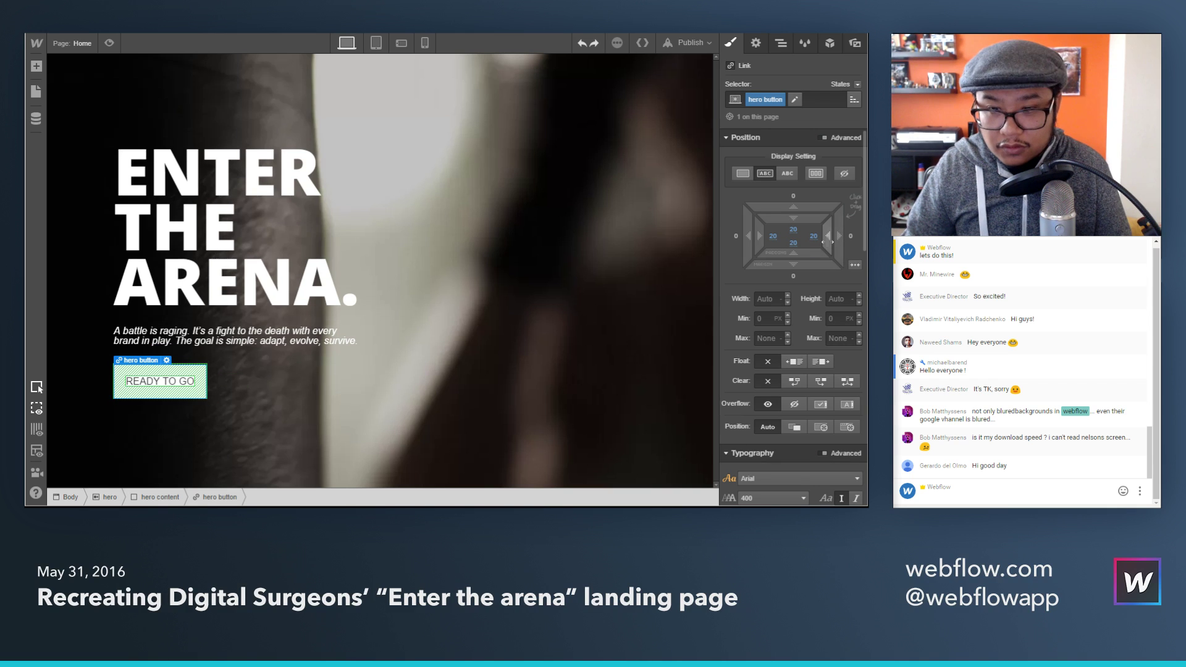
pyautogui.moveTo(822, 242); pyautogui.dragTo(792, 242)
# Step: Round the hero button's corners with a border radius of 25 px
pyautogui.scroll(-5, 786, 349)
pyautogui.scroll(-5, 786, 350)
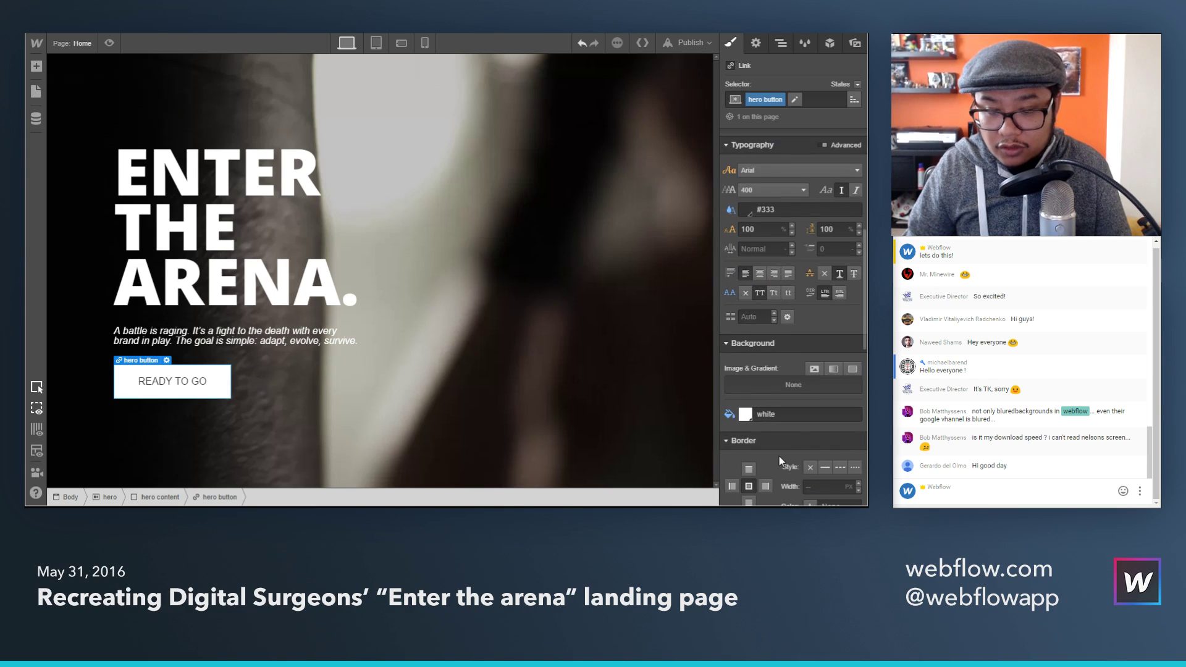
pyautogui.click(824, 421)
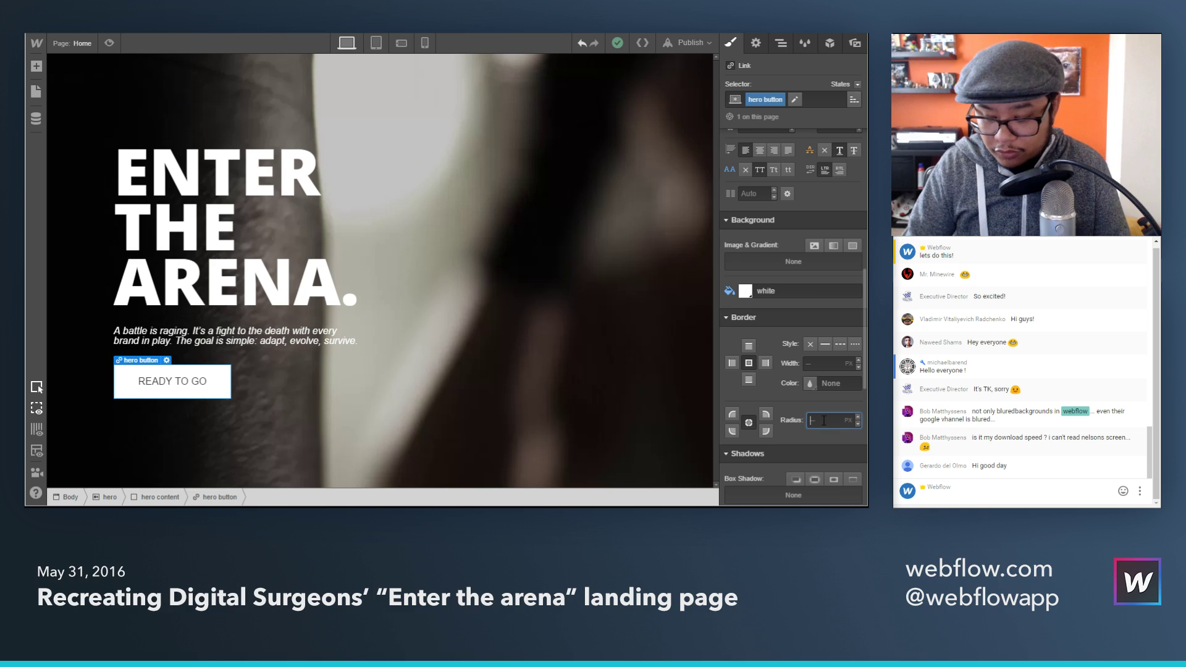
pyautogui.write('25')
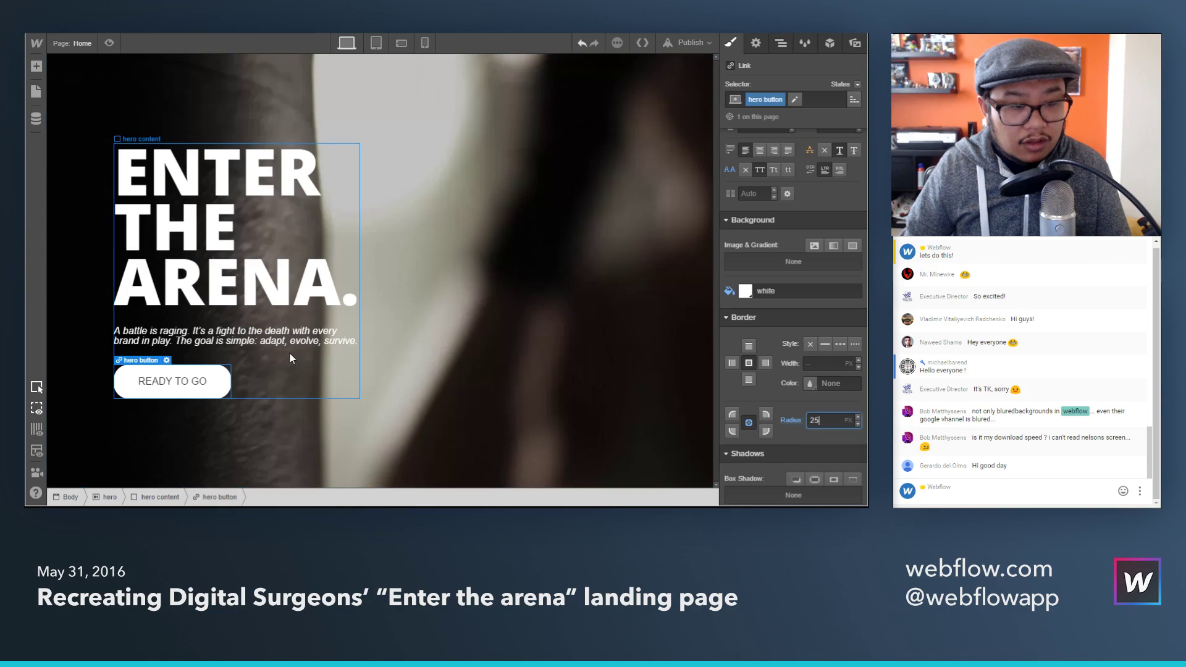
pyautogui.click(296, 373)
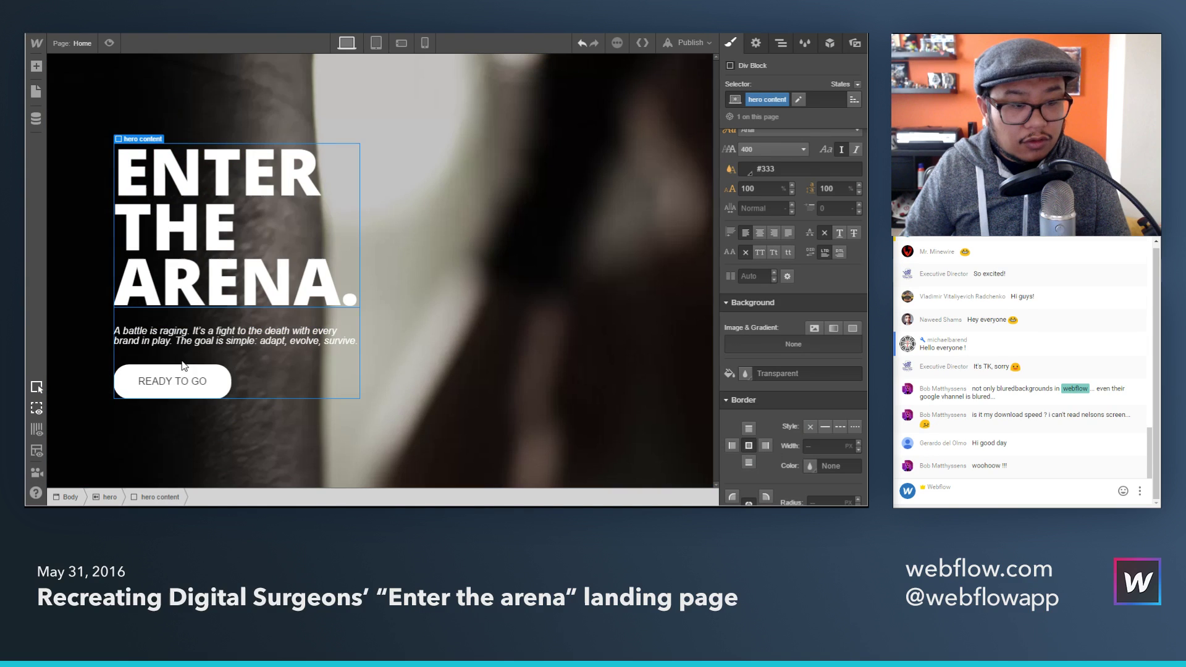
# Step: Set the hero button's font weight to 600 - Semi Bold
pyautogui.click(184, 374)
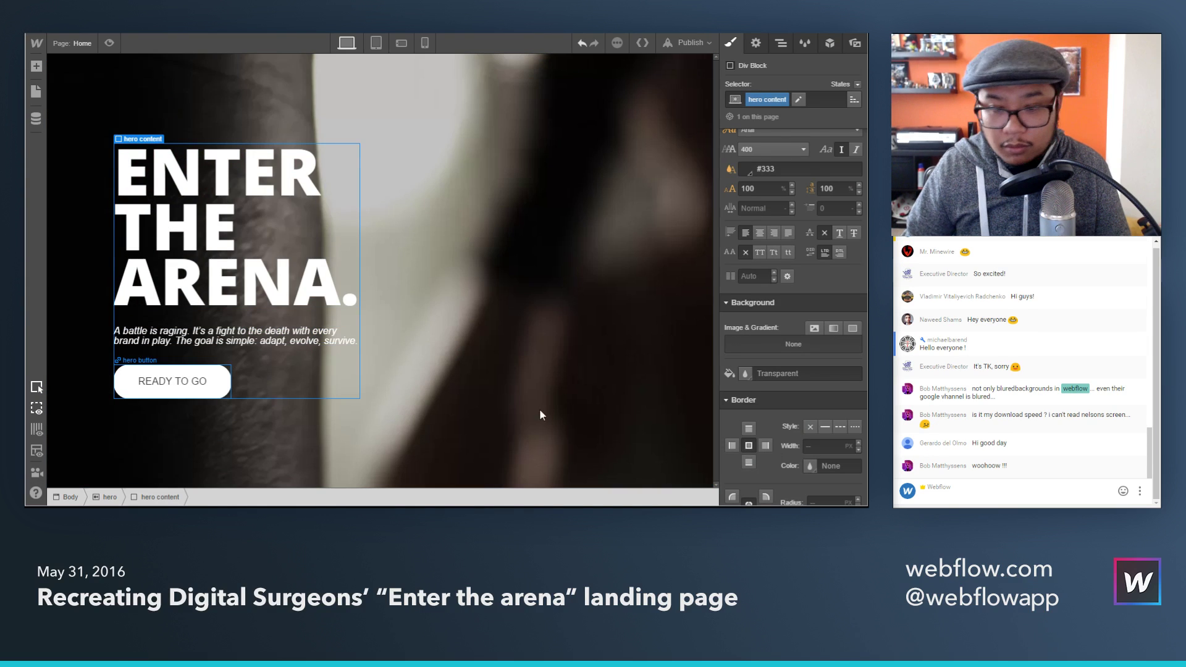
pyautogui.scroll(3, 824, 284)
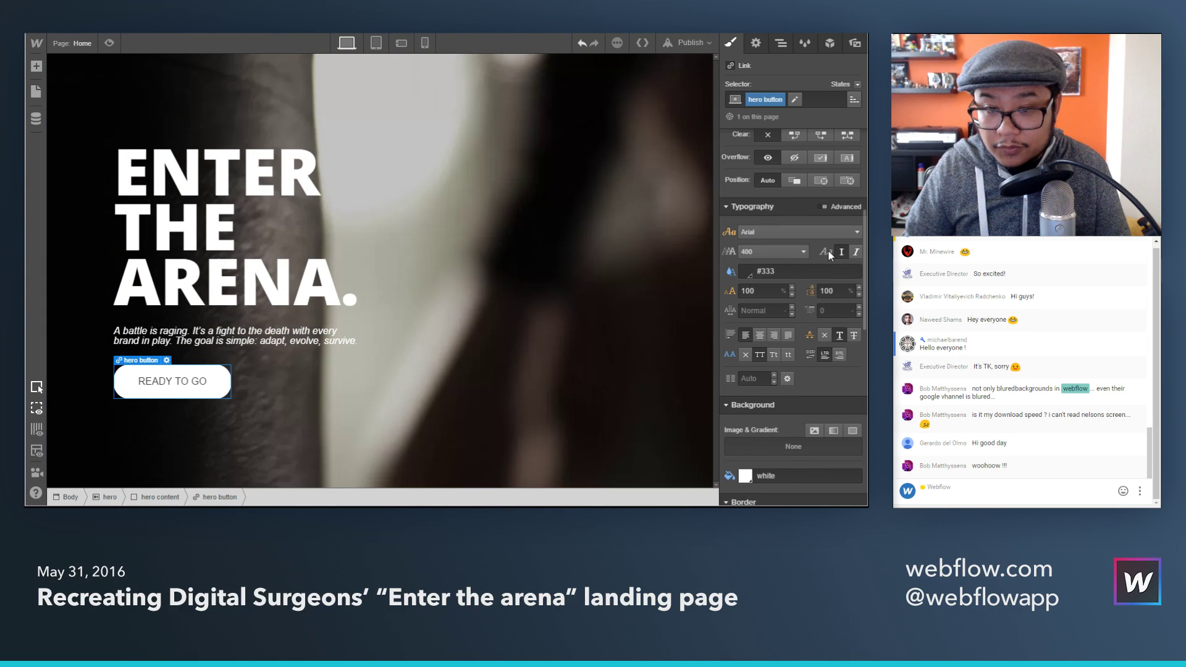
pyautogui.click(772, 258)
pyautogui.click(781, 336)
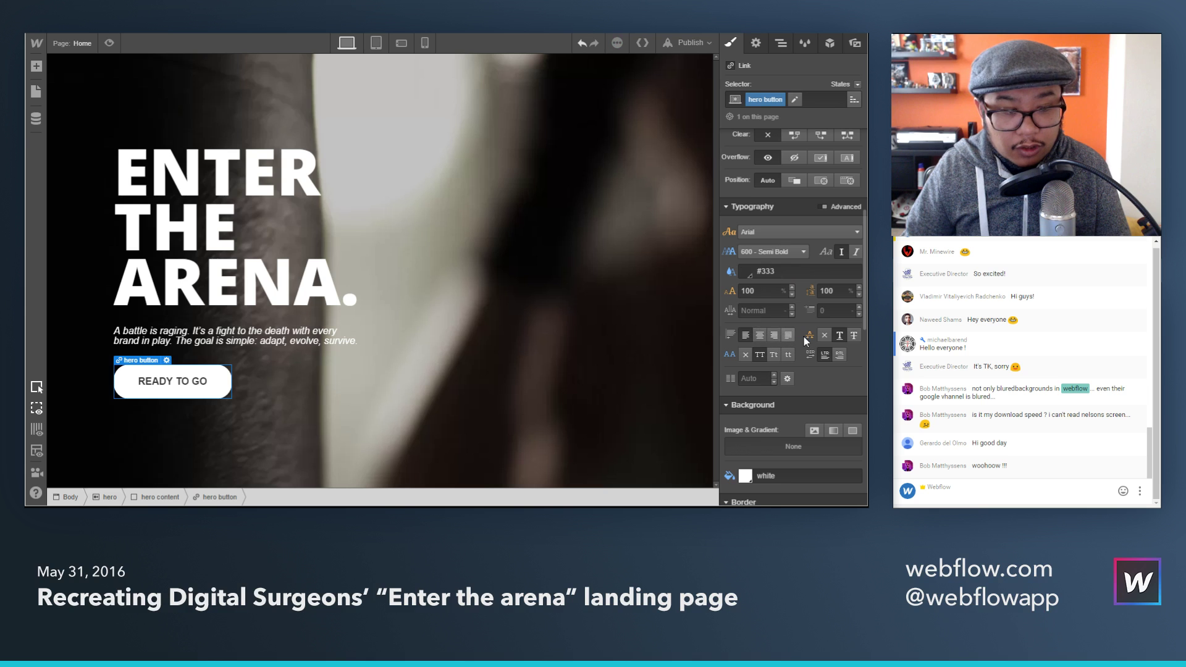
# Step: Check the reference button's hover look and switch the hero button's styling to its Hover state
pyautogui.hotkey('alt', 'Tab')
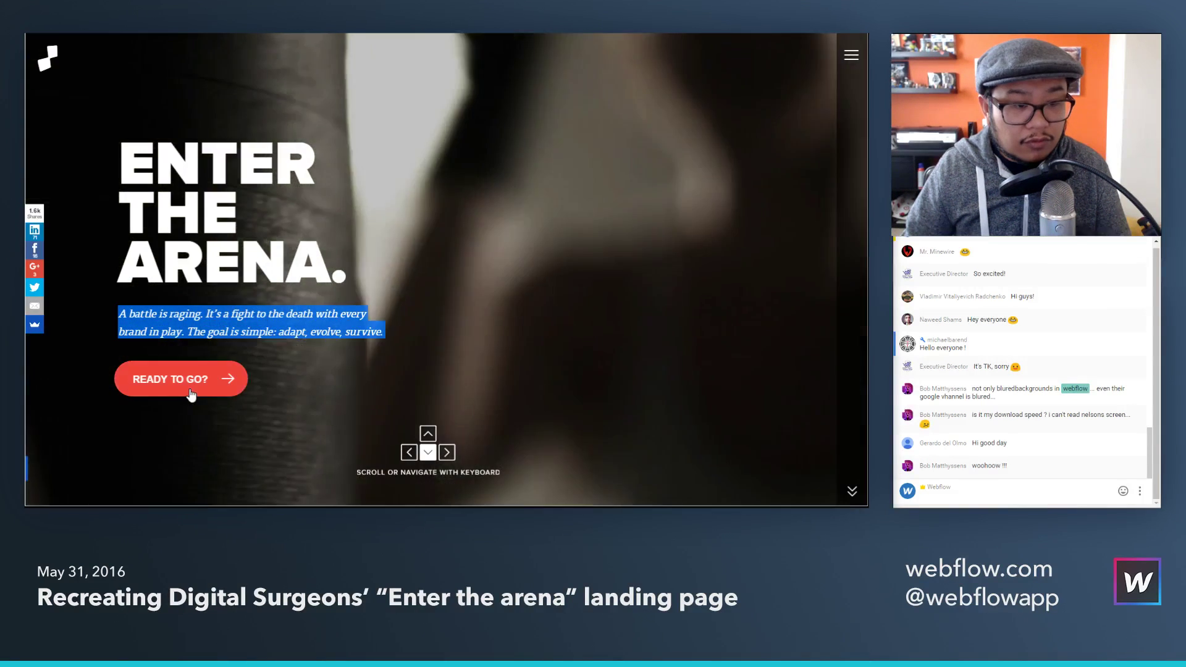
pyautogui.hotkey('alt', 'Tab')
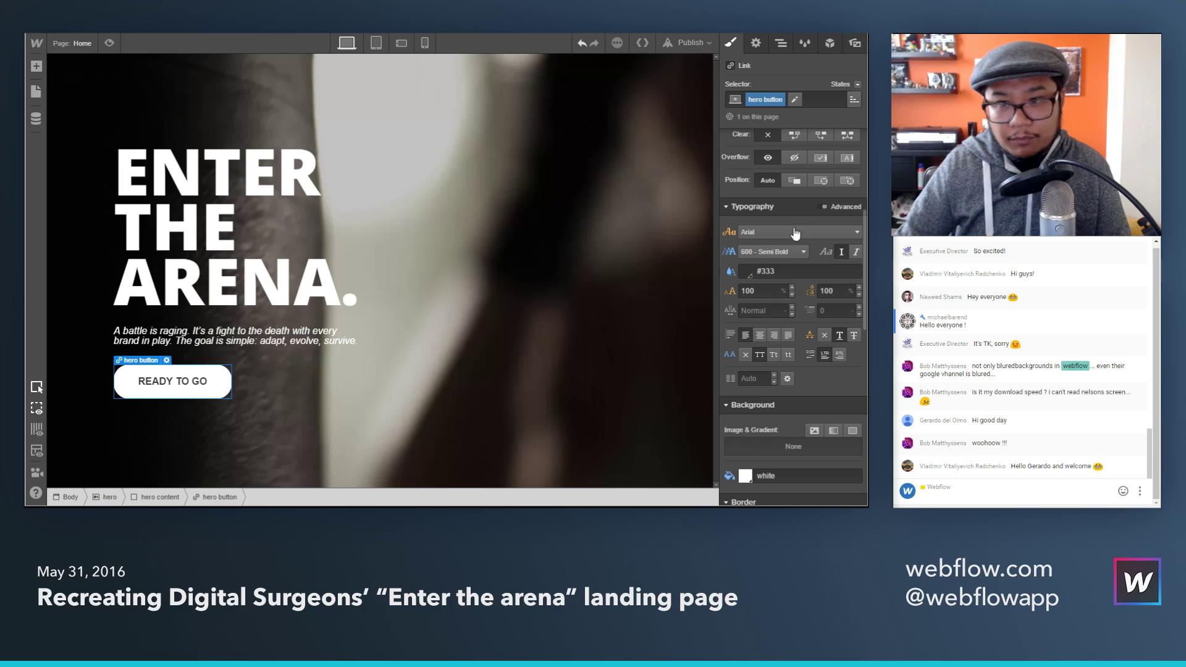
pyautogui.click(849, 87)
pyautogui.click(833, 110)
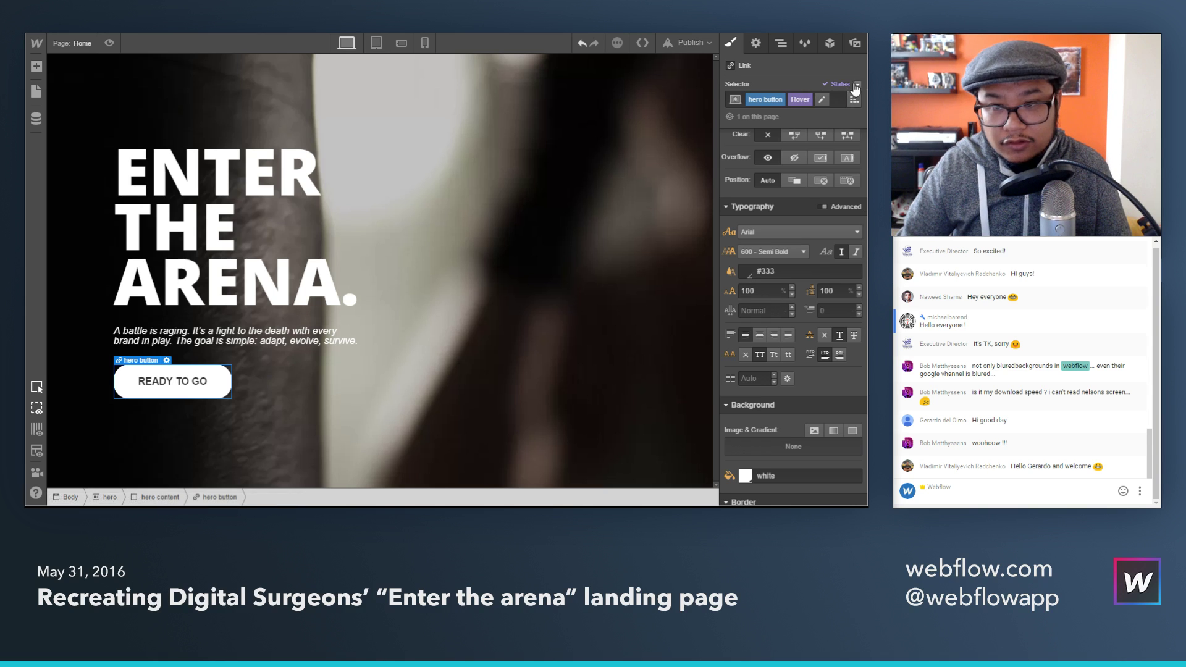
pyautogui.click(849, 86)
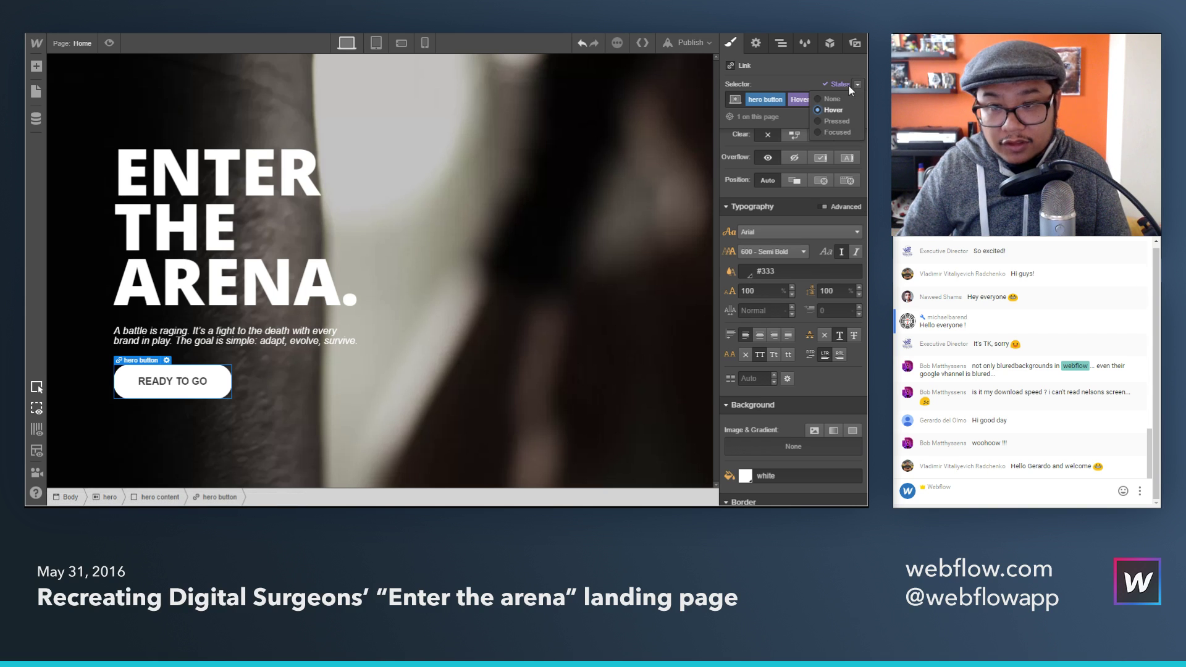
pyautogui.click(817, 73)
# Step: Set the Hover state's background color to red #ff3030 and save that red as a color swatch
pyautogui.scroll(-5, 787, 344)
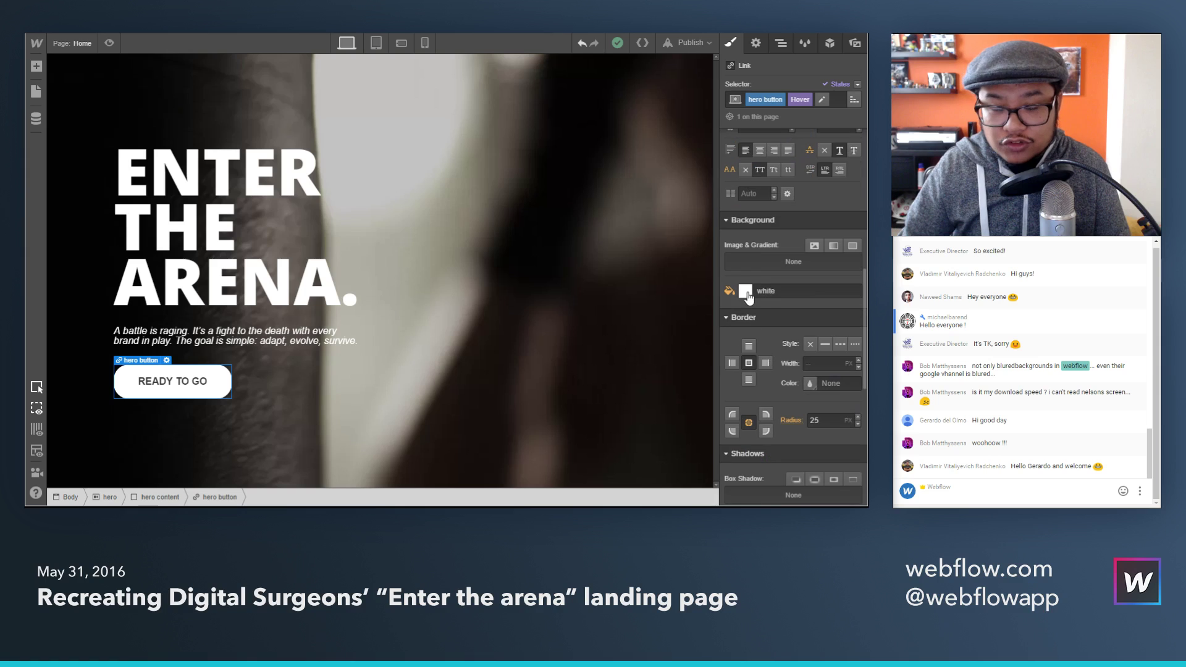
pyautogui.click(745, 291)
pyautogui.click(803, 364)
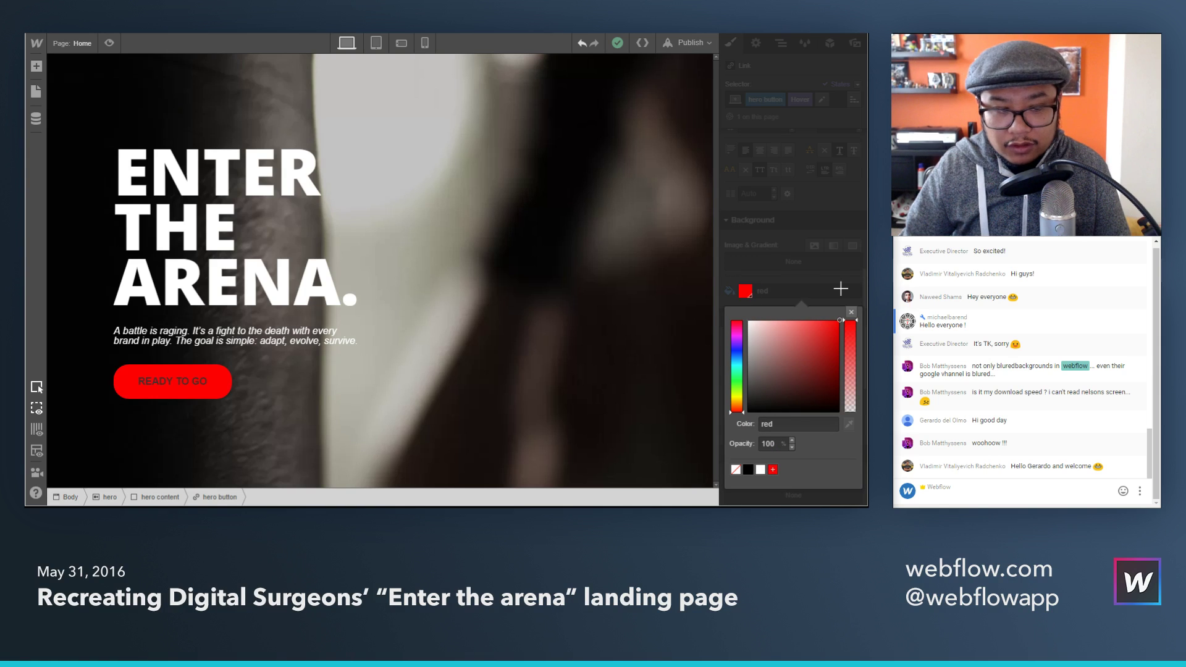
pyautogui.moveTo(841, 288); pyautogui.dragTo(822, 319)
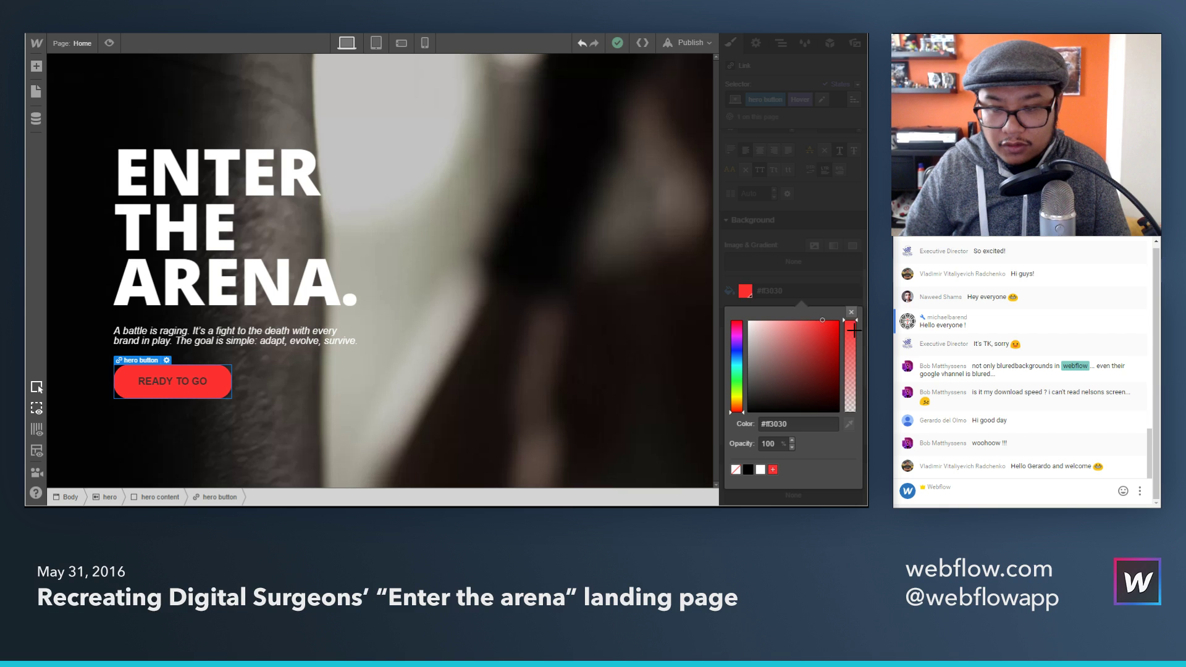
pyautogui.click(773, 472)
pyautogui.click(793, 447)
pyautogui.click(851, 314)
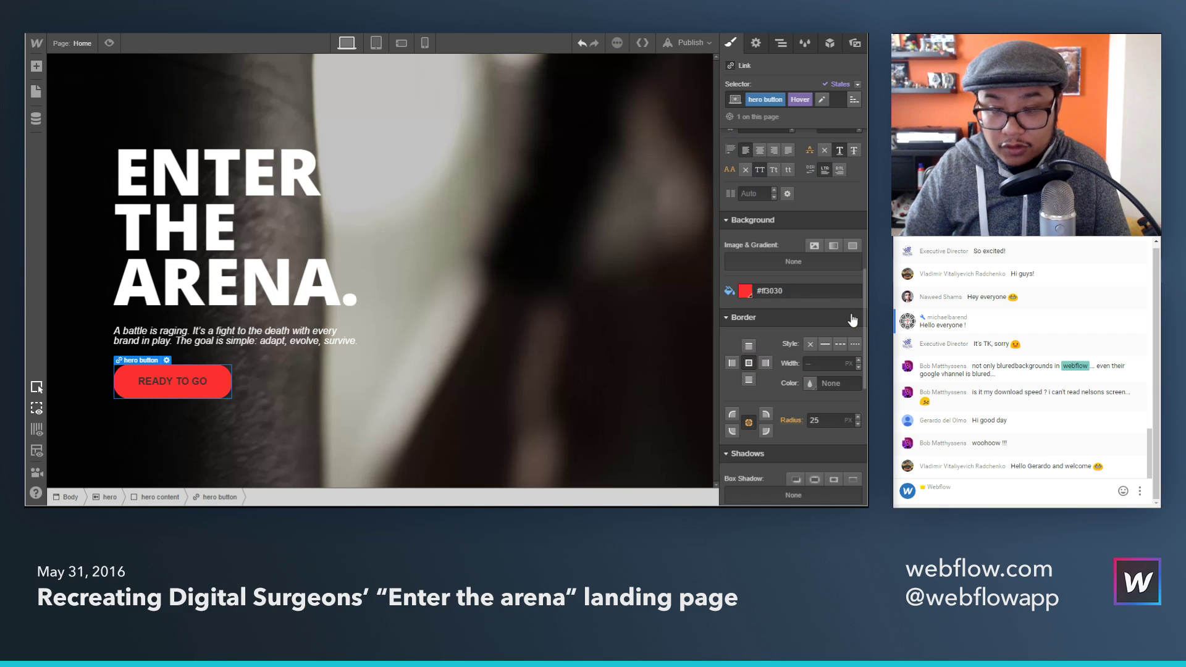
# Step: Set the hero button's text color in the Hover state to white
pyautogui.scroll(1, 749, 229)
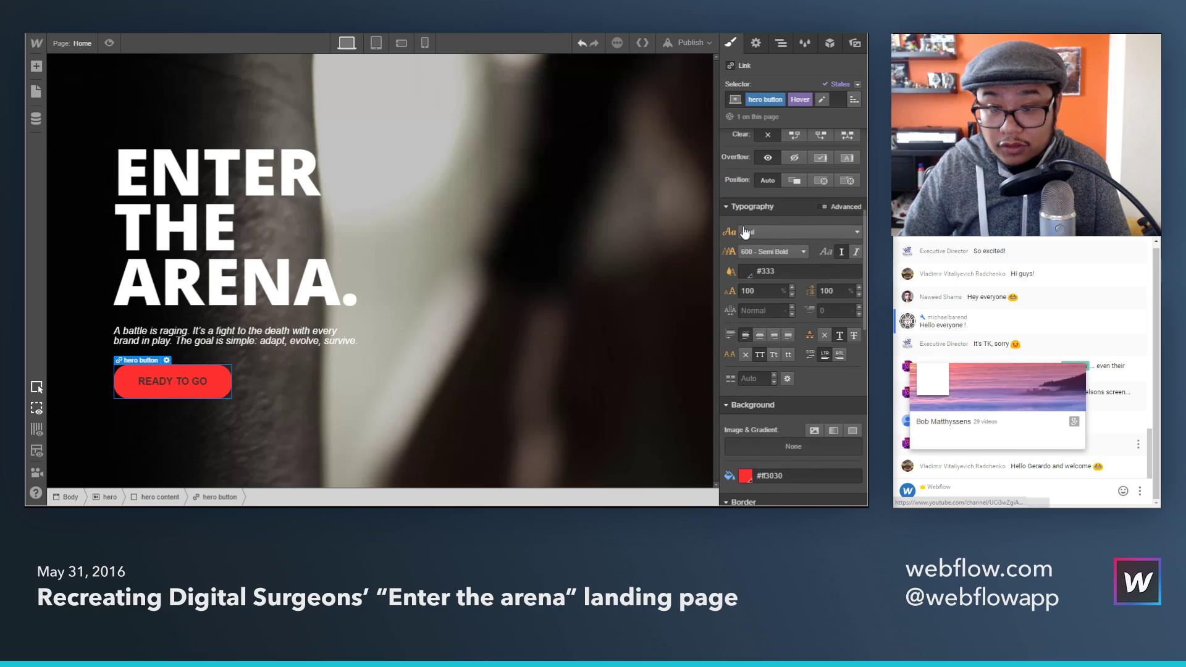
pyautogui.click(746, 271)
pyautogui.moveTo(766, 340); pyautogui.dragTo(706, 270)
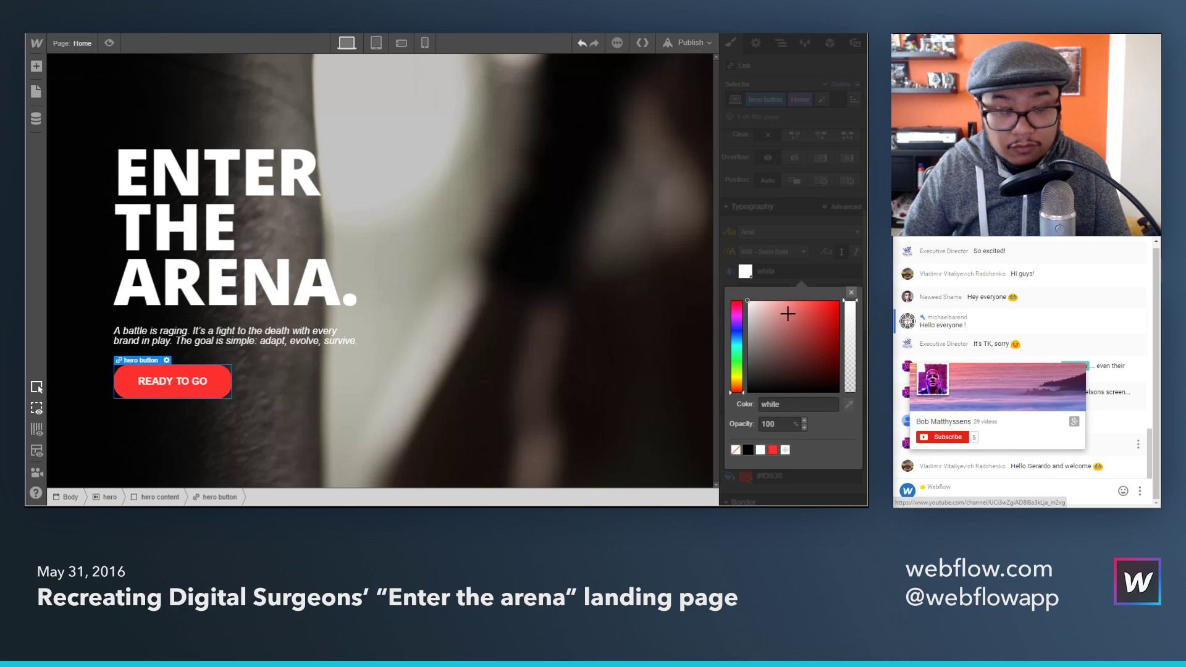
pyautogui.click(851, 293)
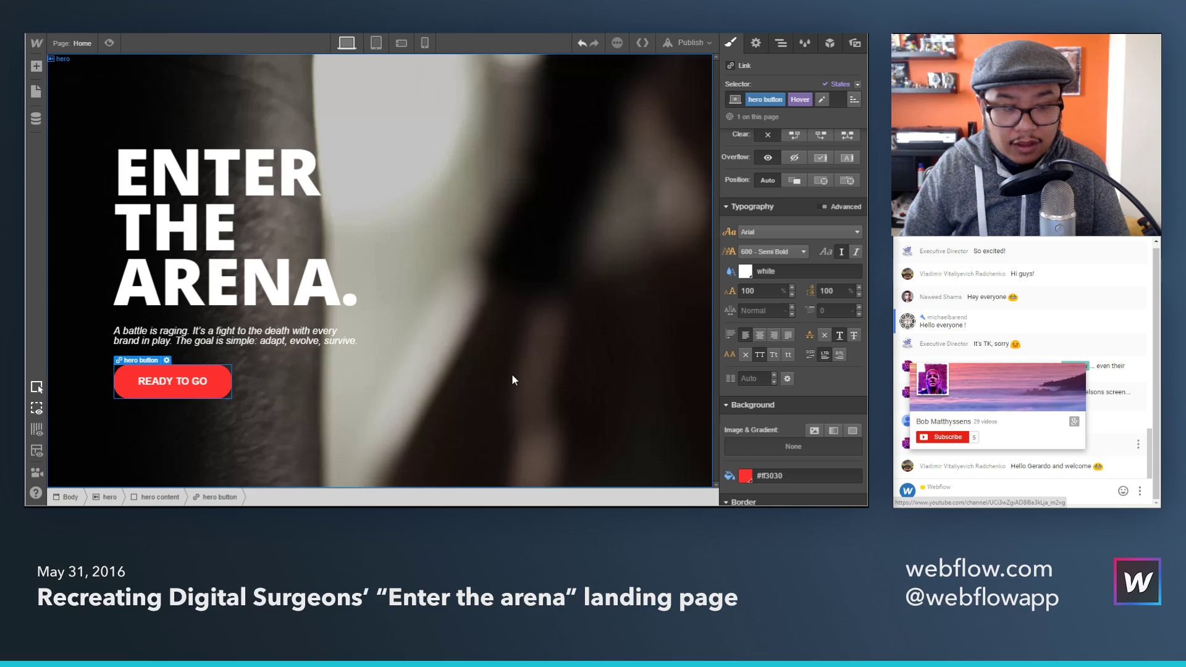
# Step: Preview the page to check the hero button's normal and hover looks, and return to the designer
pyautogui.click(409, 382)
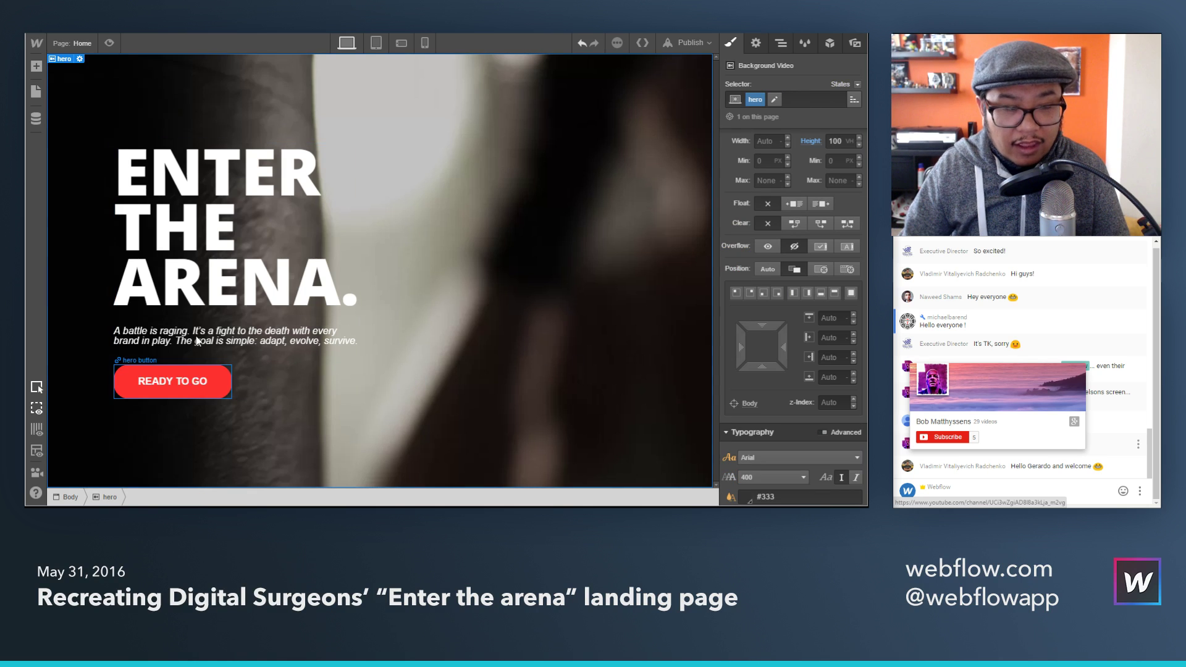
pyautogui.click(110, 43)
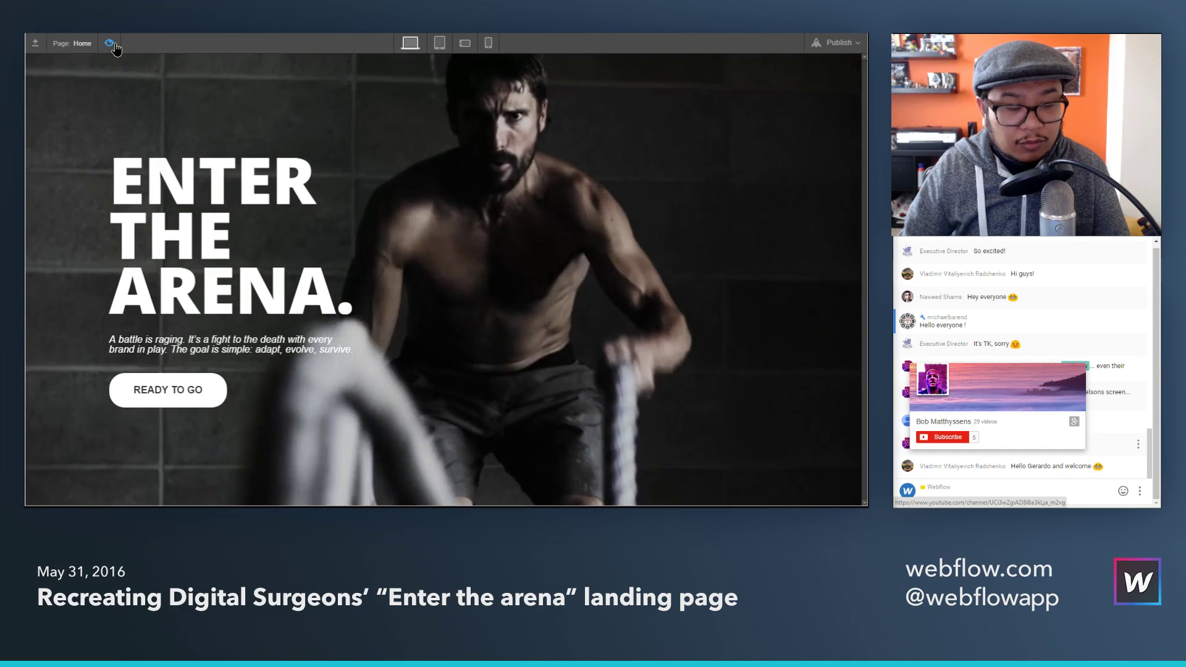
pyautogui.hotkey('ctrl', 'shift', 'p')
# Step: Return the hero button to its normal state and add a 200 ms ease transition on its Background Color
pyautogui.click(210, 395)
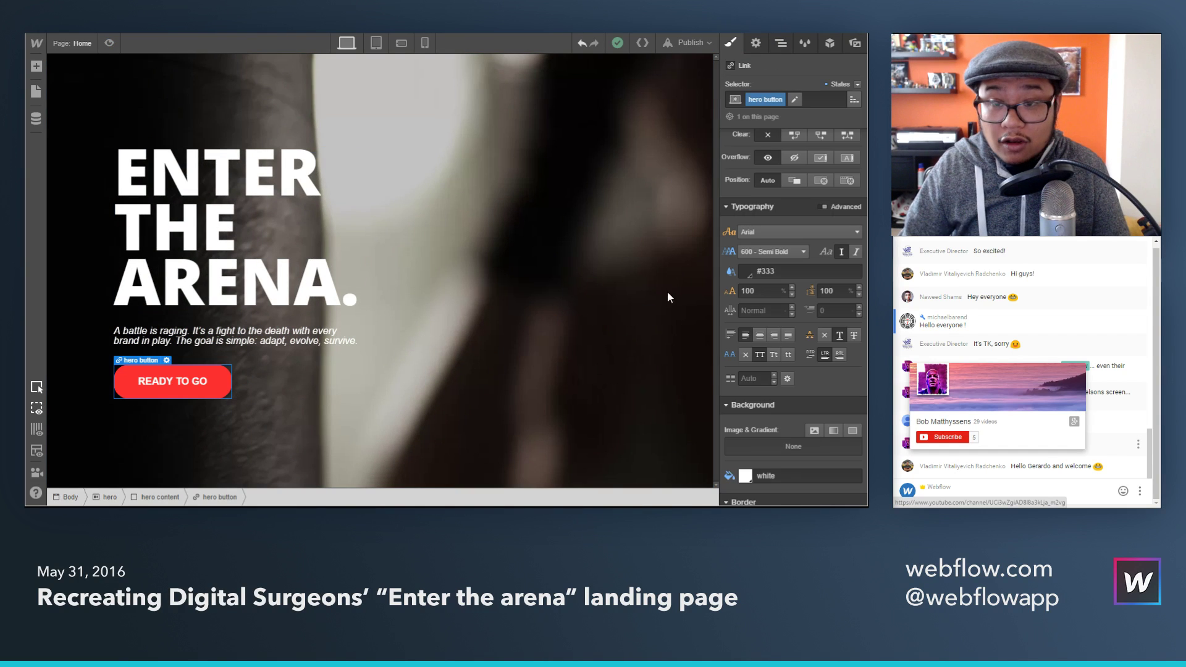
pyautogui.click(848, 83)
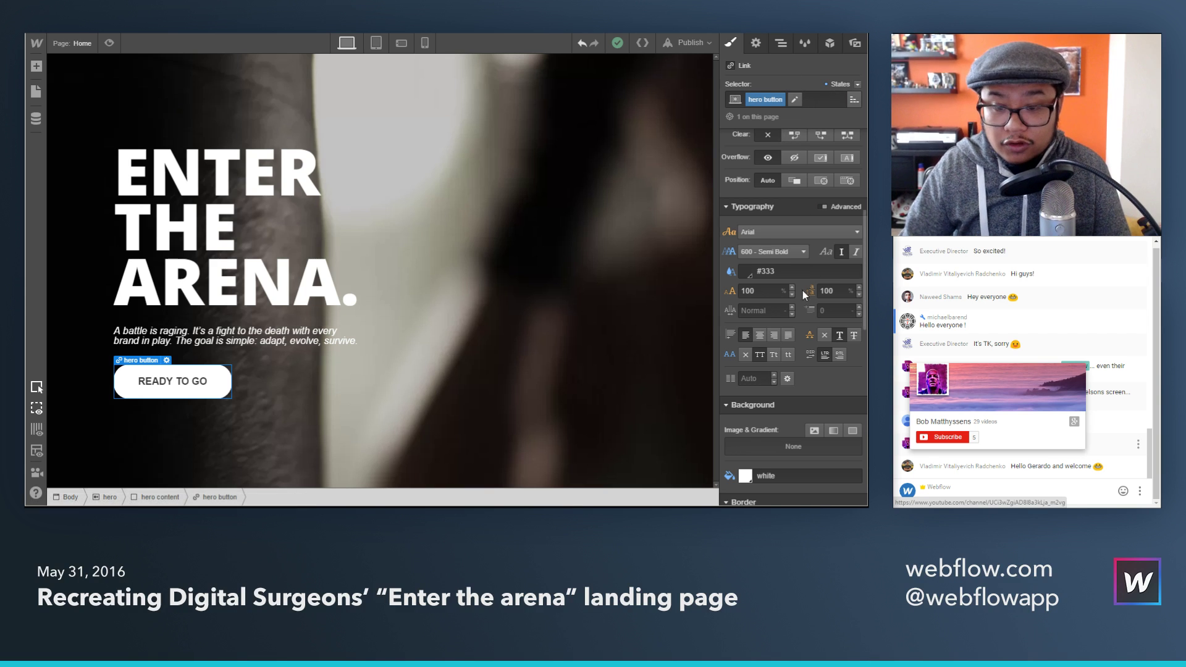
pyautogui.scroll(-8, 802, 290)
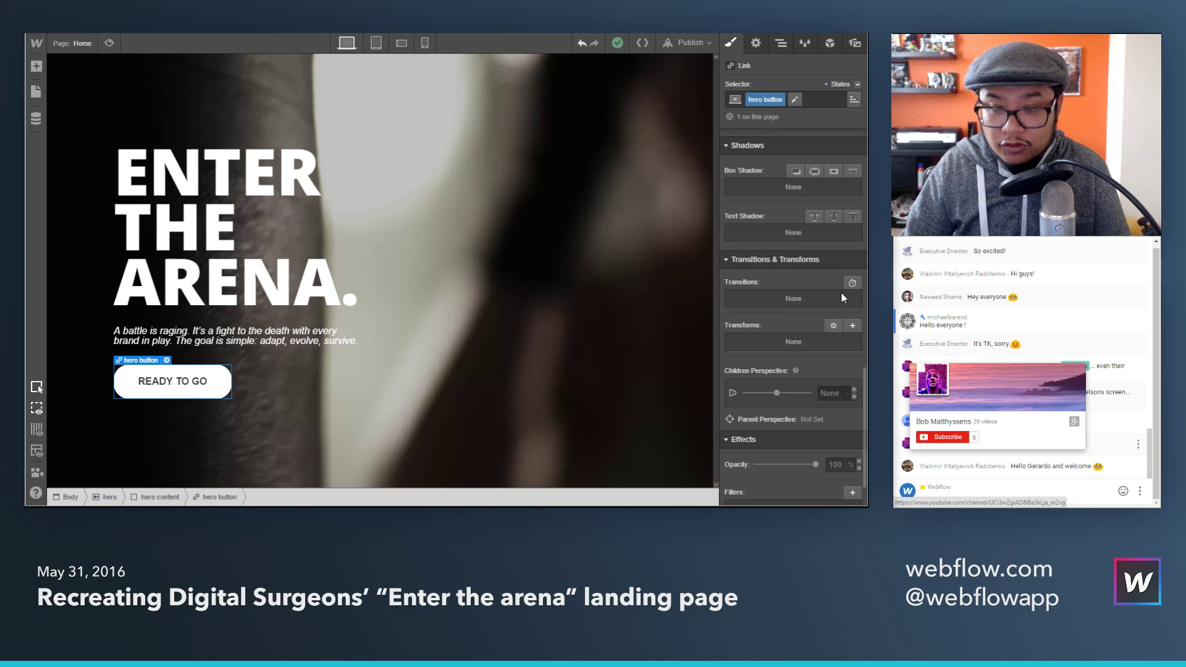
pyautogui.click(852, 284)
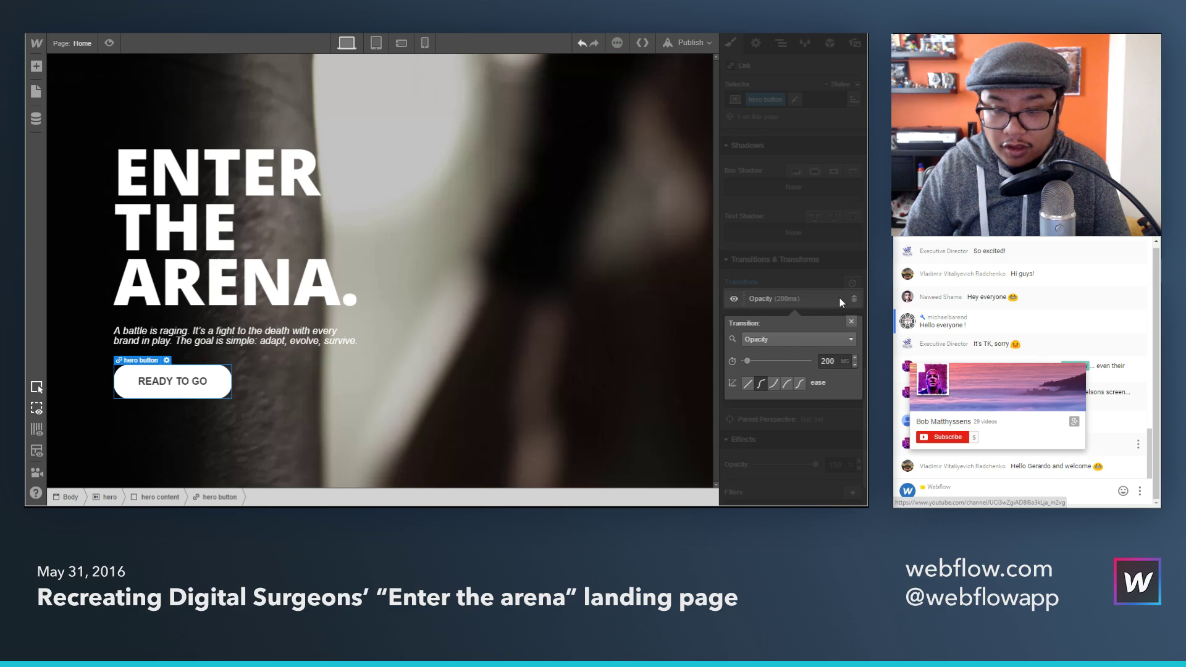
pyautogui.click(783, 344)
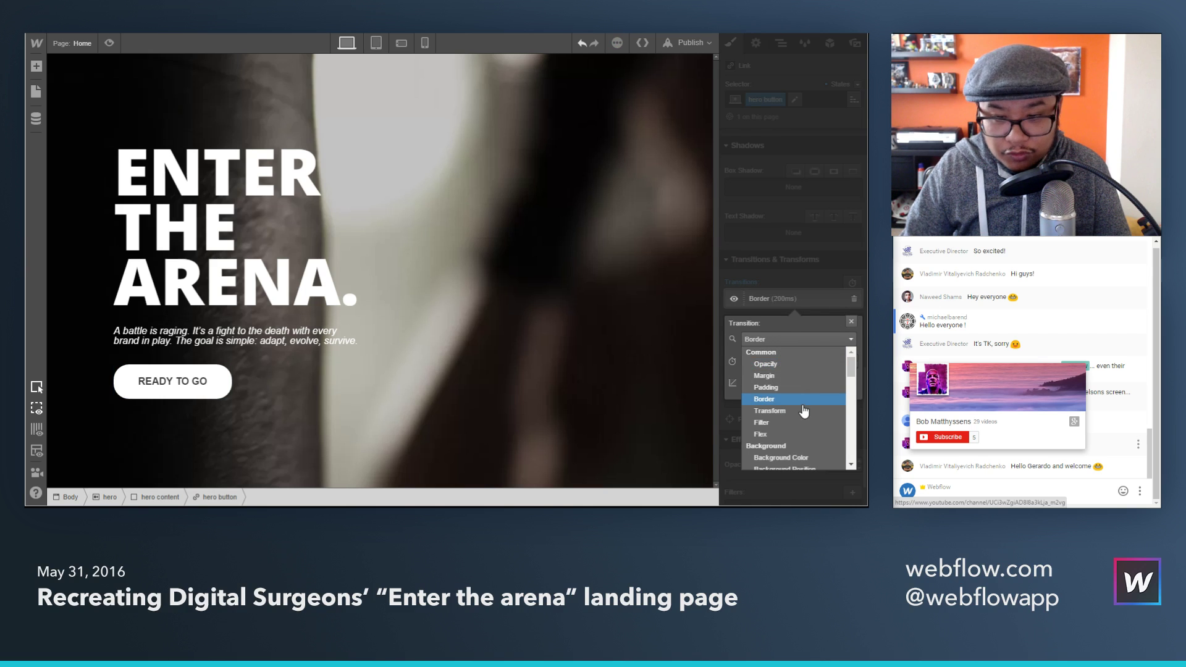
pyautogui.scroll(-2, 803, 410)
pyautogui.scroll(3, 803, 411)
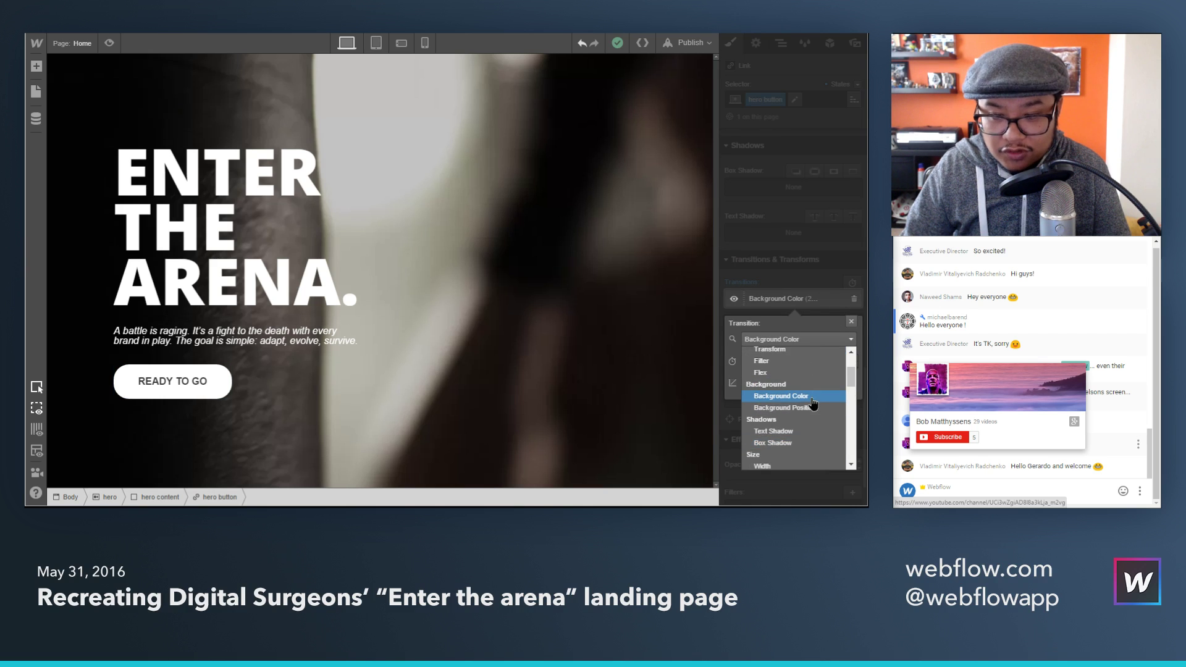
pyautogui.click(812, 399)
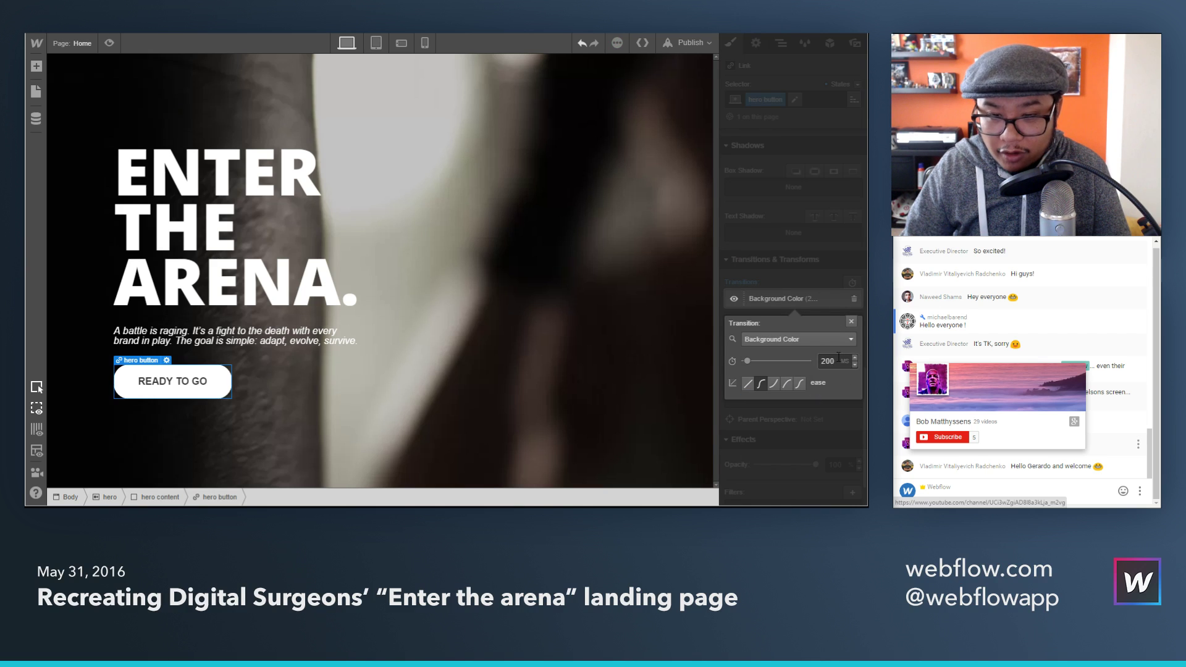
pyautogui.click(816, 282)
# Step: Add a second 200 ms transition to the hero button for its Font Color
pyautogui.click(853, 283)
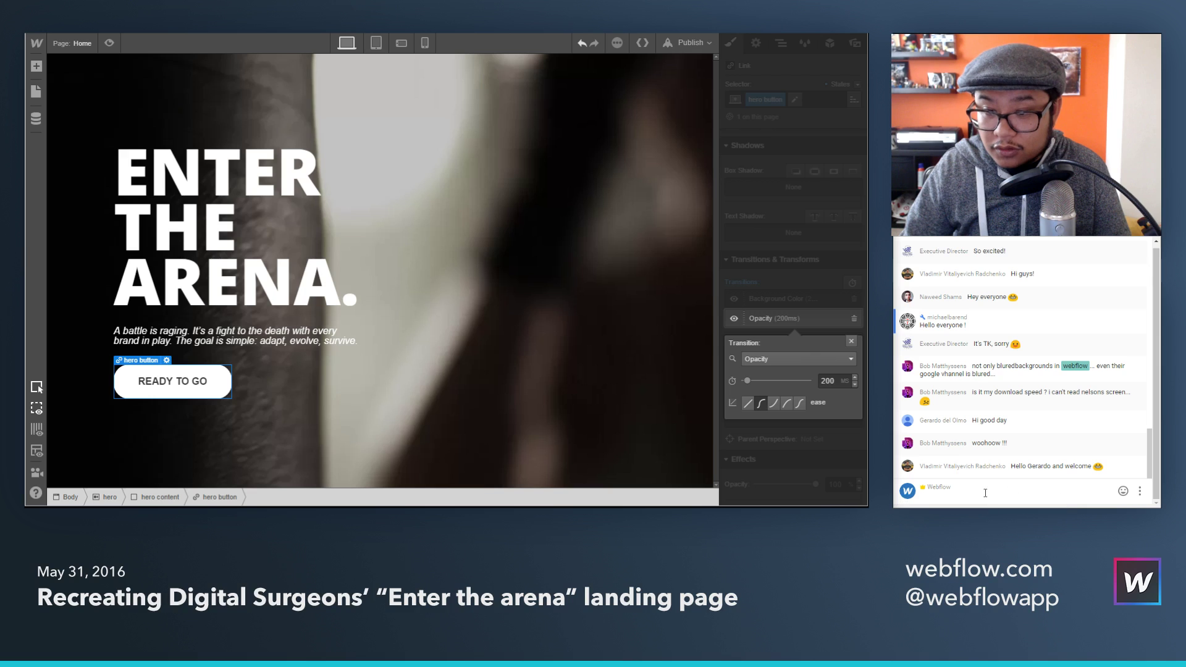
pyautogui.click(821, 364)
pyautogui.scroll(-5, 809, 433)
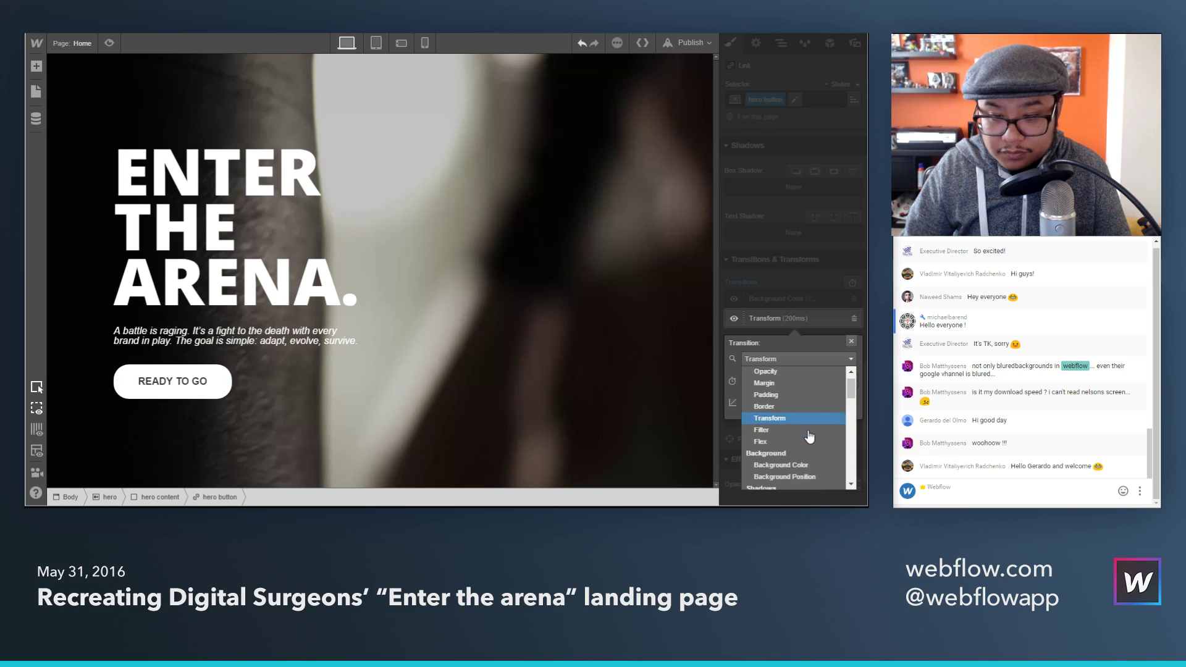
pyautogui.scroll(-4, 809, 432)
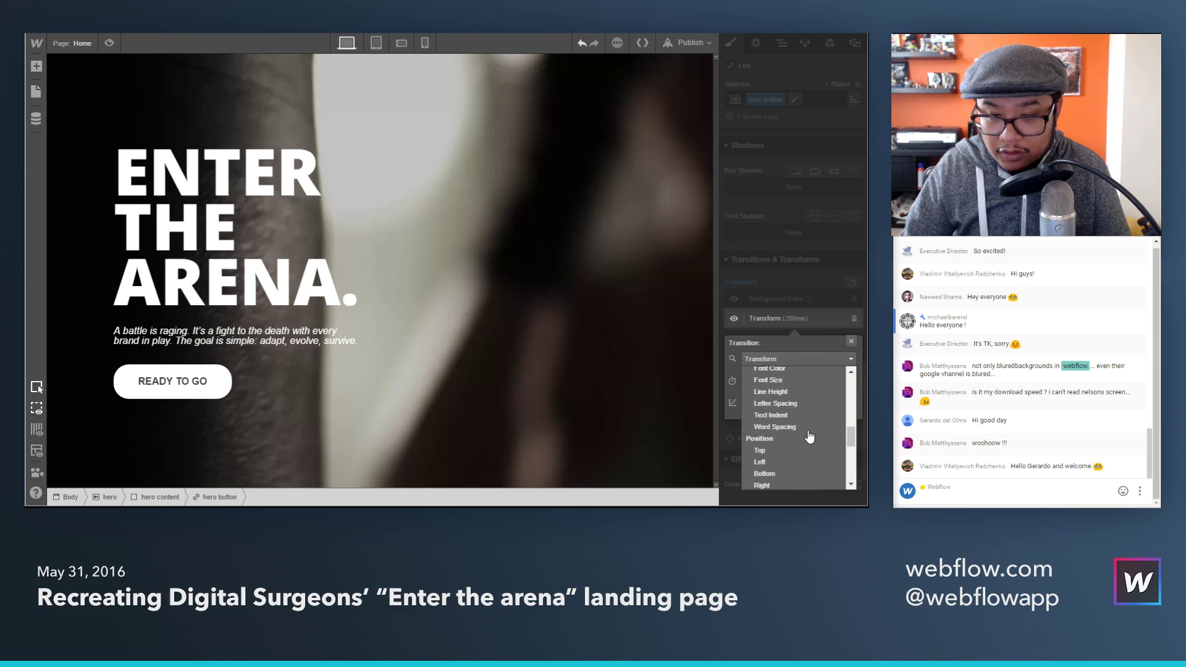
pyautogui.click(801, 372)
pyautogui.click(814, 270)
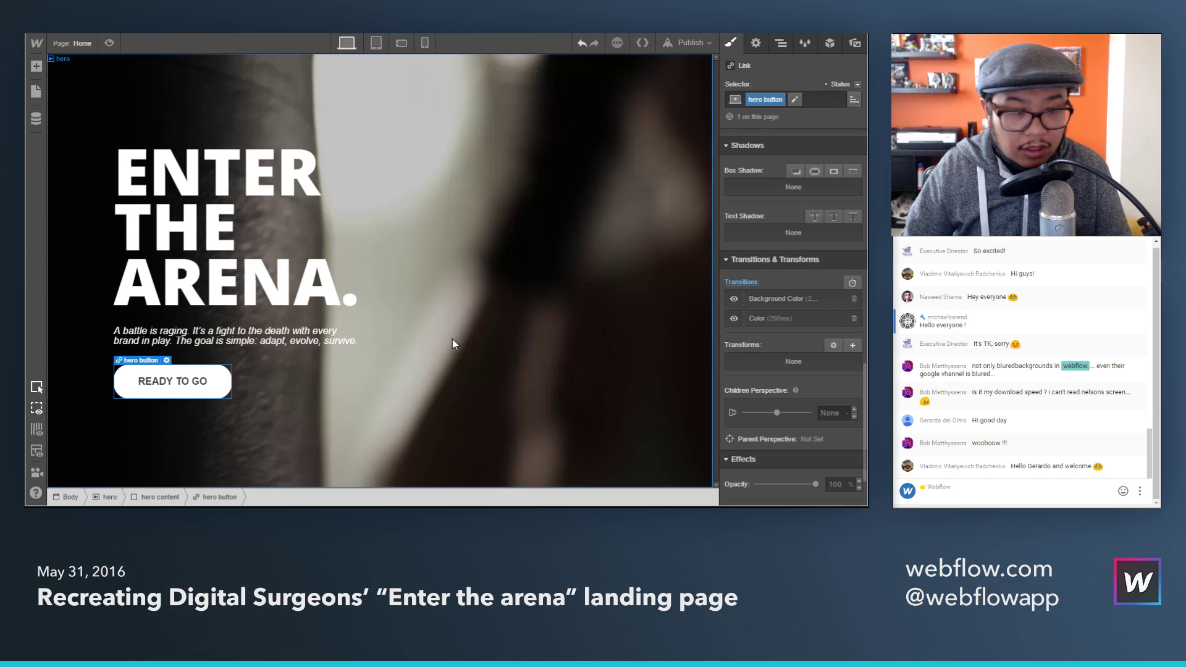
# Step: Preview the button's hover transitions and compare the design with the reference landing page
pyautogui.click(108, 43)
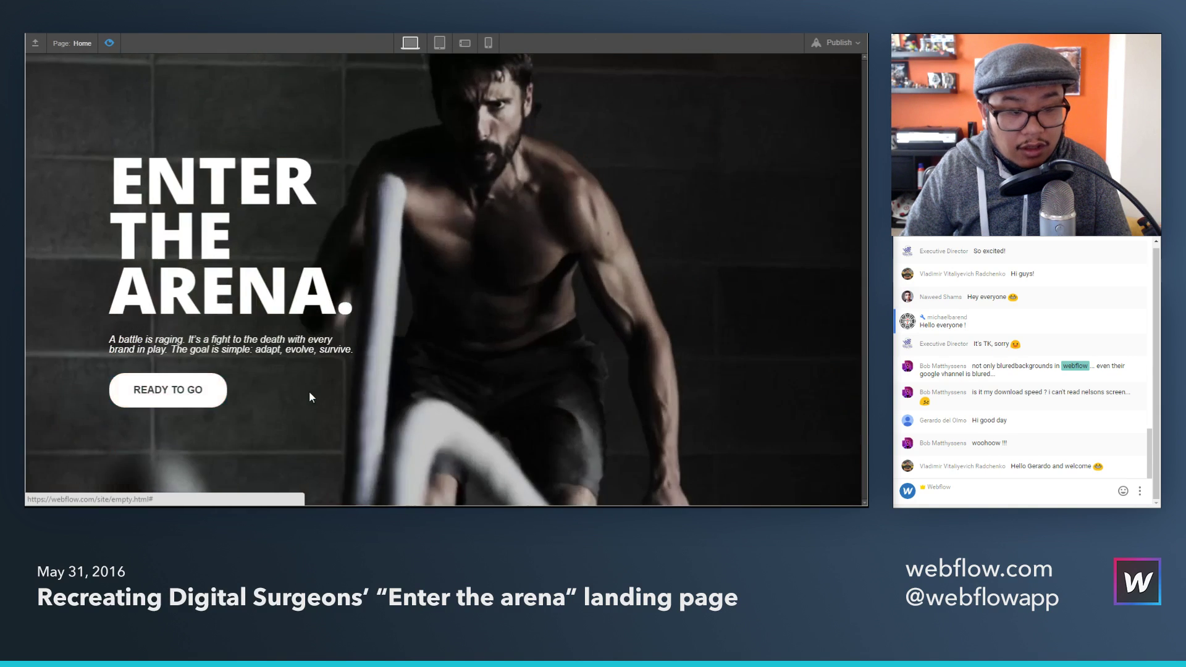
pyautogui.click(109, 44)
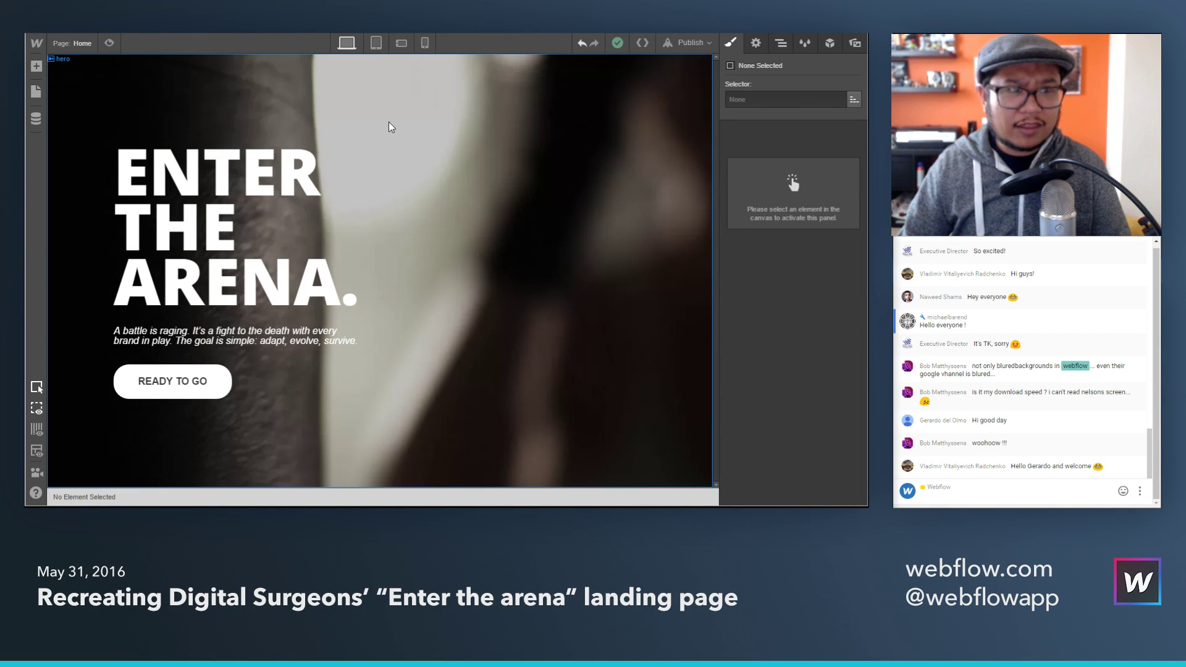
pyautogui.hotkey('alt', 'Tab')
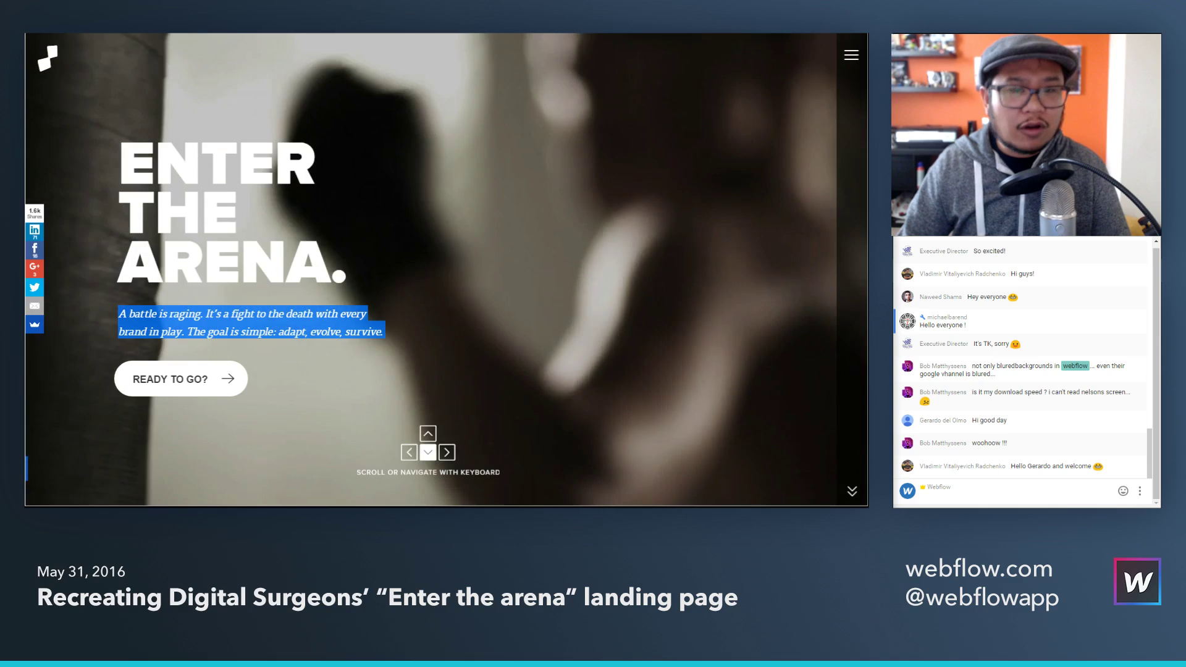
pyautogui.hotkey('alt', 'Tab')
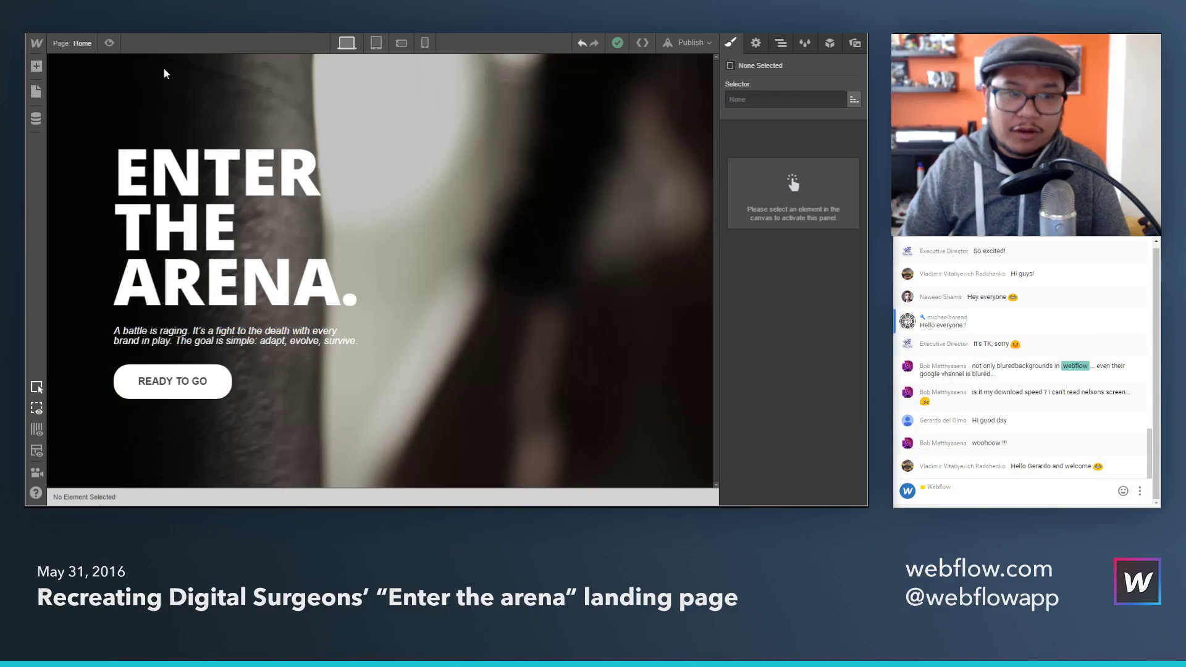
# Step: Insert a Div Block into the Body above the hero and give it the class "navbar"
pyautogui.click(780, 43)
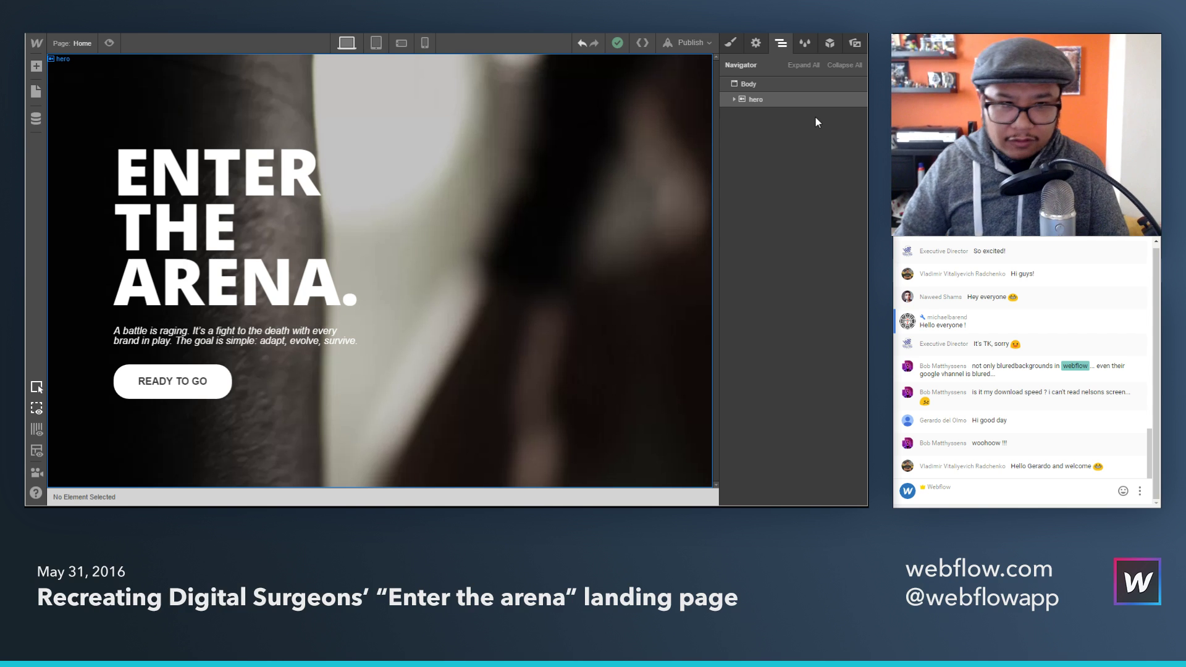
pyautogui.press('a')
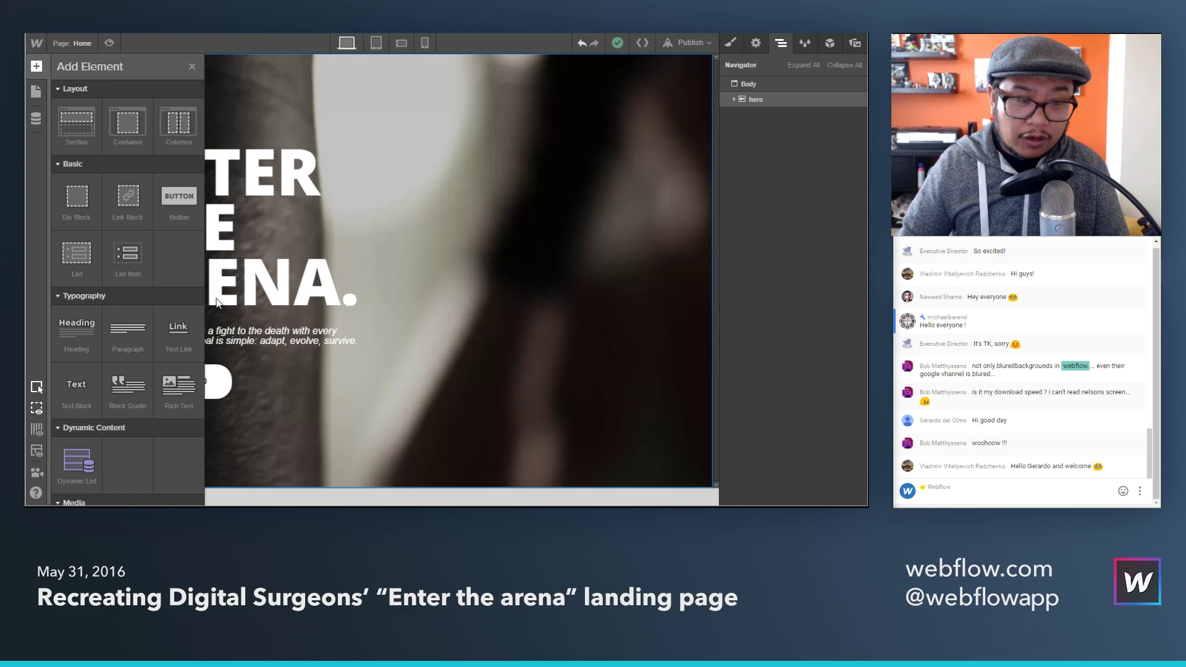
pyautogui.scroll(-10, 128, 303)
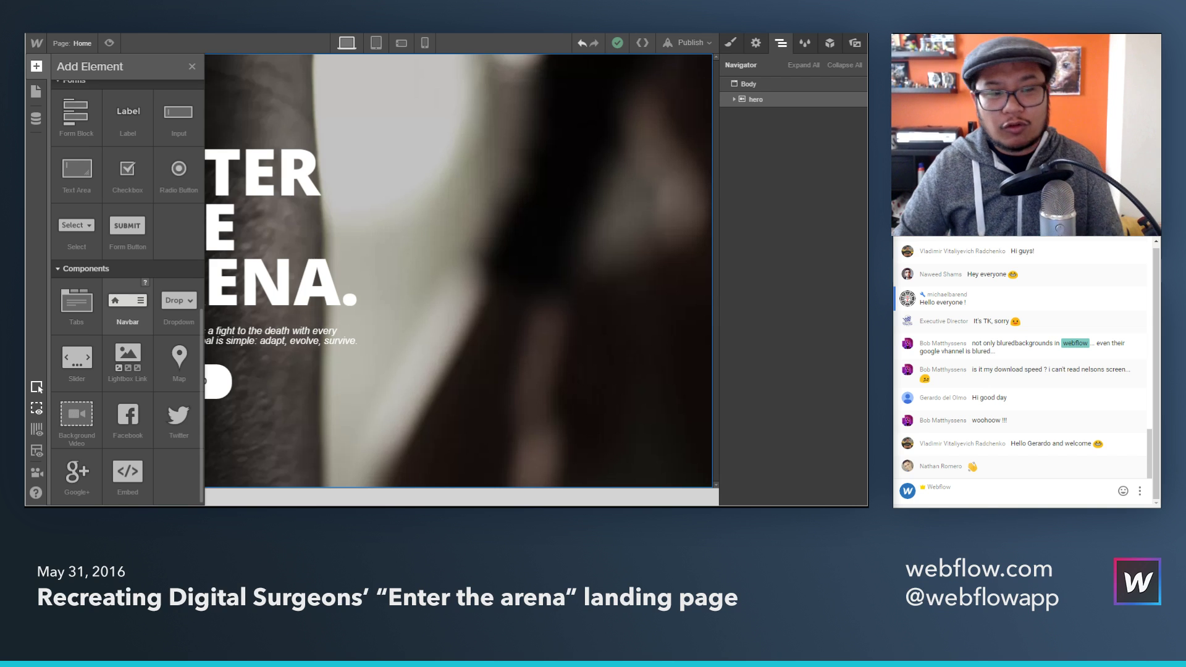
pyautogui.scroll(10, 128, 321)
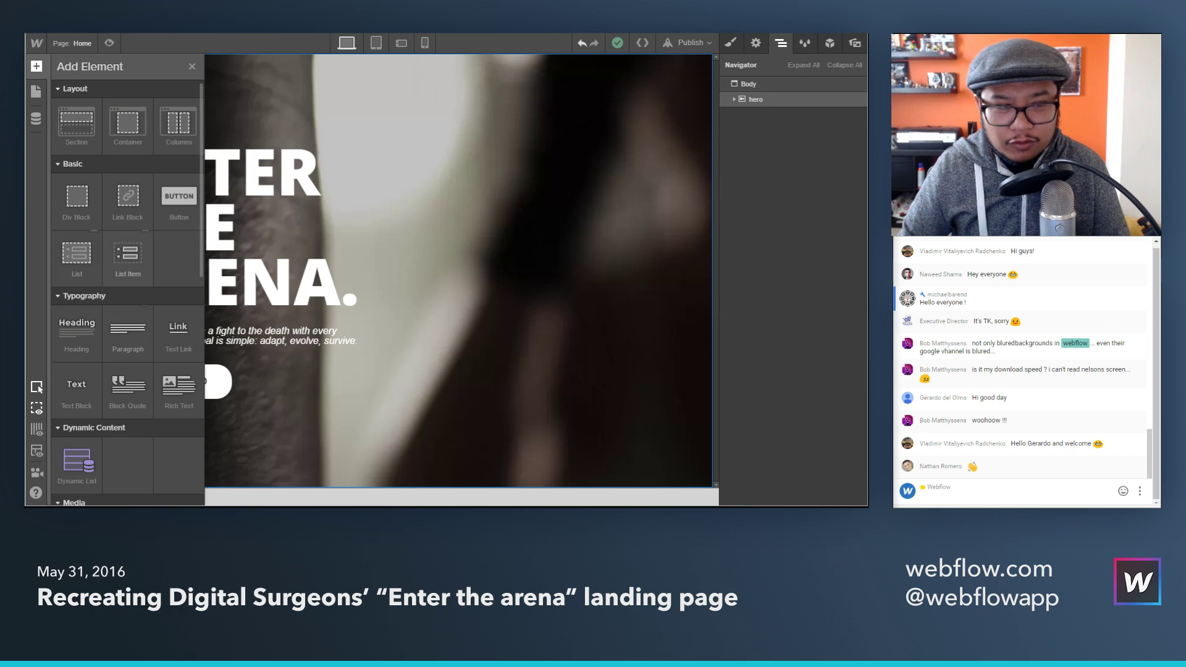
pyautogui.moveTo(77, 197); pyautogui.dragTo(778, 94)
pyautogui.click(775, 105)
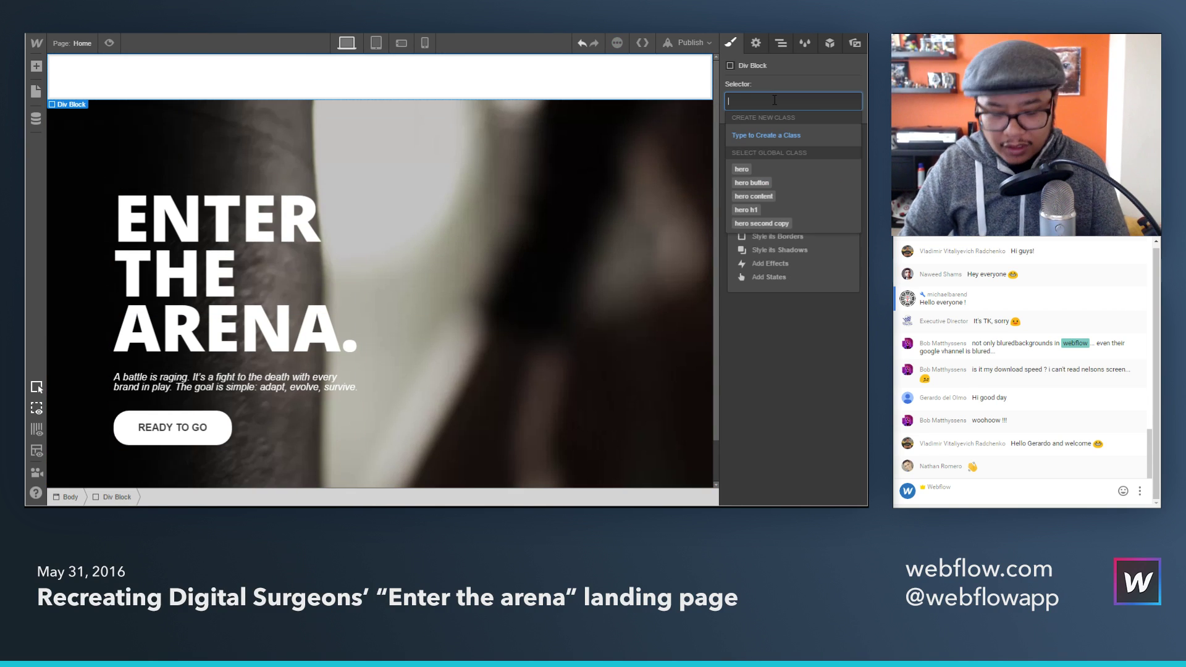
pyautogui.write('navbar')
pyautogui.press('Return')
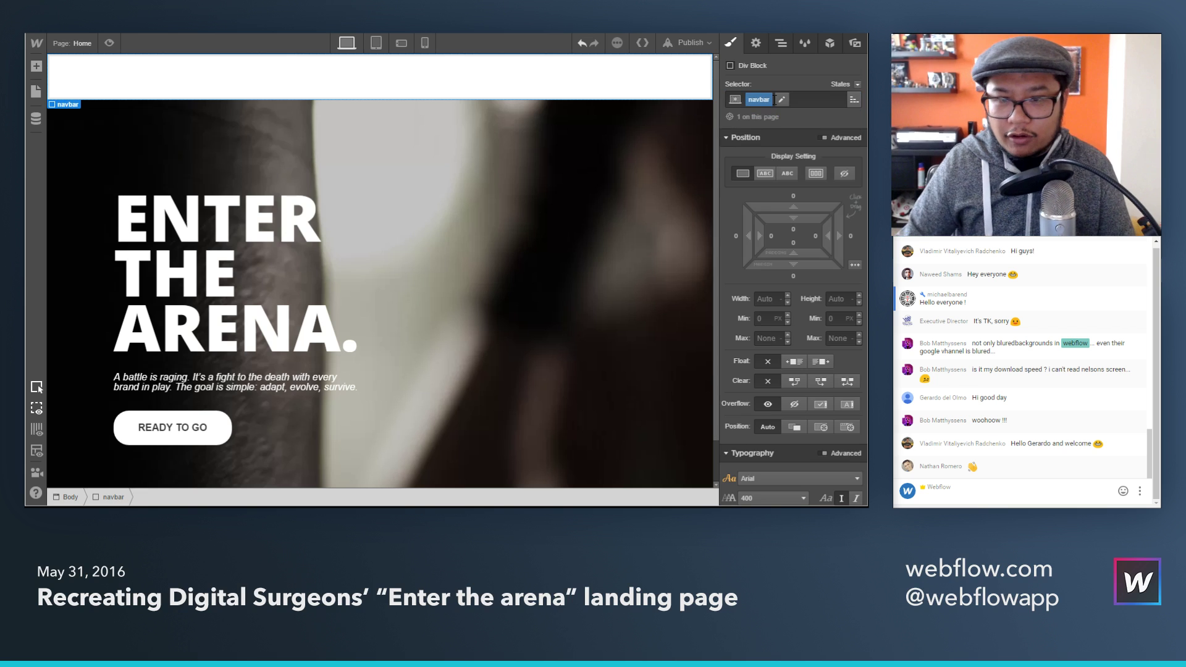
# Step: Set the navbar's position to Fixed and anchor it with the Right preset so it spans the page's right edge
pyautogui.scroll(-3, 769, 233)
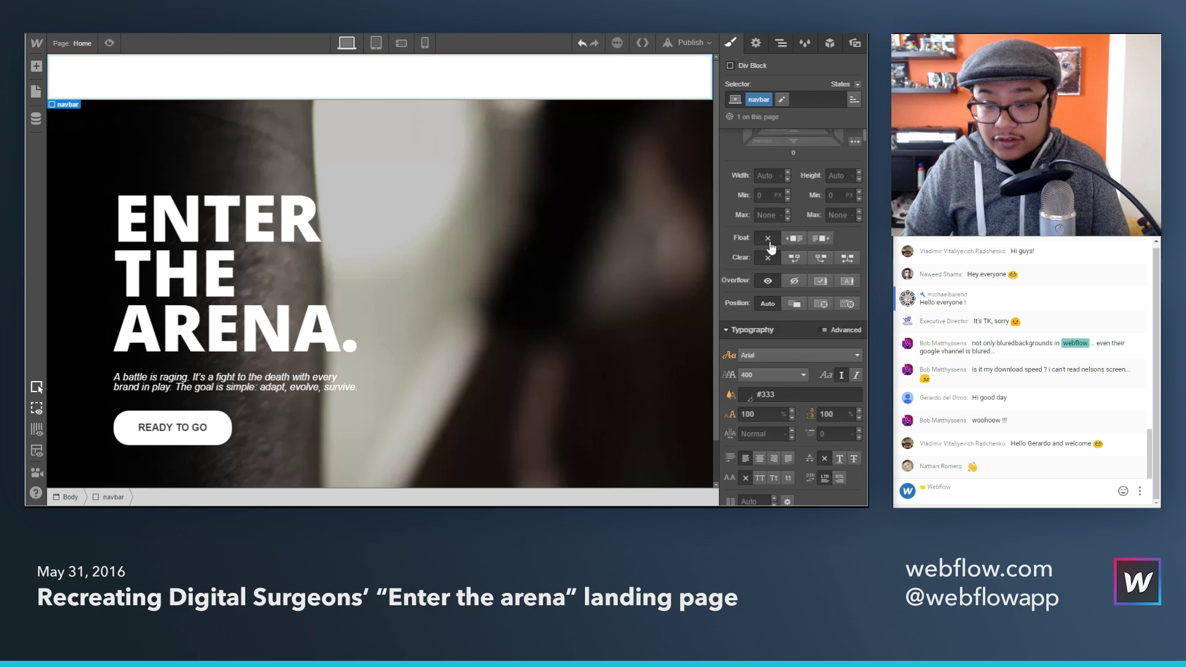
pyautogui.click(847, 304)
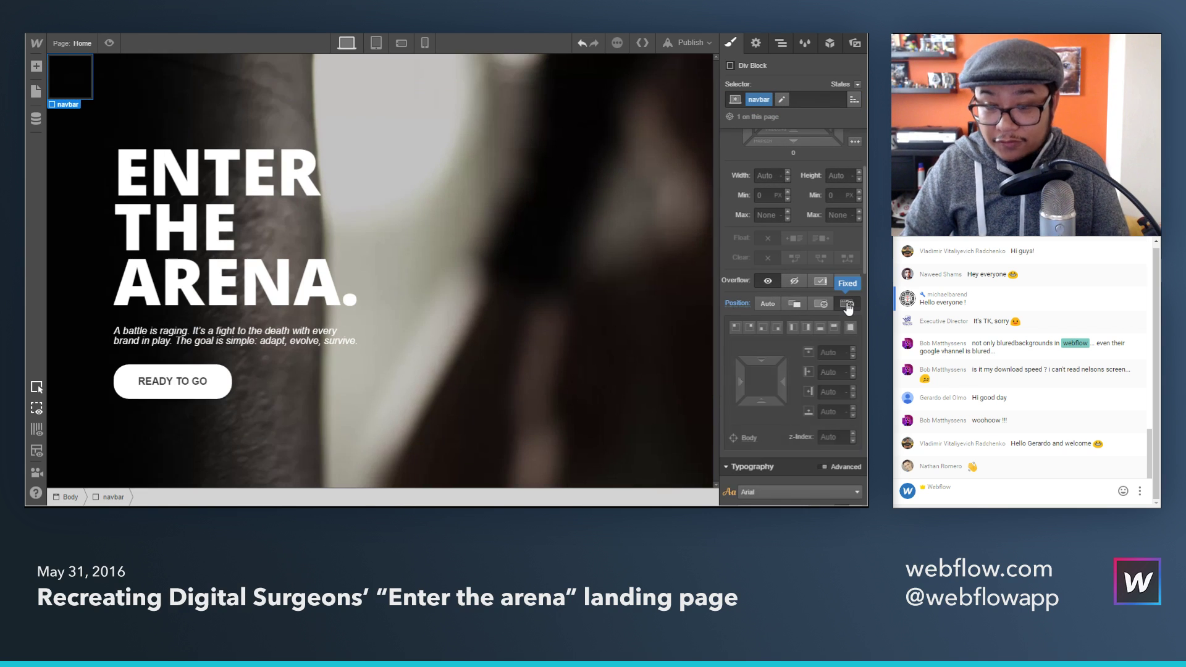
pyautogui.click(808, 328)
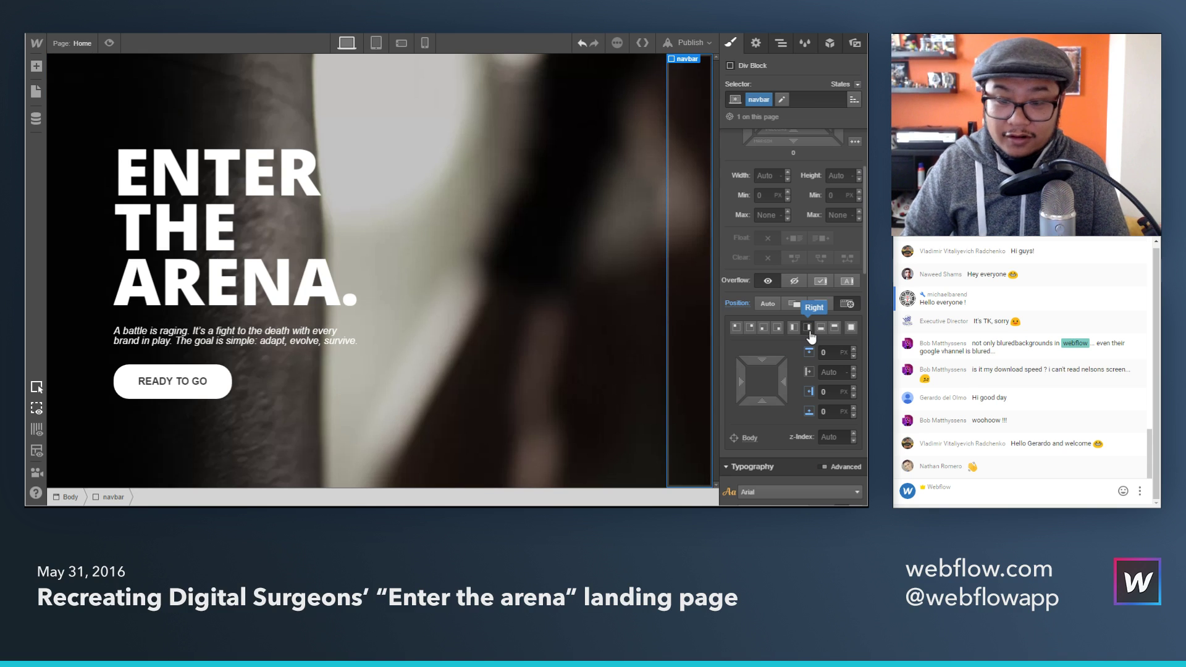
# Step: Give the navbar a black background at 40% opacity, rgba(0, 0, 0, 0.4)
pyautogui.scroll(-7, 803, 358)
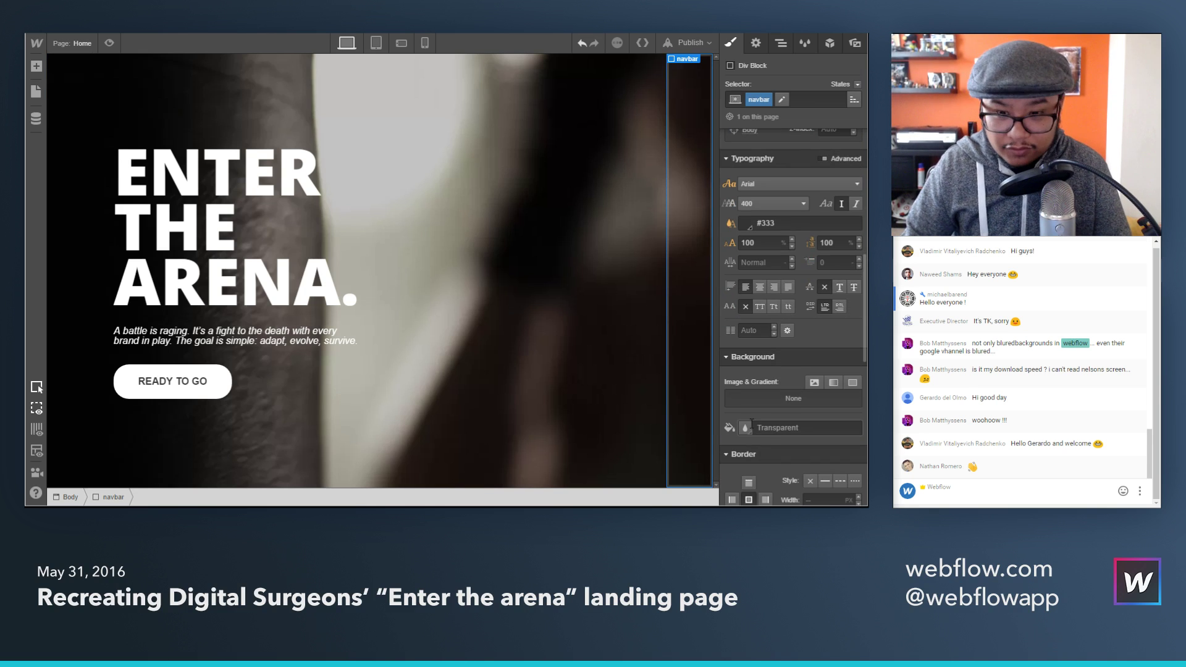
pyautogui.click(746, 428)
pyautogui.moveTo(767, 328); pyautogui.dragTo(712, 376)
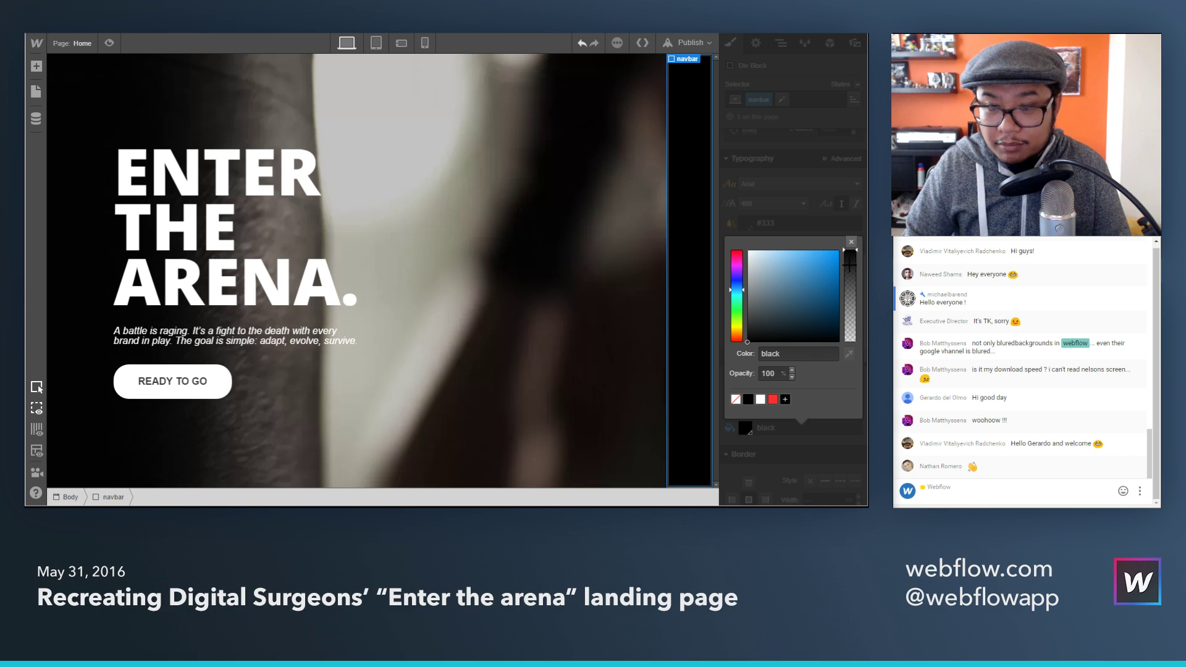
pyautogui.moveTo(850, 275); pyautogui.dragTo(845, 305)
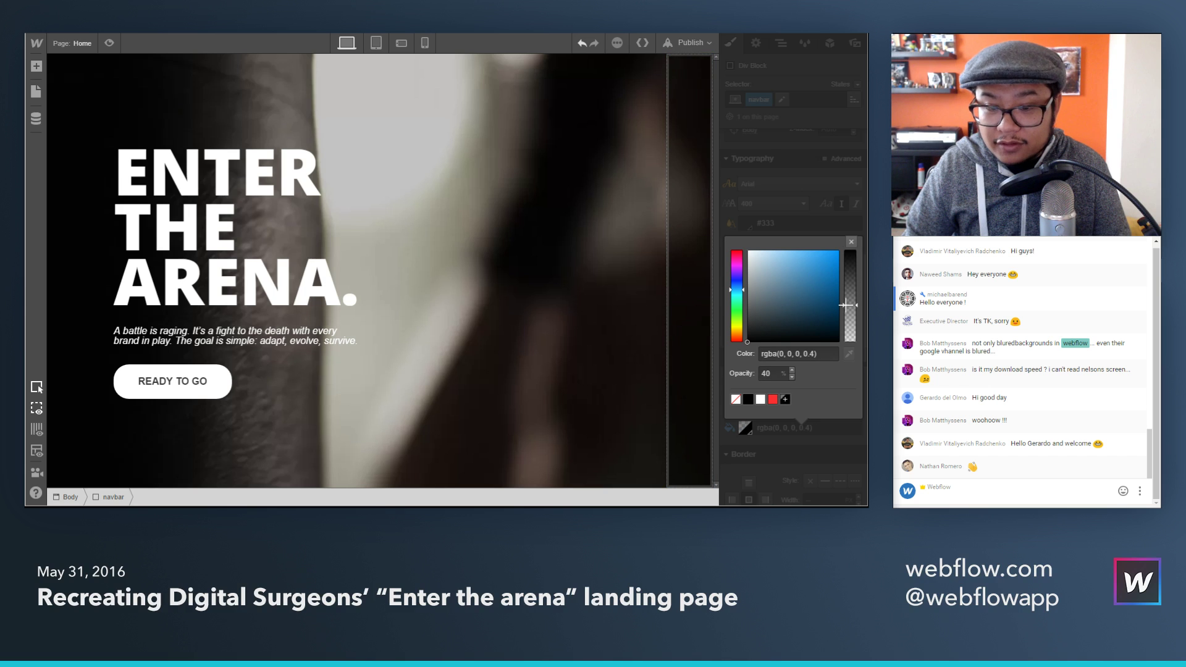
pyautogui.click(851, 243)
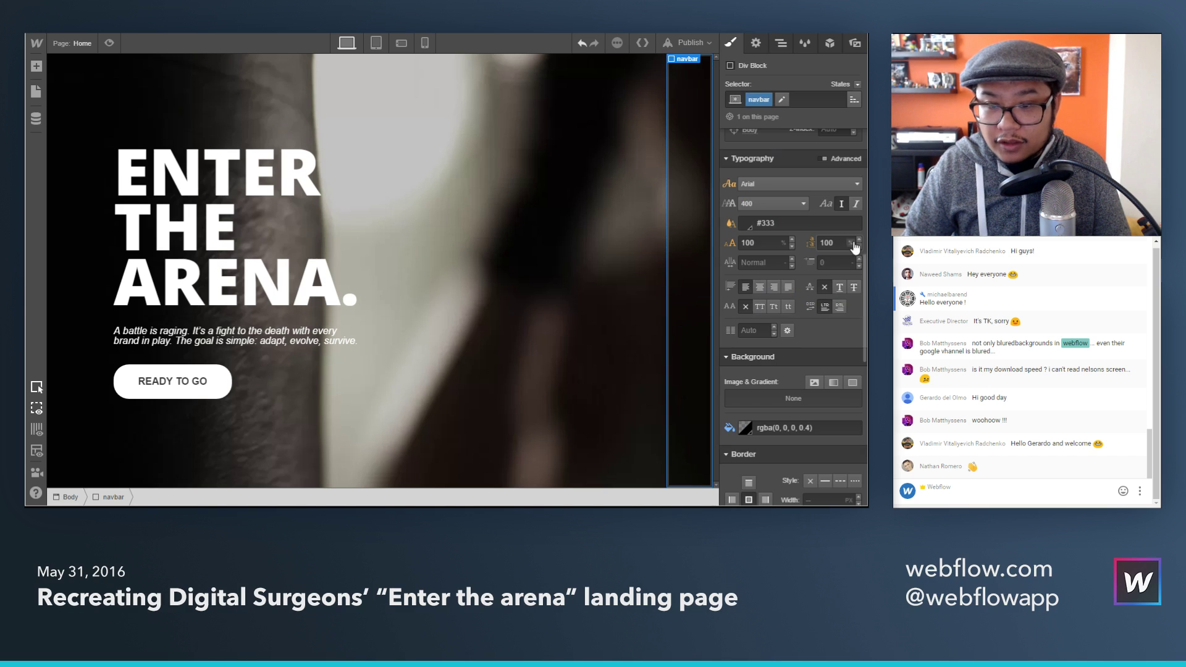
# Step: Select the navbar again and set its padding to 25 px on all four sides
pyautogui.click(693, 161)
pyautogui.scroll(5, 772, 238)
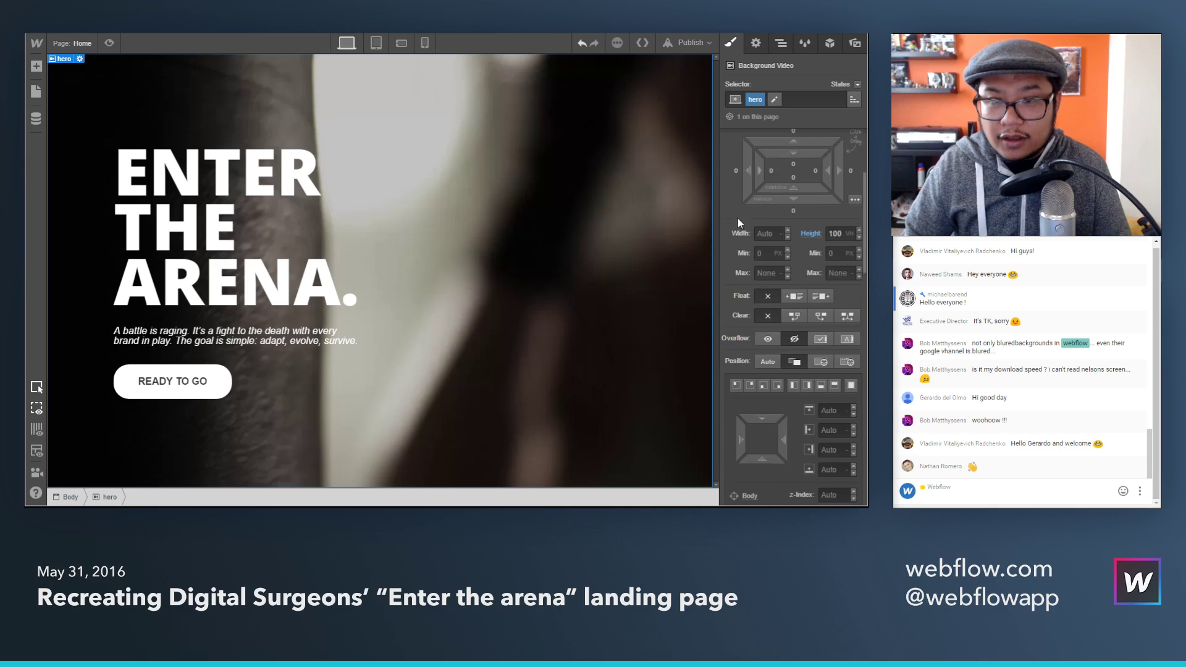
pyautogui.click(782, 43)
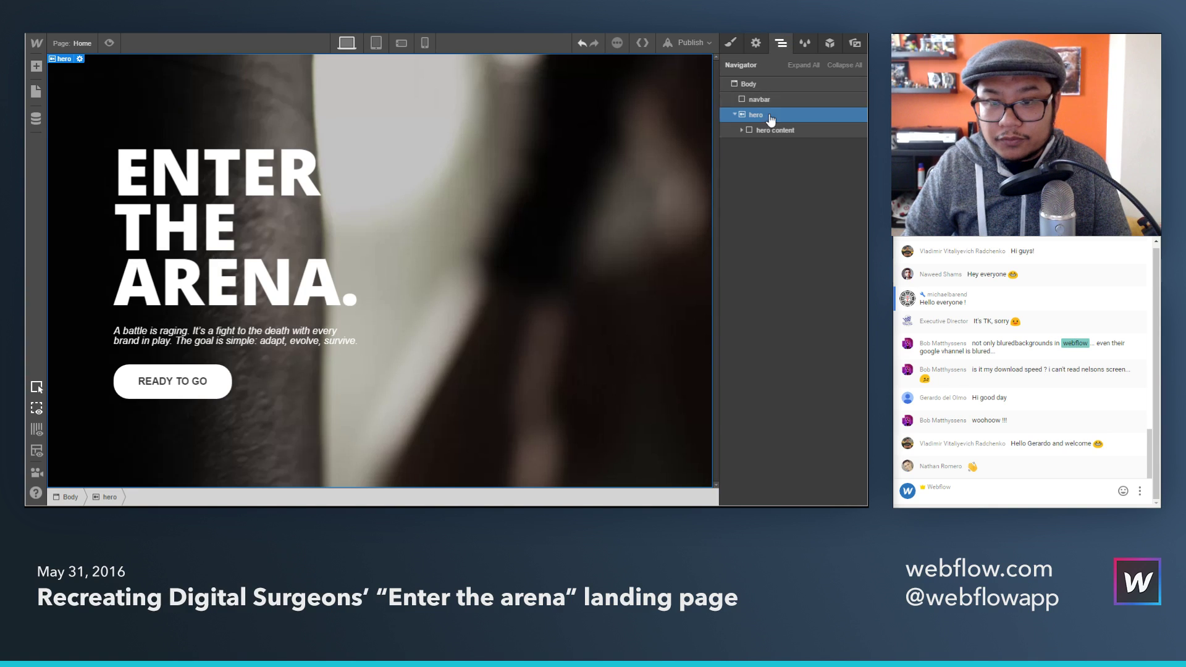
pyautogui.click(759, 99)
pyautogui.click(741, 44)
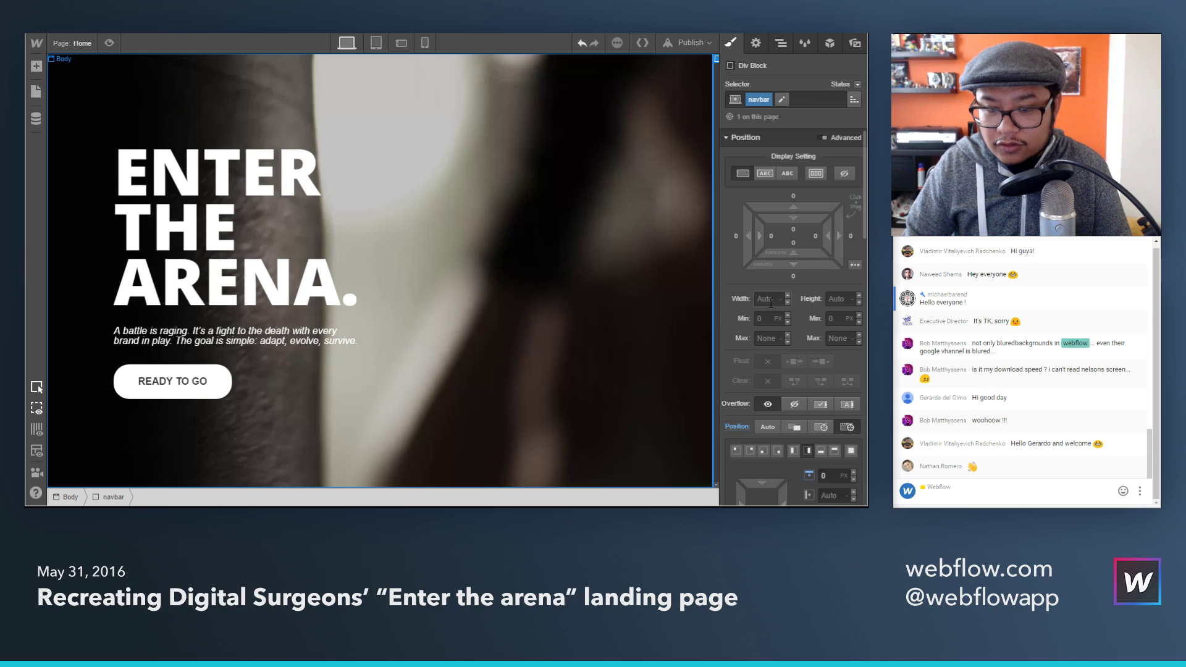
pyautogui.scroll(-1, 770, 301)
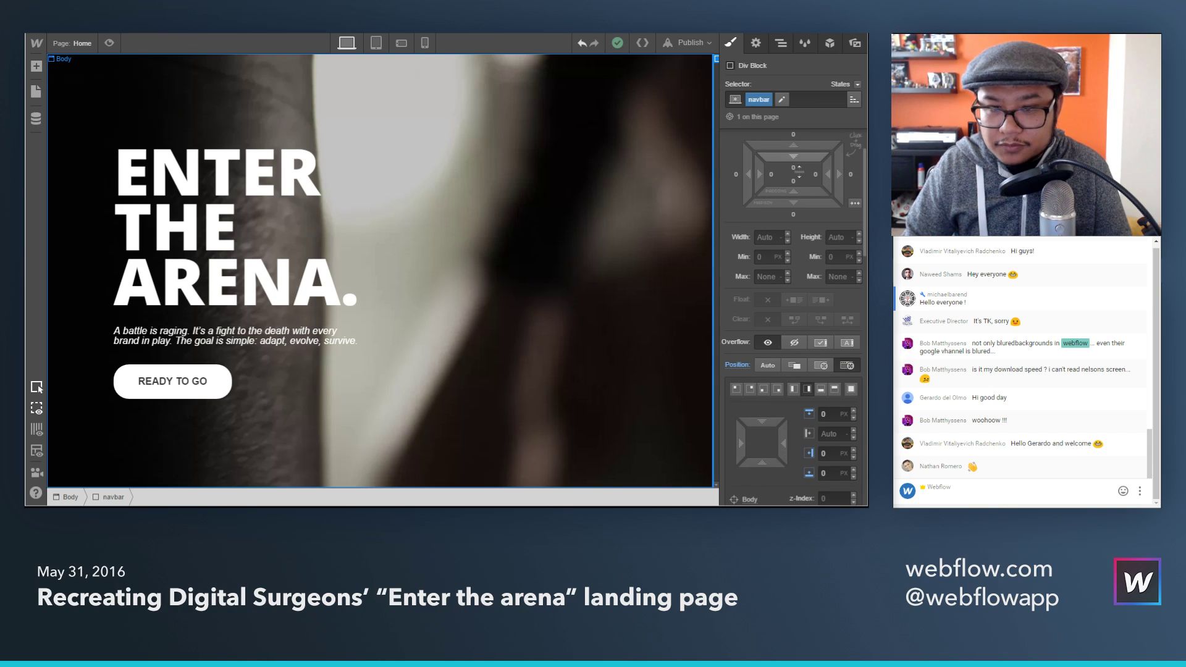
pyautogui.moveTo(794, 183); pyautogui.dragTo(794, 200)
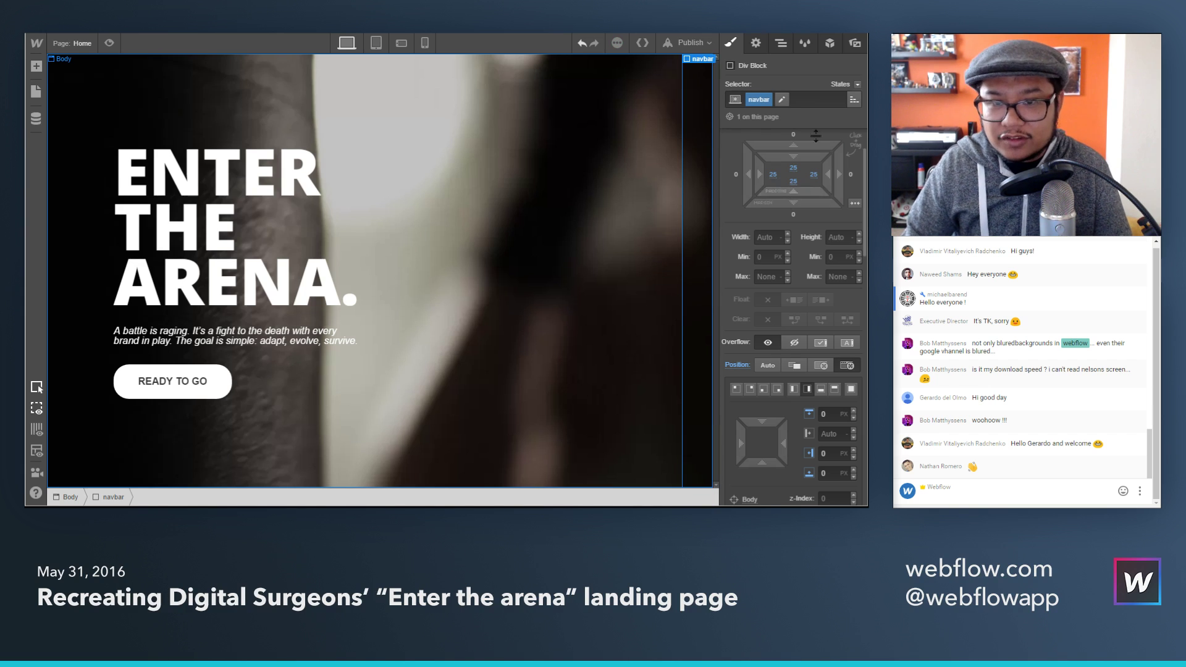
# Step: Insert a Link Block into the navbar and place the white three-line menu icon image from the assets inside it
pyautogui.press('a')
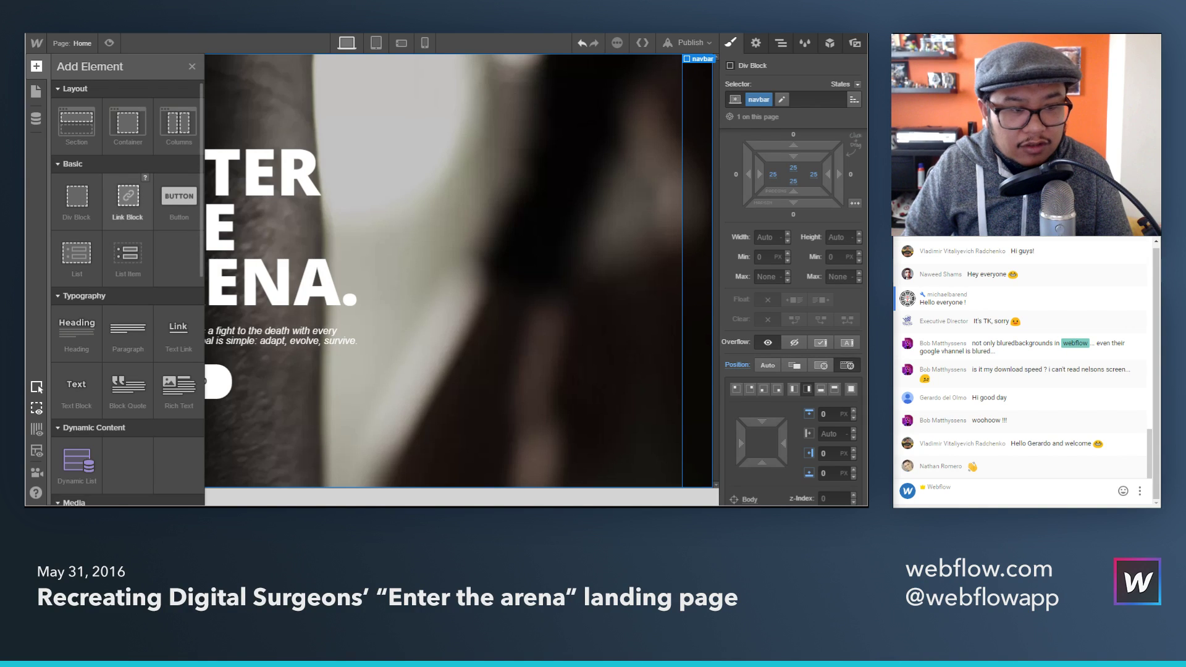
pyautogui.click(128, 203)
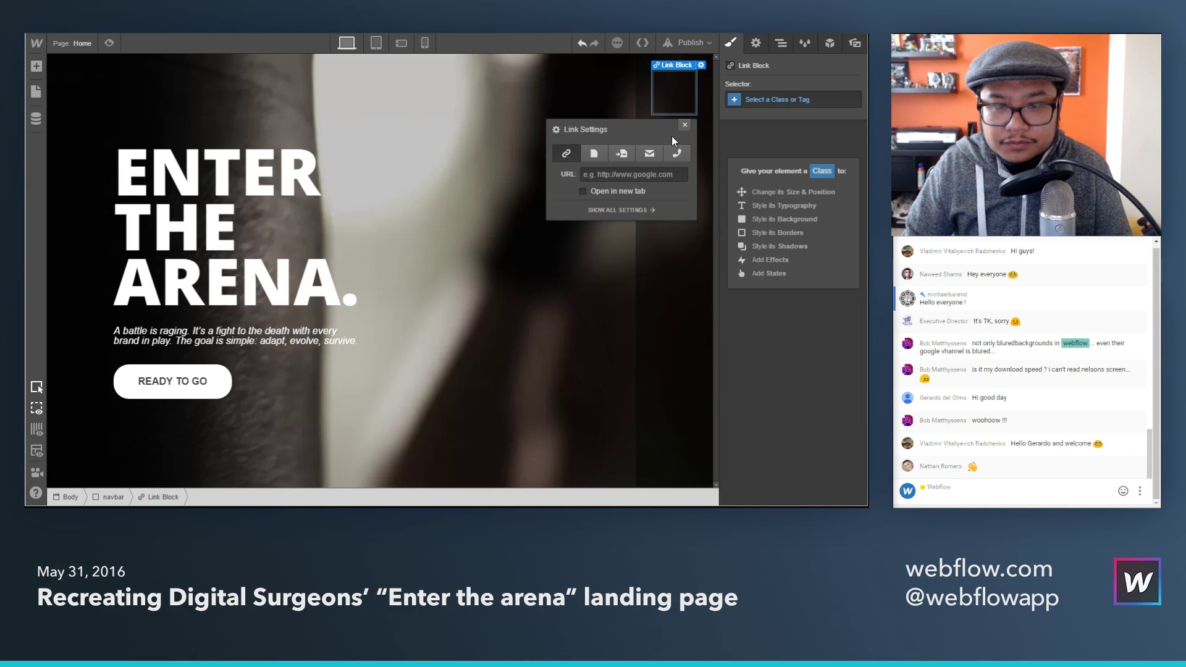
pyautogui.click(685, 126)
pyautogui.click(855, 44)
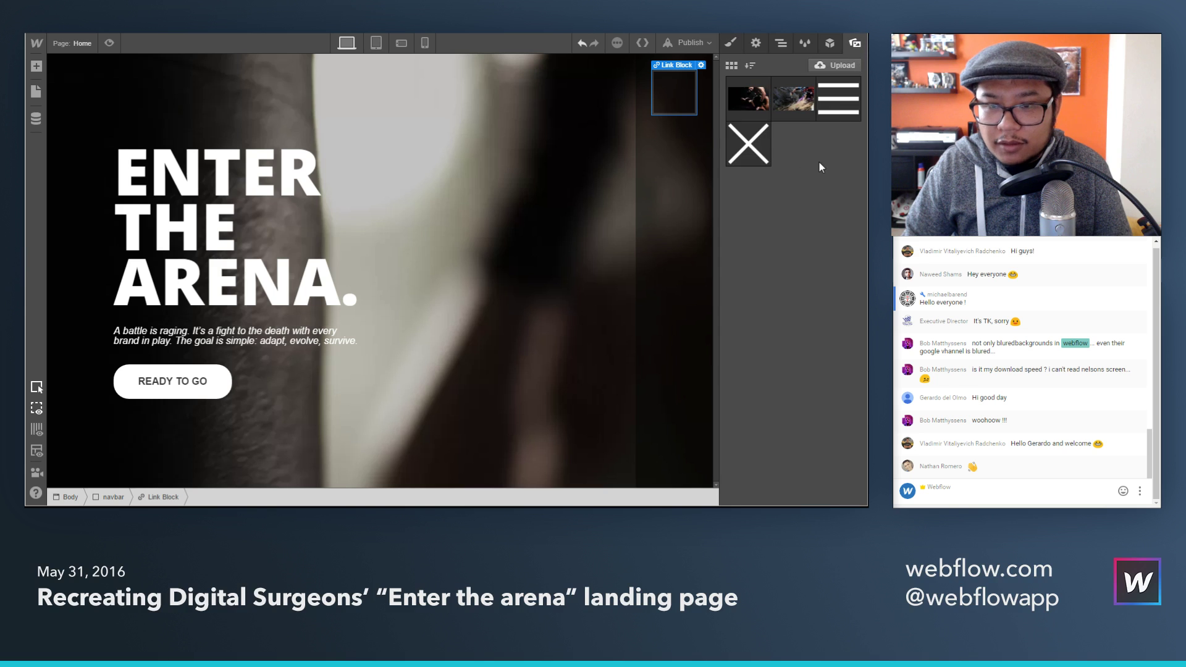
pyautogui.moveTo(820, 114); pyautogui.dragTo(766, 114)
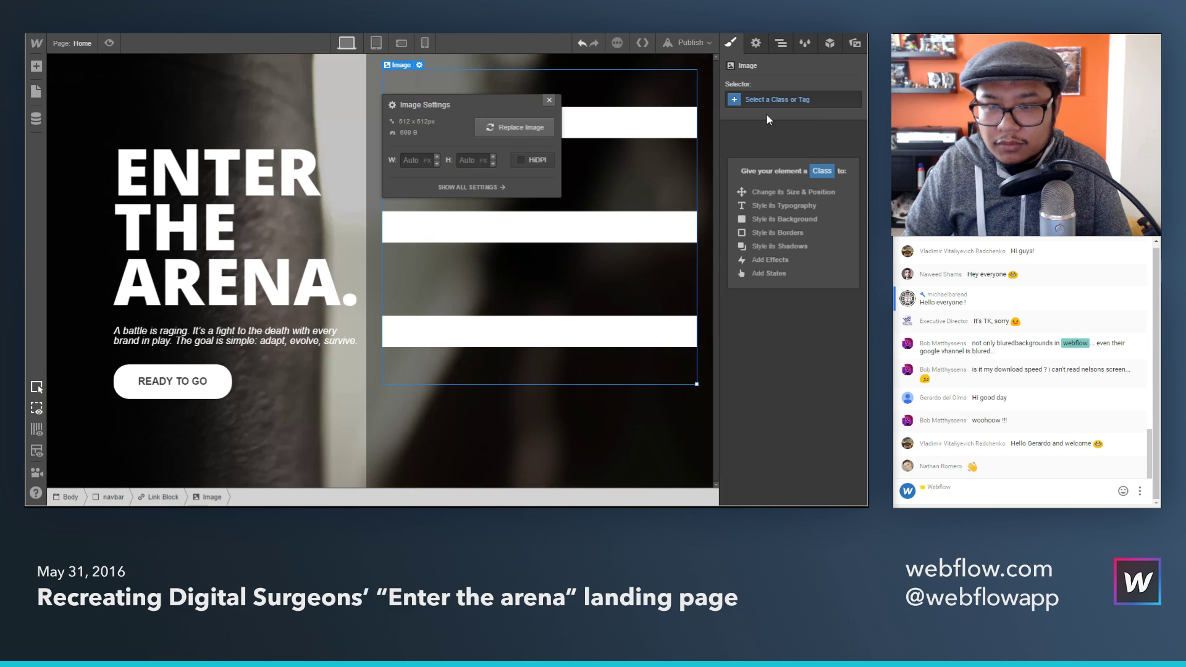
pyautogui.click(555, 105)
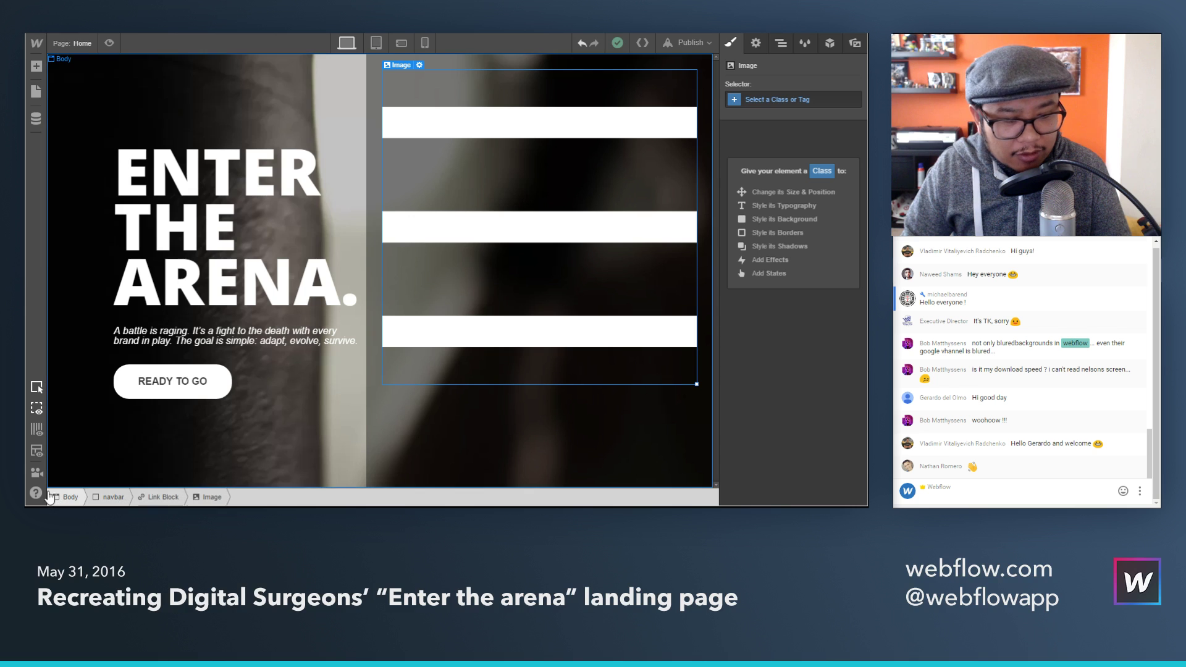
# Step: Give the Link Block around the menu icon the class "hamburger" and set its width to 25 px
pyautogui.click(158, 497)
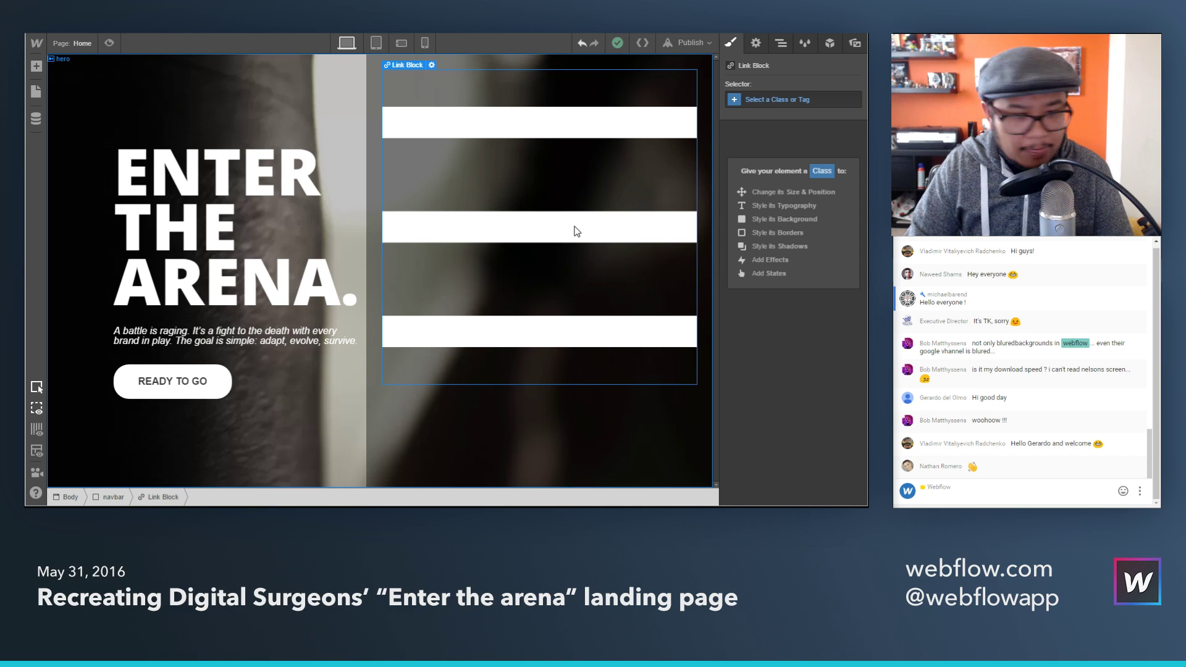
pyautogui.click(805, 99)
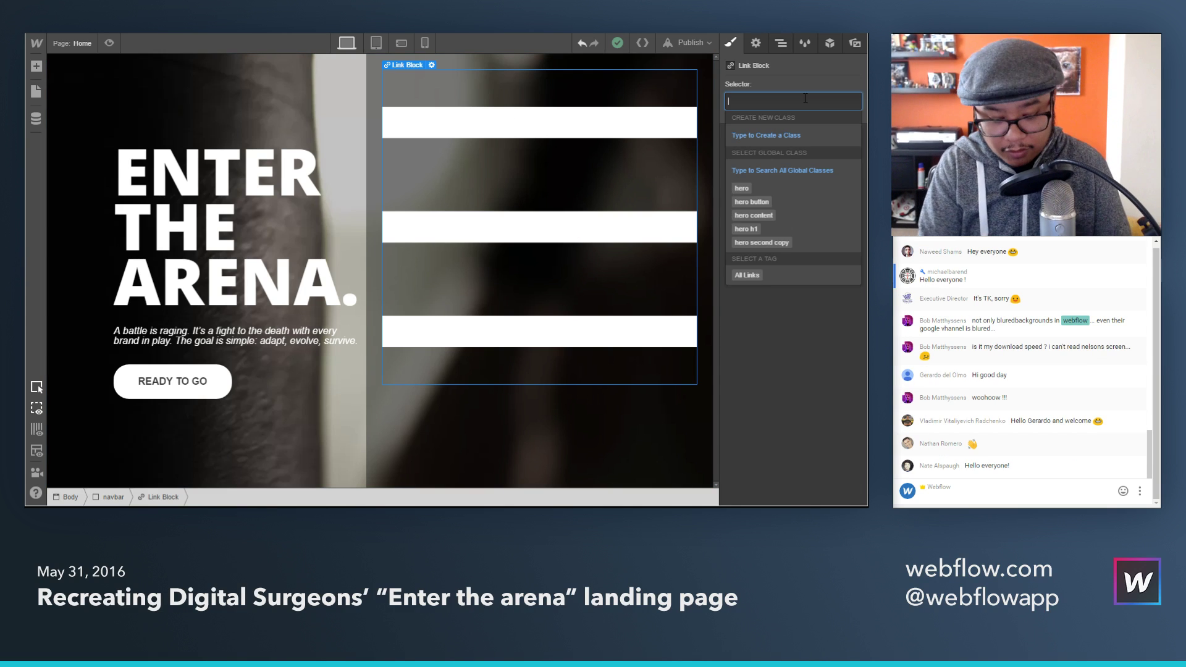
pyautogui.write('hamburger')
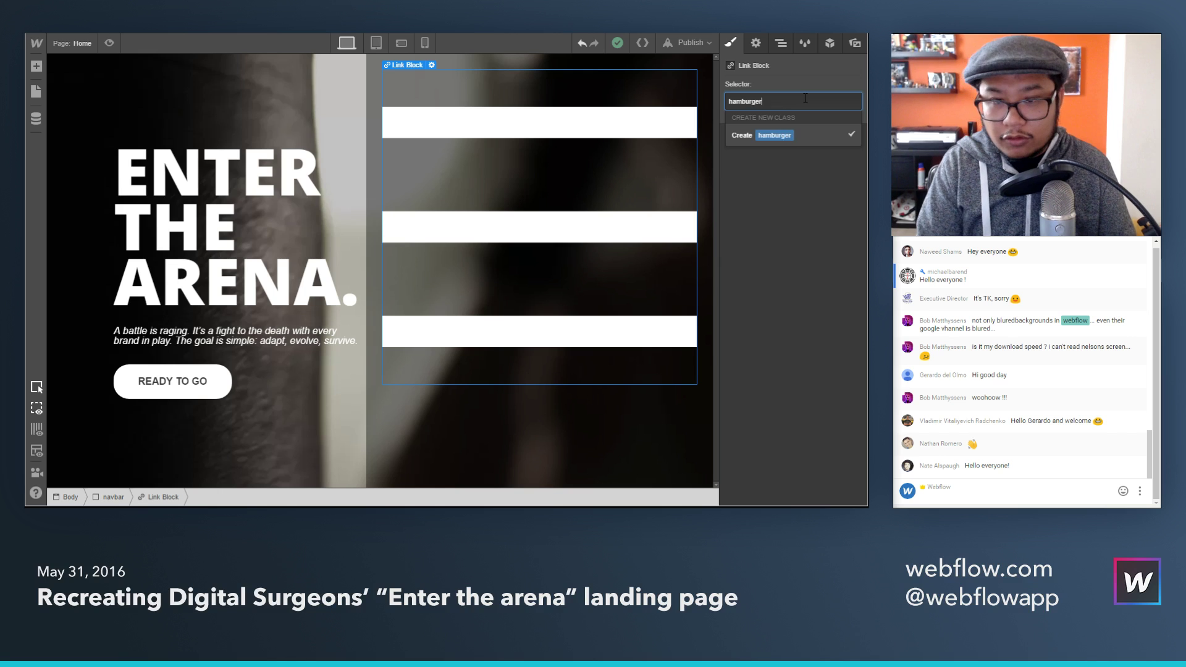
pyautogui.press('Return')
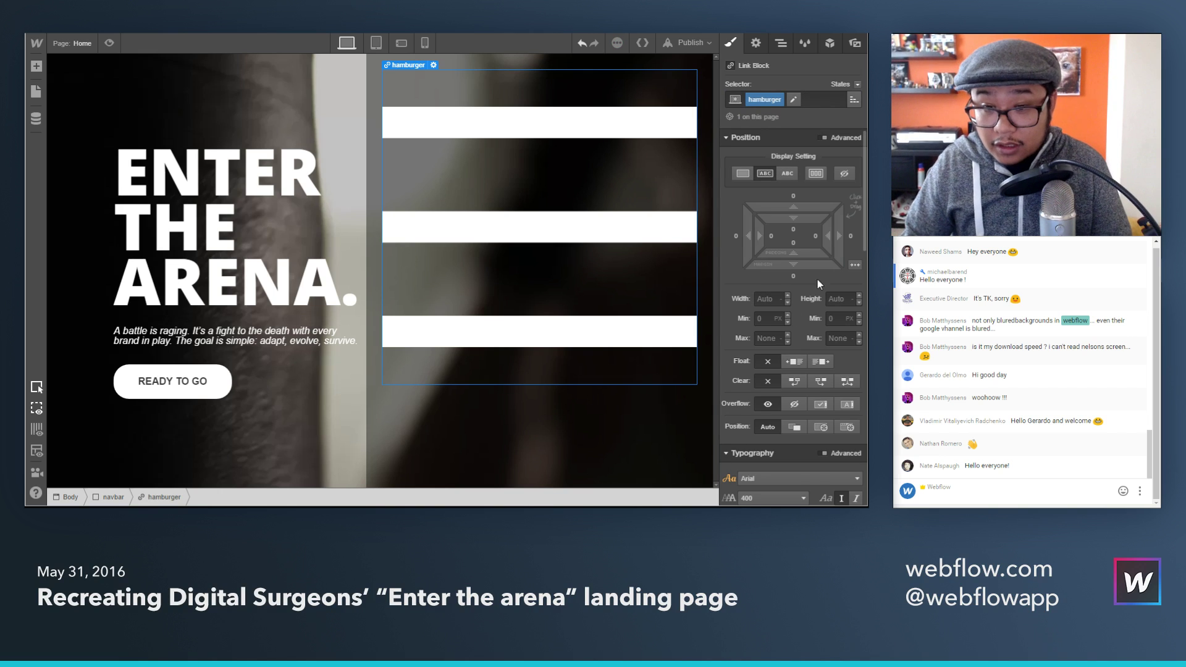
pyautogui.click(766, 299)
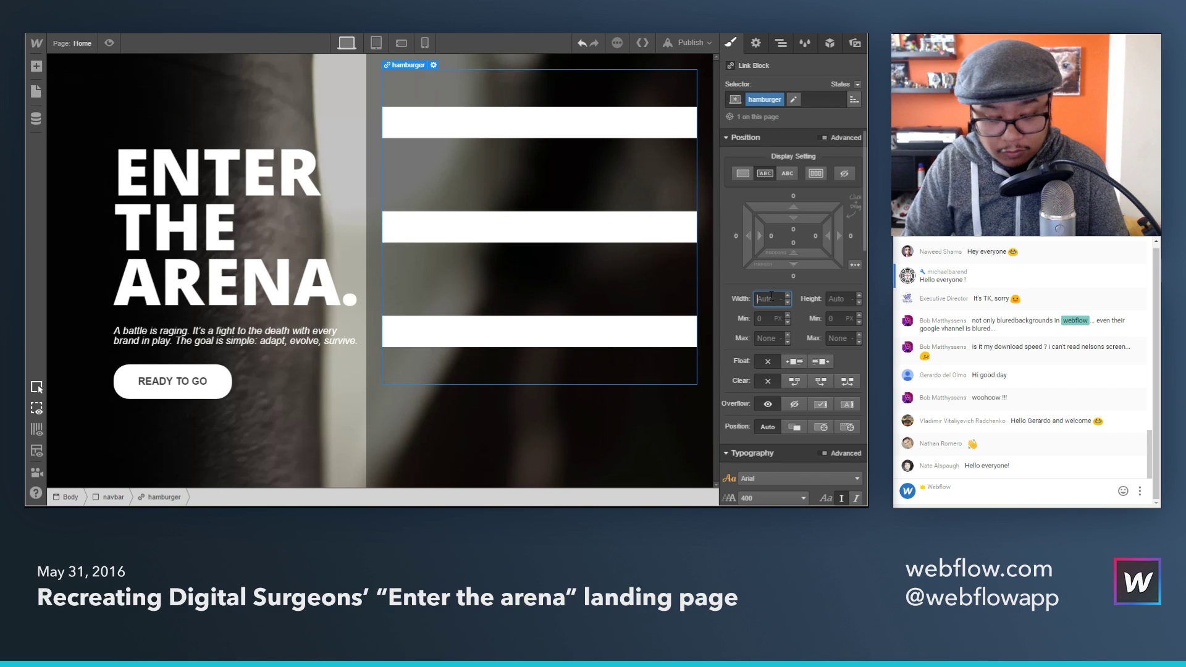
pyautogui.write('25px')
pyautogui.press('Return')
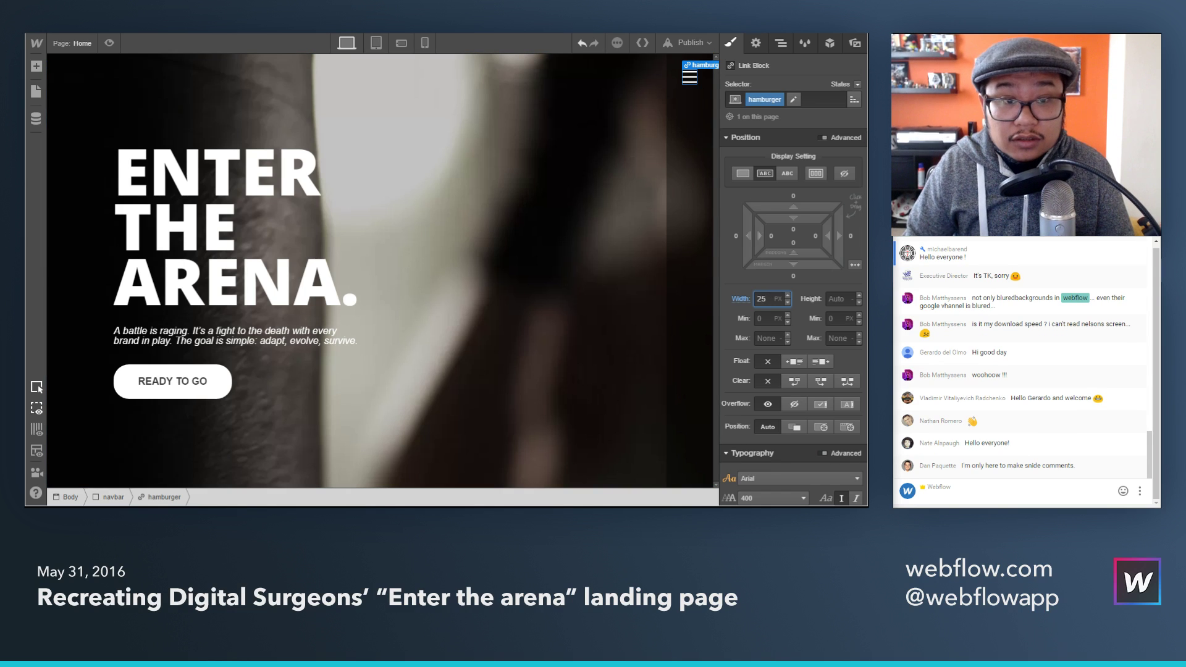
pyautogui.hotkey('alt', 'Tab')
pyautogui.hotkey('alt', 'Tab')
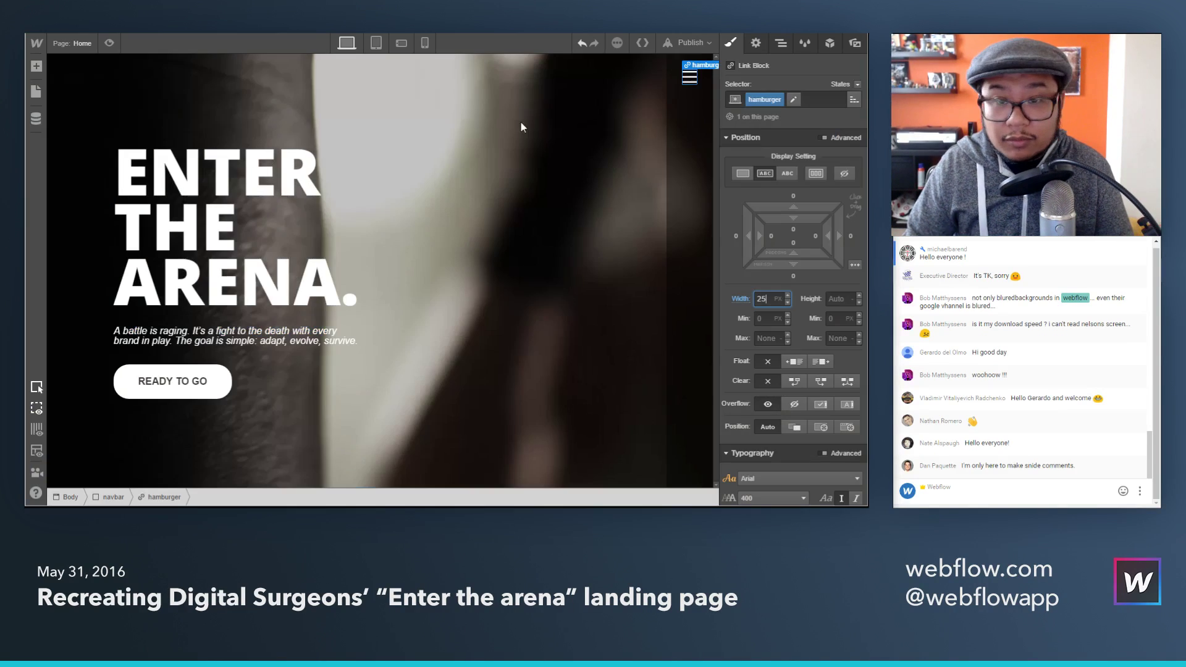
pyautogui.click(794, 278)
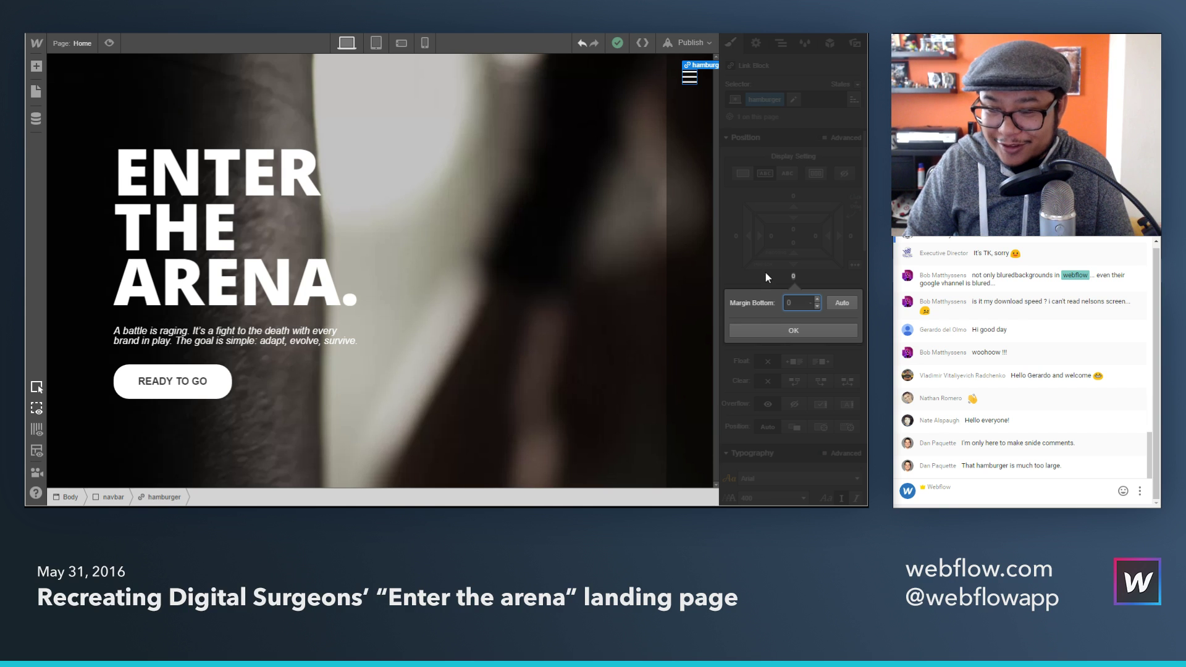
pyautogui.click(765, 272)
pyautogui.click(794, 276)
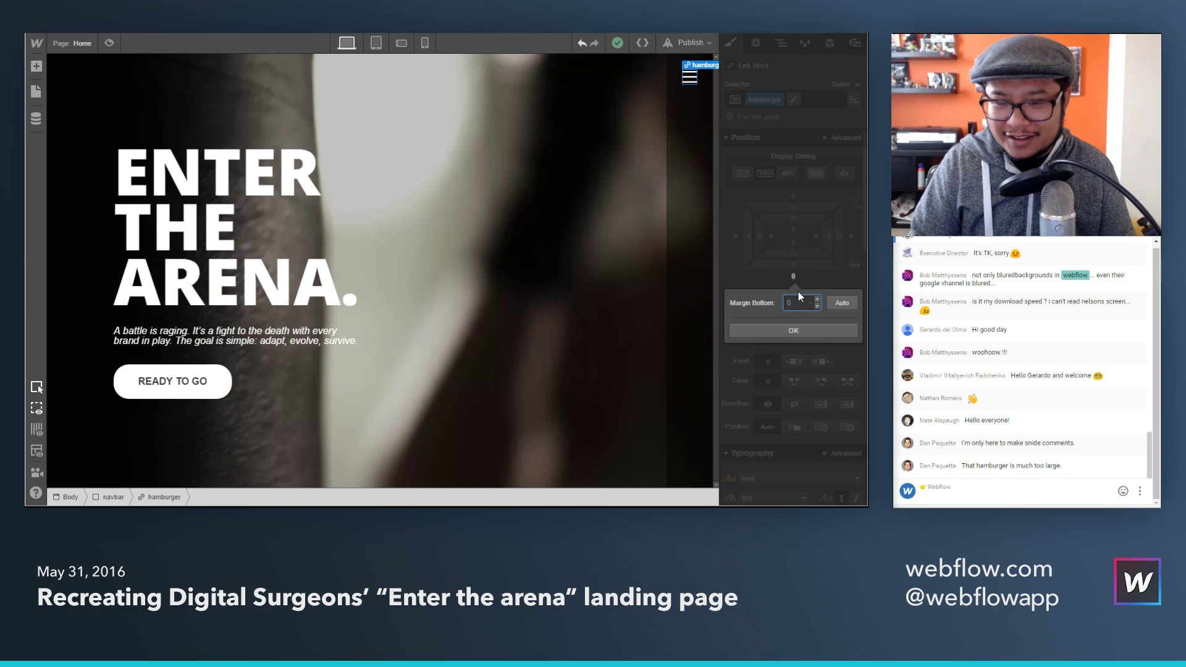
pyautogui.write('25')
pyautogui.press('Return')
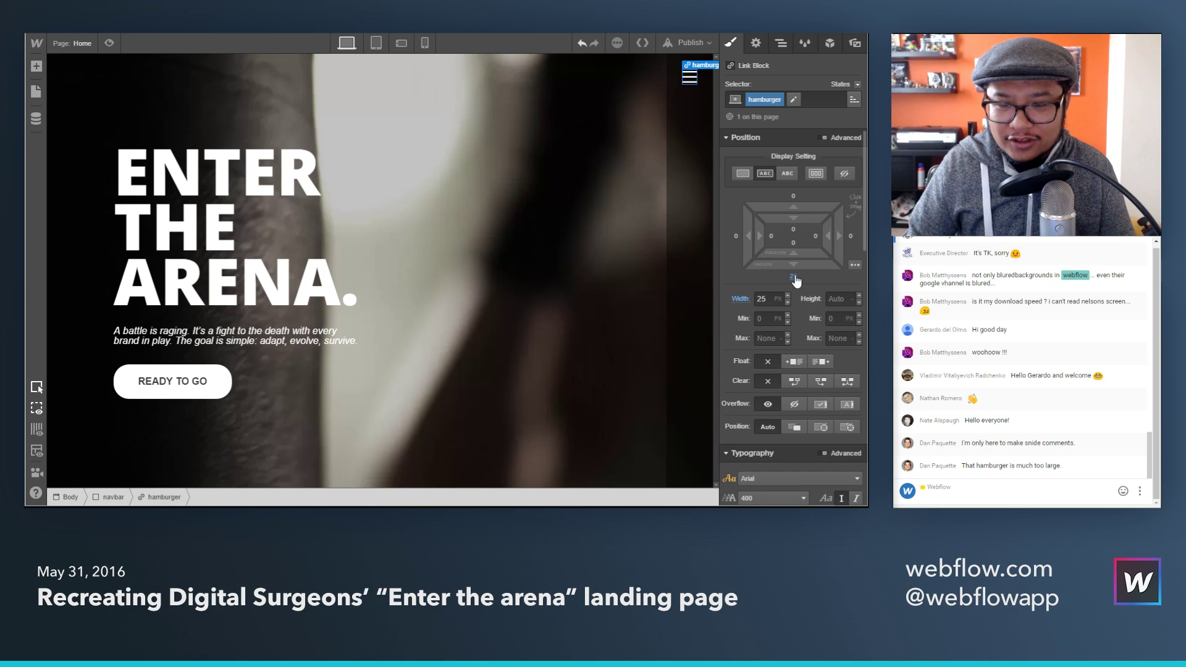
pyautogui.click(794, 276)
pyautogui.write('0')
pyautogui.press('Return')
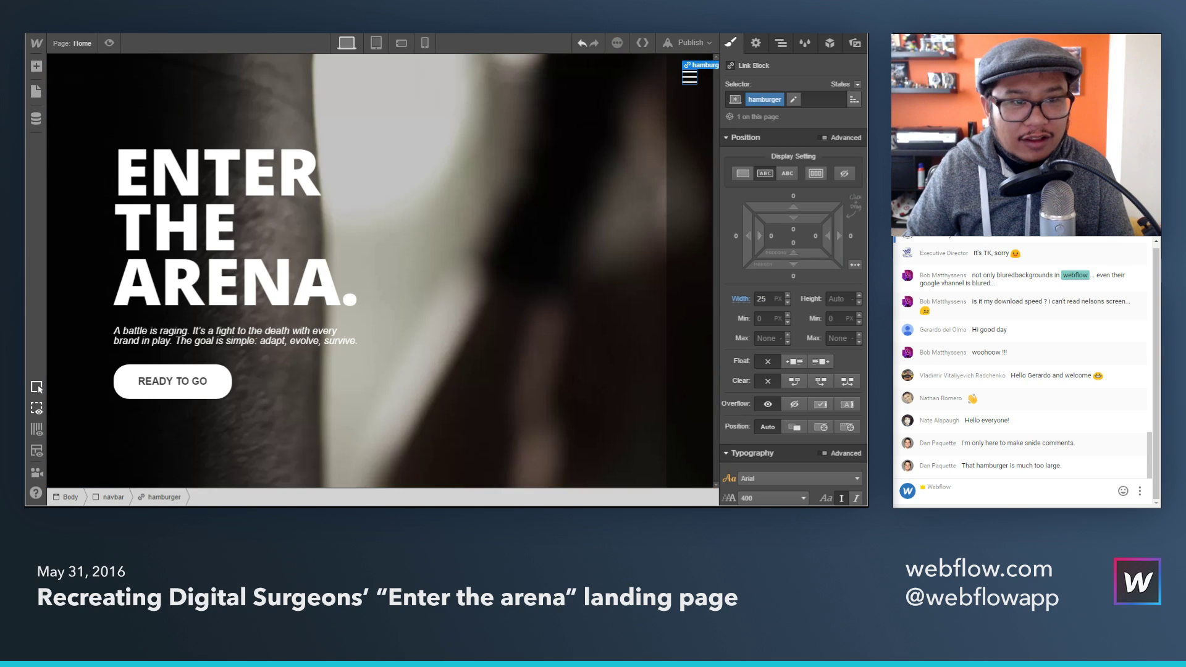
# Step: Check the menu strip on the reference site, and set the navbar's padding to 15 px on all four sides
pyautogui.hotkey('alt', 'Tab')
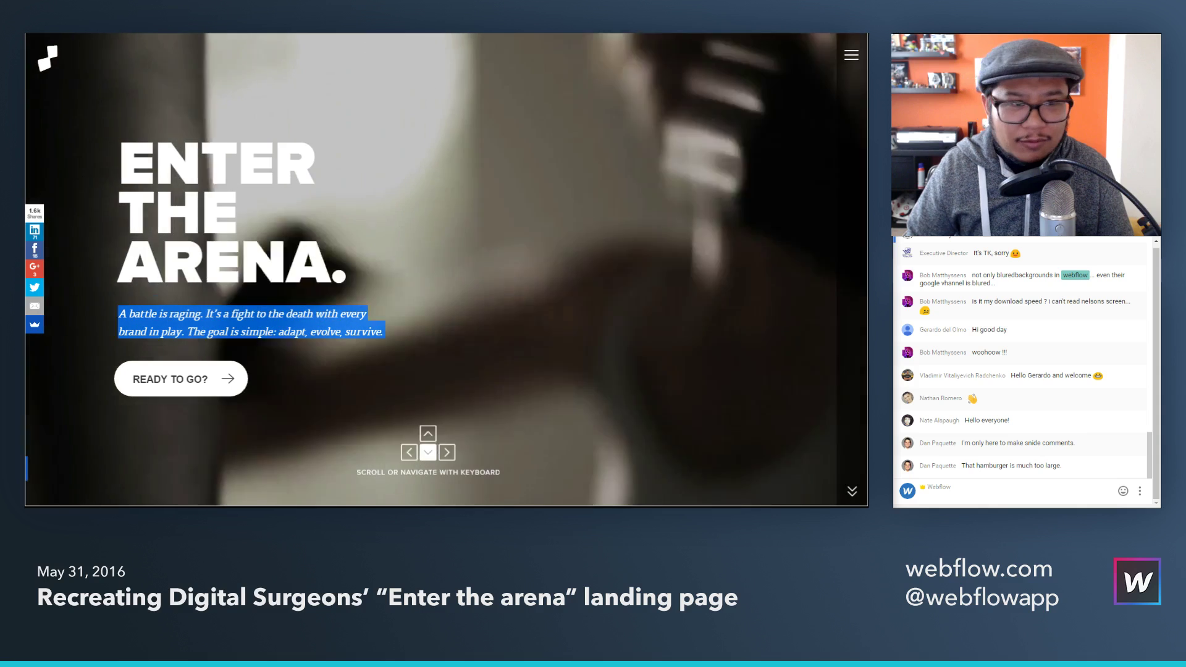
pyautogui.hotkey('ctrl', 'Tab')
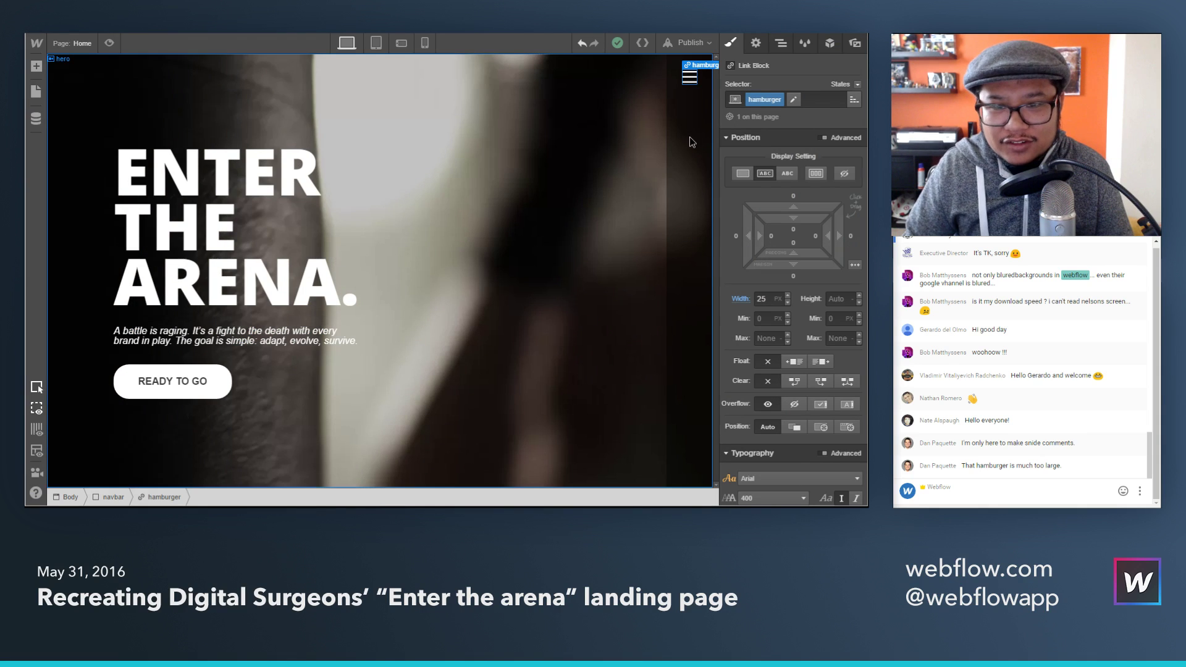
pyautogui.click(690, 153)
pyautogui.click(781, 43)
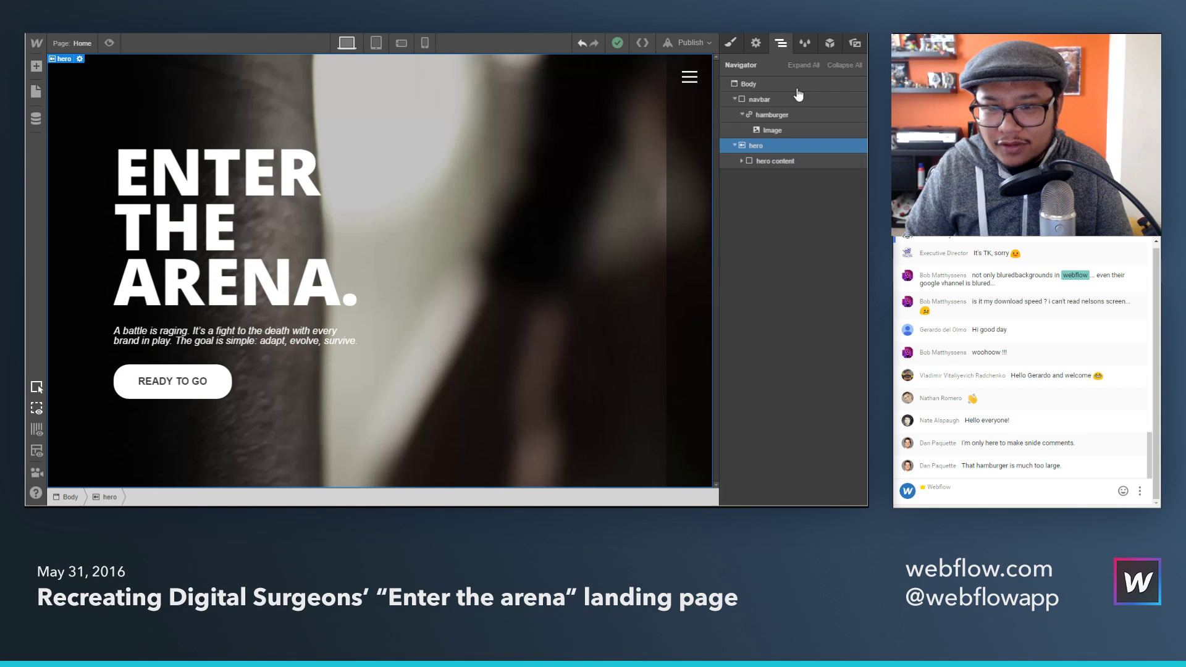
pyautogui.click(761, 99)
pyautogui.click(730, 43)
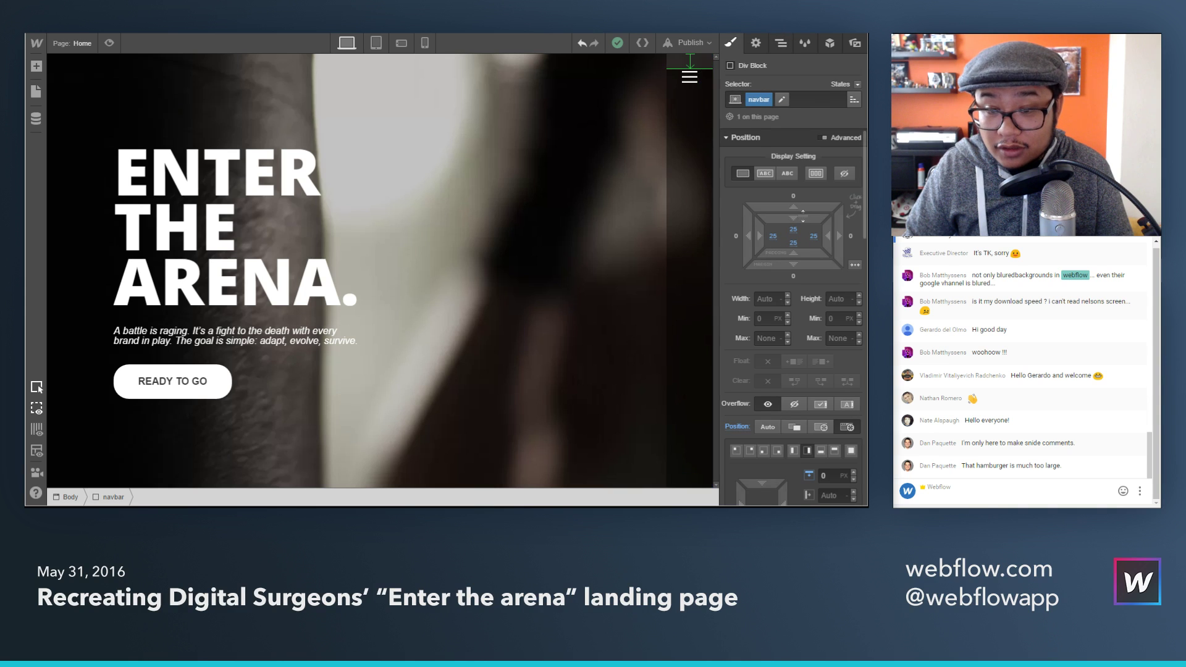
pyautogui.moveTo(803, 204); pyautogui.dragTo(804, 201)
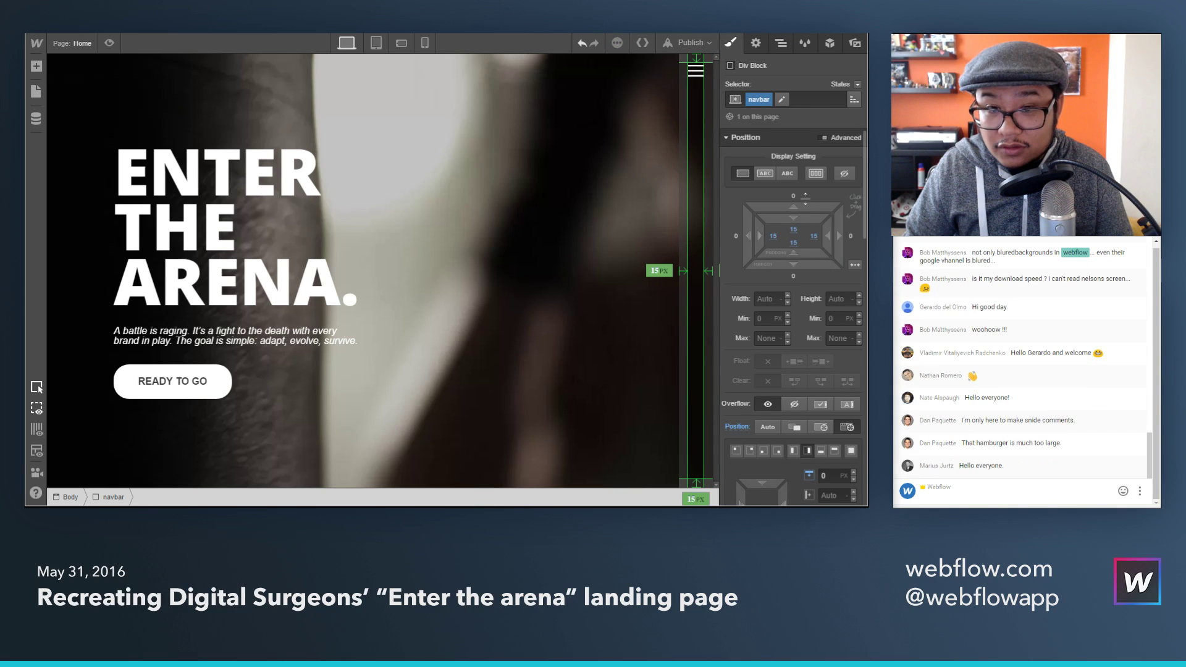
pyautogui.moveTo(804, 207); pyautogui.dragTo(804, 201)
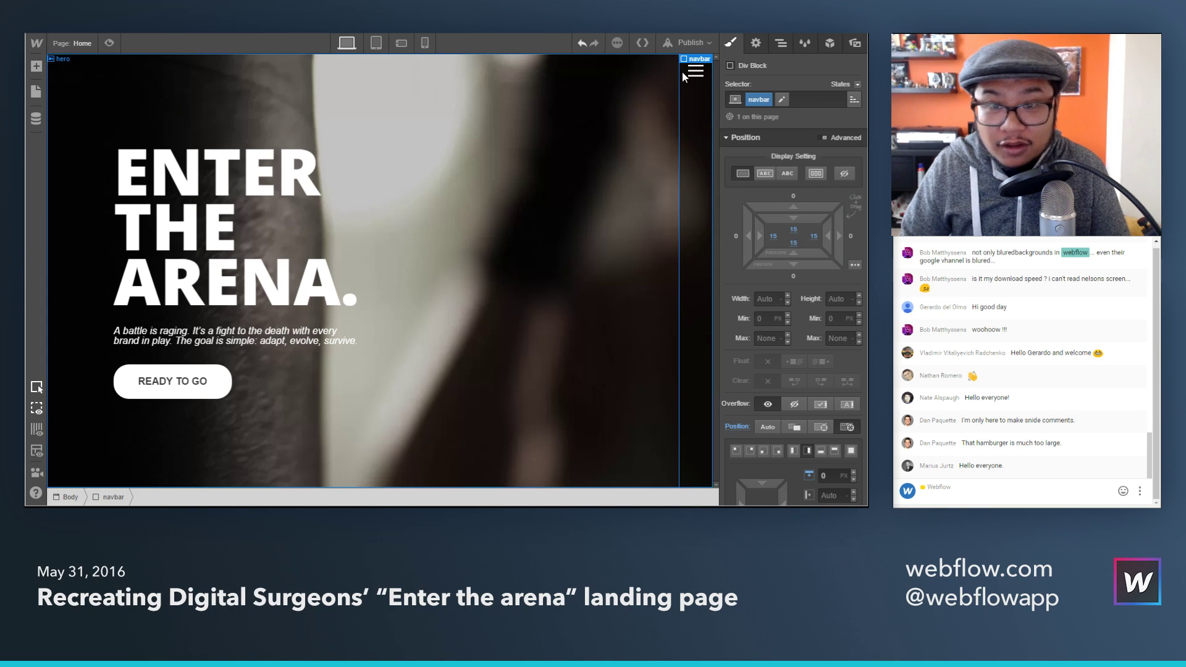
# Step: Select the navbar in the page structure and set its z-index to 100
pyautogui.click(694, 105)
pyautogui.click(781, 43)
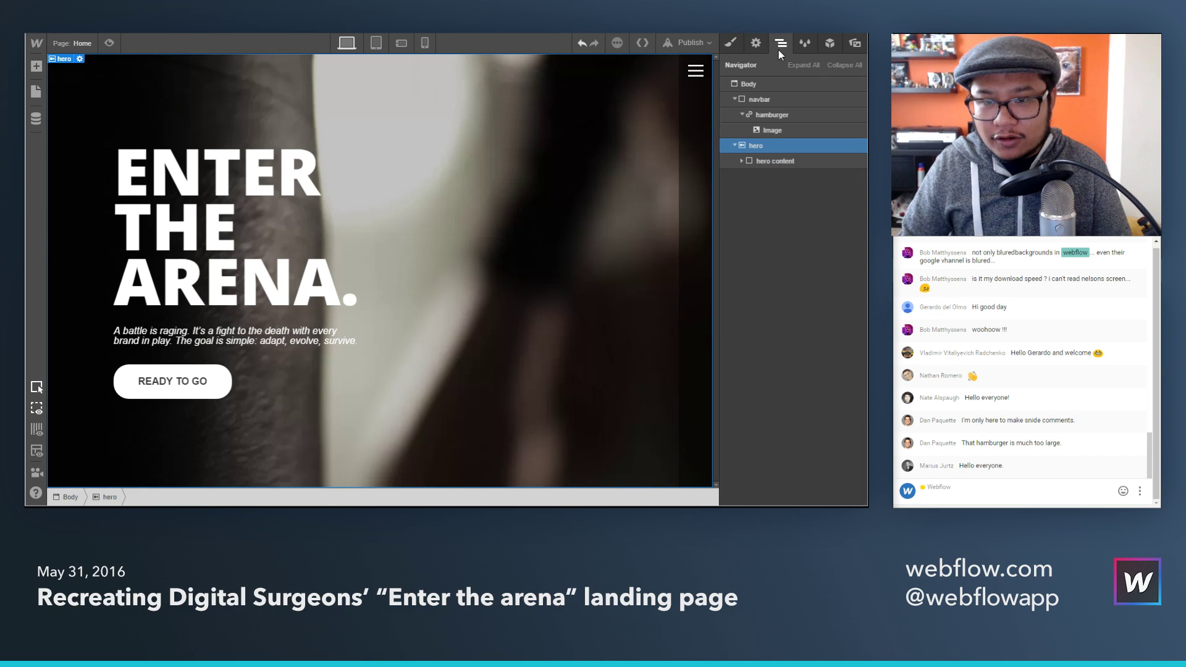
pyautogui.click(760, 99)
pyautogui.press('s')
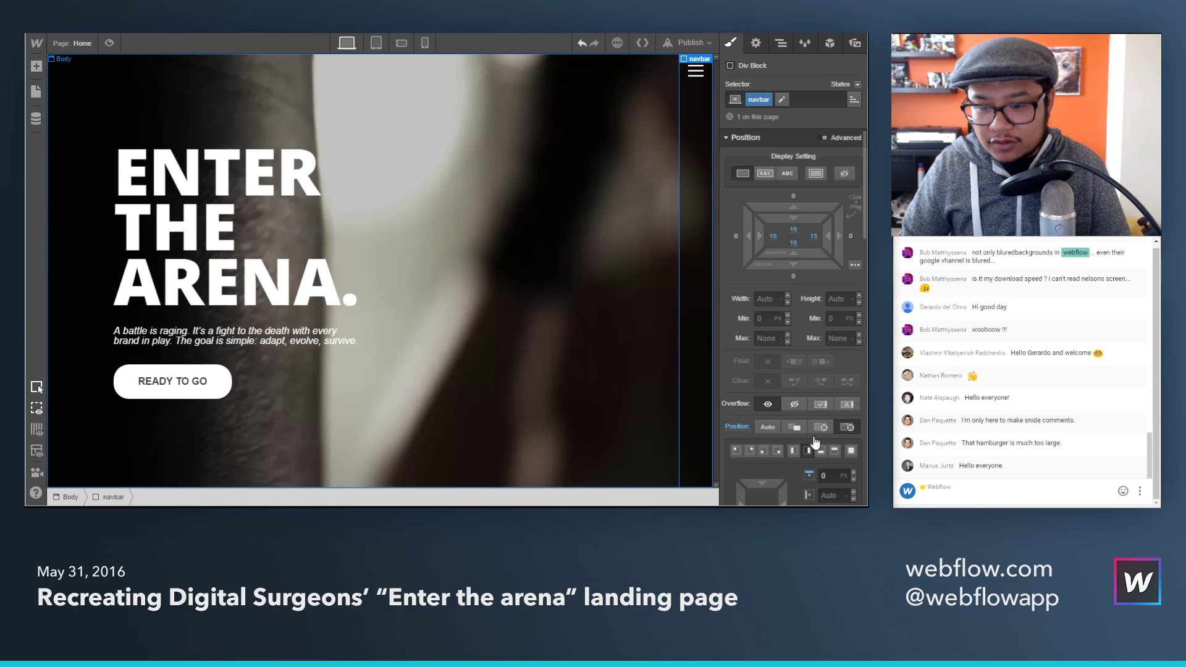
pyautogui.scroll(-3, 795, 402)
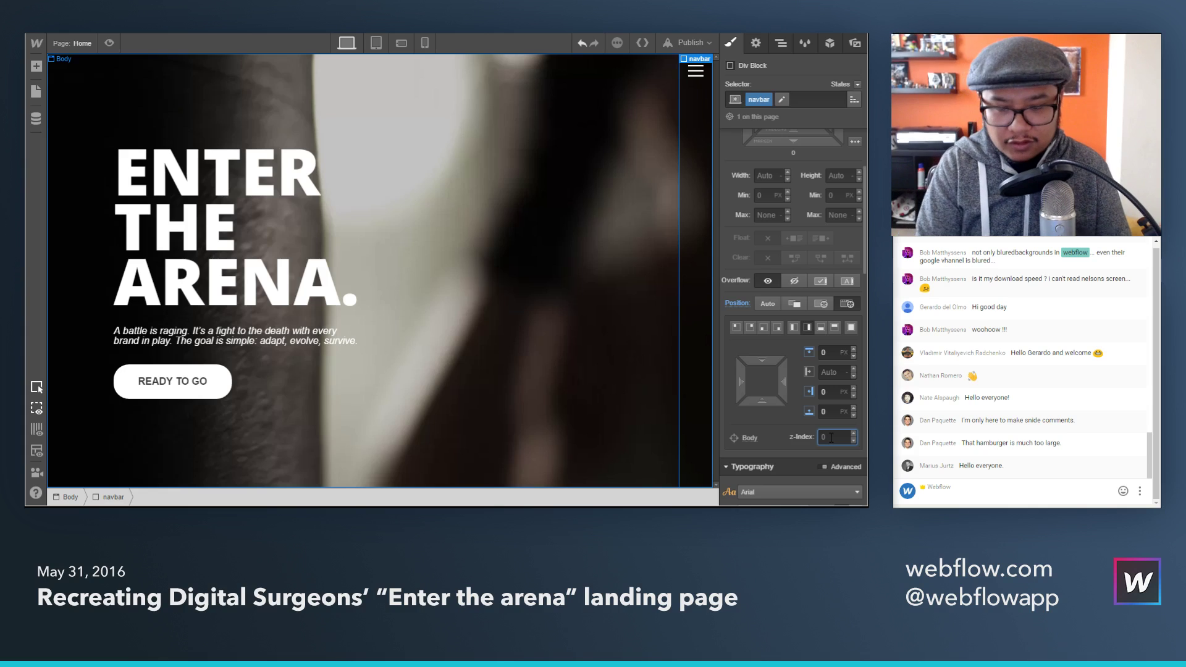
pyautogui.click(639, 187)
pyautogui.click(698, 154)
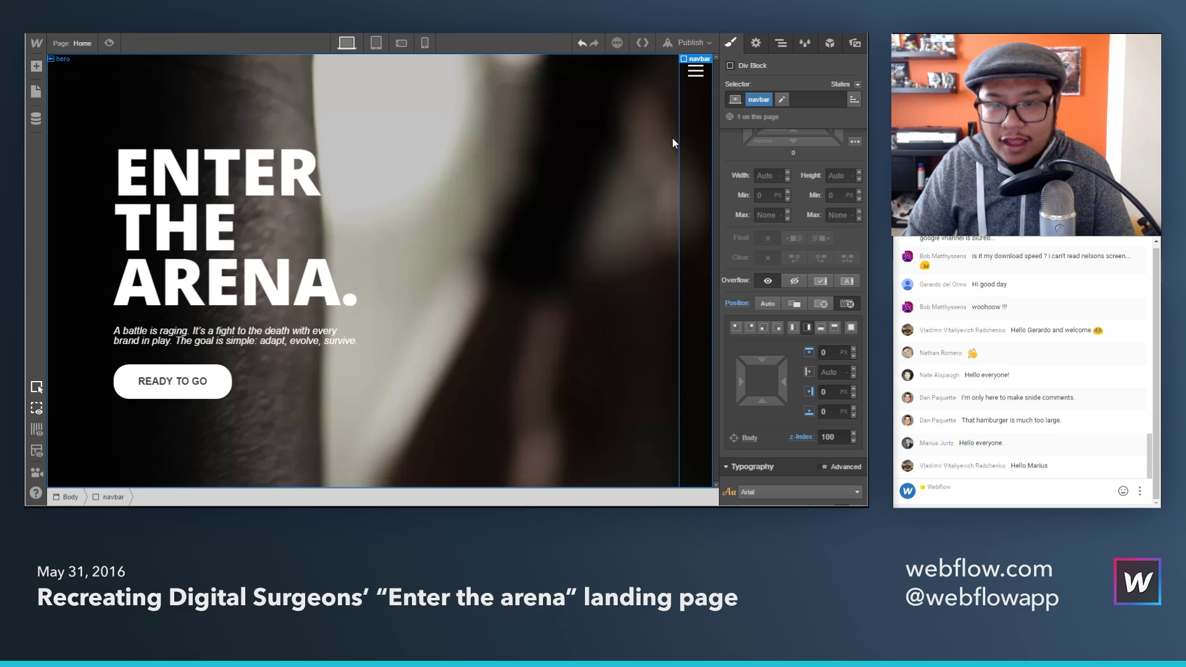
# Step: Select the navbar instead of the icon image and set its cursor style to pointer
pyautogui.click(695, 73)
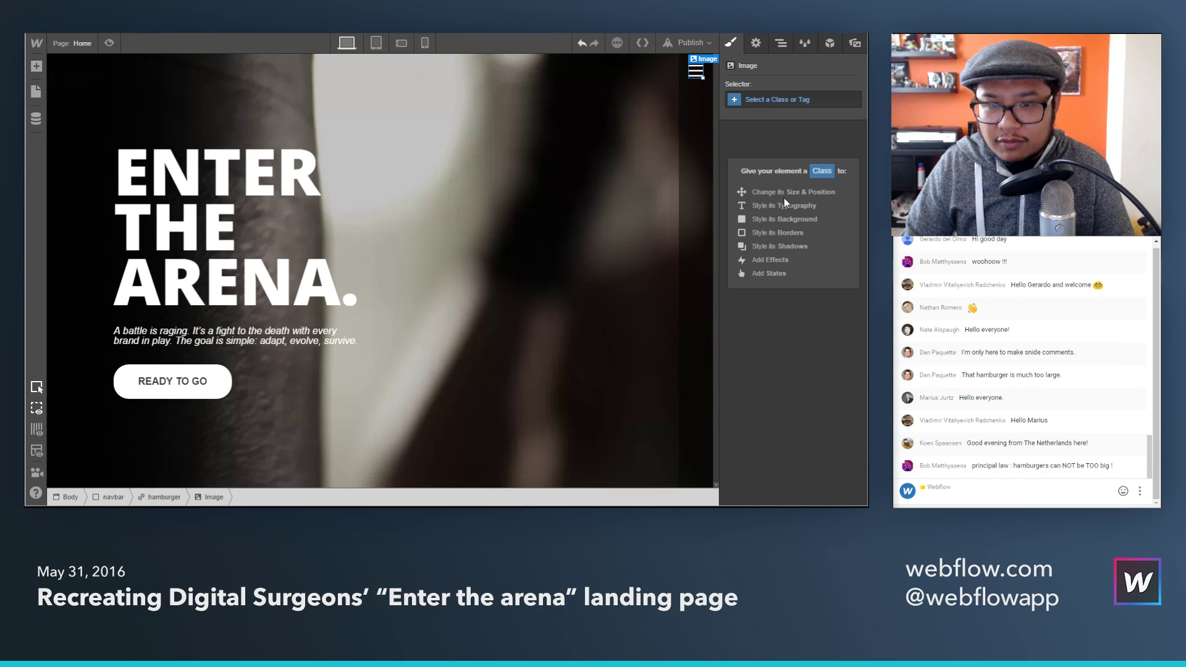
pyautogui.click(692, 102)
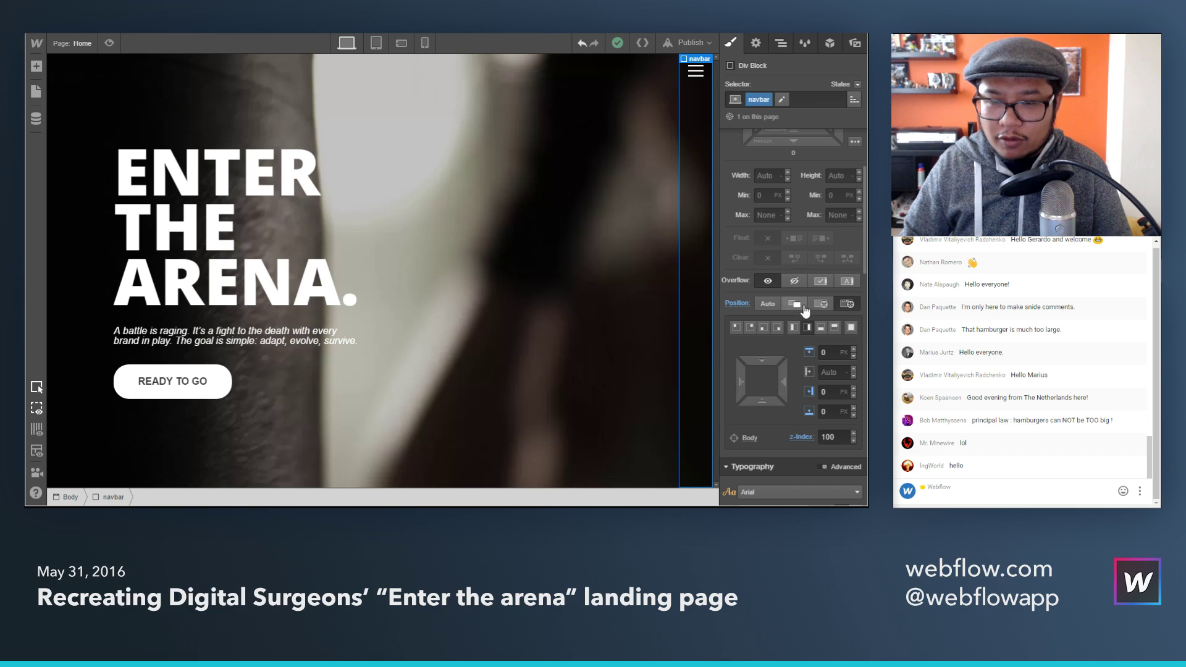
pyautogui.scroll(-10, 780, 371)
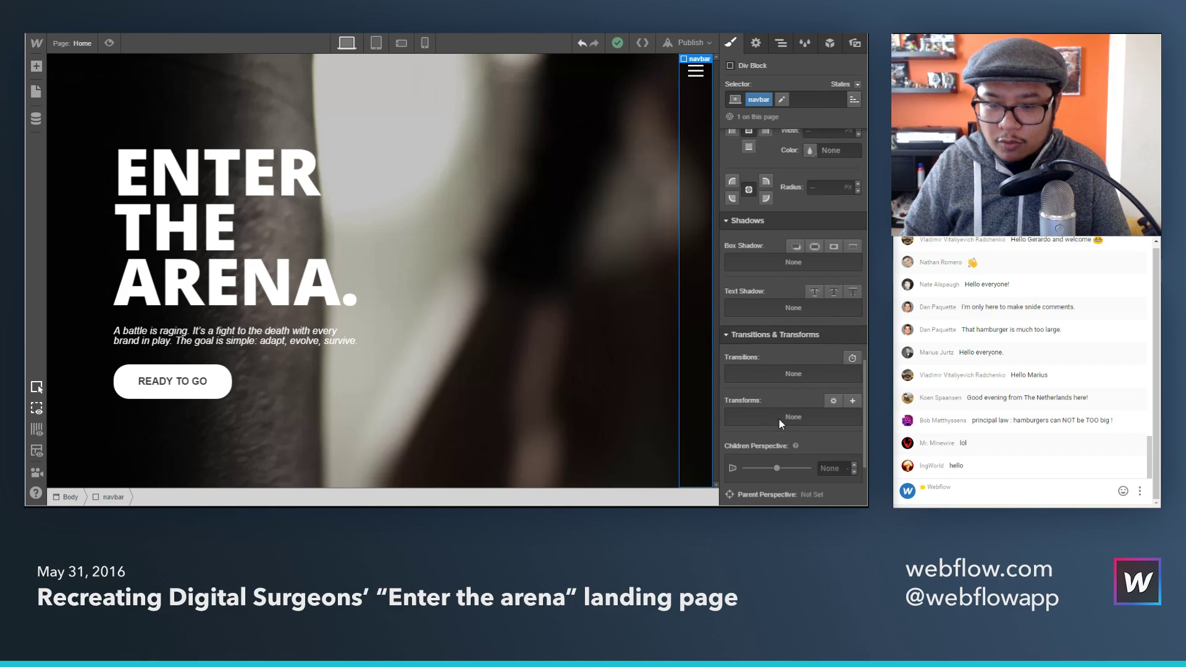
pyautogui.scroll(-4, 780, 418)
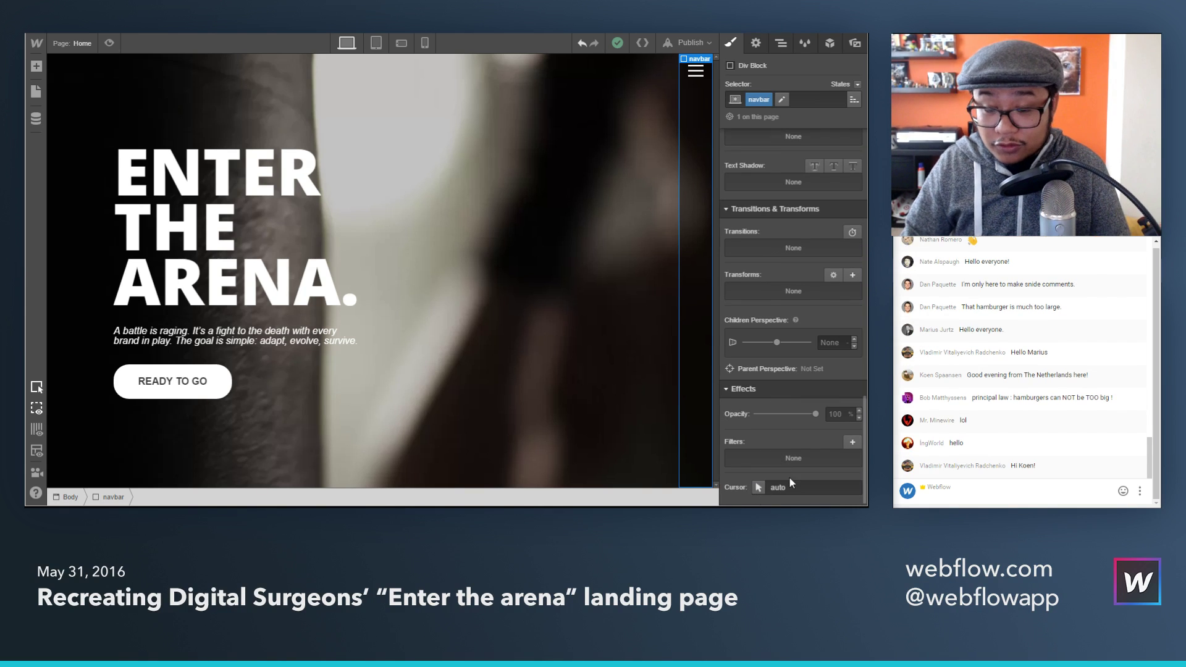
pyautogui.click(758, 487)
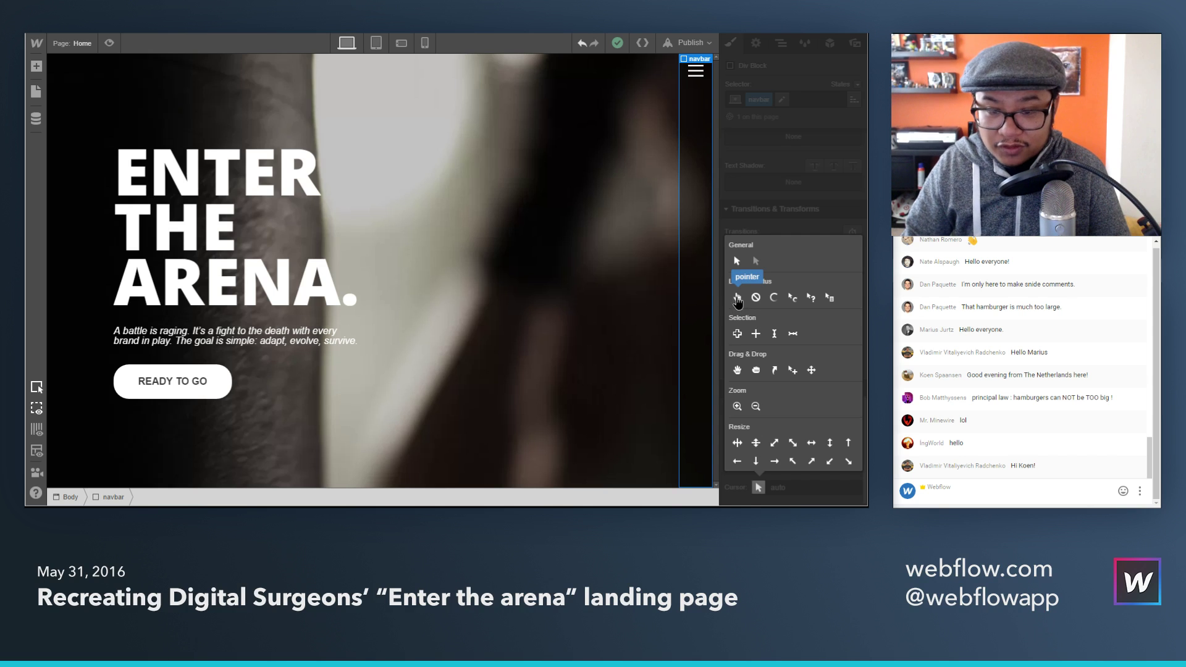
pyautogui.click(737, 298)
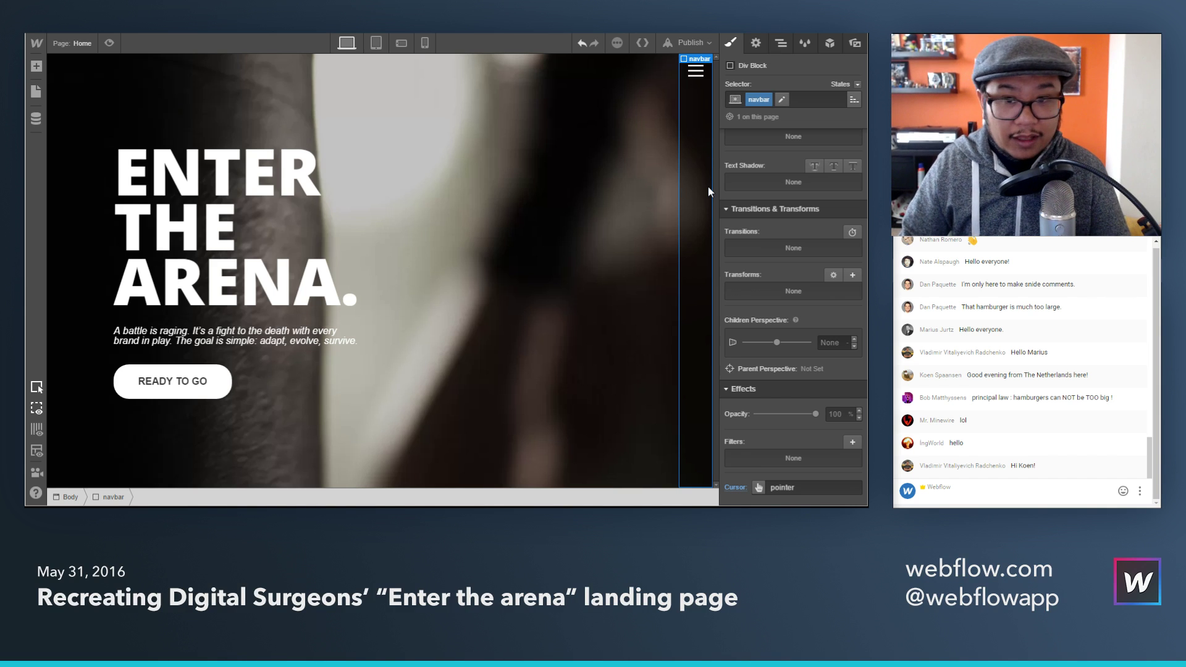
# Step: Create a new interaction named "slide navbar out" on the selected navbar
pyautogui.click(829, 45)
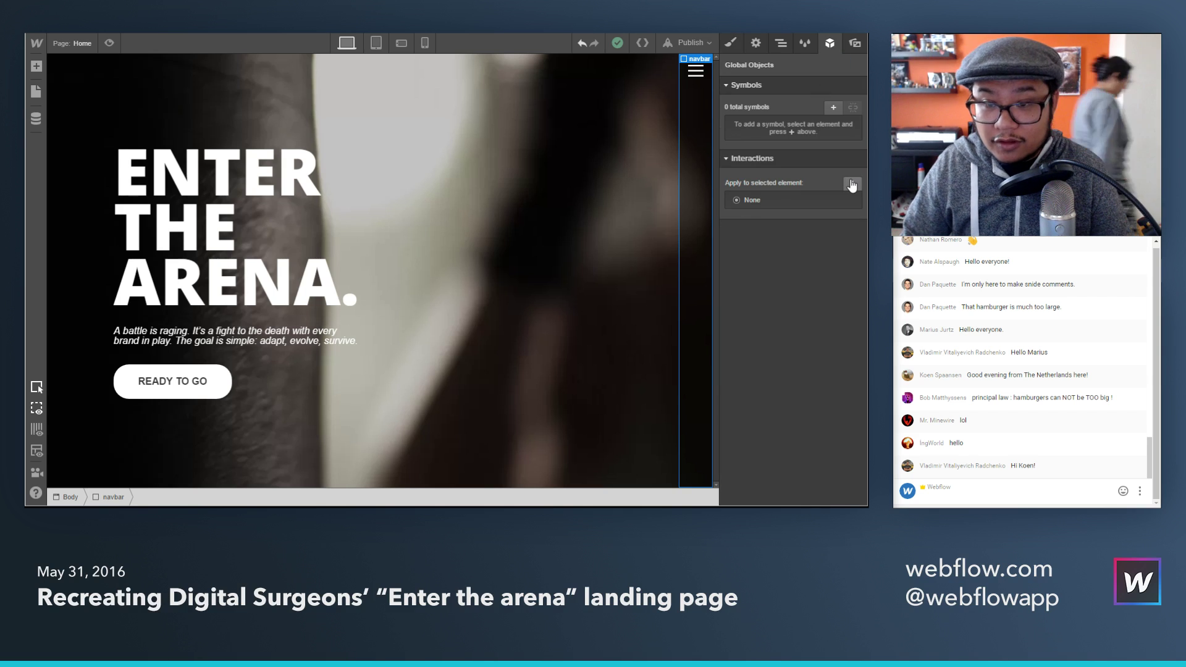
pyautogui.click(851, 184)
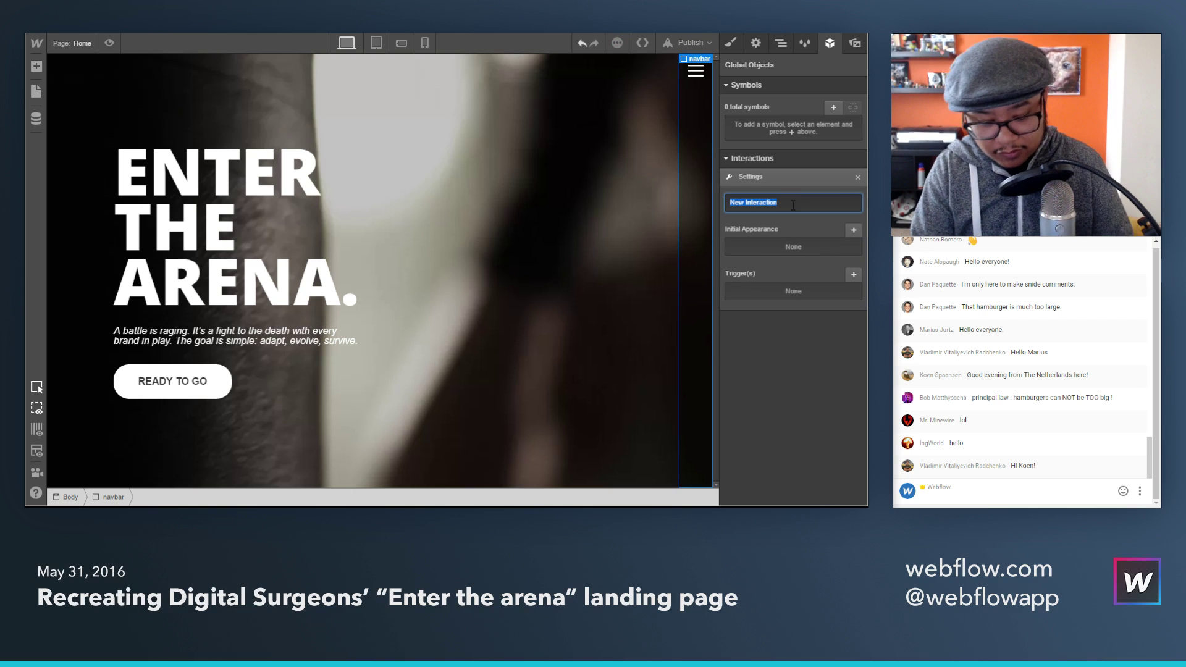
pyautogui.write('slide')
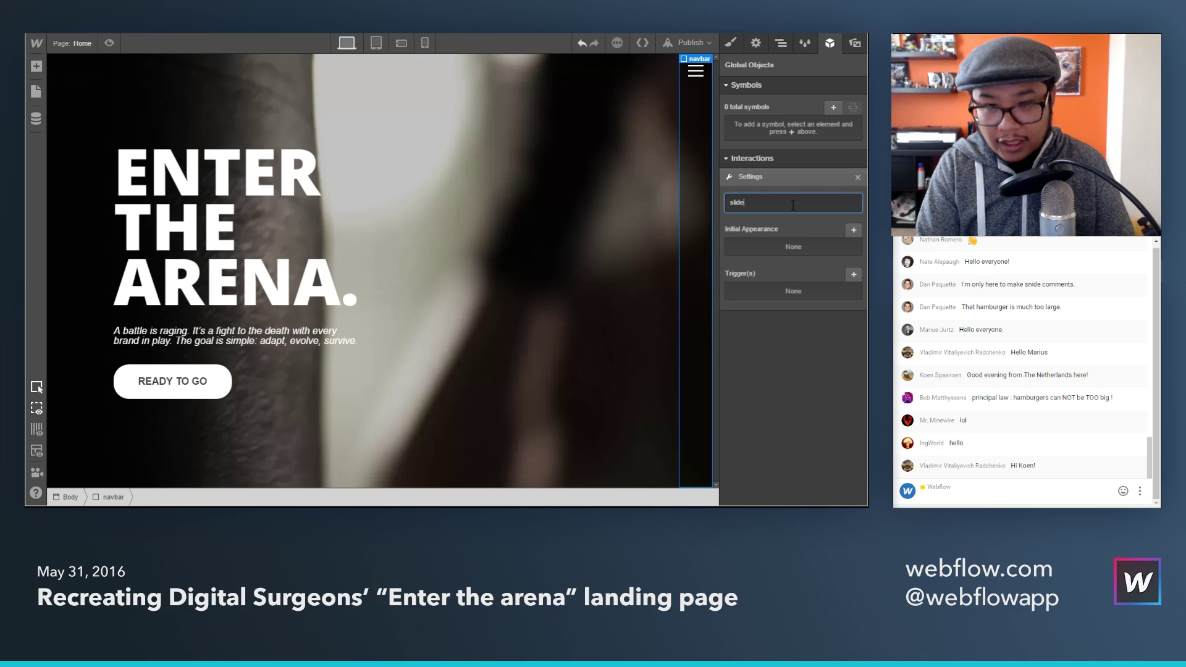
pyautogui.write(' navbar out')
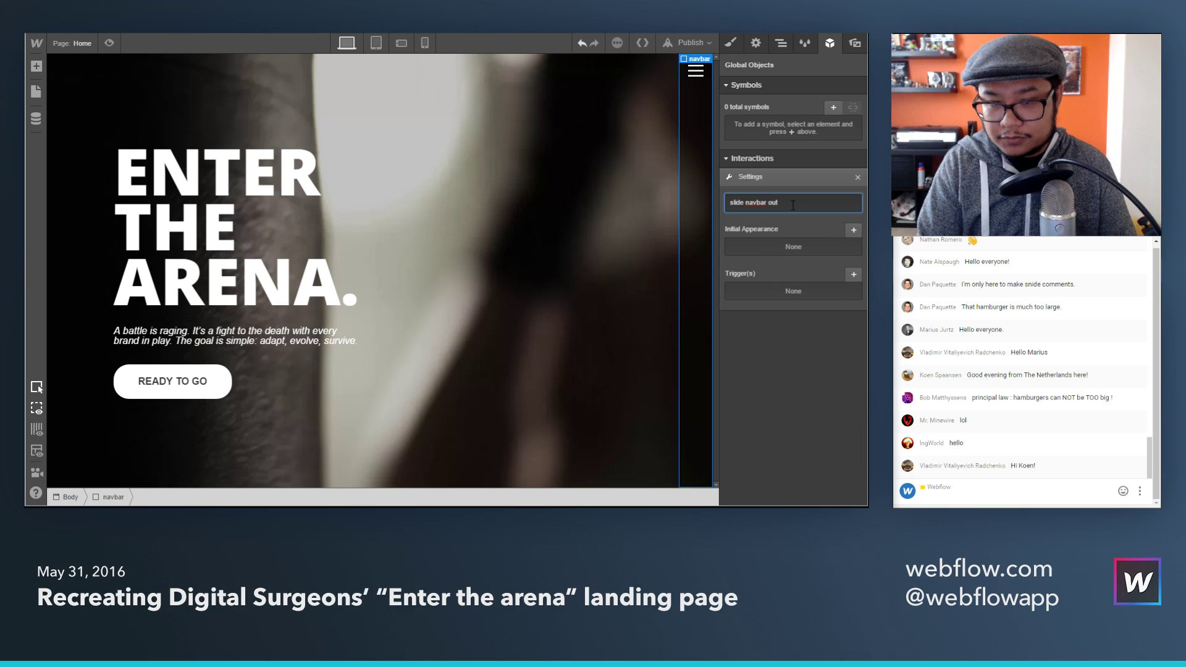
pyautogui.press('BackSpace')
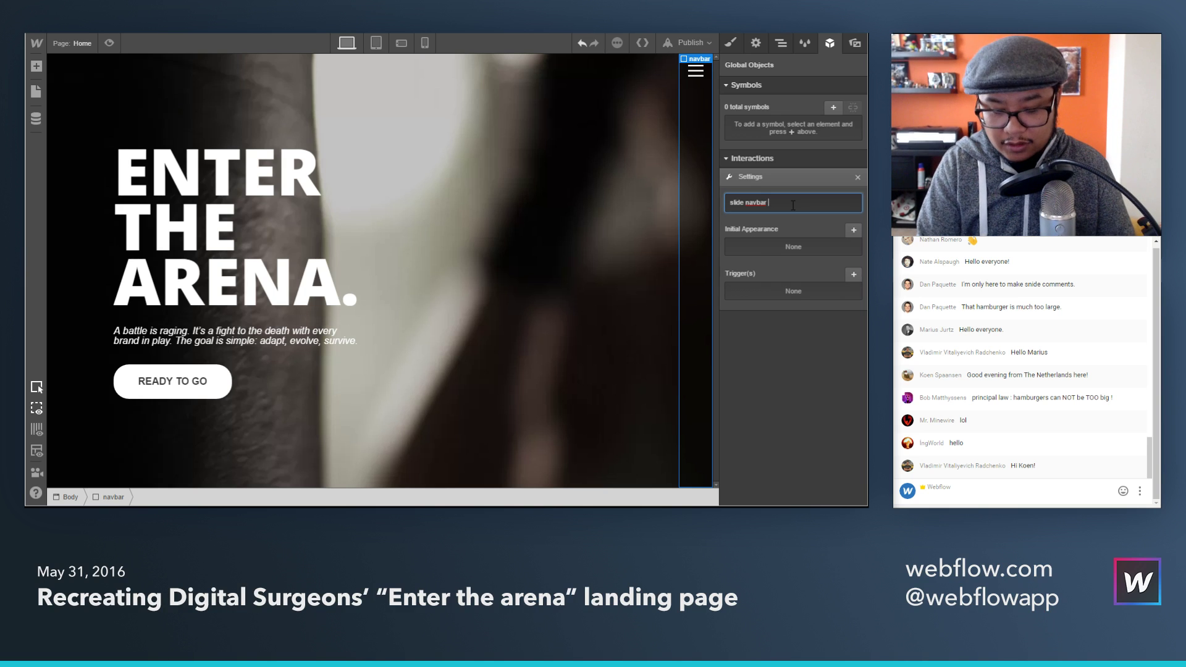
pyautogui.write('t')
pyautogui.press('Return')
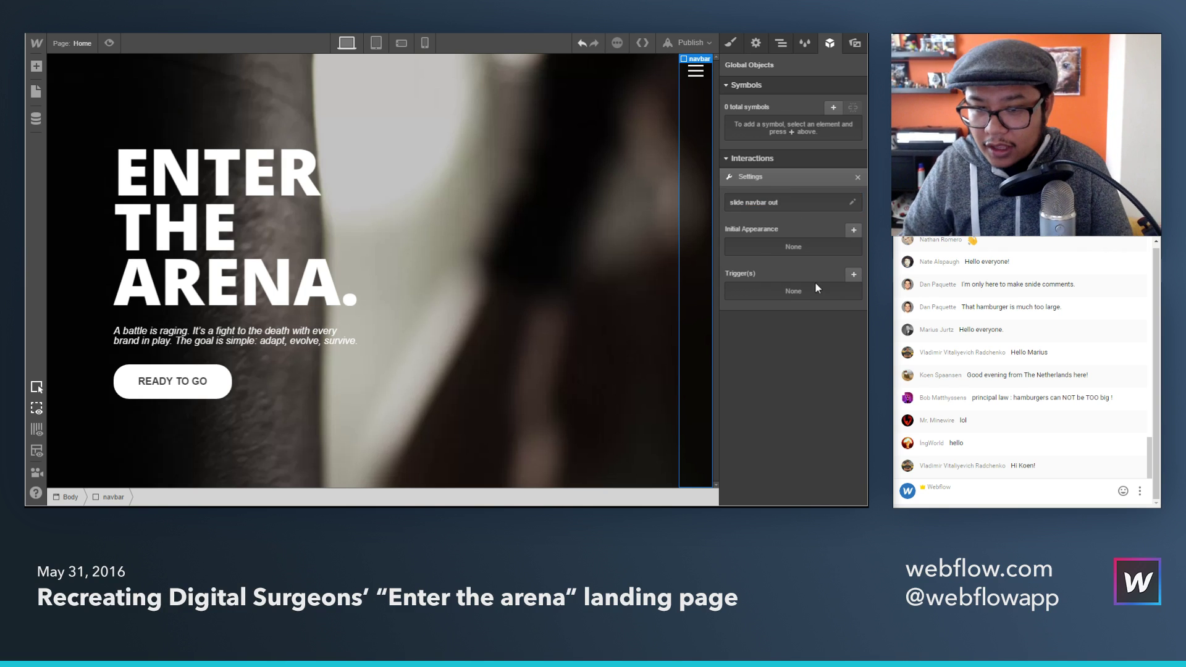
# Step: Add a Click trigger to the interaction whose first click moves the navbar 100% to the right
pyautogui.click(854, 275)
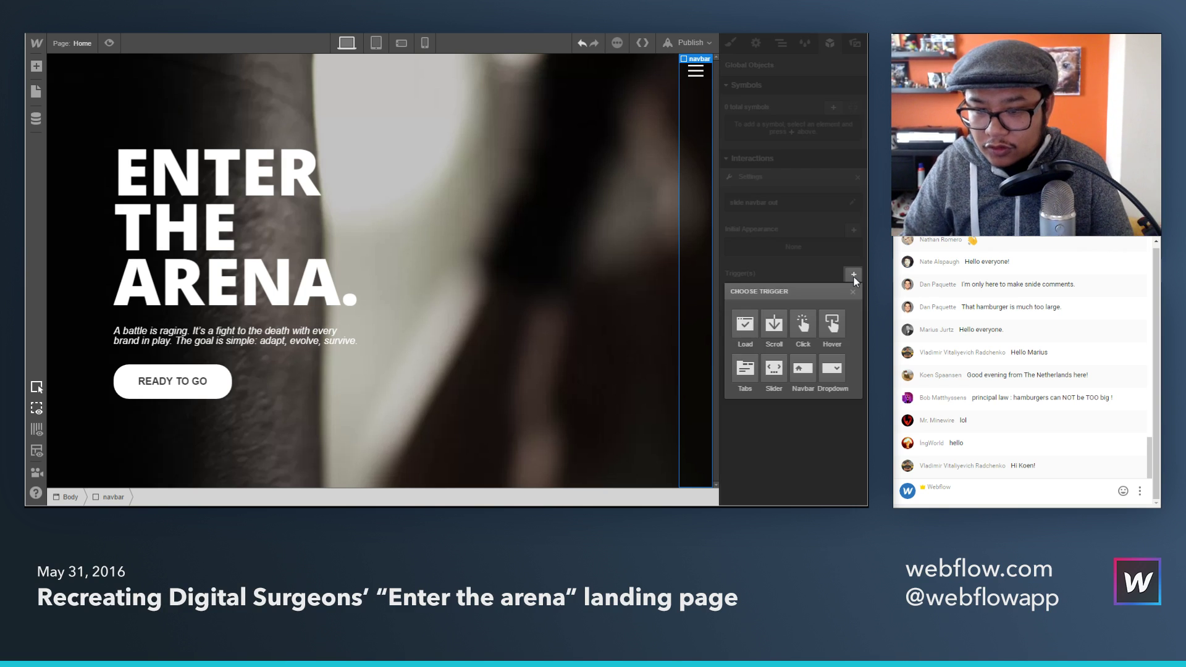
pyautogui.click(801, 323)
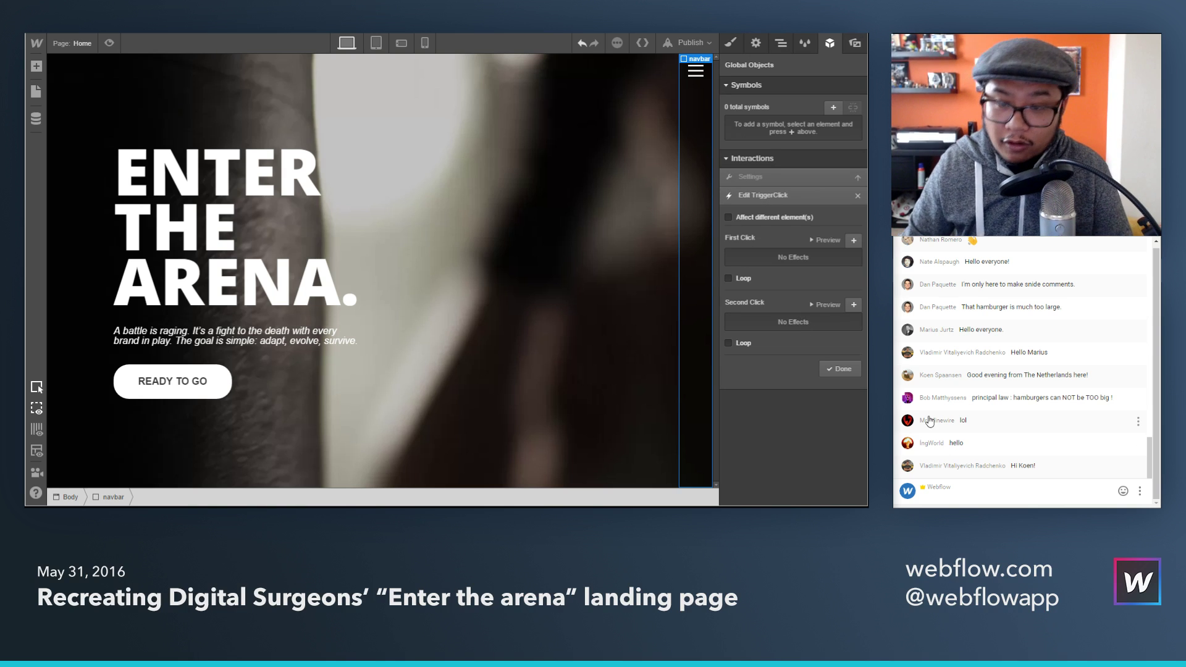
pyautogui.click(852, 242)
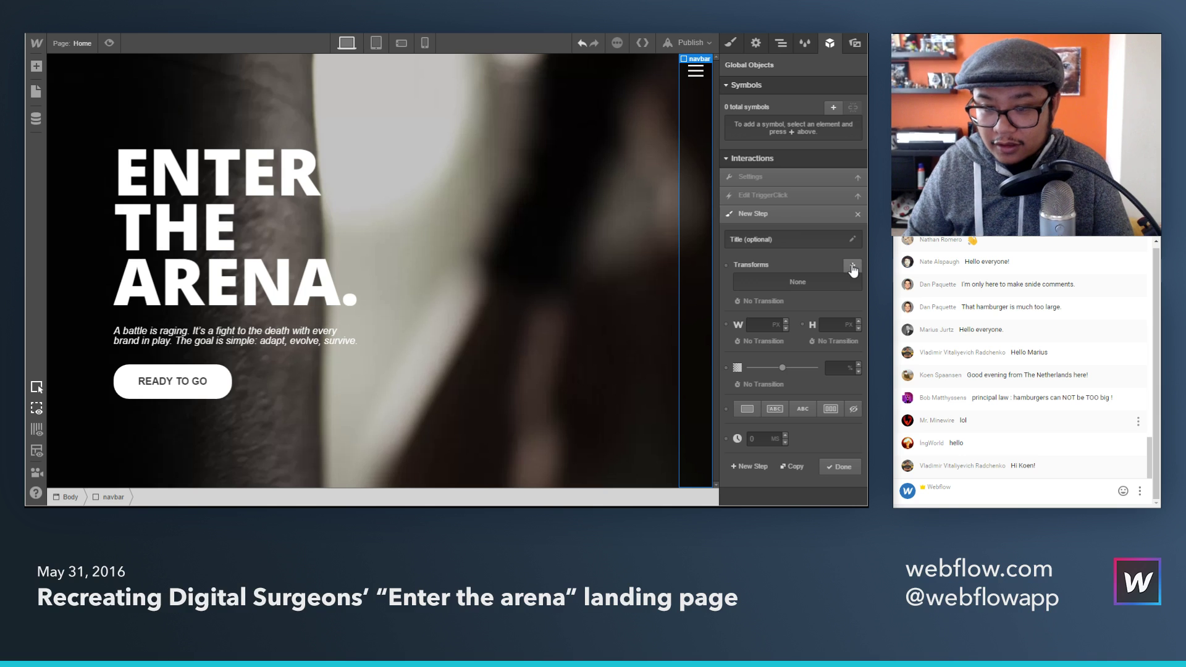
pyautogui.click(853, 268)
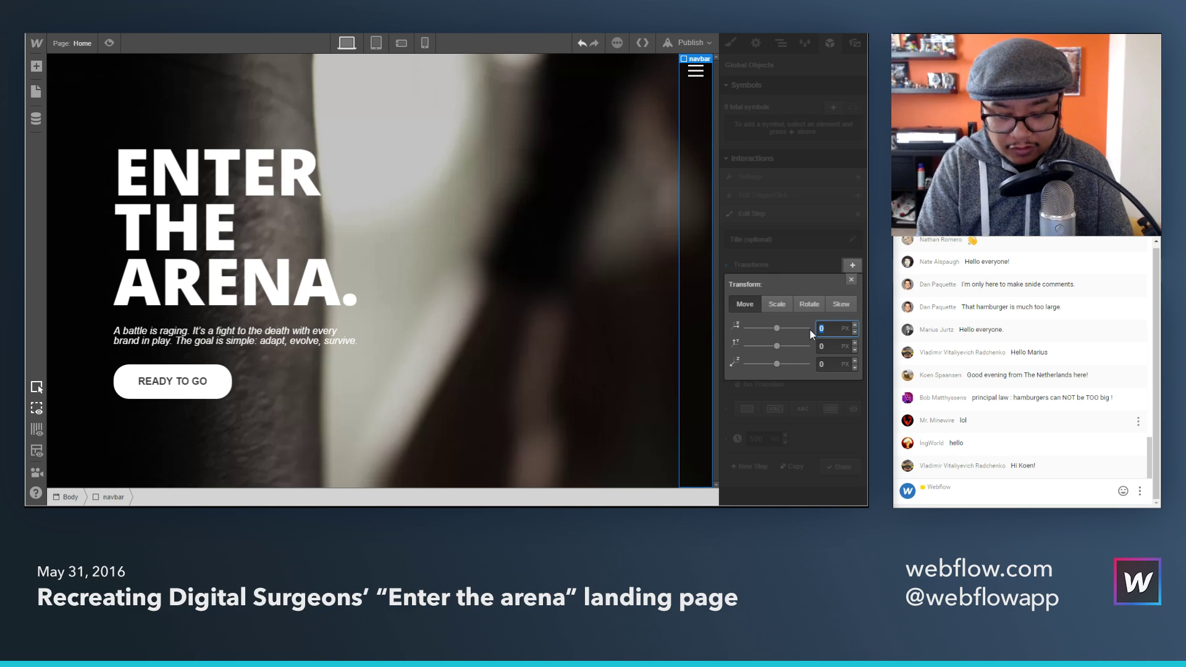
pyautogui.write('100%')
pyautogui.press('Return')
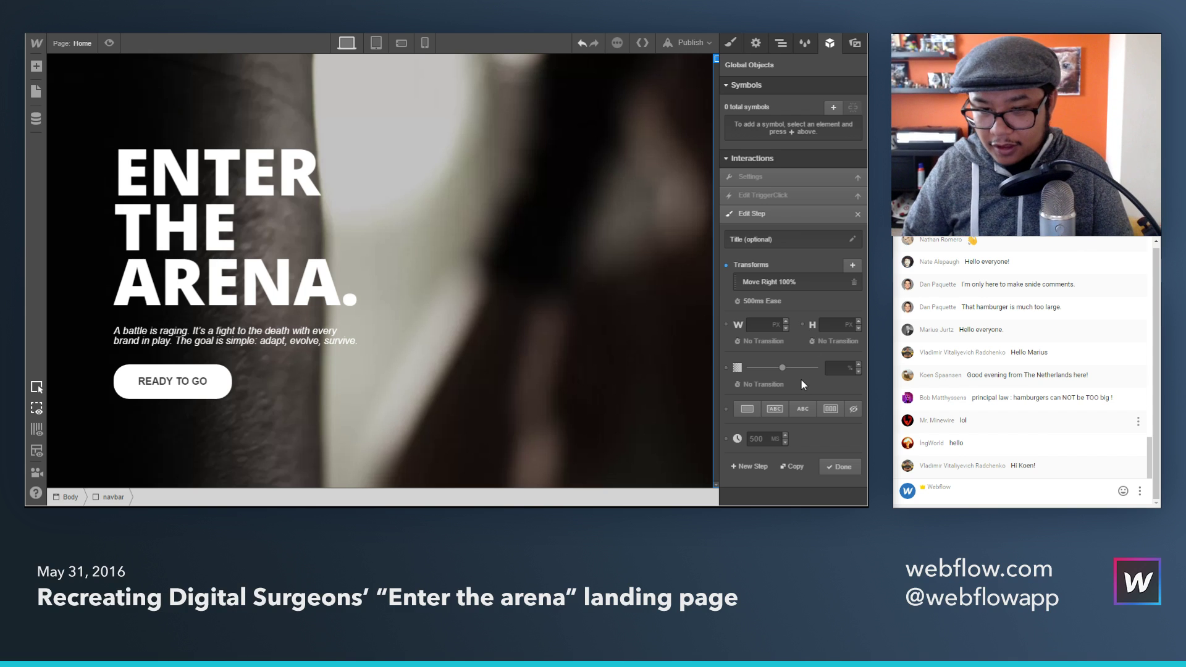
pyautogui.click(840, 467)
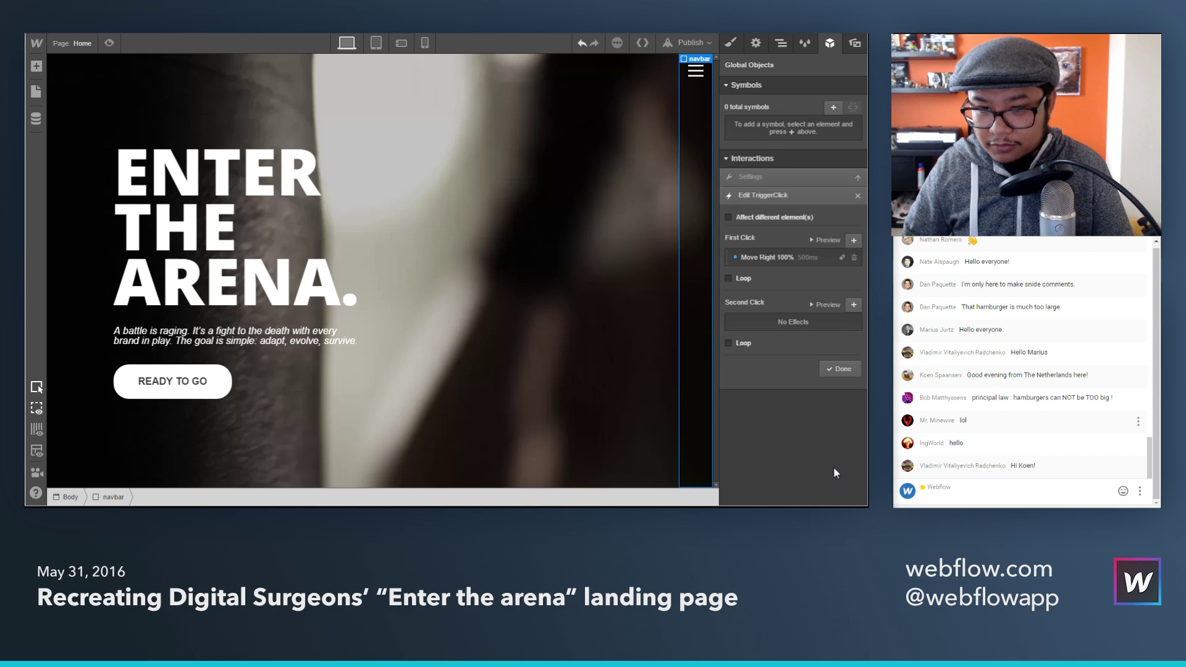
# Step: Preview the first-click effect, then finish editing the trigger and close the interaction's settings
pyautogui.click(824, 241)
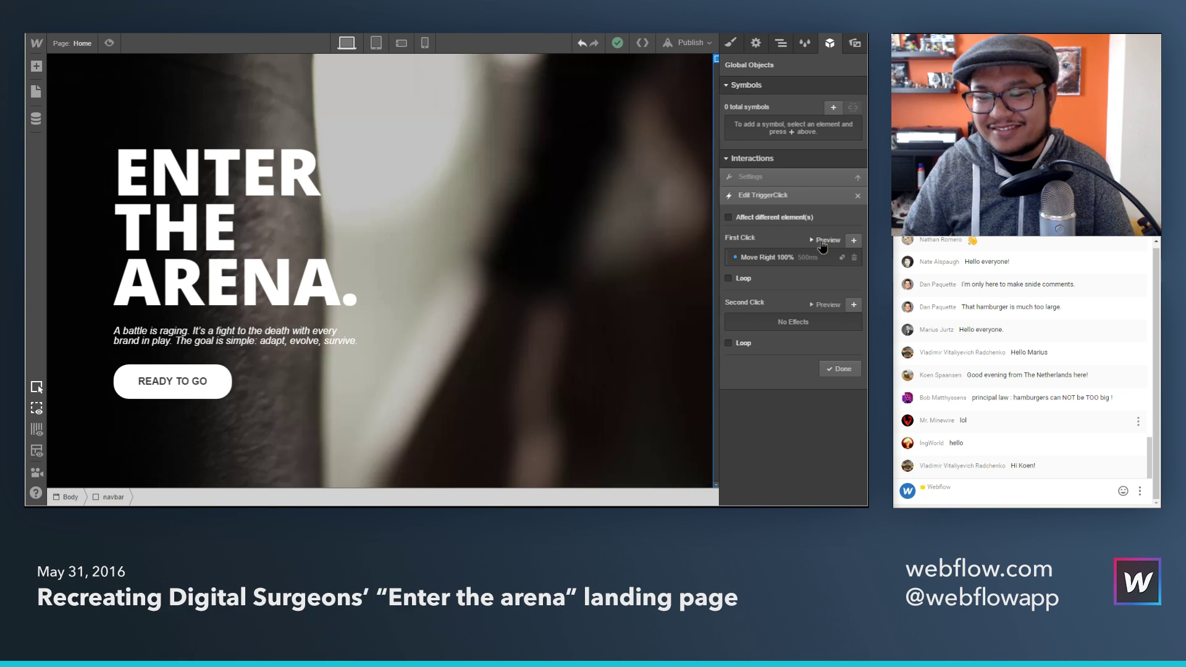
pyautogui.click(841, 370)
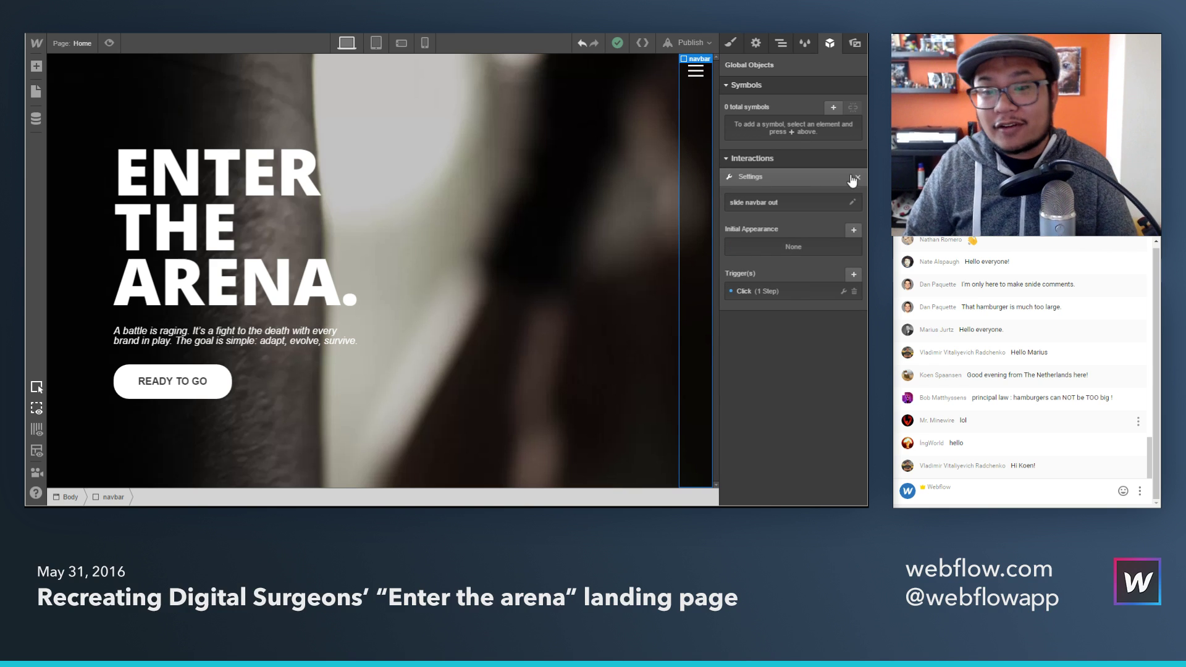
pyautogui.click(857, 177)
# Step: Switch to the reference site and repeatedly open and close its hamburger menu to examine how the strip and full-page menu animate
pyautogui.hotkey('alt', 'Tab')
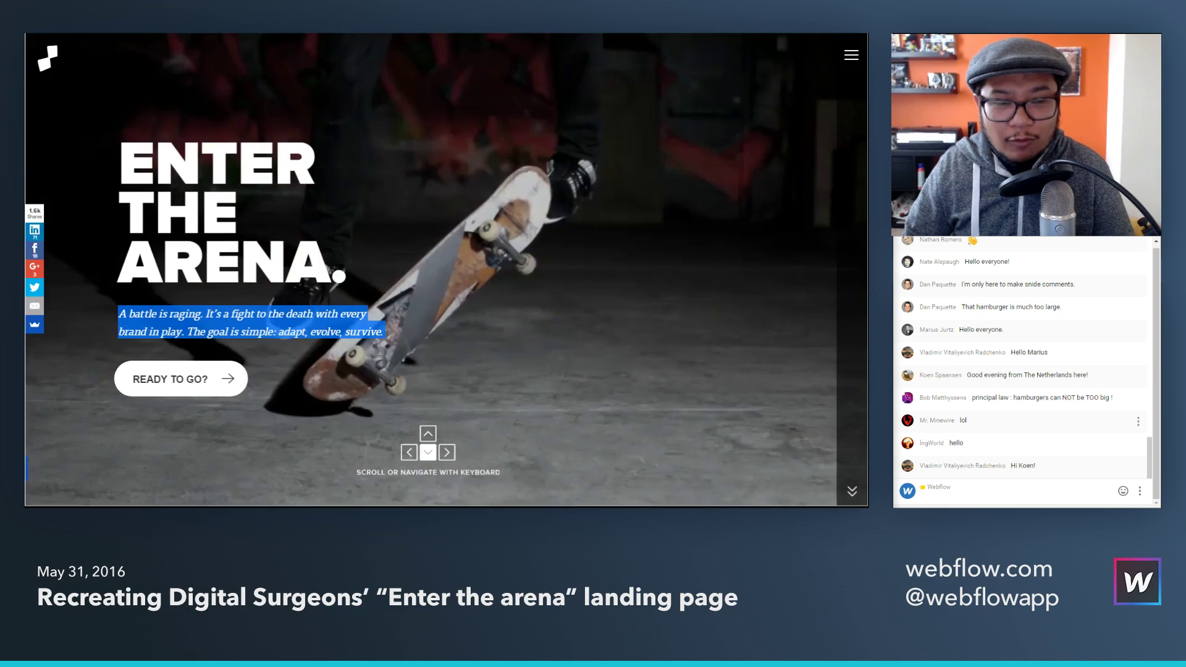
pyautogui.click(850, 54)
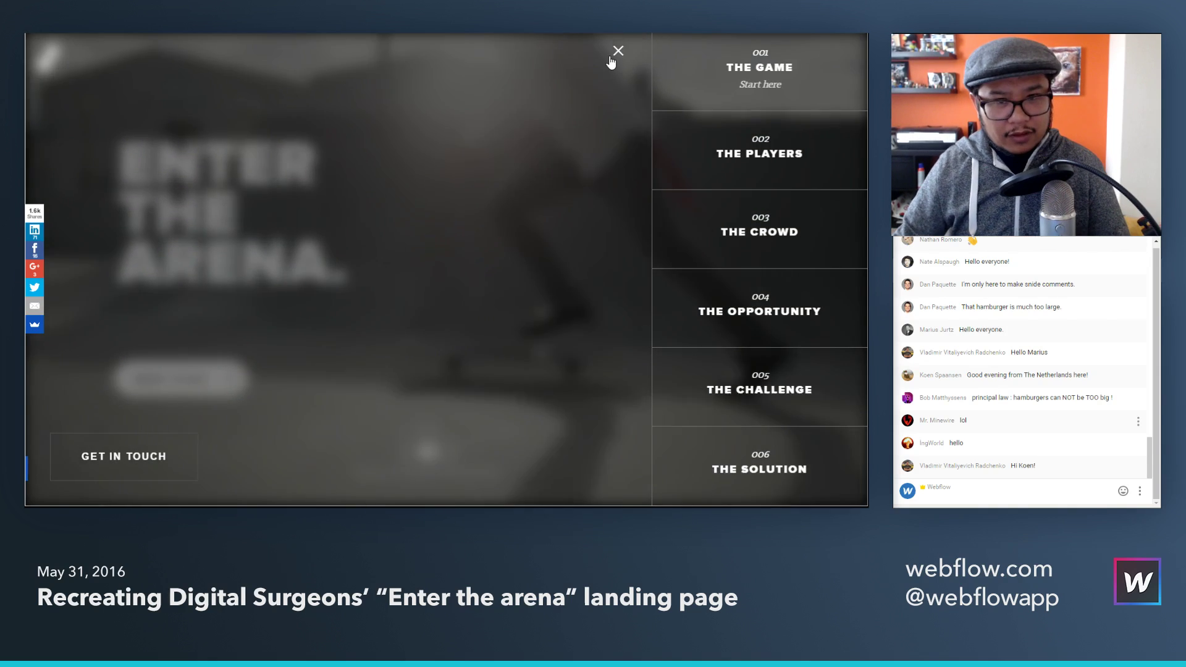
pyautogui.click(612, 56)
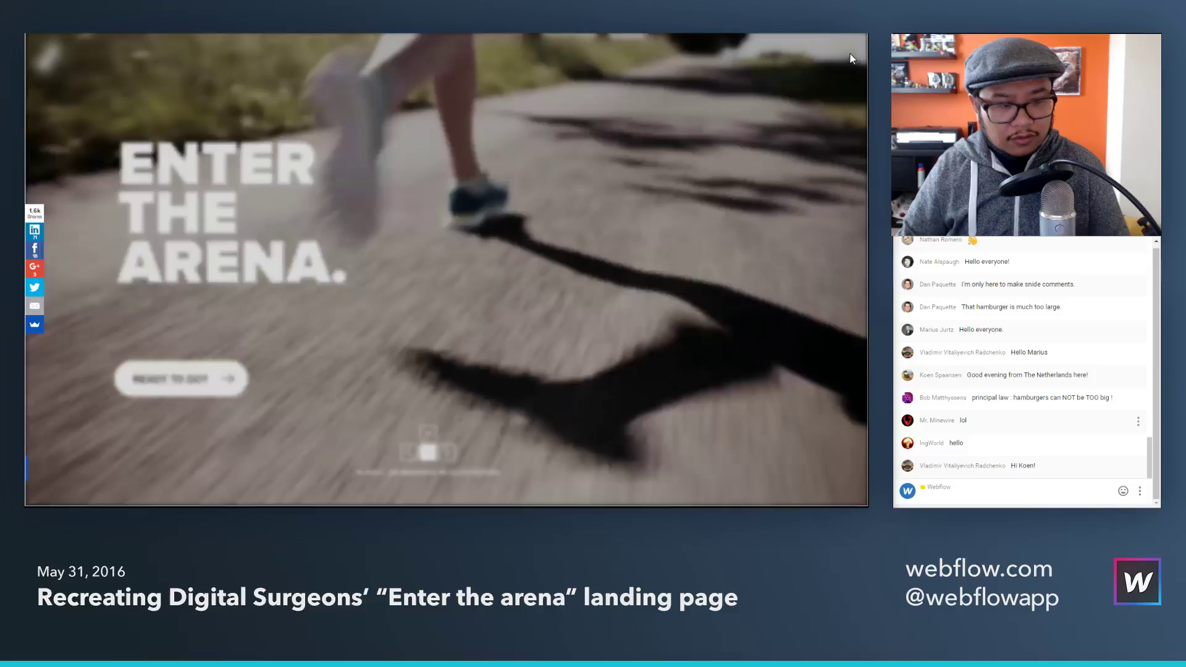
pyautogui.click(850, 59)
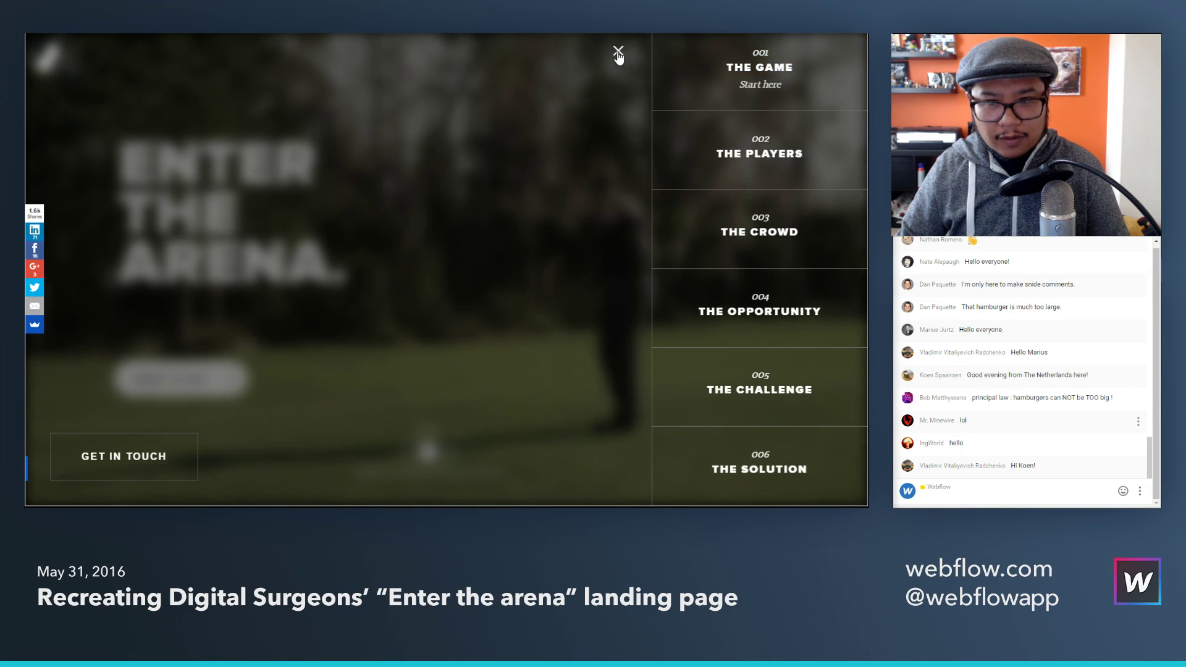
pyautogui.click(618, 54)
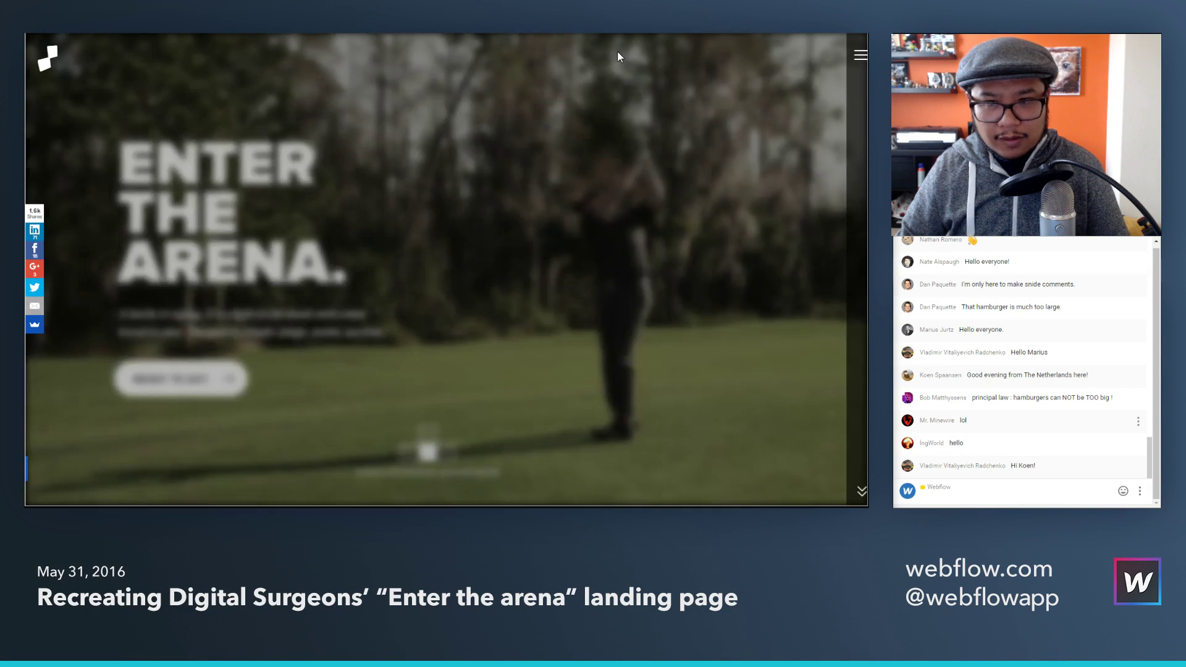
pyautogui.click(850, 59)
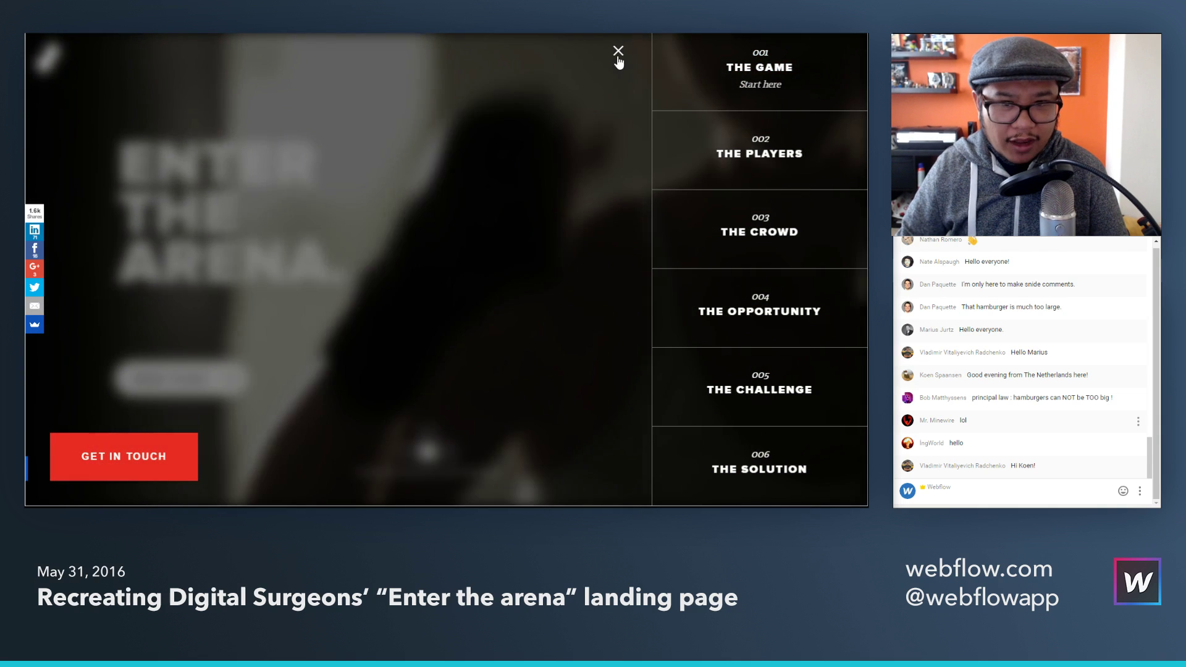
pyautogui.click(618, 56)
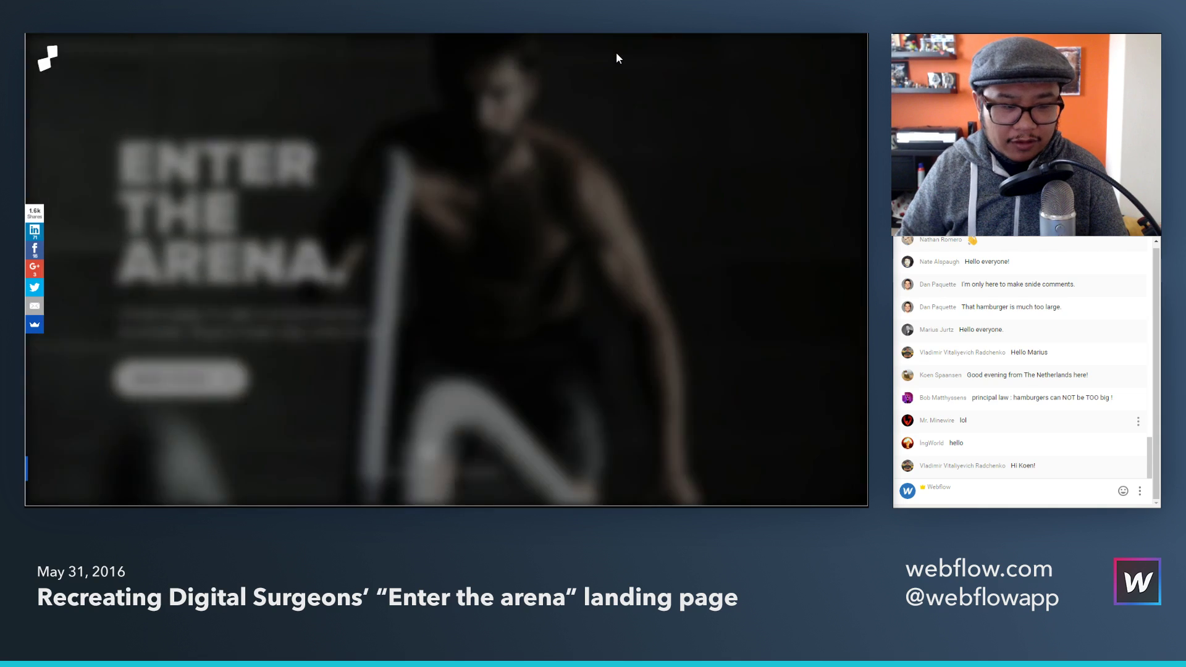
pyautogui.click(850, 59)
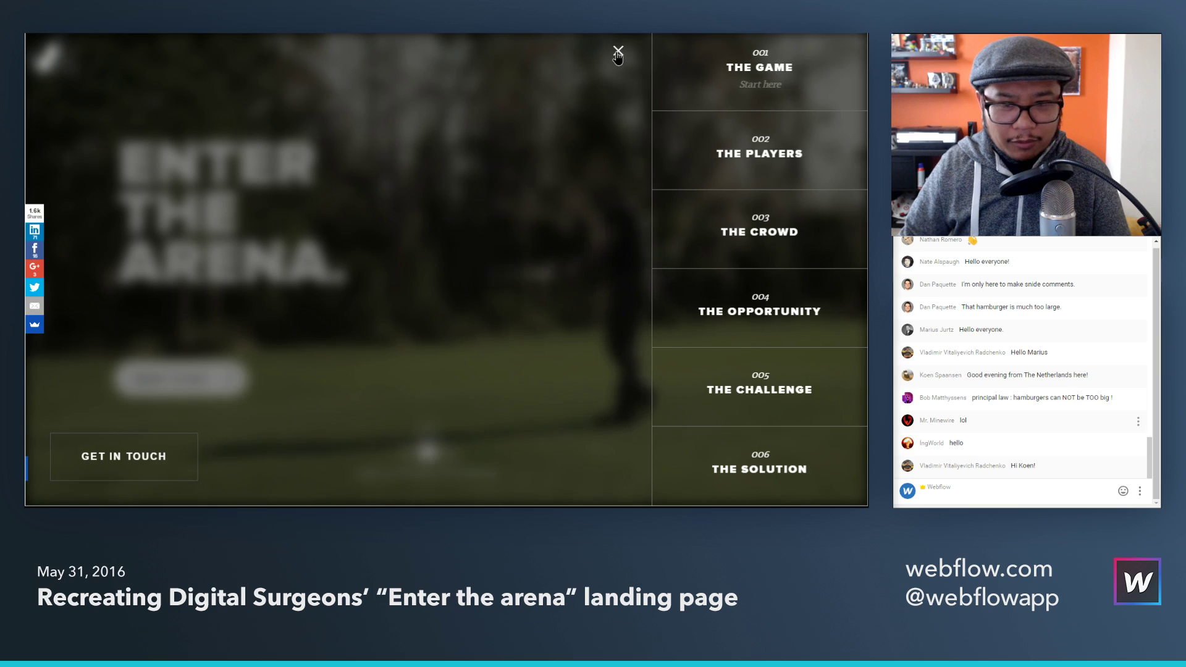
pyautogui.click(617, 54)
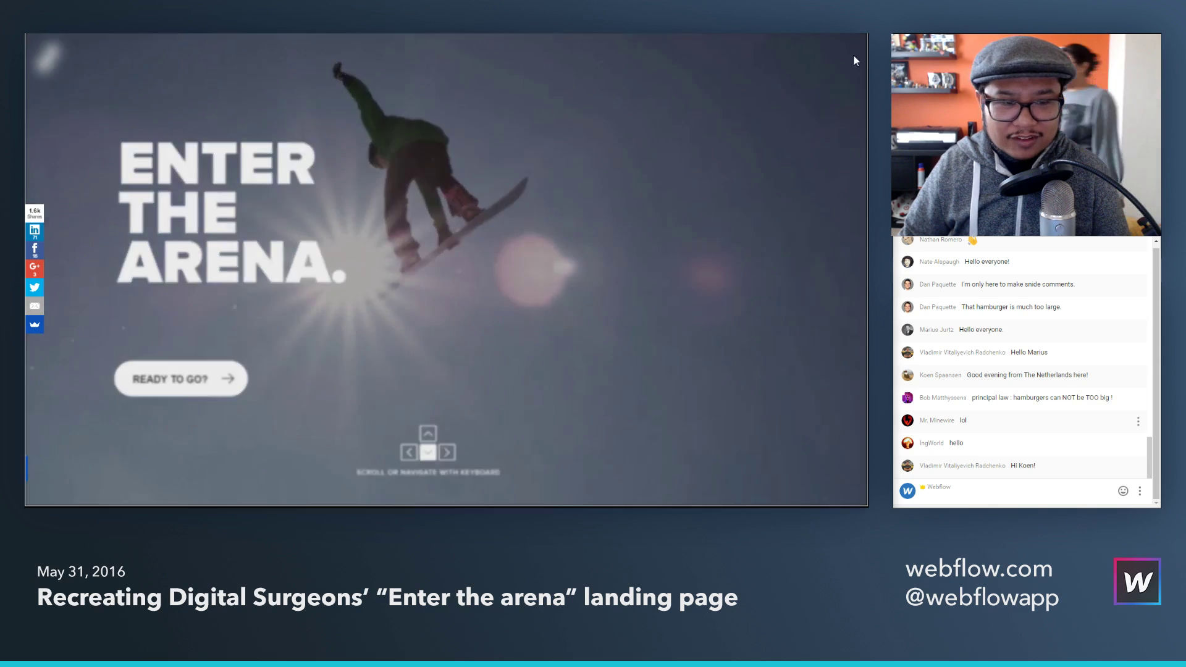
pyautogui.click(852, 57)
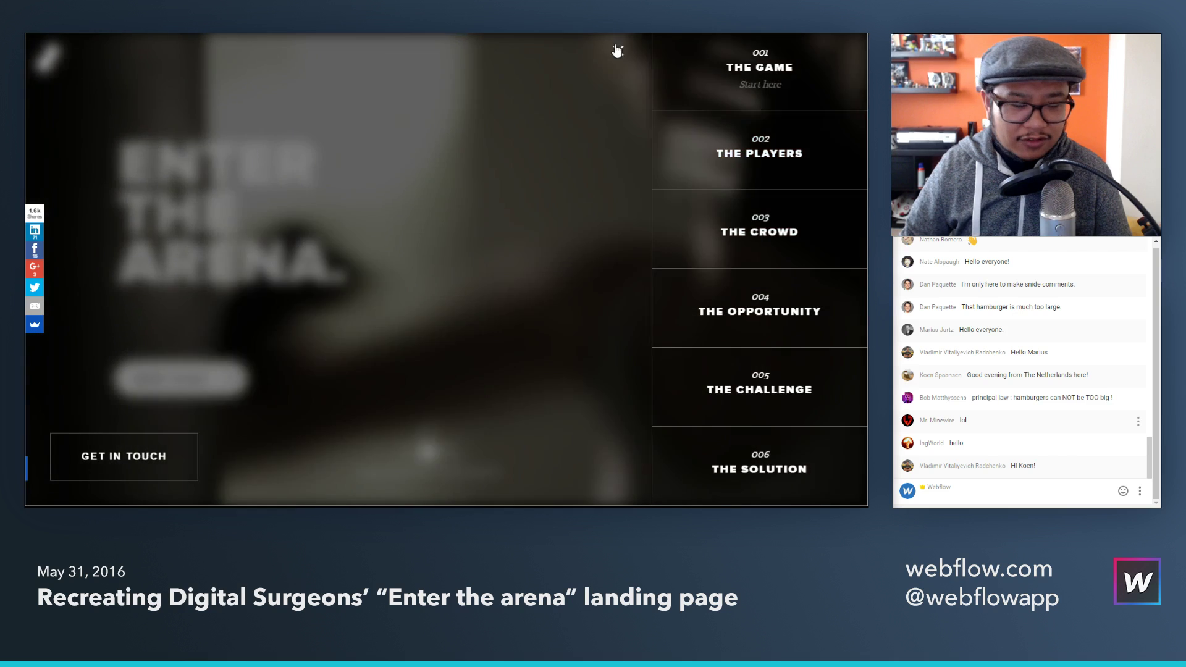
pyautogui.click(618, 52)
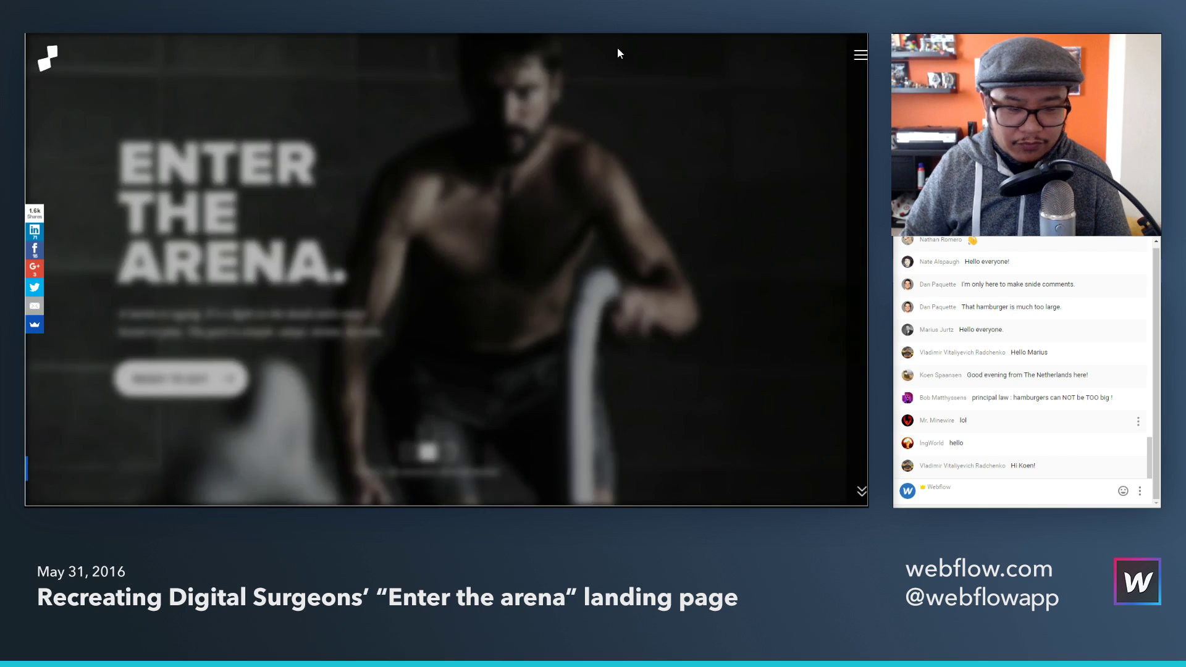
pyautogui.click(853, 57)
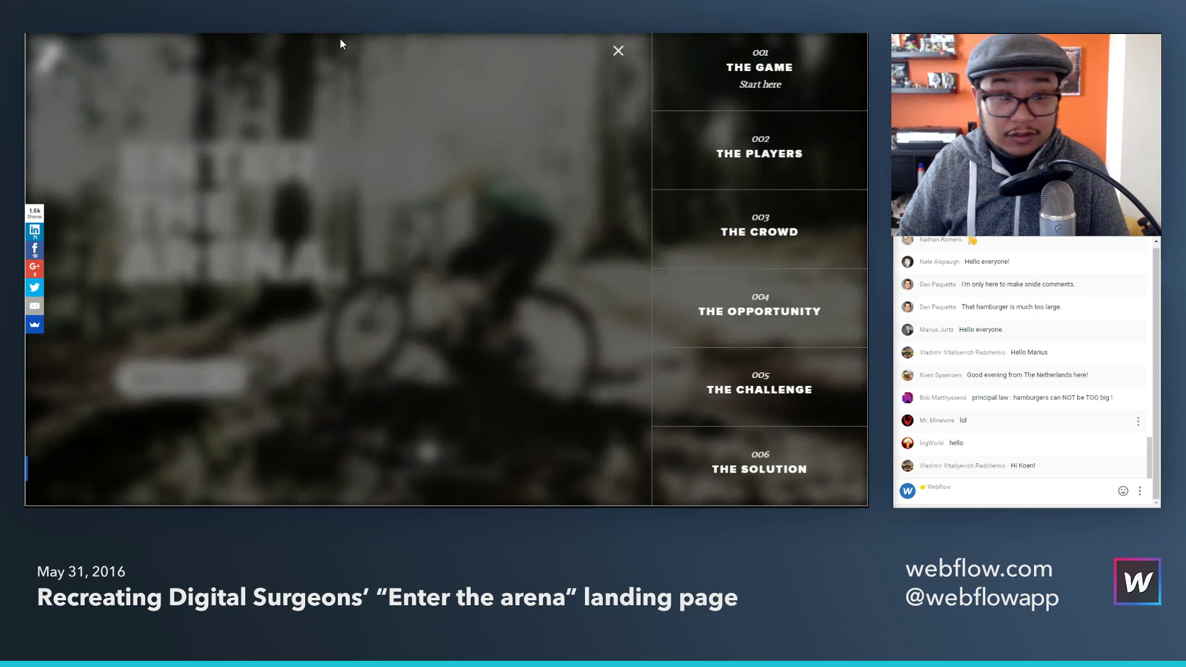
# Step: Return to Webflow and add a Div Block directly under Body, before the navbar in the page structure
pyautogui.hotkey('ctrl', 'Tab')
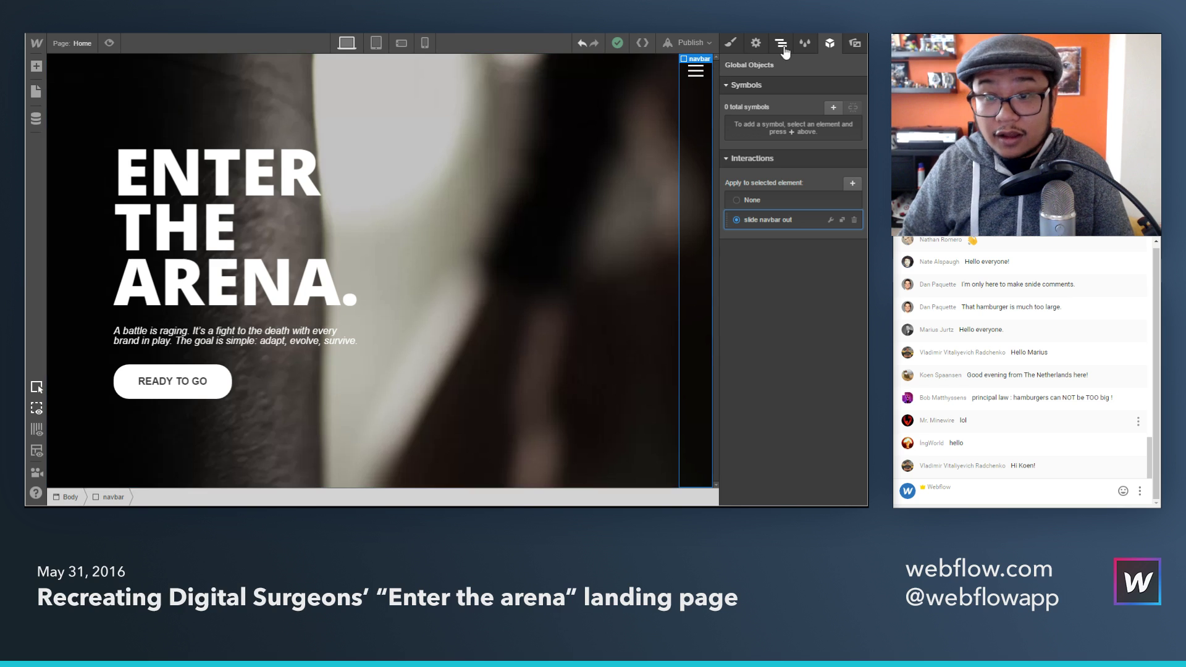
pyautogui.click(781, 43)
pyautogui.press('a')
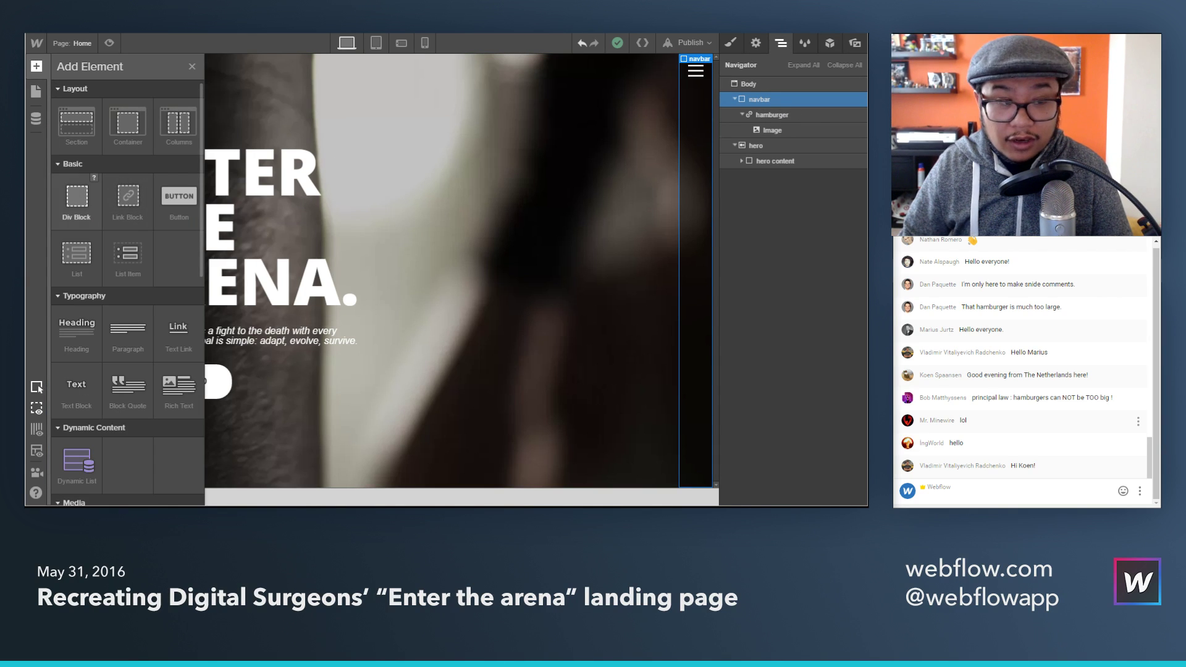
pyautogui.moveTo(77, 196); pyautogui.dragTo(798, 89)
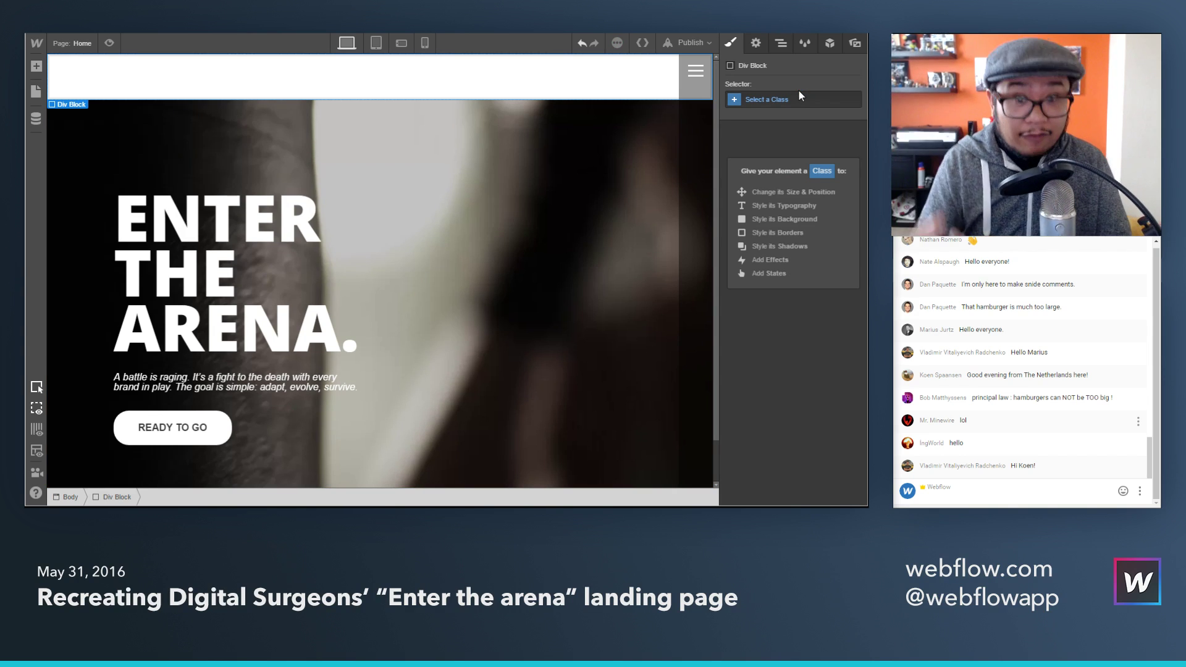
# Step: Give the new Div Block the class "nav menu" and set its position to fixed
pyautogui.click(788, 98)
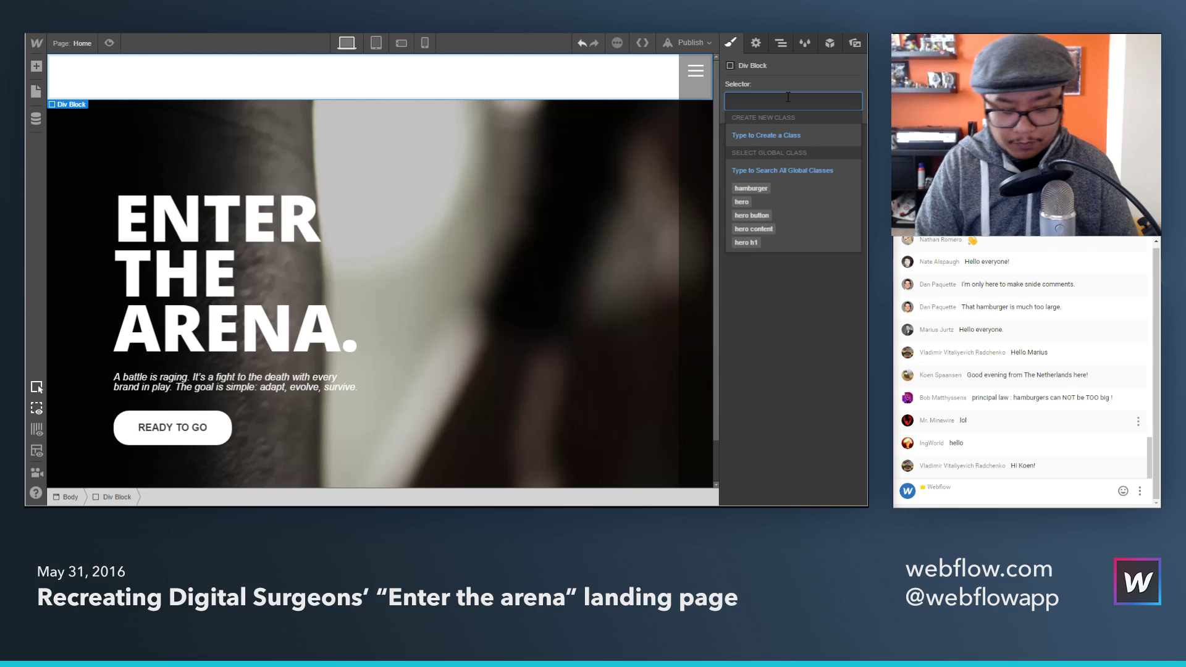
pyautogui.write('full')
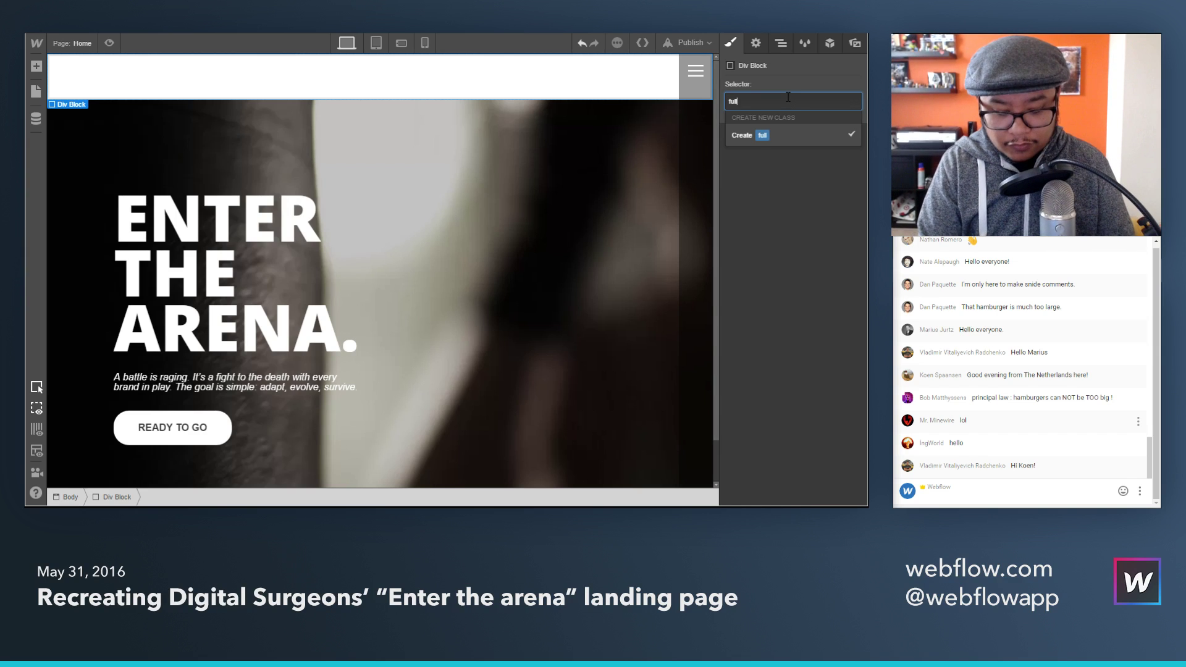
pyautogui.write('page')
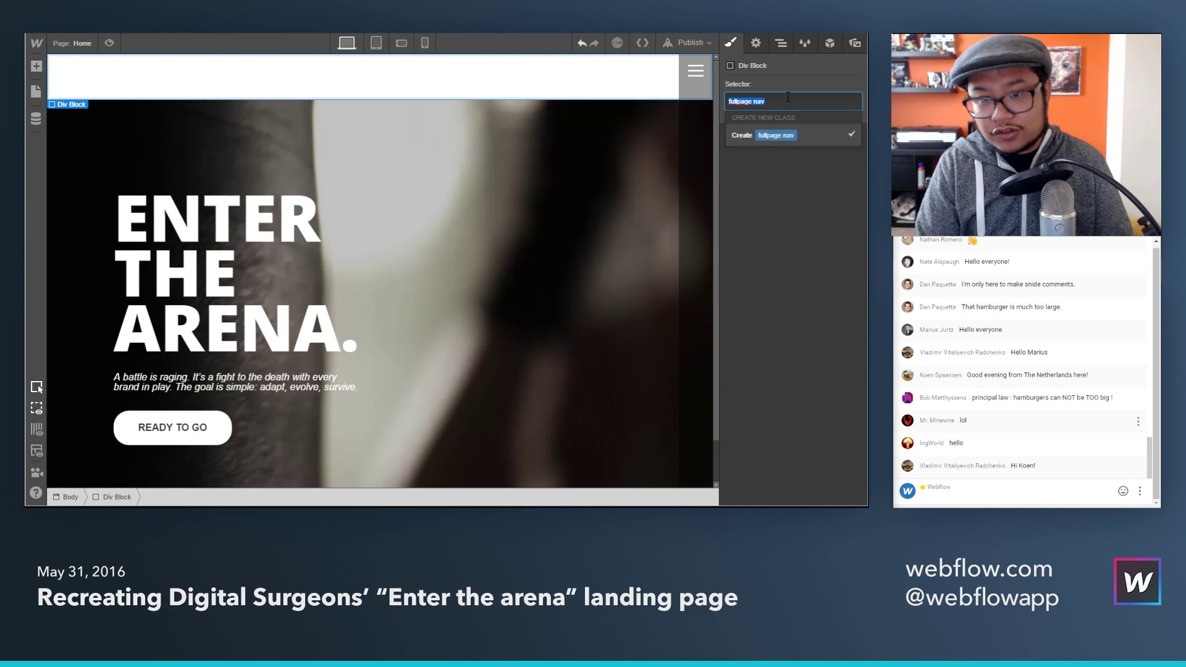
pyautogui.write('nav menu')
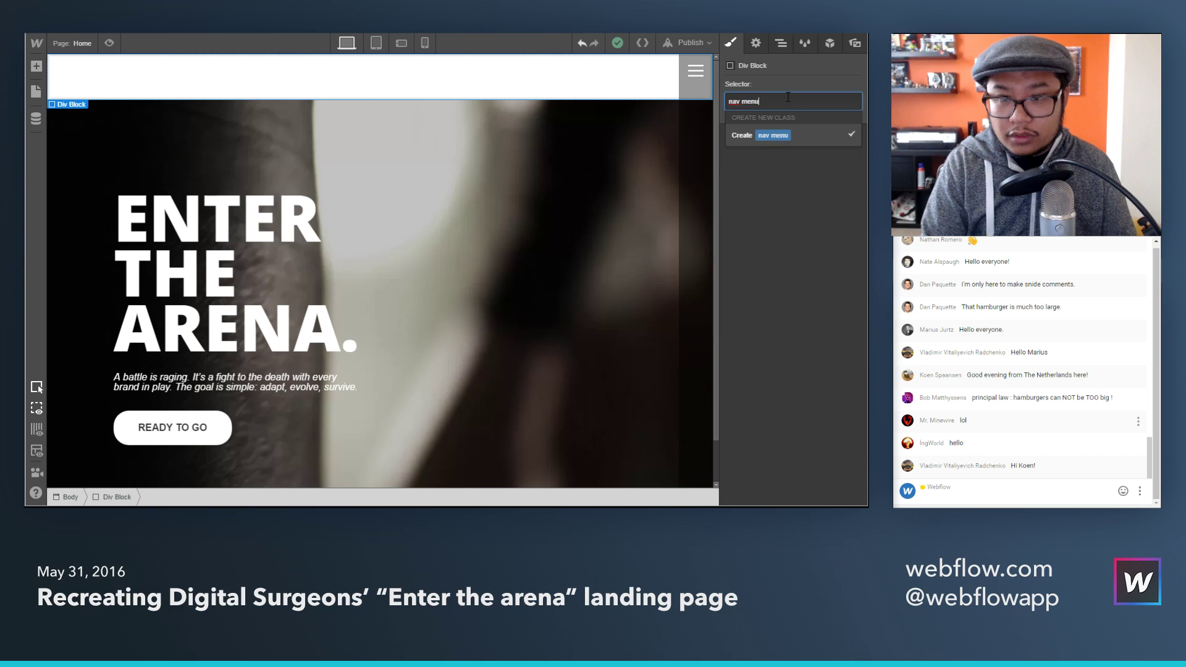
pyautogui.press('Return')
pyautogui.scroll(-5, 794, 339)
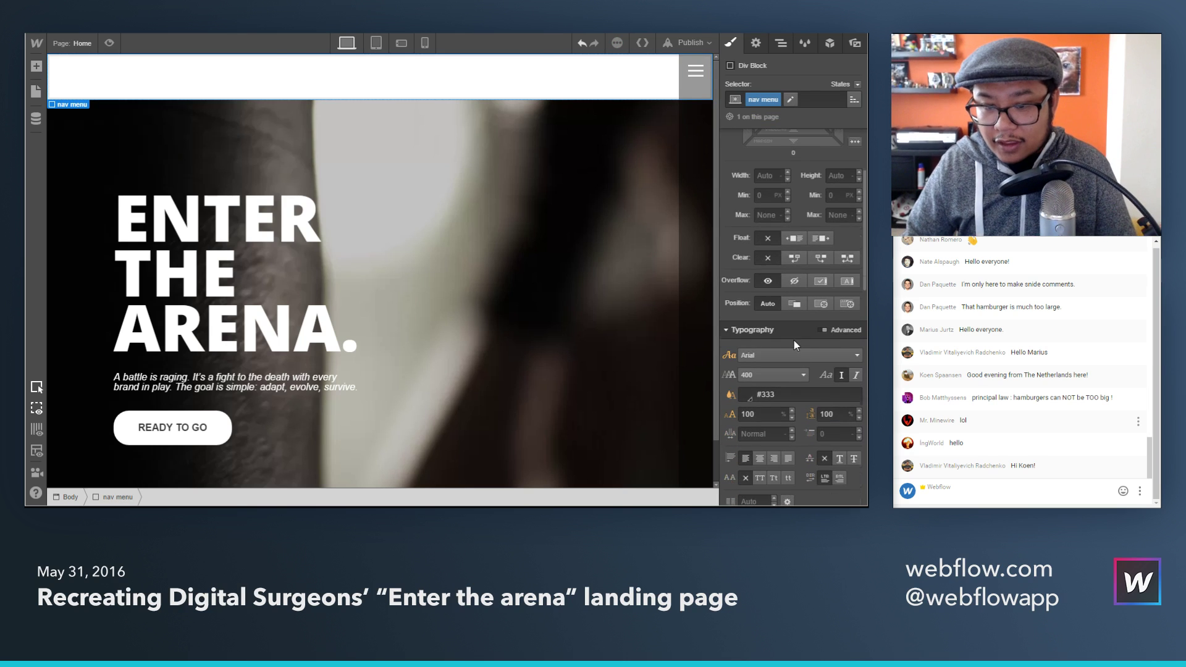
pyautogui.click(847, 308)
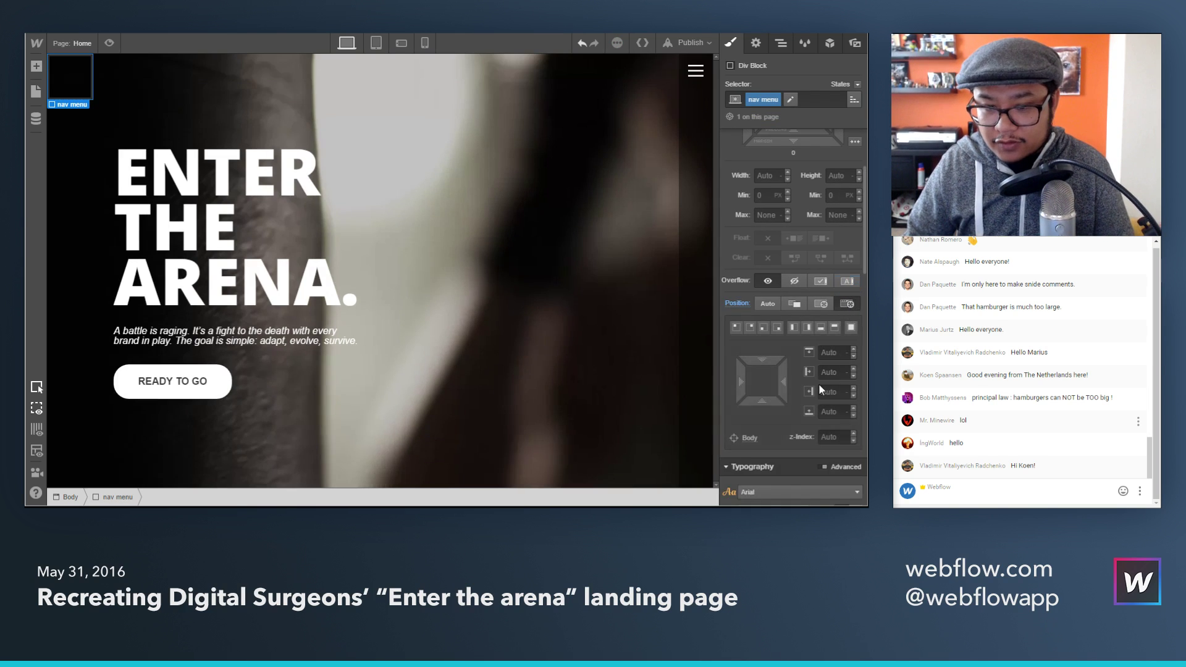
# Step: Stretch the fixed nav menu block over the whole viewport with 0 px offsets on all sides and set its z-index to 101
pyautogui.click(851, 329)
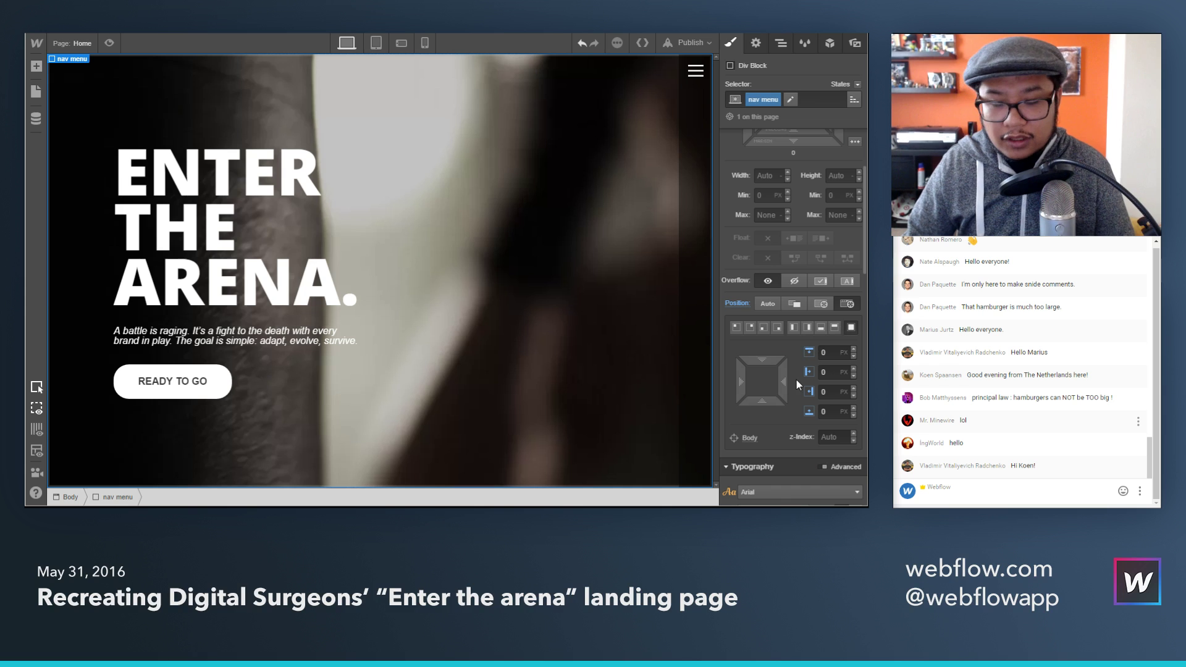
pyautogui.scroll(-5, 792, 360)
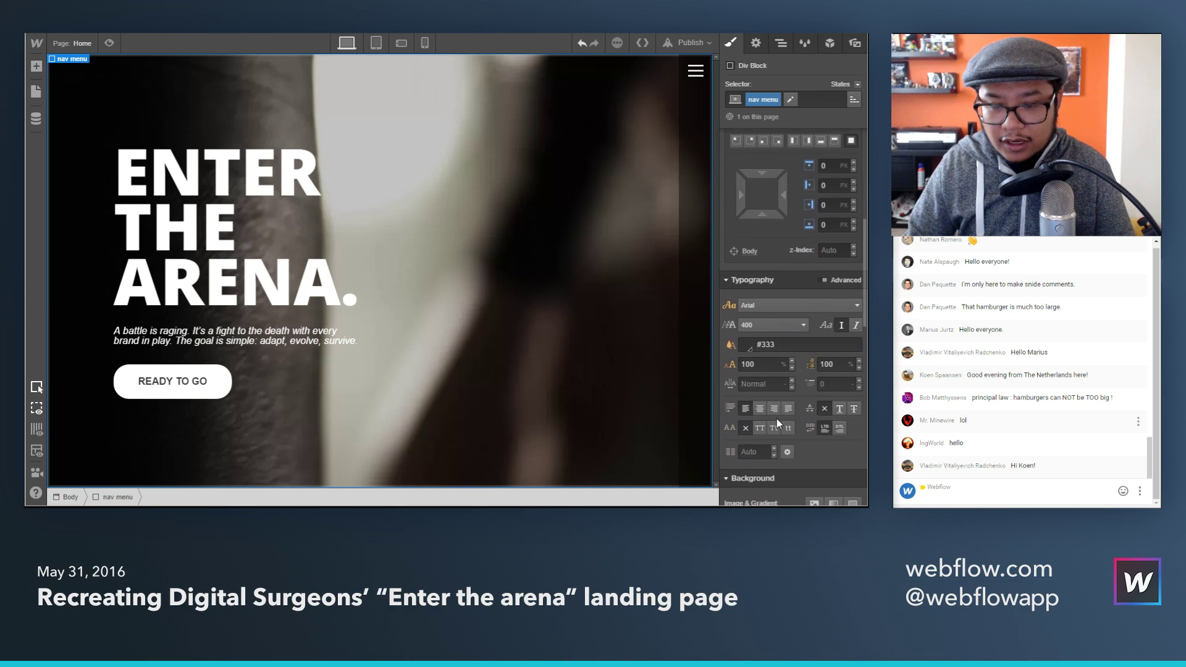
pyautogui.scroll(4, 787, 336)
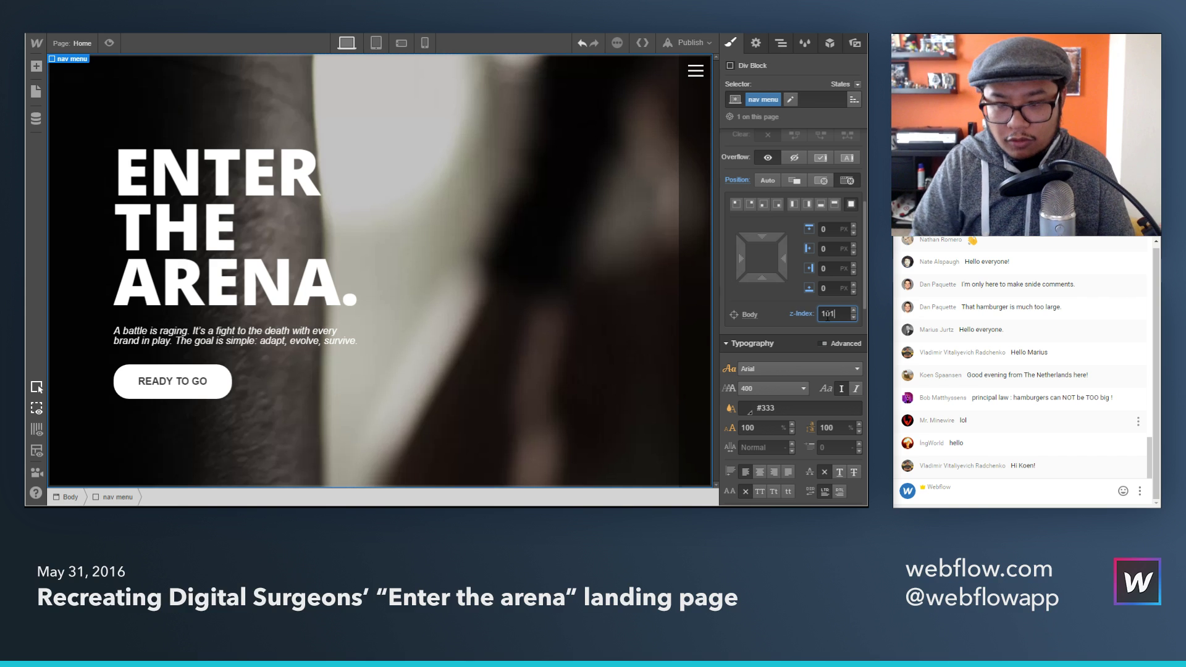
# Step: Give the nav menu block a black background colour at 40% opacity, rgba(0, 0, 0, 0.4)
pyautogui.scroll(-5, 765, 444)
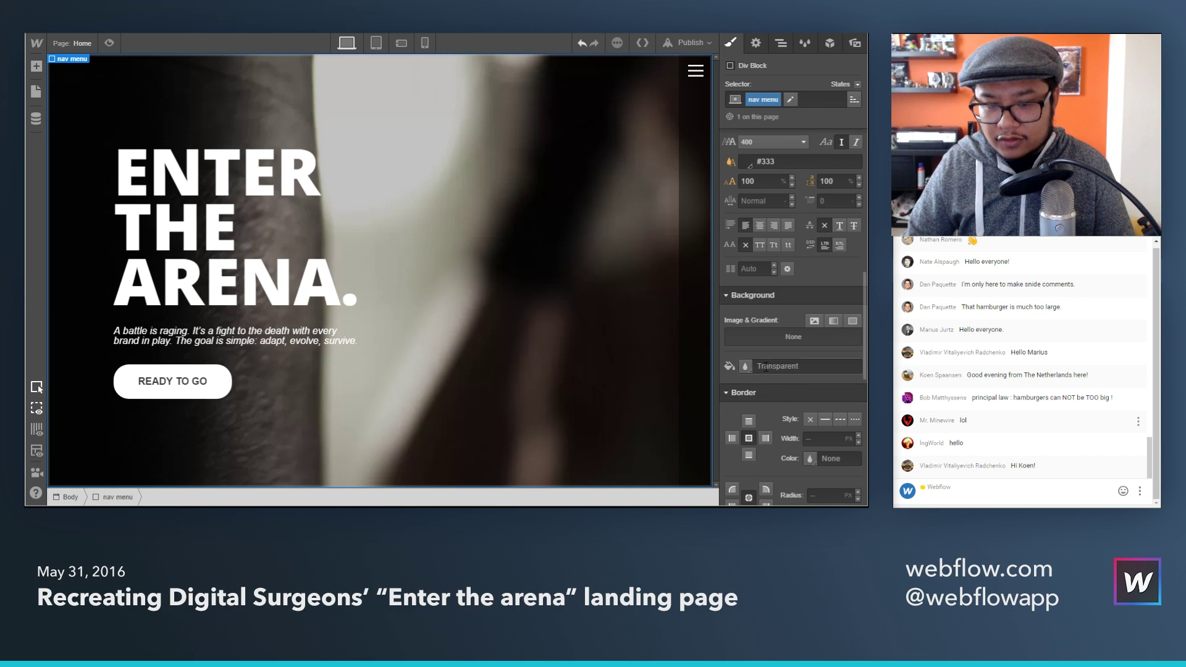
pyautogui.click(746, 366)
pyautogui.click(748, 338)
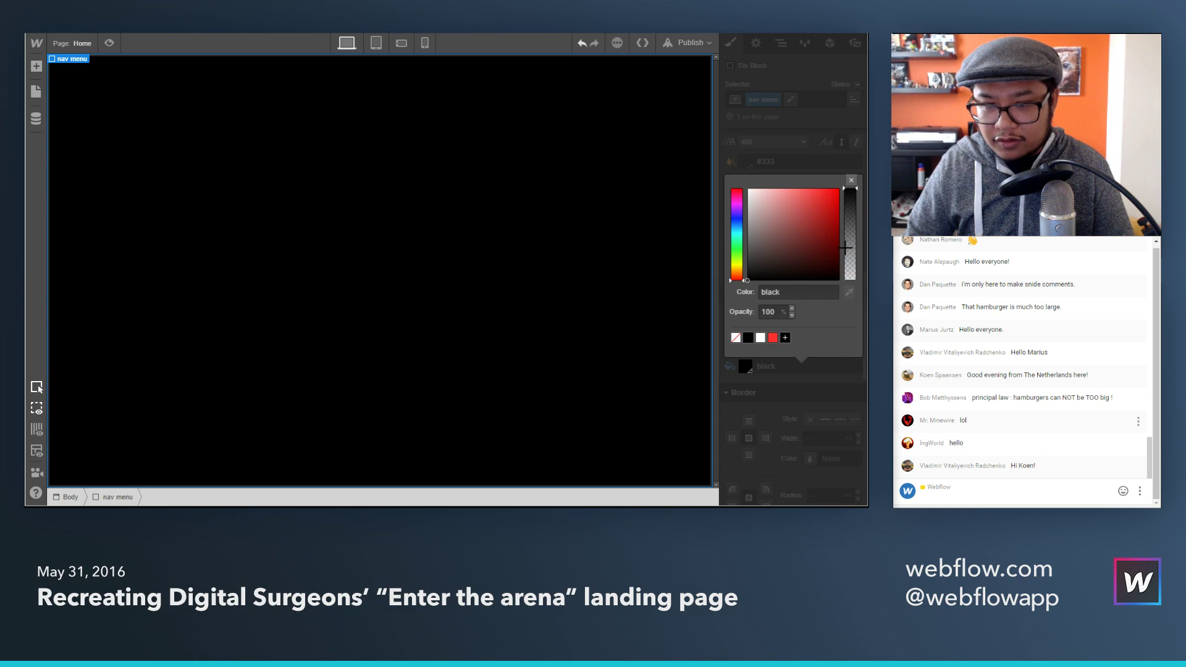
pyautogui.moveTo(847, 247)
pyautogui.mouseDown()
pyautogui.moveTo(848, 267)
pyautogui.moveTo(850, 246)
pyautogui.mouseUp()
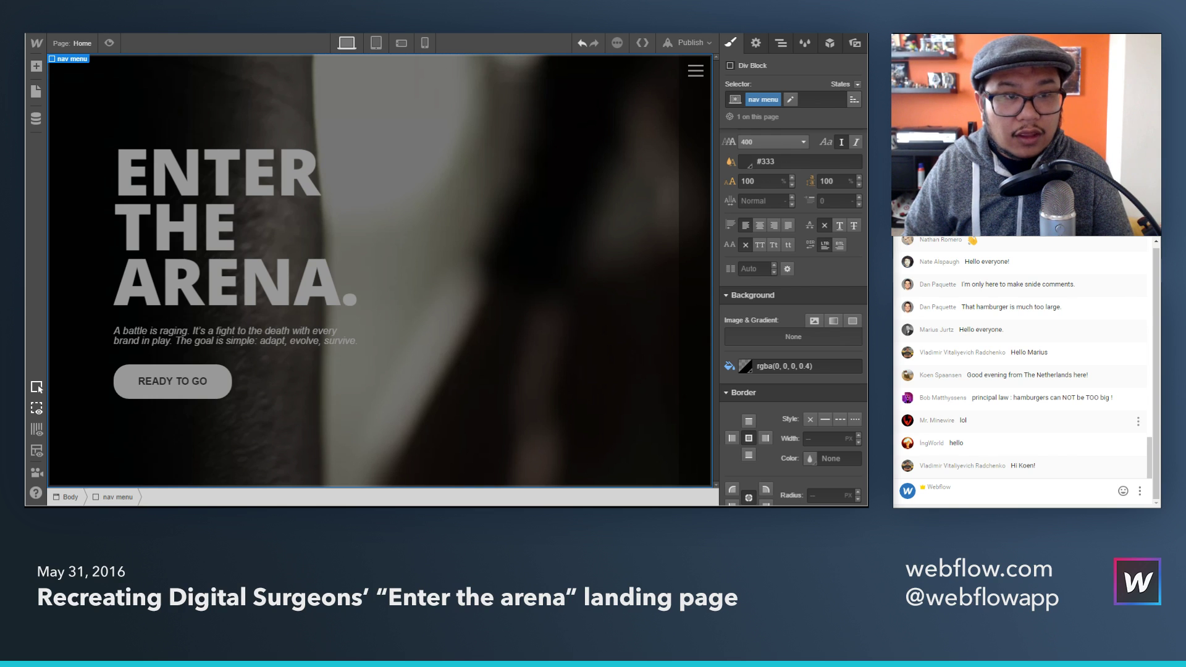
# Step: Switch to the reference site to examine the layout of its open full-page menu, and return to Webflow
pyautogui.hotkey('alt', 'Tab')
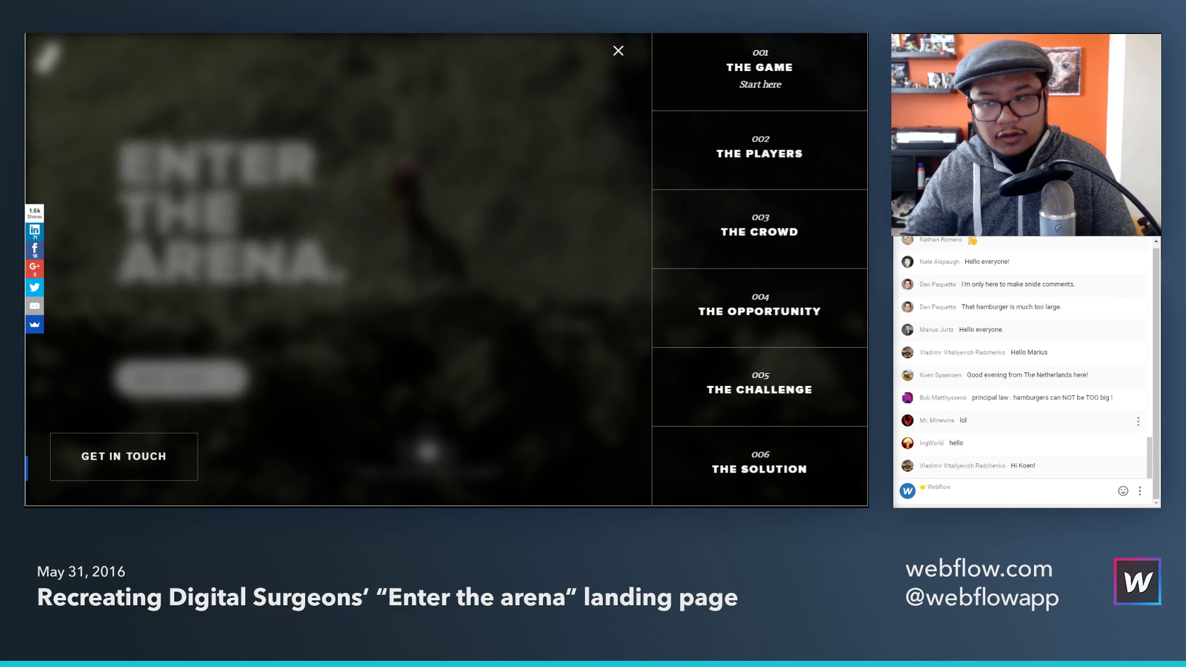
pyautogui.hotkey('alt', 'Tab')
pyautogui.press('a')
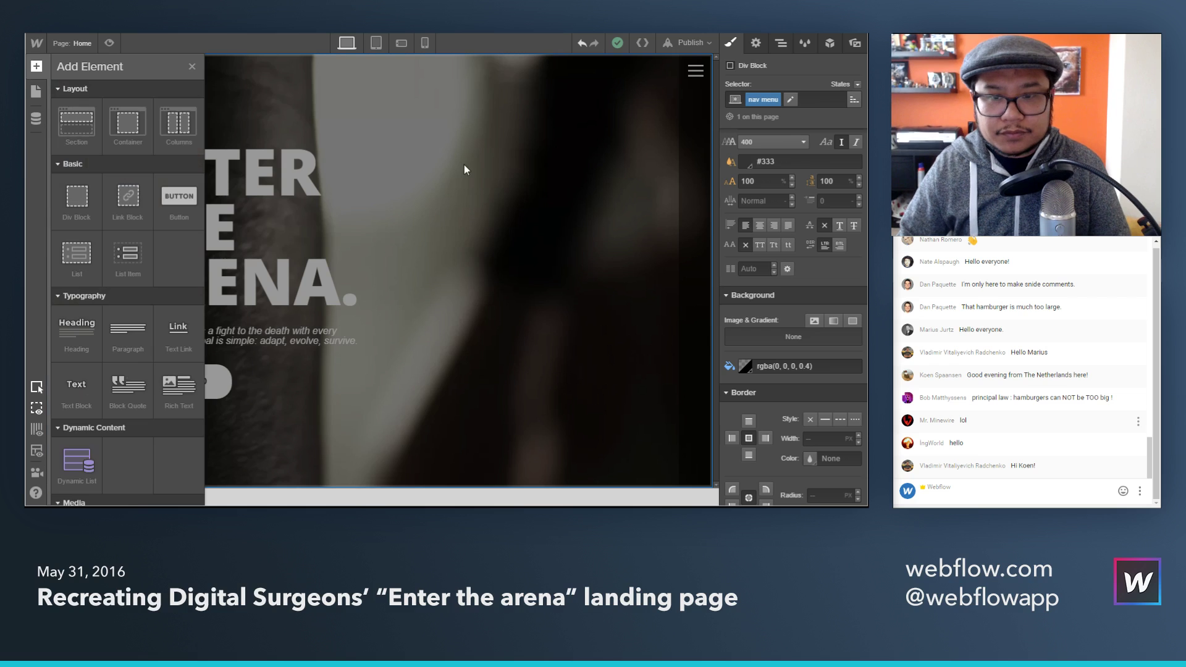
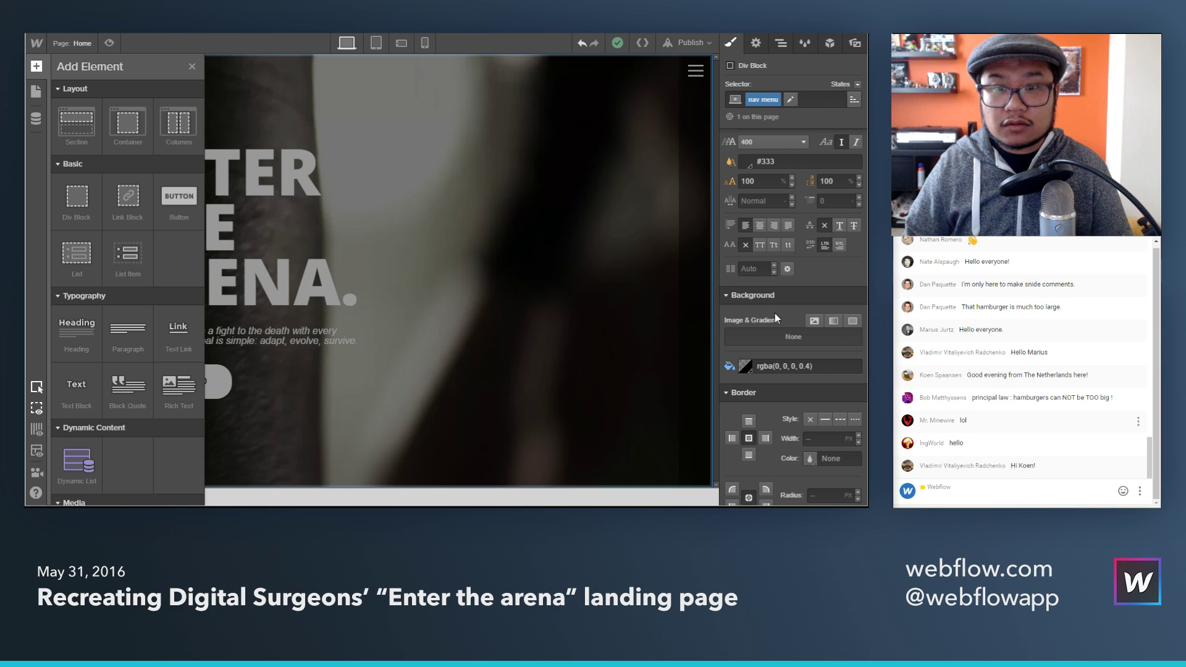
pyautogui.press('a')
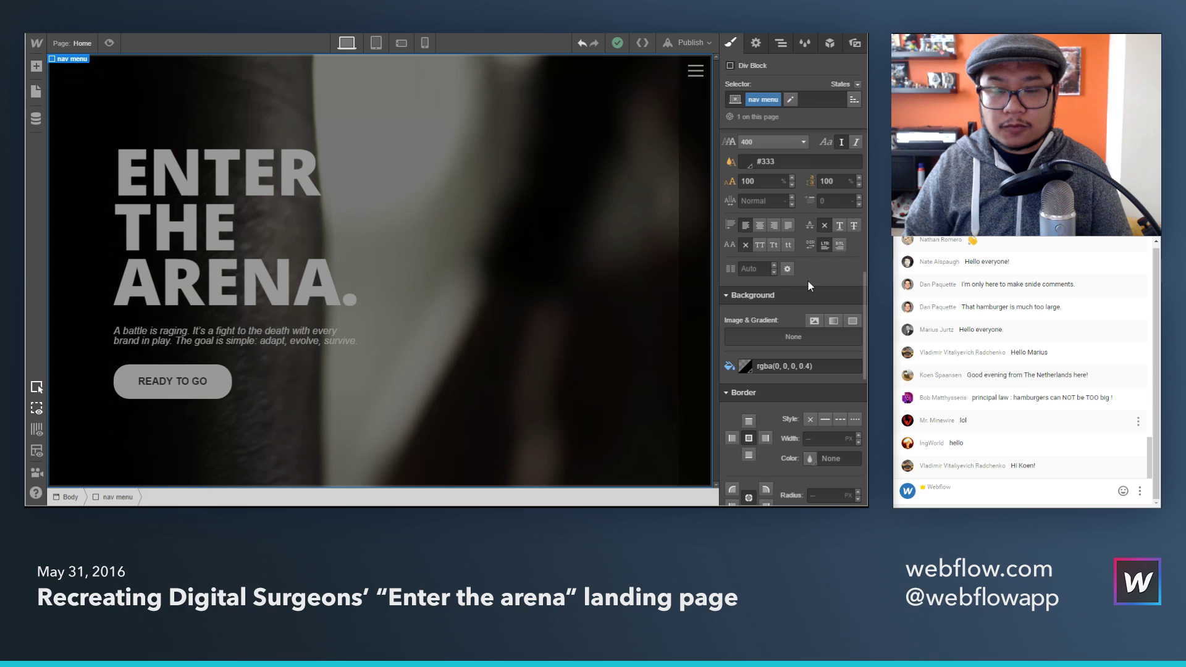
# Step: Set the nav menu block to a horizontal flex layout with space-between justification and compare it with the reference site's menu
pyautogui.scroll(10, 808, 280)
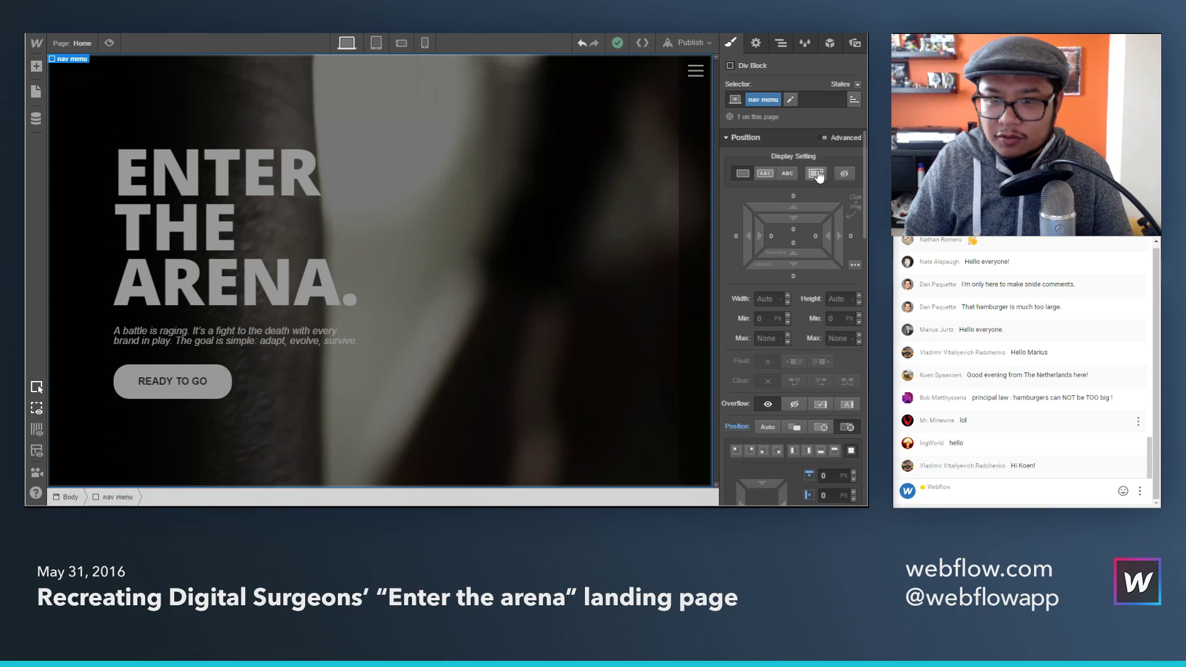
pyautogui.click(817, 173)
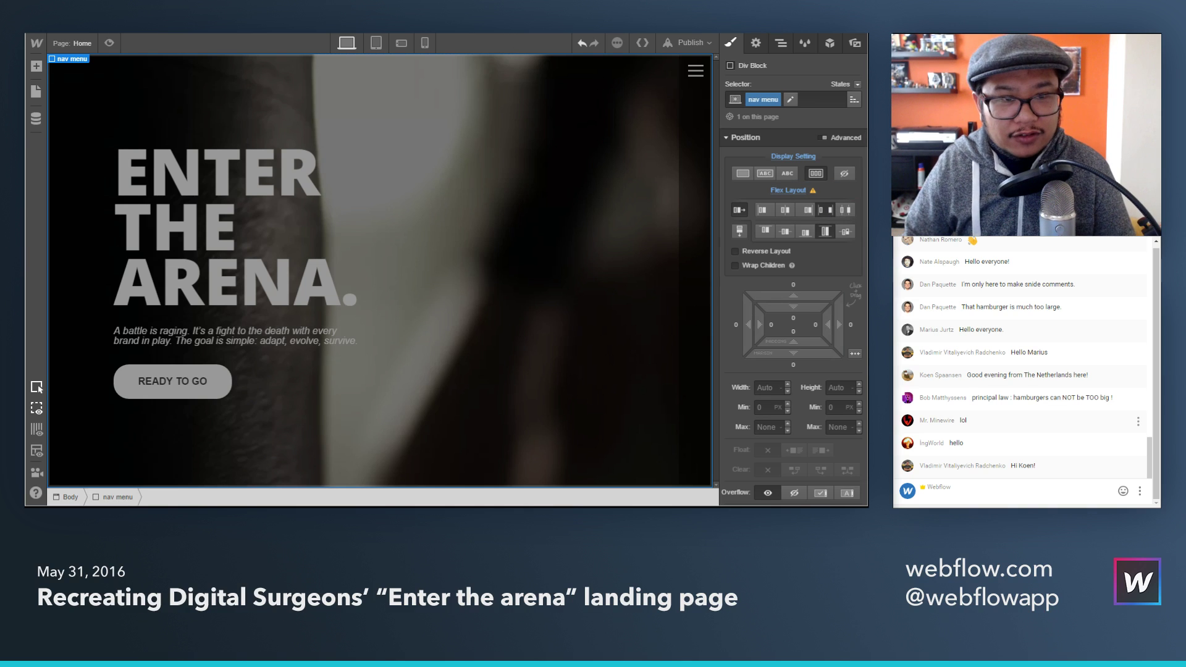
pyautogui.hotkey('ctrl', 'Tab')
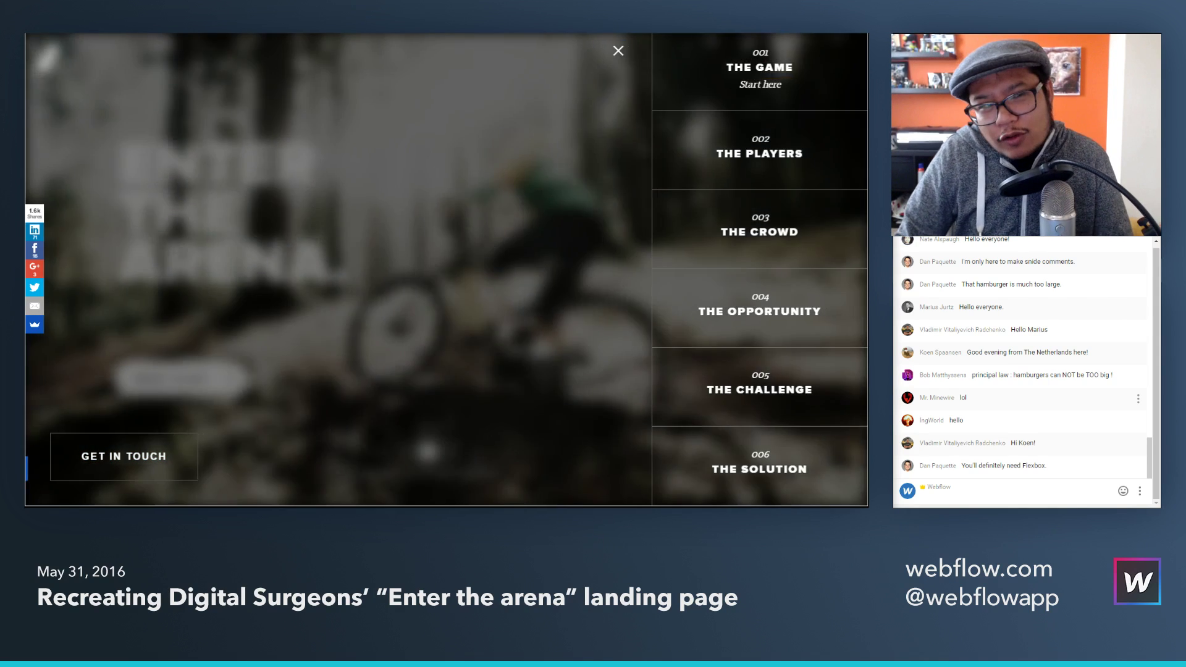
pyautogui.hotkey('ctrl', 'Tab')
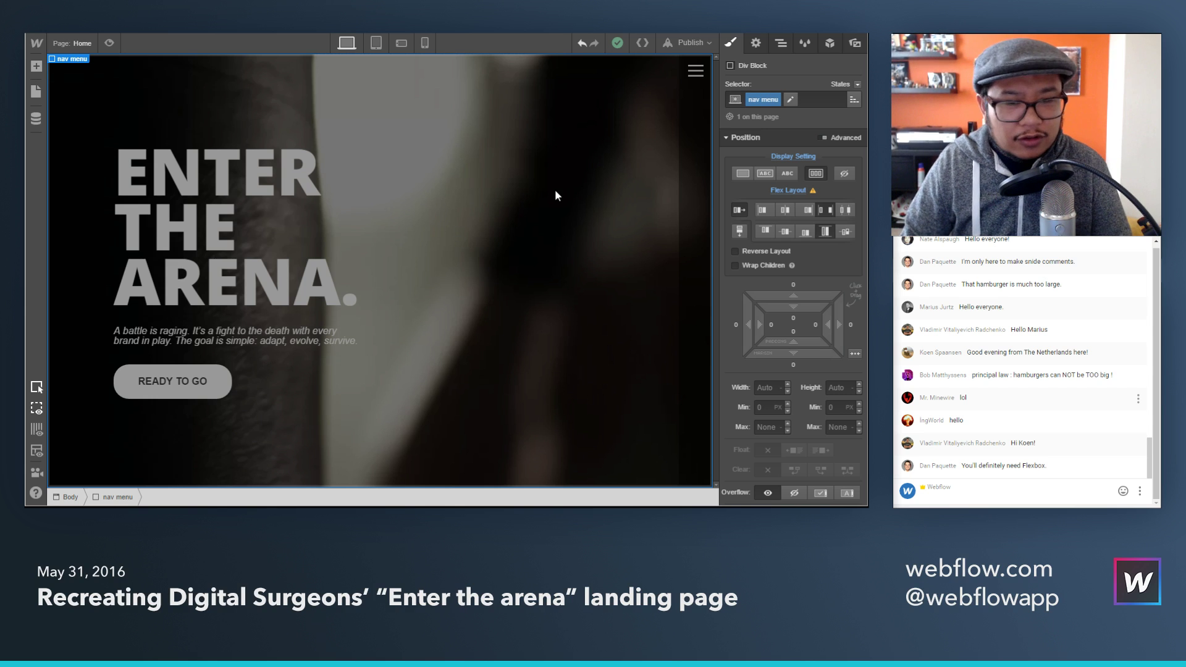
# Step: Add a Div Block inside nav menu and give it the class "cta wrapper", checking the reference site's menu for guidance
pyautogui.press('a')
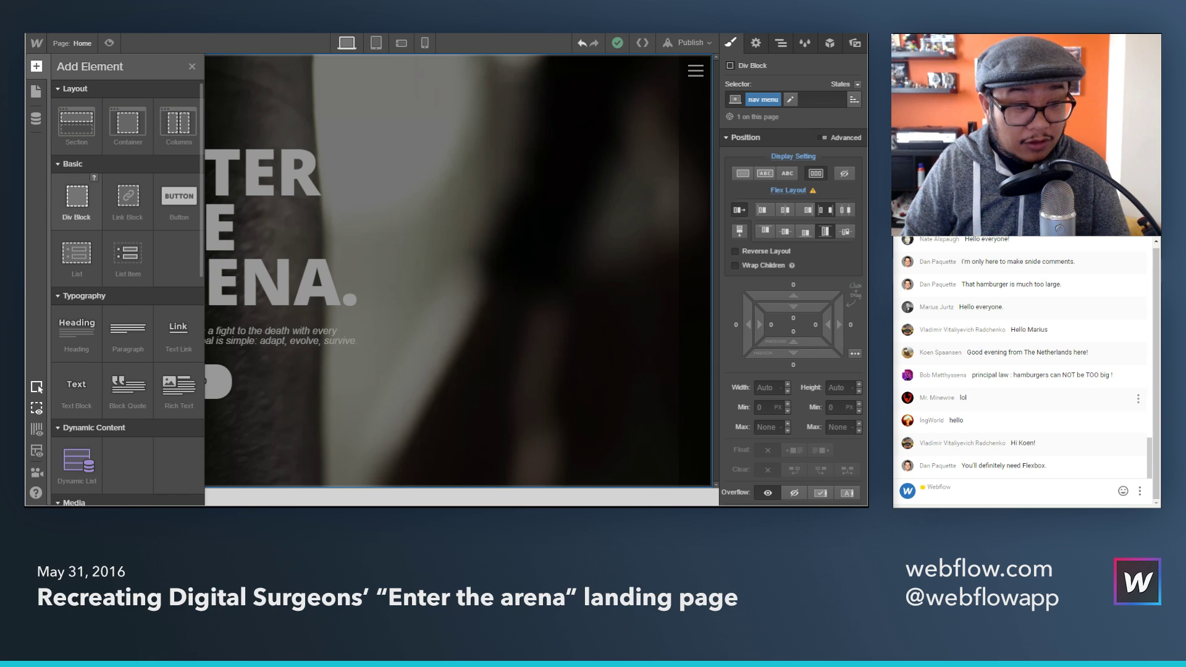
pyautogui.moveTo(76, 197); pyautogui.dragTo(276, 206)
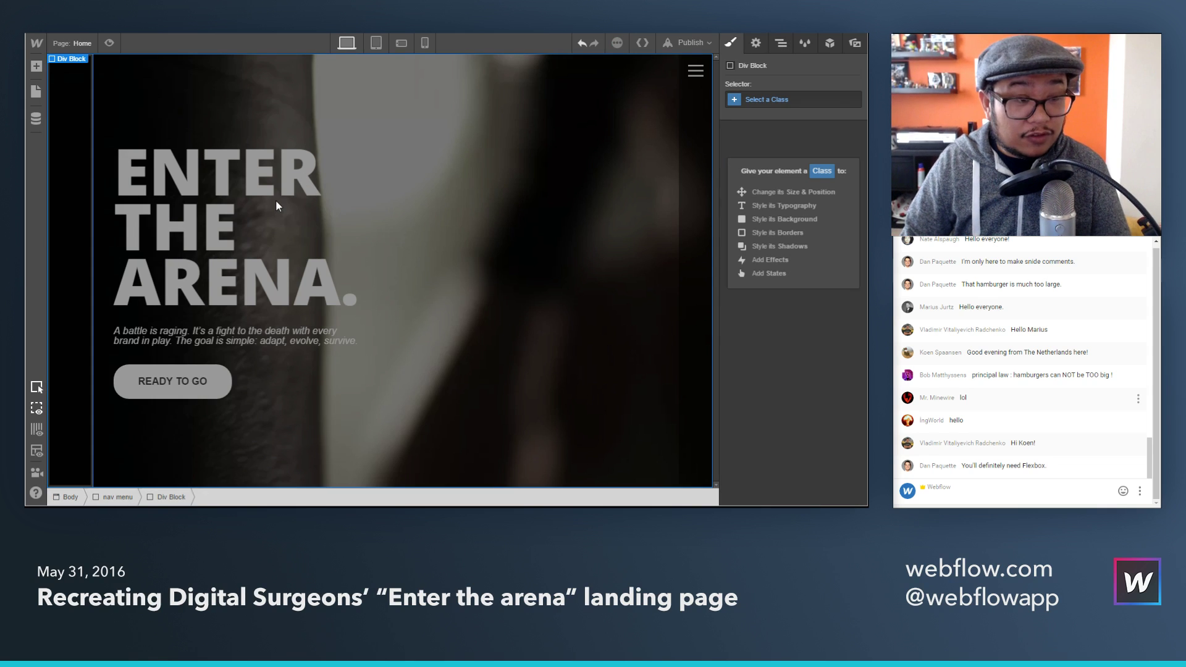
pyautogui.hotkey('ctrl', 'Tab')
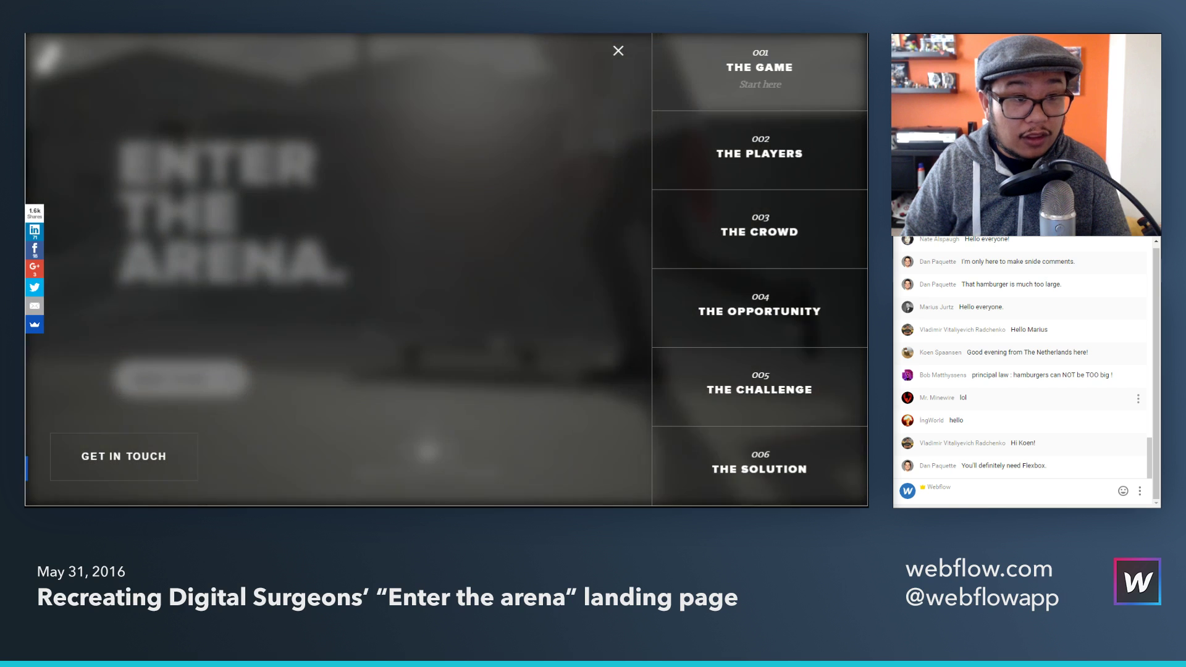
pyautogui.hotkey('ctrl', 'shift', 'Tab')
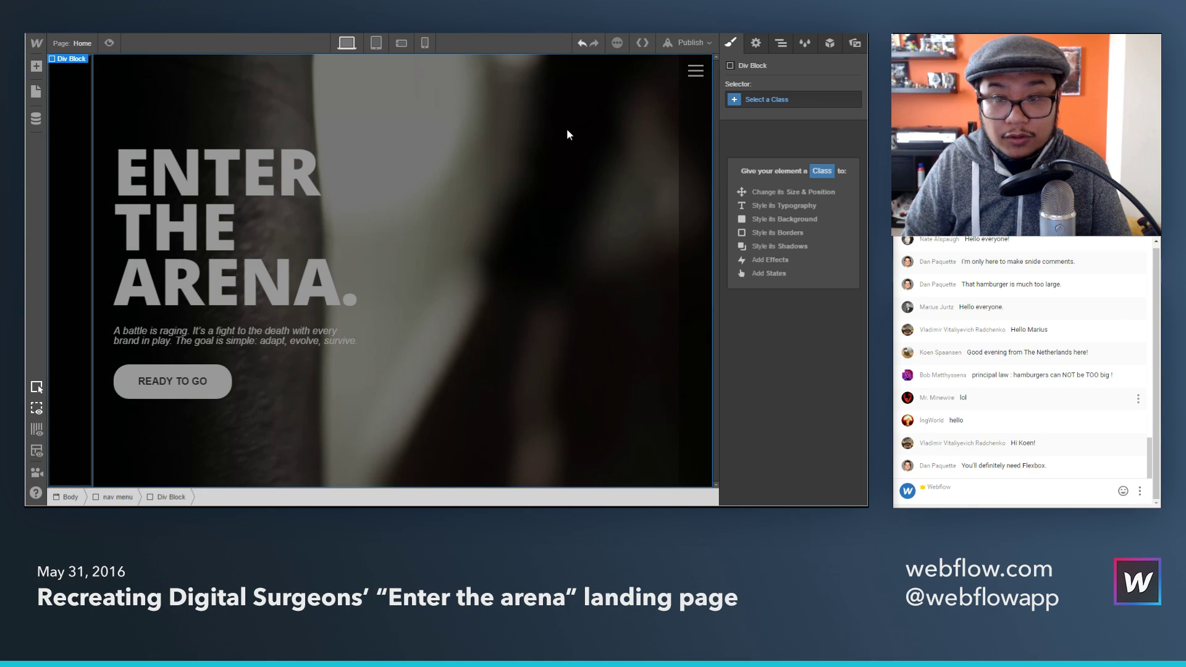
pyautogui.click(758, 101)
pyautogui.write('cta wrapper')
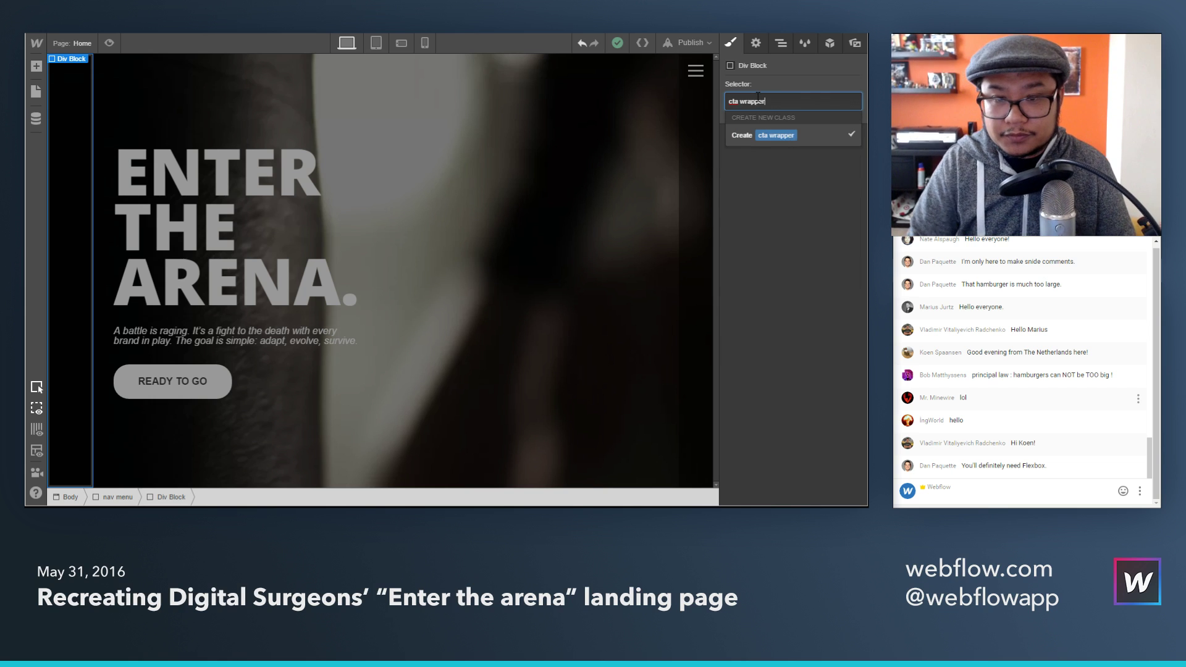
pyautogui.press('Return')
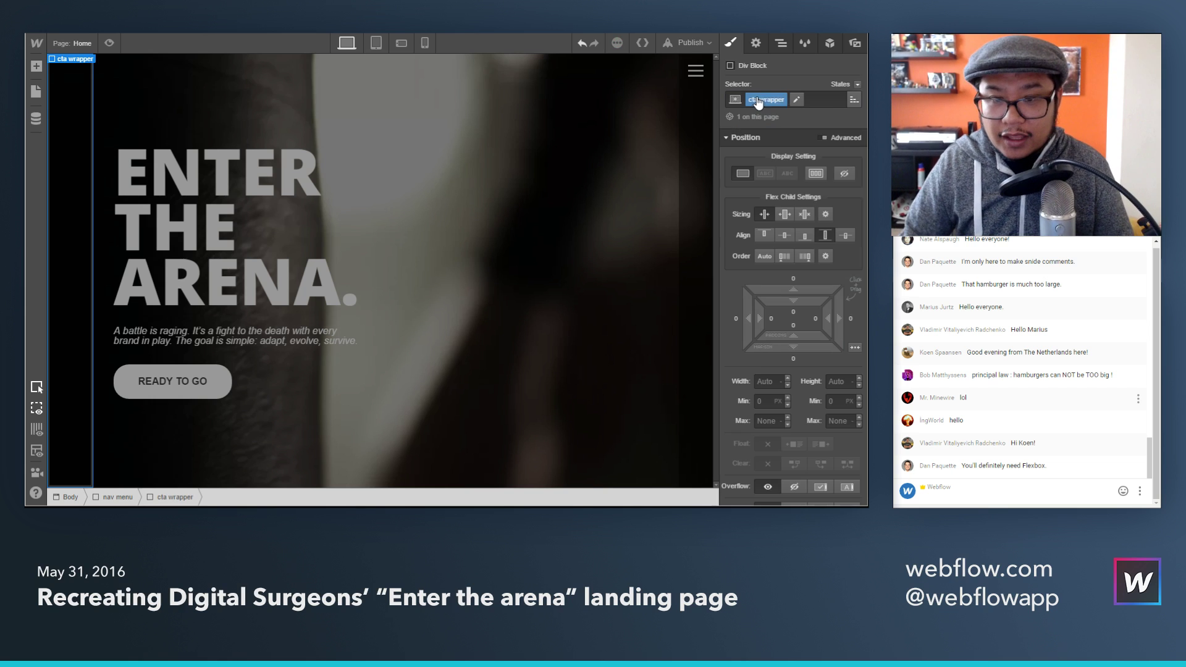
# Step: Make cta wrapper a horizontal flex container with bottom alignment and add a Button inside it
pyautogui.click(816, 174)
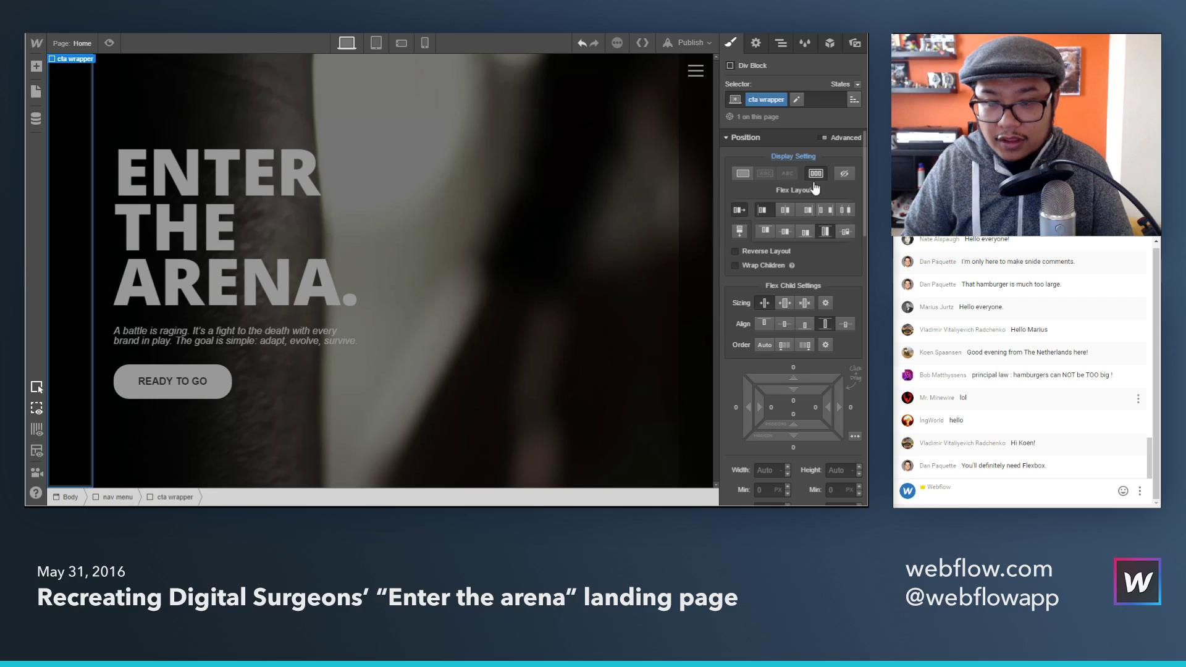
pyautogui.click(805, 232)
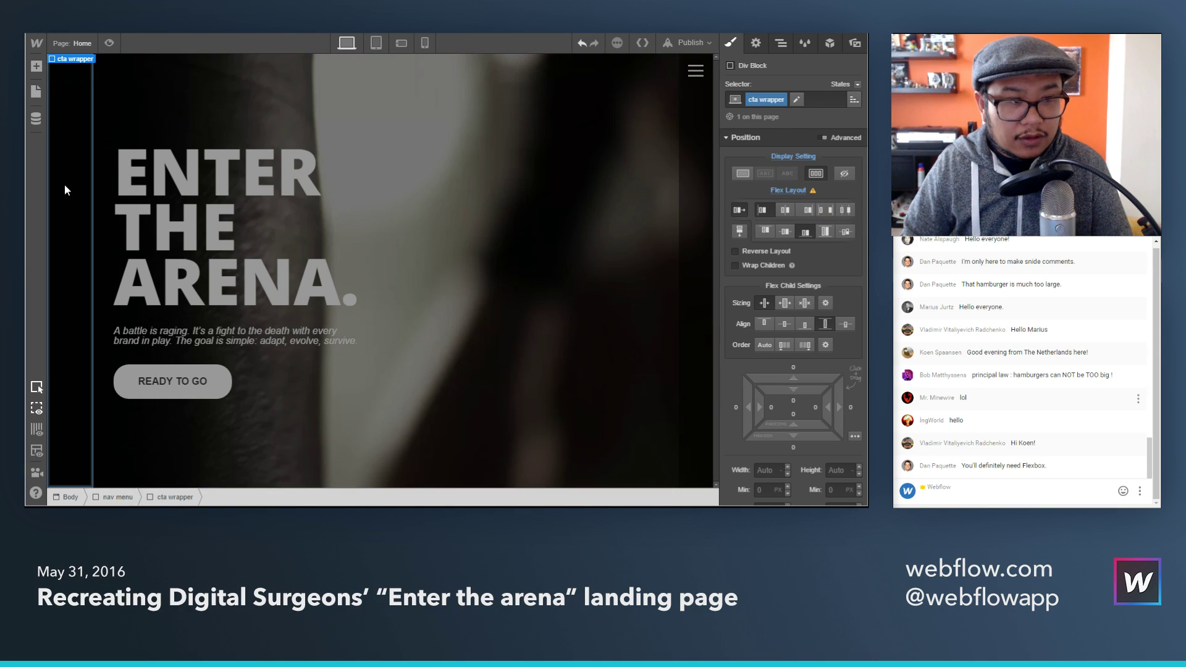
pyautogui.press('a')
pyautogui.click(179, 198)
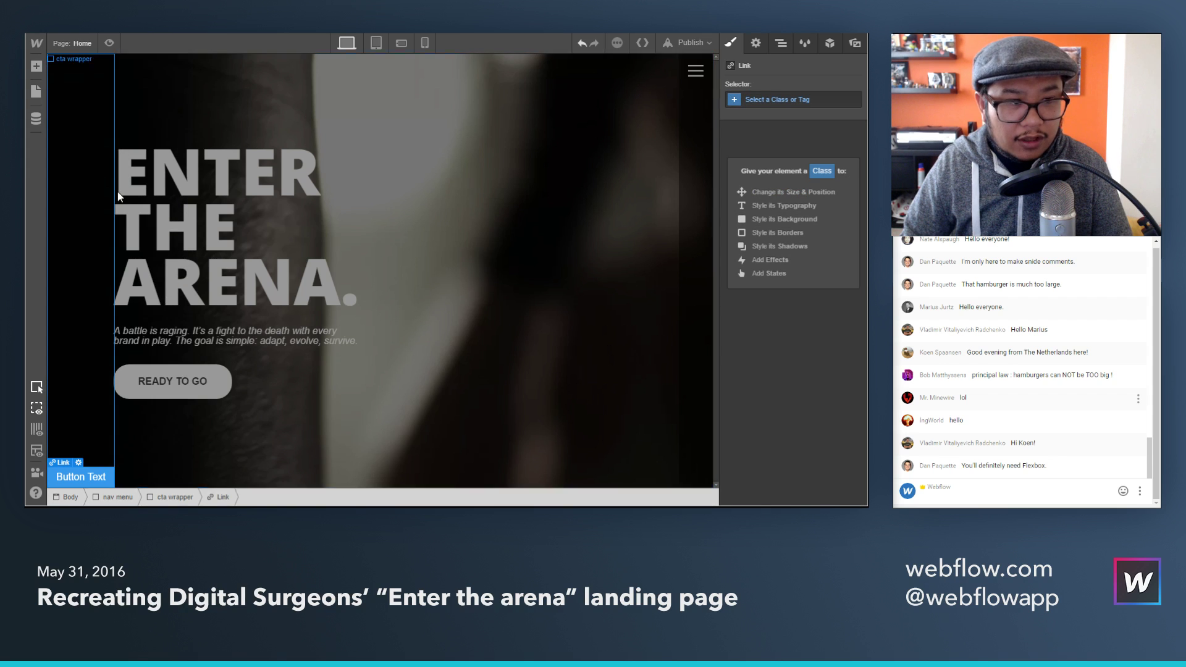
# Step: Add a second Div Block inside nav menu, check the reference site's link column, and give the block the class "nav menu flex"
pyautogui.click(391, 132)
pyautogui.press('a')
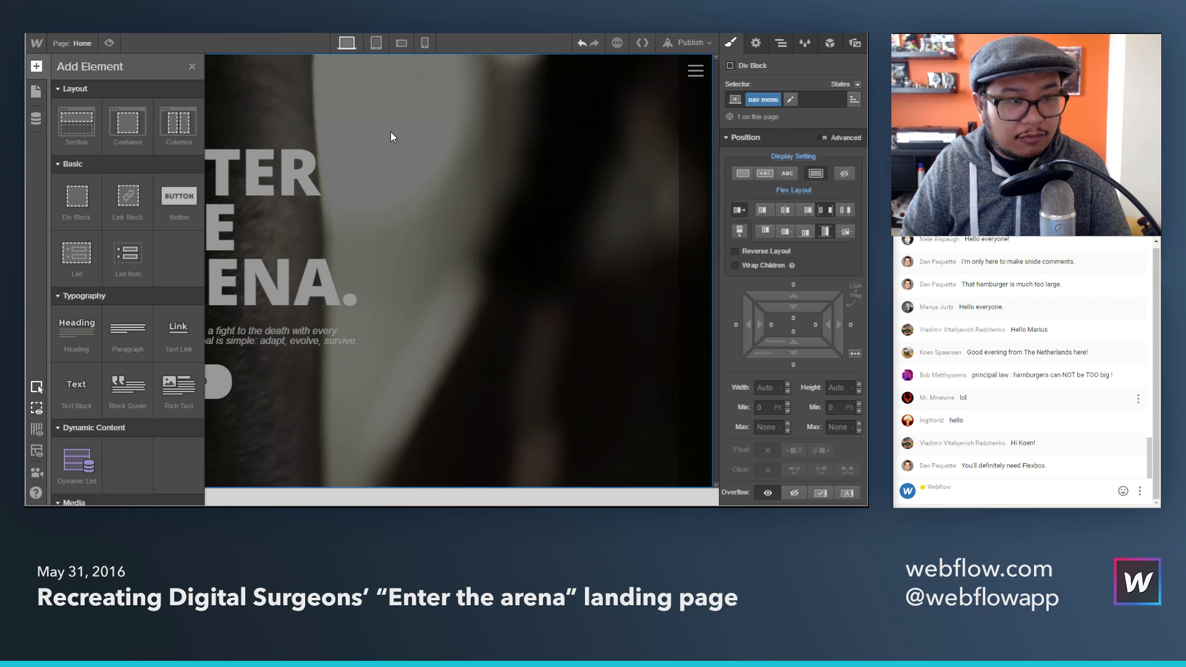
pyautogui.click(82, 199)
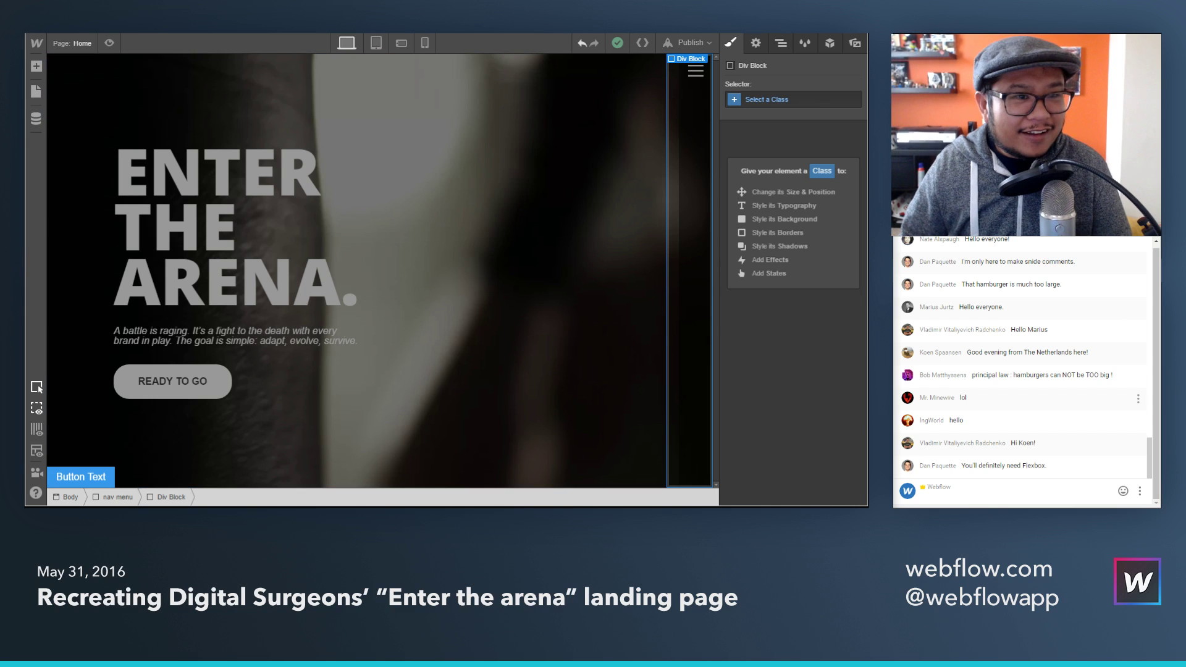
pyautogui.hotkey('ctrl', 'Tab')
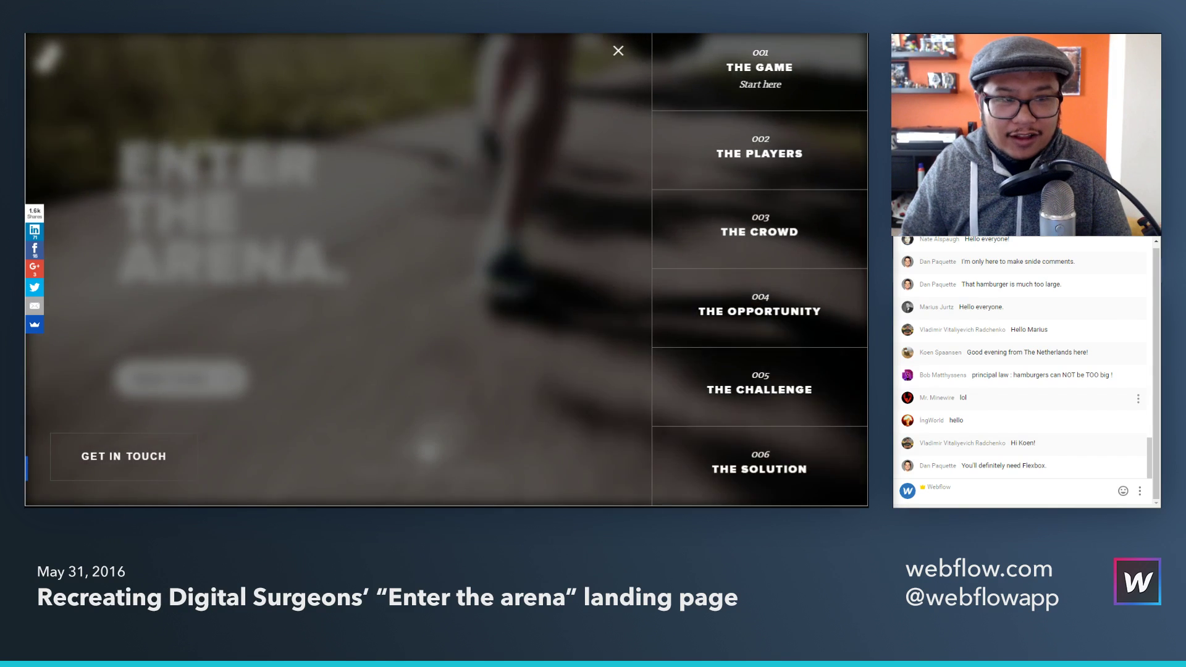
pyautogui.hotkey('ctrl', 'Tab')
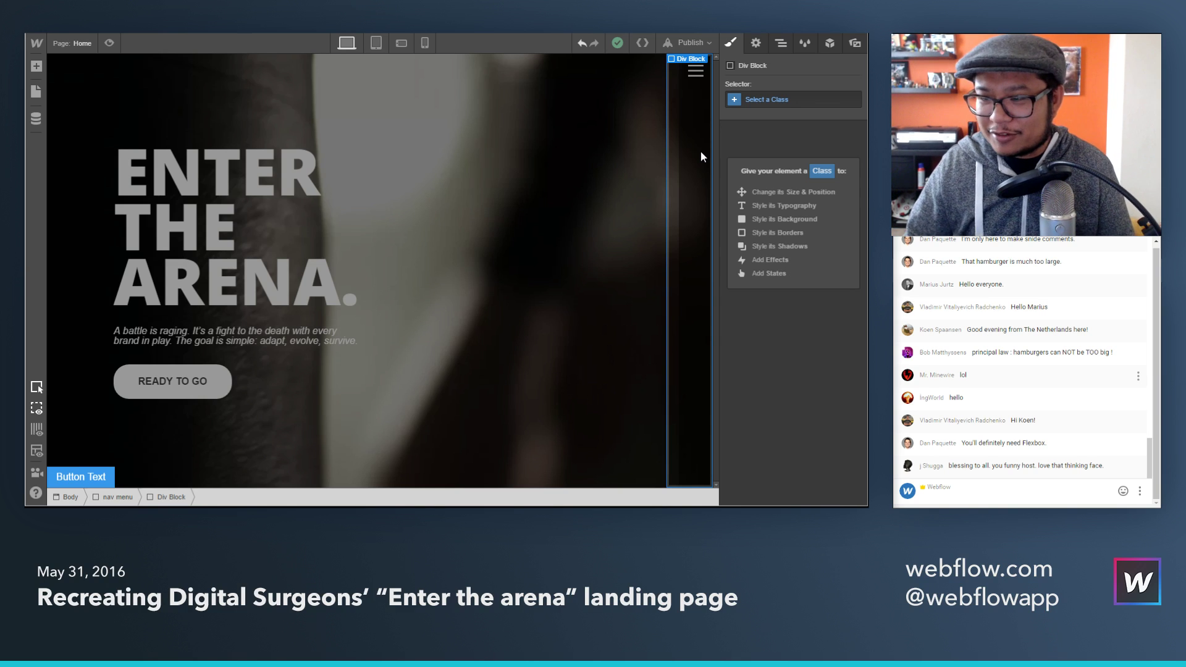
pyautogui.press('a')
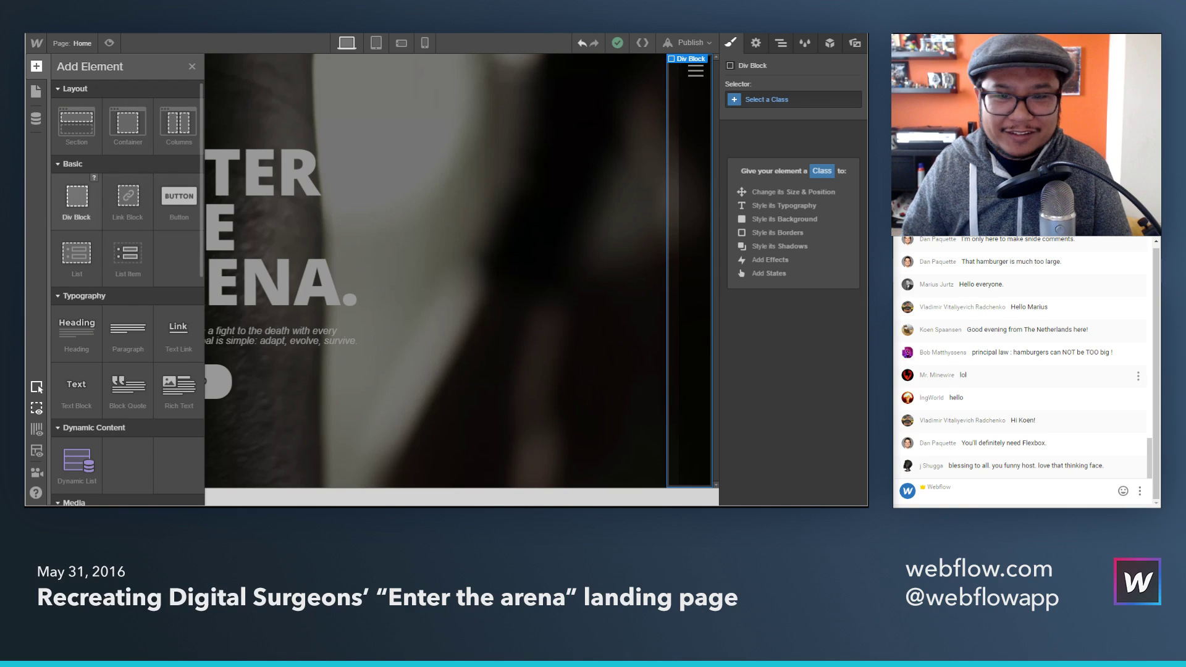
pyautogui.press('a')
pyautogui.click(797, 100)
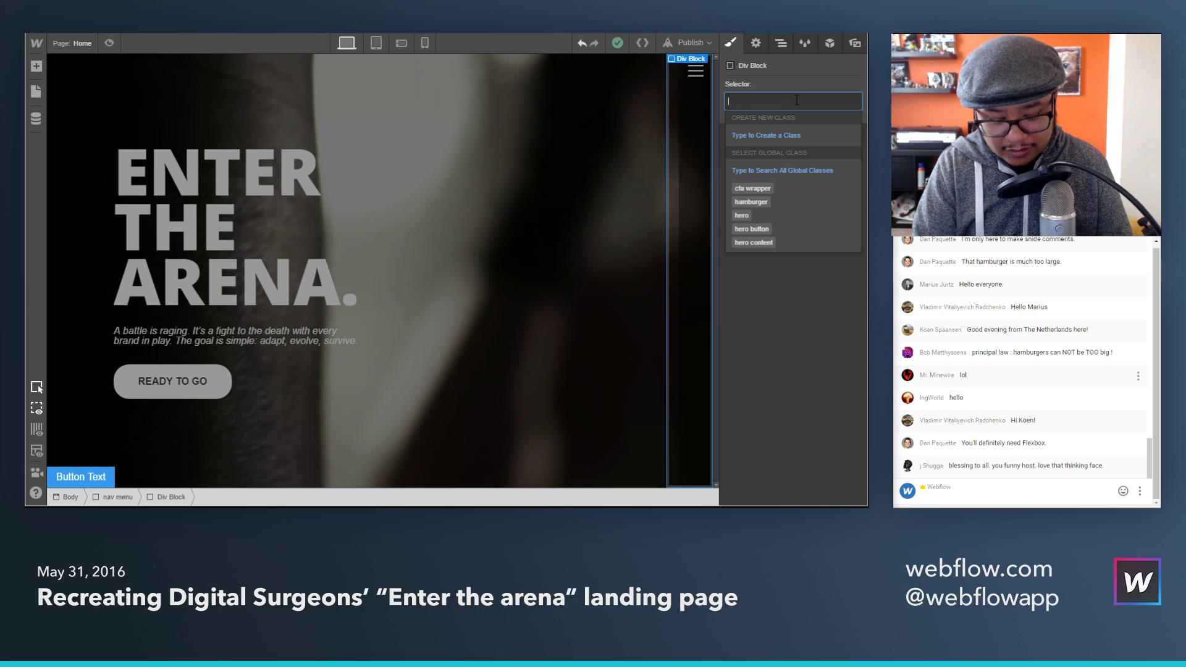
pyautogui.write('nav menu flex')
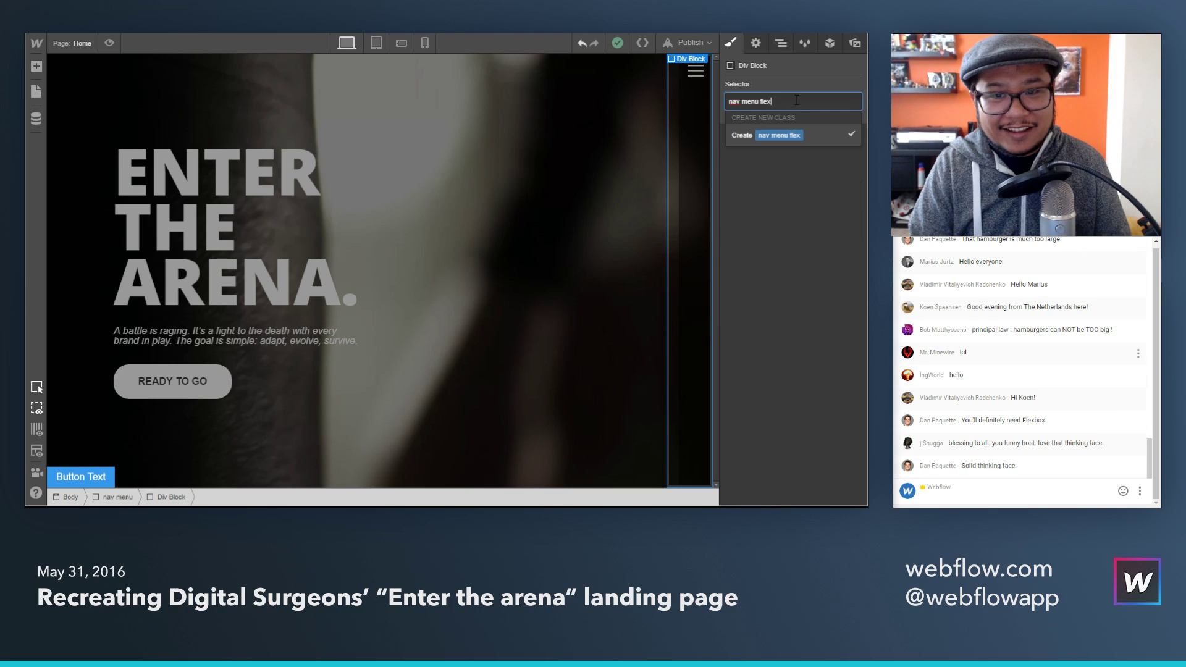
pyautogui.press('Return')
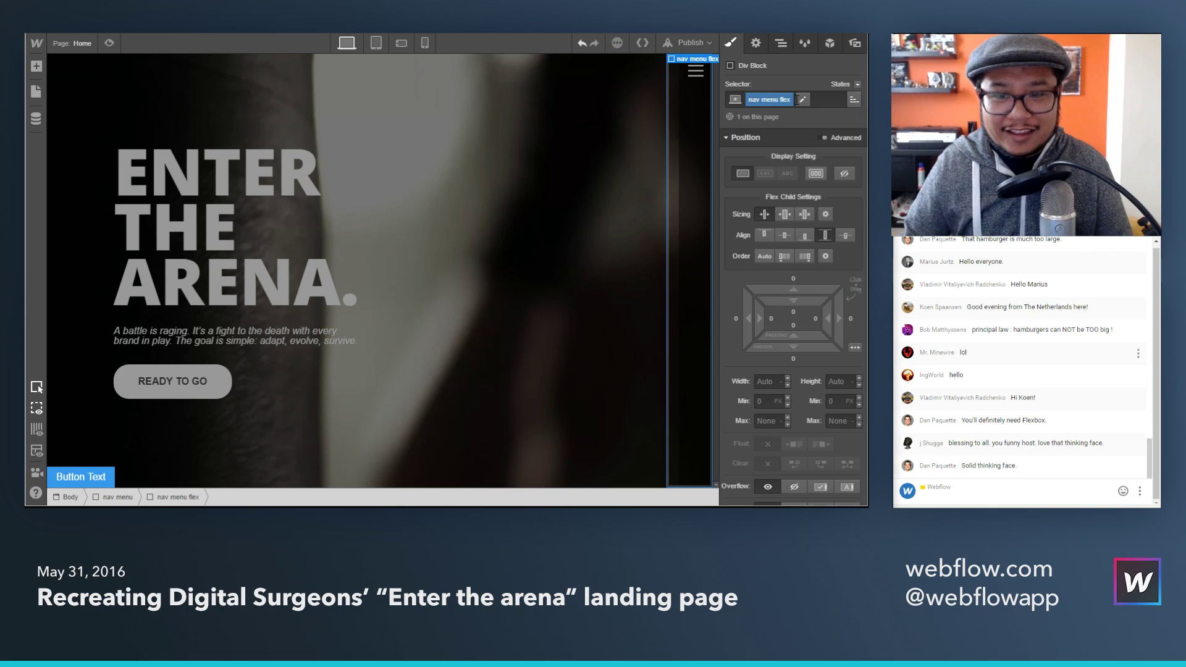
# Step: Set the nav menu flex block to a vertical flex layout and add a Link Block inside it
pyautogui.click(815, 173)
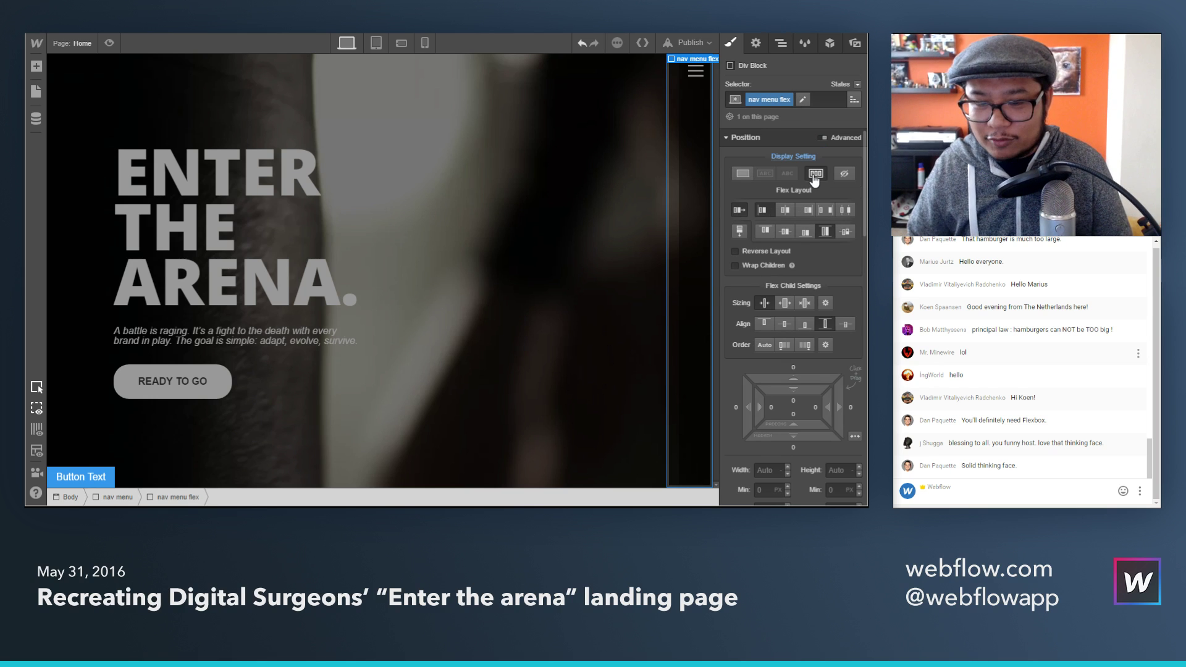
pyautogui.click(740, 232)
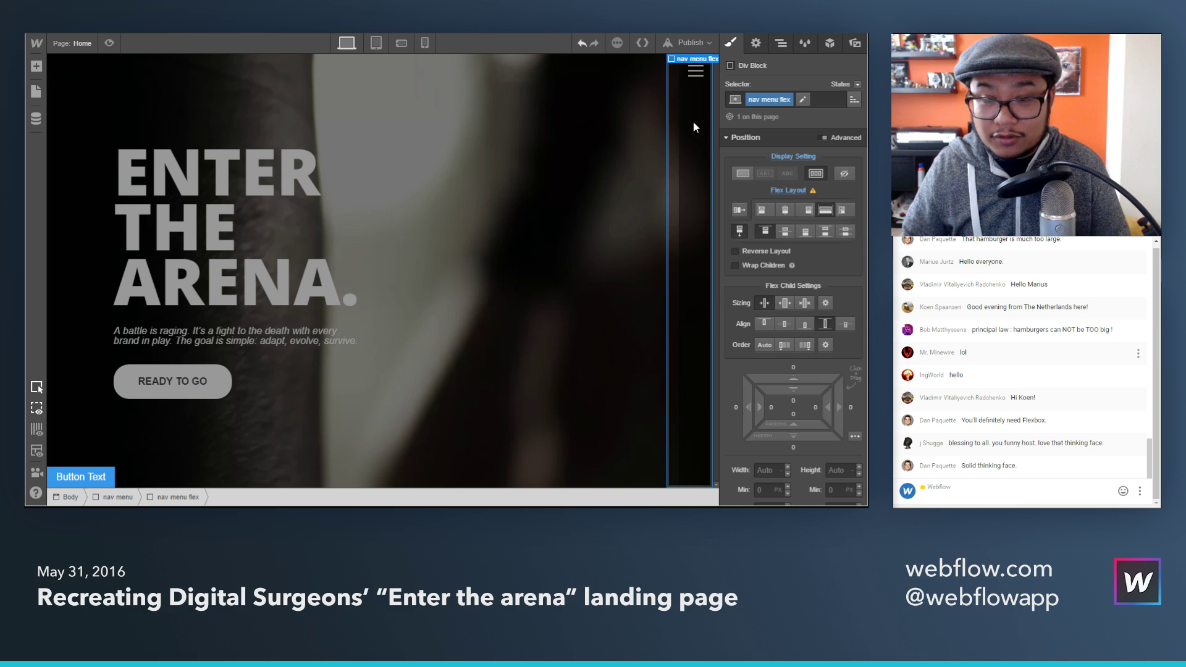
pyautogui.press('a')
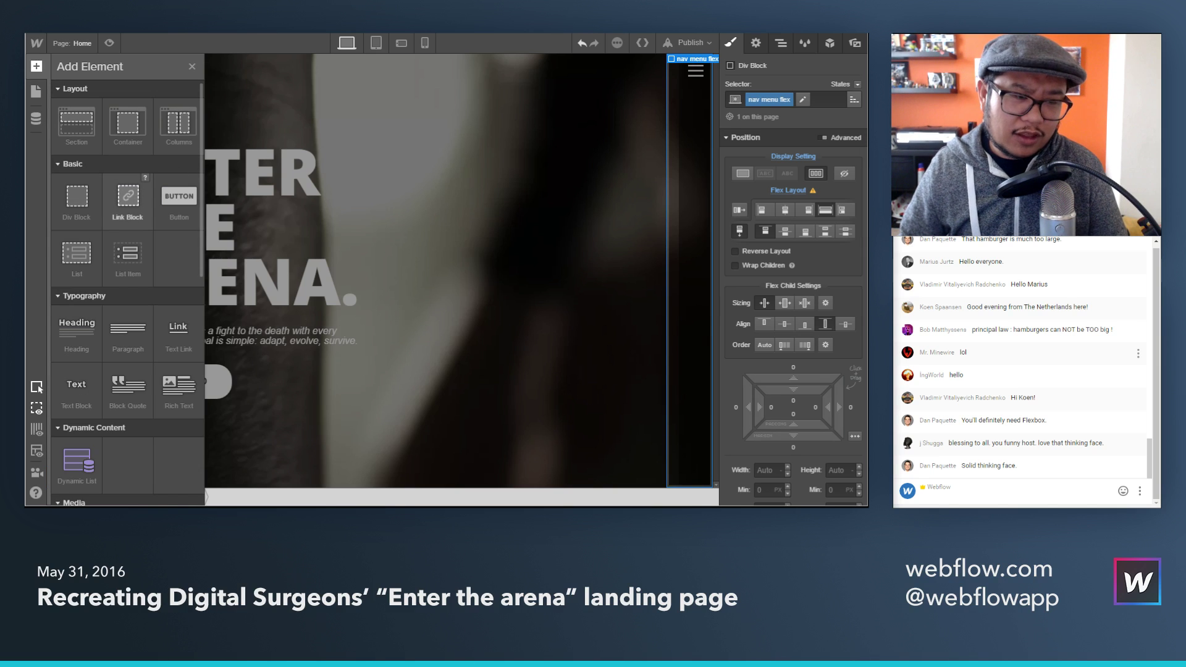
pyautogui.click(127, 207)
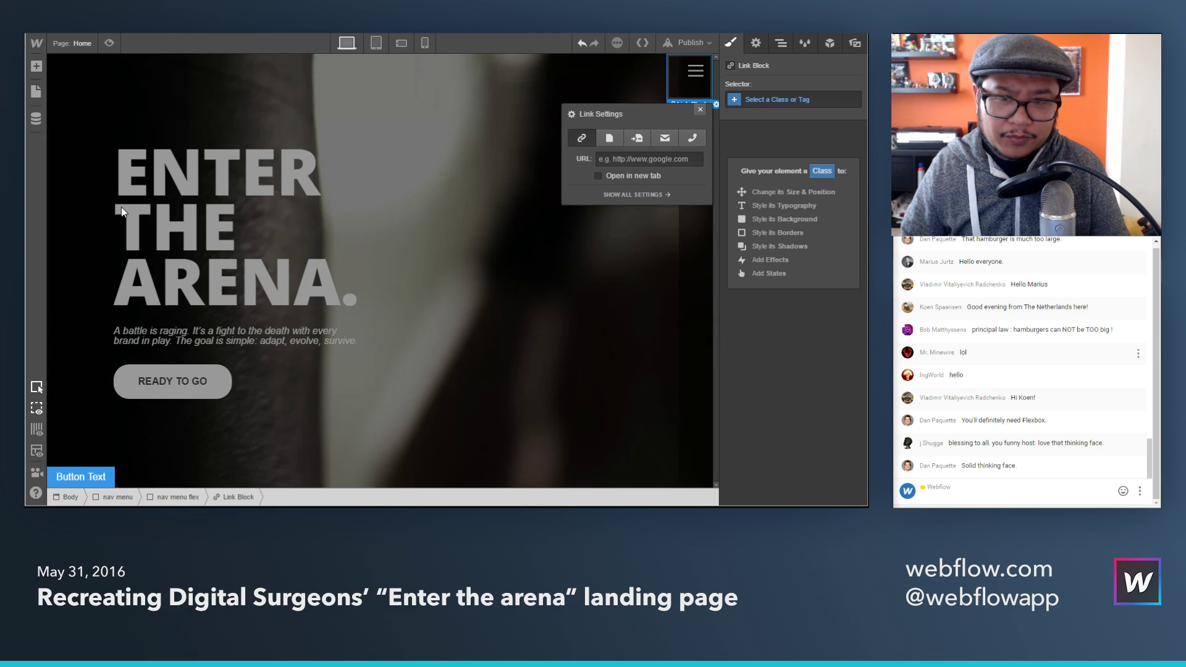
# Step: Add a Text Block inside the Link Block and set its text to "The Game", following the reference site's first menu entry
pyautogui.click(699, 110)
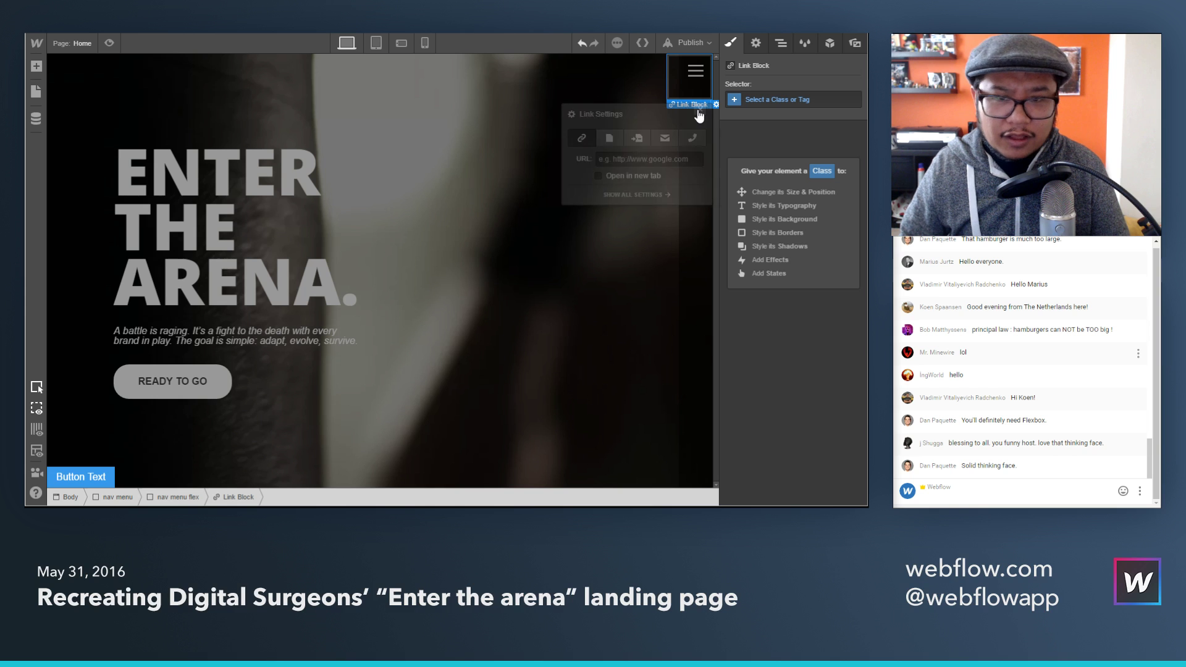
pyautogui.press('a')
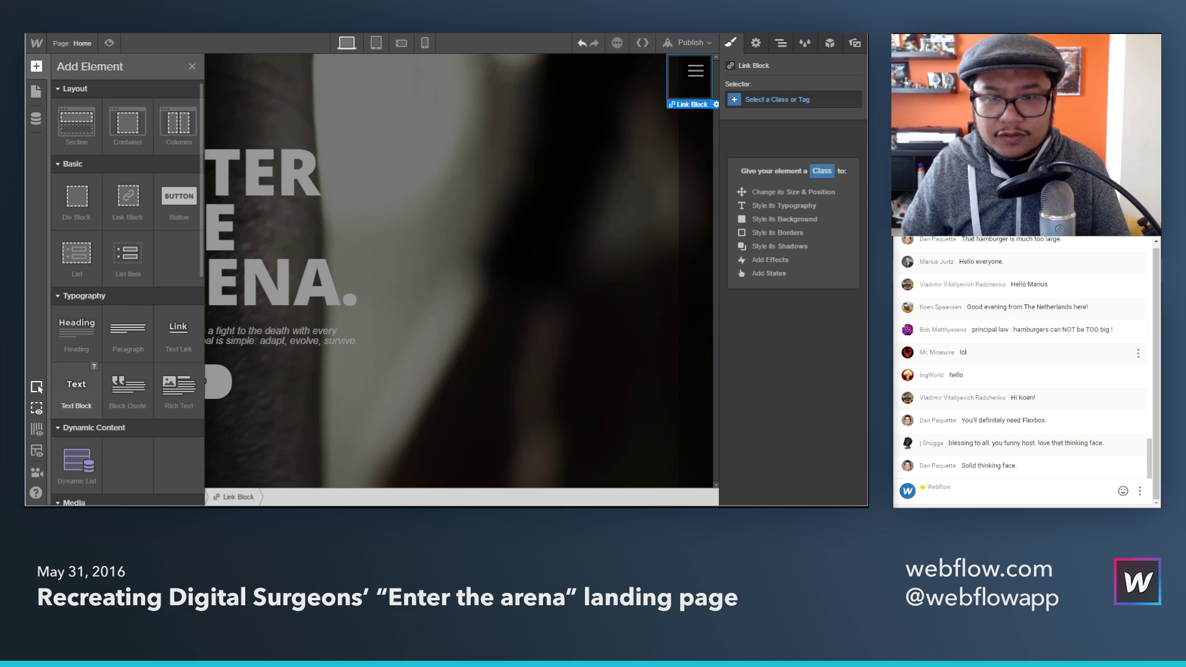
pyautogui.click(75, 389)
pyautogui.hotkey('ctrl', 'Tab')
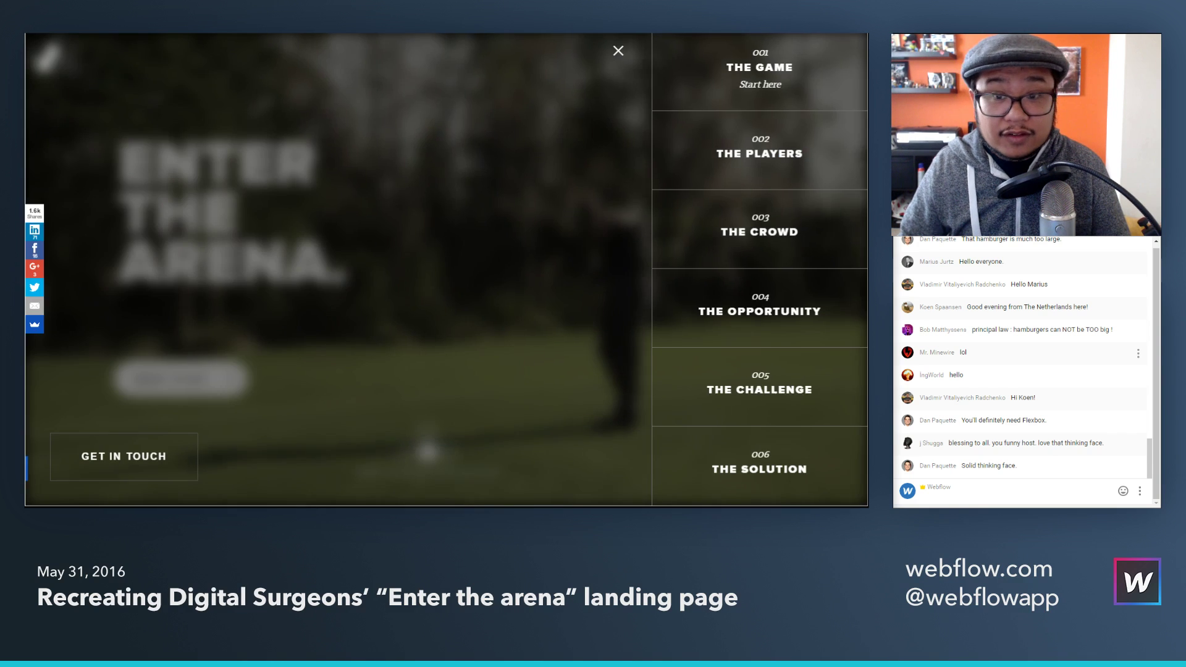
pyautogui.hotkey('ctrl', 'Tab')
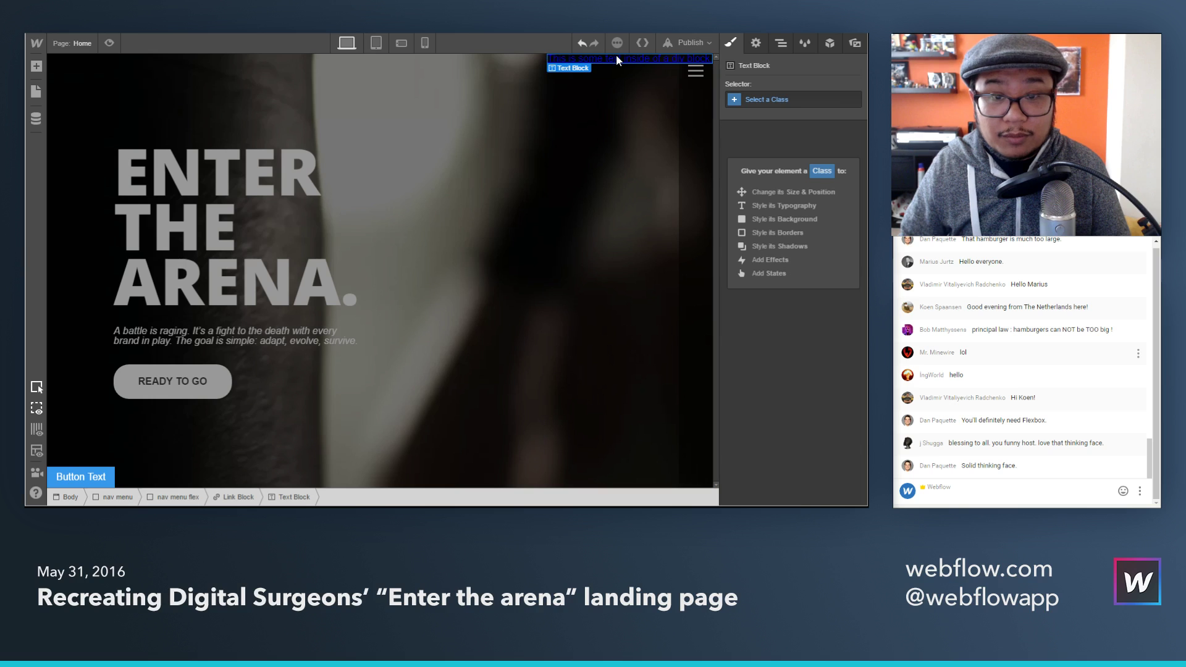
pyautogui.write('The Game')
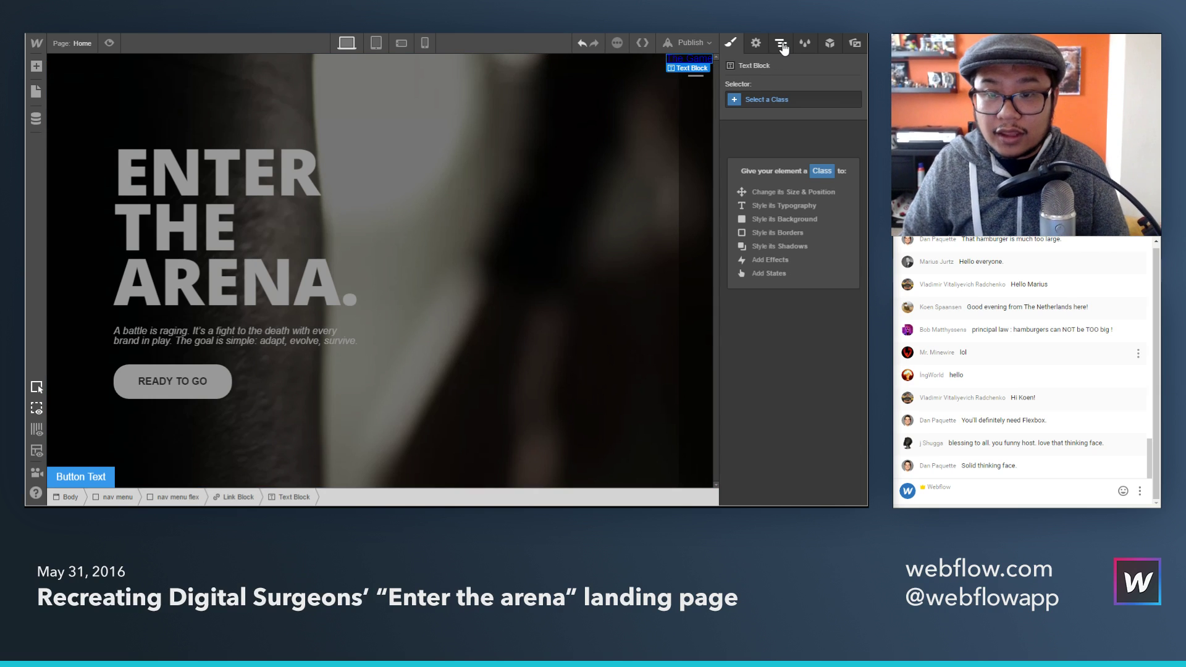
# Step: Give the text block inside the Link Block the new class "nav link"
pyautogui.click(779, 99)
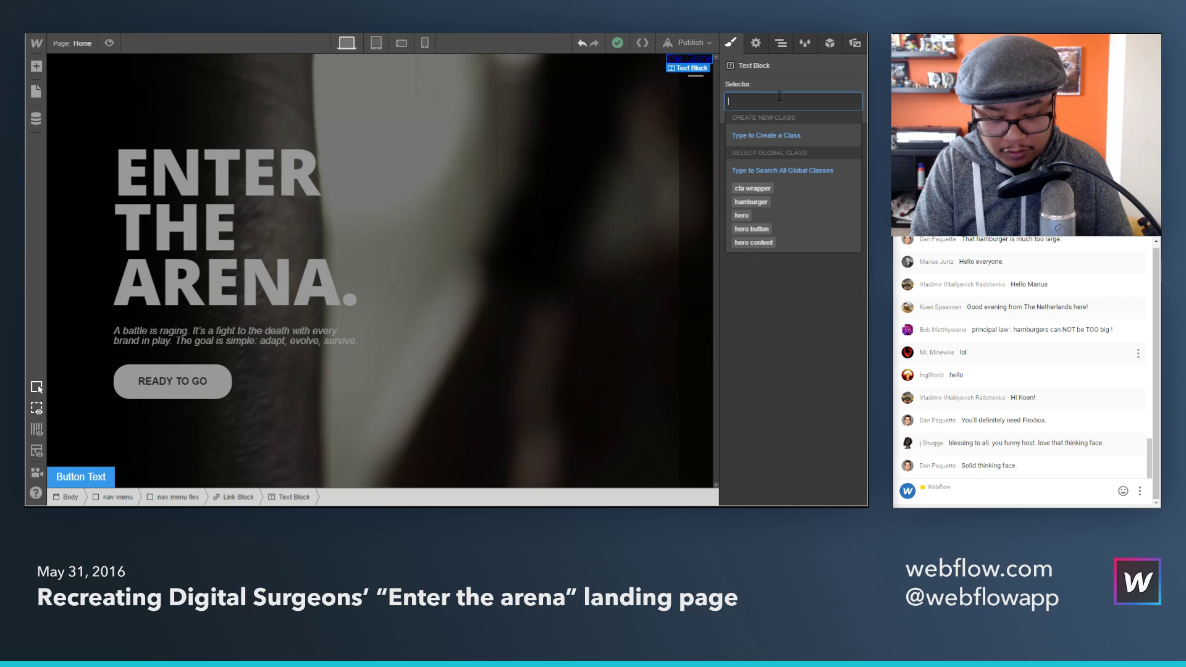
pyautogui.write('nav link')
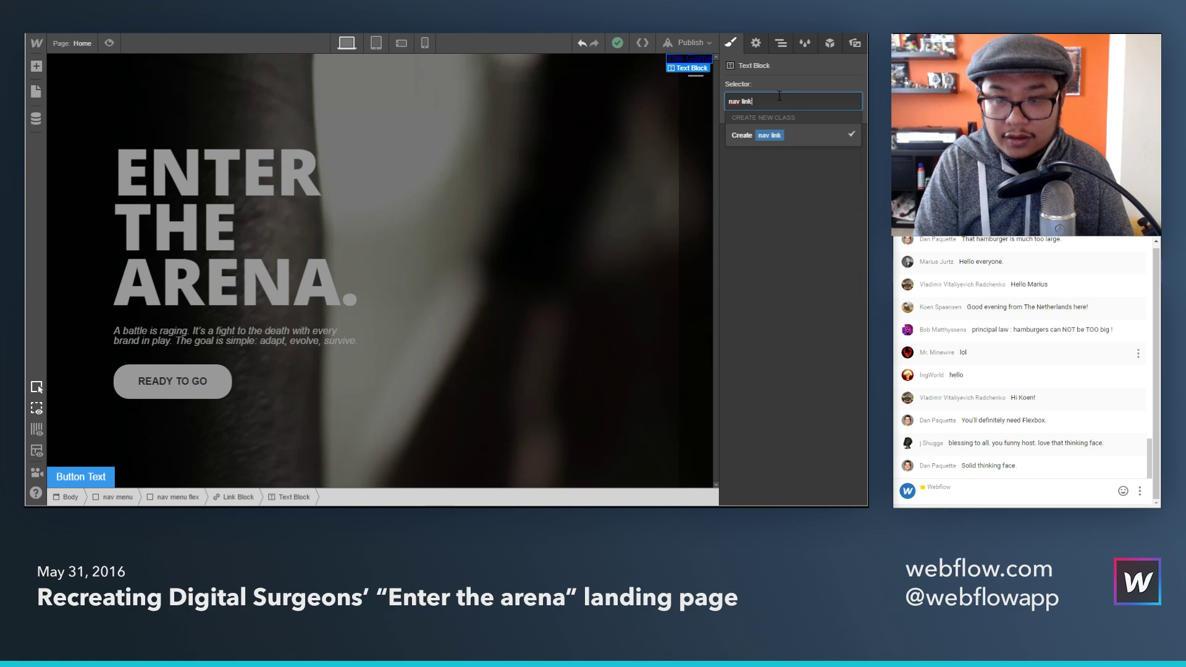
pyautogui.press('Return')
# Step: Copy the Link Block and paste two duplicates of it inside nav menu flex
pyautogui.press('z')
pyautogui.click(780, 148)
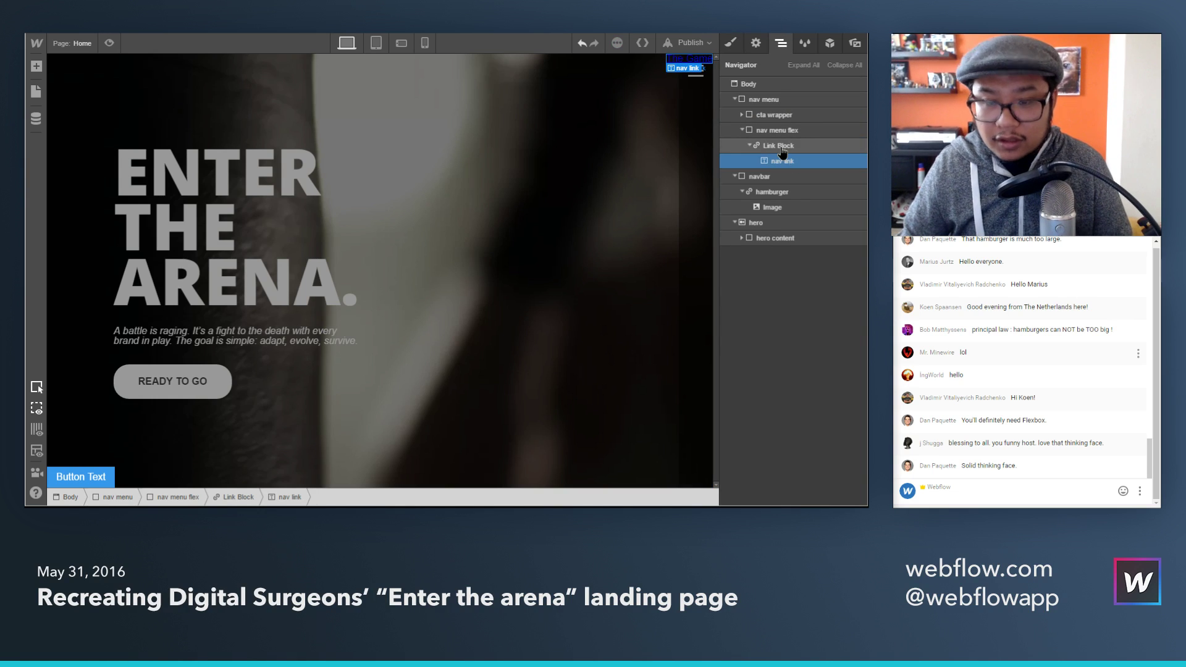
pyautogui.hotkey('ctrl', 'c')
pyautogui.hotkey('ctrl', 'v')
pyautogui.hotkey('ctrl', 'v')
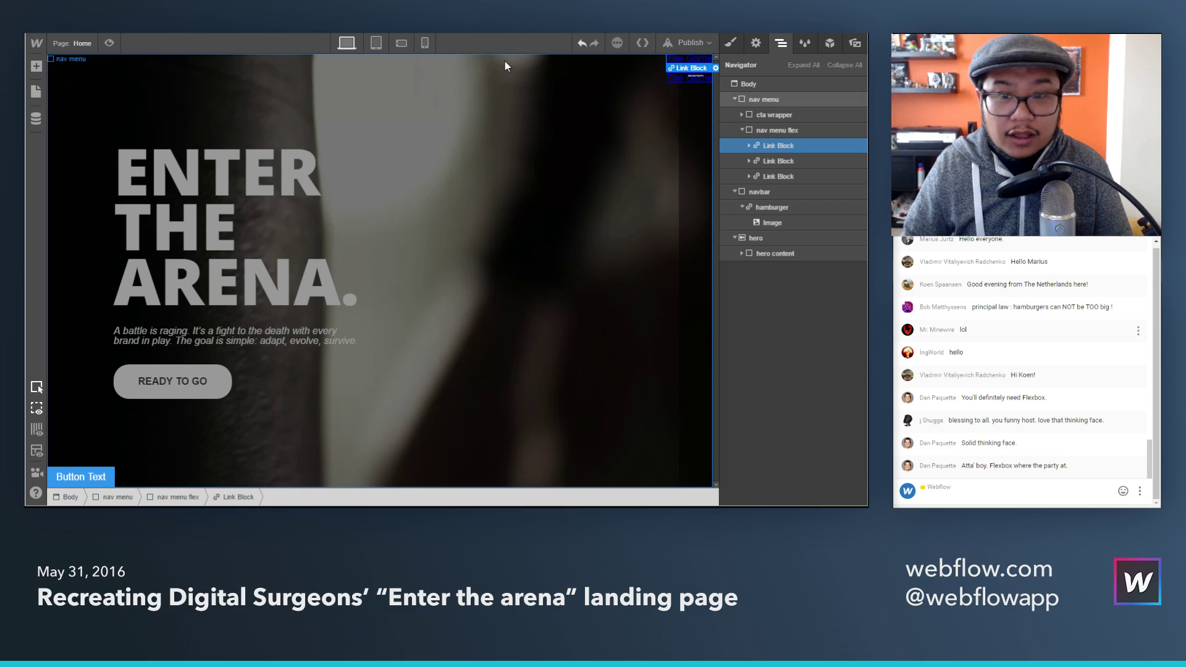
# Step: Delete the two duplicate Link Blocks from nav menu flex, keeping only one
pyautogui.click(727, 44)
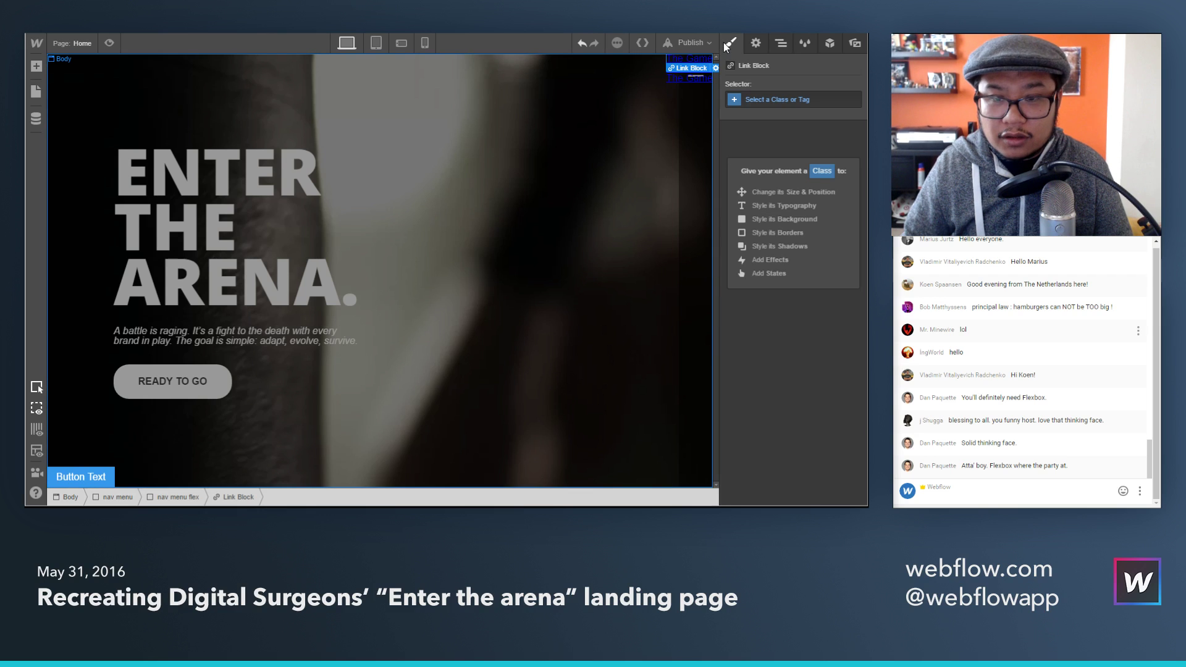
pyautogui.click(781, 42)
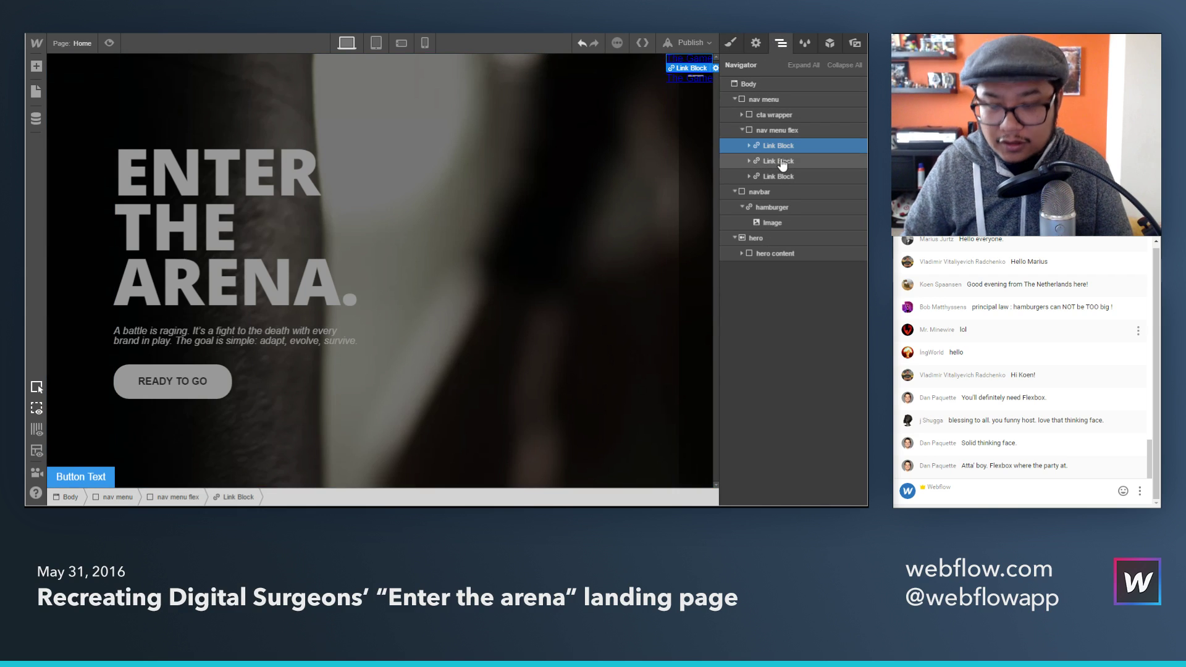
pyautogui.click(782, 162)
pyautogui.press('Delete')
pyautogui.press('Delete')
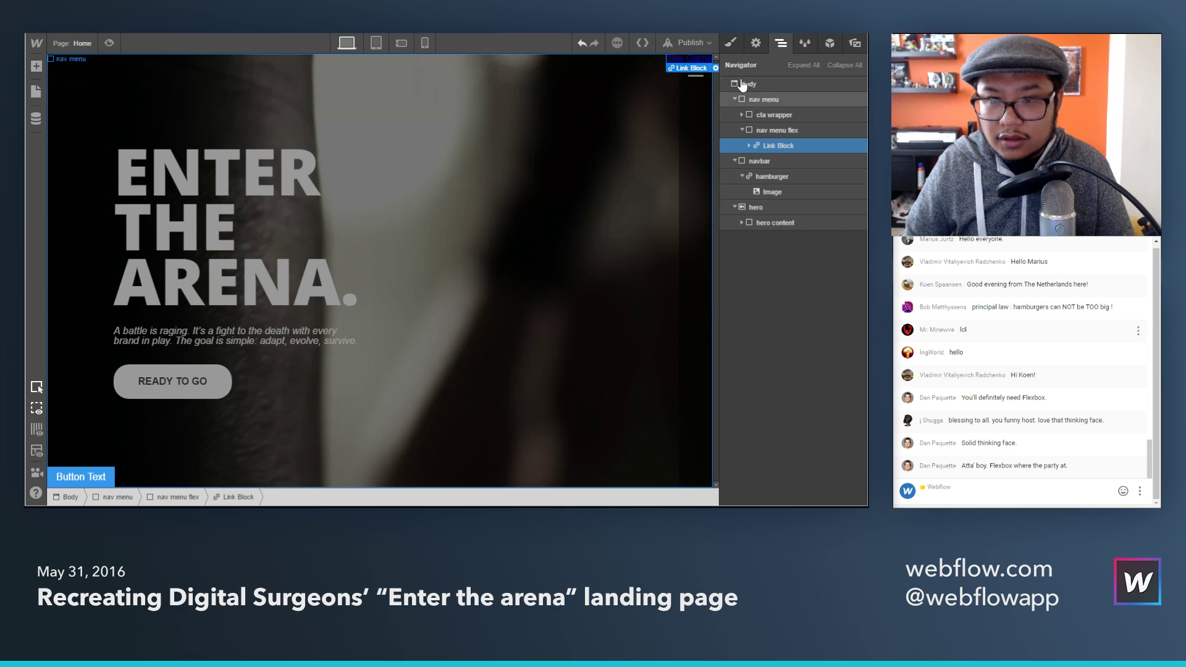
# Step: Assign the existing class "nav link" to the Link Block and duplicate it to make three links in nav menu flex
pyautogui.press('s')
pyautogui.click(763, 99)
pyautogui.write('nav link')
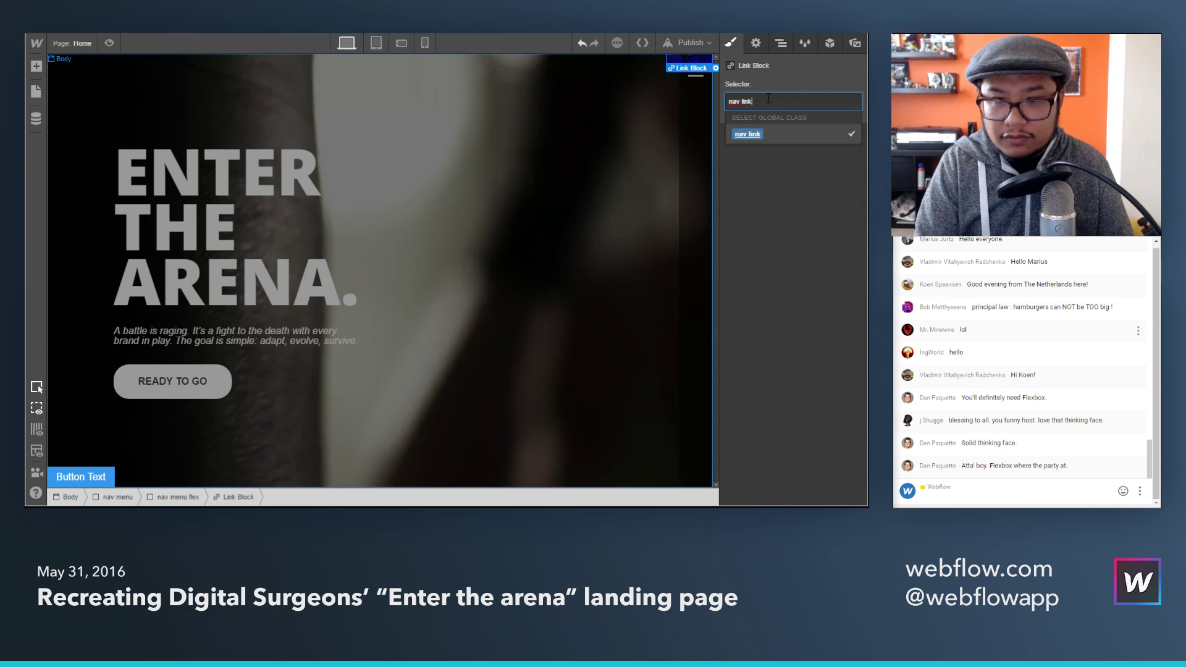
pyautogui.press('Return')
pyautogui.press('z')
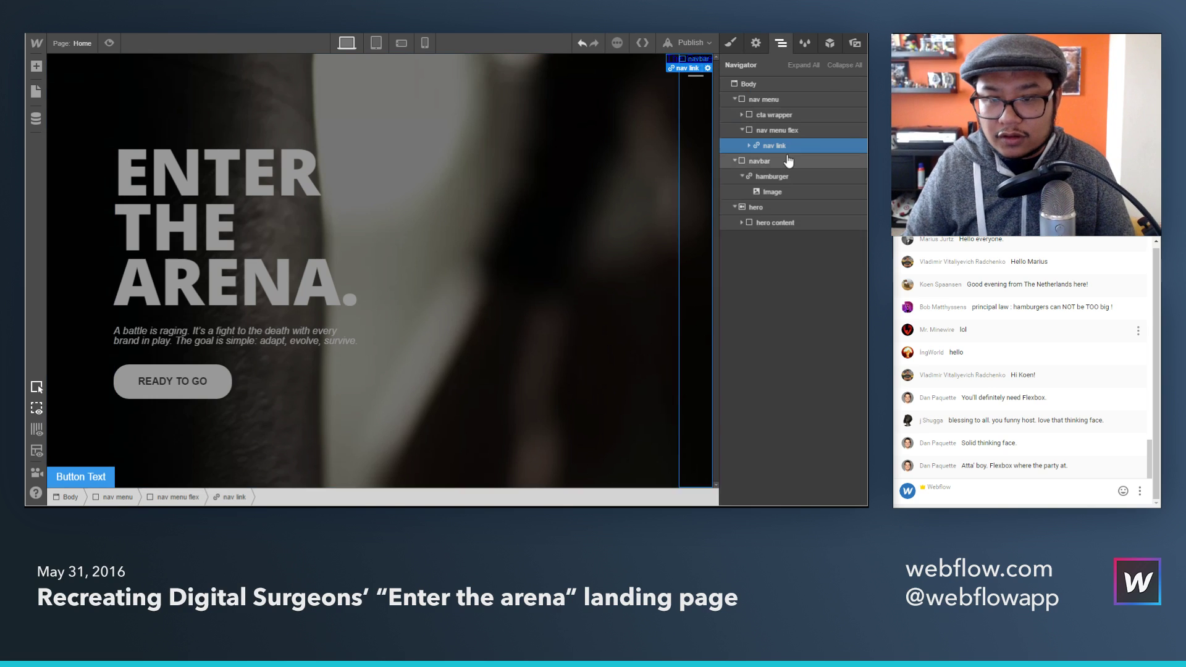
pyautogui.hotkey('ctrl', 'd')
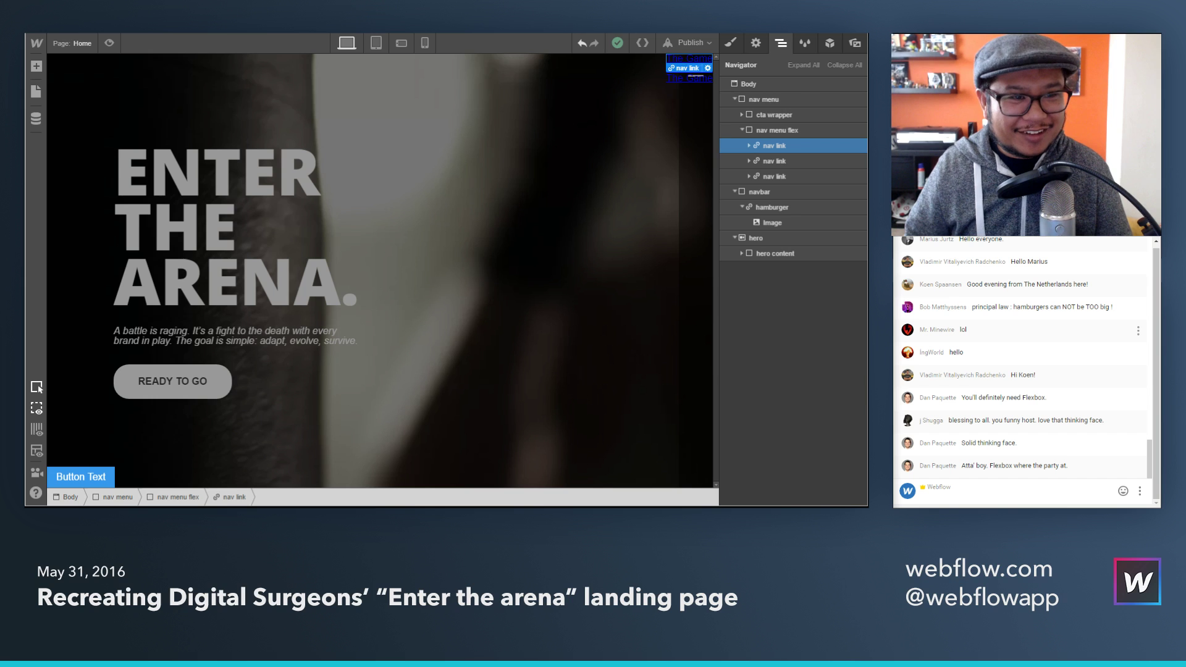
# Step: Set the nav link's padding to 35 px on top and bottom and 55 px on both sides
pyautogui.hotkey('alt', 'Tab')
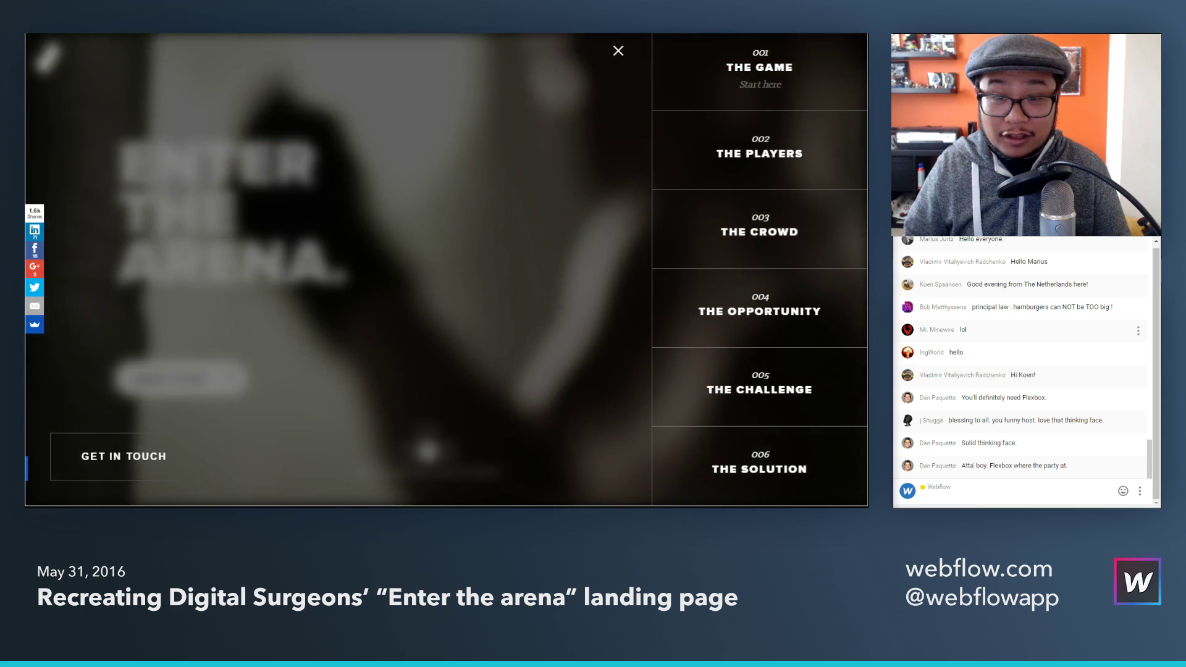
pyautogui.hotkey('alt', 'Tab')
pyautogui.click(731, 43)
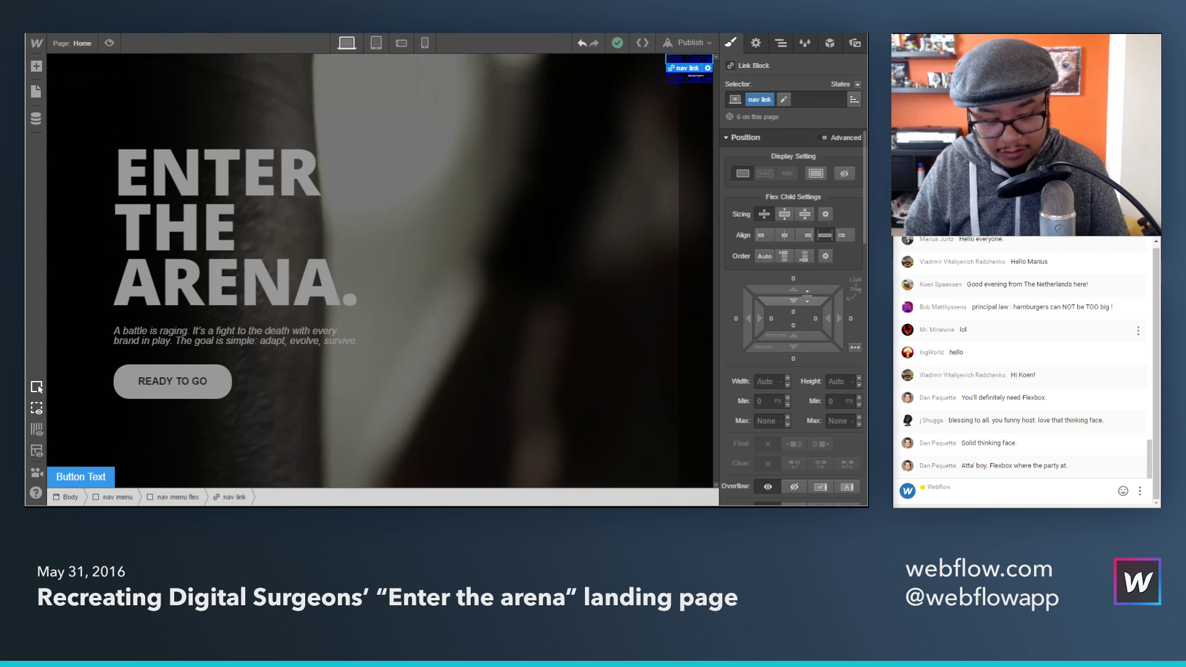
pyautogui.moveTo(807, 297); pyautogui.dragTo(802, 321)
pyautogui.moveTo(803, 322); pyautogui.dragTo(786, 361)
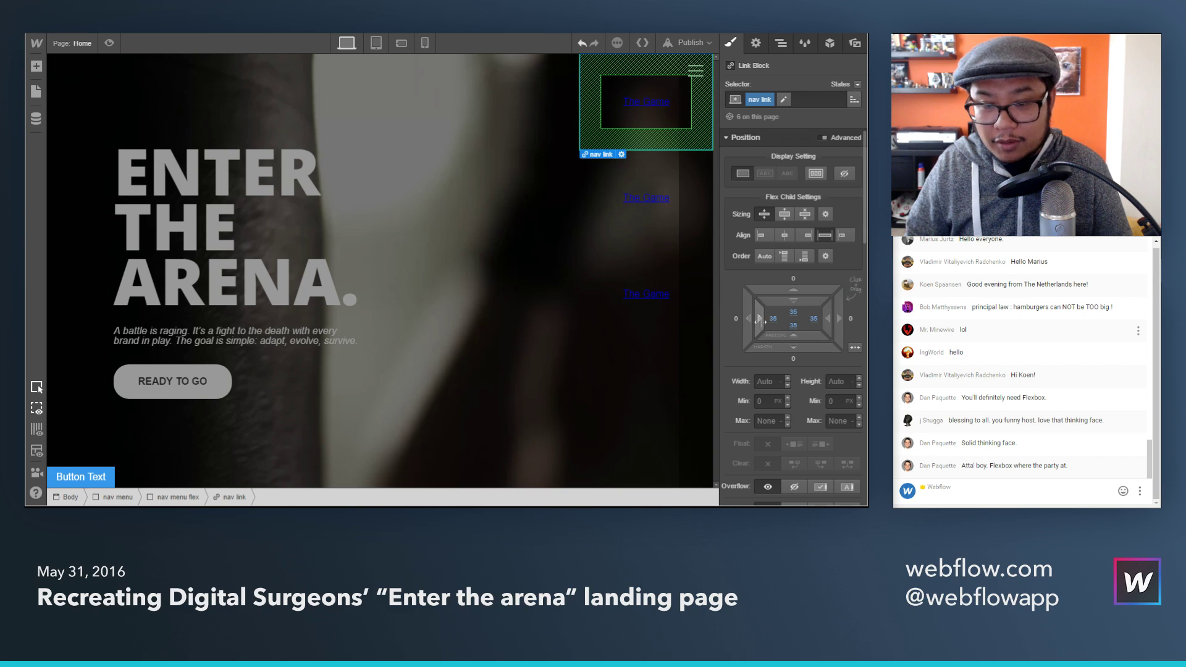
pyautogui.moveTo(760, 320); pyautogui.dragTo(799, 322)
# Step: Compare with the reference menu and reduce the nav link's padding to 25 px vertically and 45 px horizontally
pyautogui.click(346, 33)
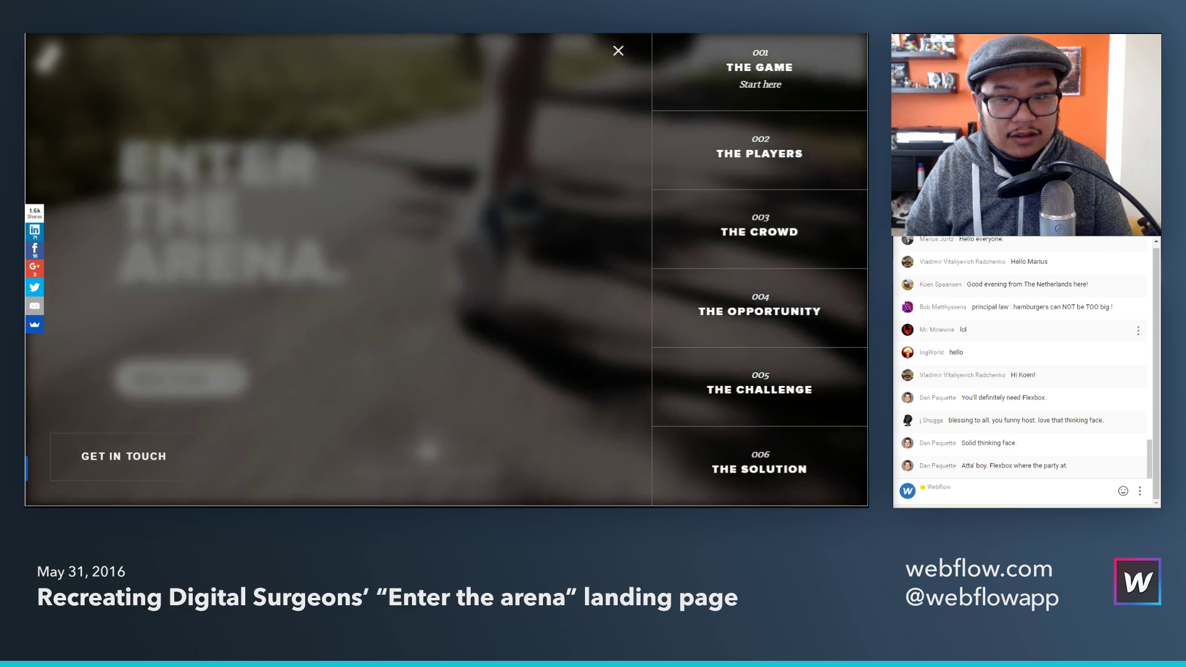
pyautogui.hotkey('ctrl', 'Tab')
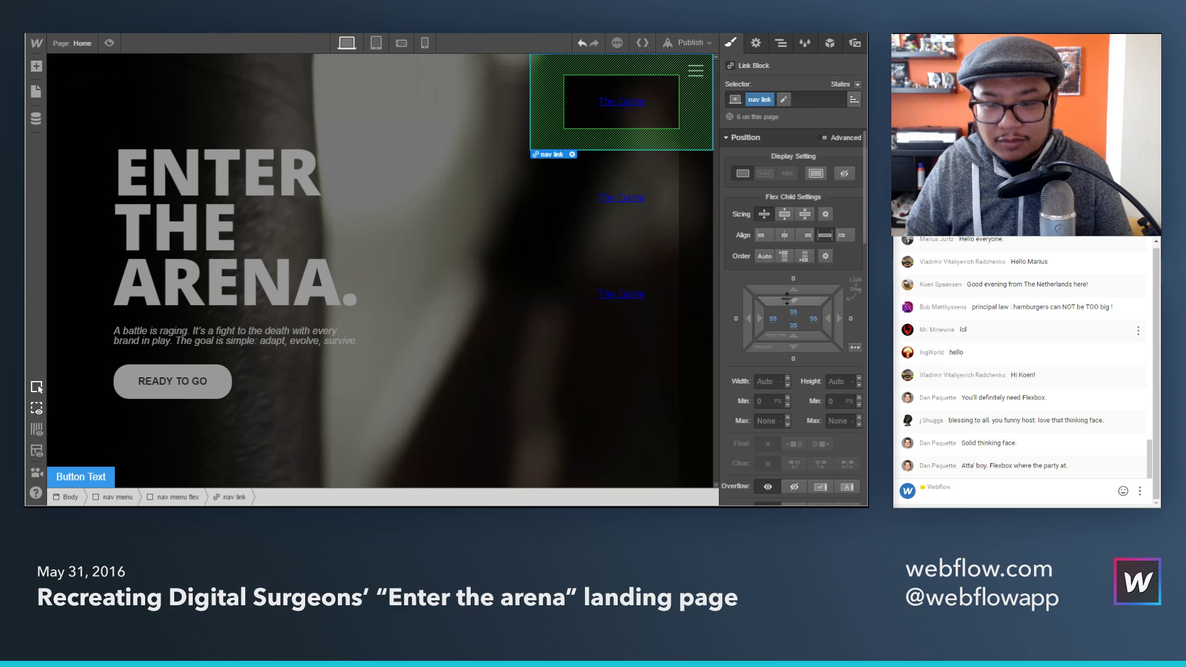
pyautogui.moveTo(787, 300); pyautogui.dragTo(783, 280)
pyautogui.moveTo(749, 319); pyautogui.dragTo(735, 318)
# Step: Set the nav link's text color to white
pyautogui.scroll(-5, 828, 370)
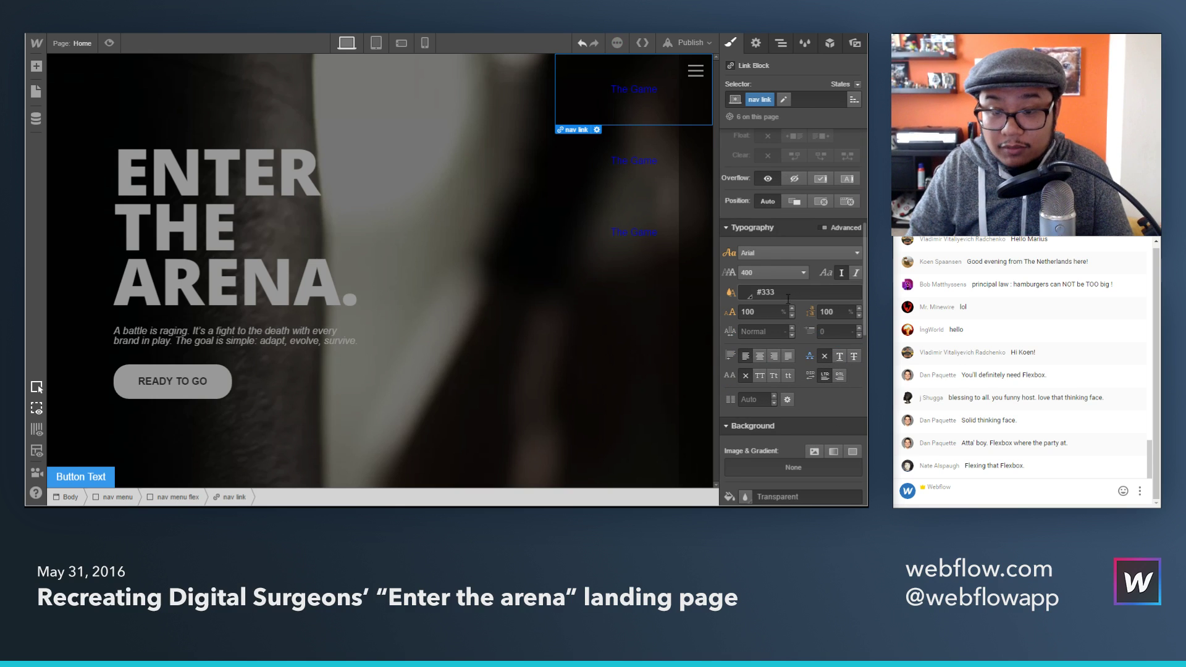
pyautogui.click(828, 291)
pyautogui.write('fff')
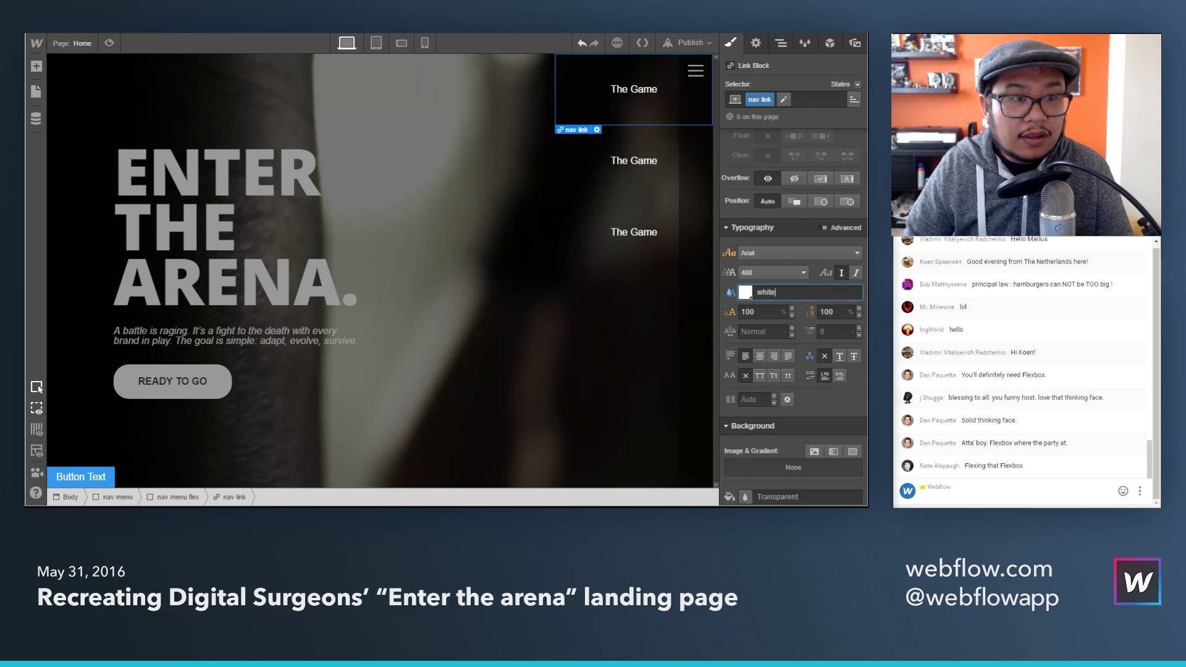
# Step: Try a solid 1 px white bottom border on the nav link class and remove that border style again
pyautogui.hotkey('alt', 'Tab')
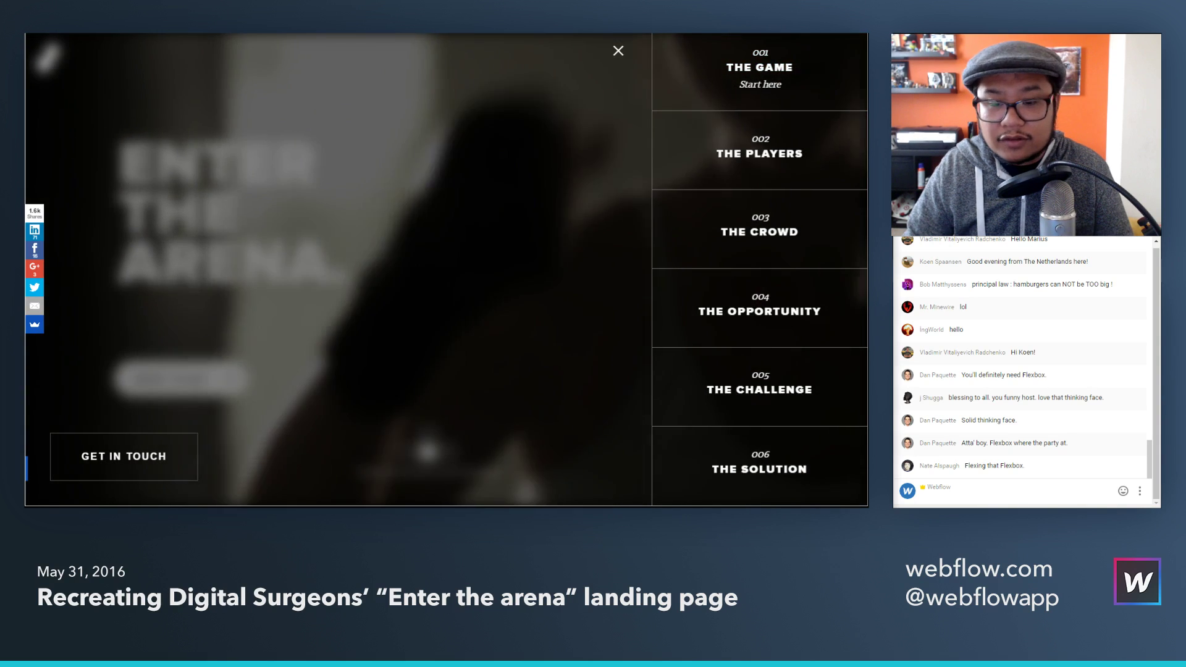
pyautogui.hotkey('alt', 'Tab')
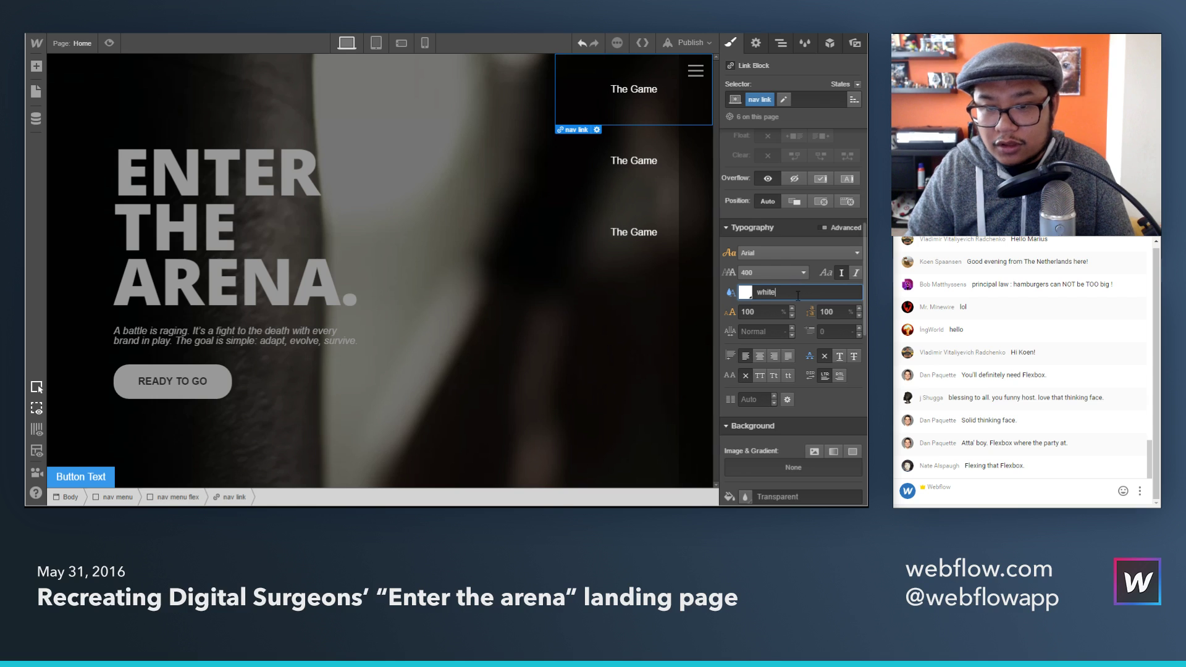
pyautogui.scroll(-1, 798, 296)
pyautogui.scroll(-2, 797, 296)
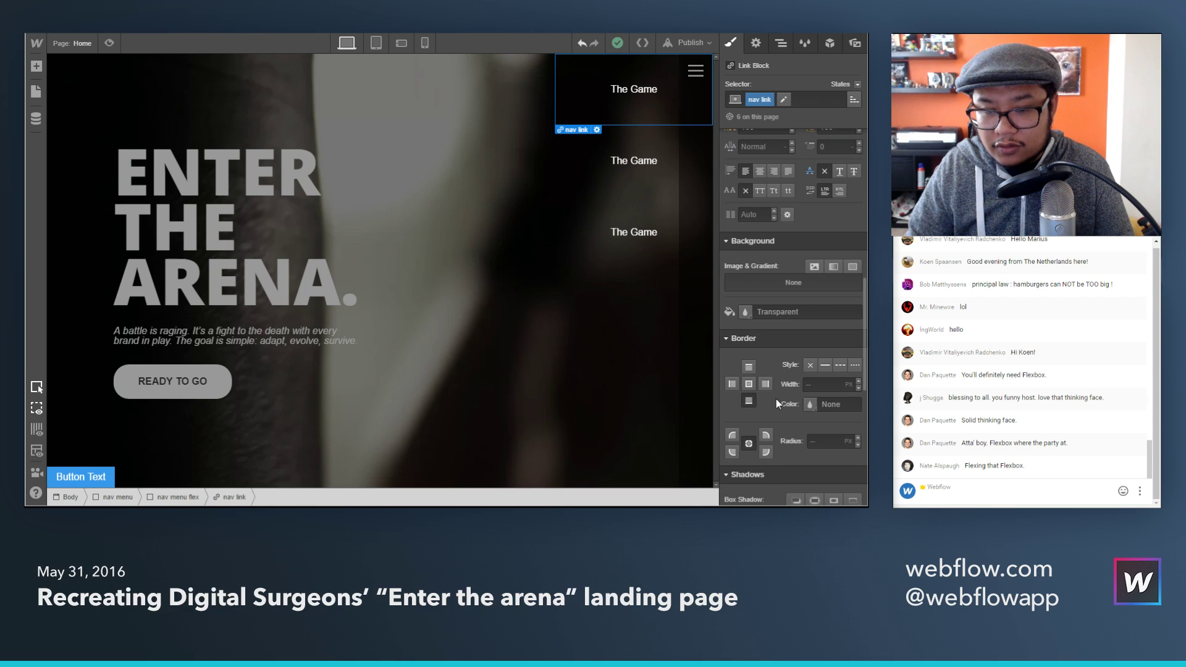
pyautogui.click(825, 365)
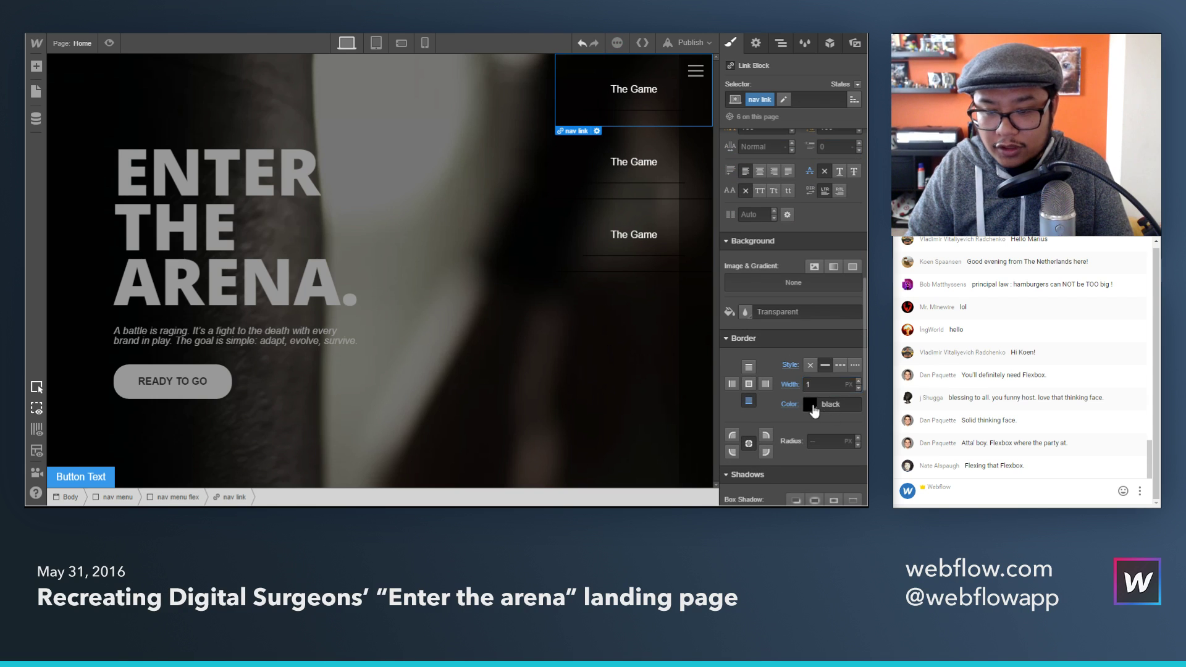
pyautogui.click(810, 404)
pyautogui.moveTo(788, 314); pyautogui.dragTo(649, 172)
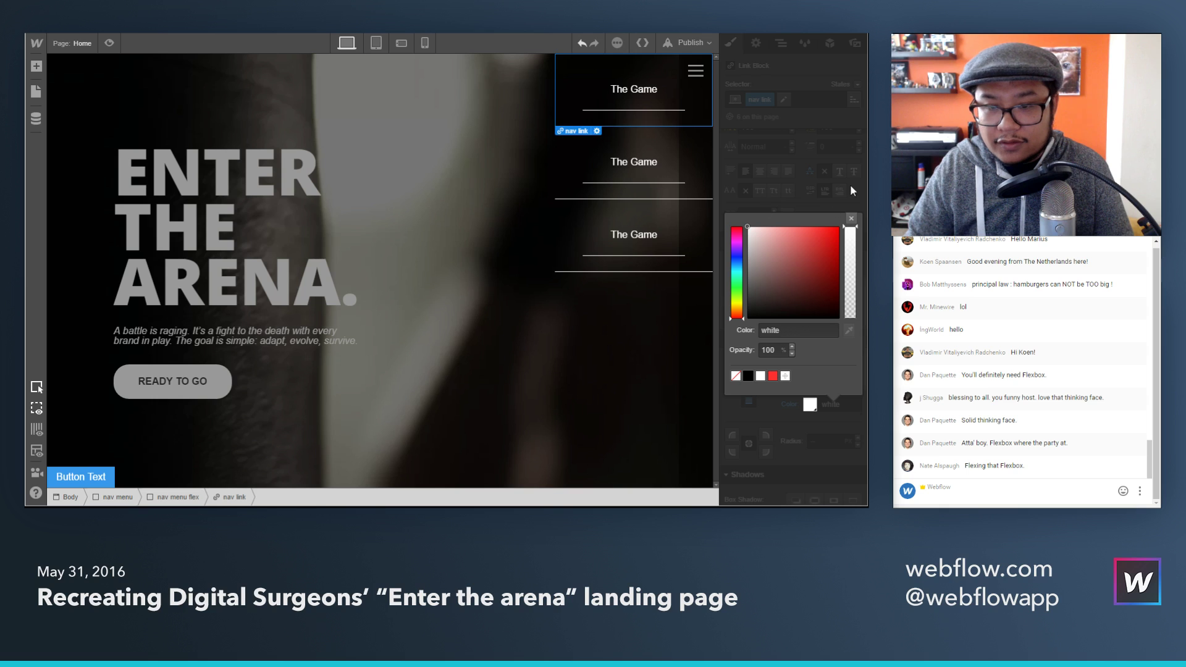
pyautogui.click(851, 220)
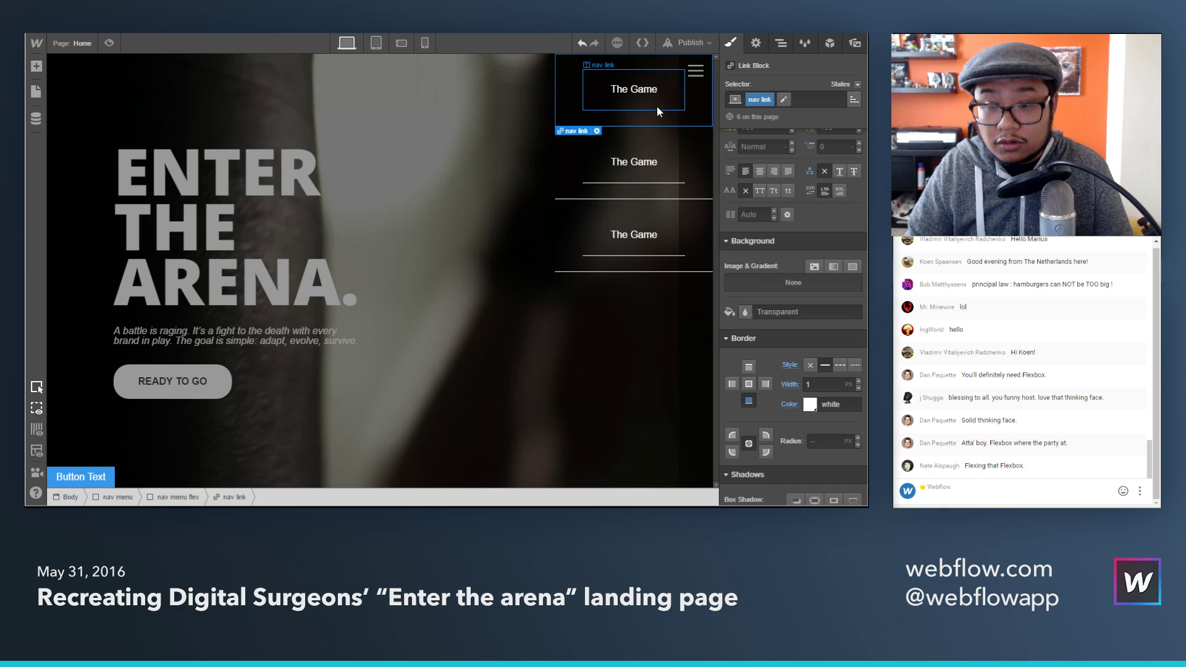
pyautogui.click(790, 365)
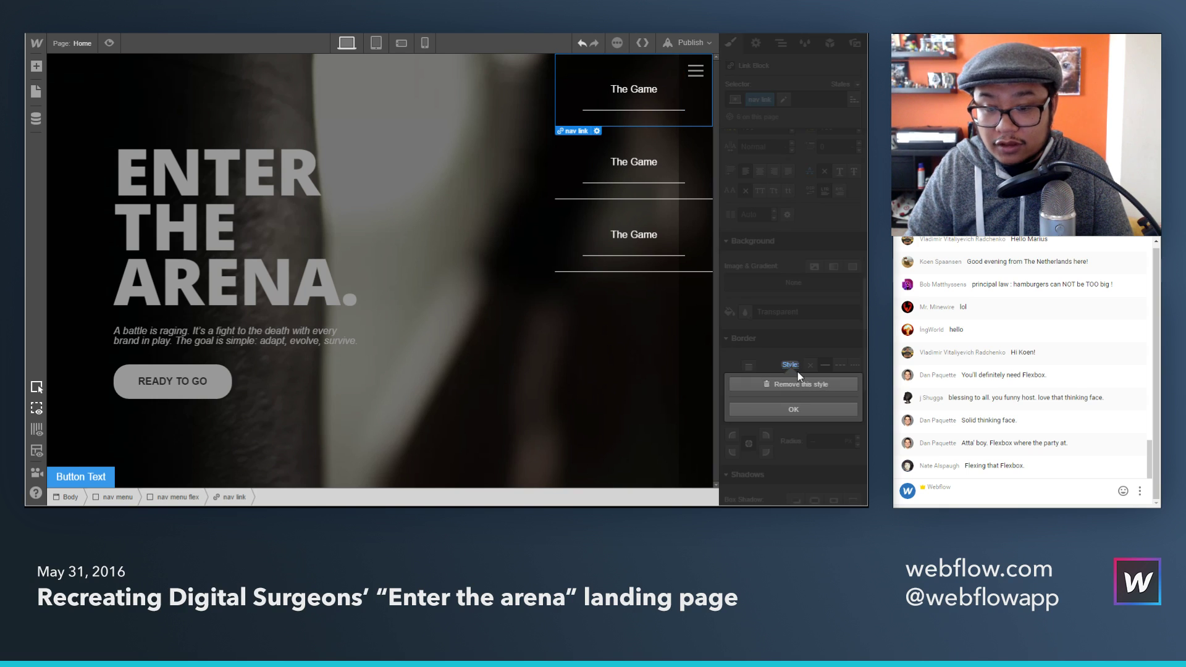
pyautogui.click(799, 383)
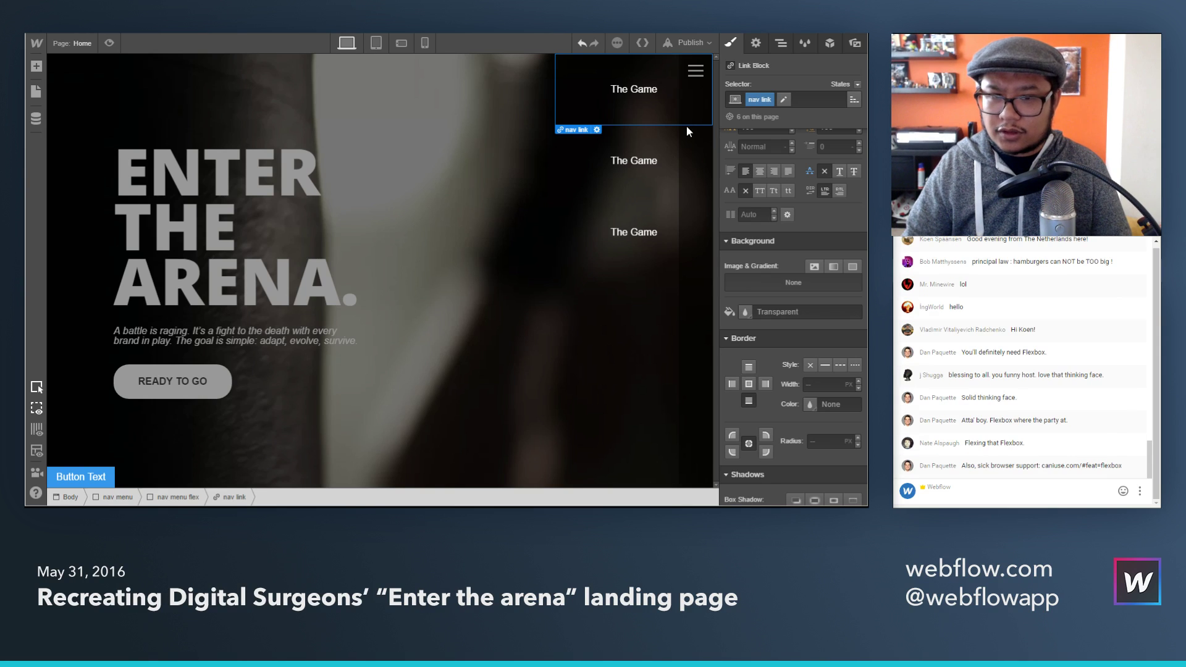
# Step: Give the nav link block a solid 1 px border on its bottom edge only
pyautogui.click(787, 47)
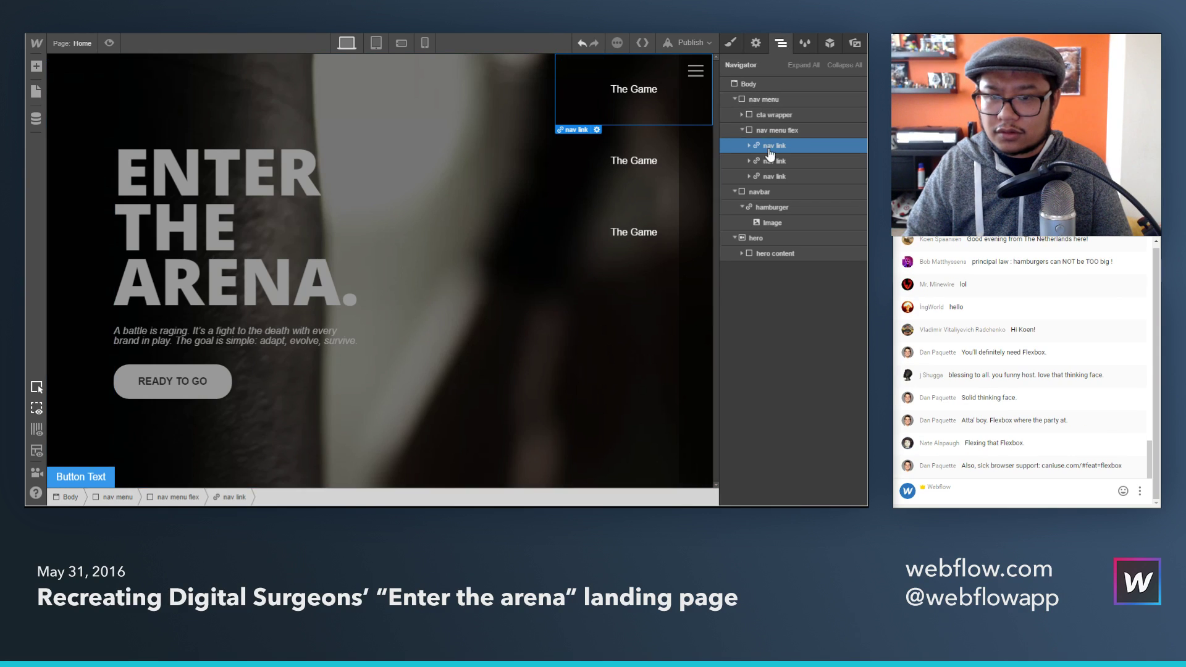
pyautogui.press('s')
pyautogui.scroll(-6, 809, 381)
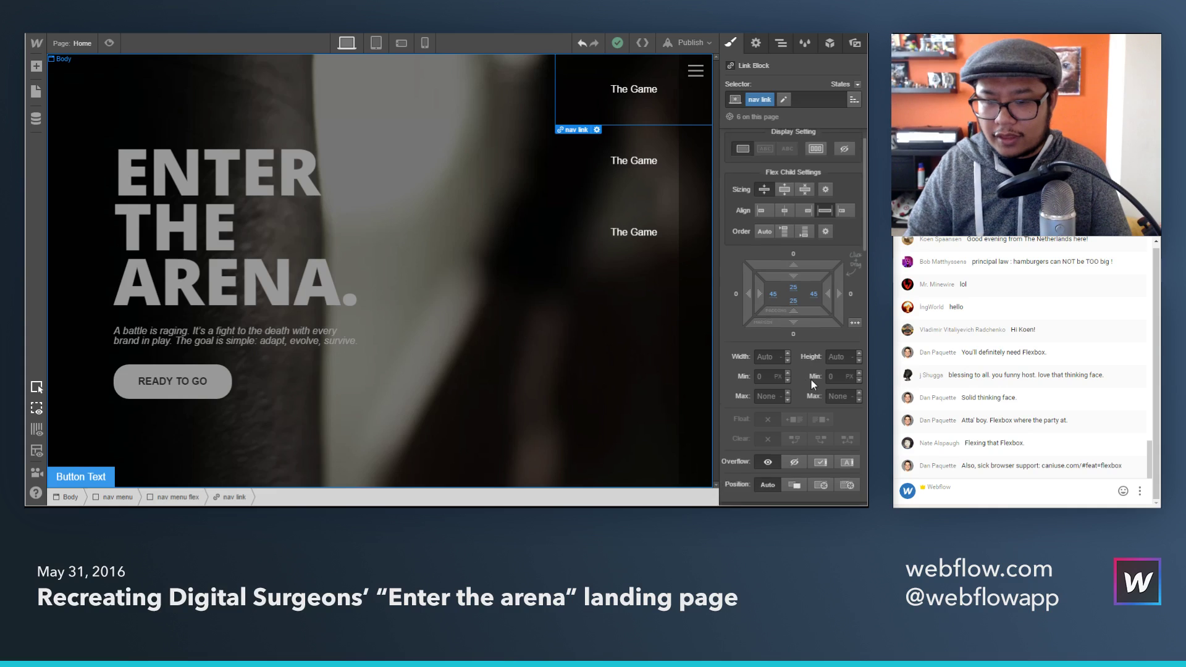
pyautogui.scroll(-3, 807, 383)
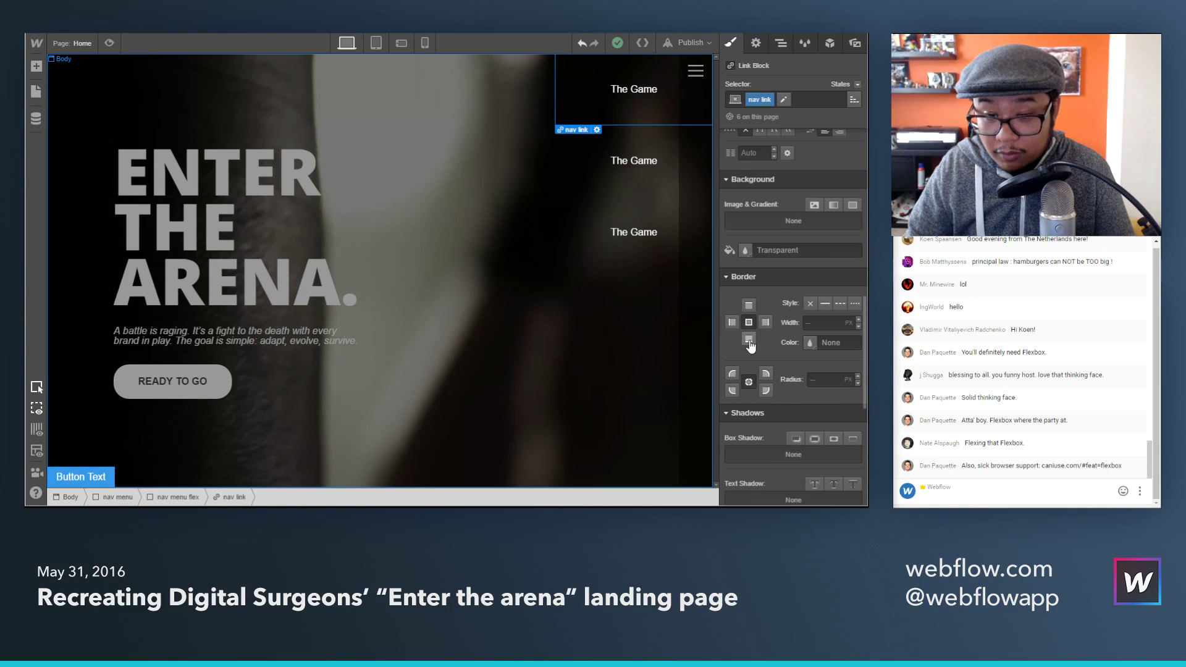
pyautogui.click(749, 339)
pyautogui.click(825, 304)
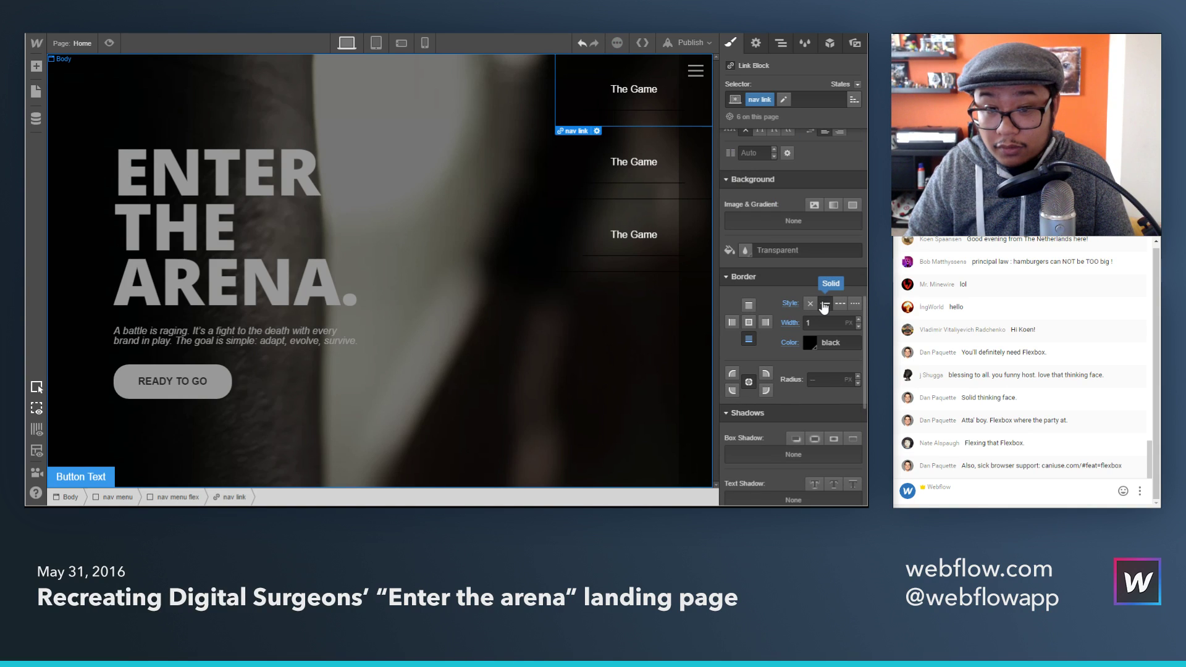
# Step: Remove the nav link class from the text blocks inside all three menu links
pyautogui.click(661, 180)
pyautogui.click(761, 102)
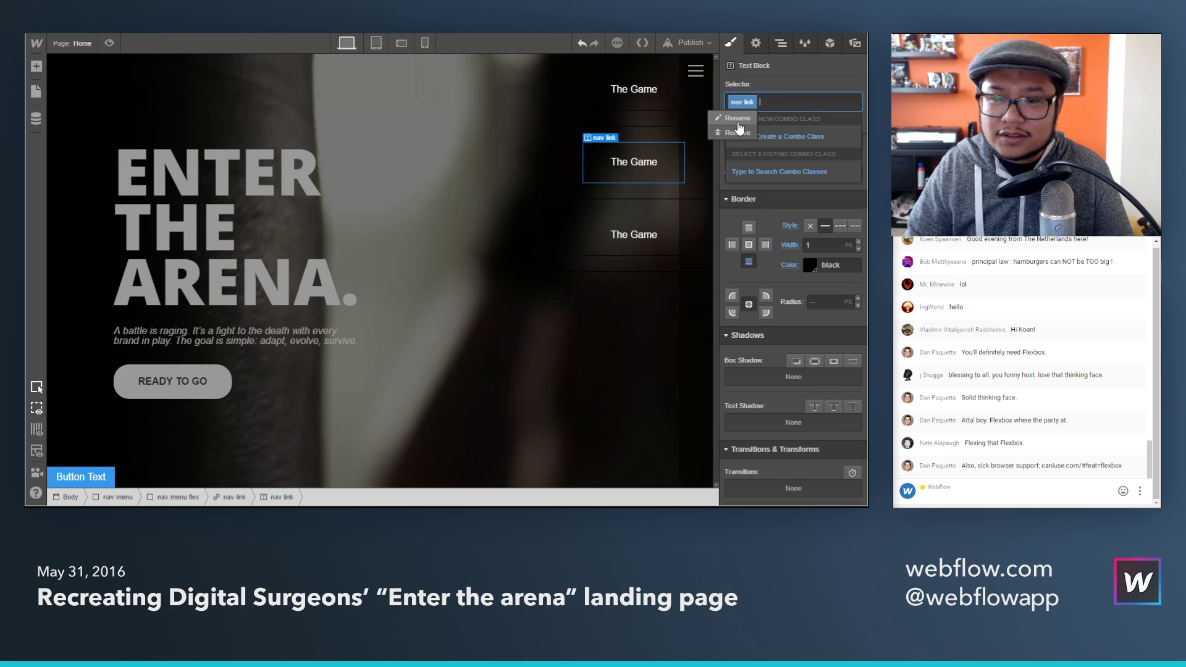
pyautogui.press('BackSpace')
pyautogui.click(643, 94)
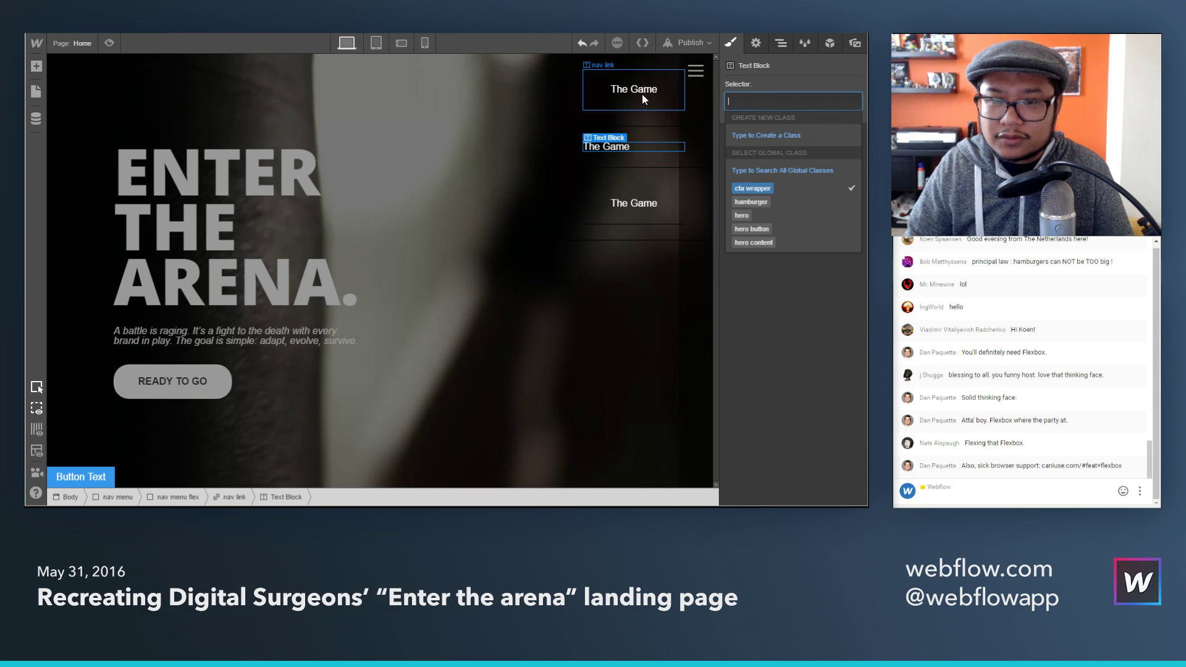
pyautogui.click(759, 104)
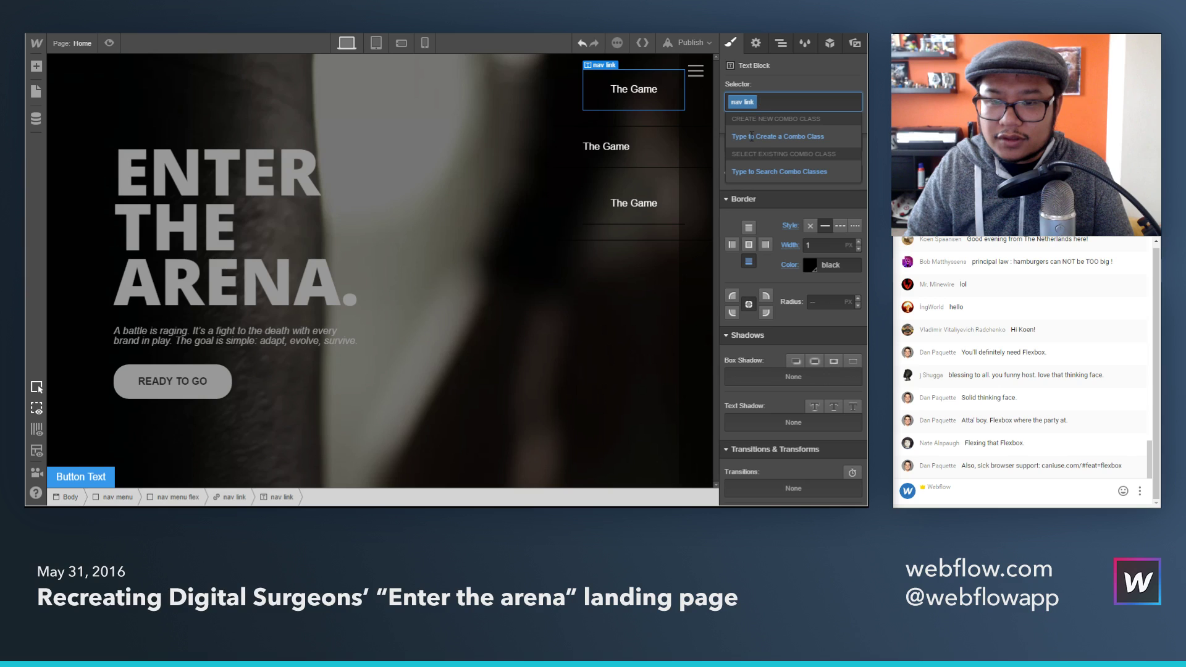
pyautogui.press('BackSpace')
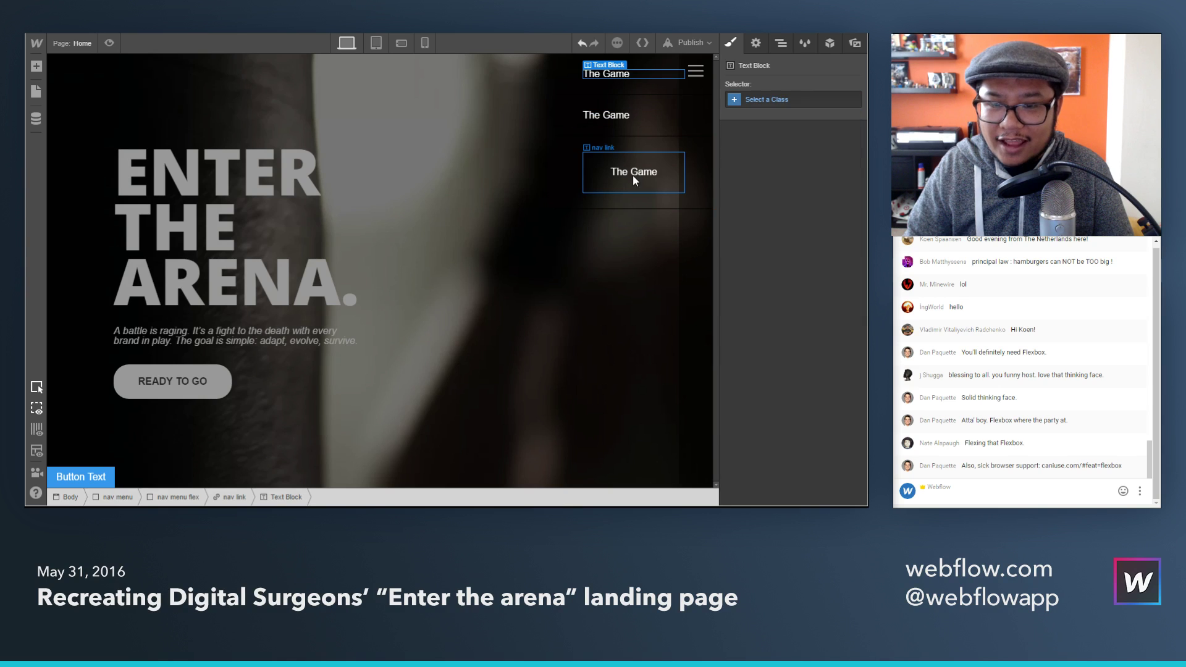
pyautogui.click(633, 175)
pyautogui.click(761, 103)
pyautogui.click(741, 102)
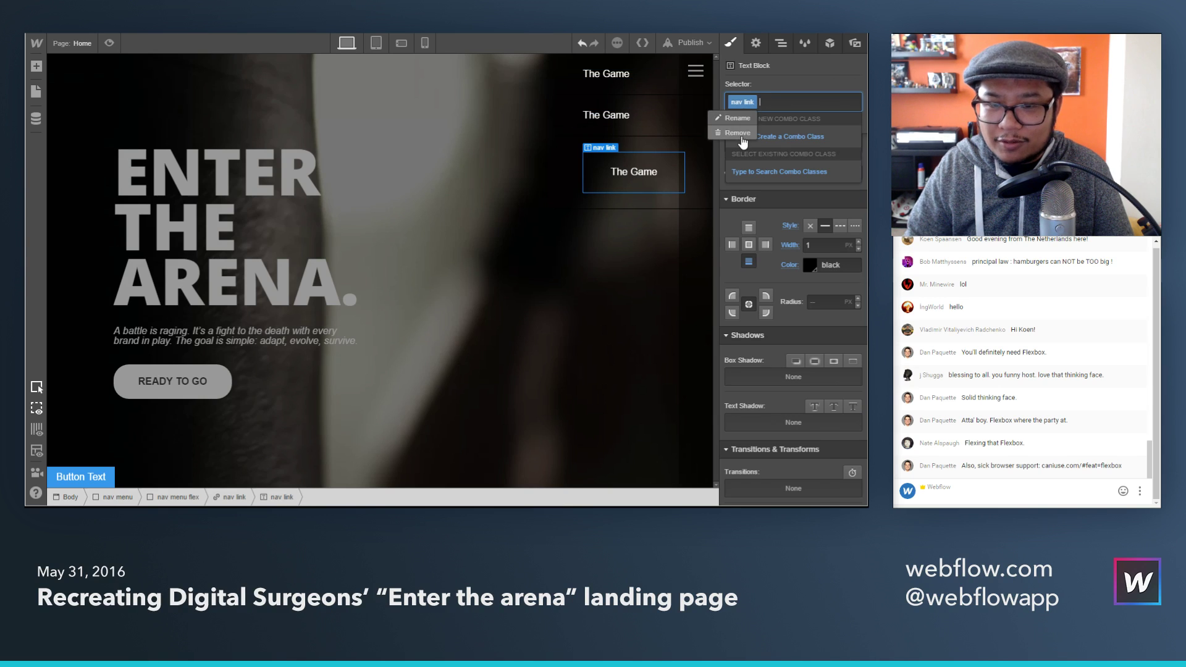
pyautogui.click(738, 132)
# Step: Change the bottom border color of the nav link block to white
pyautogui.click(627, 81)
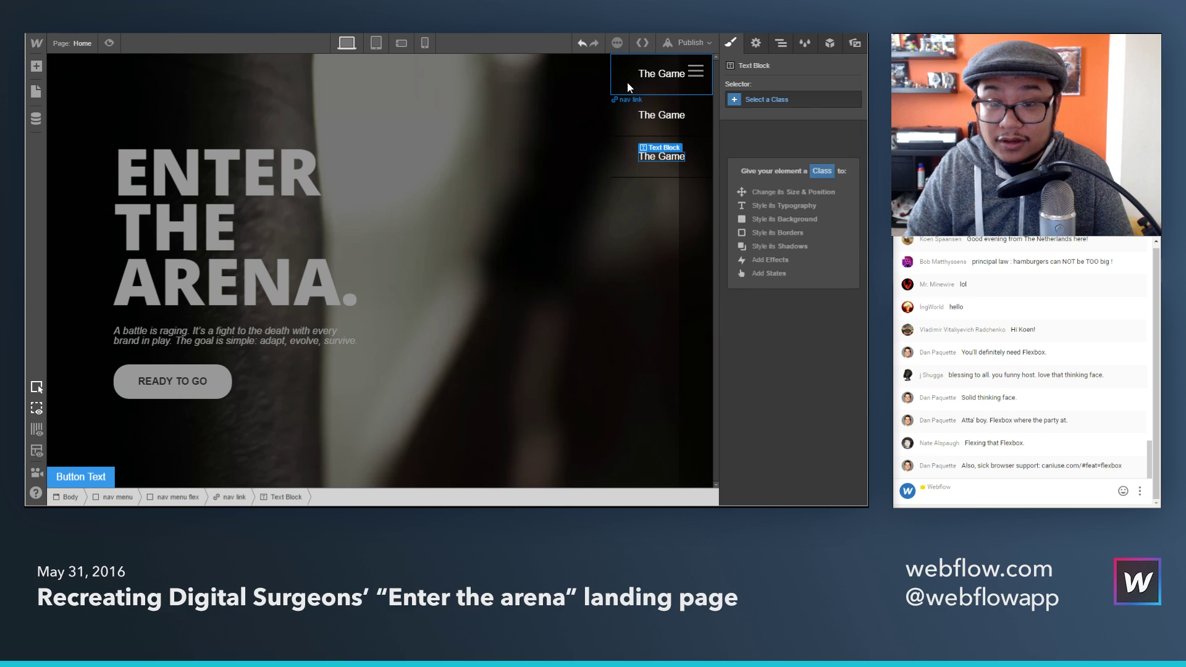
pyautogui.click(809, 342)
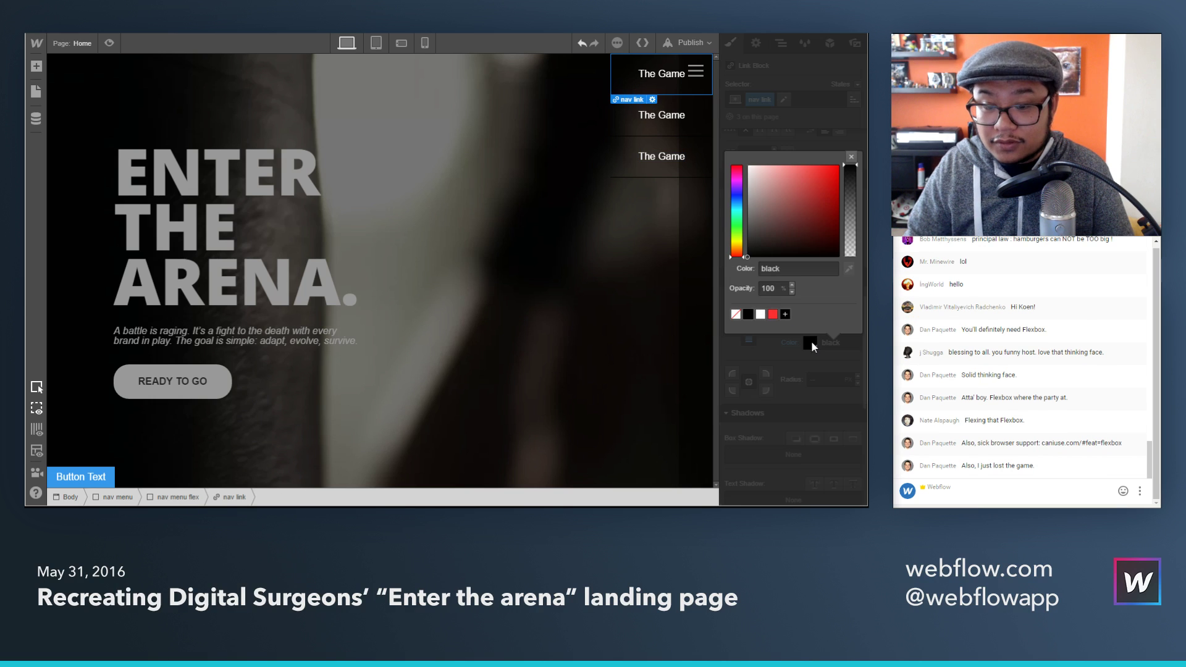
pyautogui.click(761, 315)
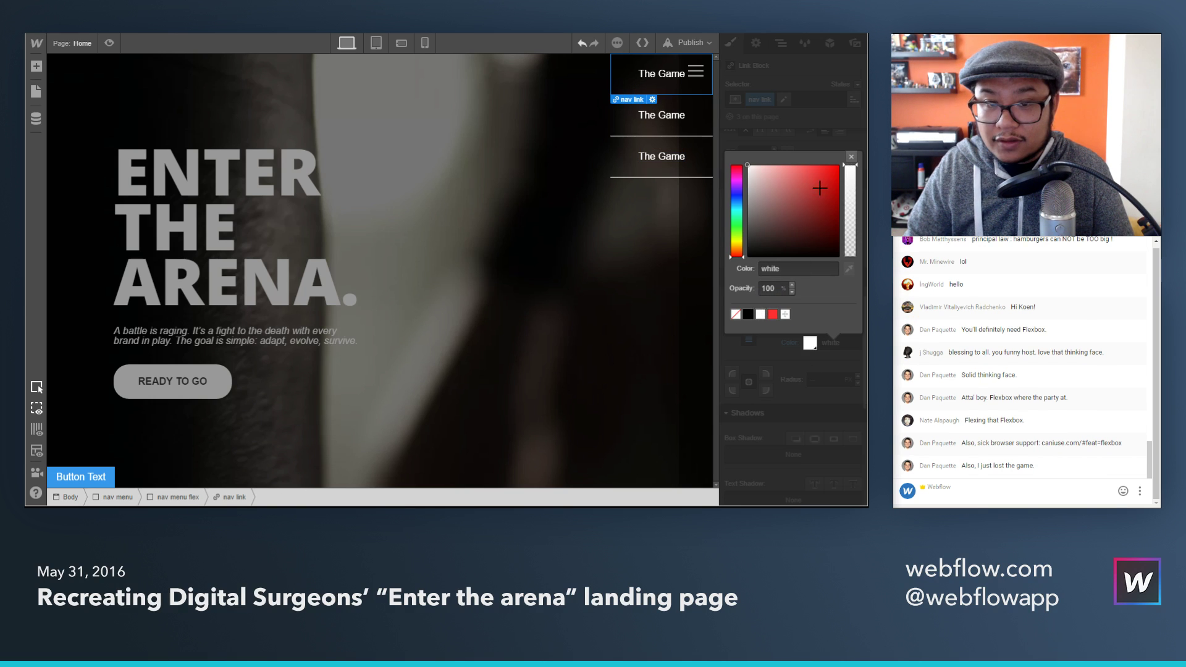
pyautogui.click(851, 157)
# Step: Set the nav link's padding to 40 px on top and bottom and 80 px on both sides, and compare with the reference menu
pyautogui.scroll(10, 788, 257)
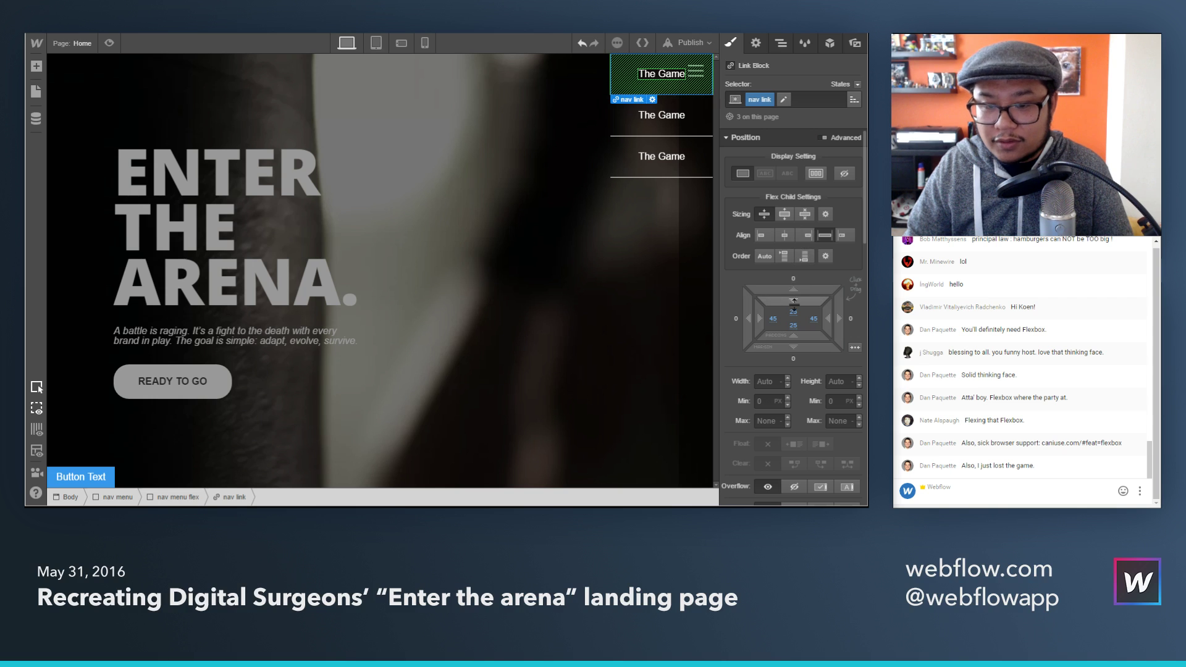
pyautogui.moveTo(794, 303); pyautogui.dragTo(824, 327)
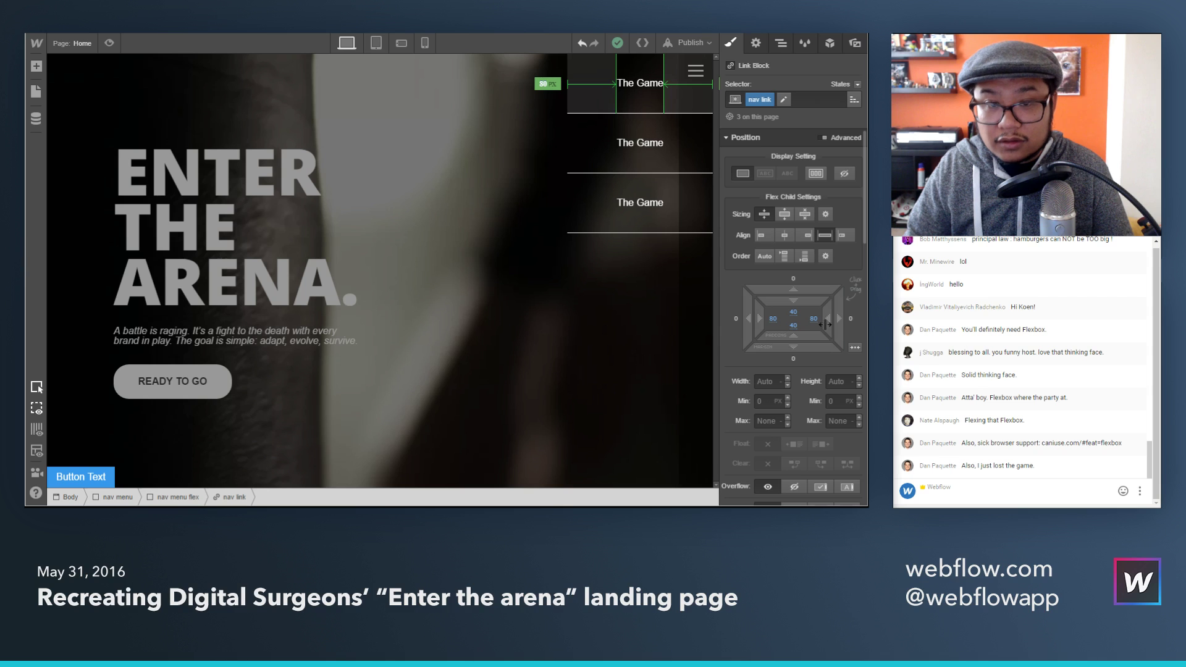
pyautogui.hotkey('ctrl', 'Tab')
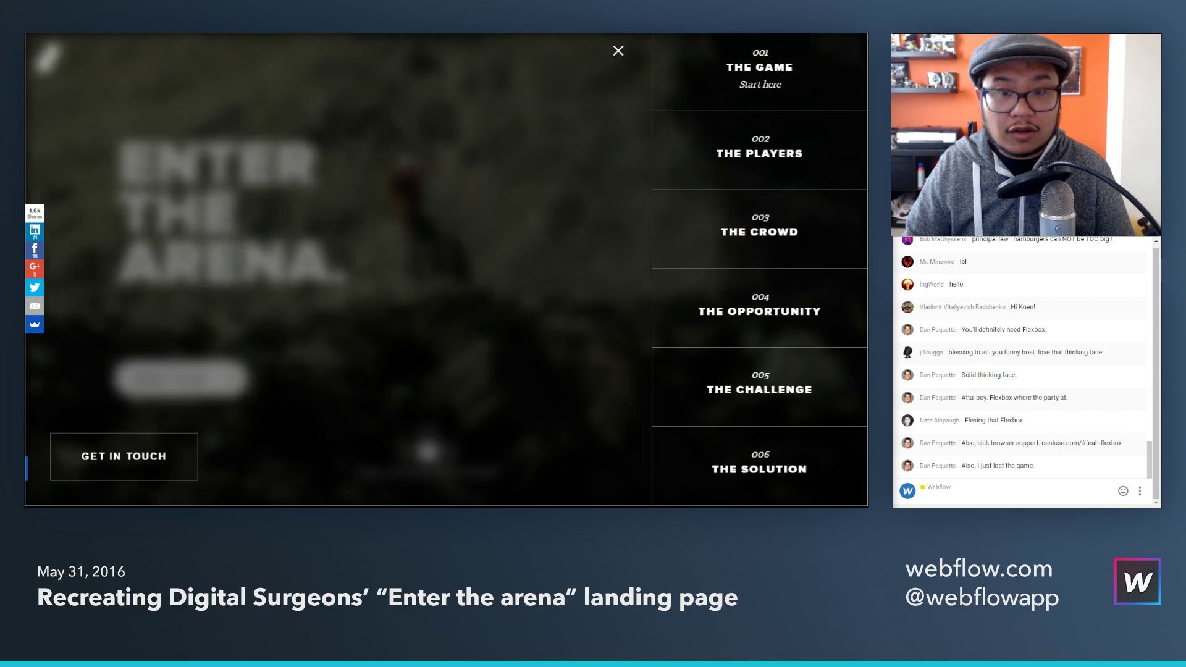
pyautogui.hotkey('ctrl', 'Tab')
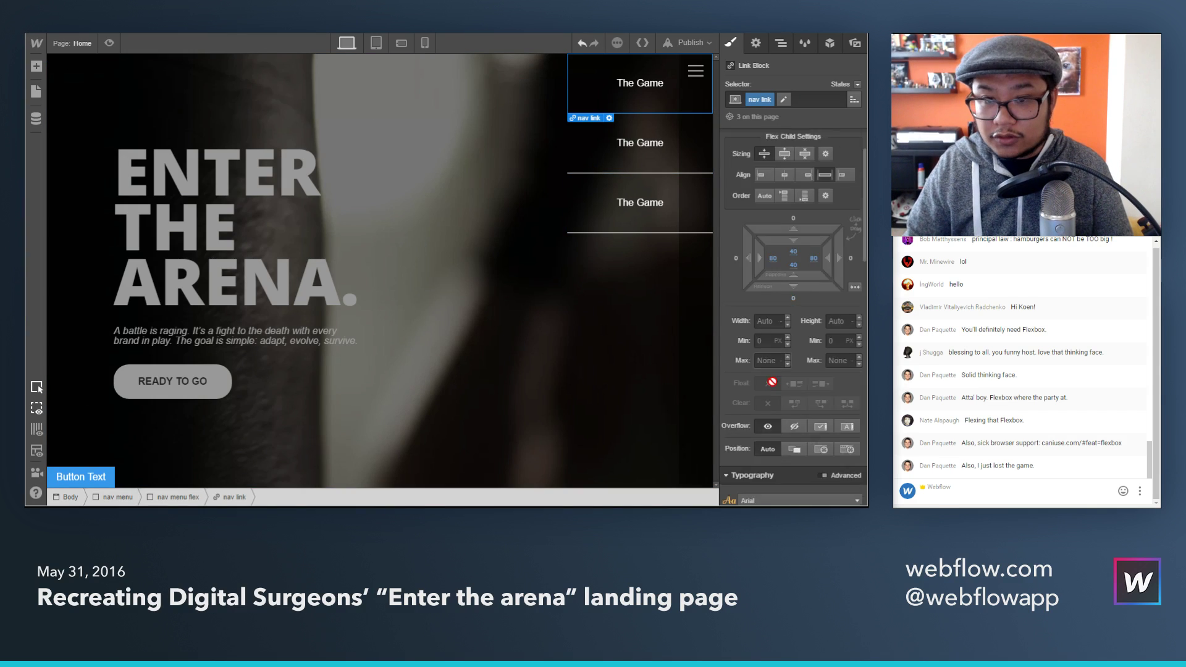
# Step: Make the nav link text 700 - Bold and all uppercase
pyautogui.scroll(-3, 769, 365)
pyautogui.click(754, 334)
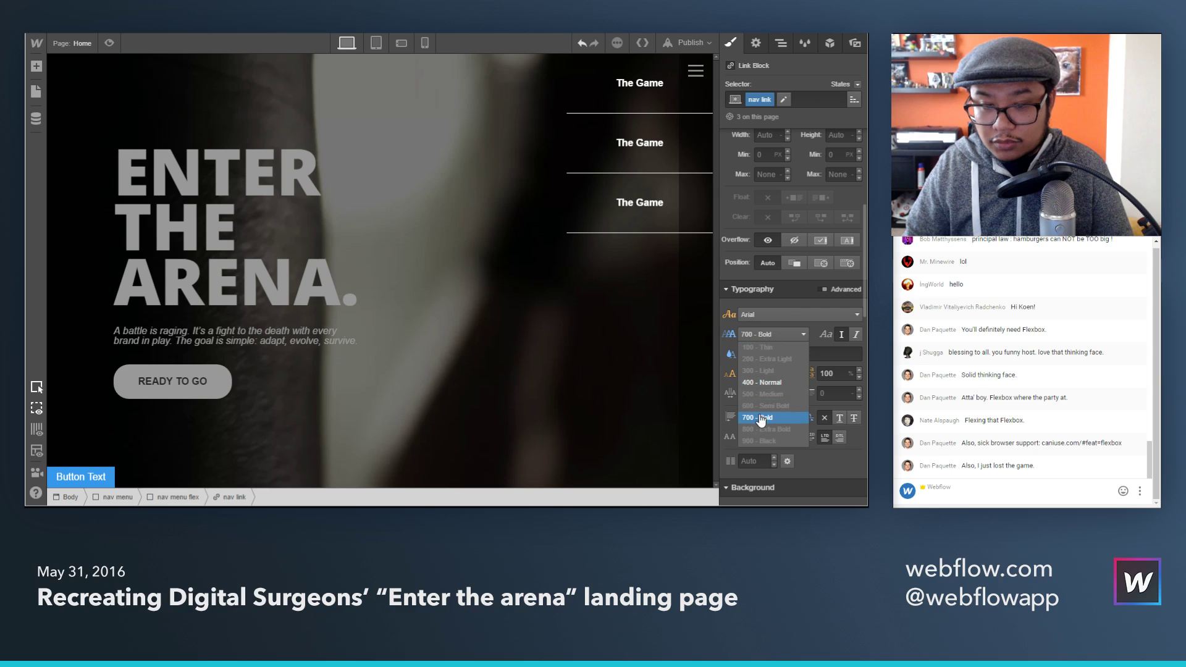
pyautogui.click(756, 417)
pyautogui.click(760, 438)
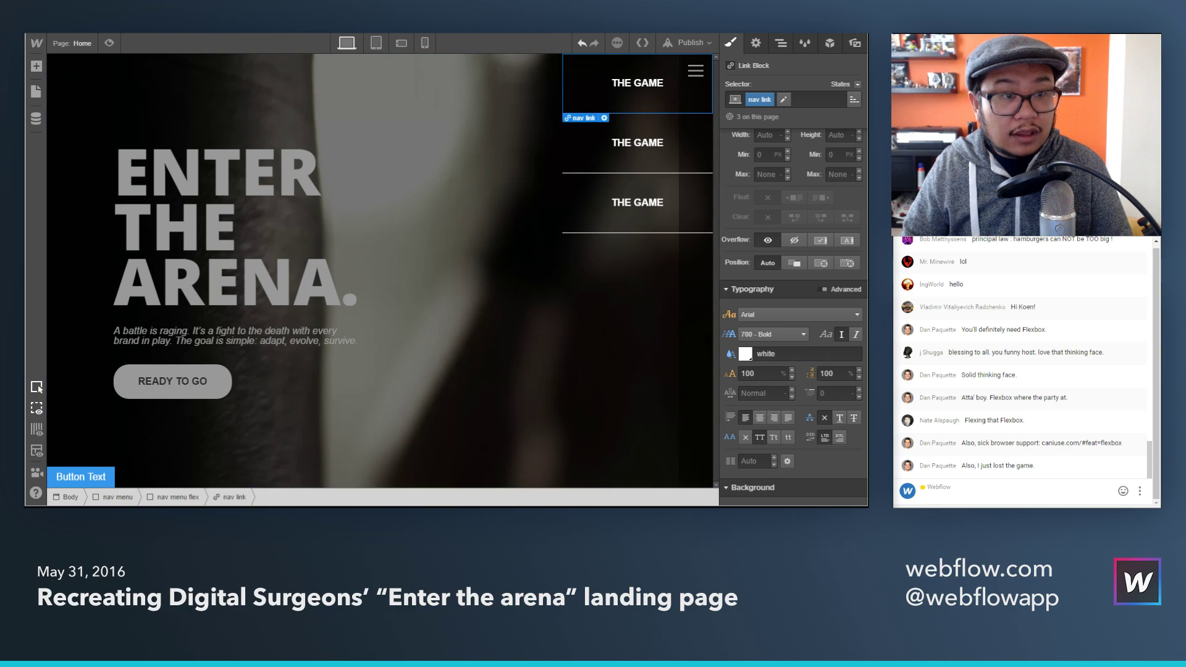
# Step: Change the second and third menu link texts to THE PLAYERS and THE CROWD, and center-align the nav link text
pyautogui.hotkey('ctrl', 'Tab')
pyautogui.hotkey('ctrl', 'Tab')
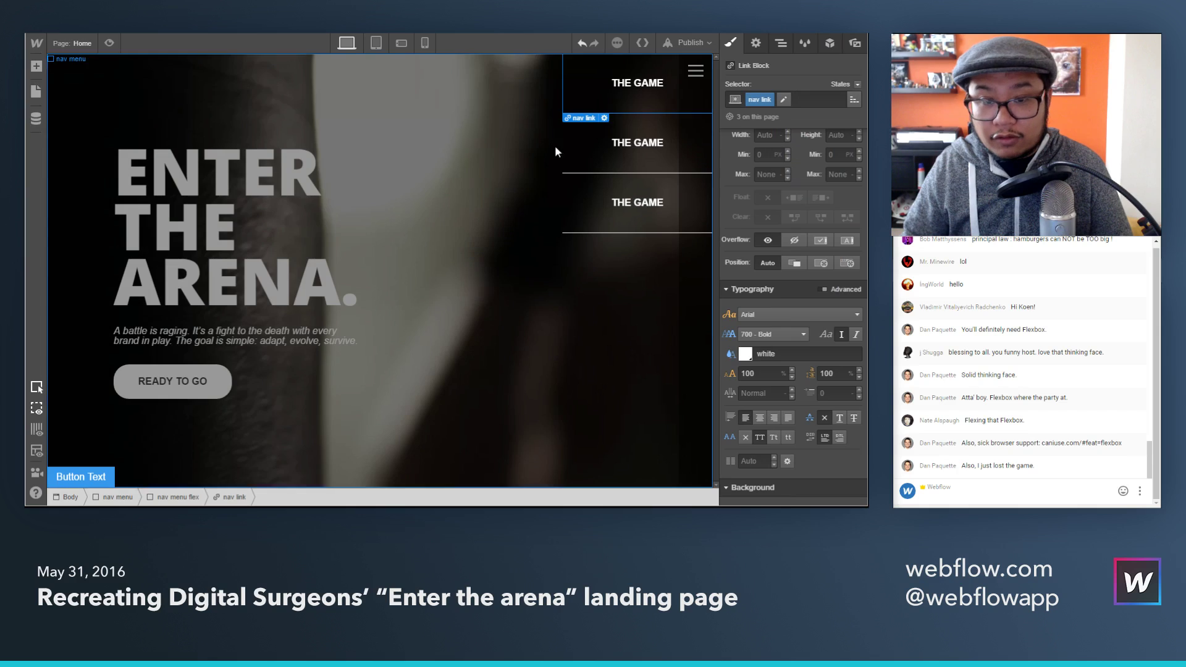
pyautogui.doubleClick(656, 143)
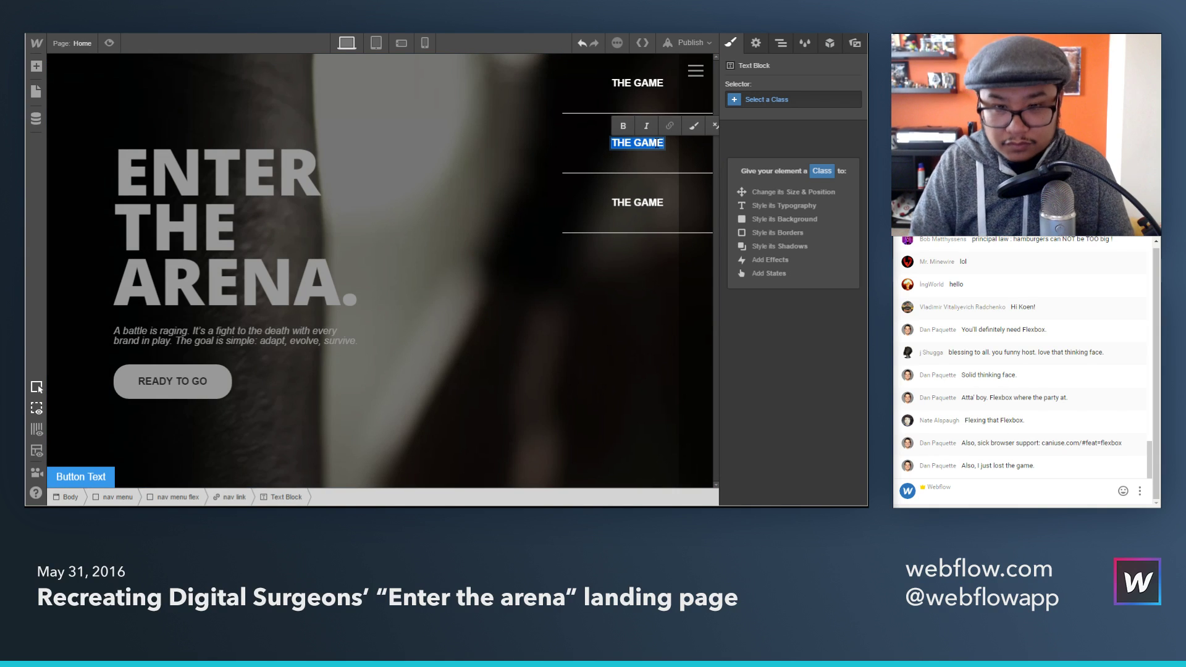
pyautogui.write('THE PLAYERS')
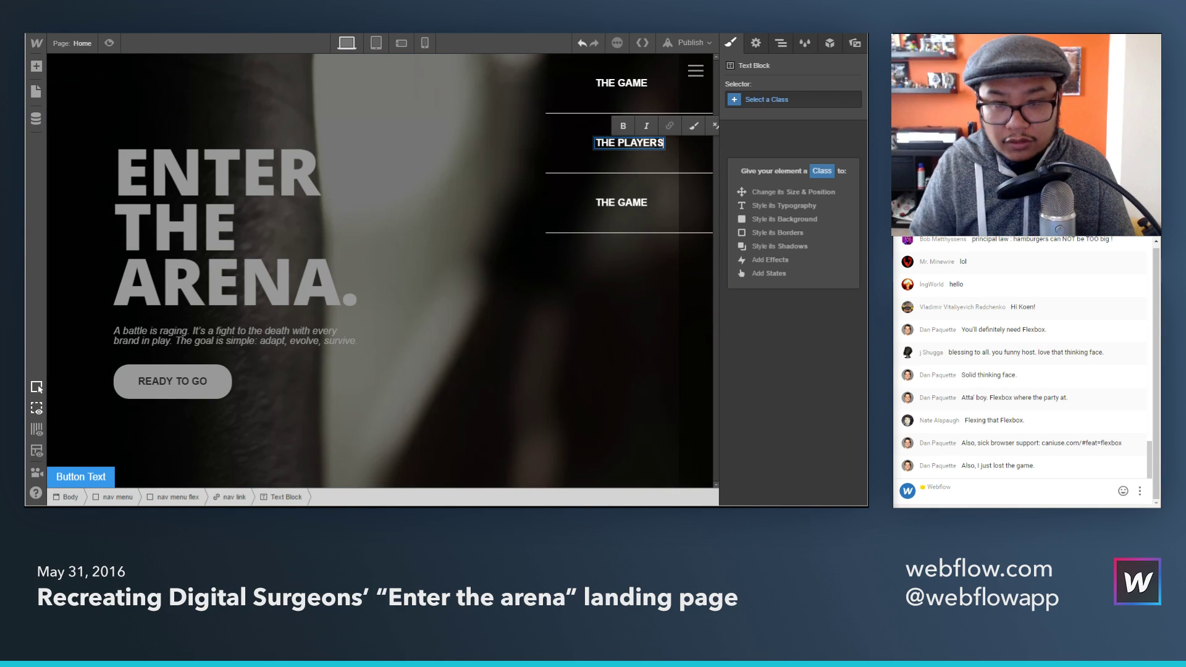
pyautogui.click(638, 208)
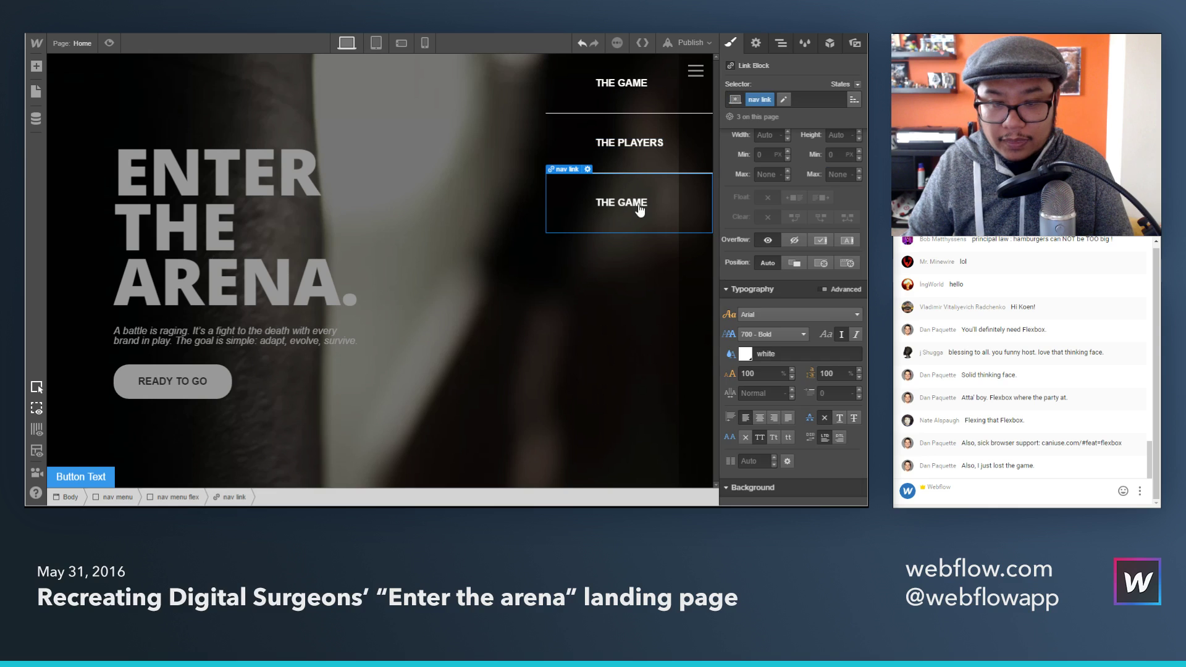
pyautogui.doubleClick(636, 203)
pyautogui.write('THE CROWD')
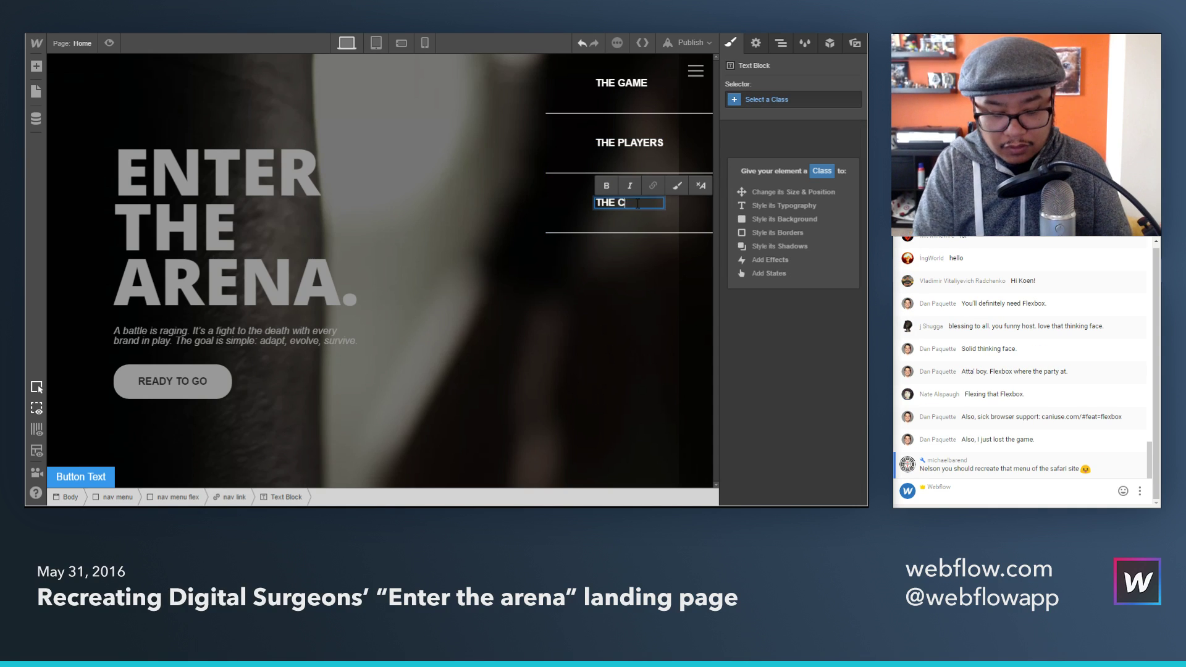
pyautogui.click(688, 213)
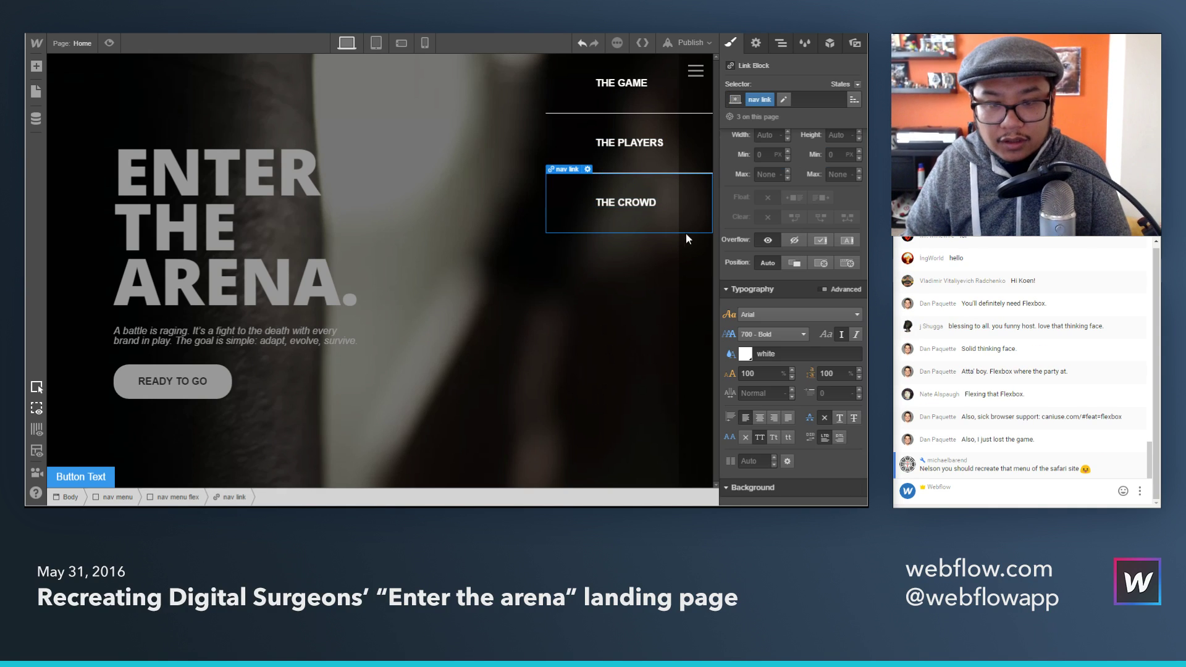
pyautogui.click(760, 418)
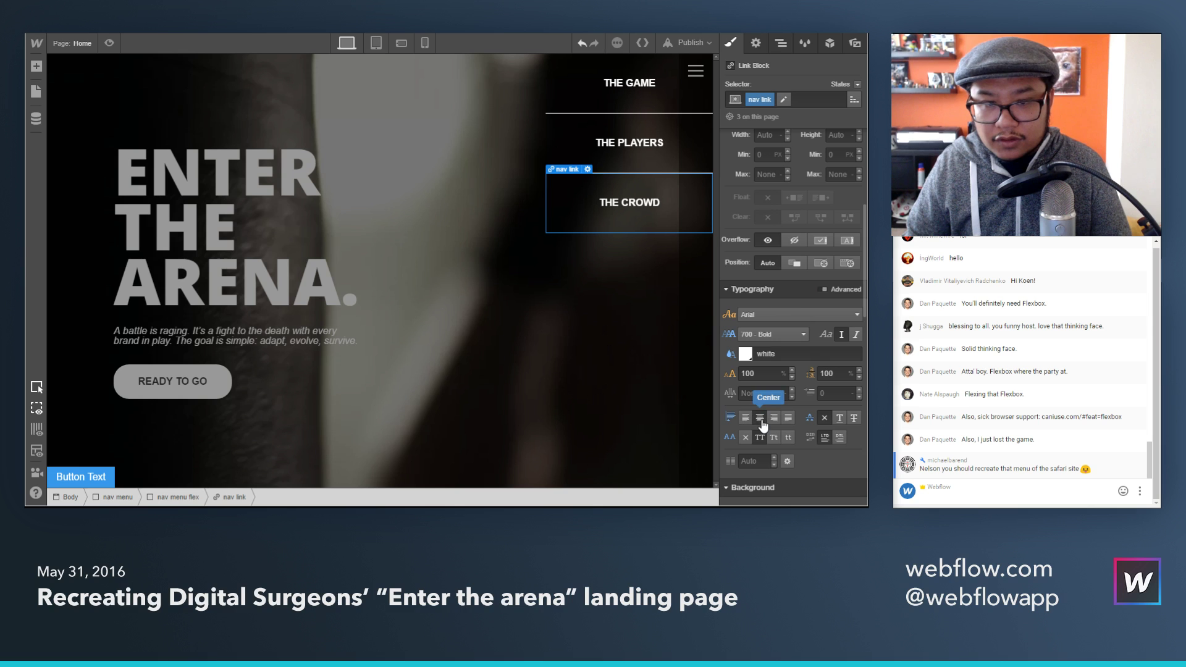
# Step: Give the nav menu flex block a 1 px solid white border on its left side
pyautogui.click(630, 351)
pyautogui.scroll(-5, 791, 396)
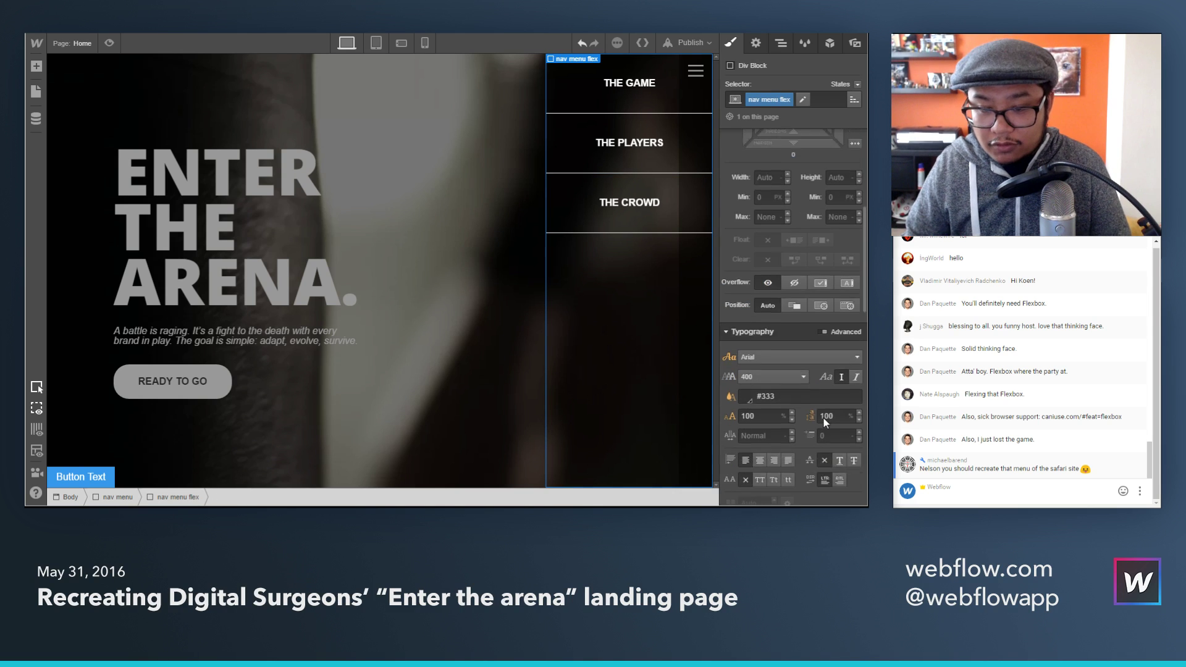
pyautogui.scroll(-2, 797, 427)
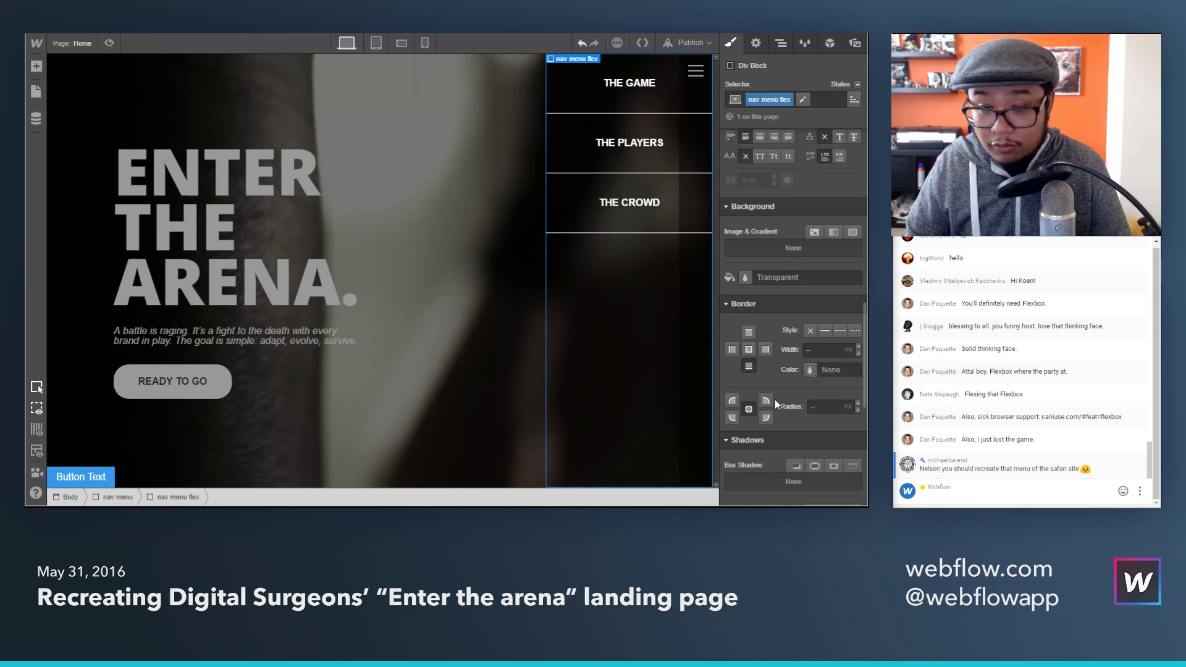
pyautogui.click(732, 349)
pyautogui.click(825, 330)
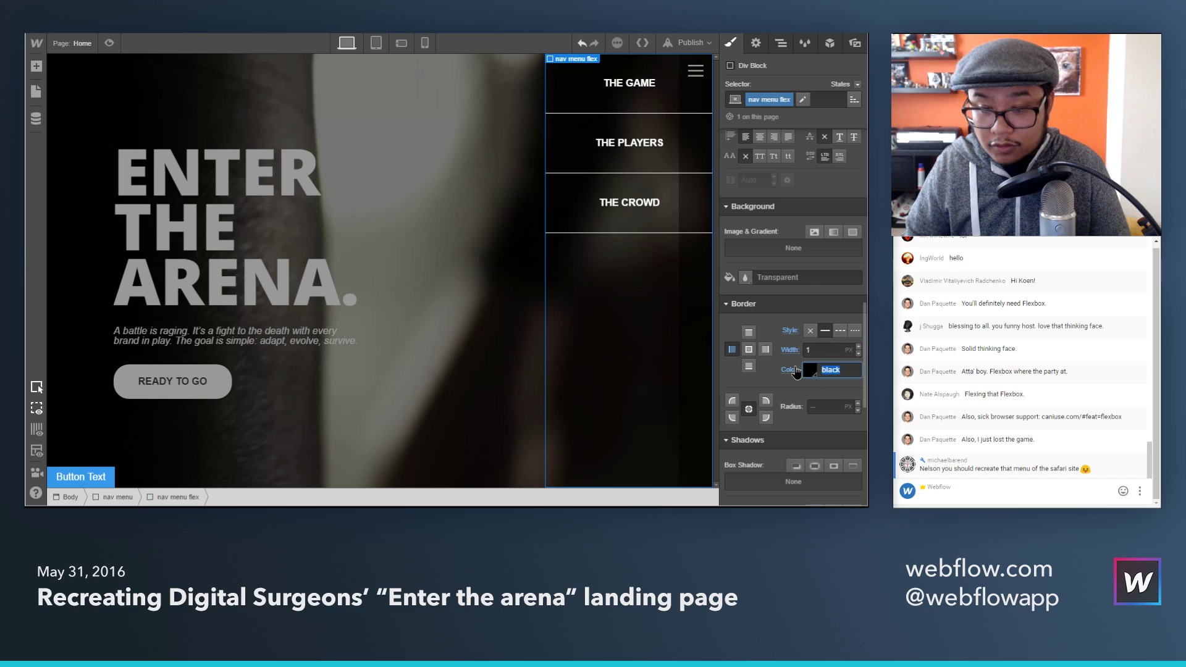
pyautogui.write('white')
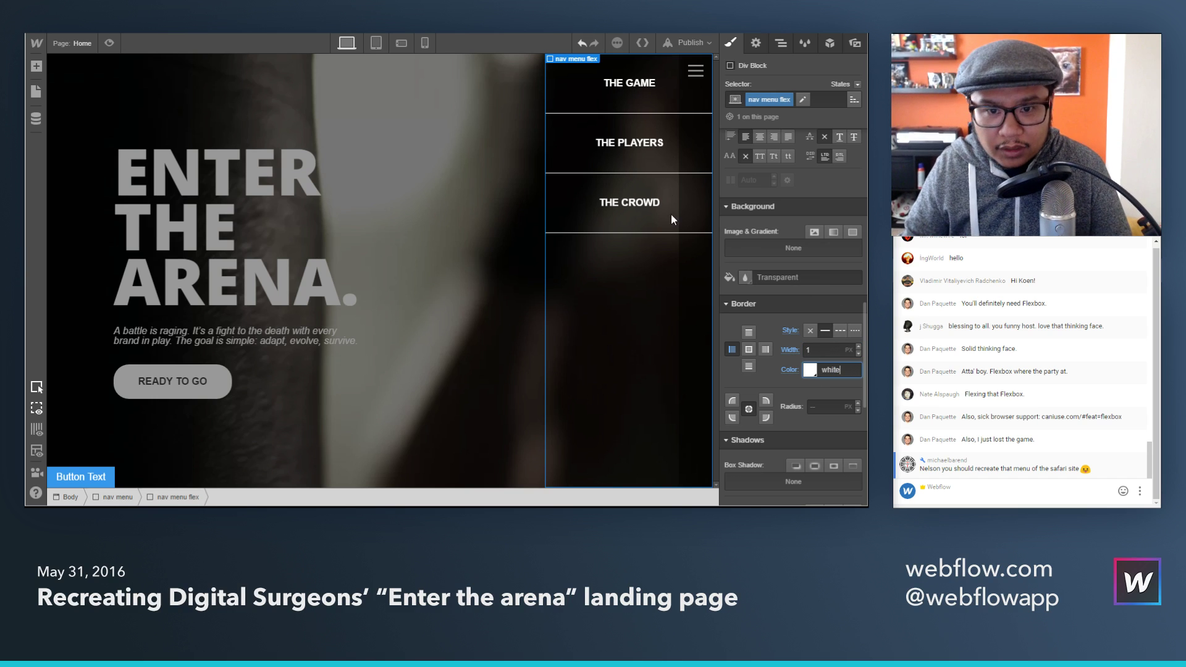
# Step: Check the reference menu's hover effect, and add a Scale transform of 1.2 in X and Y to the nav link's Hover state
pyautogui.hotkey('ctrl', 'Tab')
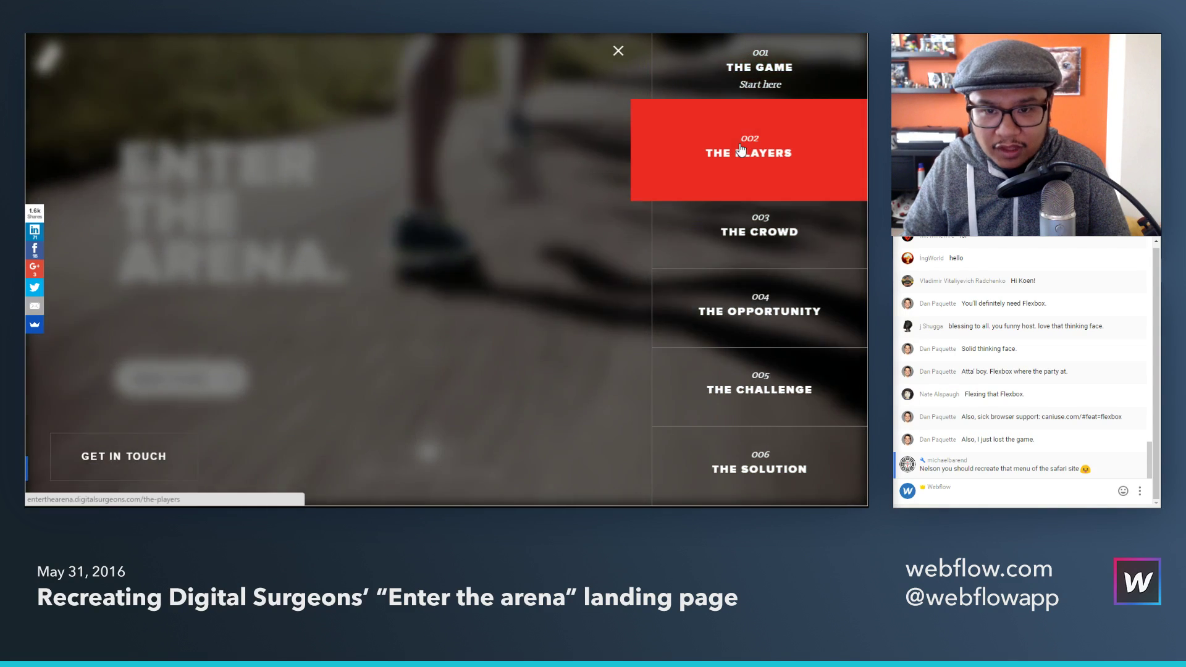
pyautogui.hotkey('ctrl', 'Tab')
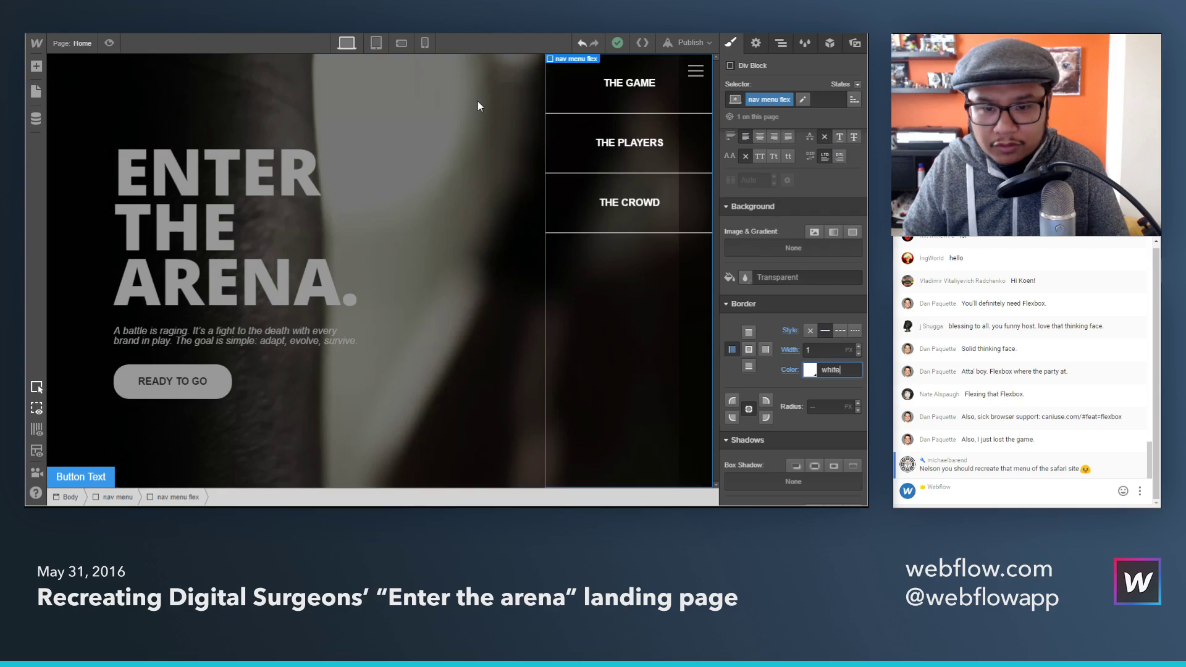
pyautogui.click(654, 95)
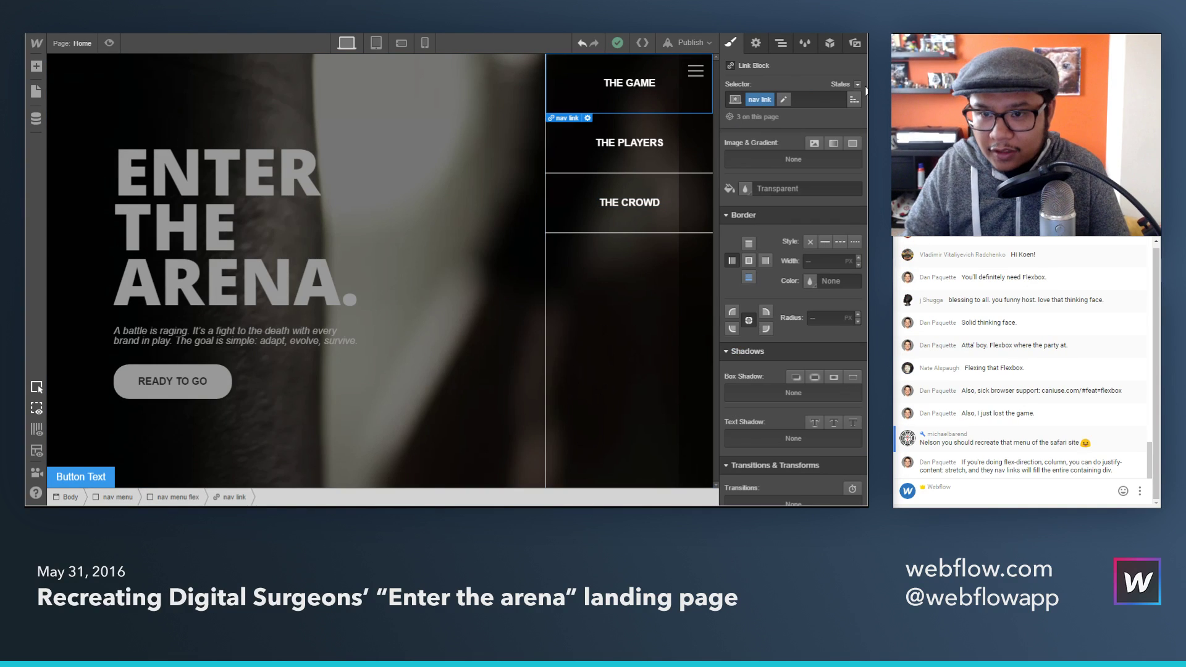
pyautogui.click(850, 83)
pyautogui.click(834, 112)
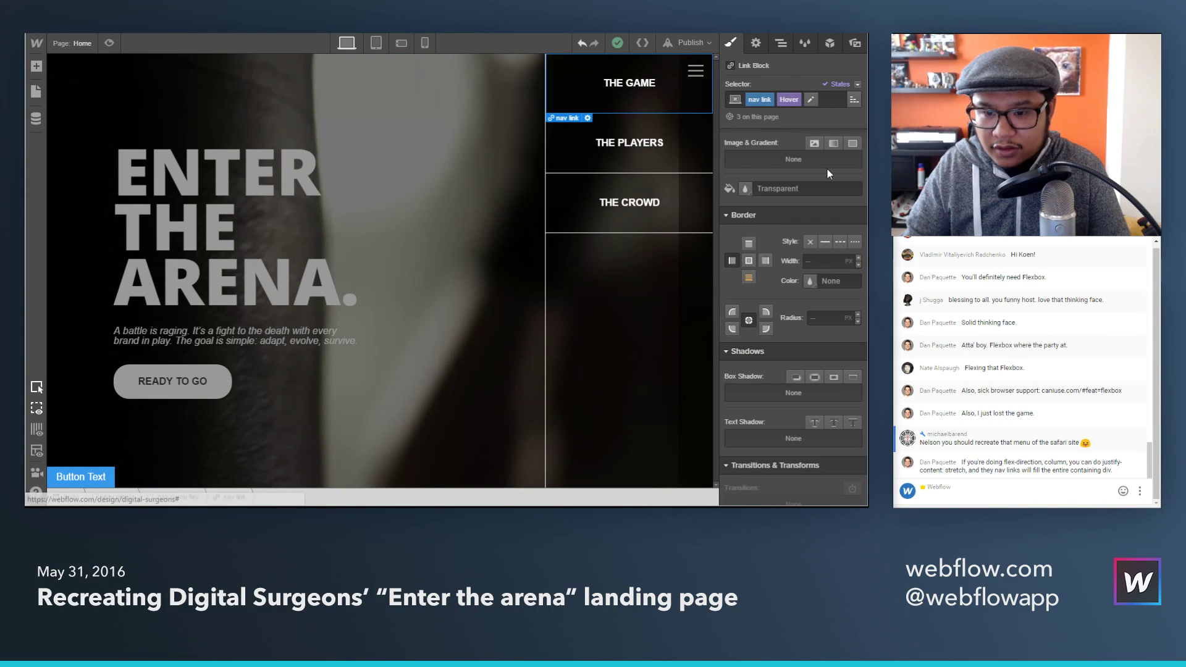
pyautogui.scroll(-4, 837, 389)
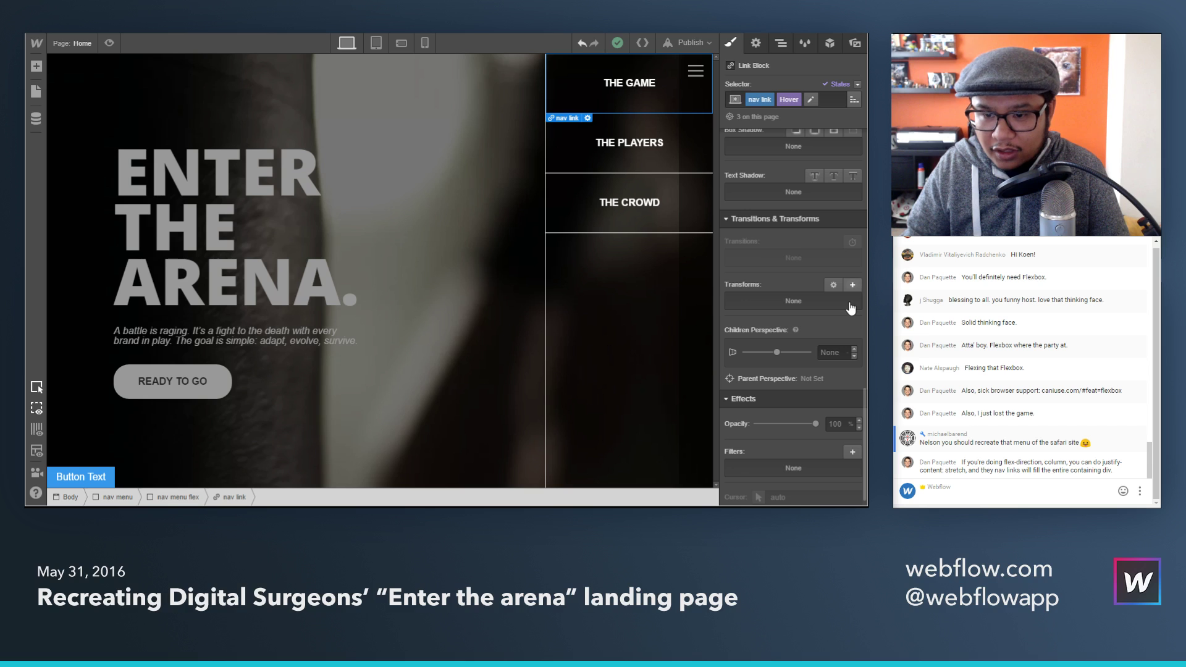
pyautogui.click(853, 285)
pyautogui.click(776, 348)
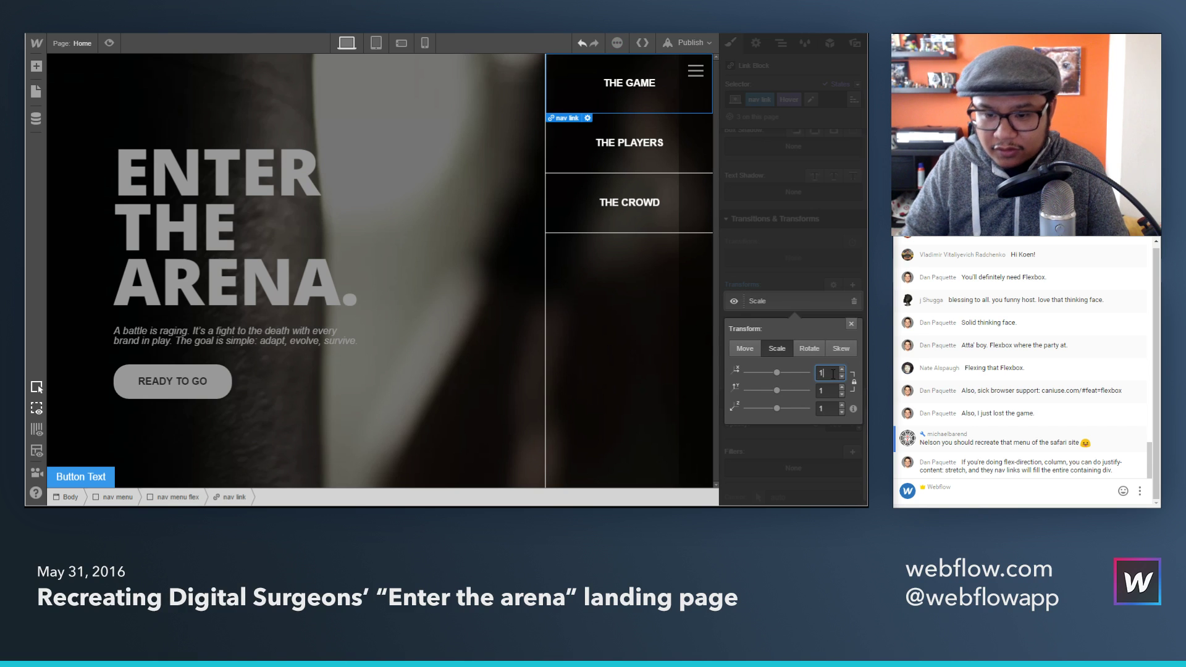
pyautogui.write('.3')
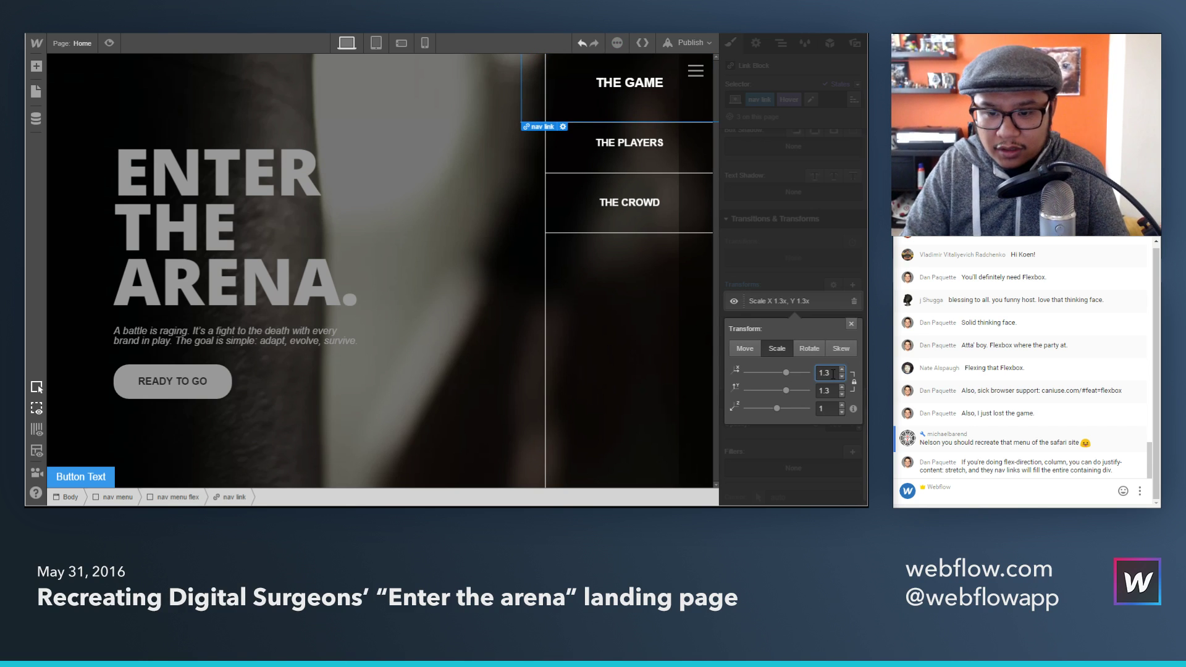
pyautogui.press('BackSpace')
pyautogui.write('2')
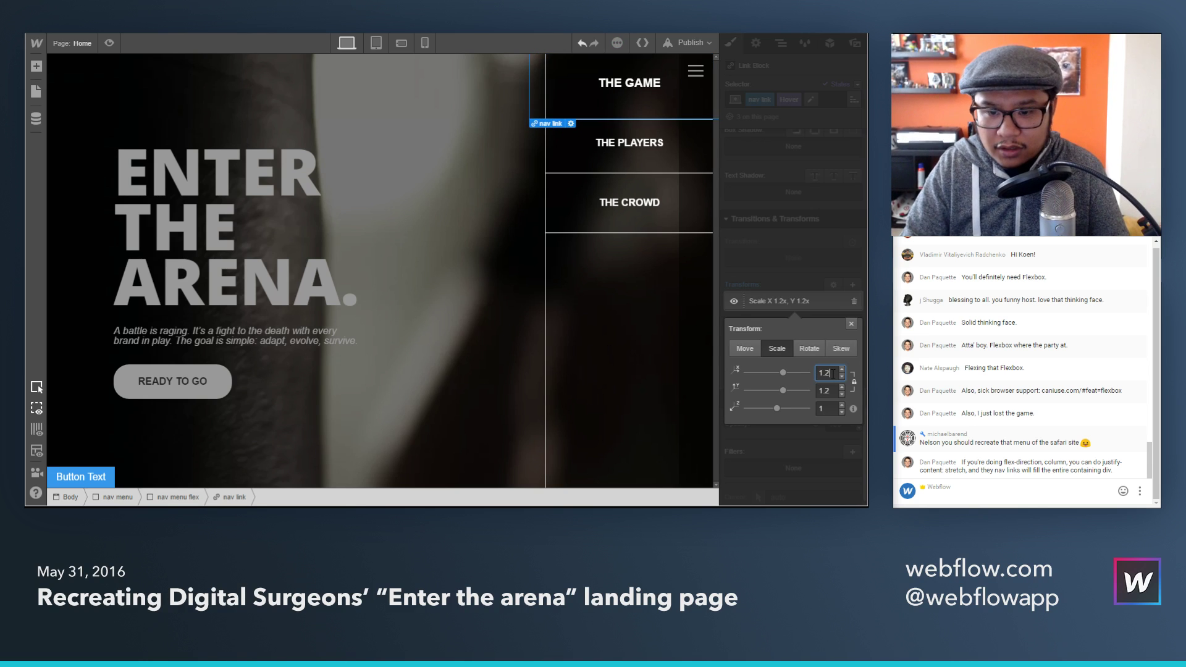
pyautogui.click(851, 325)
# Step: Set the font size of the nav link's Hover state to 0.85 em
pyautogui.scroll(4, 762, 370)
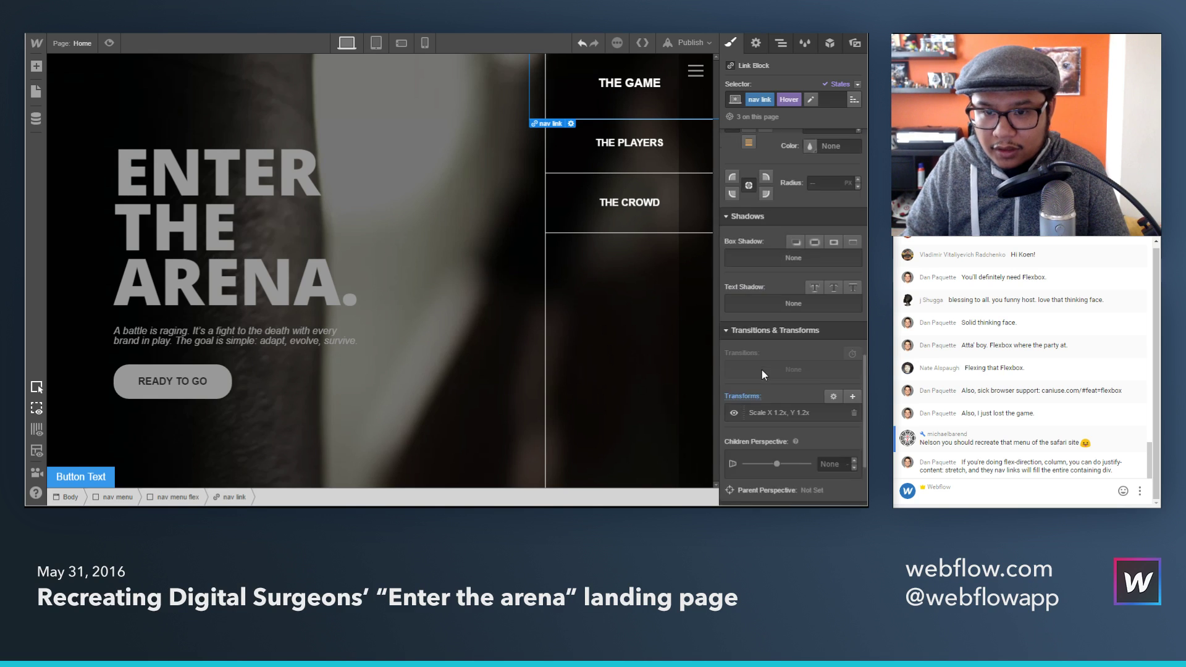
pyautogui.scroll(3, 761, 370)
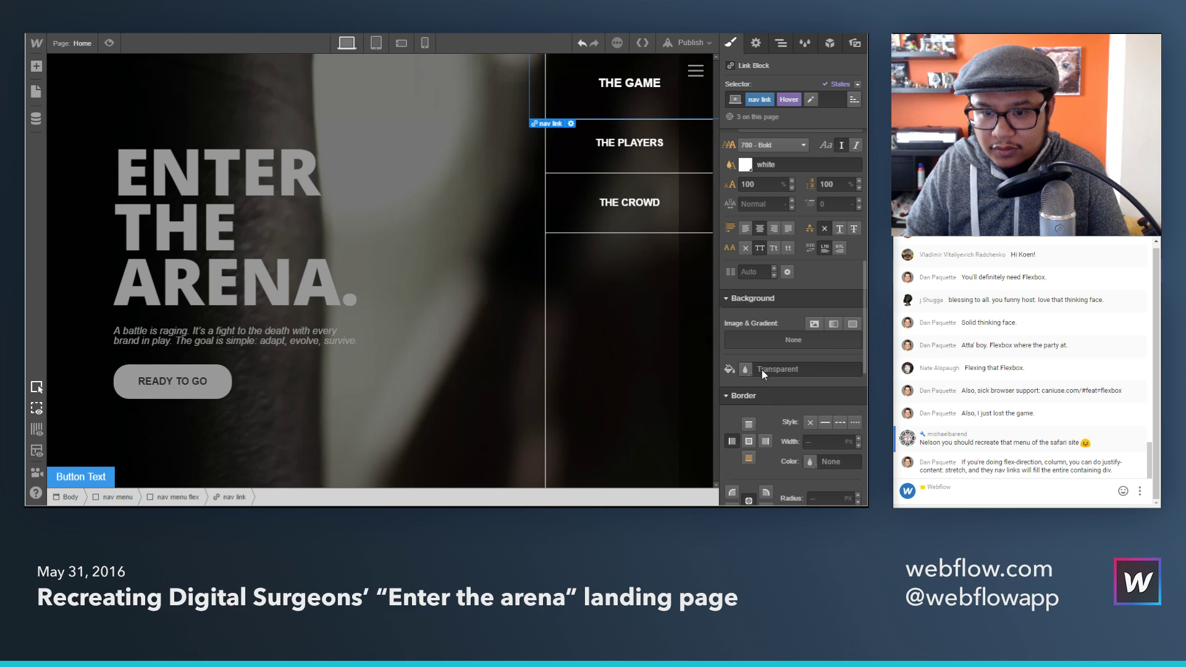
pyautogui.click(767, 189)
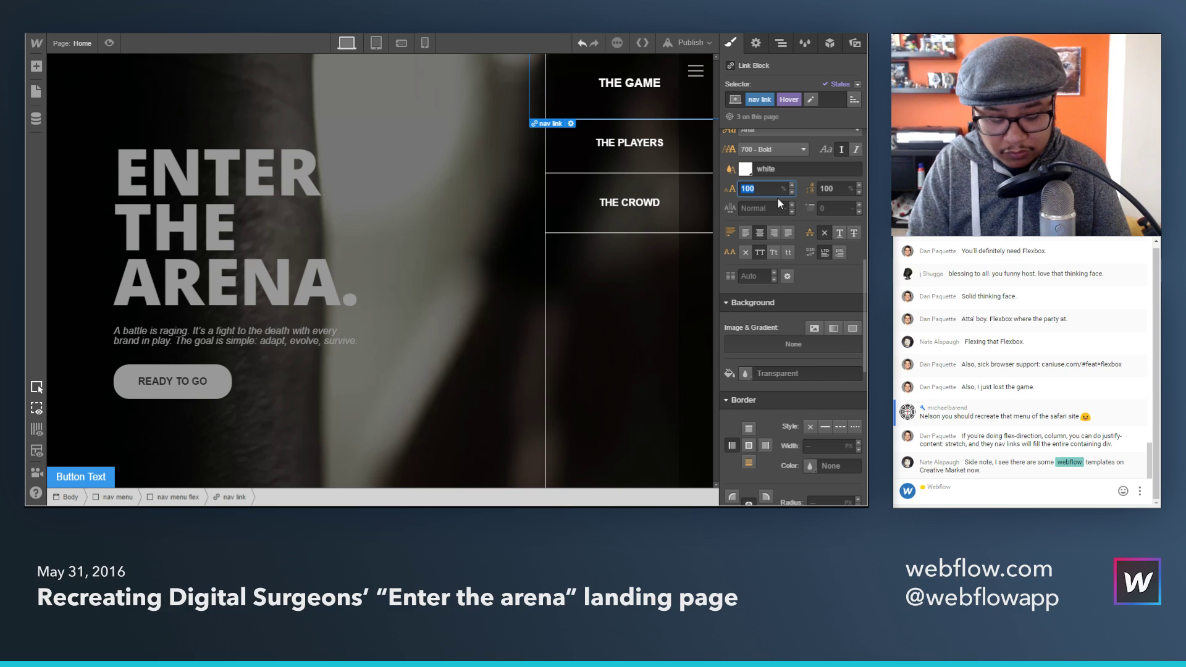
pyautogui.write('0.075')
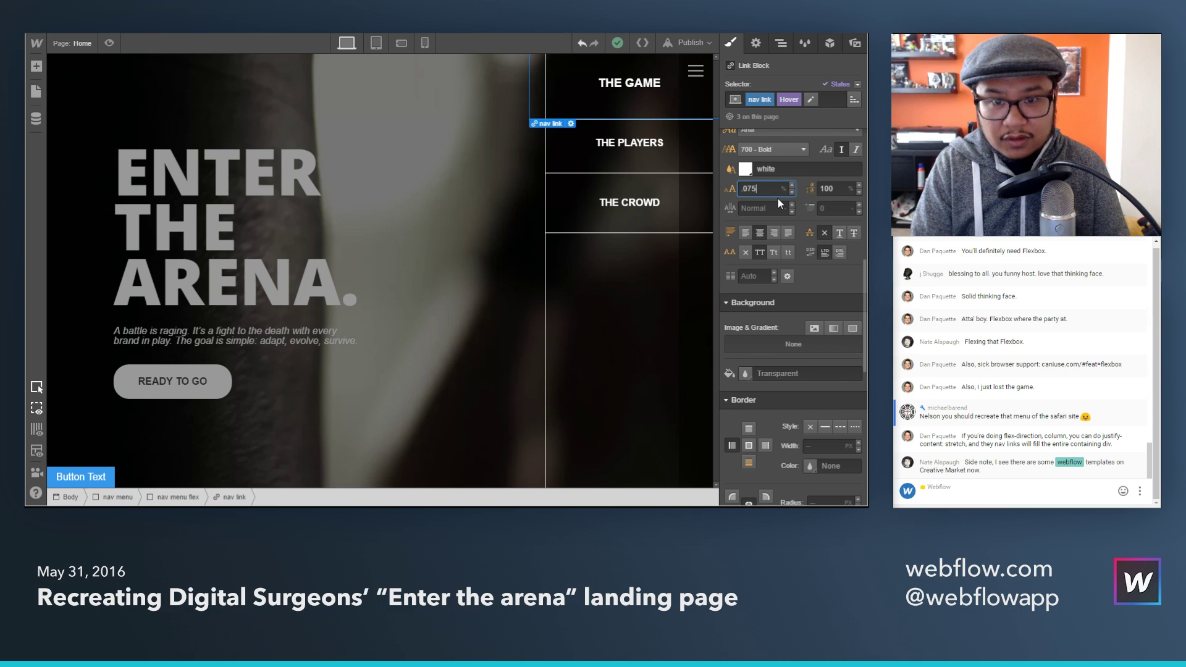
pyautogui.press('Left')
pyautogui.press('Left')
pyautogui.press('BackSpace')
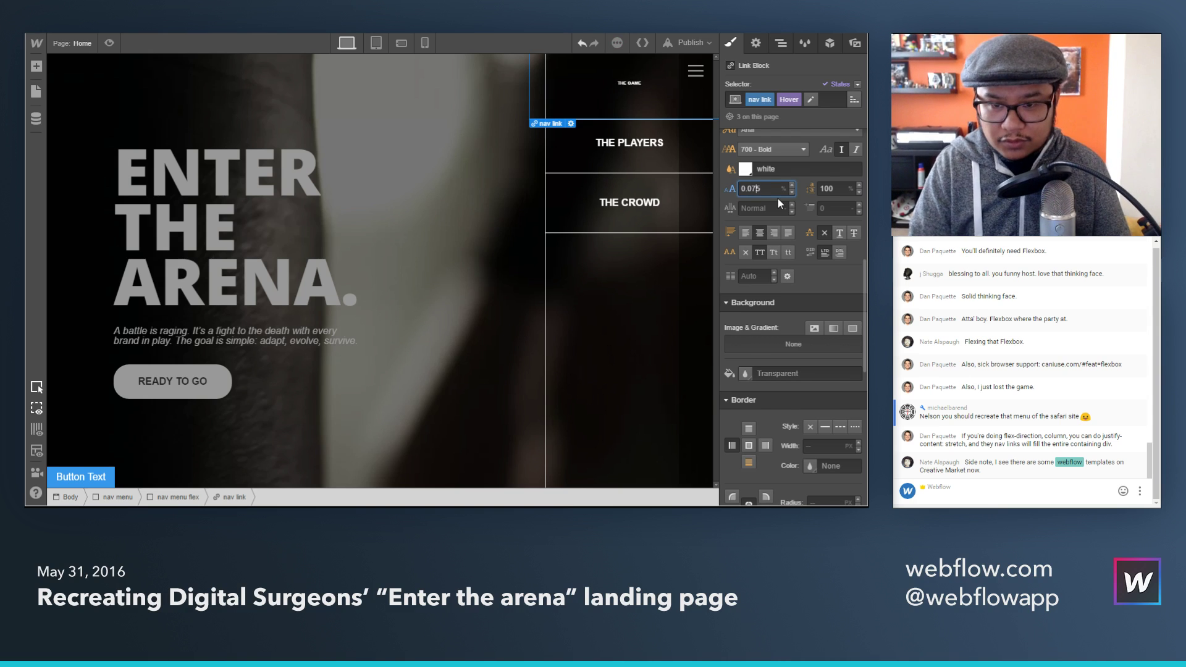
pyautogui.press('Right')
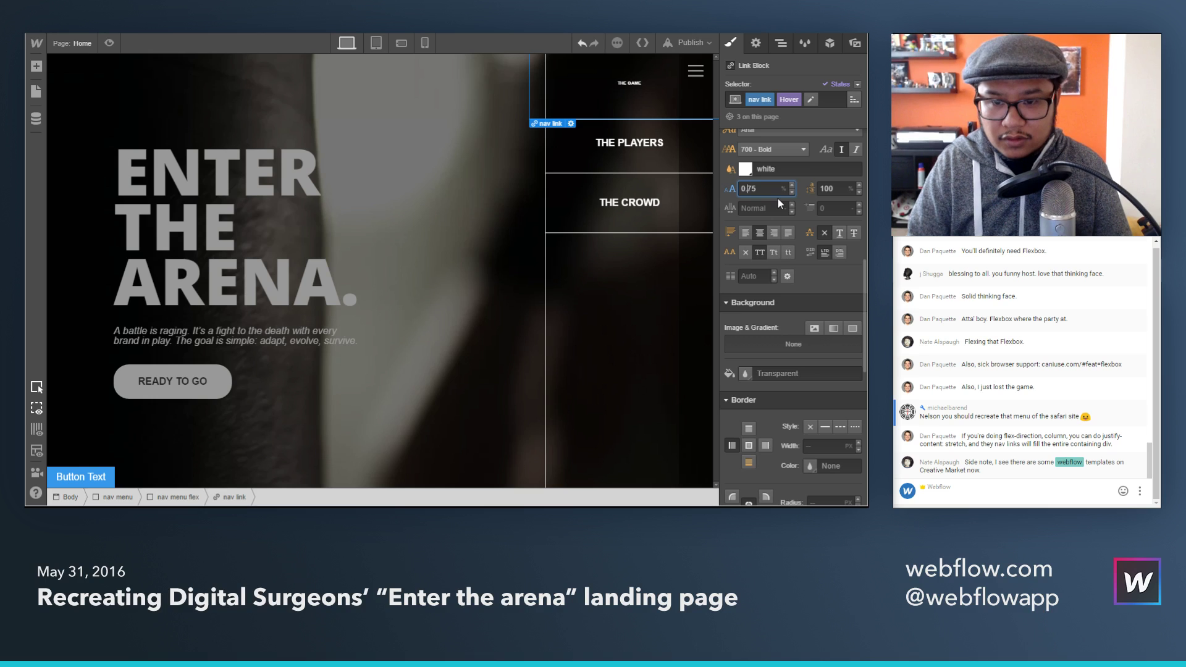
pyautogui.press('Right')
pyautogui.write('em')
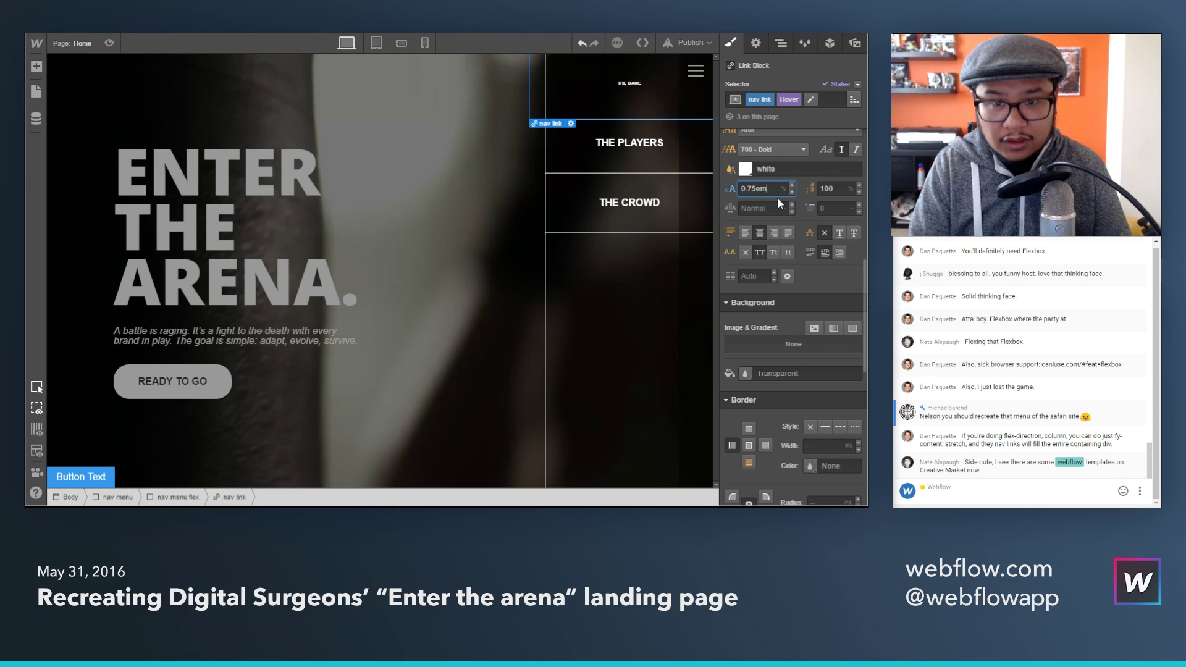
pyautogui.press('Return')
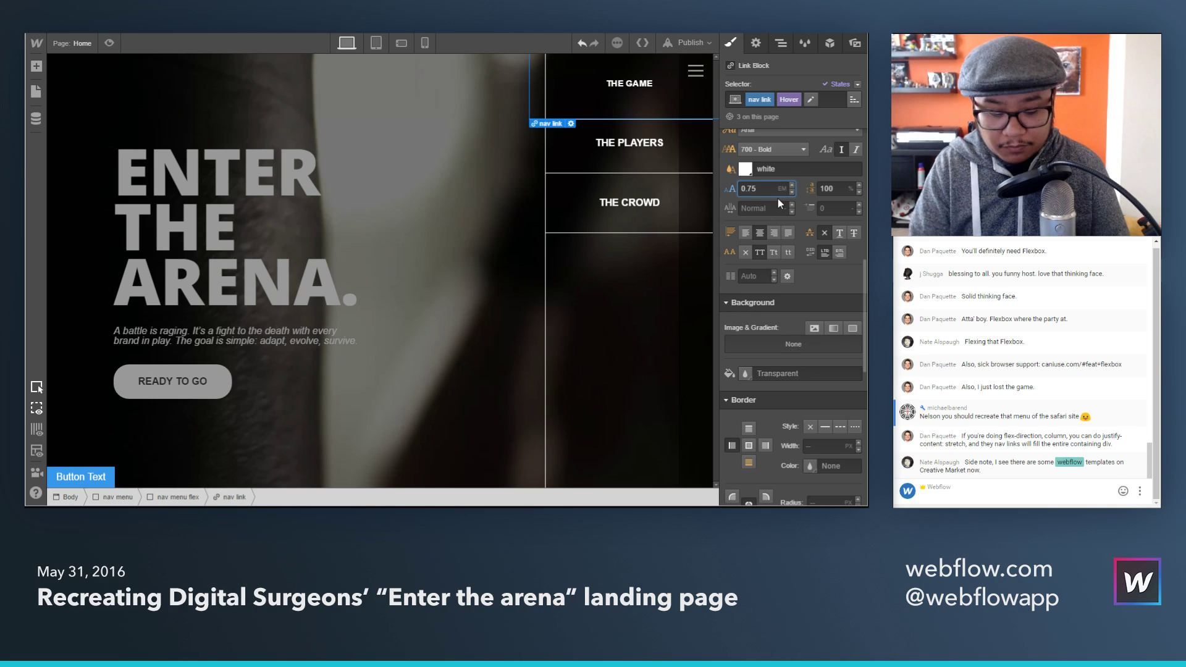
pyautogui.press('Left')
pyautogui.press('BackSpace')
pyautogui.write('8')
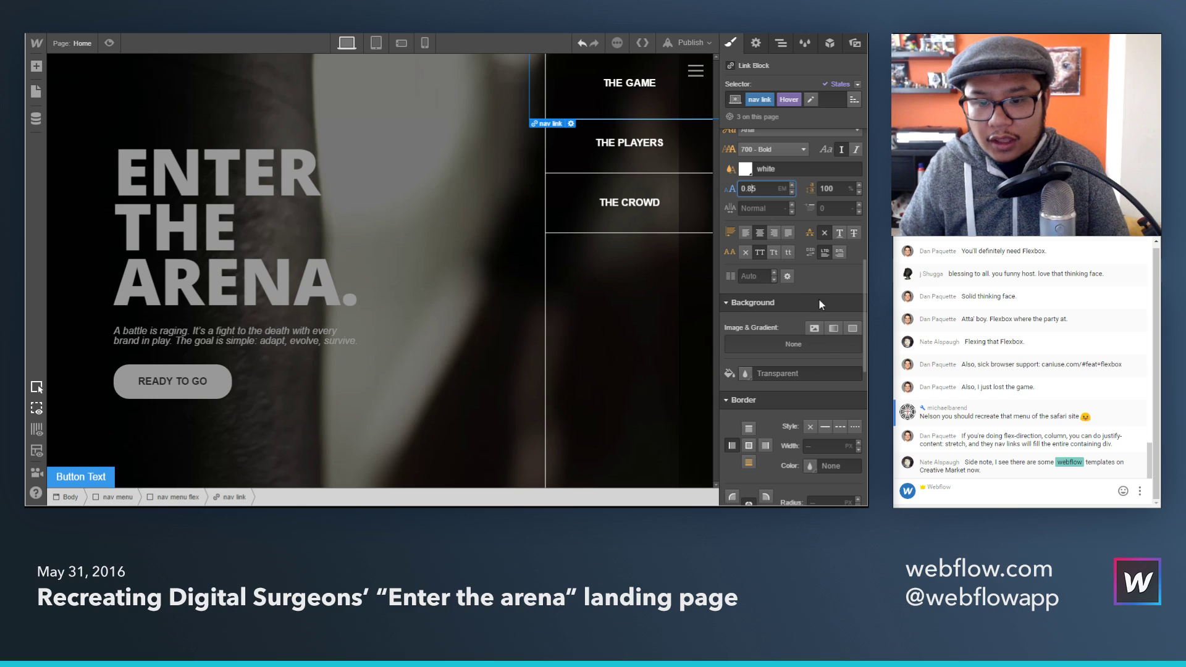
# Step: Set the Hover state's background color to the red swatch #ff3030 and preview the hover effect on the menu links
pyautogui.click(745, 373)
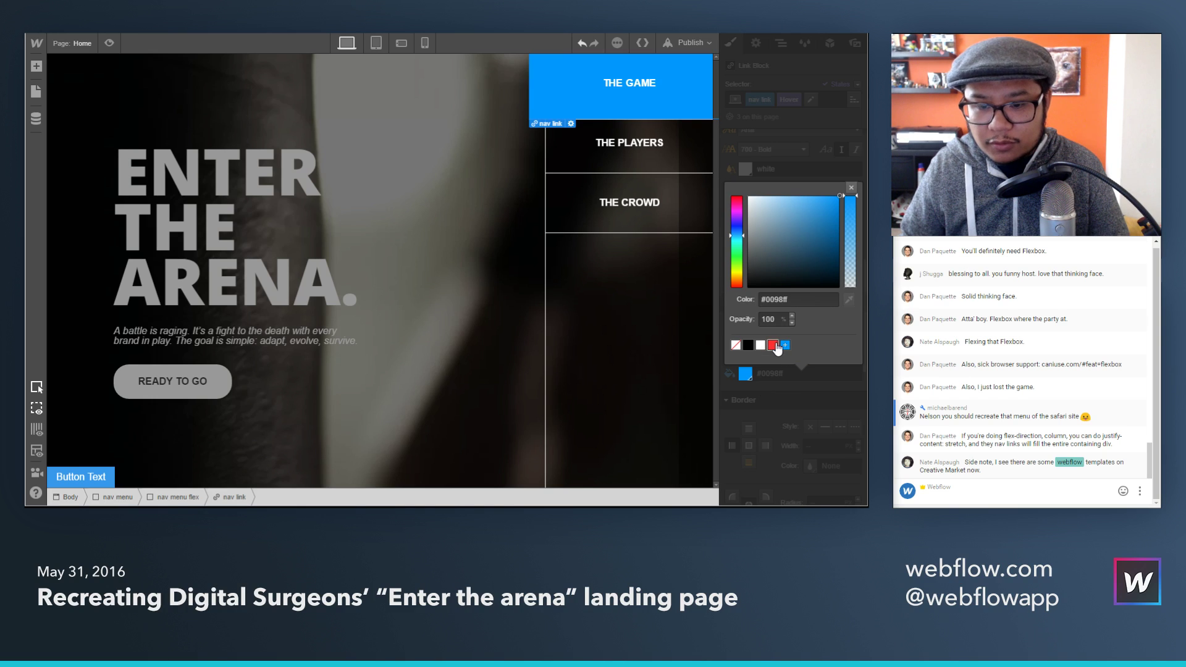
pyautogui.click(773, 345)
pyautogui.click(851, 187)
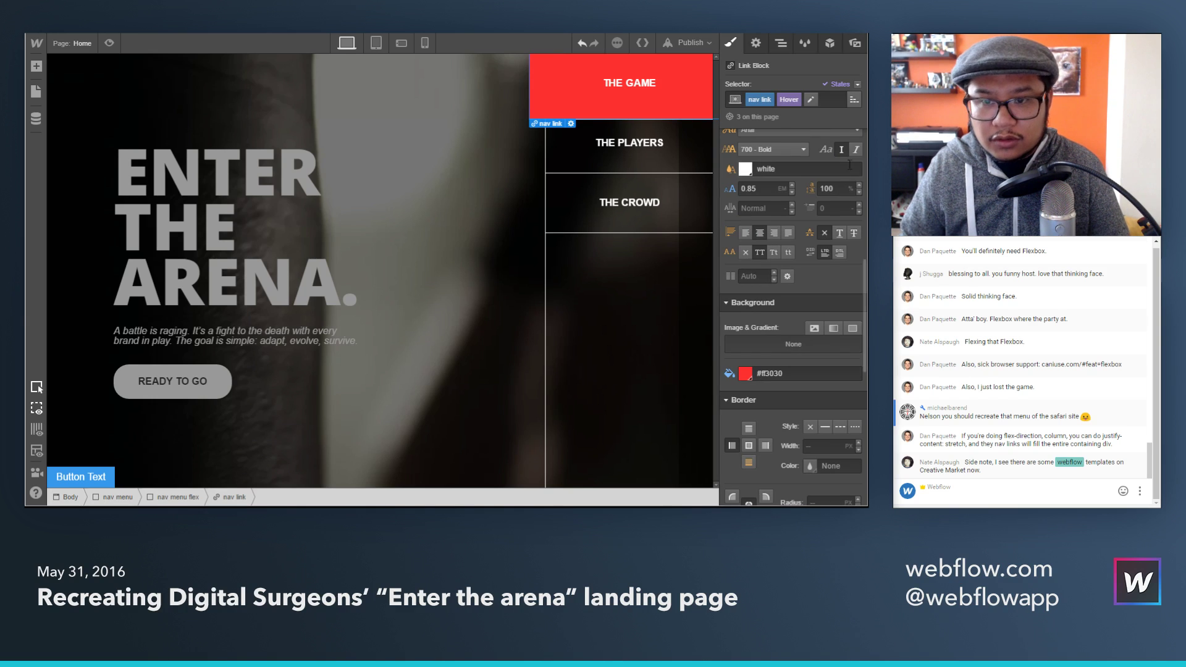
pyautogui.click(109, 42)
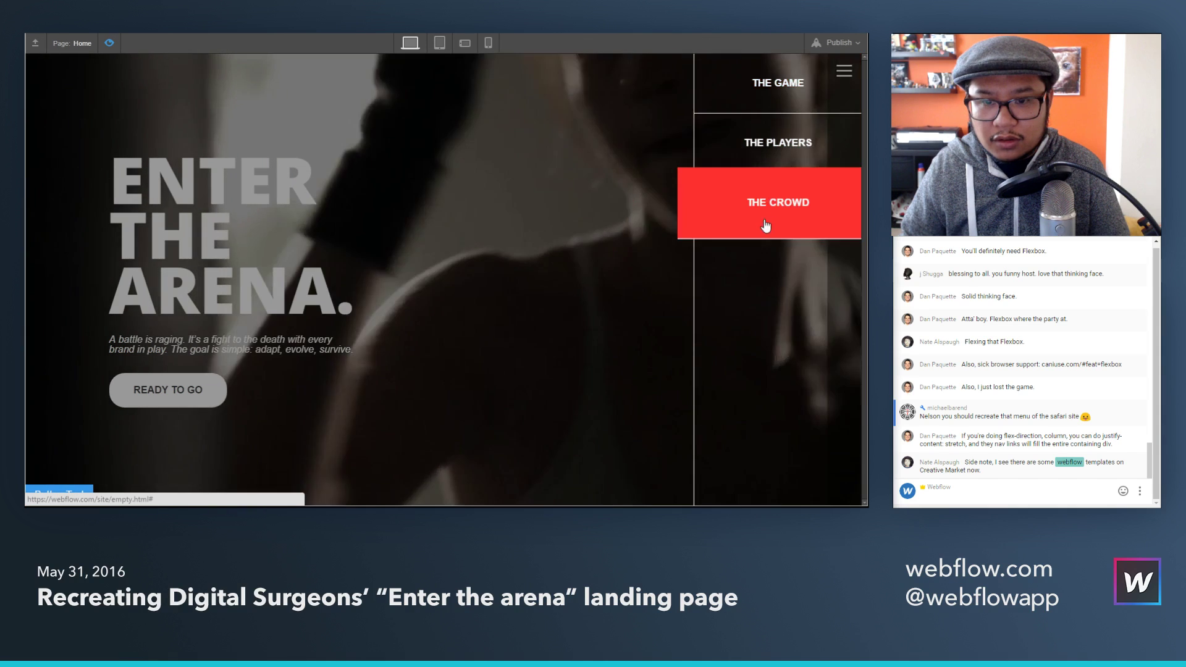
pyautogui.hotkey('ctrl', 'shift', 'p')
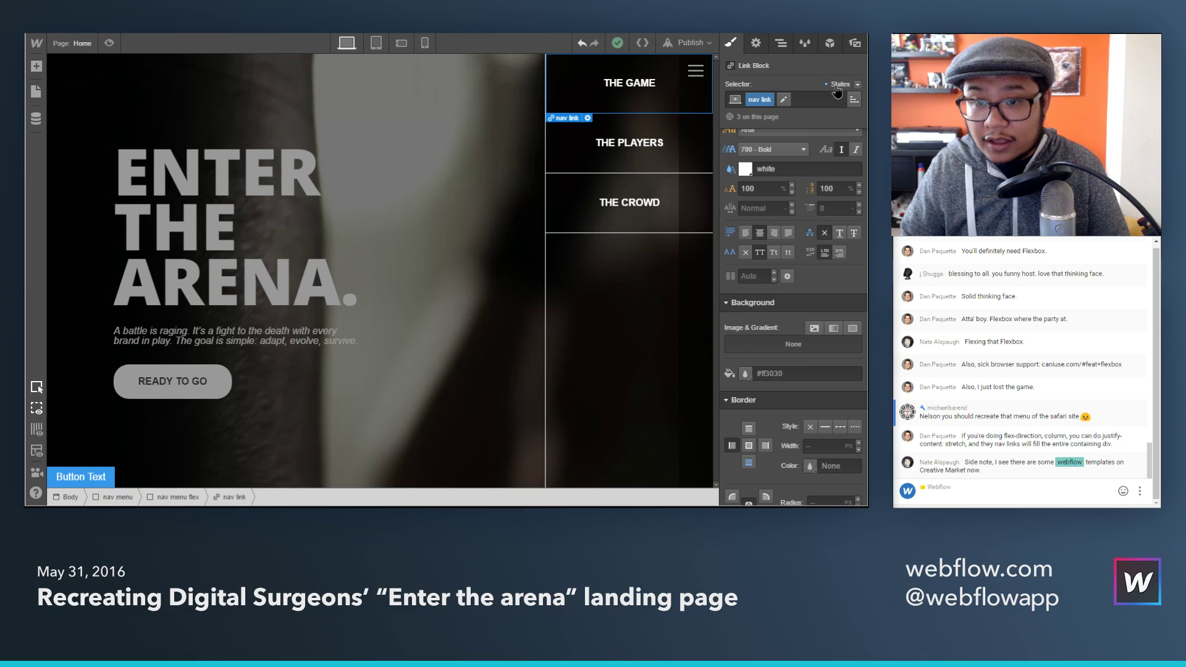
# Step: Add a 200 ms Background Color transition to the nav link's normal state
pyautogui.scroll(-5, 825, 351)
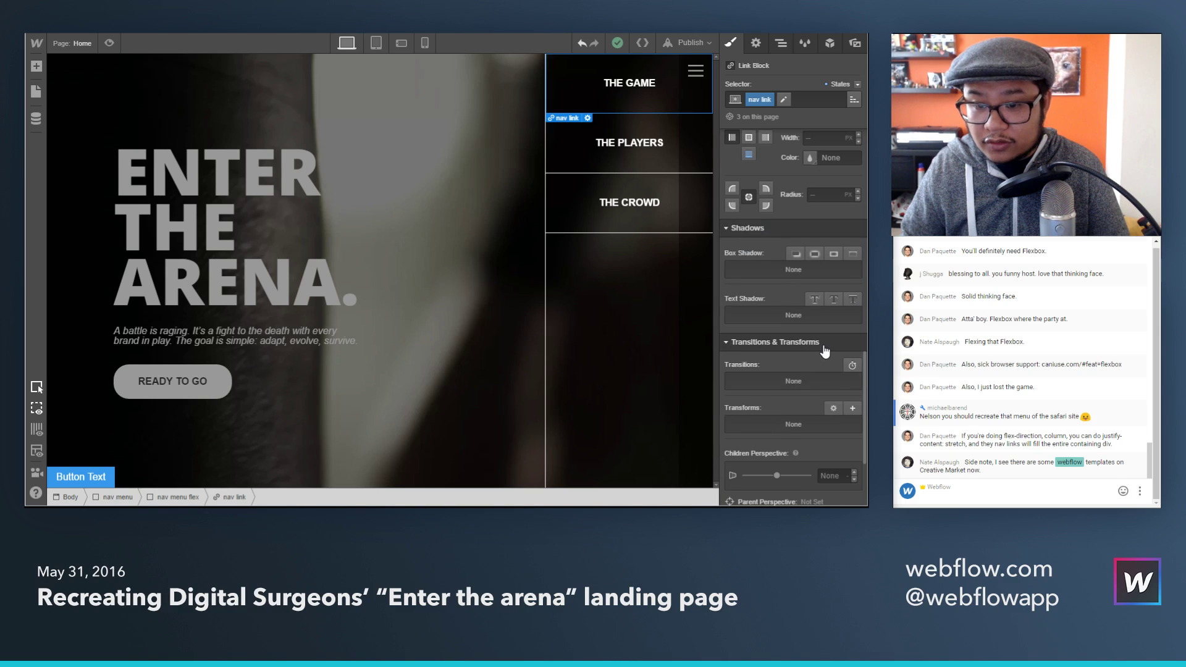
pyautogui.click(852, 367)
pyautogui.click(793, 422)
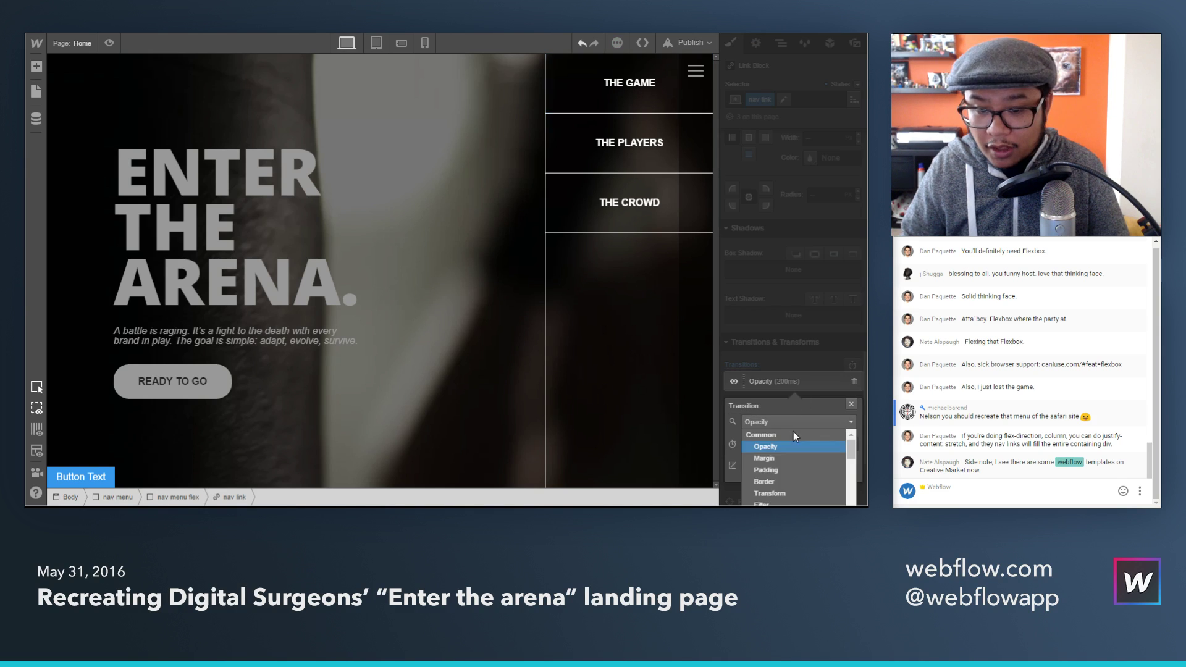
pyautogui.scroll(-3, 797, 469)
pyautogui.scroll(2, 798, 472)
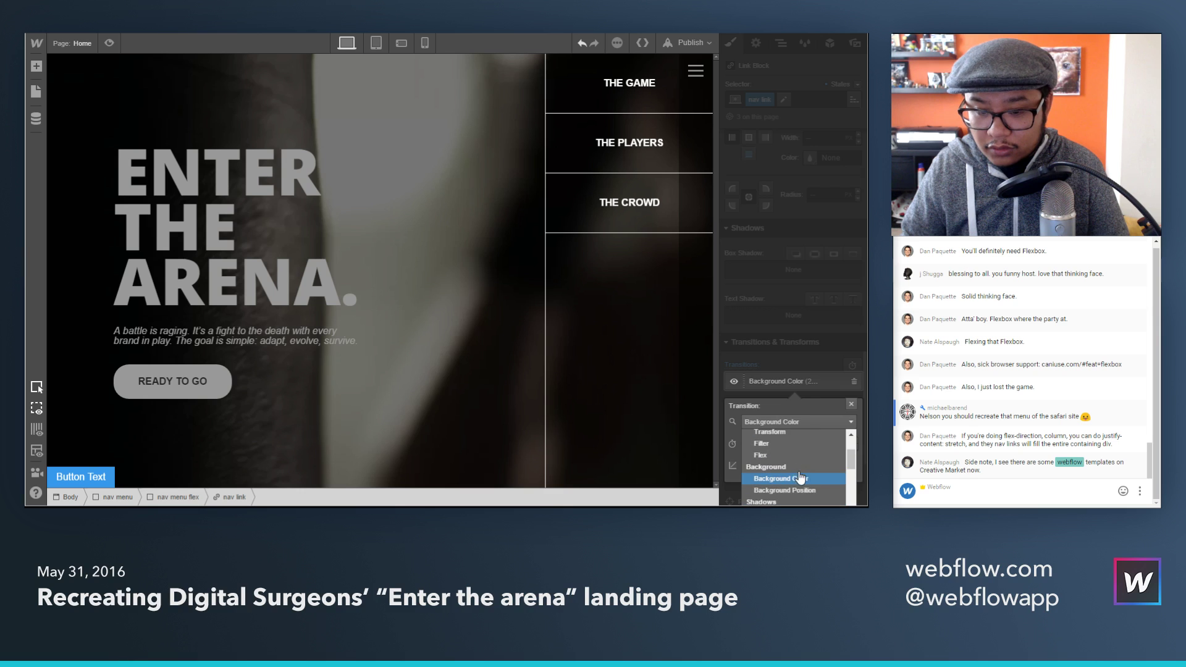
pyautogui.click(800, 480)
pyautogui.click(811, 346)
# Step: Add a 200 ms Transform transition to the nav link class
pyautogui.scroll(-1, 812, 365)
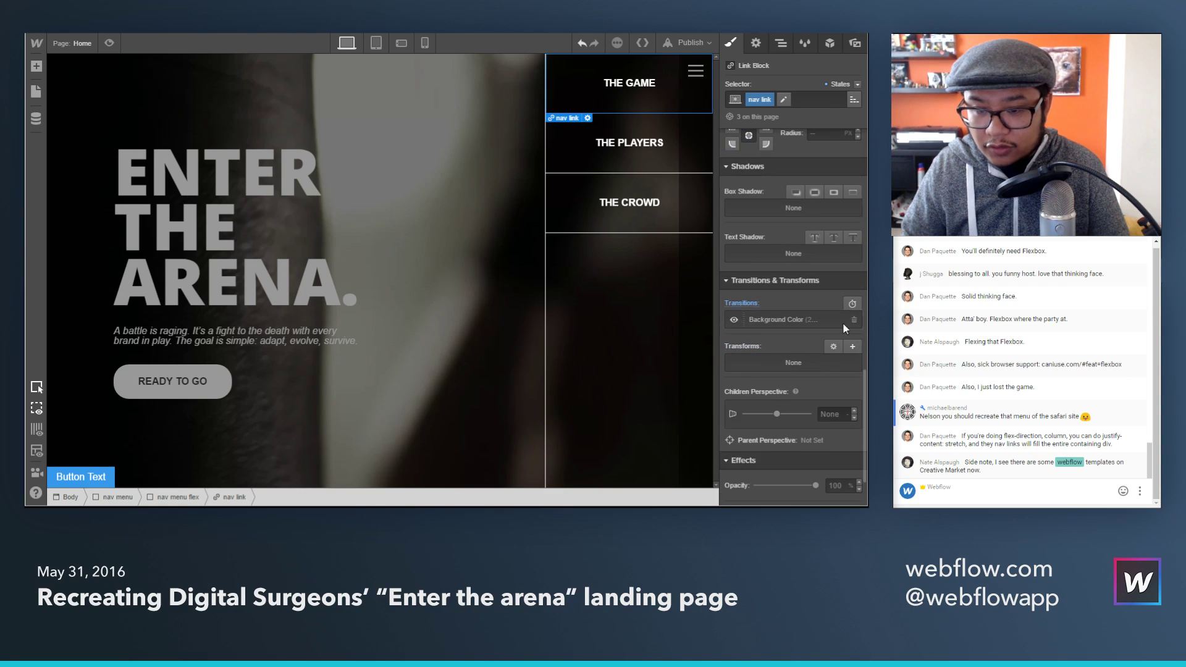
pyautogui.click(852, 305)
pyautogui.click(806, 390)
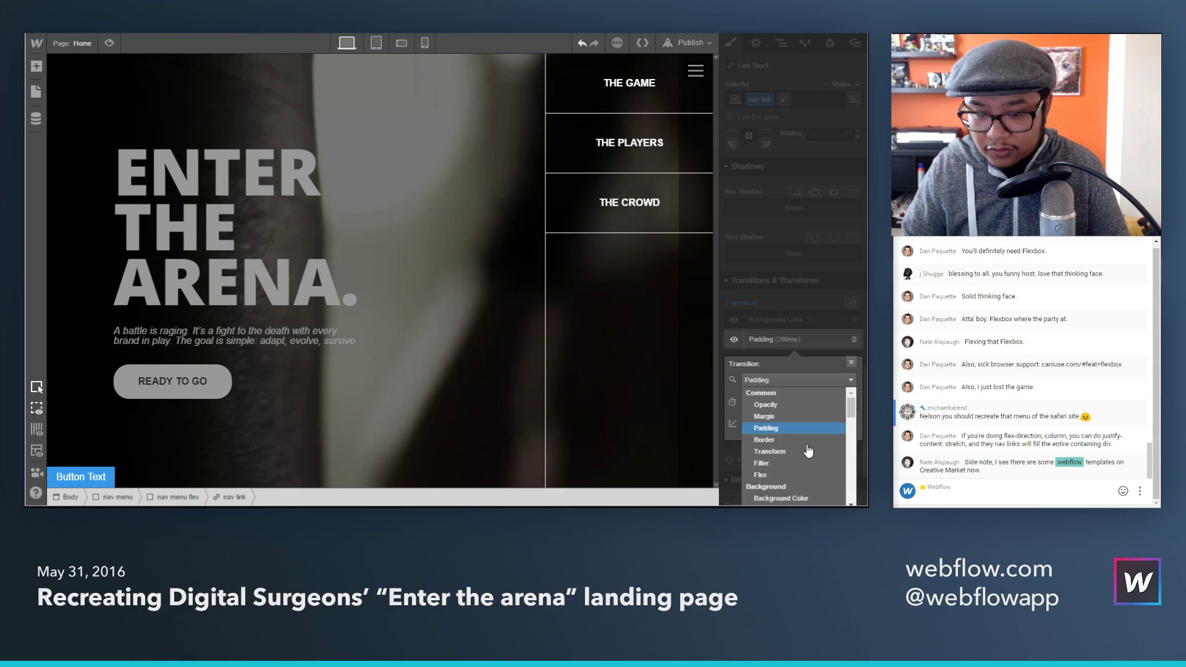
pyautogui.click(803, 454)
pyautogui.click(839, 302)
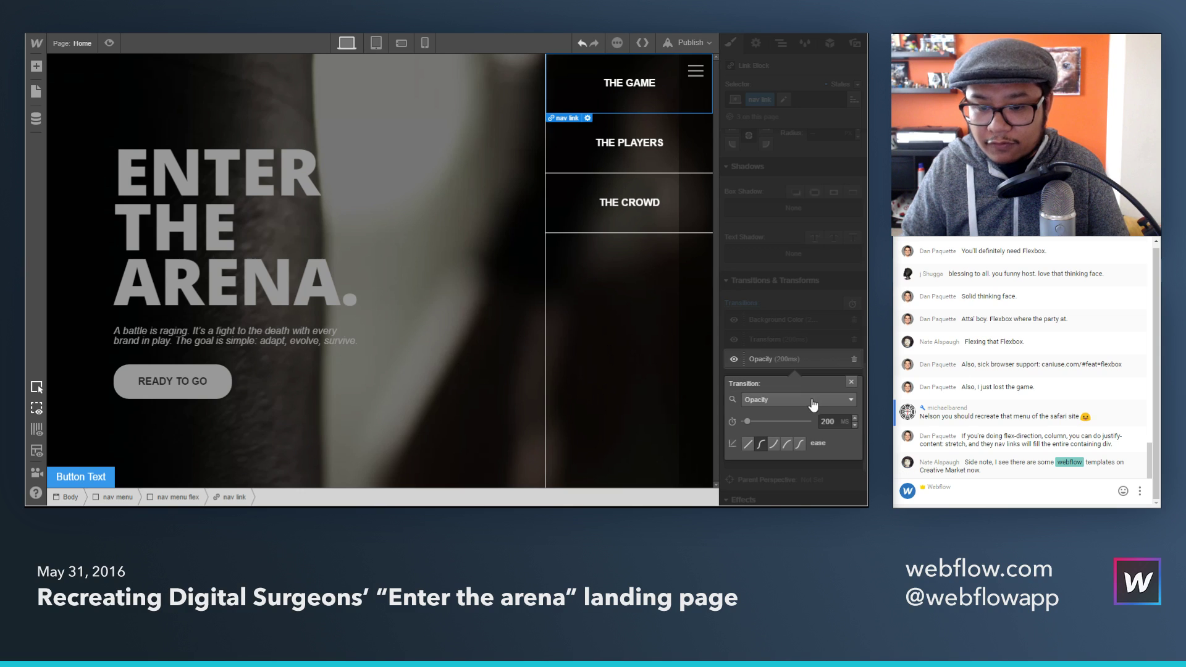
# Step: Add a 200 ms Font Size transition with ease timing to the nav link, and check the hover animation on the canvas
pyautogui.click(813, 405)
pyautogui.press('Up')
pyautogui.press('Up')
pyautogui.press('Up')
pyautogui.press('Up')
pyautogui.press('Up')
pyautogui.press('Up')
pyautogui.press('Up')
pyautogui.press('Up')
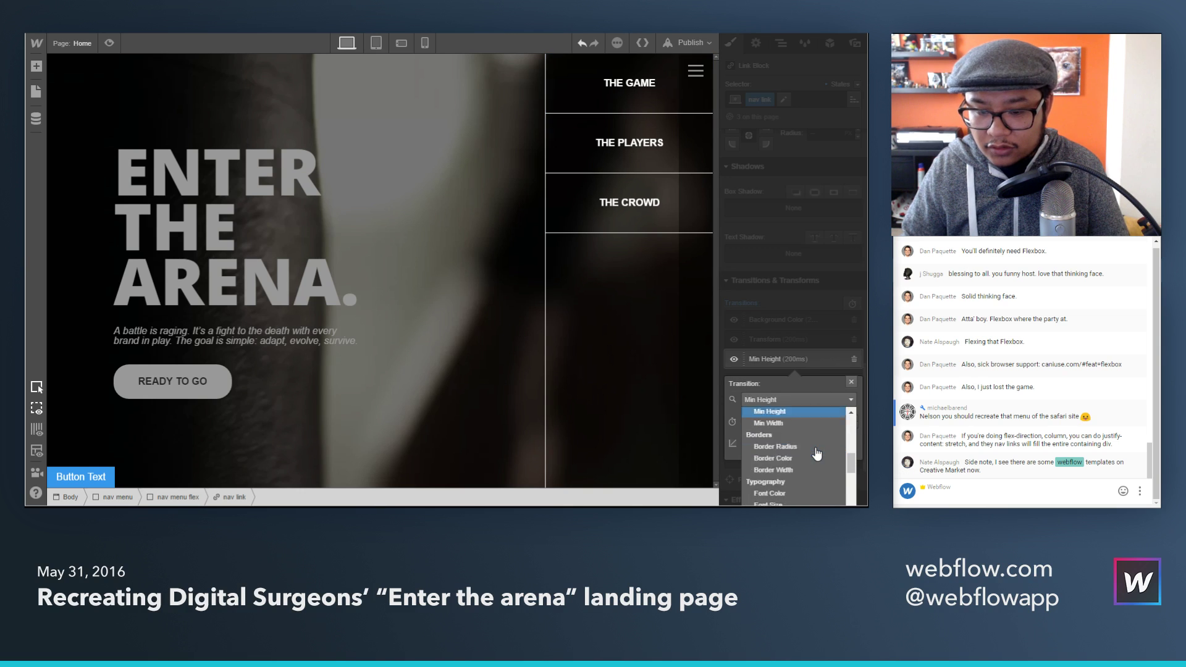
pyautogui.scroll(-2, 816, 454)
pyautogui.click(800, 423)
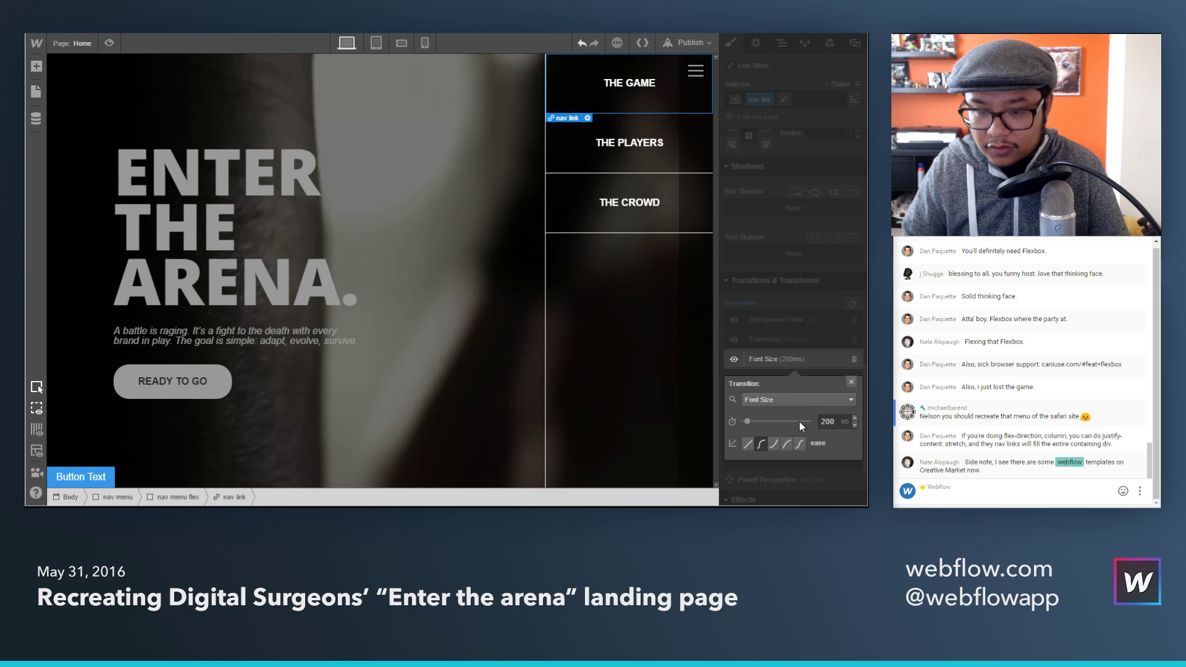
pyautogui.click(801, 298)
pyautogui.click(495, 135)
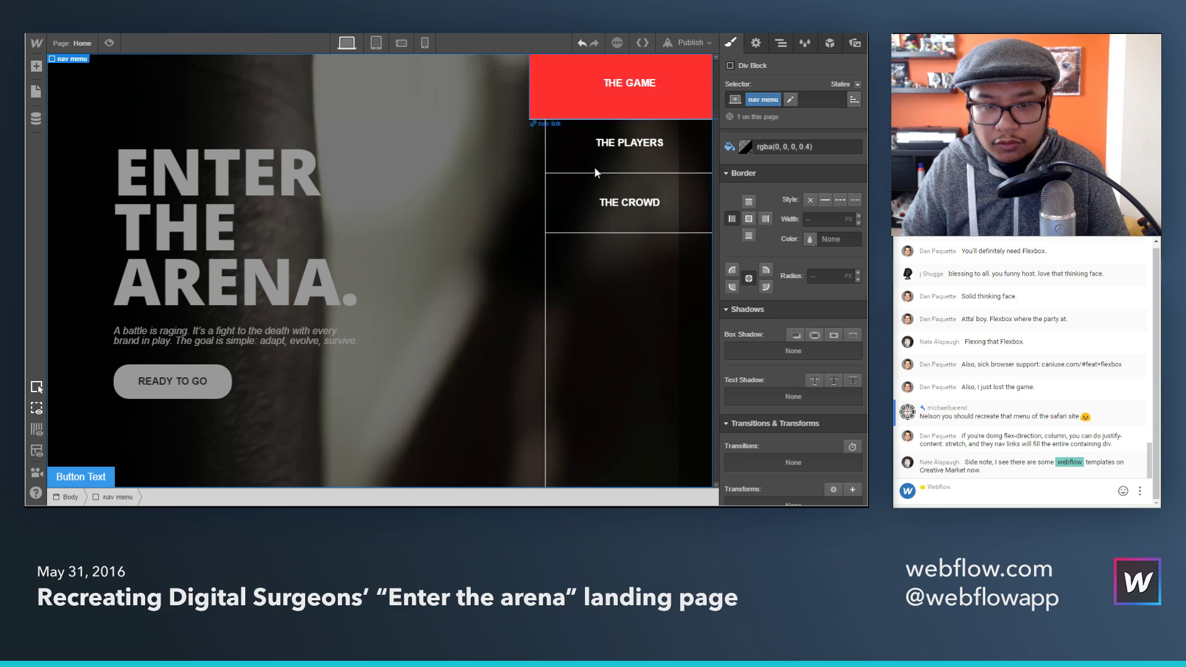
# Step: Set the width of the nav menu flex block to 25%
pyautogui.click(646, 356)
pyautogui.scroll(5, 803, 359)
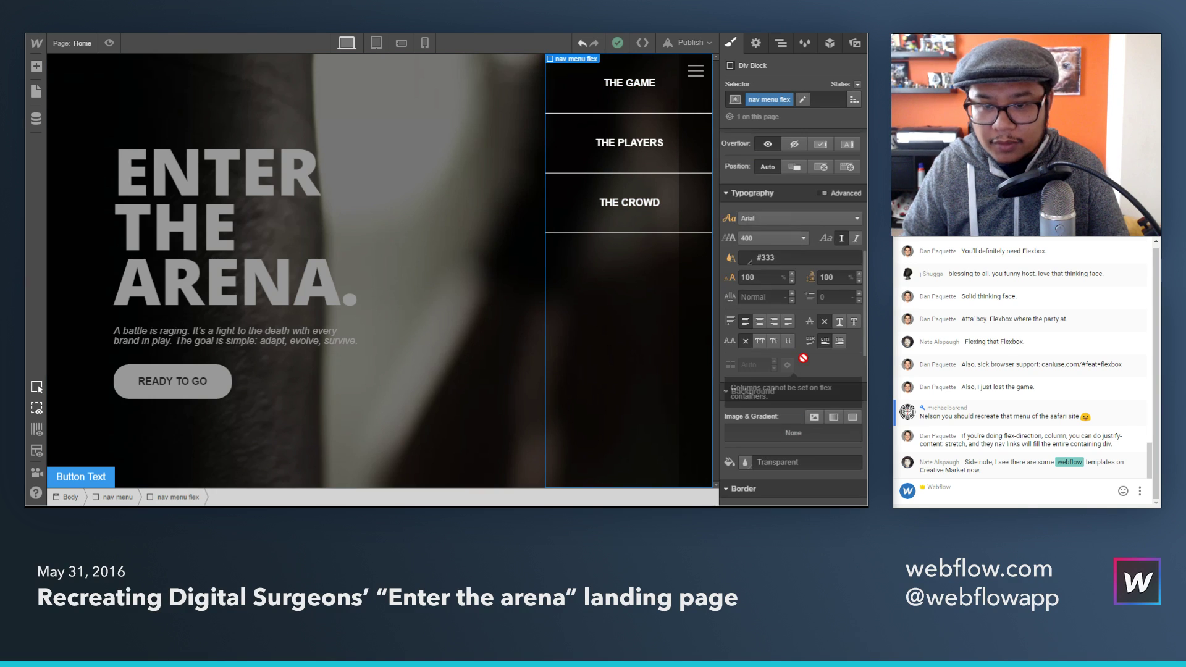
pyautogui.scroll(4, 802, 358)
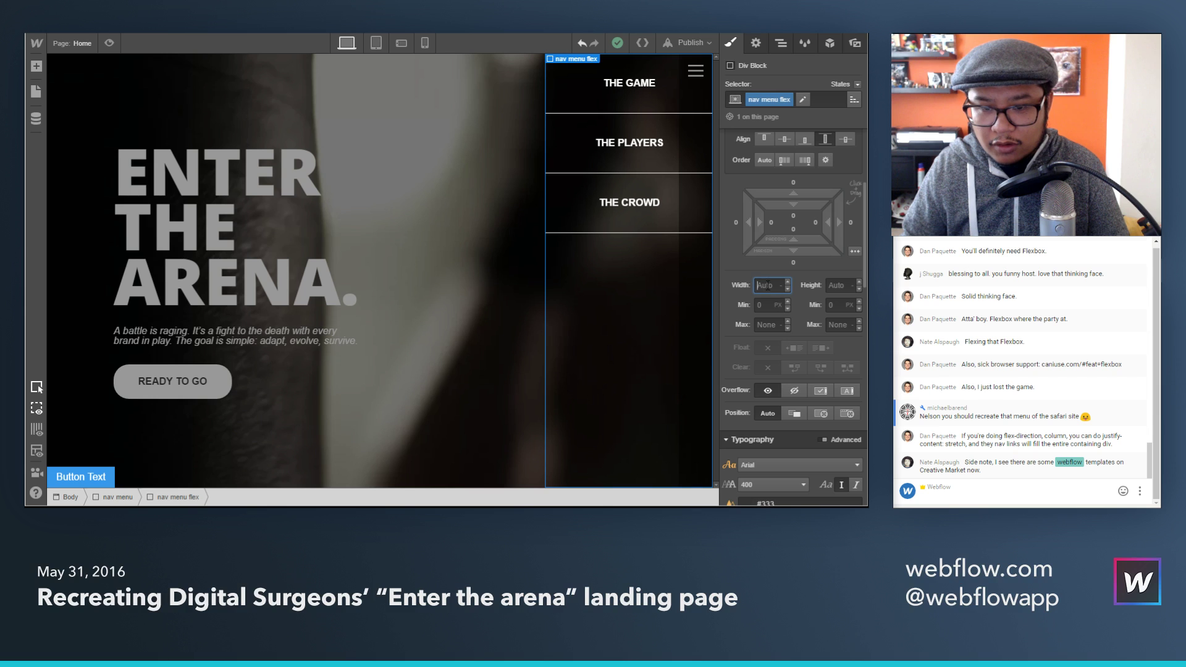
pyautogui.write('15%')
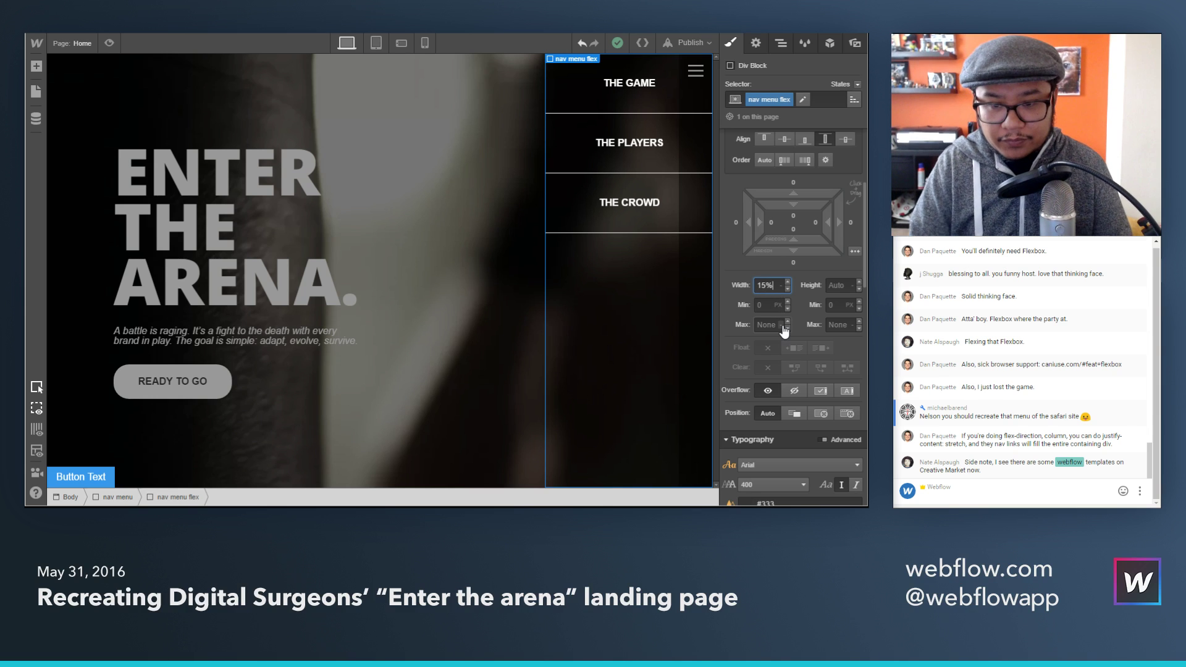
pyautogui.hotkey('shift', 'Up')
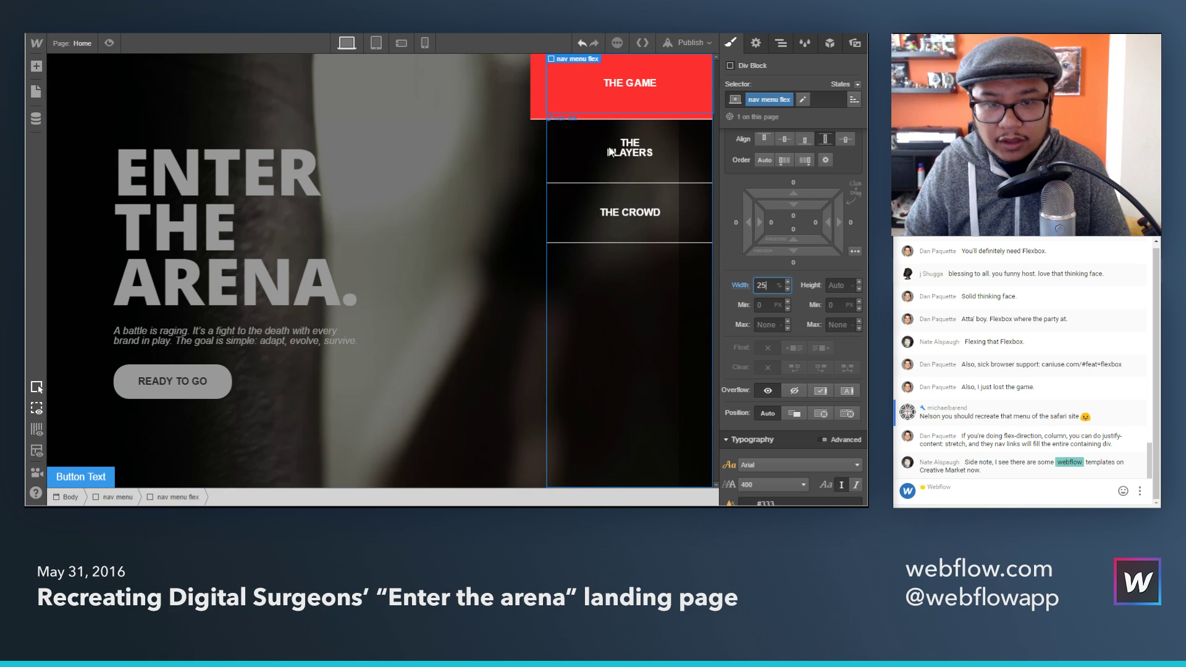
# Step: Preview the page's menu links and their hover effects, and compare them with the reference site's menu
pyautogui.click(431, 187)
pyautogui.click(109, 44)
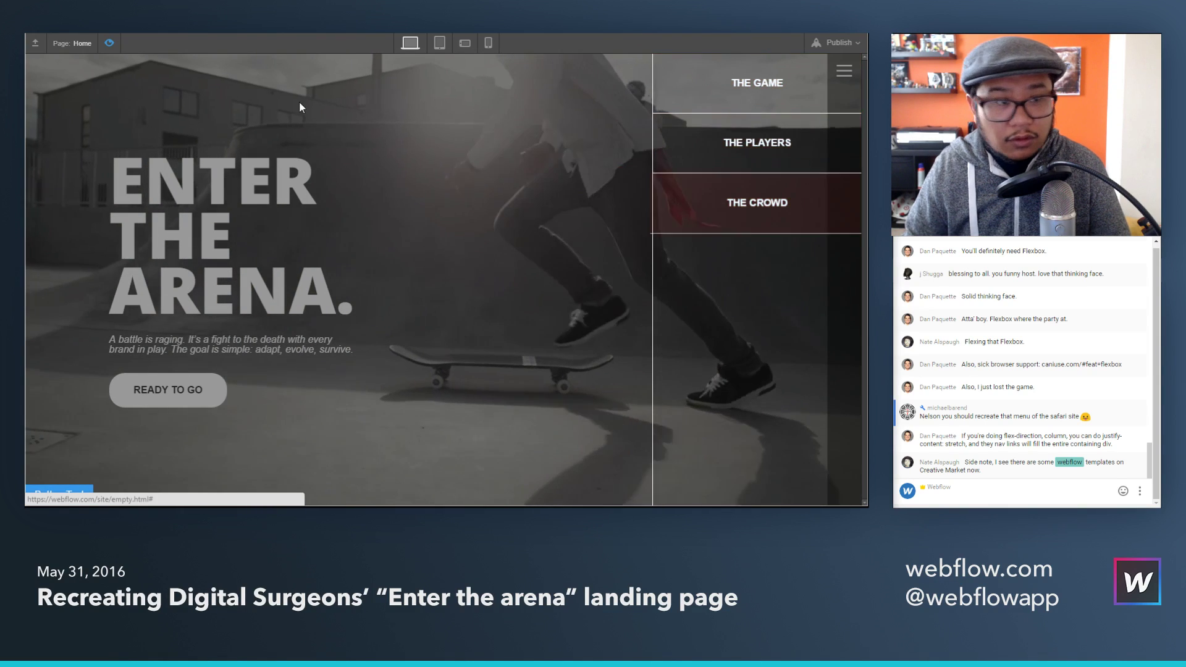
pyautogui.click(109, 43)
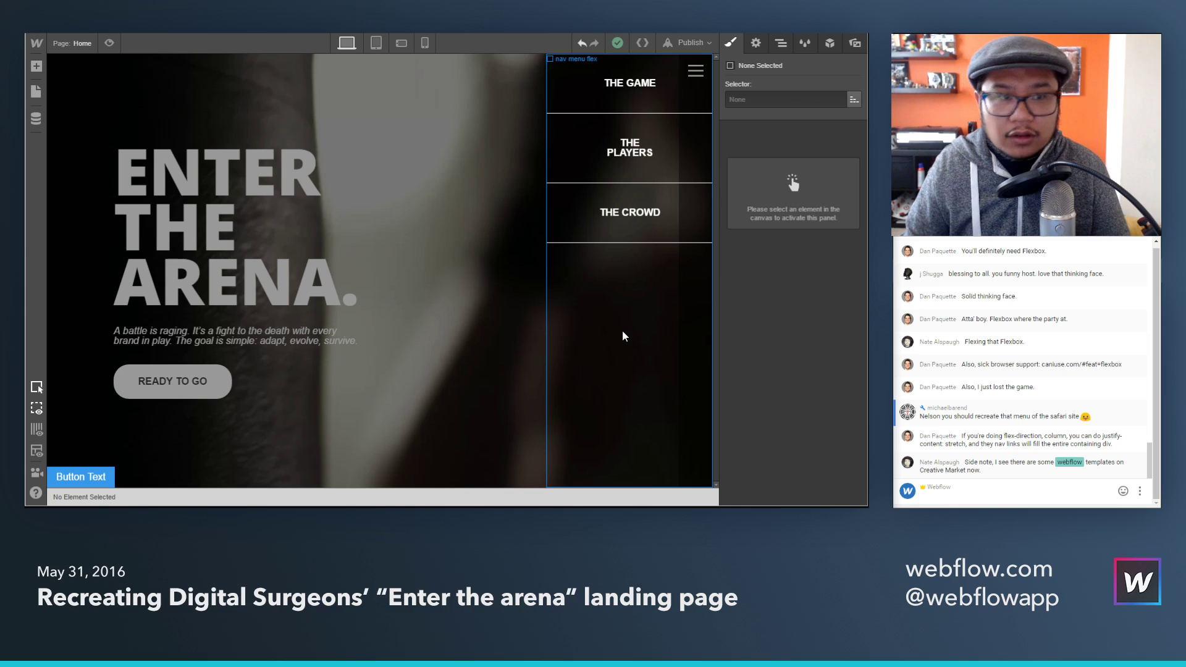
pyautogui.hotkey('ctrl', 'Tab')
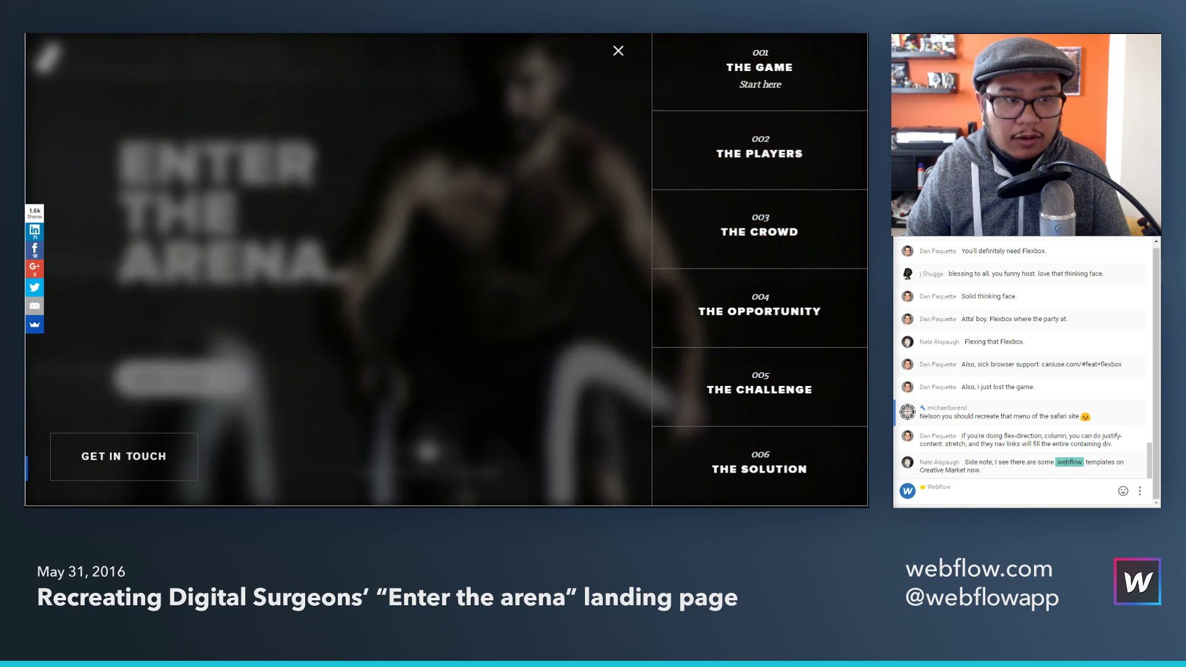
pyautogui.hotkey('ctrl', 'Tab')
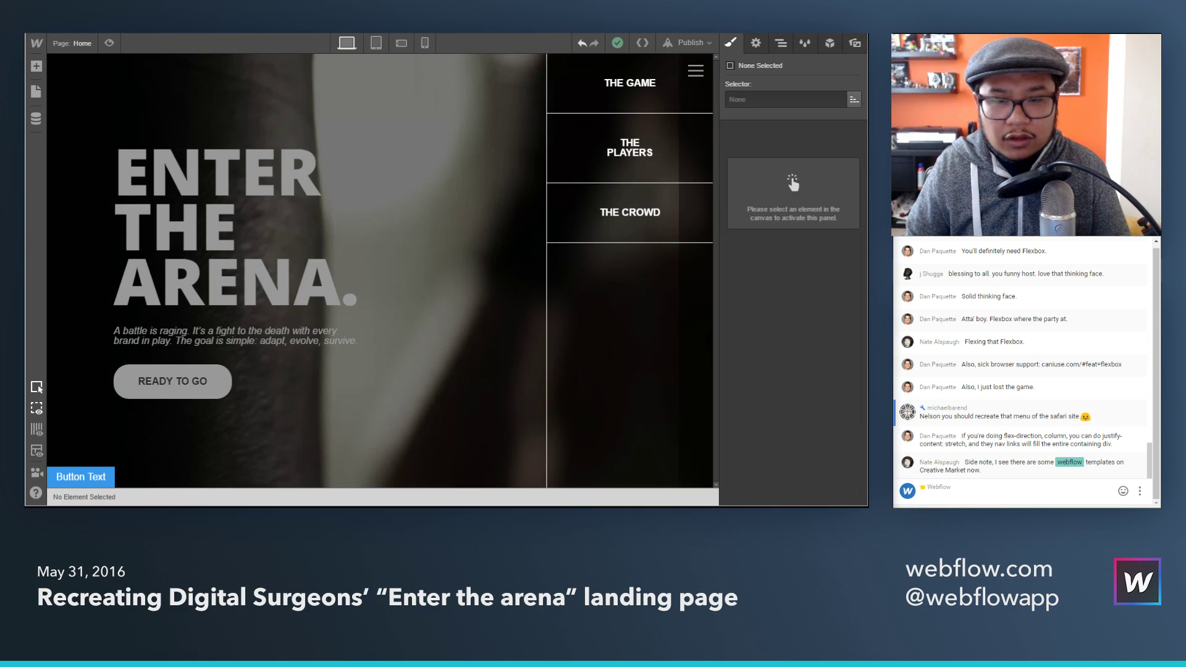
# Step: Set the position of the nav menu flex block to Relative
pyautogui.click(780, 44)
pyautogui.click(650, 325)
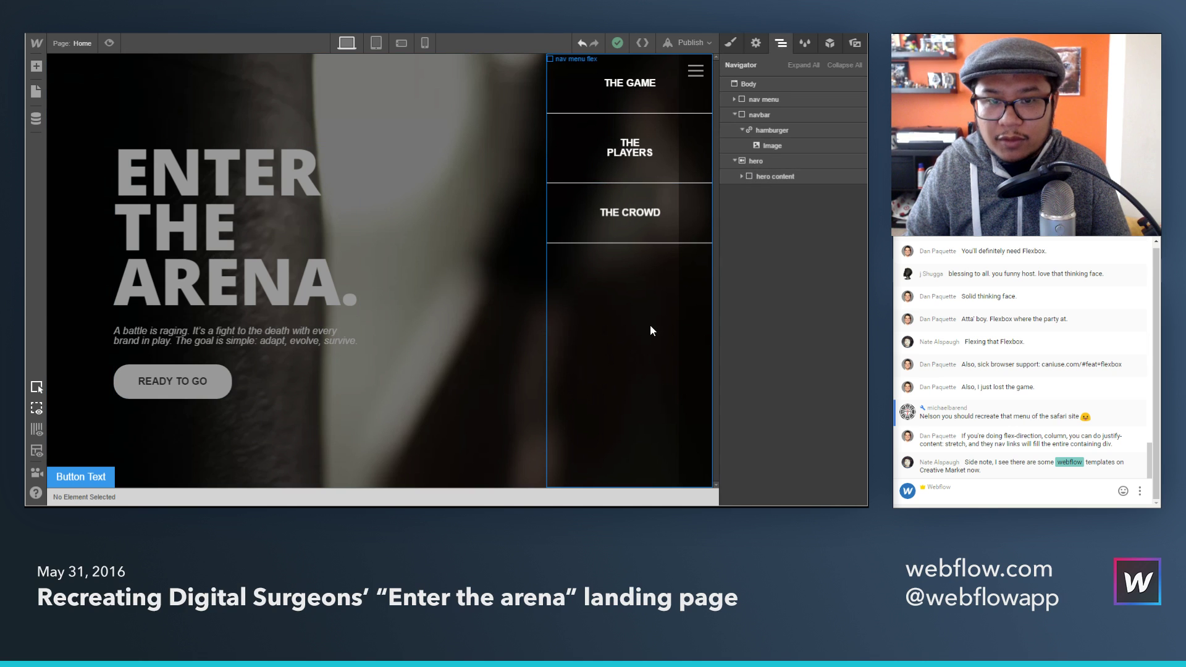
pyautogui.click(733, 43)
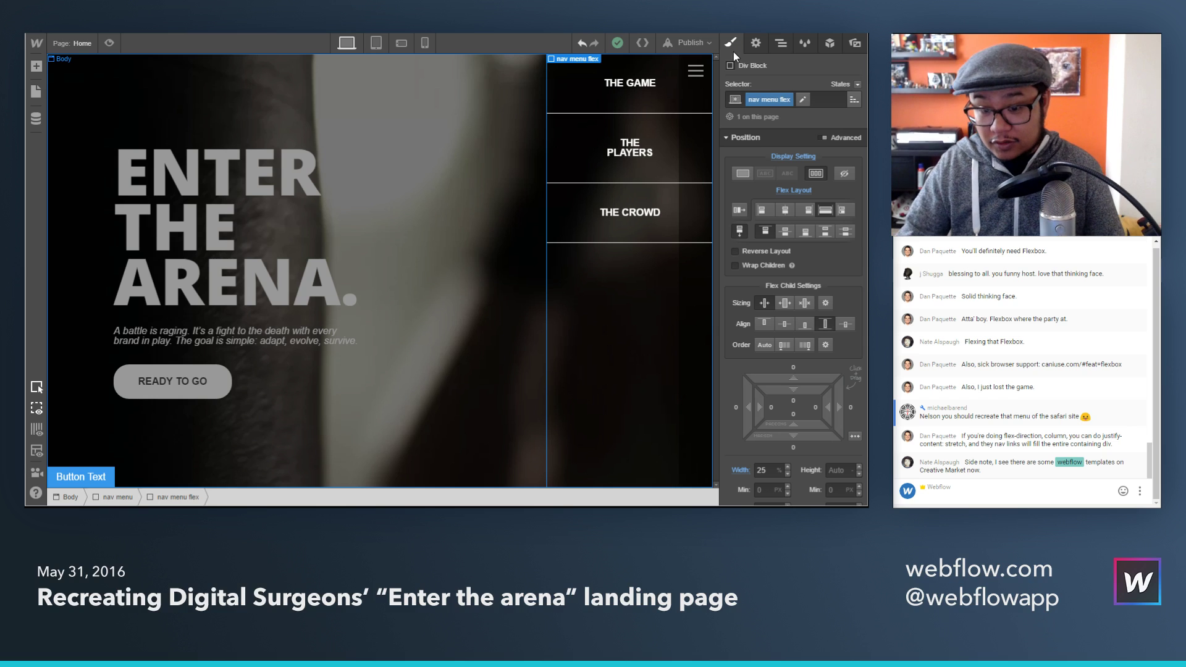
pyautogui.scroll(-3, 814, 336)
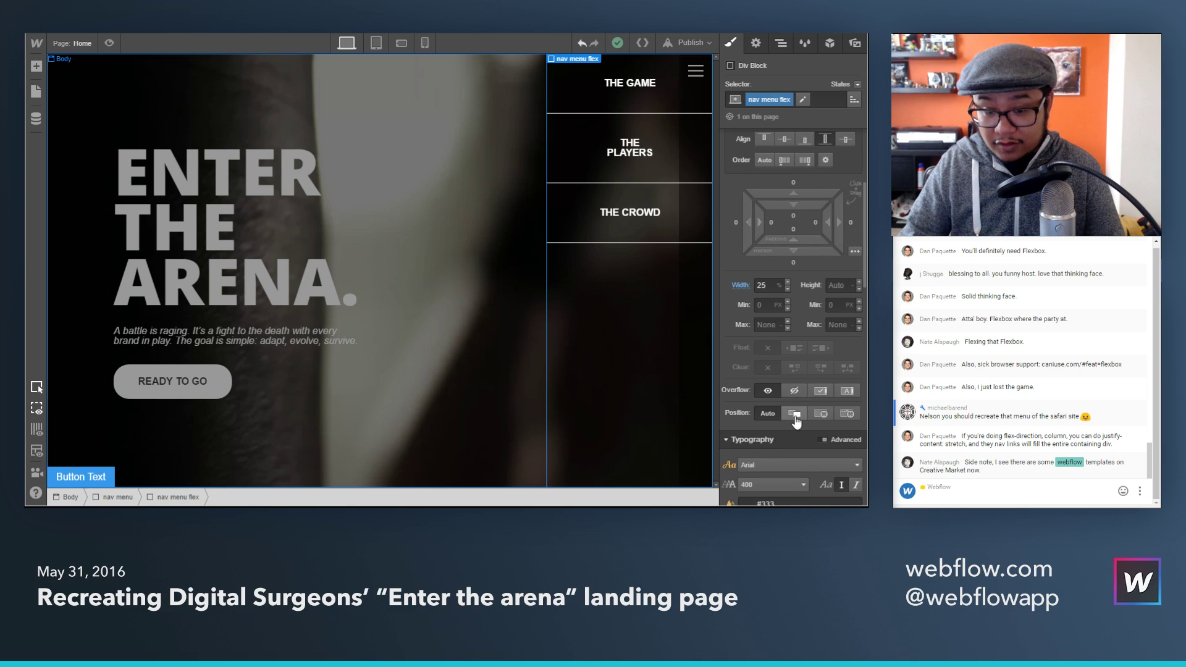
pyautogui.click(795, 413)
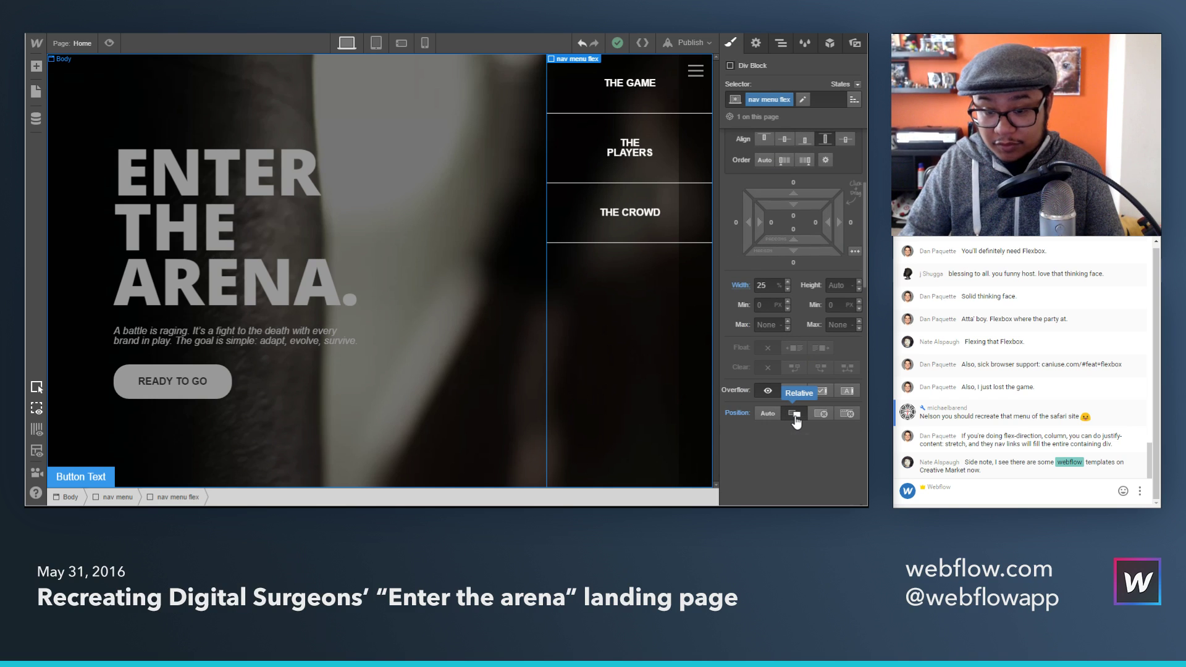
# Step: Add a link block below THE CROWD inside the nav menu flex block and place the white X image in it
pyautogui.click(781, 45)
pyautogui.press('a')
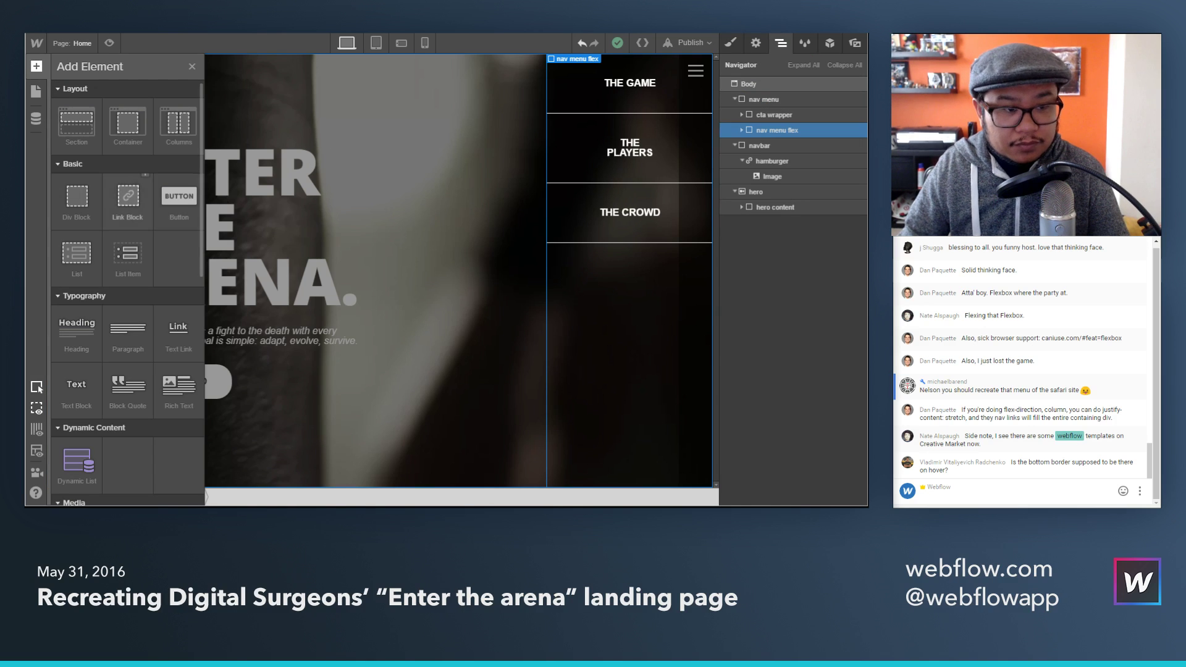
pyautogui.moveTo(128, 196); pyautogui.dragTo(576, 288)
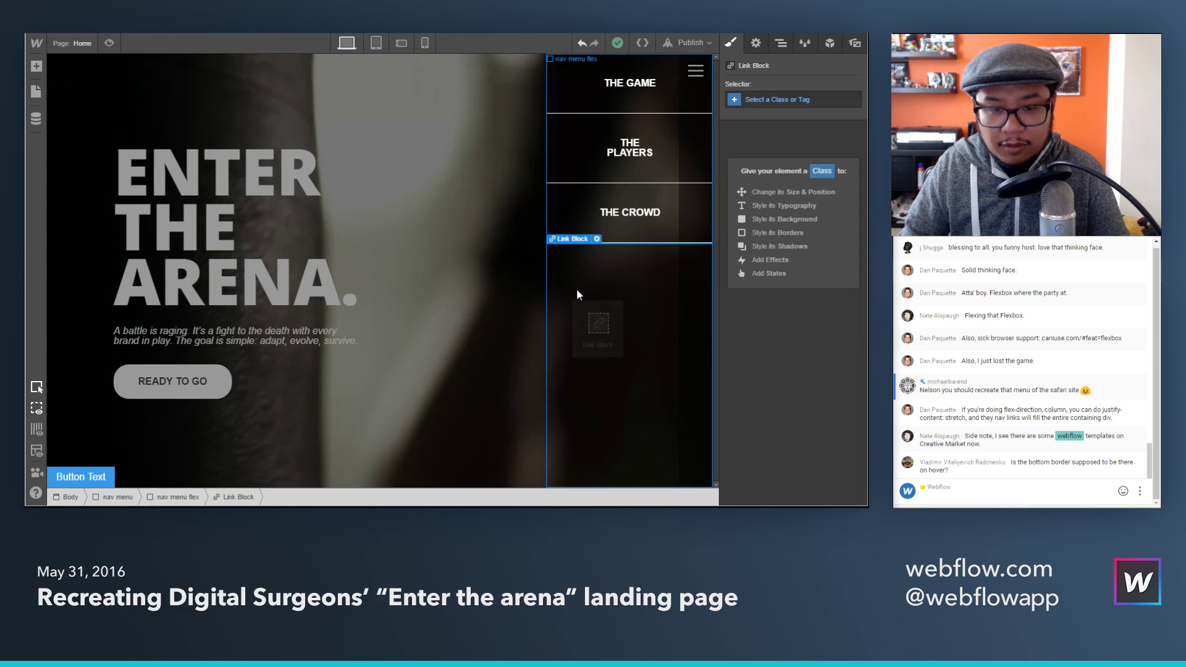
pyautogui.click(856, 44)
pyautogui.moveTo(752, 154); pyautogui.dragTo(630, 286)
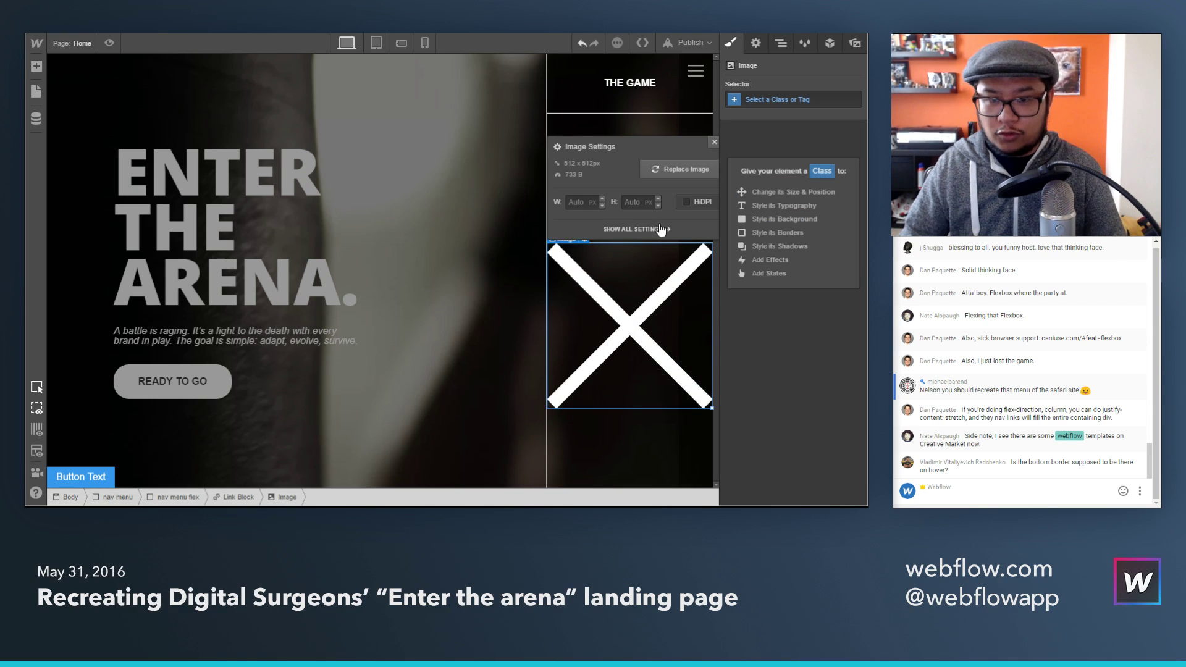
pyautogui.click(713, 145)
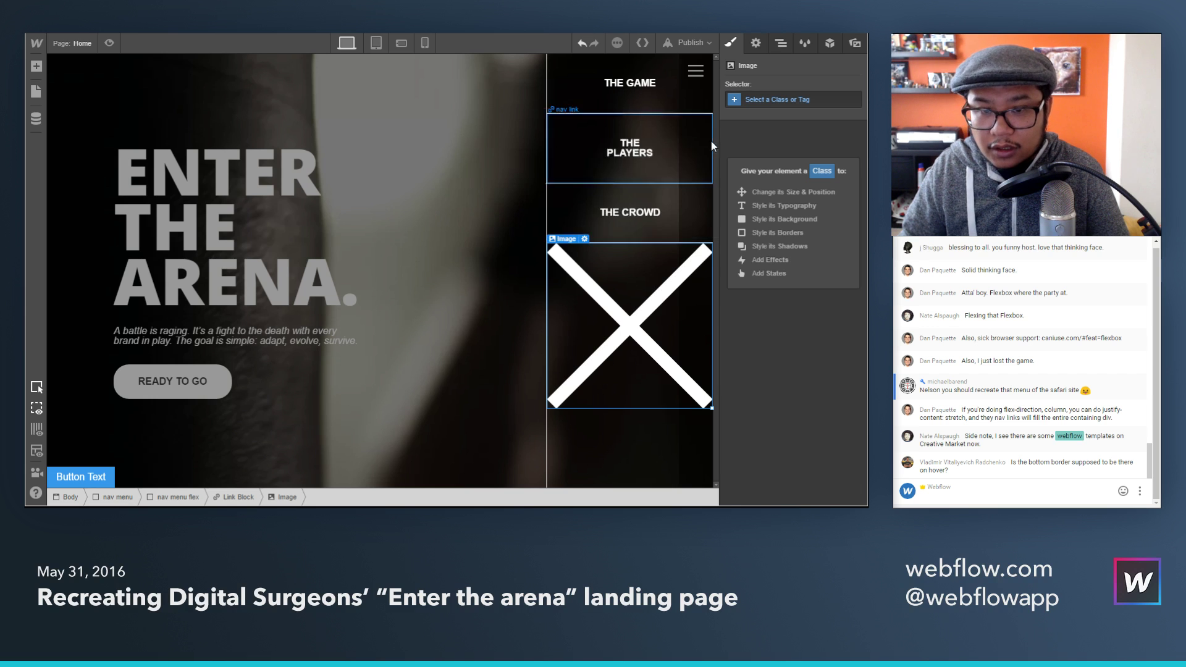
# Step: Set the bottom border style of the nav link's Hover state to none
pyautogui.click(702, 189)
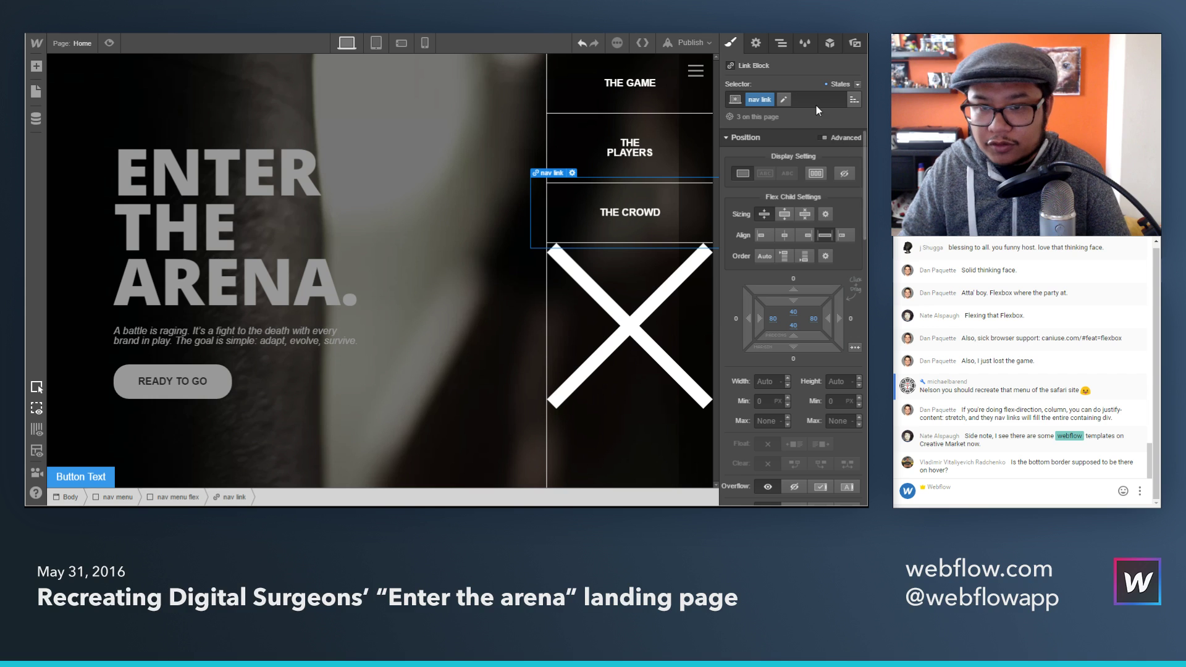
pyautogui.click(840, 84)
pyautogui.click(836, 111)
pyautogui.scroll(-1, 795, 345)
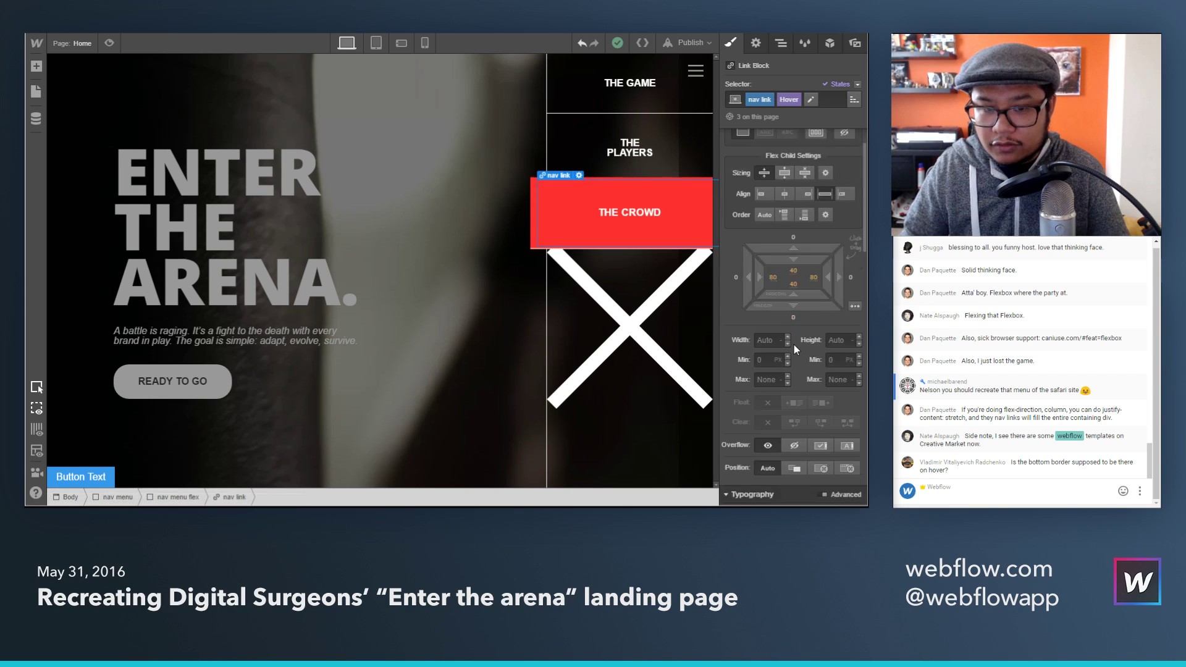
pyautogui.scroll(-6, 795, 344)
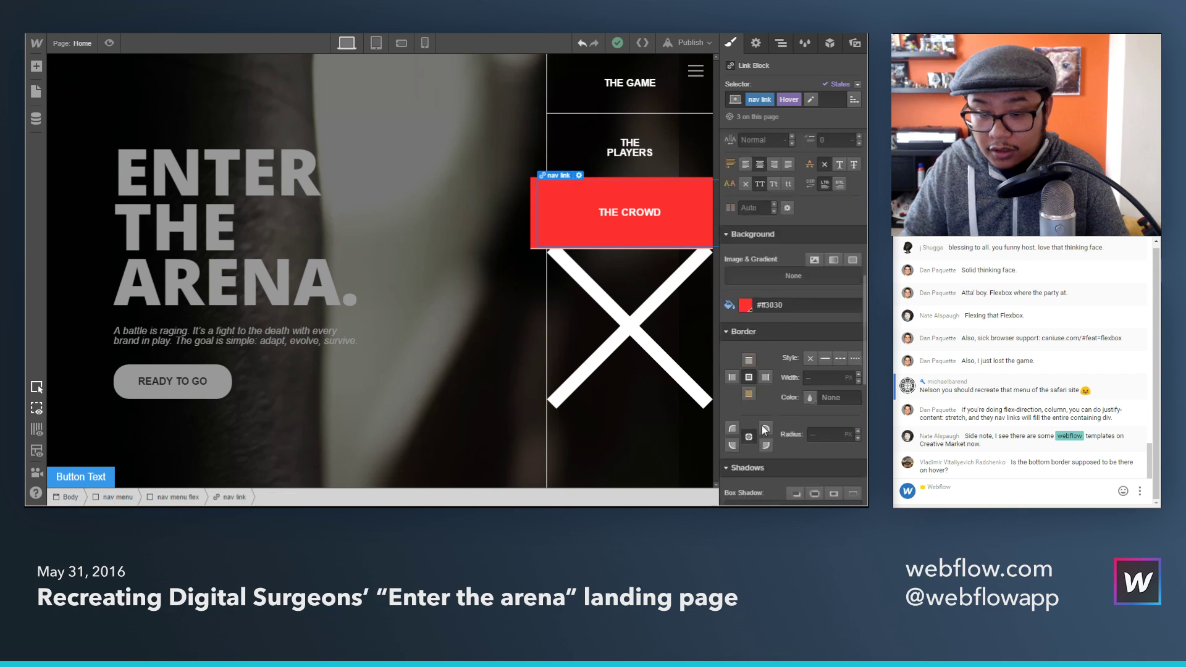
pyautogui.scroll(-1, 764, 430)
pyautogui.click(749, 341)
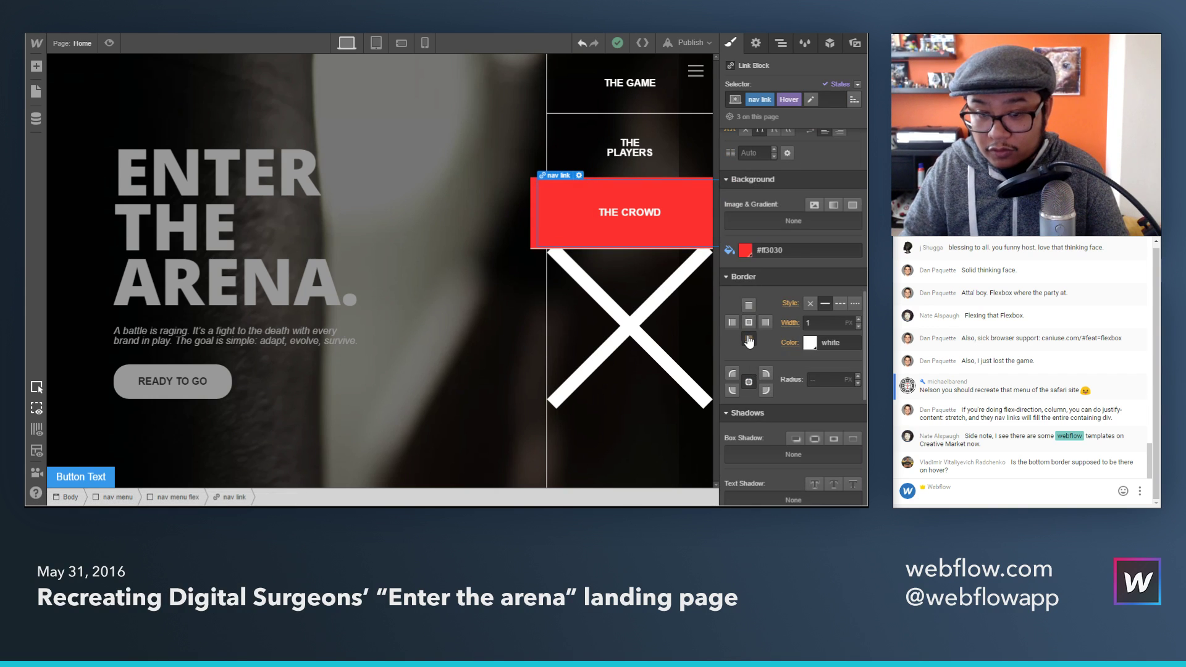
pyautogui.click(810, 303)
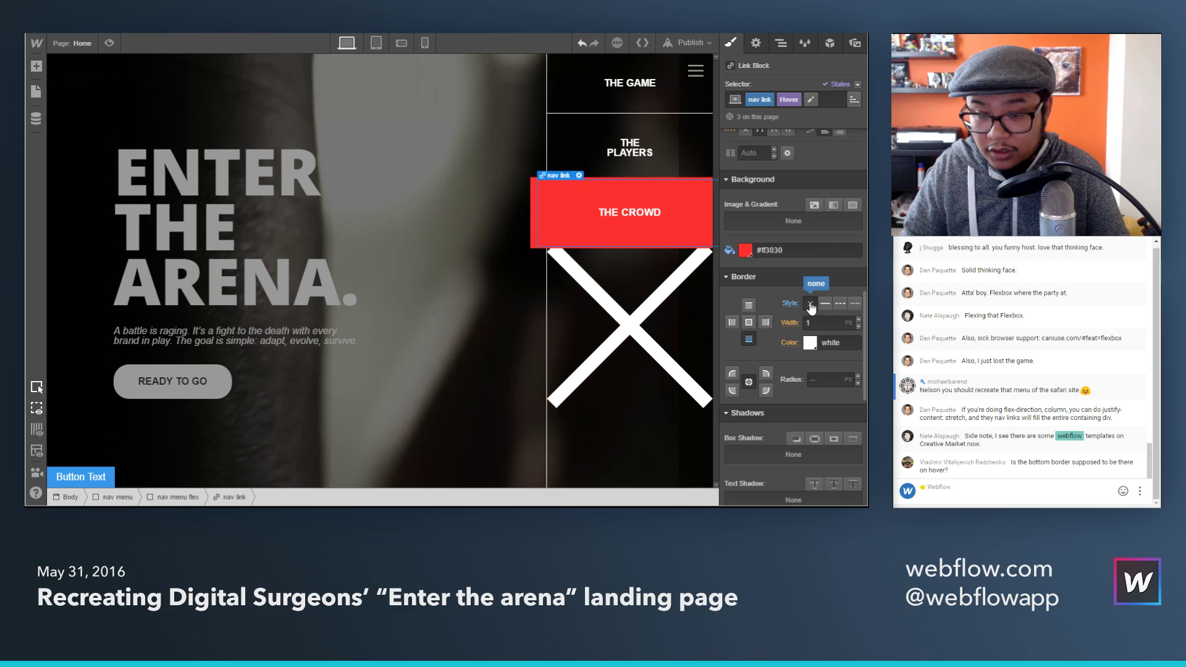
# Step: Add a 200 ms Border transition to the nav link's normal state and preview the page
pyautogui.click(858, 85)
pyautogui.click(831, 100)
pyautogui.scroll(-1, 792, 307)
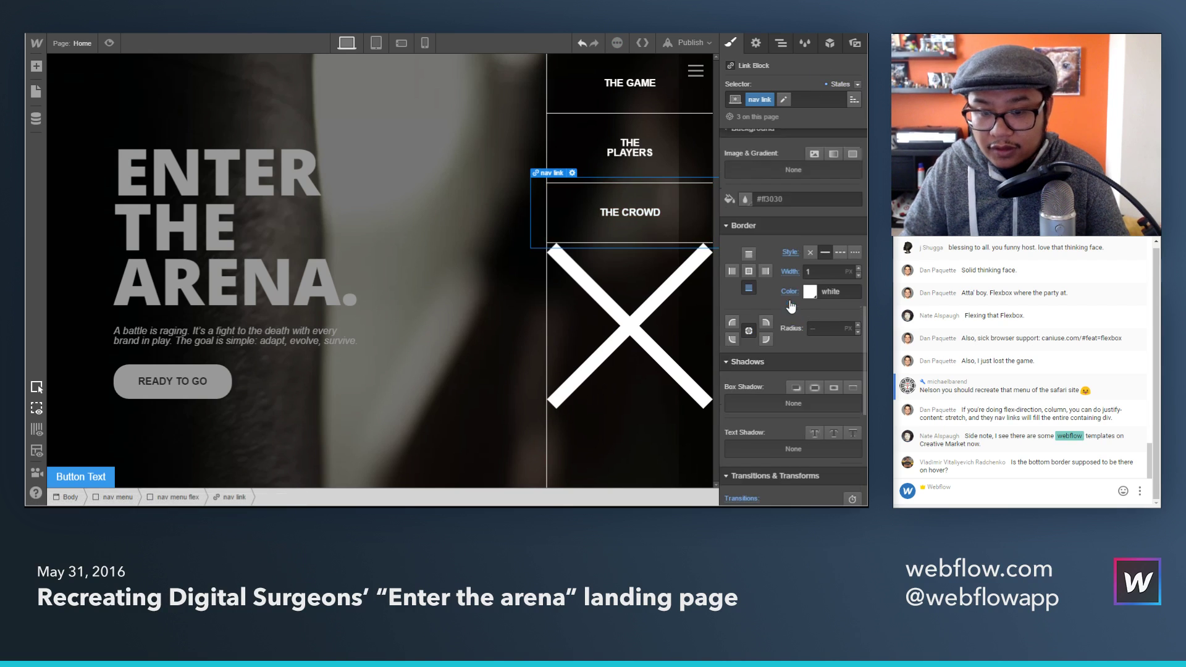
pyautogui.scroll(-3, 790, 303)
pyautogui.click(845, 364)
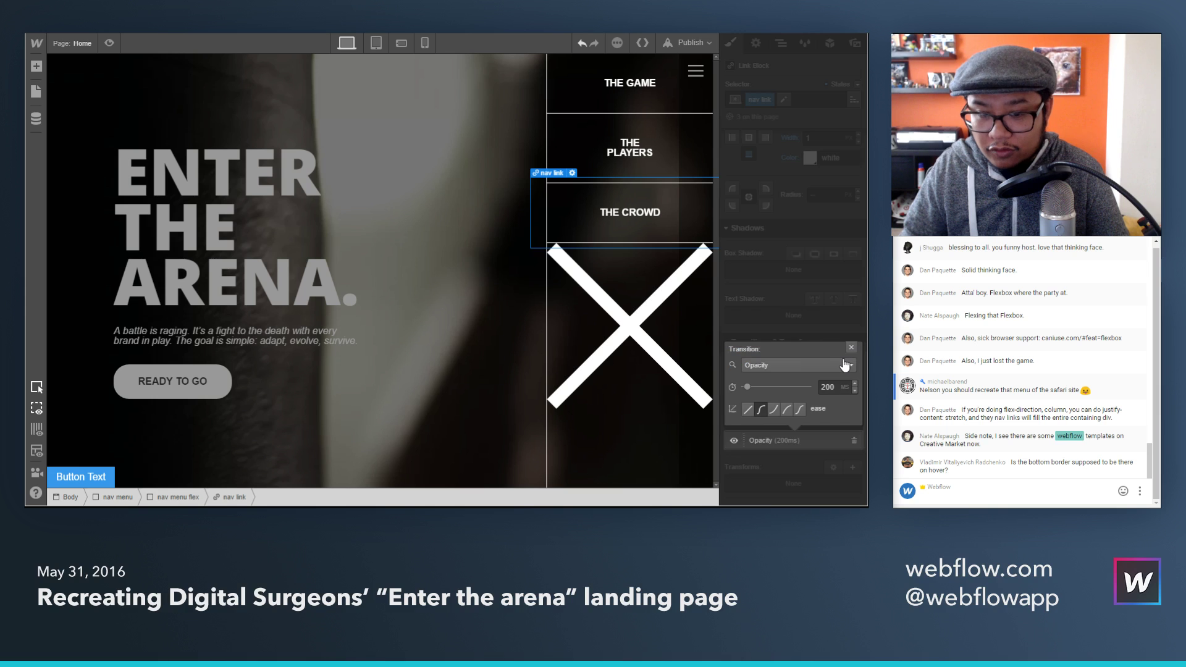
pyautogui.click(815, 369)
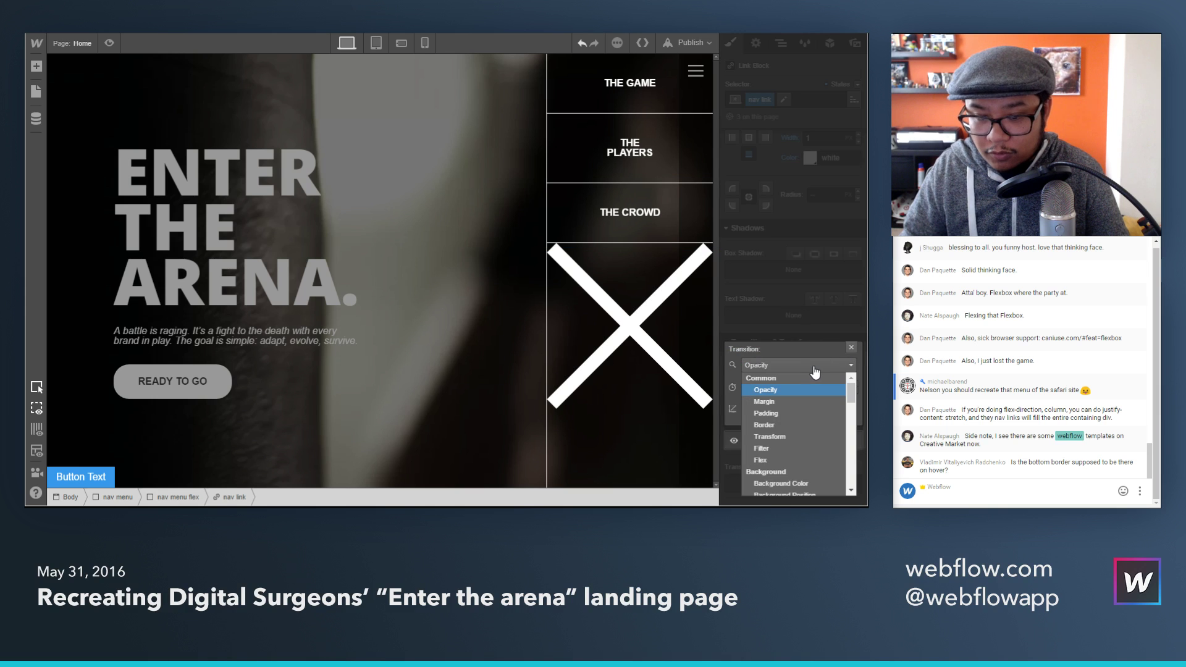
pyautogui.click(784, 425)
pyautogui.click(800, 316)
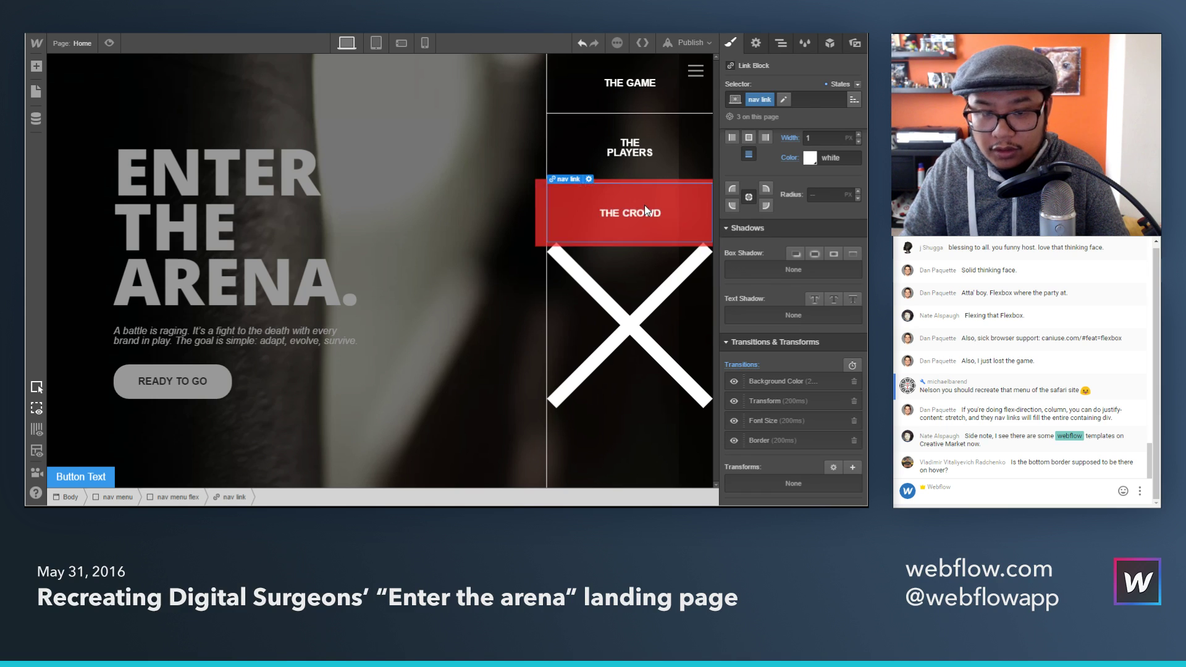
pyautogui.click(112, 43)
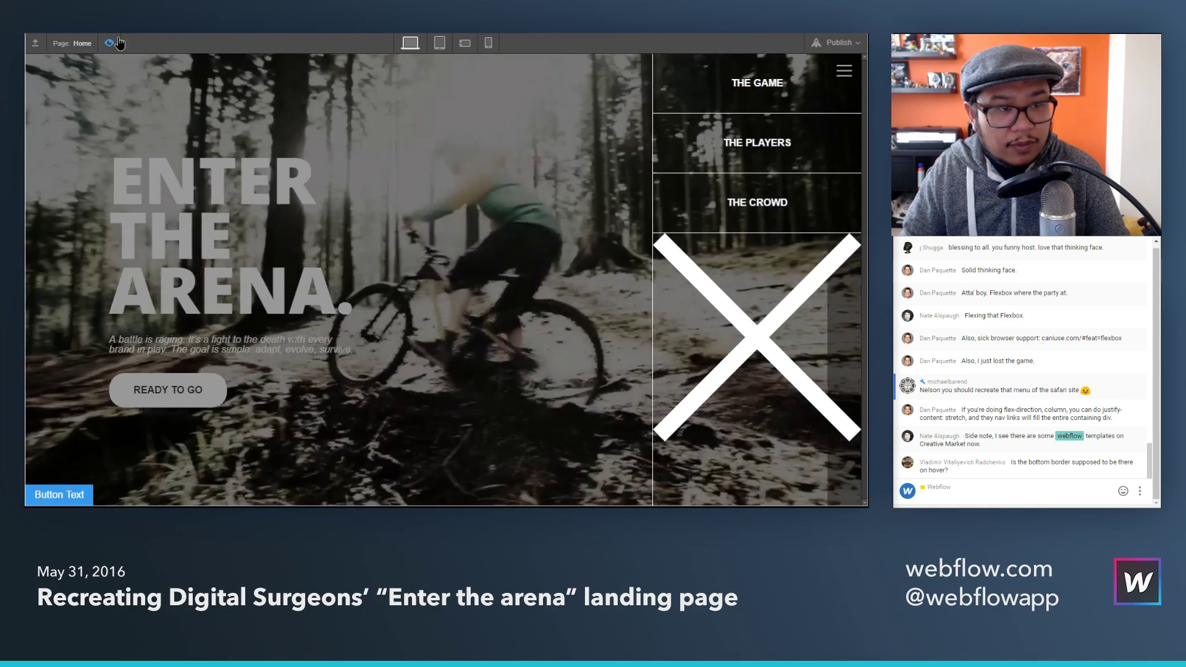
# Step: Exit the preview, give the link block around the X image the class "close menu" and set its width to 25 px
pyautogui.click(118, 42)
pyautogui.click(675, 320)
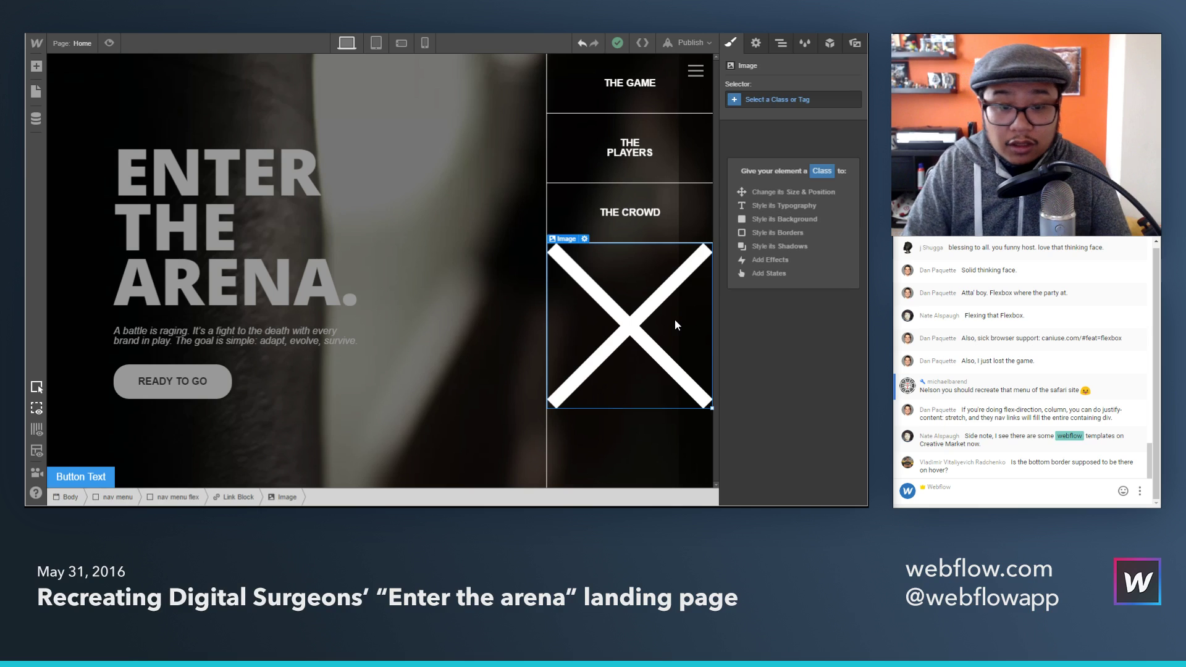
pyautogui.click(797, 100)
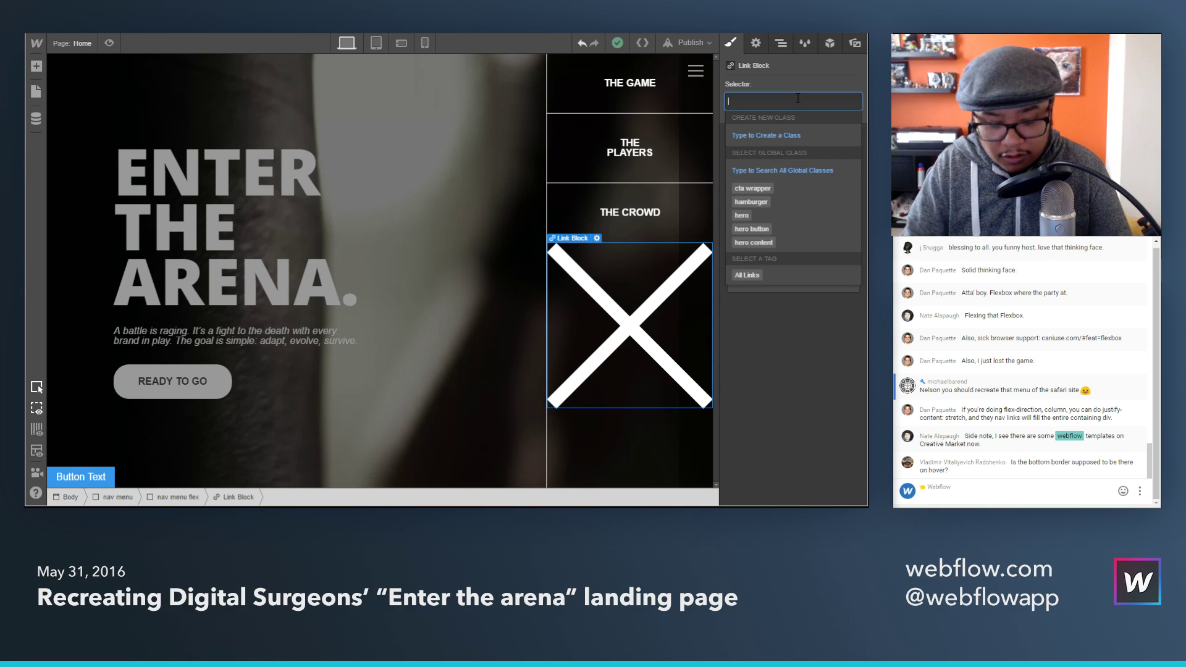
pyautogui.write('close menu')
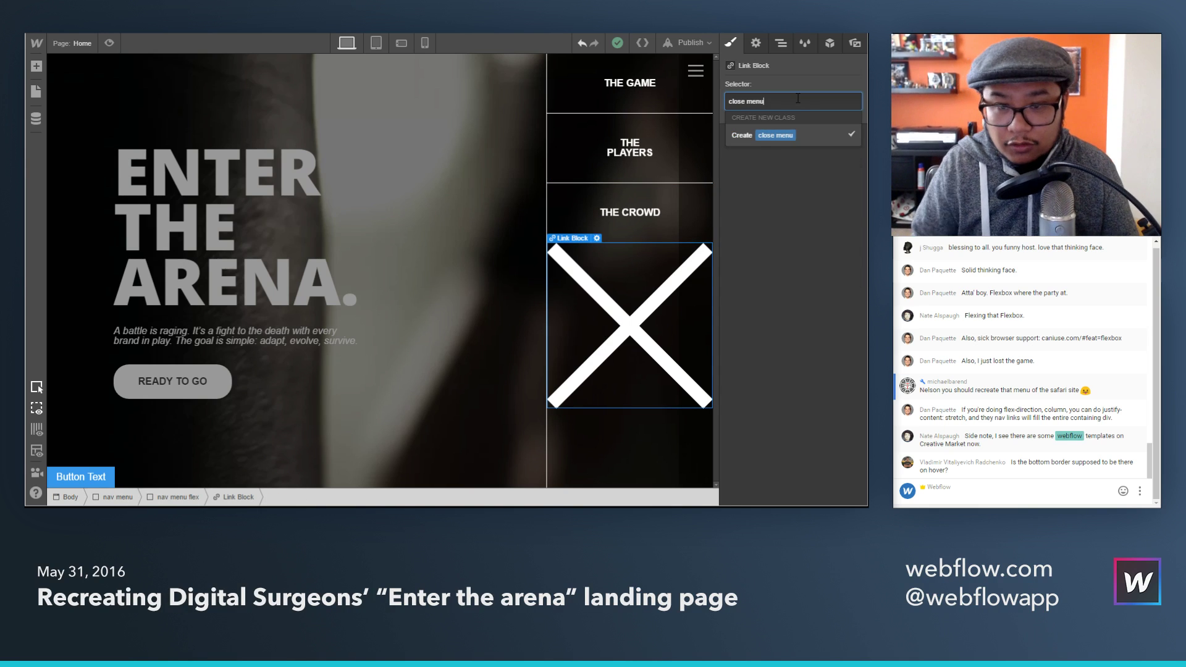
pyautogui.press('Return')
pyautogui.scroll(10, 790, 310)
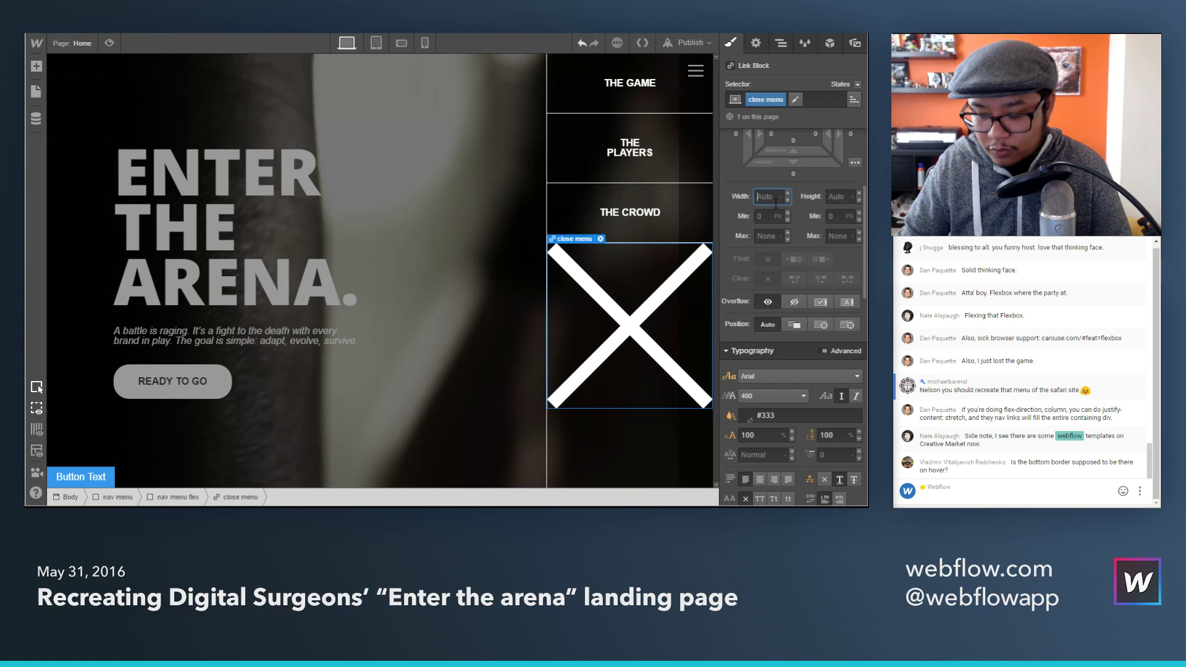
pyautogui.press('Return')
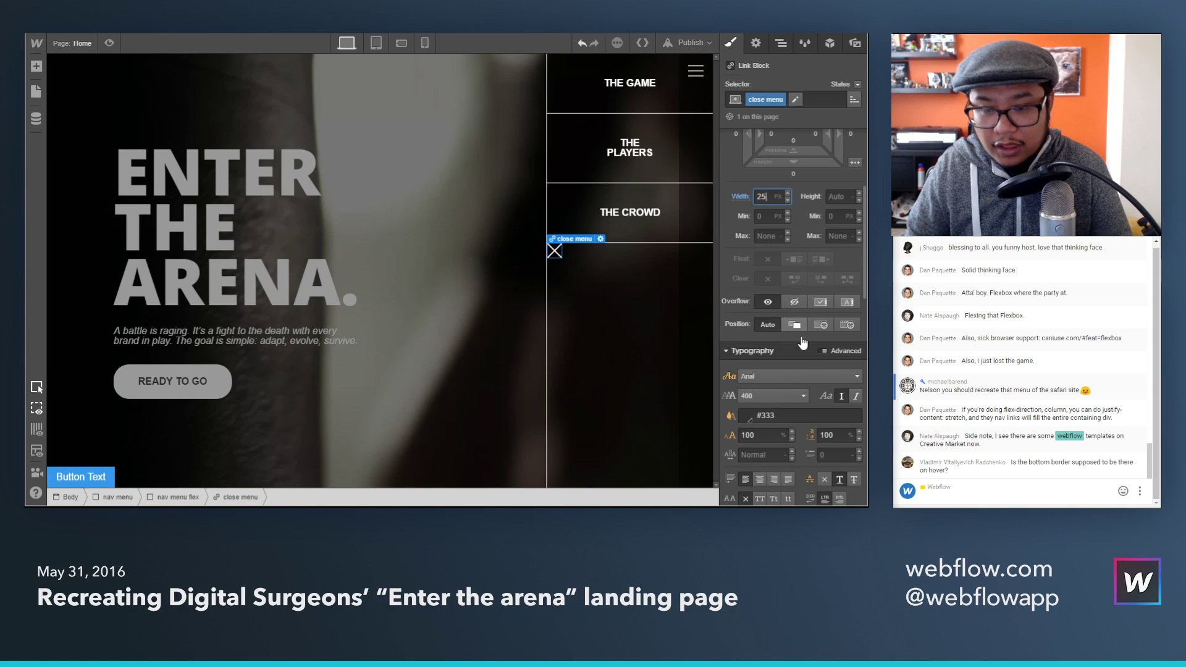
# Step: Position the close menu link absolutely at the top left of its parent, with a left offset of -50 px and a top offset of 10 px
pyautogui.click(822, 325)
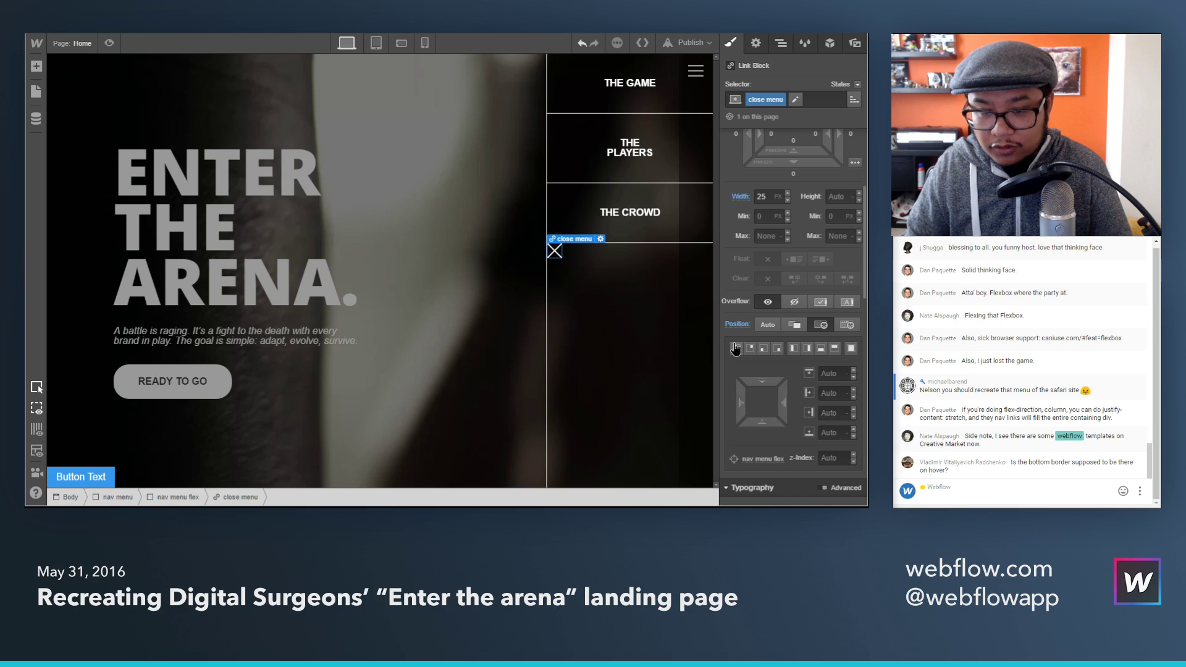
pyautogui.click(735, 350)
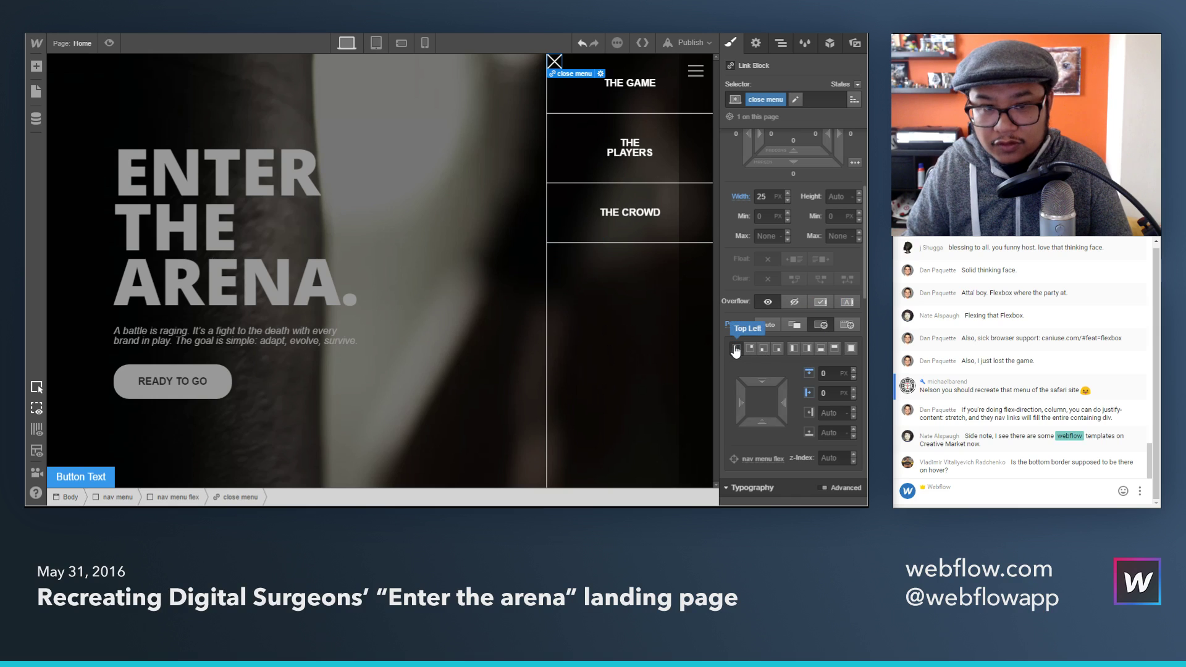
pyautogui.click(830, 394)
pyautogui.hotkey('shift', 'Down')
pyautogui.hotkey('shift', 'Down')
pyautogui.hotkey('shift', 'Down')
pyautogui.hotkey('shift', 'Down')
pyautogui.hotkey('shift', 'Down')
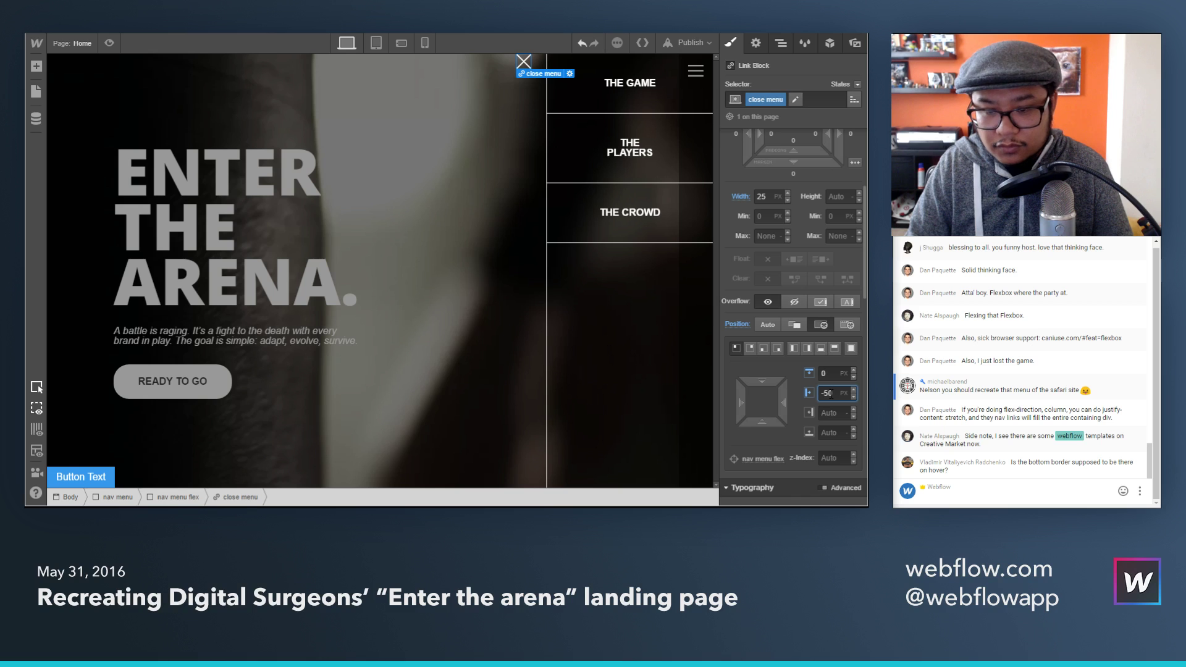
pyautogui.hotkey('shift', 'Up')
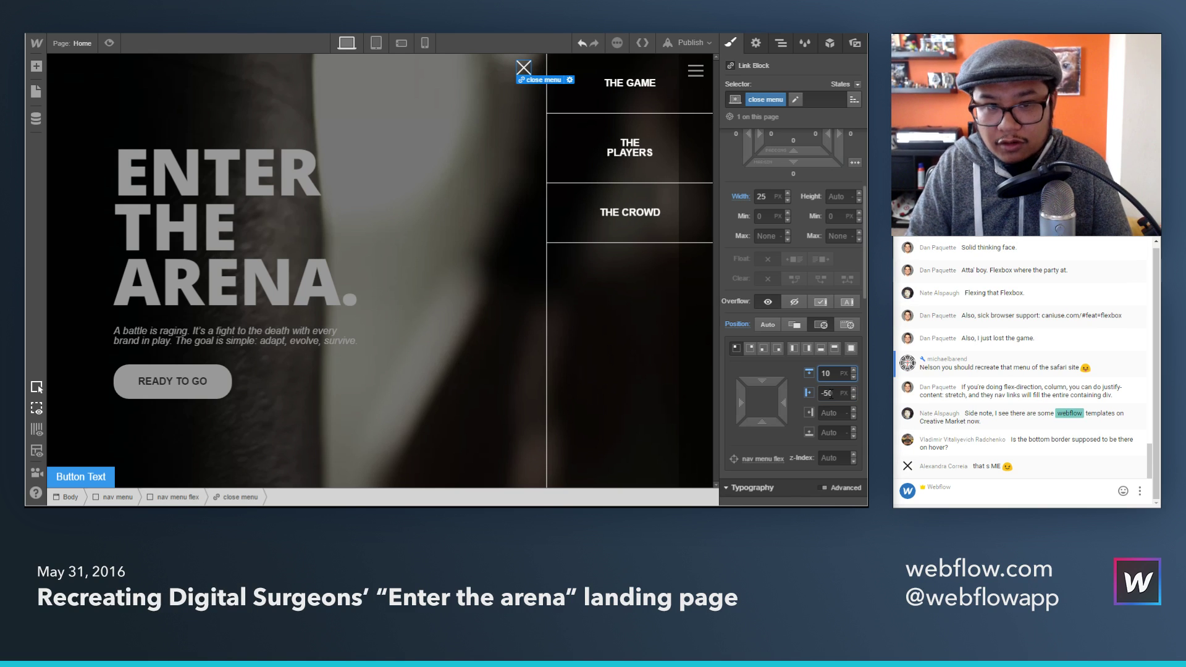
# Step: Set the close menu link's width to 45 px and its padding to 10 px on all sides
pyautogui.scroll(2, 808, 264)
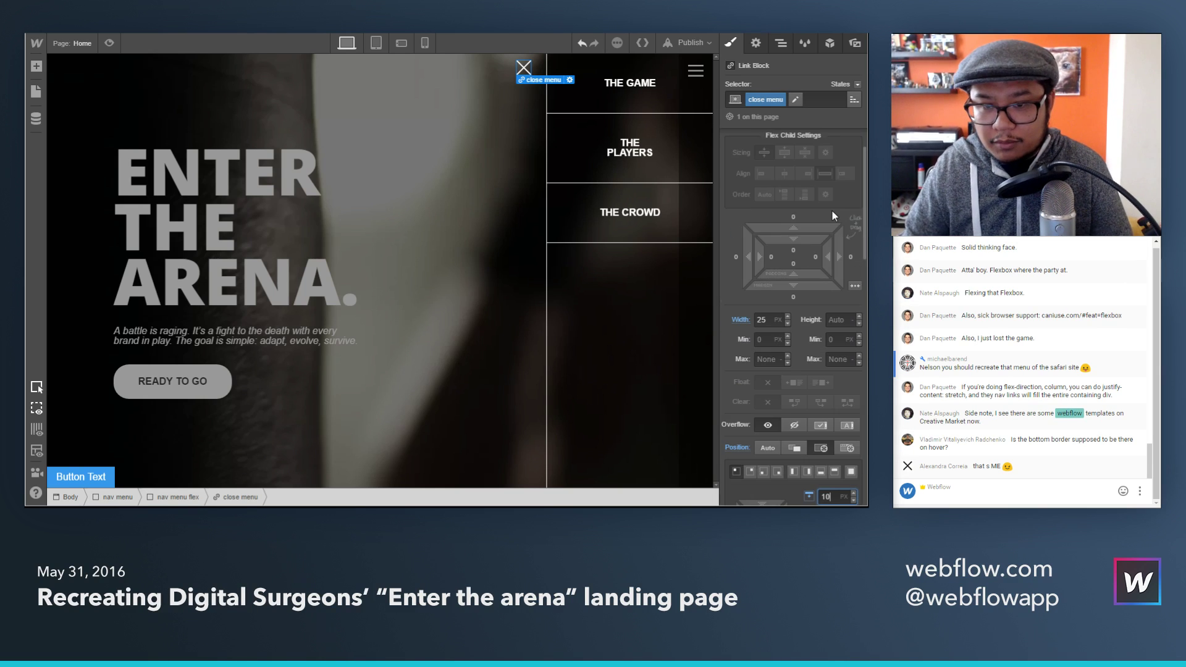
pyautogui.moveTo(809, 239); pyautogui.dragTo(810, 256)
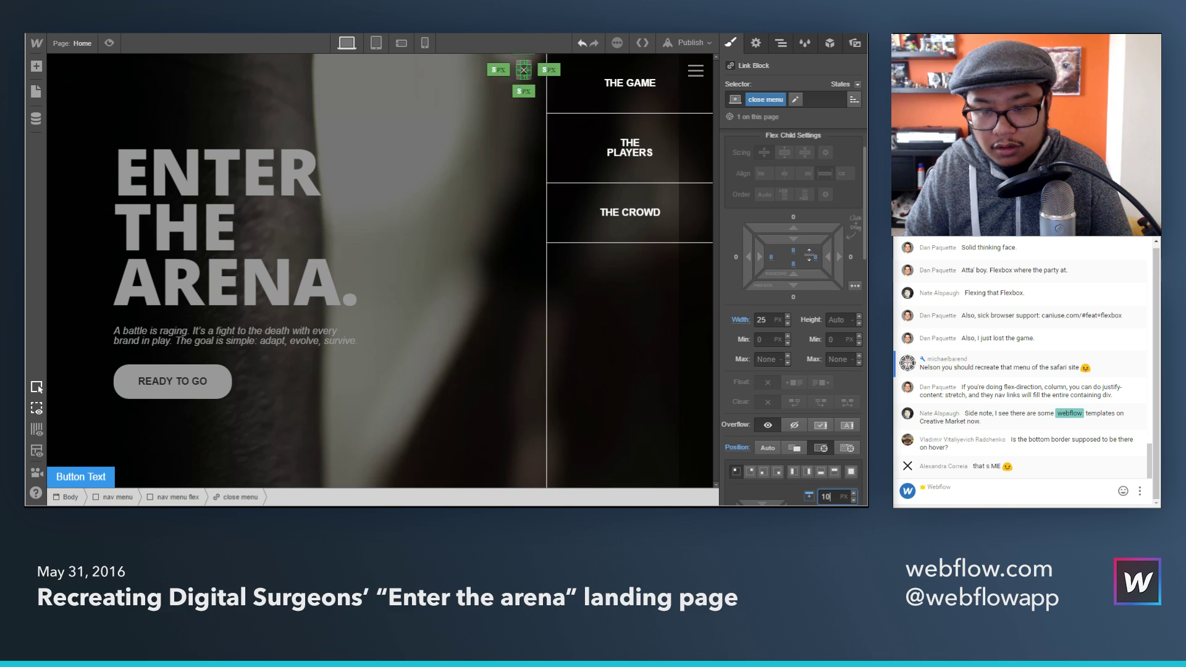
pyautogui.moveTo(809, 257); pyautogui.dragTo(810, 259)
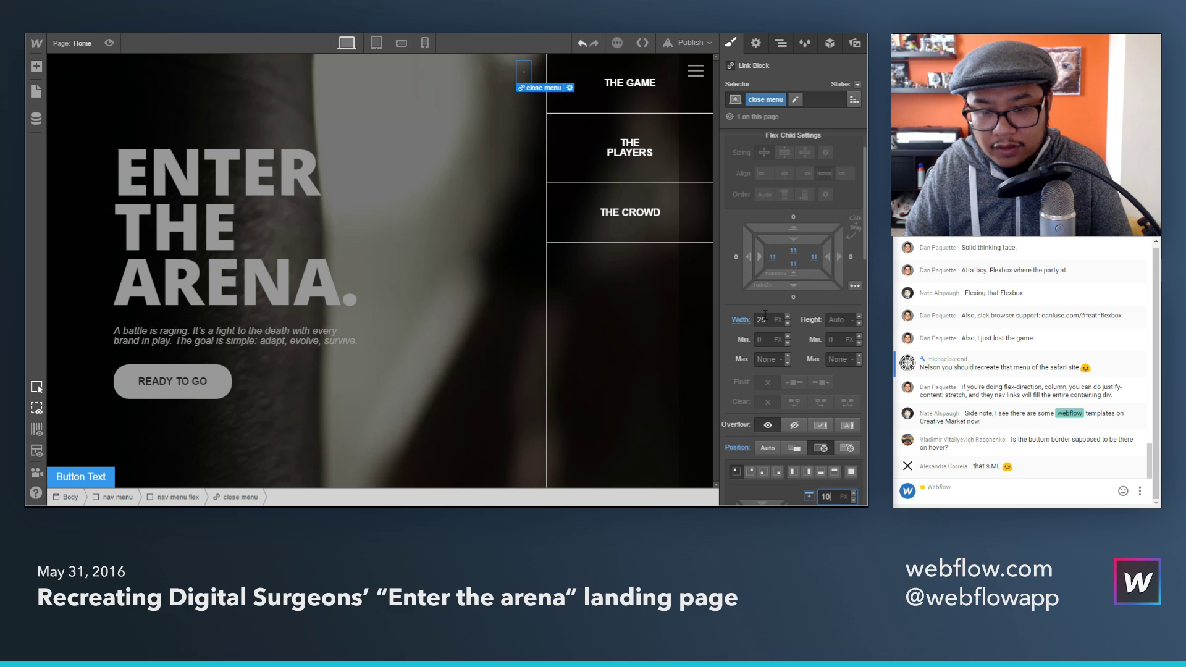
pyautogui.hotkey('shift', 'Up')
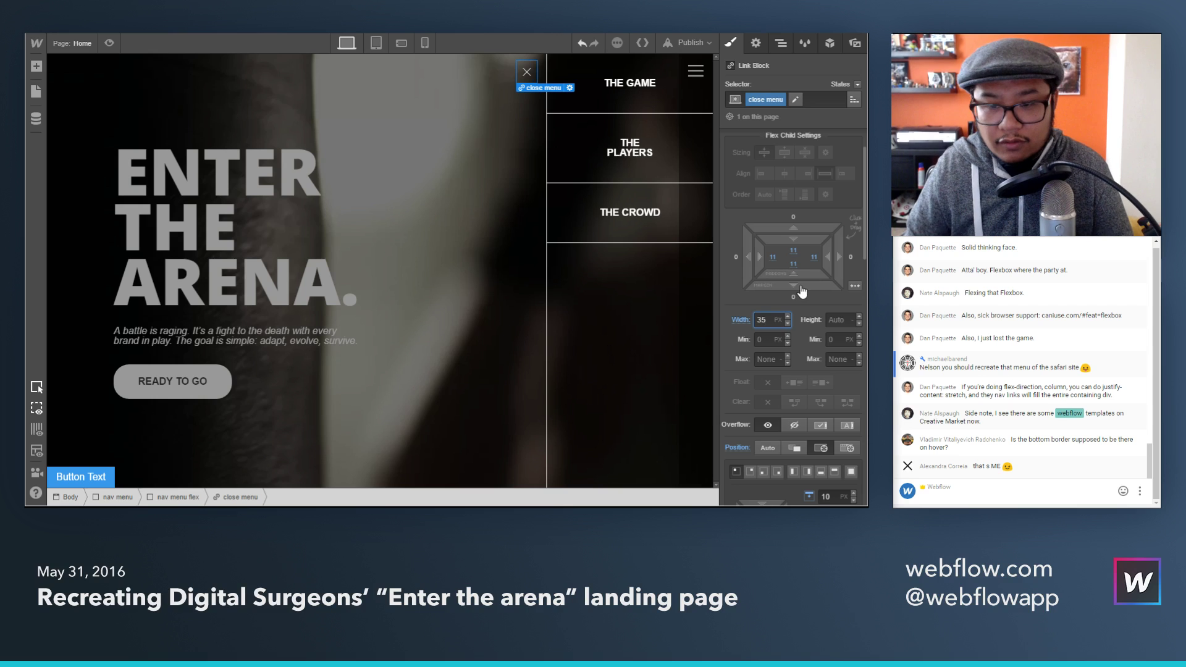
pyautogui.moveTo(800, 247); pyautogui.dragTo(797, 240)
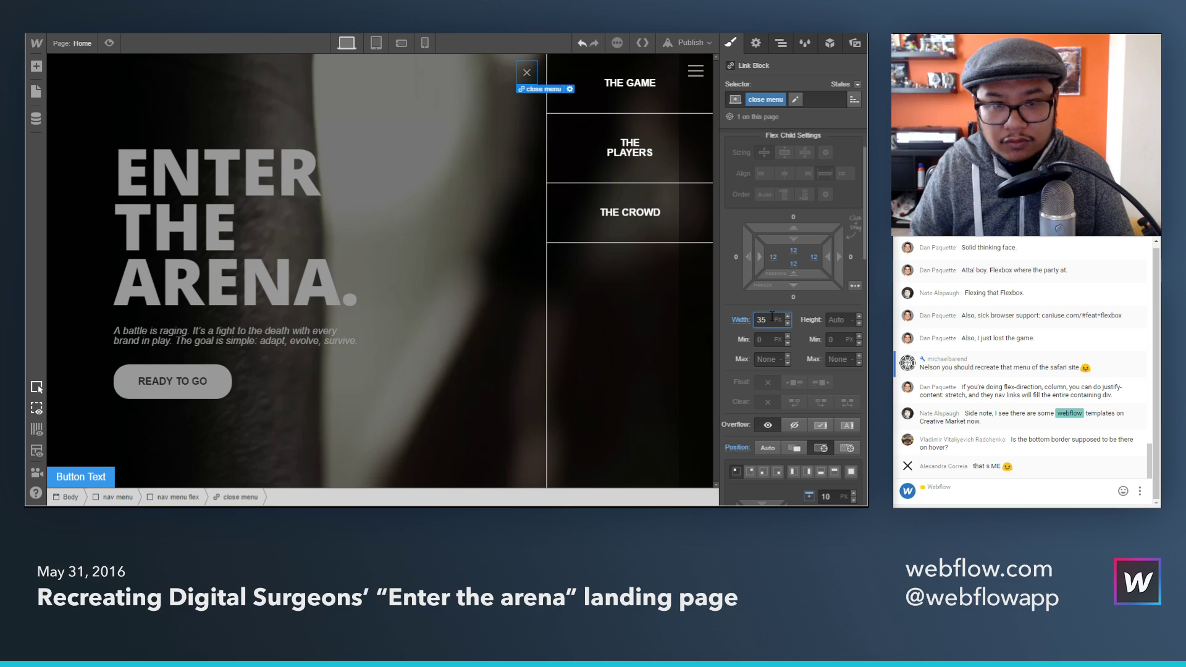
pyautogui.hotkey('shift', 'Up')
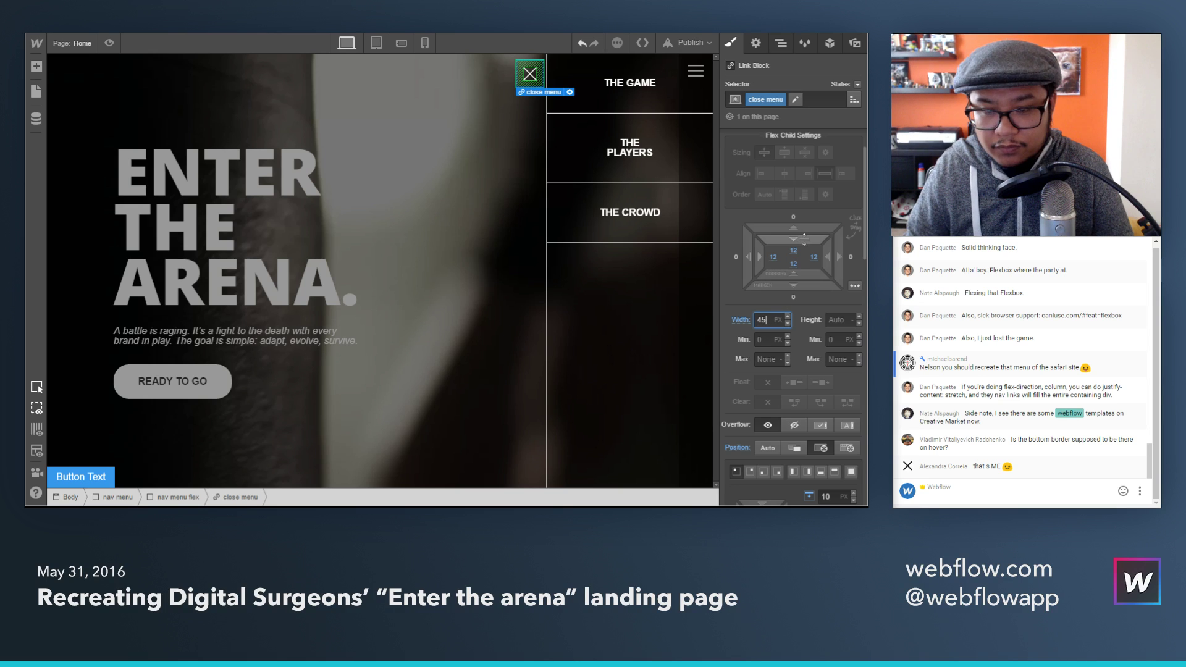
pyautogui.moveTo(804, 240); pyautogui.dragTo(804, 241)
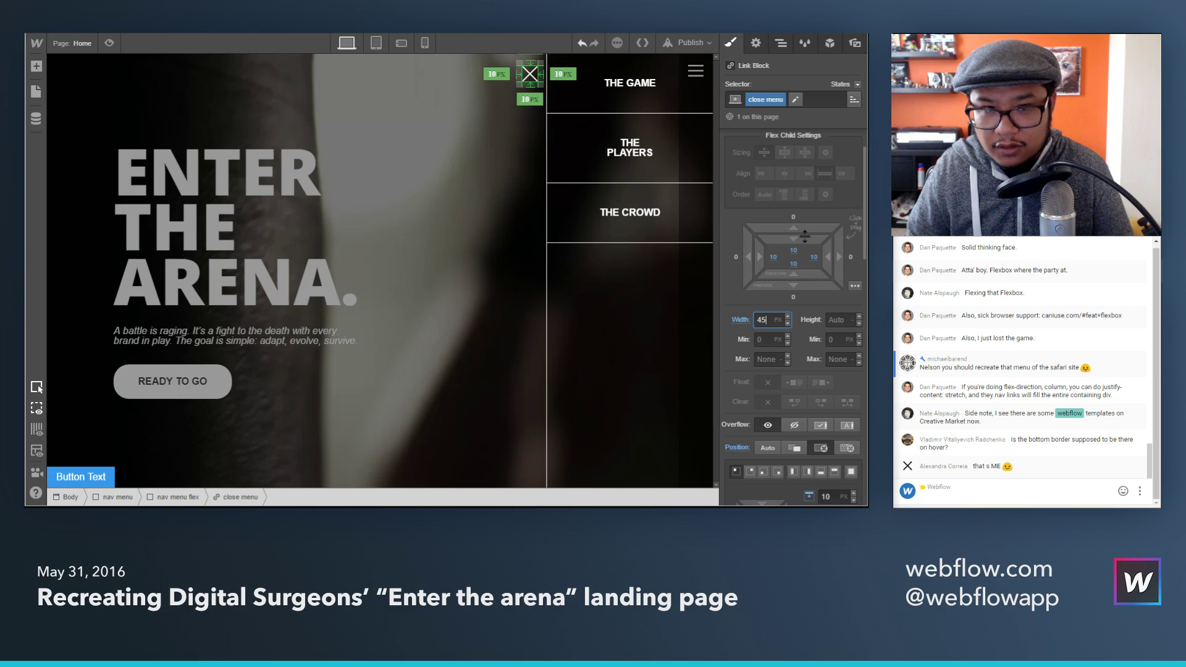
pyautogui.moveTo(805, 236); pyautogui.dragTo(805, 237)
# Step: Set the close menu link's left offset to -70 px and its top offset to 20 px
pyautogui.scroll(-3, 797, 444)
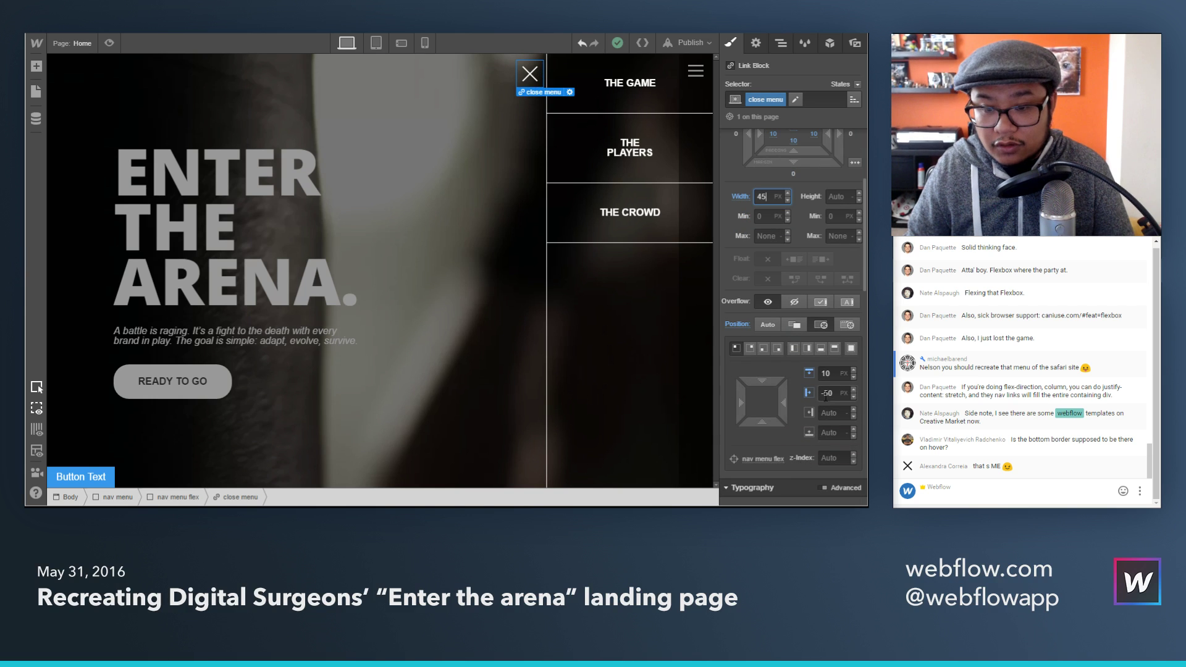
pyautogui.hotkey('shift', 'Down')
pyautogui.hotkey('shift', 'Down')
pyautogui.hotkey('shift', 'Down')
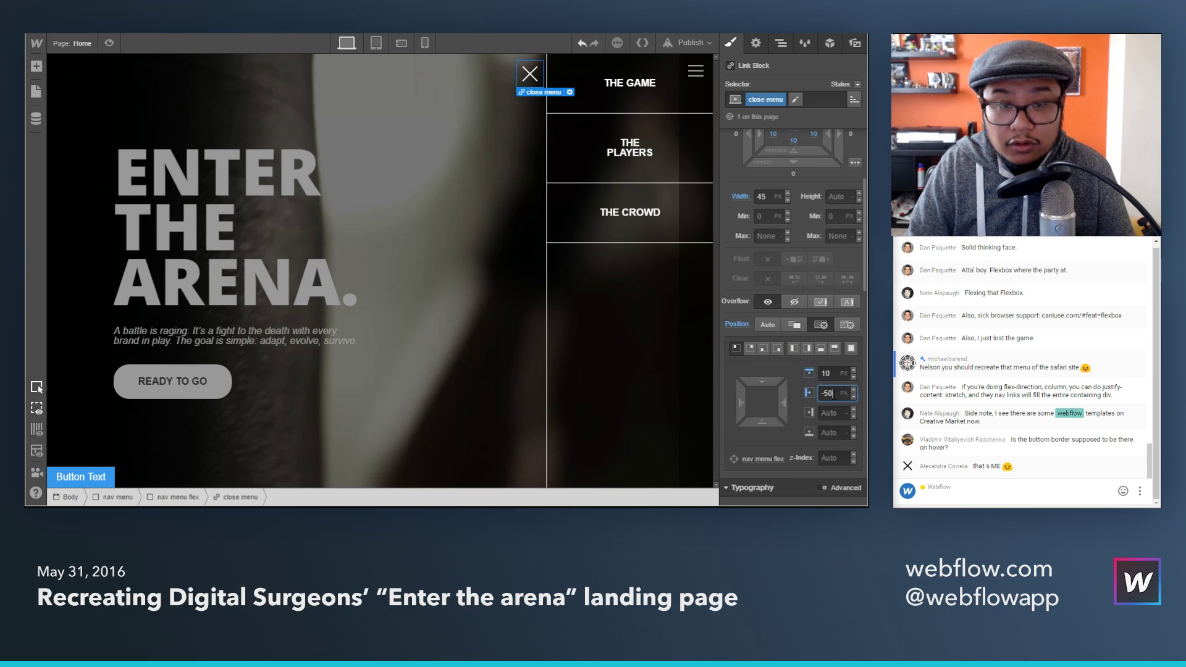
pyautogui.hotkey('shift', 'Up')
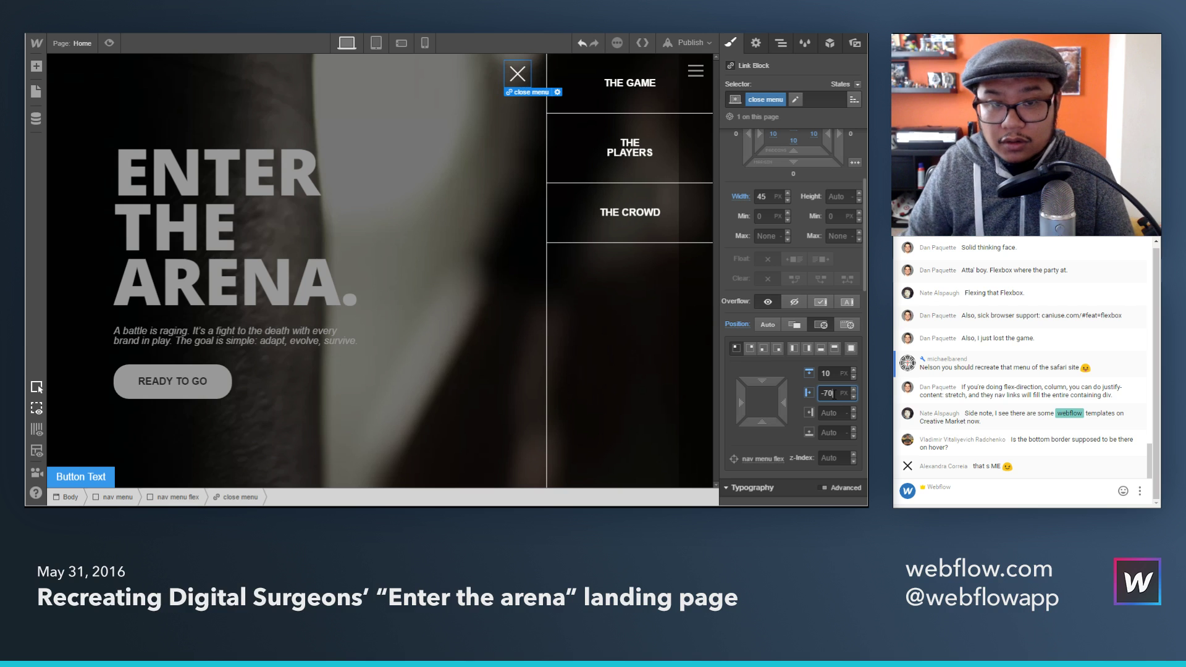
pyautogui.hotkey('shift', 'Up')
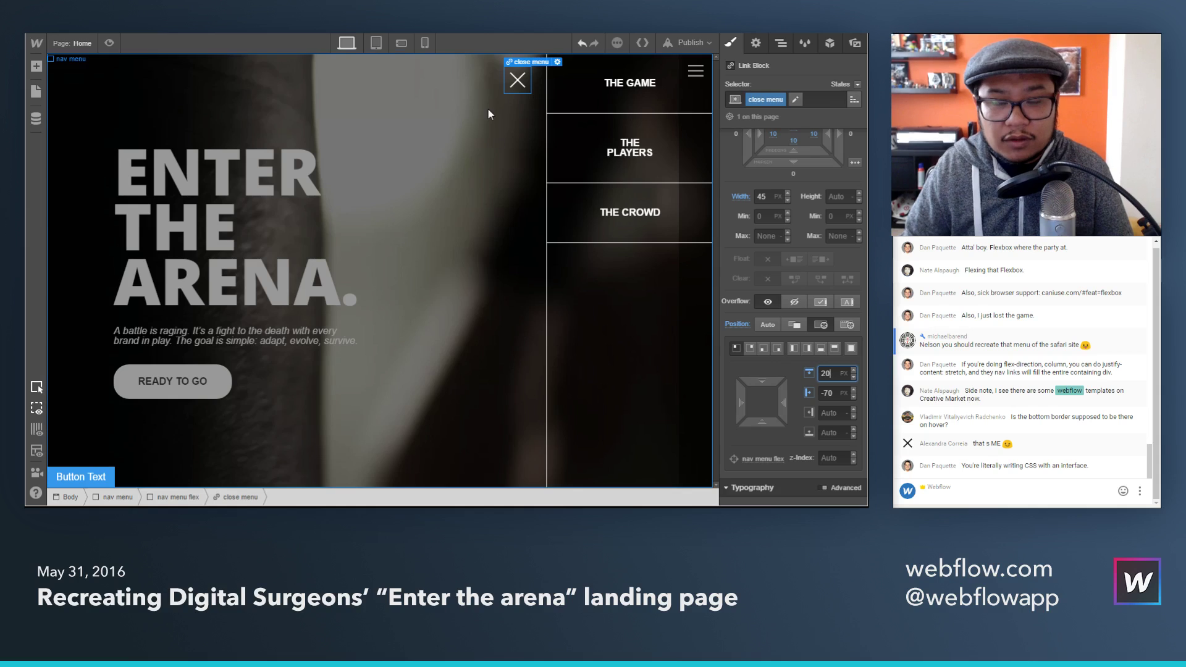
# Step: Set the close menu link's padding to 15 px on all sides and compare the X with the original Enter the arena page
pyautogui.scroll(2, 779, 228)
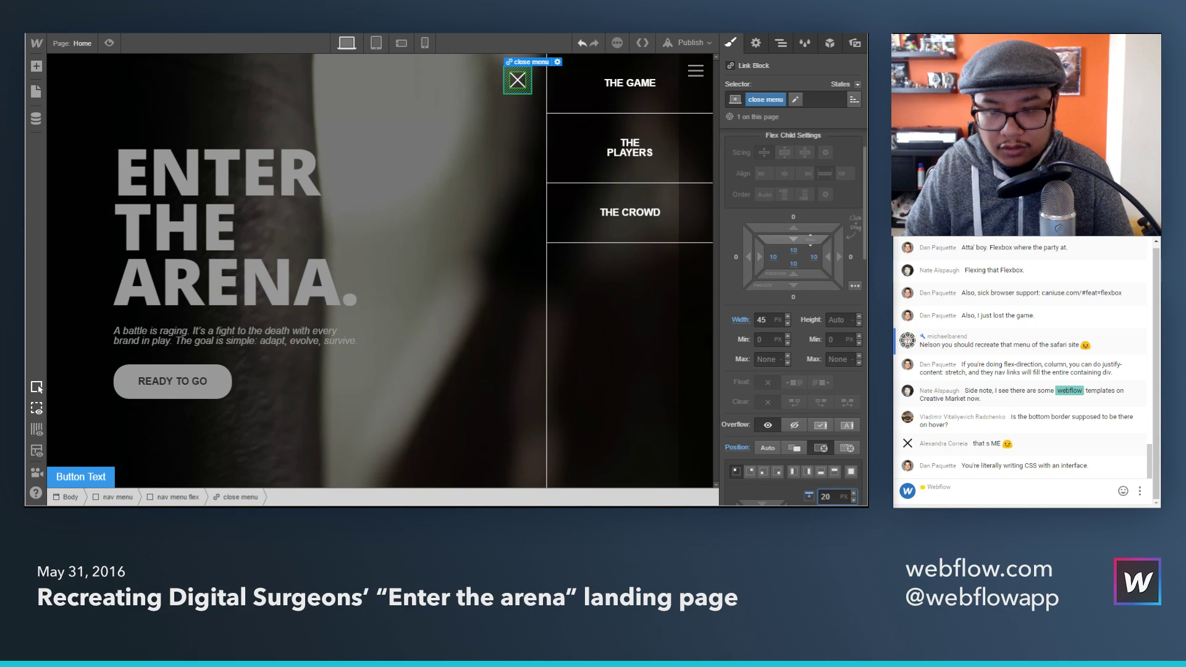
pyautogui.moveTo(793, 251); pyautogui.dragTo(794, 246)
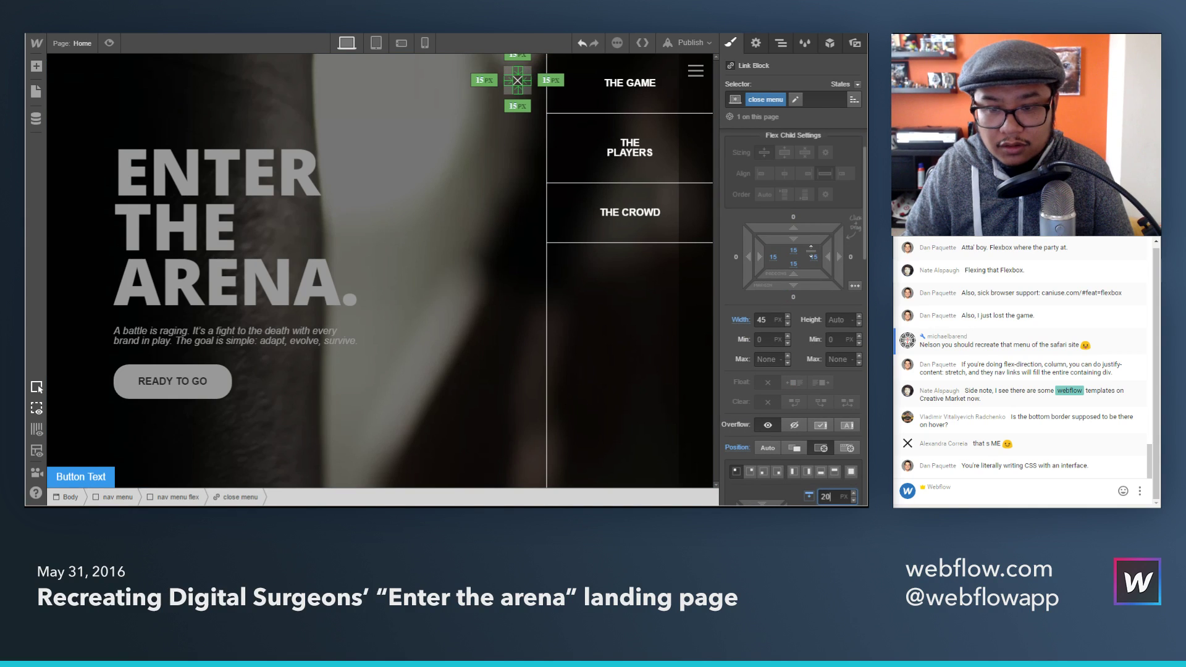
pyautogui.click(494, 198)
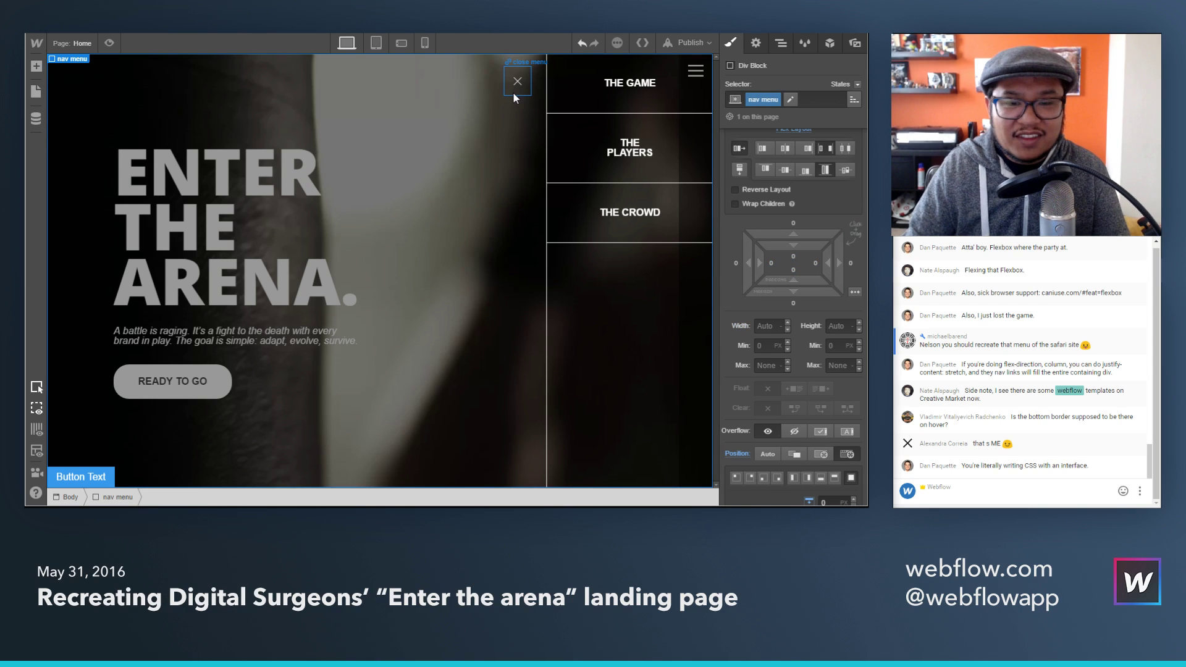
pyautogui.hotkey('ctrl', 'Tab')
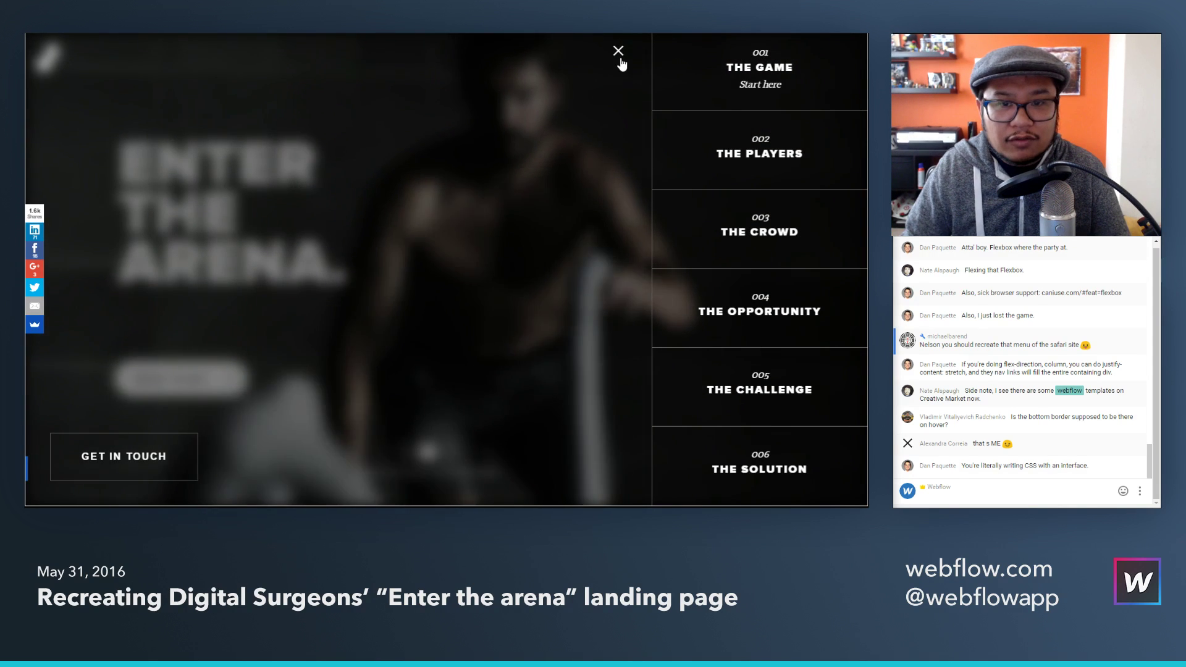
pyautogui.hotkey('ctrl', 'Tab')
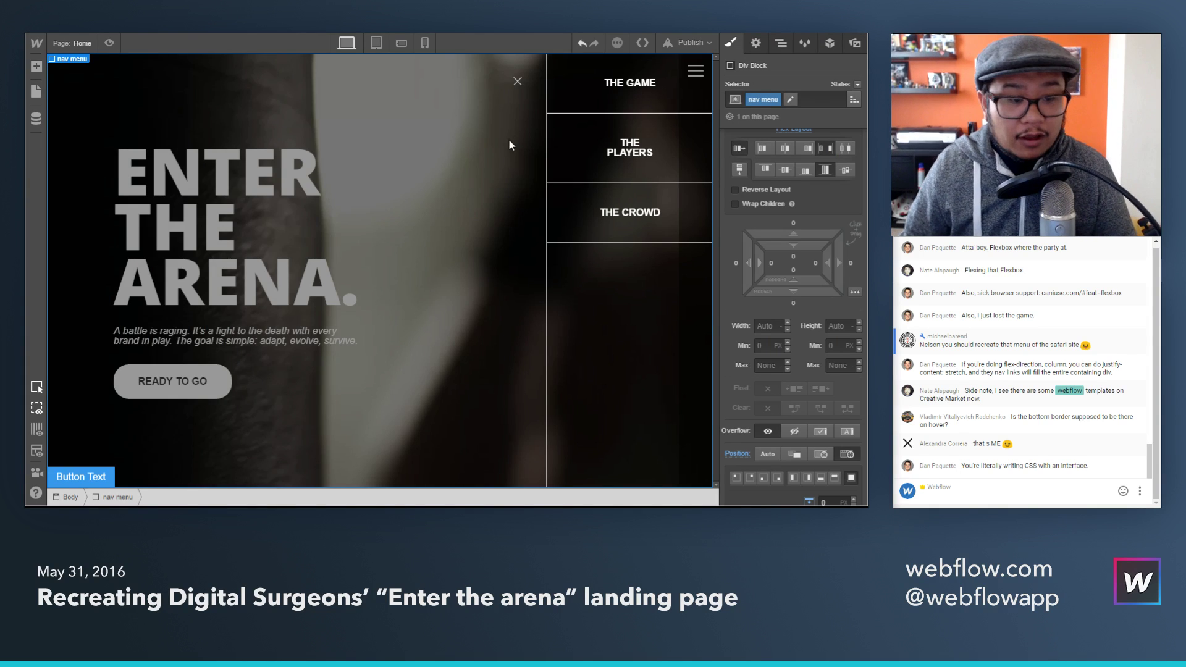
# Step: Set the left and bottom padding of the cta wrapper to 35 px and compare the button's placement with the original page
pyautogui.click(97, 481)
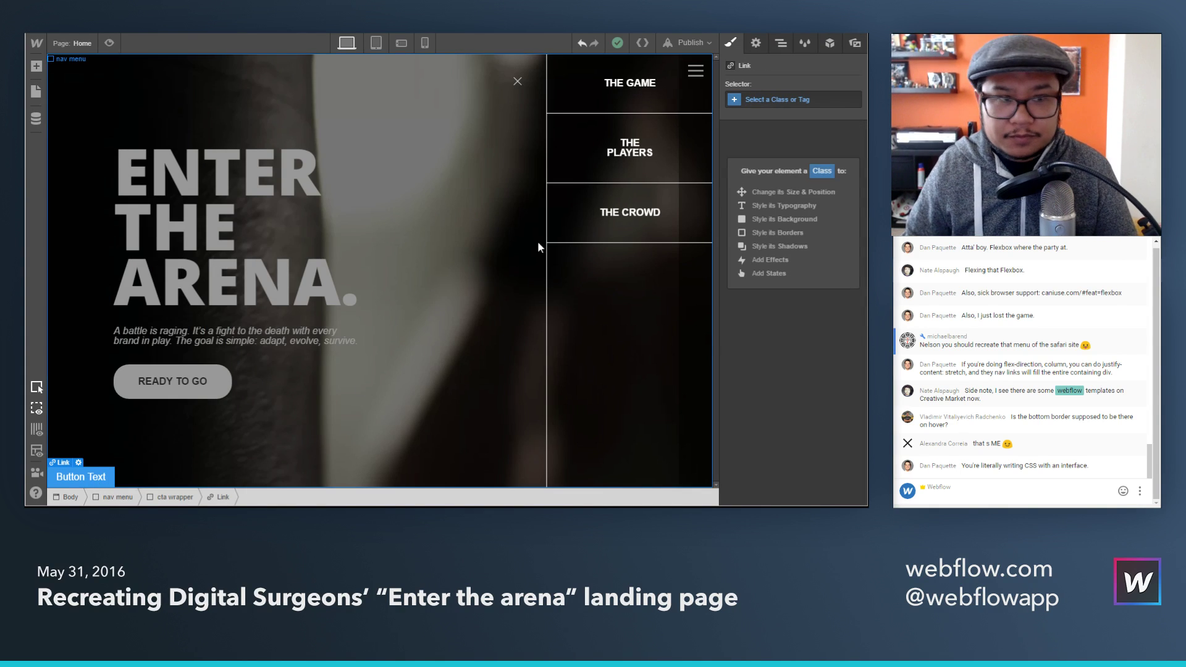
pyautogui.click(99, 207)
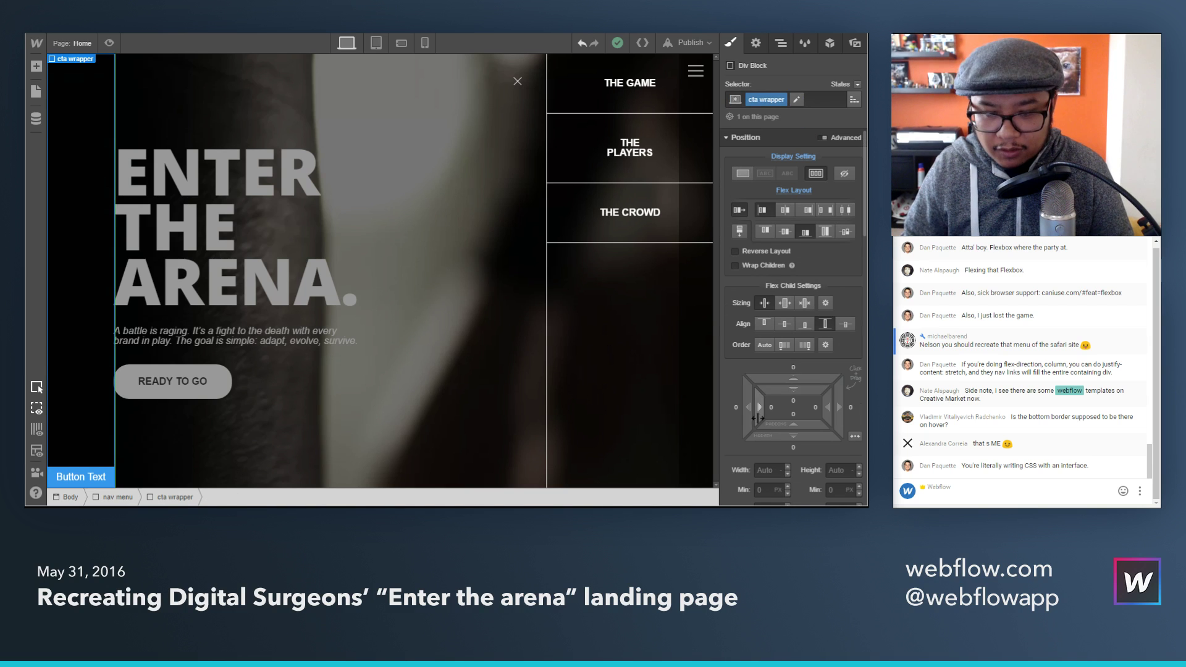
pyautogui.moveTo(788, 412); pyautogui.dragTo(788, 413)
pyautogui.click(795, 412)
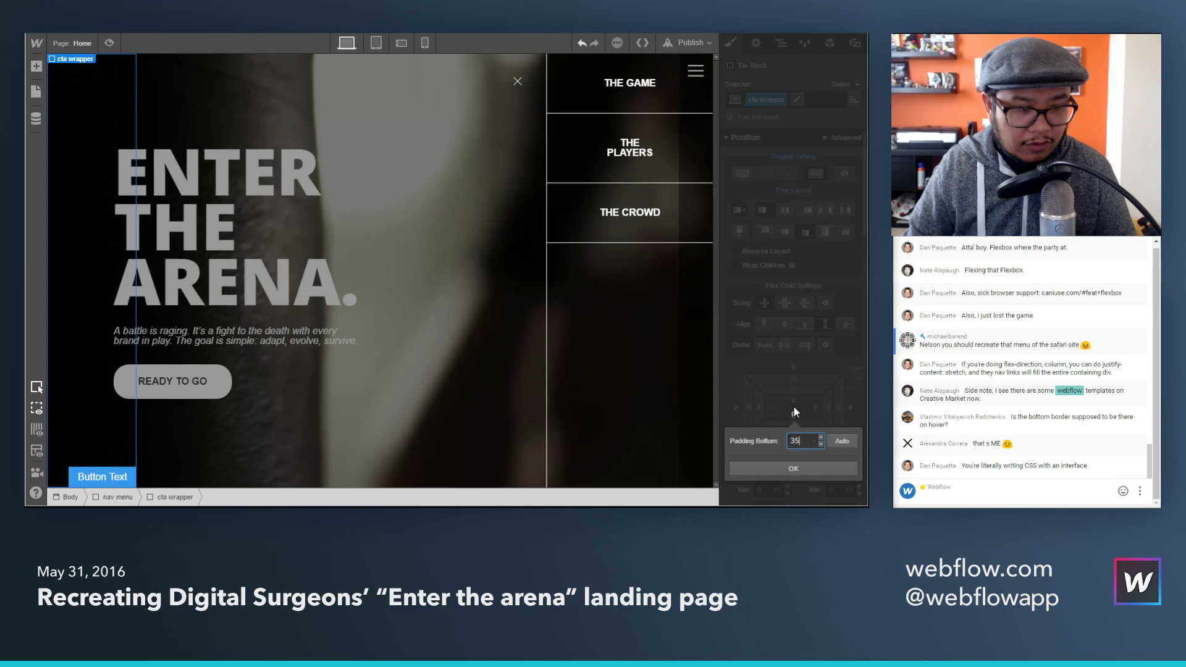
pyautogui.press('Escape')
pyautogui.hotkey('alt', 'Tab')
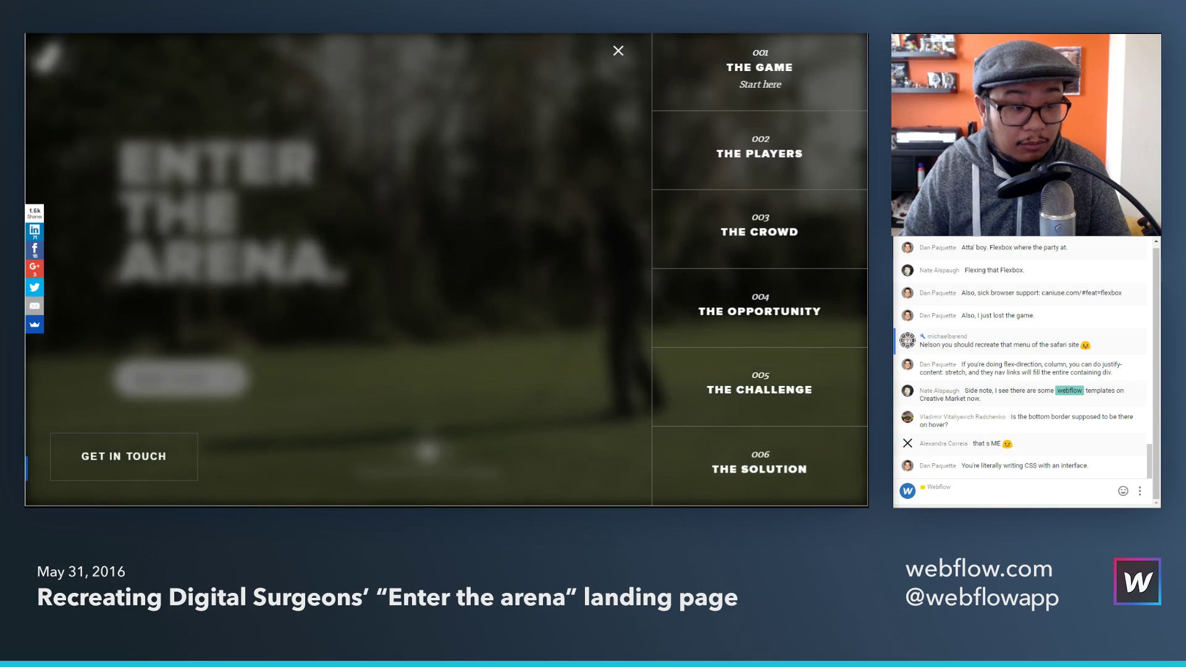
pyautogui.hotkey('alt', 'Tab')
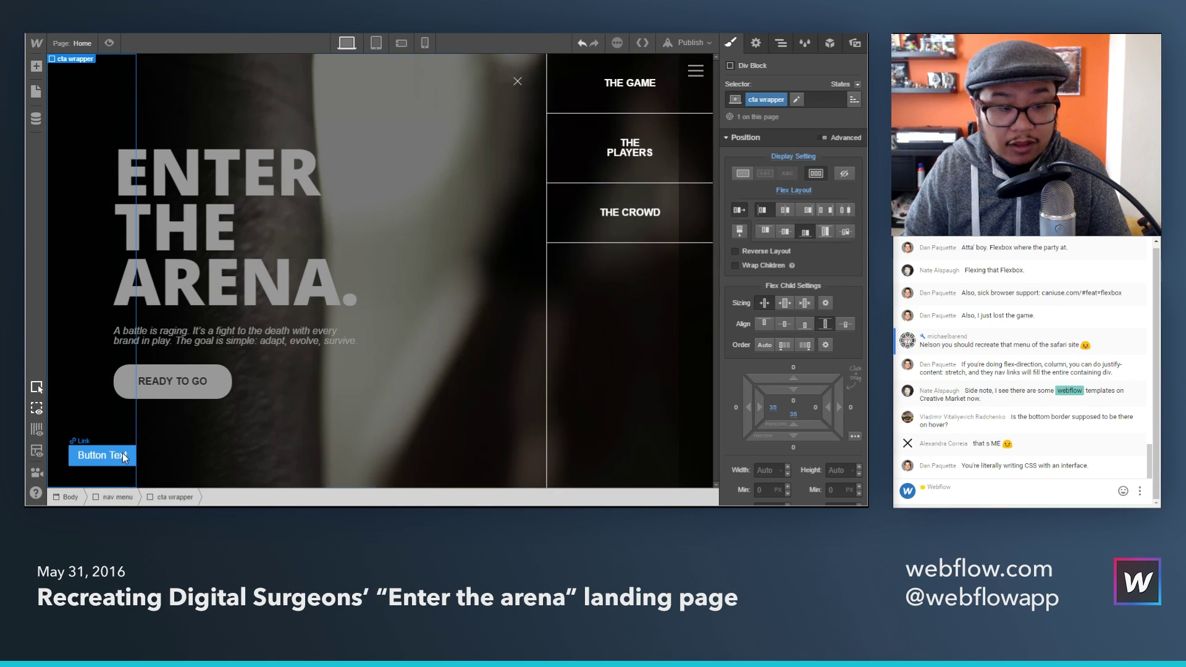
# Step: Give the Button Text link the class "outlined button" and make its background color transparent
pyautogui.click(102, 455)
pyautogui.click(765, 99)
pyautogui.write('outlined button')
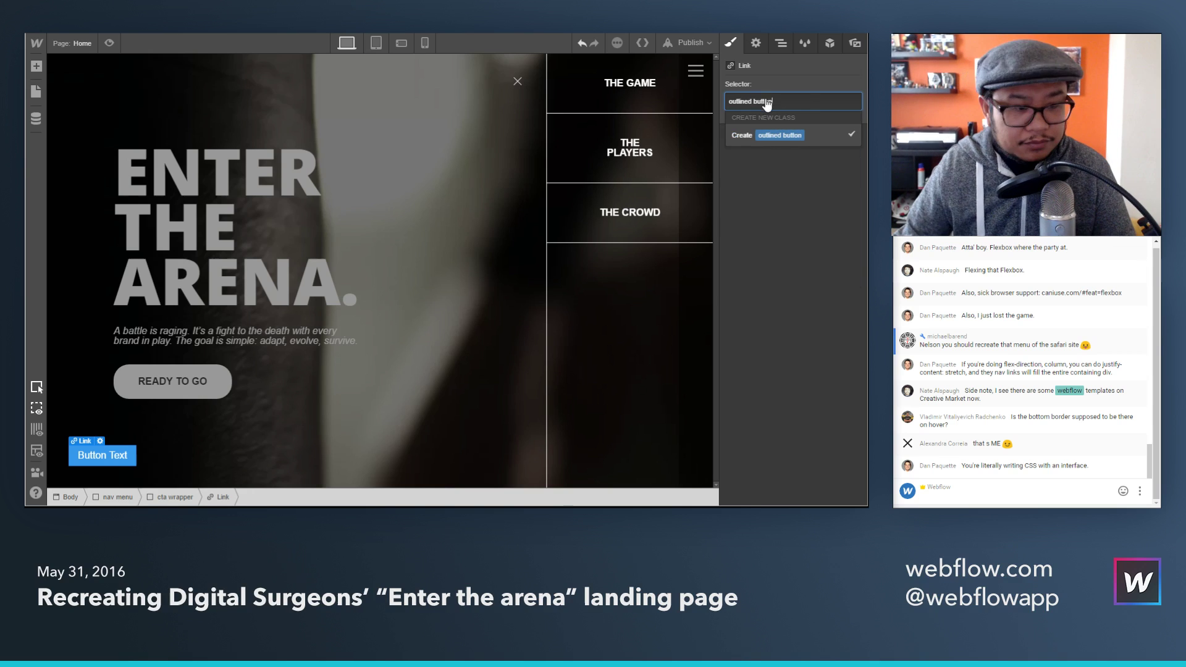
pyautogui.press('Return')
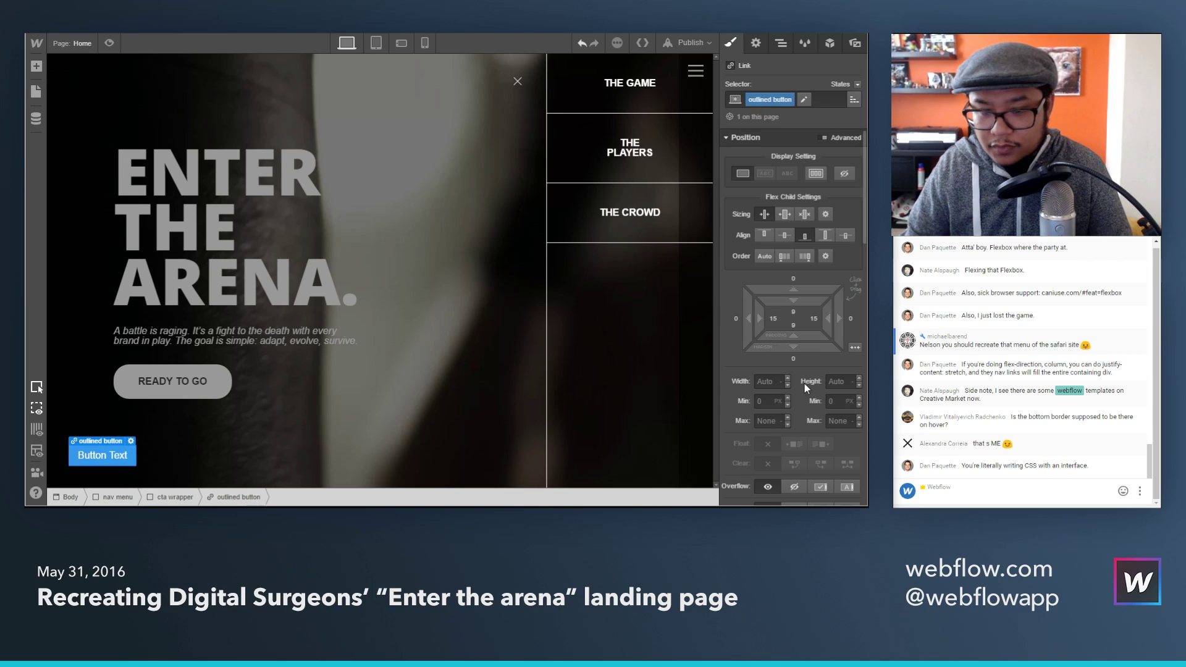
pyautogui.scroll(-5, 802, 384)
pyautogui.click(744, 374)
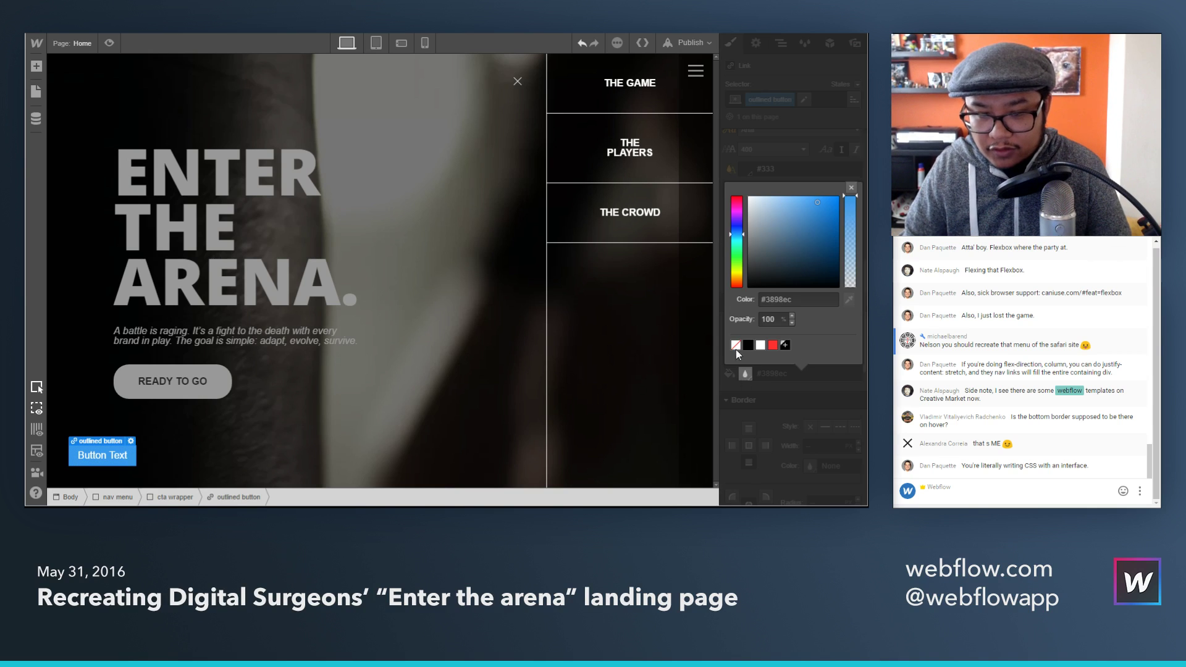
pyautogui.click(735, 346)
pyautogui.click(851, 188)
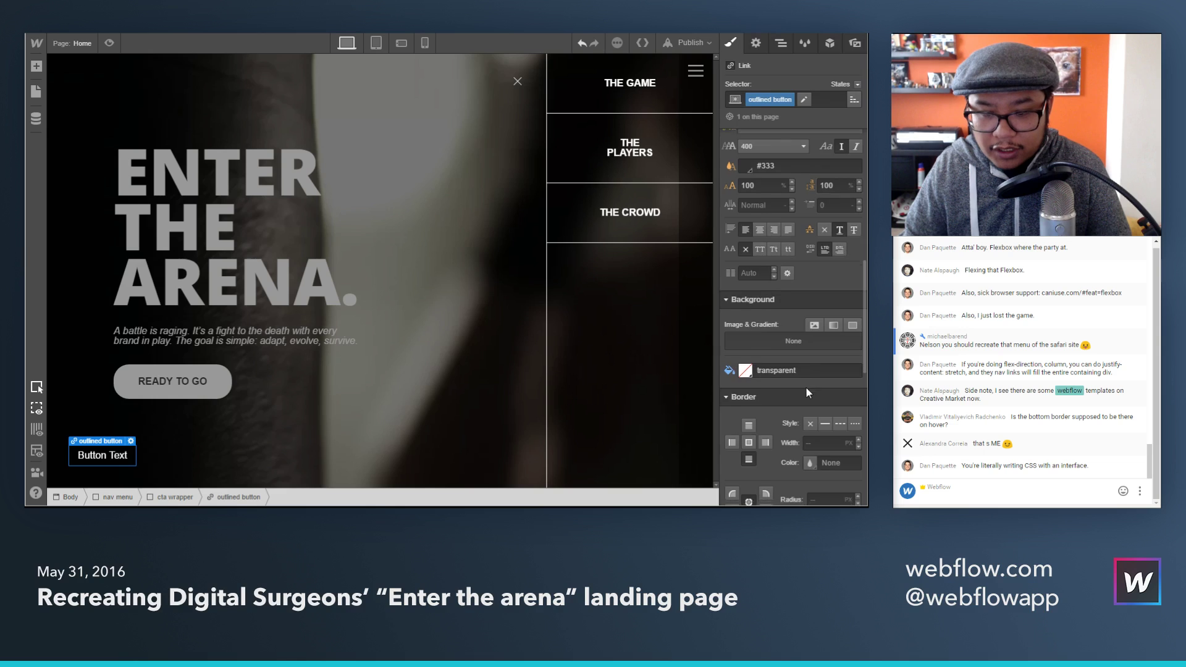
# Step: Give the outlined button a solid white border 1 px wide on all sides
pyautogui.scroll(-1, 805, 387)
pyautogui.click(825, 365)
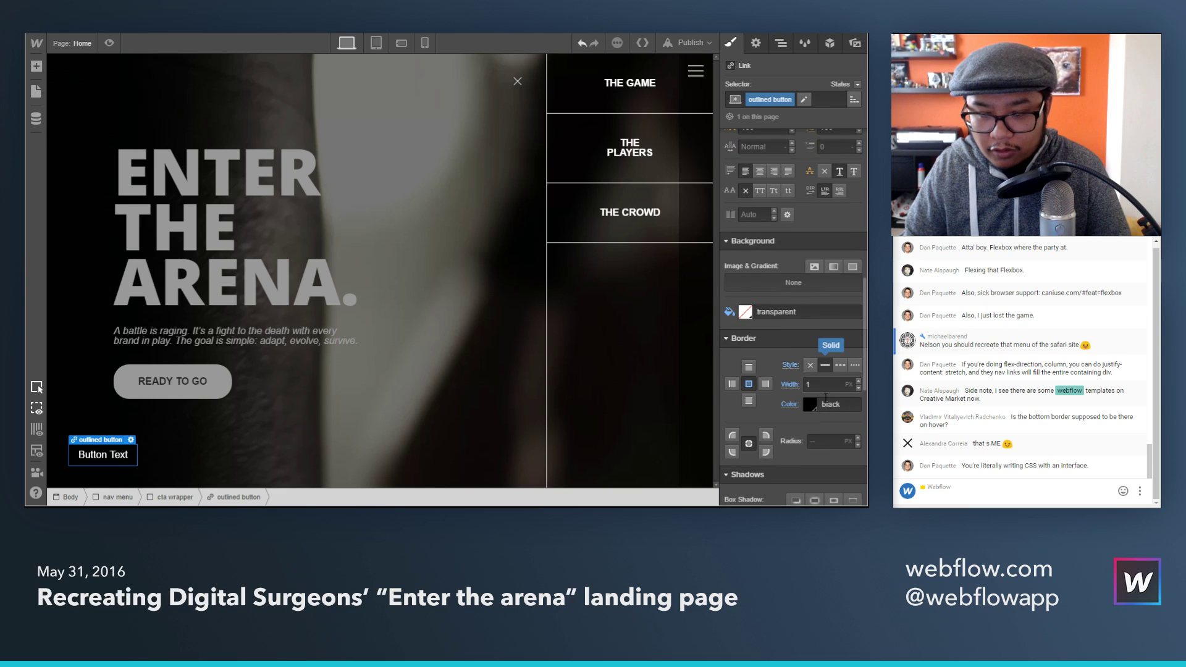
pyautogui.write('white')
pyautogui.press('Return')
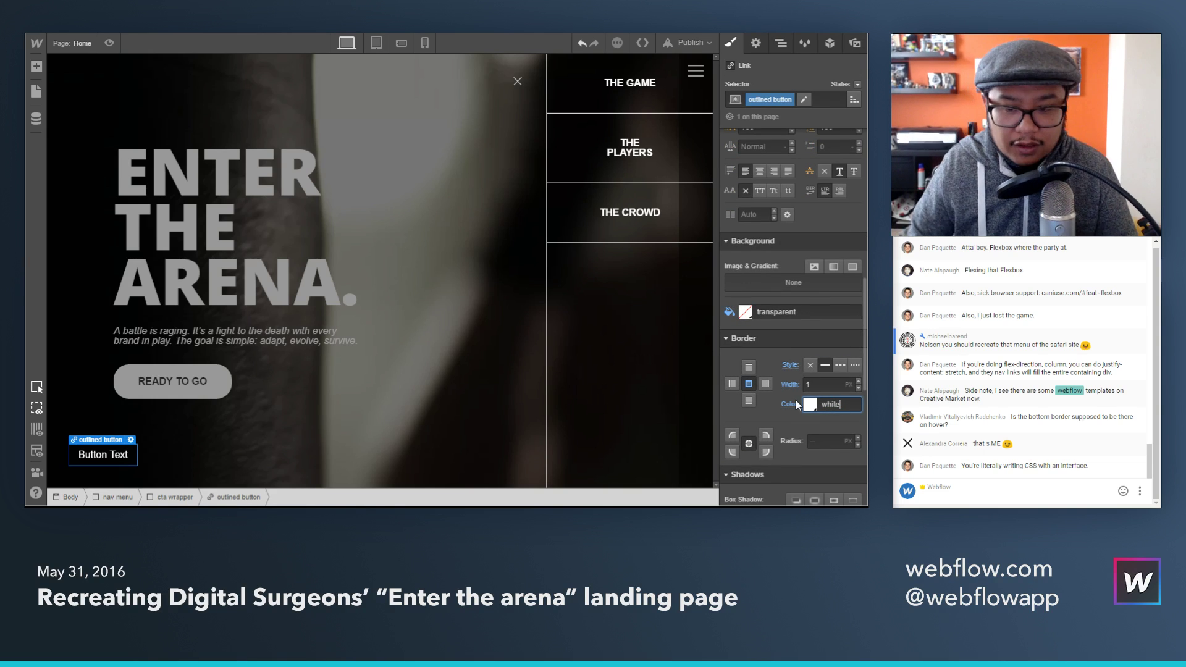
pyautogui.click(302, 34)
pyautogui.hotkey('ctrl', 'Tab')
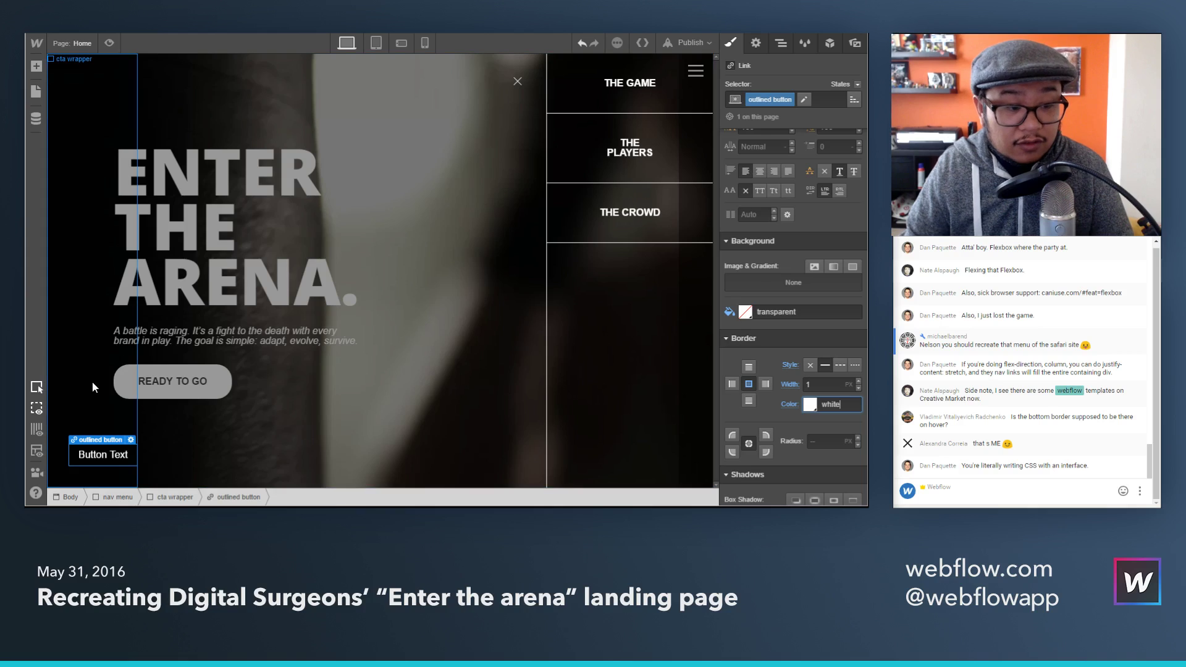
# Step: Change the outlined button's text to "Get in touch" and display it in all caps
pyautogui.doubleClick(103, 454)
pyautogui.write('Get in touch')
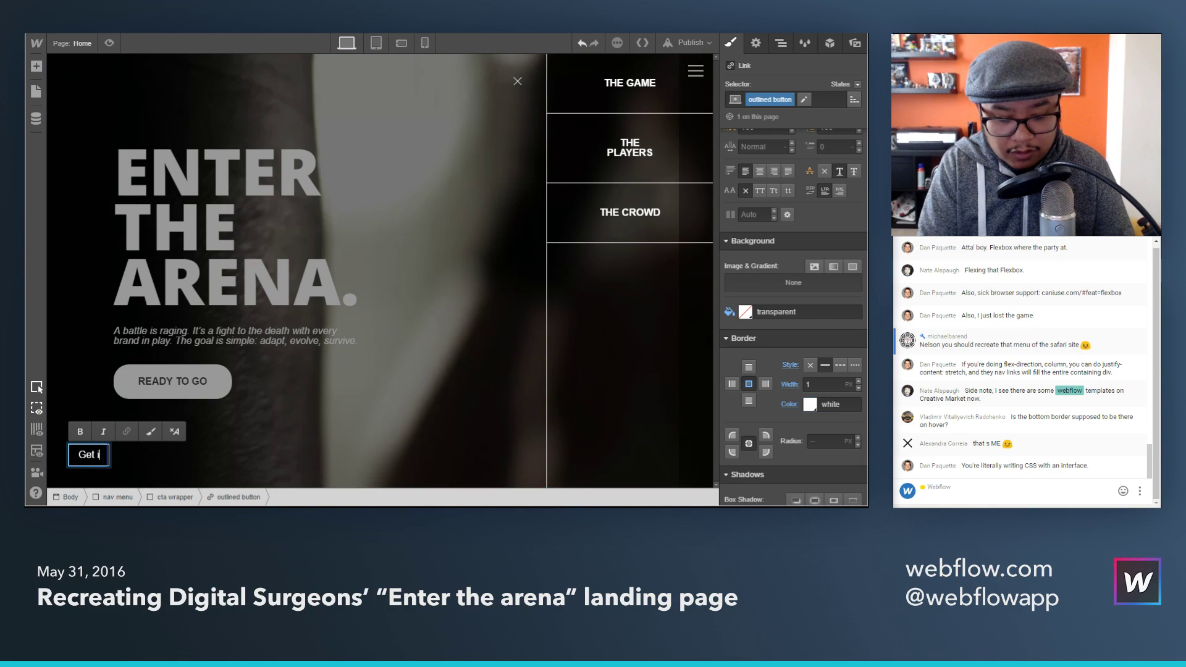
pyautogui.click(760, 193)
# Step: Set the outlined button's padding to 28 px top and bottom and 35 px left and right, and compare it with the original page
pyautogui.scroll(8, 829, 231)
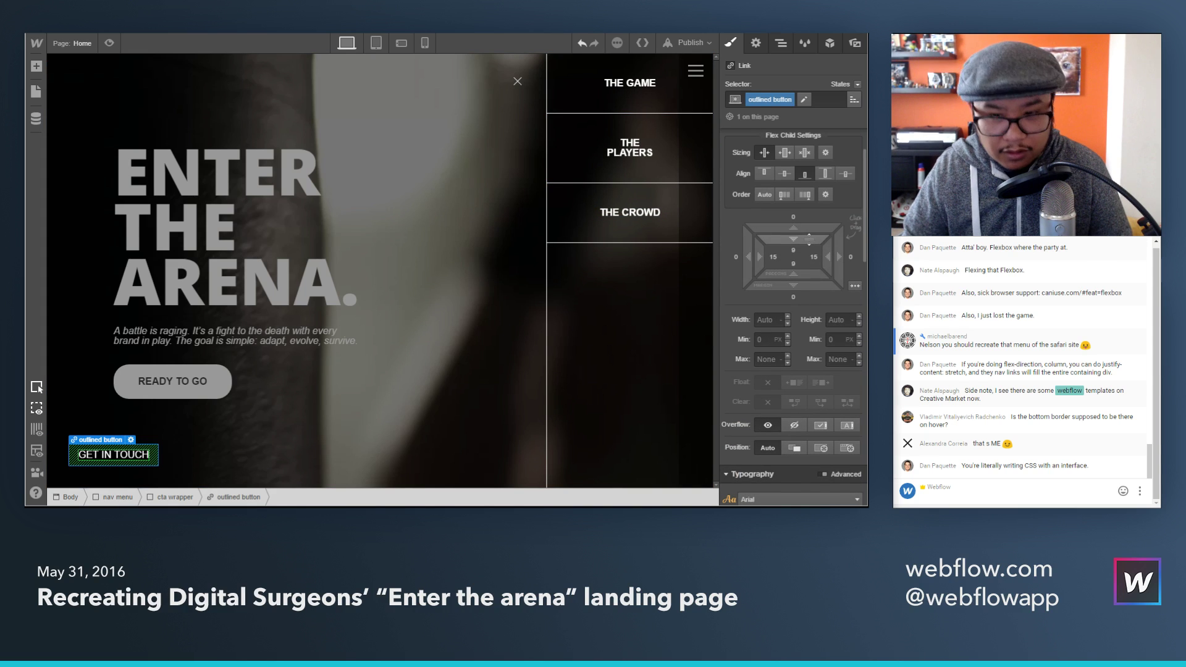
pyautogui.moveTo(803, 241); pyautogui.dragTo(815, 262)
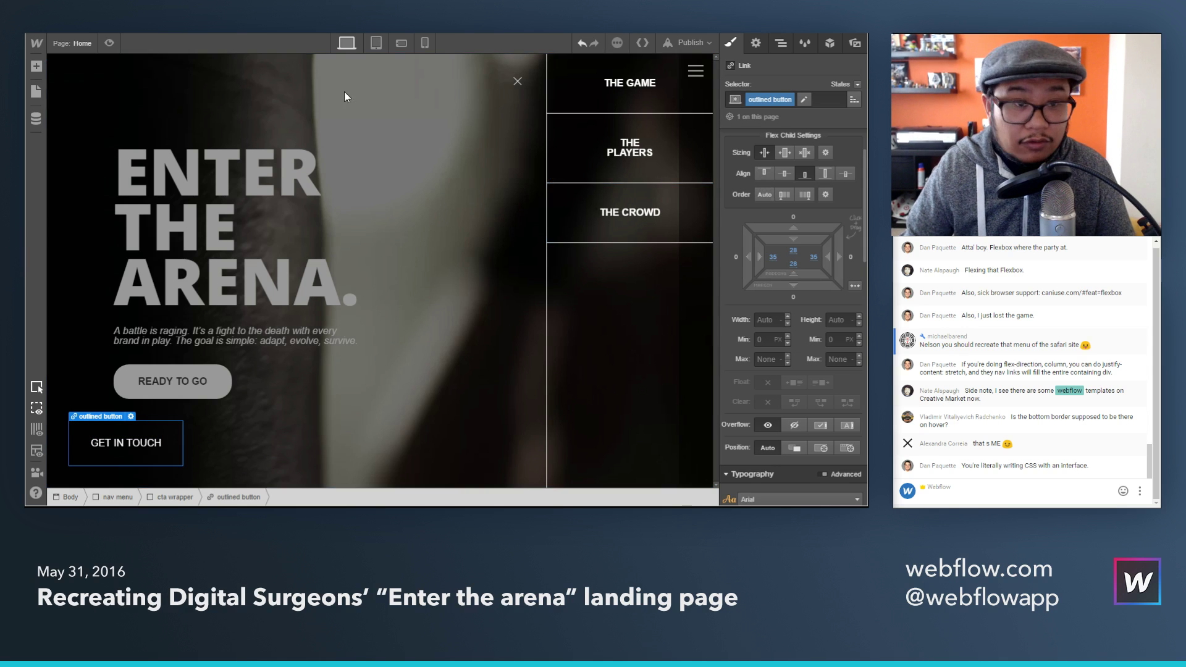
pyautogui.hotkey('alt', 'Tab')
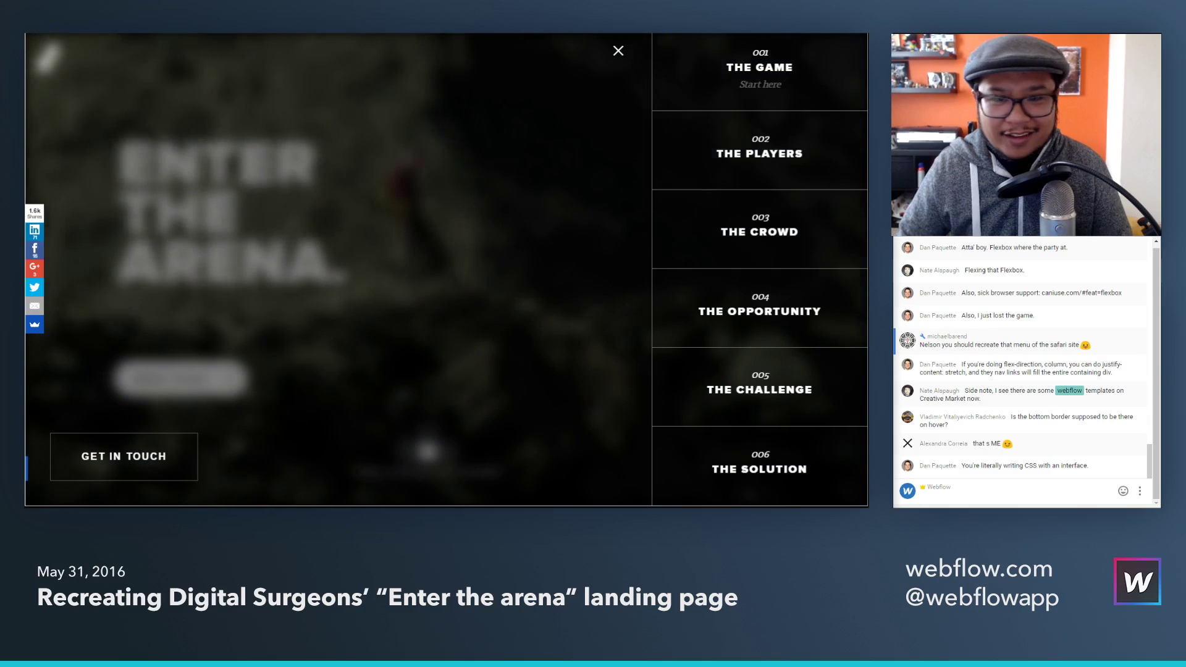
pyautogui.hotkey('alt', 'Tab')
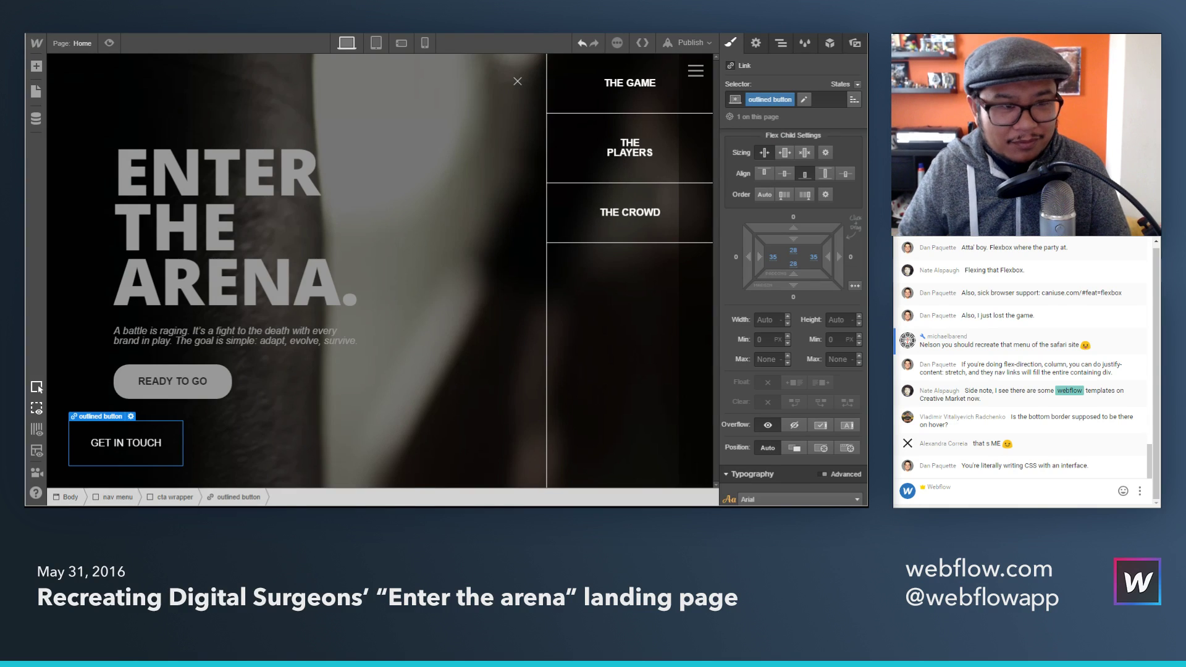
# Step: Set the outlined button's font weight to 700 - Bold
pyautogui.scroll(-3, 748, 444)
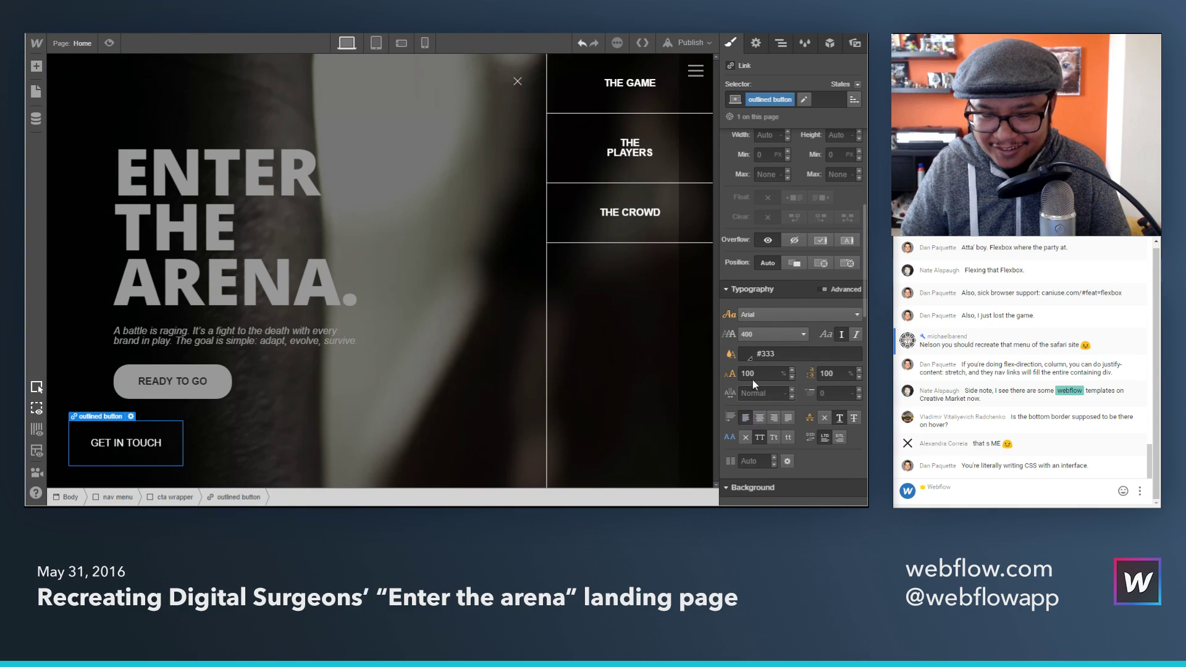
pyautogui.click(772, 334)
pyautogui.click(764, 426)
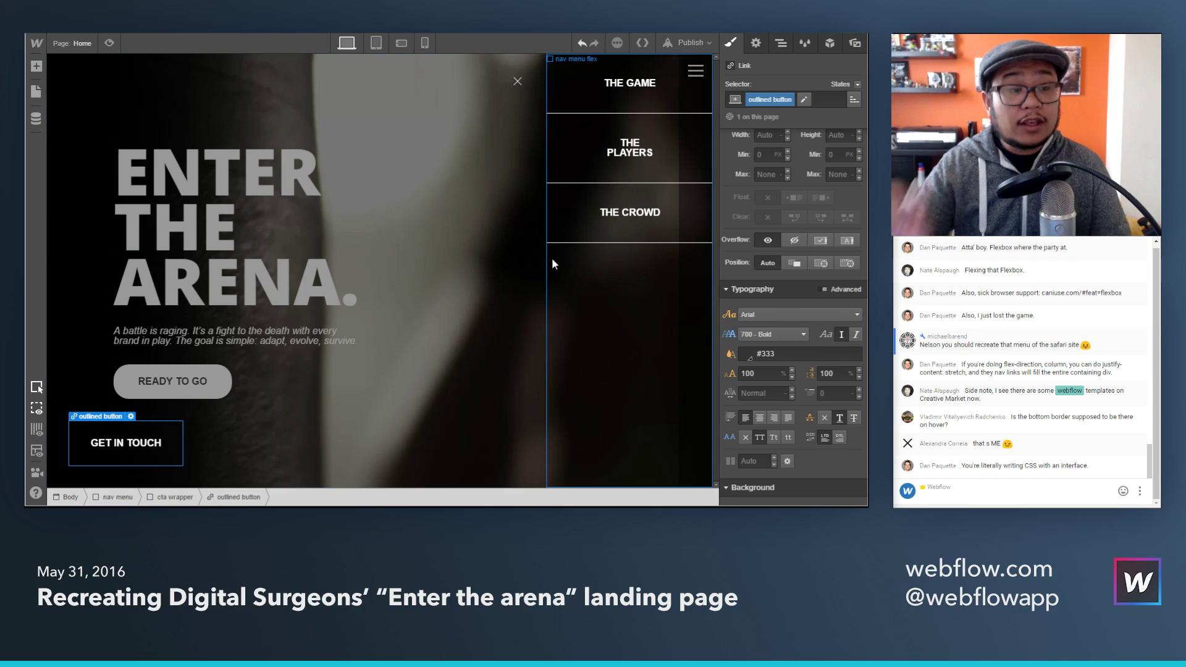
# Step: Close and reopen the menu on the original Enter the arena page to examine its animation, and return to Webflow
pyautogui.hotkey('alt', 'Tab')
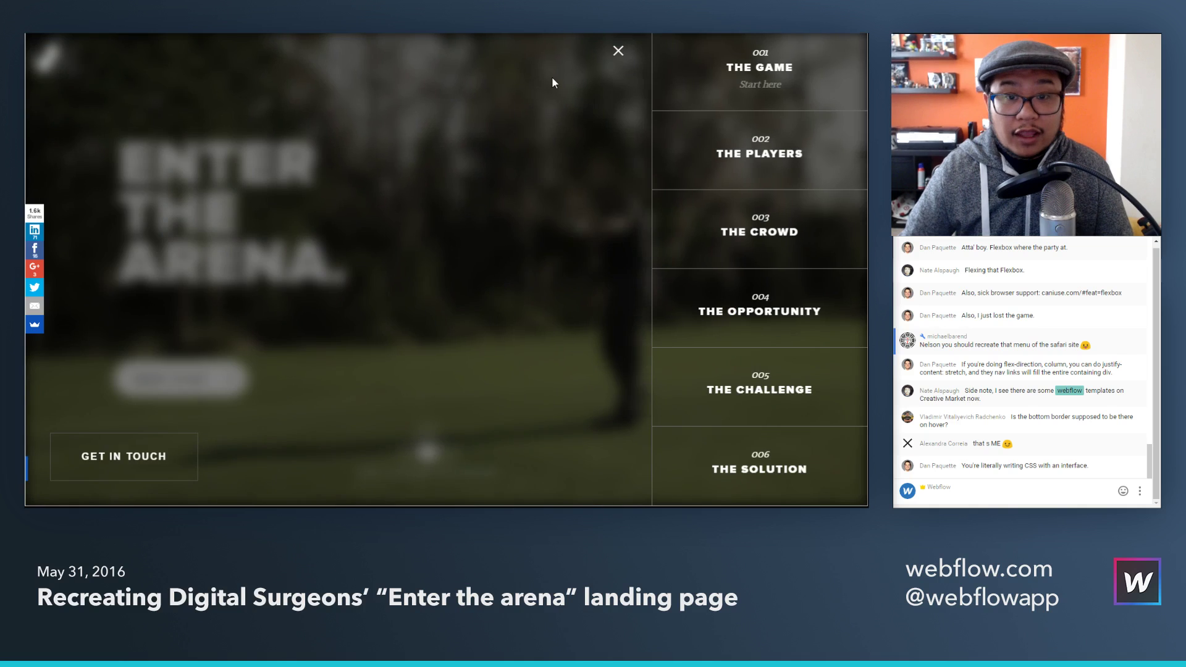
pyautogui.click(774, 59)
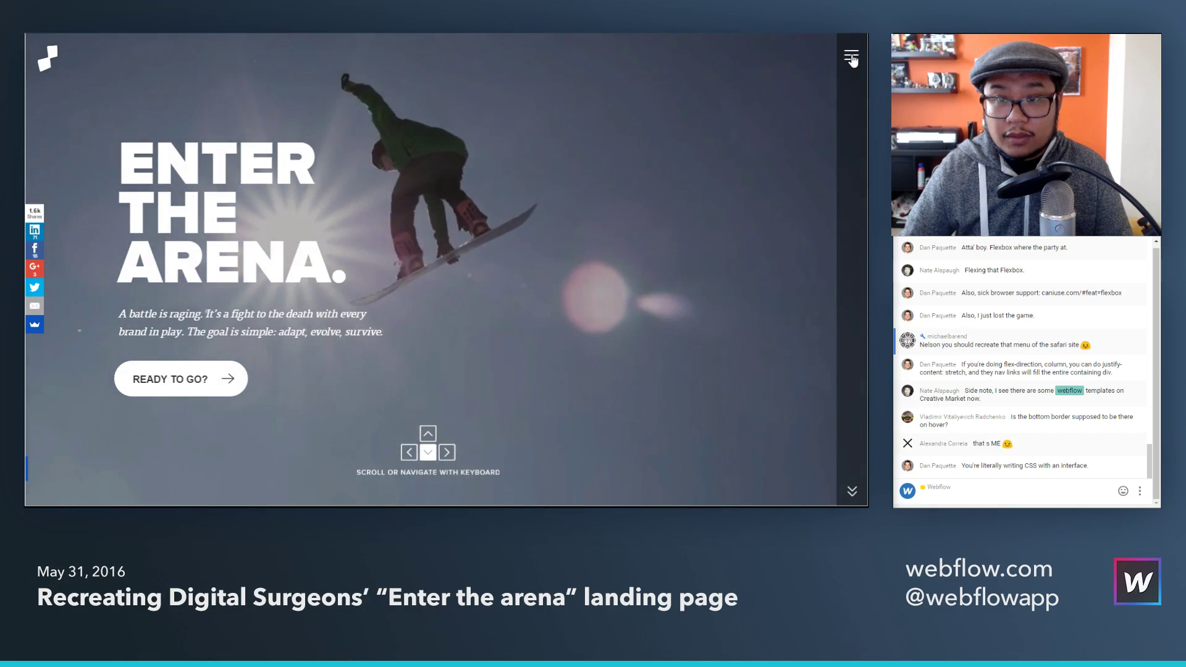
pyautogui.click(855, 55)
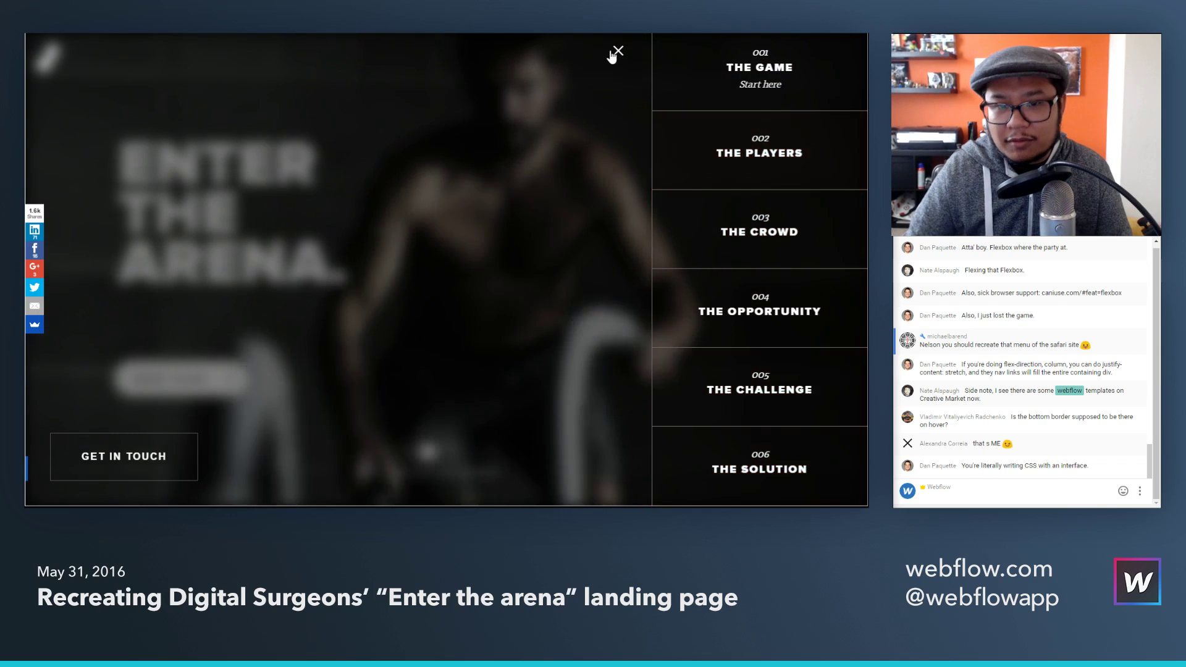
pyautogui.click(617, 51)
pyautogui.click(846, 59)
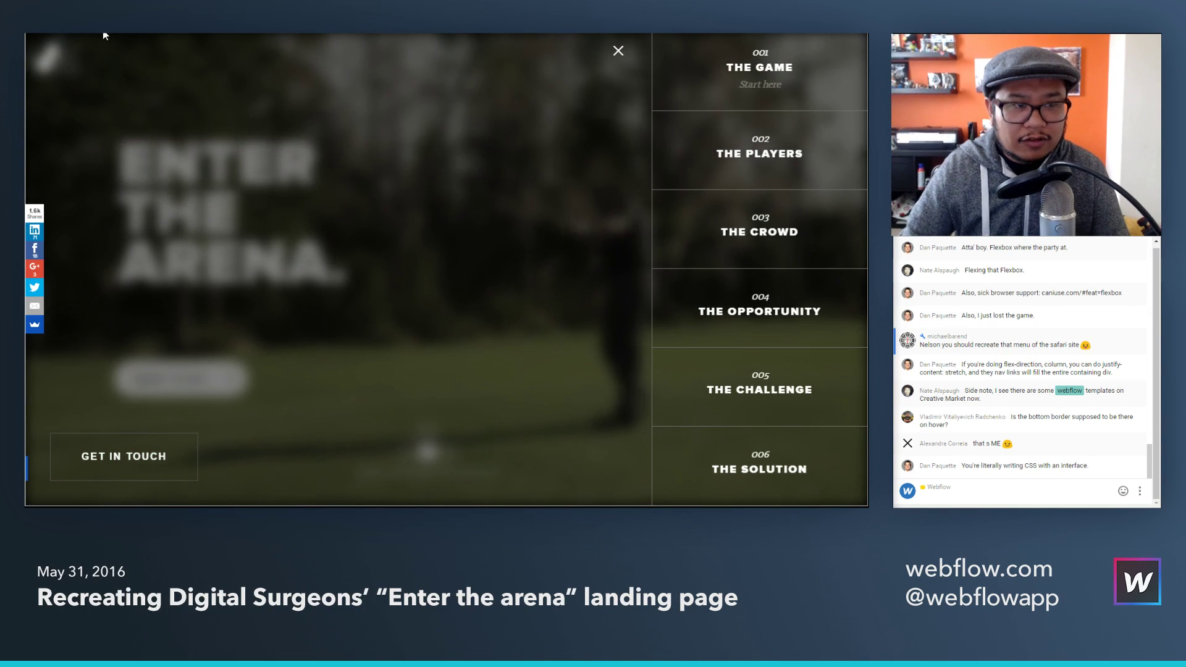
pyautogui.click(105, 35)
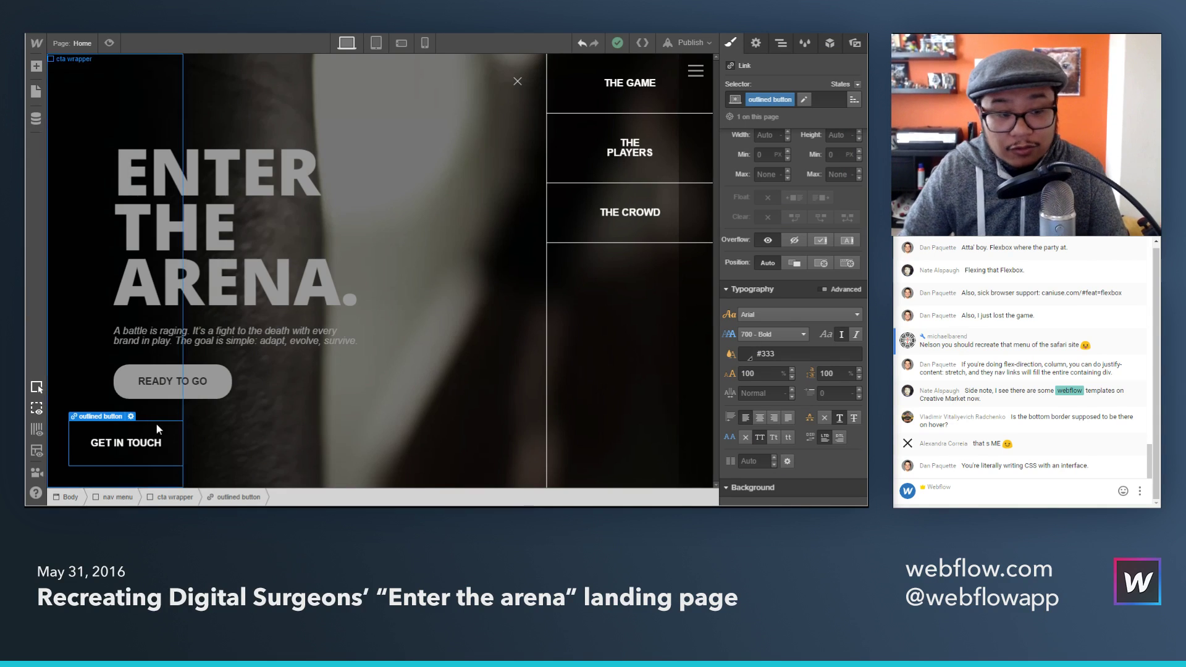
# Step: Create an interaction named "hide cta" for the outlined button with an initial appearance of 0% opacity
pyautogui.click(829, 43)
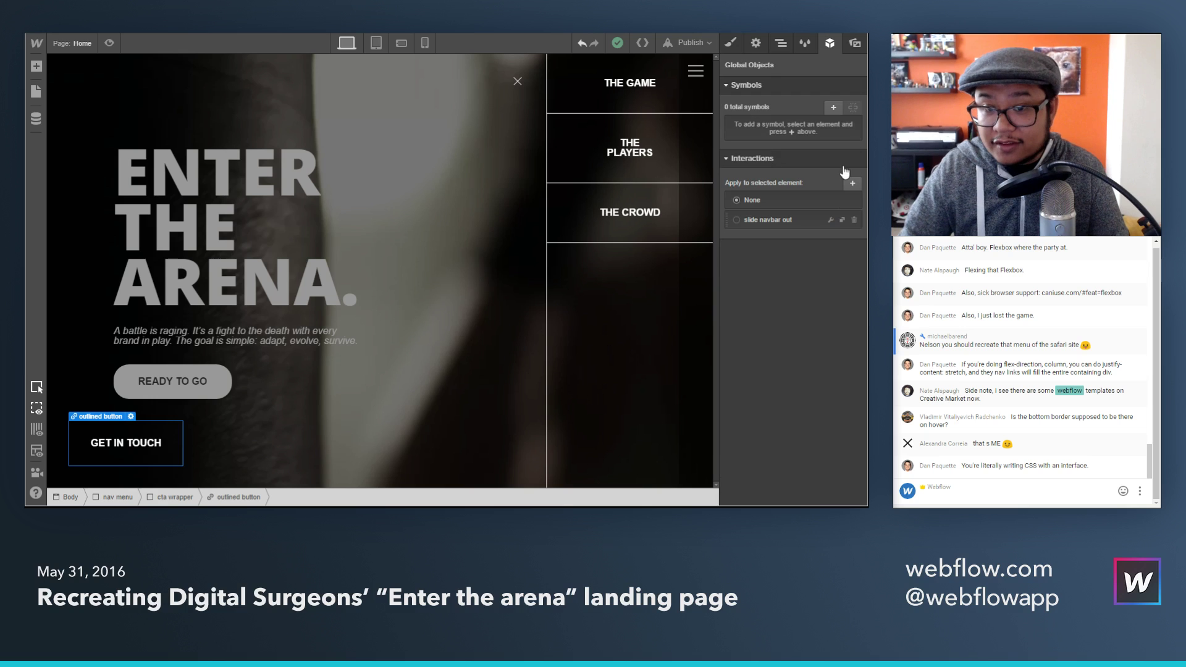
pyautogui.click(853, 184)
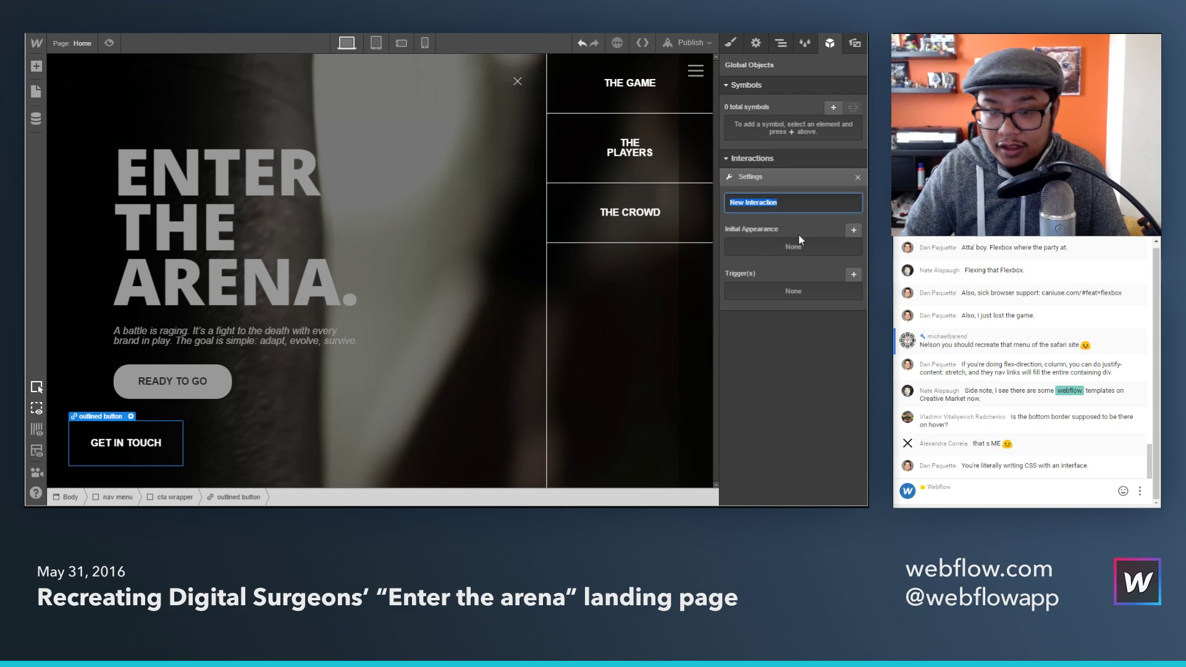
pyautogui.write('hide cta')
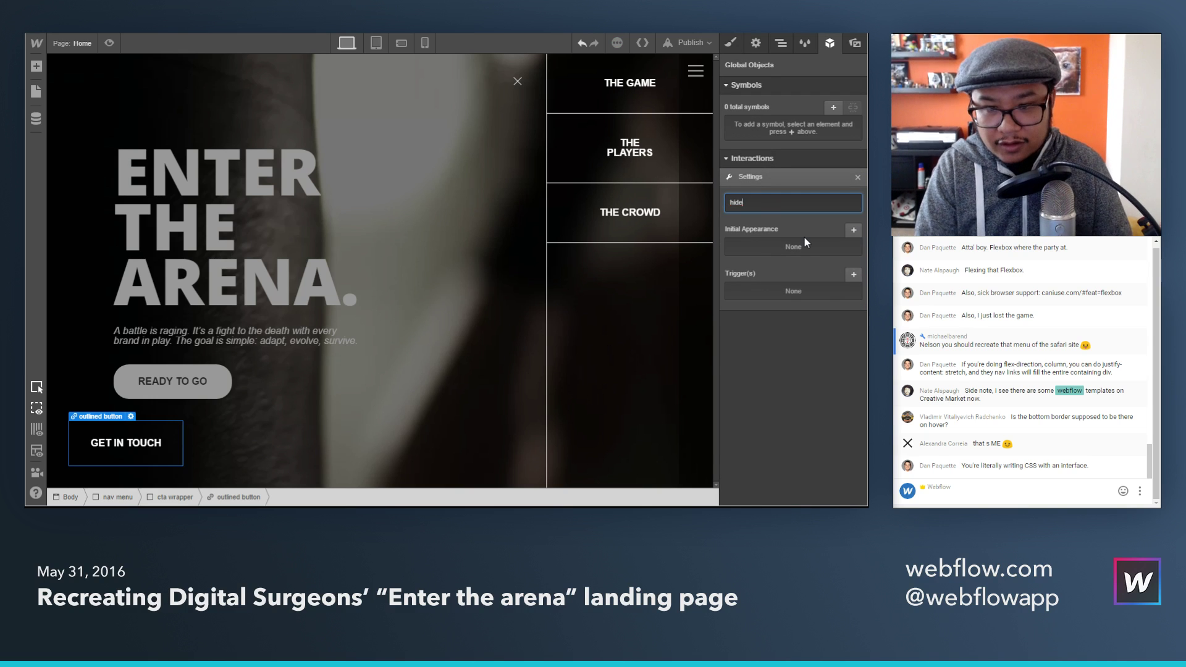
pyautogui.press('Return')
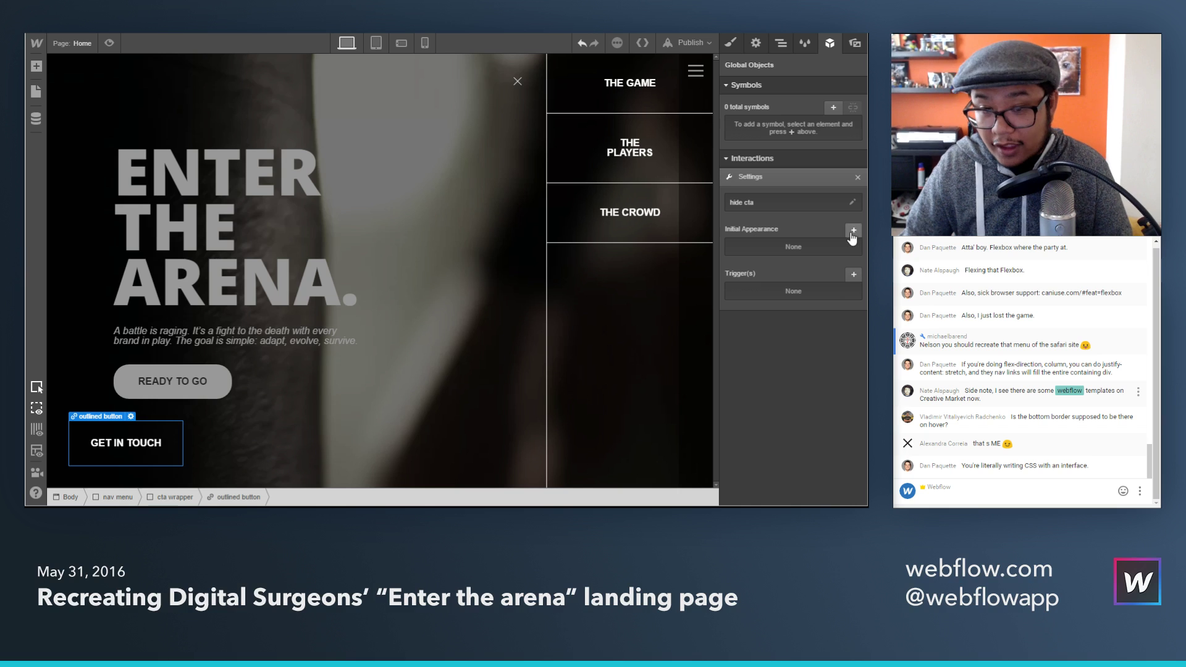
pyautogui.click(853, 231)
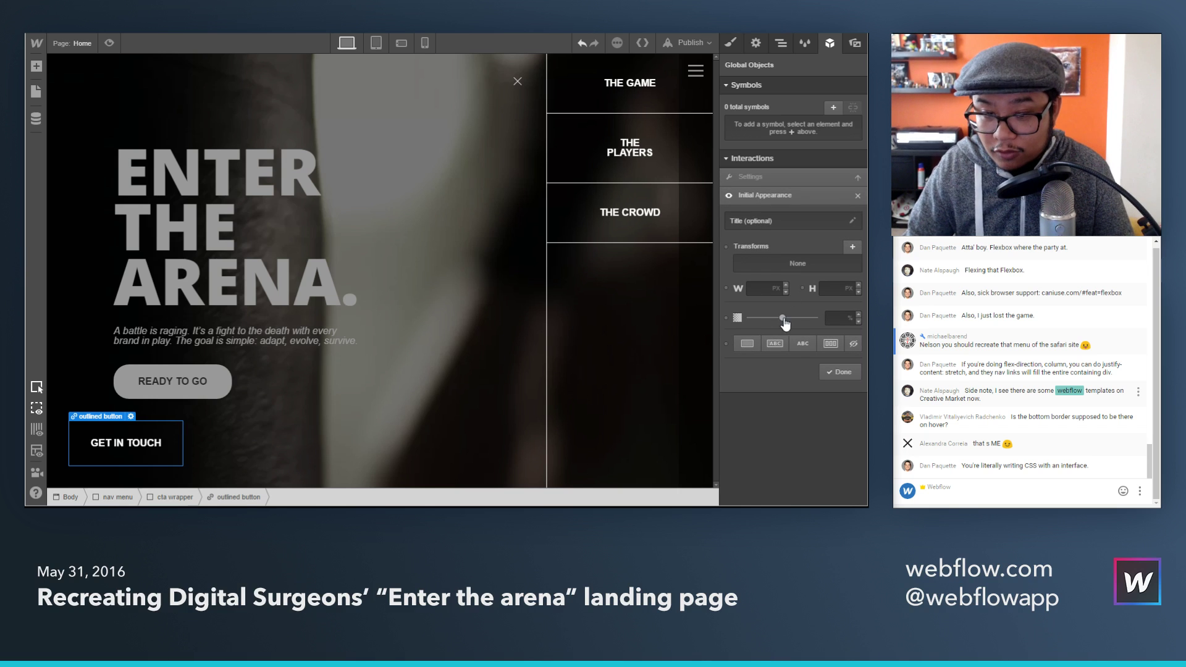
pyautogui.moveTo(783, 319); pyautogui.dragTo(746, 319)
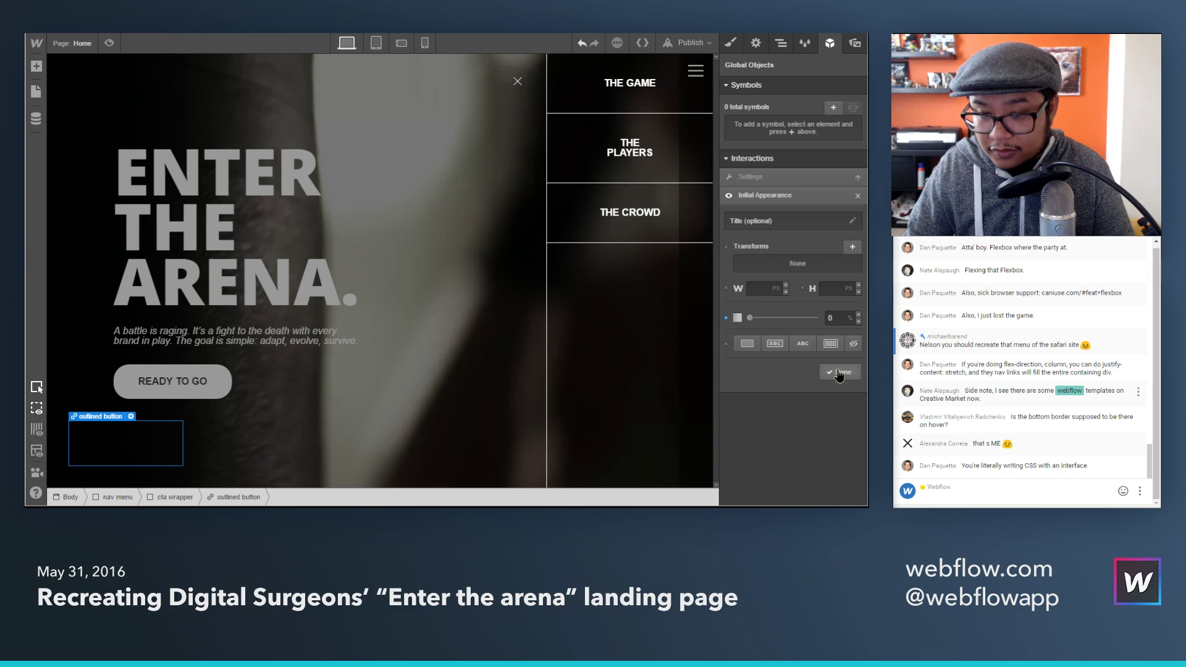
pyautogui.click(839, 373)
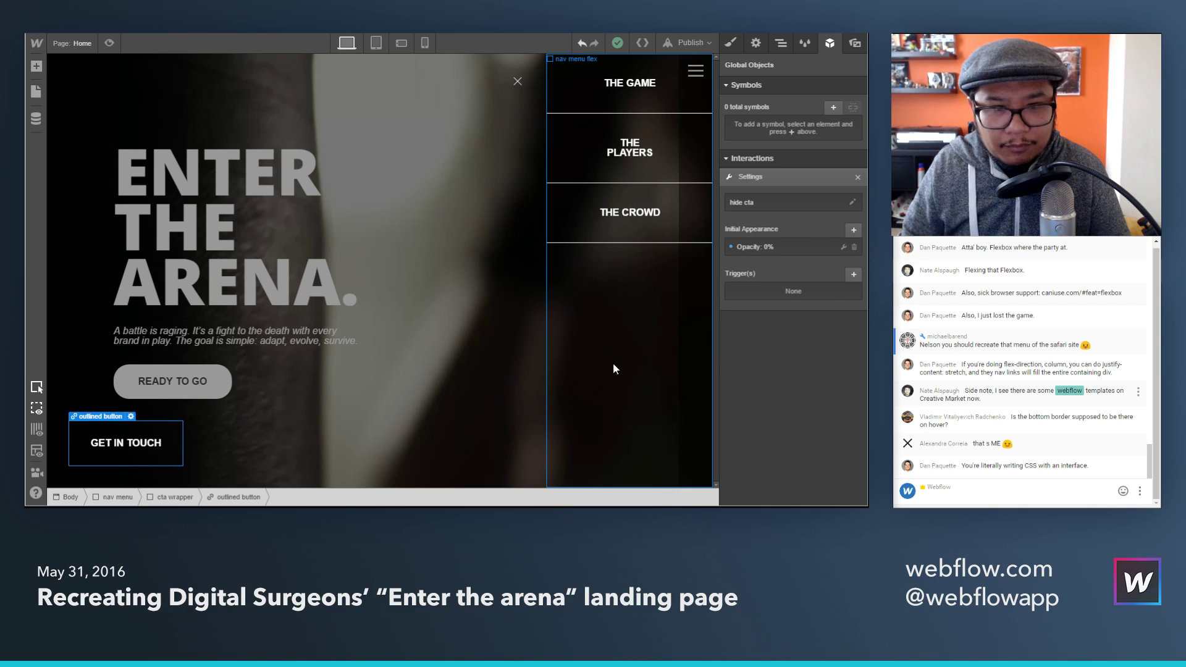
# Step: Create an interaction named "hide nav menu" for the nav menu block
pyautogui.click(506, 236)
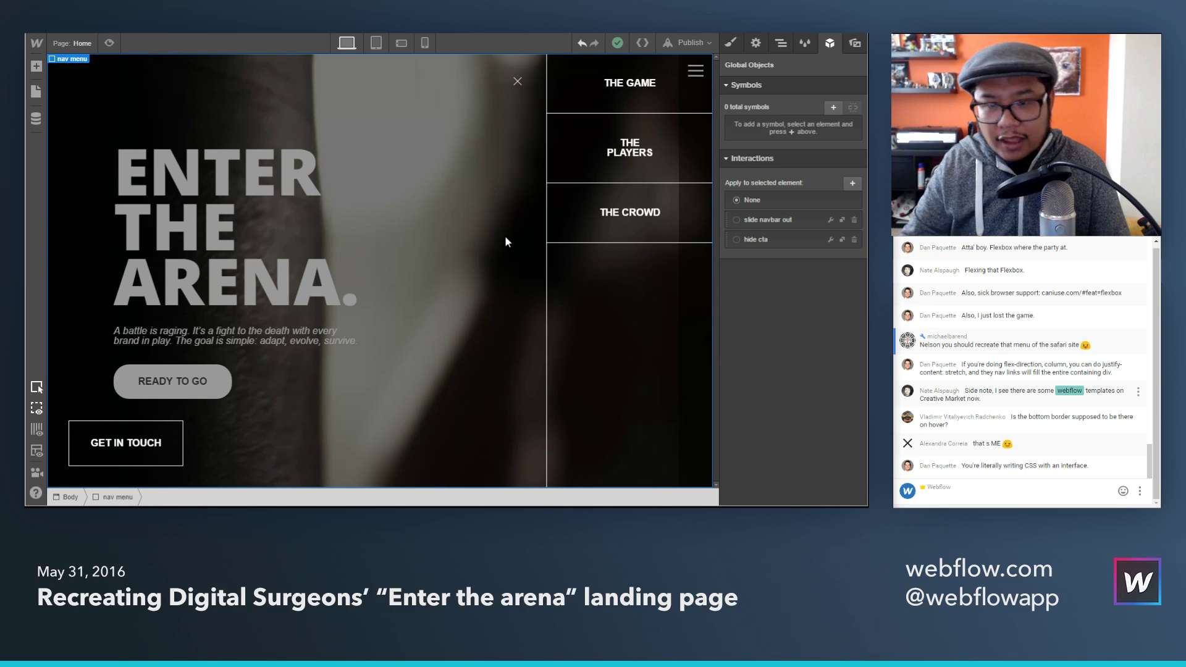
pyautogui.click(852, 183)
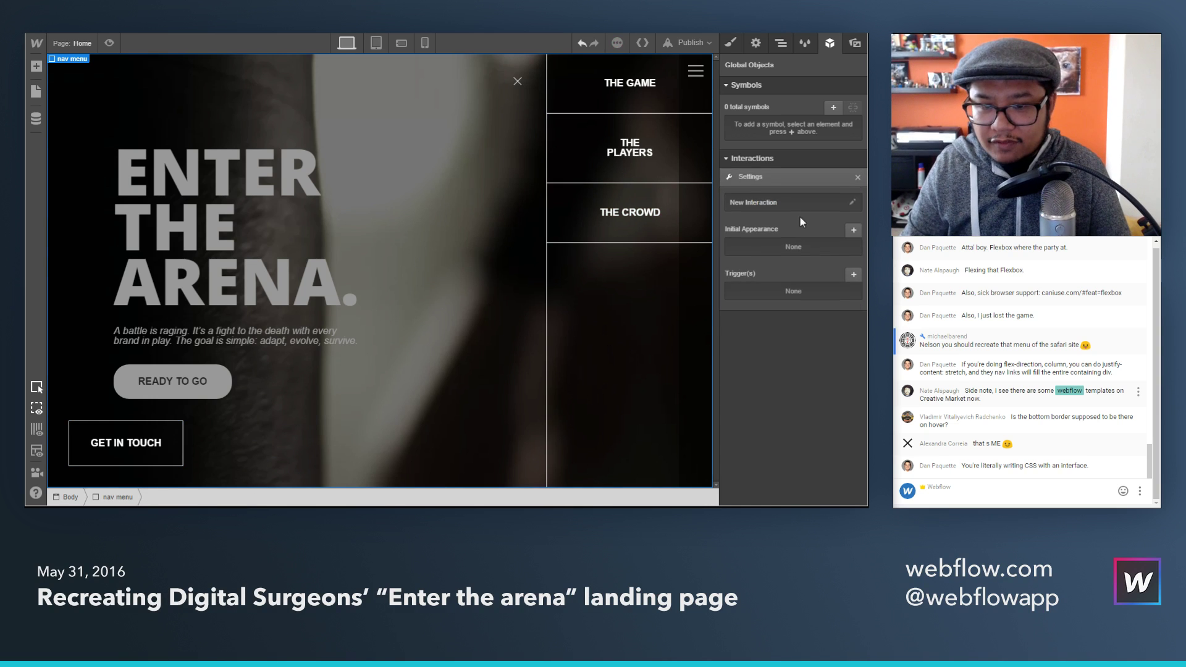
pyautogui.click(780, 206)
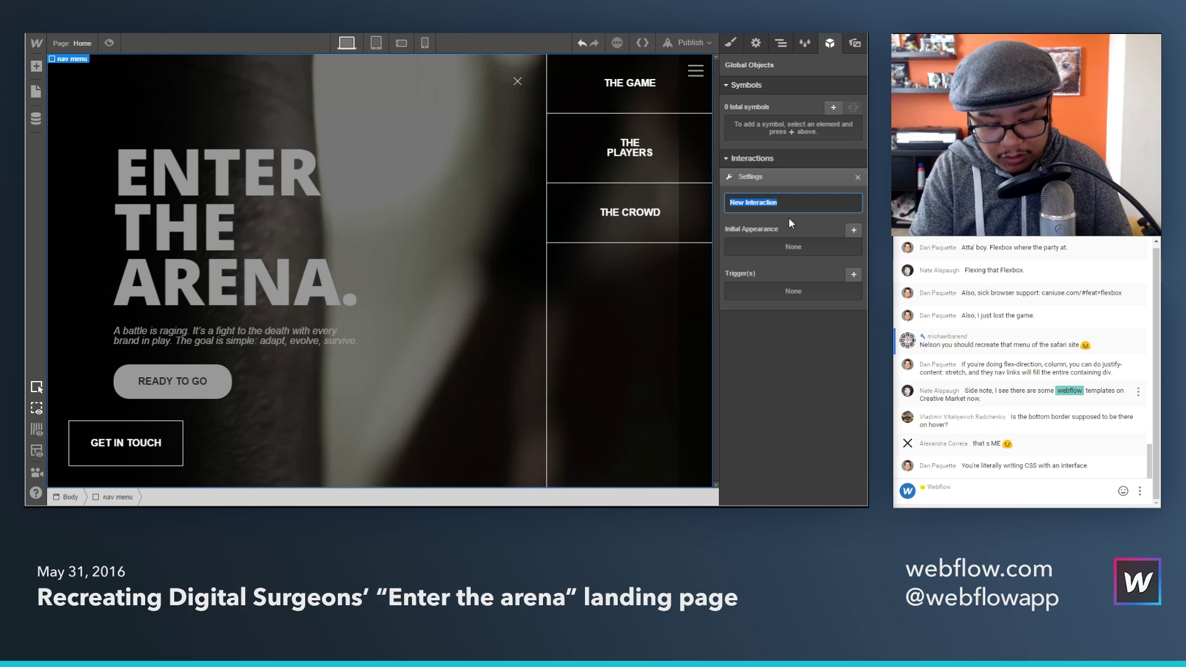
pyautogui.write('hide nav menu')
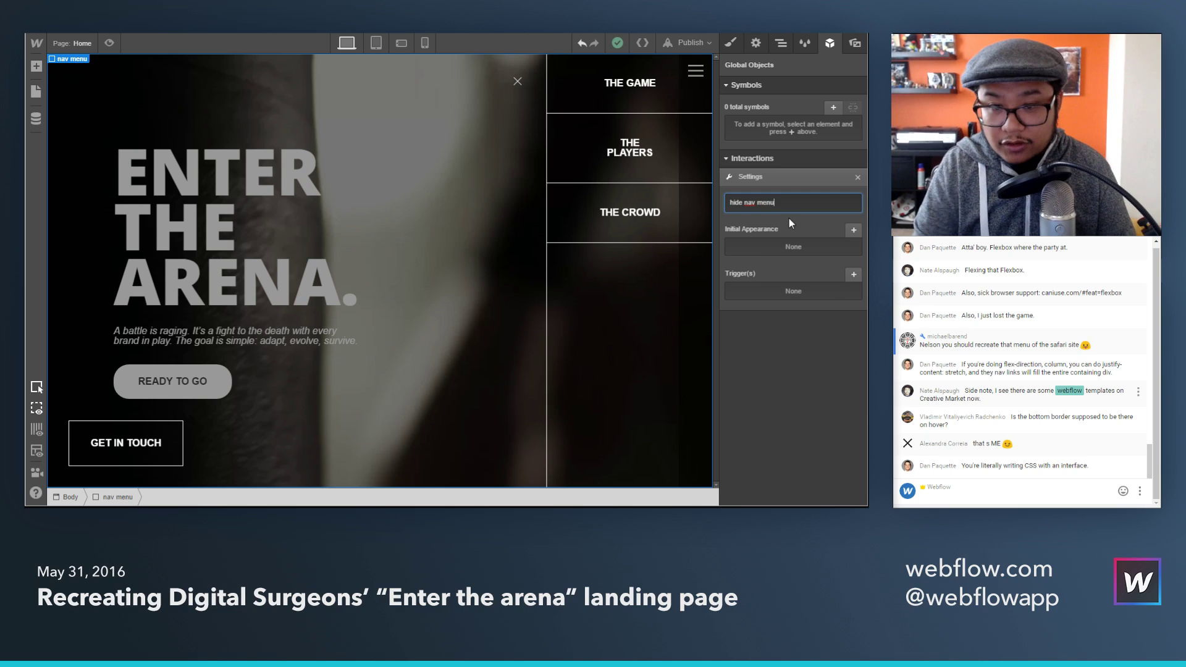
# Step: Set the hide nav menu interaction's initial appearance to 0% opacity and moved right 100%, checking the original page's menu animation
pyautogui.click(854, 229)
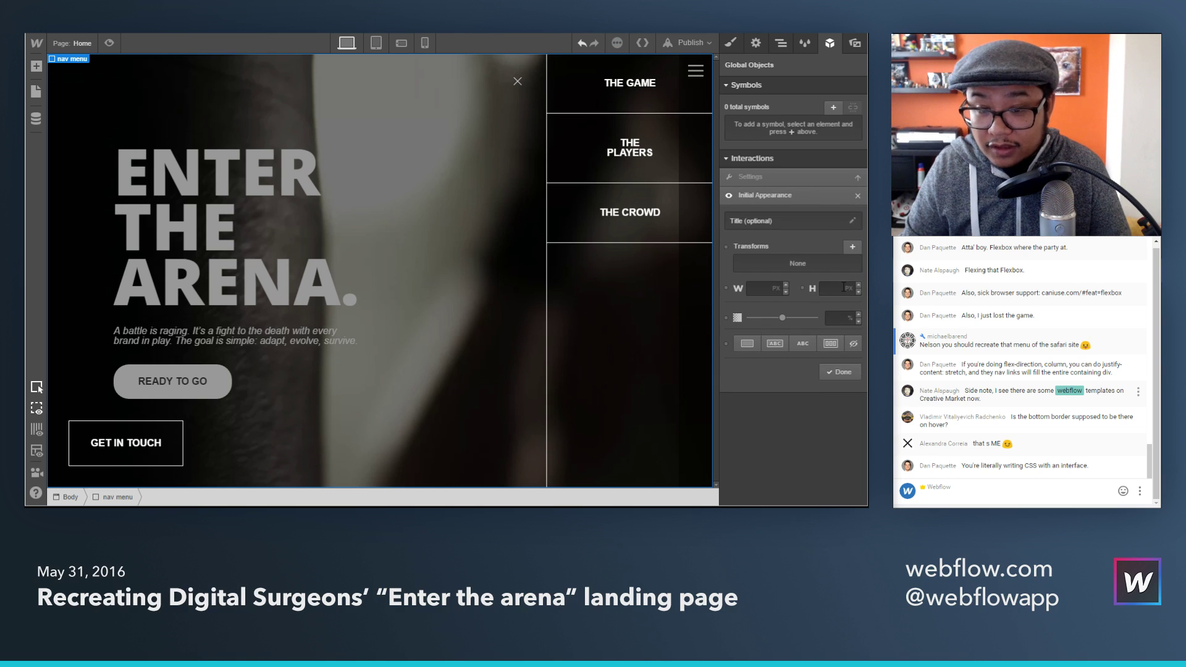
pyautogui.hotkey('ctrl', 'Tab')
pyautogui.click(618, 52)
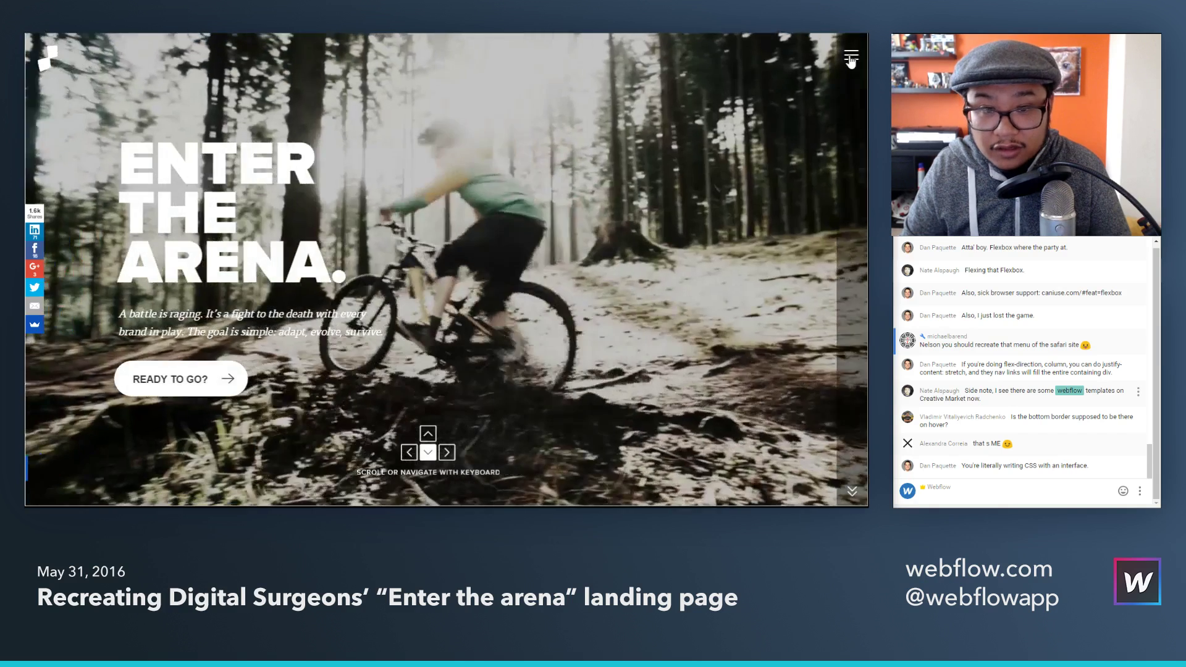
pyautogui.click(864, 55)
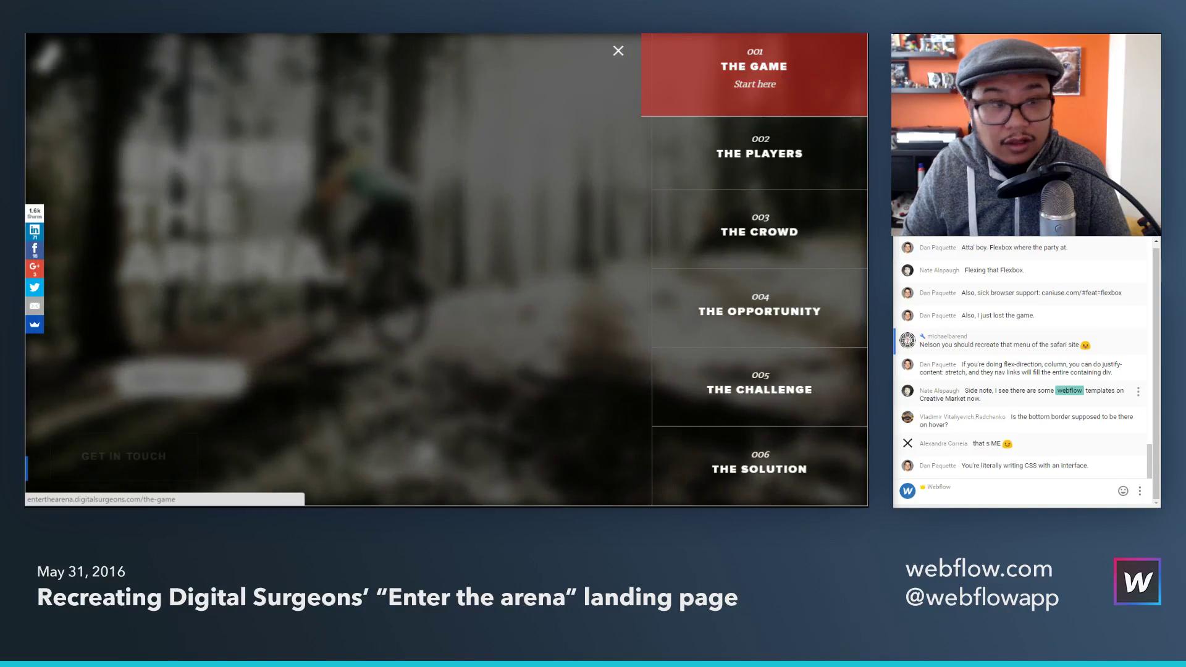
pyautogui.hotkey('ctrl', 'Tab')
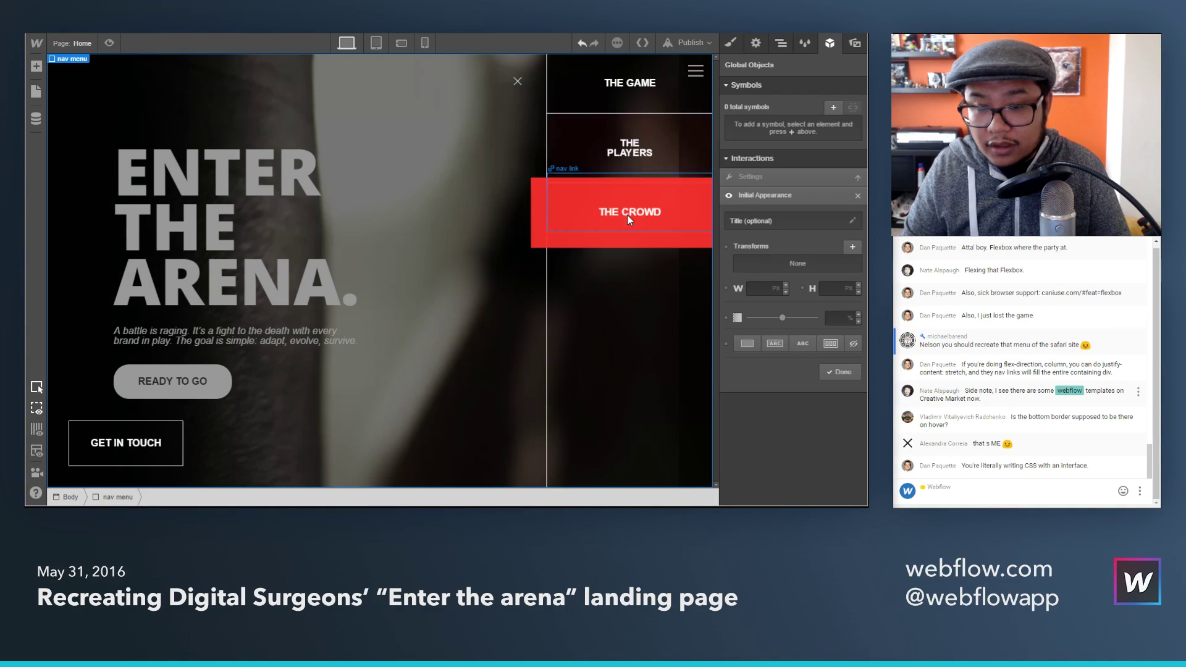
pyautogui.moveTo(783, 318); pyautogui.dragTo(726, 321)
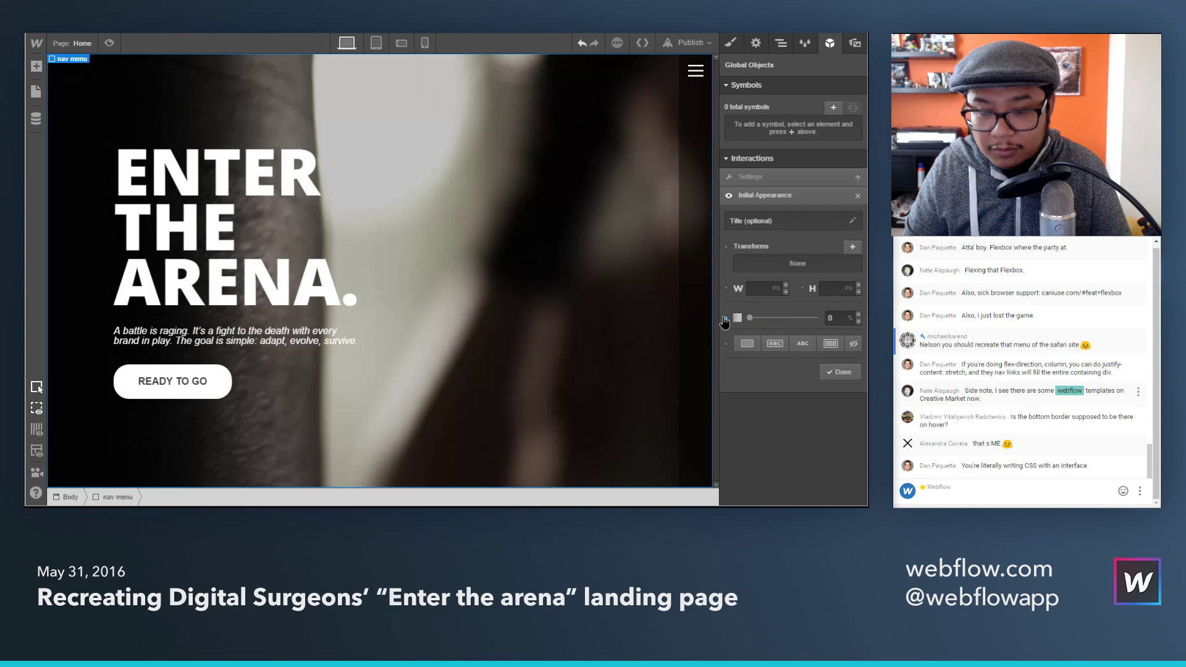
pyautogui.click(852, 246)
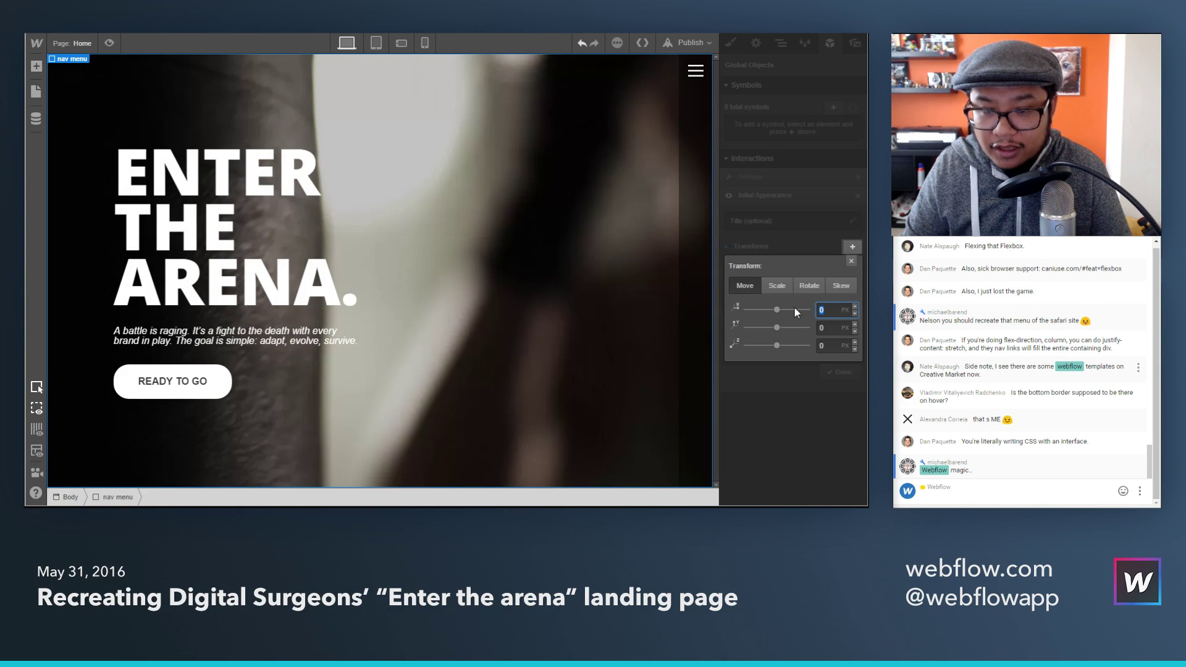
pyautogui.write('100%')
pyautogui.press('Return')
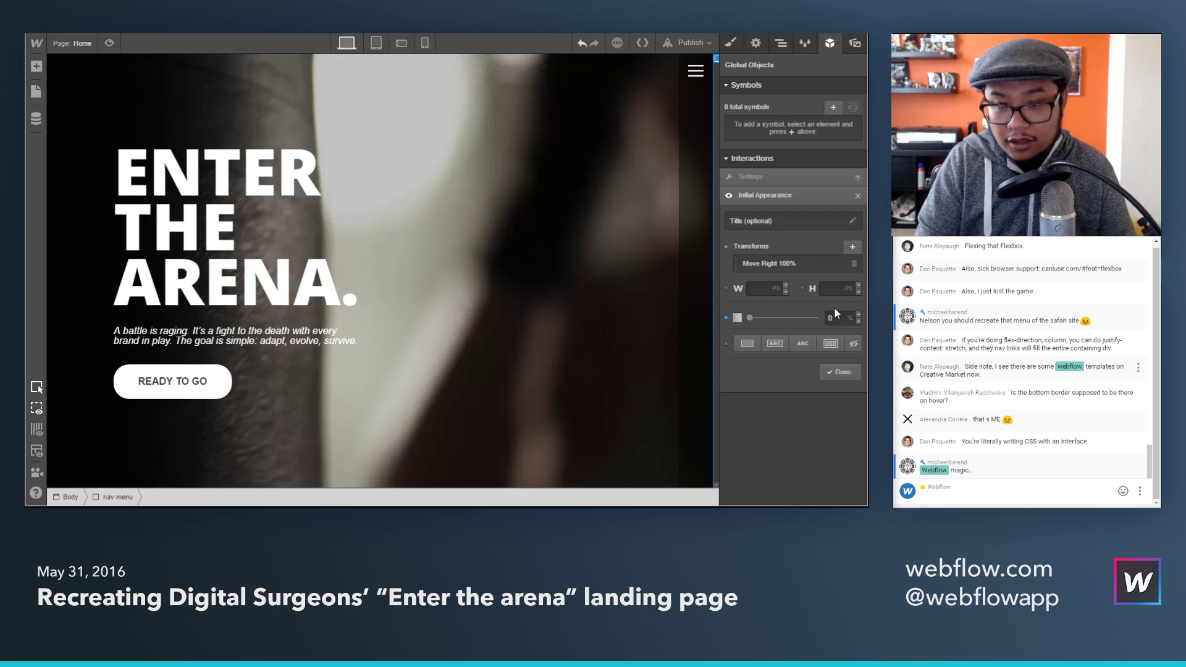
pyautogui.click(830, 373)
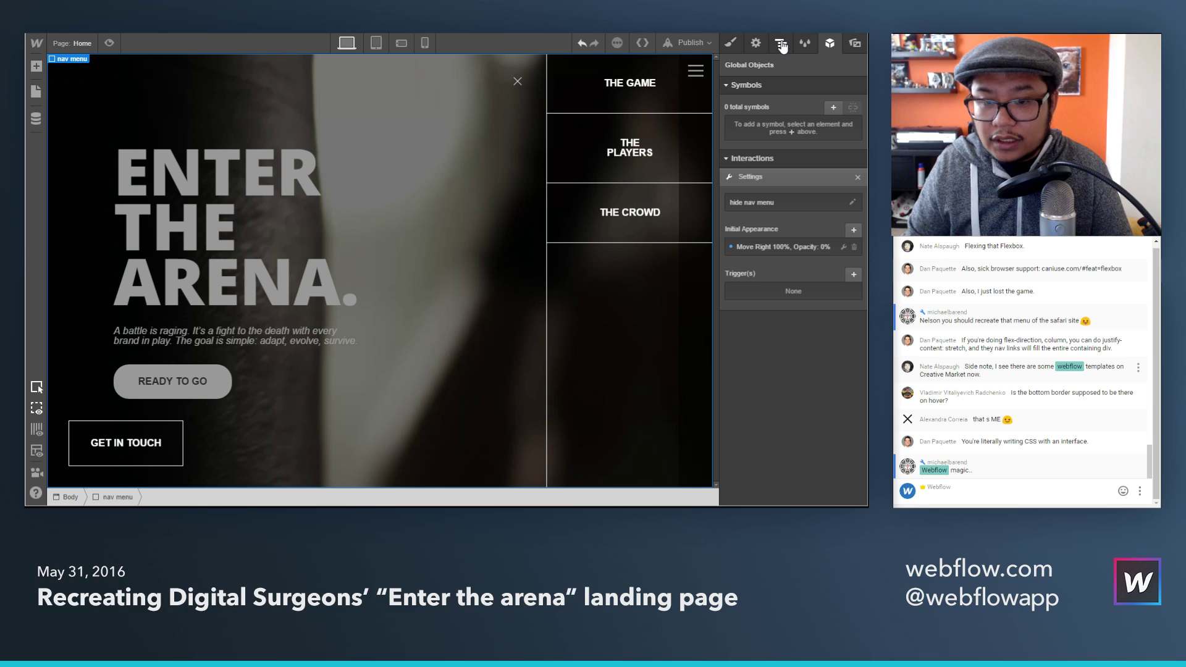
# Step: Add a click trigger affecting the nav menu element to the navbar's "slide navbar out" interaction
pyautogui.click(782, 46)
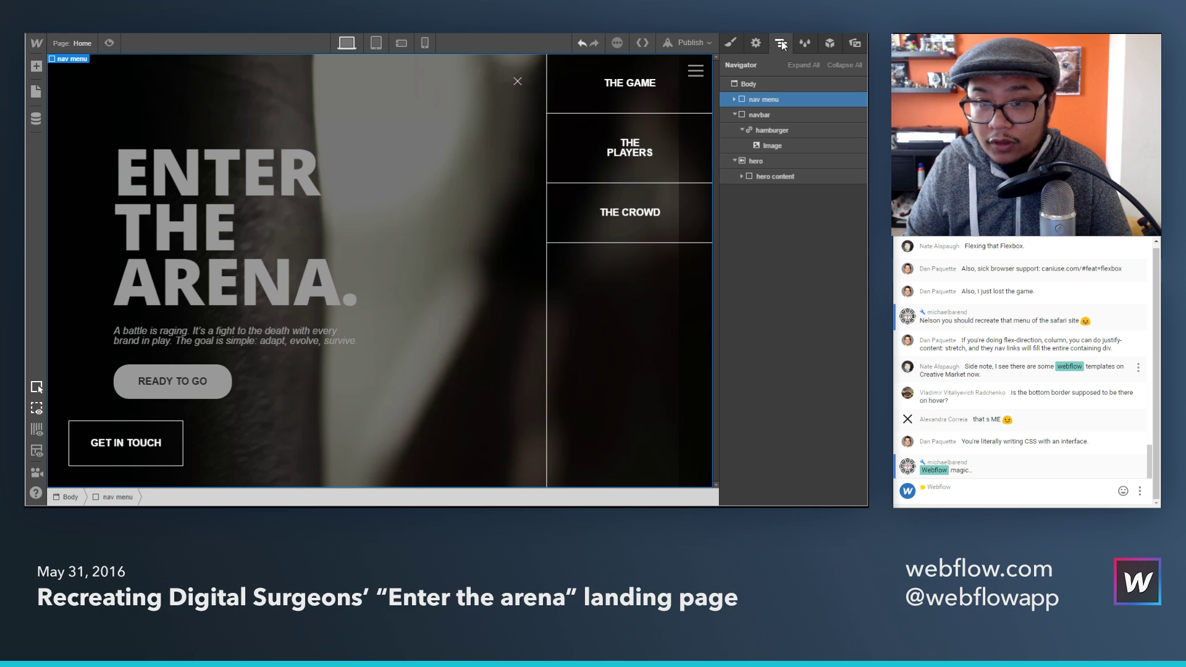
pyautogui.click(773, 116)
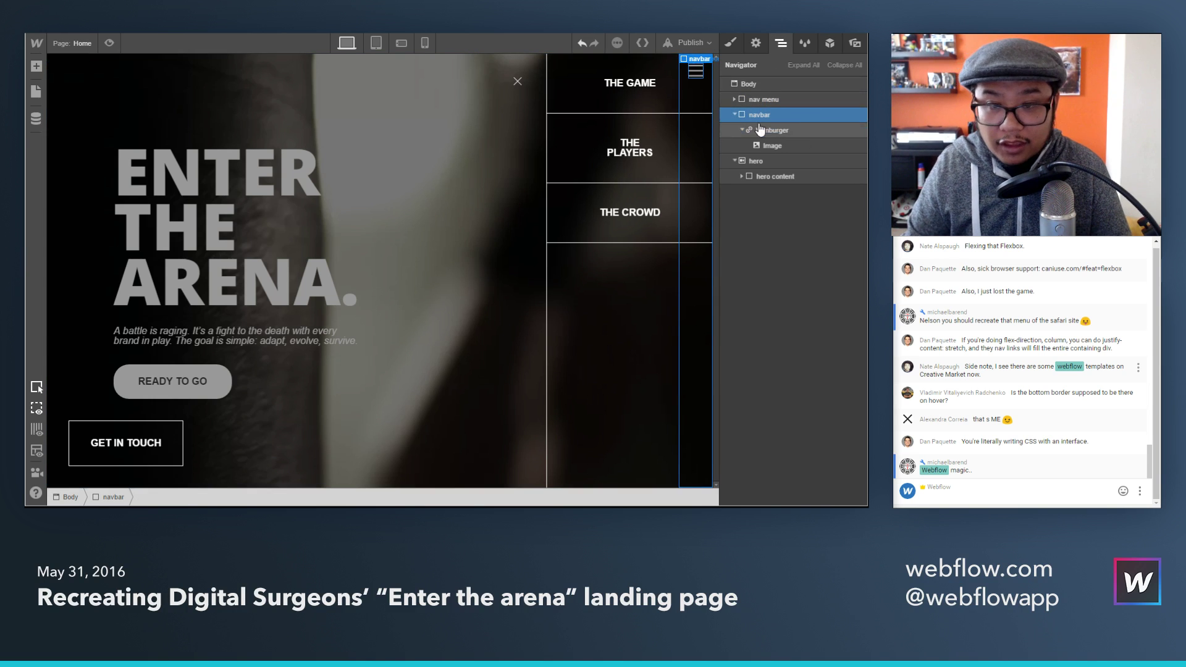
pyautogui.click(828, 44)
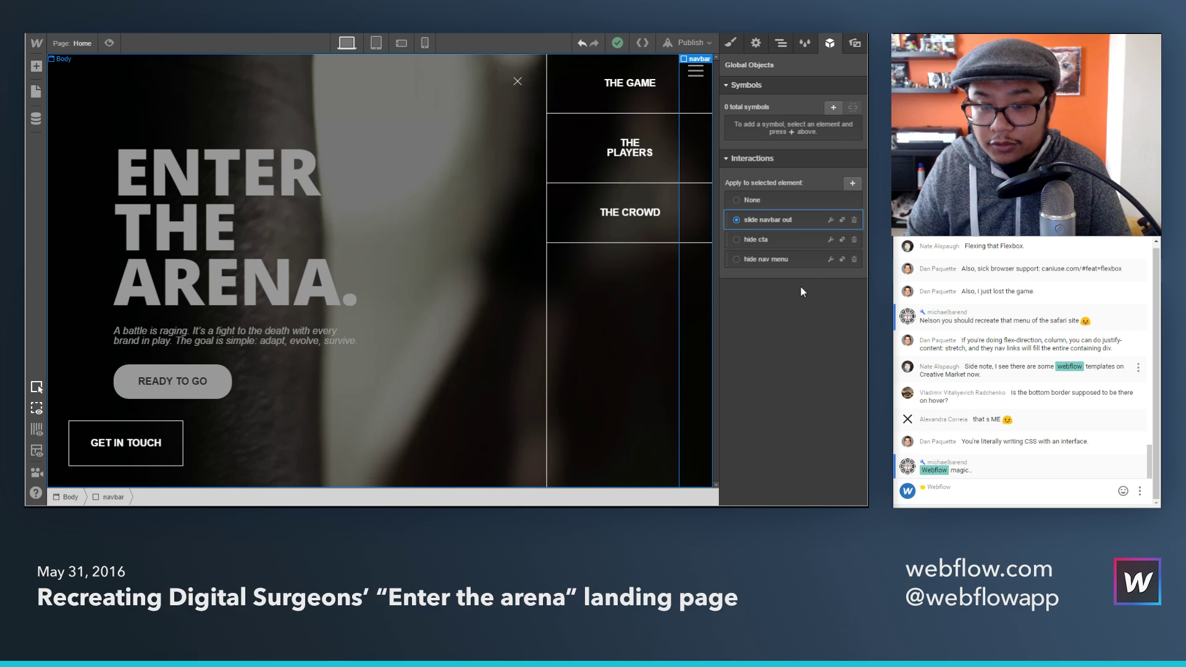
pyautogui.click(832, 220)
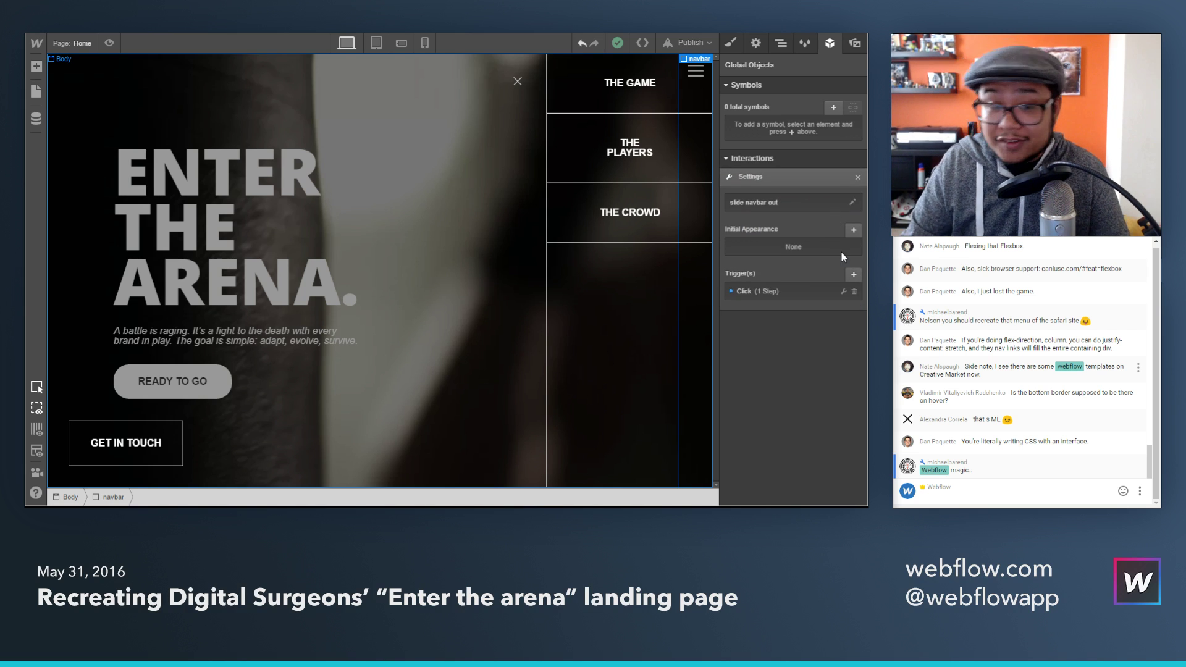
pyautogui.click(854, 275)
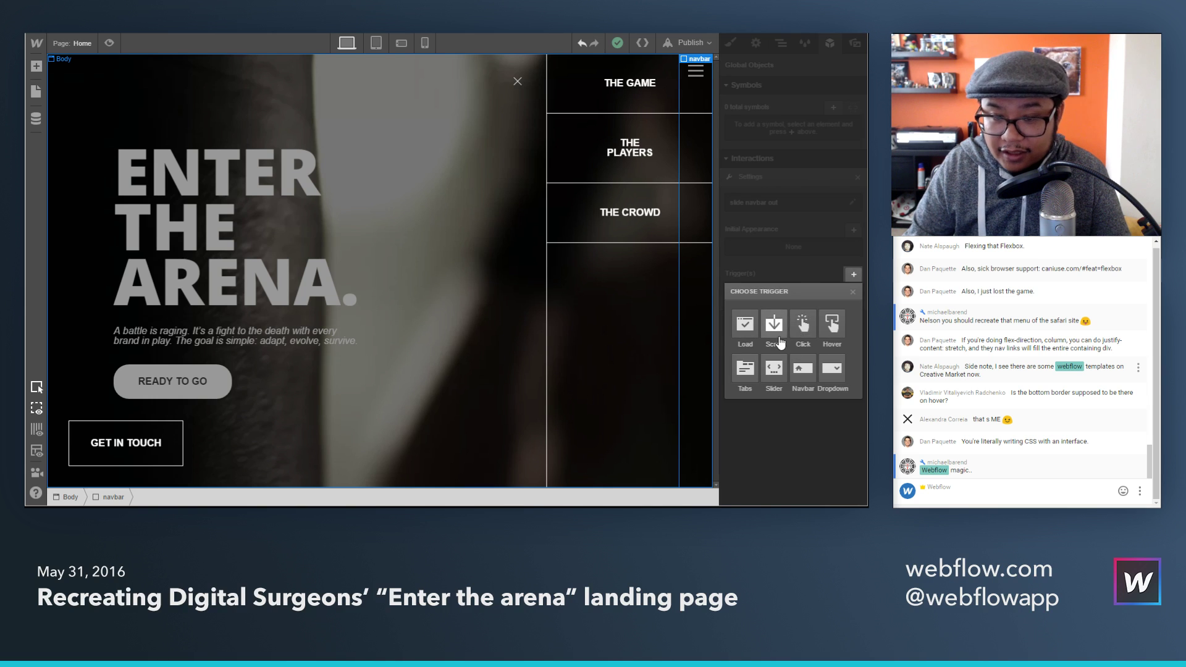
pyautogui.click(801, 326)
pyautogui.click(787, 220)
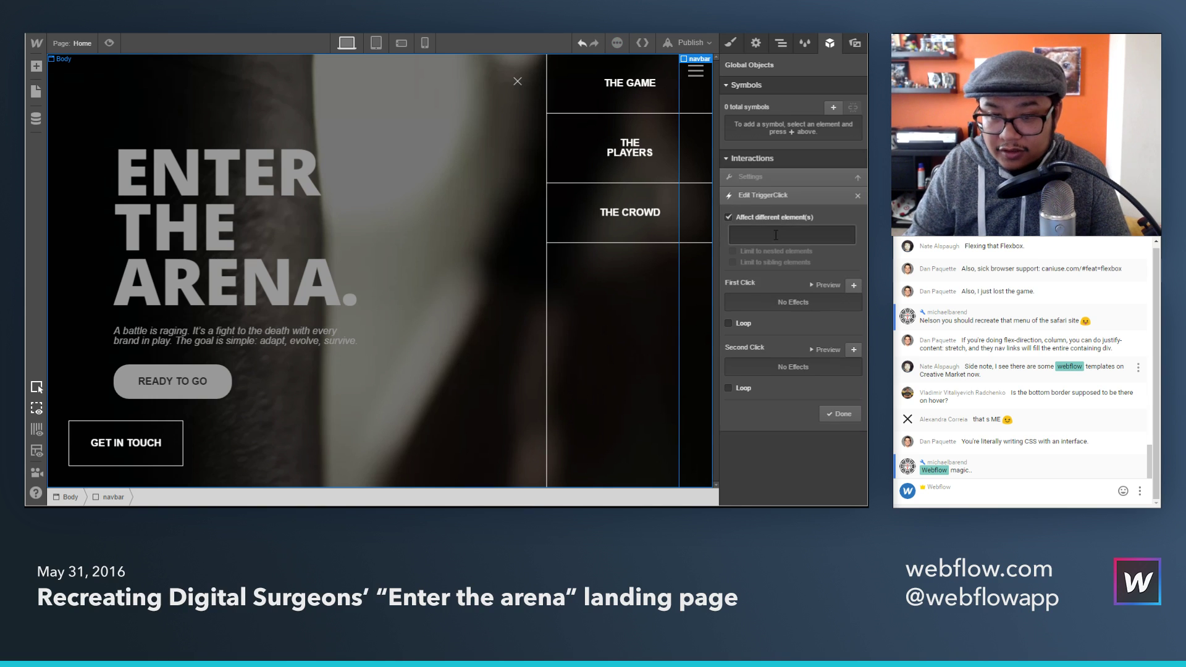
pyautogui.write('nav')
pyautogui.press('Return')
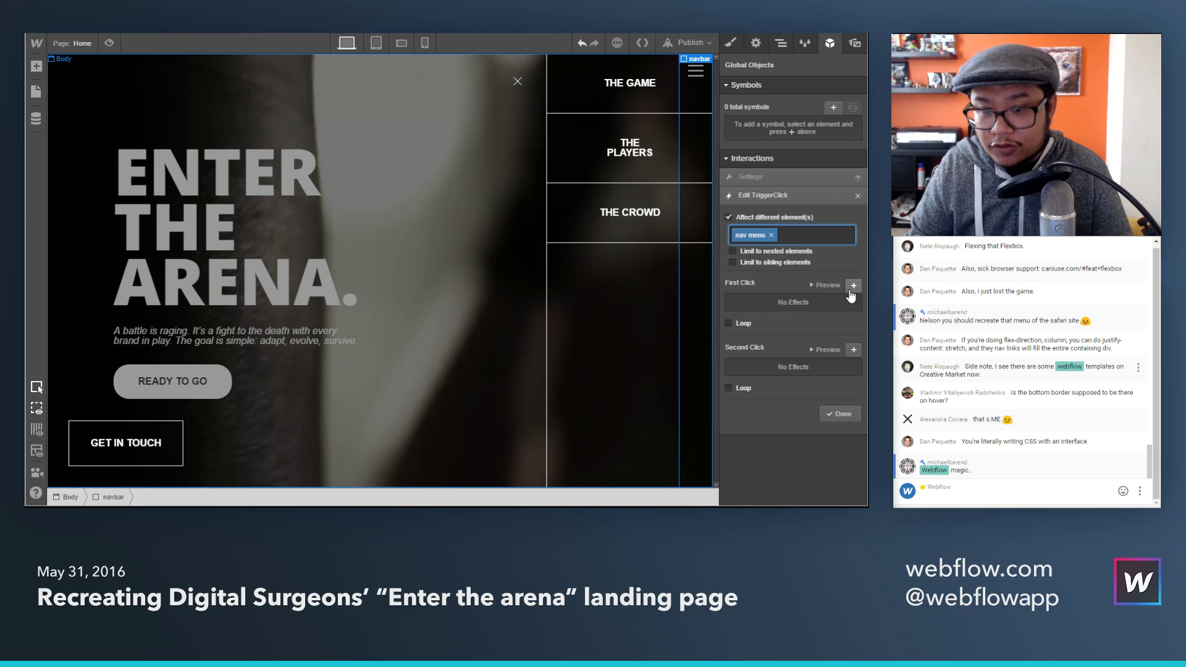
# Step: Give the nav menu trigger a first-click effect of 100% opacity and a move to origin, and preview it
pyautogui.click(852, 288)
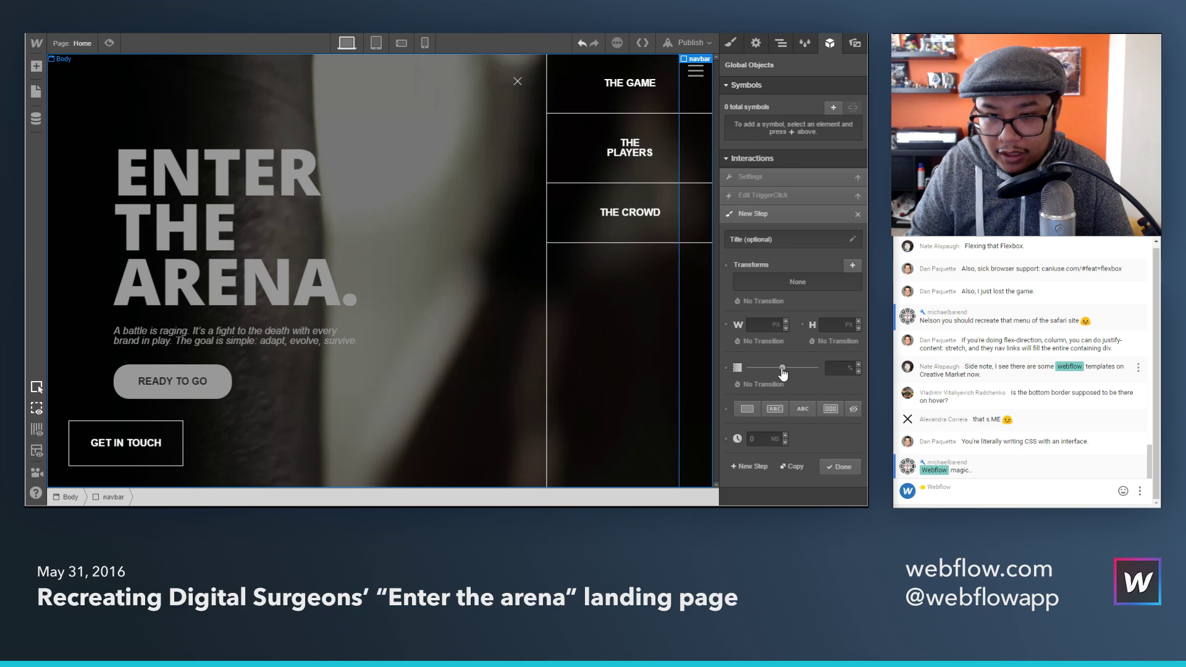
pyautogui.moveTo(783, 370); pyautogui.dragTo(818, 370)
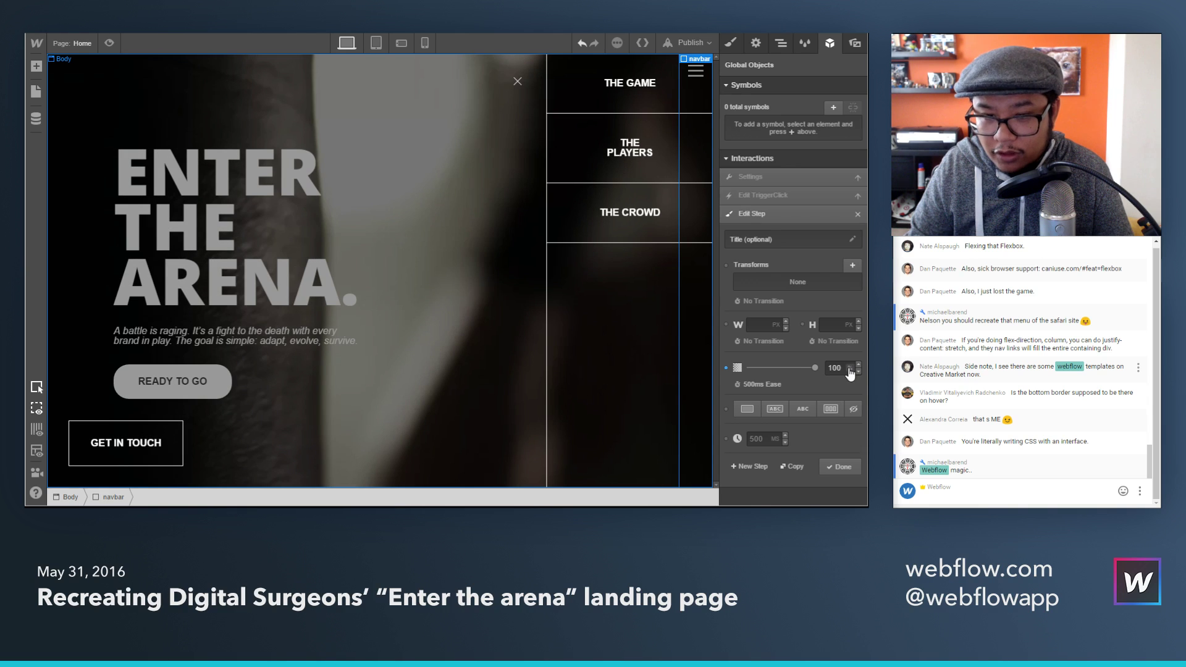
pyautogui.click(853, 266)
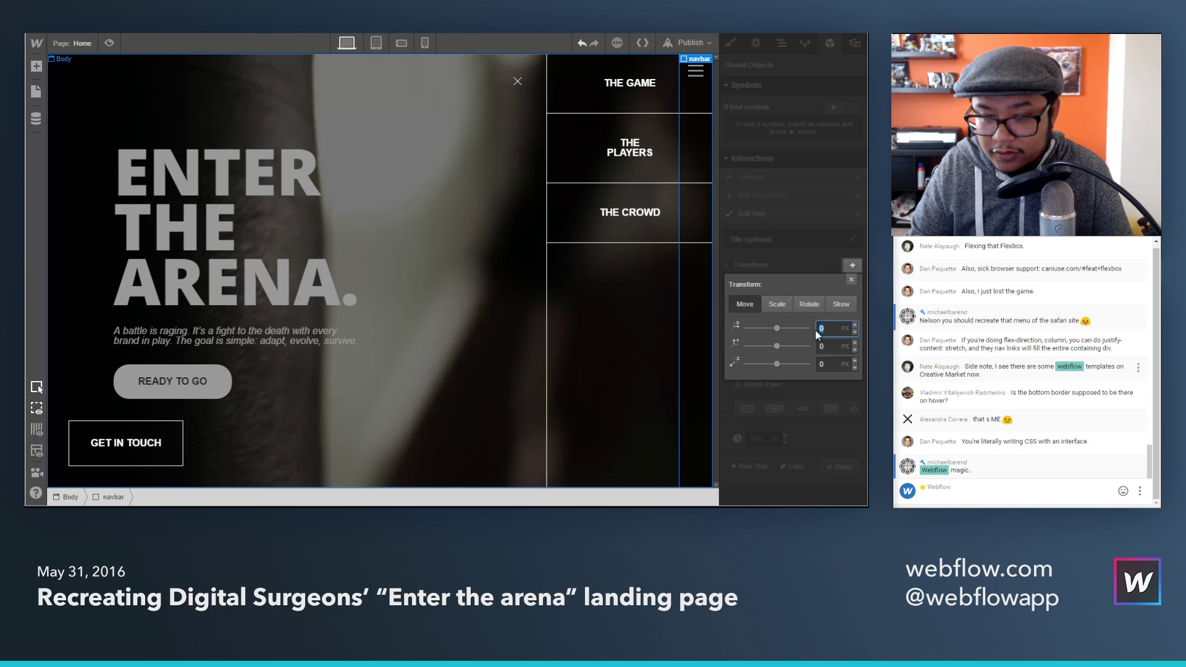
pyautogui.click(821, 370)
pyautogui.click(842, 467)
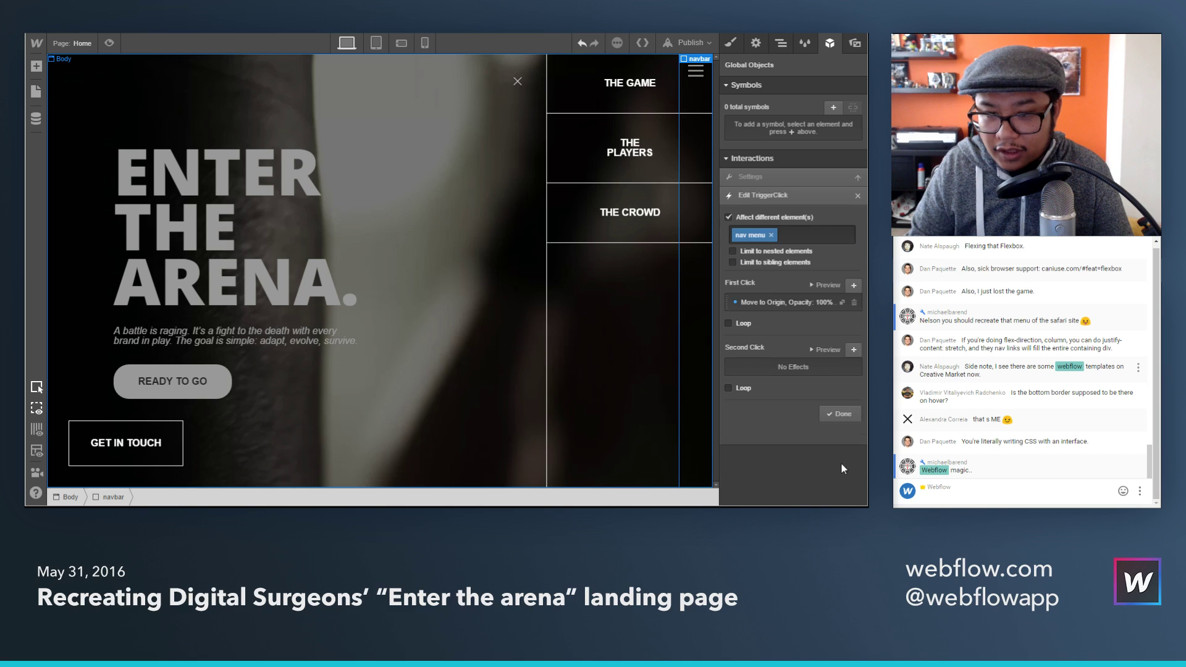
pyautogui.click(827, 288)
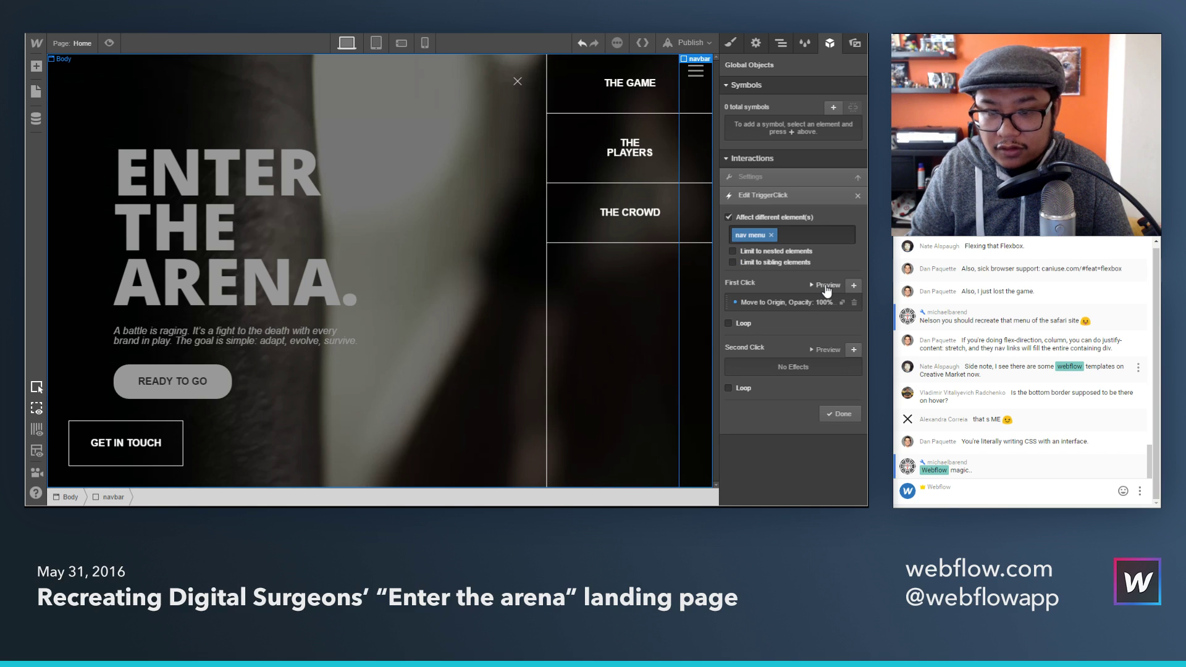
pyautogui.click(826, 288)
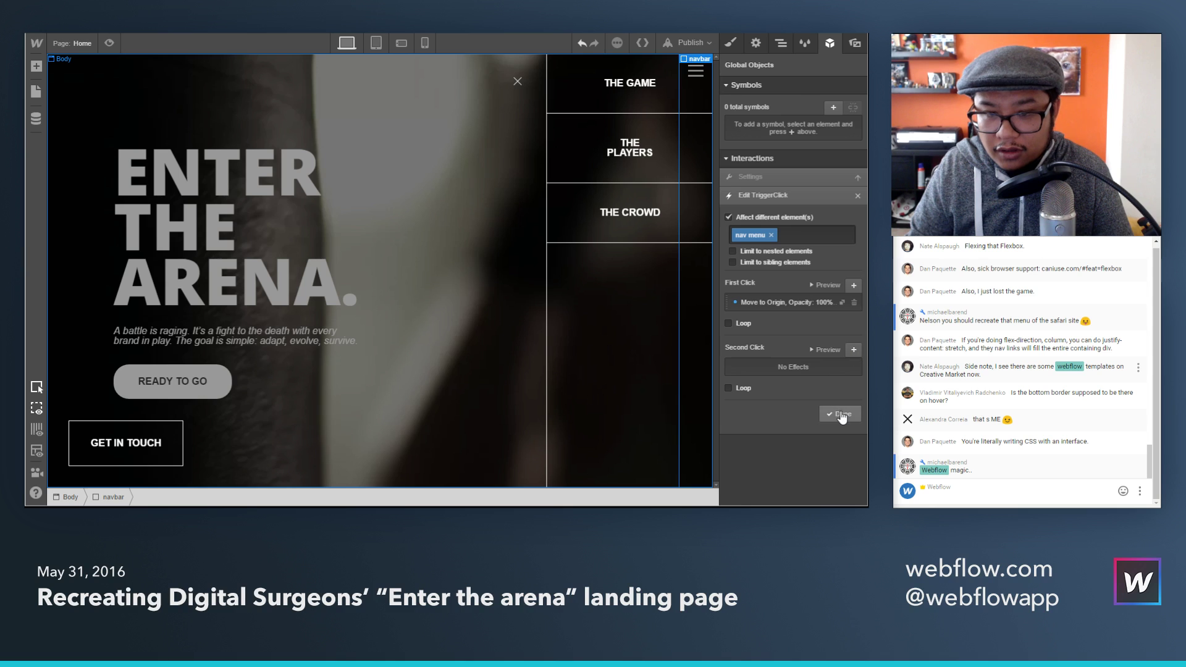
pyautogui.click(841, 413)
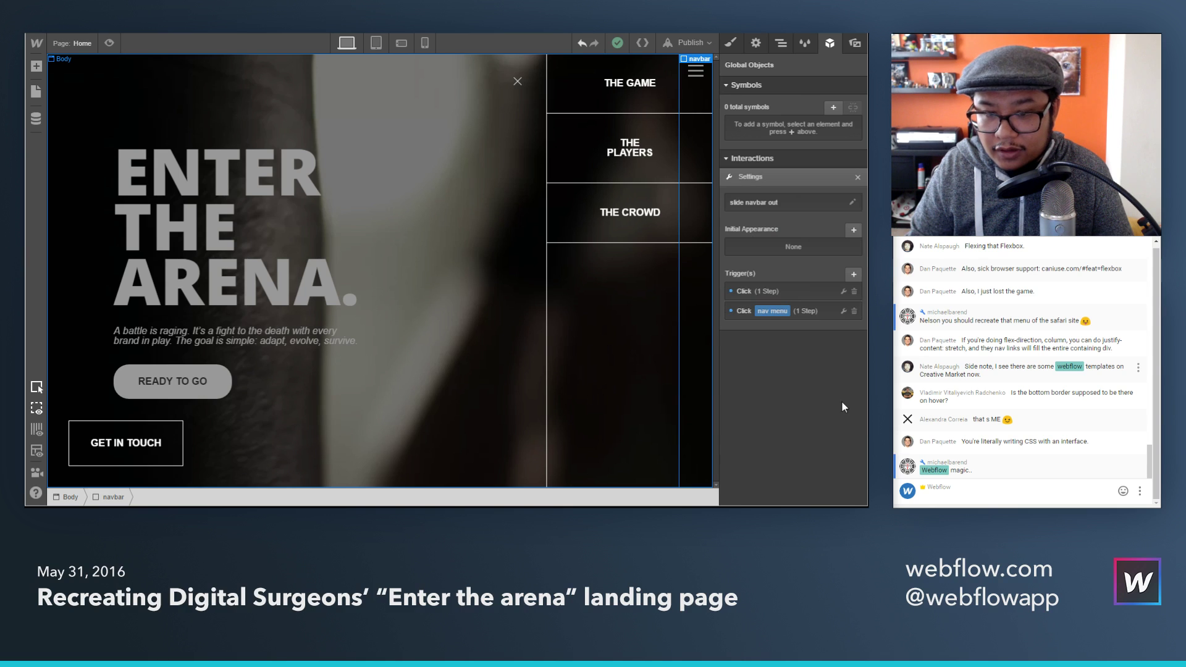
# Step: Add another click trigger to the "slide navbar out" interaction, affecting the outlined button
pyautogui.click(853, 276)
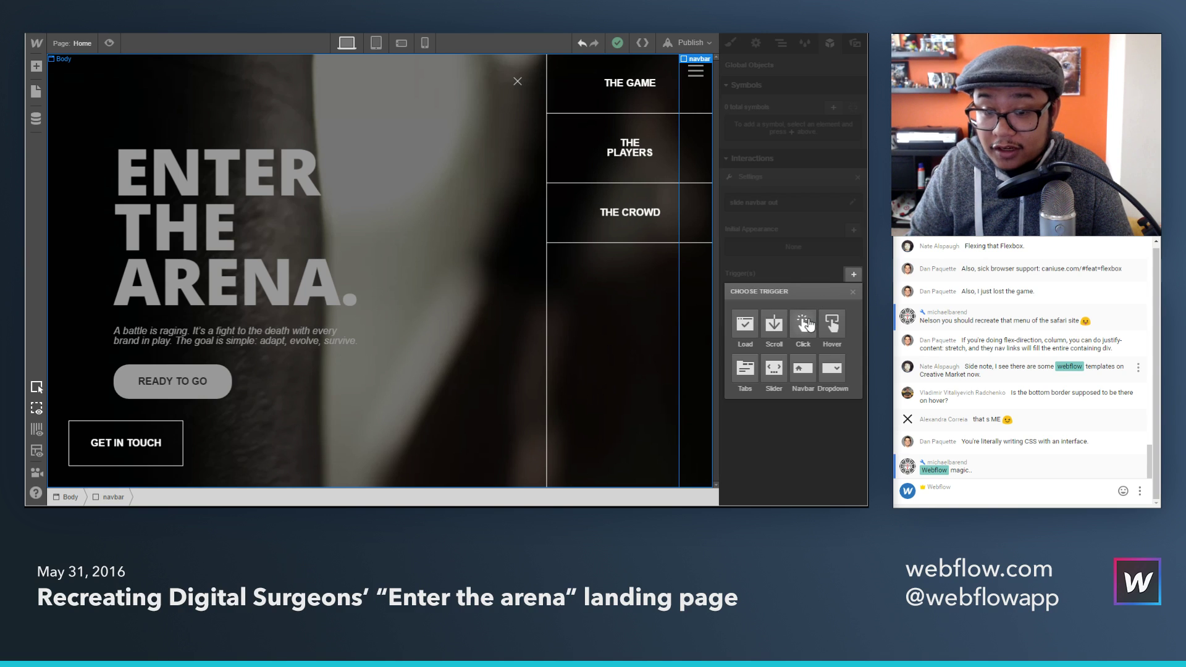
pyautogui.click(803, 323)
pyautogui.click(787, 218)
pyautogui.click(780, 235)
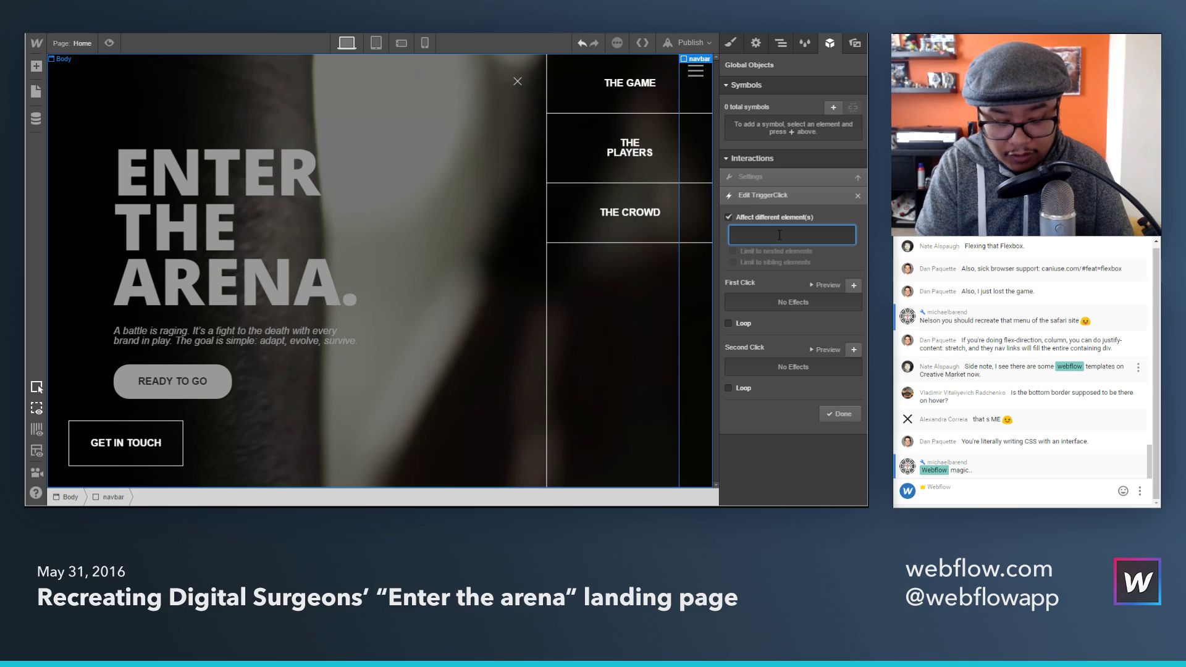
pyautogui.write('cta')
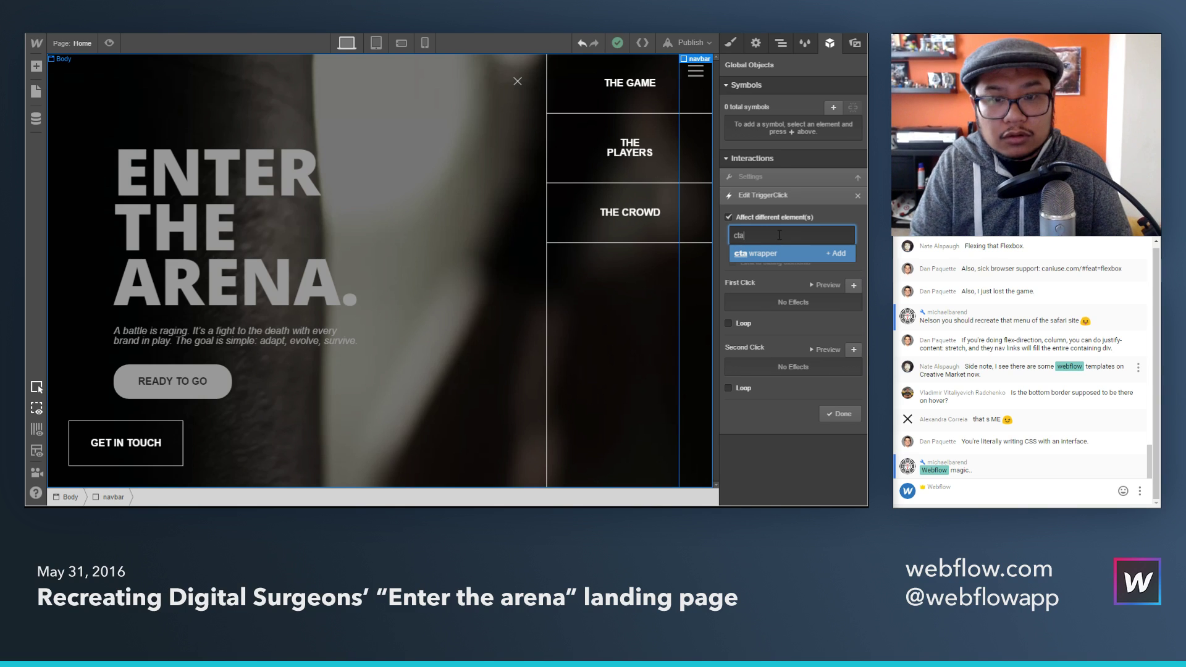
pyautogui.press('BackSpace')
pyautogui.press('BackSpace')
pyautogui.press('BackSpace')
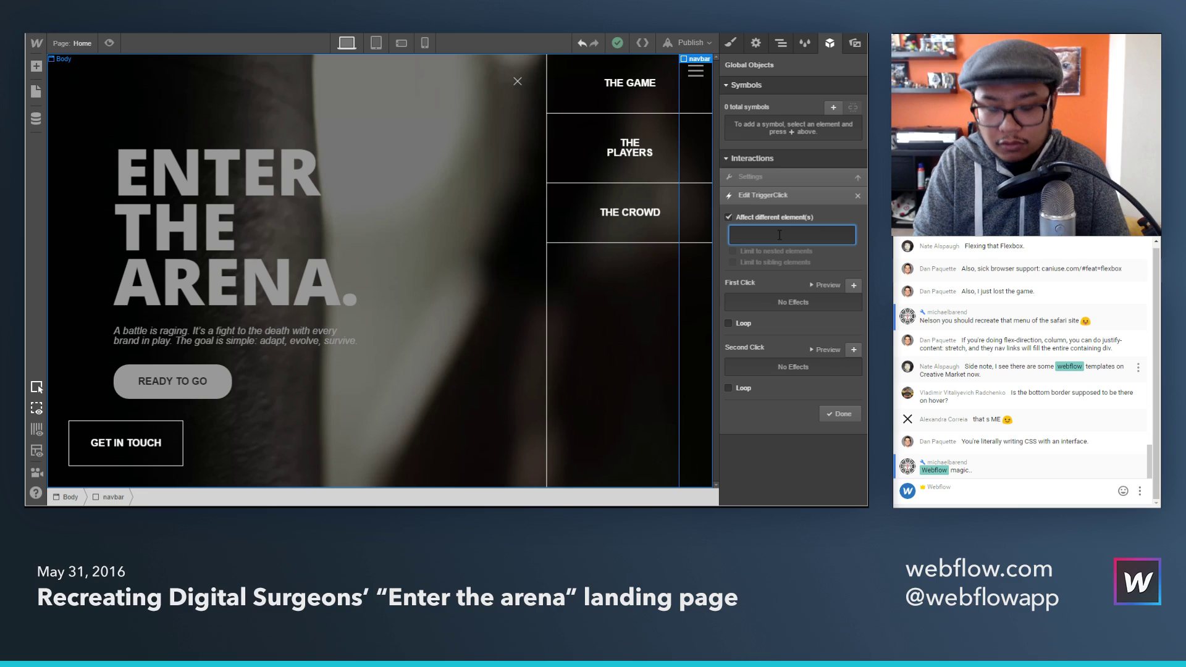
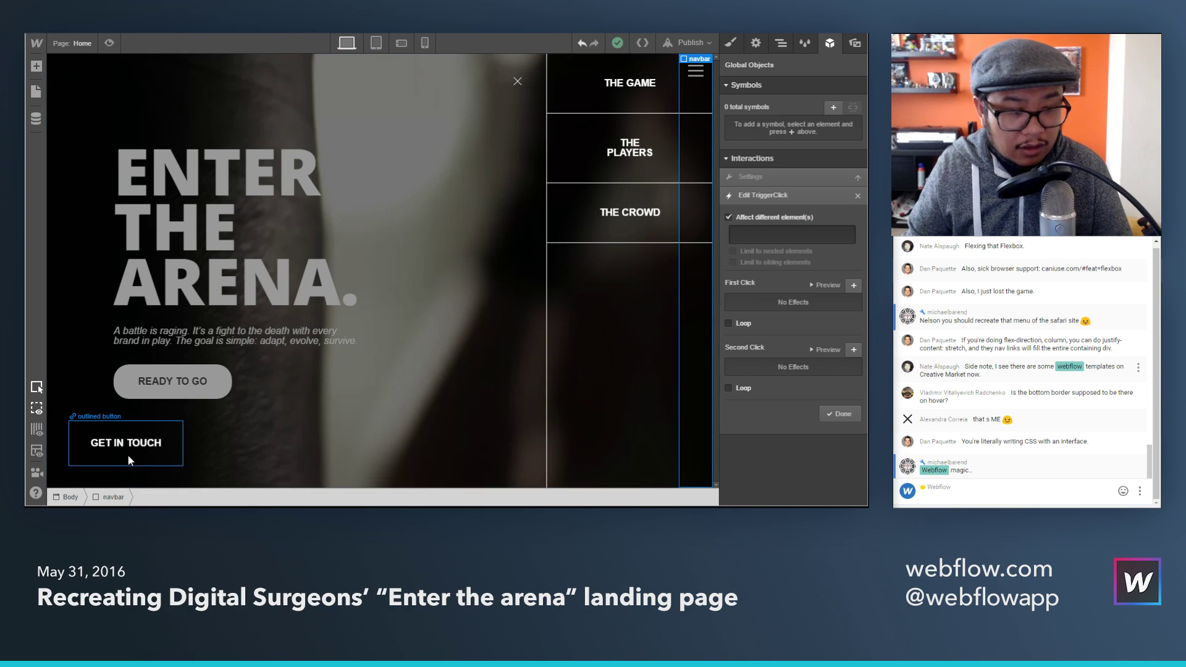
pyautogui.click(776, 236)
pyautogui.write('outlin')
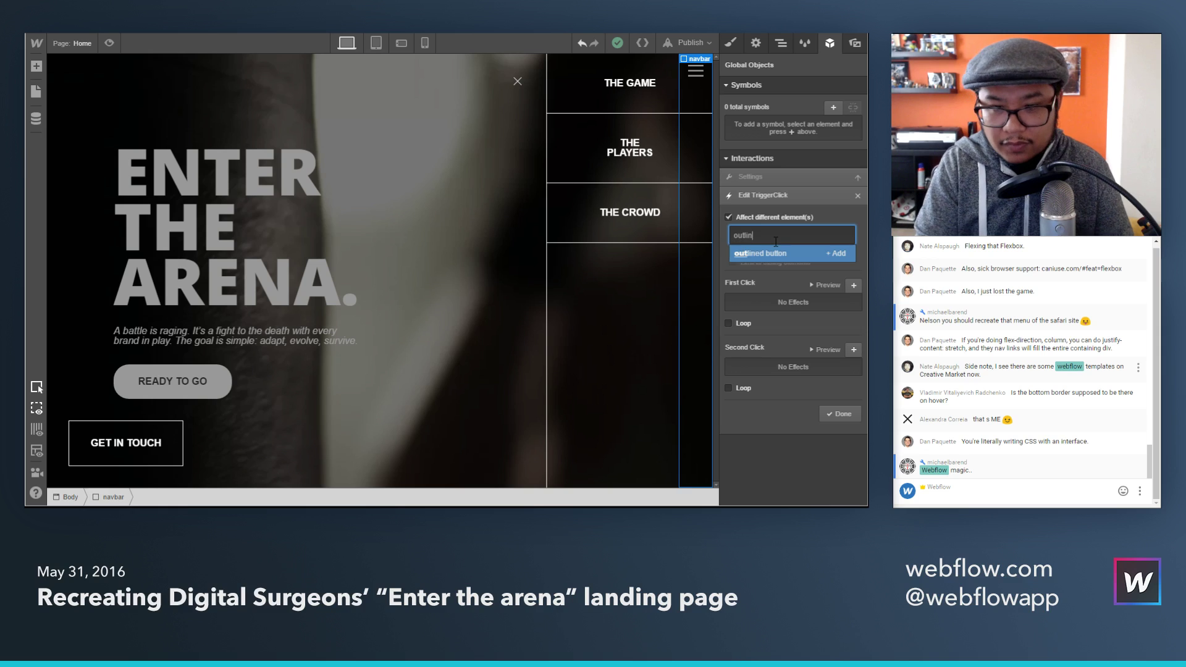
pyautogui.press('Return')
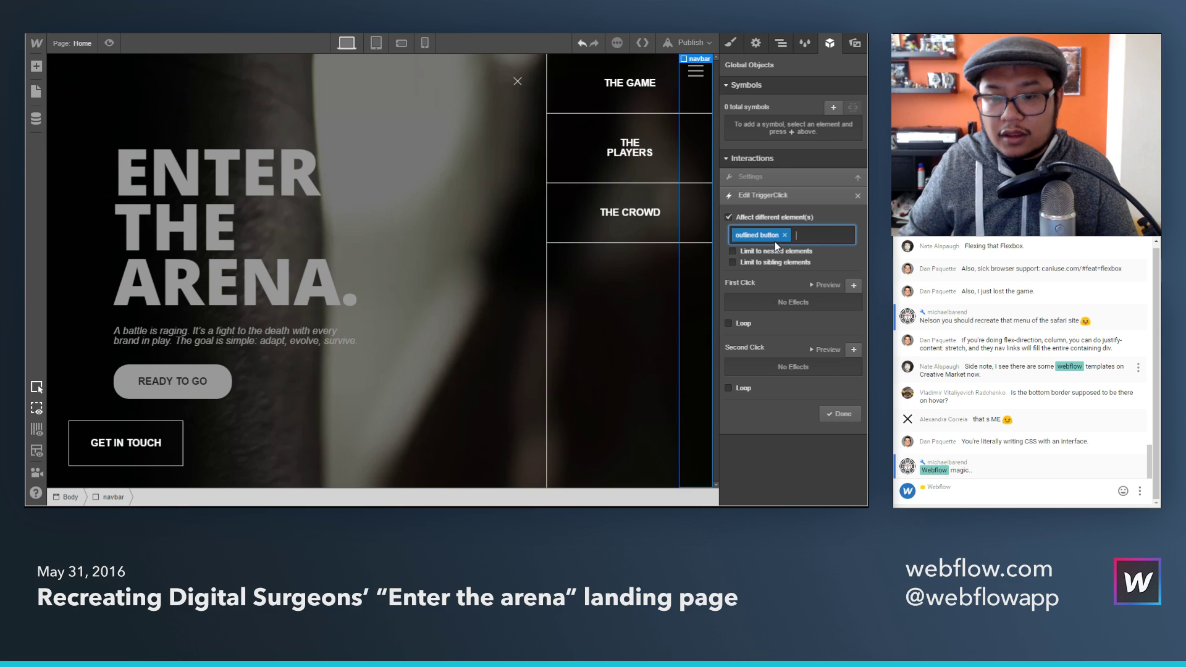
# Step: Give the outlined button trigger a first-click sequence of a 500 ms wait followed by 100% opacity
pyautogui.click(853, 286)
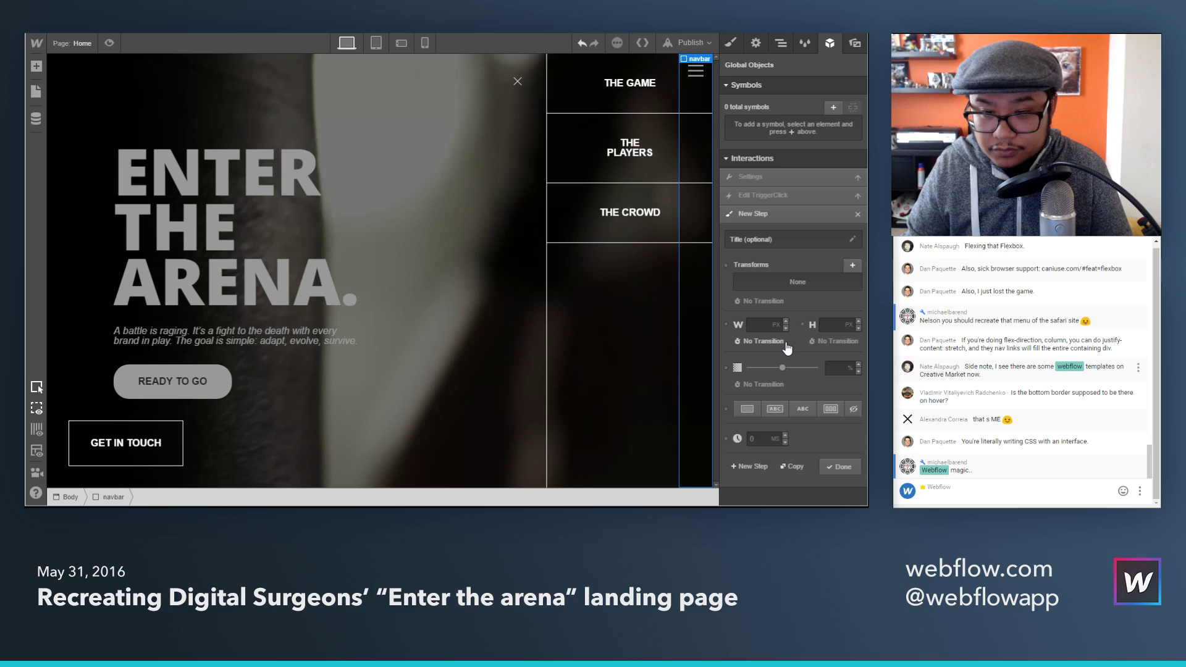
pyautogui.click(769, 439)
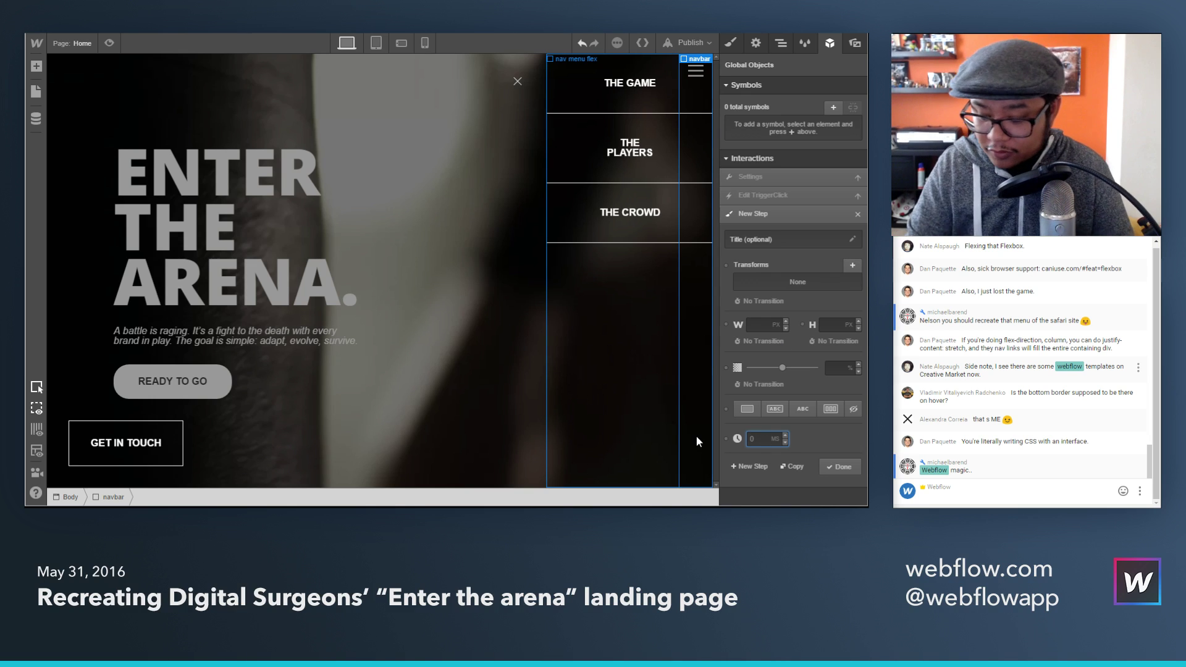
pyautogui.write('500')
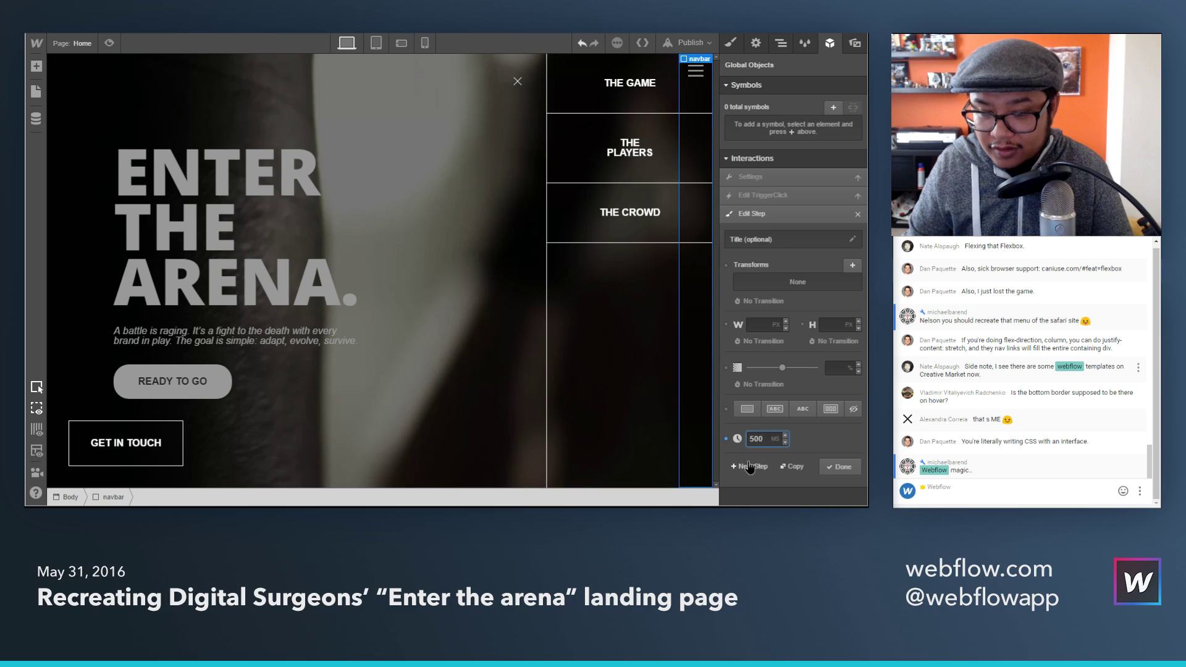
pyautogui.click(750, 467)
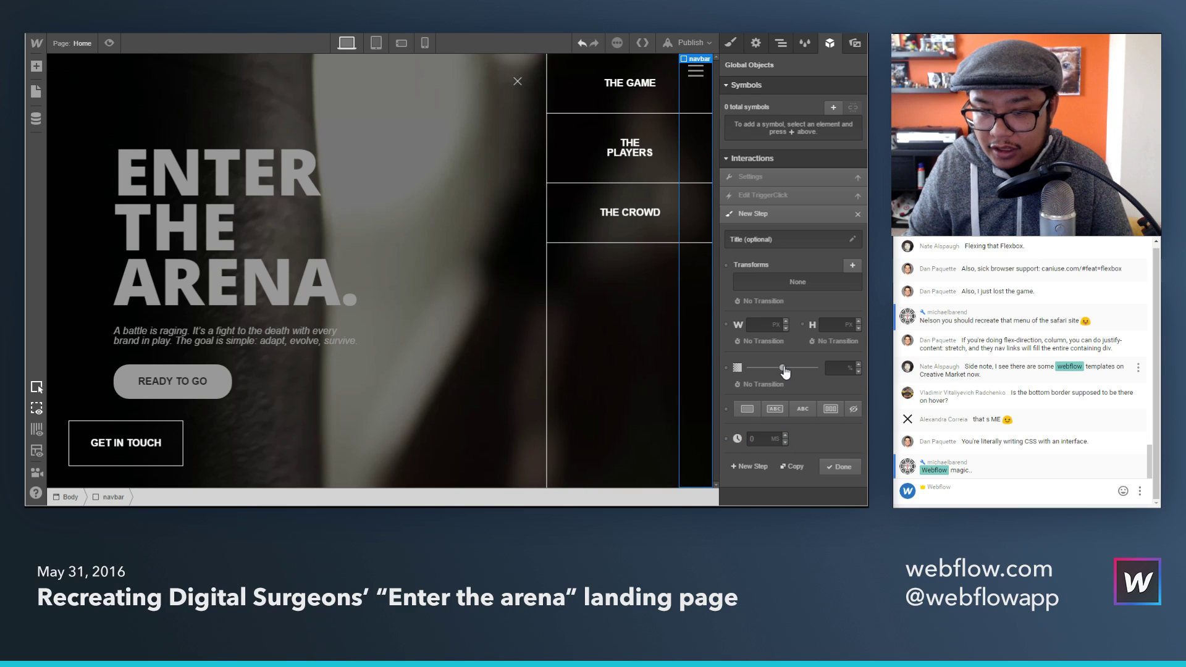
pyautogui.moveTo(809, 375); pyautogui.dragTo(817, 369)
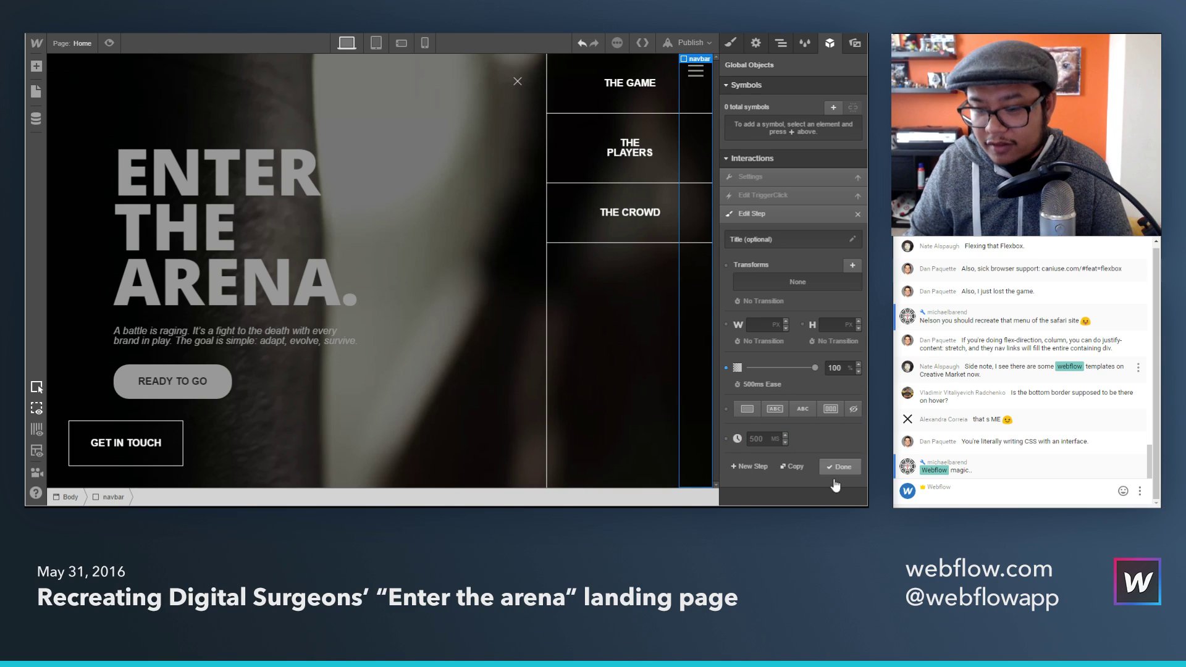
pyautogui.click(840, 468)
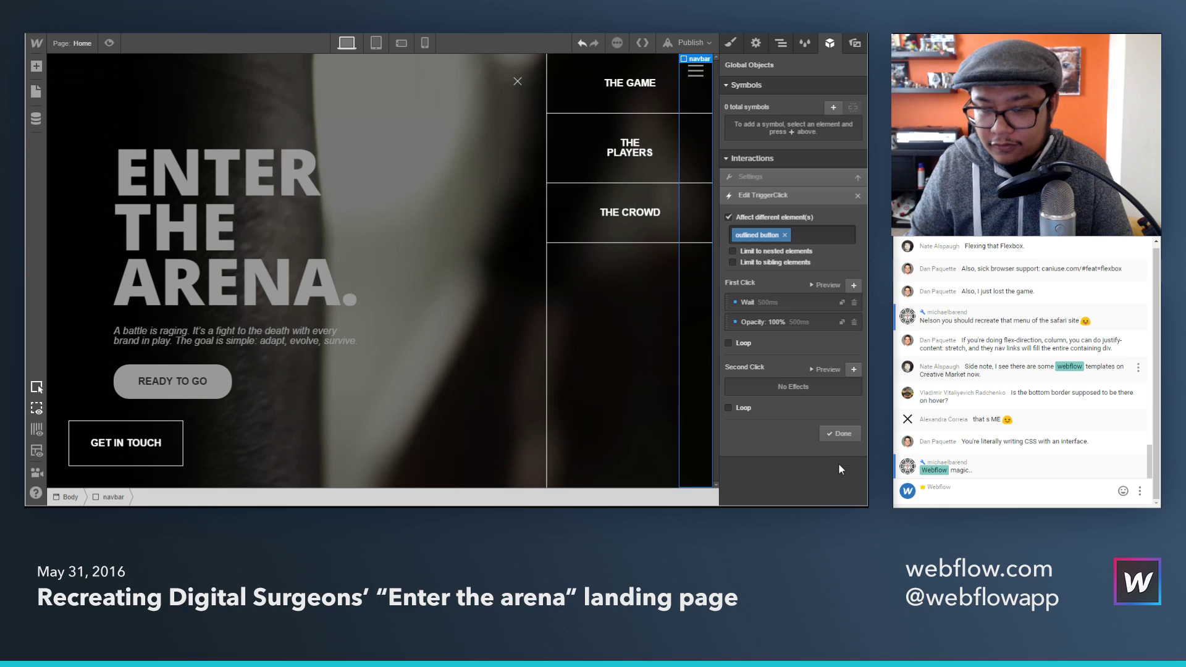
# Step: Set the wait before the outlined button's fade-in to 1000 ms and finish the trigger
pyautogui.click(772, 312)
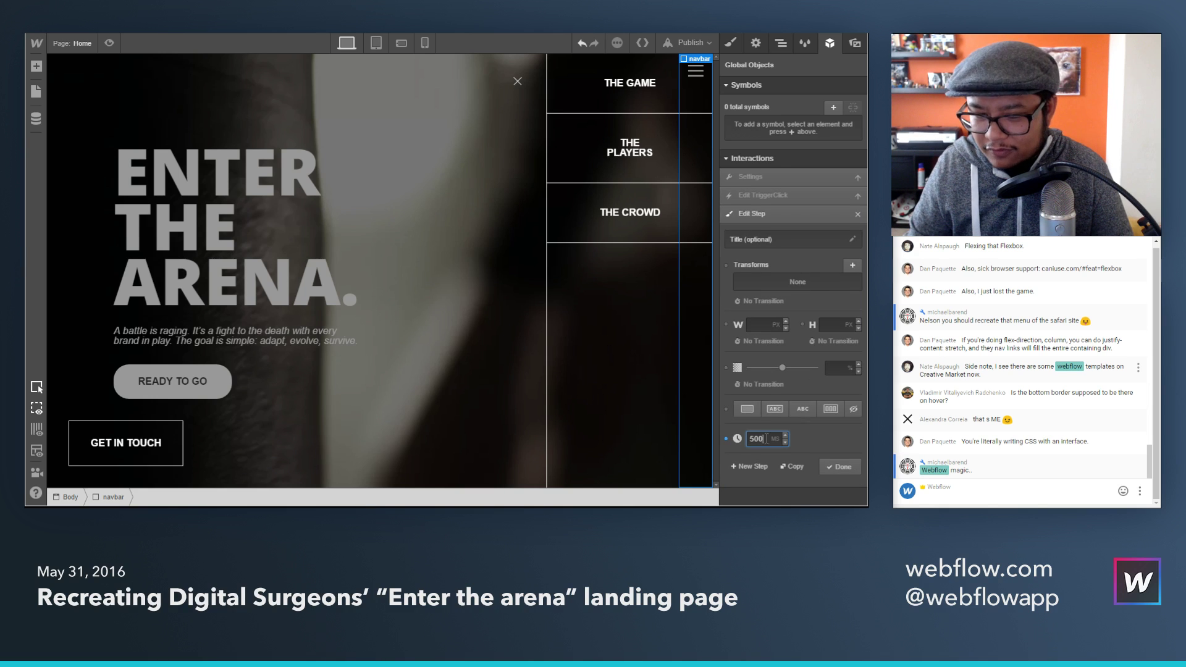
pyautogui.doubleClick(766, 439)
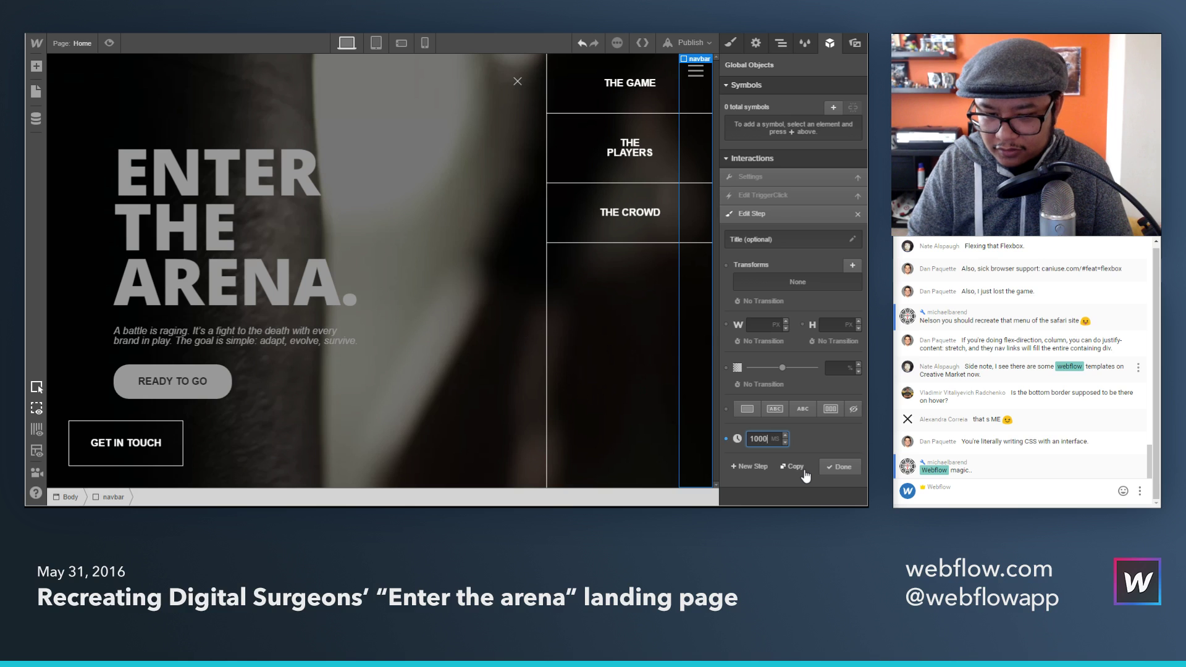
pyautogui.write('1000')
pyautogui.click(840, 467)
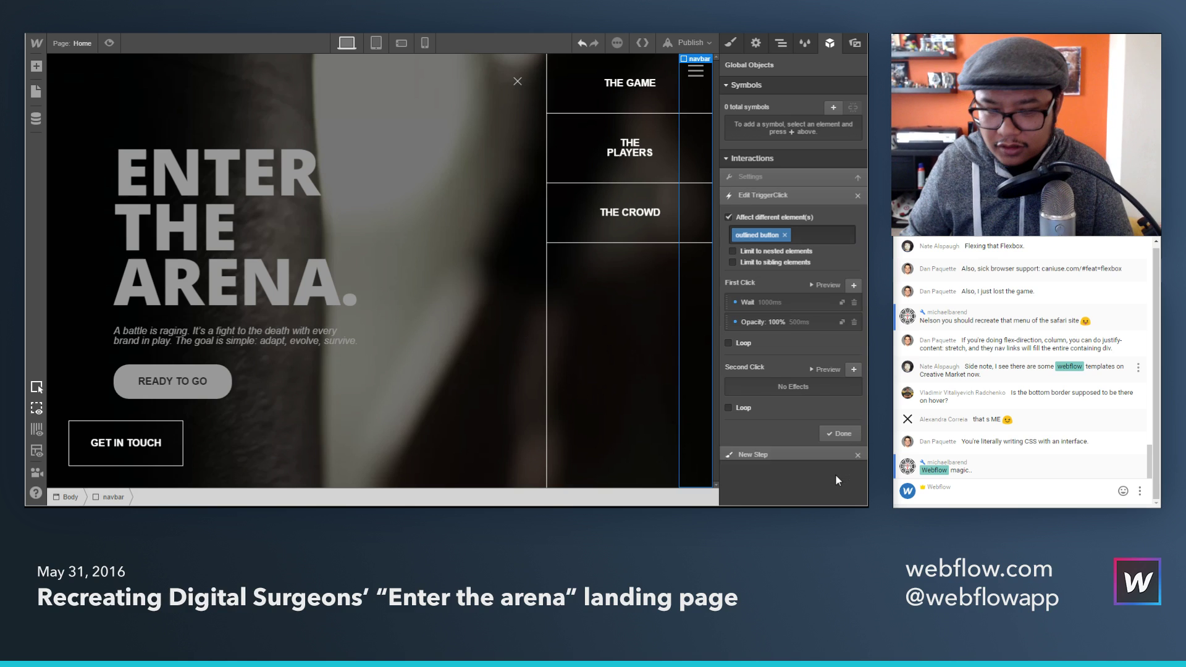
pyautogui.click(842, 436)
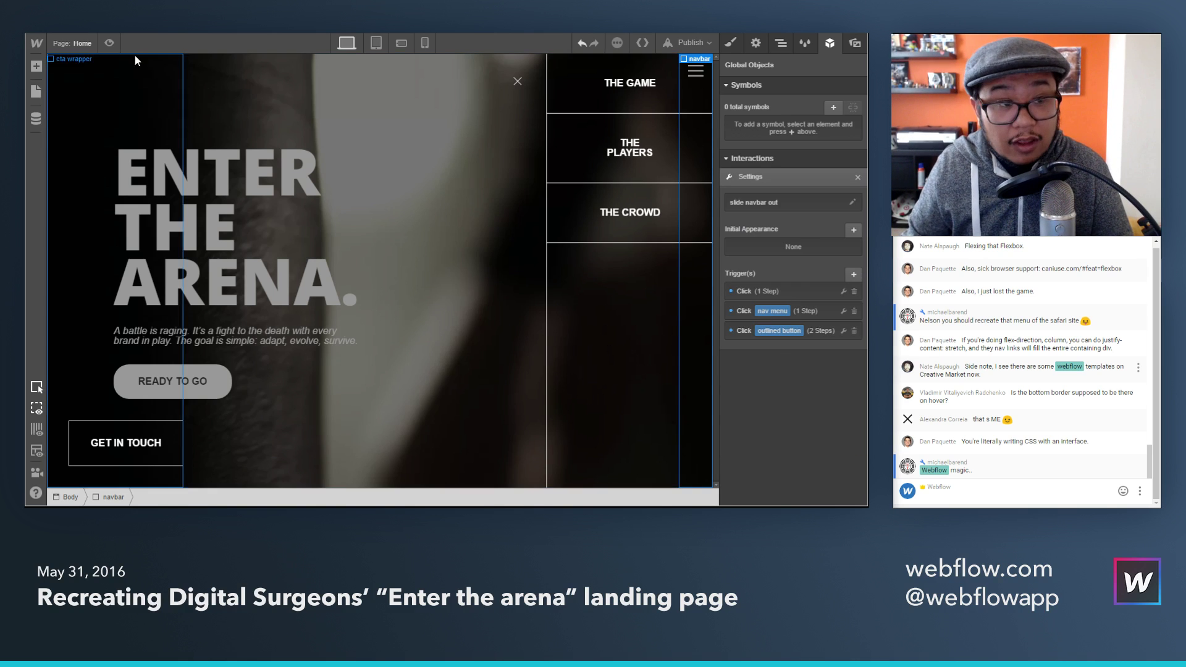
# Step: Preview the page and open the menu from the hamburger icon to test the animation
pyautogui.click(110, 43)
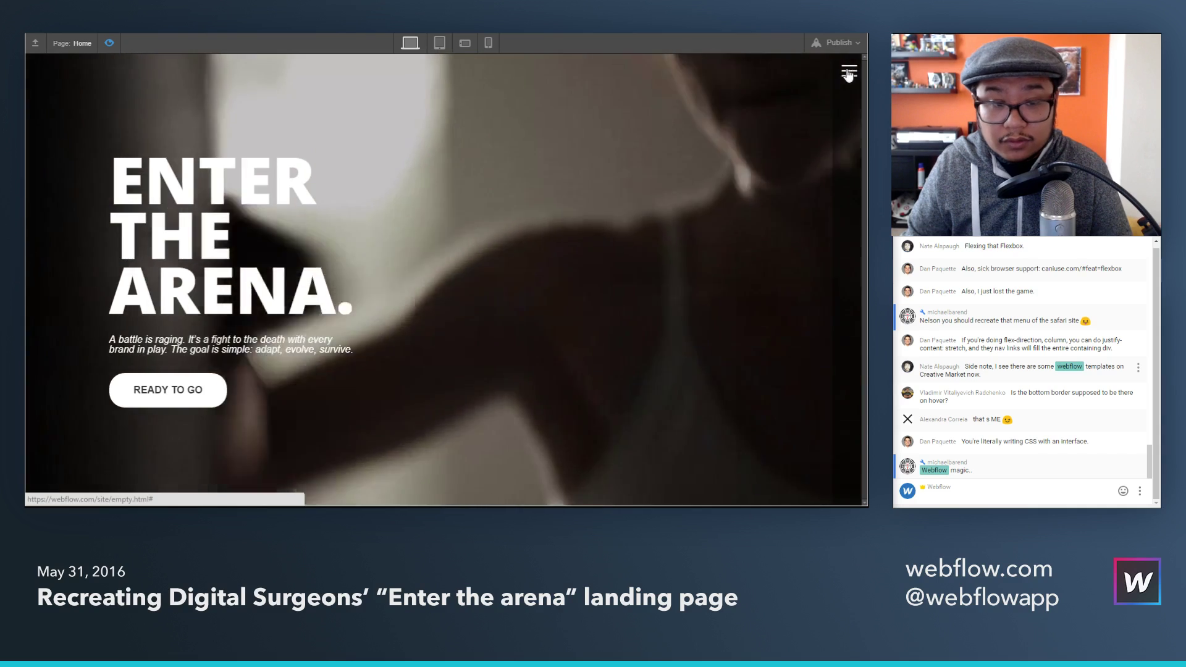
pyautogui.click(844, 71)
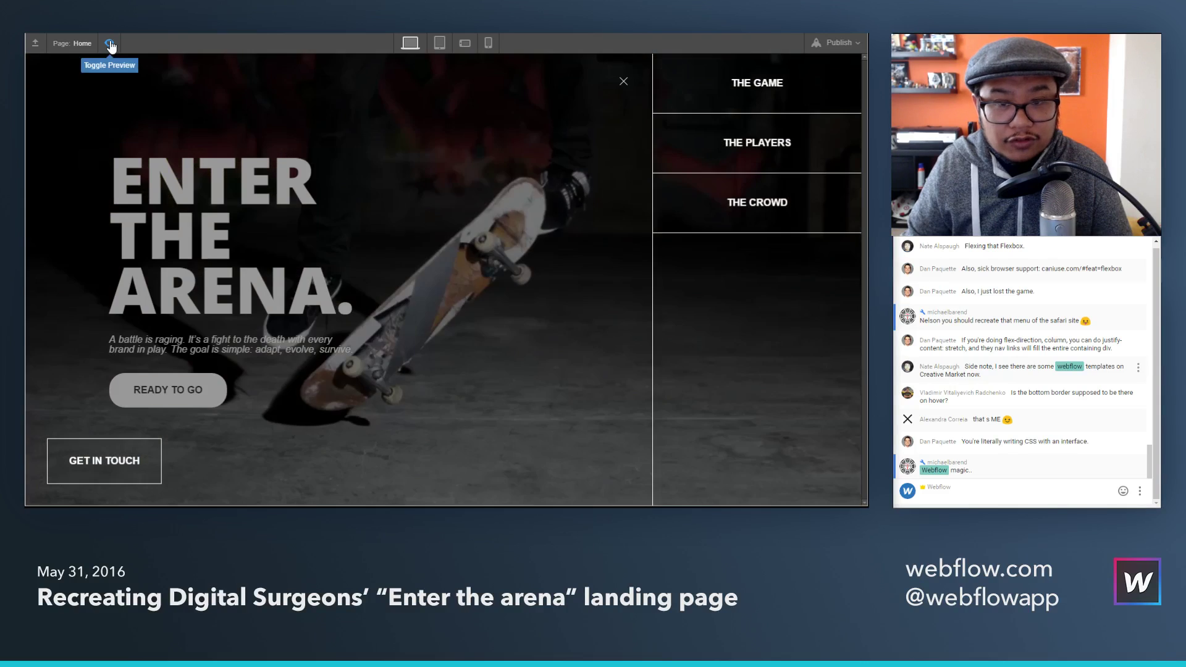
pyautogui.click(110, 43)
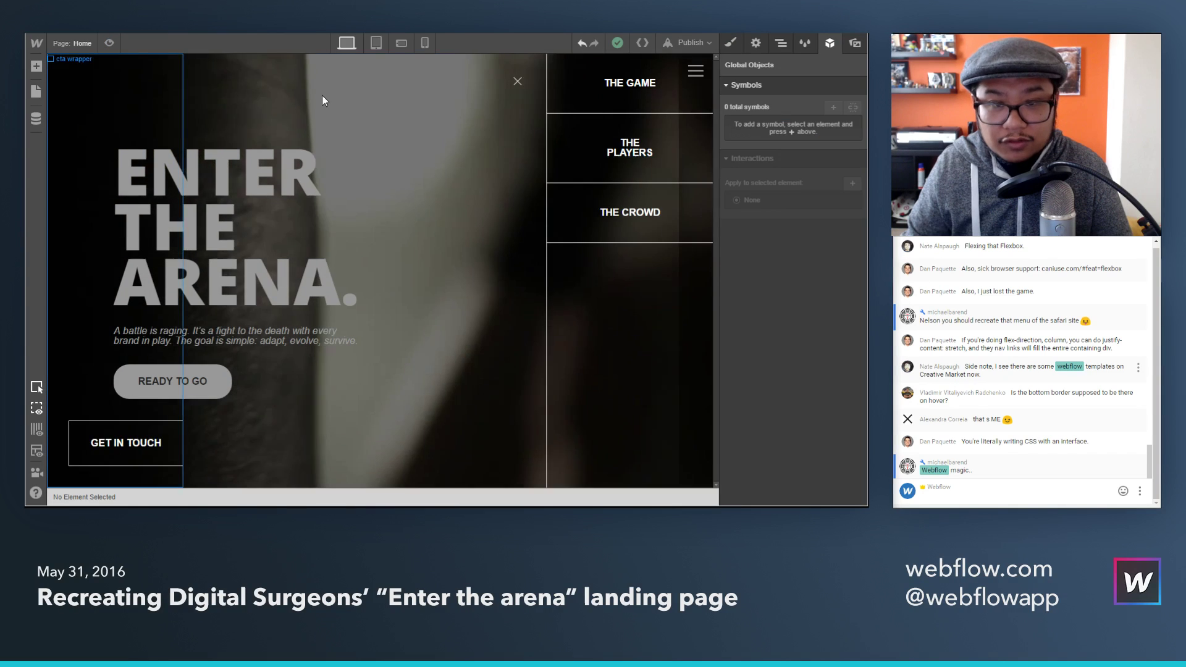
# Step: Create a new interaction named "close menu" on the close menu link with the X icon
pyautogui.click(513, 91)
pyautogui.click(850, 184)
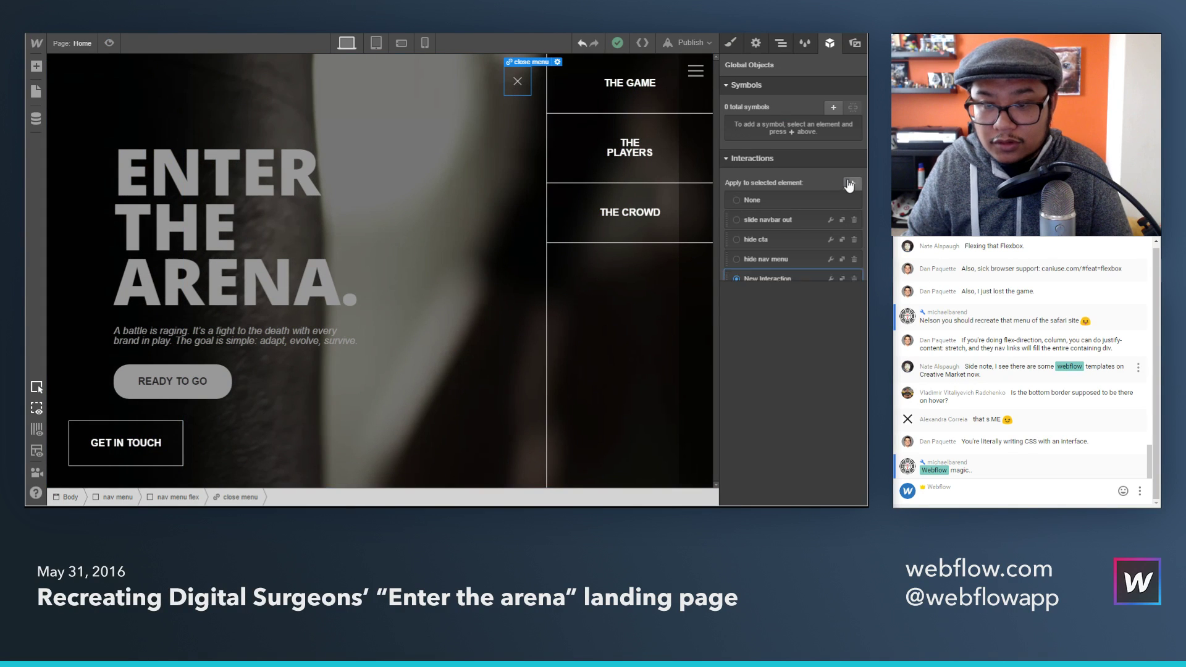
pyautogui.click(853, 199)
pyautogui.write('clo')
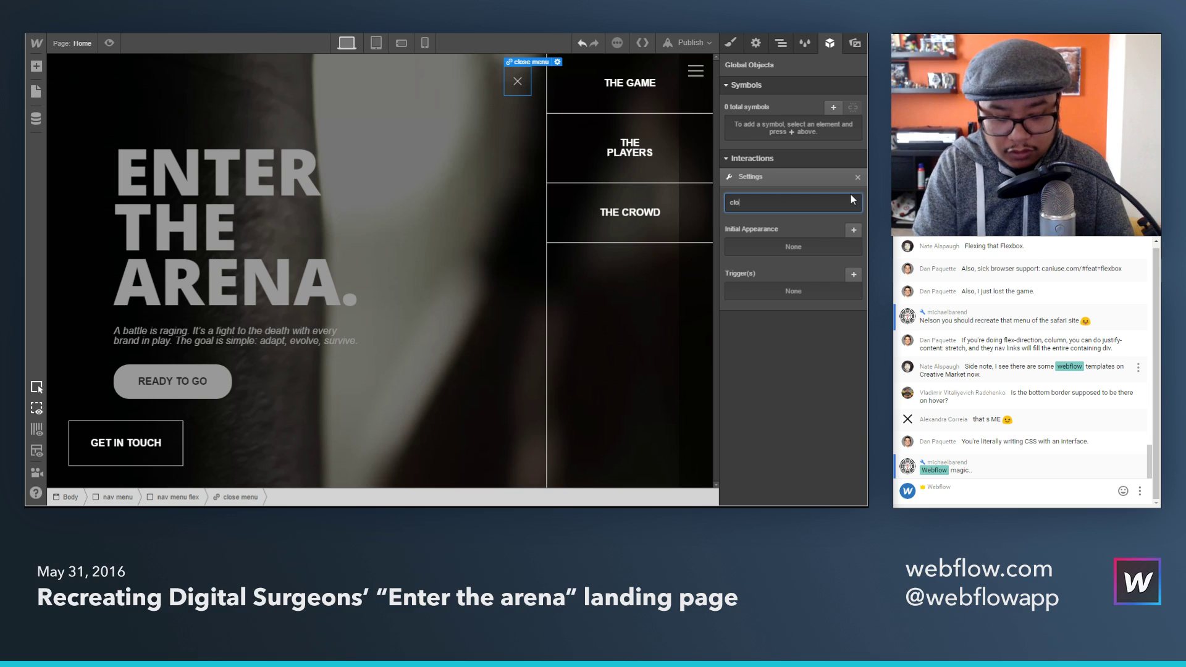
pyautogui.write('se menu')
pyautogui.press('Return')
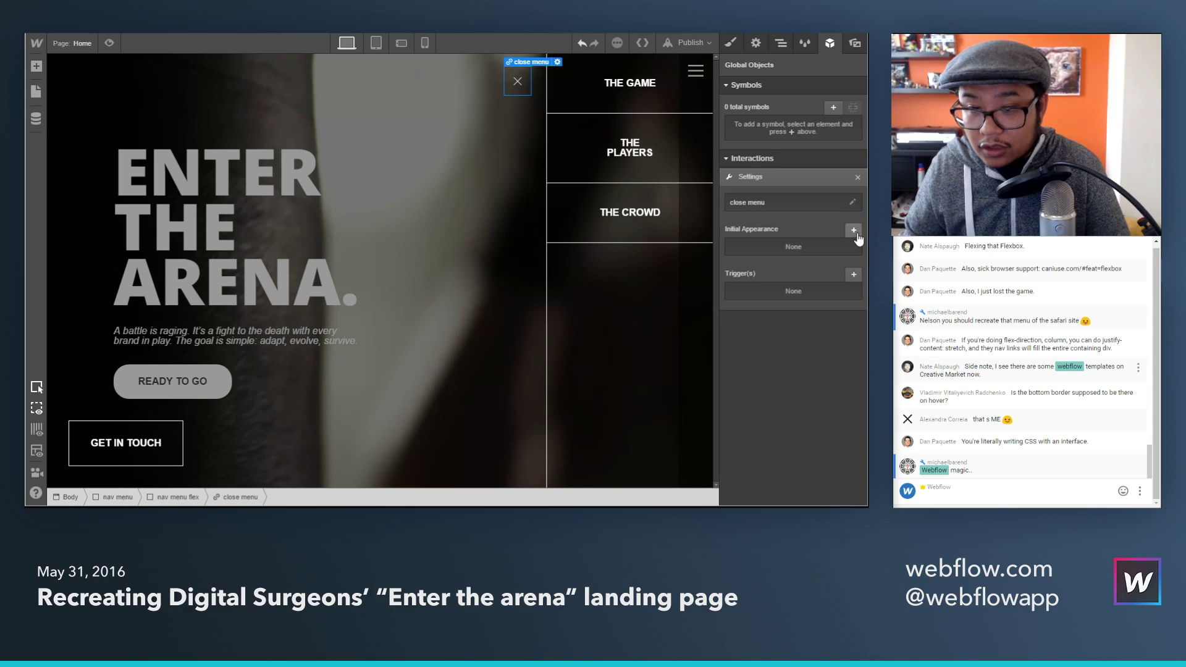
# Step: Add a click trigger to the "close menu" interaction, affecting the outlined button
pyautogui.click(853, 274)
pyautogui.click(805, 309)
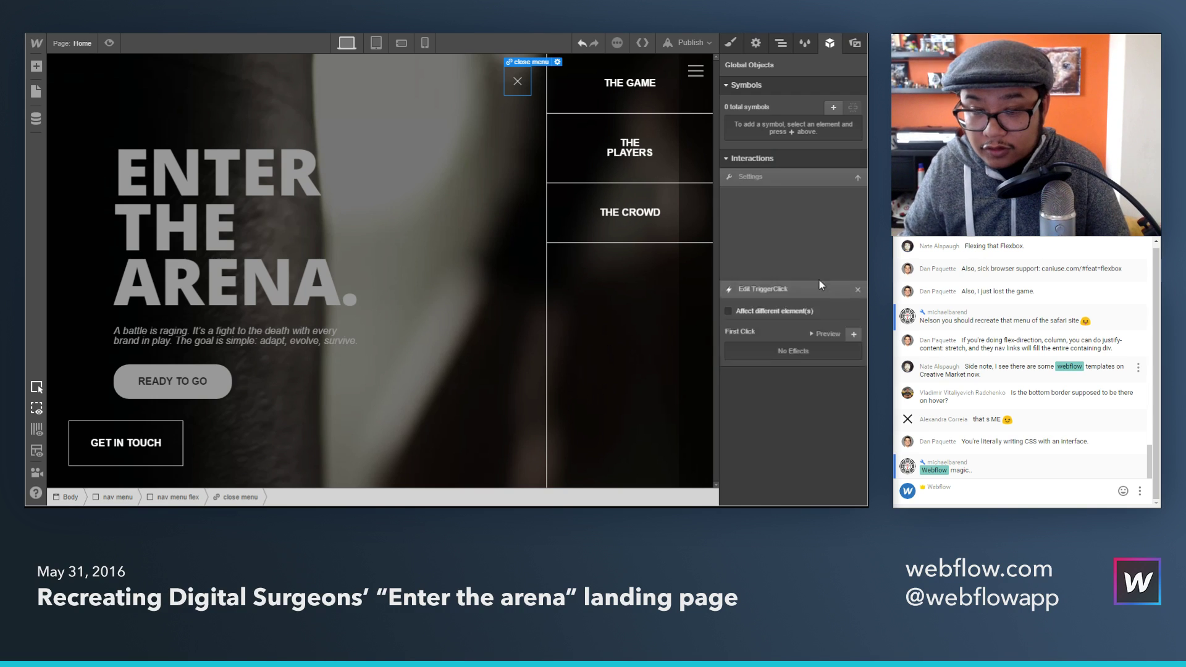
pyautogui.click(768, 218)
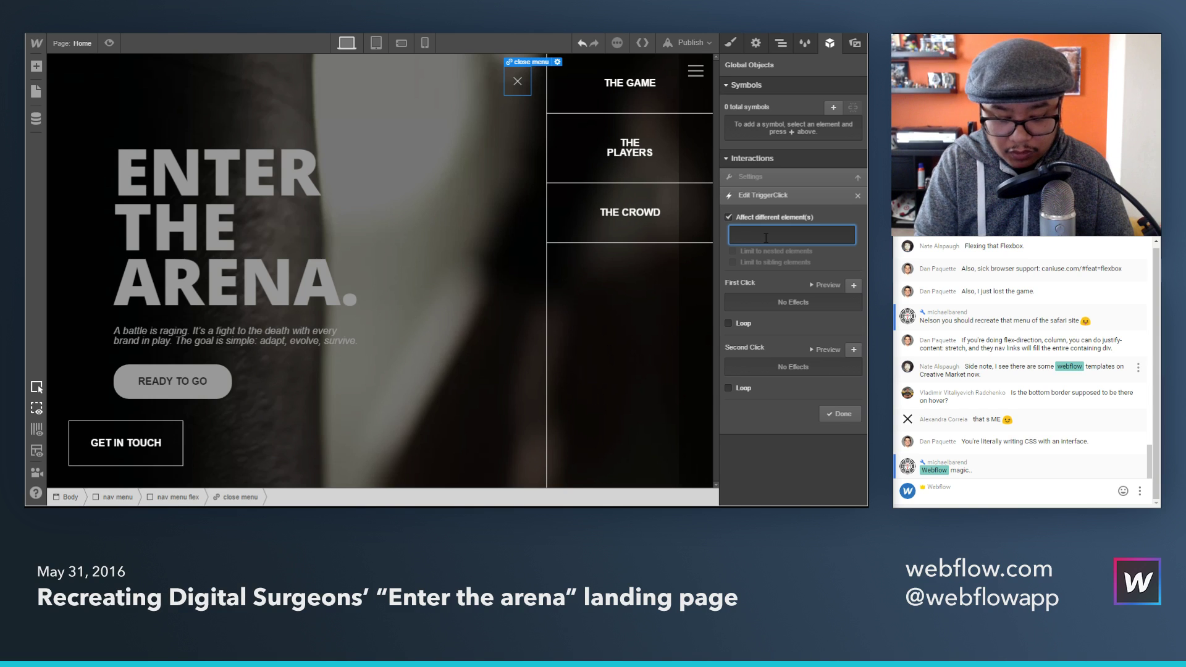
pyautogui.write('out')
pyautogui.click(763, 253)
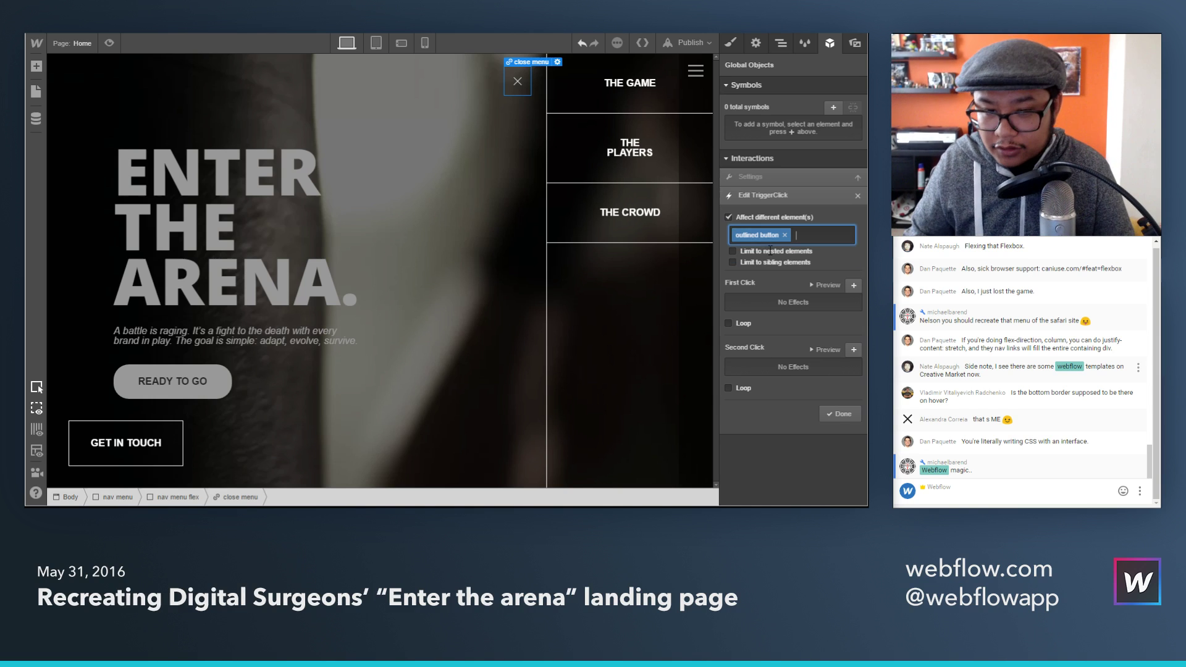
# Step: Give the outlined button trigger a first-click step with 0% opacity and finish the trigger
pyautogui.click(853, 287)
pyautogui.moveTo(780, 373); pyautogui.dragTo(744, 370)
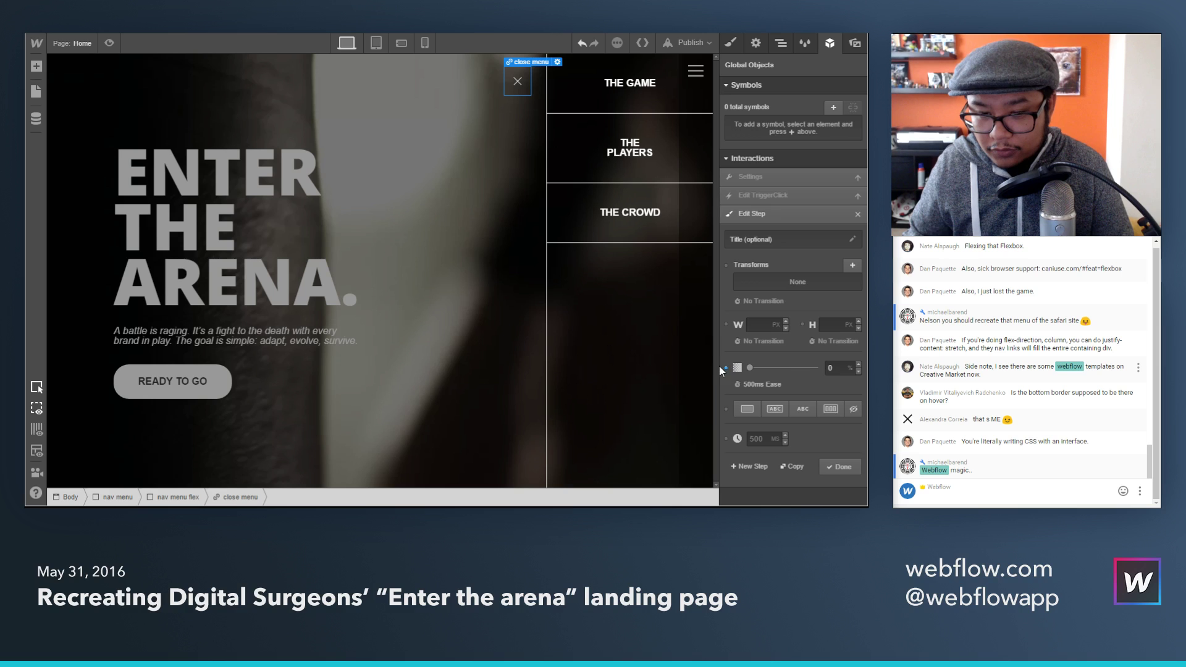
pyautogui.click(840, 466)
pyautogui.click(840, 414)
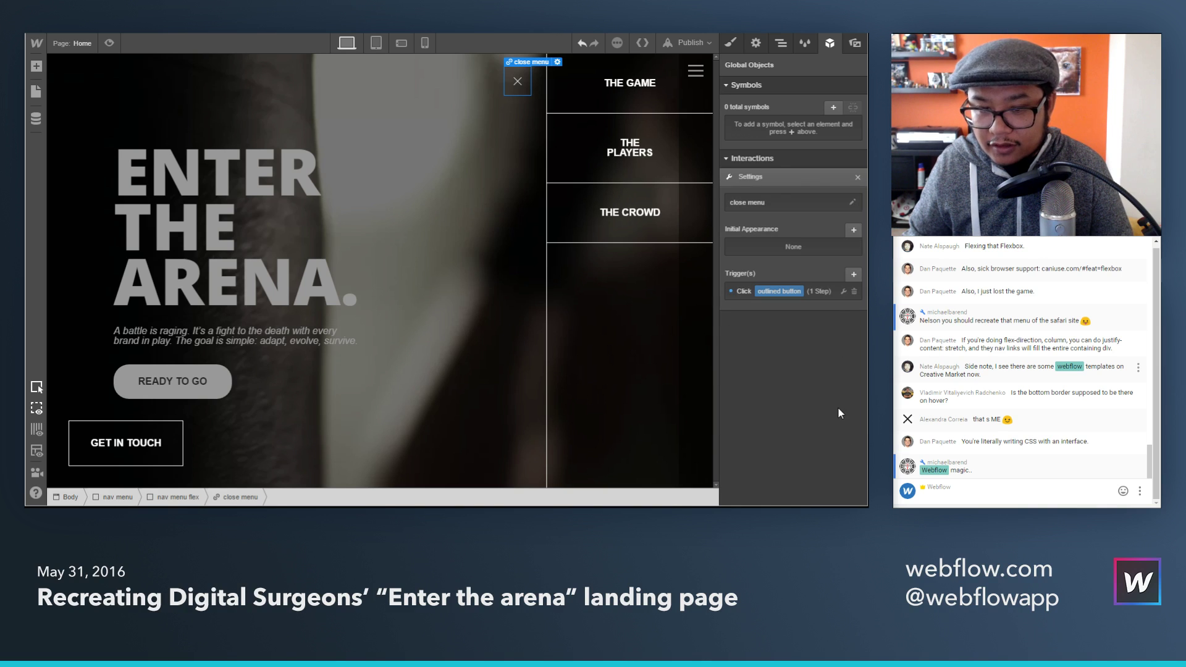
# Step: Add a second click trigger to the "close menu" interaction, affecting the nav menu
pyautogui.click(850, 276)
pyautogui.click(802, 325)
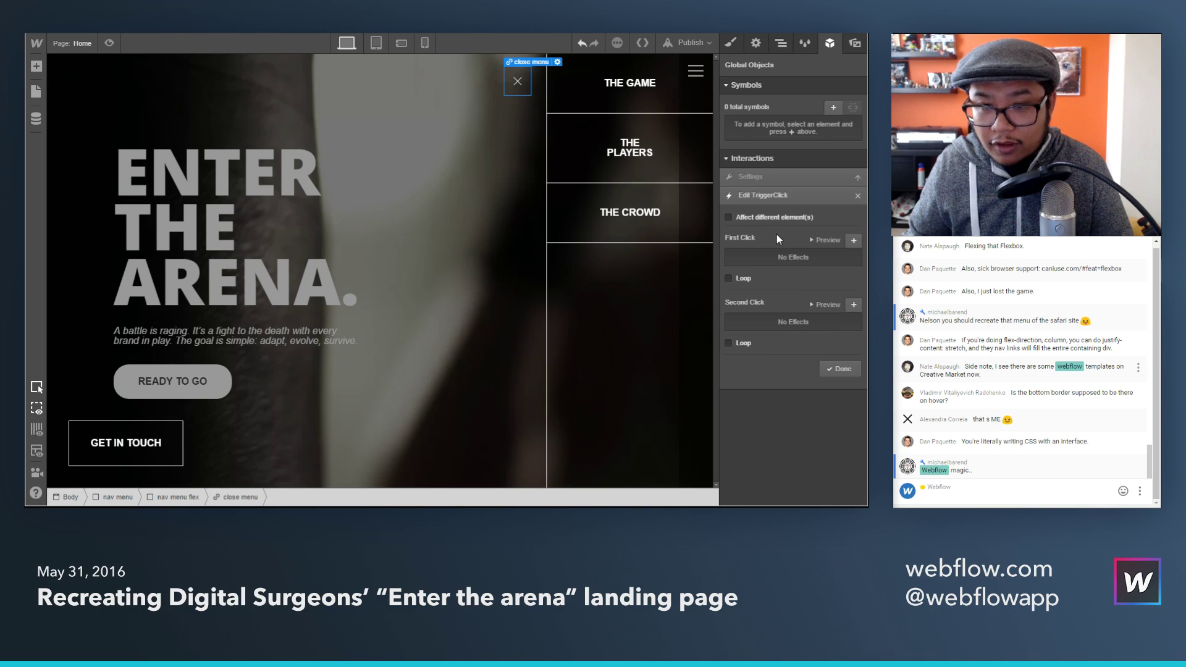
pyautogui.click(768, 221)
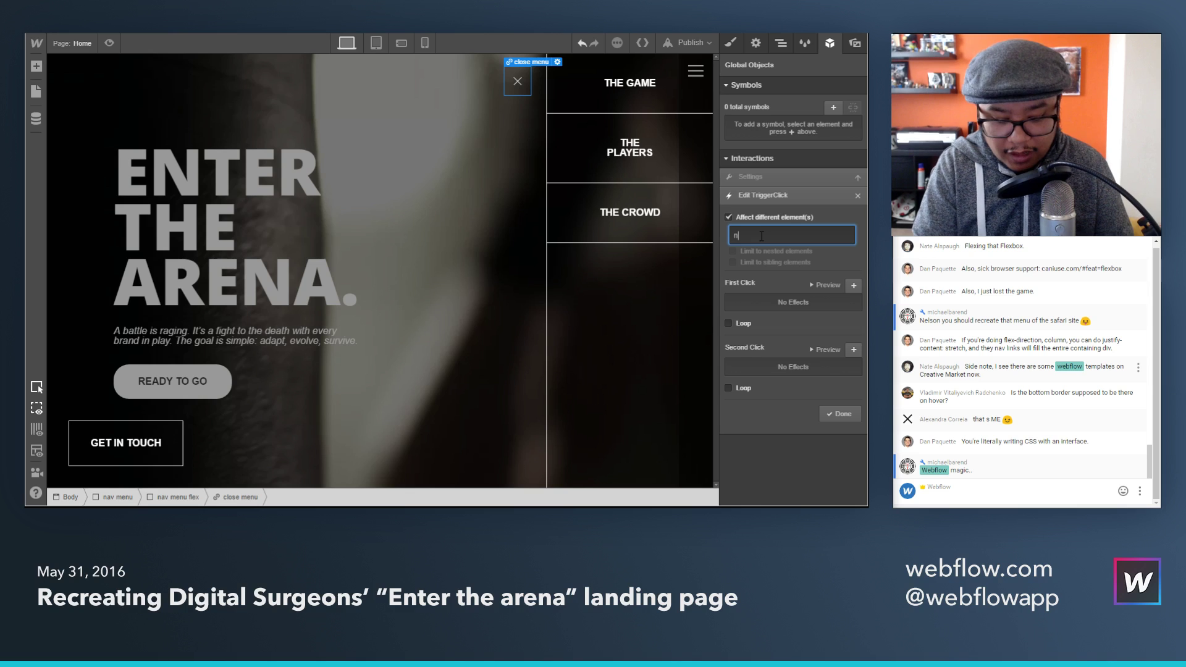
pyautogui.write('nav menu')
pyautogui.press('Return')
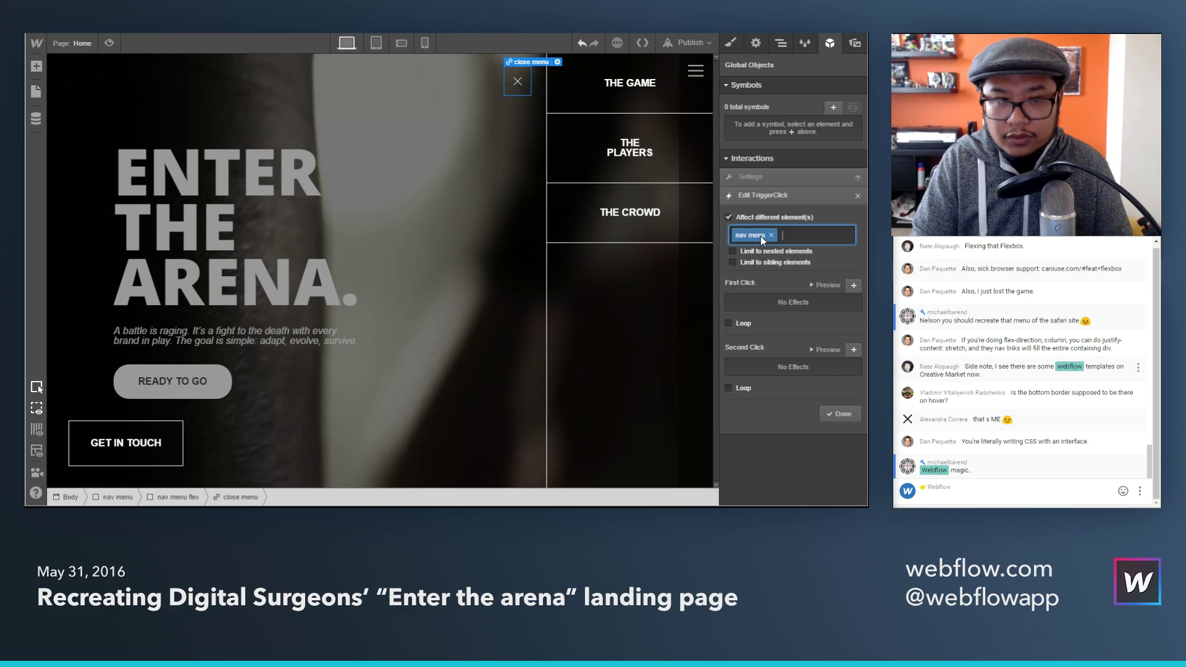
# Step: Give the nav menu trigger a first-click step that moves it right 100% with 0% opacity, and finish the trigger
pyautogui.click(853, 285)
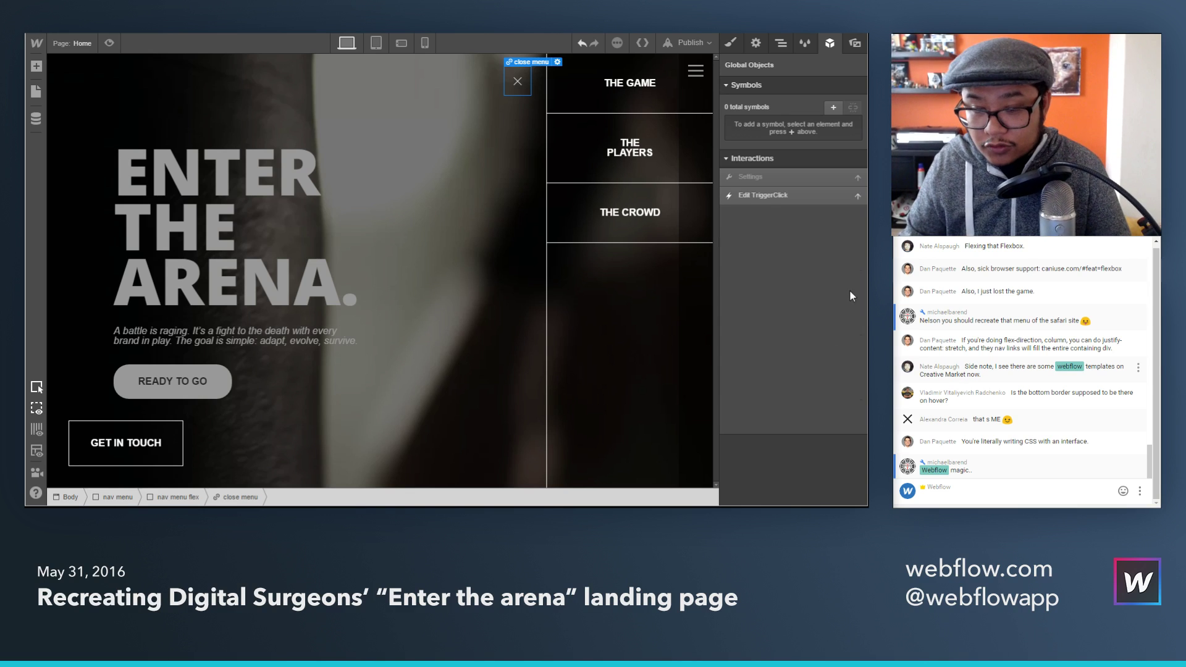
pyautogui.click(852, 265)
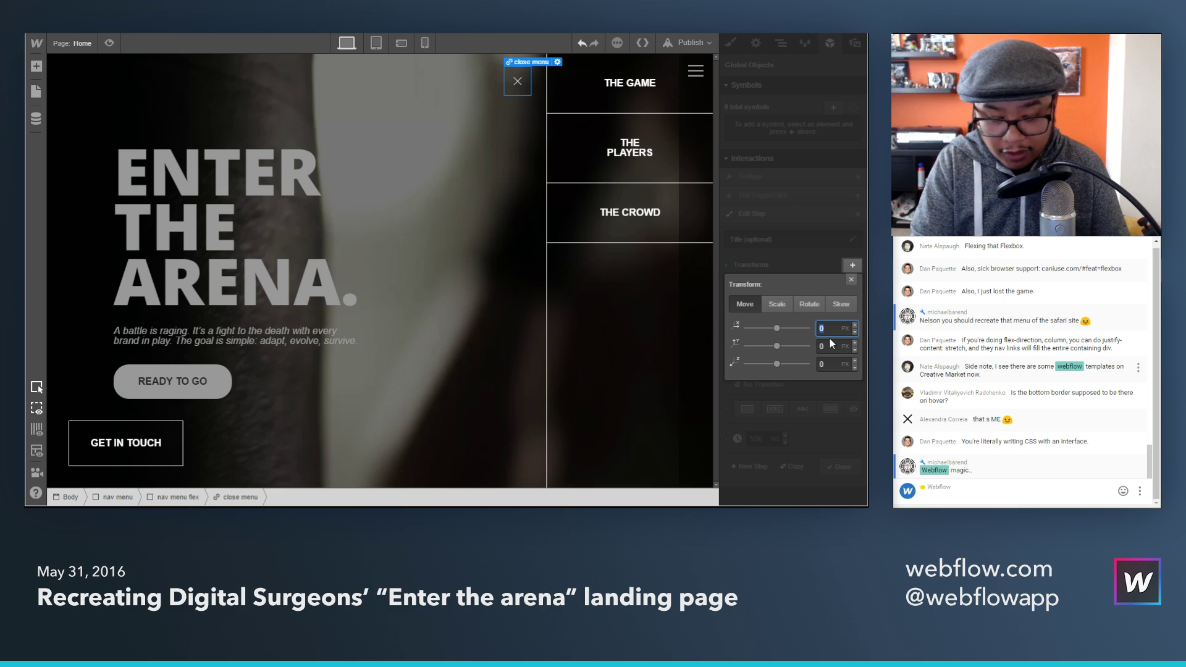
pyautogui.press('Return')
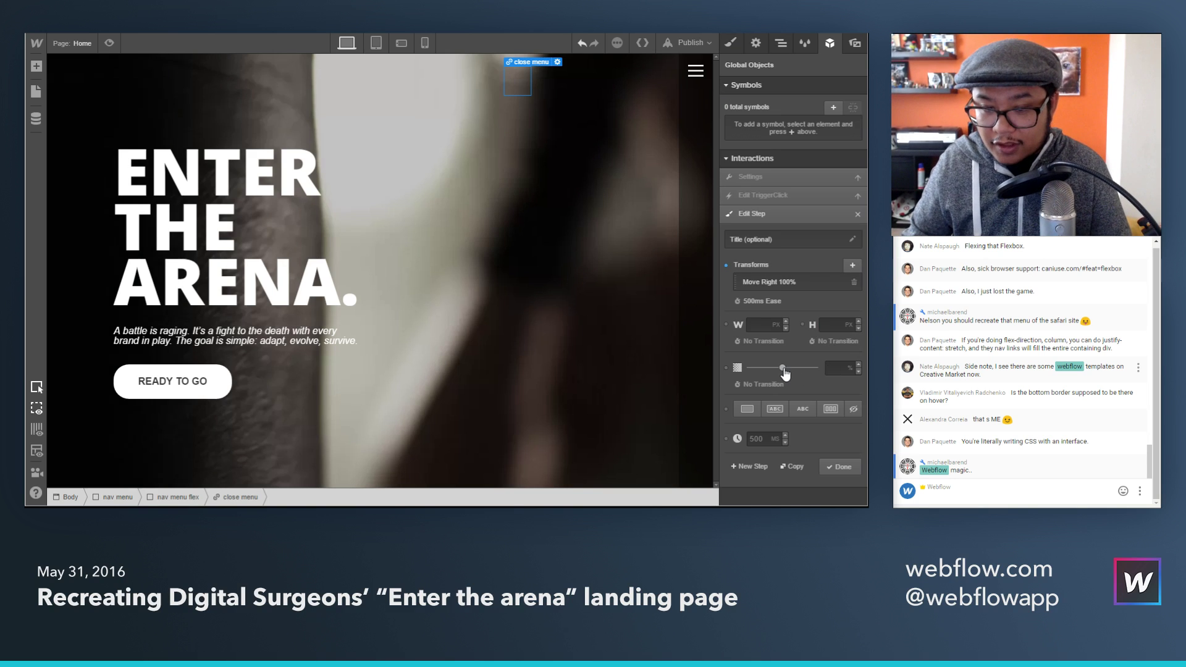
pyautogui.moveTo(782, 368); pyautogui.dragTo(749, 368)
pyautogui.click(840, 467)
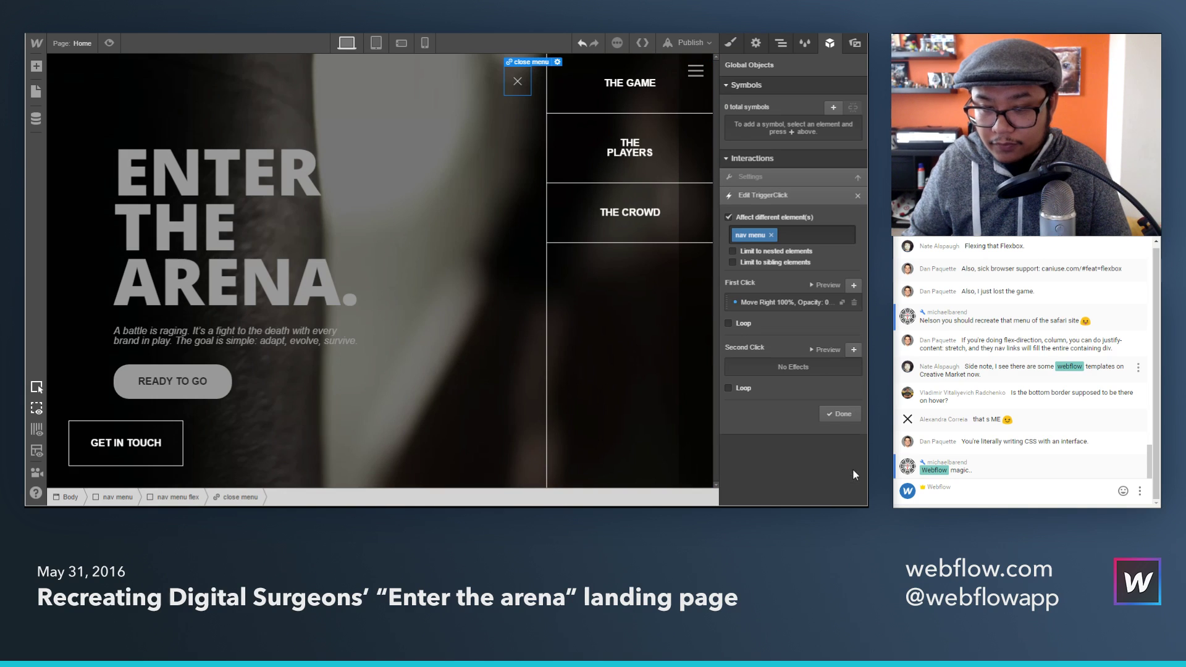
pyautogui.click(840, 414)
# Step: Add a third click trigger to the "close menu" interaction, affecting the navbar
pyautogui.click(853, 274)
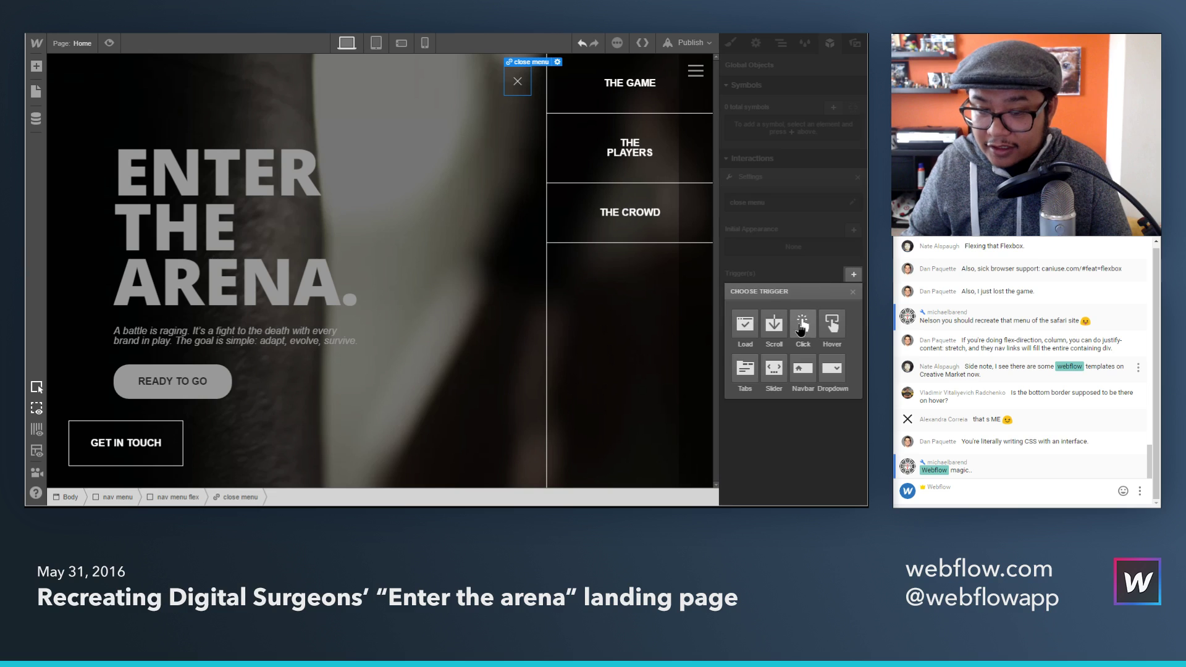
pyautogui.click(802, 326)
pyautogui.click(778, 222)
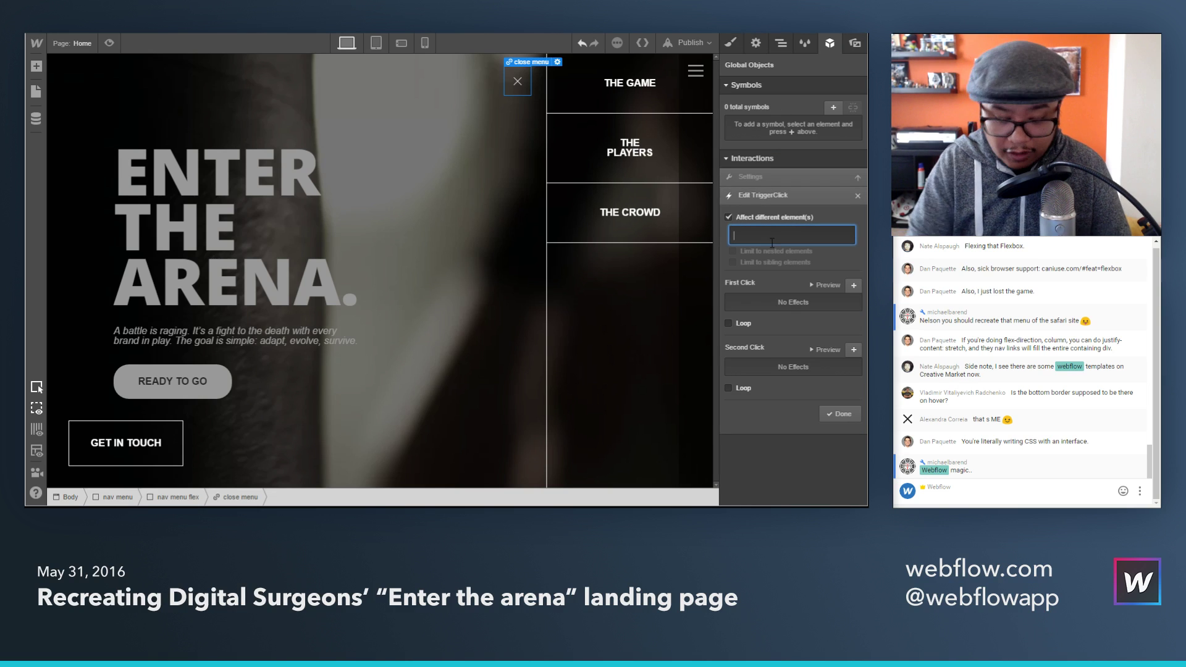
pyautogui.write('nav')
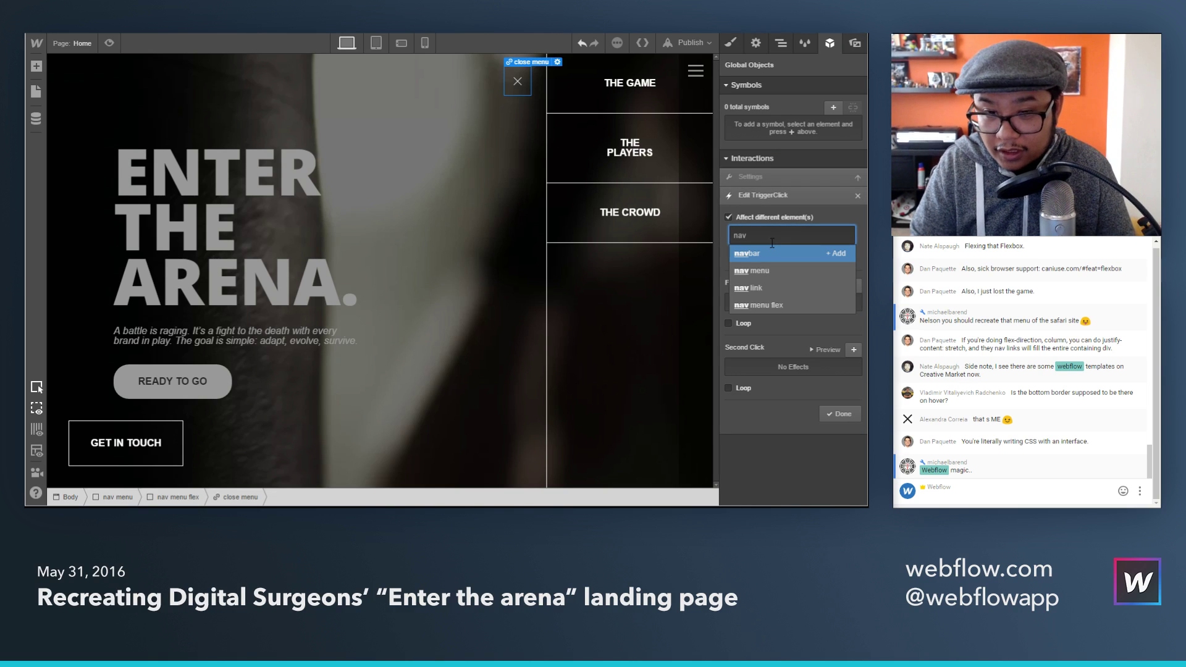
pyautogui.press('Return')
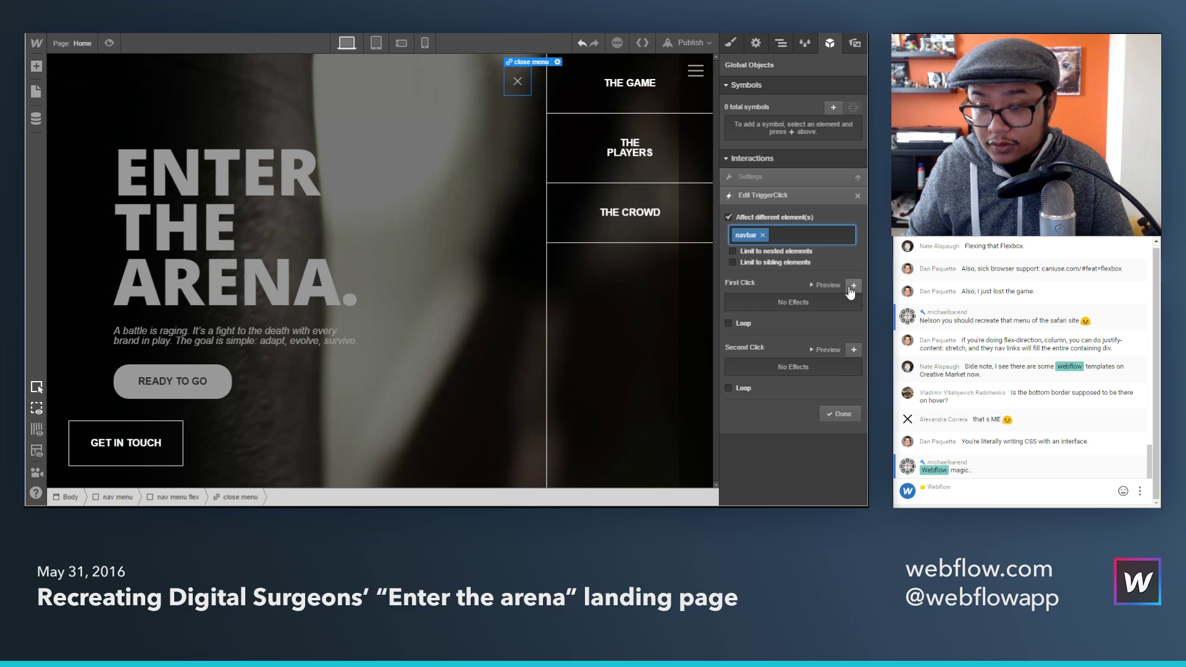
# Step: Give the navbar trigger a first-click step that moves it to its origin, and finish the trigger
pyautogui.click(853, 285)
pyautogui.click(853, 265)
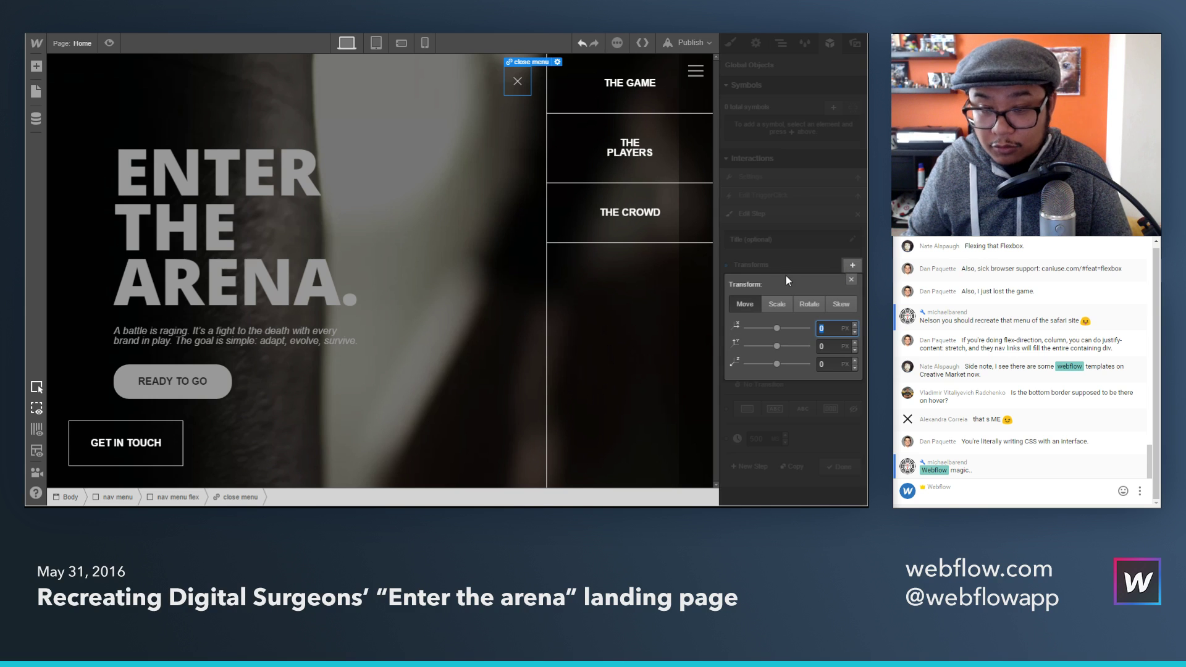
pyautogui.press('Return')
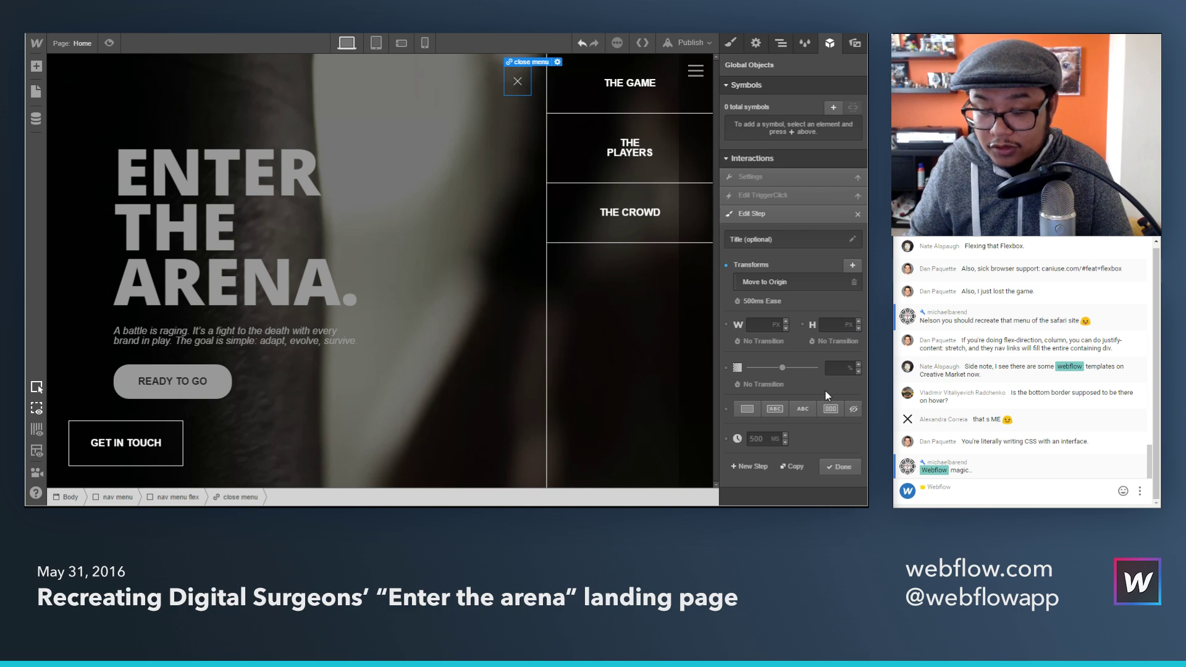
pyautogui.click(840, 467)
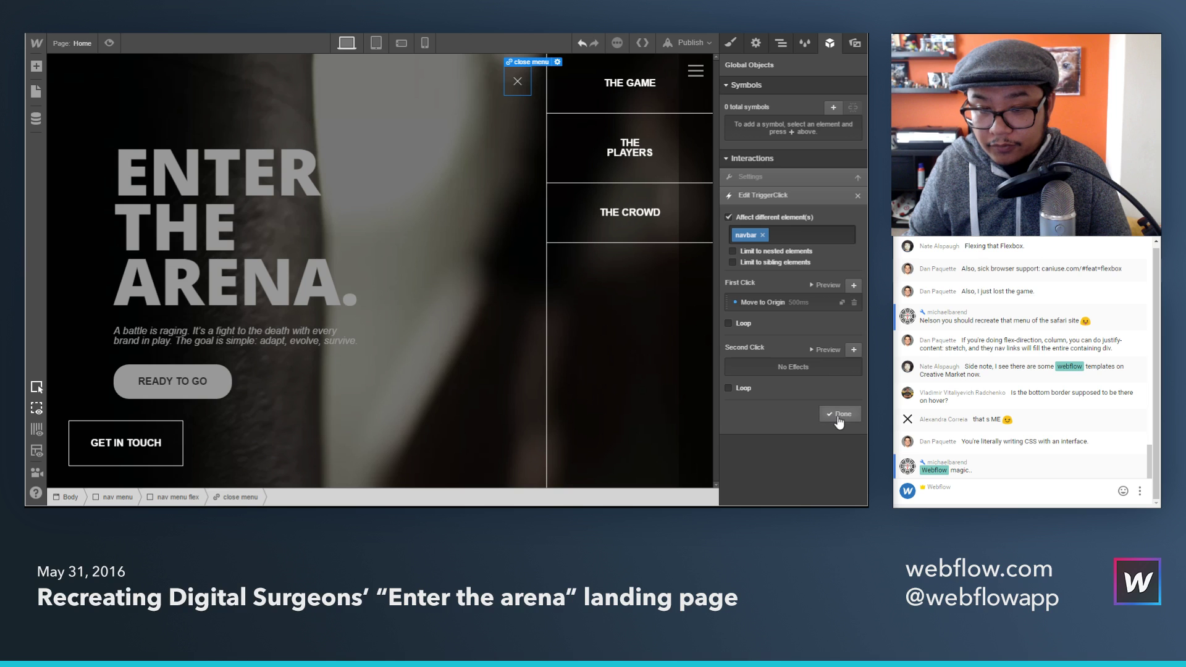
pyautogui.click(839, 413)
# Step: Preview the page, test opening and closing the menu twice, and return to the designer
pyautogui.click(109, 43)
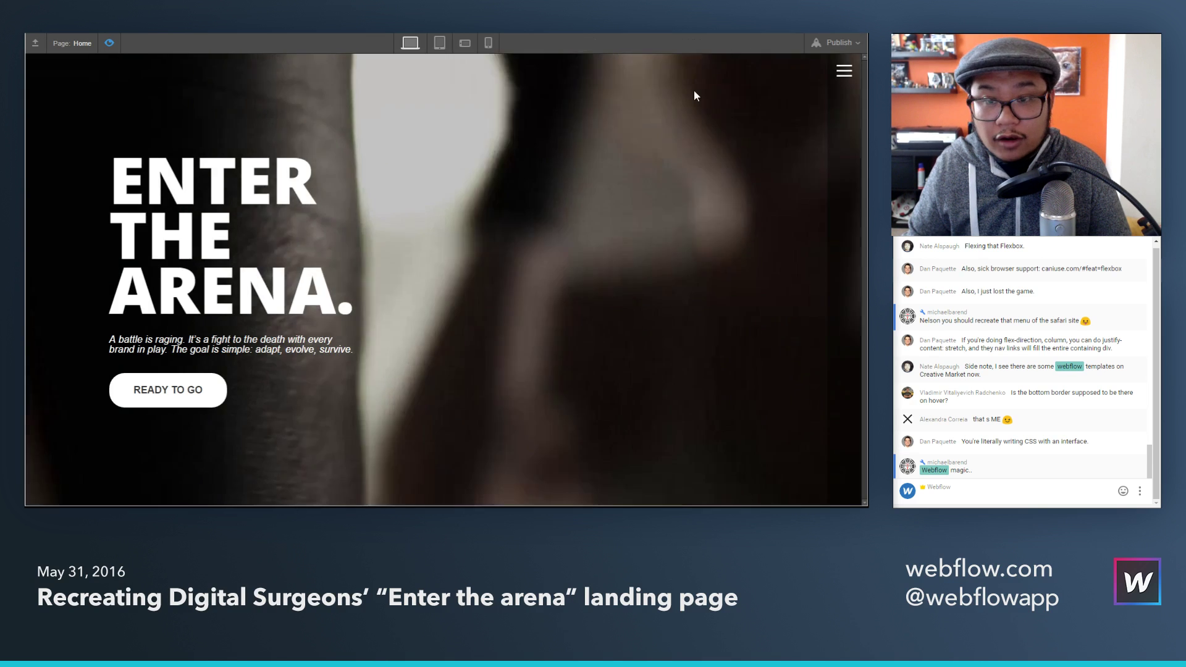
pyautogui.click(844, 70)
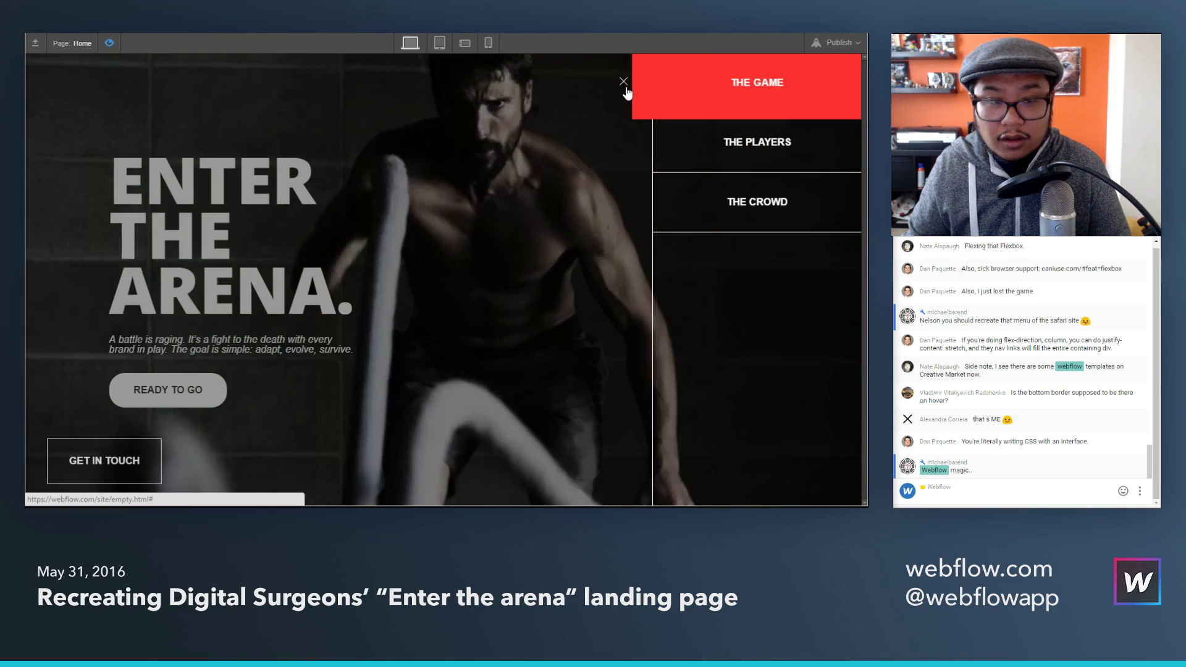
pyautogui.click(624, 82)
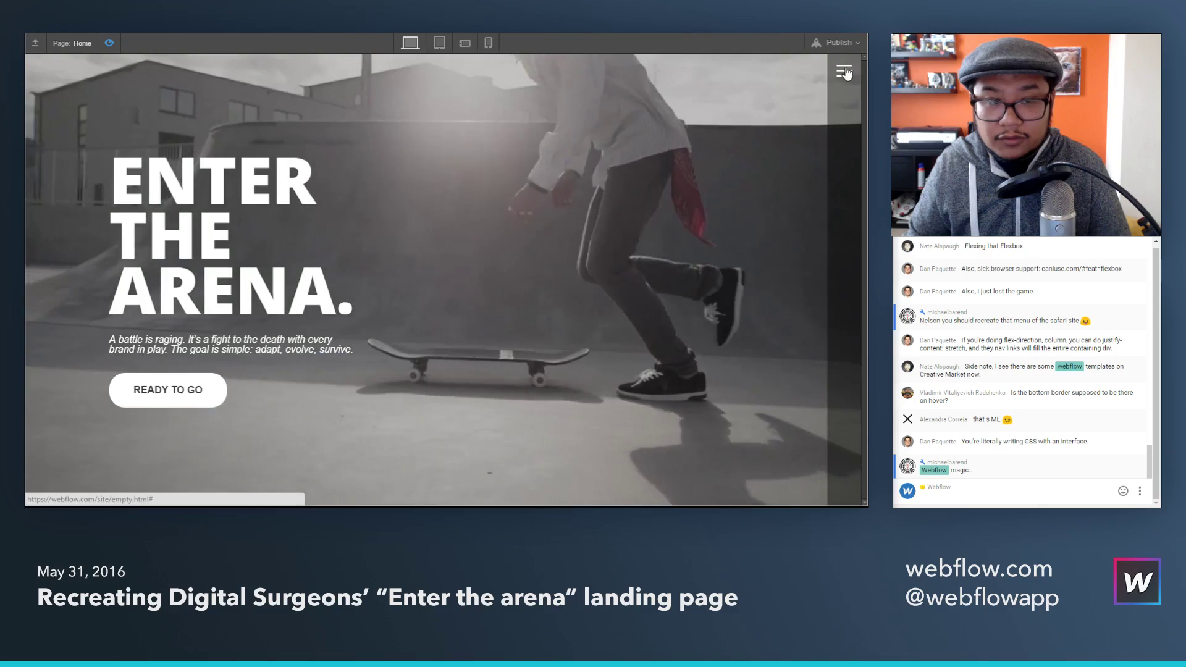
pyautogui.click(844, 72)
pyautogui.click(623, 84)
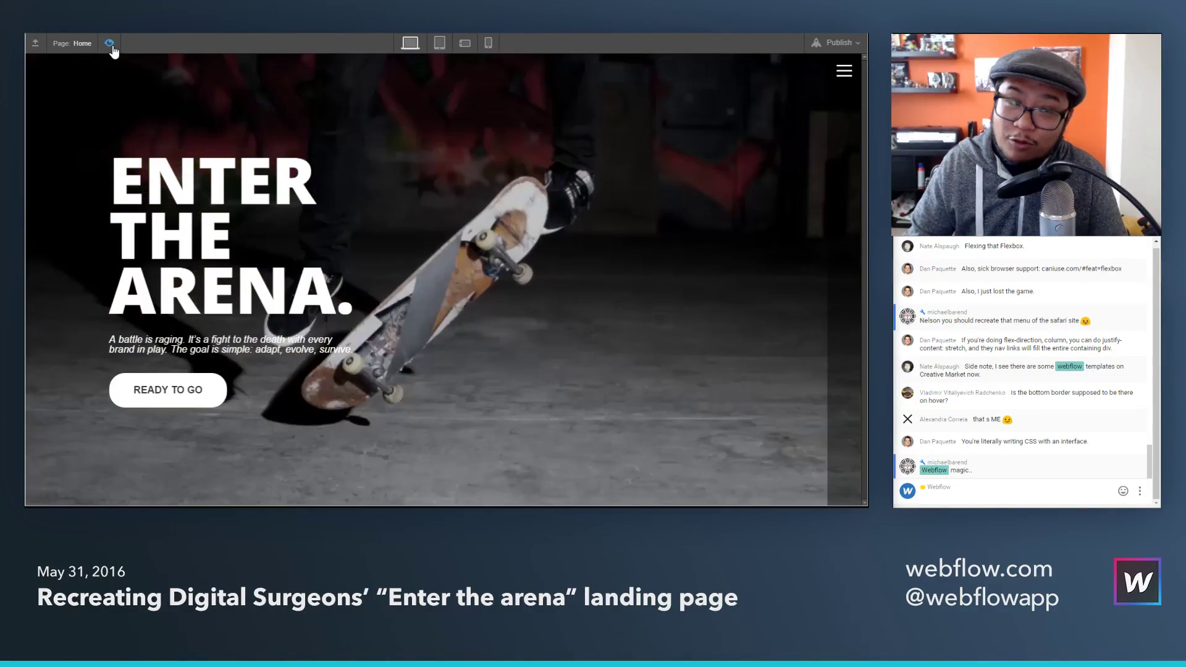
pyautogui.click(111, 49)
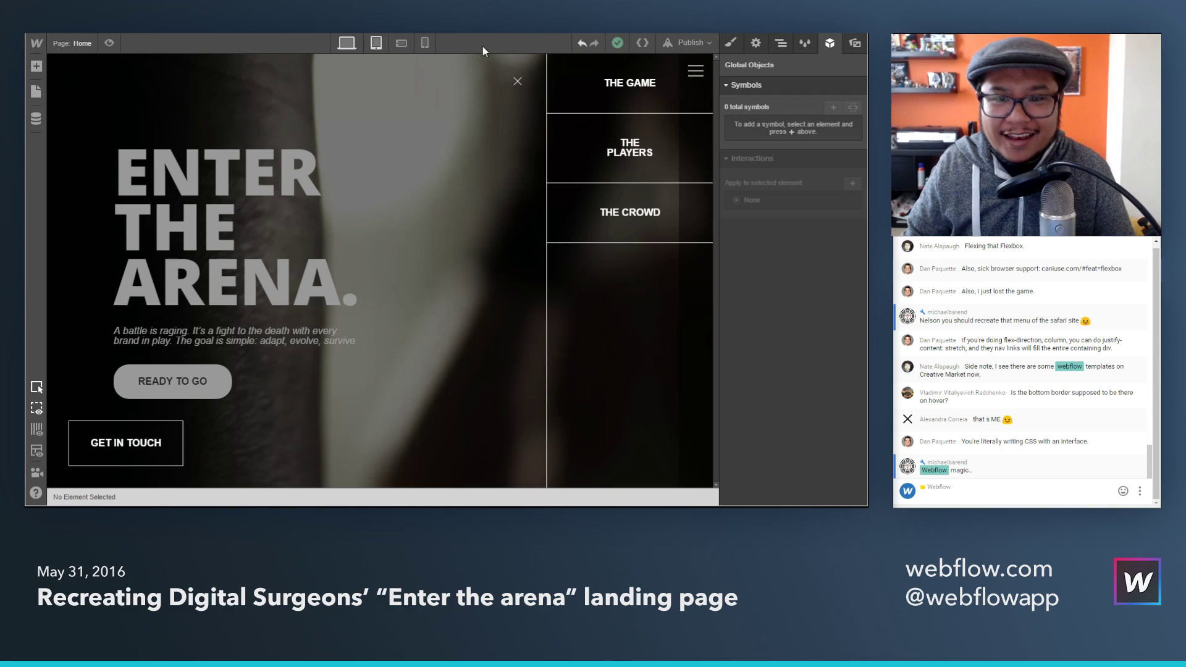
# Step: Add a div block between the navbar and the hero section and give it the class "page content"
pyautogui.click(780, 43)
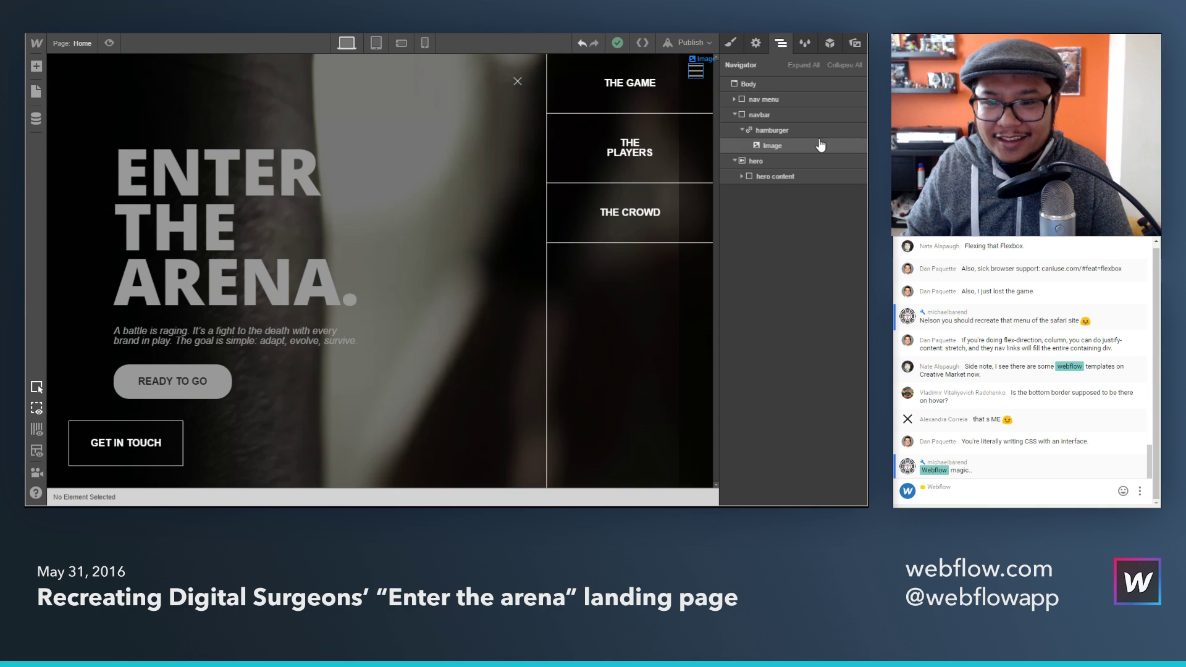
pyautogui.click(757, 163)
pyautogui.click(735, 162)
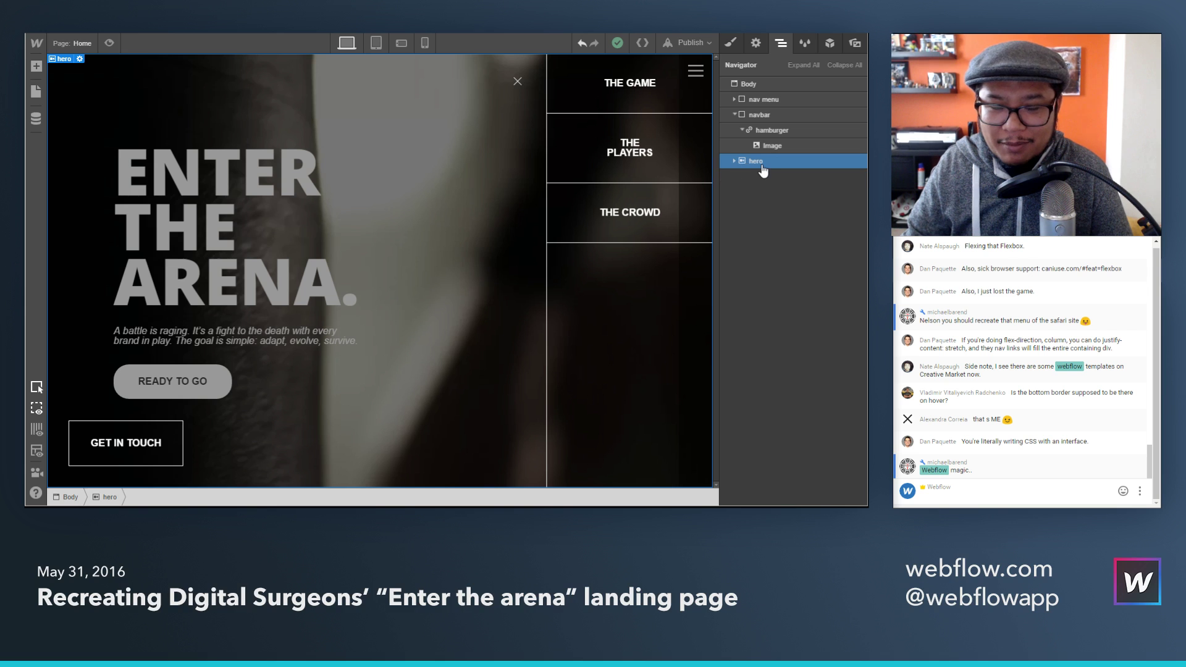
pyautogui.press('a')
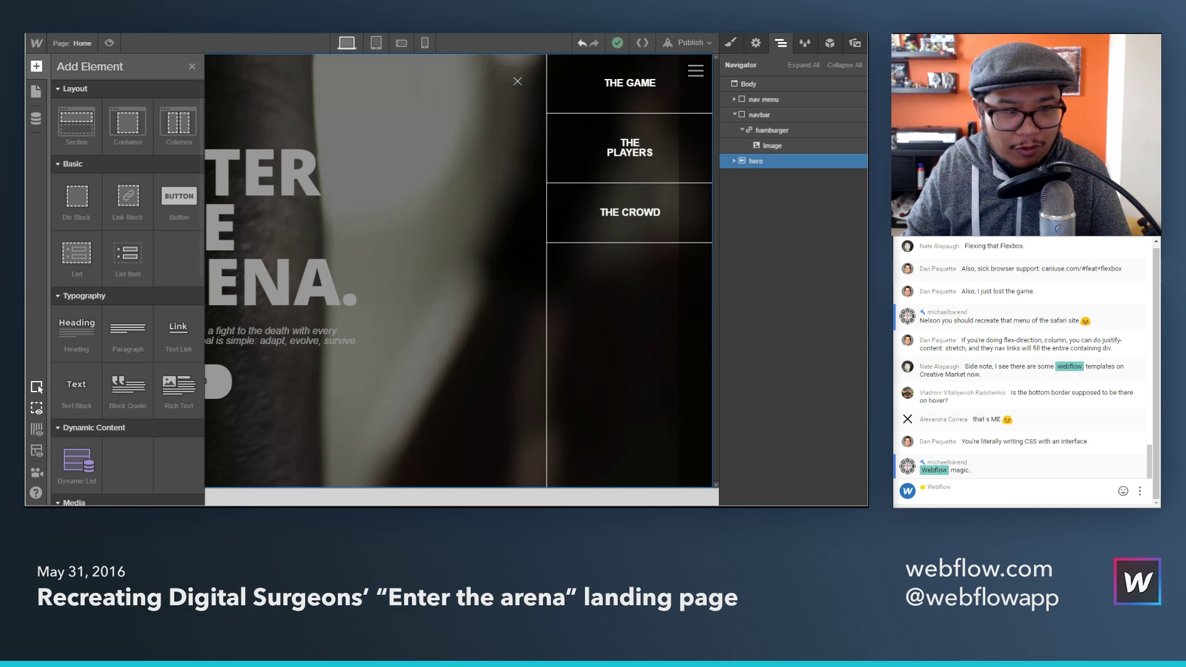
pyautogui.moveTo(77, 196); pyautogui.dragTo(743, 249)
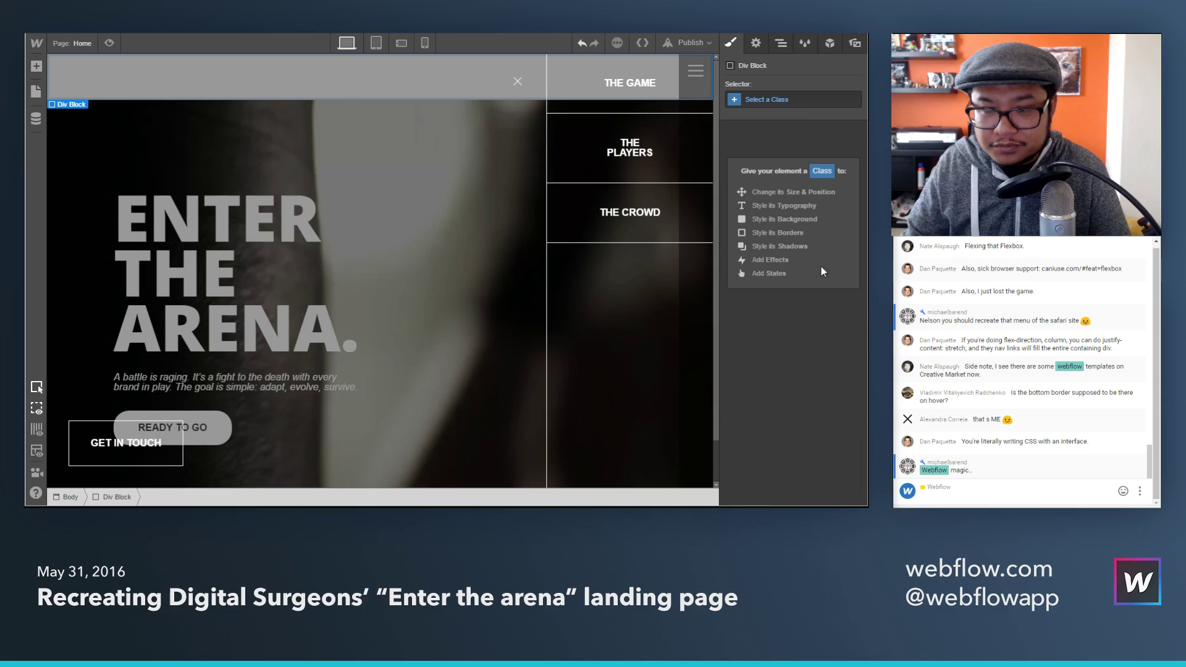
pyautogui.click(796, 102)
pyautogui.write('page conten')
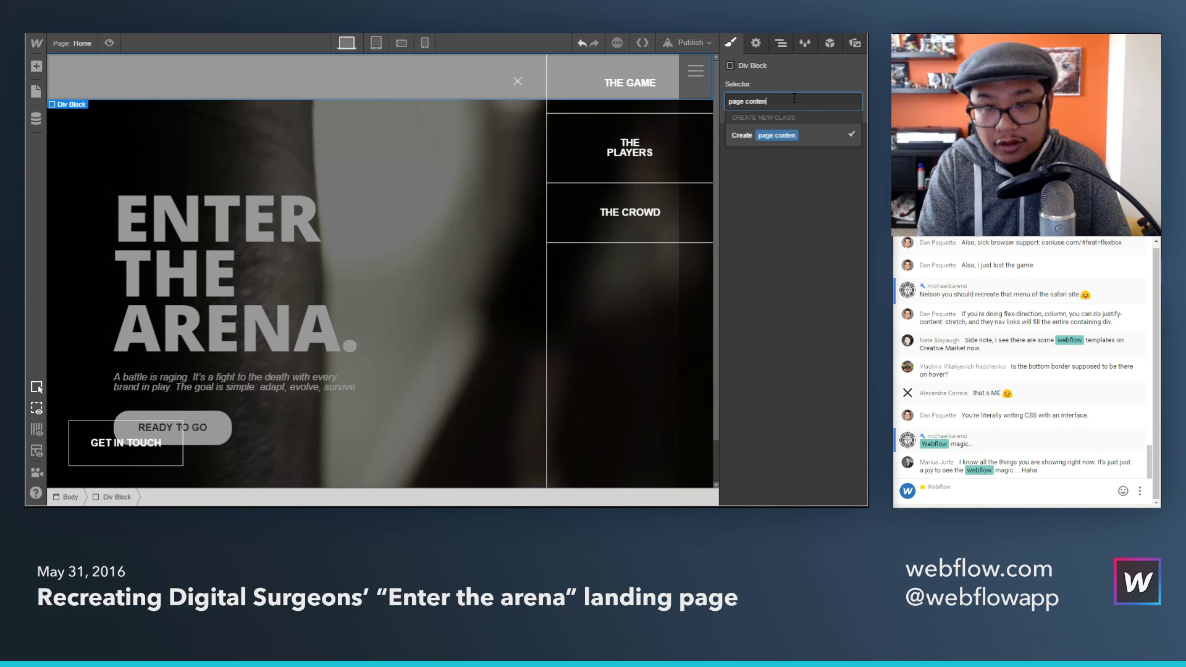
pyautogui.write('t')
pyautogui.press('Return')
# Step: Nest the hero section inside the page content div and open that div's interaction options
pyautogui.click(780, 43)
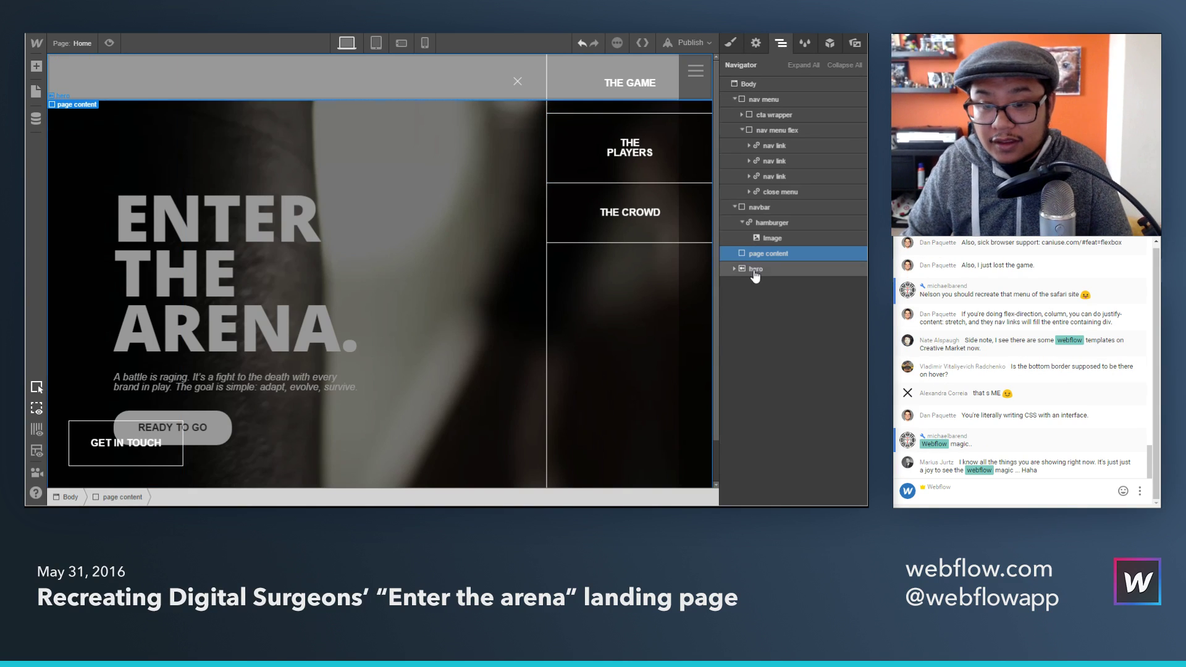
pyautogui.moveTo(755, 276); pyautogui.dragTo(783, 267)
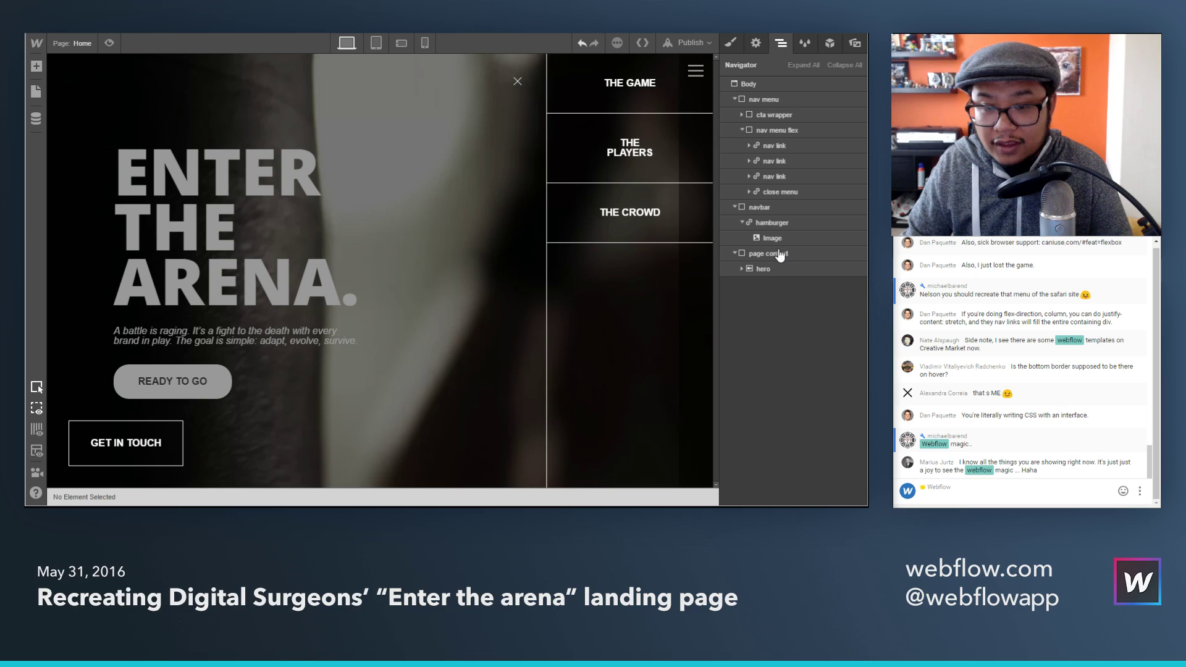
pyautogui.click(780, 254)
pyautogui.click(829, 44)
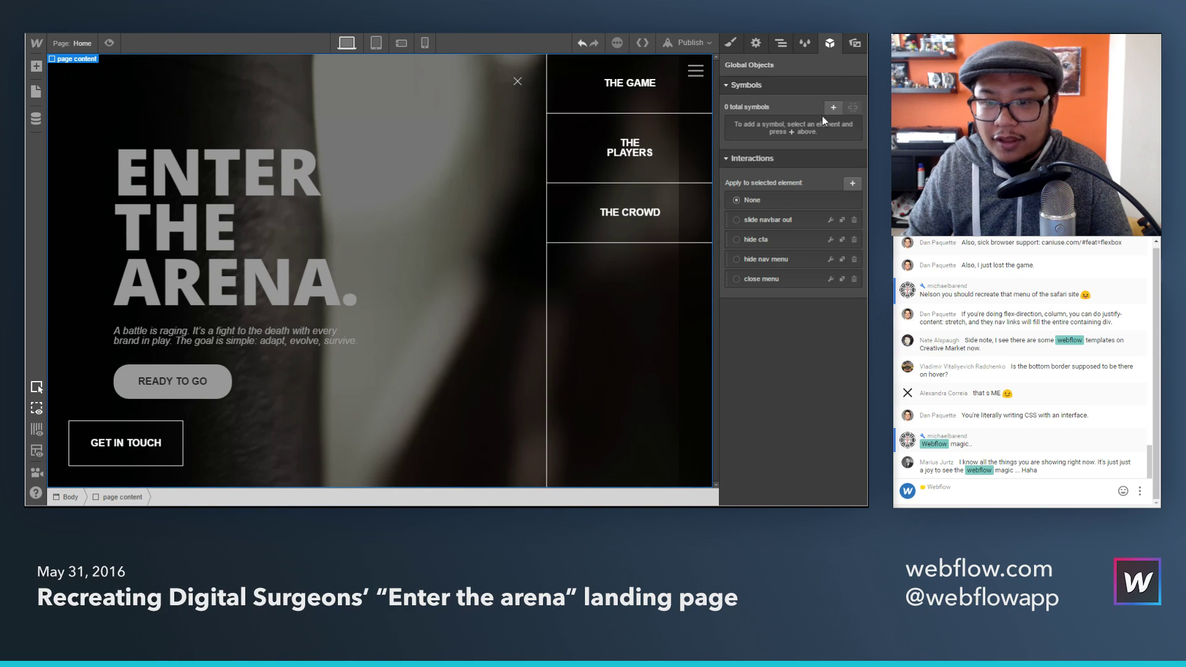
# Step: Save the page content div as a symbol named "page content" and unlink that instance from the symbol
pyautogui.click(833, 108)
pyautogui.write('page content')
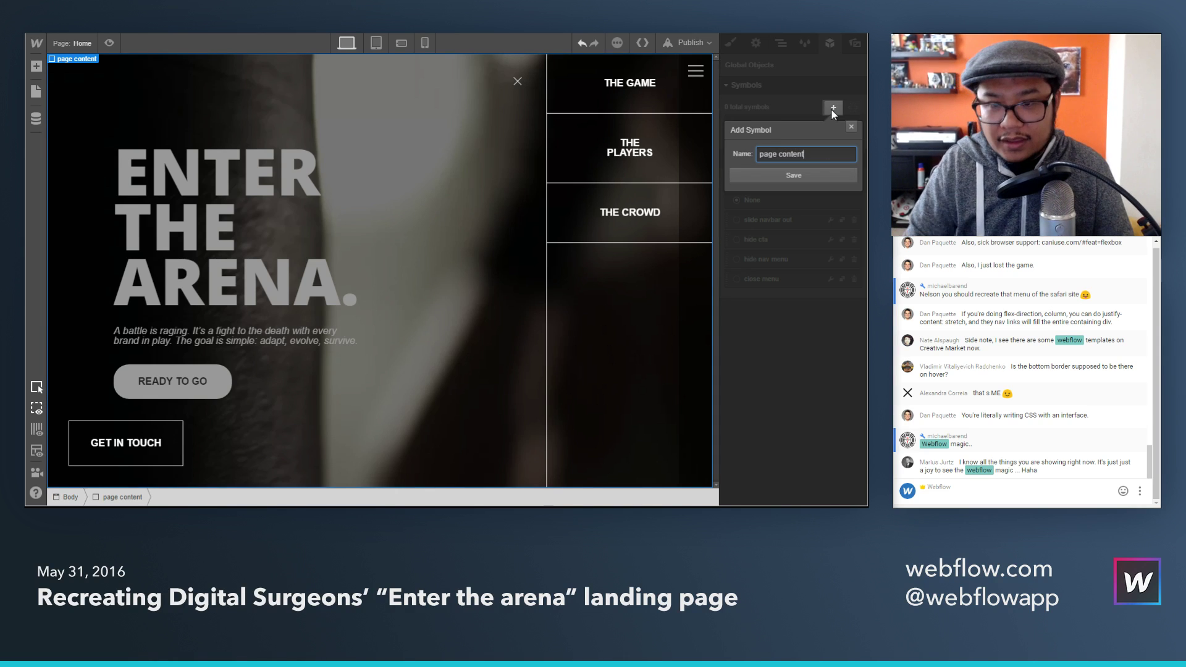
pyautogui.press('Return')
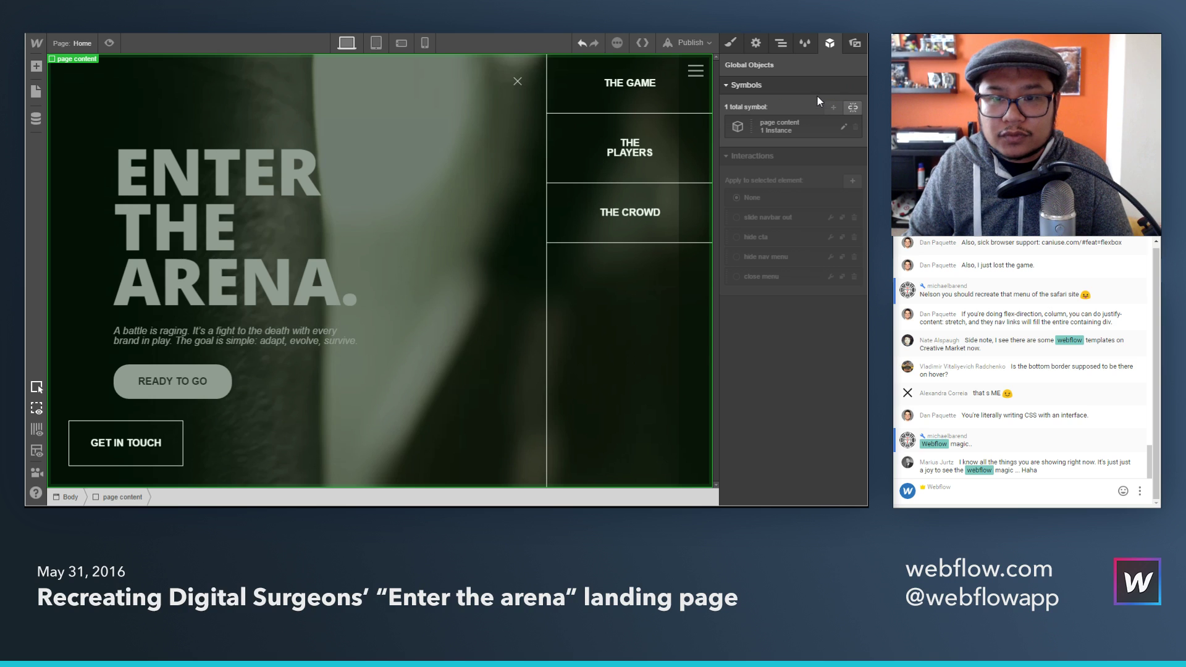
pyautogui.click(854, 108)
# Step: Duplicate the page content div directly below the original and check the copy on the page
pyautogui.click(780, 42)
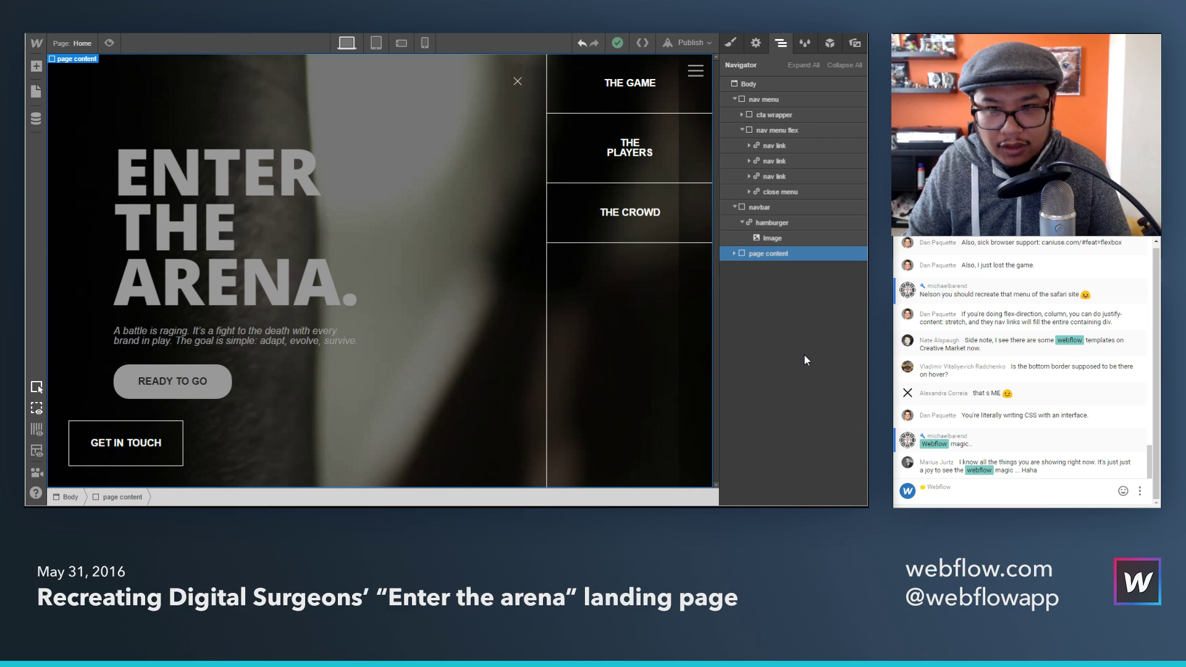
pyautogui.hotkey('ctrl', 'c')
pyautogui.hotkey('ctrl', 'v')
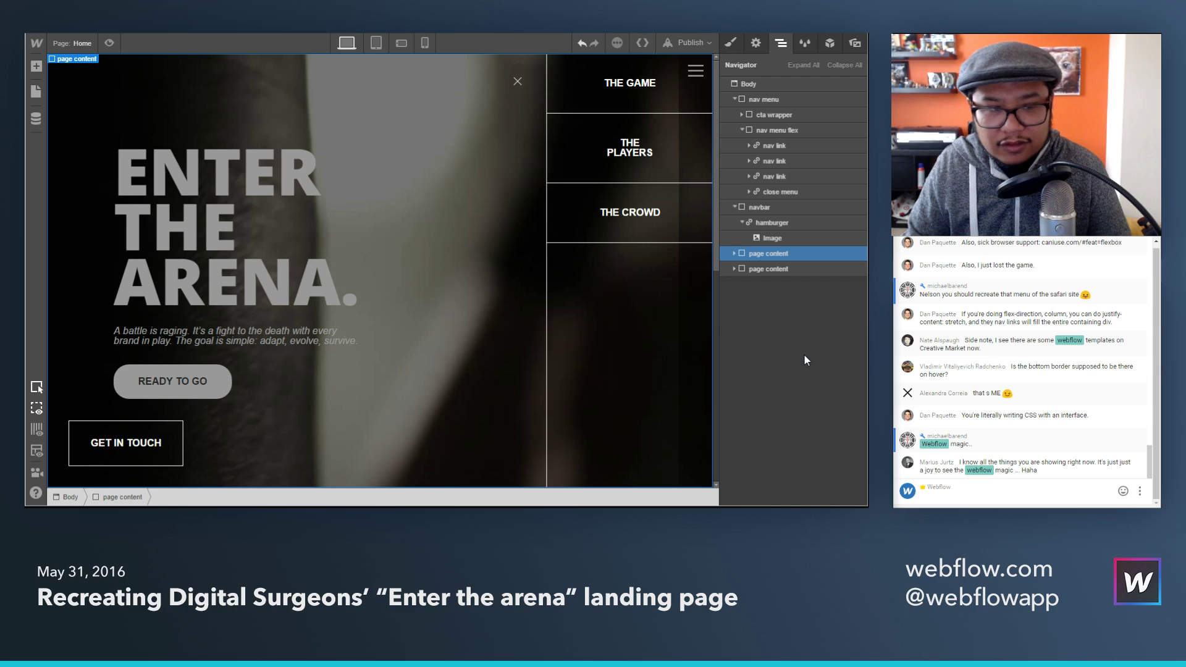
pyautogui.click(768, 269)
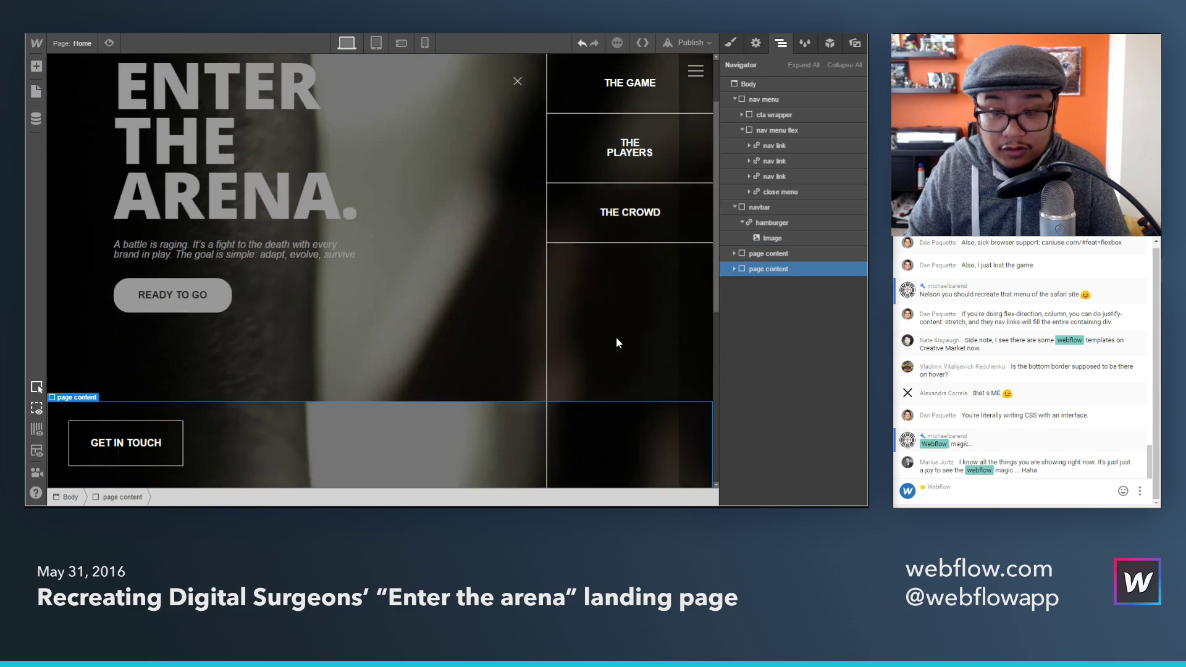
pyautogui.scroll(-3, 616, 338)
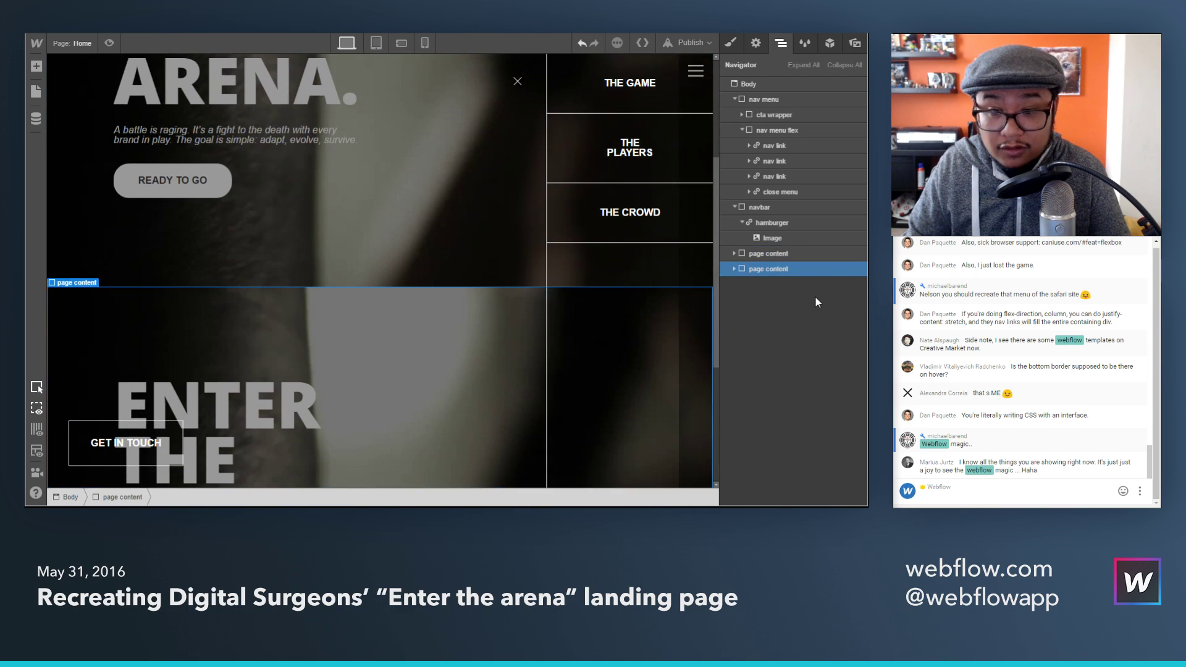
# Step: Give the page content class absolute positioning, pinned across the full width at the top with 0 px top, left and right offsets
pyautogui.click(773, 257)
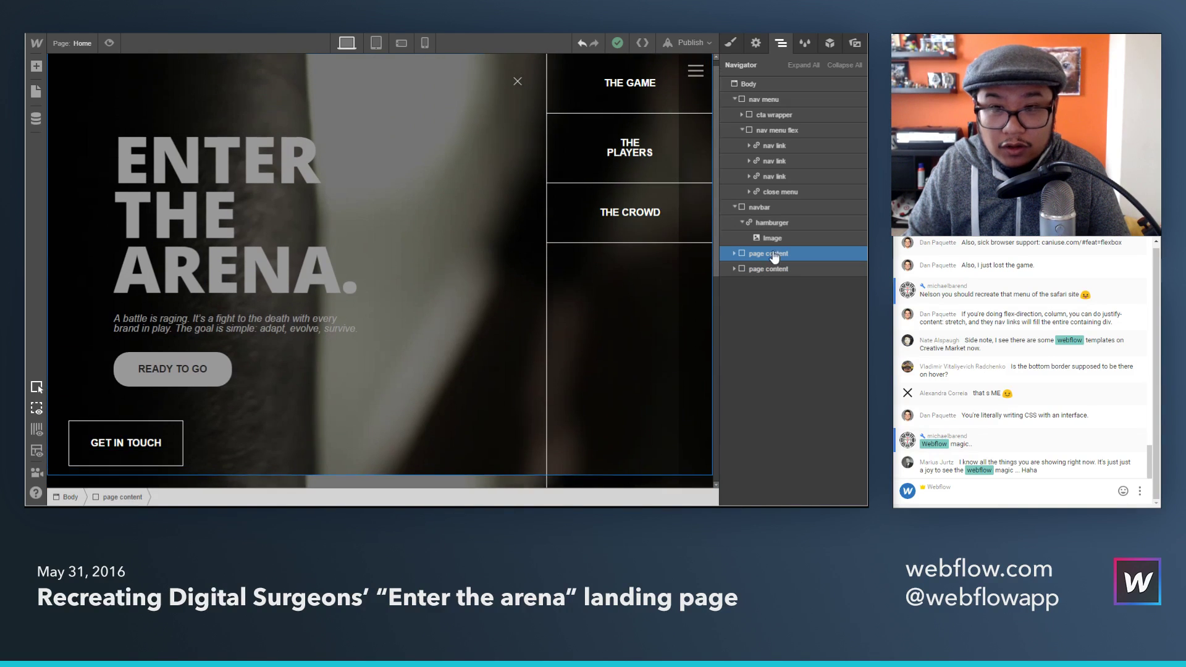
pyautogui.press('s')
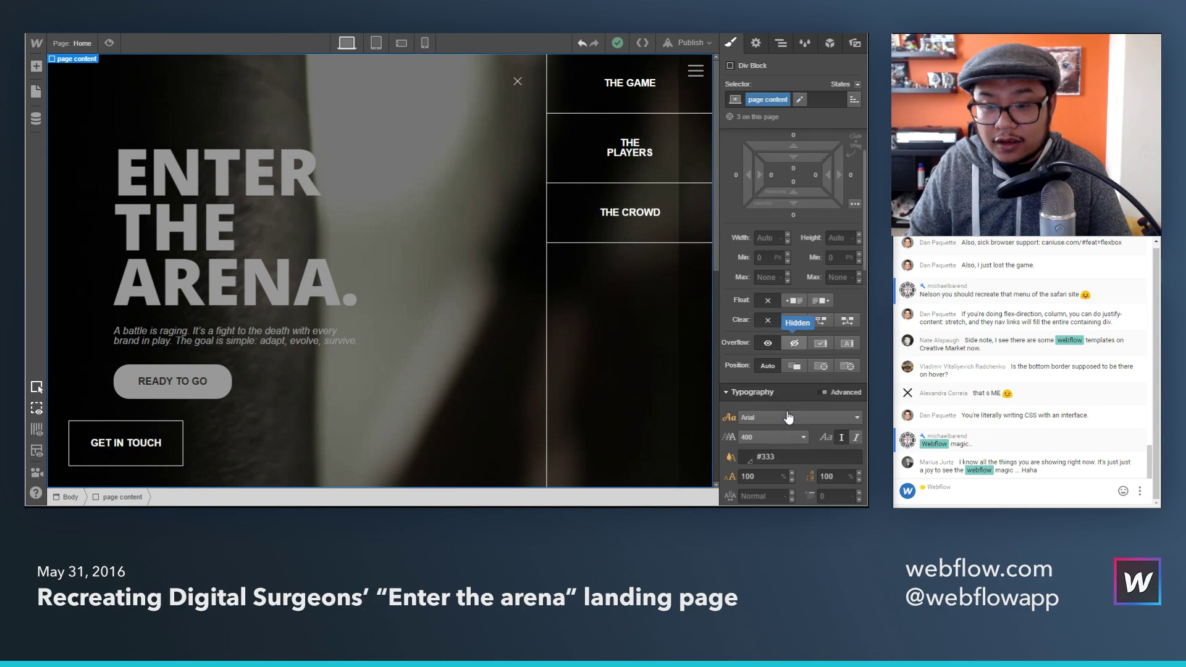
pyautogui.click(831, 369)
pyautogui.scroll(-1, 746, 344)
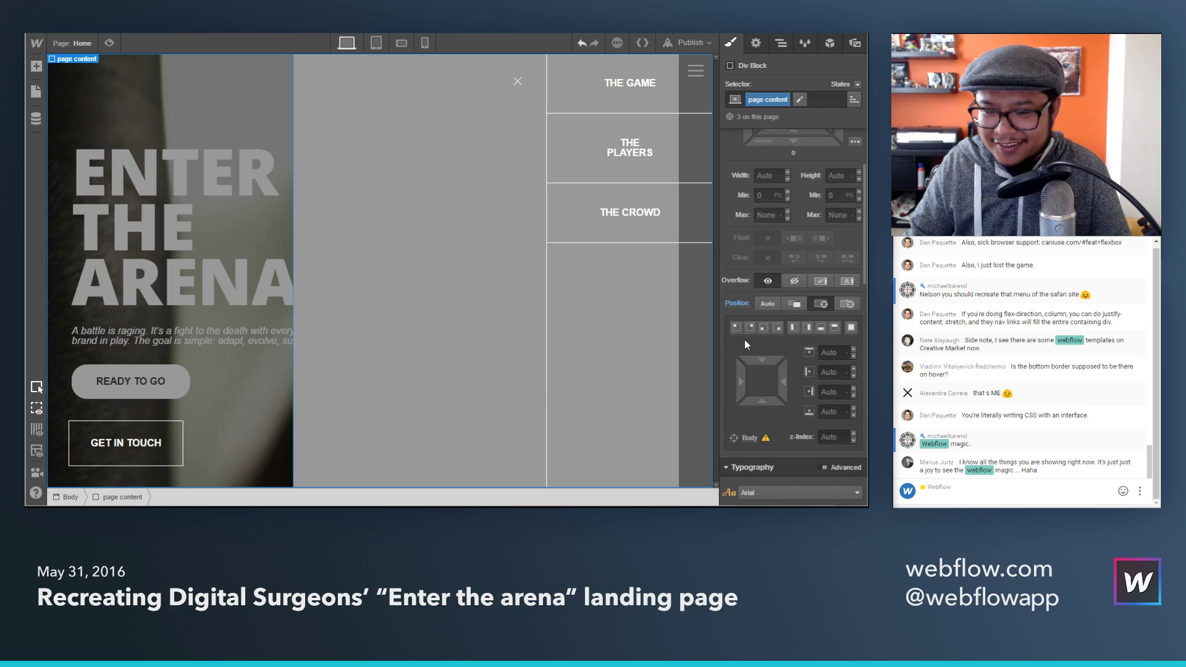
pyautogui.click(738, 328)
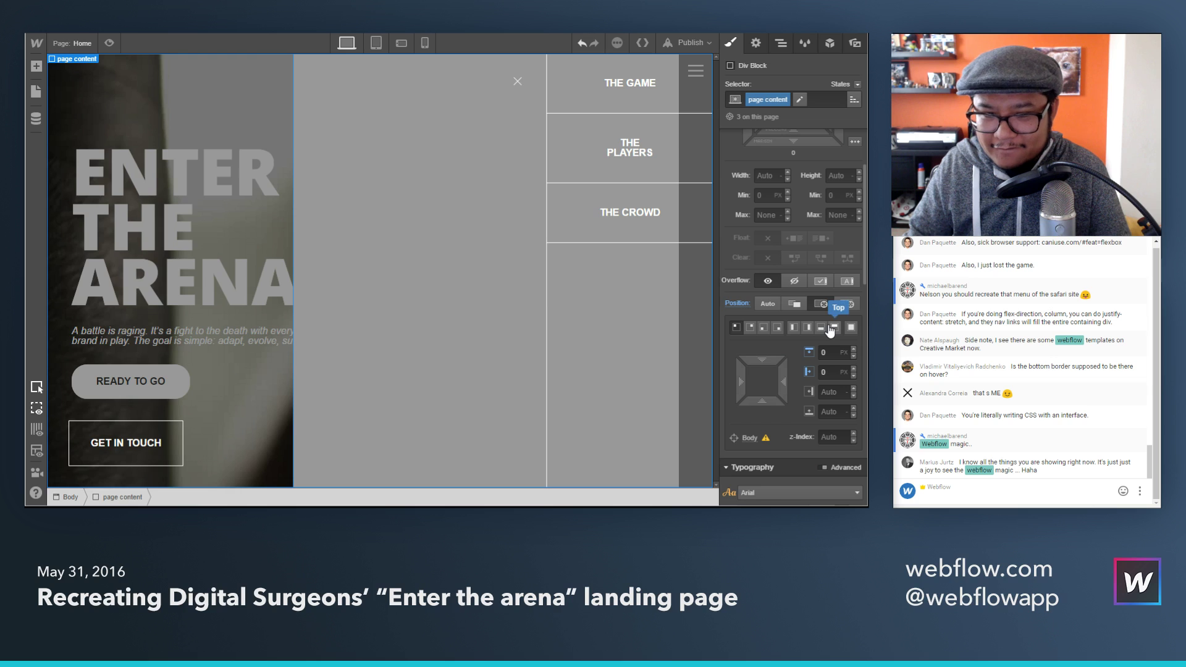
pyautogui.click(832, 328)
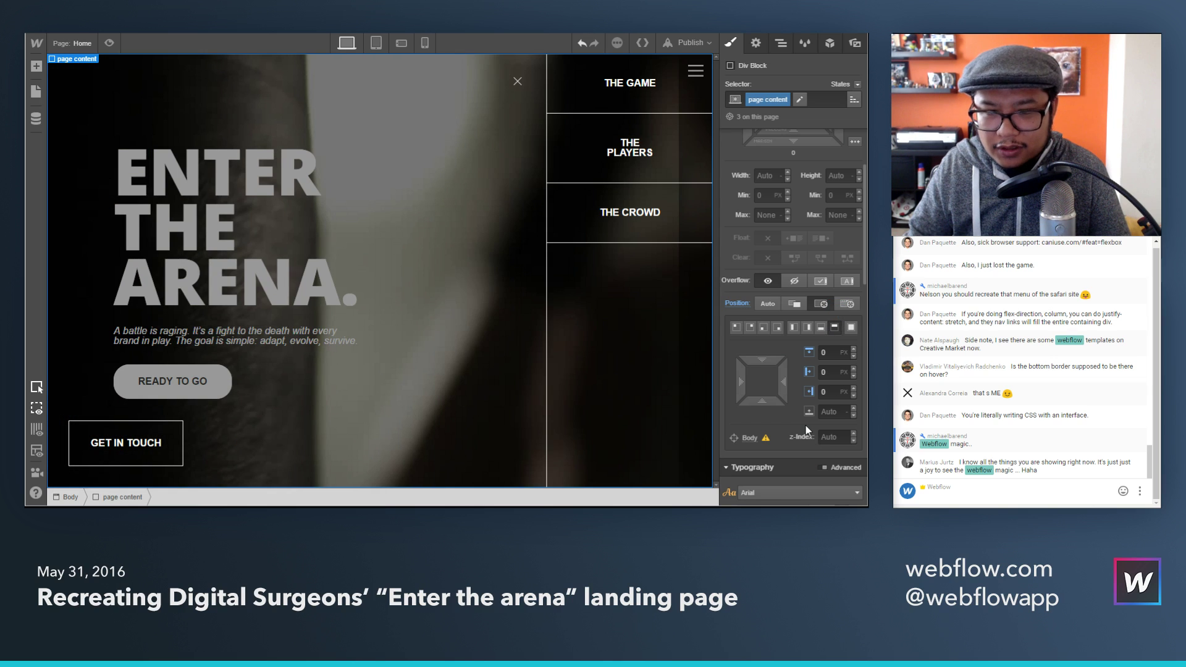
# Step: Create an interaction named "hide page content" for the second page content div and try to set its initial opacity to 0%
pyautogui.click(781, 43)
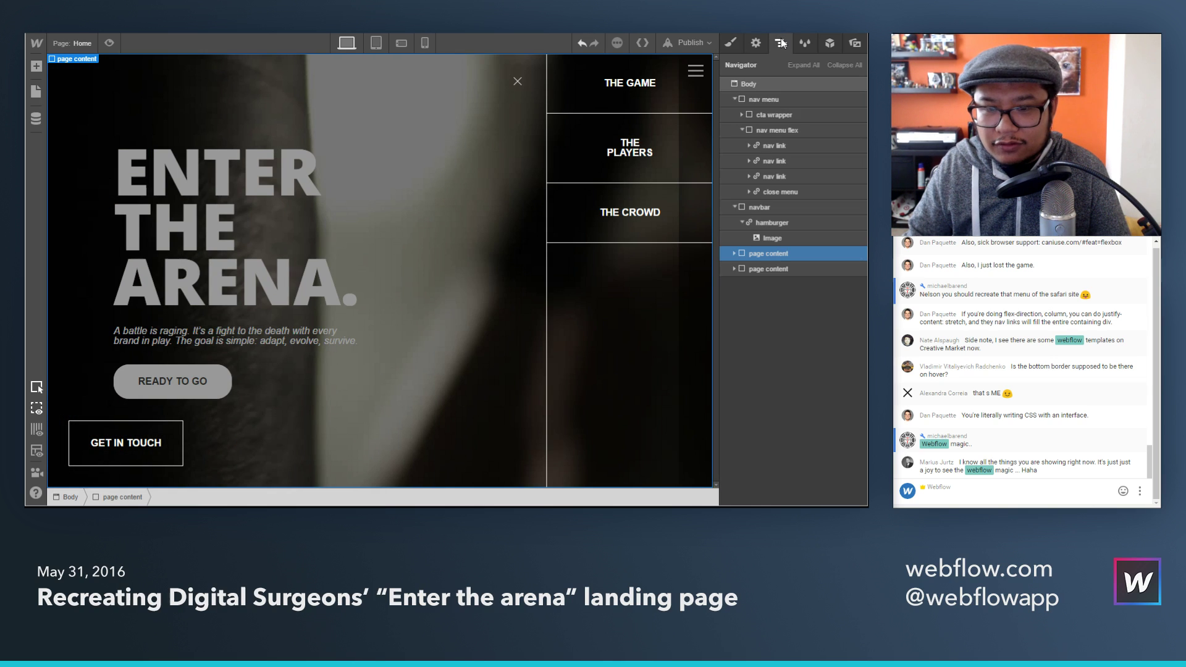
pyautogui.click(769, 270)
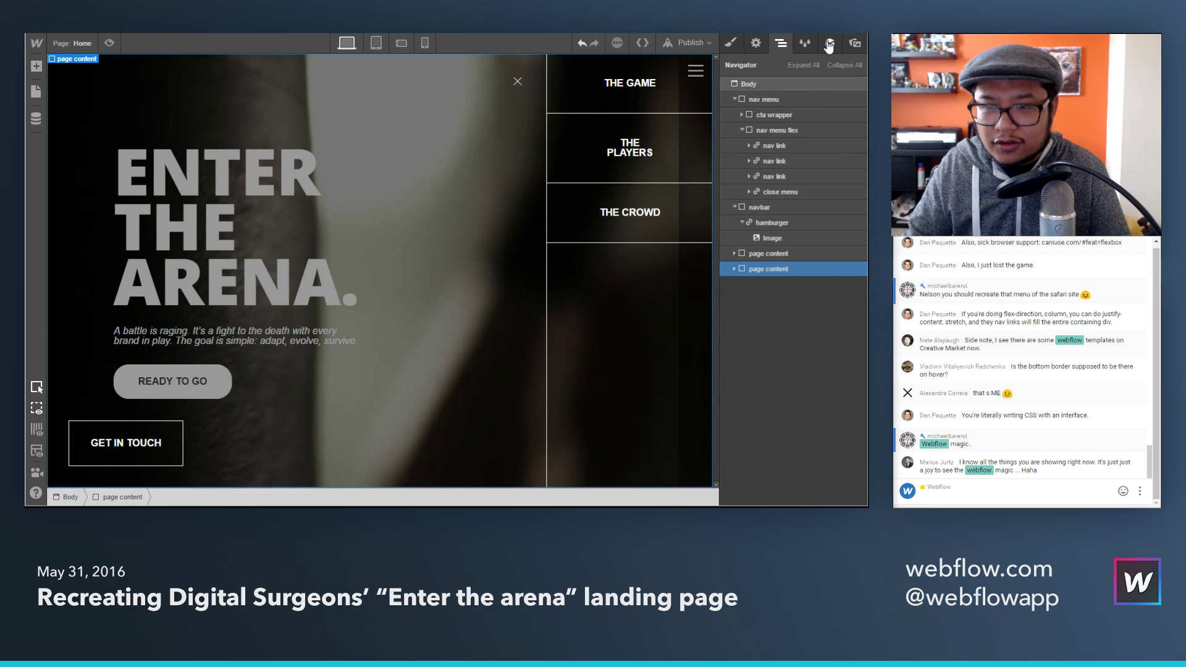
pyautogui.click(830, 42)
pyautogui.click(853, 180)
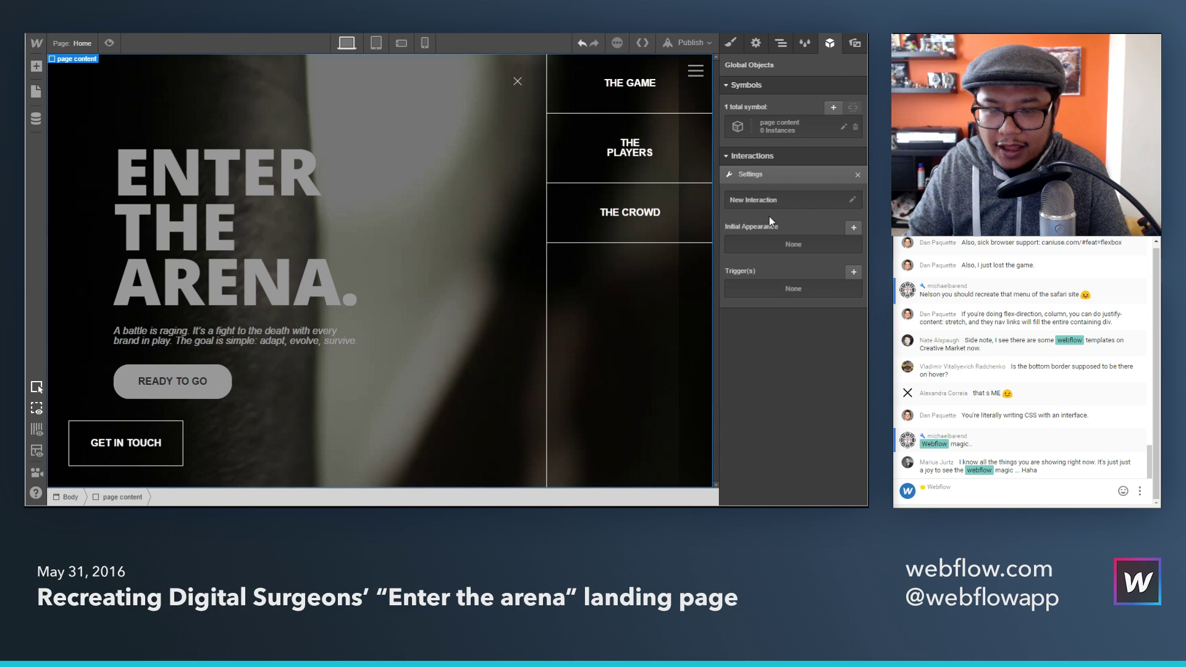
pyautogui.write('hide pag')
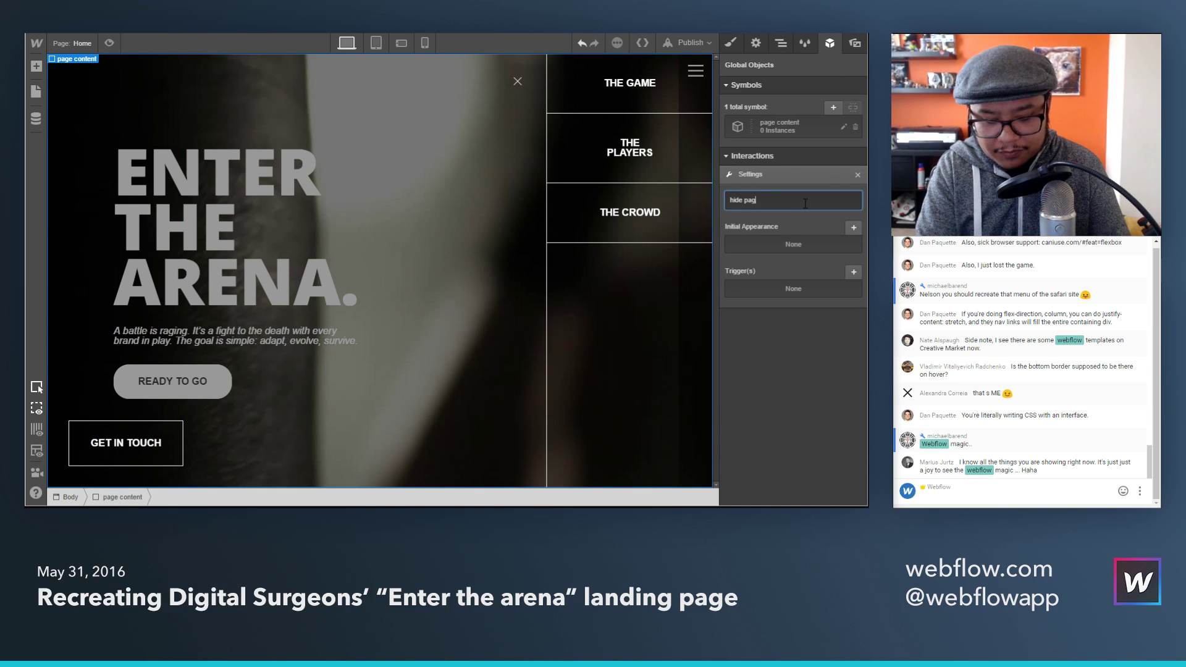
pyautogui.write('e content')
pyautogui.click(854, 227)
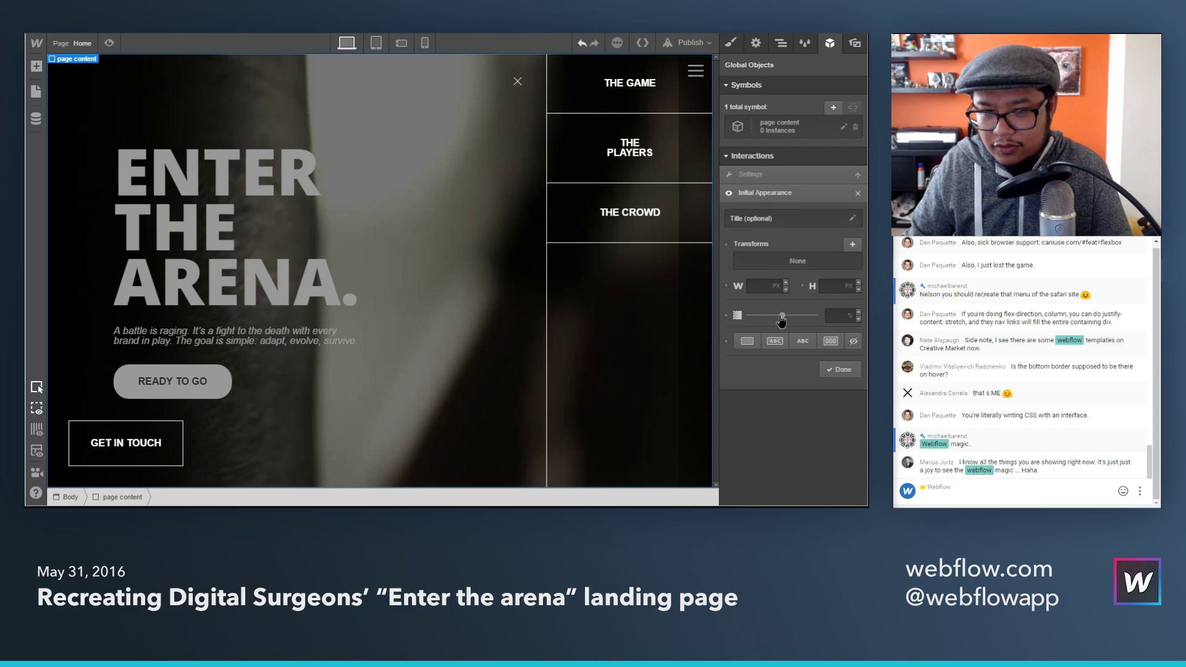
pyautogui.moveTo(782, 320); pyautogui.dragTo(718, 313)
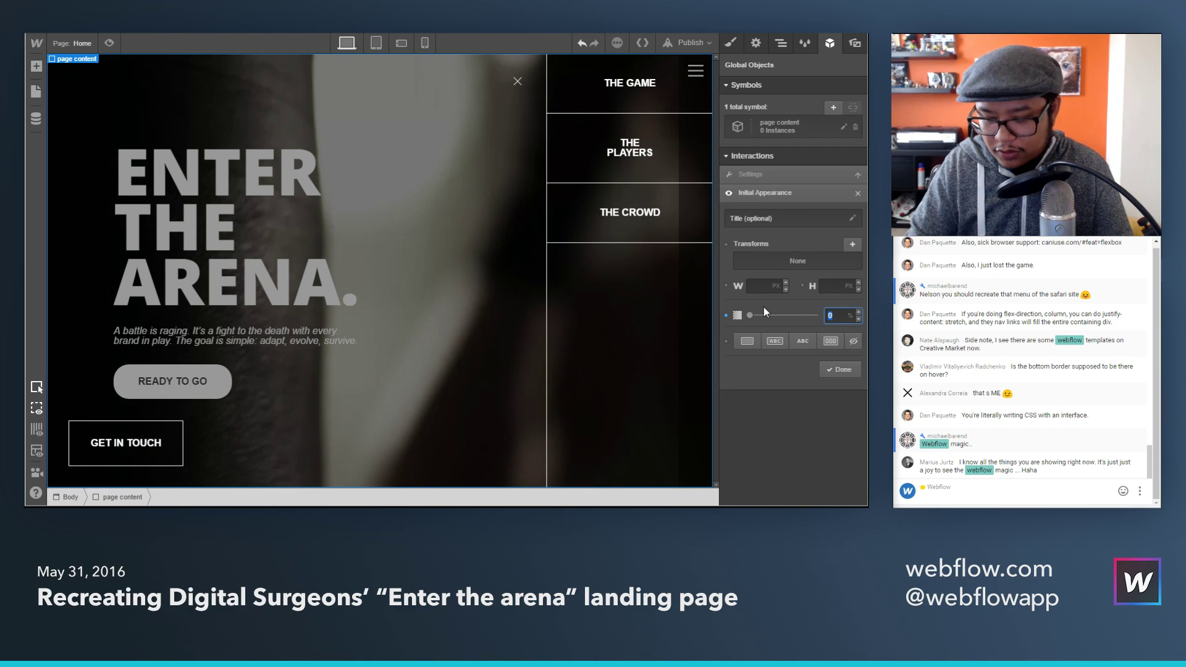
pyautogui.click(843, 370)
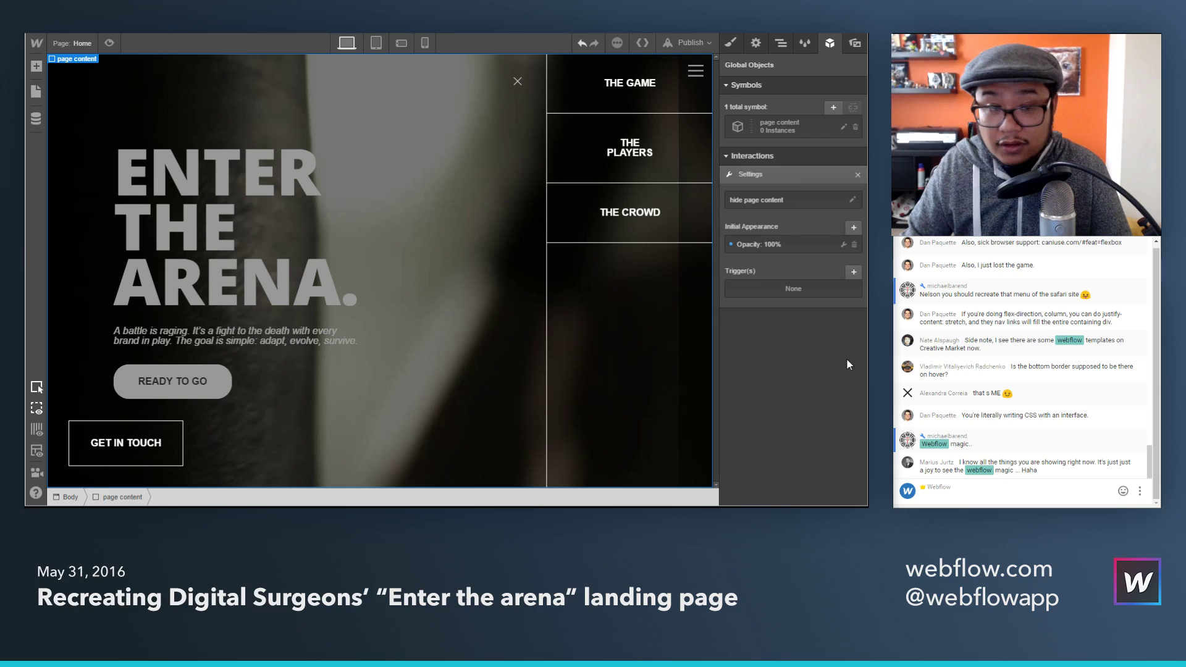
# Step: Add a Blur filter with a 10 px radius to the page content class of the second page content div
pyautogui.click(780, 42)
pyautogui.click(731, 43)
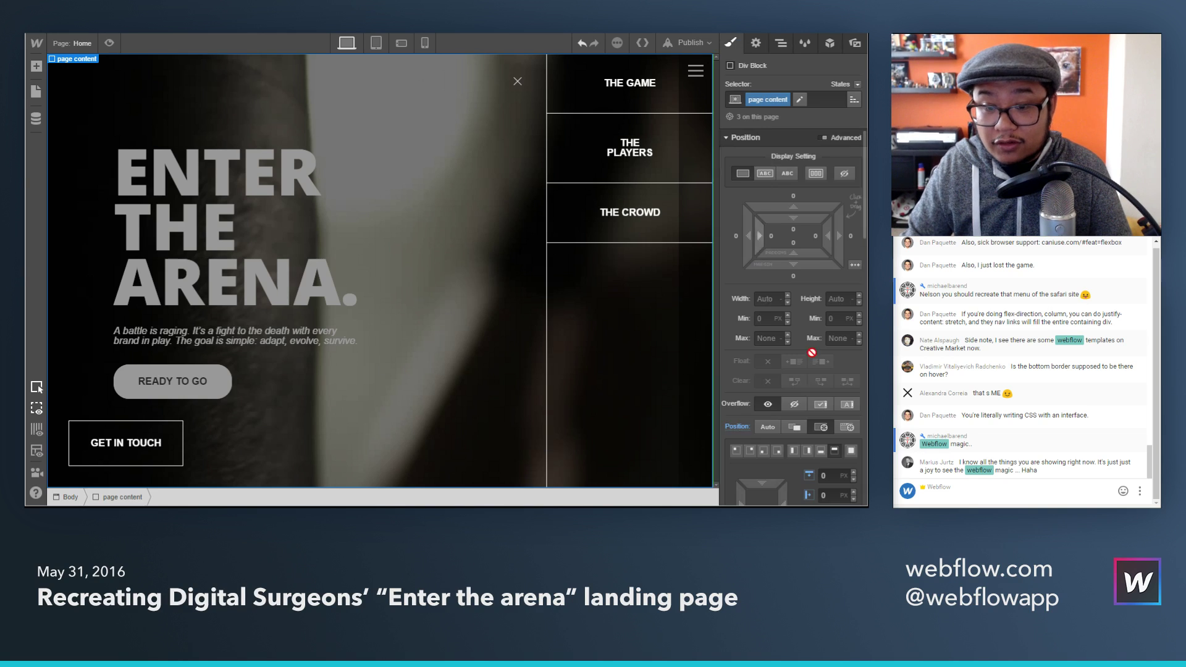
pyautogui.scroll(-15, 786, 433)
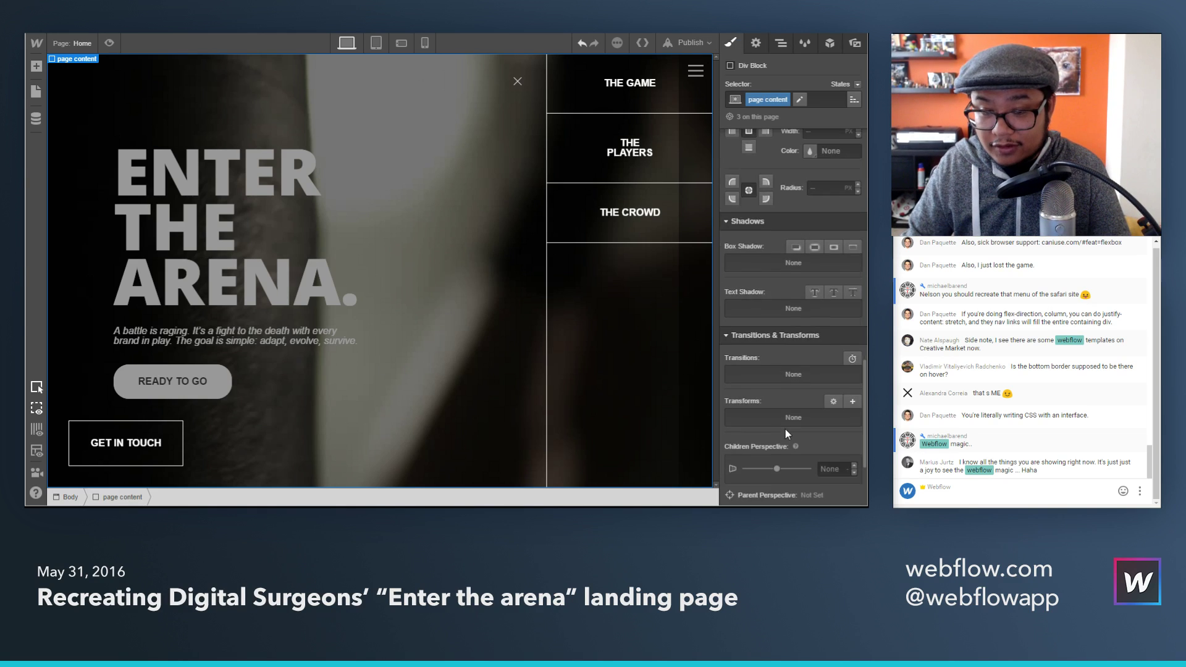
pyautogui.scroll(-5, 785, 429)
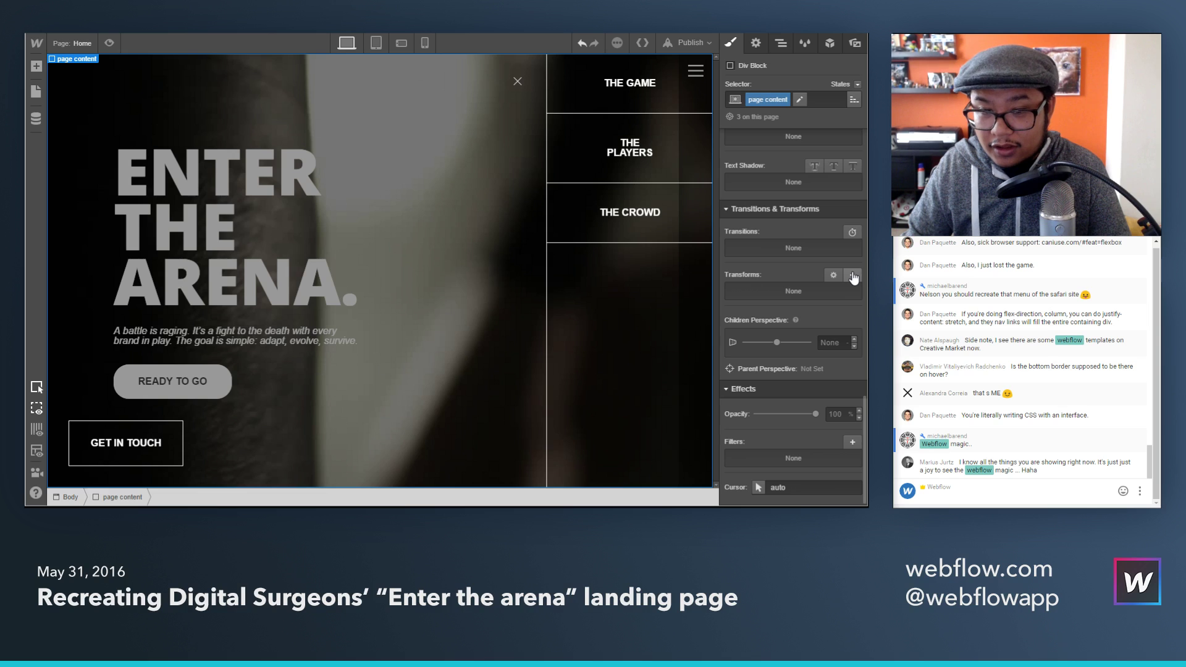
pyautogui.click(853, 441)
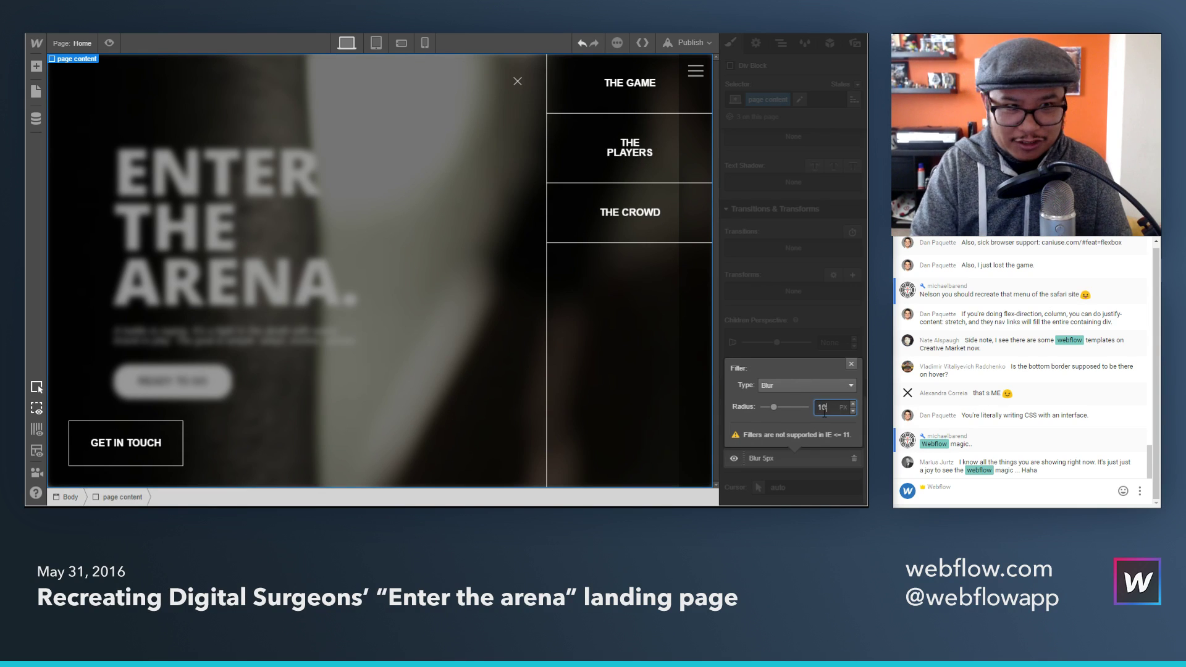
pyautogui.press('BackSpace')
pyautogui.write('10')
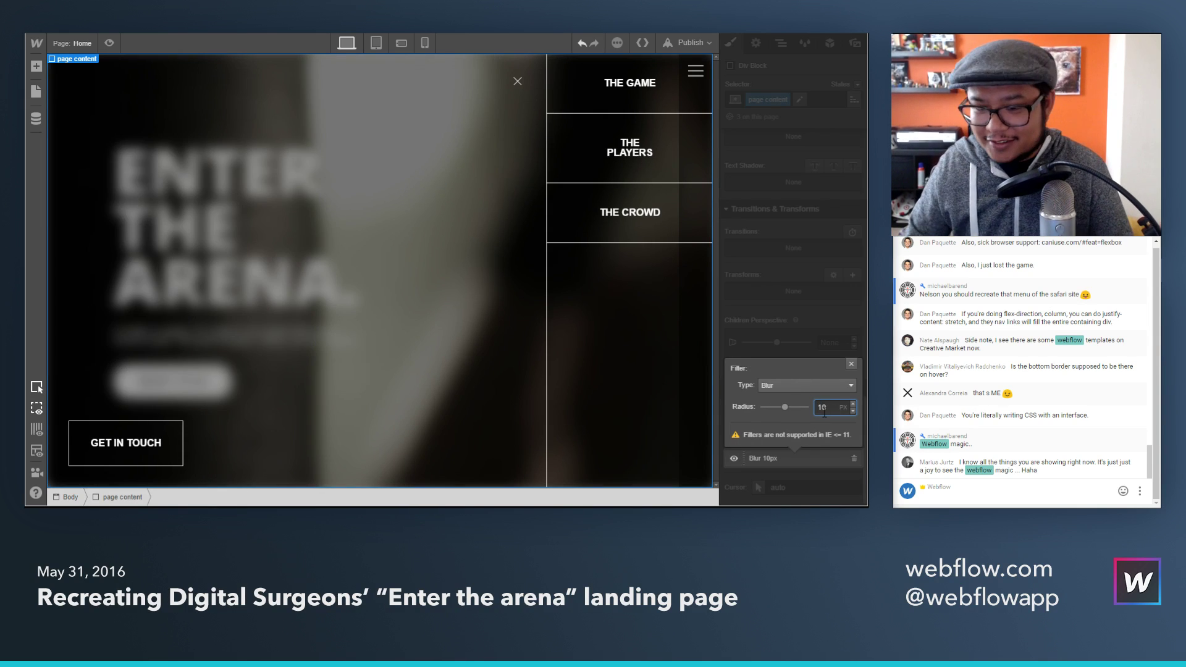
pyautogui.click(851, 364)
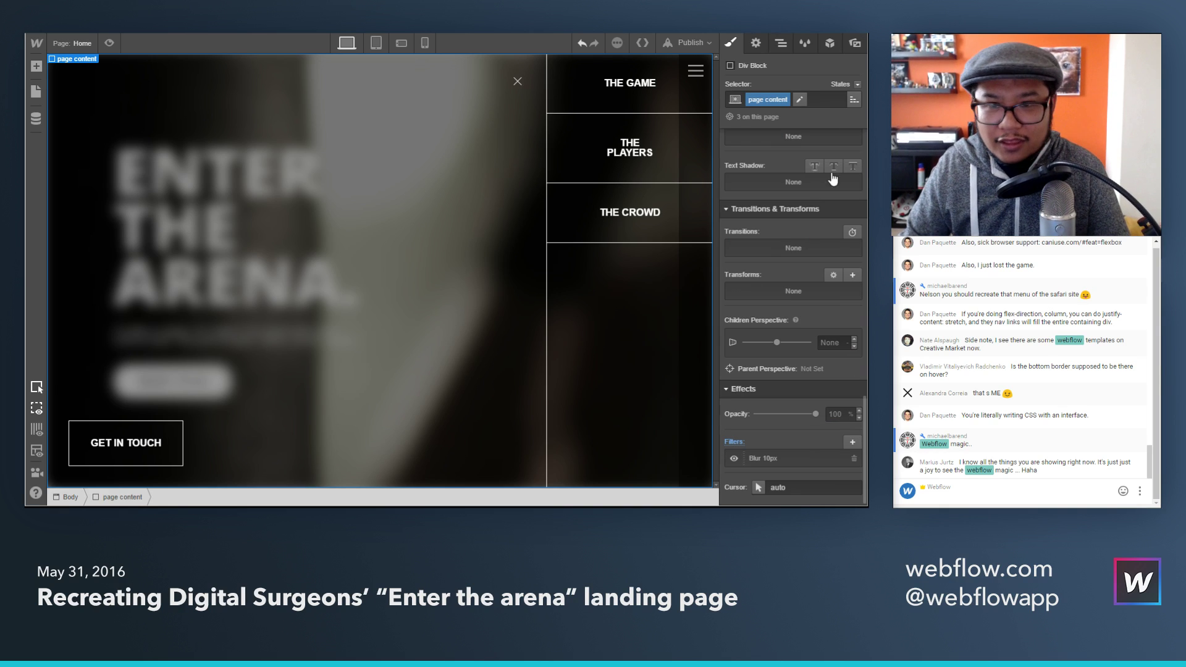
# Step: Set the initial appearance opacity of the second page content div's "hide page content" interaction to 0%
pyautogui.click(781, 44)
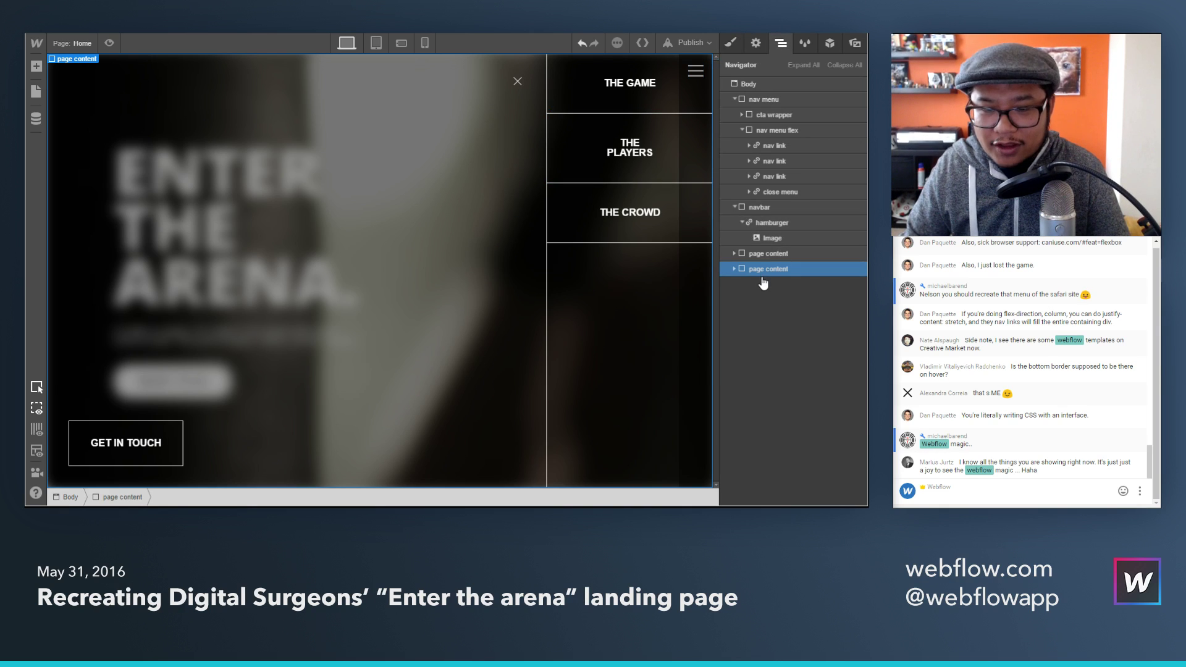
pyautogui.click(771, 255)
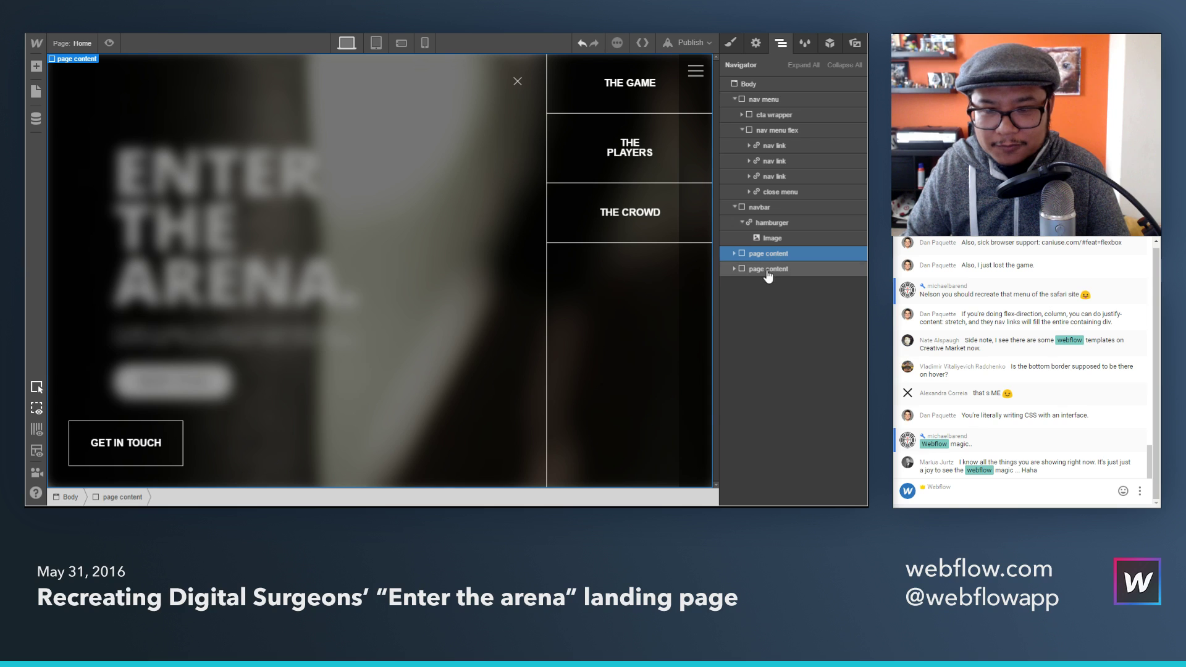
pyautogui.click(768, 270)
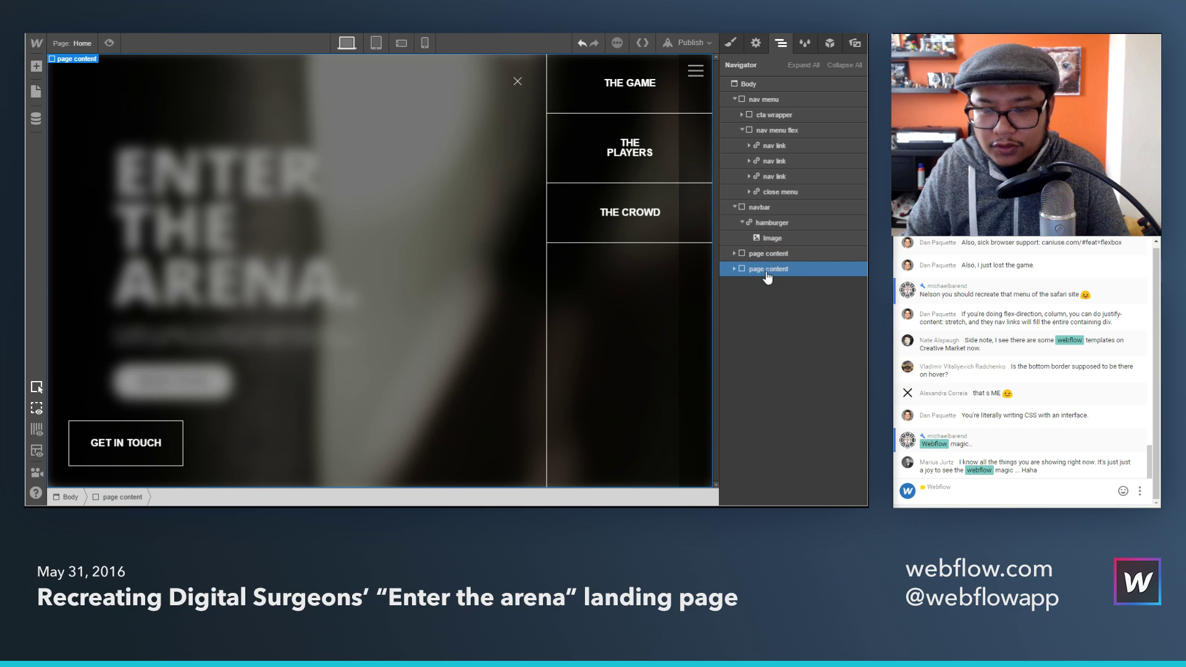
pyautogui.click(830, 42)
pyautogui.click(831, 296)
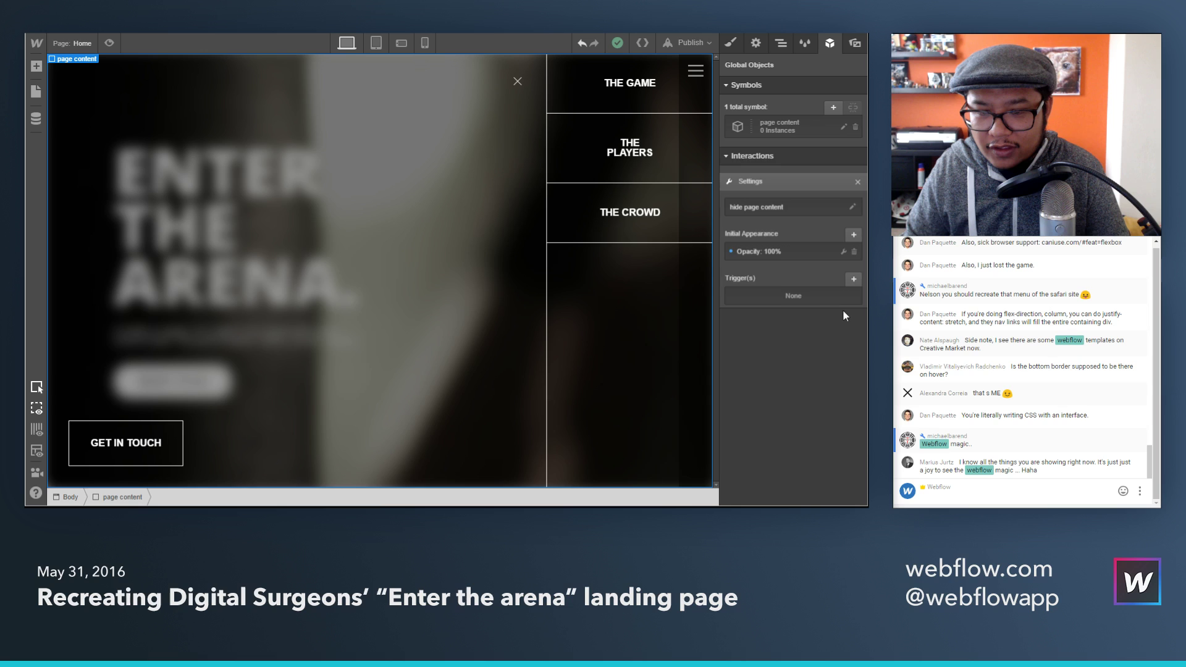
pyautogui.click(838, 257)
pyautogui.moveTo(816, 315); pyautogui.dragTo(685, 306)
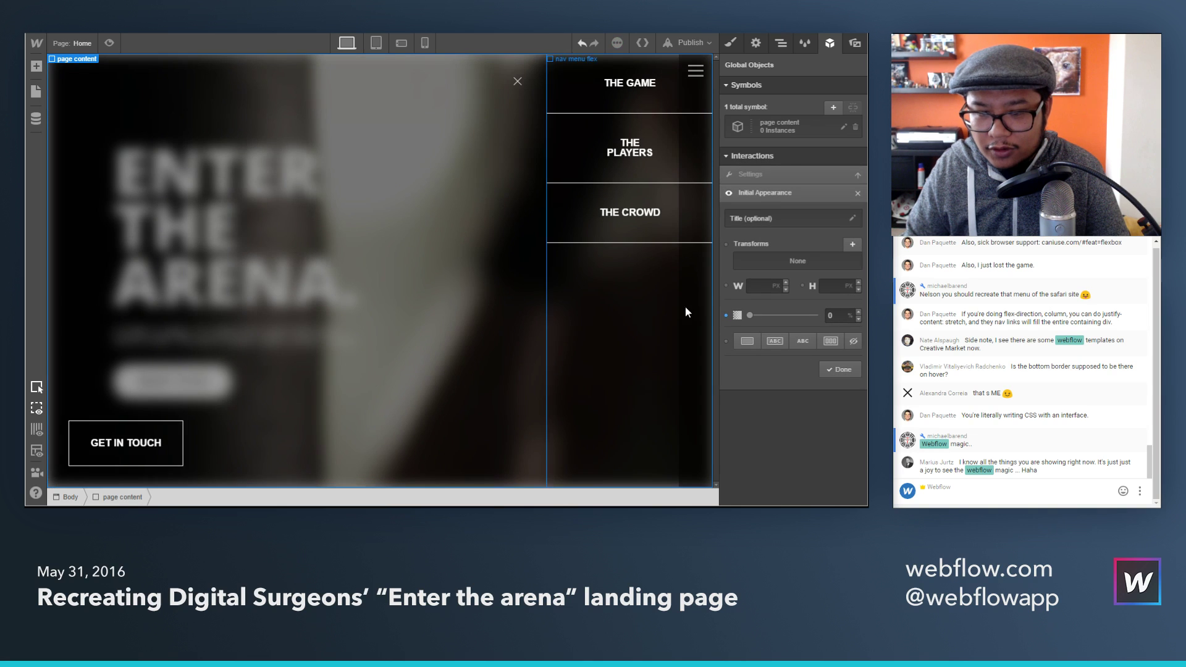
pyautogui.click(844, 370)
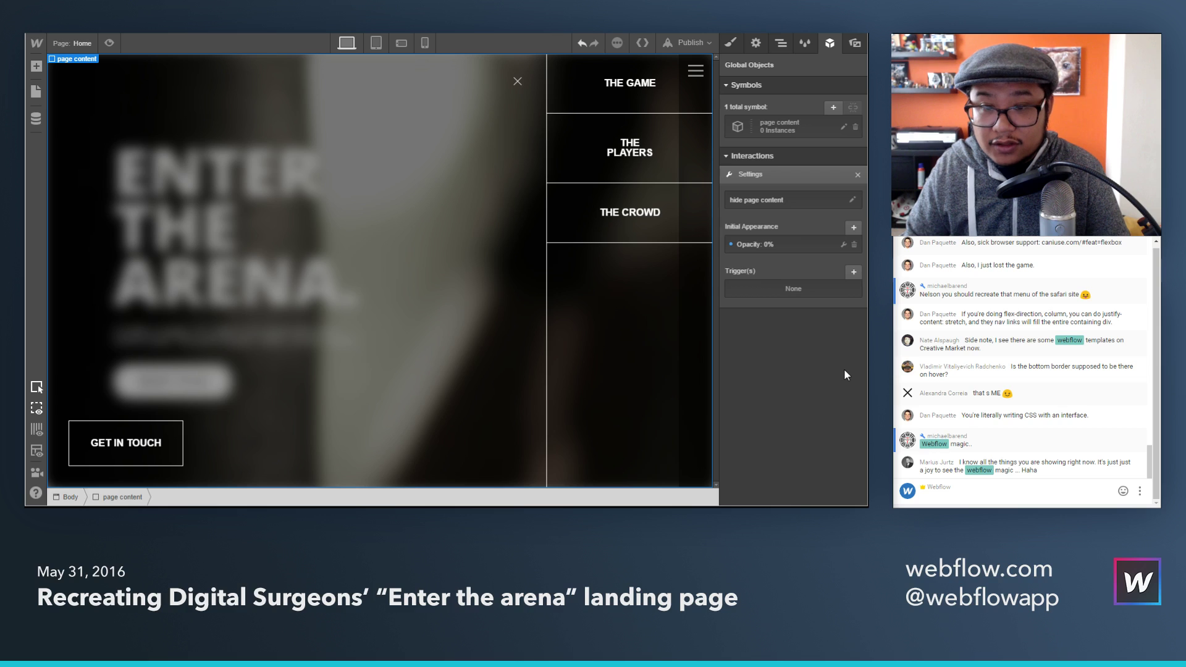
# Step: Replace the class of the first of the two page content divs with a new class named "page content reg"
pyautogui.click(782, 44)
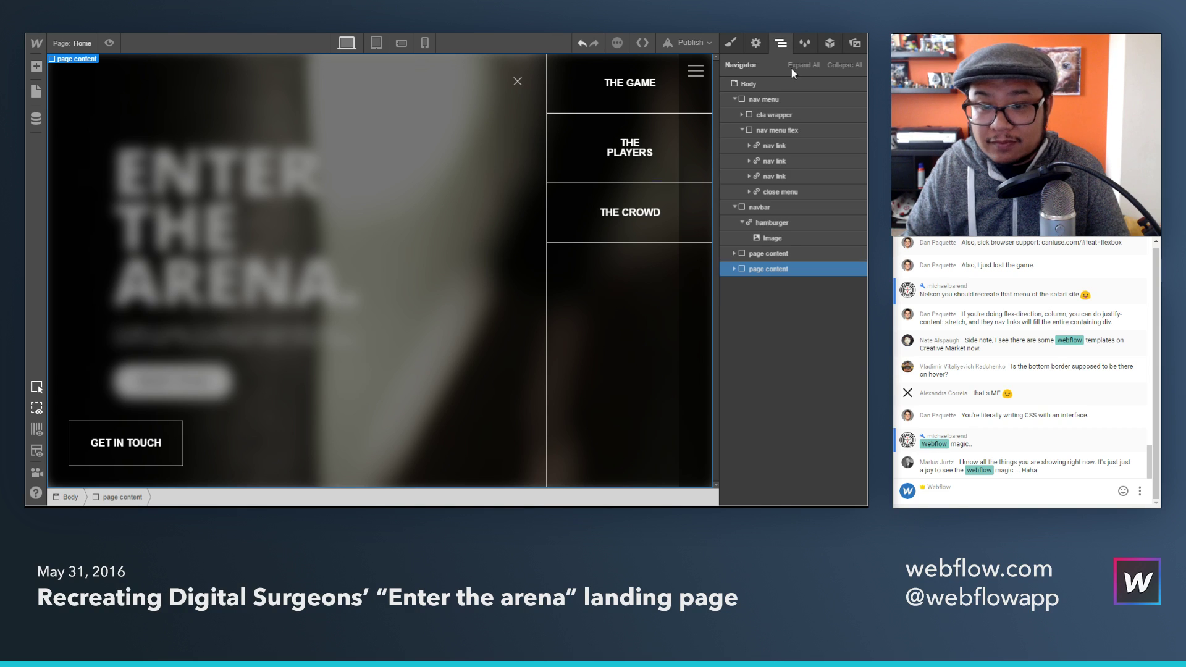
pyautogui.click(730, 43)
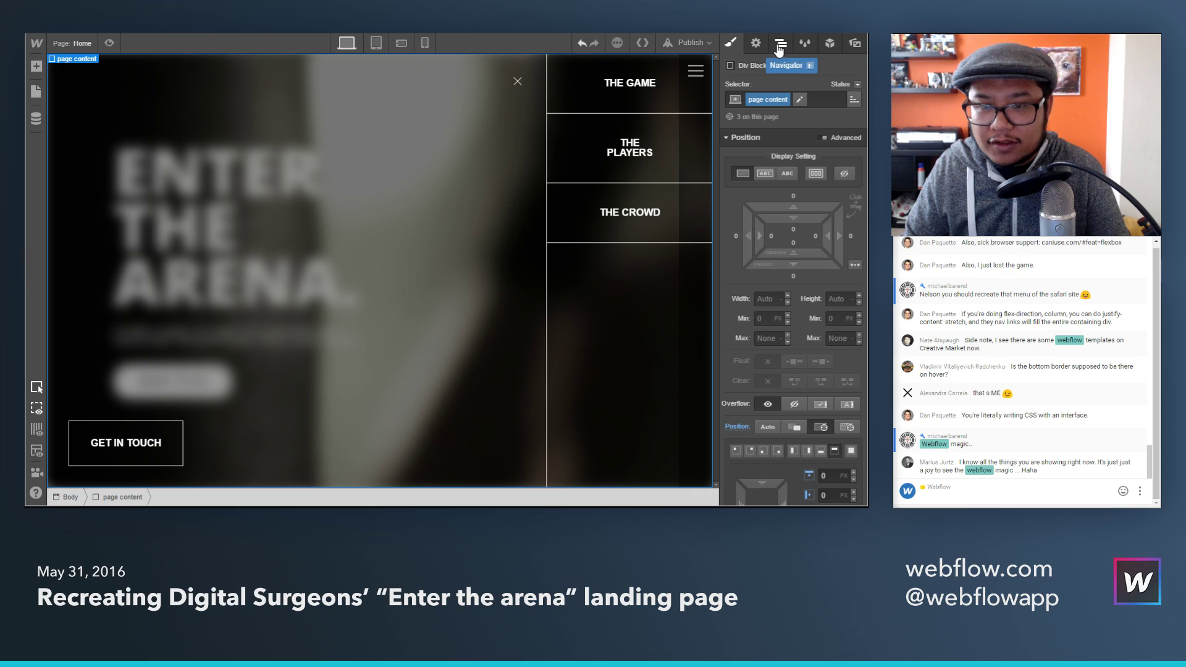
pyautogui.click(766, 103)
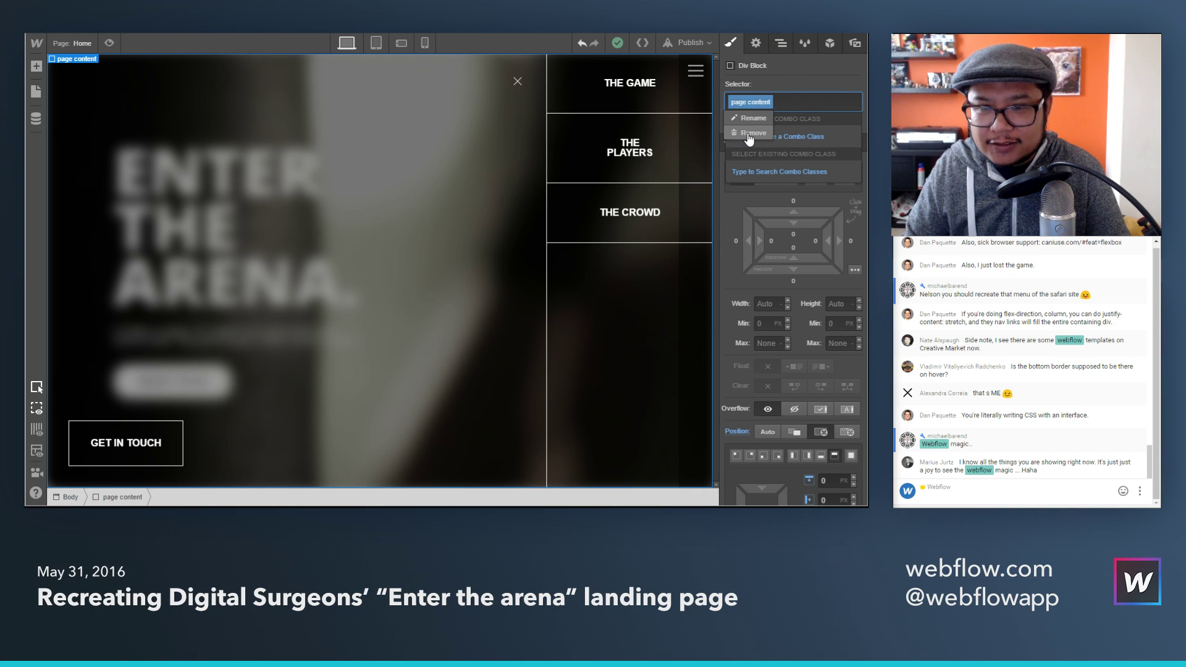
pyautogui.click(749, 135)
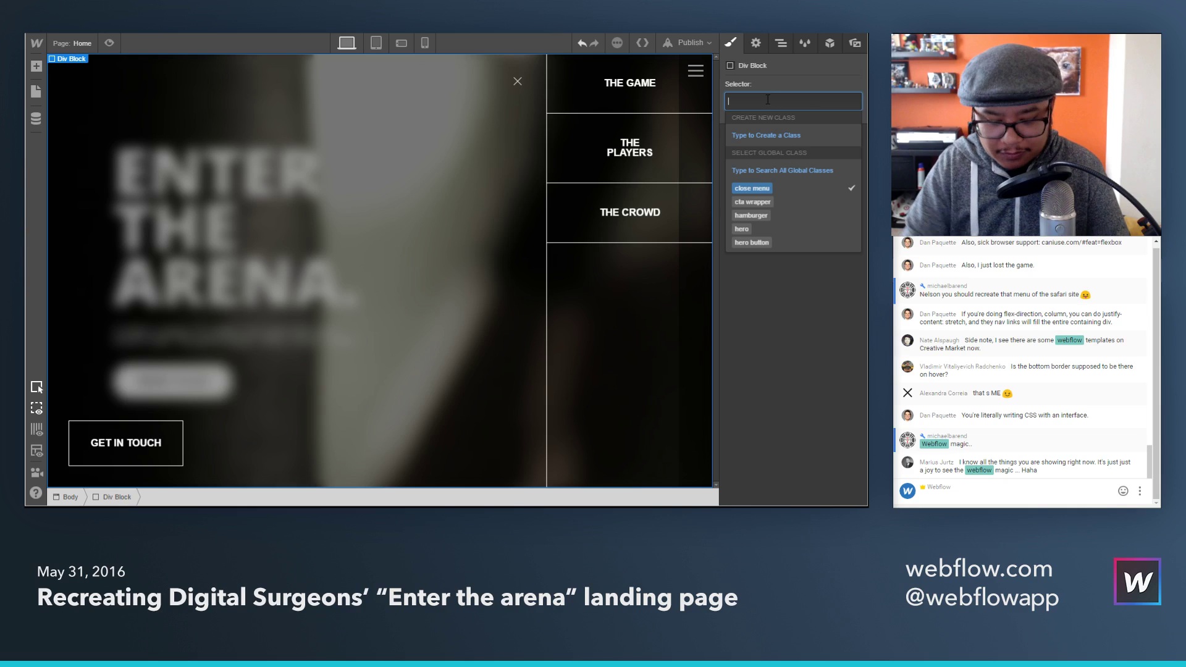
pyautogui.write('page content')
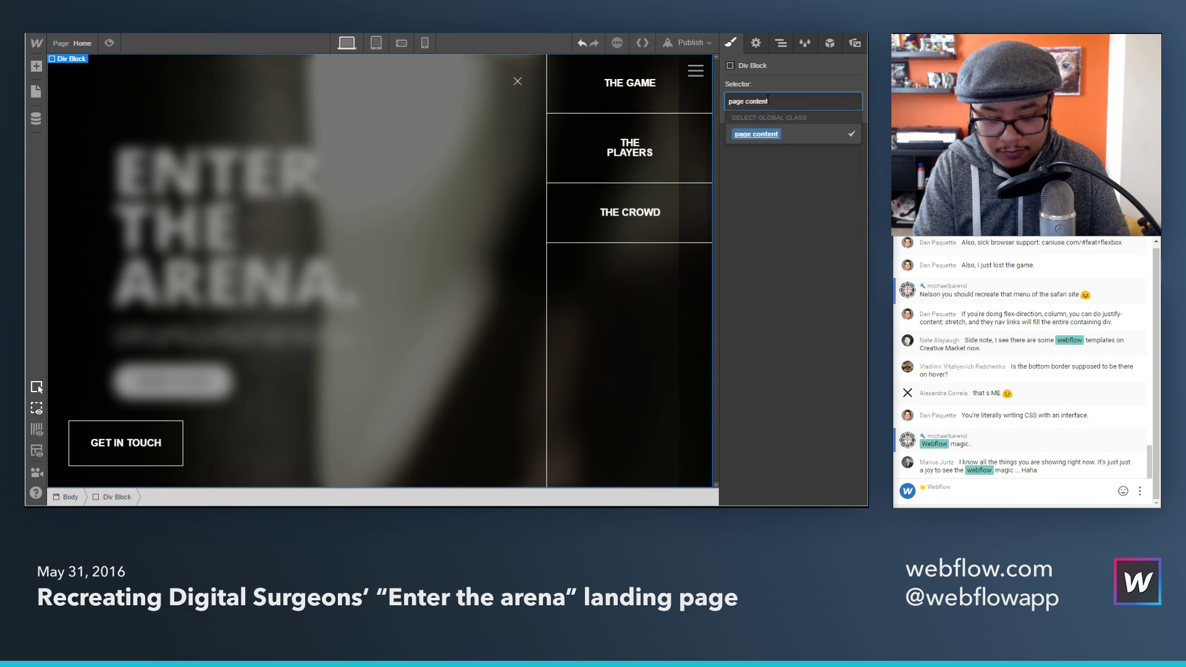
pyautogui.write(' reg')
pyautogui.press('Return')
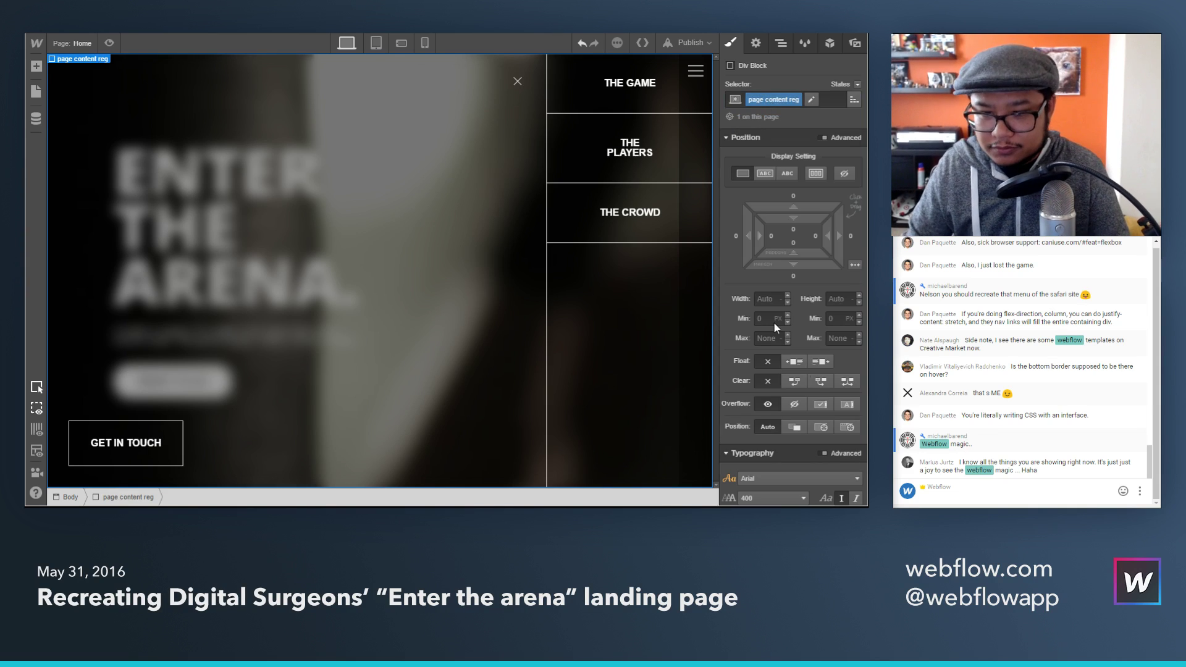
# Step: Give the page content reg class absolute positioning, pinned across the full width at the top with 0 px top, left and right offsets
pyautogui.click(820, 428)
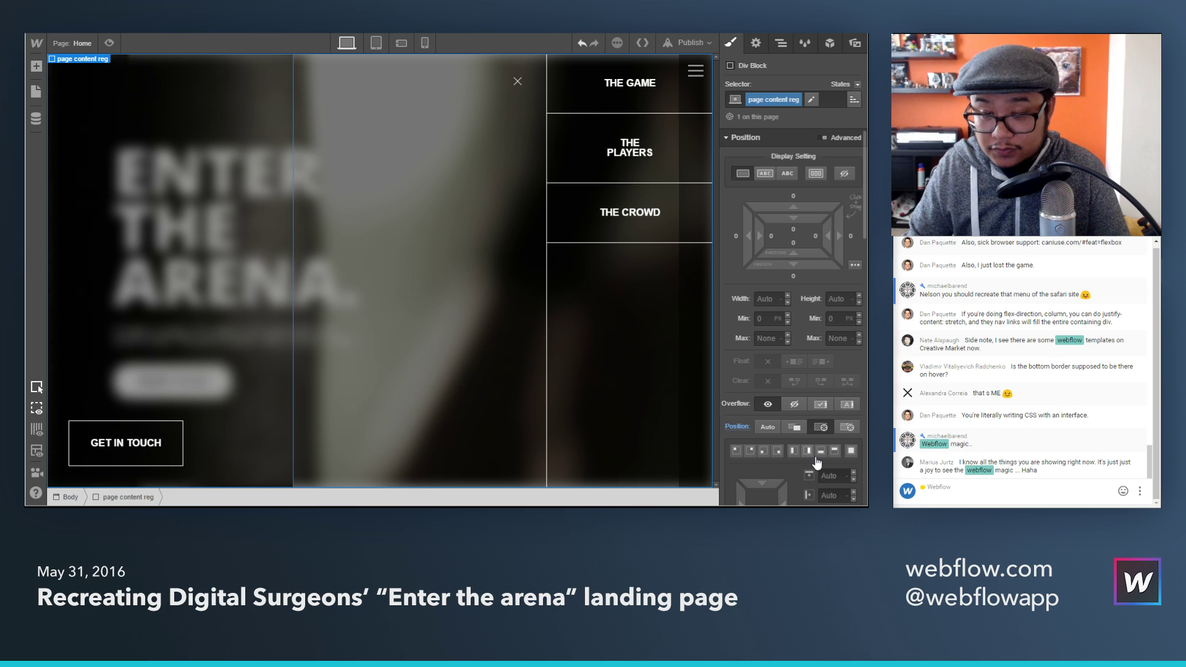
pyautogui.click(835, 451)
pyautogui.scroll(-4, 772, 418)
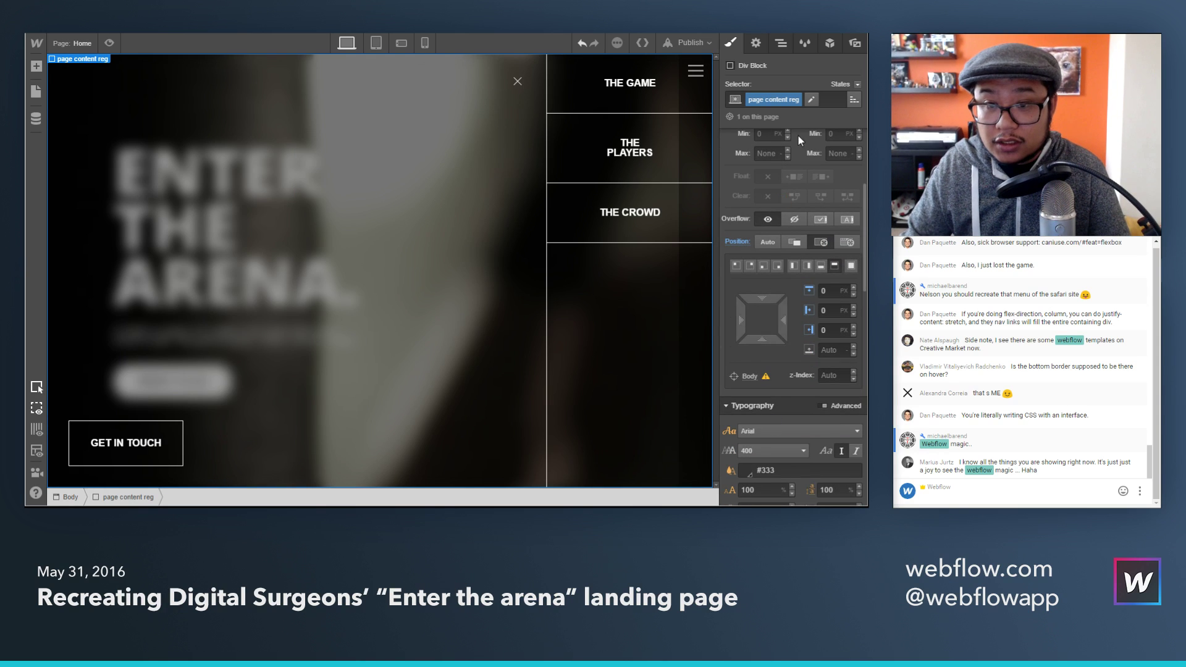
# Step: Check the filter and assigned interaction of the remaining page content div, and preview the page
pyautogui.click(781, 43)
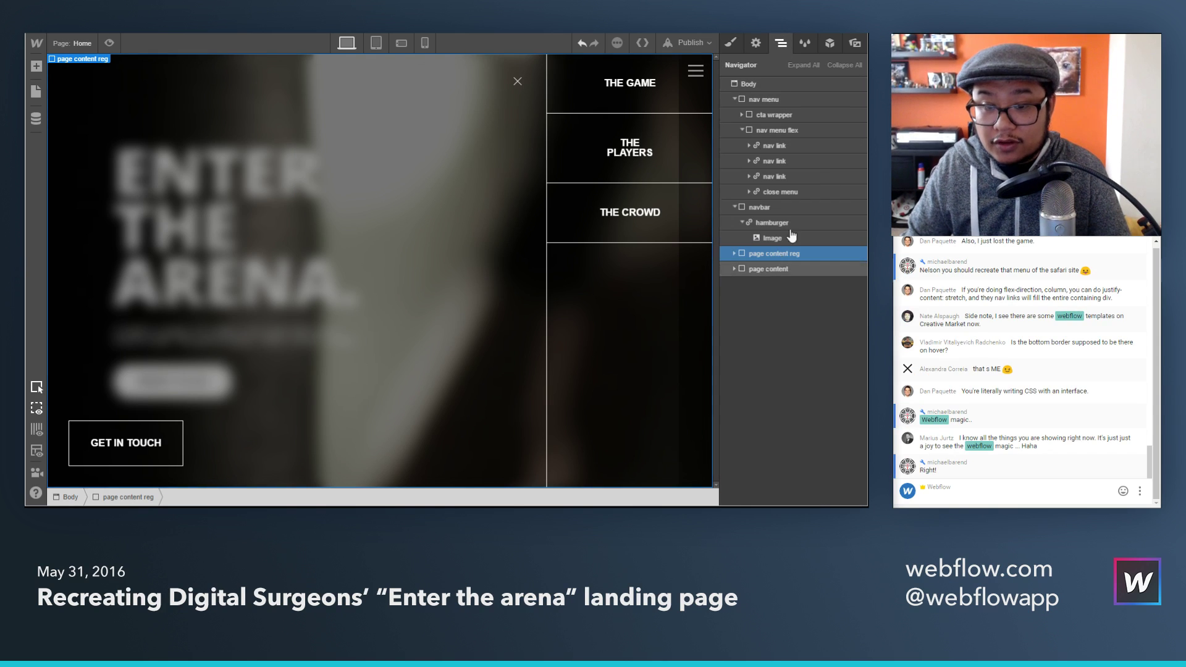
pyautogui.click(769, 269)
pyautogui.click(731, 43)
pyautogui.scroll(-3, 784, 334)
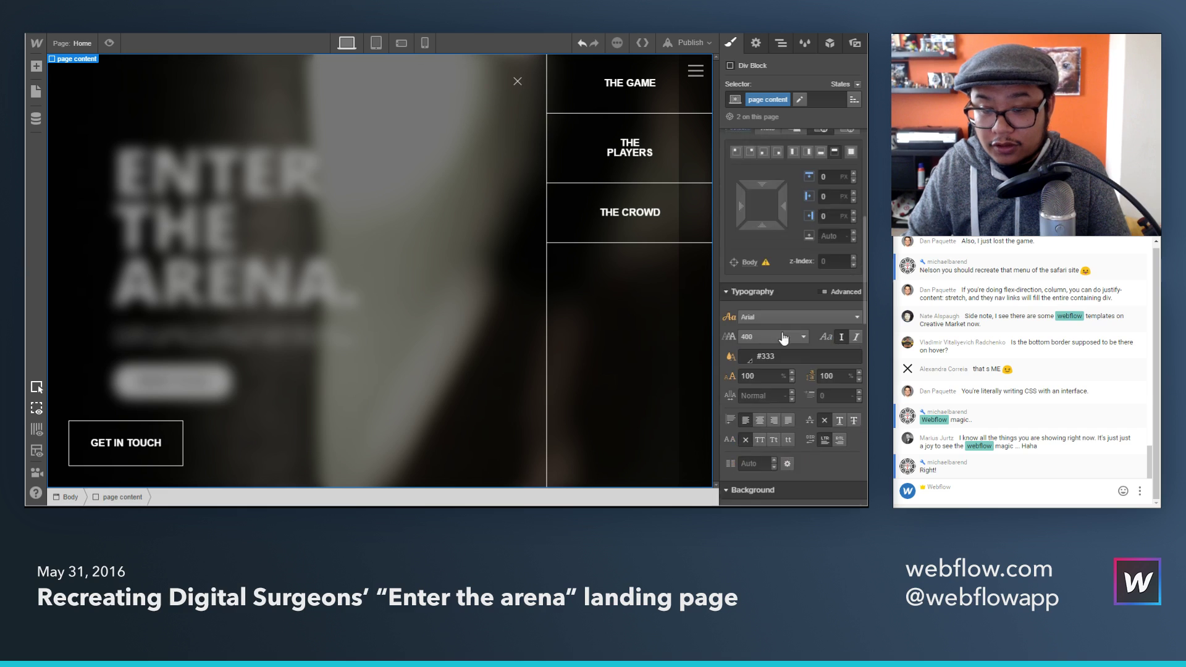
pyautogui.scroll(-10, 782, 336)
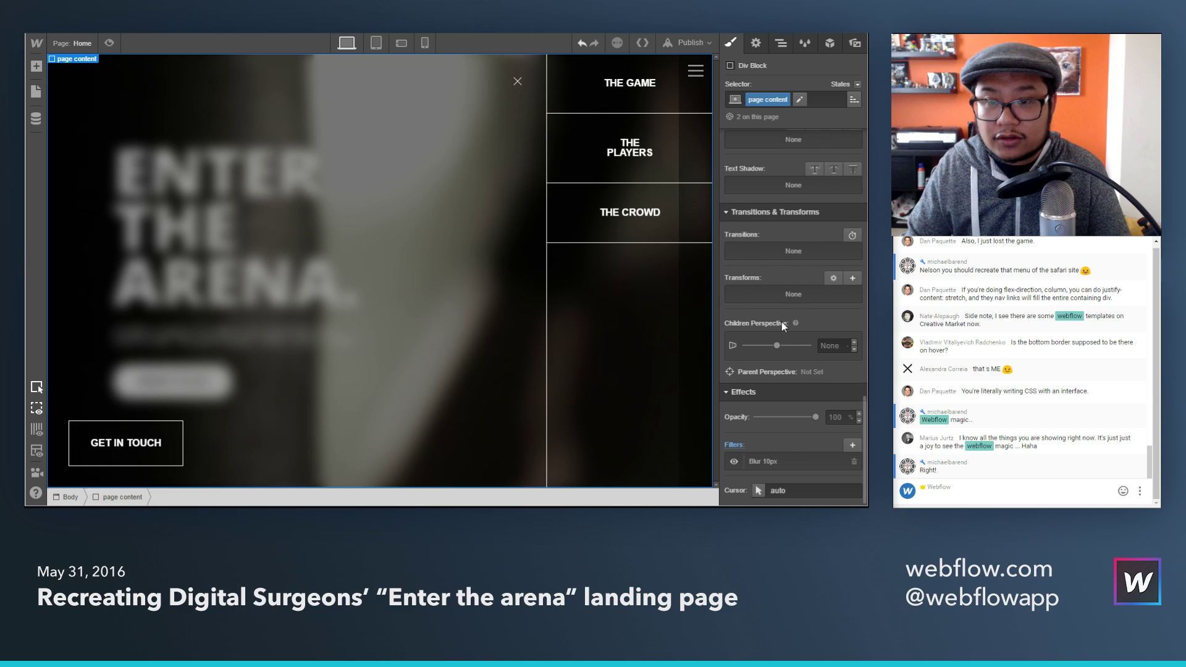
pyautogui.scroll(10, 780, 325)
pyautogui.click(829, 46)
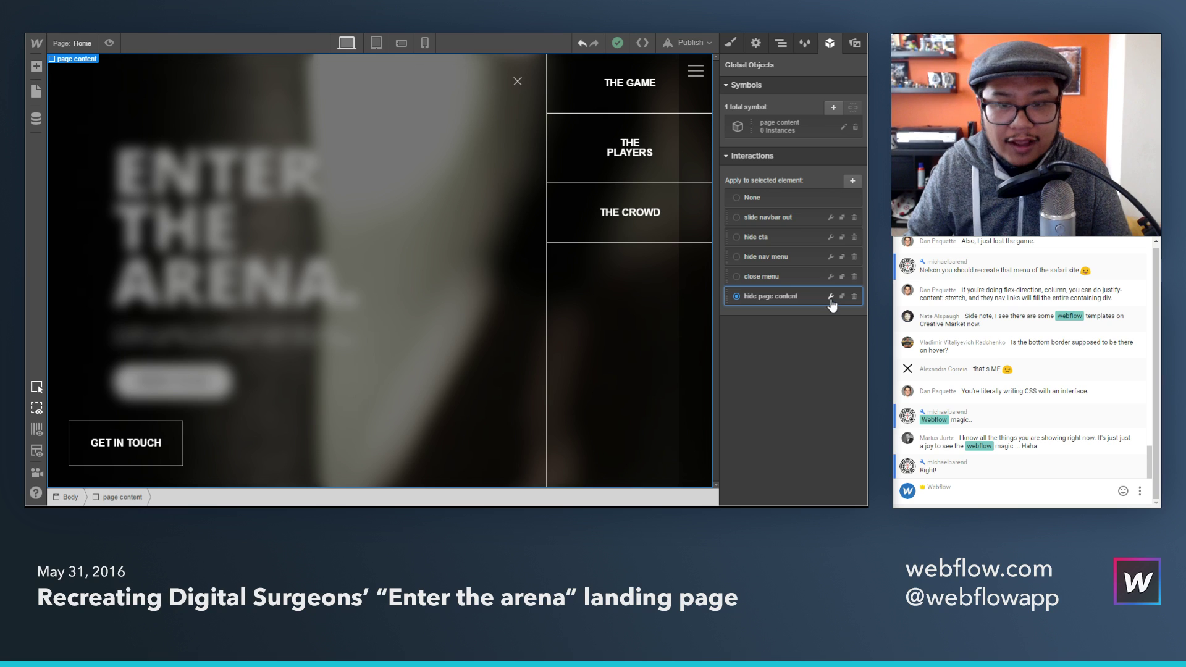
pyautogui.click(111, 42)
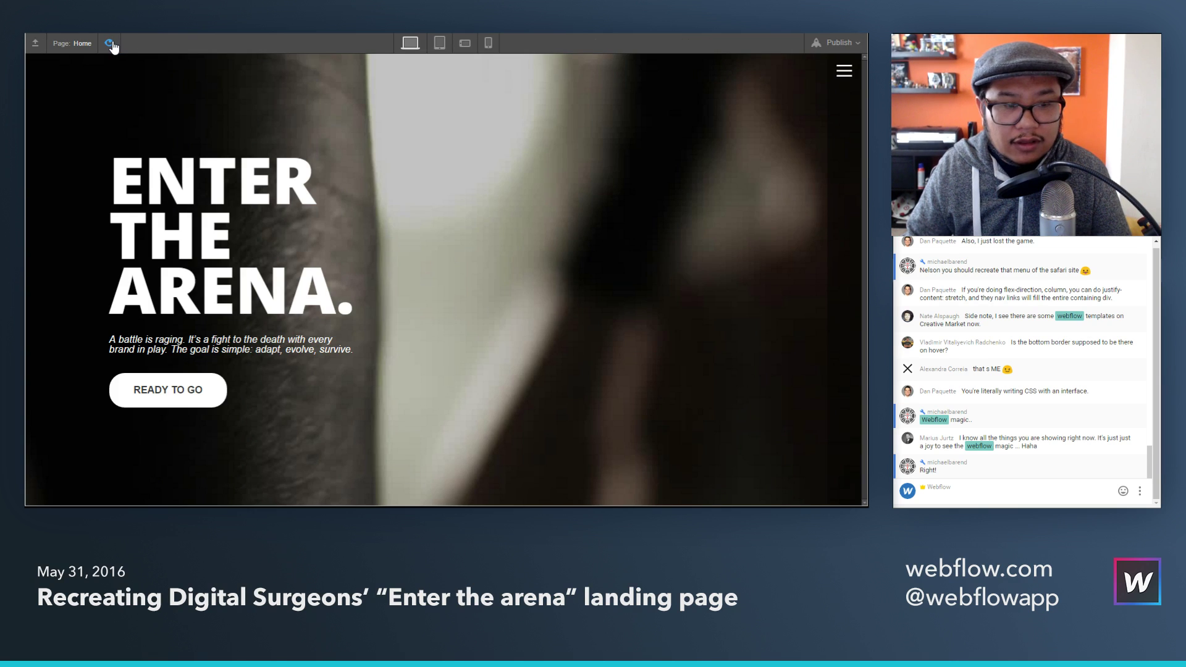
pyautogui.click(111, 42)
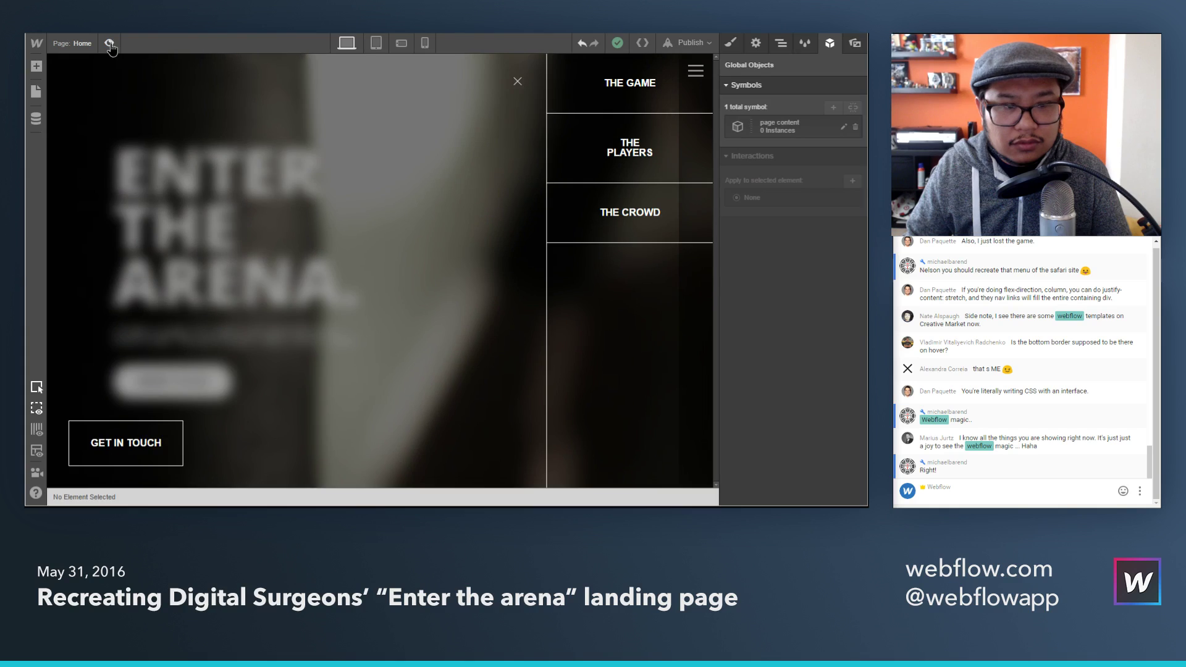
pyautogui.click(111, 43)
pyautogui.click(110, 44)
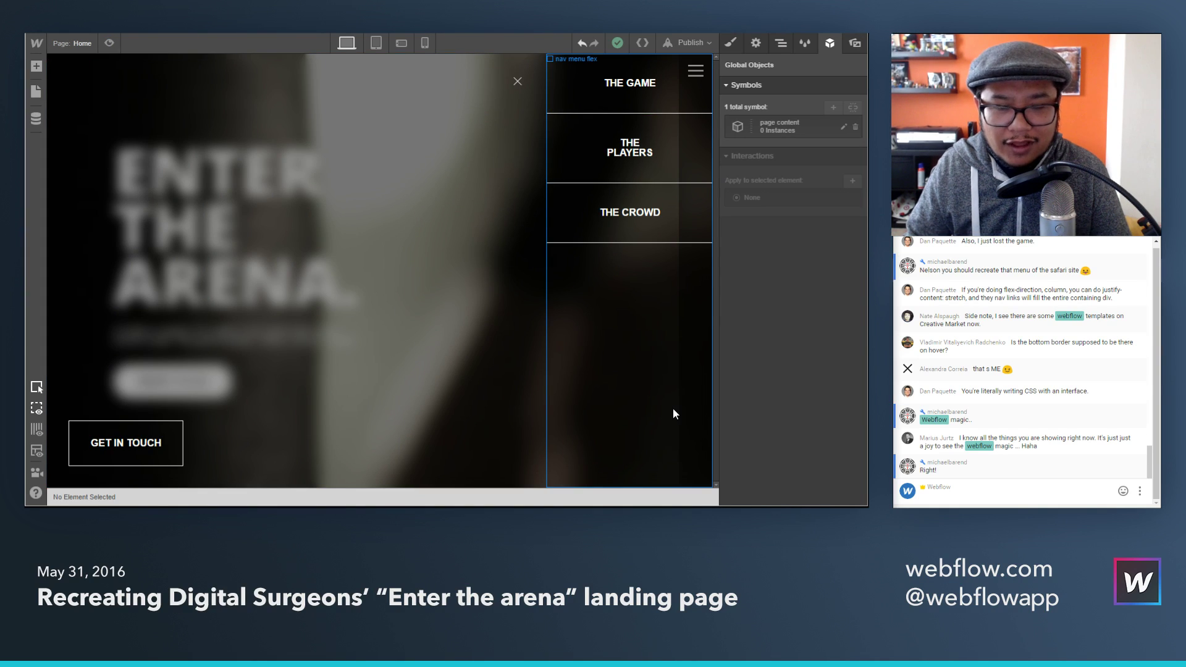
# Step: Examine which interactions are assigned to the nav menu, nav menu flex and page content reg elements
pyautogui.click(444, 234)
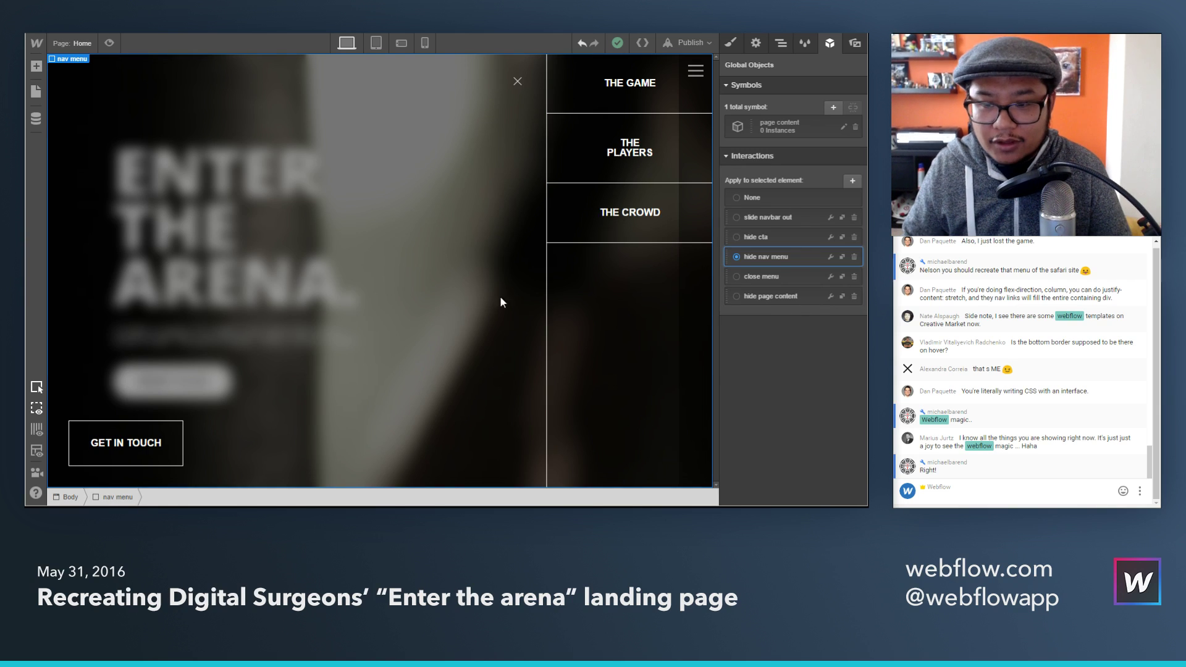
pyautogui.click(691, 416)
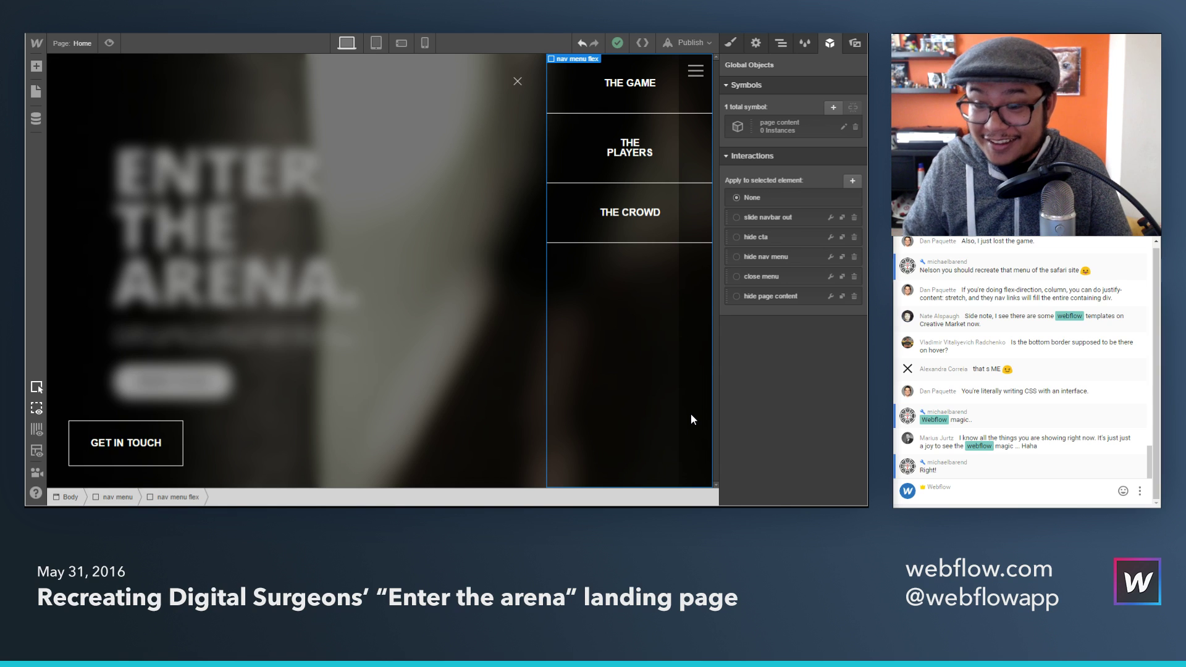
pyautogui.click(480, 378)
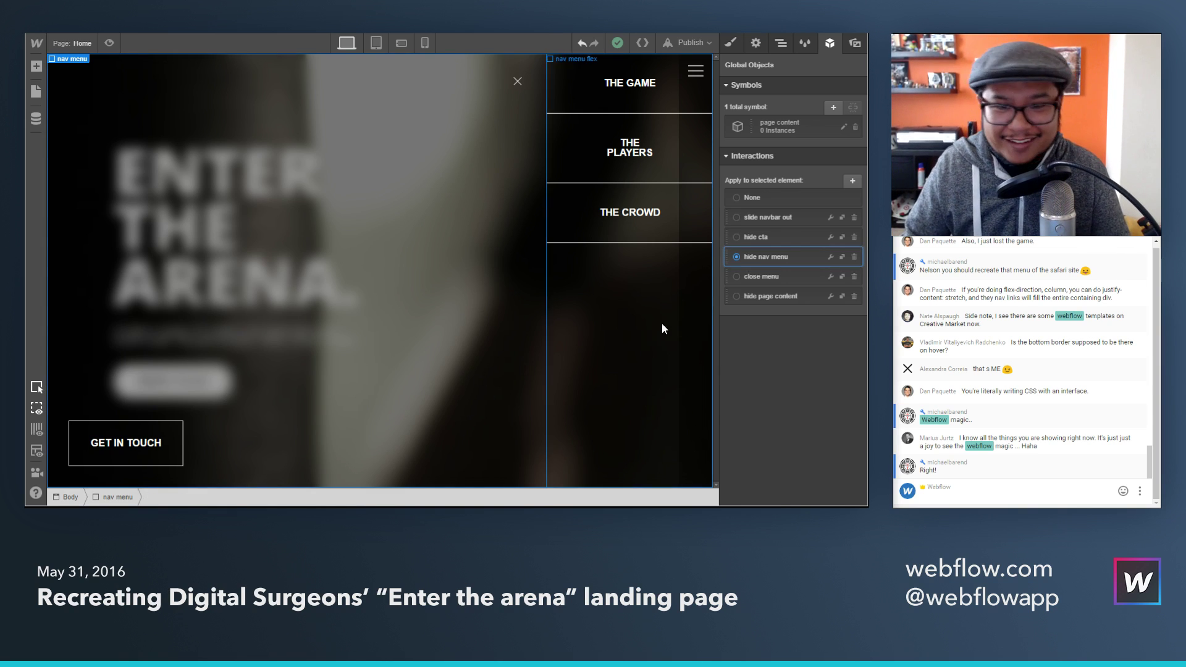
pyautogui.click(781, 45)
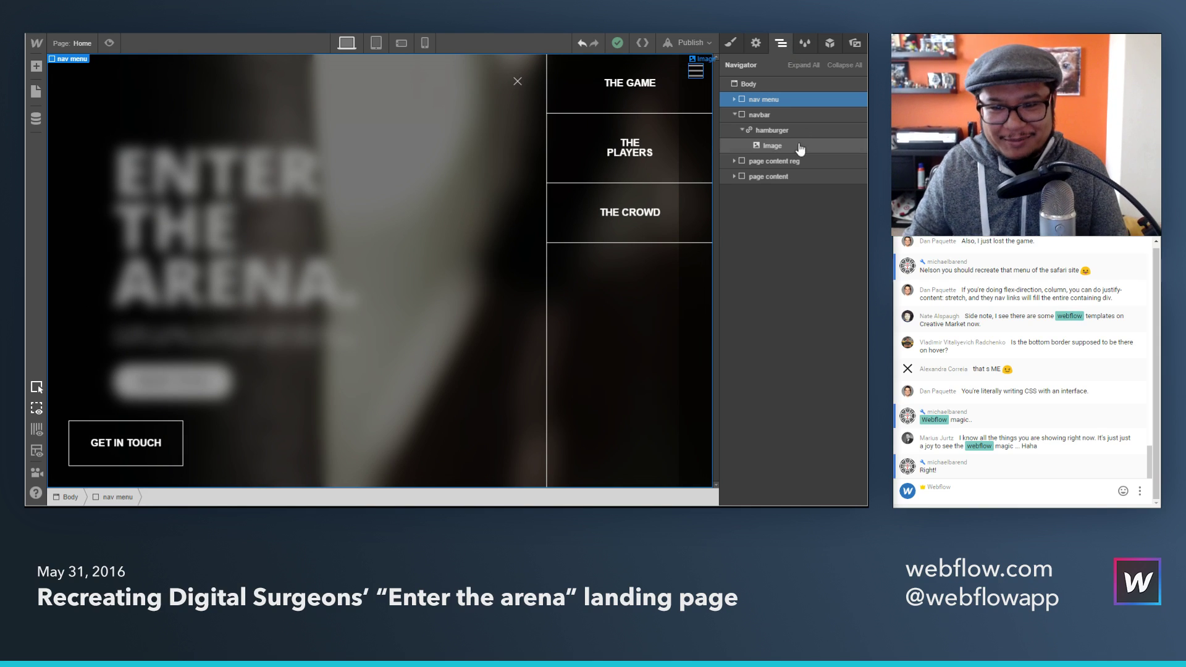
pyautogui.click(785, 161)
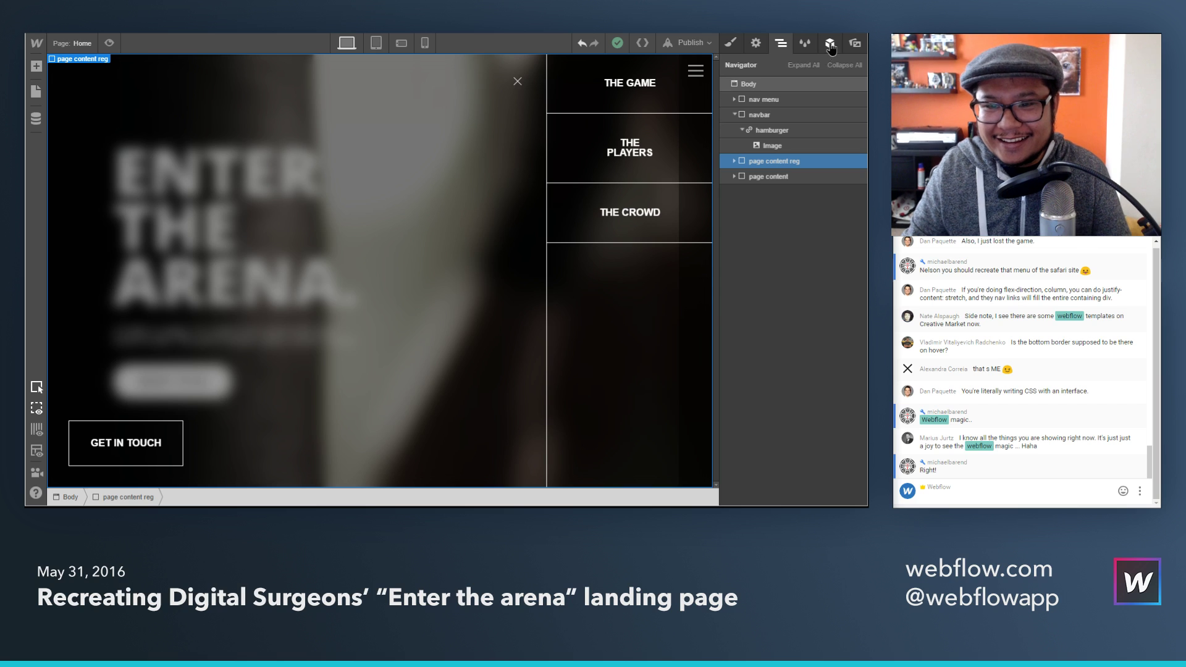
pyautogui.click(831, 45)
pyautogui.click(779, 44)
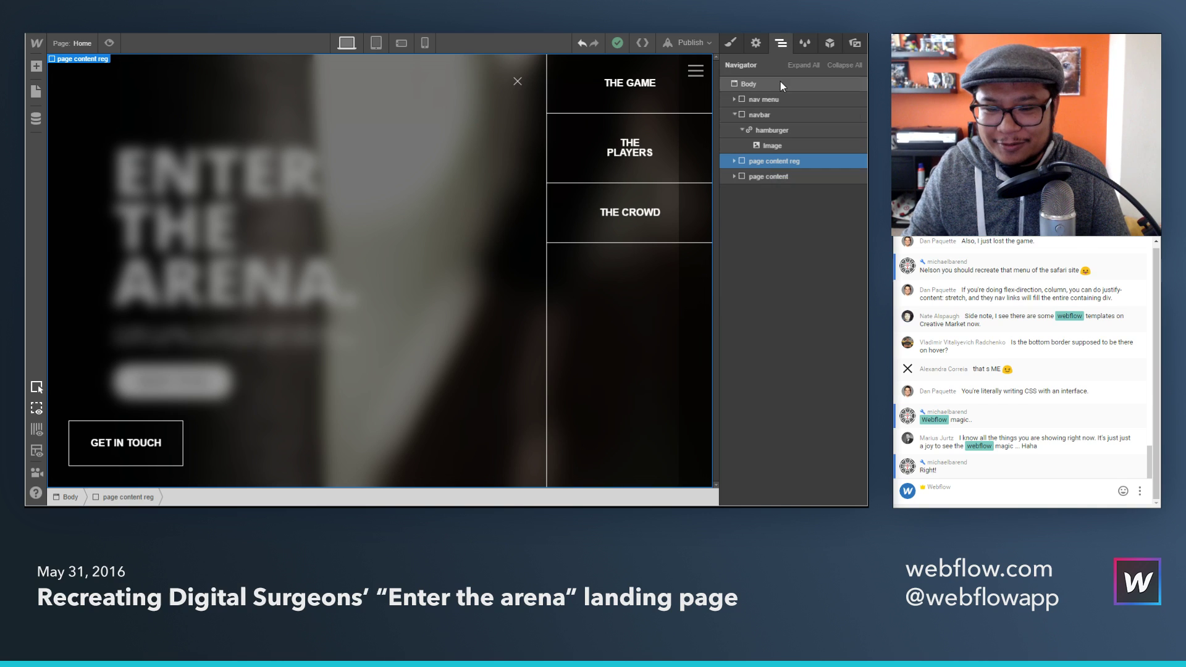
pyautogui.click(780, 178)
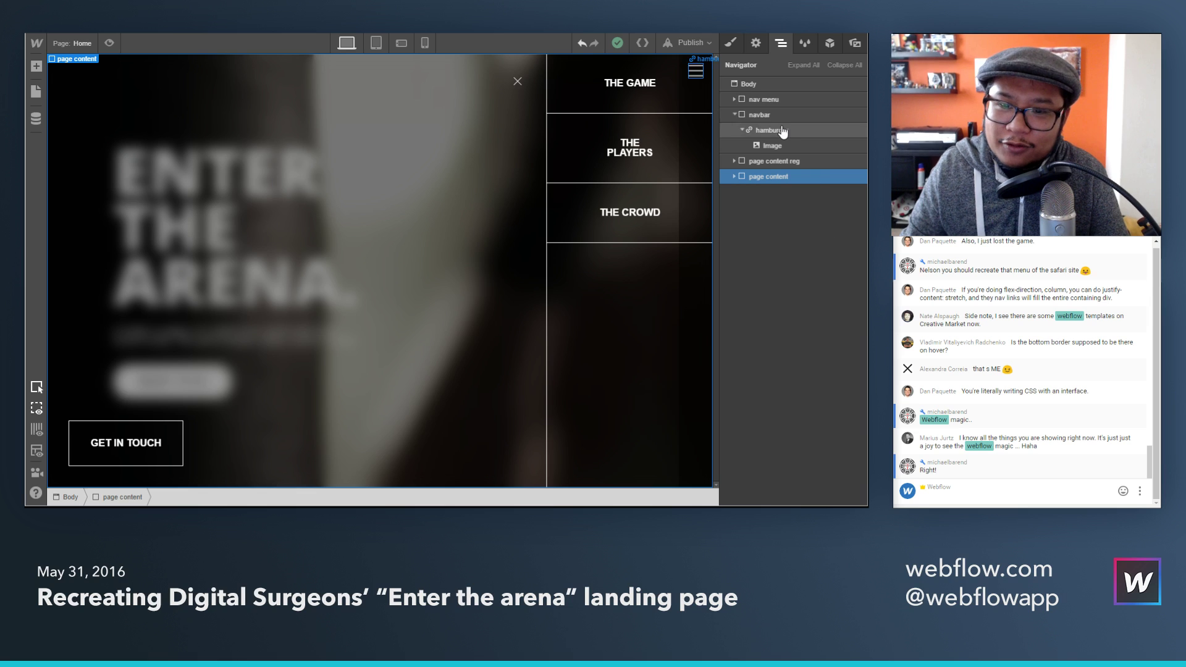
# Step: Add a click trigger to the navbar's "slide navbar out" interaction that affects the page content reg class
pyautogui.click(780, 115)
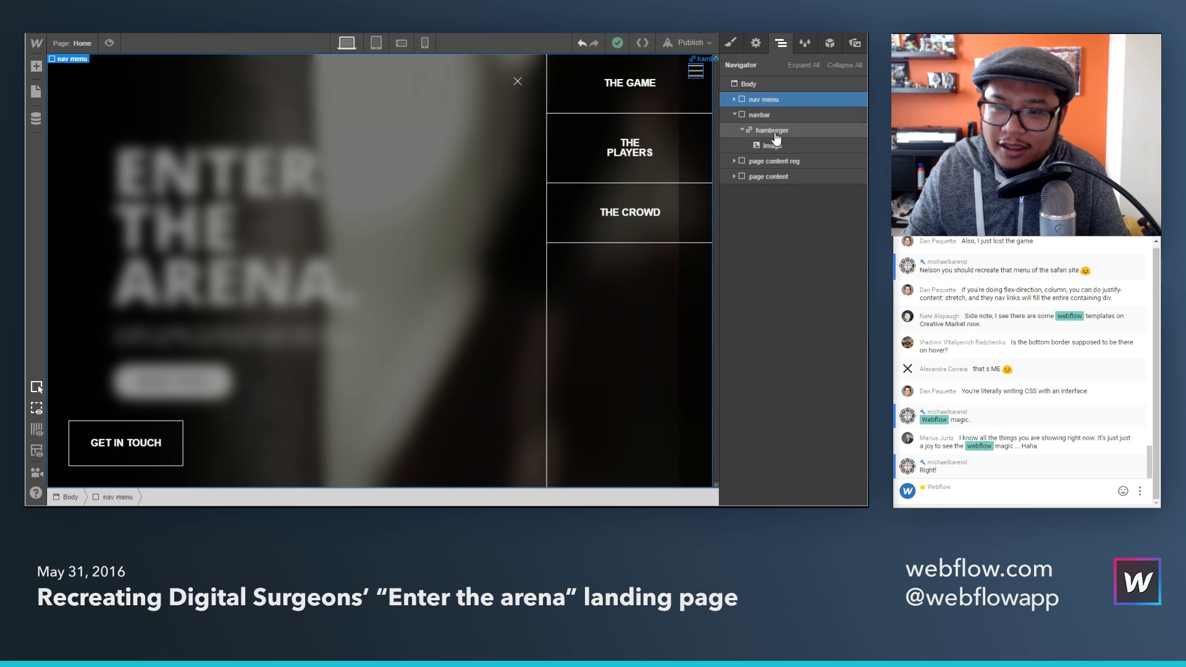
pyautogui.click(829, 43)
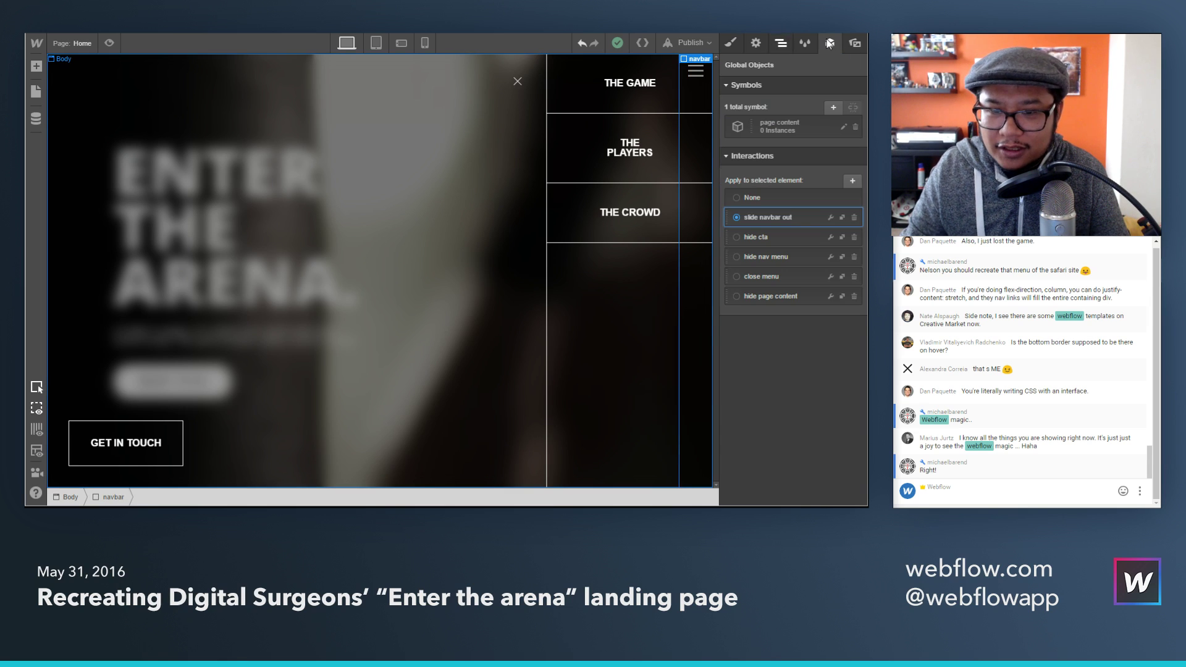
pyautogui.click(830, 217)
pyautogui.click(852, 274)
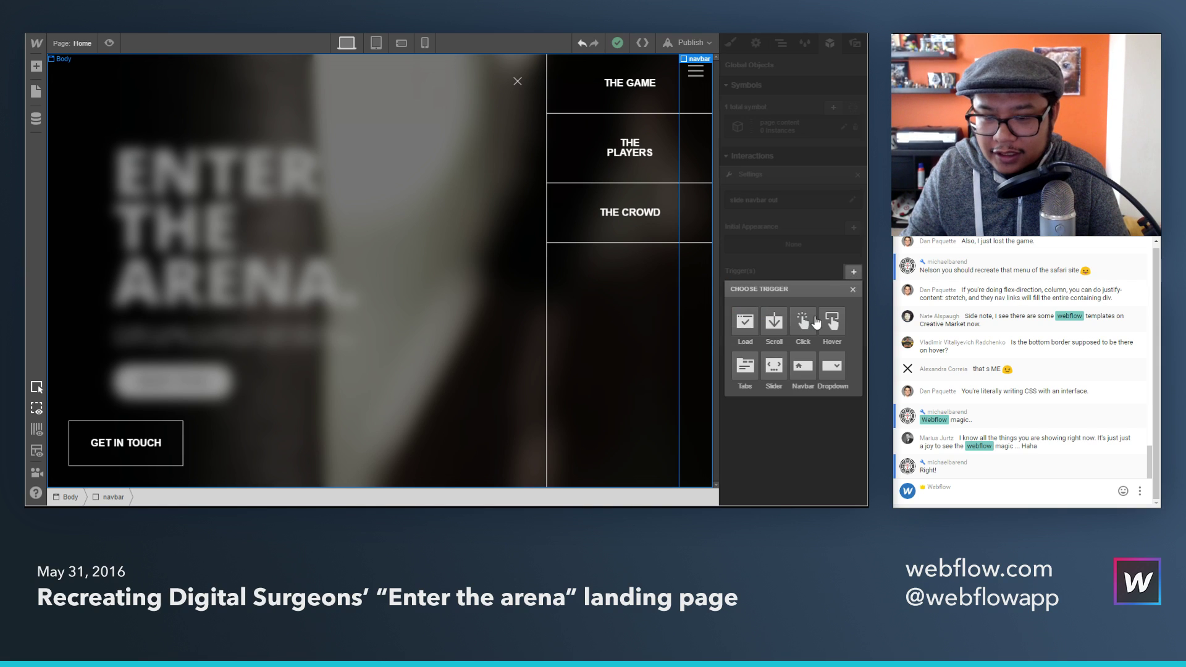
pyautogui.click(805, 322)
pyautogui.click(782, 215)
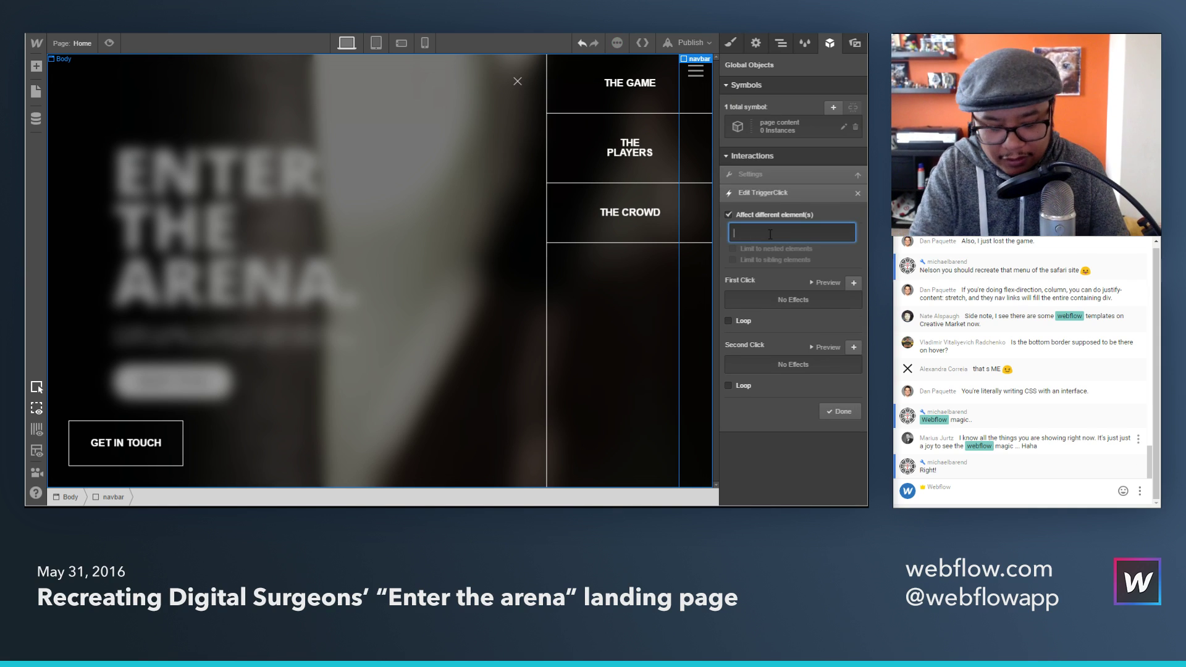
pyautogui.write('page')
pyautogui.press('Return')
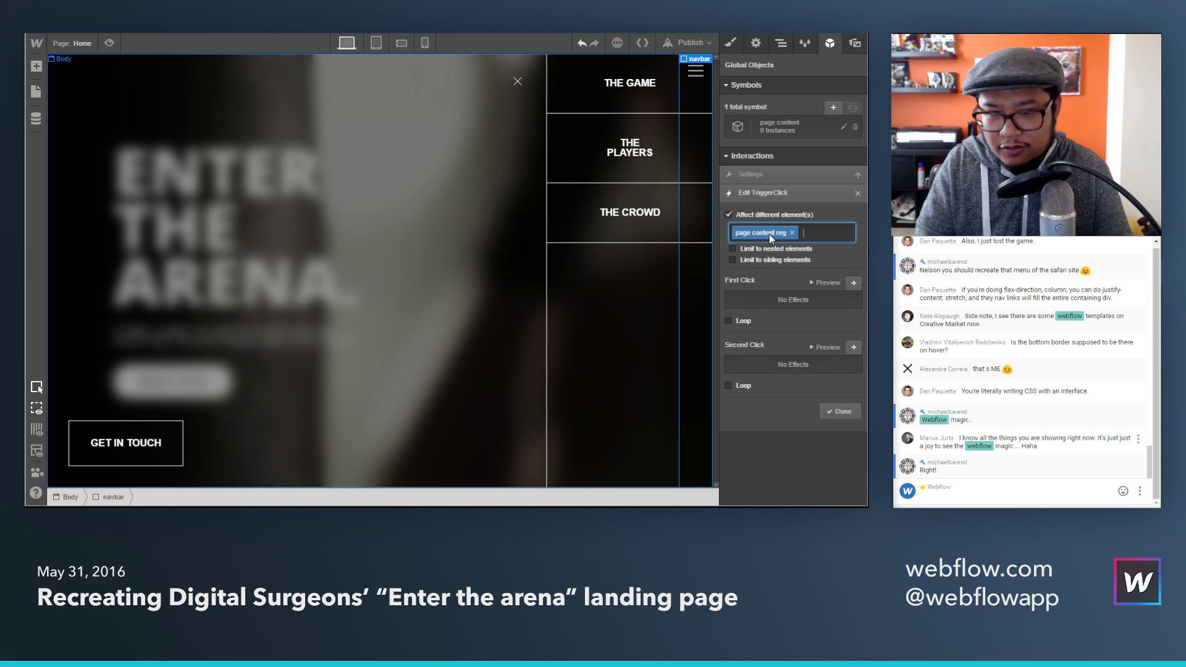
# Step: Add a first-click effect to the page content reg trigger that fades its opacity to 0% over 500 ms
pyautogui.click(854, 282)
pyautogui.moveTo(783, 370); pyautogui.dragTo(747, 366)
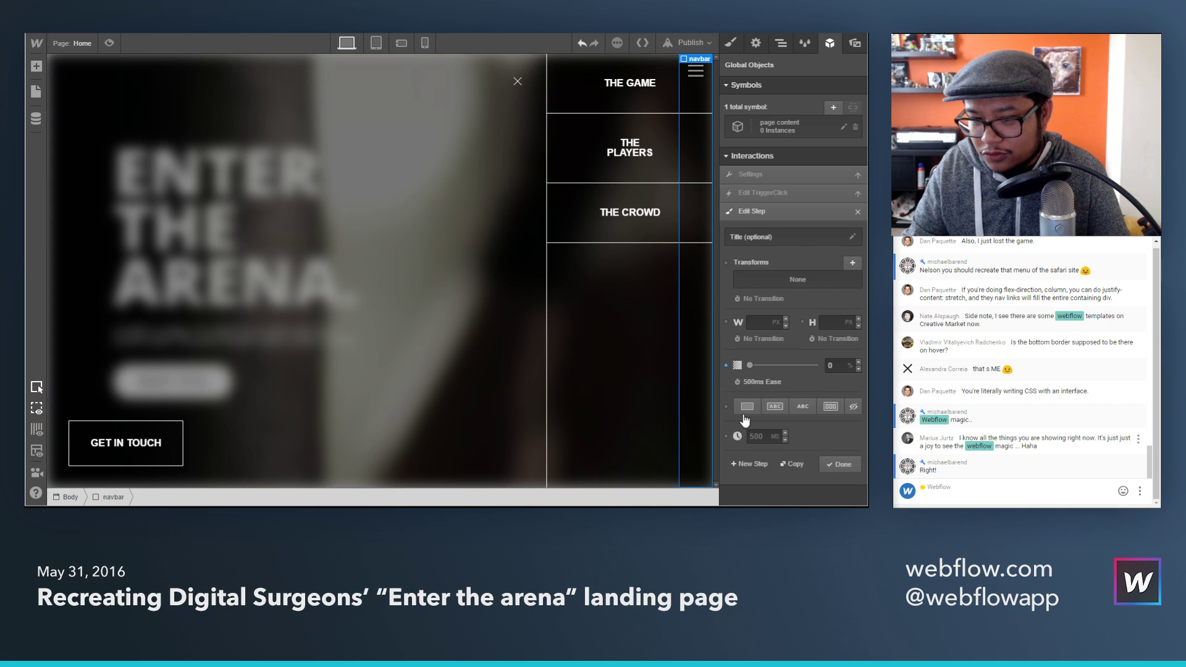
pyautogui.click(843, 467)
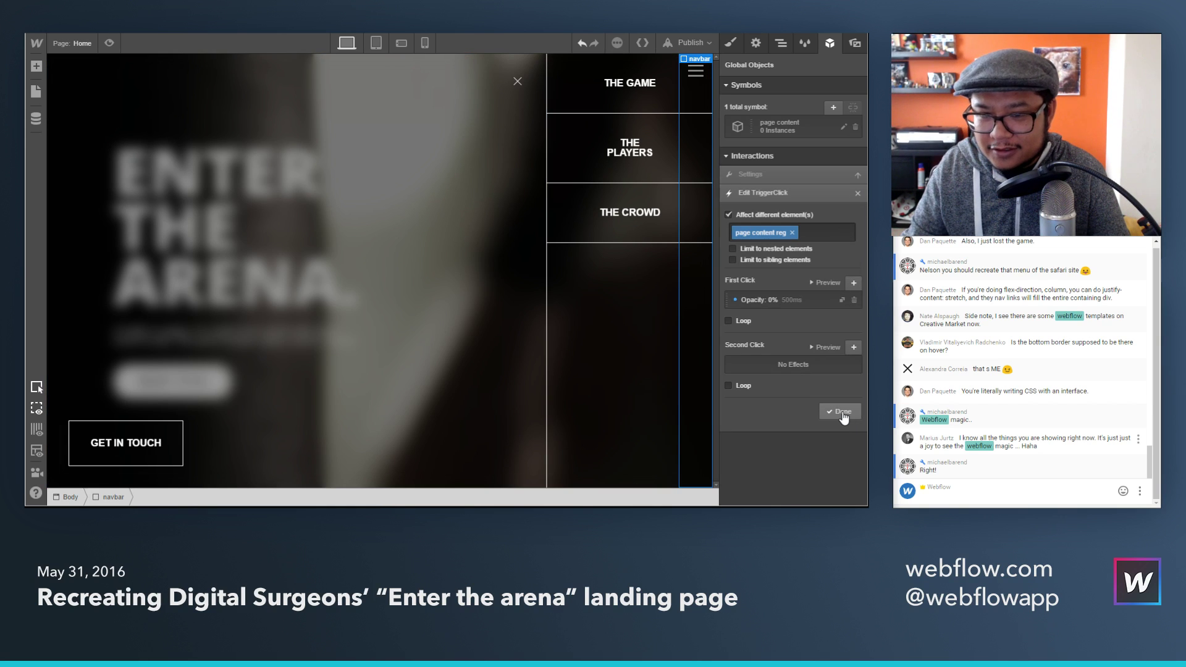
pyautogui.click(842, 413)
# Step: Add another click trigger to the "slide navbar out" interaction that affects the page content class
pyautogui.click(853, 272)
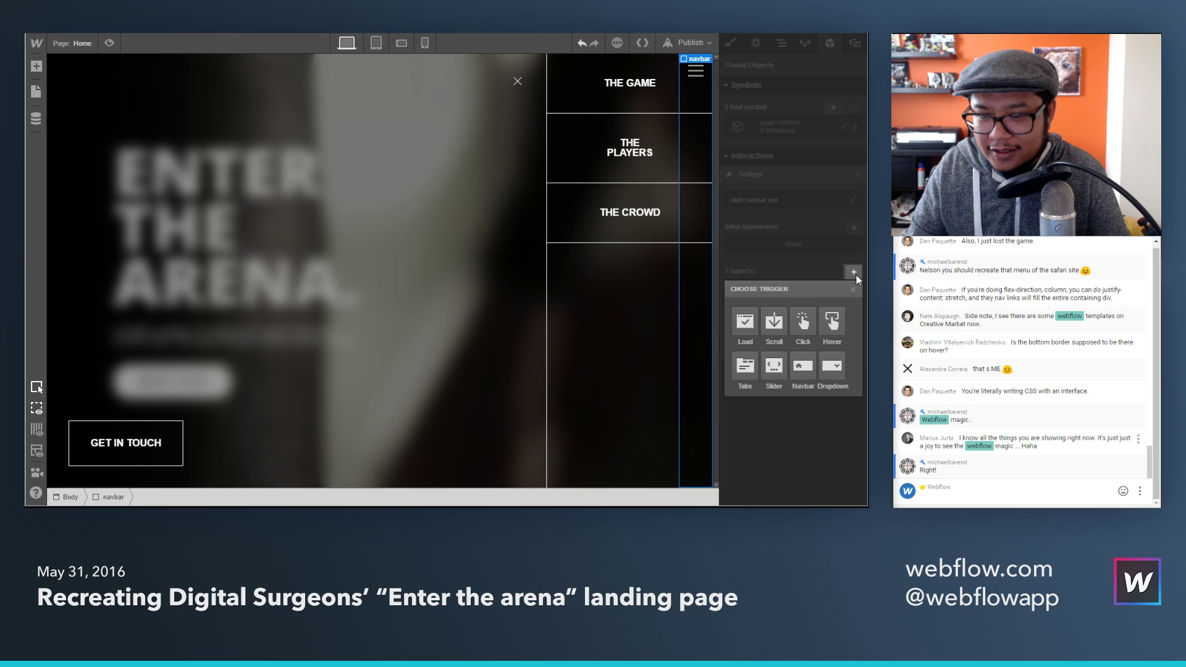
pyautogui.click(802, 324)
pyautogui.click(784, 220)
pyautogui.click(774, 233)
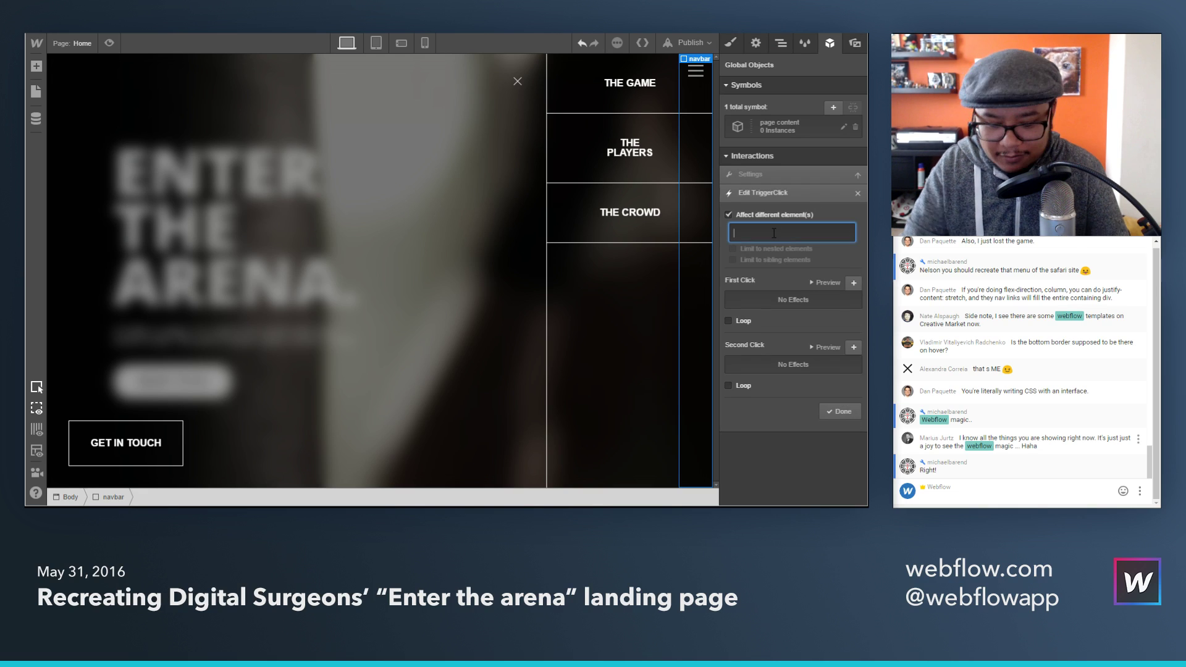
pyautogui.write('page')
pyautogui.press('Down')
pyautogui.press('Return')
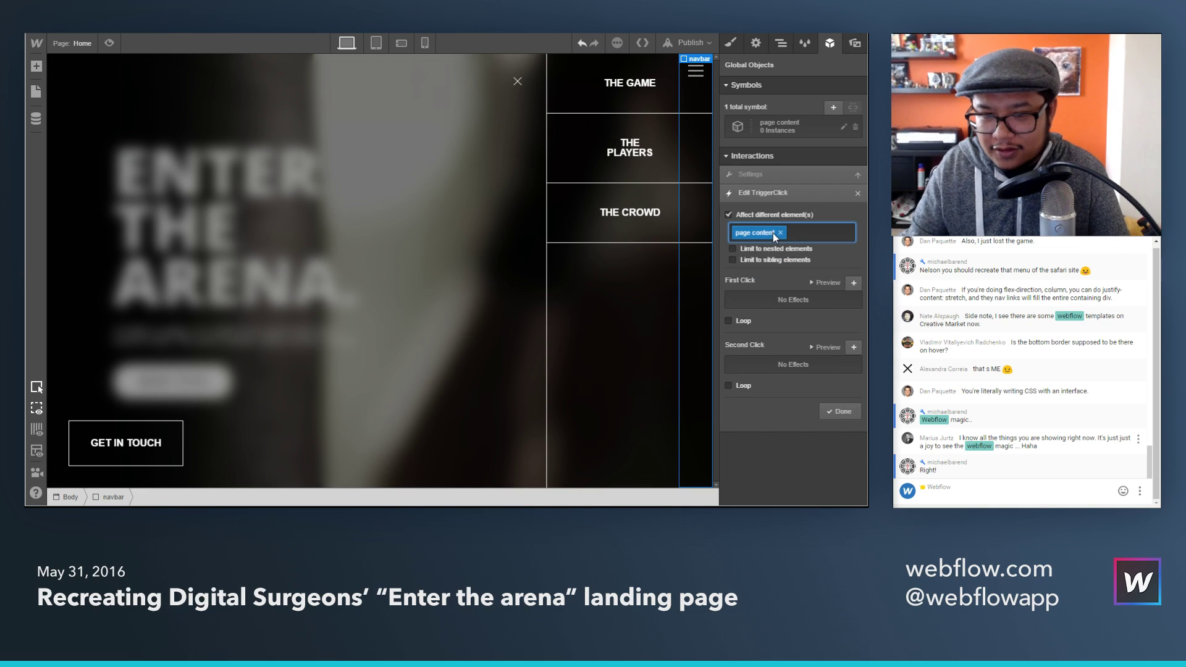
# Step: Add a first-click step to the page content trigger, save the trigger and preview the page
pyautogui.click(854, 282)
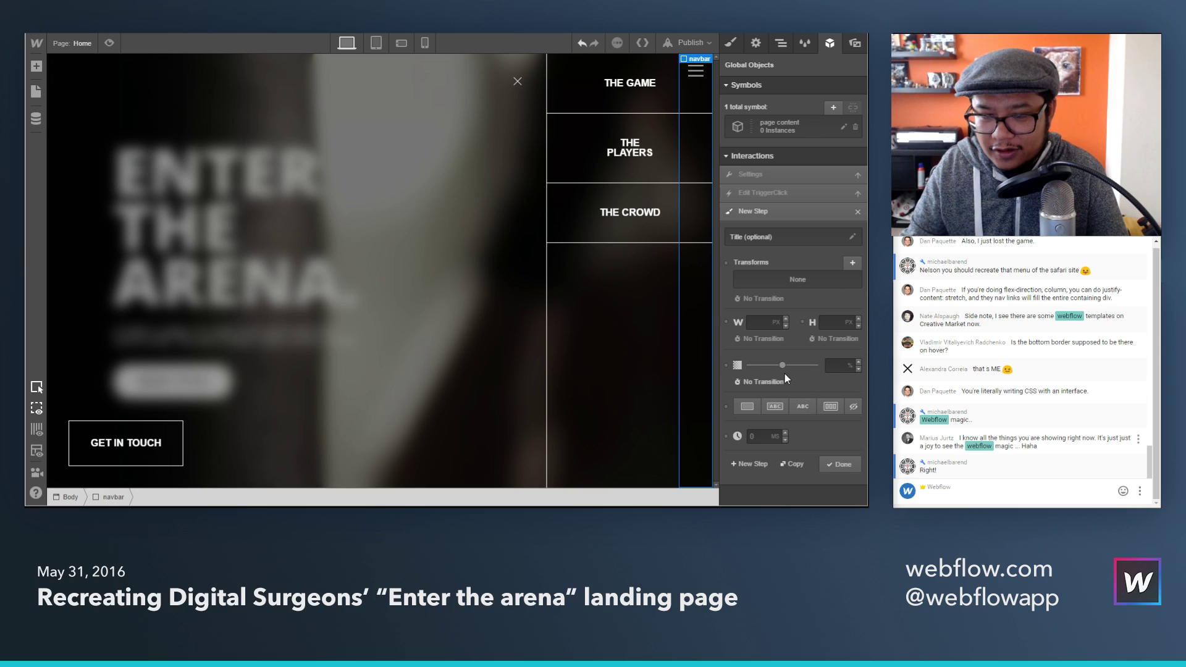
pyautogui.click(848, 470)
pyautogui.click(847, 405)
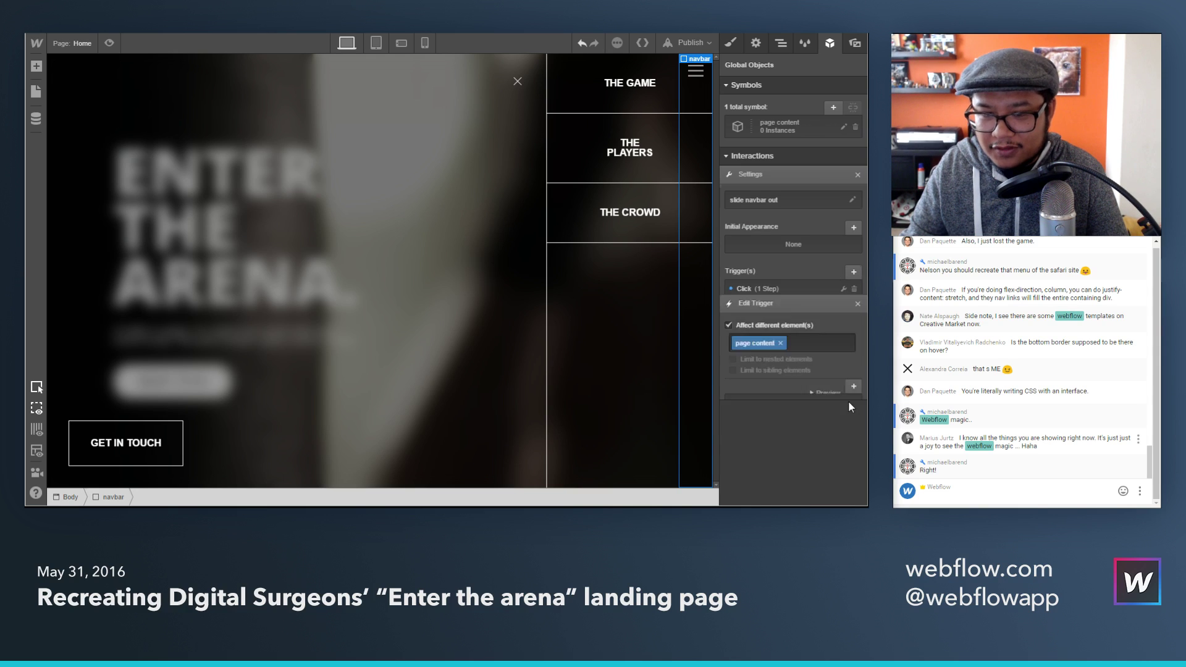
pyautogui.click(109, 43)
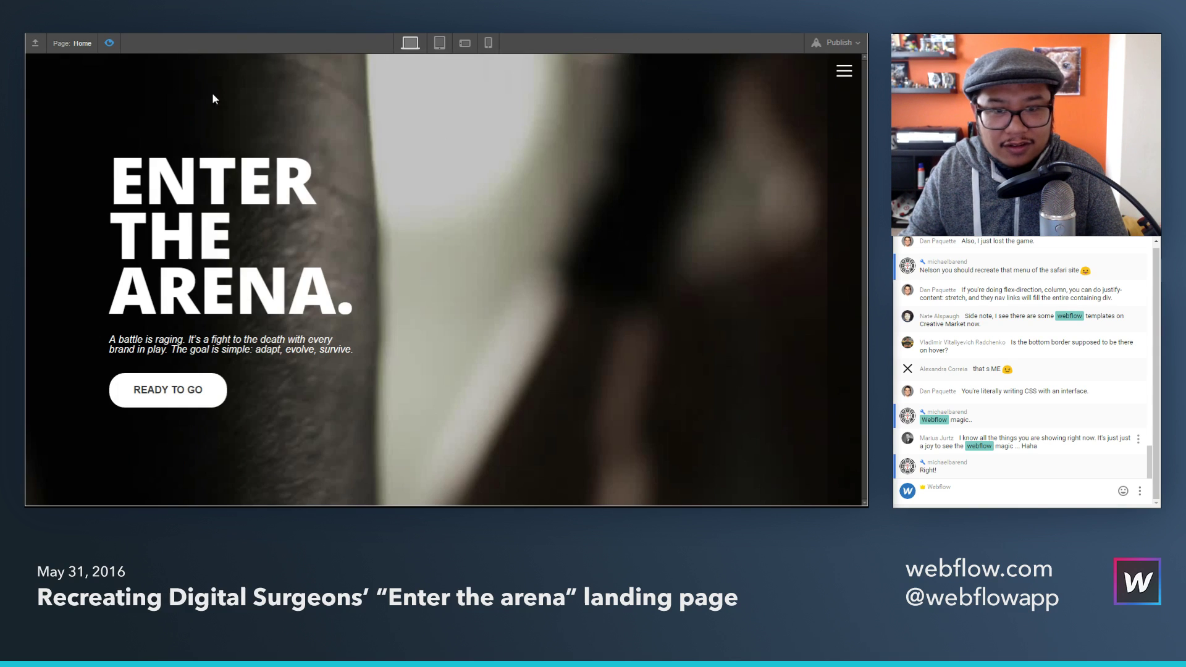
# Step: Test opening and closing the menu in preview, restart the preview to open the menu once more, and return to editing
pyautogui.click(843, 74)
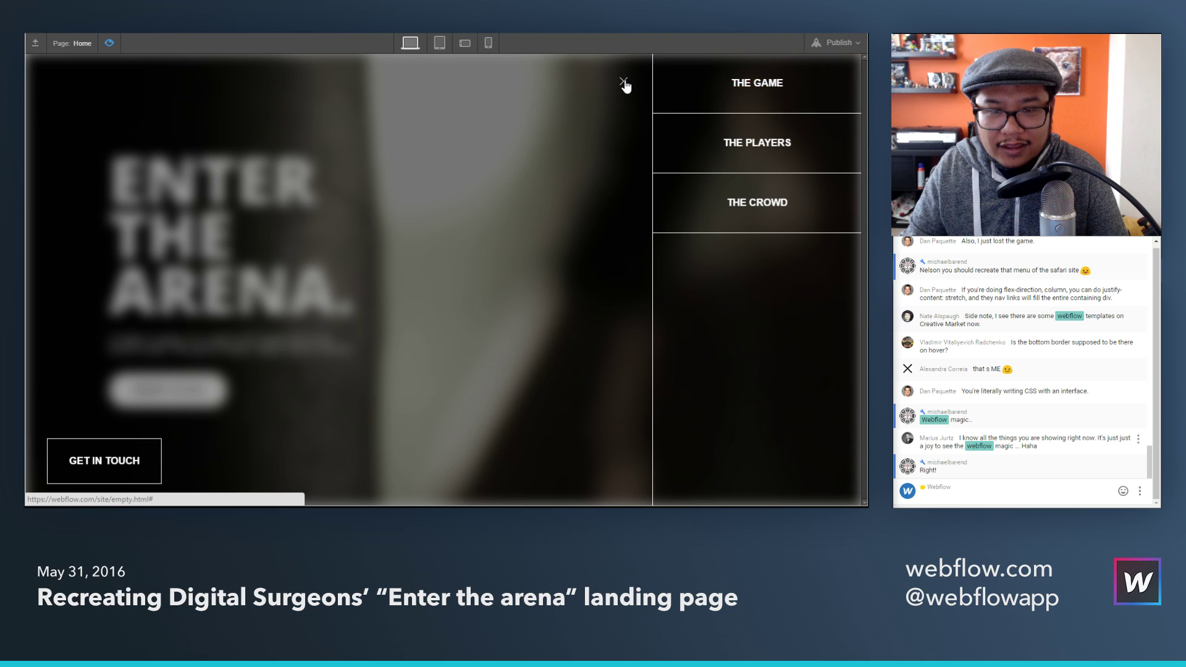
pyautogui.click(624, 82)
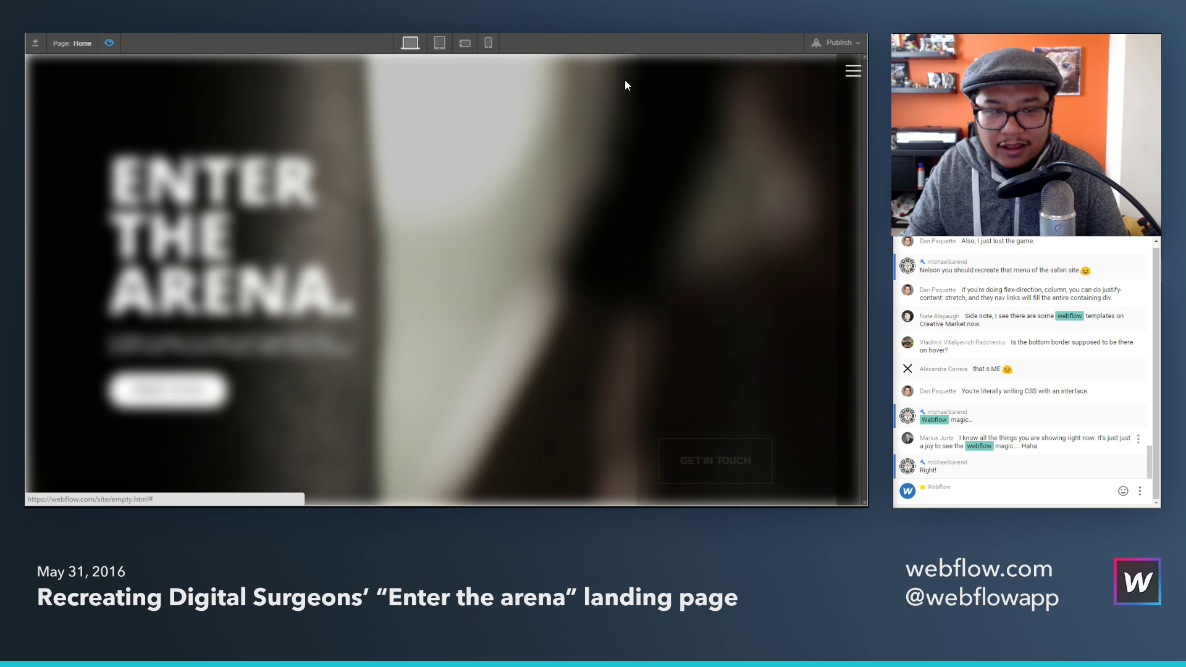
pyautogui.click(113, 44)
pyautogui.click(114, 44)
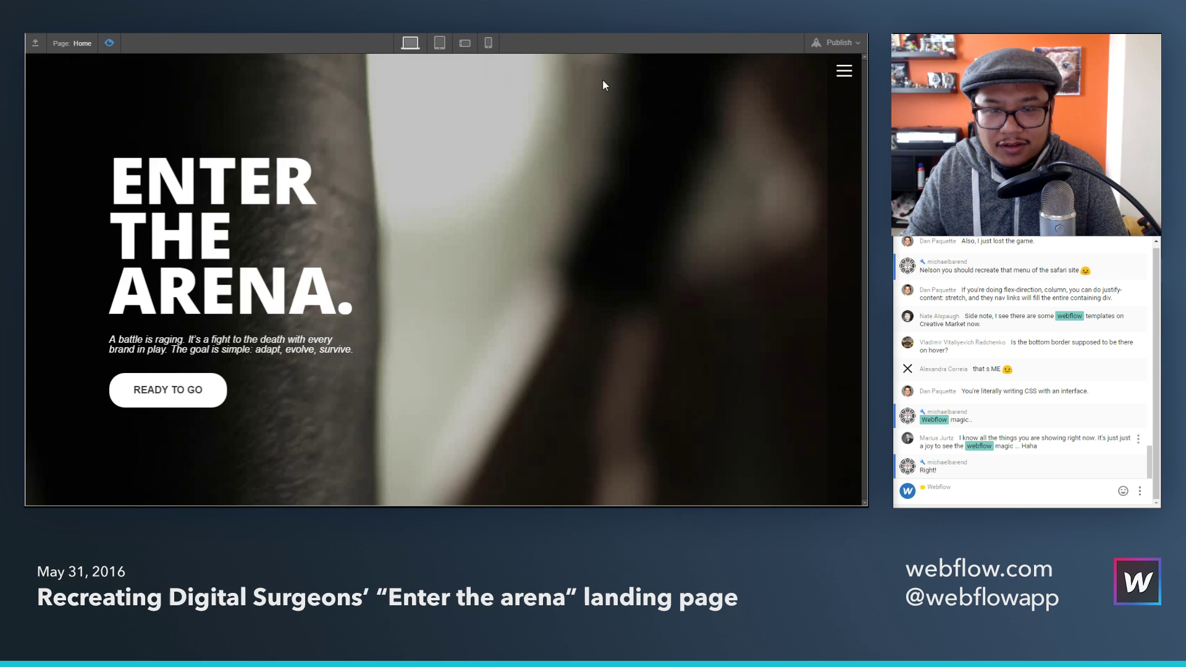
pyautogui.click(844, 73)
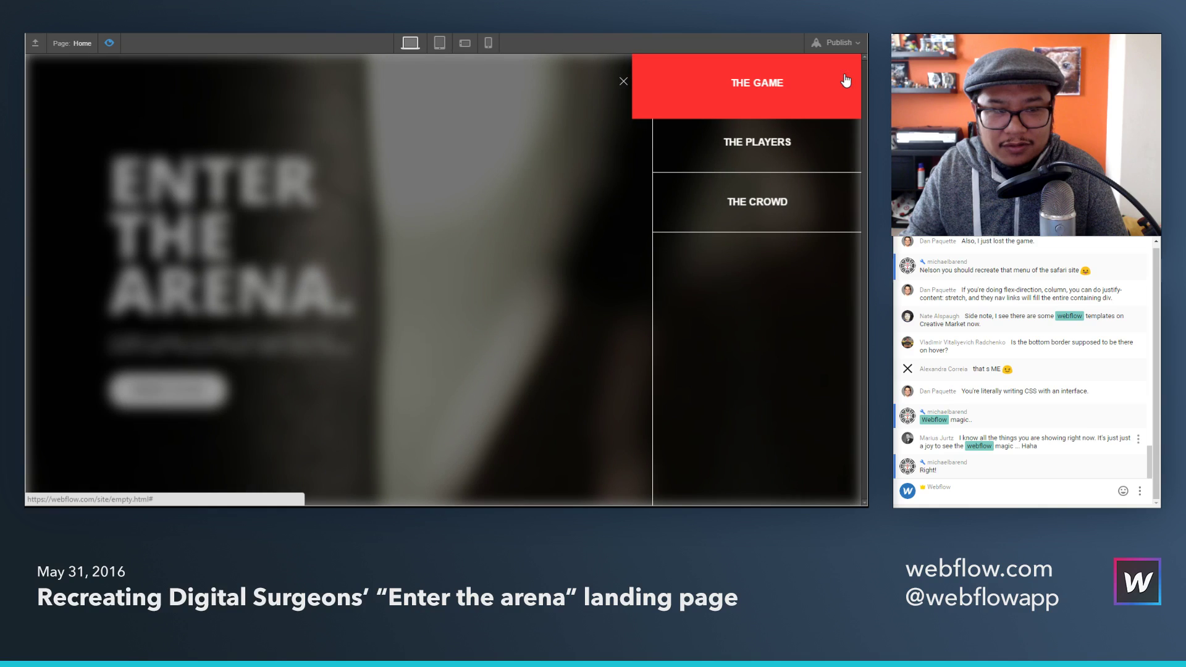
pyautogui.click(110, 44)
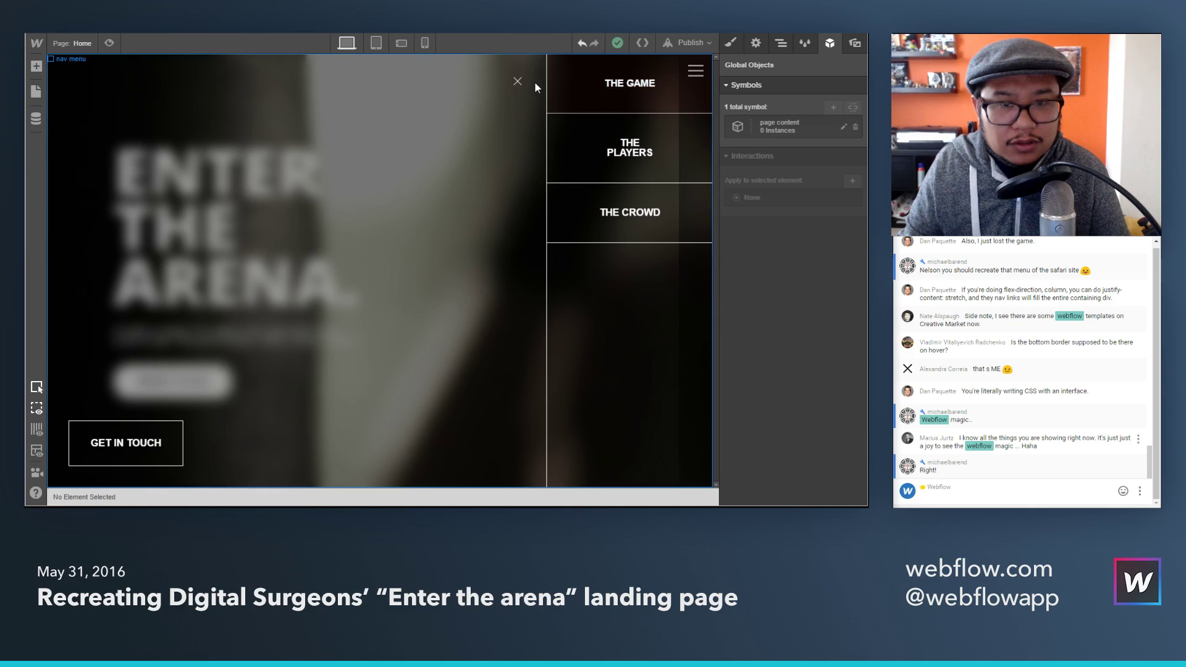
# Step: Add a click trigger to the close menu link's "close menu" interaction that affects the page content class
pyautogui.click(517, 81)
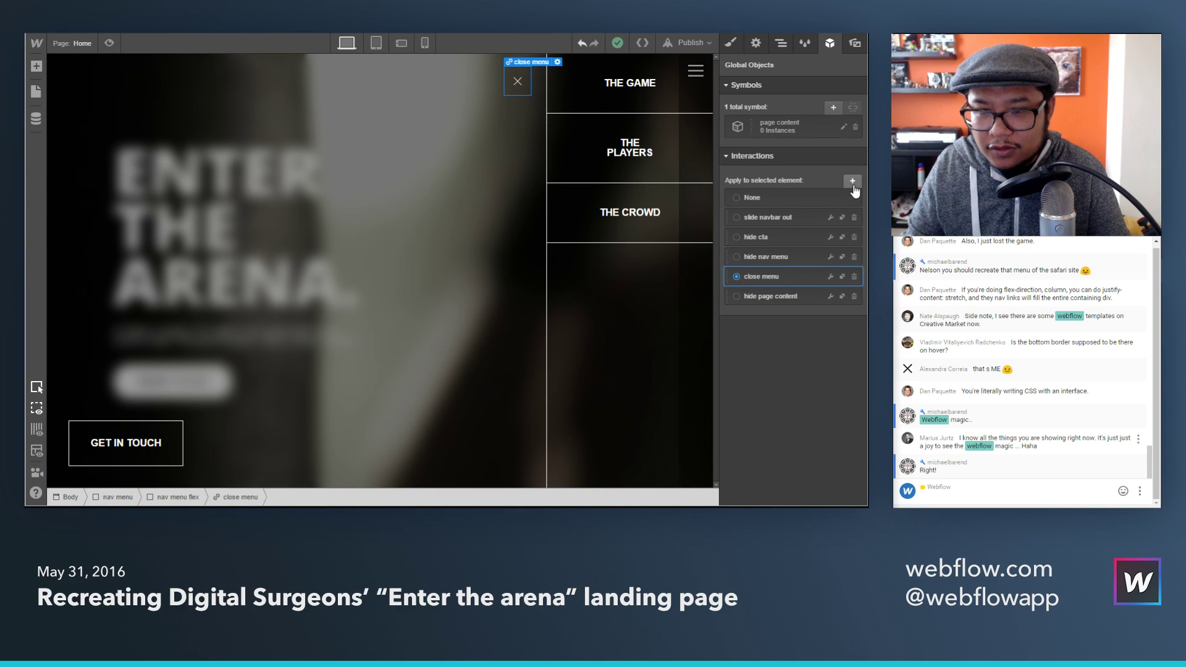
pyautogui.click(832, 277)
pyautogui.click(853, 272)
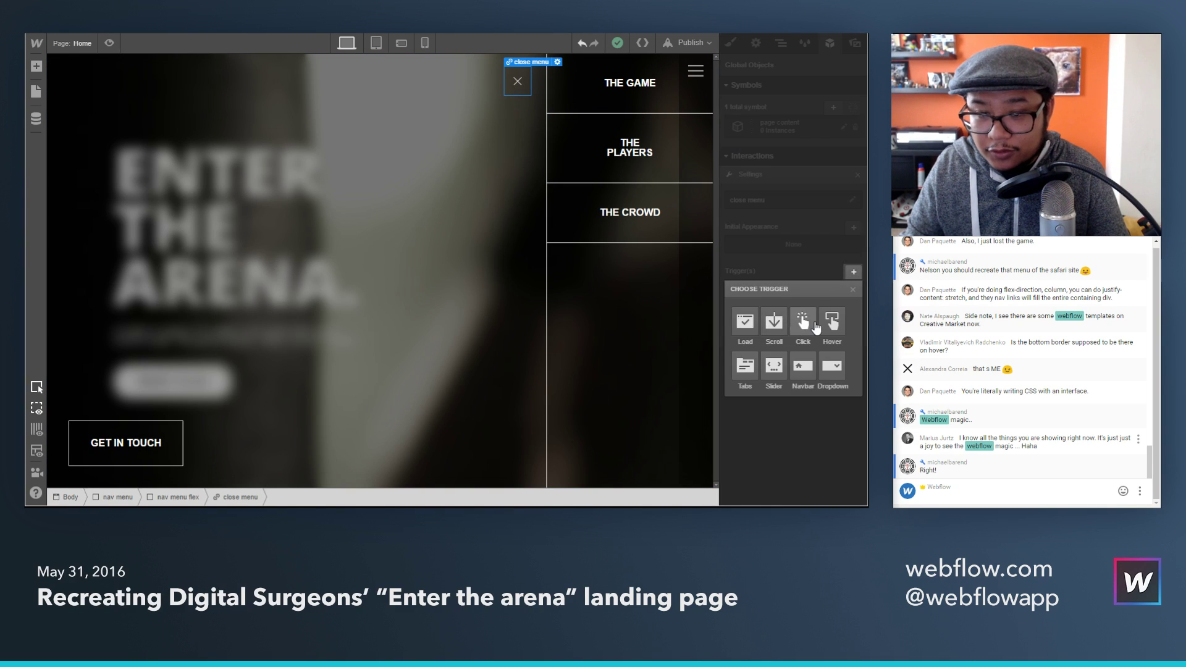
pyautogui.click(814, 324)
pyautogui.click(784, 217)
pyautogui.click(842, 233)
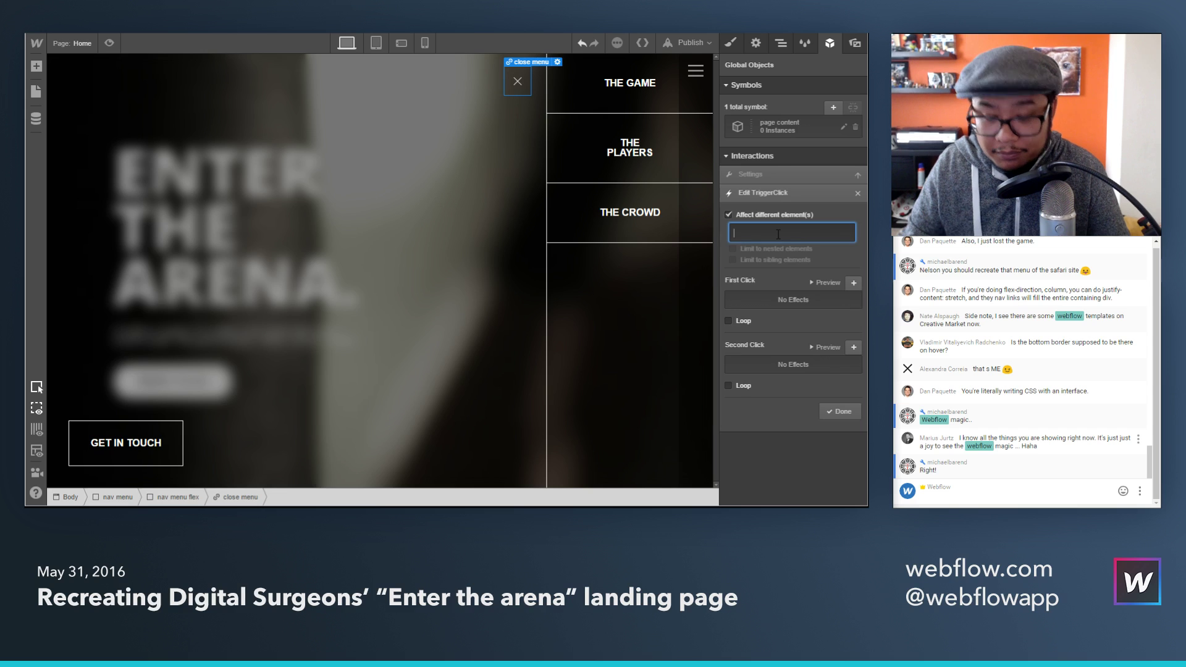
pyautogui.write('page content')
pyautogui.press('Return')
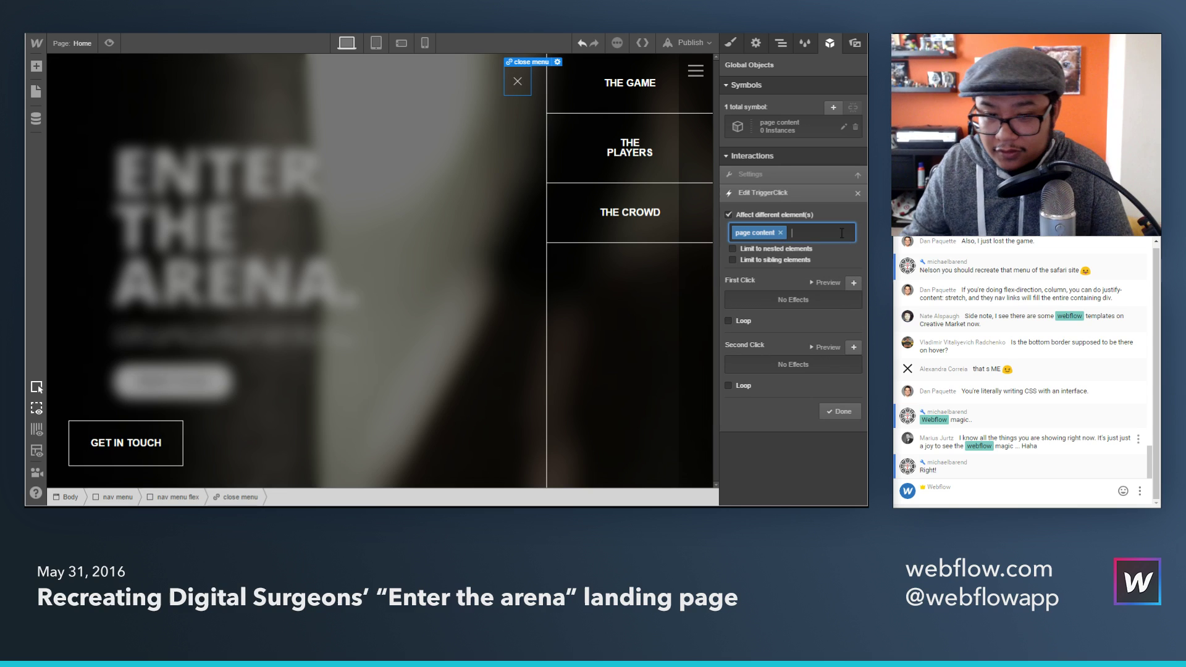
# Step: Add a first-click opacity effect with a 500 ms ease transition to the page content trigger and save the trigger
pyautogui.click(854, 282)
pyautogui.moveTo(784, 369); pyautogui.dragTo(747, 365)
pyautogui.click(840, 464)
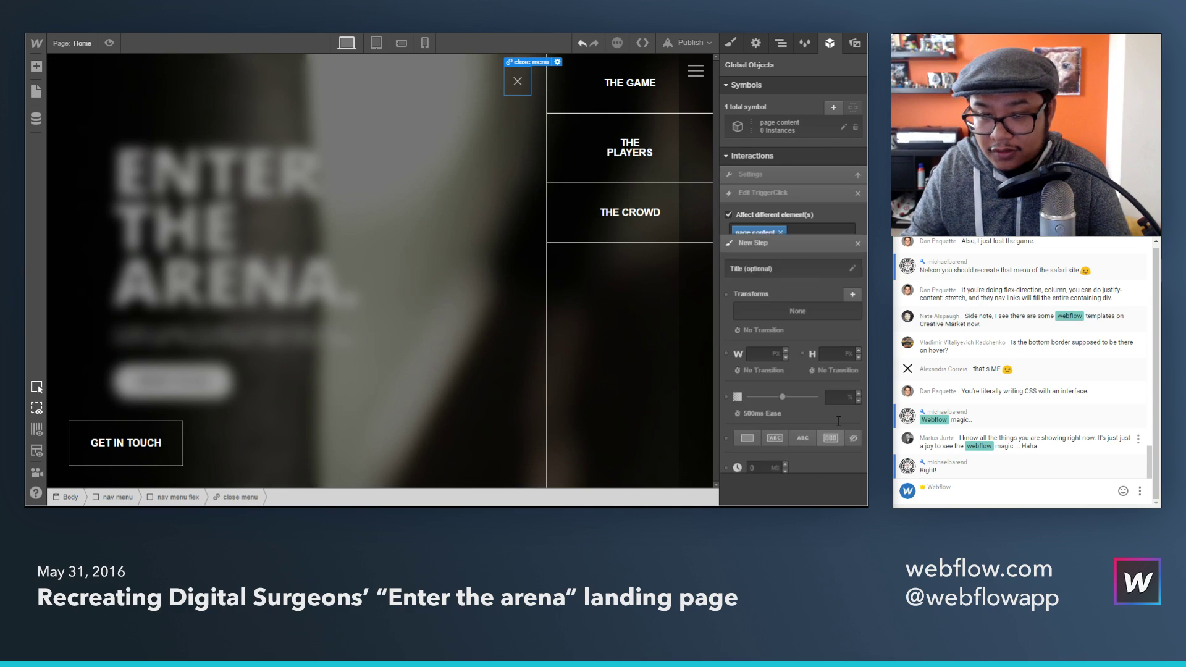
pyautogui.click(833, 413)
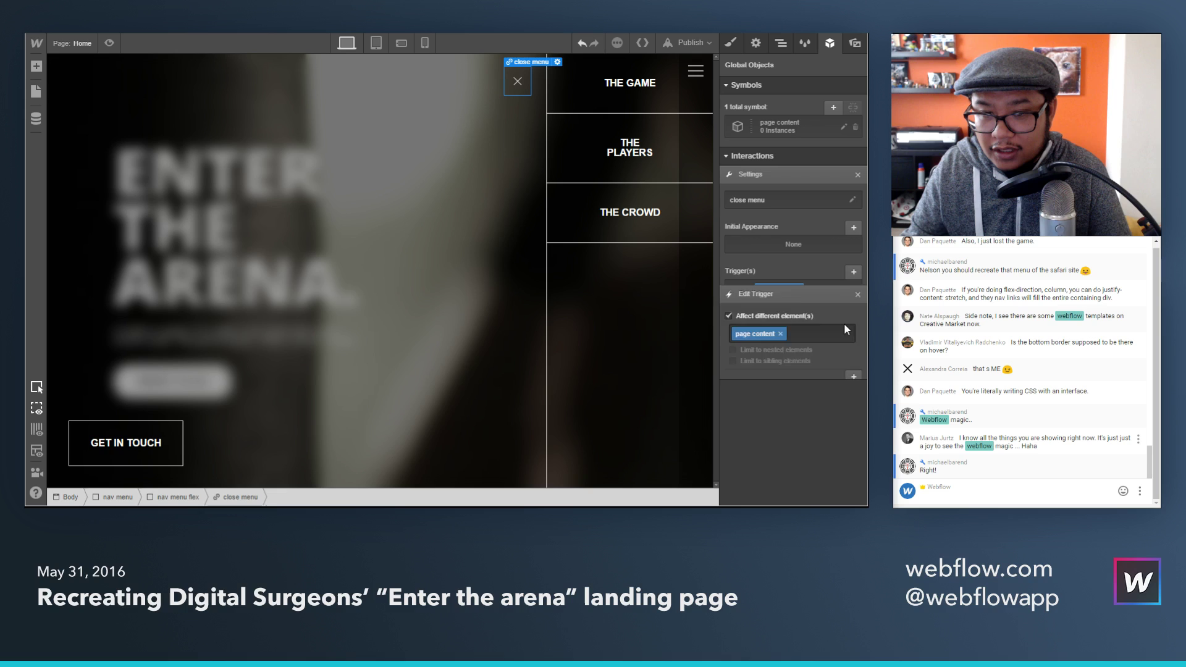
pyautogui.click(851, 227)
pyautogui.click(856, 194)
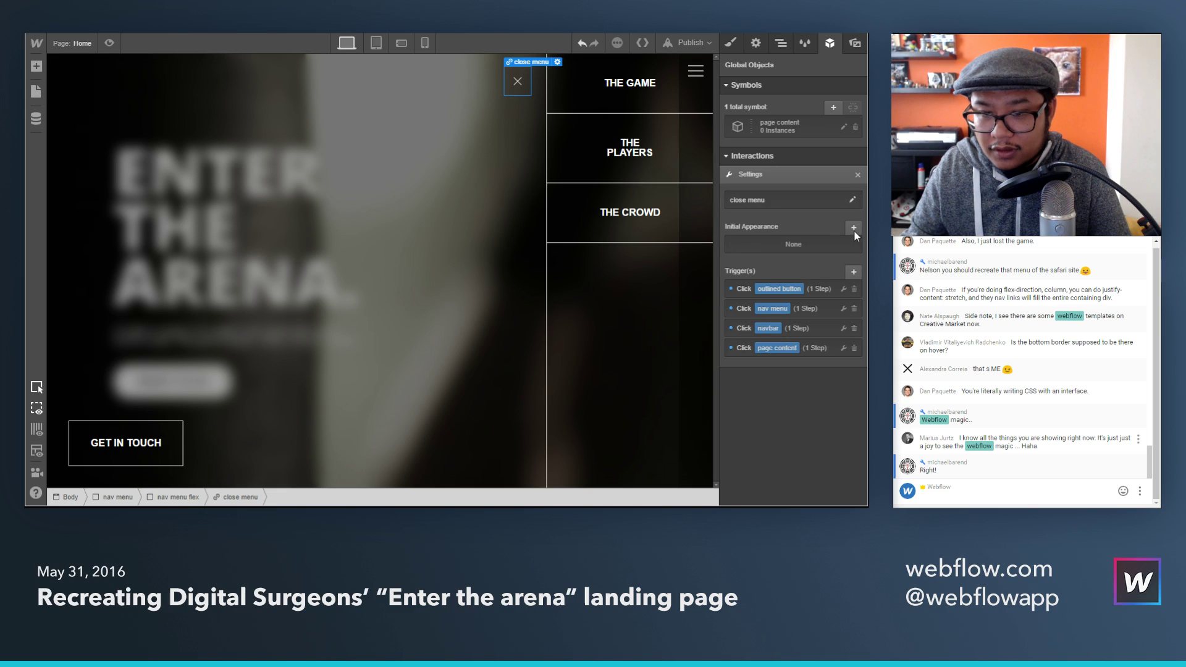
# Step: Add another click trigger to the "close menu" interaction that affects the page content reg class
pyautogui.click(852, 274)
pyautogui.click(802, 324)
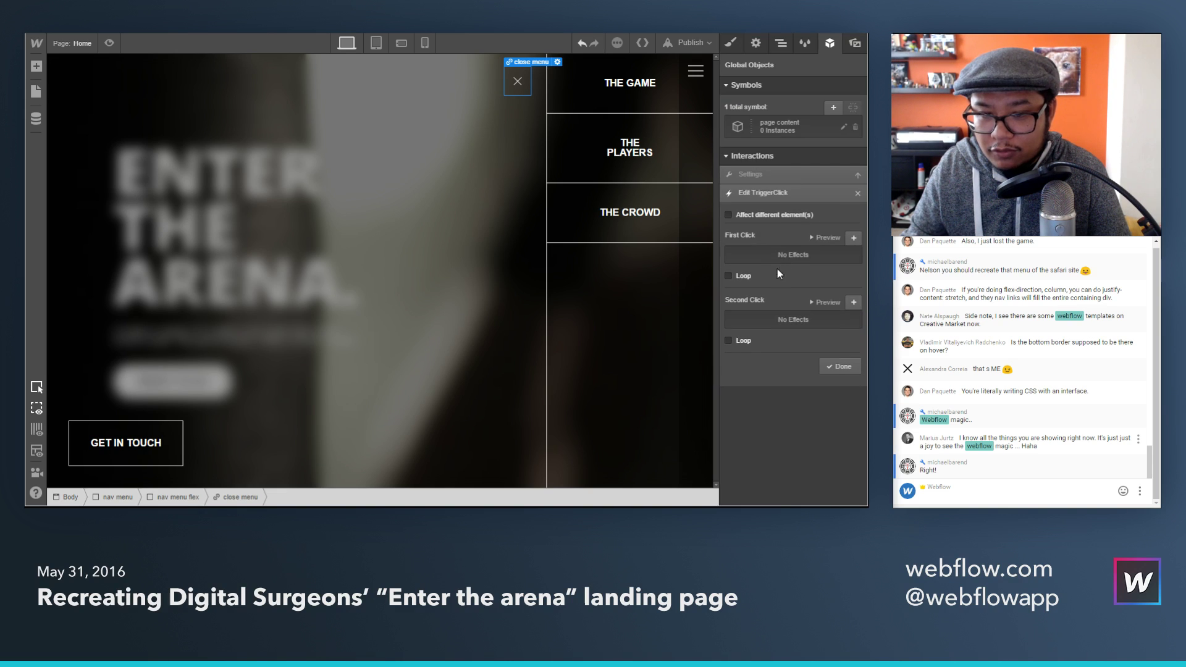
pyautogui.click(773, 218)
pyautogui.click(770, 237)
pyautogui.write('page')
pyautogui.press('Return')
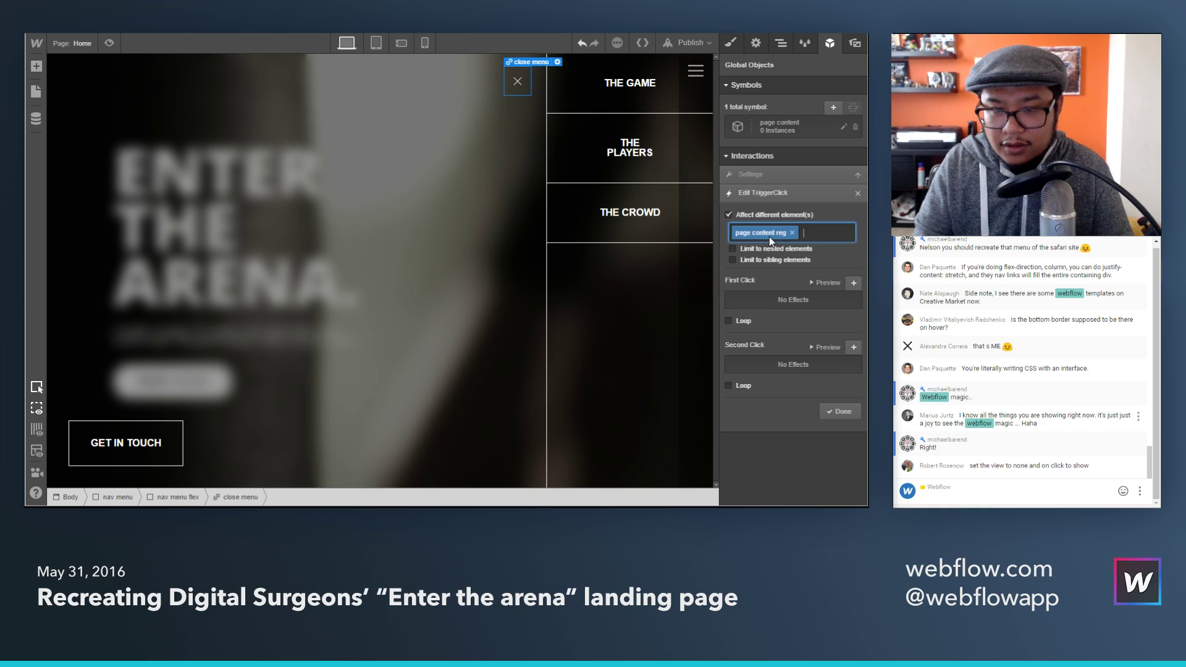
# Step: Add a first-click effect that brings page content reg to 100% opacity over 500 ms and save the trigger
pyautogui.click(854, 283)
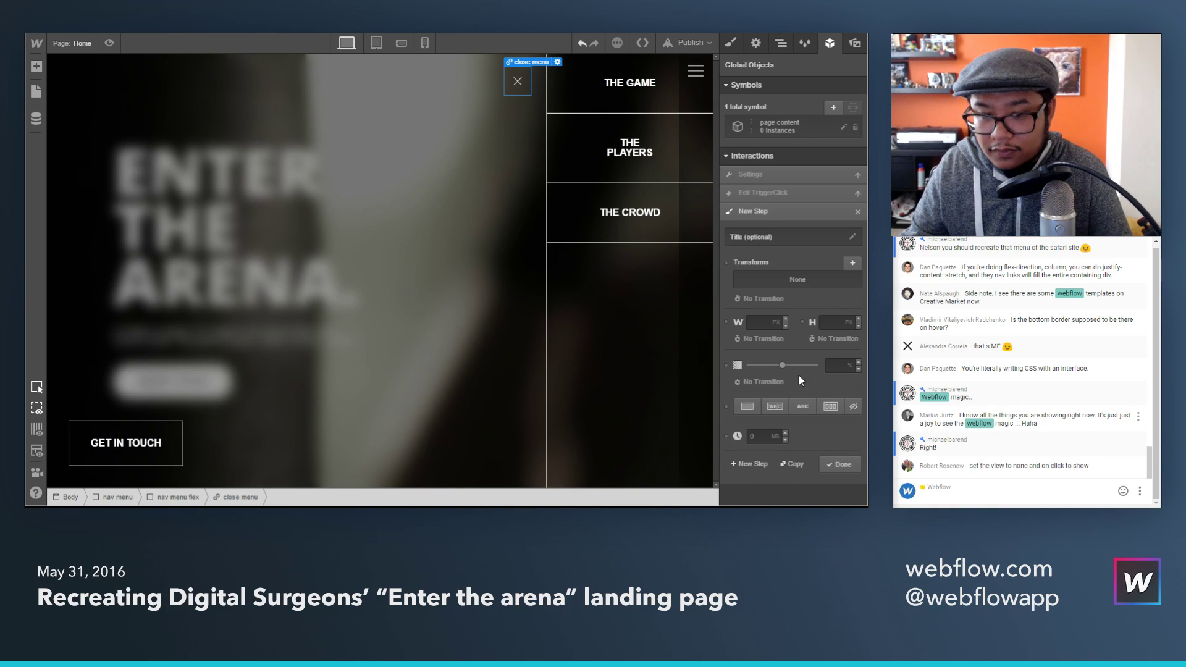
pyautogui.click(837, 475)
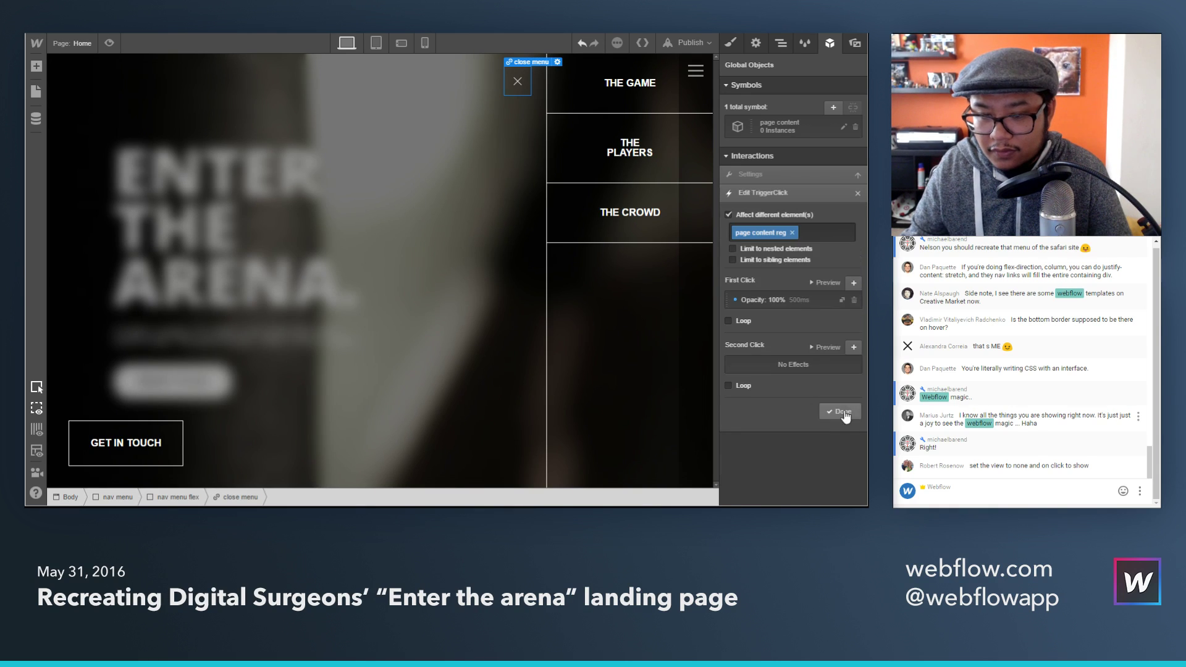
pyautogui.click(843, 405)
# Step: Preview the page and test opening and closing the menu with the updated close interaction
pyautogui.click(109, 43)
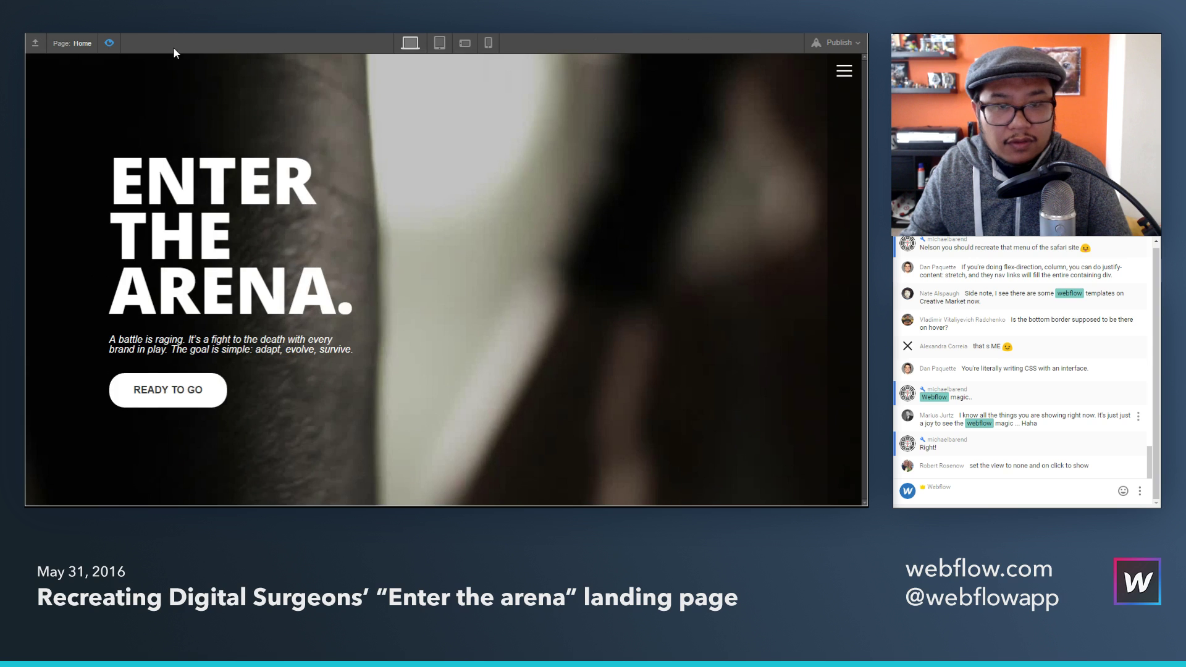
pyautogui.click(844, 71)
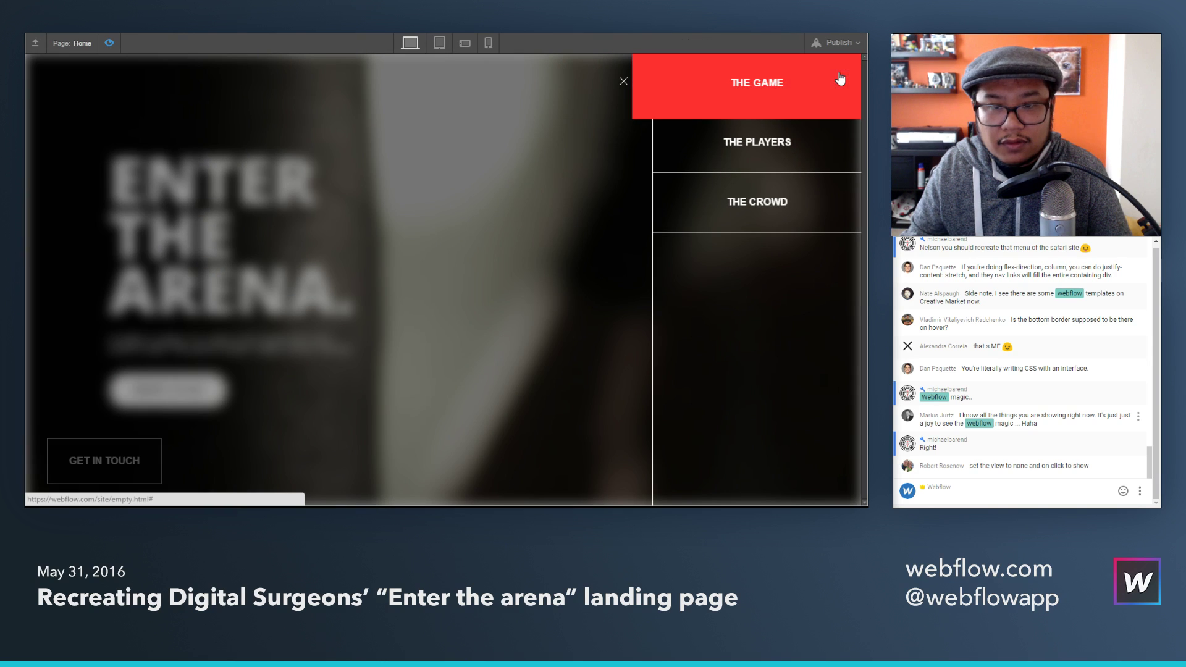
pyautogui.click(622, 83)
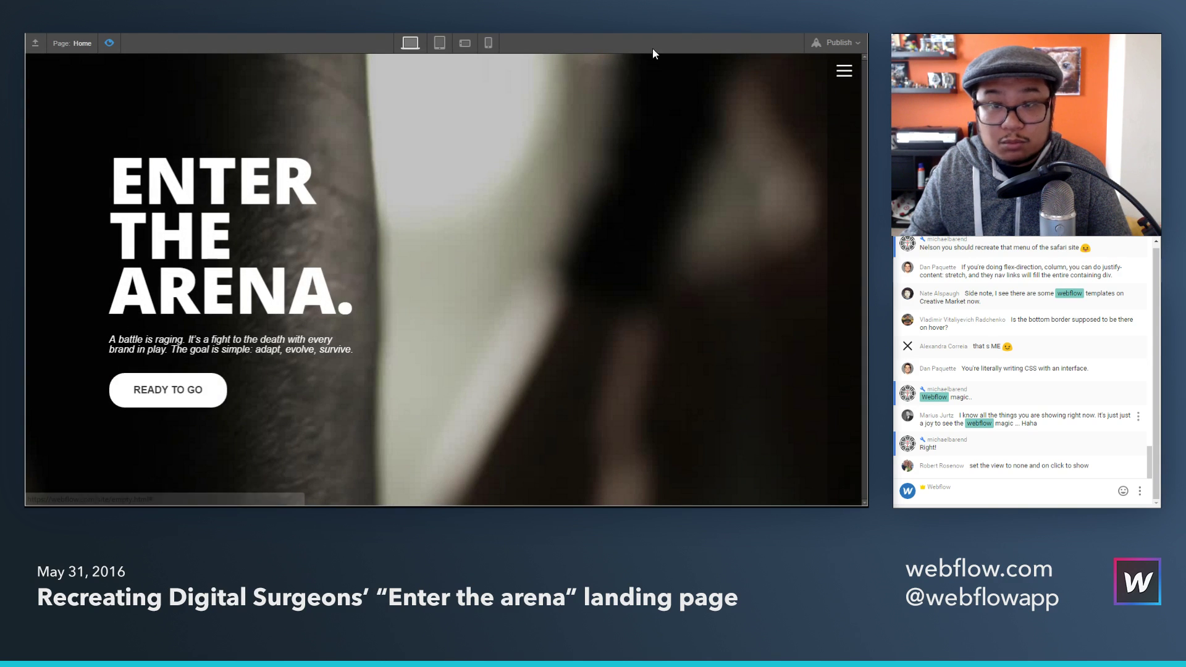
# Step: Publish the site to digital-surgeons.webflow.io and test opening and closing the menu on the live page
pyautogui.click(837, 42)
pyautogui.click(712, 163)
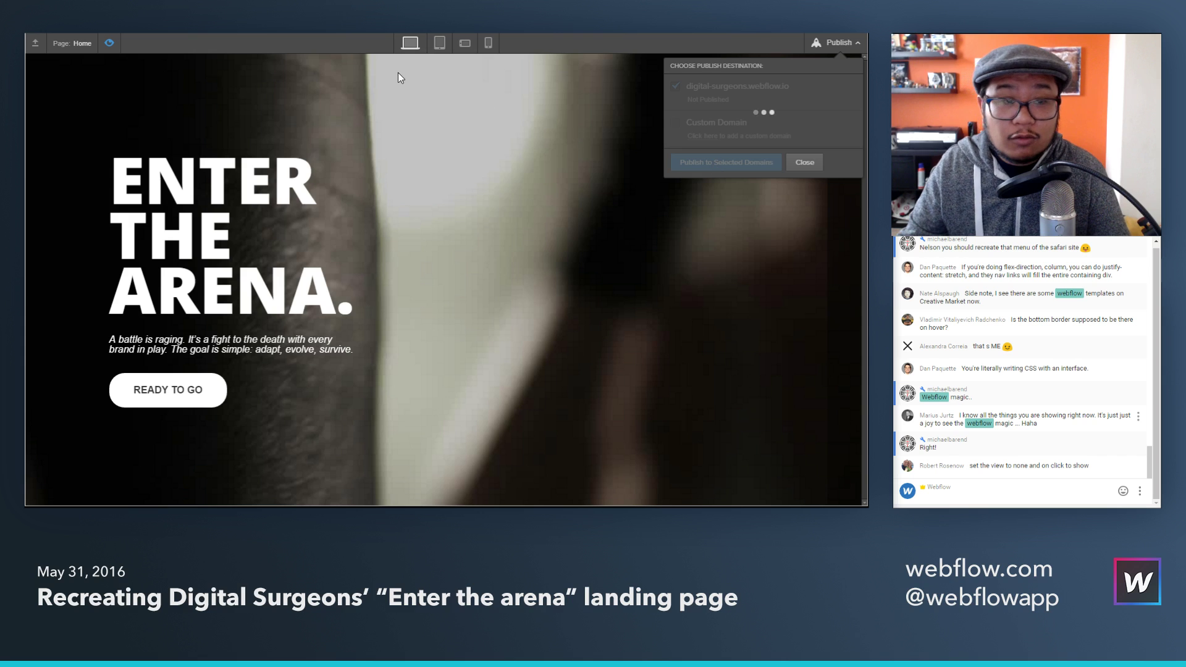
pyautogui.click(790, 88)
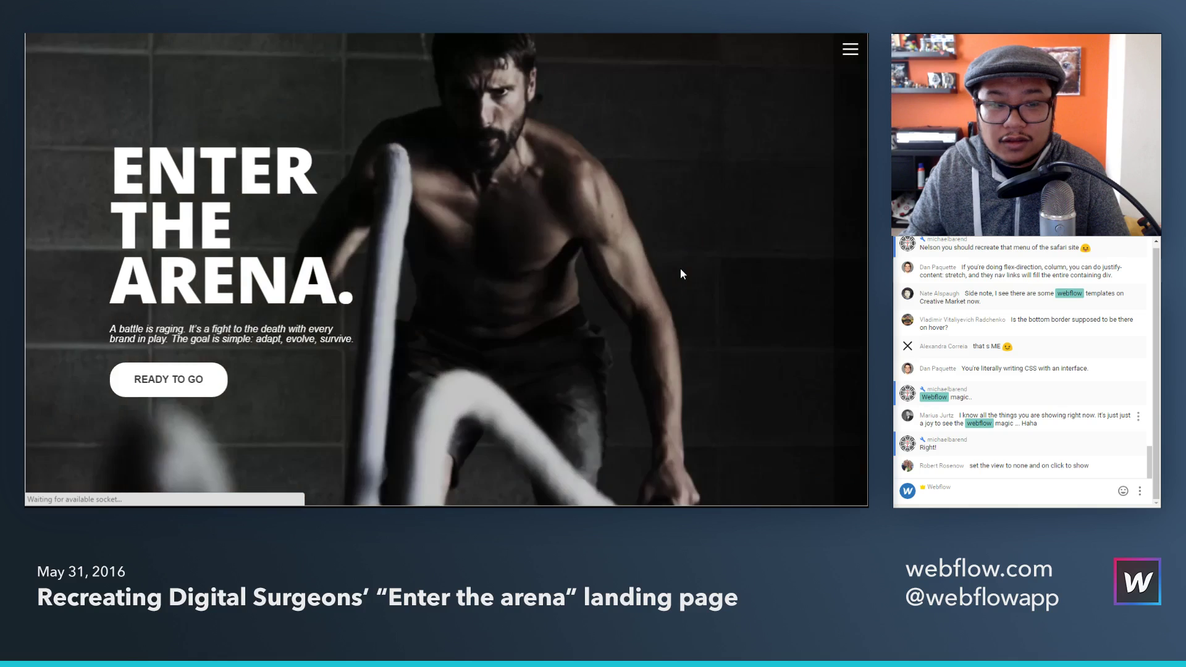
pyautogui.click(852, 51)
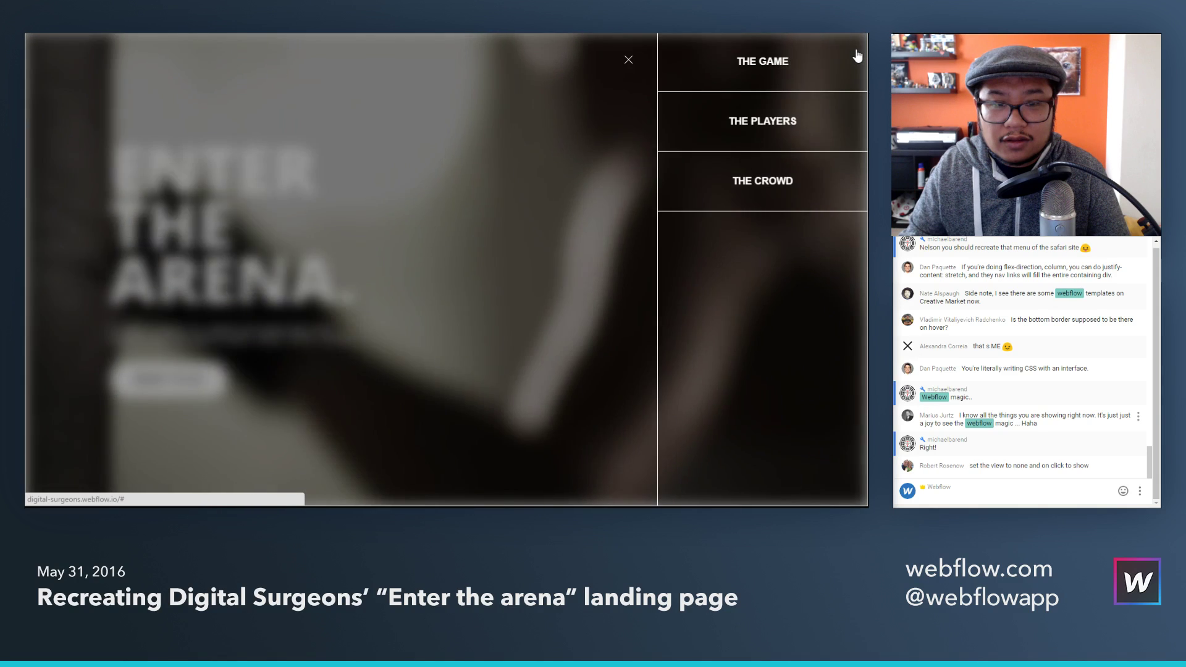
pyautogui.click(628, 60)
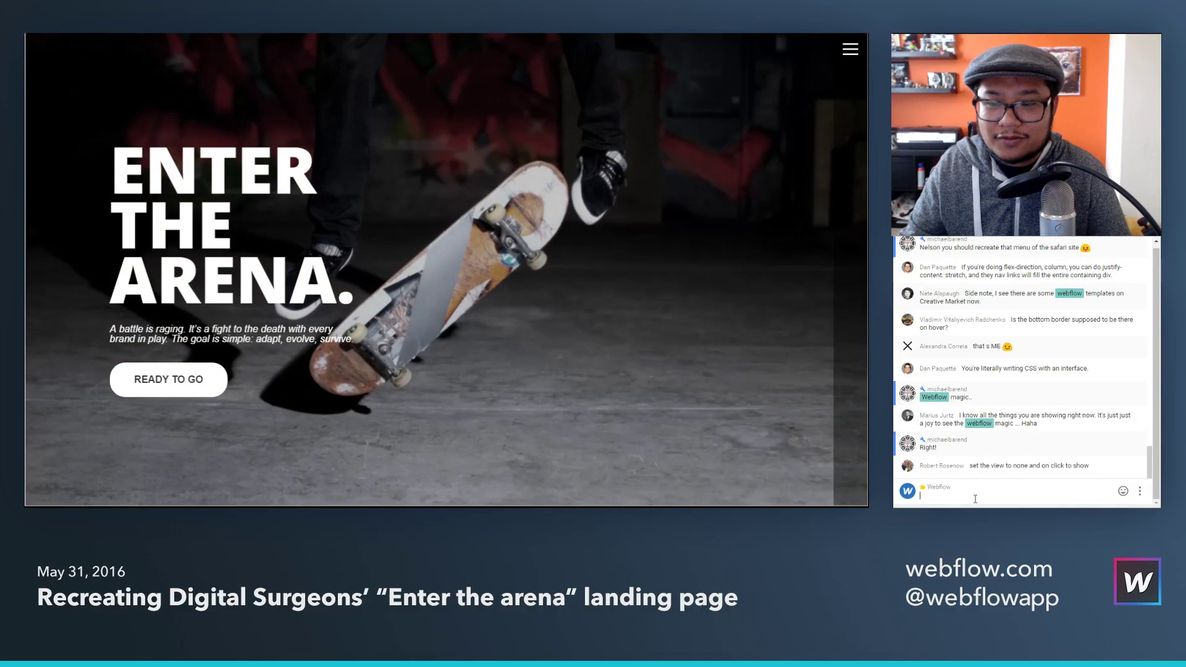
pyautogui.click(975, 495)
pyautogui.write('http://digital-surgeons.webflow.io/')
pyautogui.press('Return')
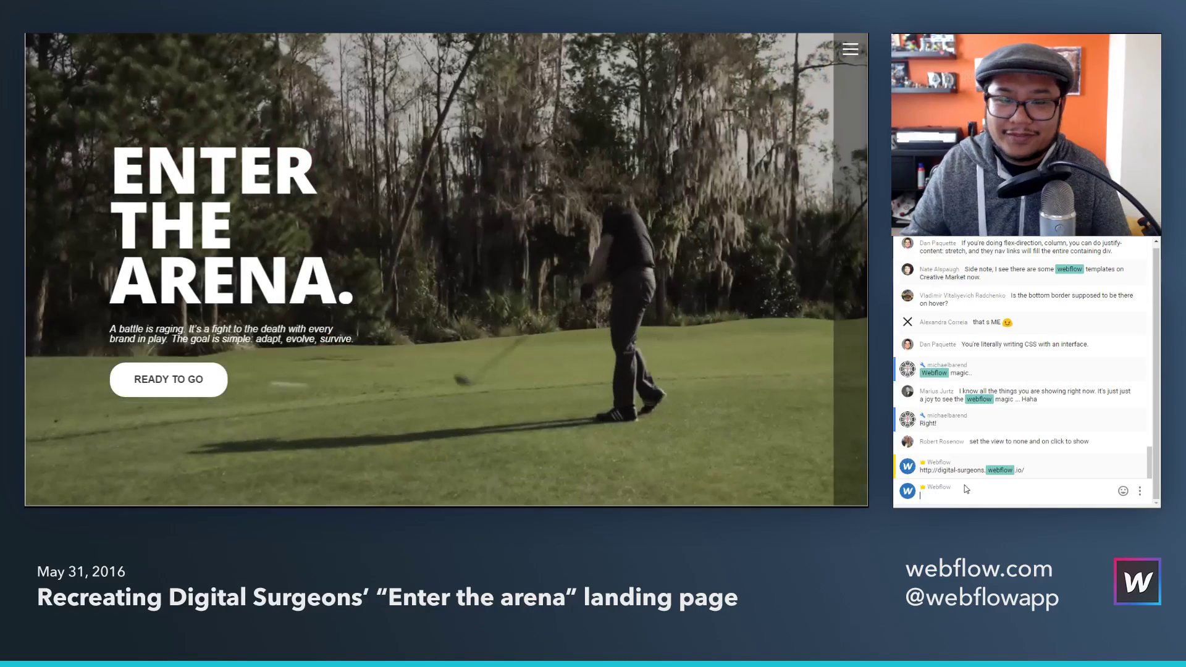
# Step: Test opening and closing the navigation menu on the published page, and return to the Webflow Designer's editing view
pyautogui.click(850, 49)
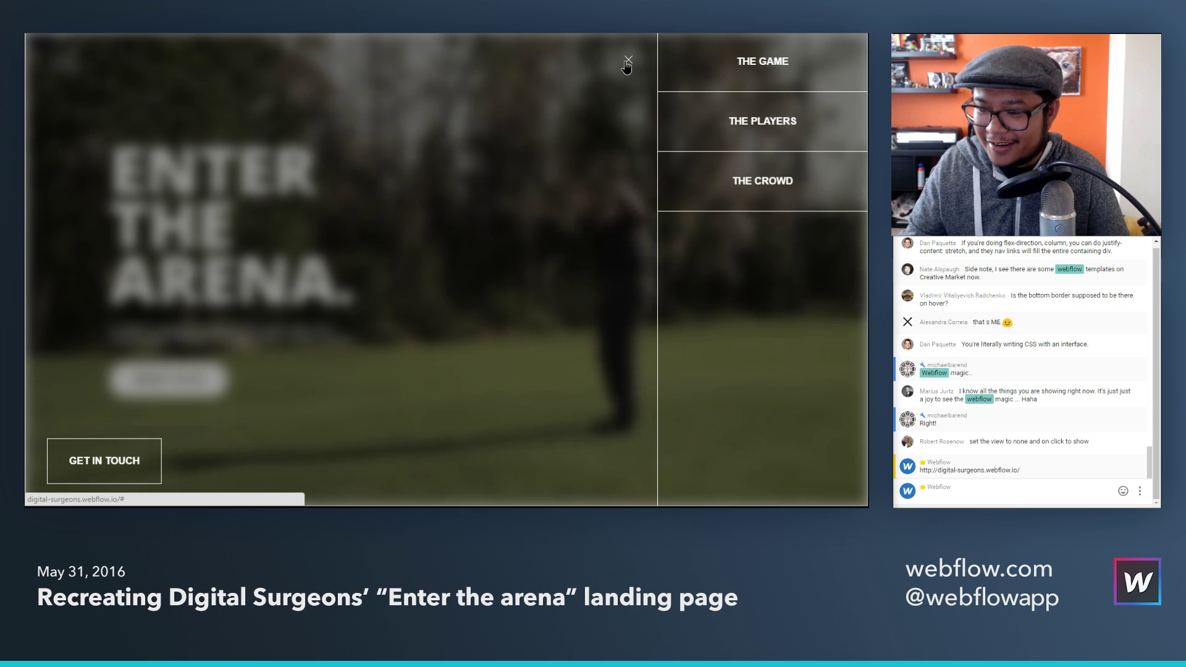
pyautogui.click(628, 64)
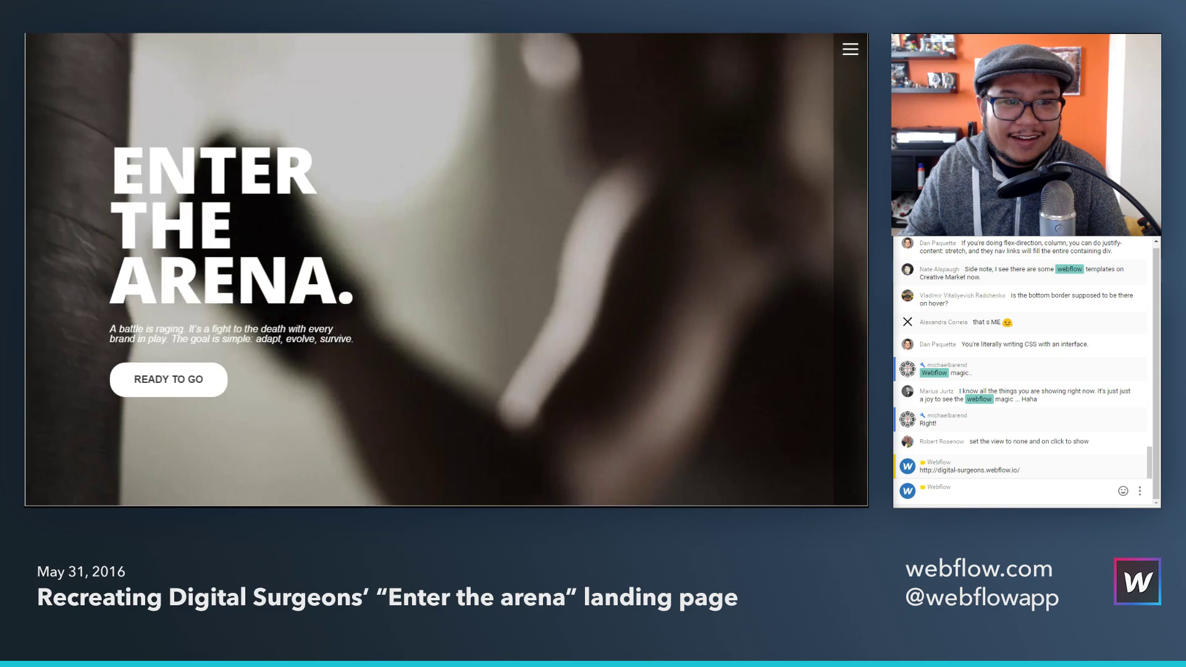
pyautogui.click(214, 33)
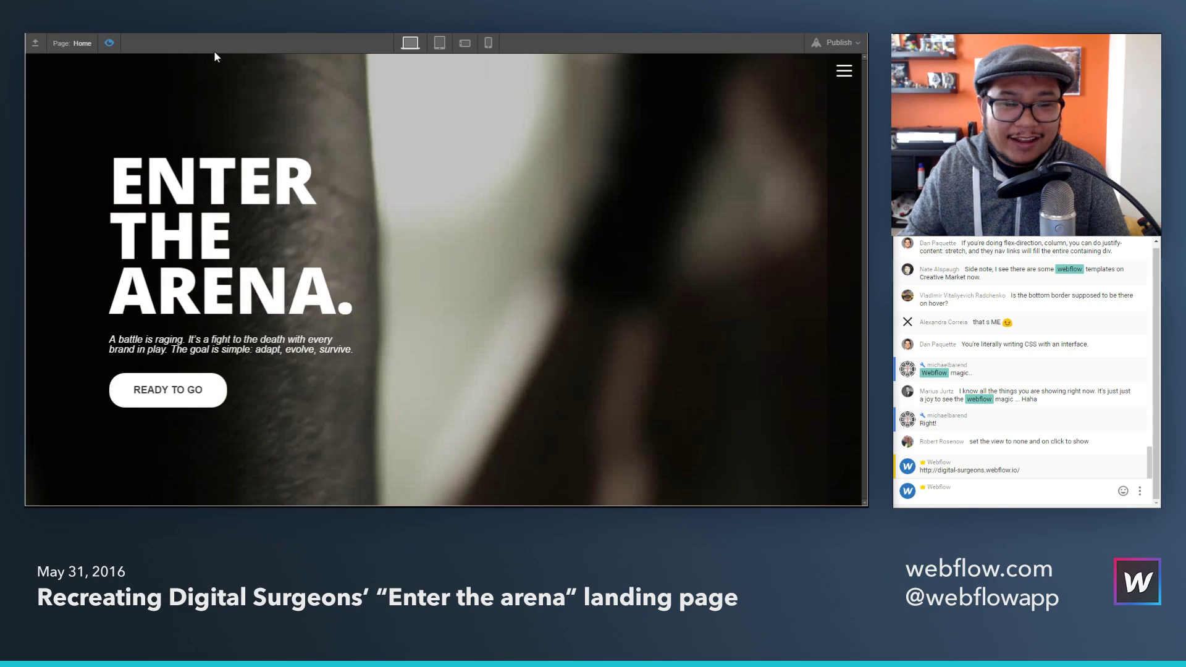
pyautogui.click(109, 44)
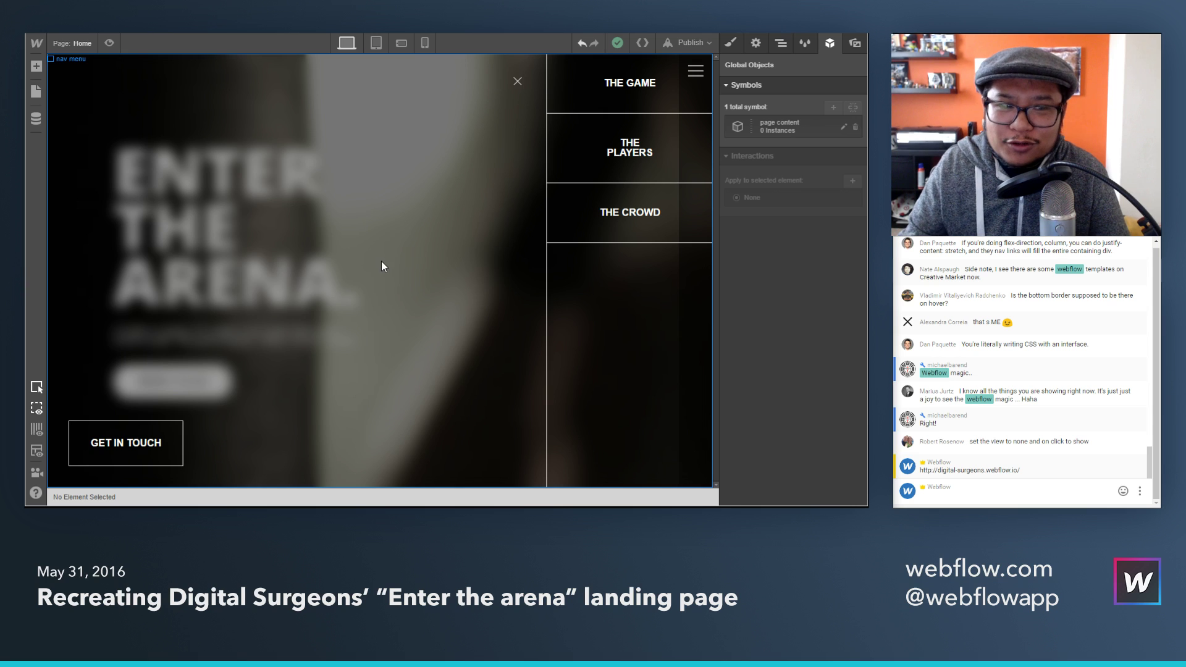
# Step: Delete the "page content" block from the Home page structure, keeping "page content reg"
pyautogui.click(411, 309)
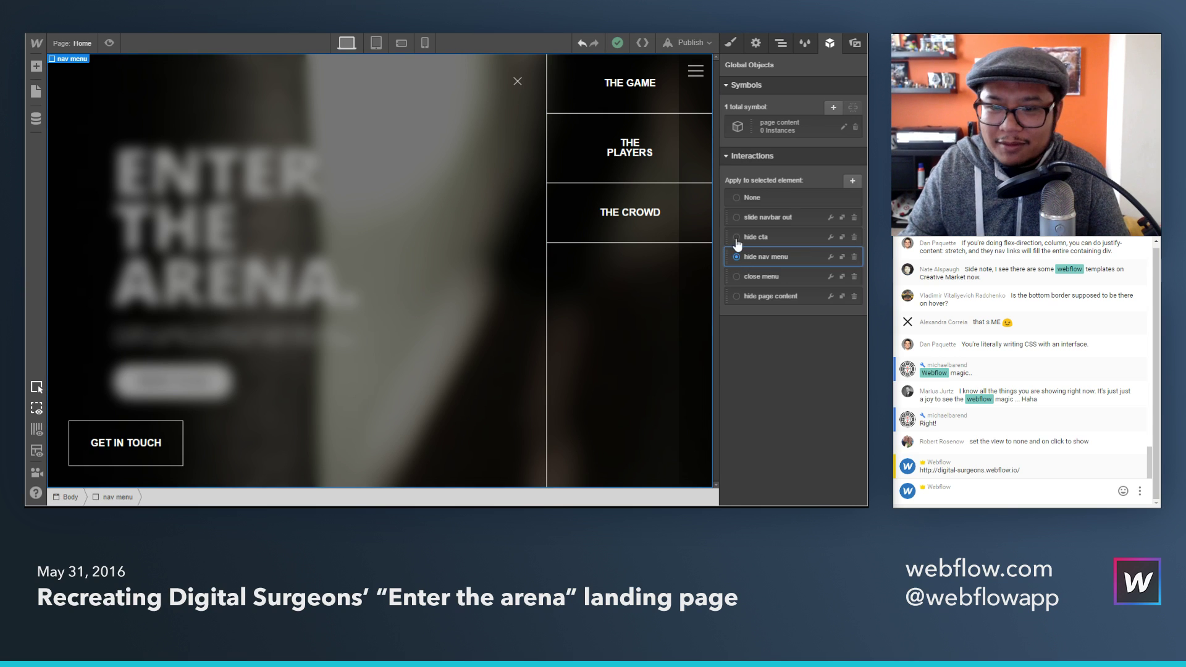
pyautogui.click(782, 44)
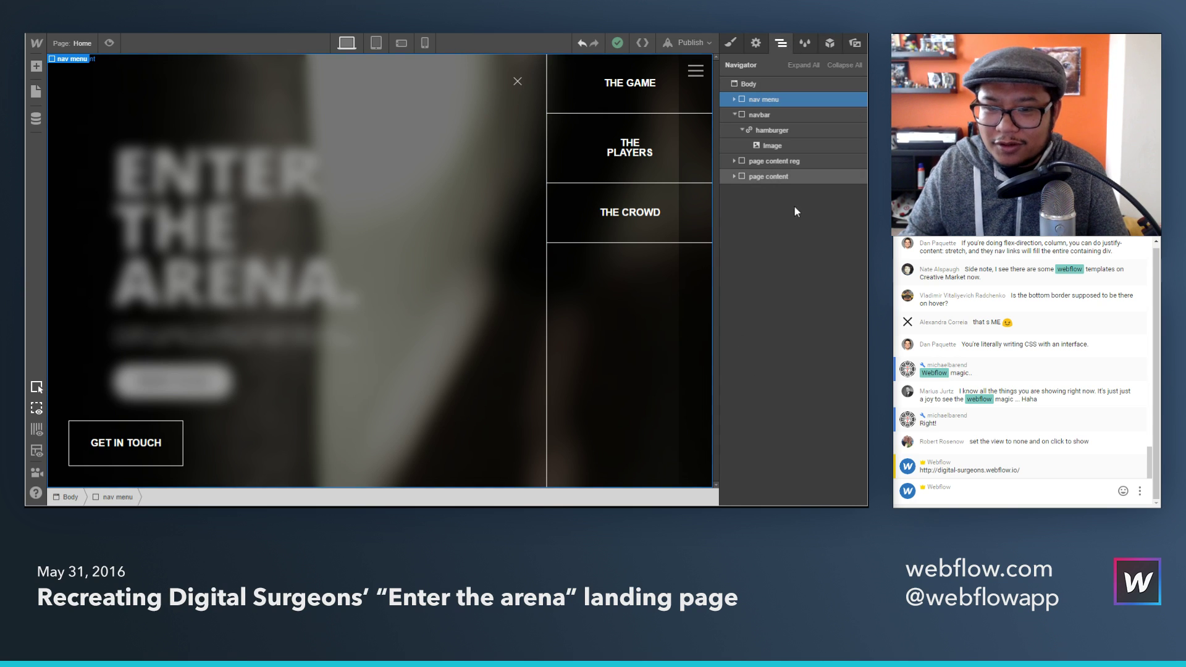
pyautogui.click(775, 179)
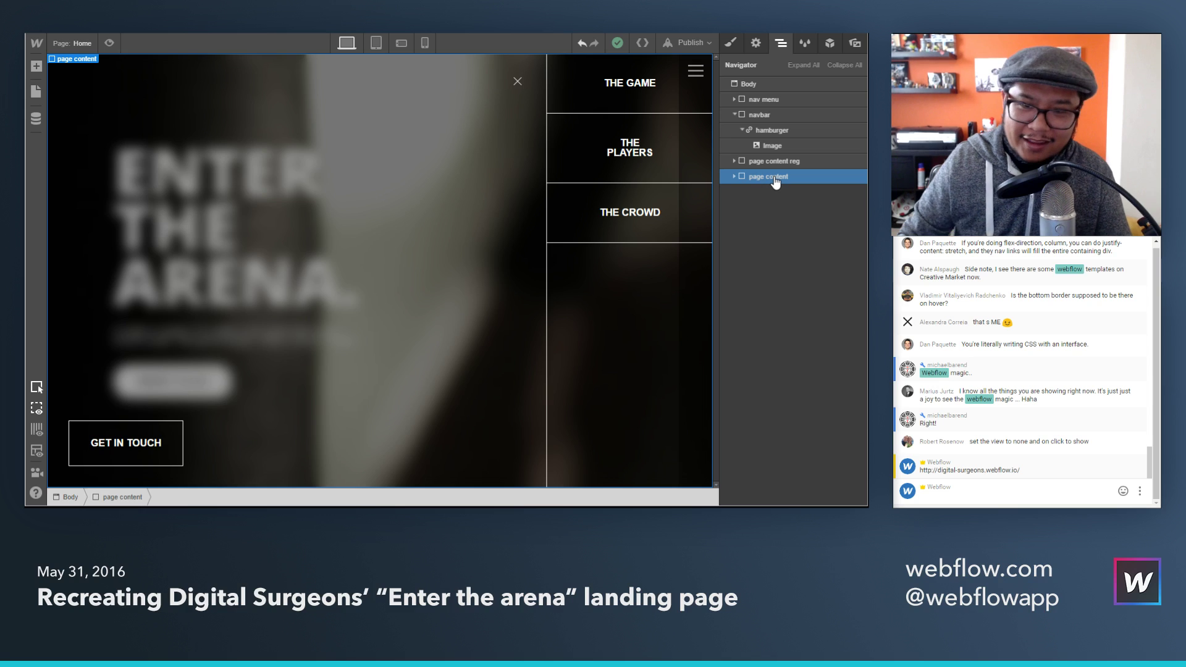
pyautogui.press('Delete')
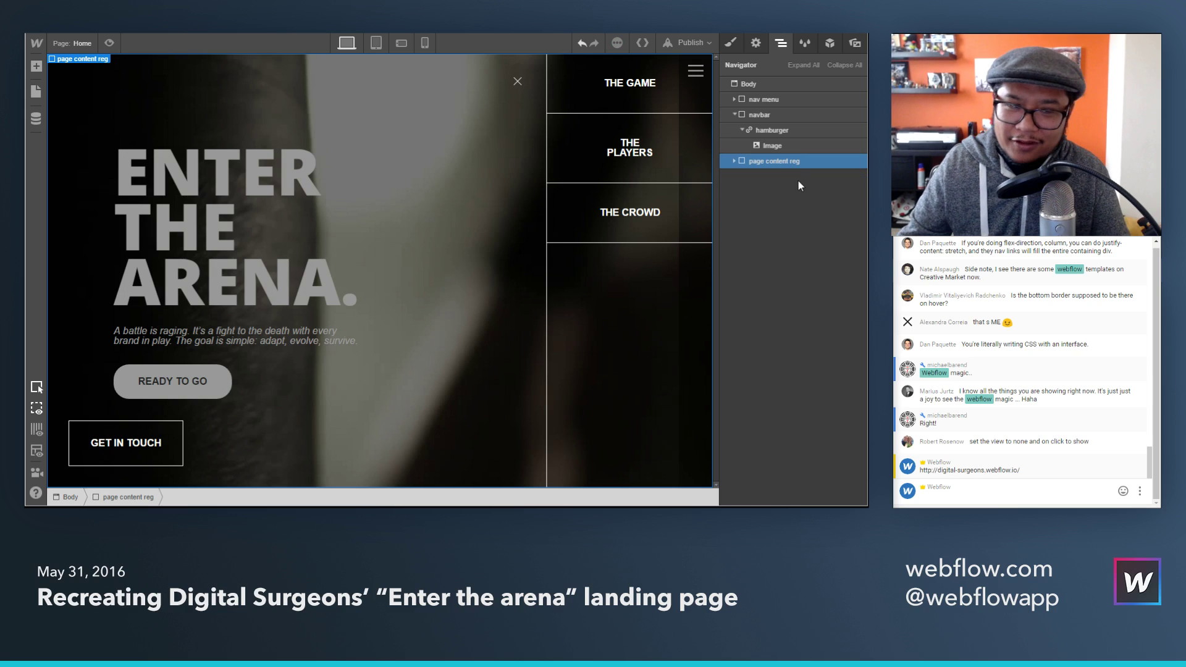
# Step: Remove the "page content" and "page content reg" click triggers from the close icon's "close menu" interaction
pyautogui.click(831, 44)
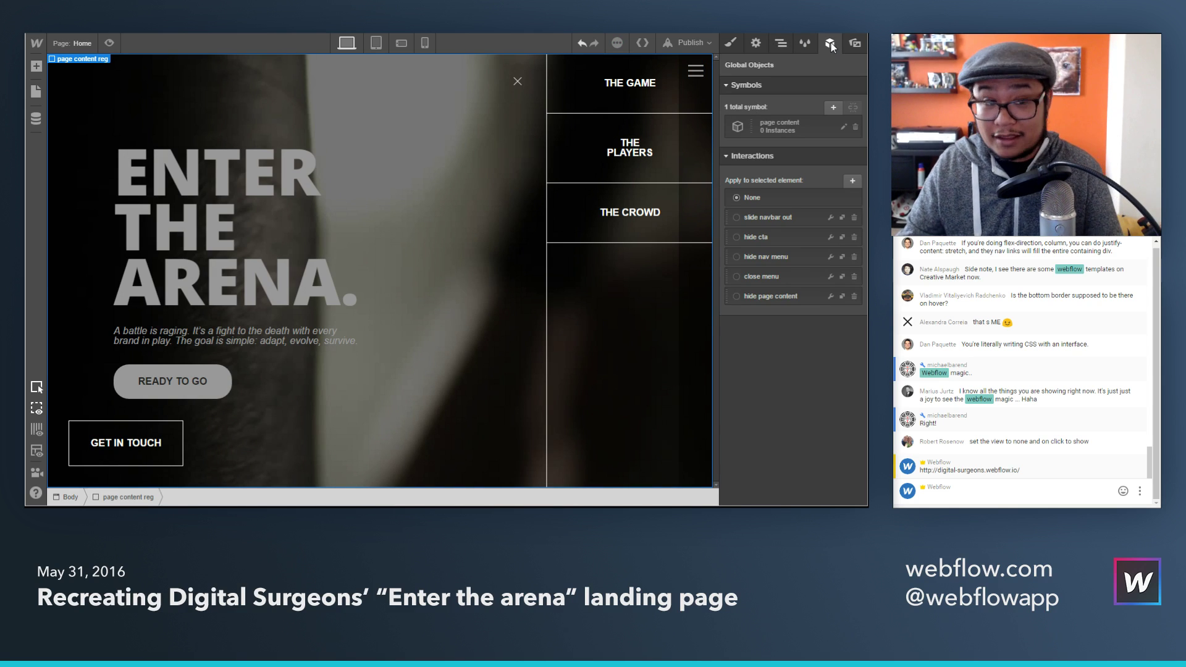
pyautogui.click(516, 90)
pyautogui.click(831, 277)
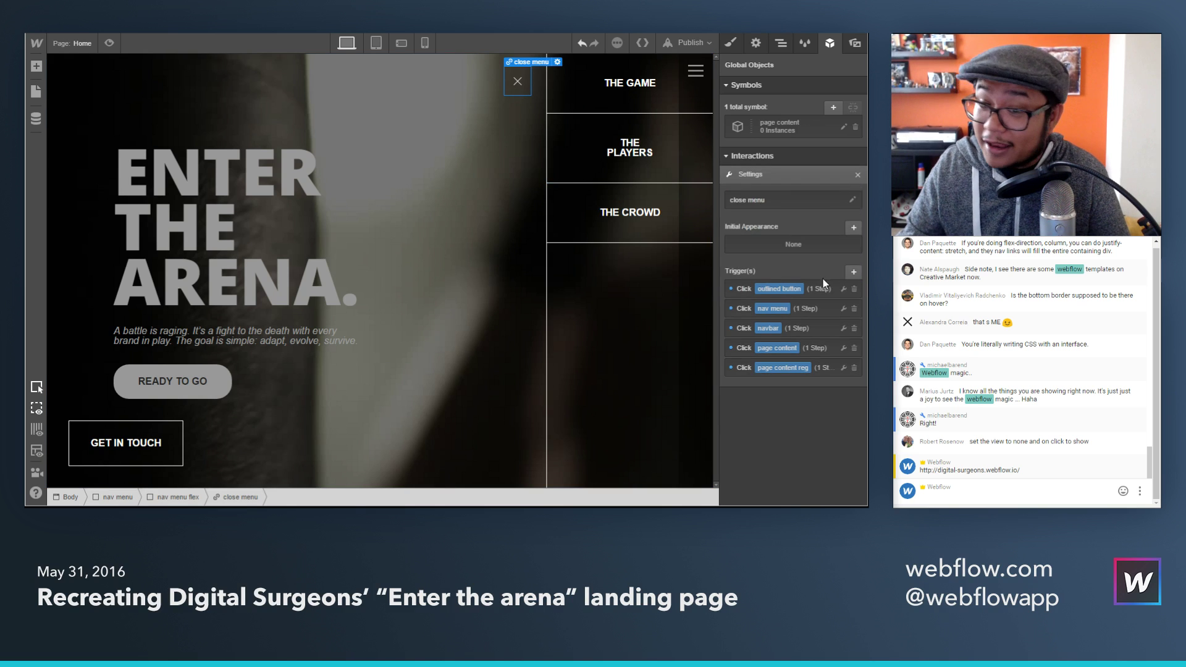
pyautogui.click(855, 349)
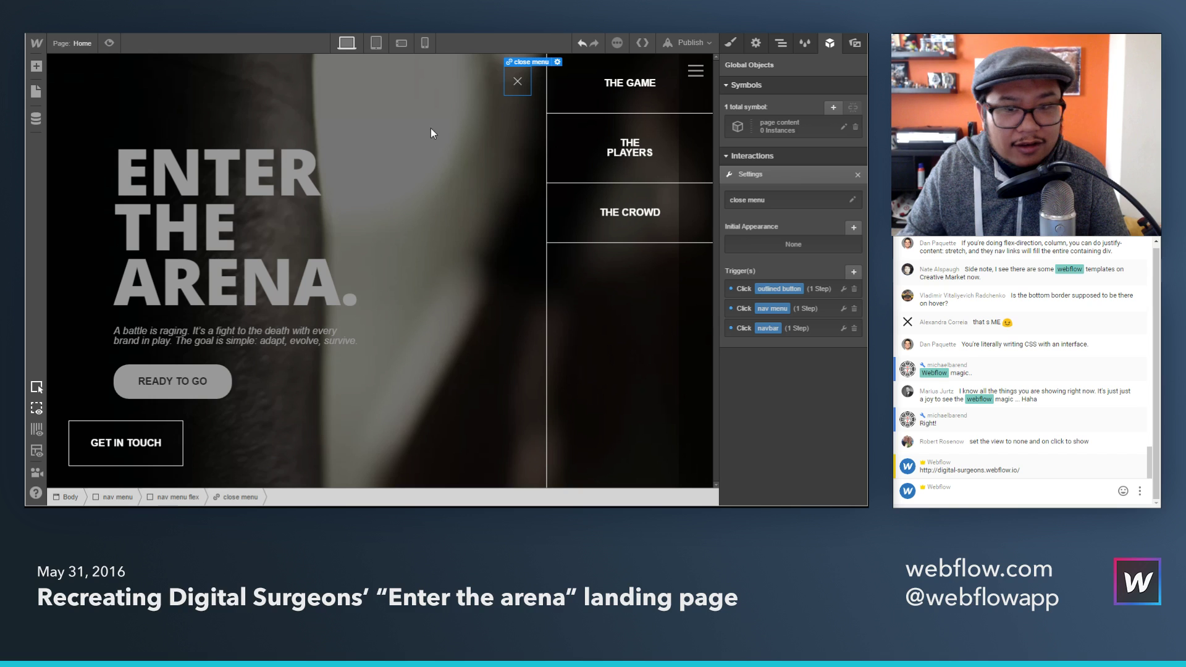
# Step: Remove the "page content" and "page content reg" click triggers from the navbar's "slide navbar out" interaction
pyautogui.click(780, 42)
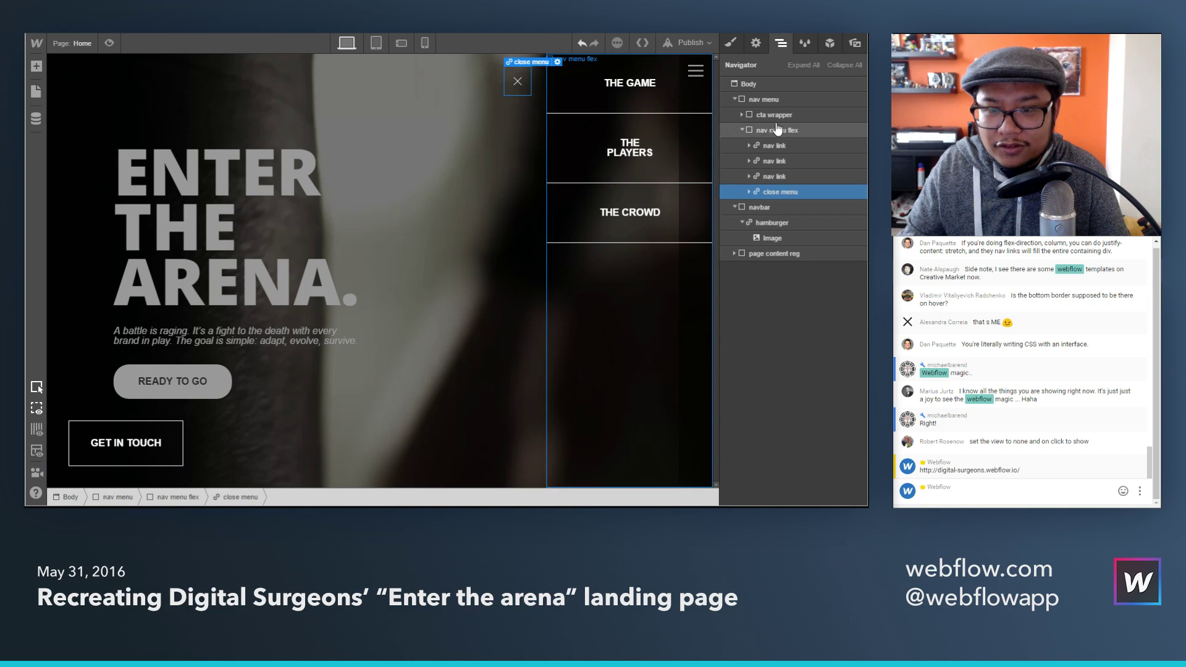
pyautogui.click(761, 207)
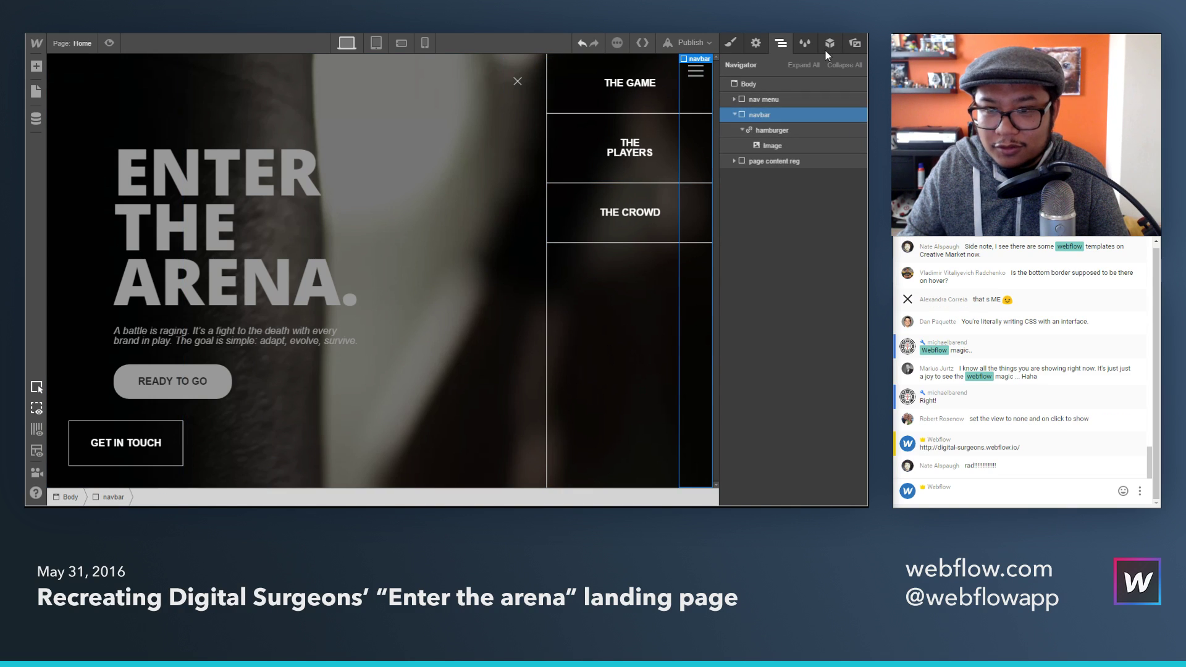
pyautogui.click(829, 43)
pyautogui.click(831, 216)
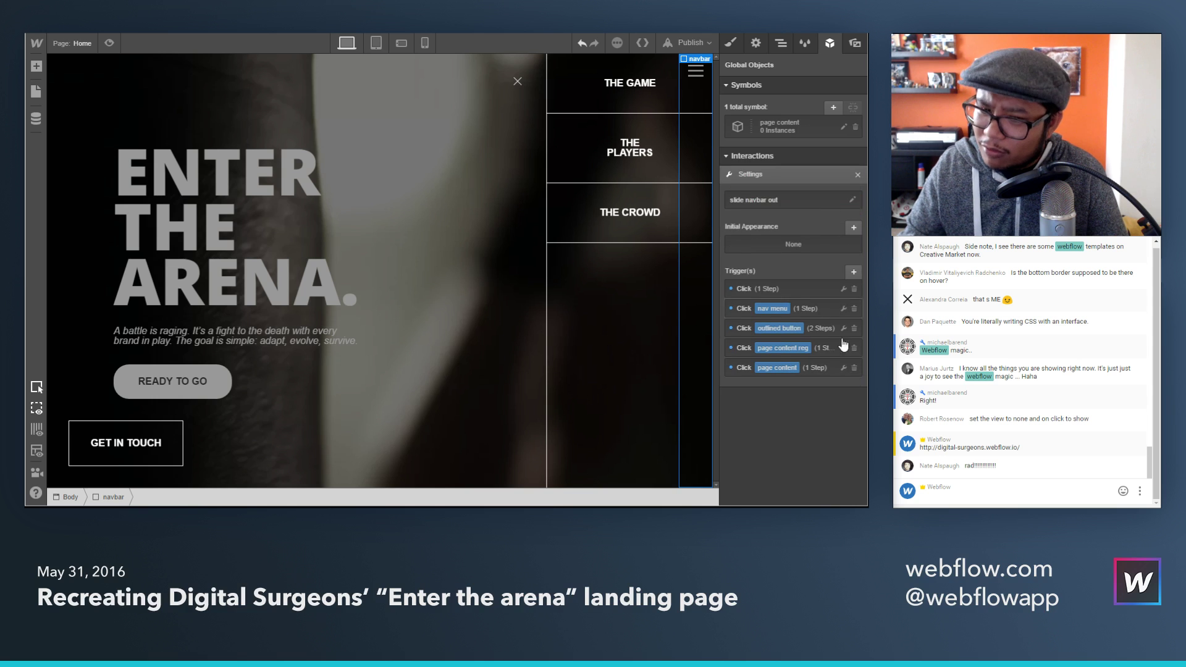
pyautogui.click(855, 368)
pyautogui.click(853, 349)
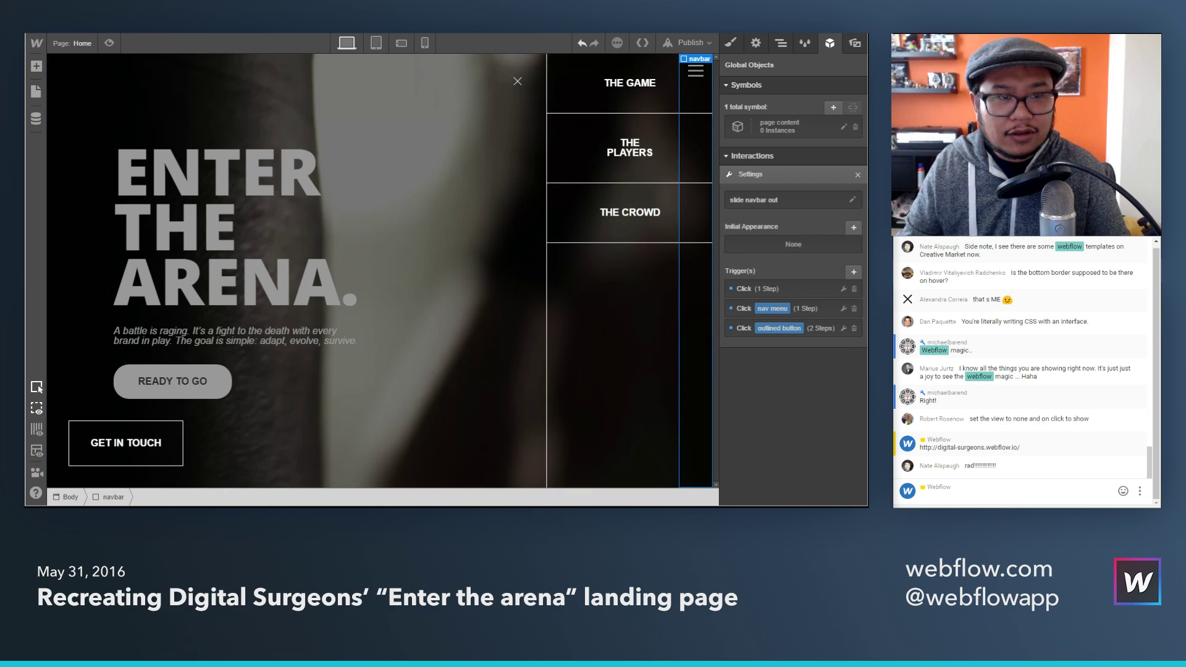
# Step: Publish the site to digital-surgeons.webflow.io and dismiss the publishing options
pyautogui.click(690, 42)
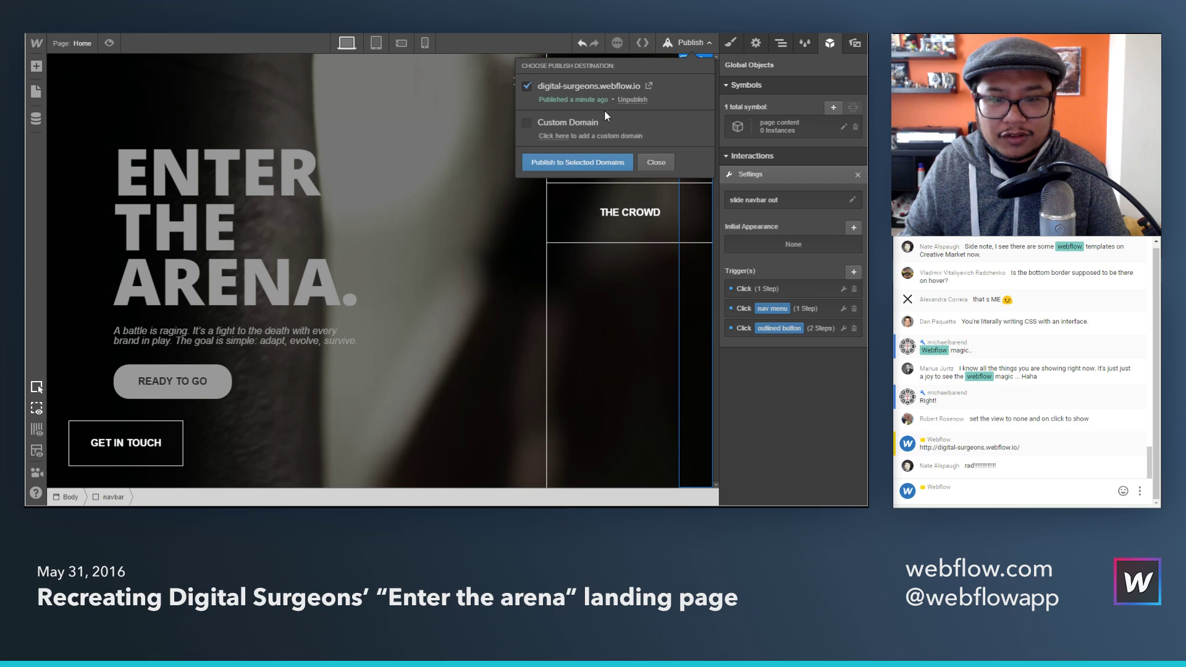
pyautogui.click(579, 162)
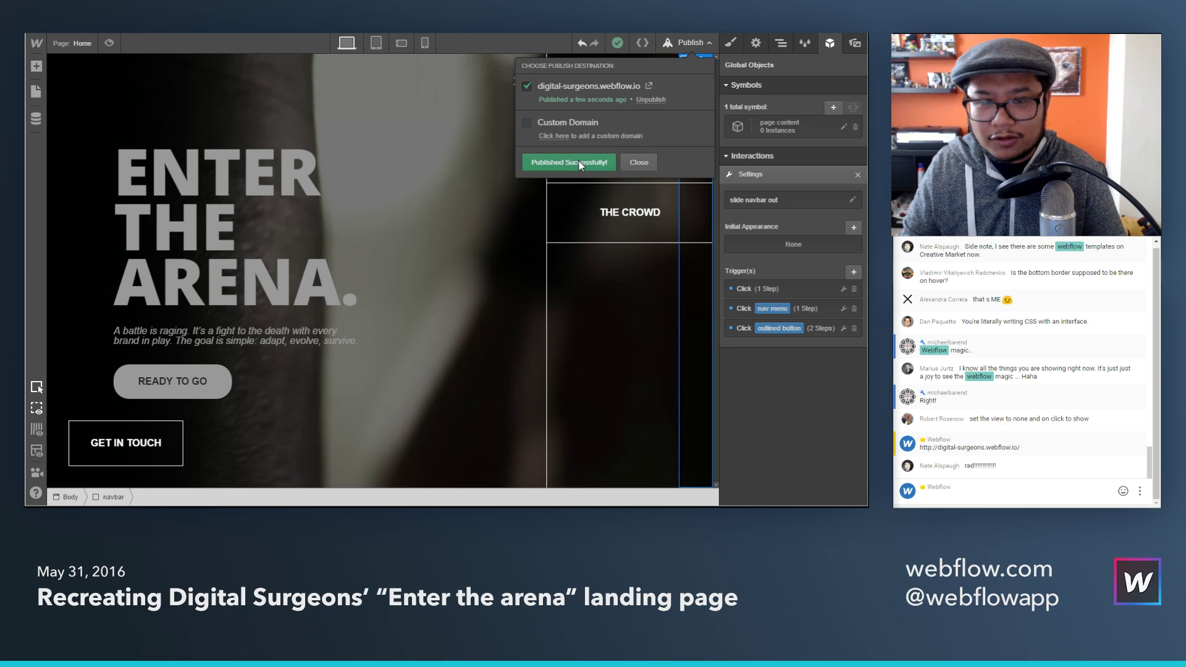
pyautogui.click(416, 112)
# Step: Preview the page to test opening and closing the navigation menu, and return to editing
pyautogui.click(126, 69)
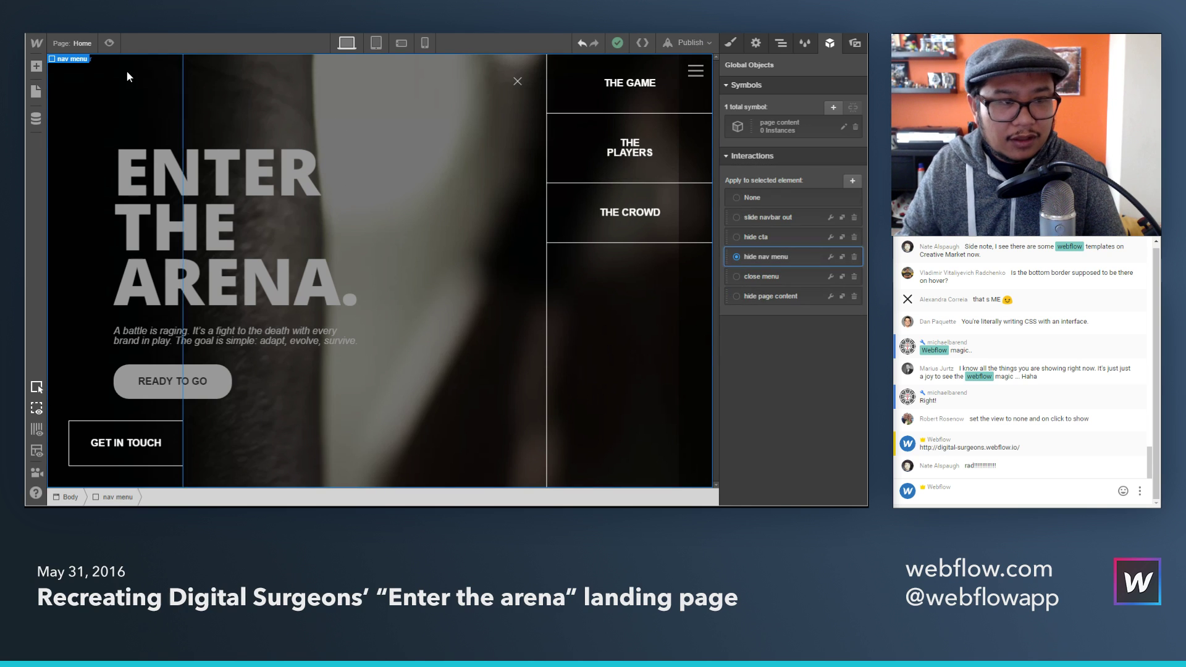
pyautogui.click(110, 43)
pyautogui.click(842, 73)
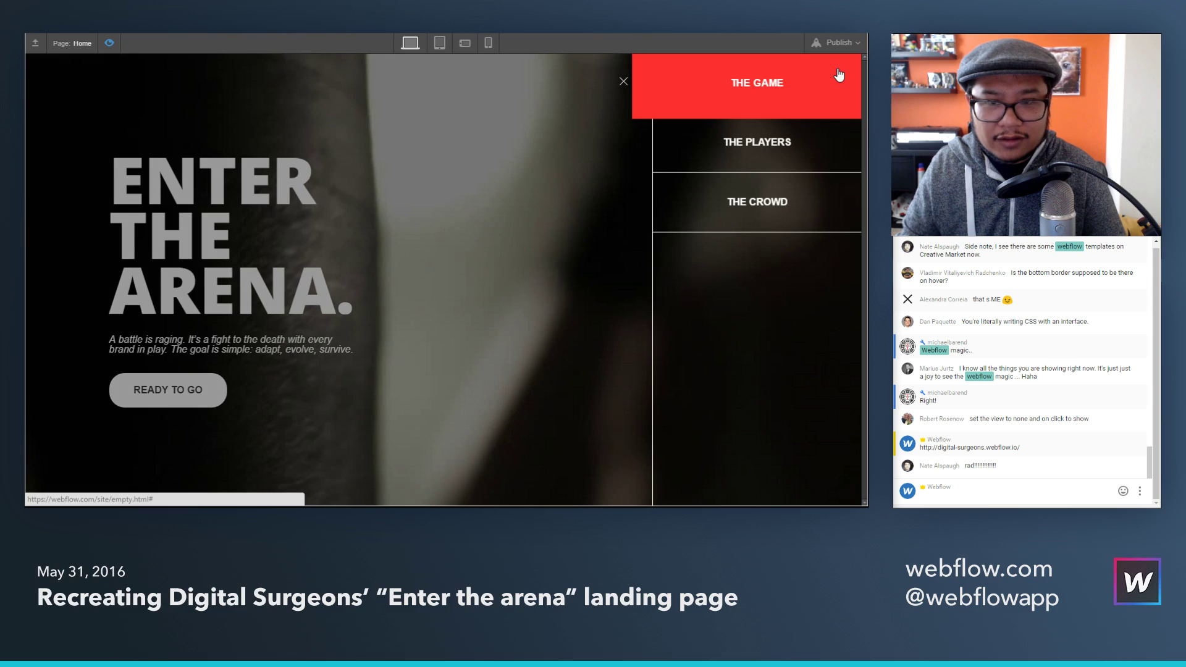
pyautogui.click(841, 73)
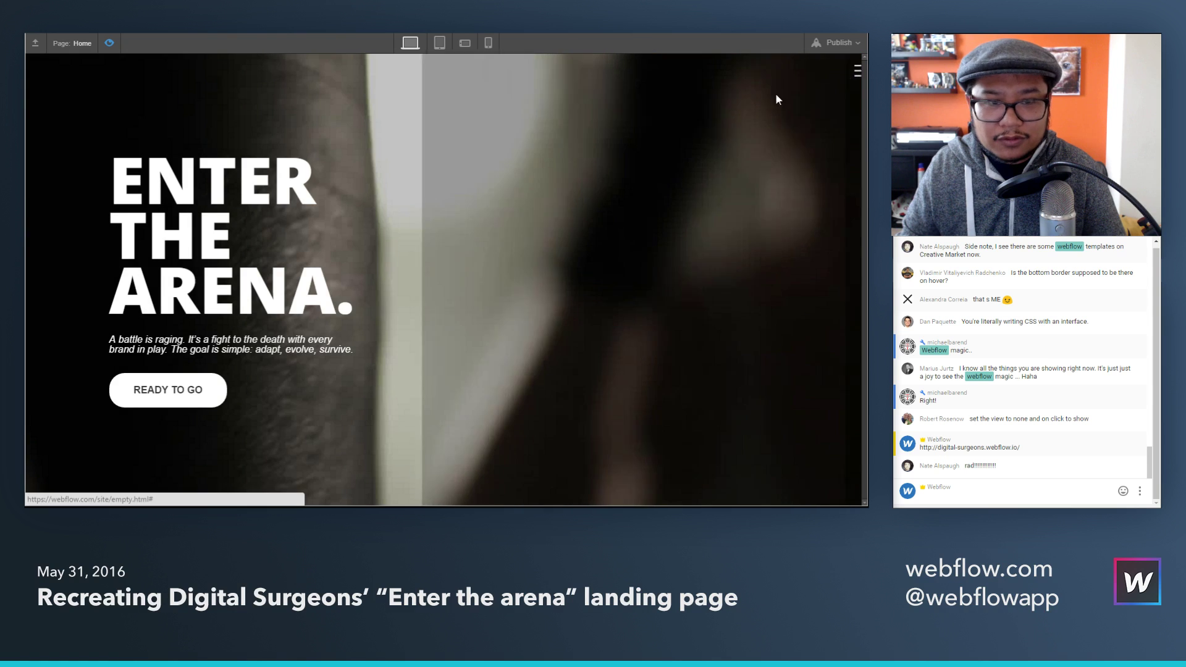
pyautogui.click(625, 84)
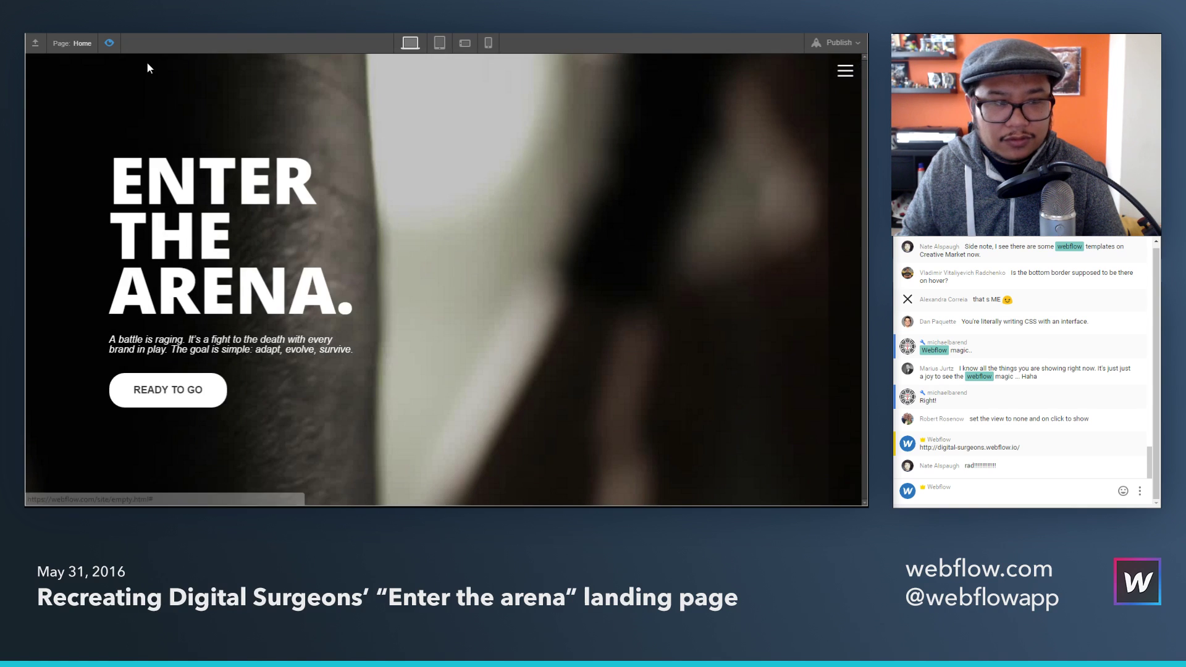
pyautogui.click(110, 42)
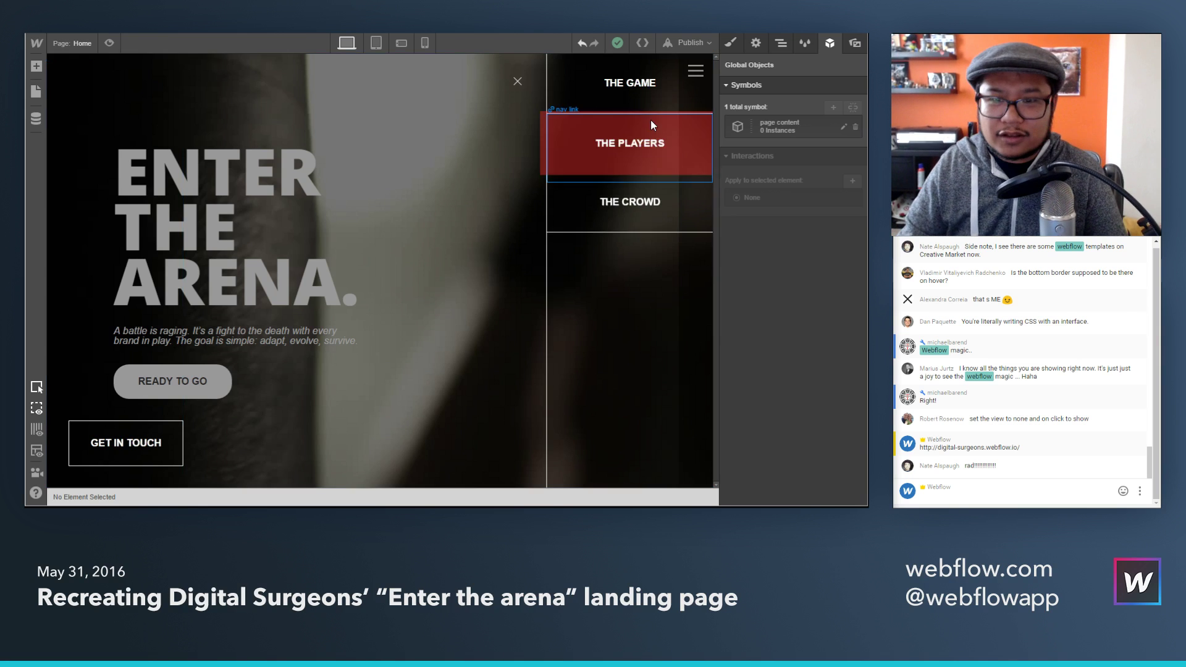
# Step: Add a click trigger to the close icon's "close menu" interaction that affects the "page content reg" element
pyautogui.click(517, 92)
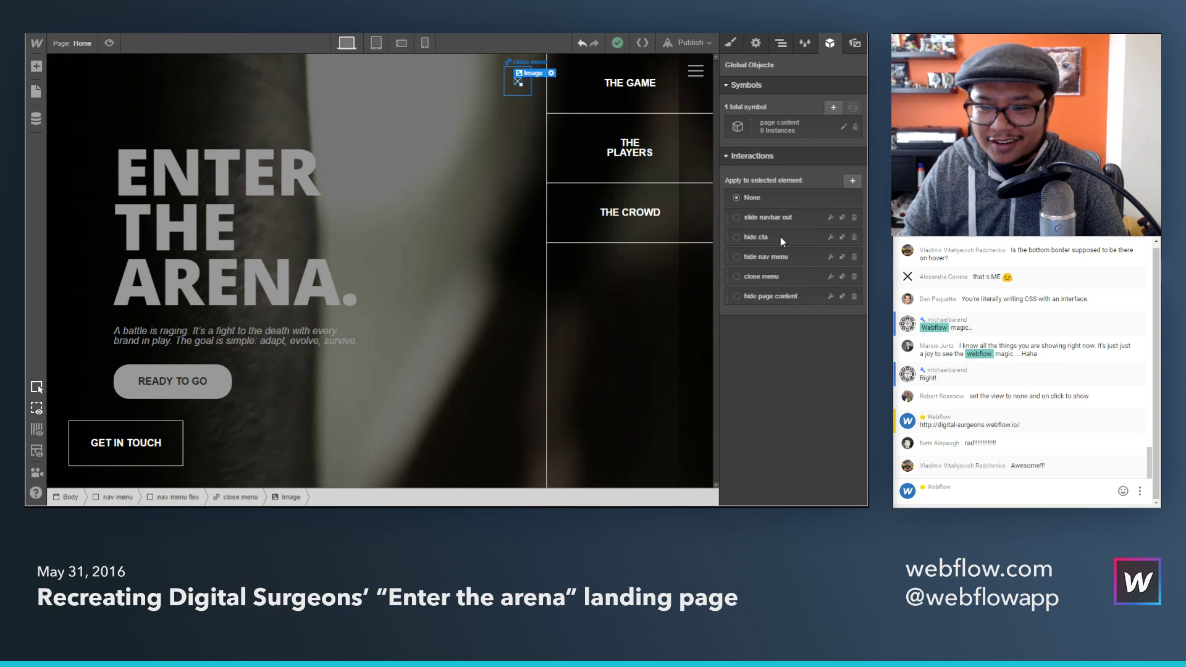
pyautogui.click(830, 277)
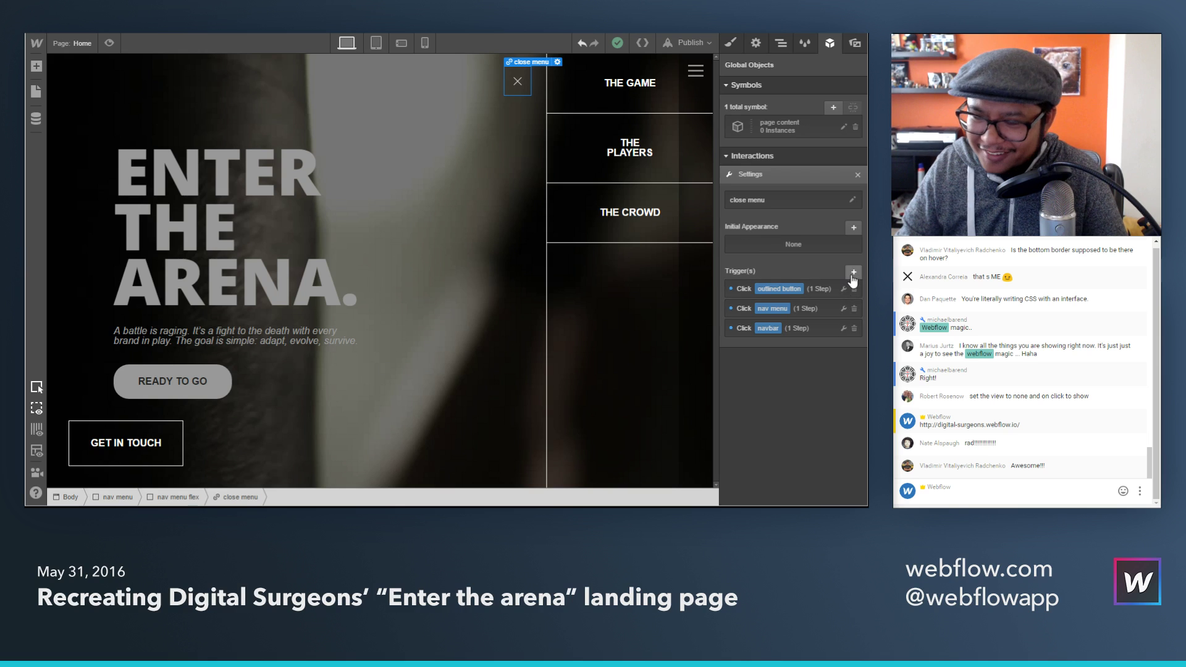
pyautogui.click(853, 274)
pyautogui.click(805, 318)
pyautogui.click(778, 216)
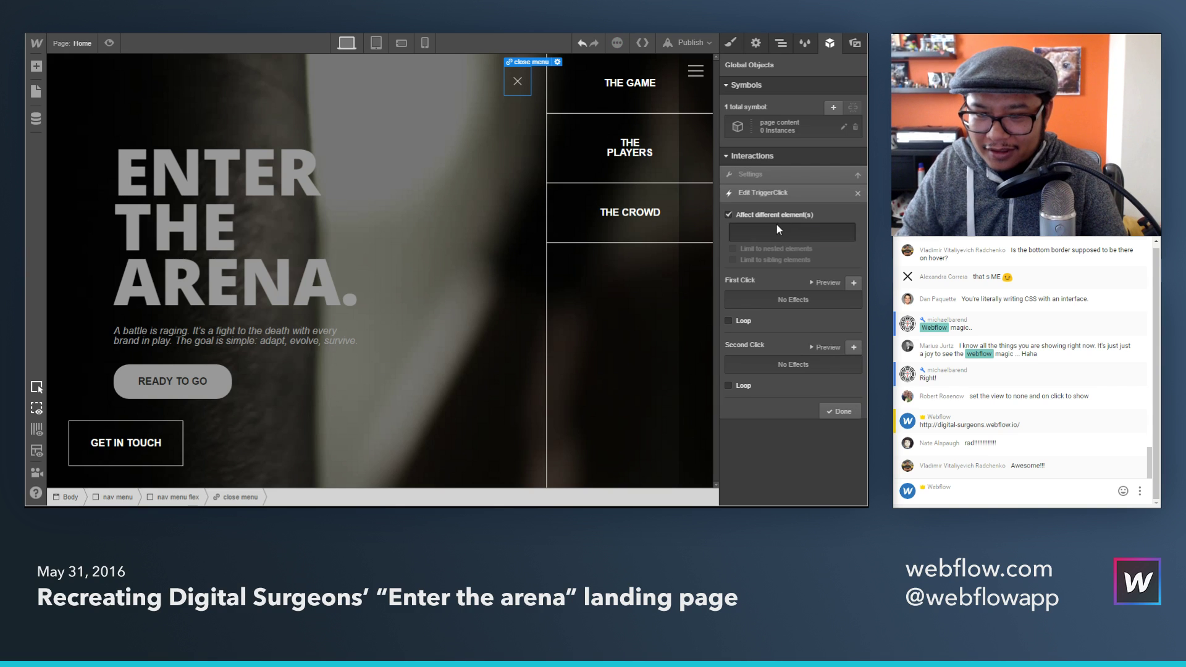
pyautogui.click(777, 229)
pyautogui.write('page')
pyautogui.press('Down')
pyautogui.press('Return')
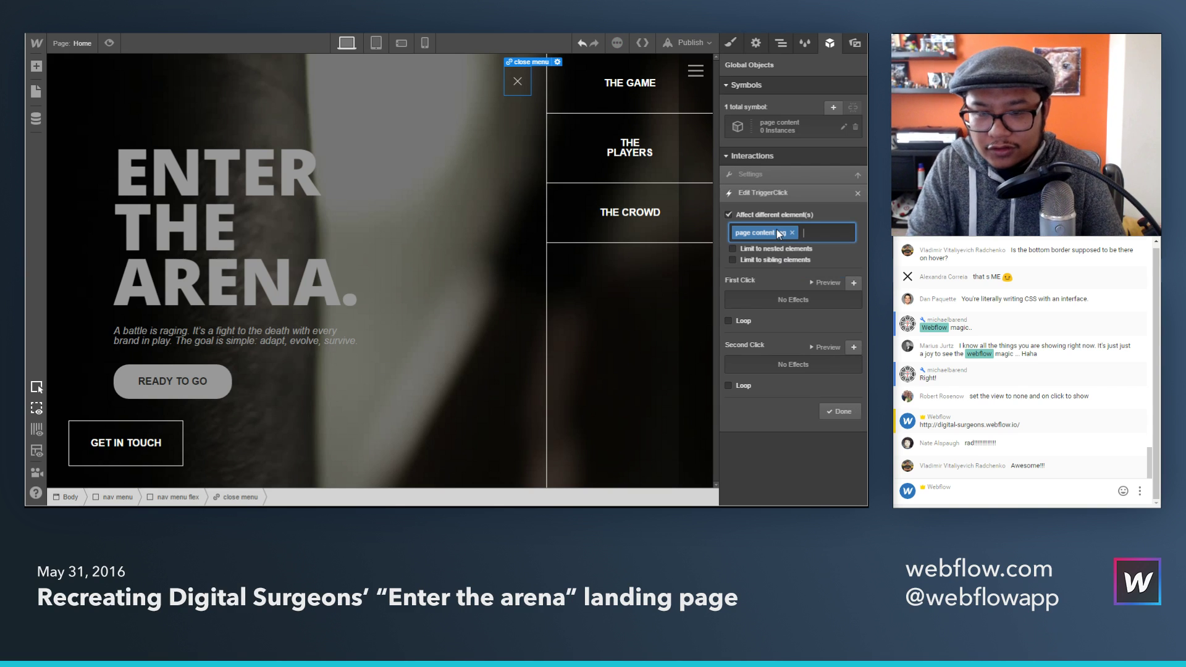
# Step: Give the trigger's first click an opacity of 100% with a 500 ms transition and save the trigger
pyautogui.click(854, 283)
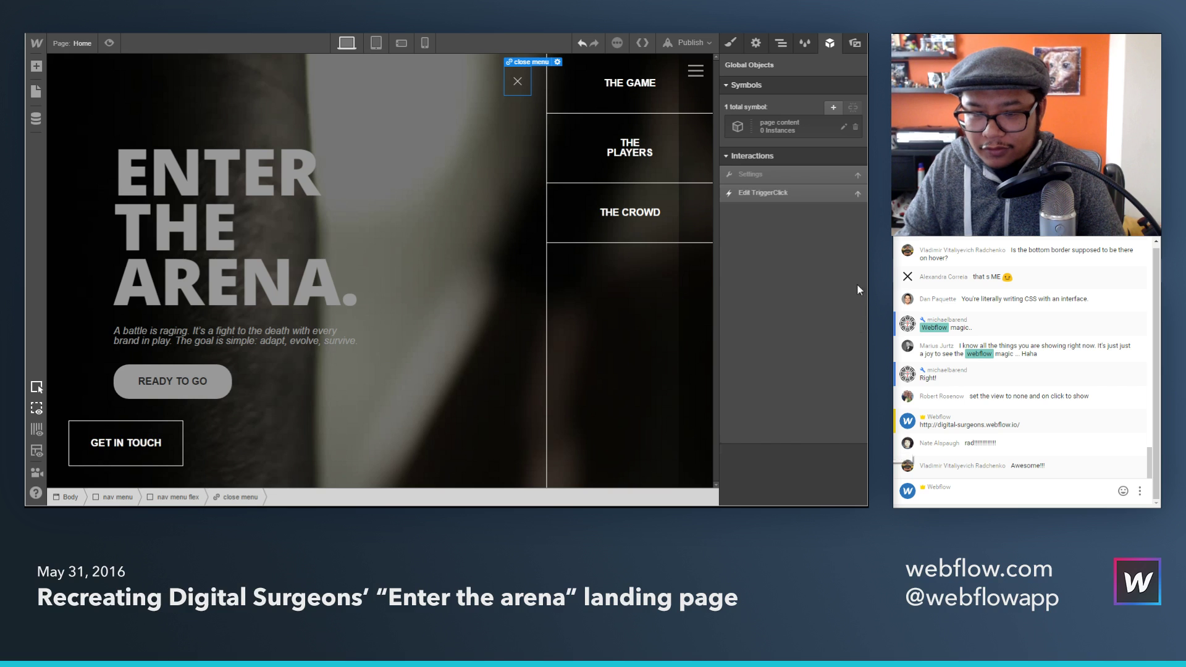
pyautogui.click(841, 466)
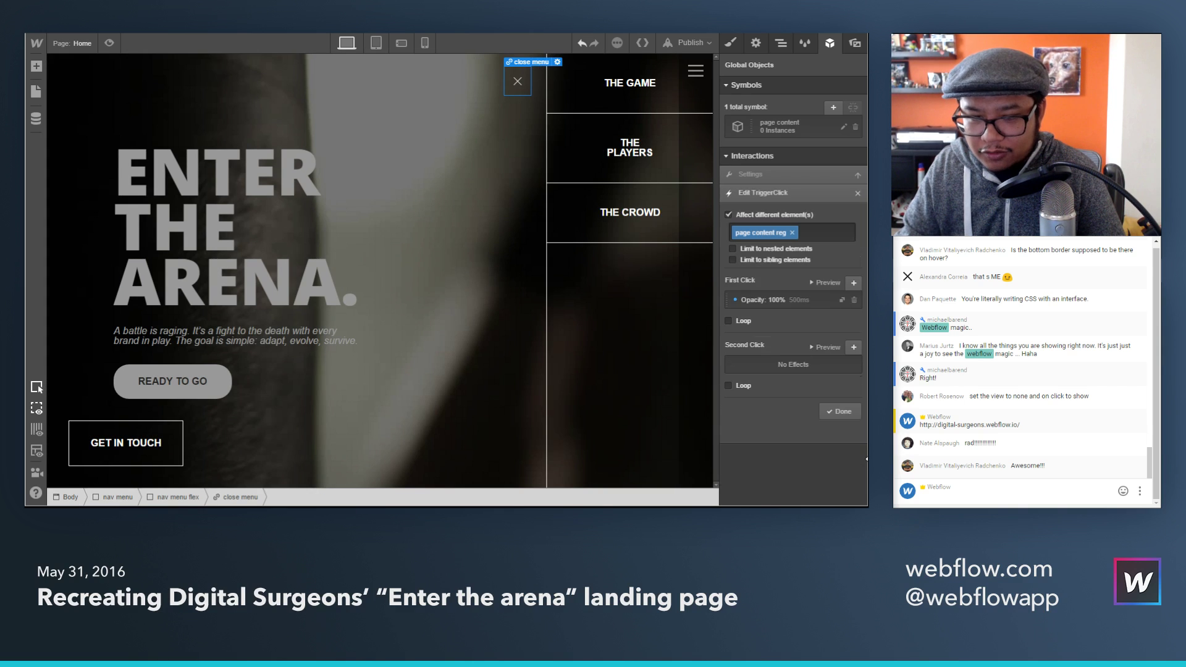
pyautogui.click(841, 412)
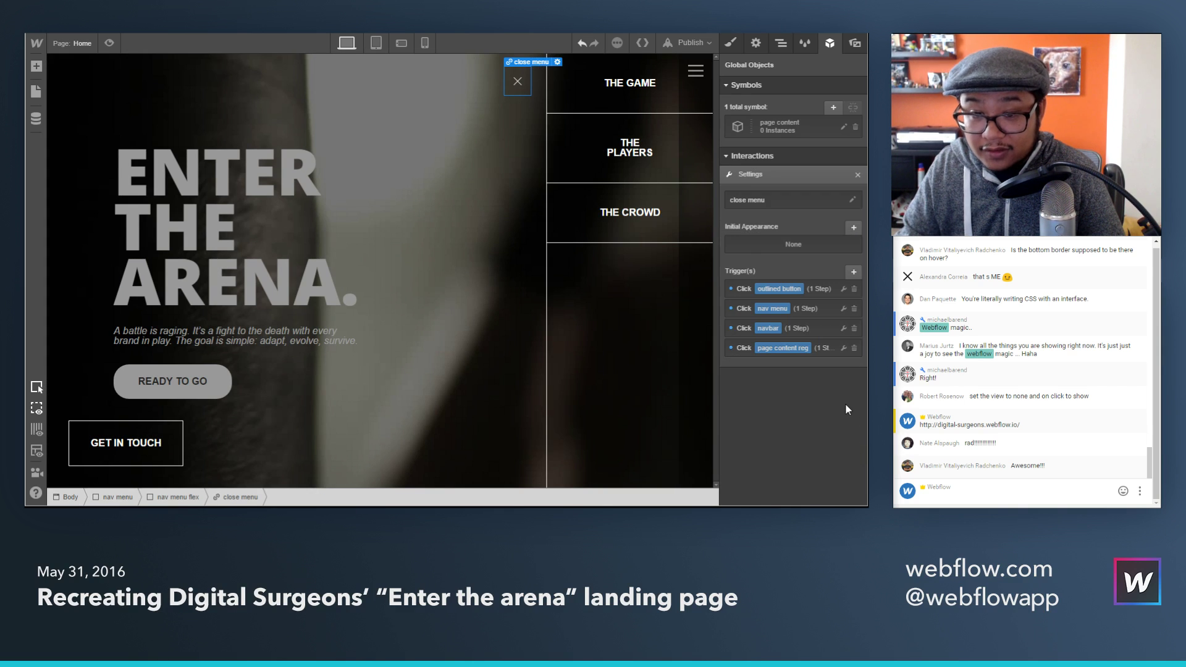
# Step: Add a click trigger to the navbar's "slide navbar out" interaction that affects the "page content reg" element
pyautogui.click(780, 43)
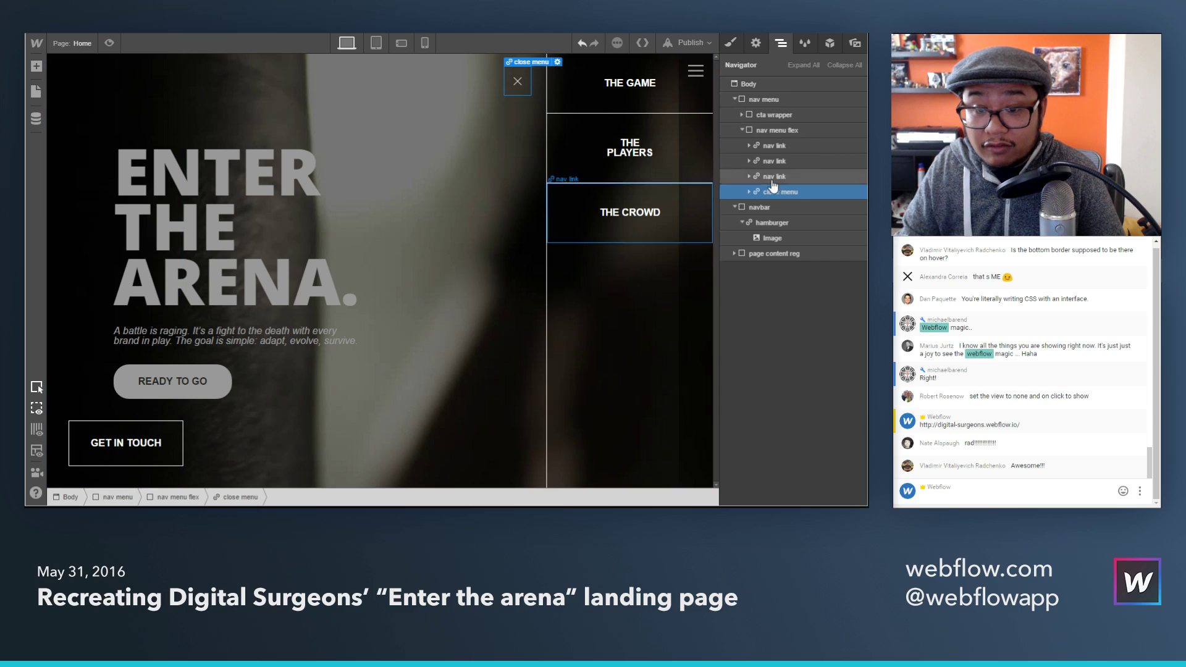
pyautogui.click(780, 207)
pyautogui.click(829, 42)
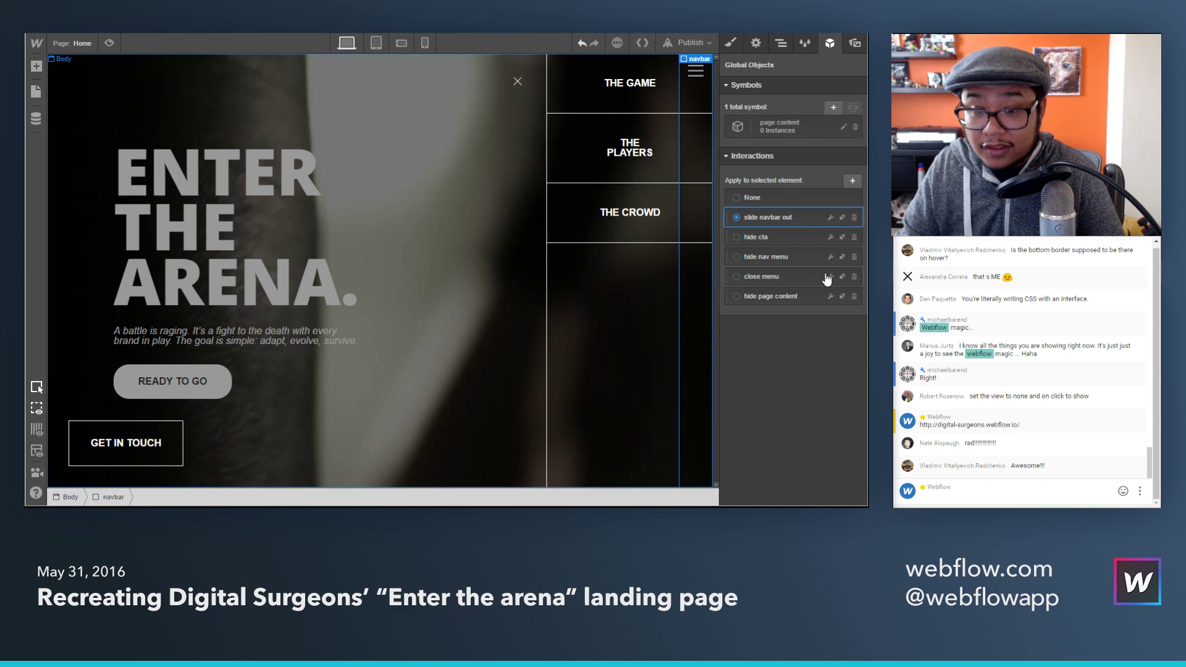
pyautogui.click(830, 218)
pyautogui.click(853, 272)
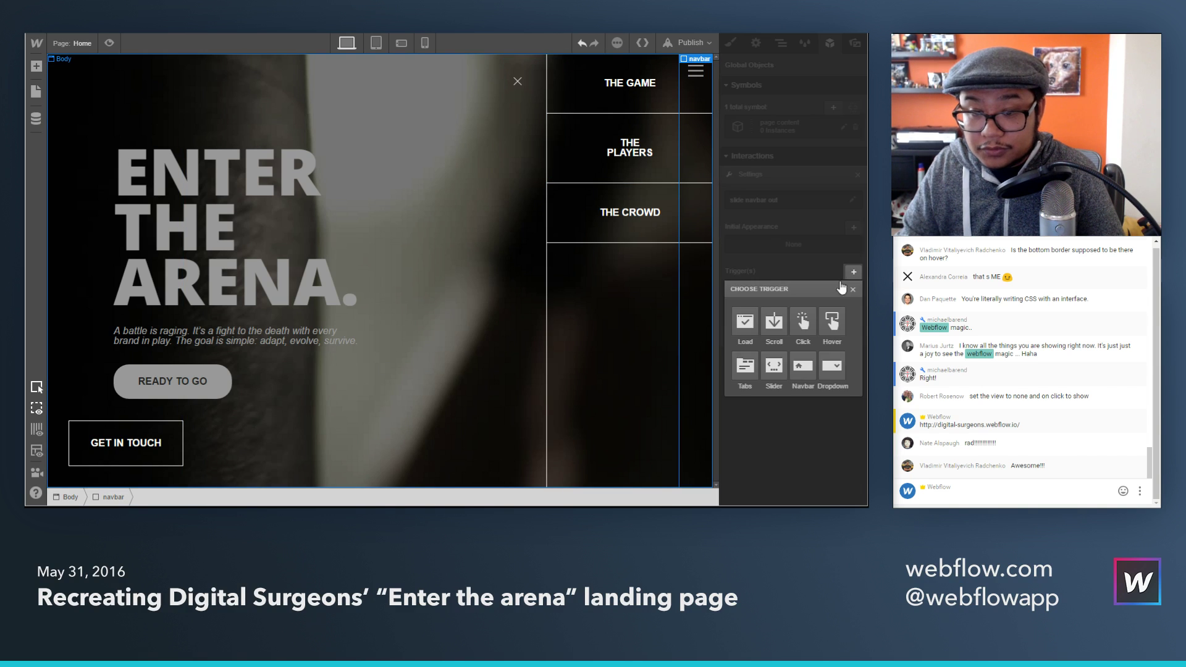
pyautogui.click(853, 272)
pyautogui.click(853, 271)
pyautogui.click(803, 321)
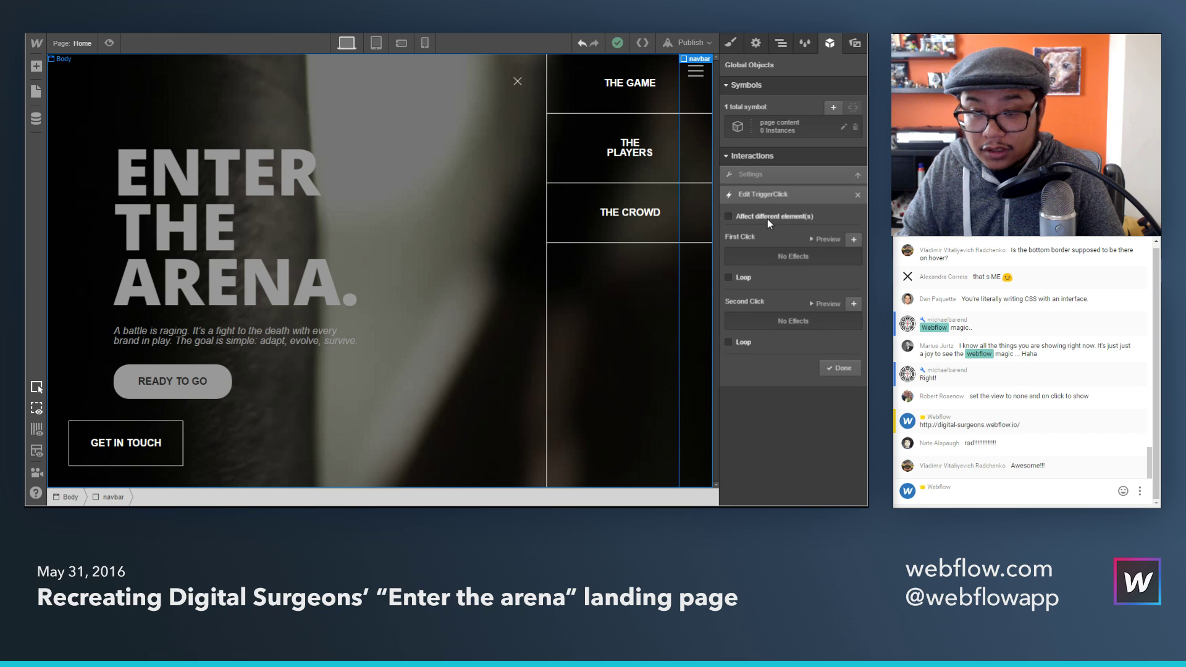
pyautogui.click(768, 216)
pyautogui.write('pag')
pyautogui.press('Down')
pyautogui.press('Return')
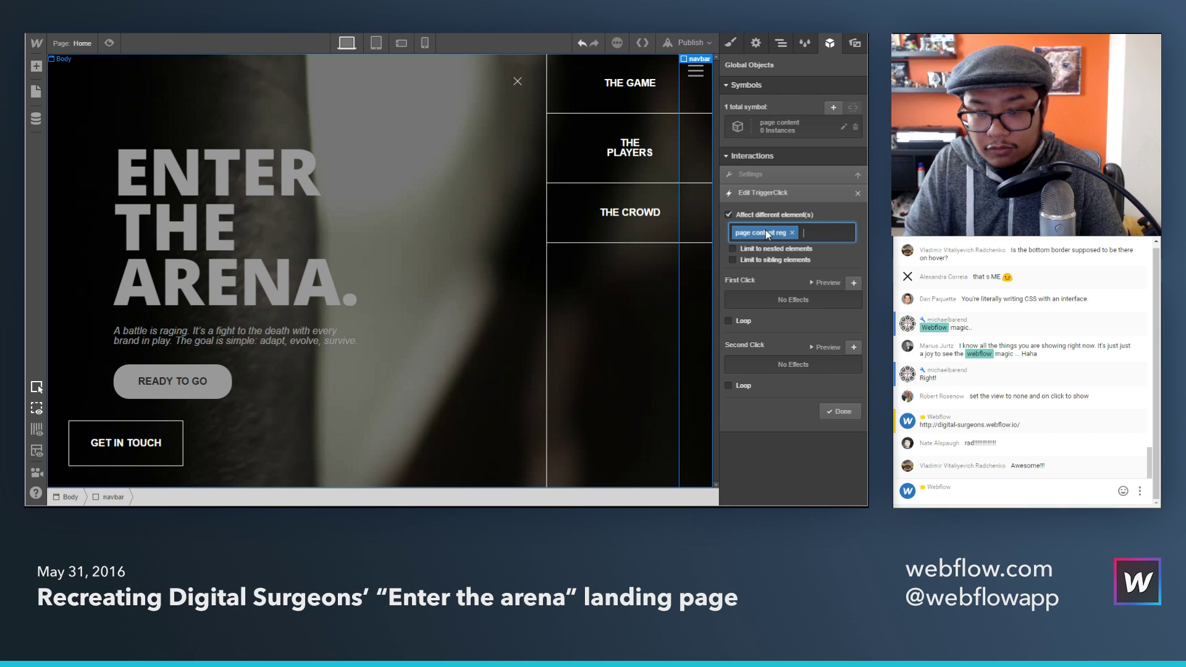
# Step: Set the new trigger's first click to 30% opacity with a 500 ms transition and save the trigger
pyautogui.click(852, 348)
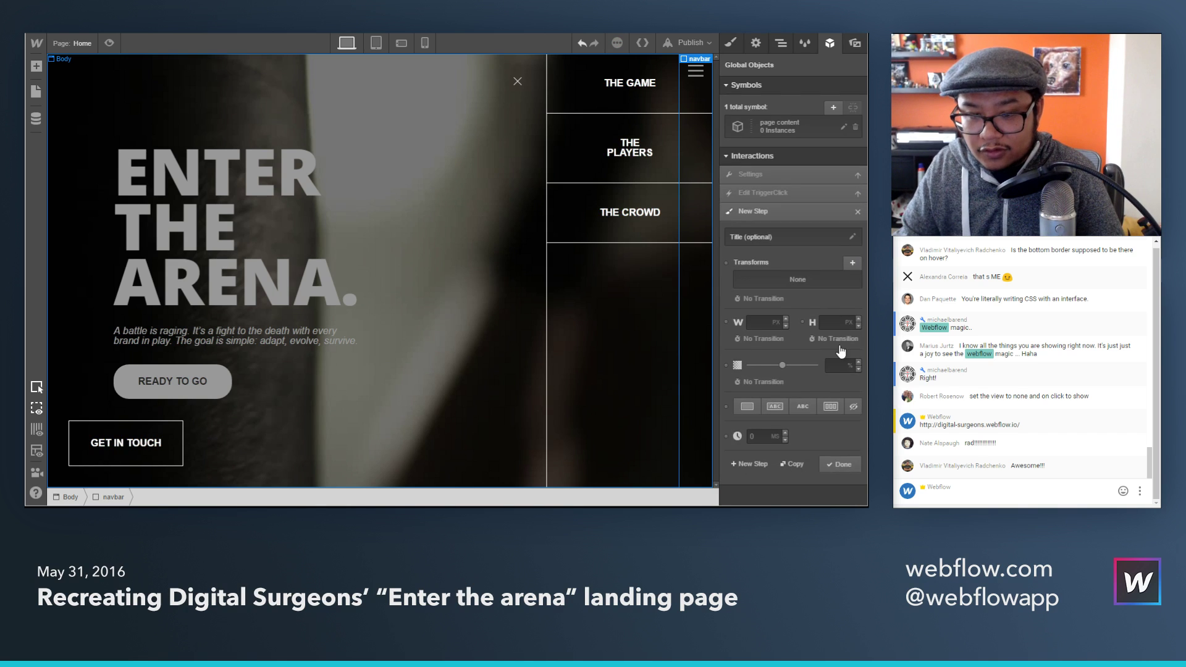
pyautogui.moveTo(782, 365); pyautogui.dragTo(772, 365)
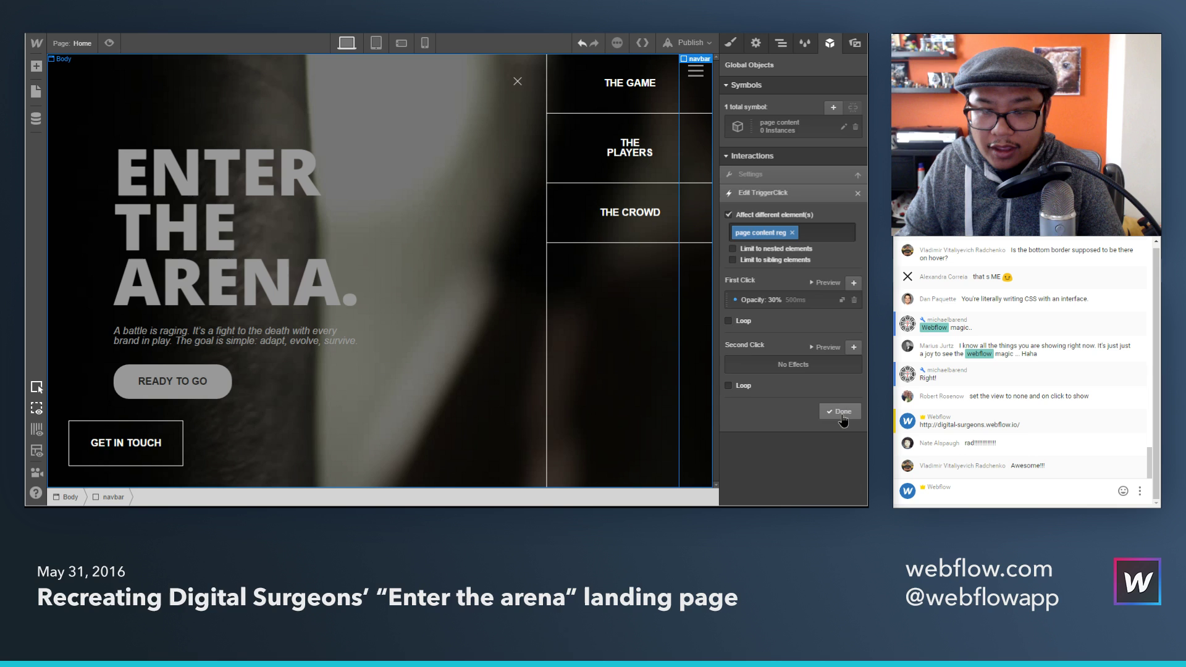
pyautogui.click(839, 410)
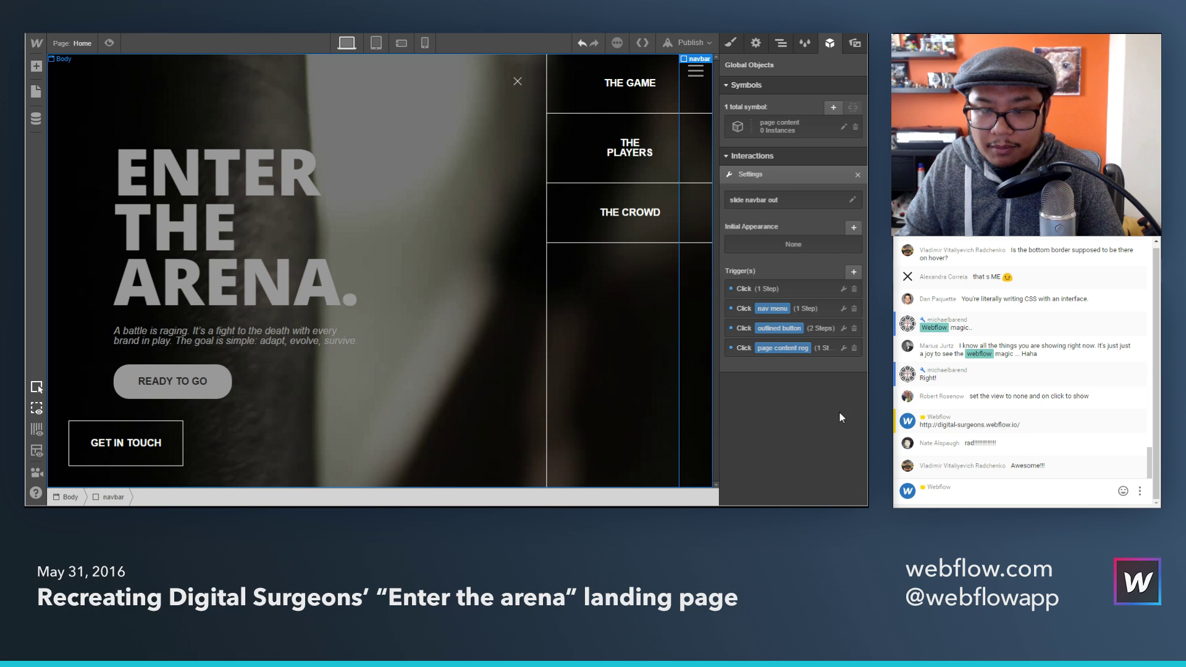
# Step: Set the background color of the Body (All Pages) tag to #333
pyautogui.click(781, 45)
pyautogui.press('Escape')
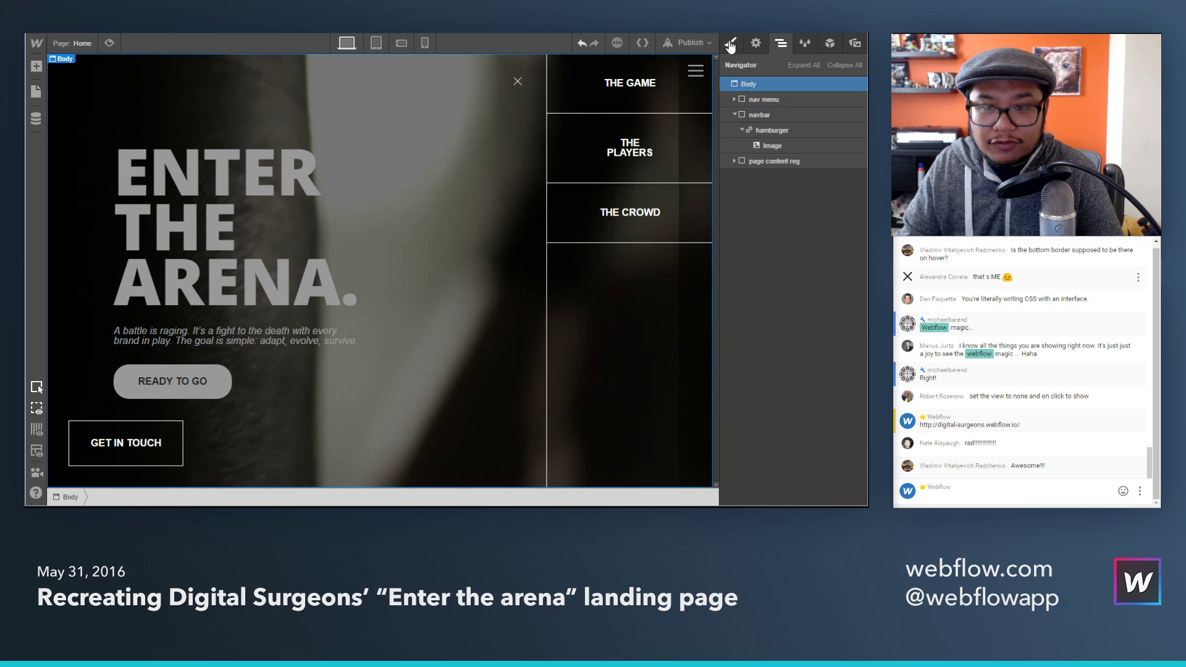
pyautogui.press('s')
pyautogui.click(772, 98)
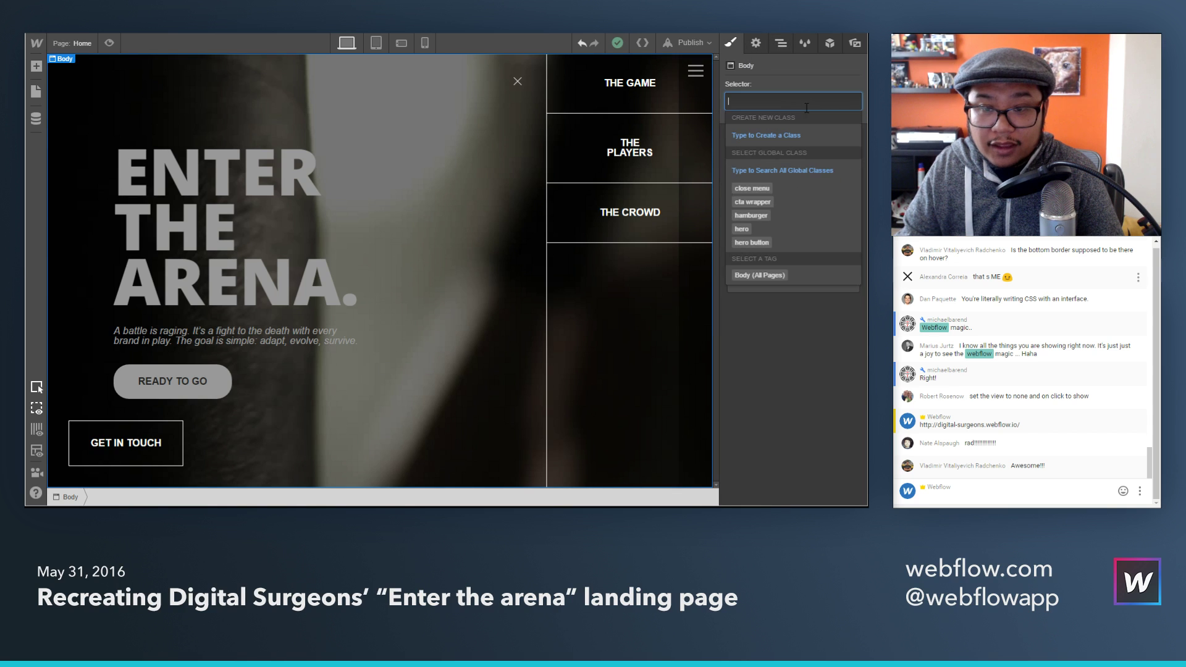
pyautogui.click(787, 332)
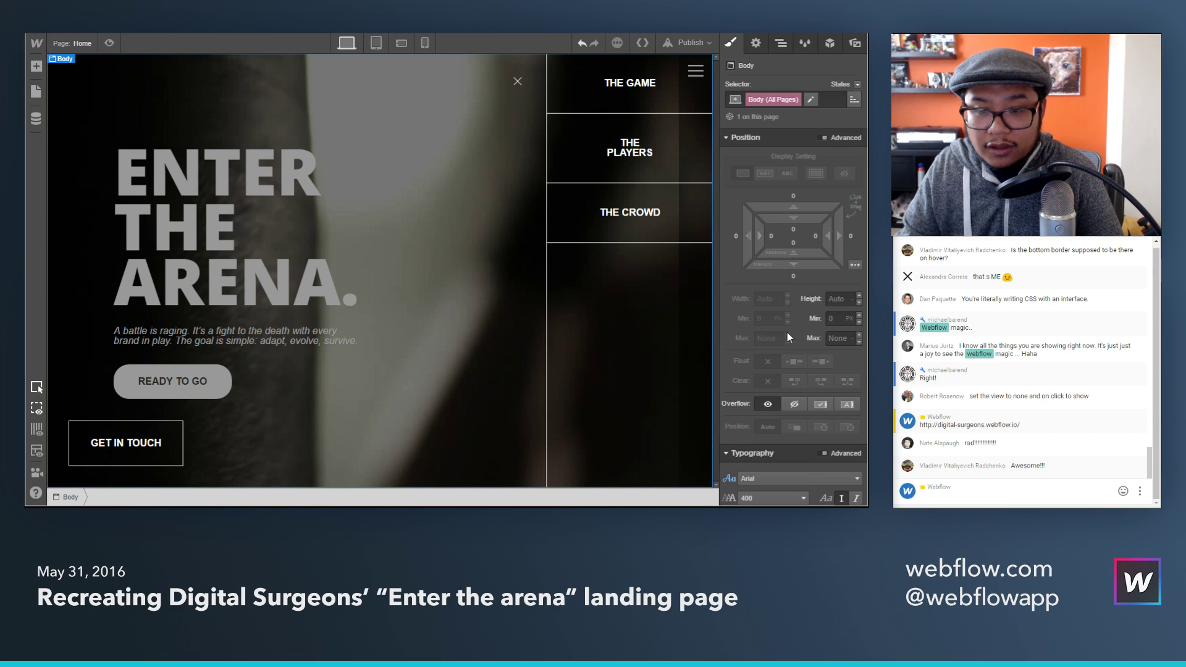
pyautogui.scroll(-5, 766, 408)
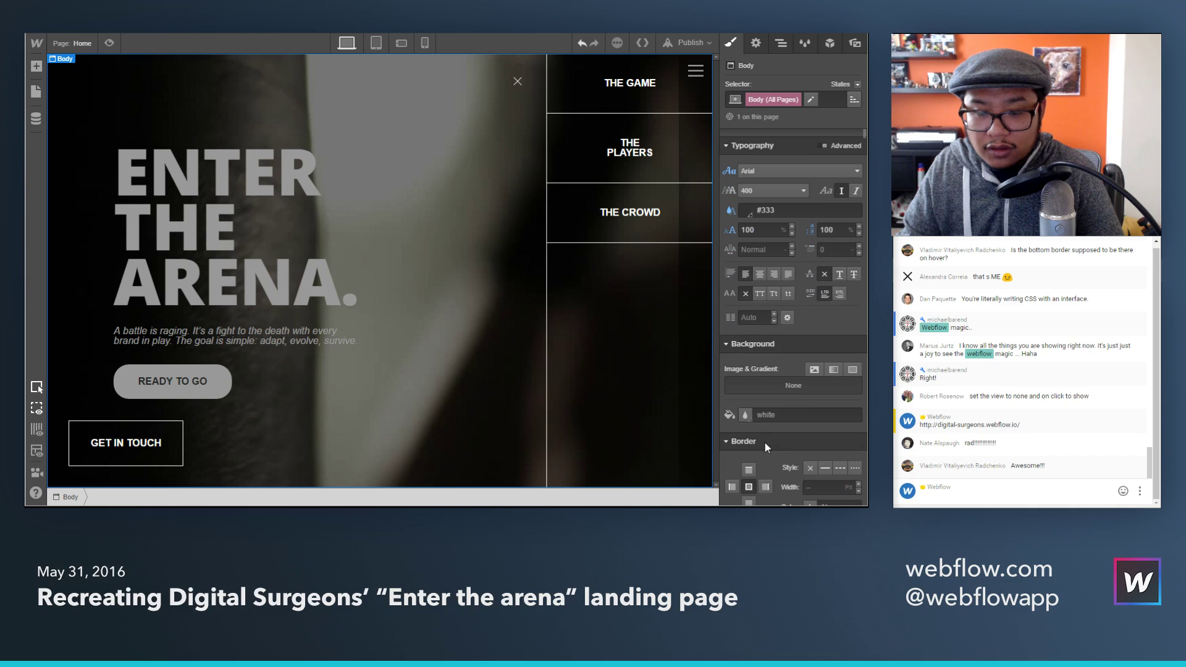
pyautogui.moveTo(779, 414); pyautogui.dragTo(714, 413)
pyautogui.write('#333')
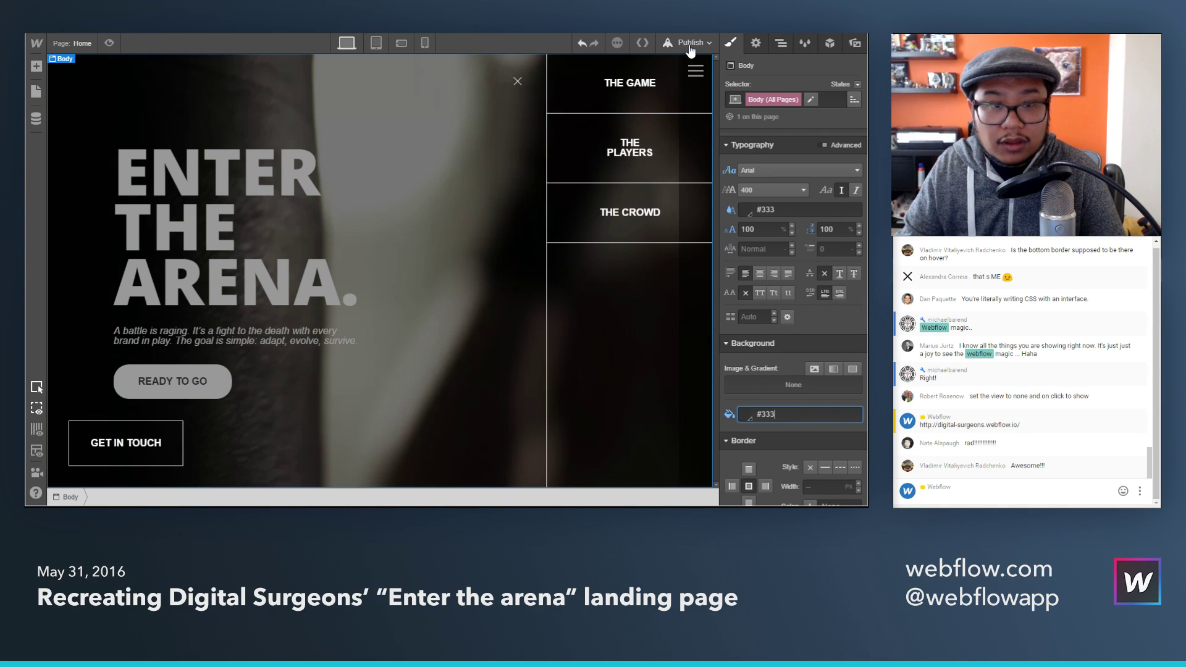
# Step: Preview the page, test opening and closing the menu twice, and return to editing
pyautogui.click(110, 43)
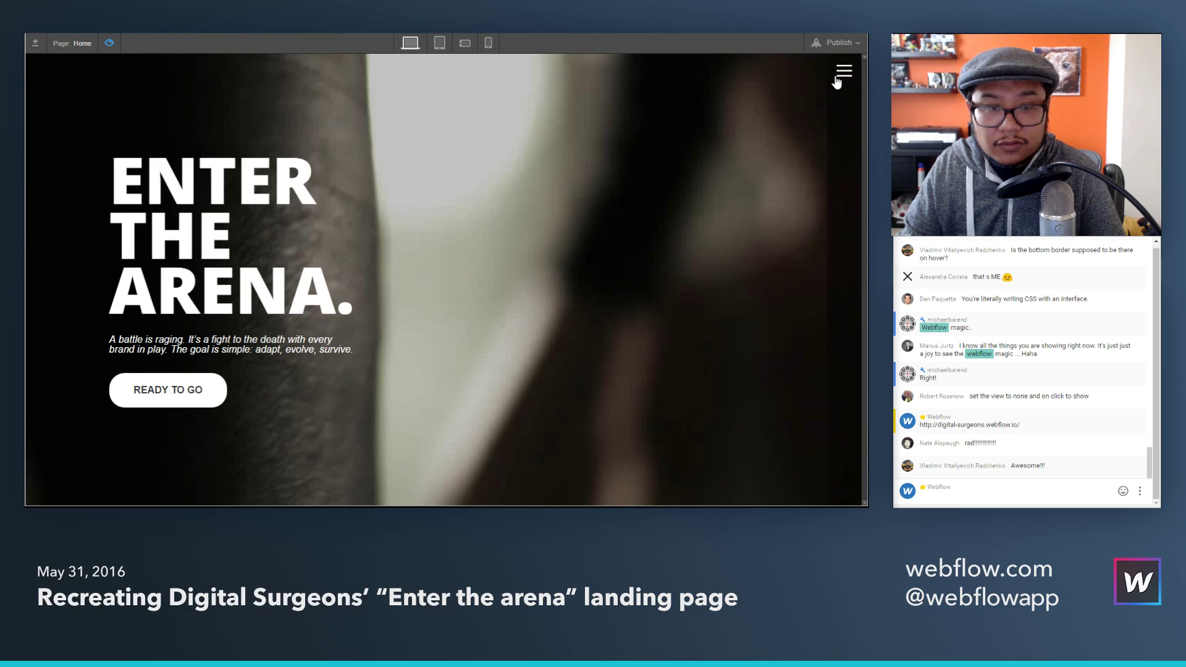
pyautogui.click(840, 74)
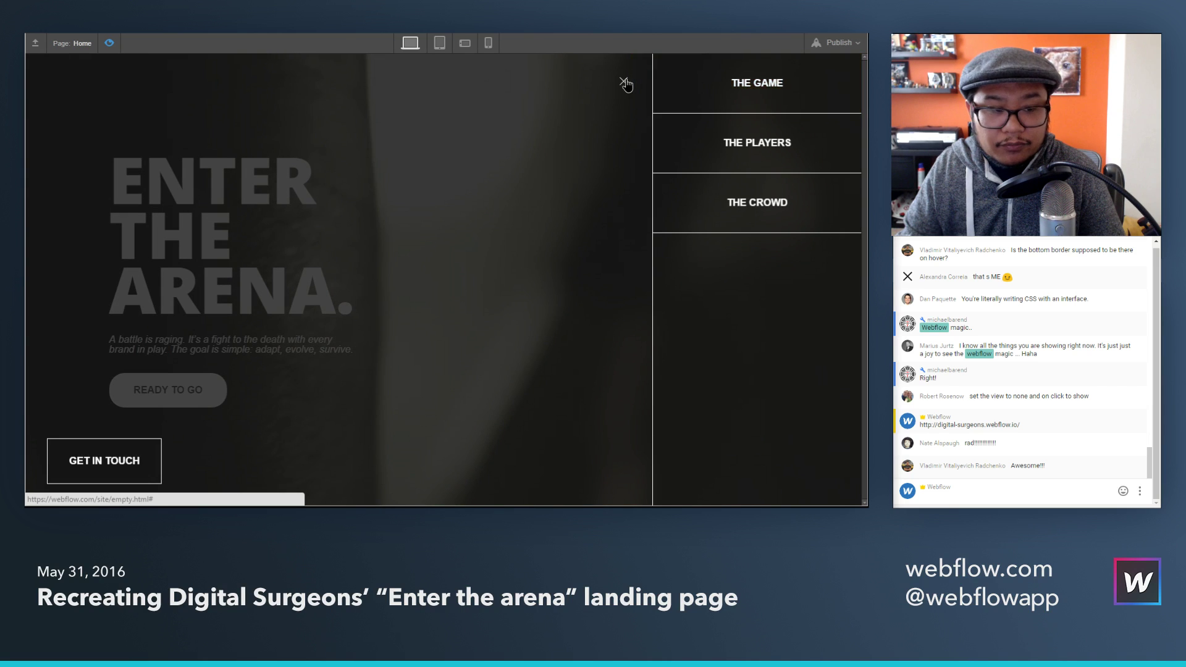
pyautogui.click(624, 82)
pyautogui.click(848, 73)
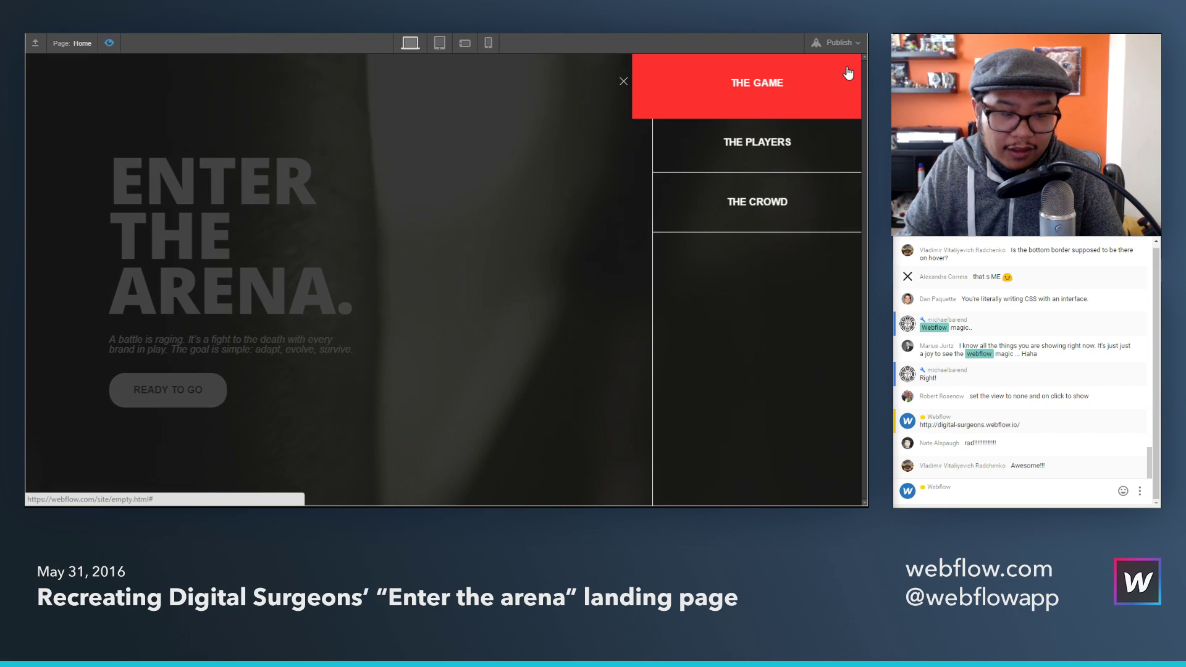
pyautogui.click(622, 81)
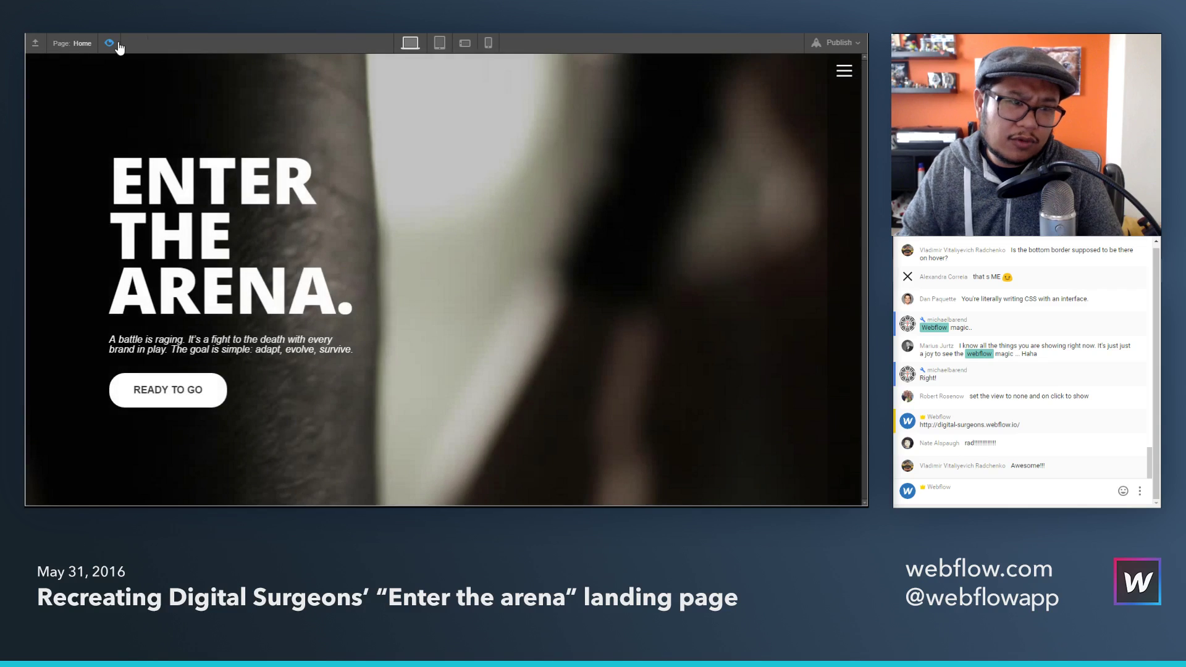
pyautogui.click(113, 43)
# Step: Lower the first-click opacity to 5% in the "page content reg" trigger of the navbar's "slide navbar out" interaction and save it
pyautogui.click(780, 43)
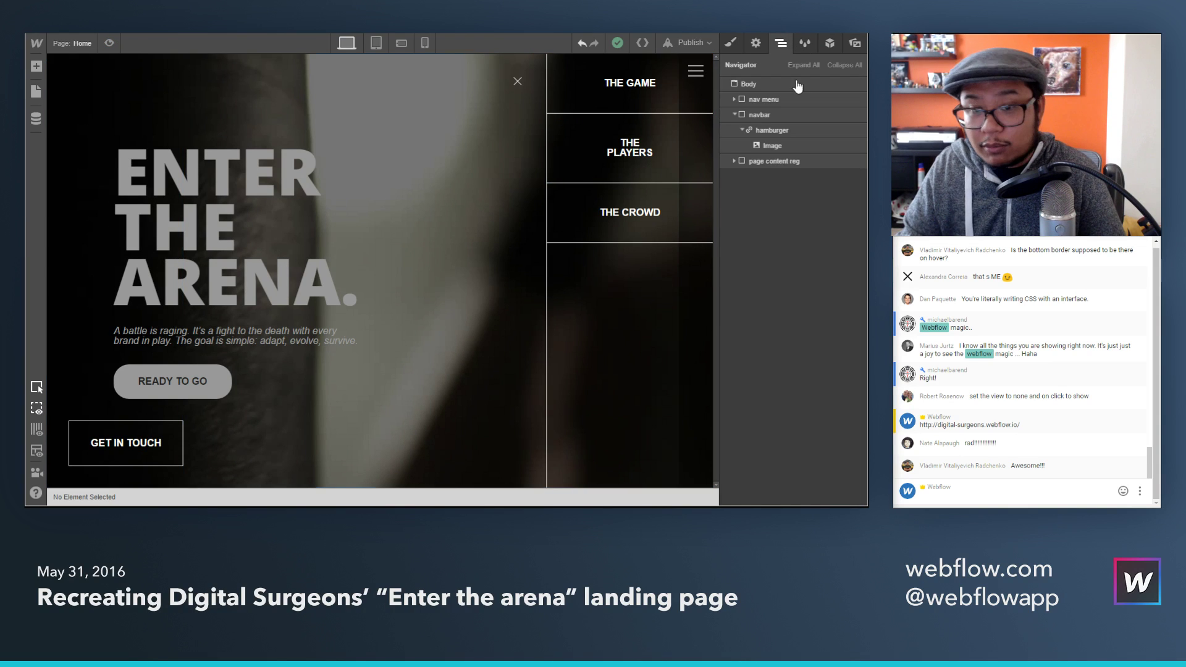
pyautogui.click(760, 115)
pyautogui.press('h')
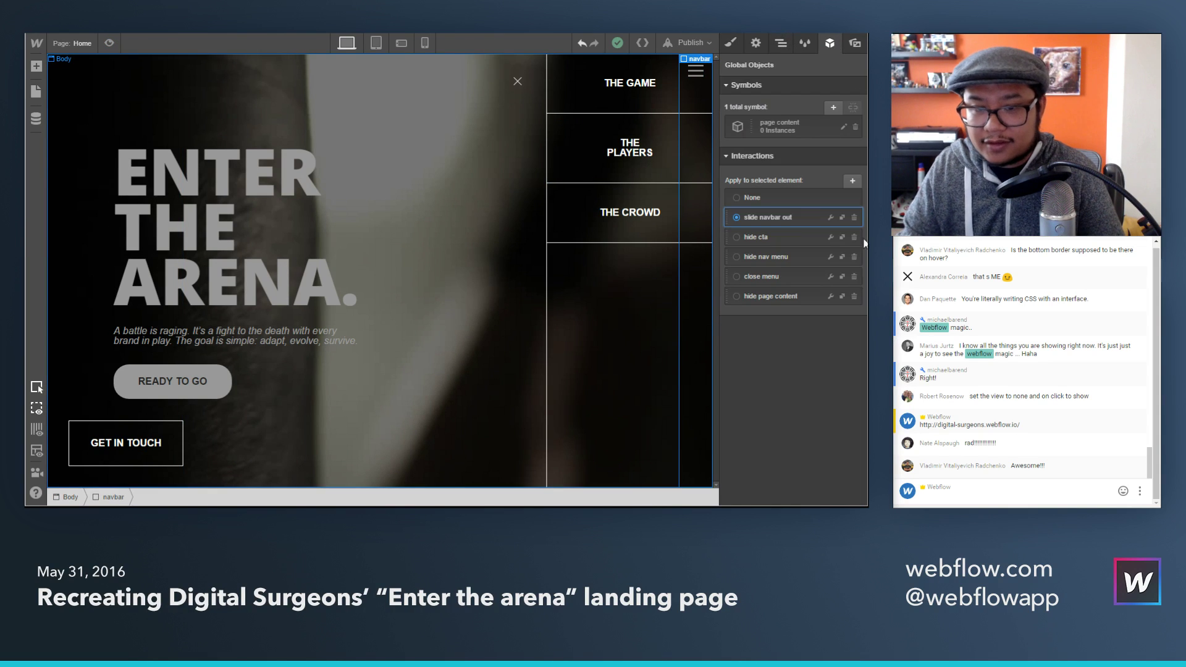
pyautogui.click(842, 218)
pyautogui.click(824, 348)
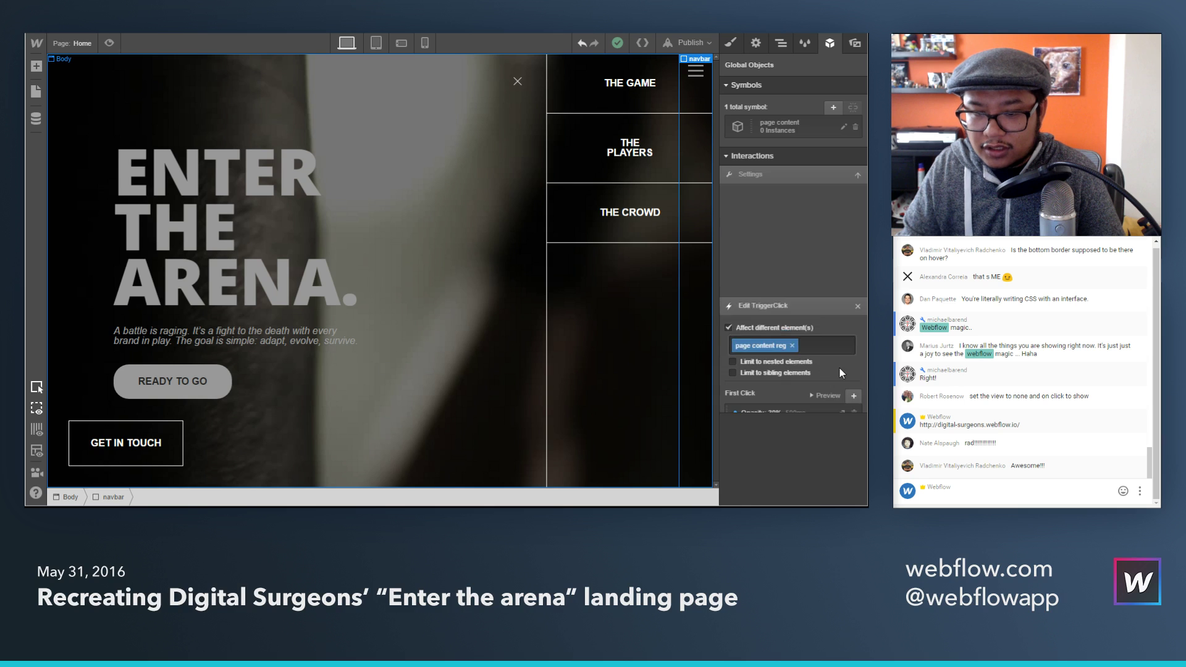
pyautogui.click(828, 300)
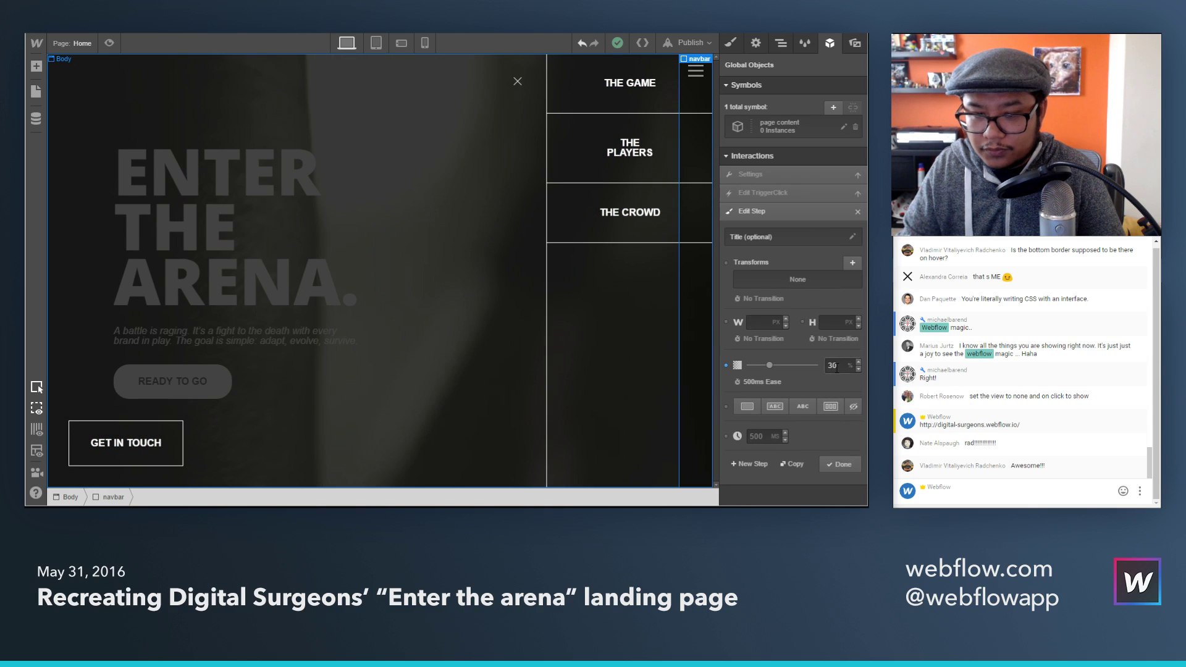
pyautogui.write('10')
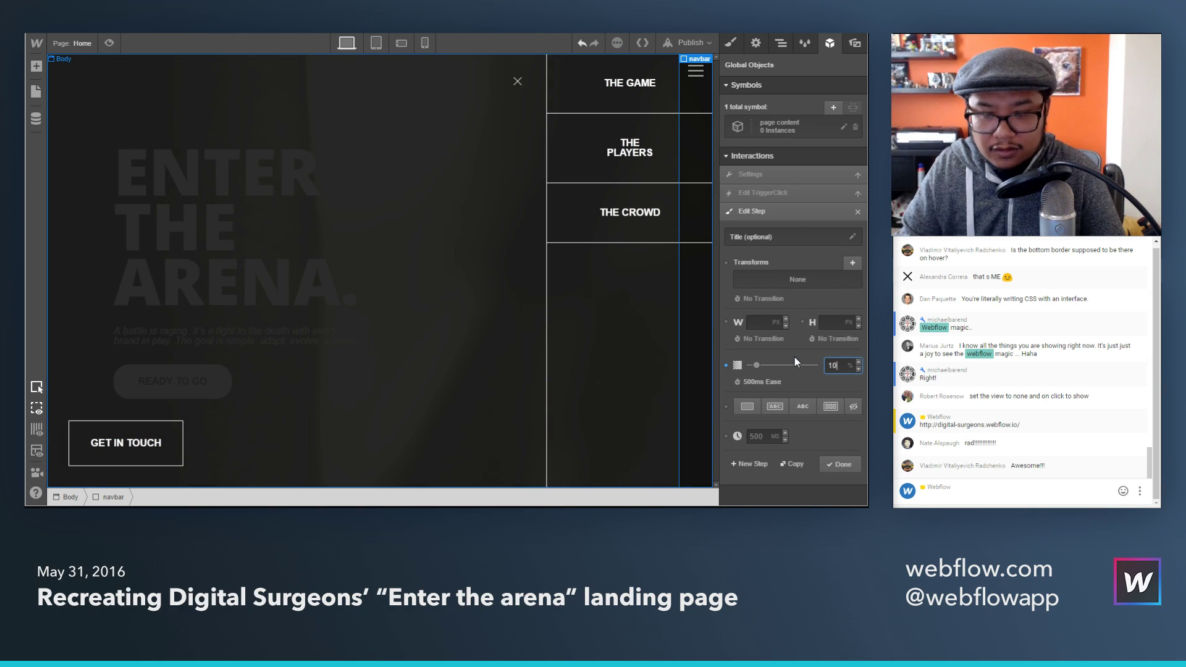
pyautogui.press('BackSpace')
pyautogui.press('BackSpace')
pyautogui.write('5')
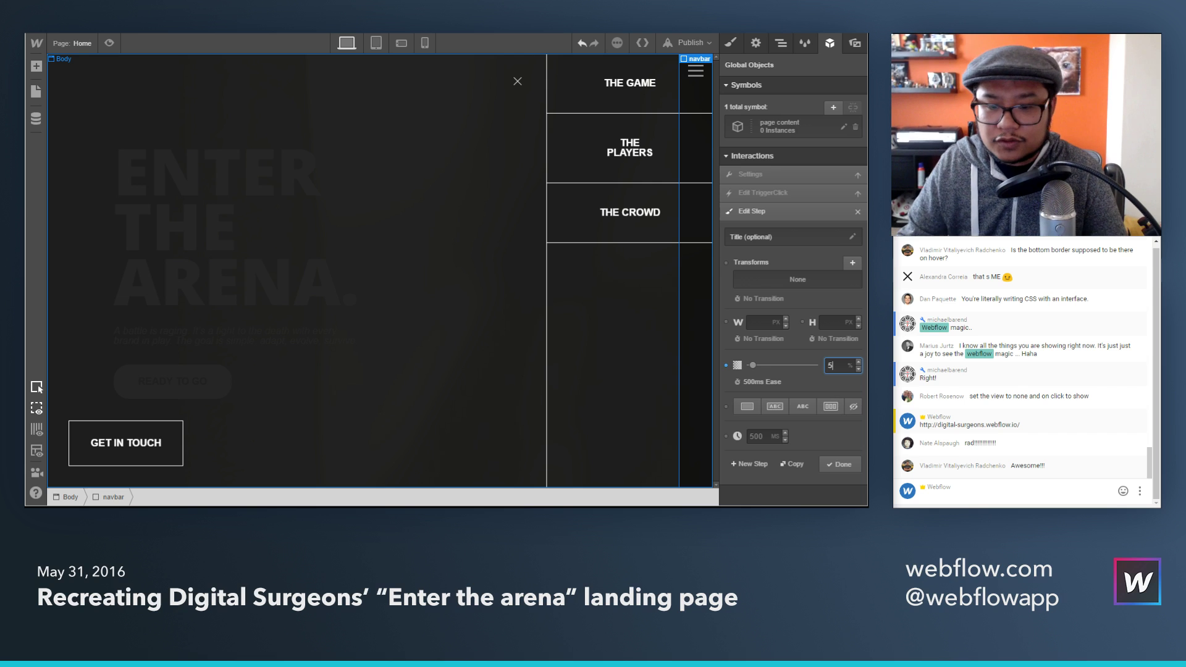
pyautogui.click(842, 464)
pyautogui.click(842, 411)
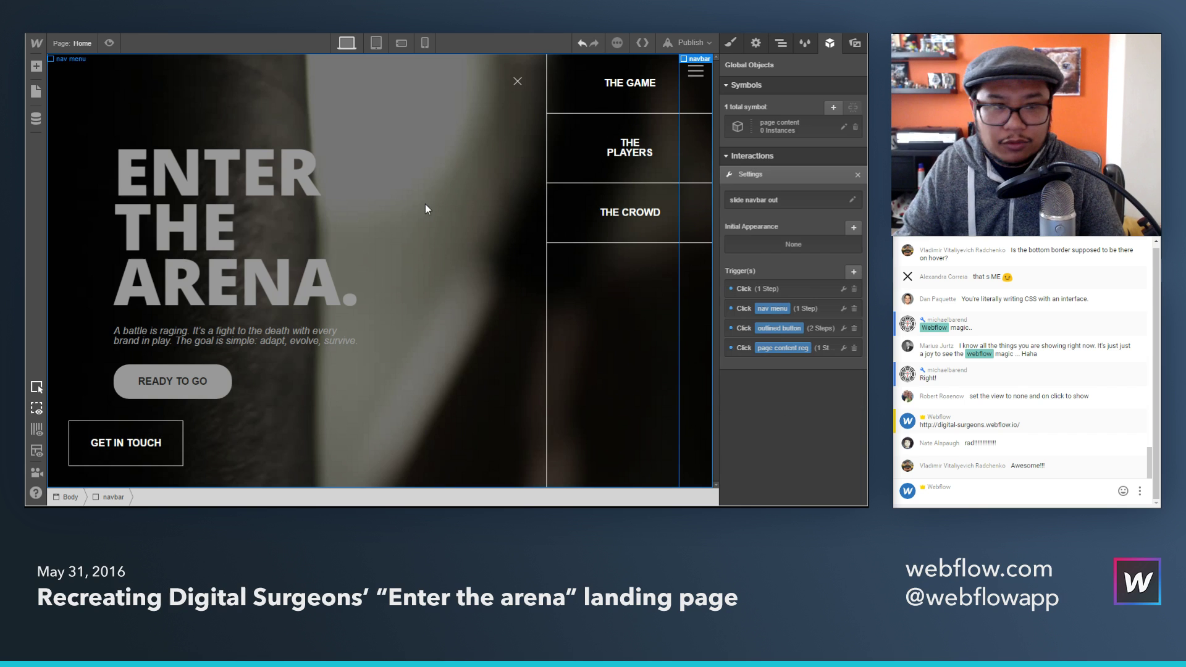
# Step: Preview the page with the navigation menu opened to check the dimmed content, and return to editing
pyautogui.click(109, 43)
pyautogui.click(840, 72)
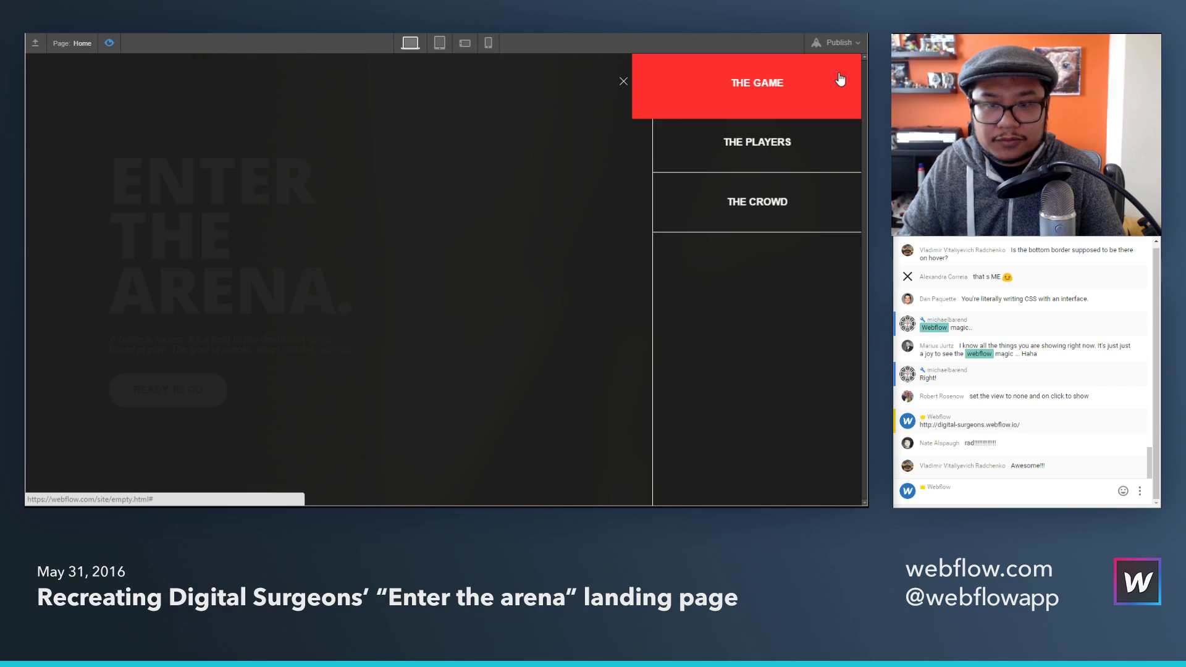
pyautogui.click(109, 43)
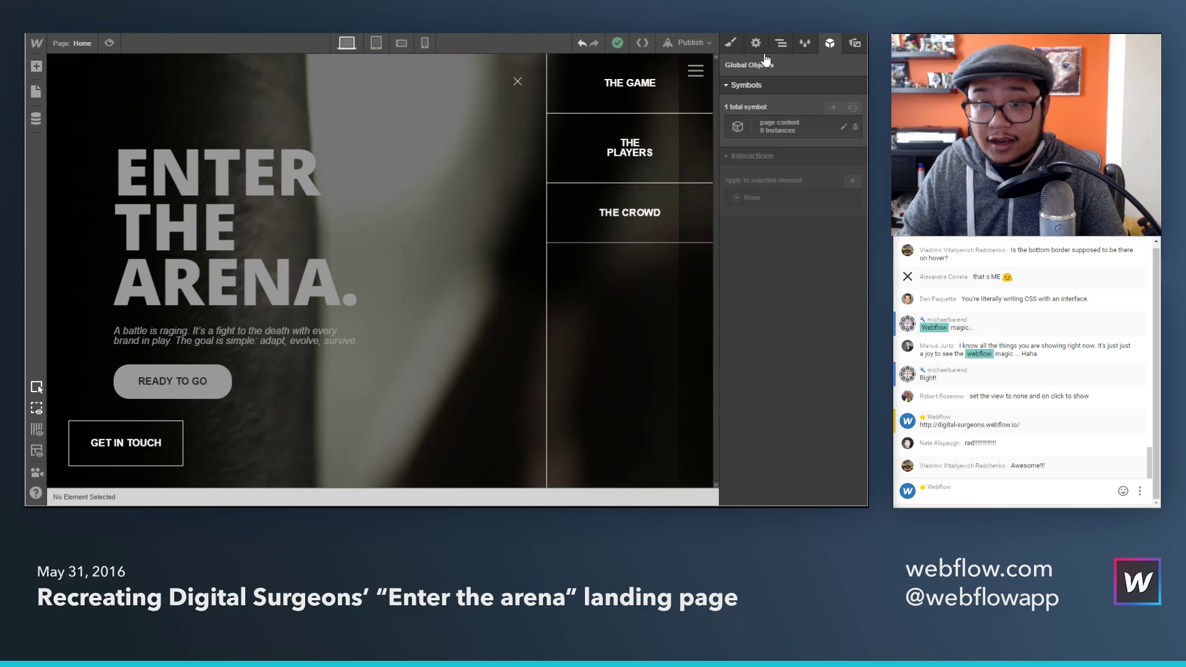
# Step: Add a div block below the hero inside "page content reg" and give it the class "row 2"
pyautogui.click(781, 42)
pyautogui.click(735, 161)
pyautogui.click(764, 177)
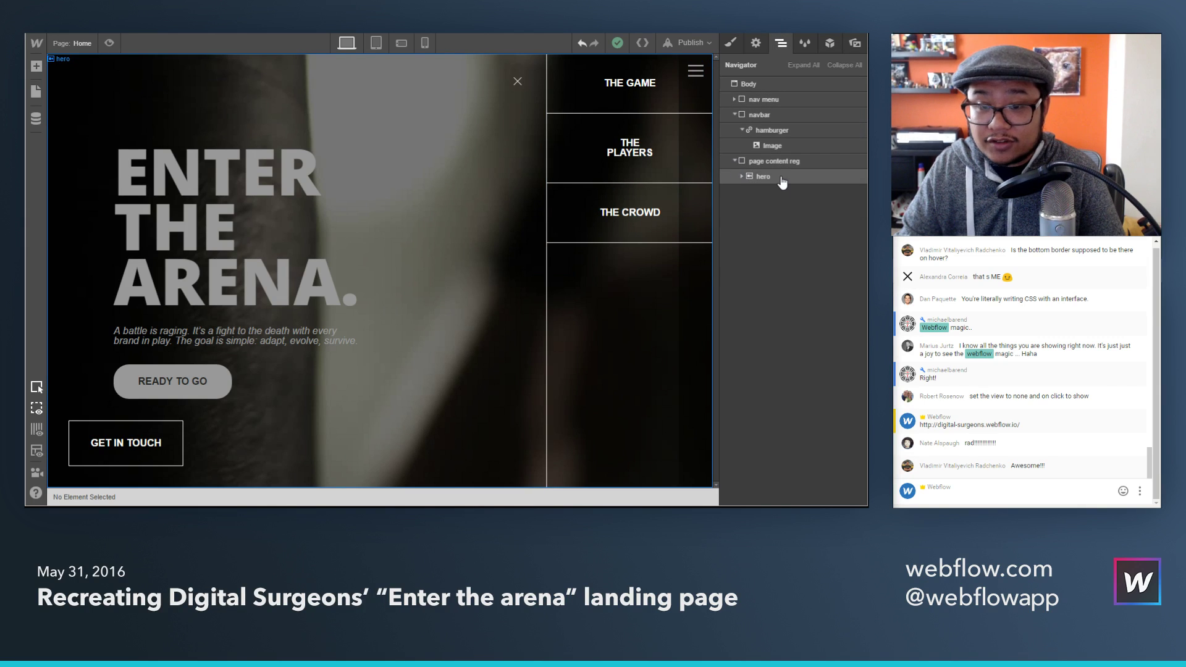
pyautogui.press('a')
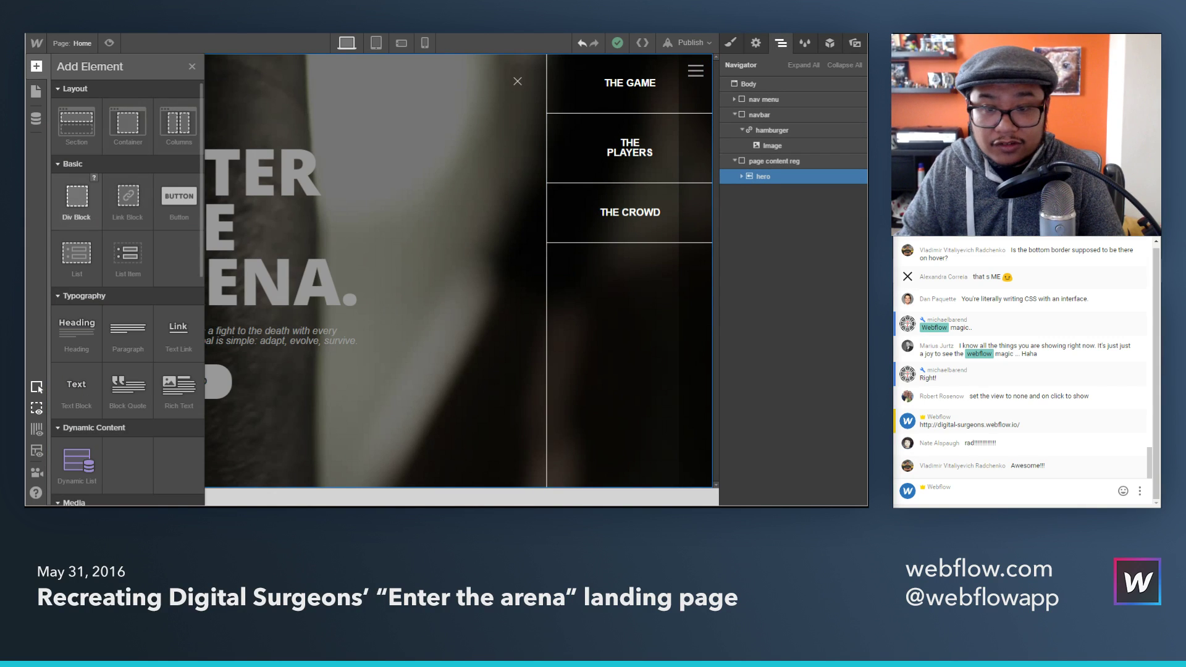
pyautogui.moveTo(78, 197); pyautogui.dragTo(747, 239)
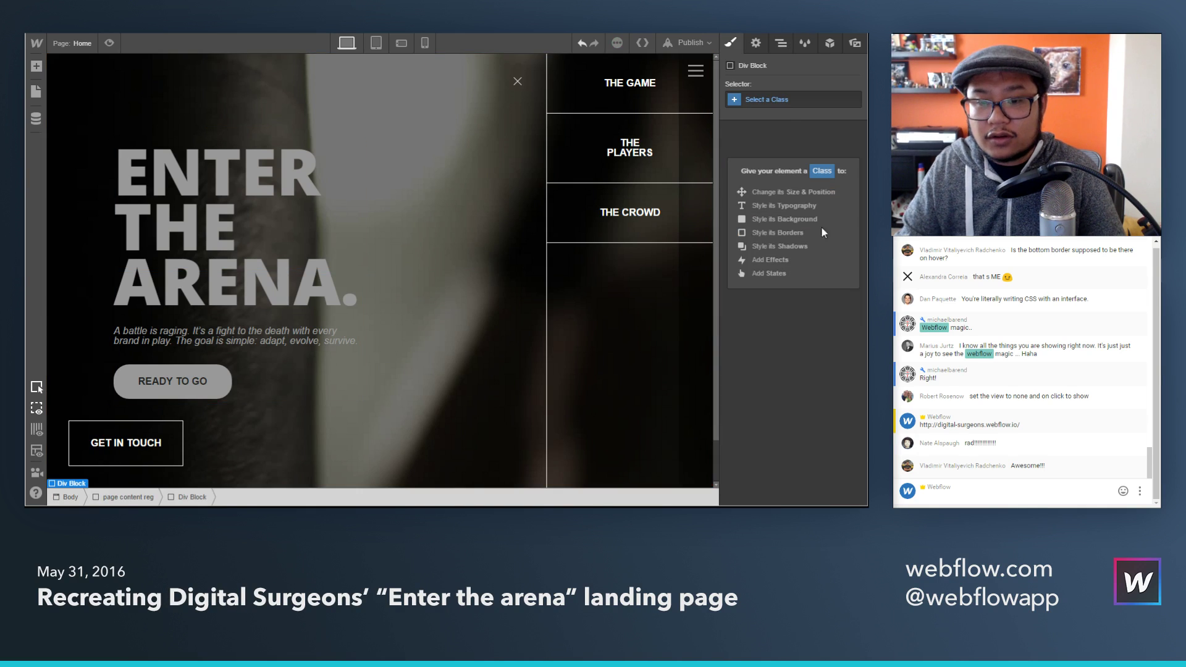
pyautogui.click(770, 101)
pyautogui.write('row 2')
pyautogui.press('Return')
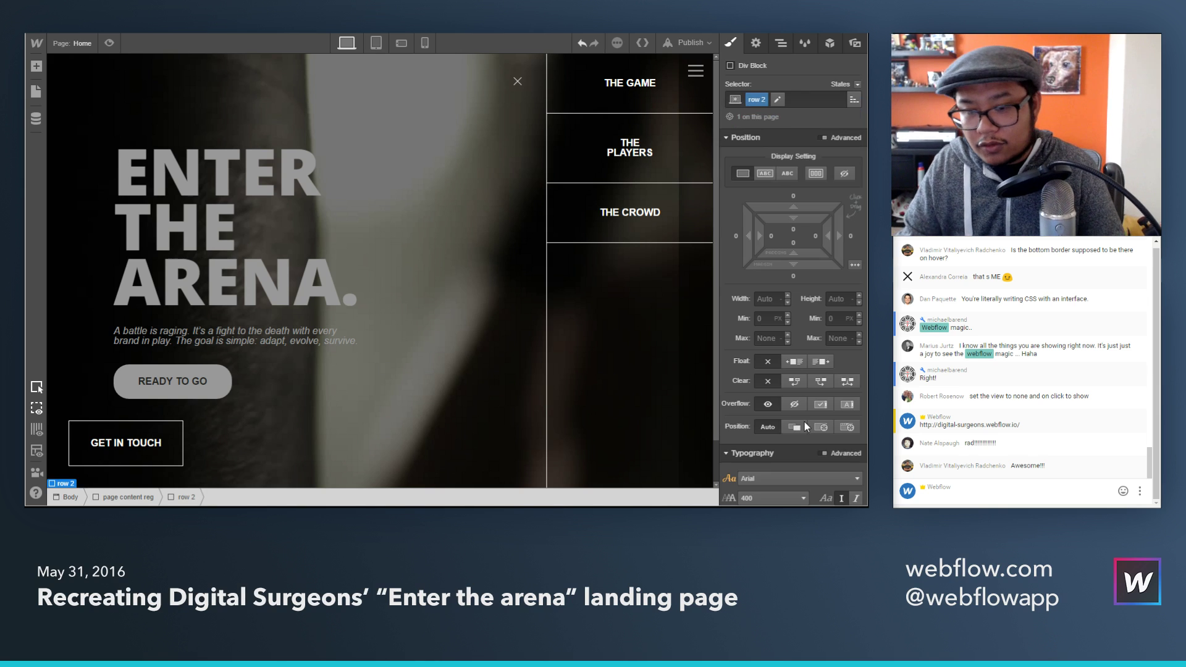
# Step: Set the height of the "row 2" div block to 100vh
pyautogui.scroll(-2, 805, 426)
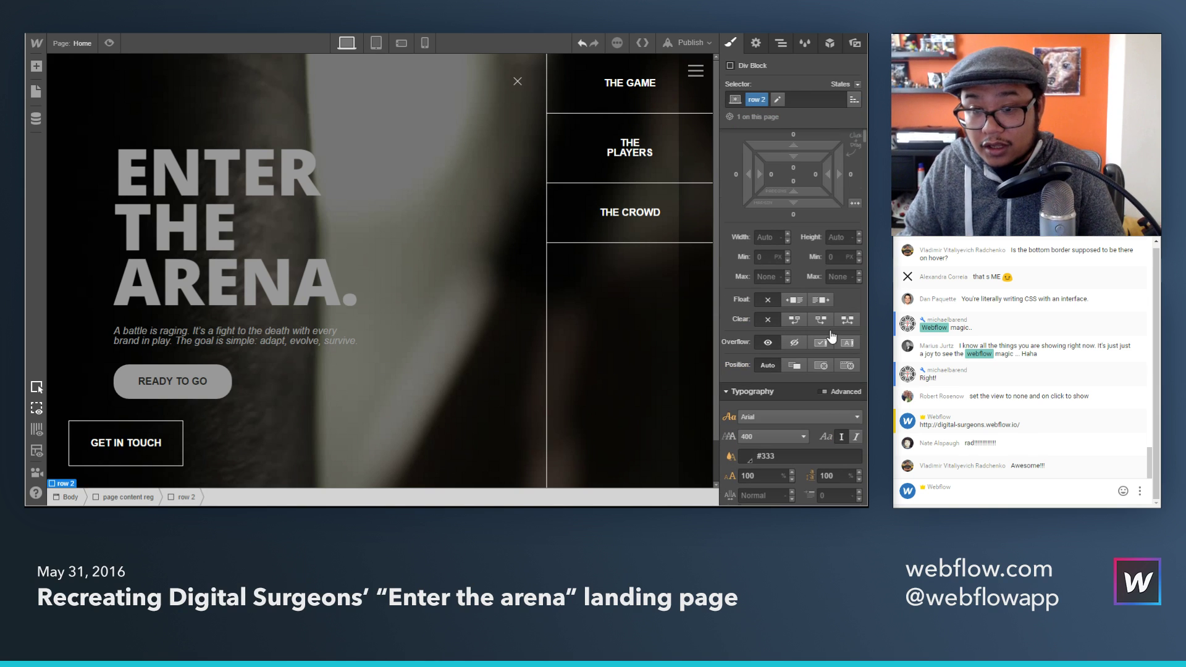
pyautogui.click(840, 237)
pyautogui.write('100vh')
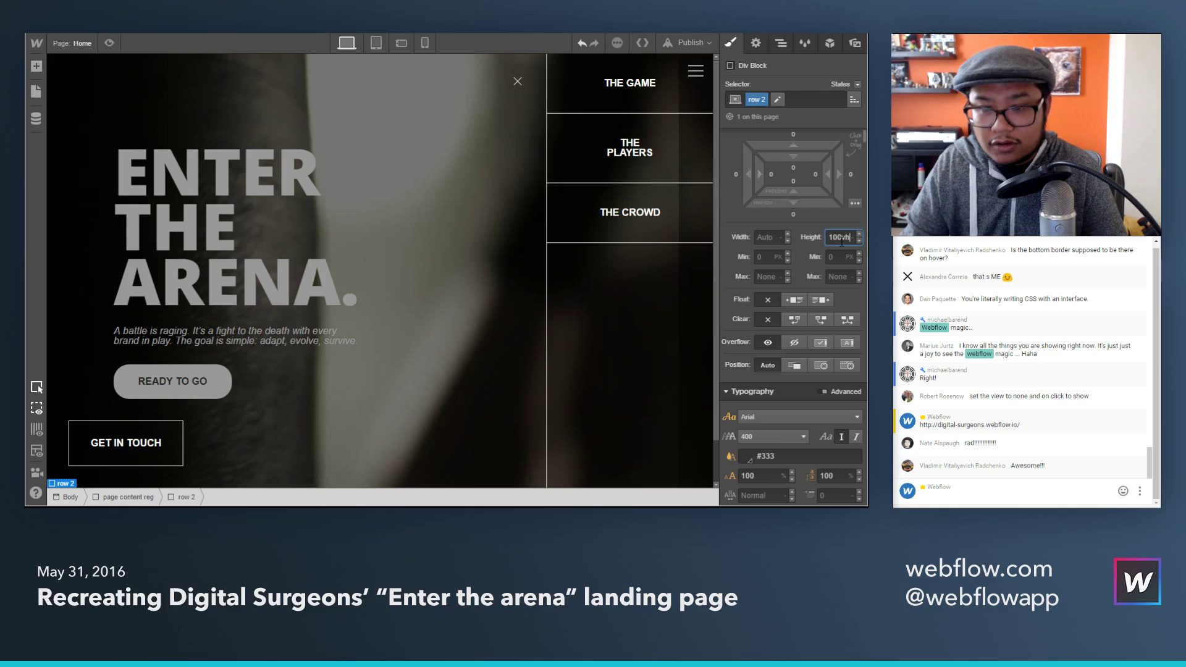
# Step: Set bg-game.jpg from the site's assets as the background image of the "row 2" div block
pyautogui.scroll(-8, 796, 359)
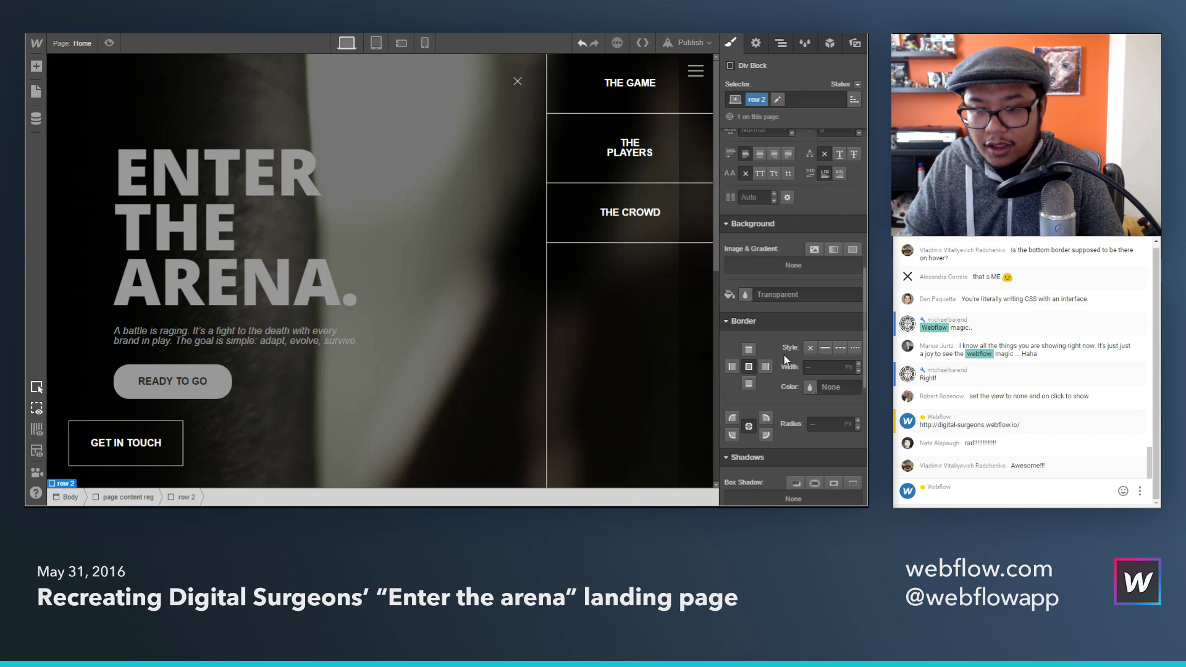
pyautogui.click(814, 249)
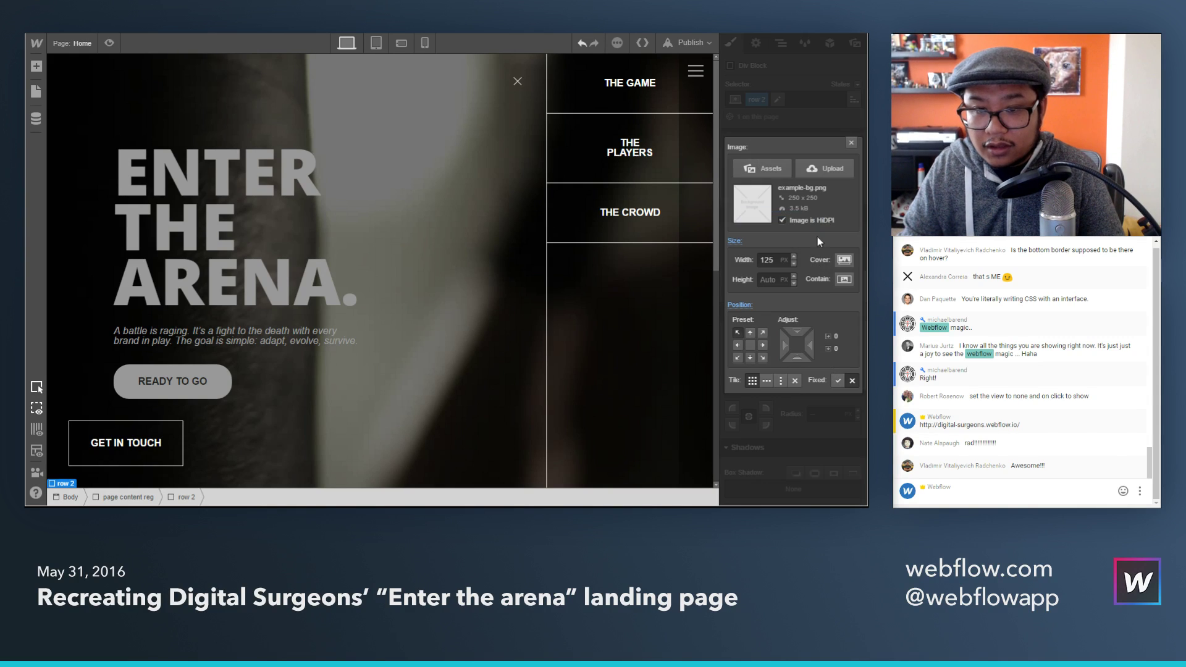
pyautogui.click(766, 170)
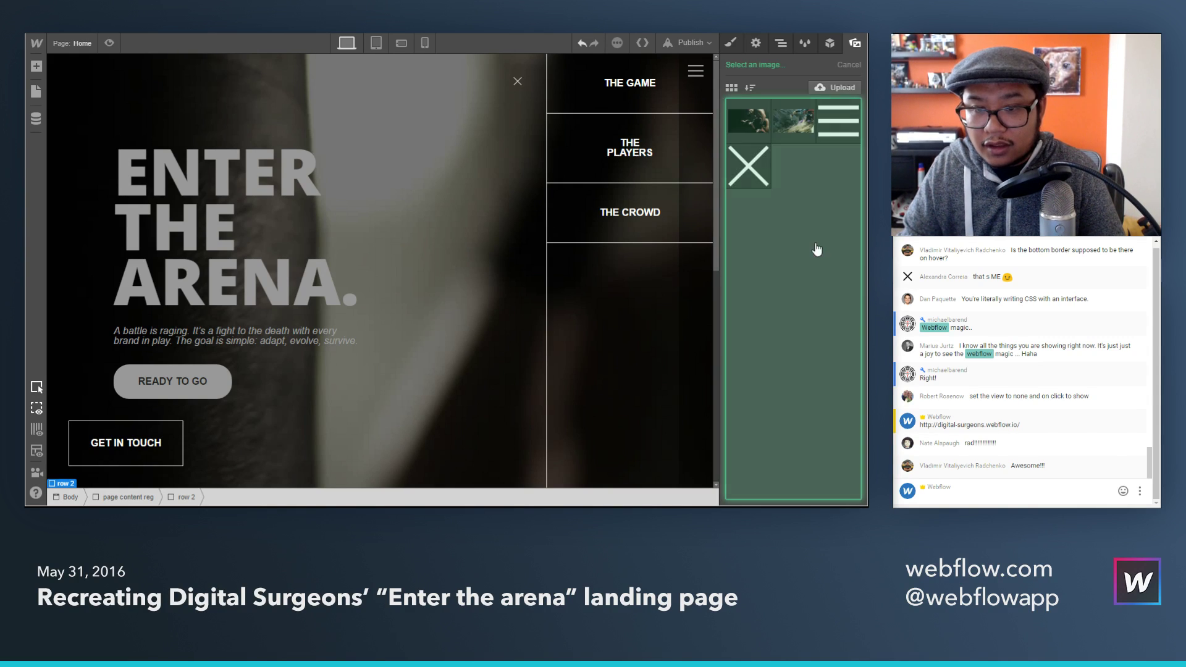
pyautogui.click(792, 126)
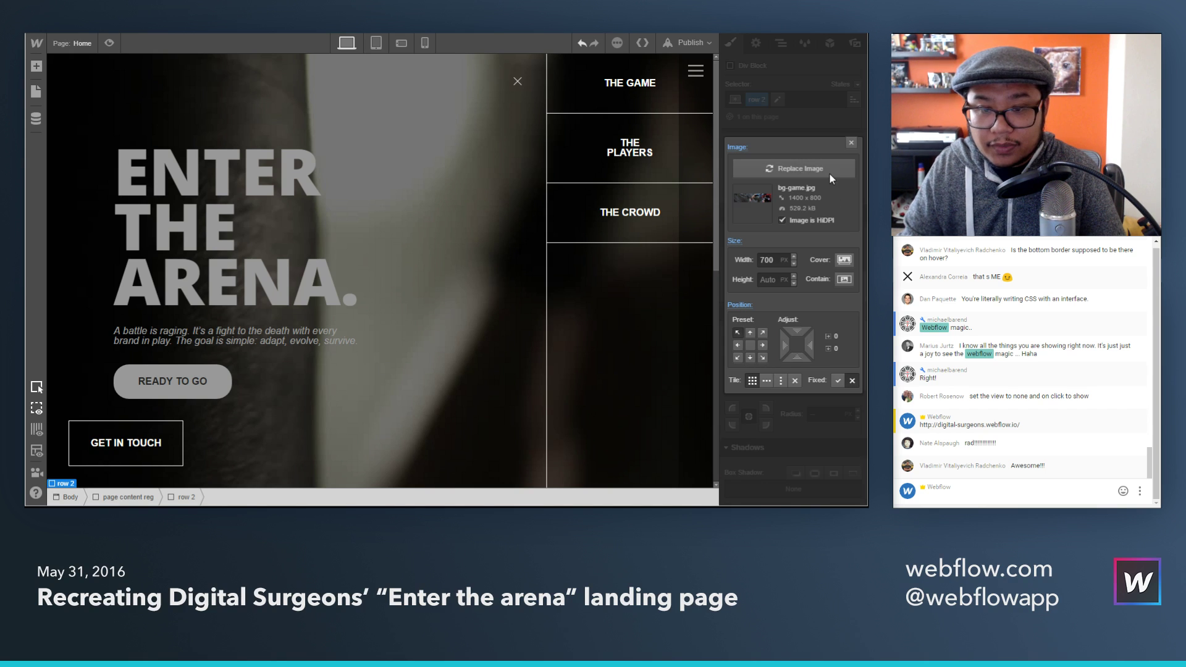
pyautogui.click(852, 143)
pyautogui.scroll(-6, 613, 310)
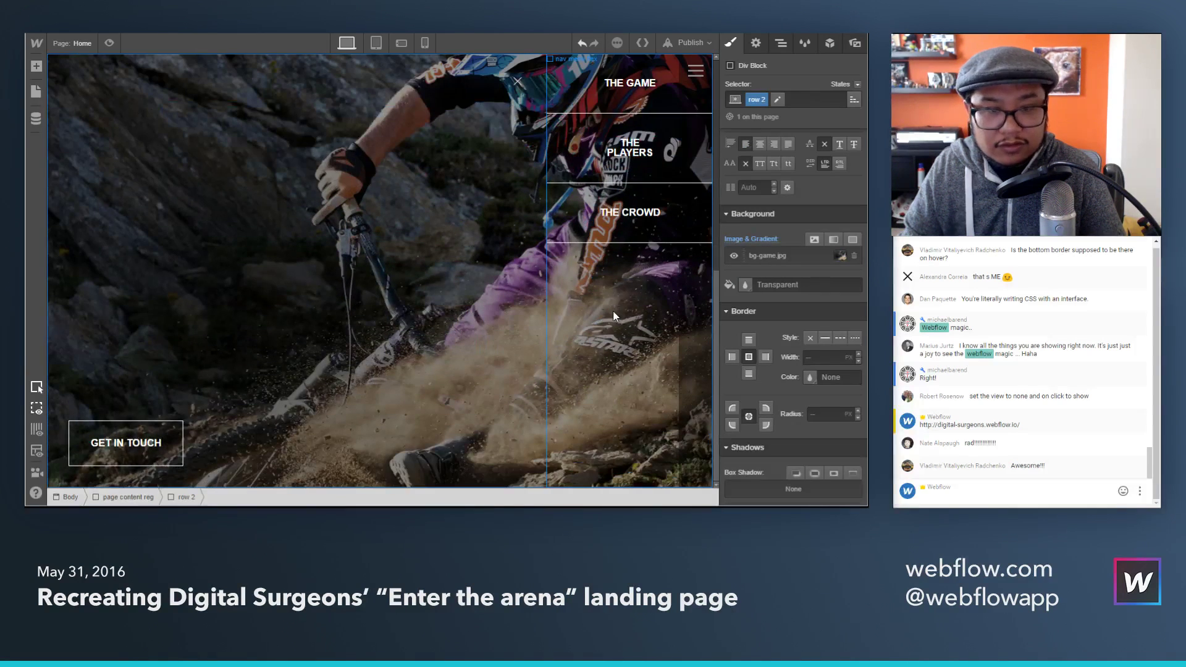
# Step: Copy the "hero content" block from the hero and paste it inside "row 2"
pyautogui.click(780, 43)
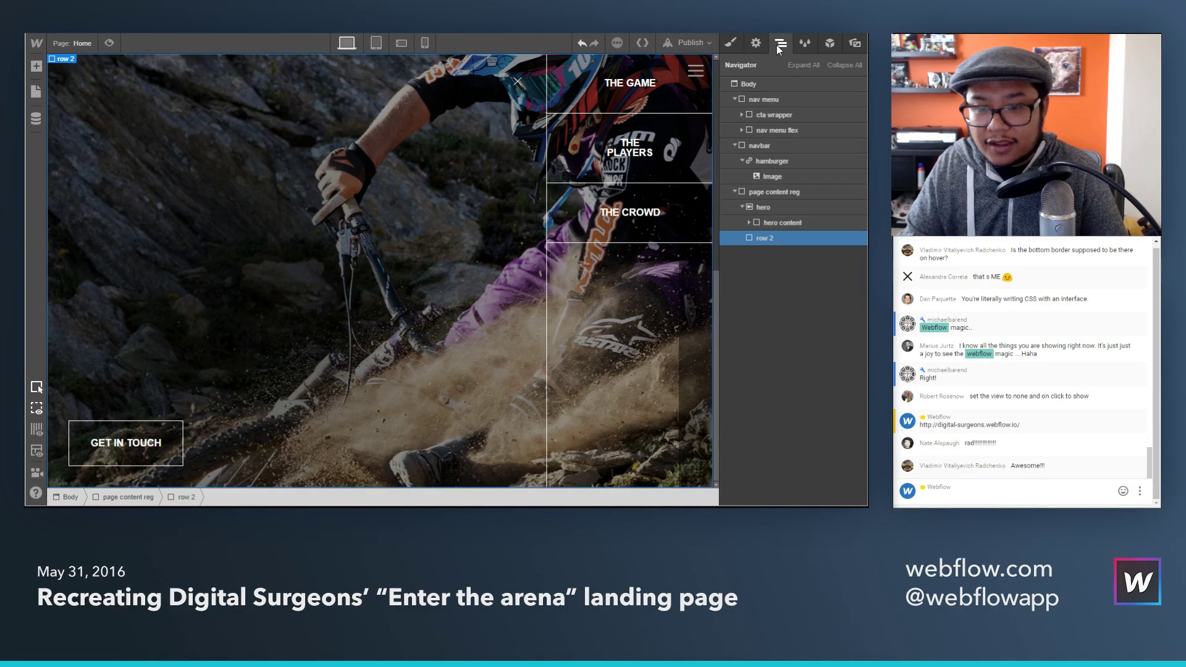
pyautogui.click(779, 225)
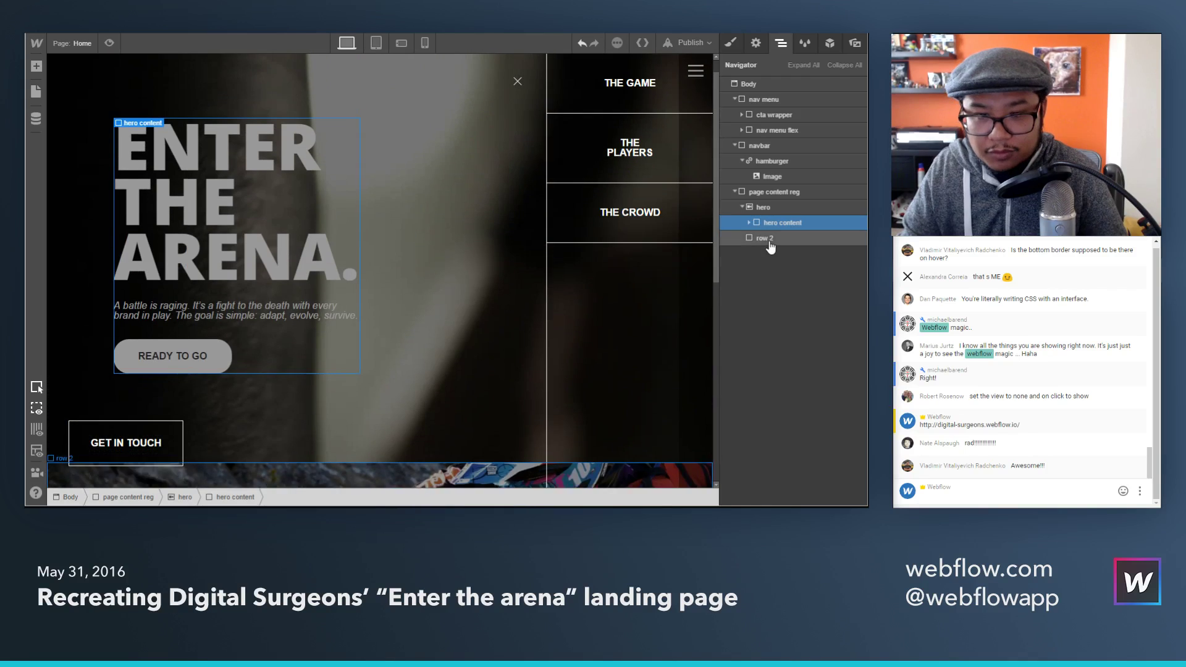
pyautogui.click(777, 241)
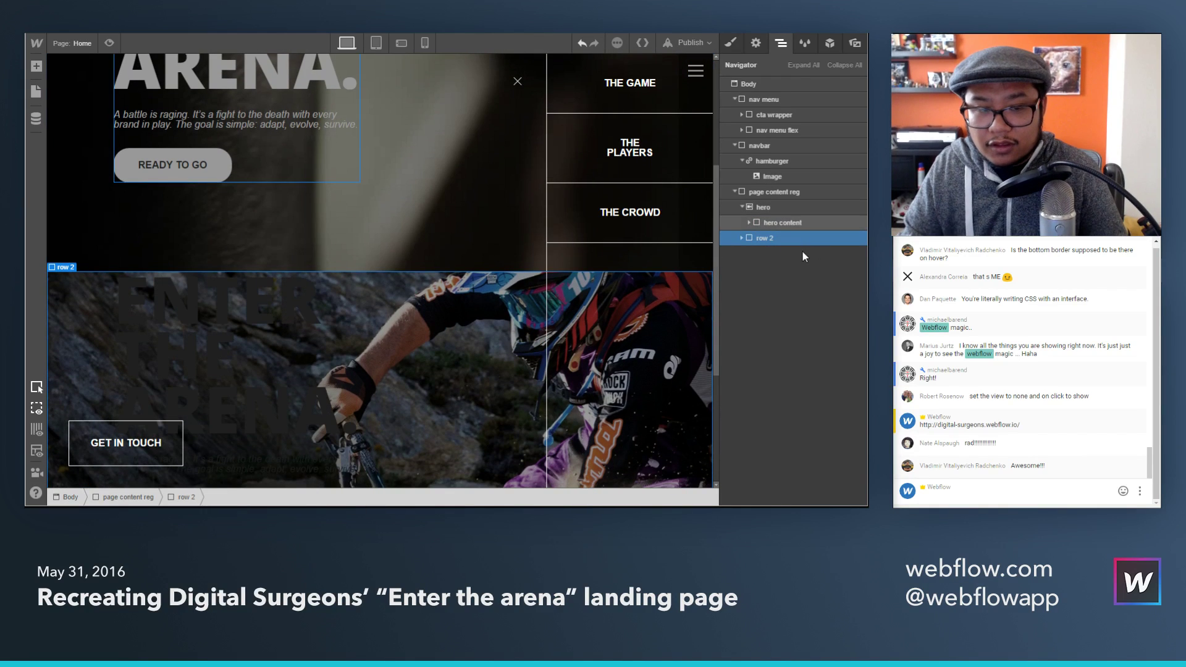
# Step: Set "row 2" to flex display with its children aligned to the vertical centre
pyautogui.click(732, 44)
pyautogui.click(816, 174)
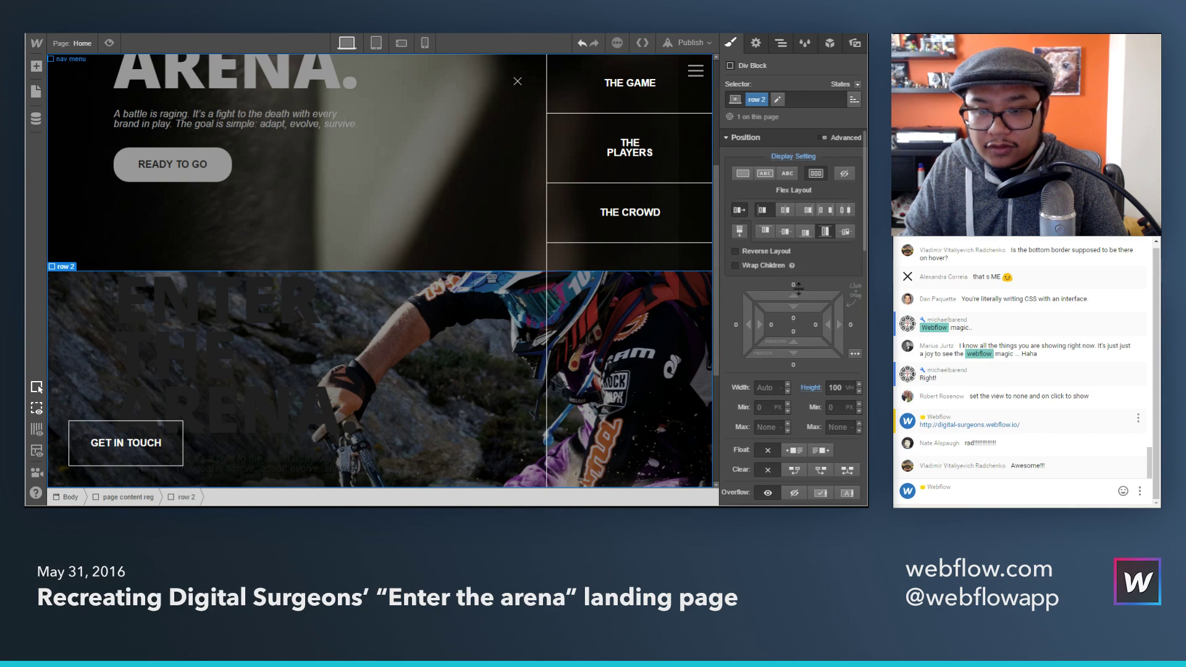
pyautogui.click(785, 232)
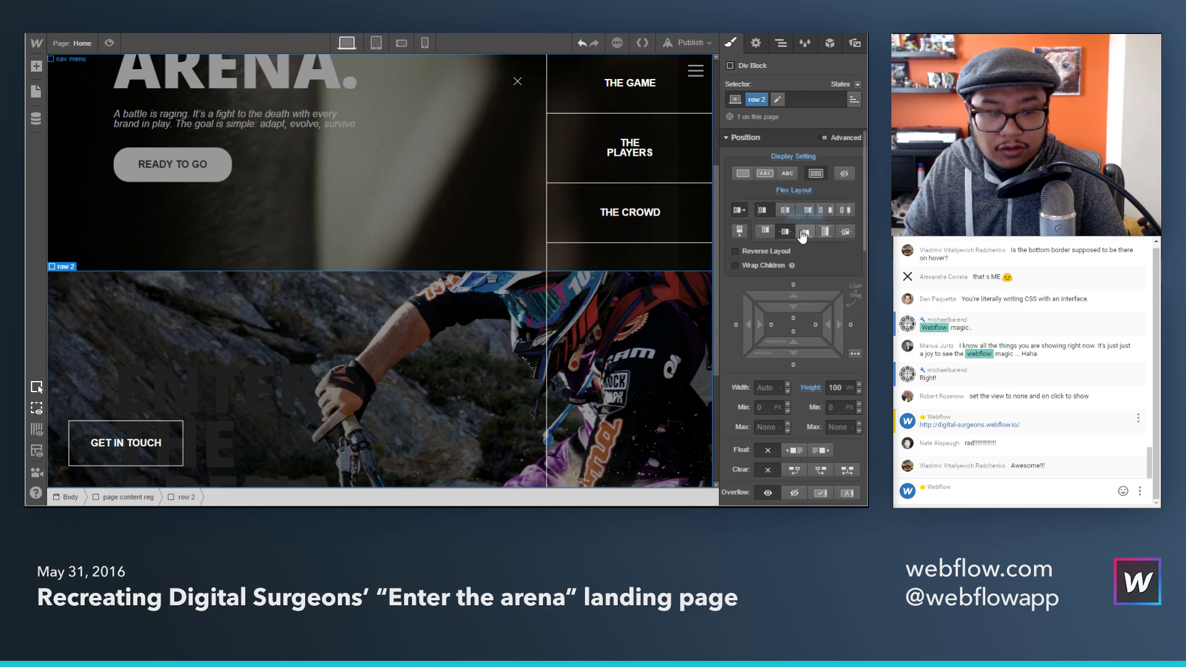
# Step: Set the font color of "row 2" to white and check its heading over the background image
pyautogui.scroll(-5, 793, 297)
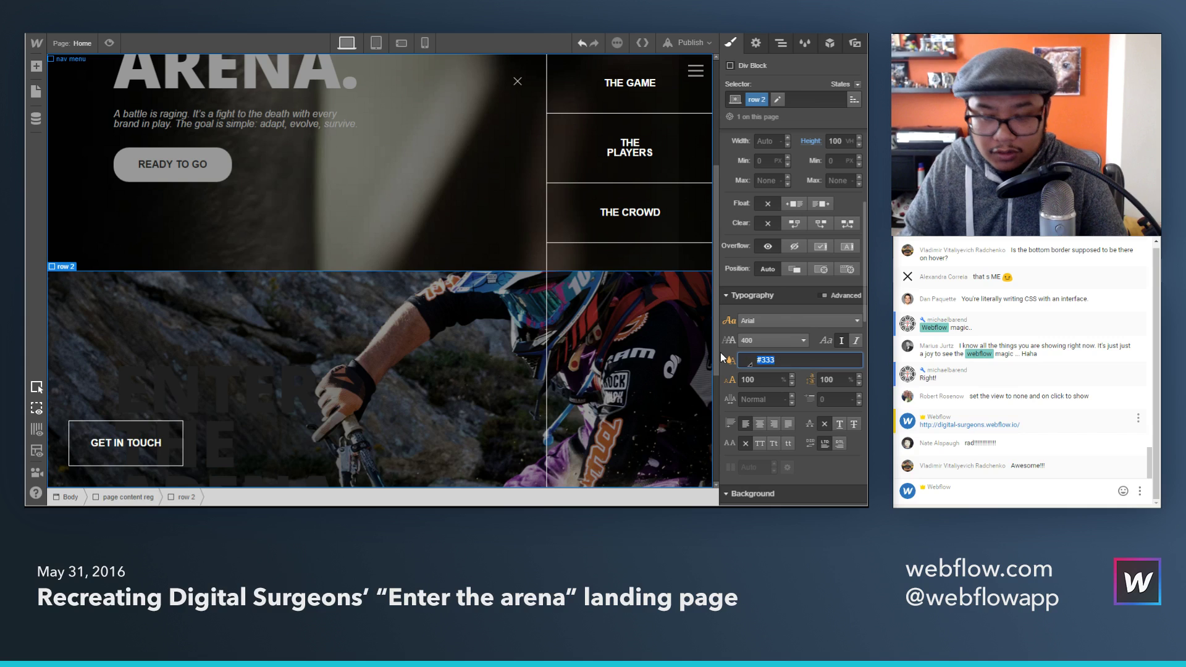
pyautogui.write('te')
pyautogui.scroll(-3, 411, 313)
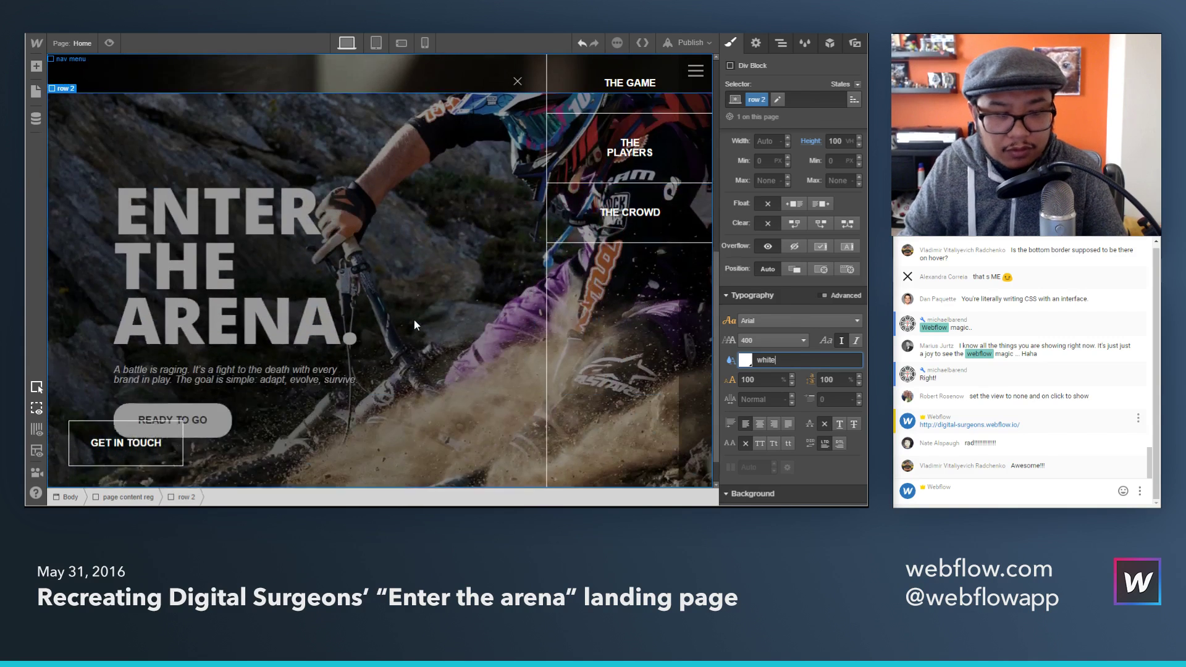
pyautogui.scroll(-1, 410, 318)
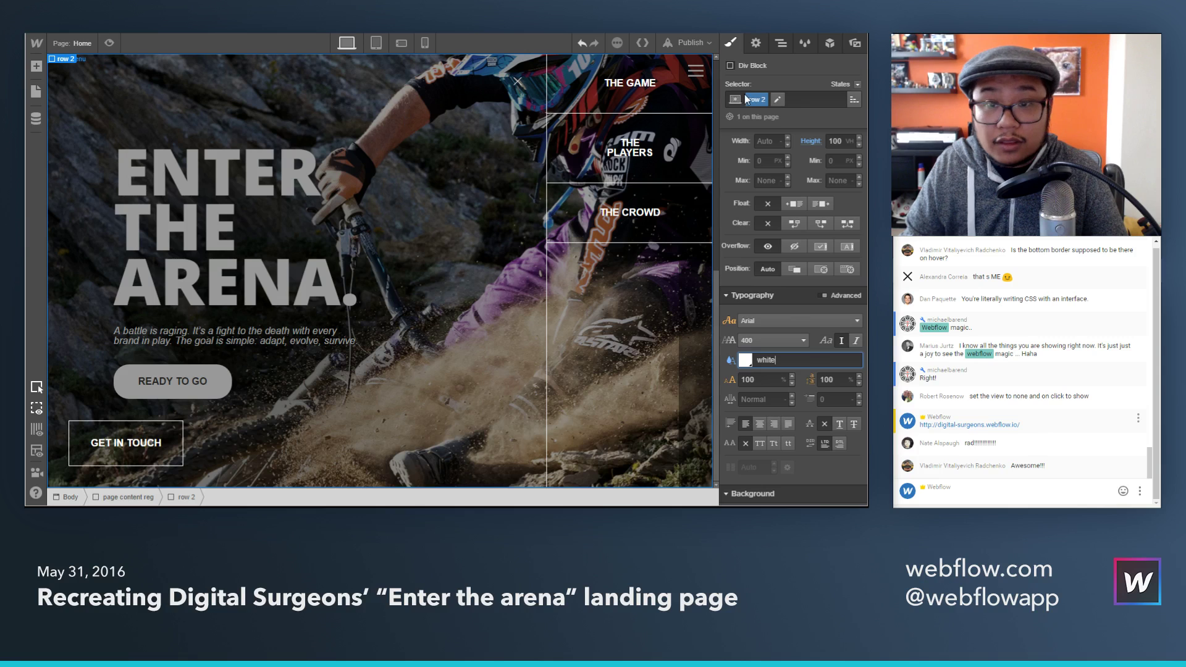
# Step: Duplicate "row 2" with its content directly below it inside "page content reg" and select the copy
pyautogui.click(782, 44)
pyautogui.click(773, 239)
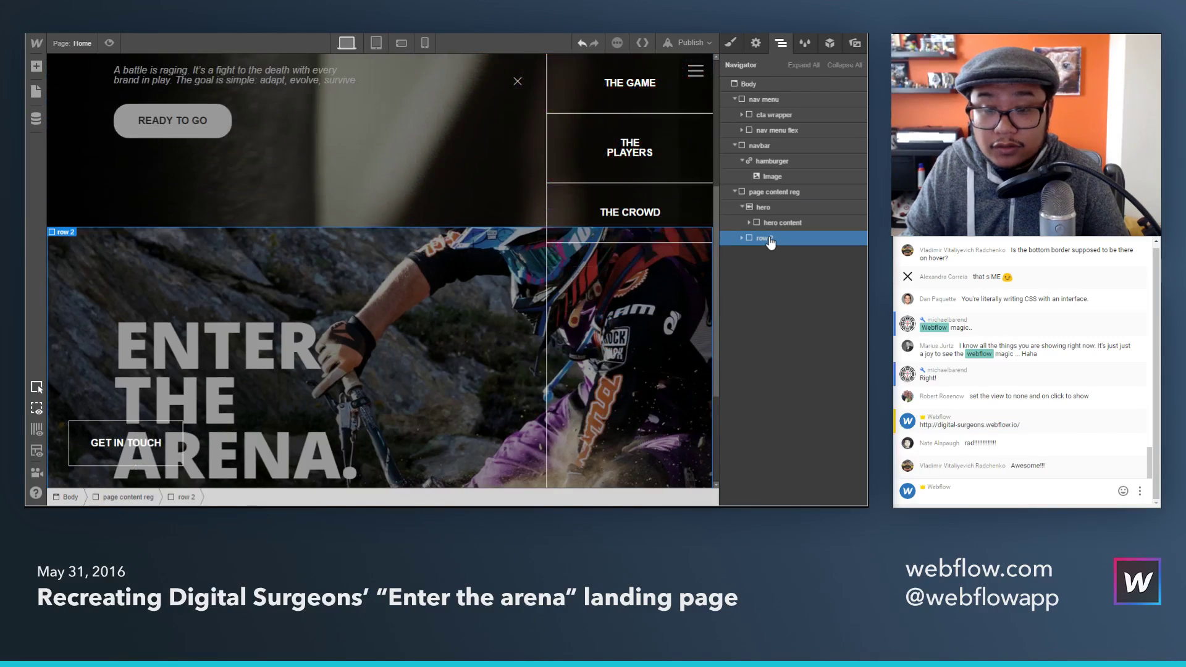
pyautogui.hotkey('ctrl', 'v')
pyautogui.click(776, 254)
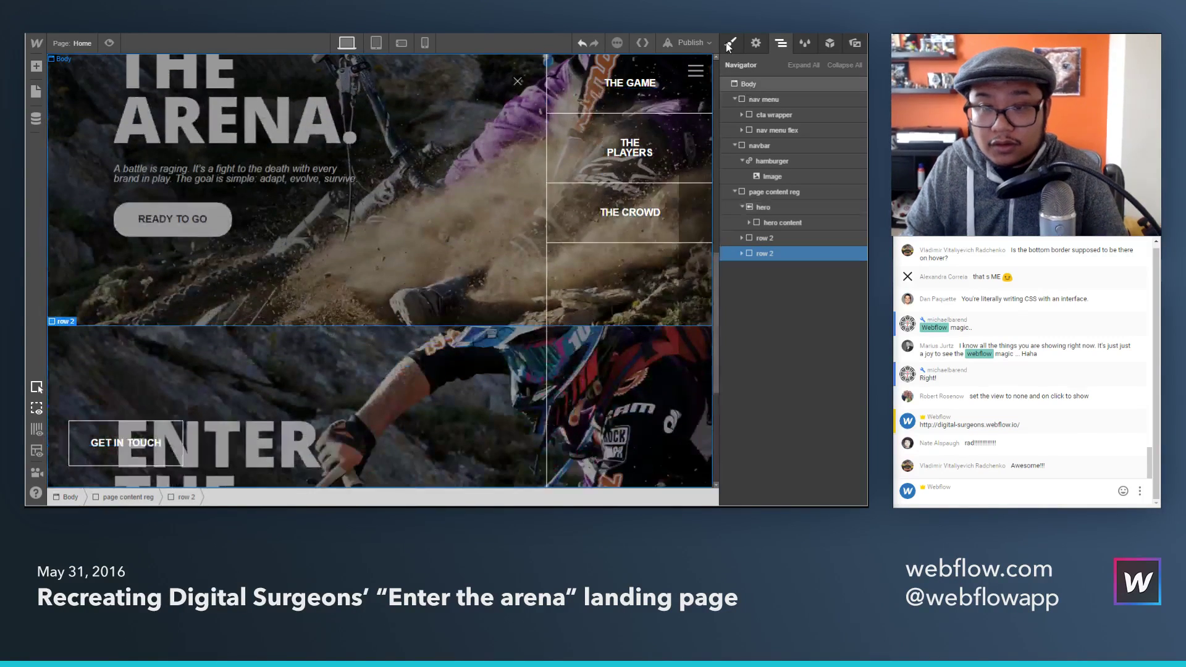
# Step: Try to rename the class on the duplicated row to "row 3" and undo the rename
pyautogui.click(731, 44)
pyautogui.click(743, 103)
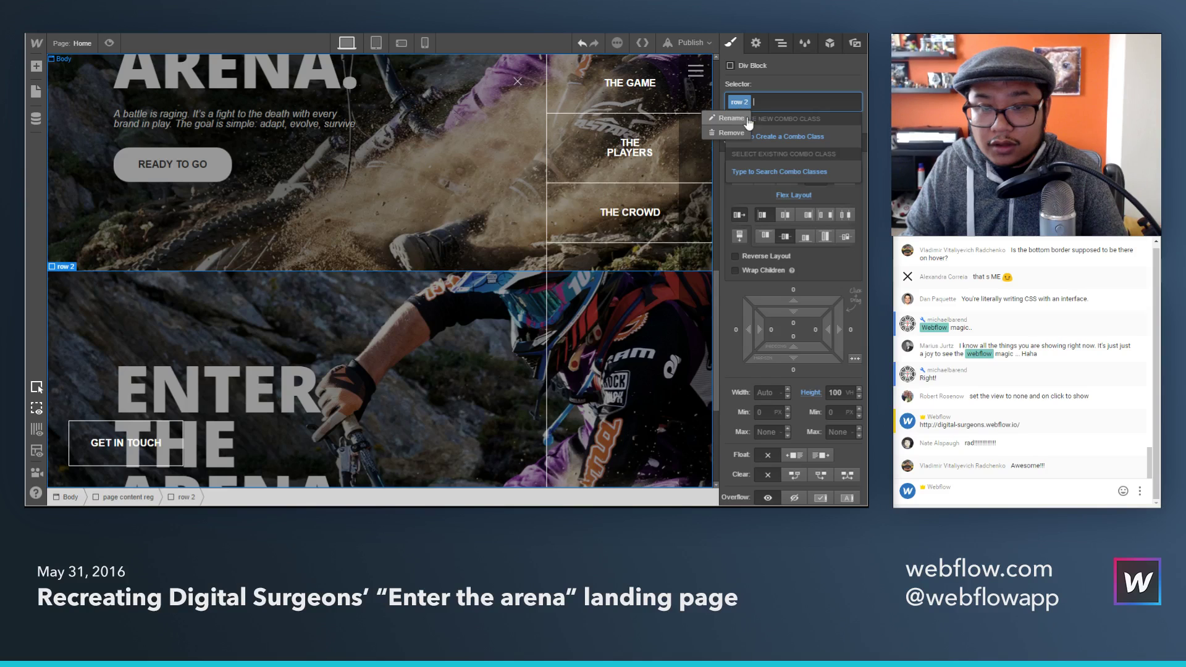
pyautogui.click(731, 118)
pyautogui.press('Return')
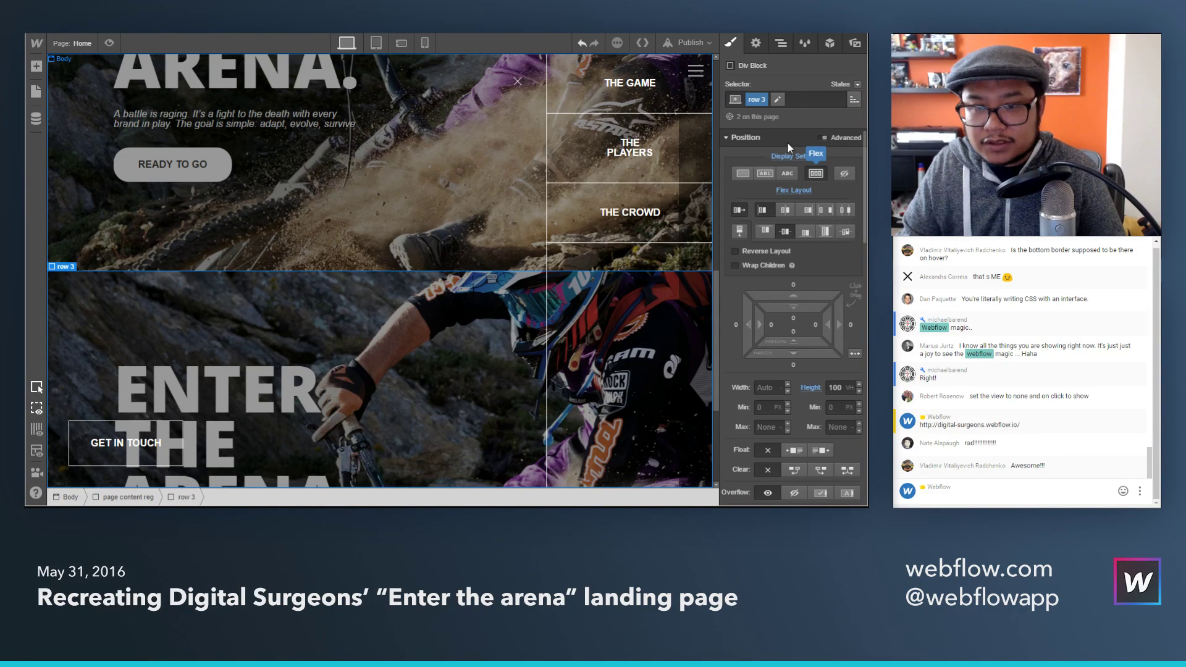
pyautogui.hotkey('ctrl', 'z')
# Step: Remove the "row 2" class from the duplicated row's div block
pyautogui.click(760, 104)
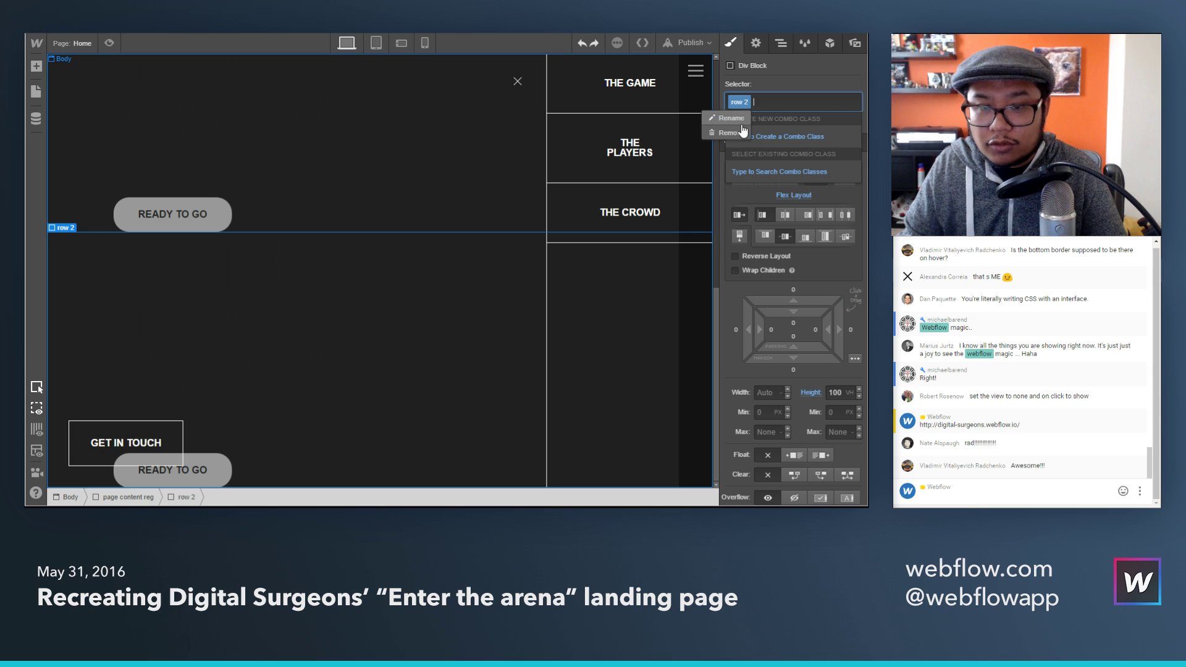
pyautogui.press('BackSpace')
pyautogui.click(306, 183)
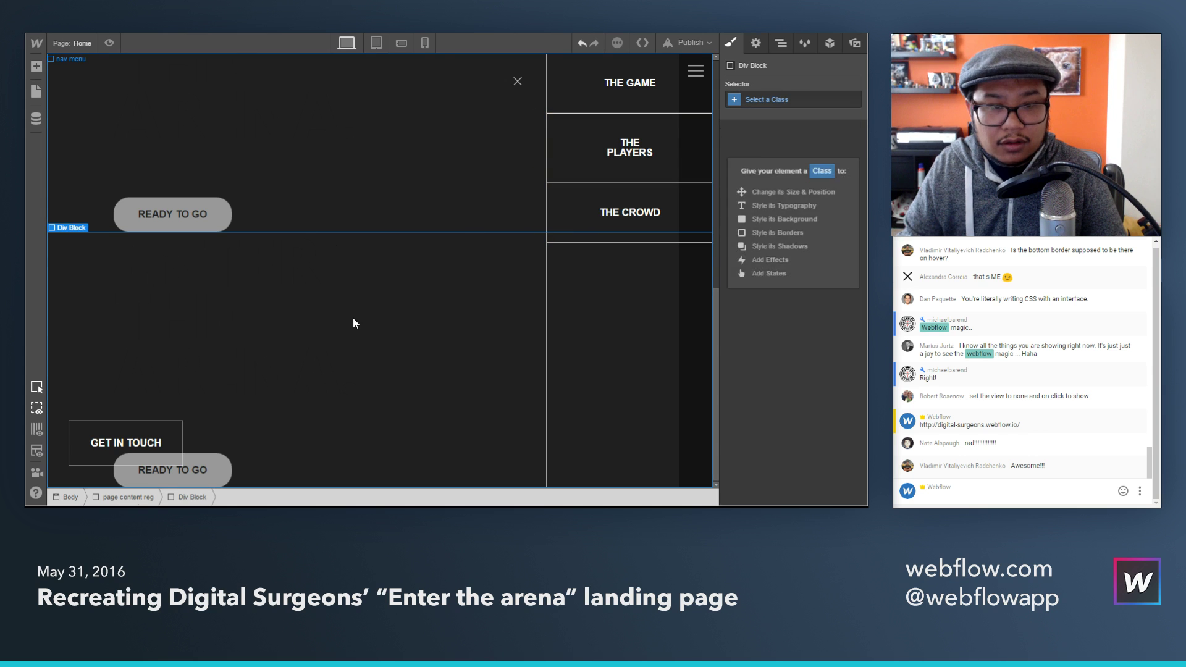
pyautogui.click(353, 318)
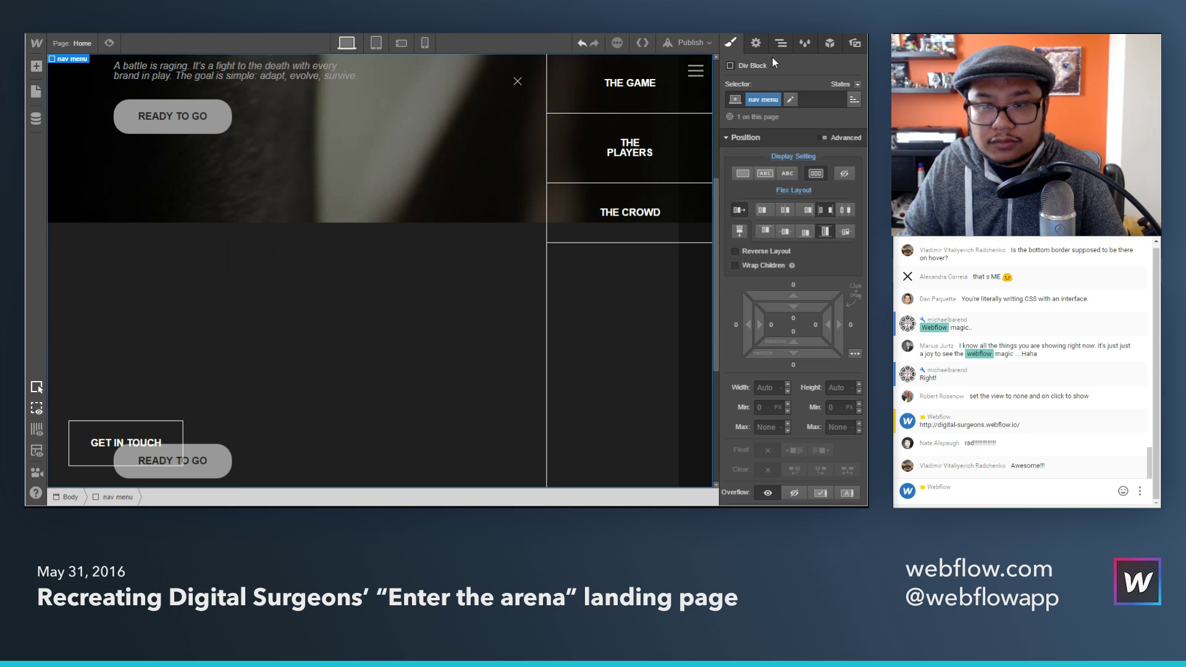
# Step: Remove the "row 2" class from the original row below the hero and reapply the existing "row 2" class
pyautogui.click(780, 43)
pyautogui.click(780, 239)
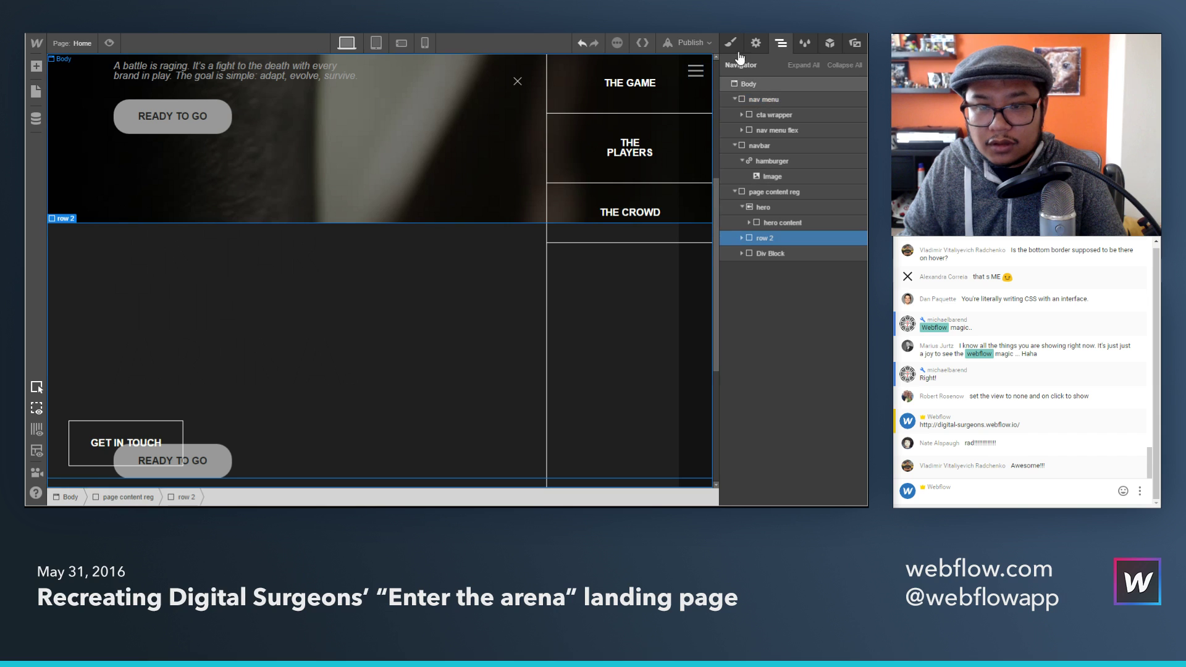
pyautogui.click(729, 42)
pyautogui.click(740, 104)
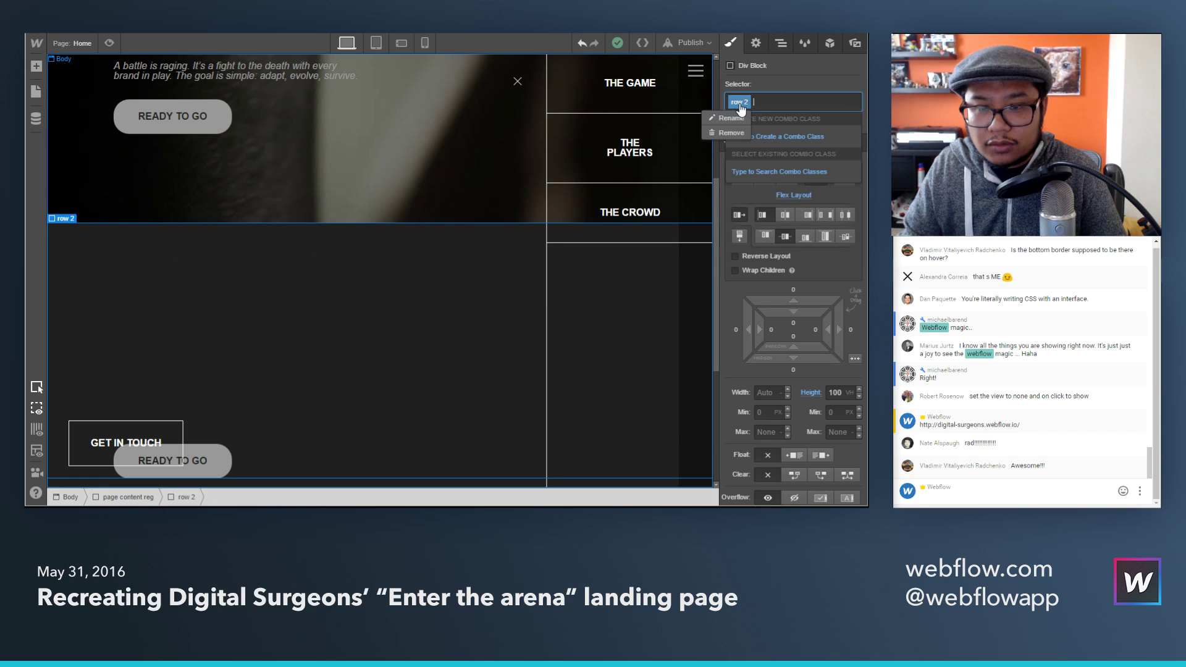
pyautogui.press('BackSpace')
pyautogui.write('row')
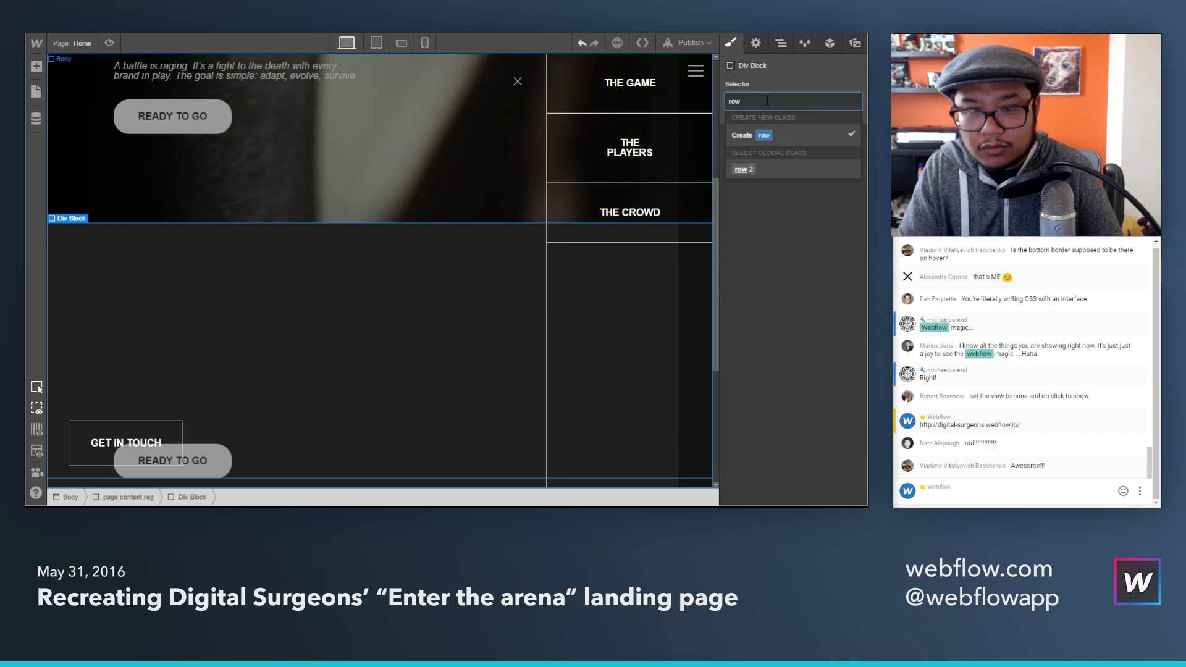
pyautogui.press('Down')
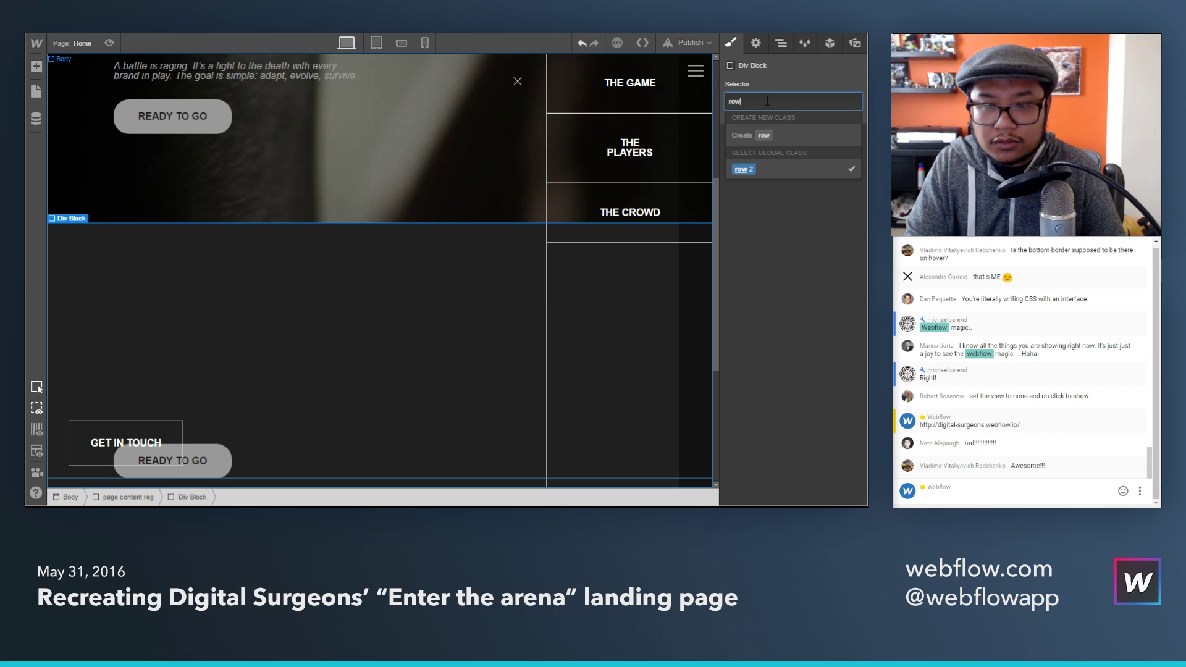
pyautogui.press('Return')
# Step: Clear the background image style of "row 2" and set bg-game.jpg as its background image again
pyautogui.scroll(-5, 791, 309)
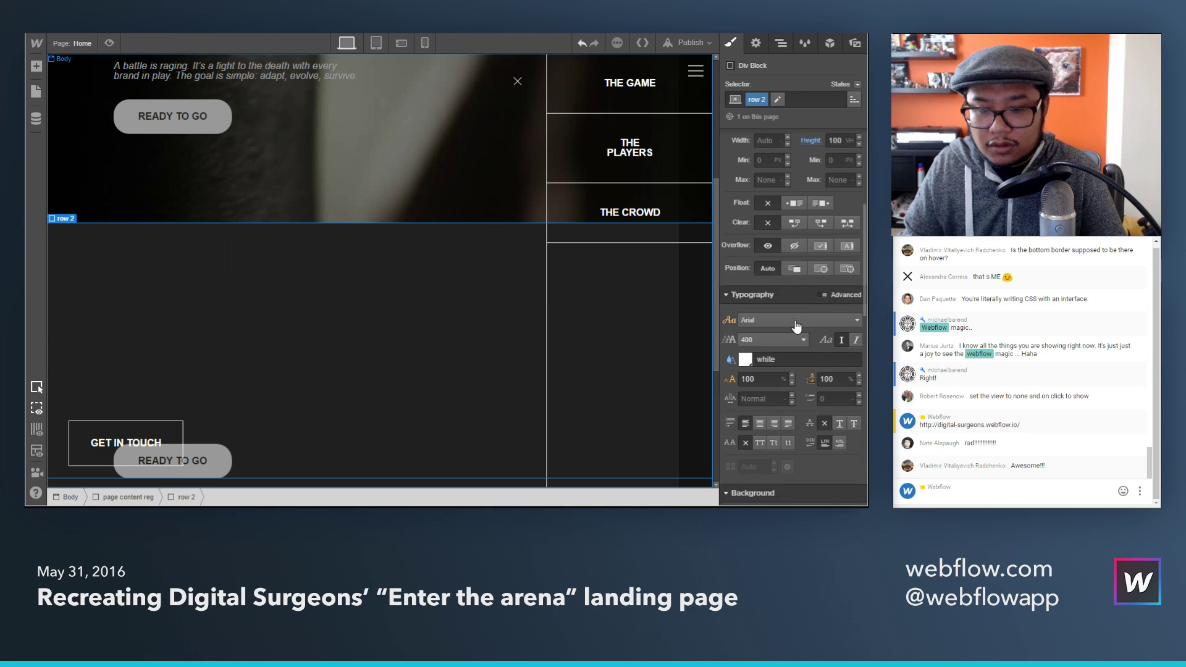
pyautogui.scroll(-3, 797, 326)
pyautogui.click(760, 336)
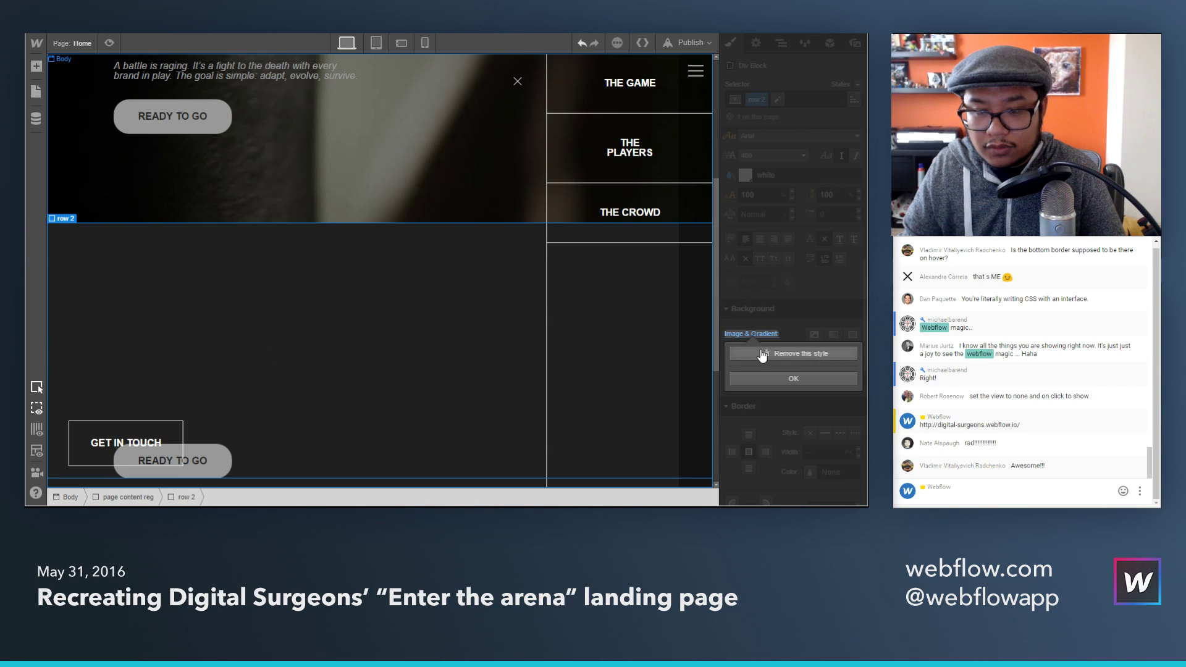
pyautogui.click(820, 350)
pyautogui.click(813, 335)
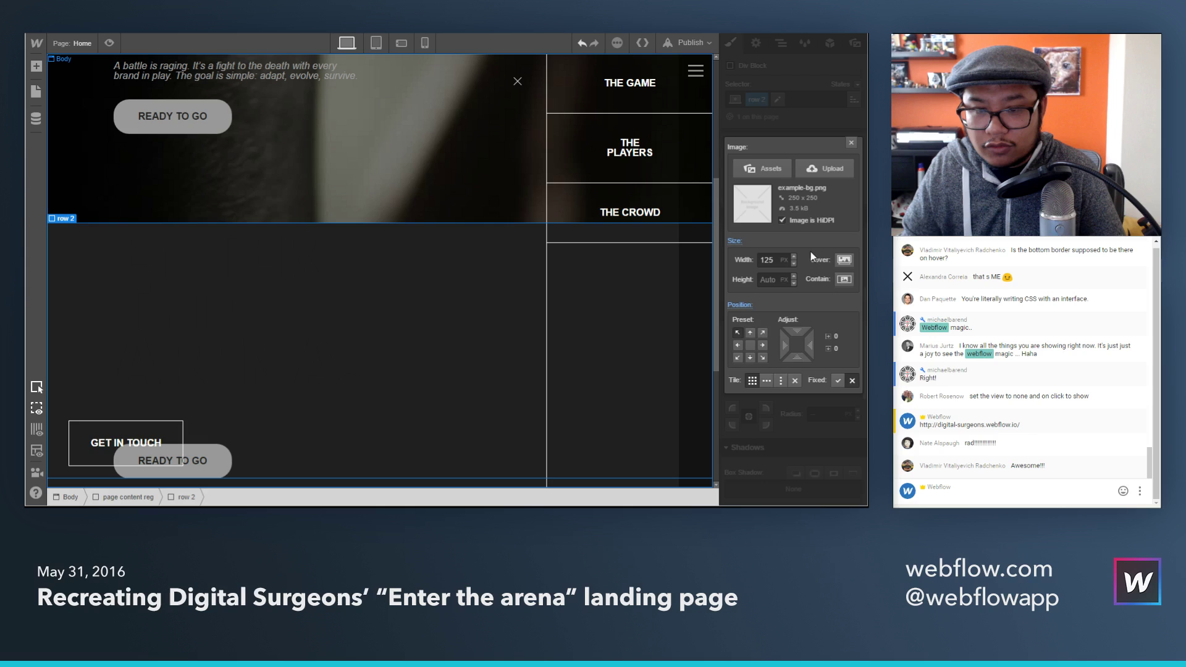
pyautogui.click(764, 167)
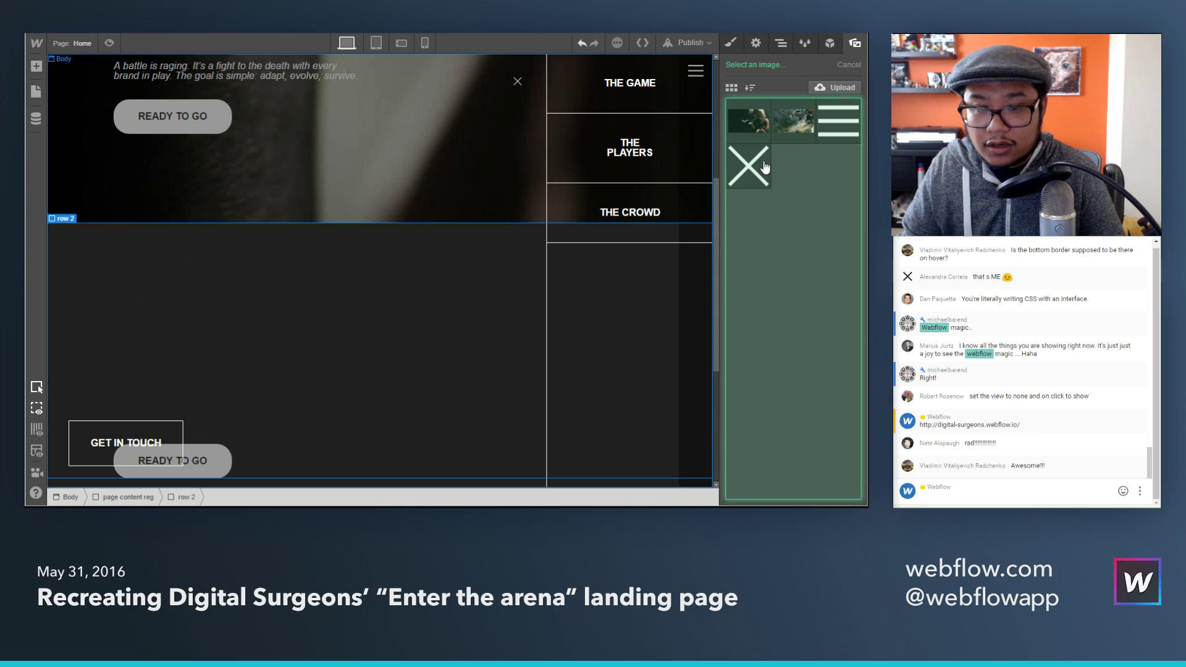
pyautogui.click(789, 125)
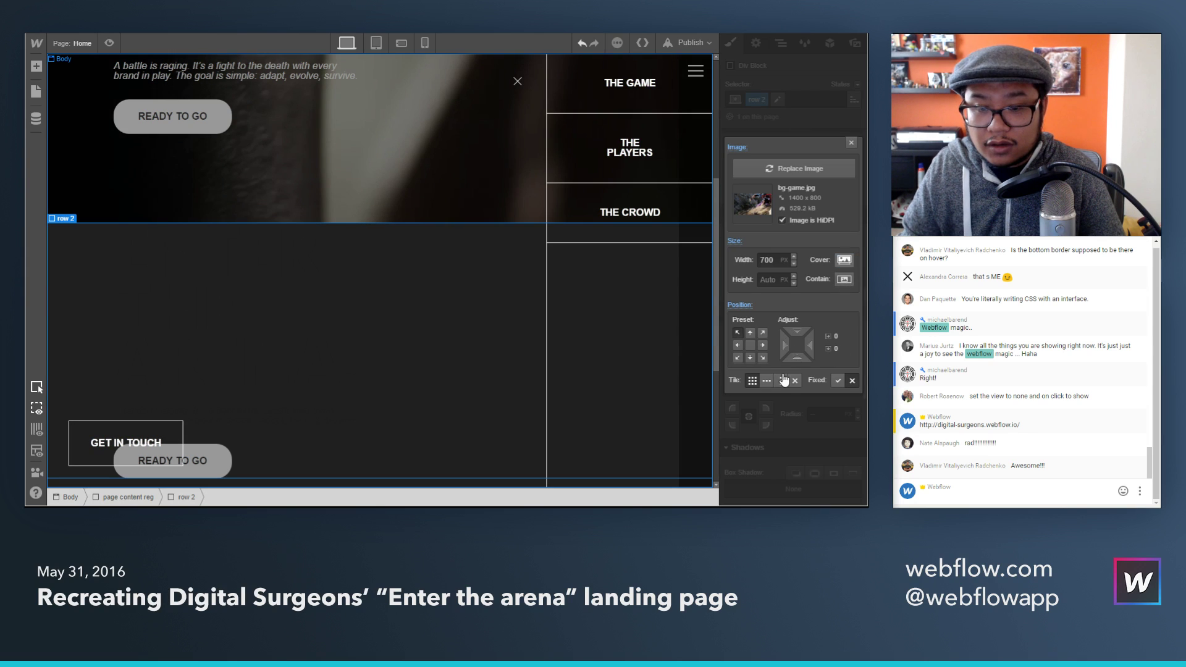
pyautogui.click(852, 142)
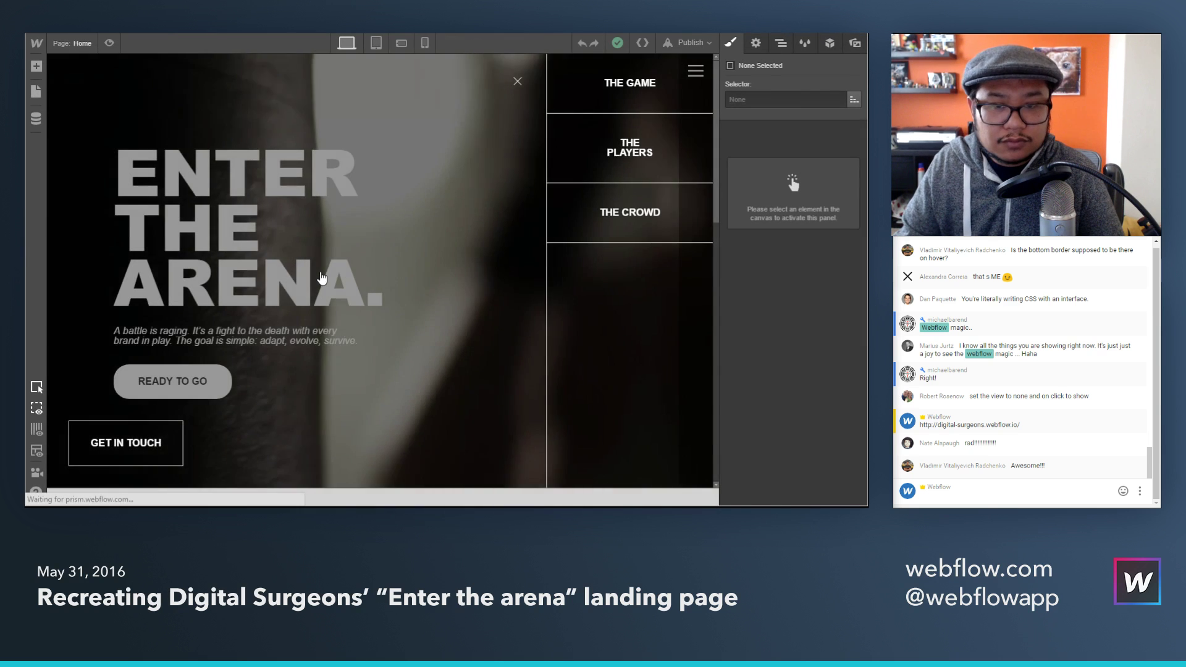
# Step: Give the unclassed div block below "row 2" the class "row 3" and set its display to flex
pyautogui.scroll(-3, 333, 297)
pyautogui.scroll(-5, 344, 315)
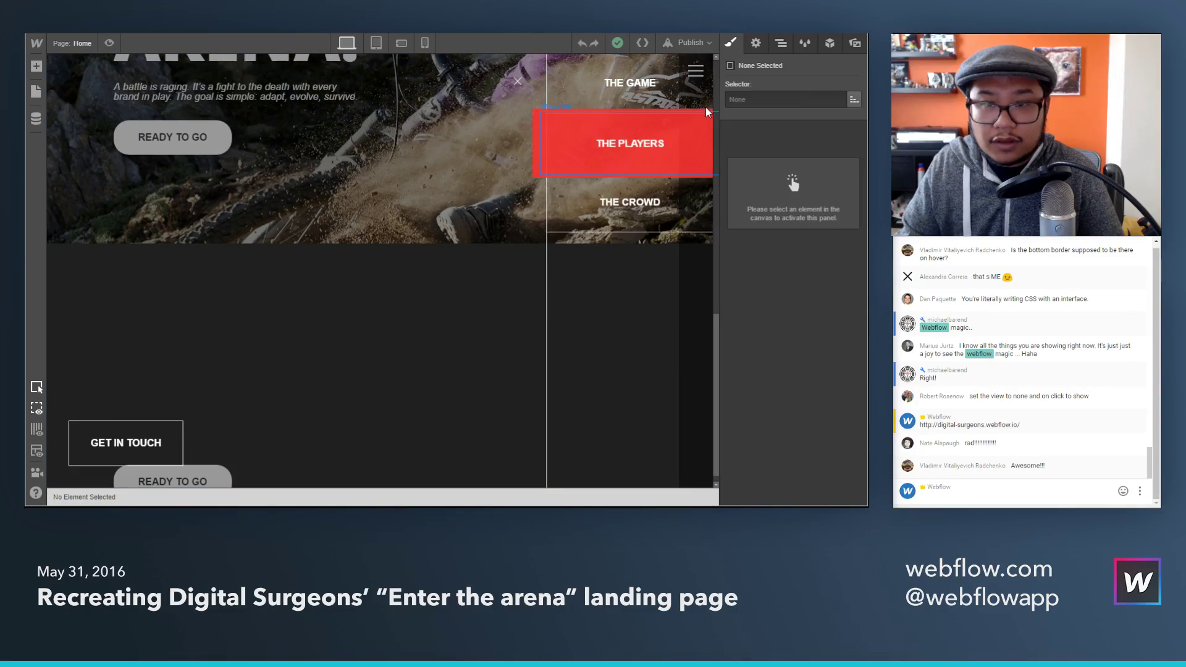
pyautogui.click(780, 44)
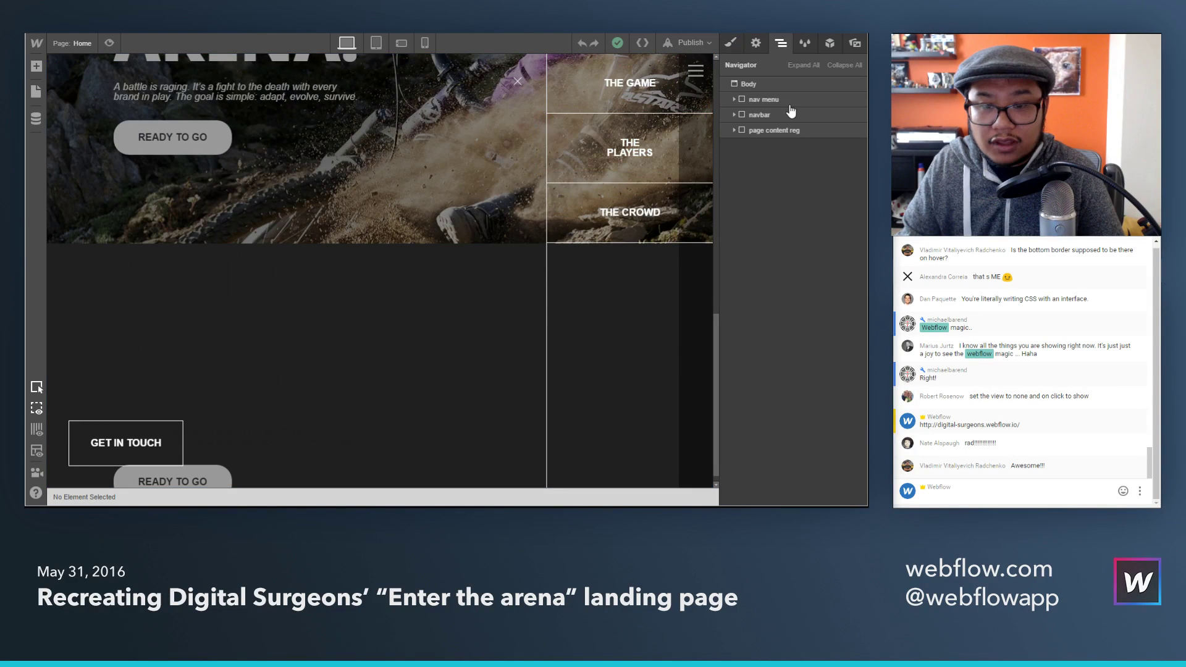
pyautogui.click(734, 129)
pyautogui.click(769, 176)
pyautogui.hotkey('ctrl', 'Return')
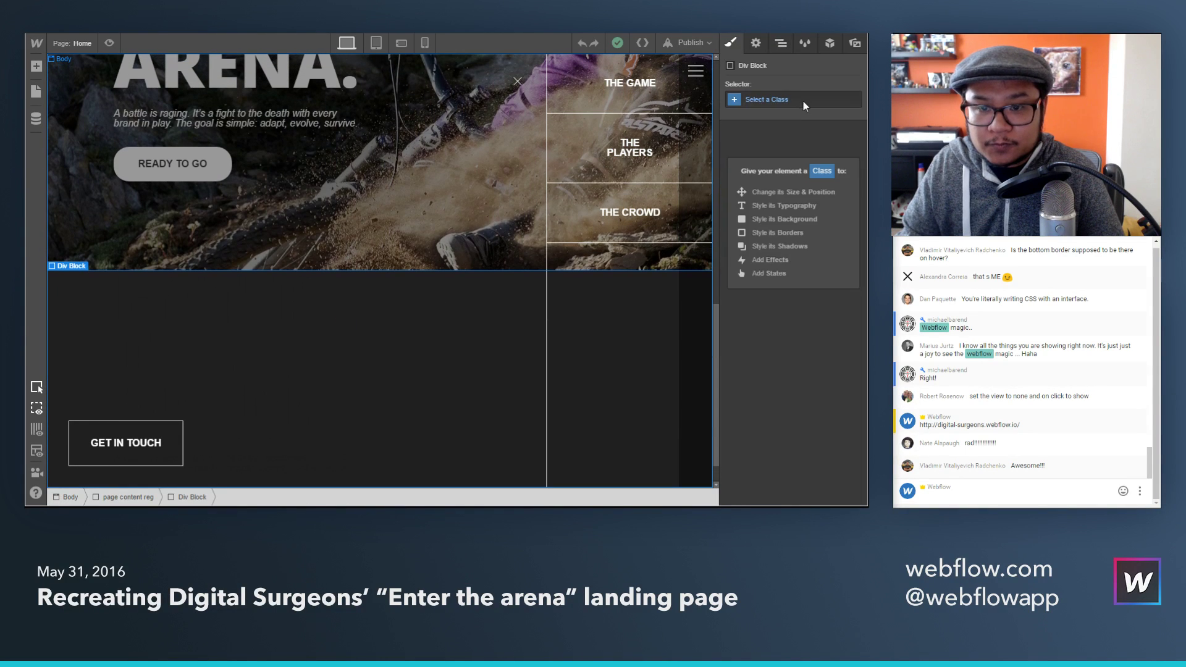
pyautogui.write('row 3')
pyautogui.press('Return')
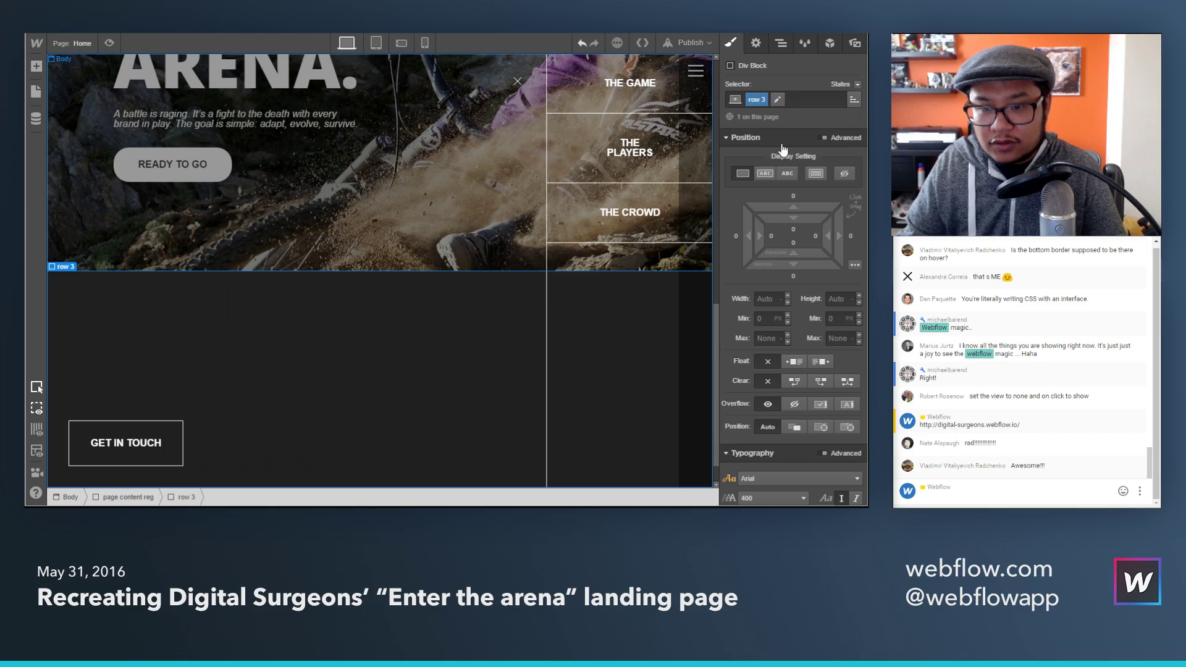
pyautogui.click(816, 175)
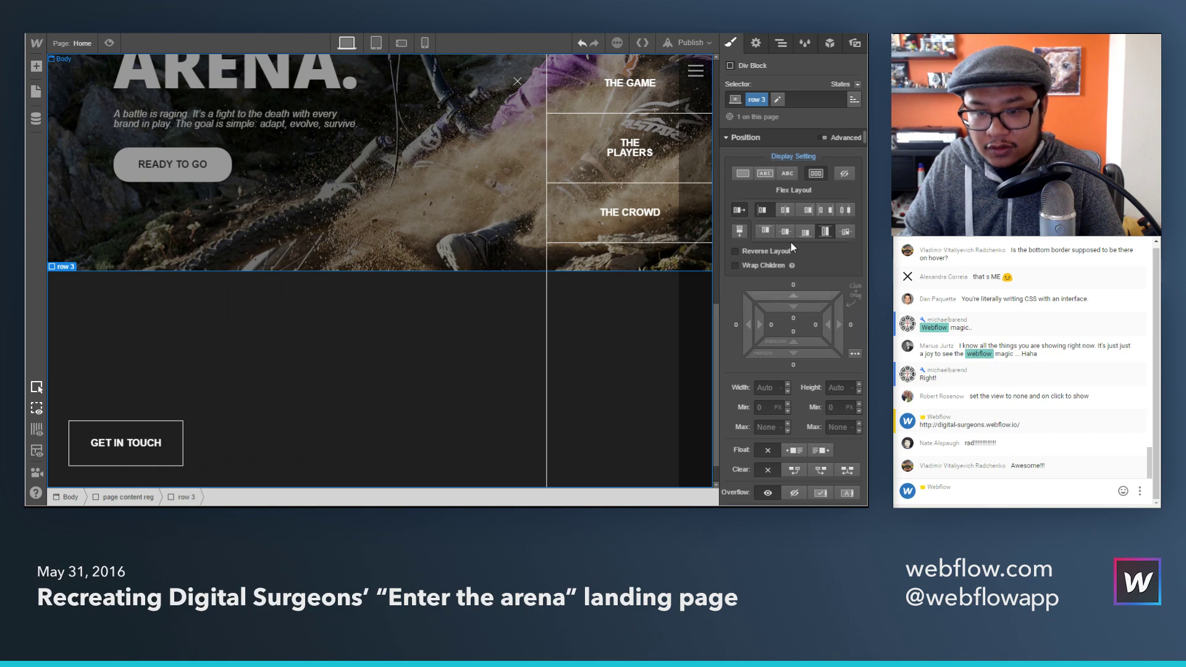
# Step: Center the child elements of "row 3" vertically and set its height to 100 VH
pyautogui.click(825, 231)
pyautogui.click(835, 388)
pyautogui.write('100')
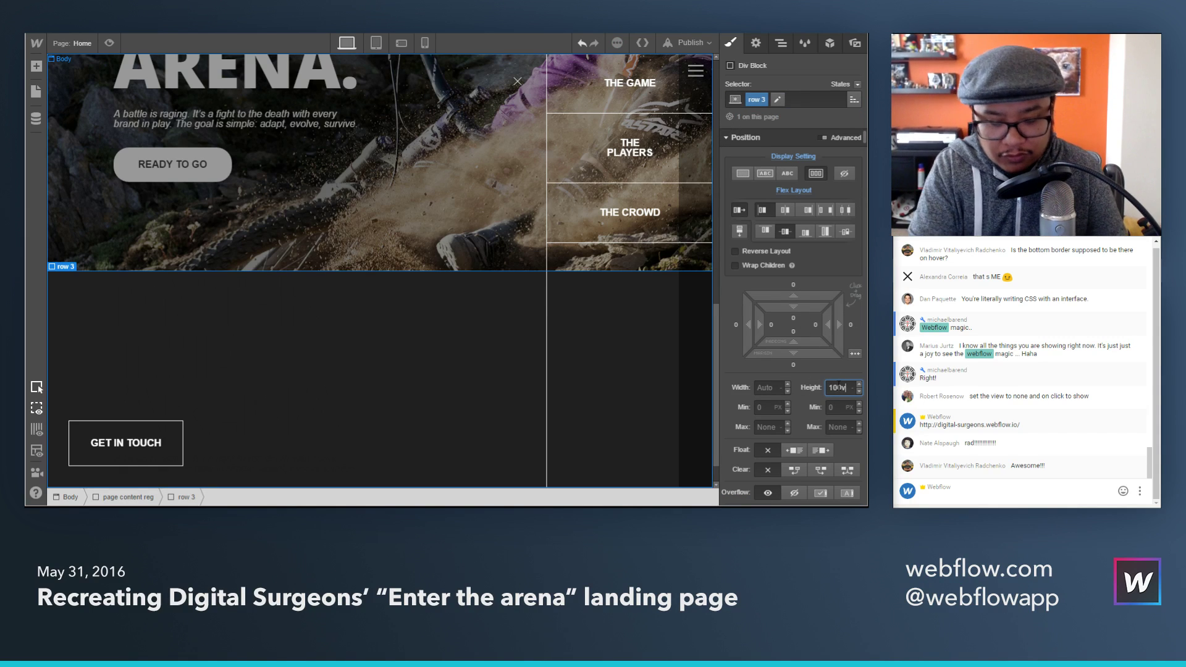
# Step: Give "row 3" the background image bg-players.jpg, sized to cover and positioned at the center
pyautogui.scroll(-8, 804, 415)
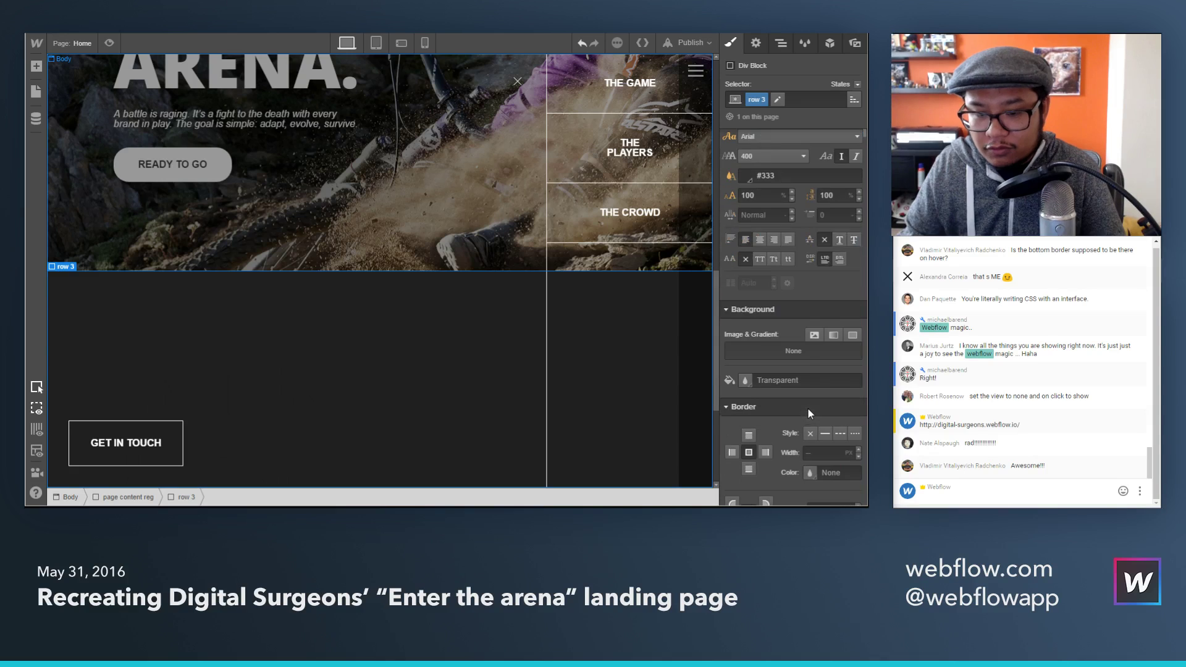
pyautogui.click(814, 336)
pyautogui.click(781, 177)
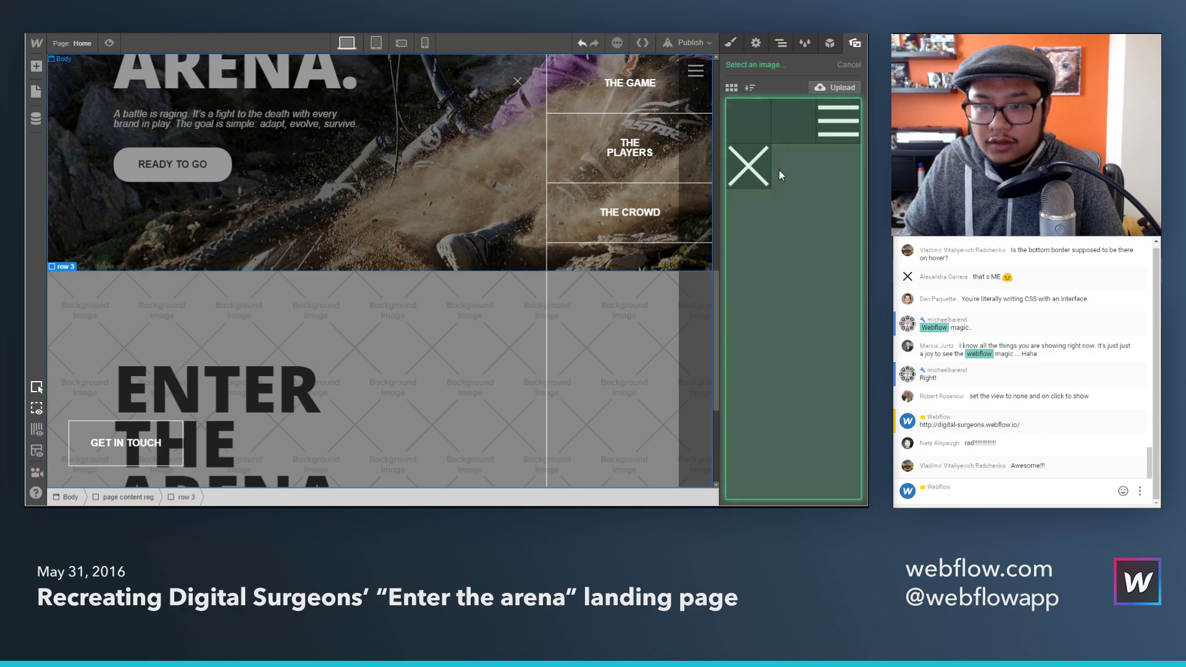
pyautogui.click(750, 127)
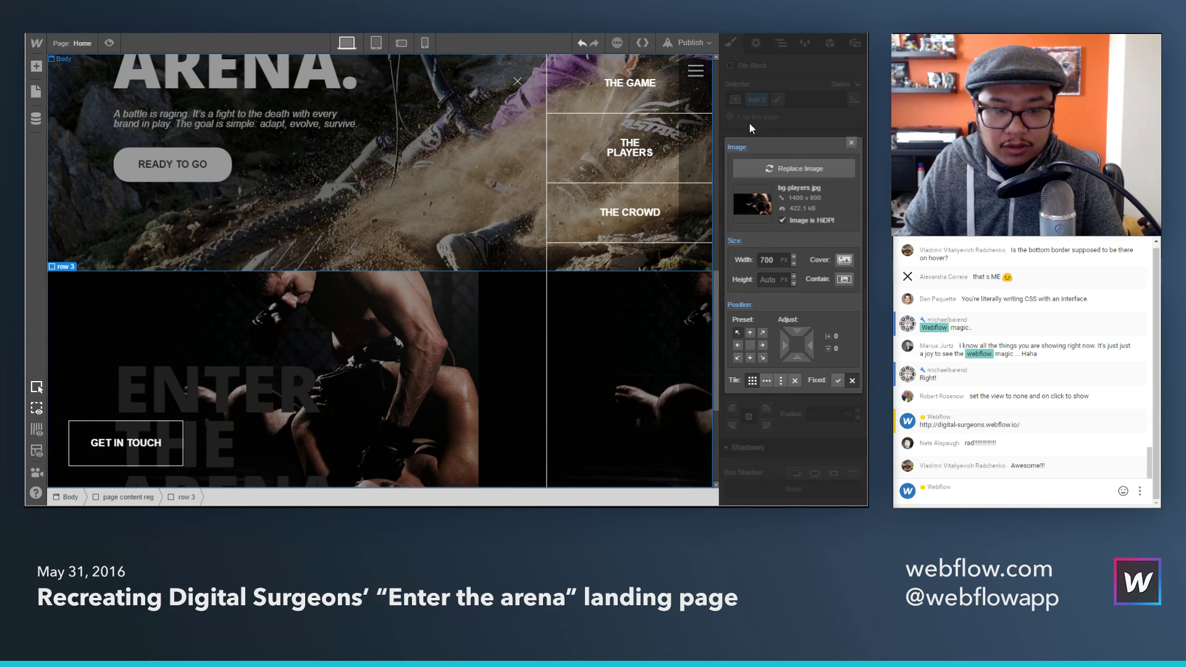
pyautogui.click(846, 261)
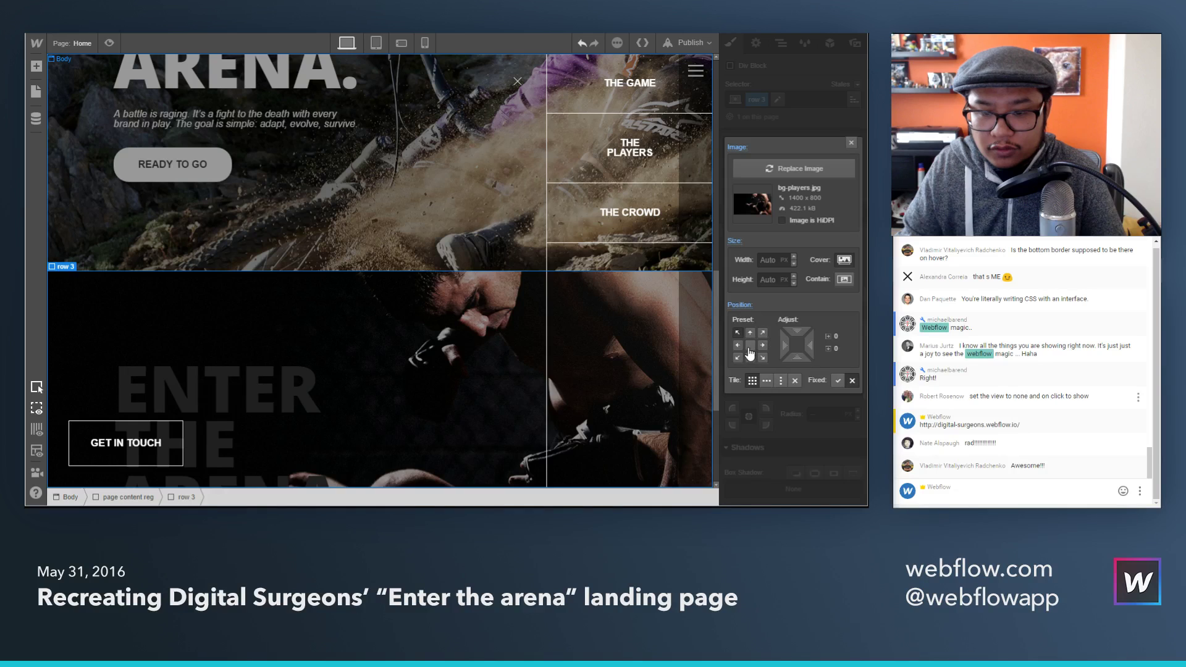
pyautogui.click(750, 347)
pyautogui.click(851, 143)
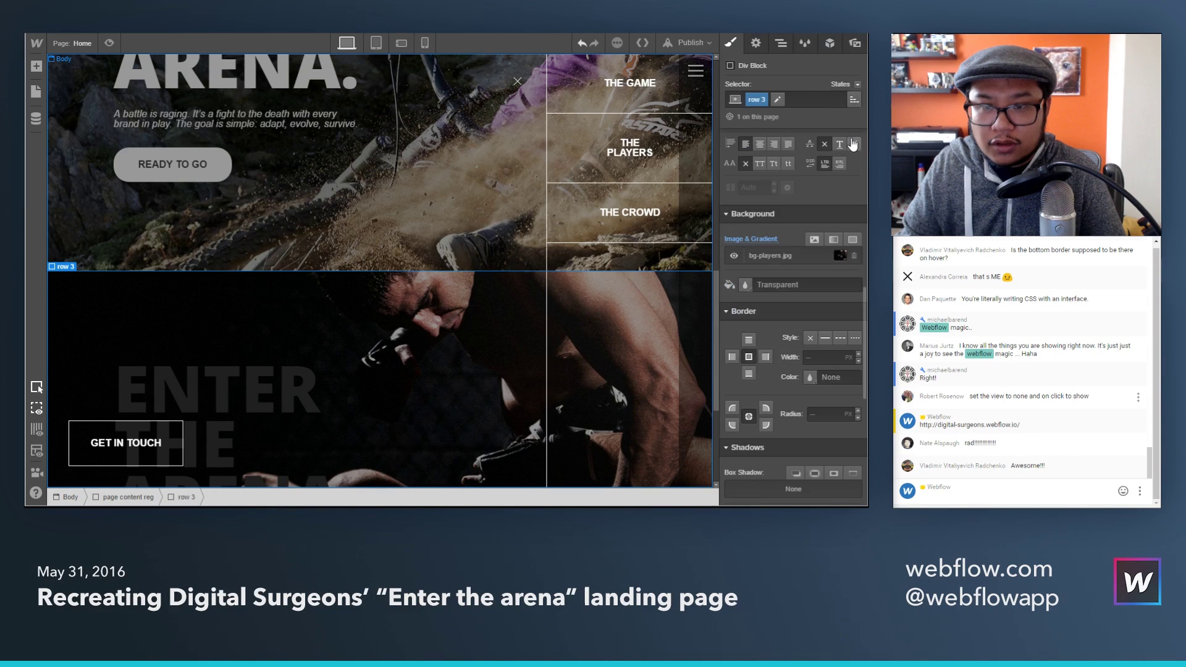
# Step: Hide the "nav menu" div block by setting its display to none
pyautogui.click(780, 49)
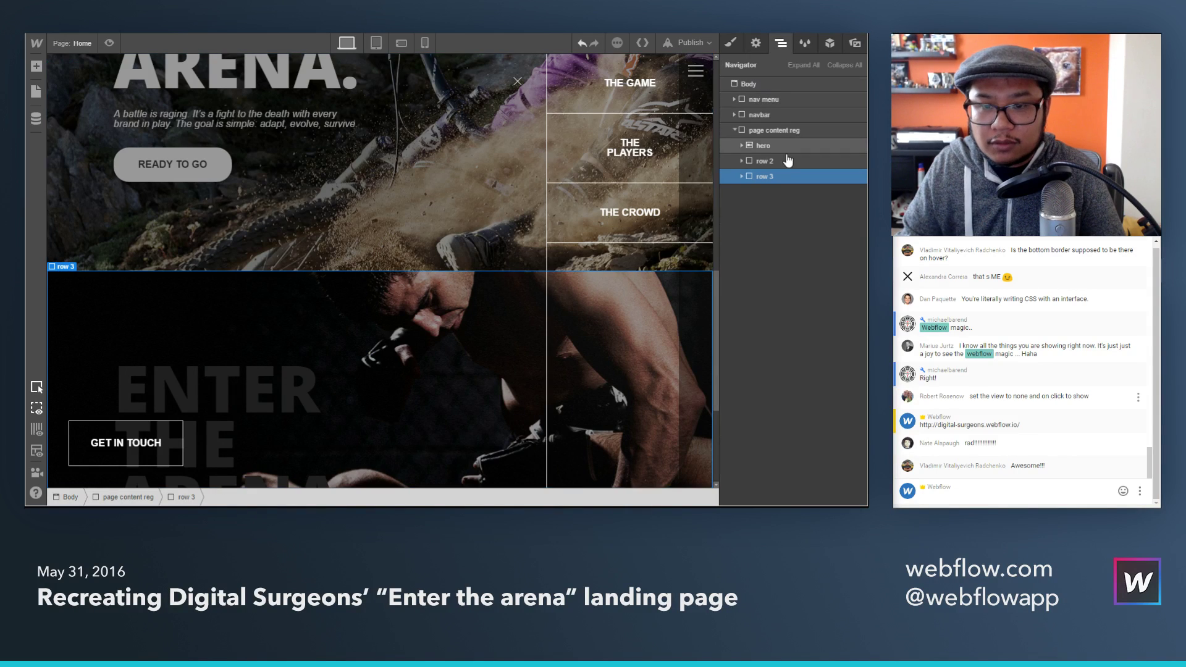
pyautogui.click(758, 100)
pyautogui.click(731, 45)
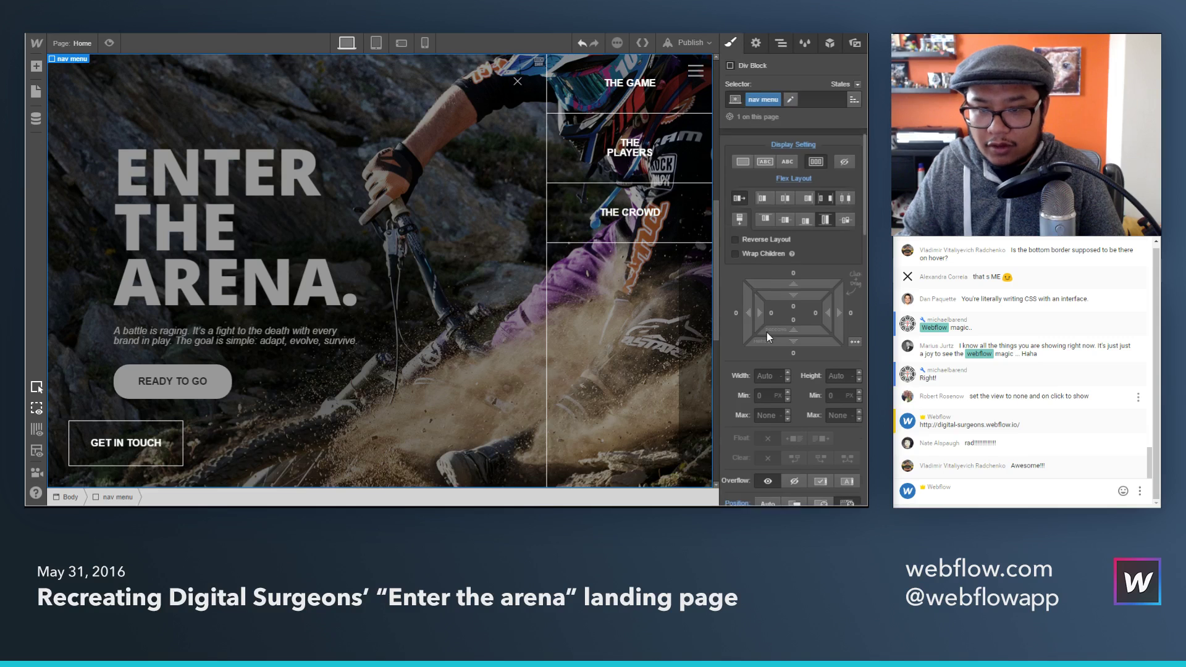
pyautogui.scroll(1, 768, 337)
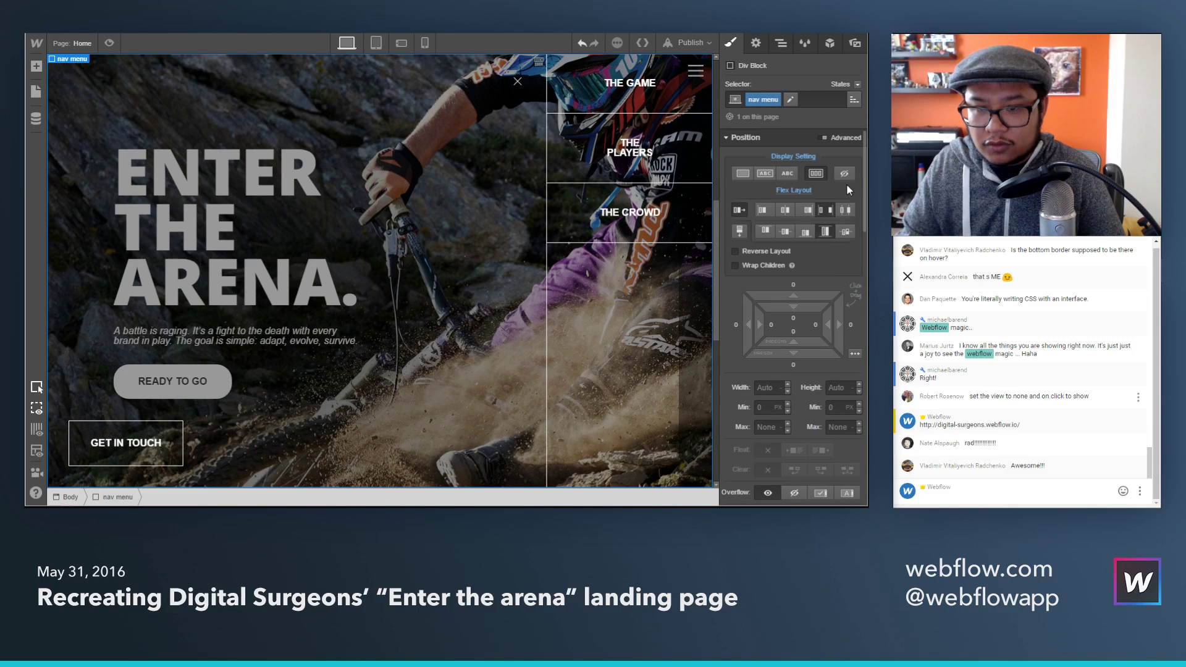
pyautogui.click(844, 175)
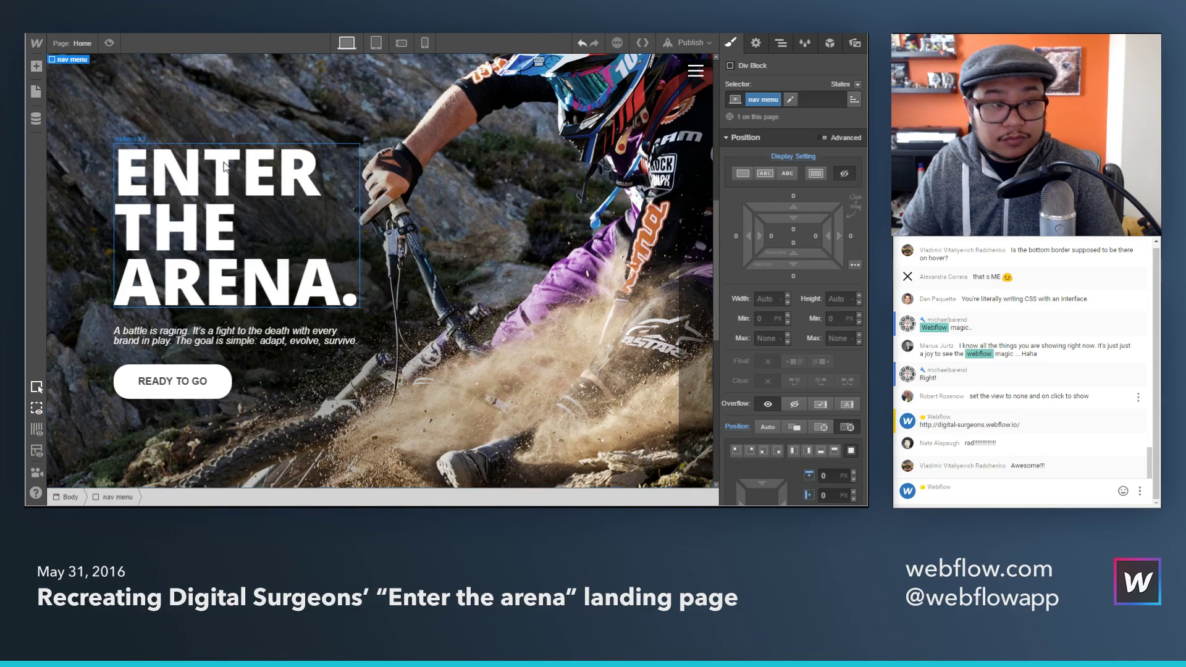
pyautogui.scroll(3, 195, 282)
pyautogui.scroll(-3, 194, 281)
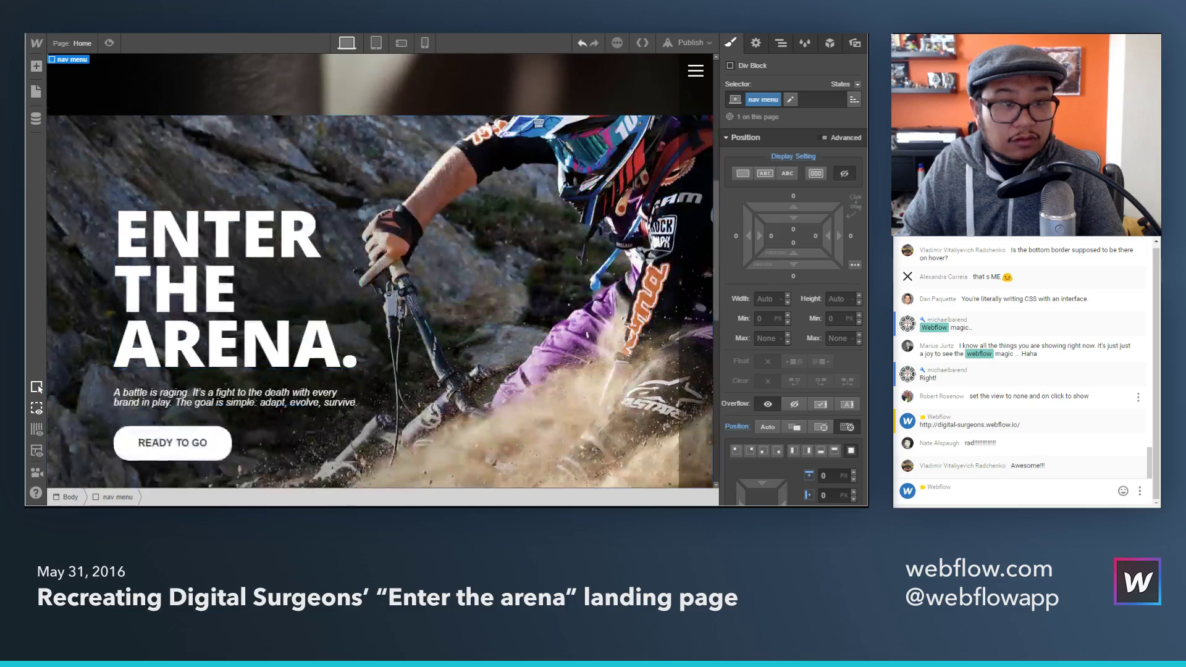
# Step: Switch to the Digital Surgeons reference site and copy the heading of "The Game" section
pyautogui.click(271, 34)
pyautogui.click(699, 175)
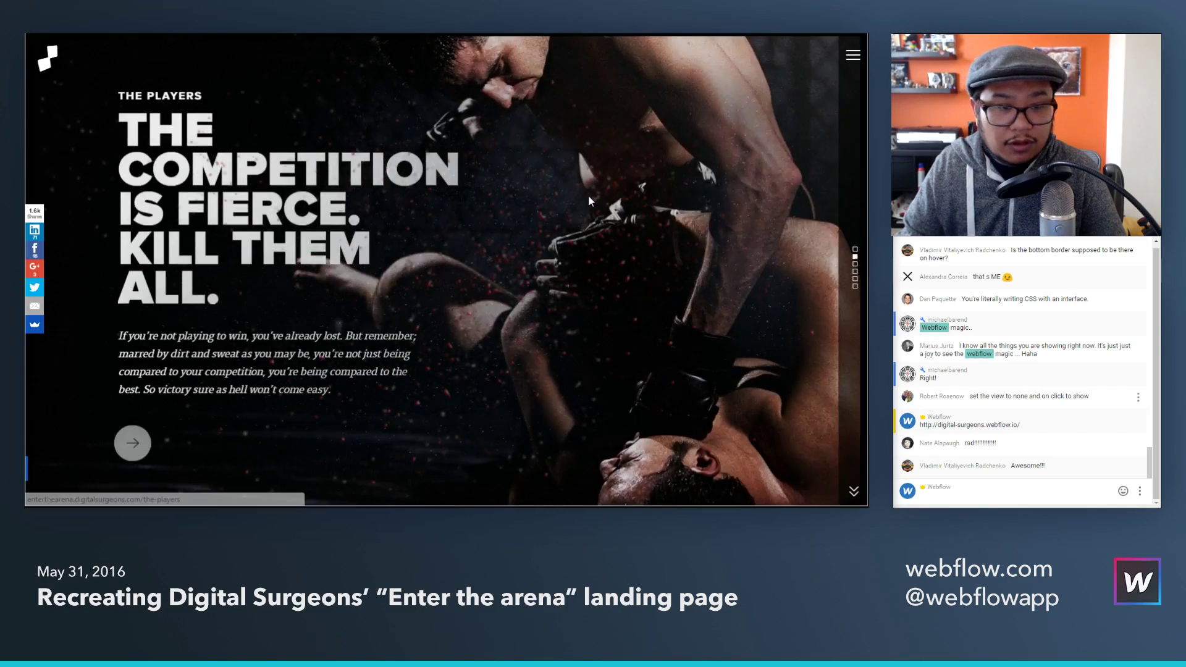
pyautogui.click(851, 54)
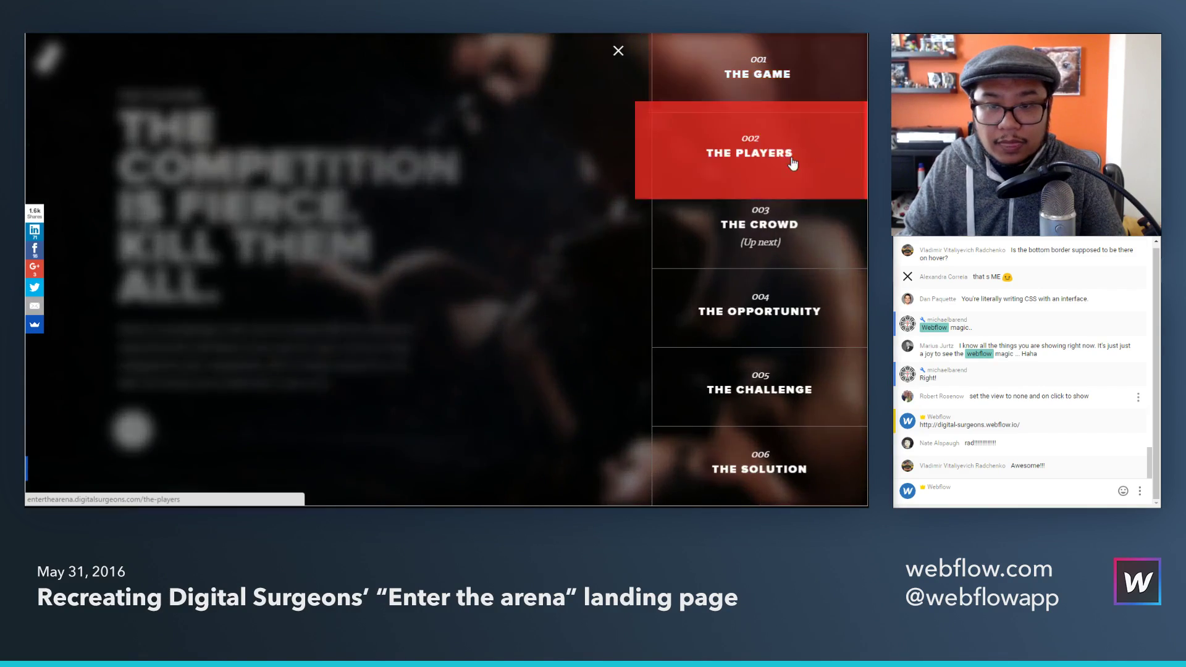
pyautogui.click(828, 164)
pyautogui.scroll(1, 395, 263)
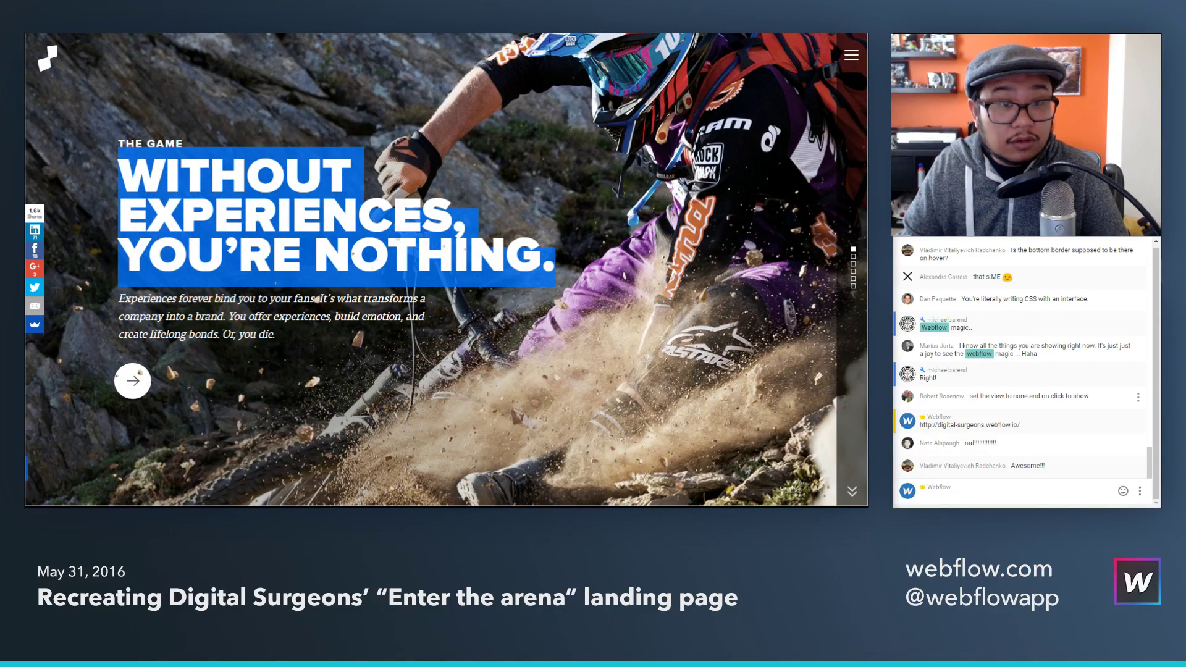
# Step: Back in Webflow, paste "WITHOUT EXPERIENCES, YOU’RE NOTHING." over the word "ENTER" in row 2's heading
pyautogui.hotkey('ctrl', 'Tab')
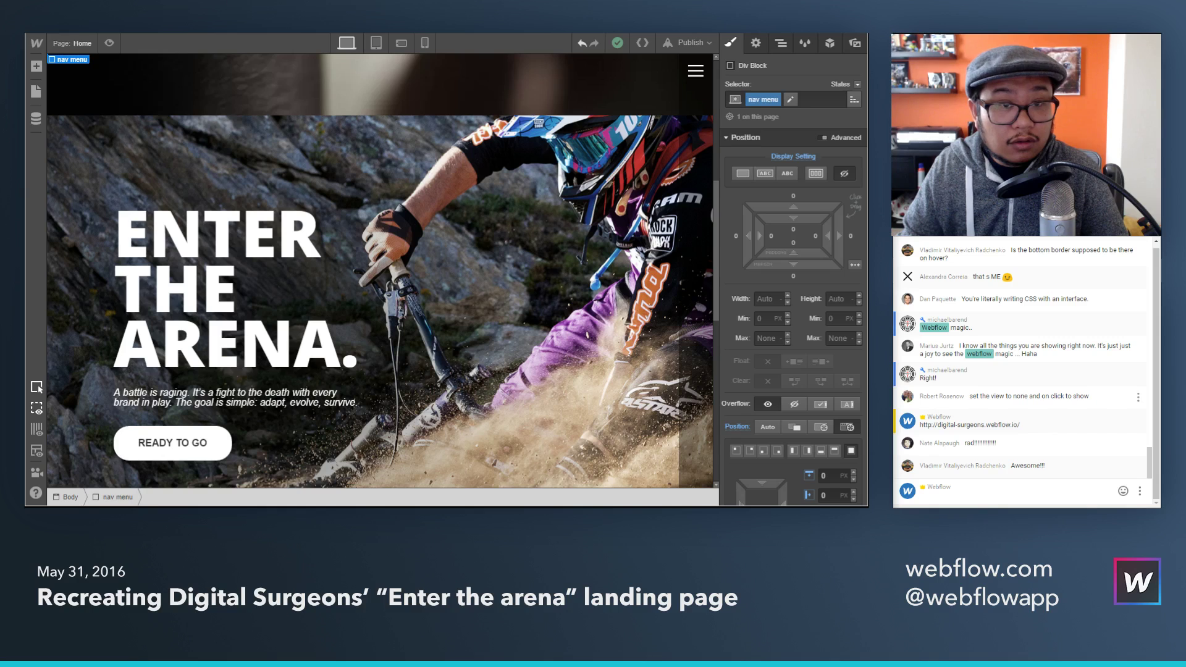
pyautogui.doubleClick(250, 232)
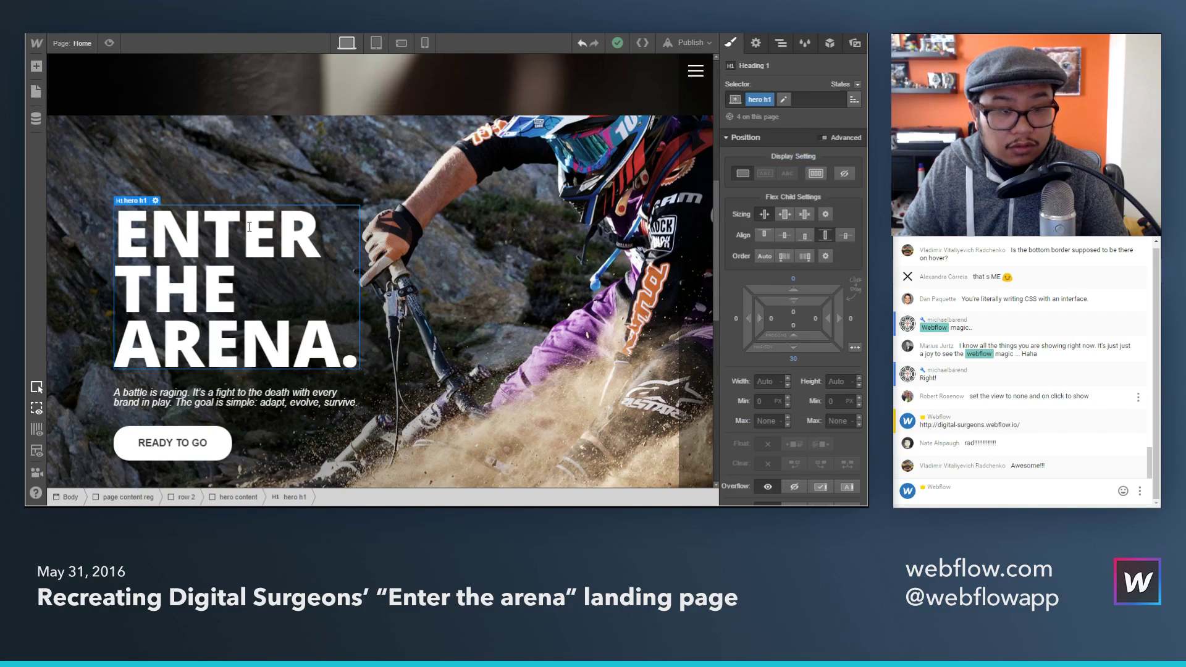
pyautogui.write('WITHOUT EXPERIENCES, YOU’RE NOTHING.')
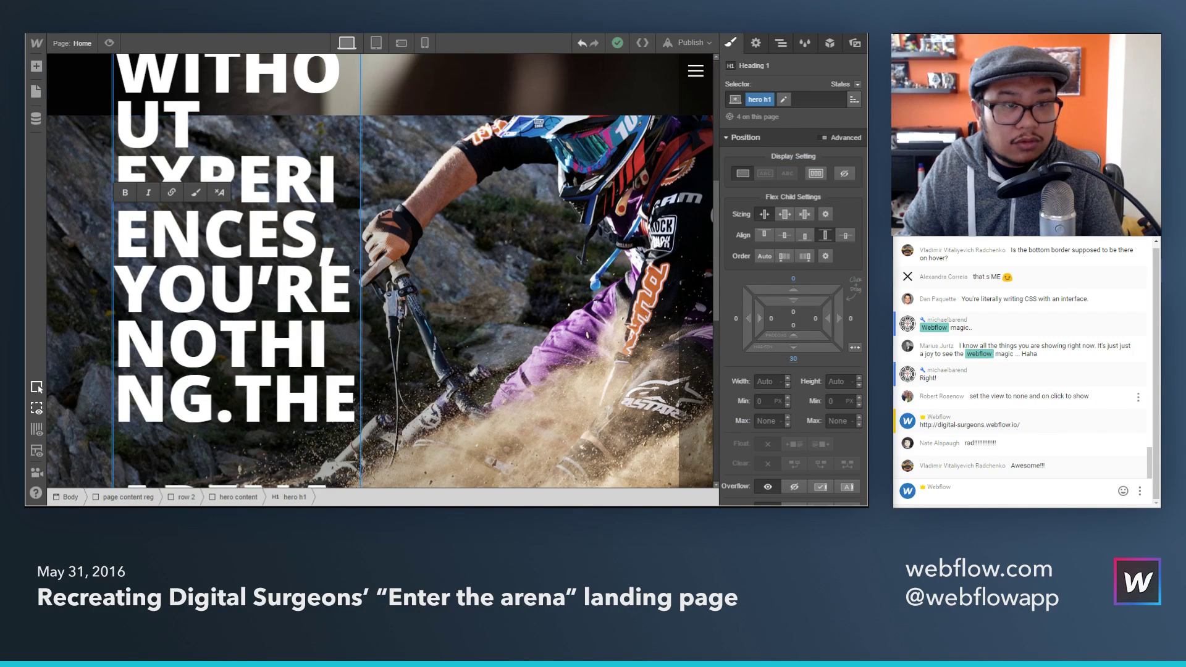
pyautogui.hotkey('ctrl', 'Tab')
pyautogui.hotkey('ctrl', 'Tab')
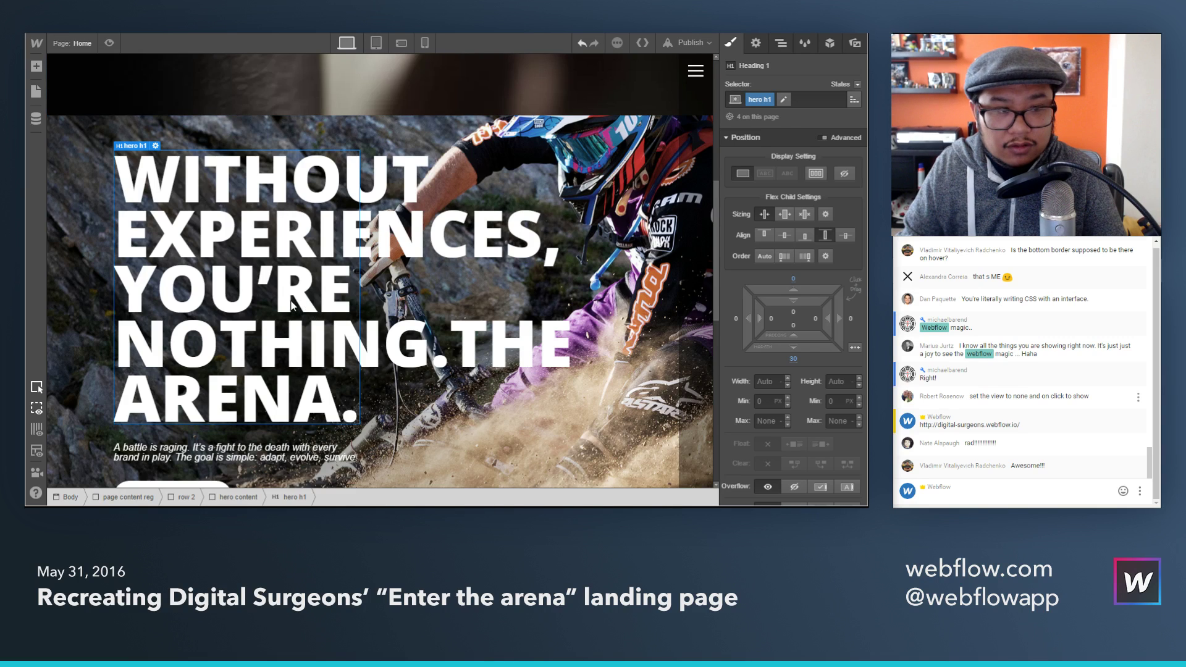
# Step: Remove the "hero h1" class from row 2's heading and change its heading type to H2
pyautogui.click(744, 103)
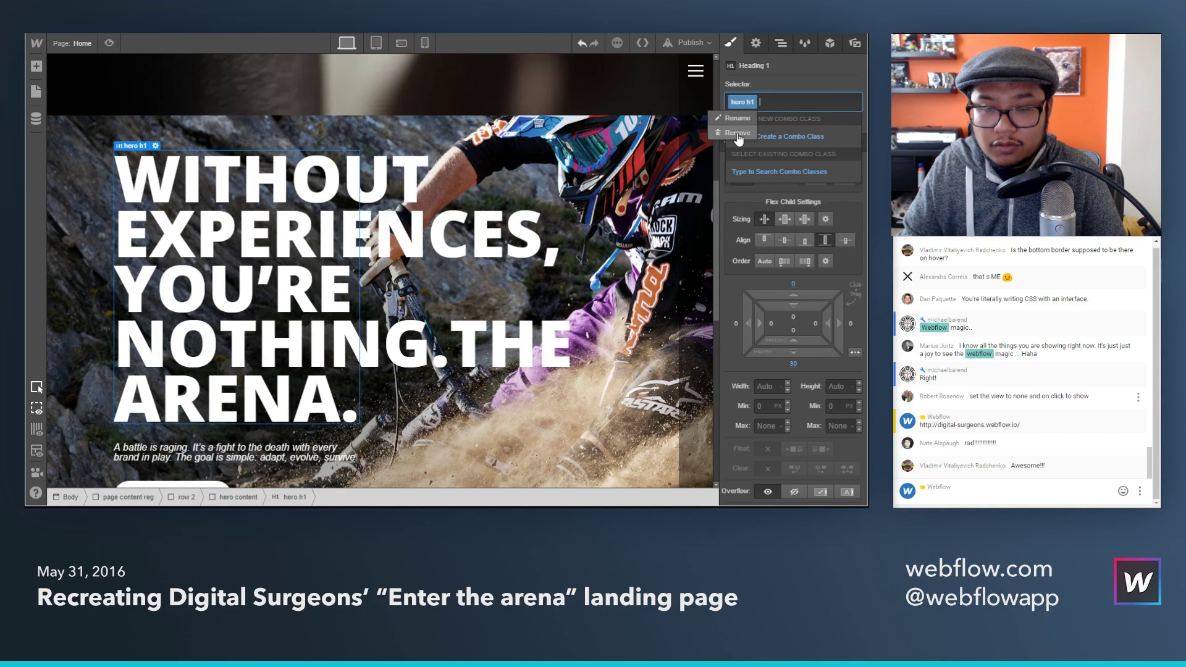
pyautogui.click(752, 133)
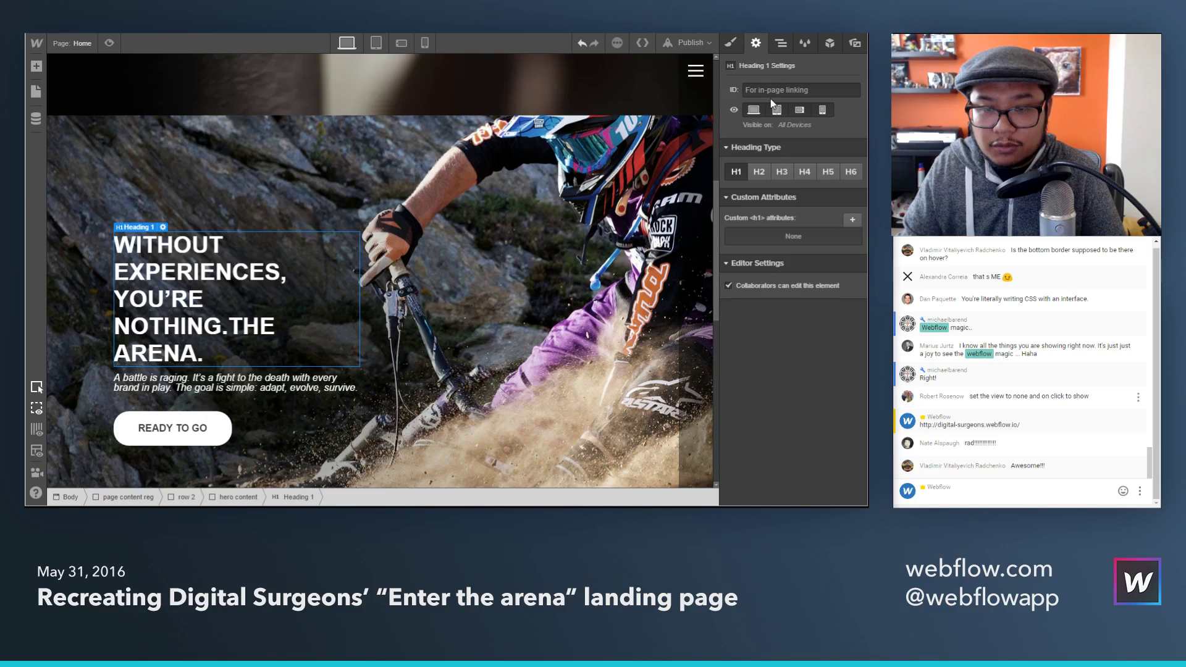
pyautogui.click(760, 173)
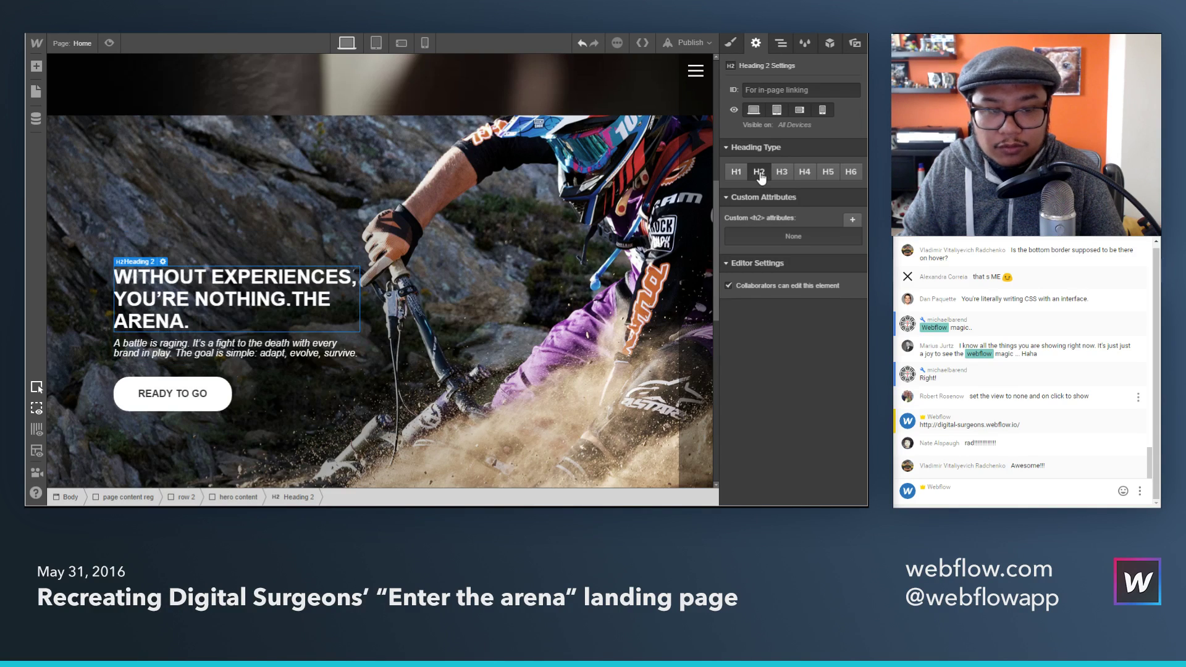
# Step: Give row 2's heading the new class "h2"
pyautogui.click(732, 43)
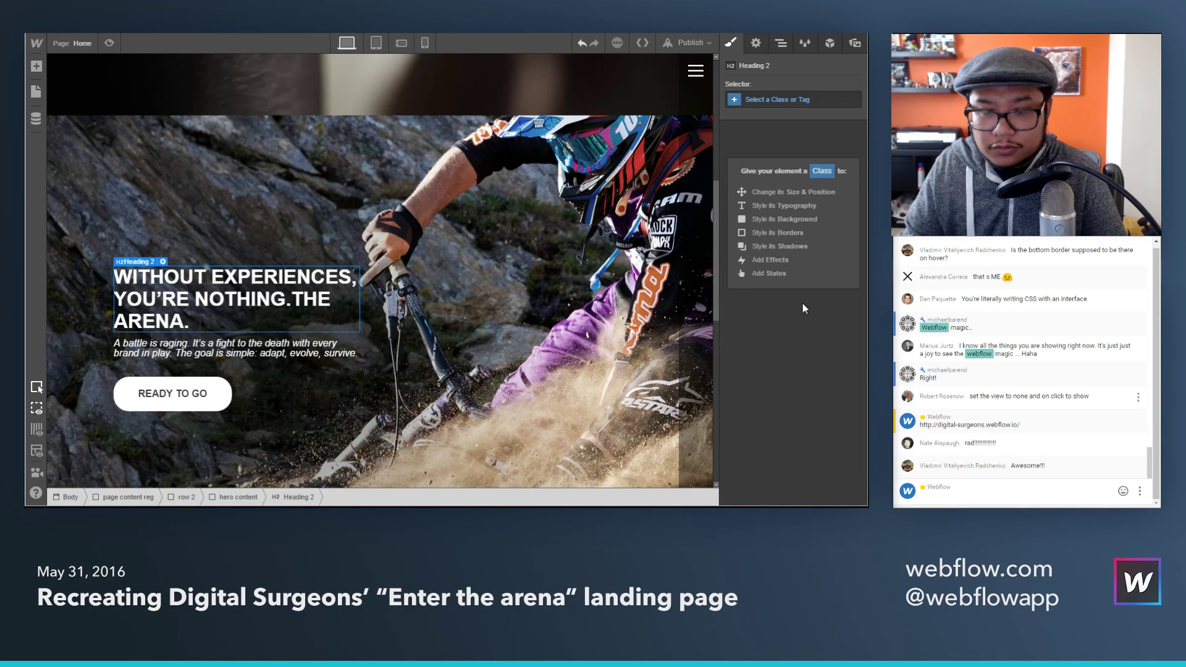
pyautogui.click(785, 102)
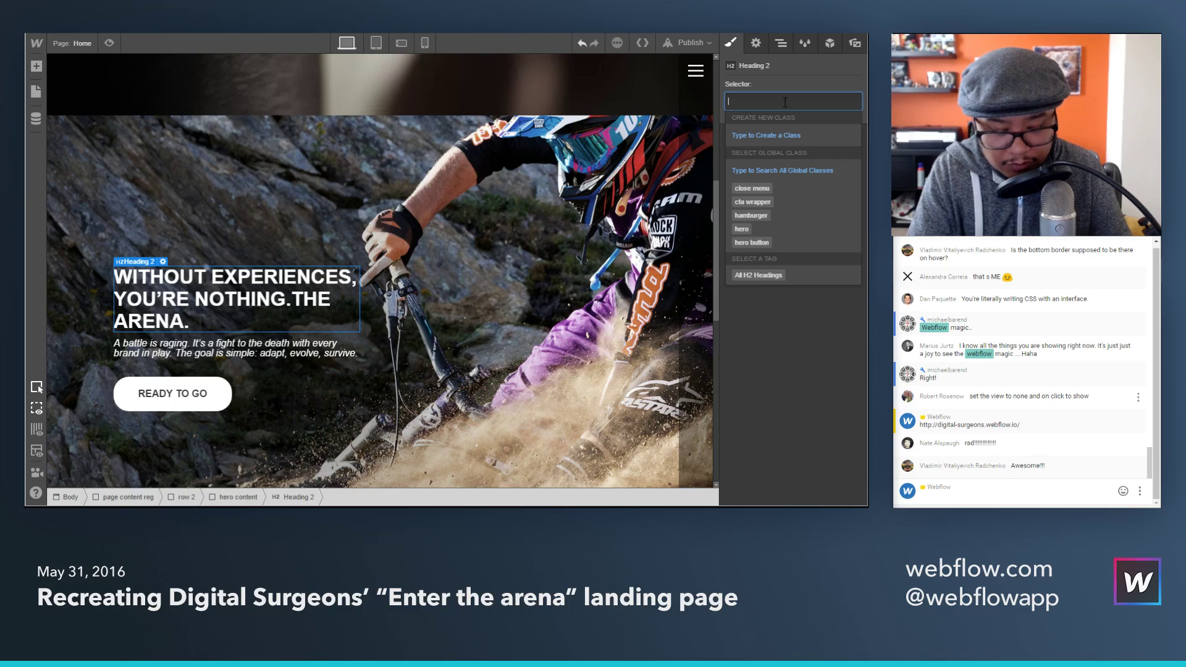
pyautogui.write('h2')
pyautogui.press('Return')
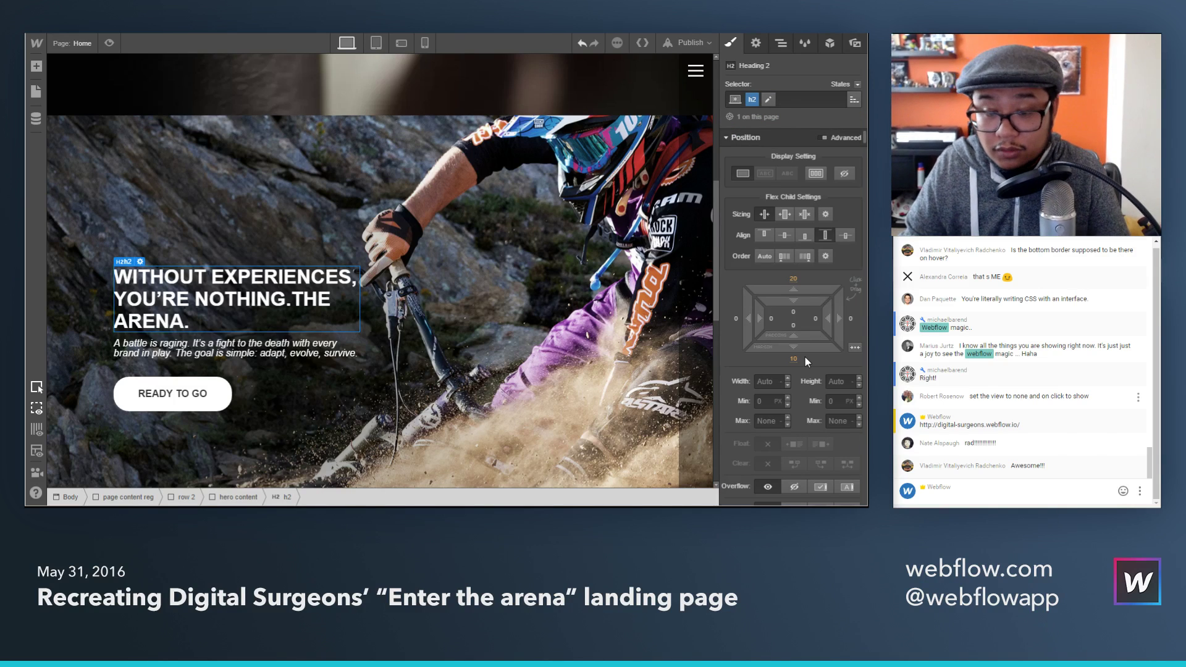
# Step: Set the "h2" class's font size to 3 em and its line height to 0.85 em
pyautogui.scroll(-5, 764, 371)
pyautogui.click(763, 371)
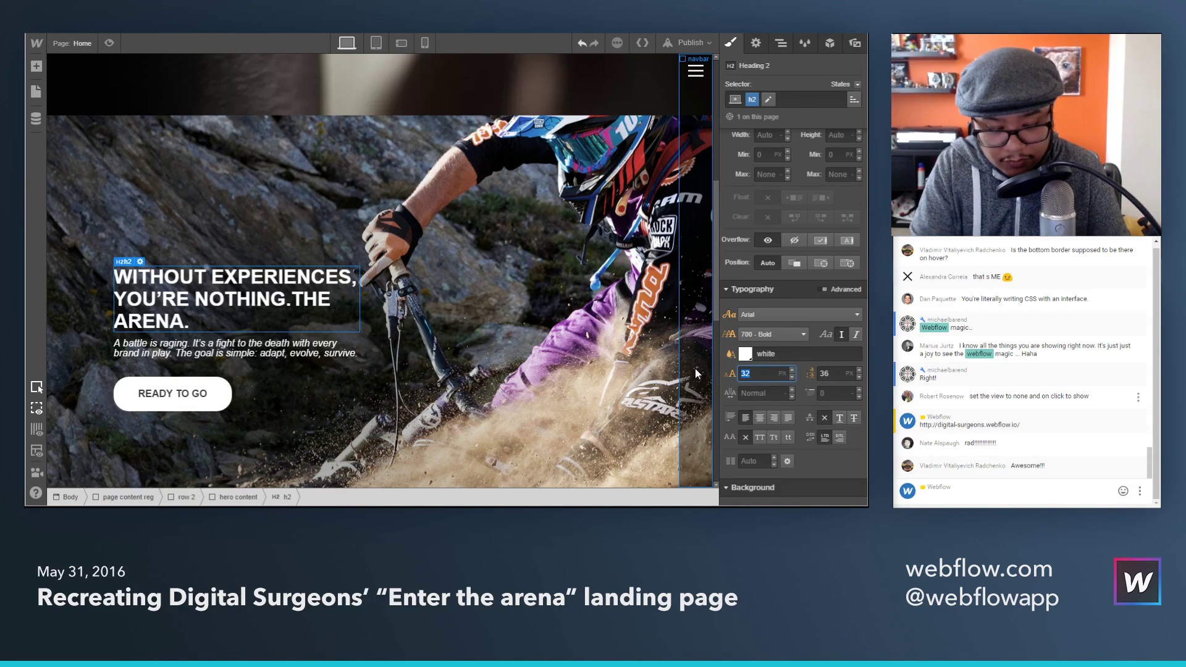
pyautogui.write('4em')
pyautogui.press('Tab')
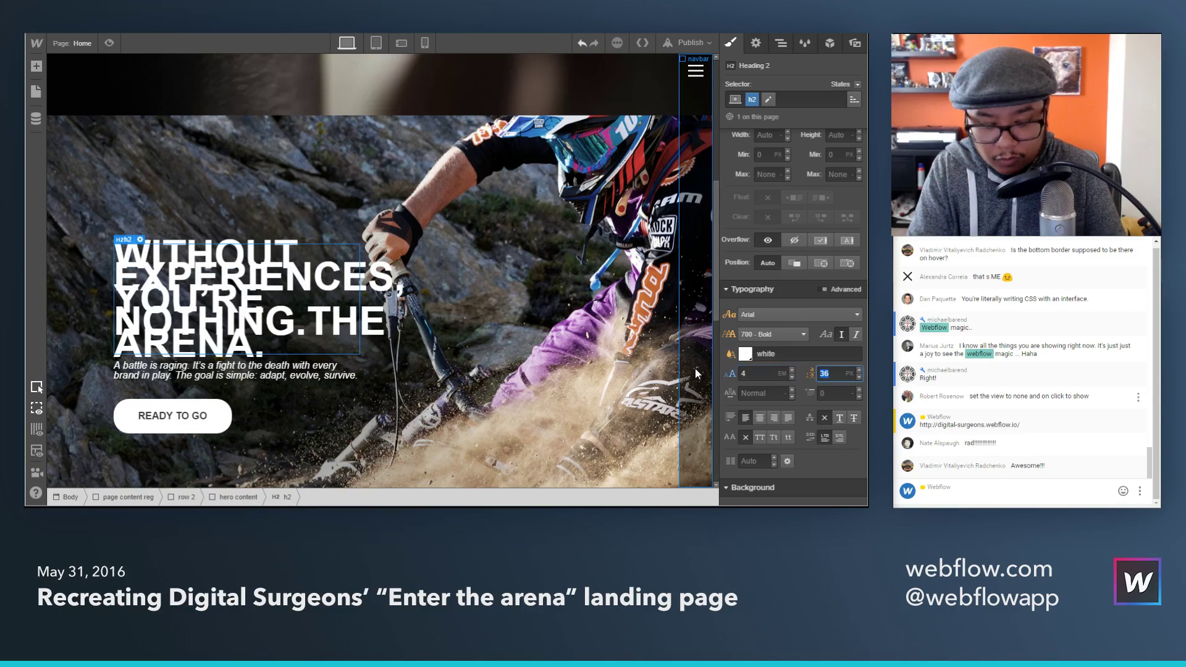
pyautogui.write('1')
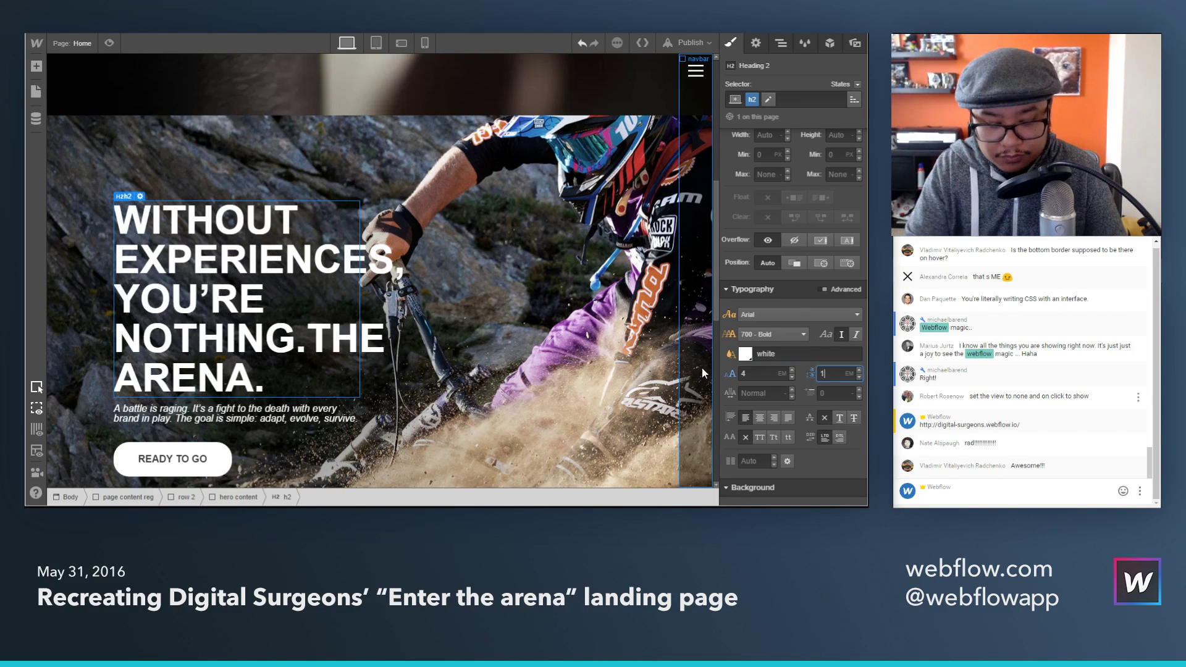
pyautogui.write('em0.75')
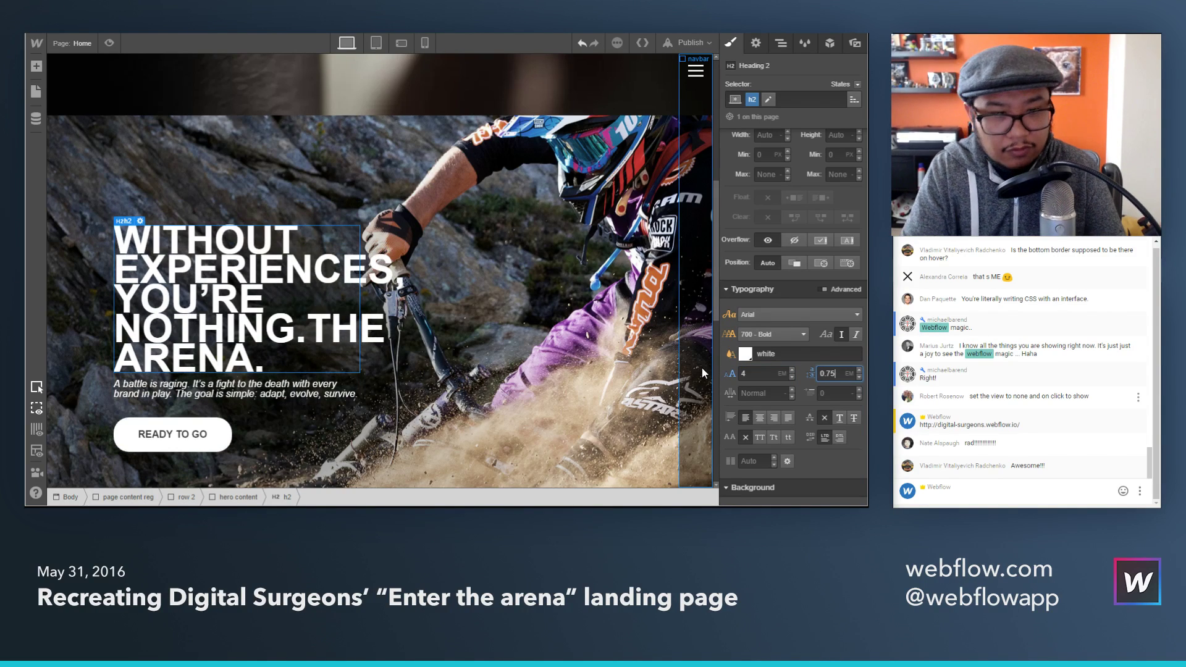
pyautogui.press('BackSpace')
pyautogui.write('8')
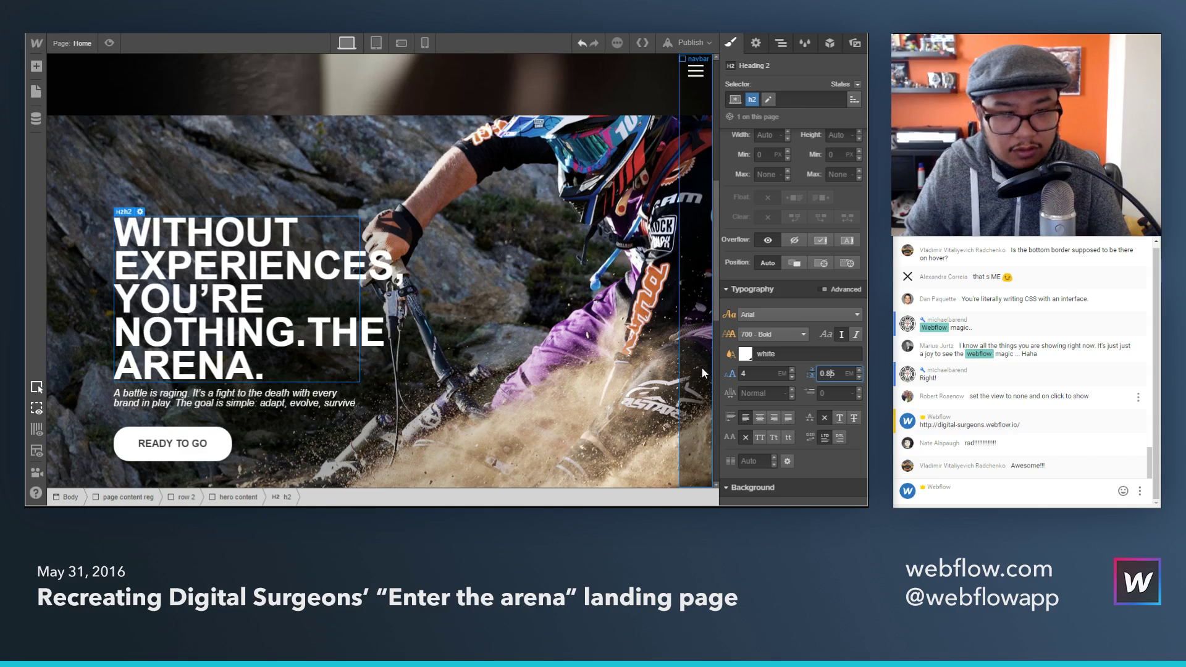
pyautogui.click(759, 373)
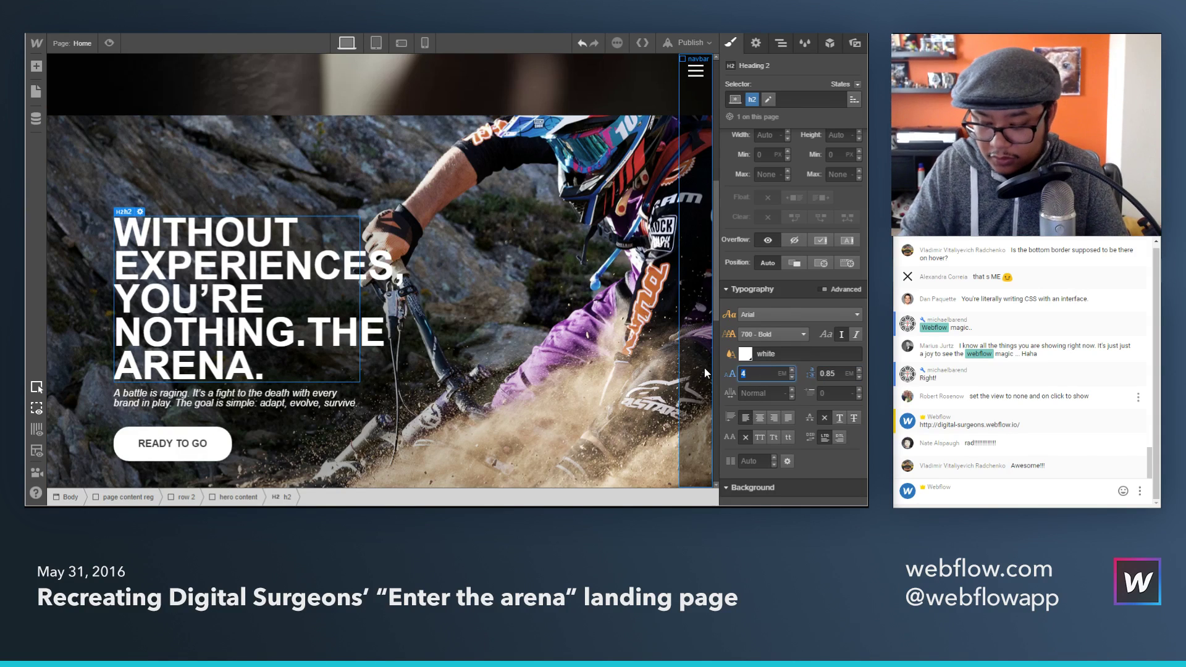
pyautogui.write('3')
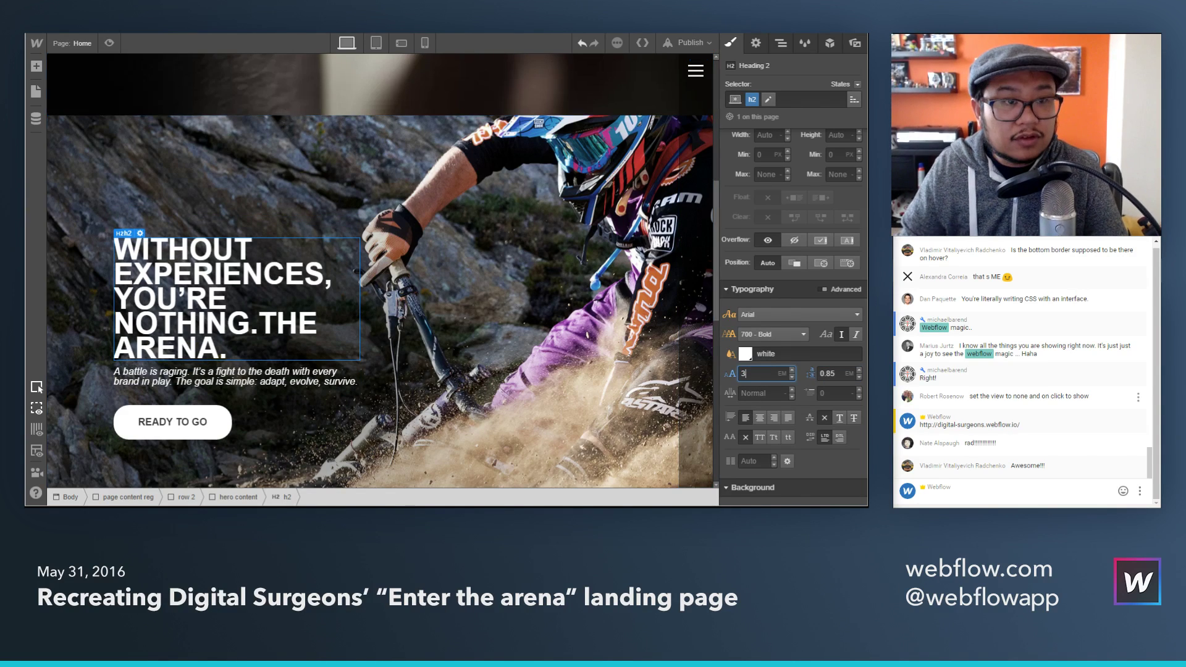
# Step: Copy the reference site's paragraph starting "Experiences forever bind you to your fans" and replace the text under row 2's heading with it
pyautogui.hotkey('ctrl', 'Tab')
pyautogui.moveTo(278, 342); pyautogui.dragTo(119, 297)
pyautogui.hotkey('ctrl', 'c')
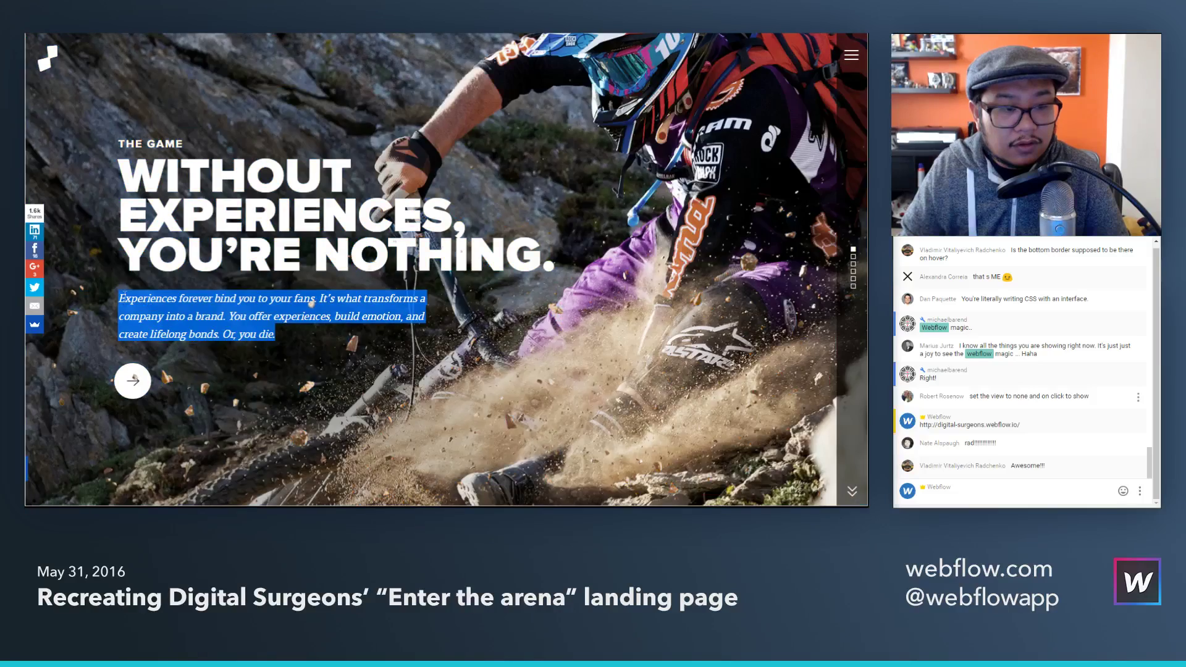
pyautogui.hotkey('ctrl', 'Tab')
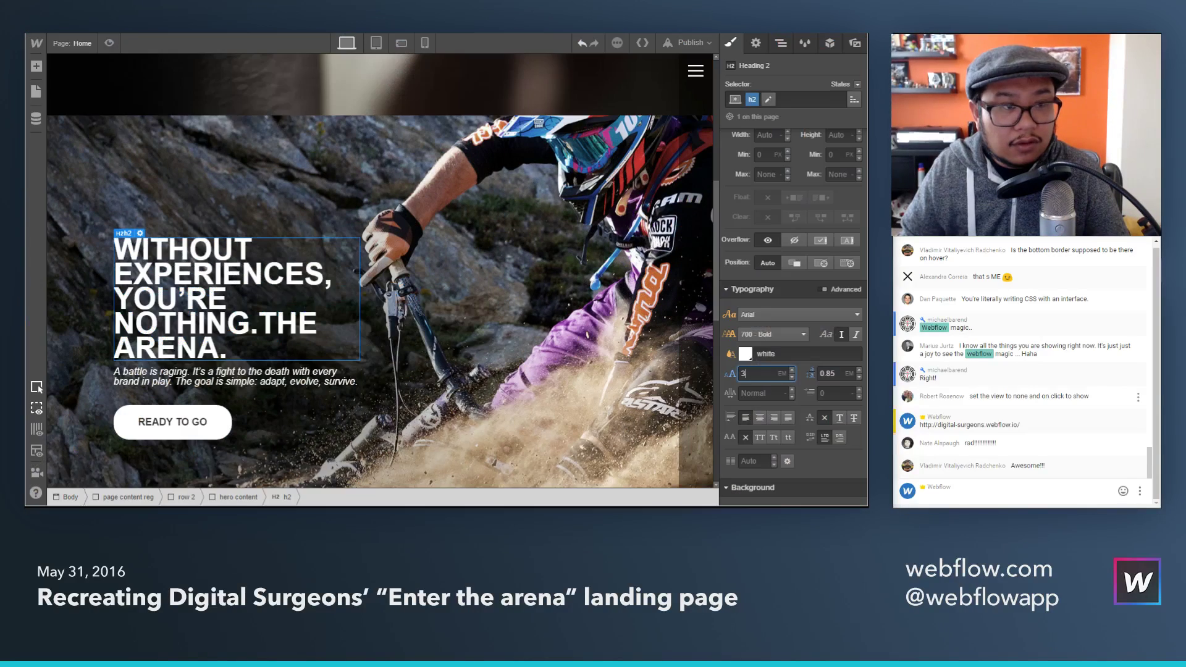
pyautogui.tripleClick(206, 383)
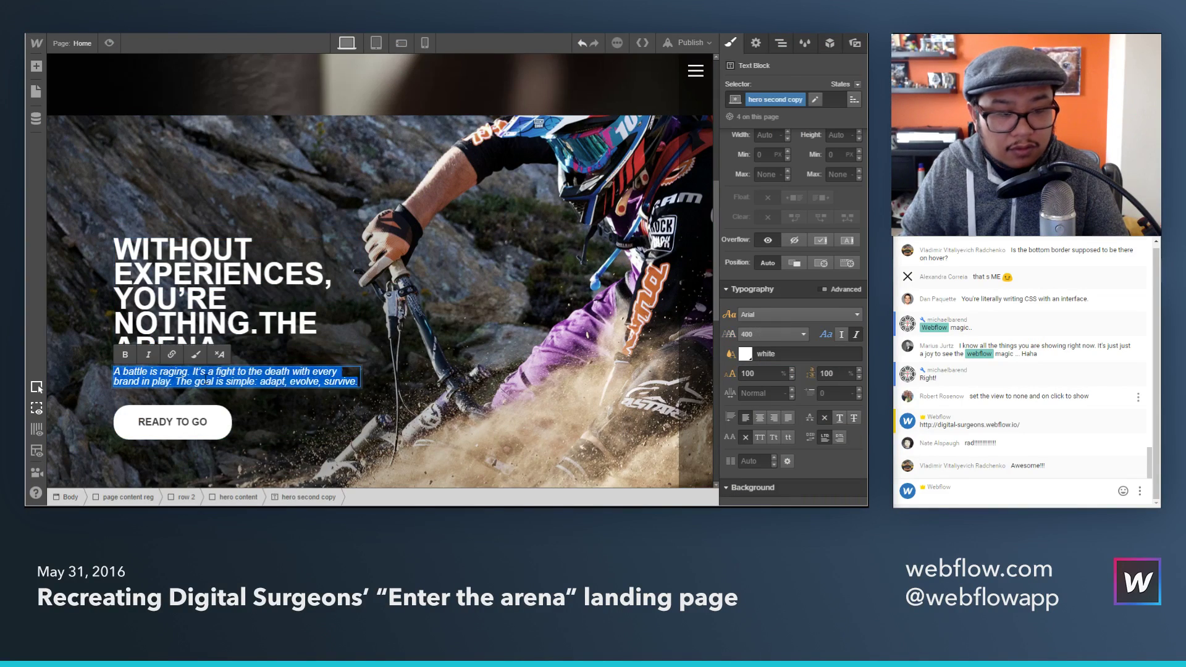
pyautogui.hotkey('ctrl', 'v')
pyautogui.click(373, 403)
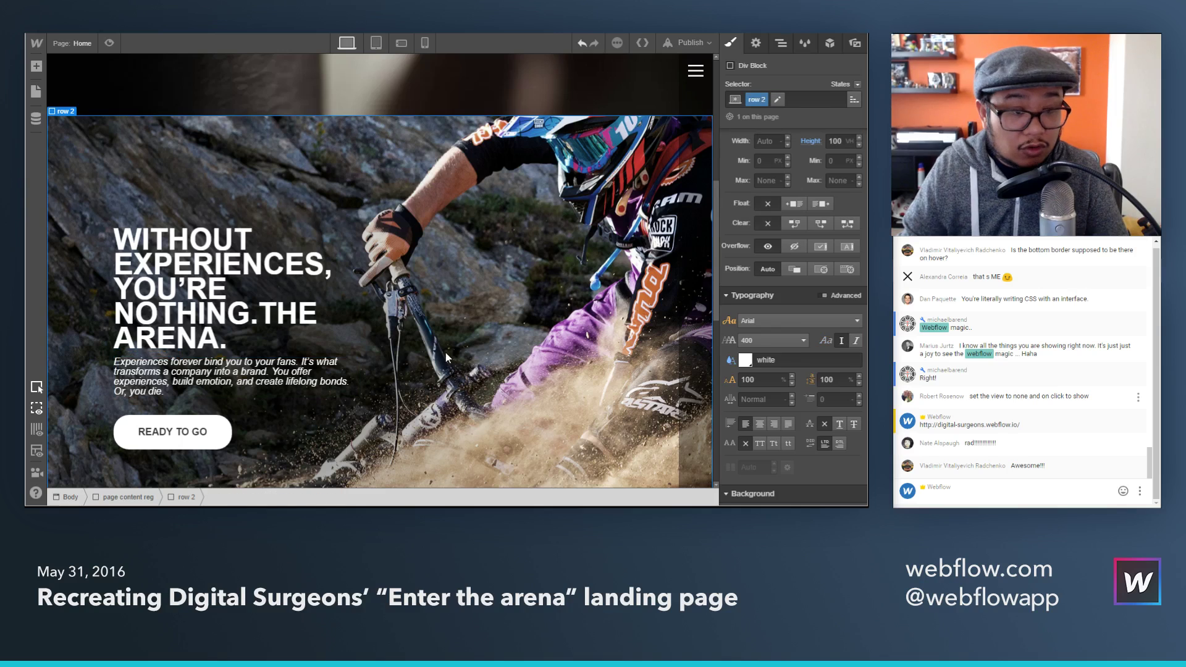
# Step: Give the row 2 div block the ID "row2" for in-page linking
pyautogui.scroll(-1, 447, 357)
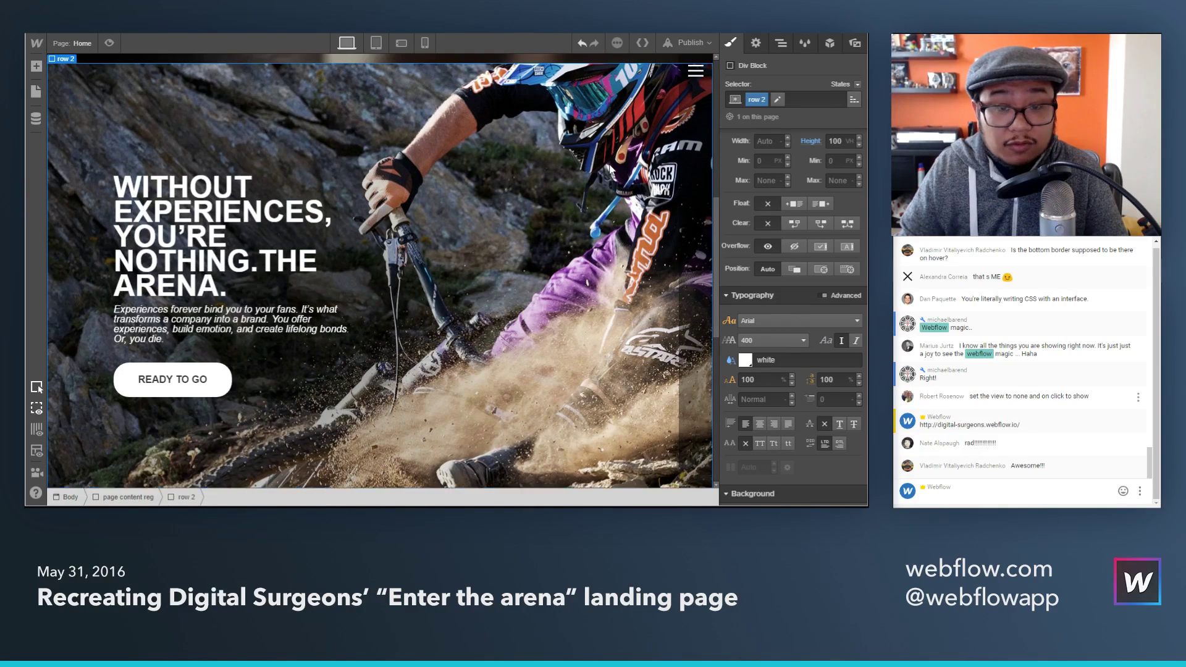
pyautogui.scroll(1, 551, 185)
pyautogui.click(755, 43)
pyautogui.click(787, 90)
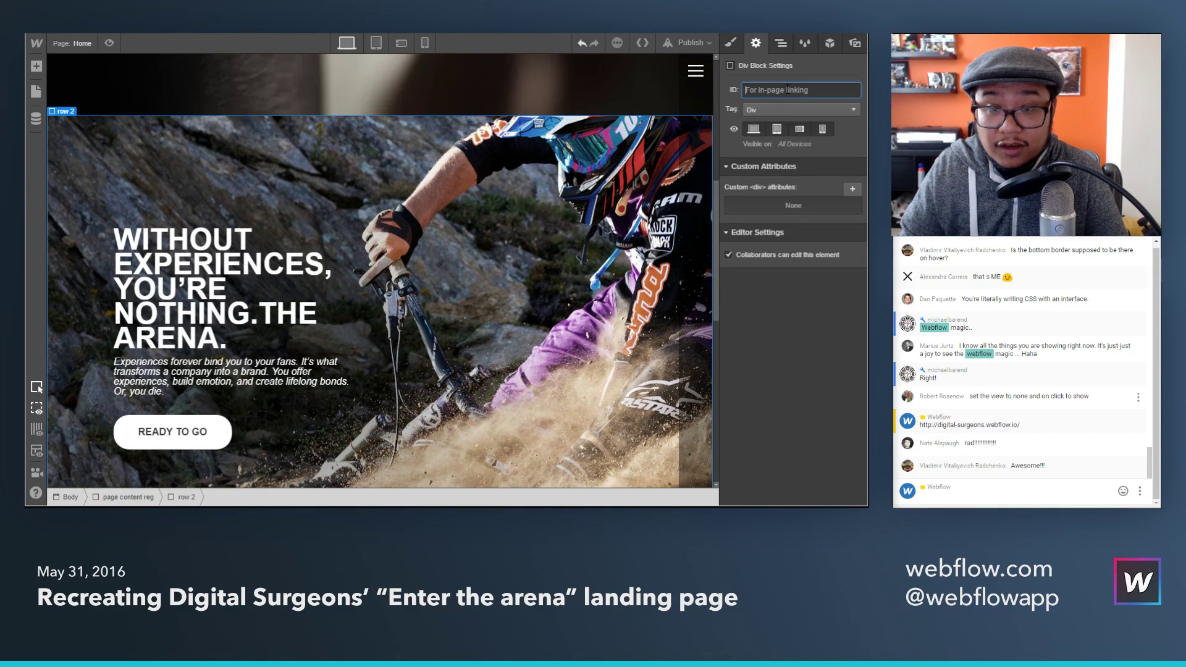
pyautogui.write('row2')
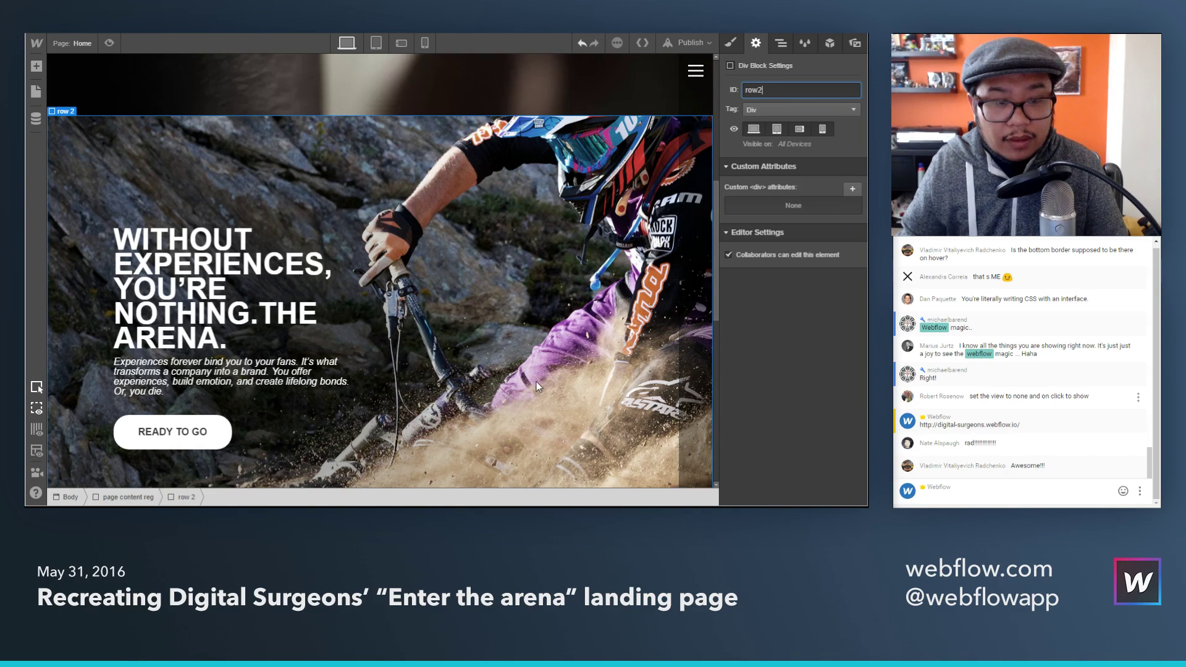
# Step: Give the row 3 div block the ID "row3" for in-page linking
pyautogui.scroll(-3, 536, 381)
pyautogui.scroll(-4, 536, 386)
pyautogui.click(692, 254)
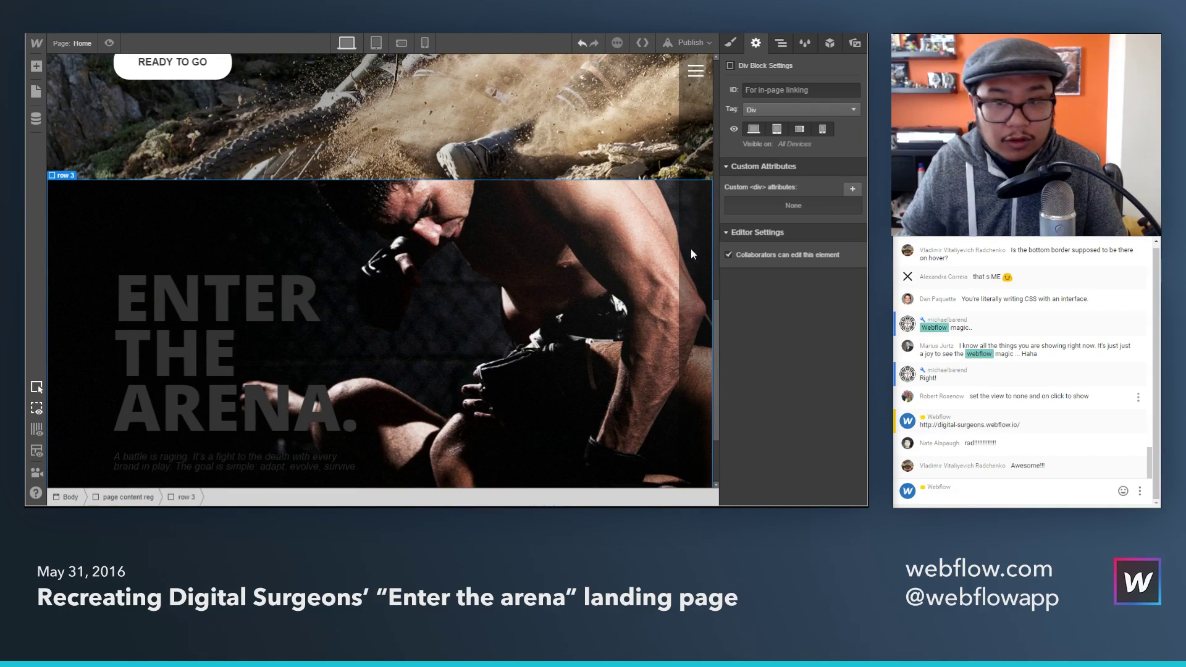
pyautogui.click(778, 89)
pyautogui.write('row3')
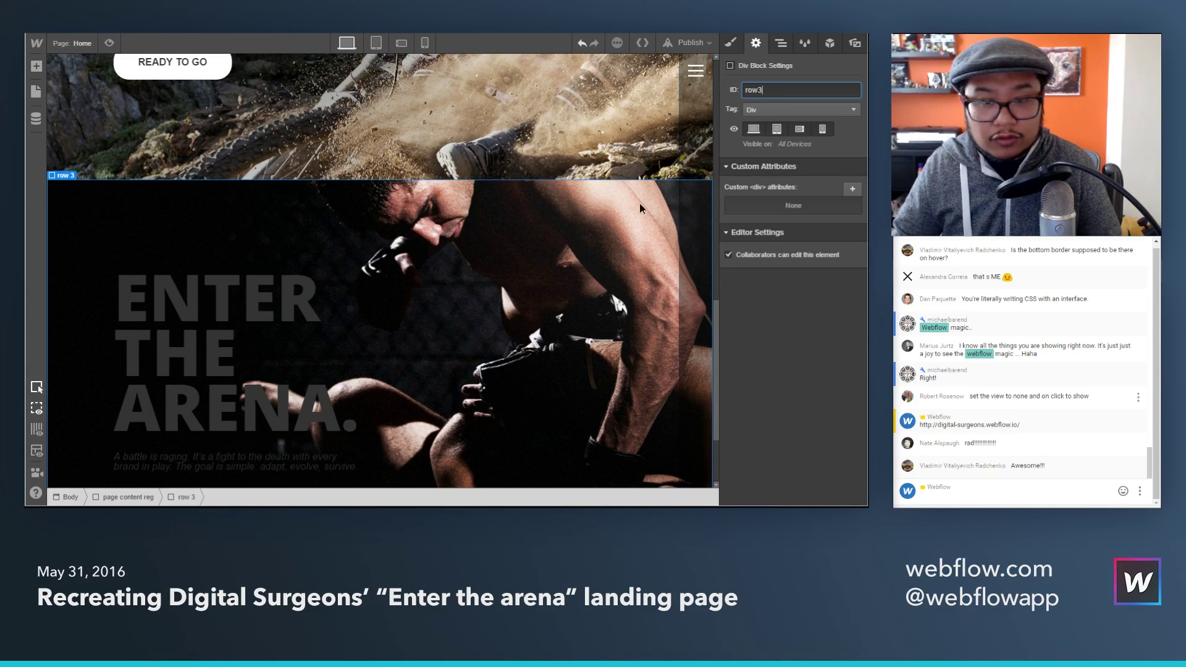
# Step: Set row 3's font colour to white
pyautogui.click(732, 44)
pyautogui.scroll(-5, 783, 359)
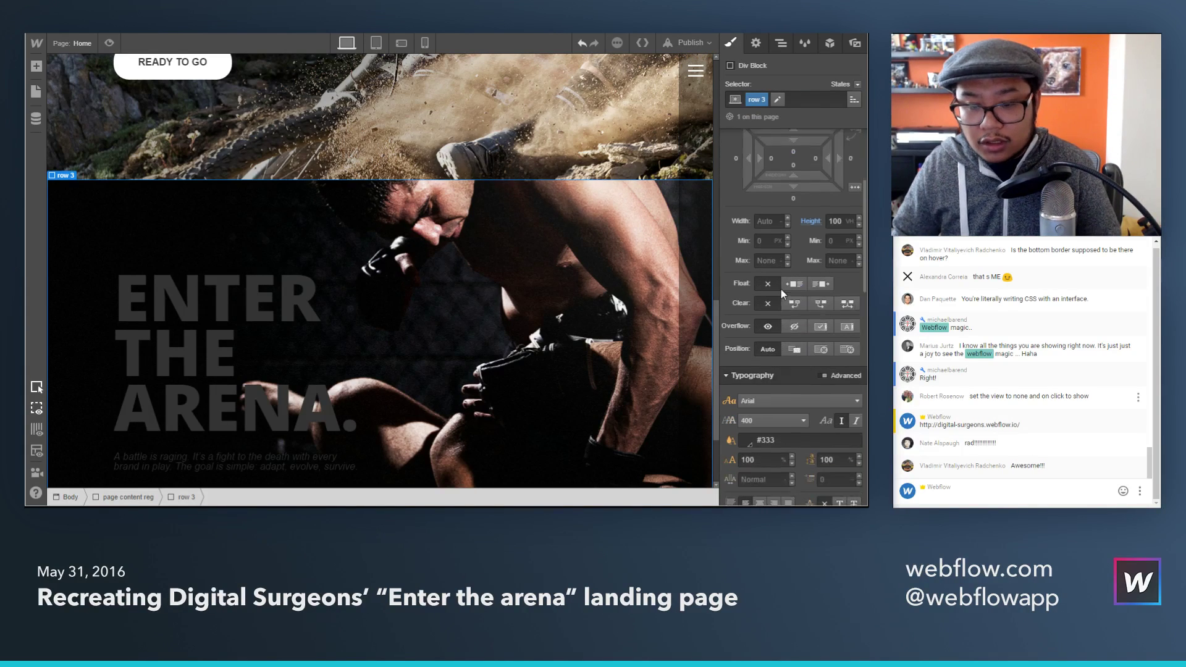
pyautogui.click(783, 359)
pyautogui.write('white')
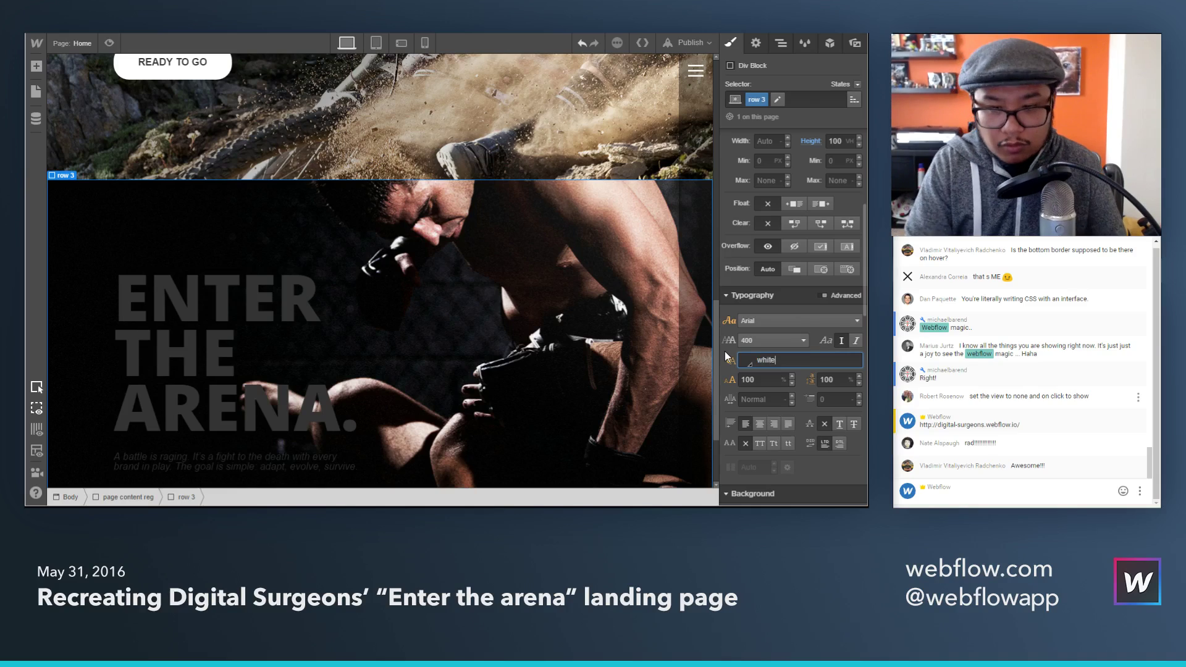
# Step: Copy the reference site's heading "The competition is fierce. Kill them all." and replace row 3's heading text with it
pyautogui.hotkey('ctrl', 'Tab')
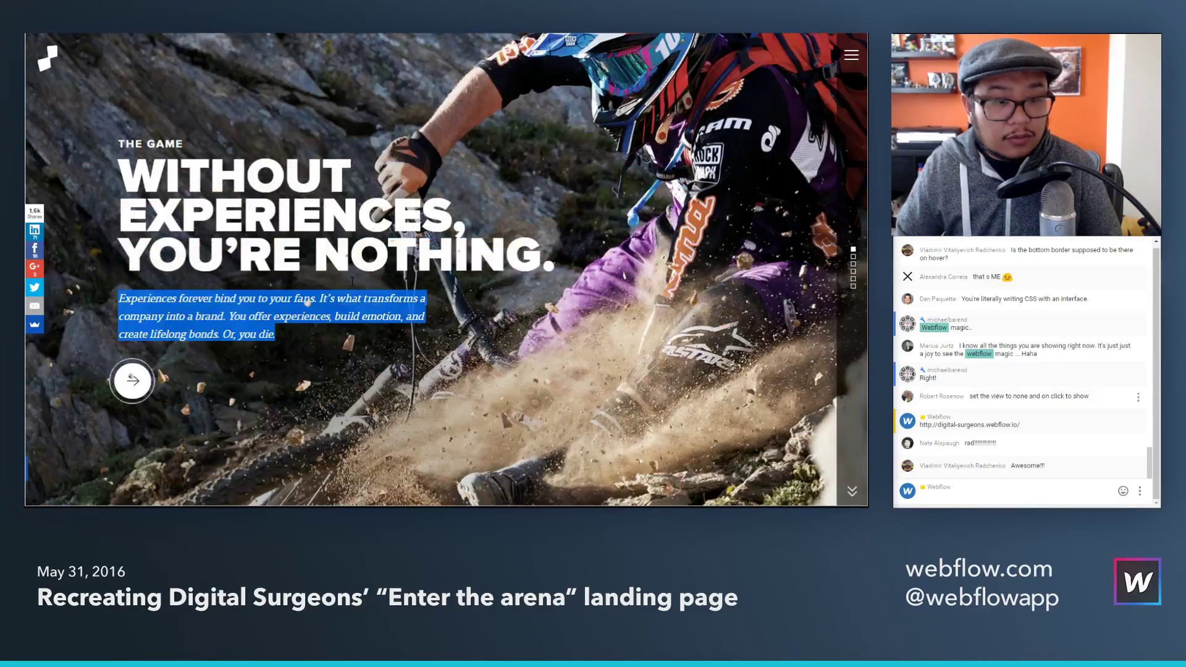
pyautogui.scroll(-1, 306, 299)
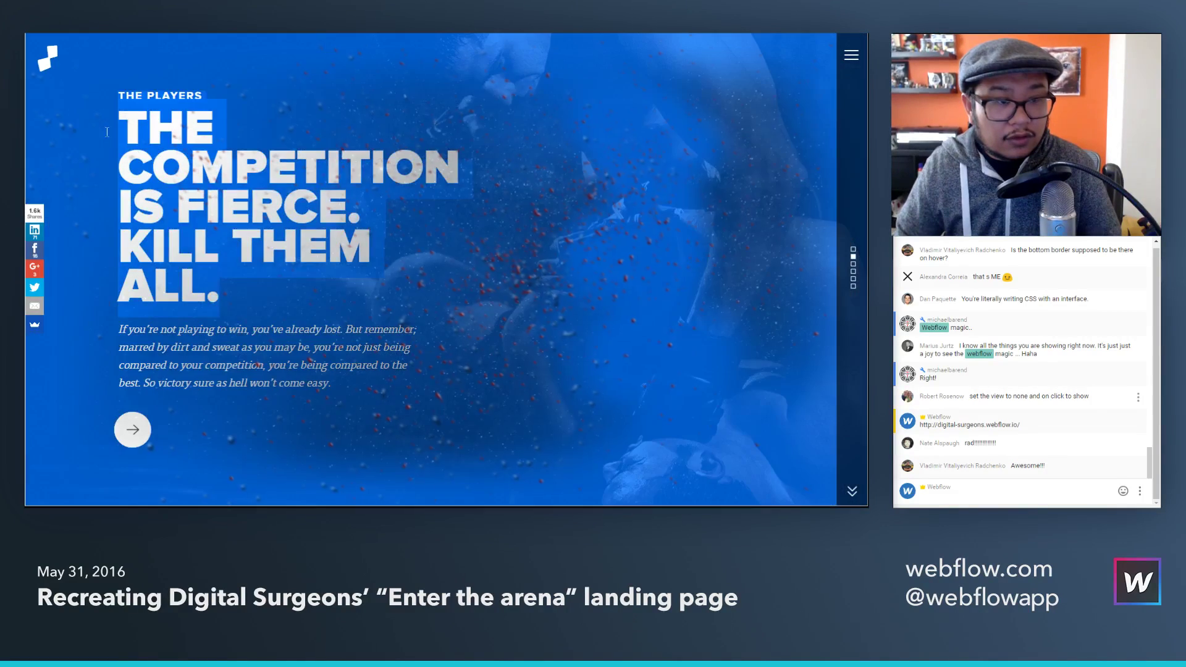
pyautogui.hotkey('ctrl', 'shift', 'Tab')
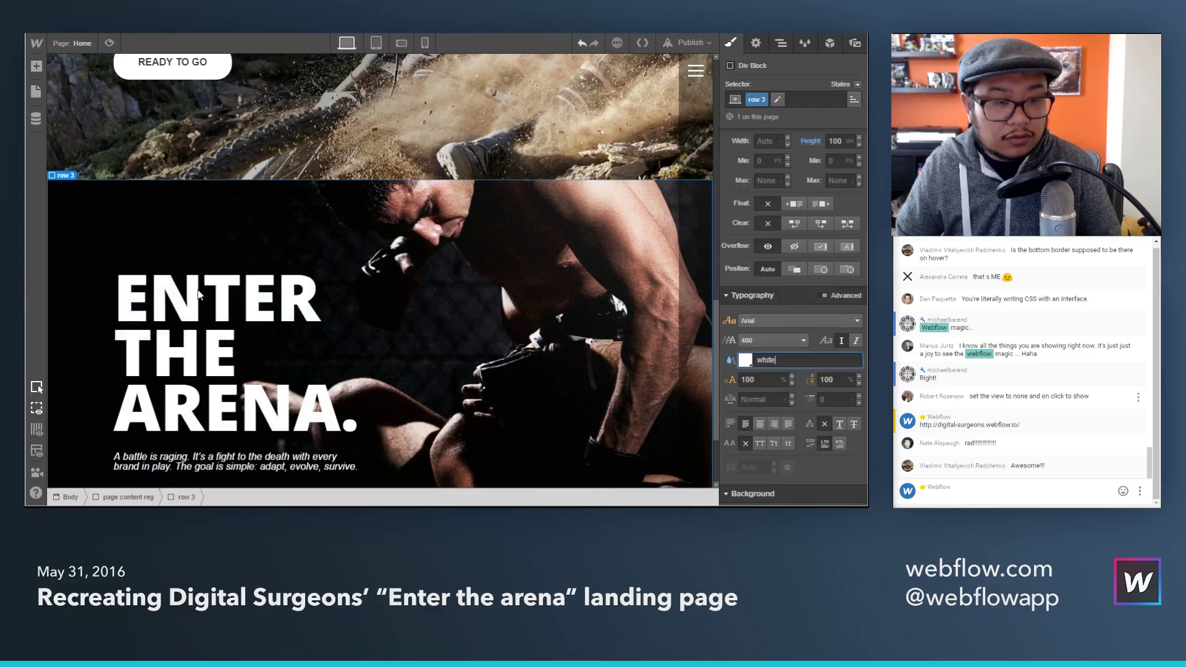
pyautogui.doubleClick(194, 299)
pyautogui.hotkey('ctrl', 'v')
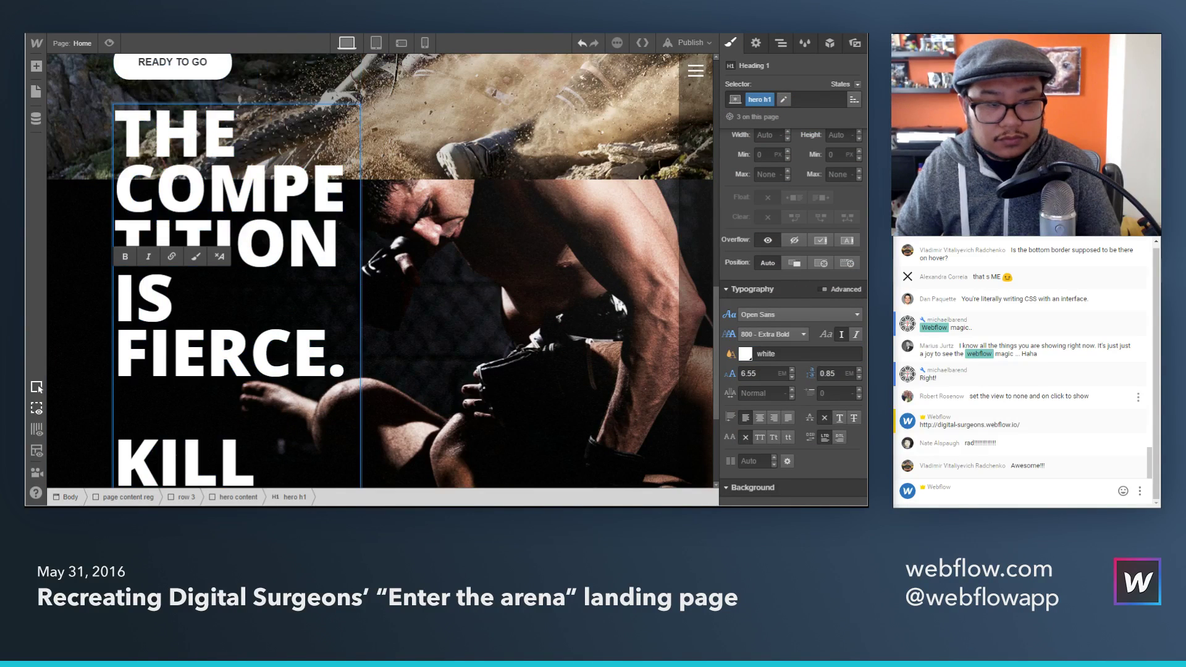
# Step: Change row 3's heading type to H2 and replace its "hero h1" class with the "h2" class
pyautogui.click(756, 44)
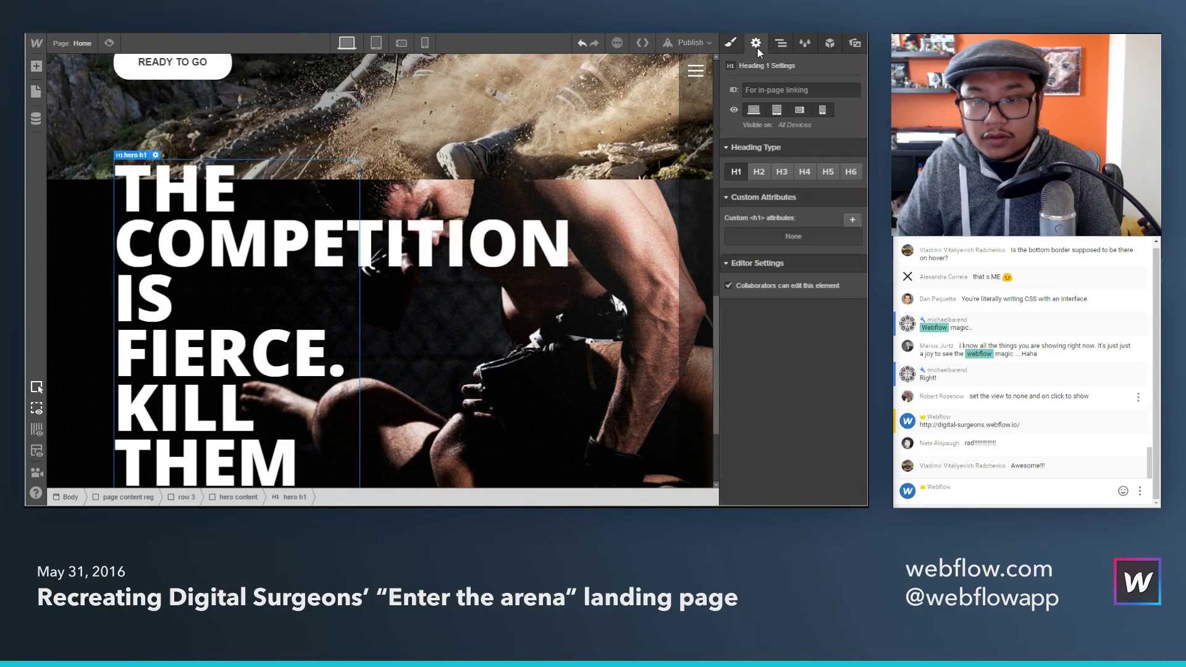
pyautogui.click(760, 171)
pyautogui.press('s')
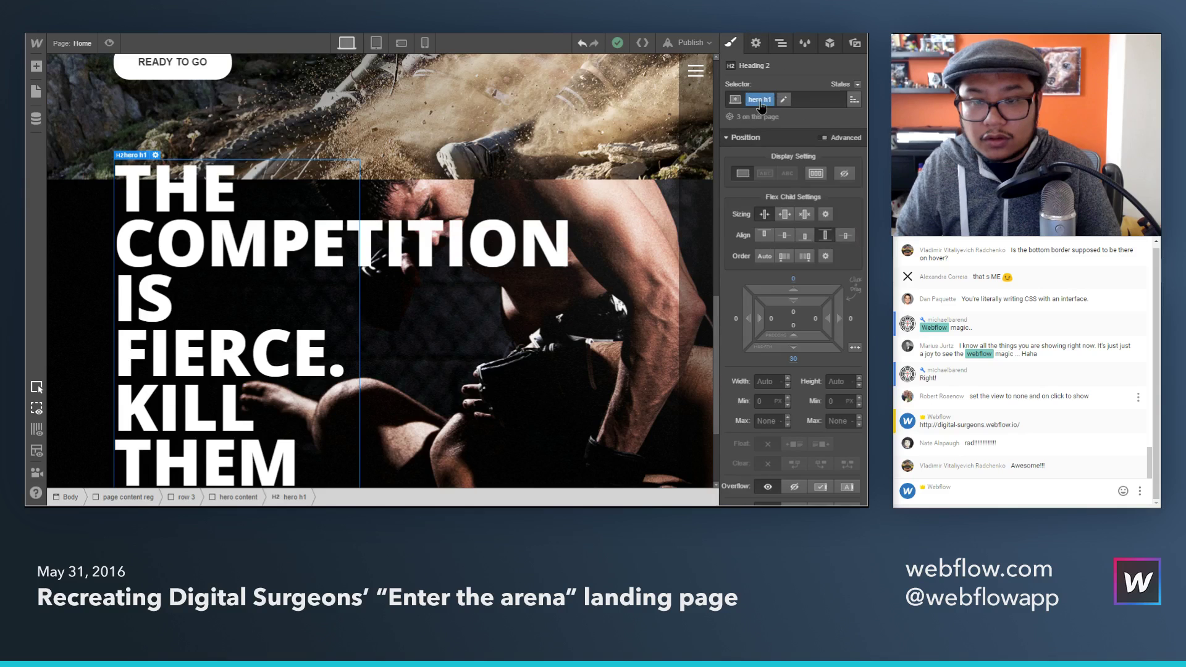
pyautogui.click(778, 100)
pyautogui.press('BackSpace')
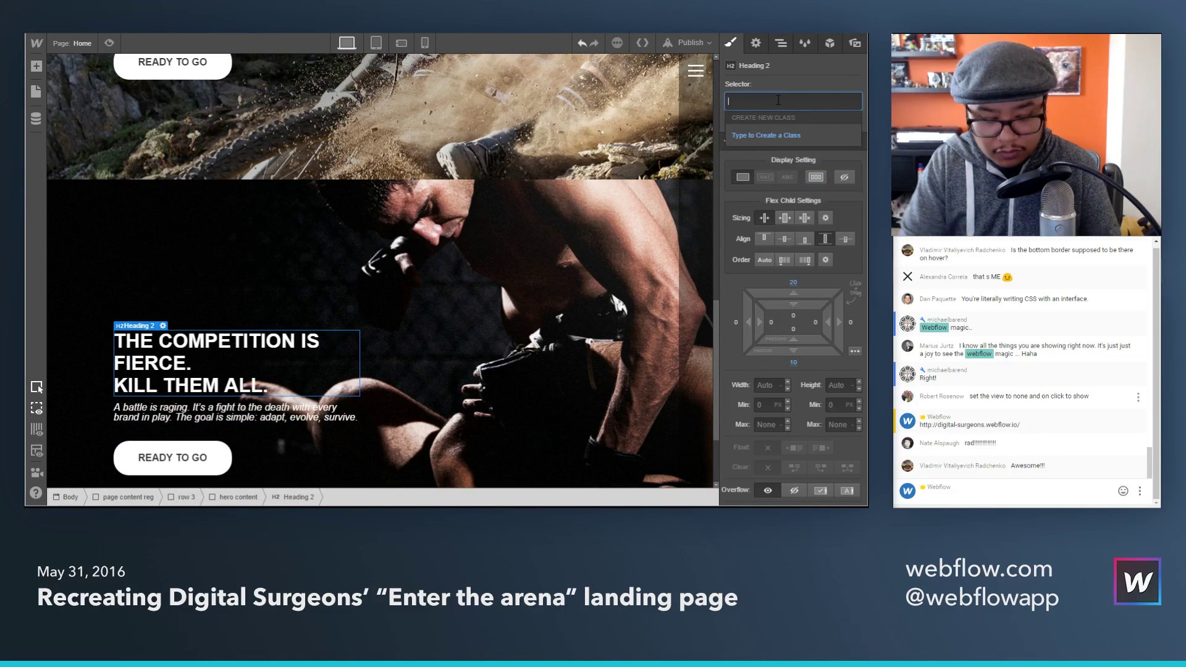
pyautogui.write('h2')
pyautogui.press('Return')
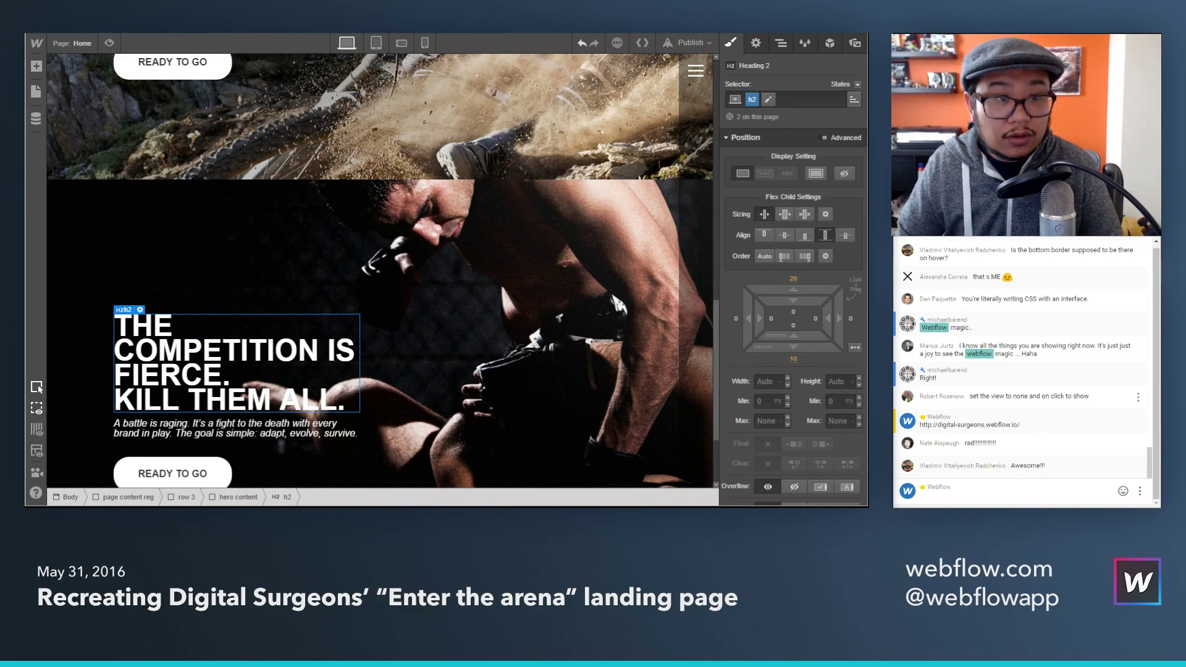
# Step: Copy the reference site's paragraph starting "If you're not playing to win" and replace the text under row 3's heading with it
pyautogui.hotkey('ctrl', 'Tab')
pyautogui.moveTo(333, 384); pyautogui.dragTo(121, 327)
pyautogui.hotkey('ctrl', 'c')
pyautogui.hotkey('ctrl', 'Tab')
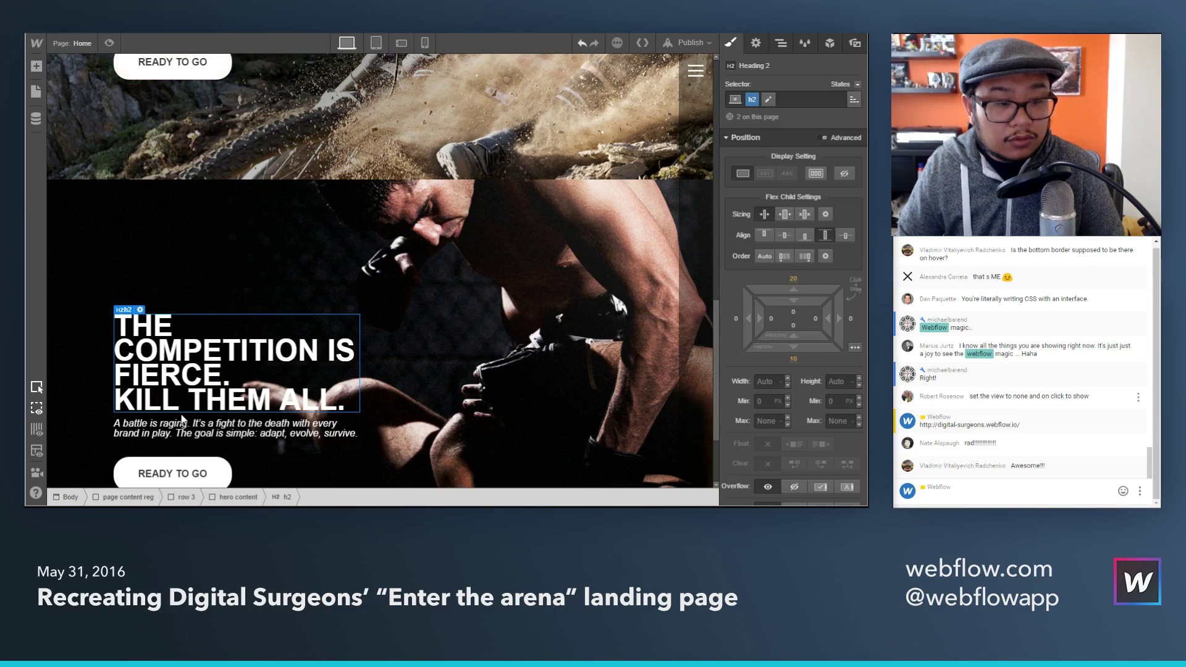
pyautogui.doubleClick(185, 432)
pyautogui.hotkey('ctrl', 'v')
pyautogui.click(458, 388)
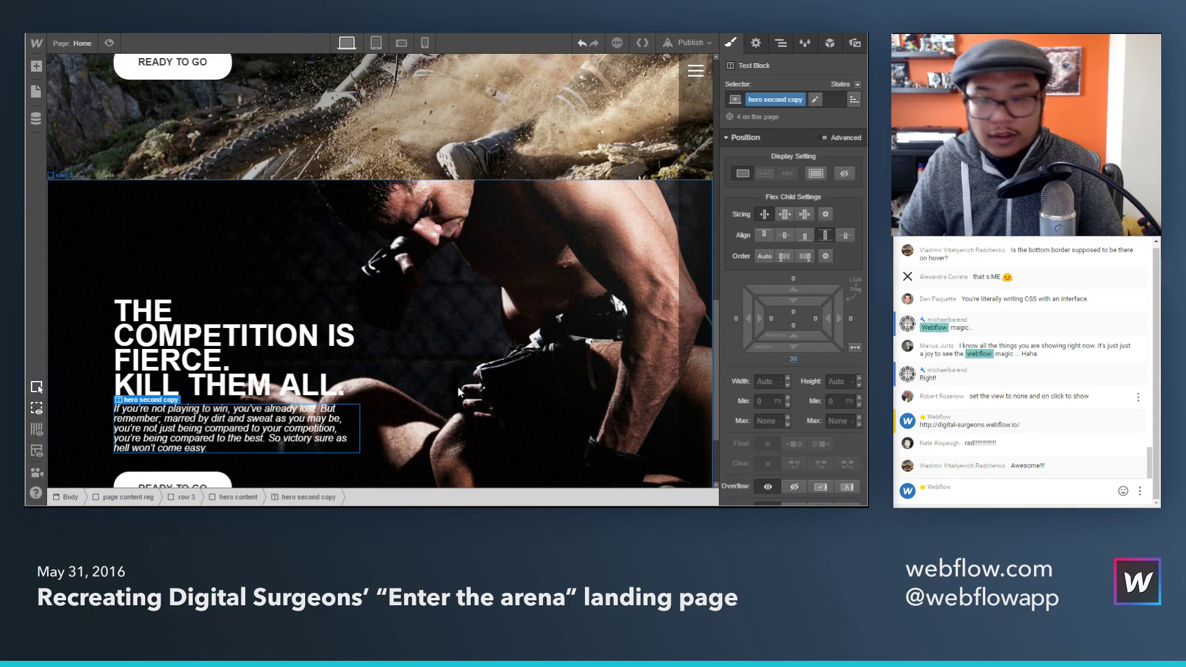
pyautogui.click(457, 385)
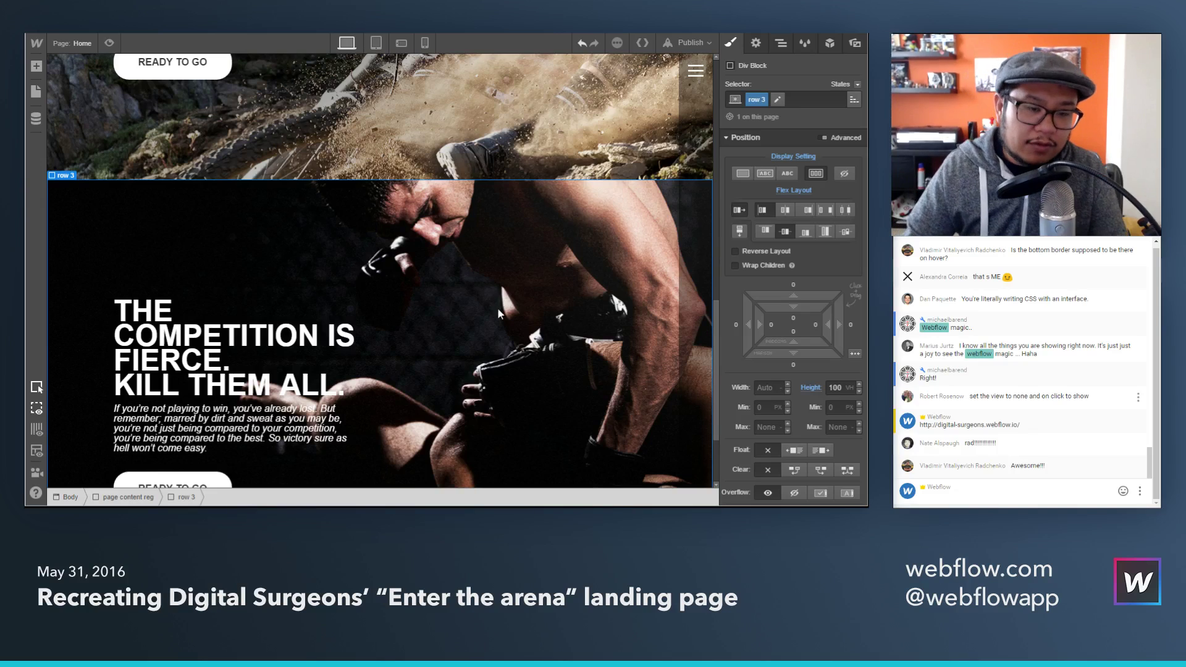
# Step: Publish the site to digital-surgeons.webflow.io and close the publishing options
pyautogui.scroll(-2, 495, 315)
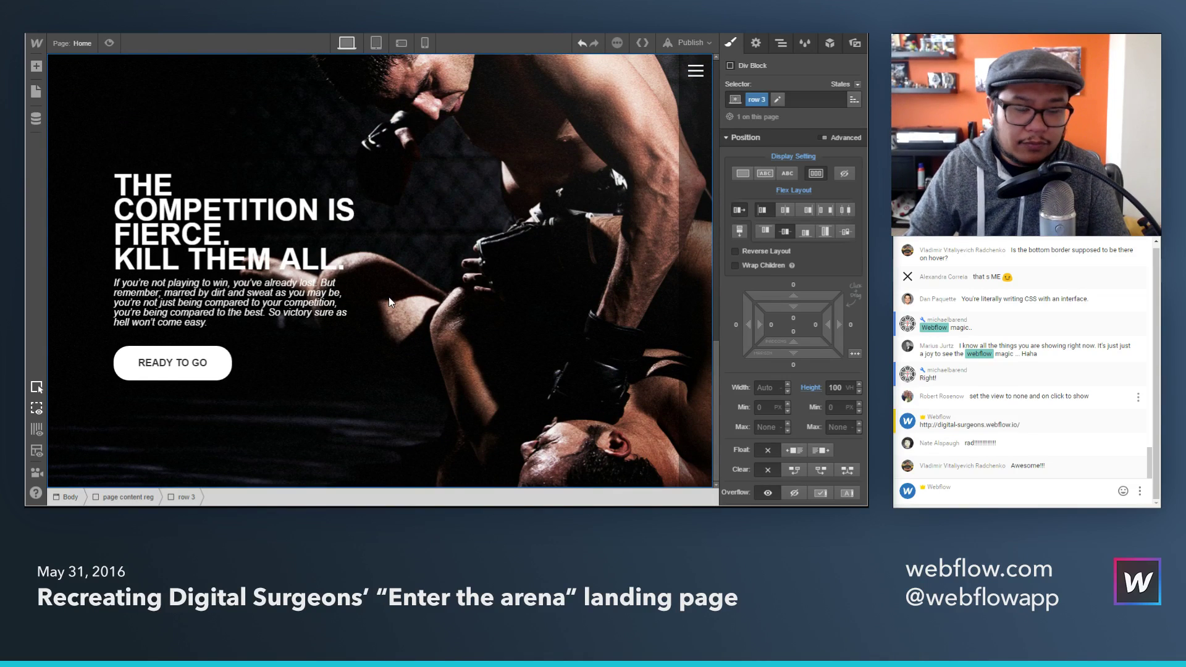
pyautogui.click(688, 42)
pyautogui.click(584, 162)
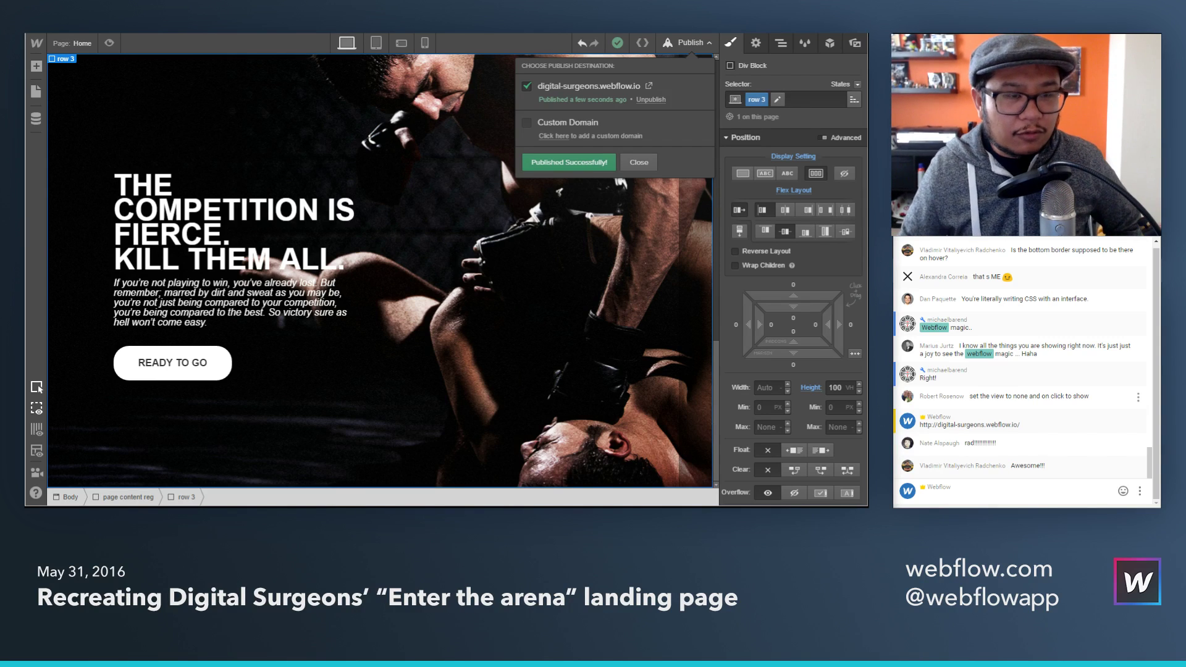
pyautogui.click(688, 47)
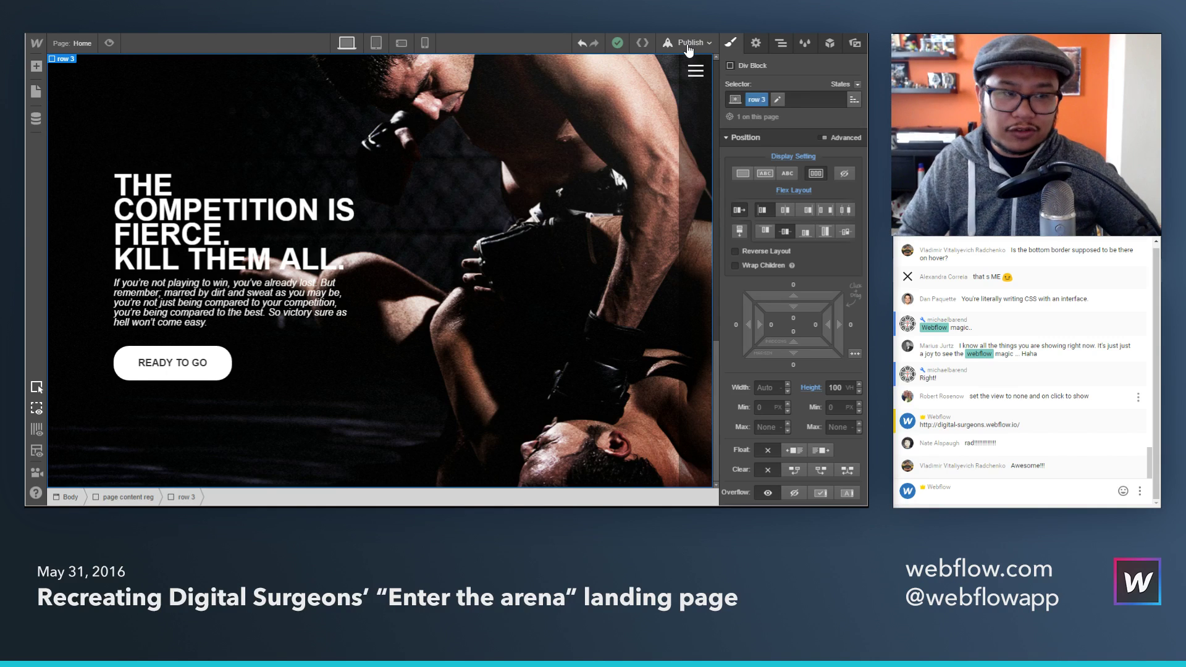
# Step: Review the reference site's full-screen sections from the hero through "Welcome to the grand arena"
pyautogui.hotkey('ctrl', 'Tab')
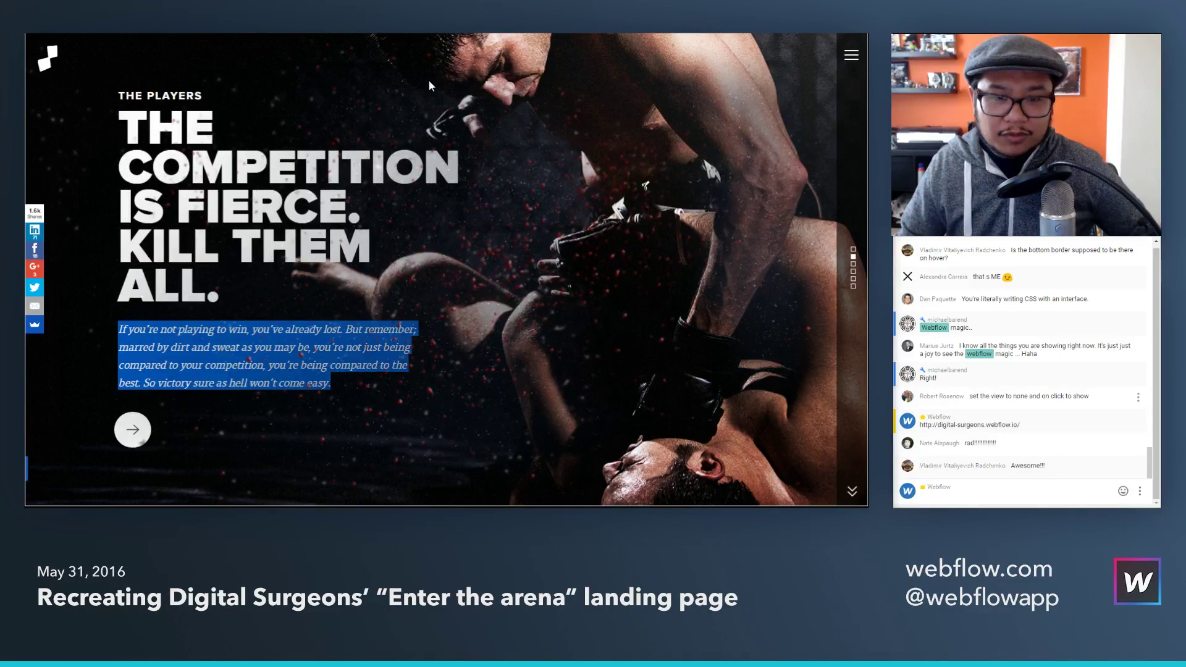
pyautogui.click(509, 335)
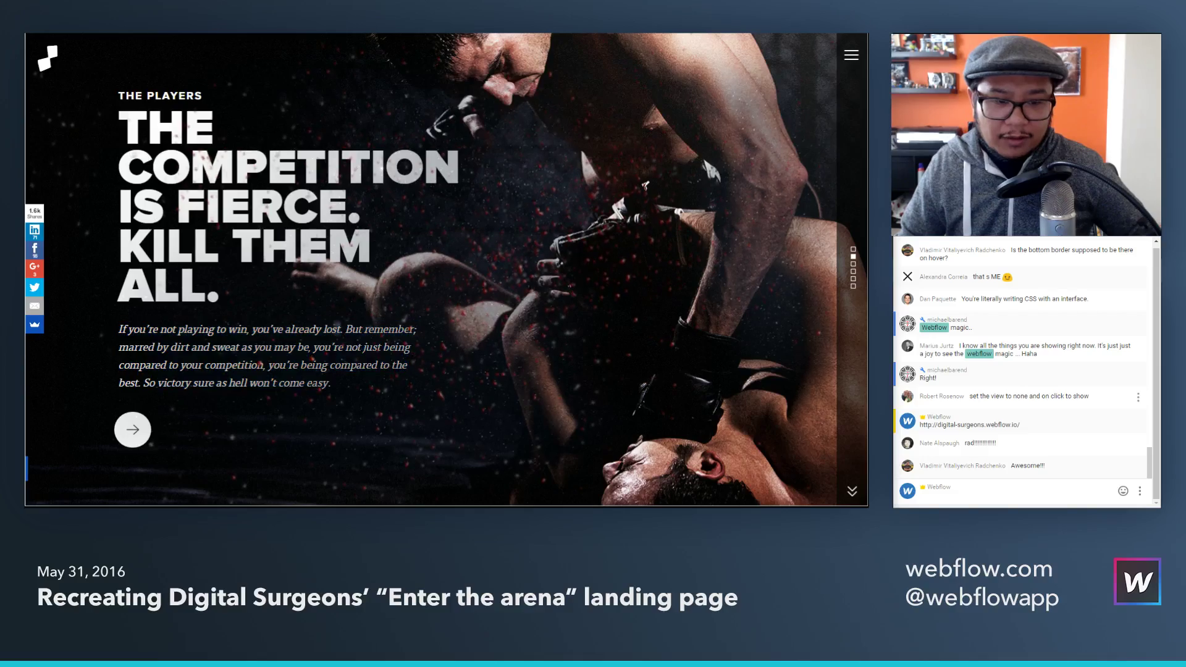
pyautogui.scroll(2, 295, 343)
pyautogui.scroll(2, 294, 343)
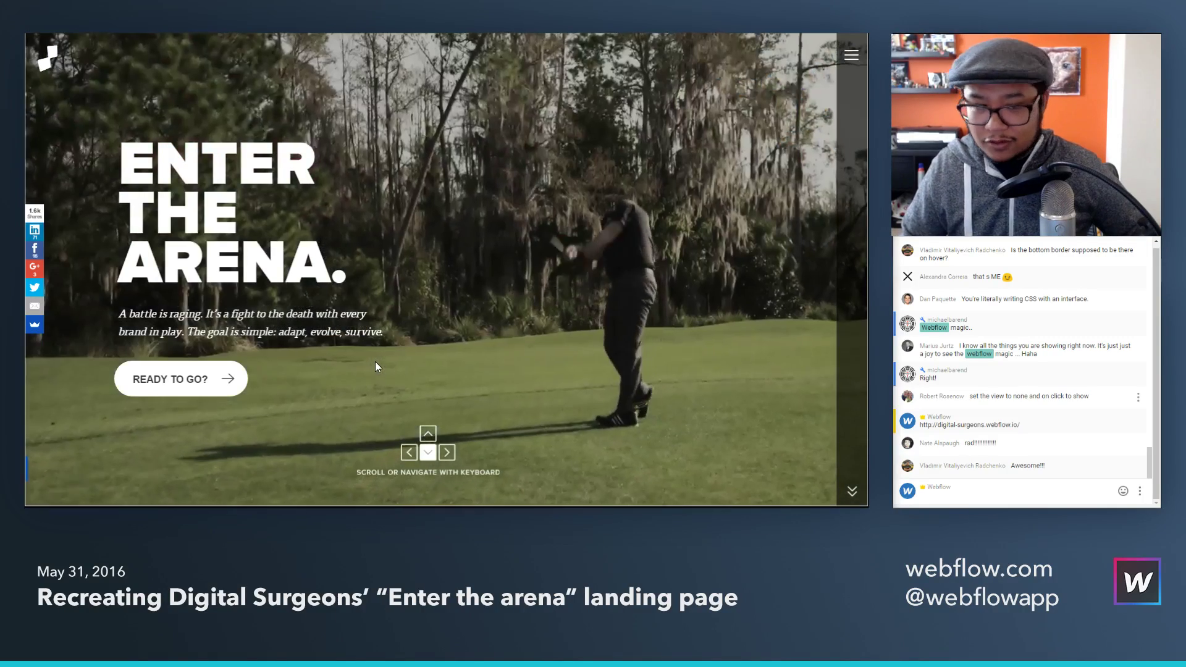
pyautogui.scroll(-1, 376, 367)
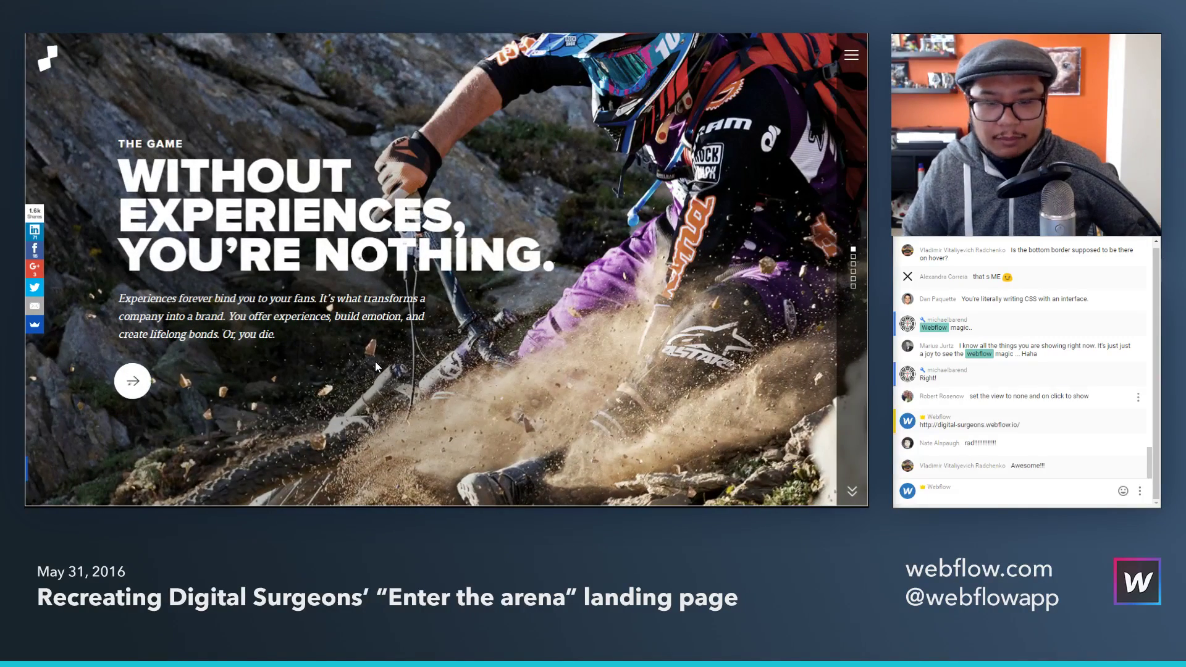
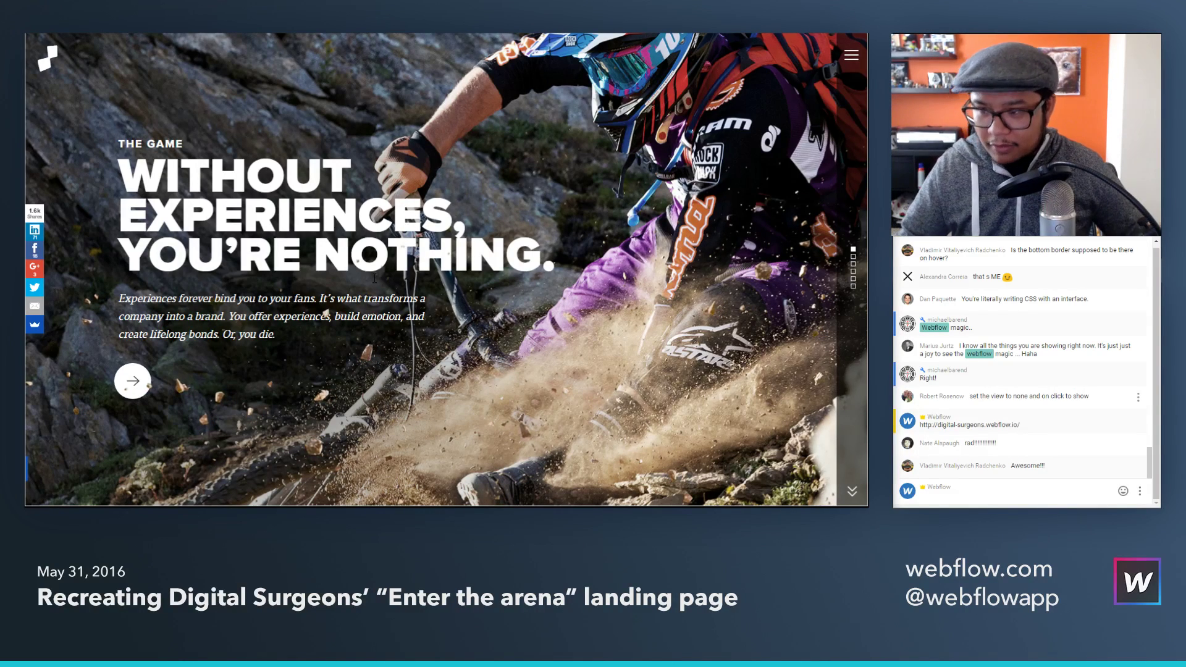
pyautogui.scroll(-1, 374, 276)
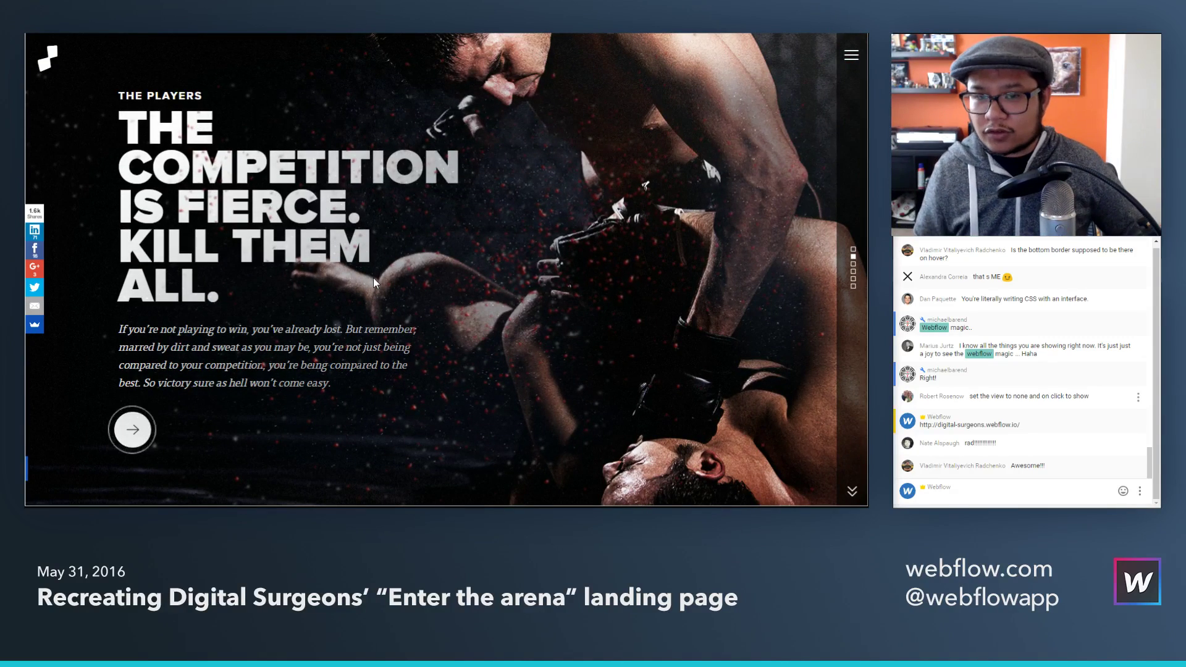
pyautogui.scroll(-1, 373, 279)
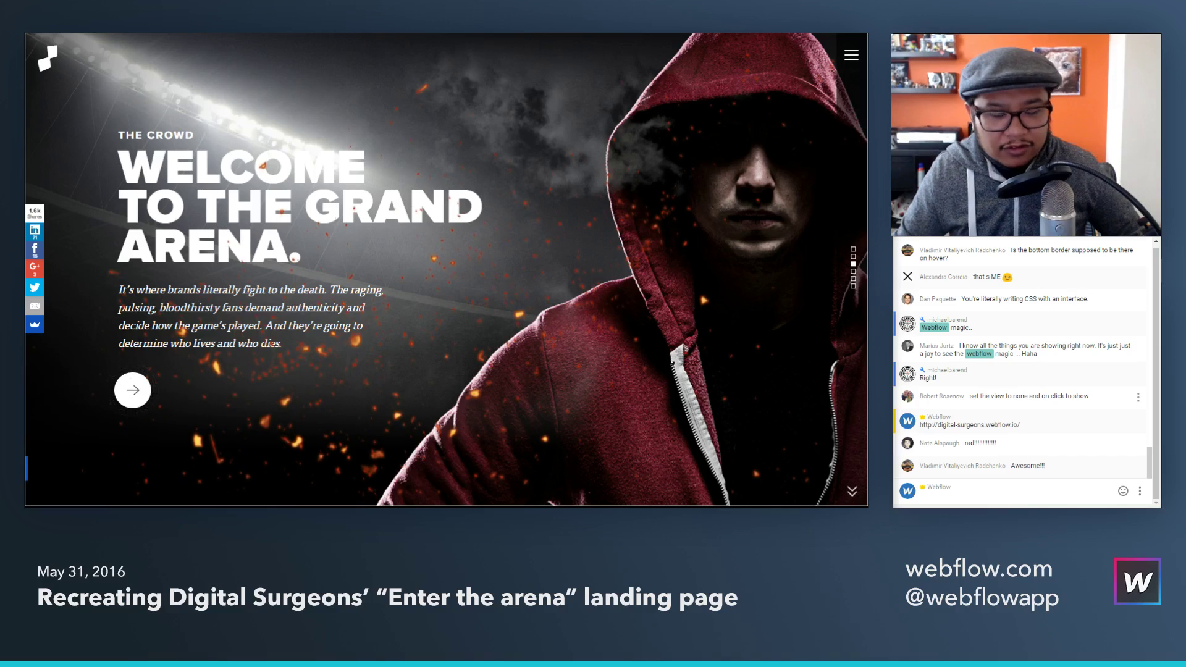
pyautogui.hotkey('ctrl', 'Tab')
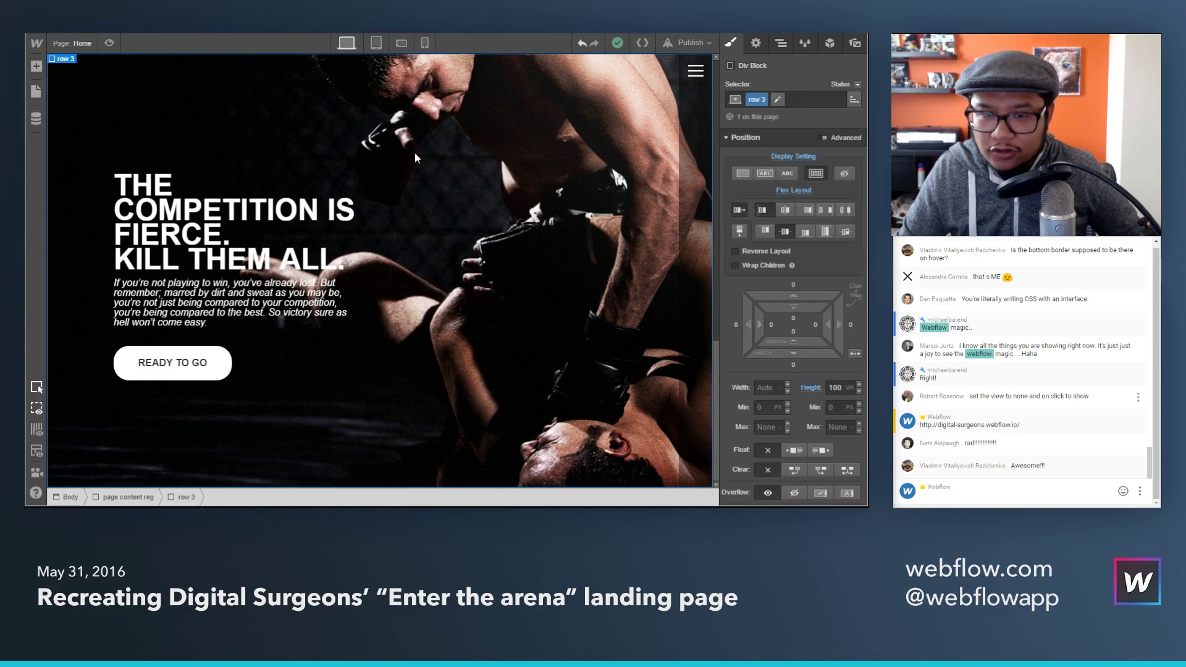
# Step: Select the hidden nav menu div block and set its display to flex
pyautogui.scroll(10, 446, 165)
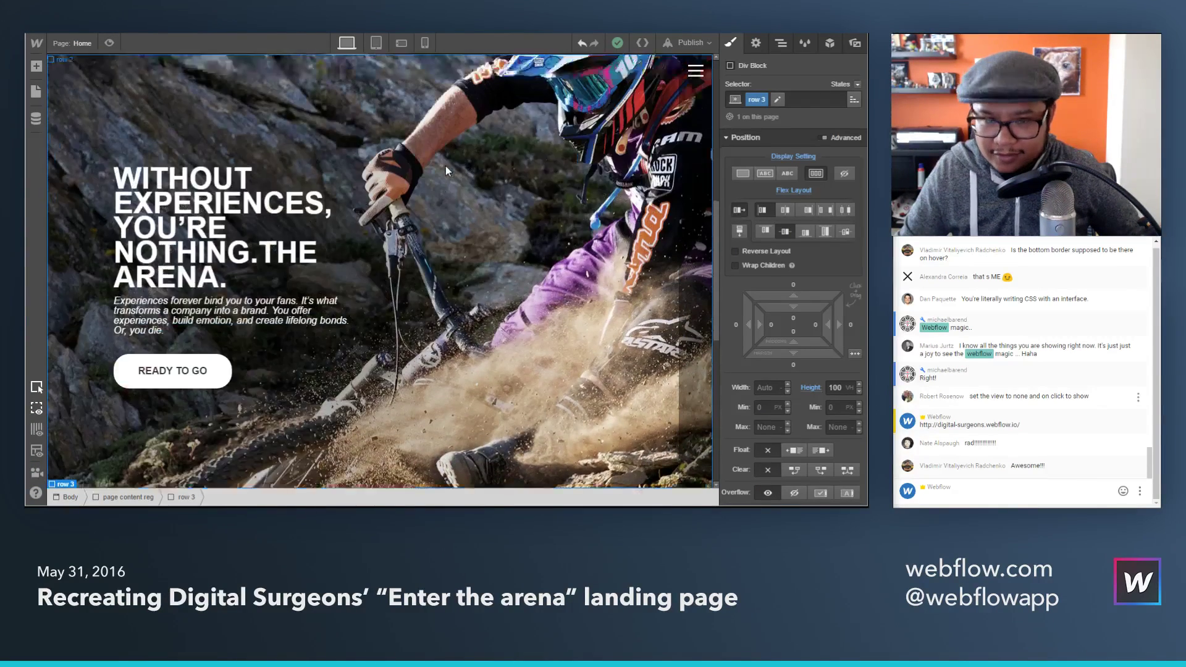
pyautogui.scroll(1, 446, 166)
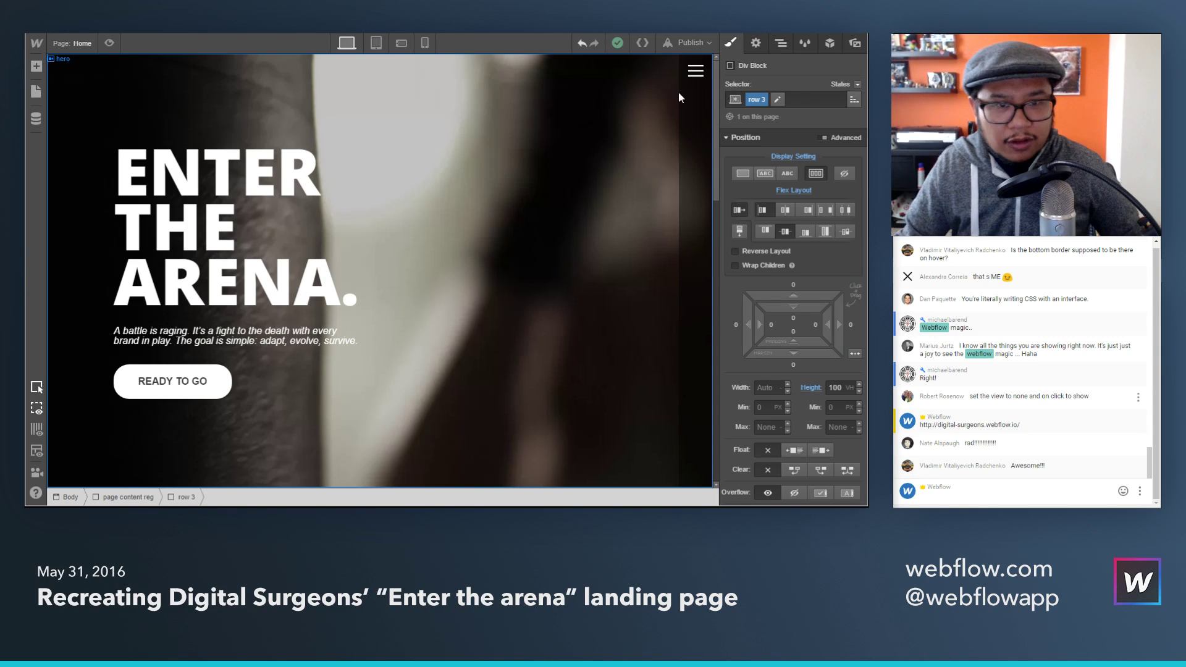
pyautogui.click(704, 77)
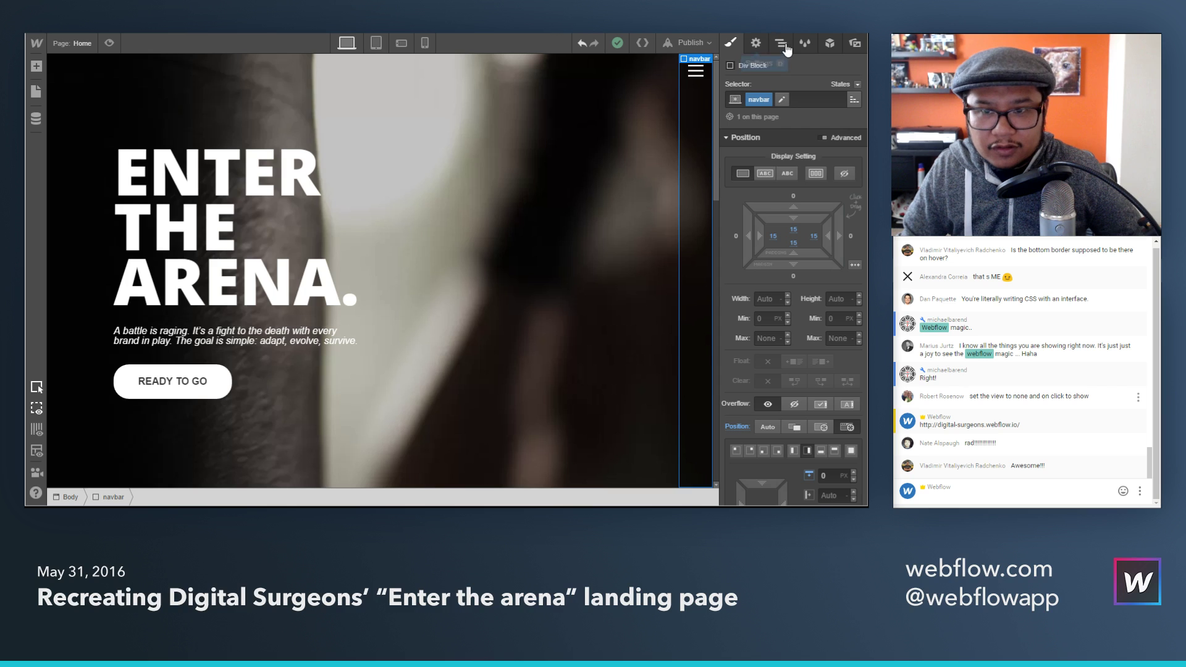
pyautogui.click(780, 43)
pyautogui.click(735, 129)
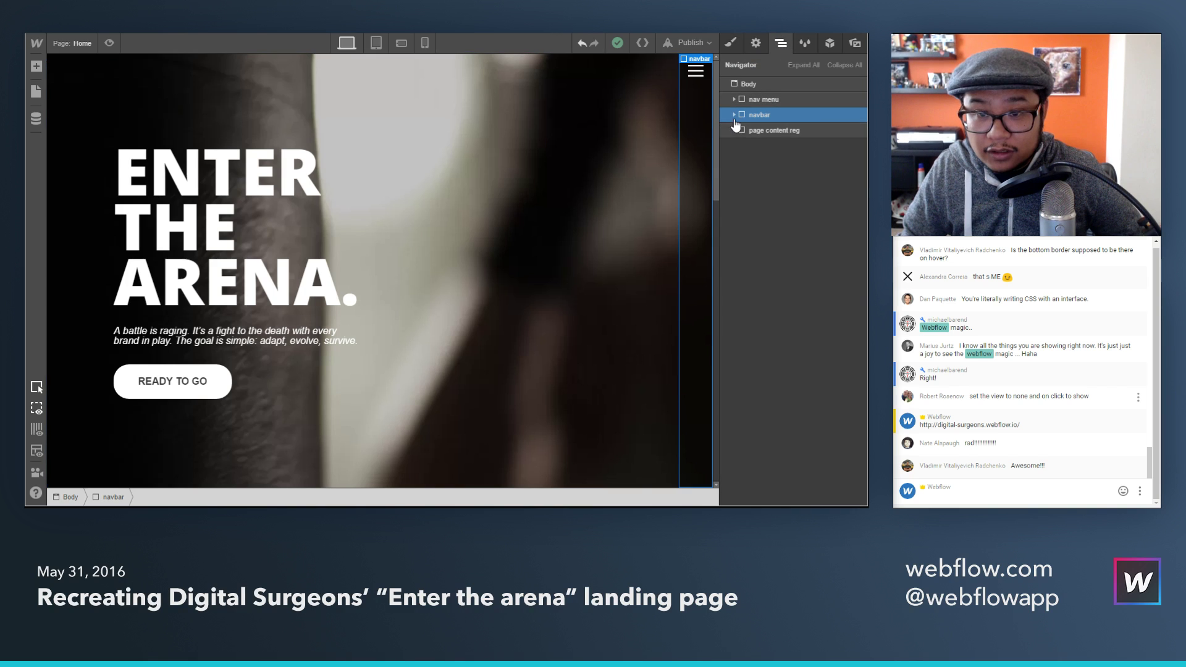
pyautogui.click(764, 99)
pyautogui.click(730, 42)
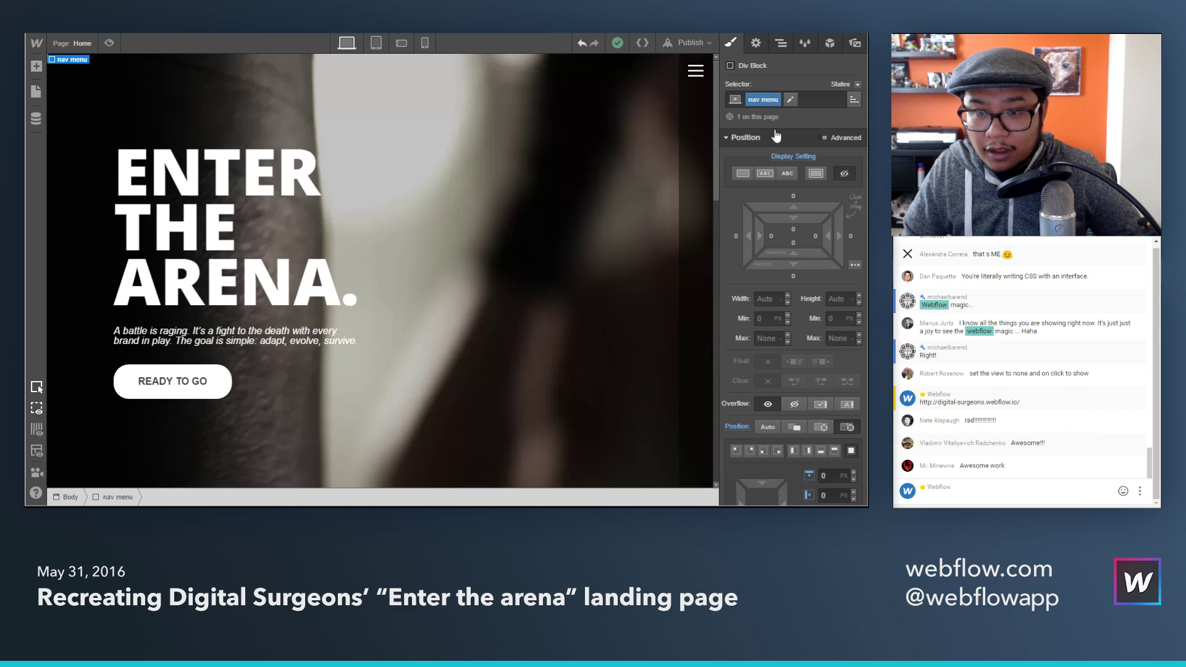
pyautogui.click(816, 174)
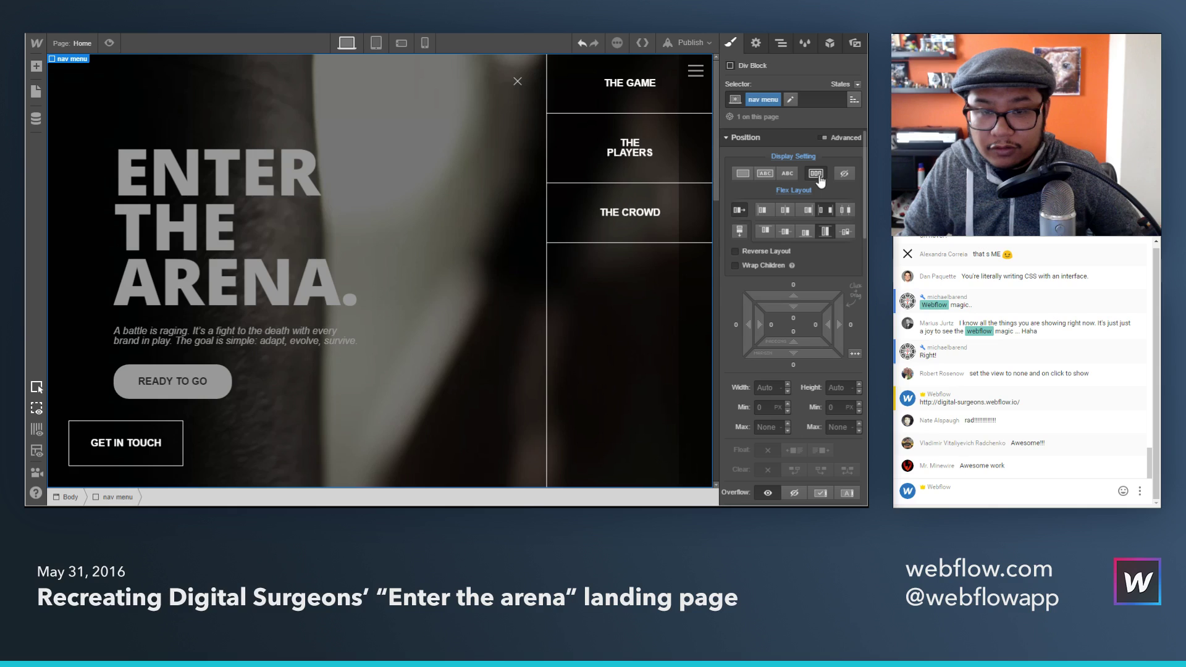
# Step: Link "The Game" in the nav menu to the page section row2
pyautogui.click(640, 110)
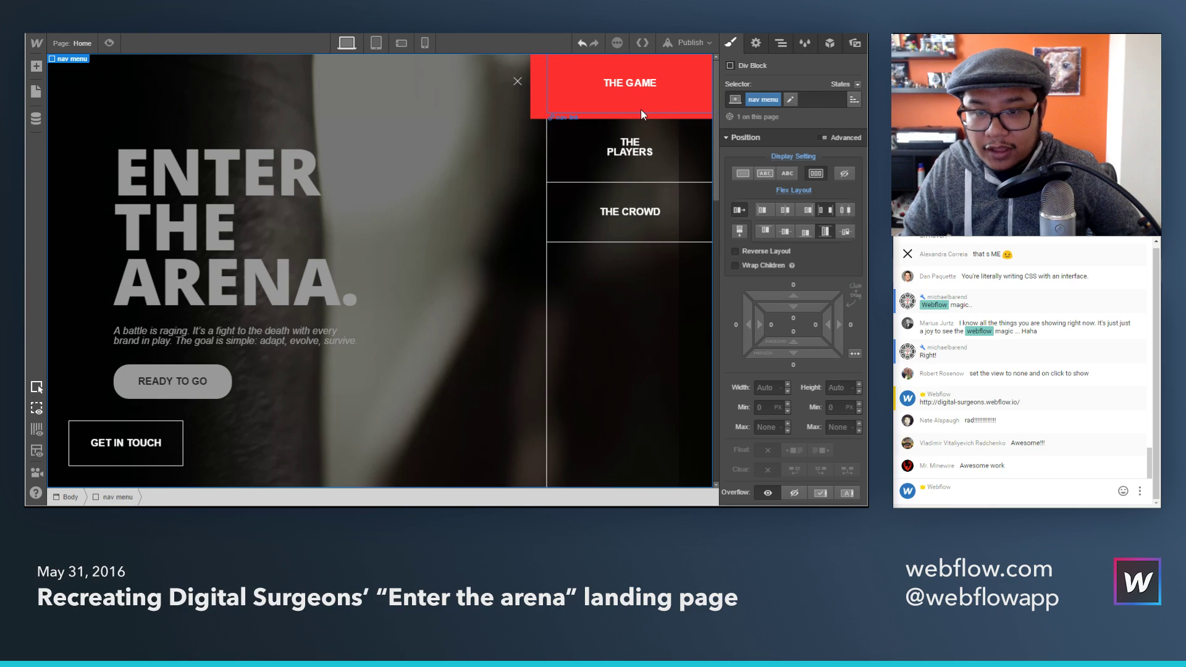
pyautogui.click(756, 43)
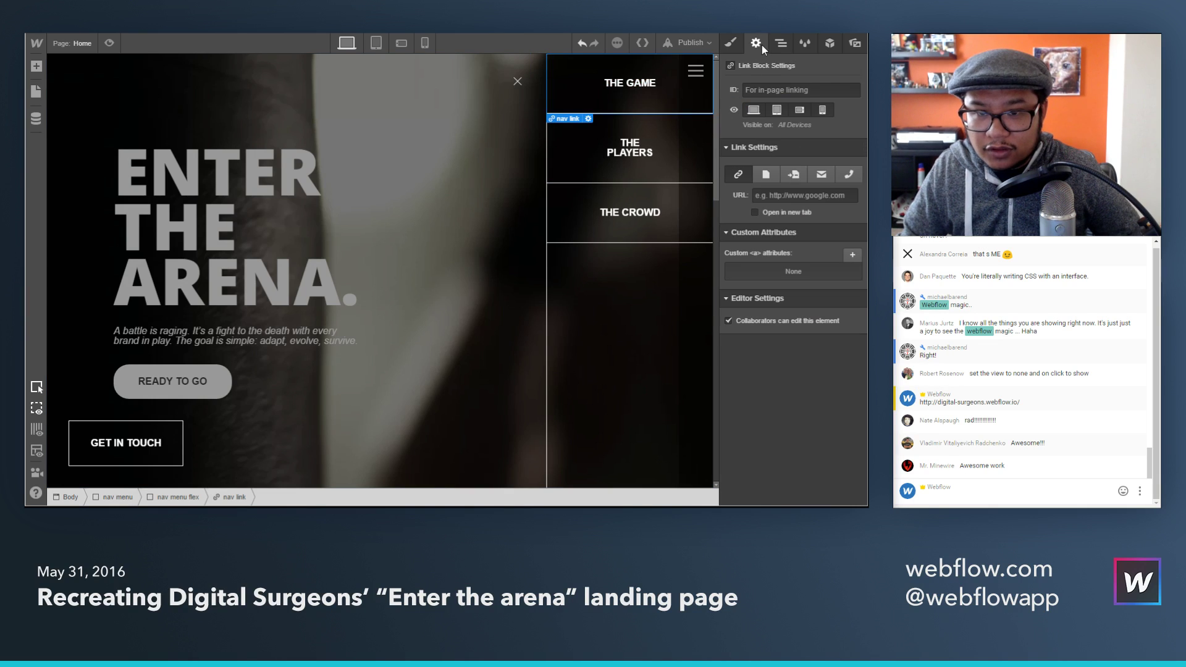
pyautogui.click(794, 174)
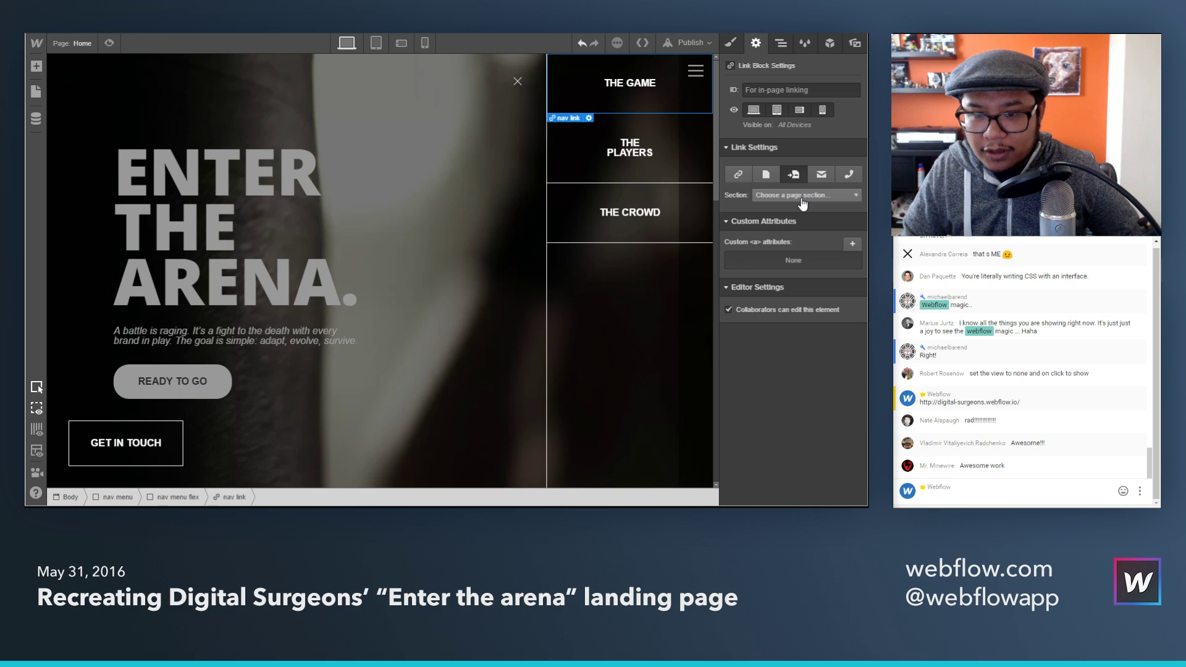
pyautogui.click(802, 196)
pyautogui.click(796, 221)
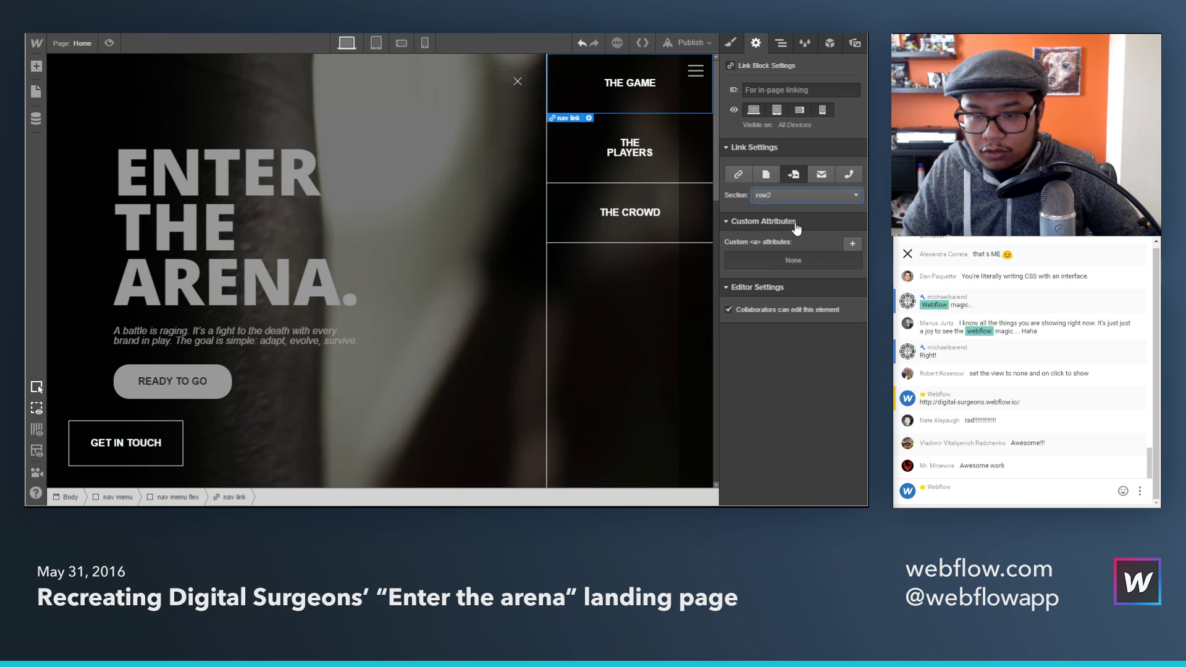
# Step: Link "The Players" in the nav menu to page section row2 and "The Crowd" to page section row3
pyautogui.click(681, 177)
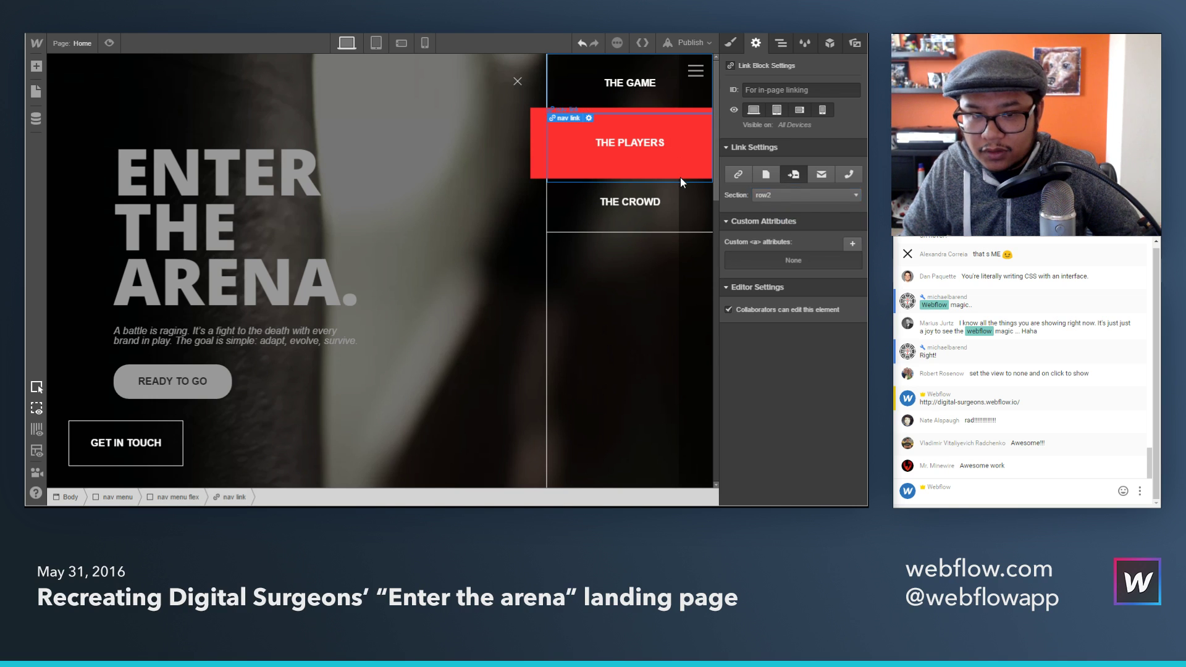
pyautogui.click(793, 174)
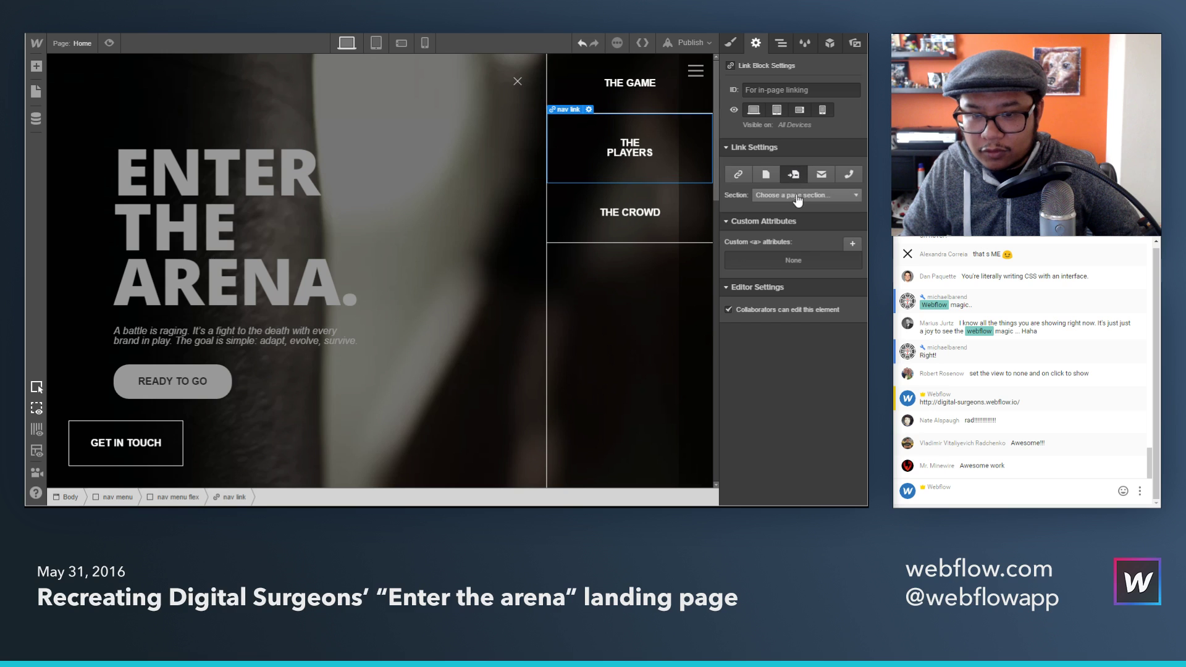
pyautogui.click(797, 196)
pyautogui.click(796, 221)
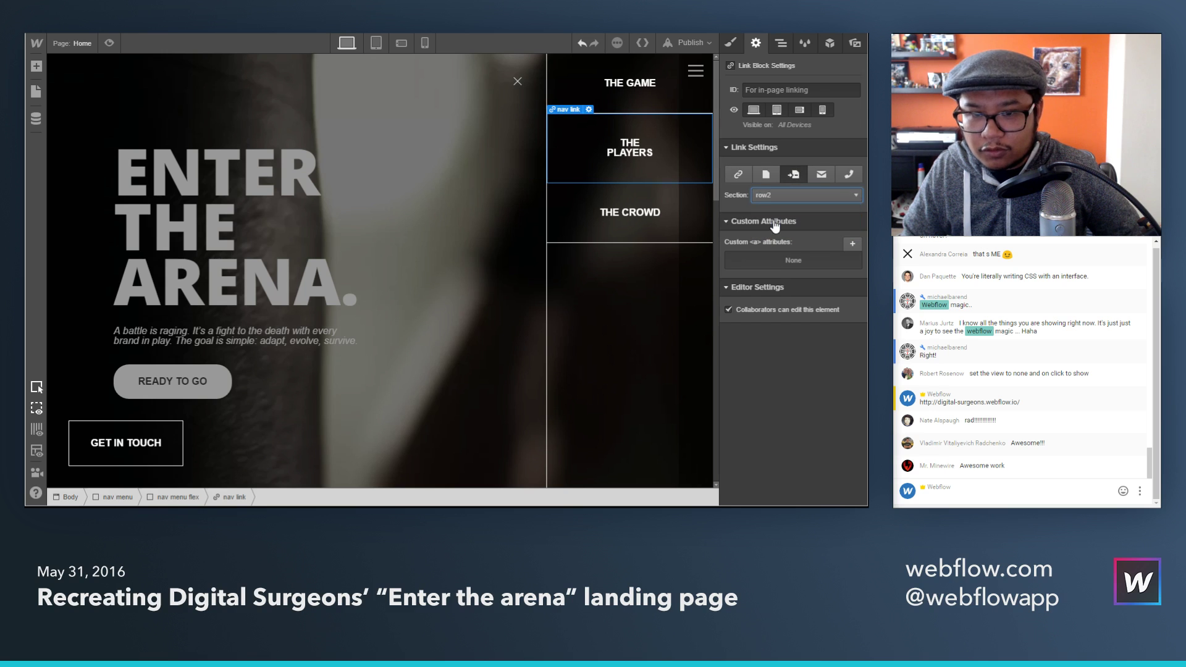
pyautogui.click(684, 225)
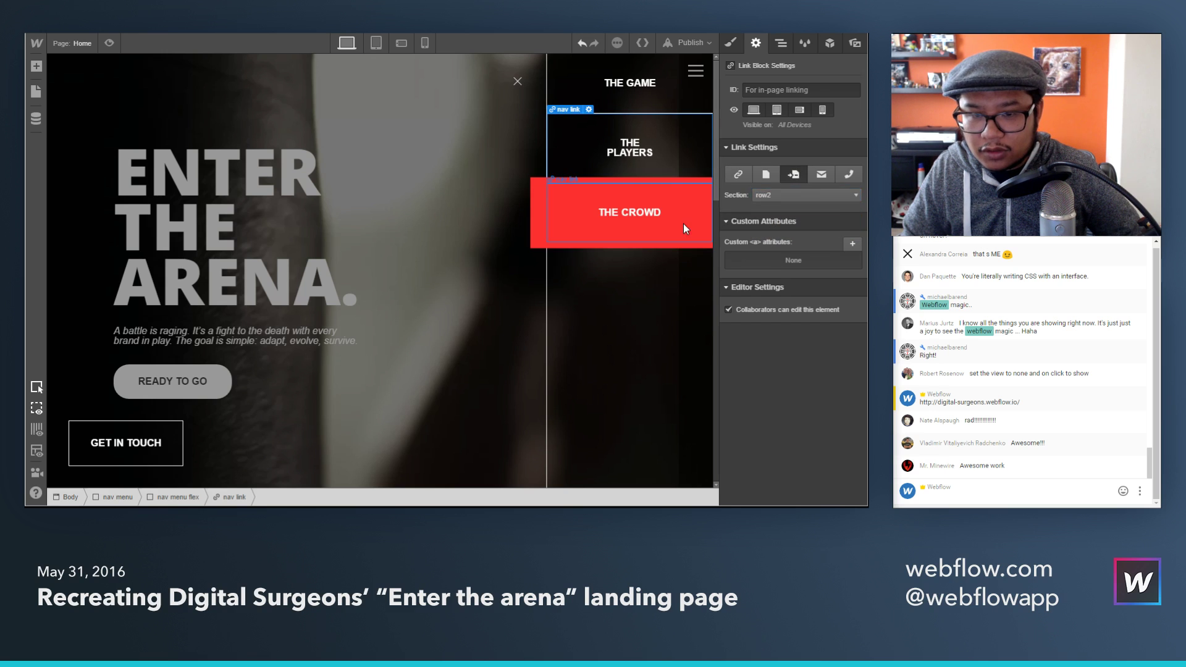
pyautogui.click(794, 195)
pyautogui.click(788, 233)
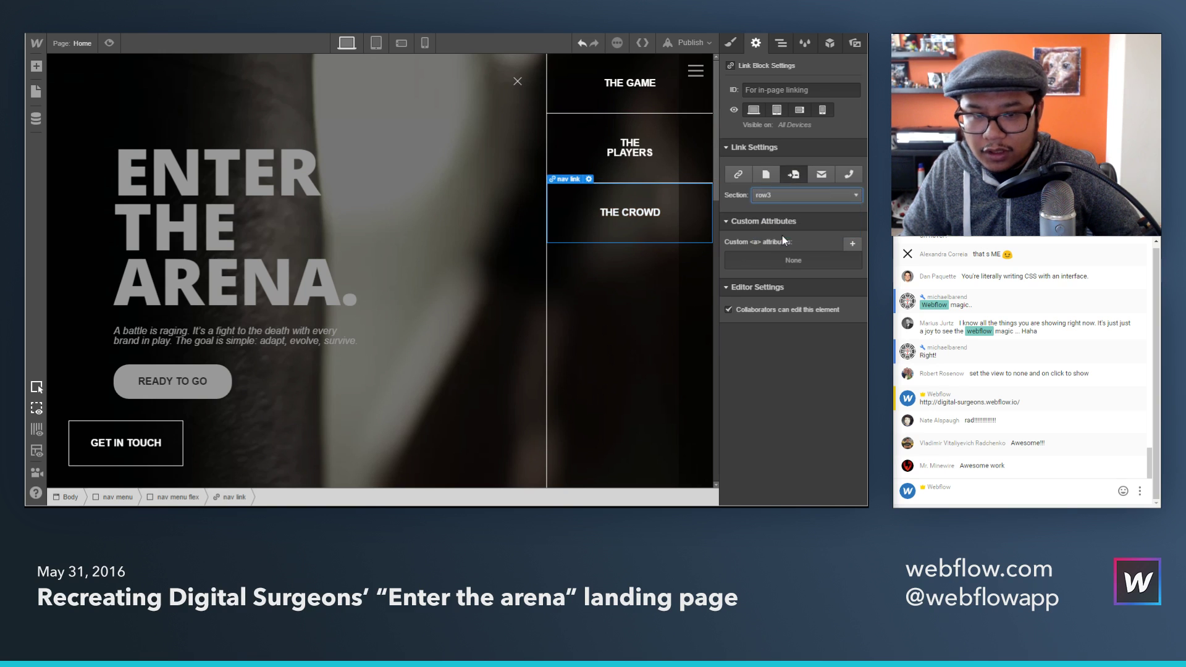
# Step: Give the "page content reg" div block the in-page linking ID "hero"
pyautogui.click(656, 98)
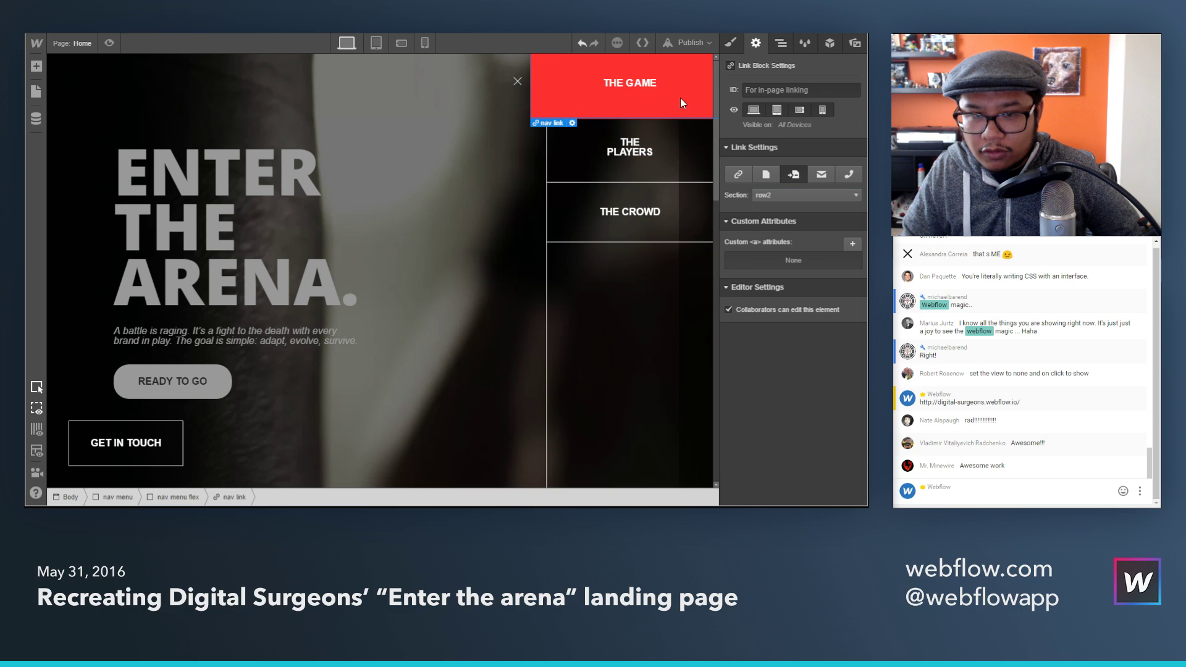
pyautogui.click(779, 44)
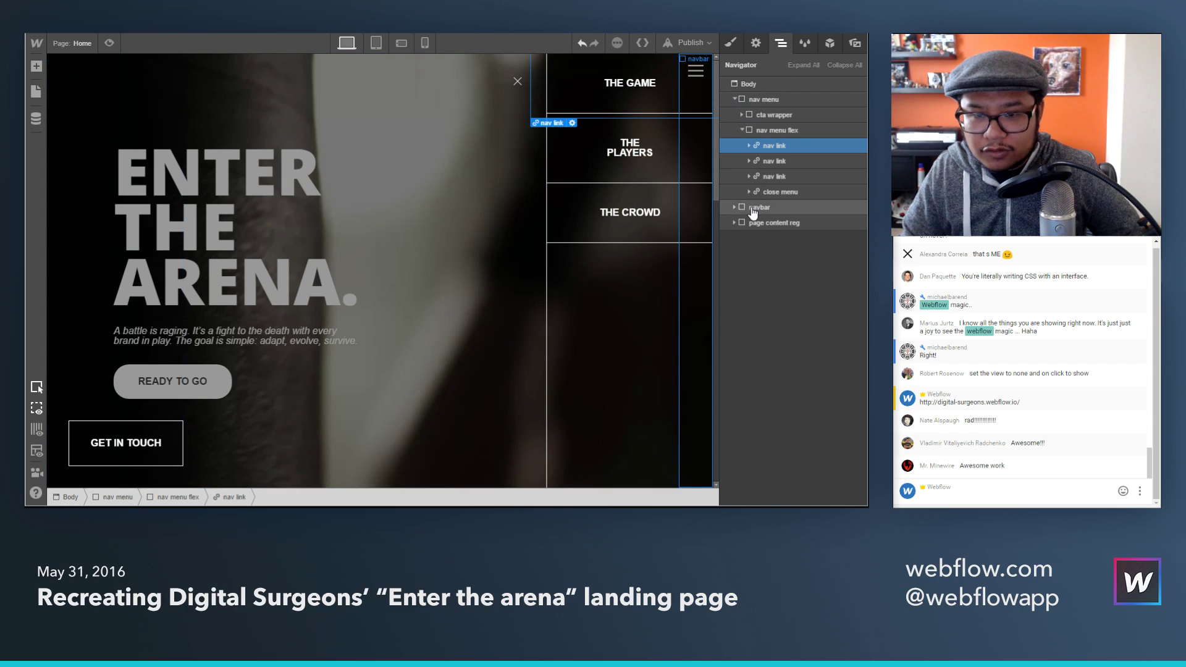
pyautogui.click(764, 227)
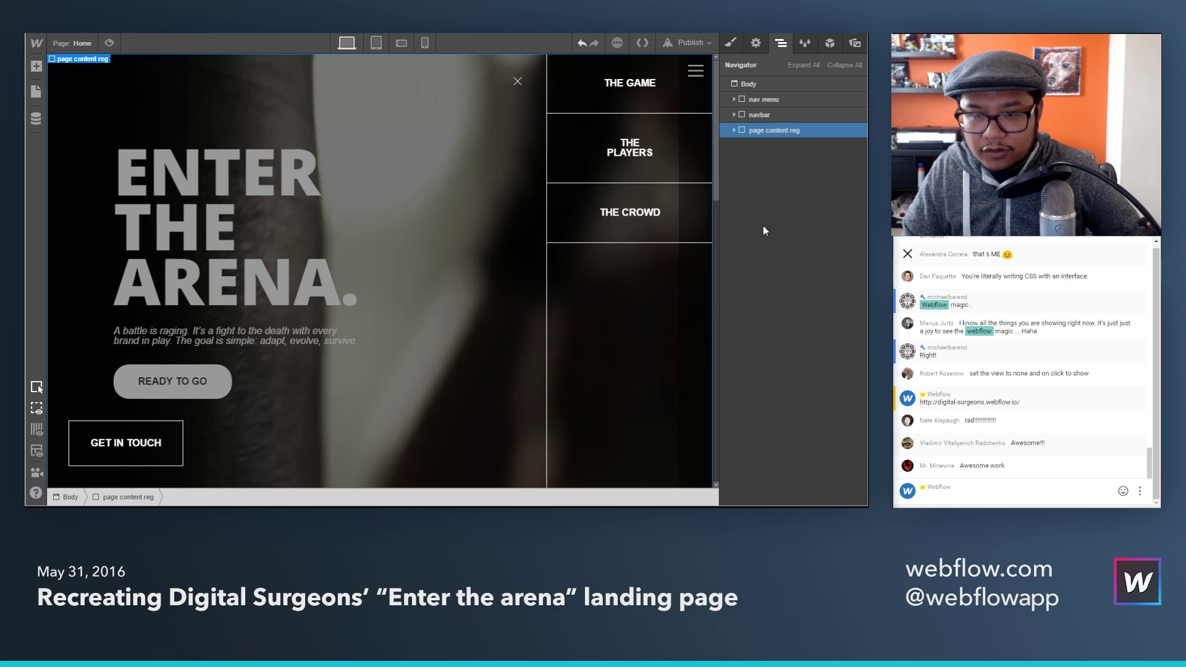
pyautogui.click(762, 47)
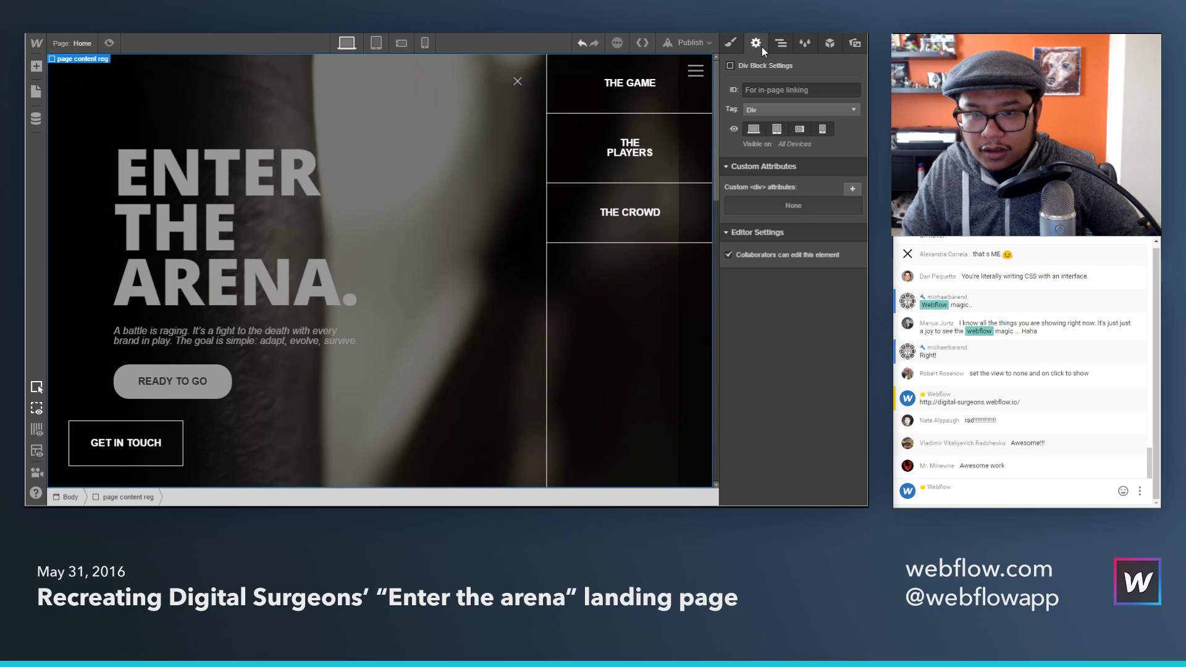
pyautogui.click(761, 90)
pyautogui.write('hero')
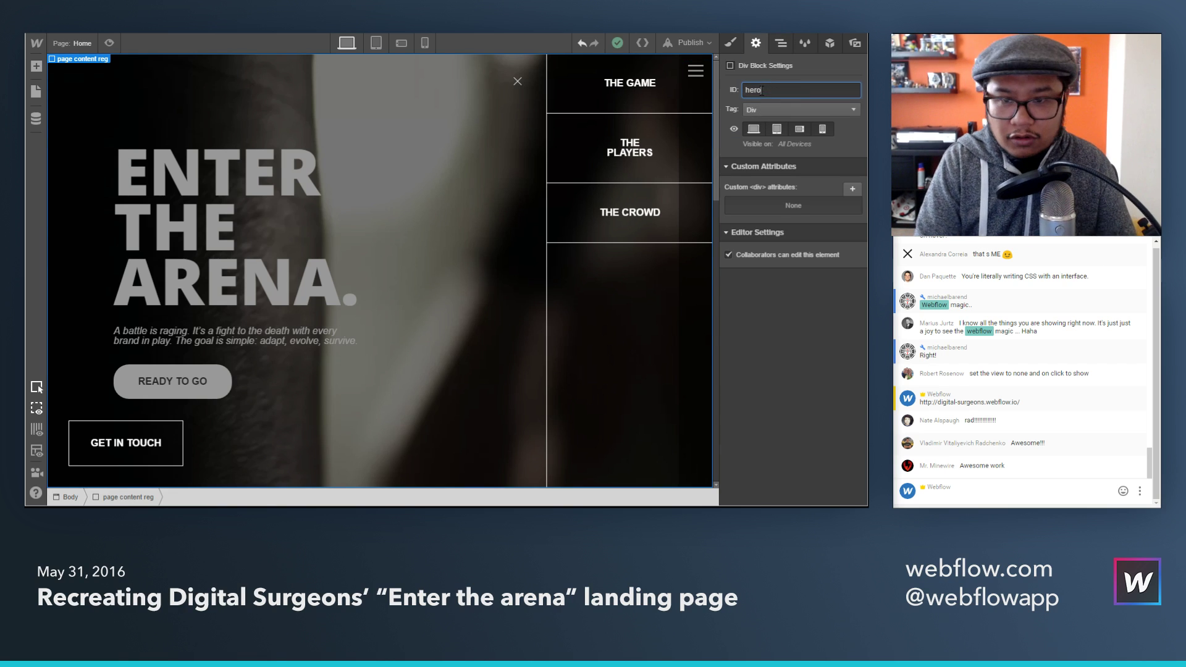
# Step: Set the link target of "The Game" in the nav menu to the hero page section
pyautogui.click(782, 43)
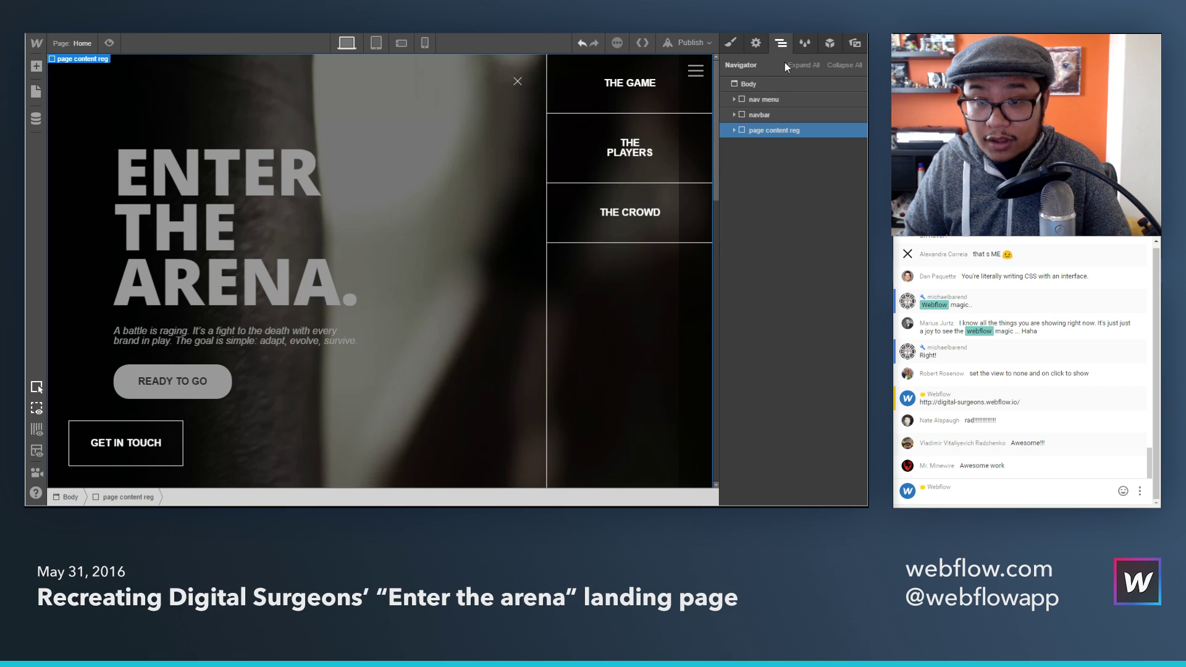
pyautogui.click(615, 104)
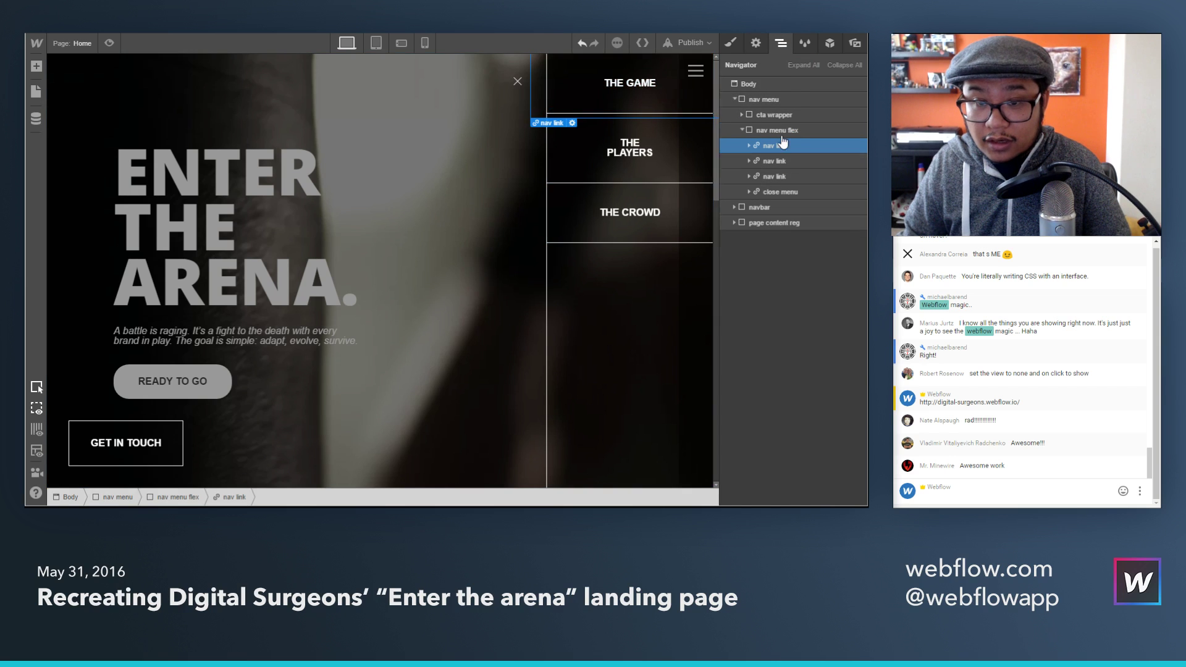
pyautogui.click(757, 44)
pyautogui.click(797, 195)
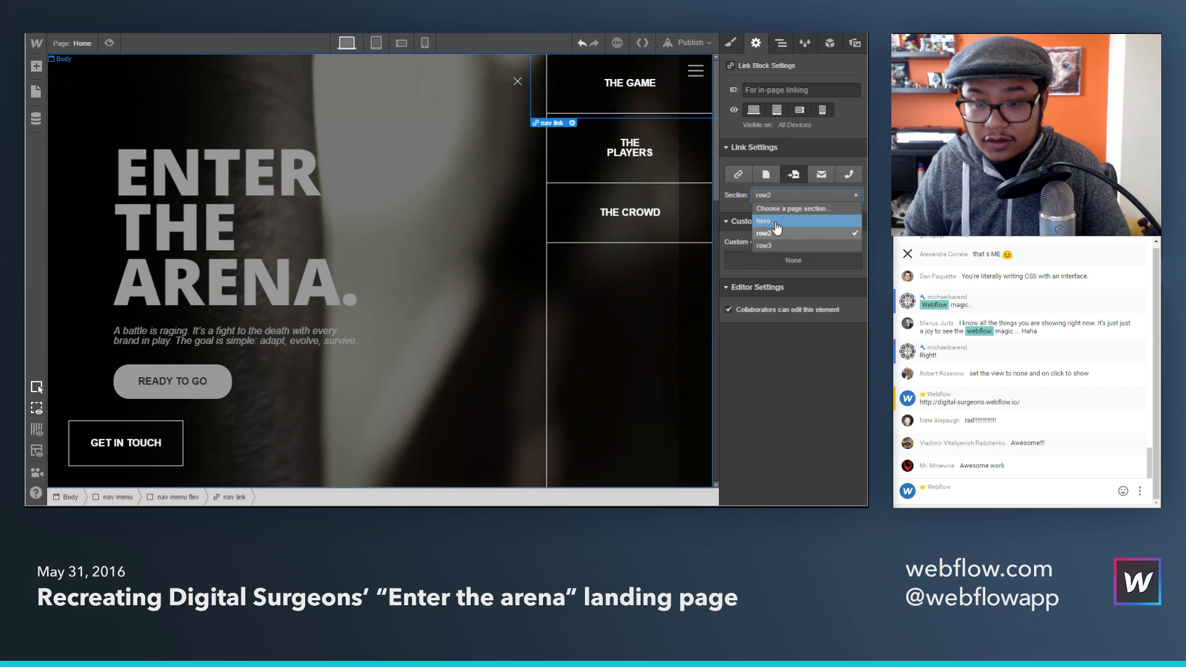
pyautogui.click(778, 228)
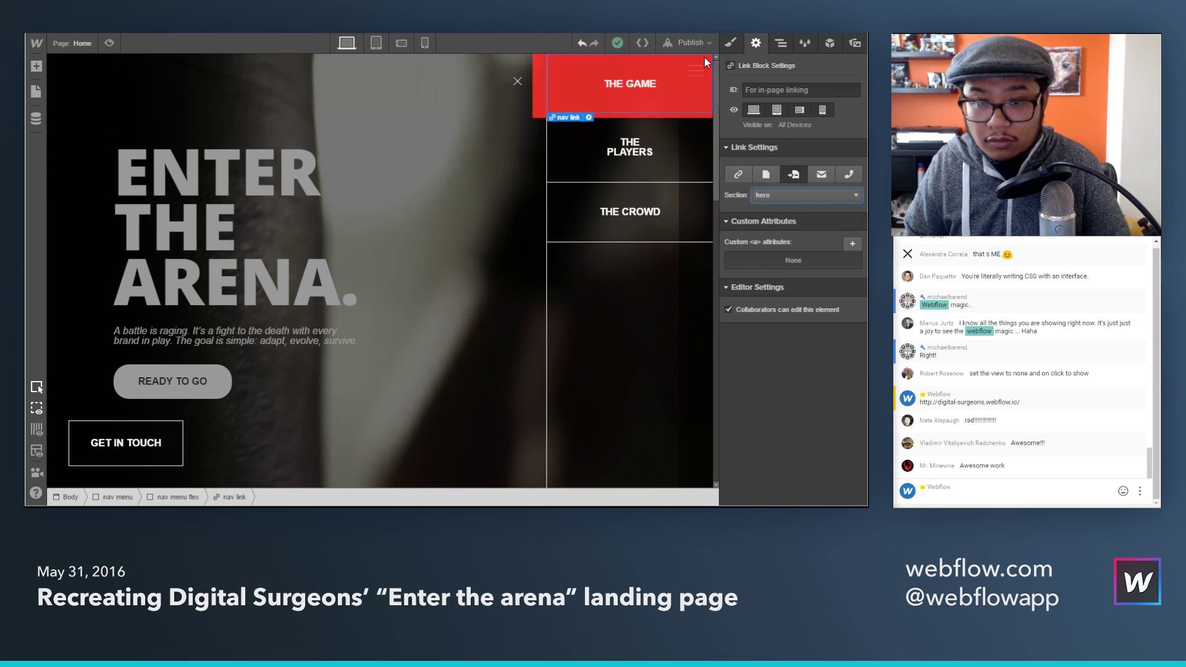
# Step: Preview the page, follow "The Players" link from the nav menu, and close the menu
pyautogui.click(109, 44)
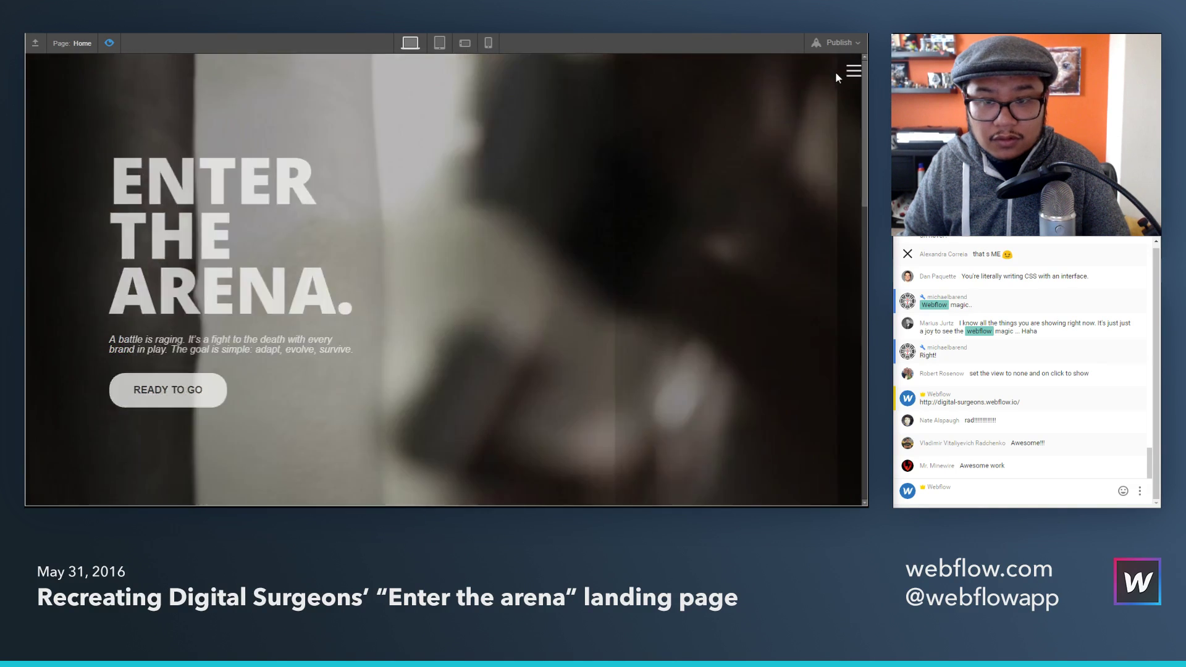
pyautogui.click(853, 71)
pyautogui.click(768, 168)
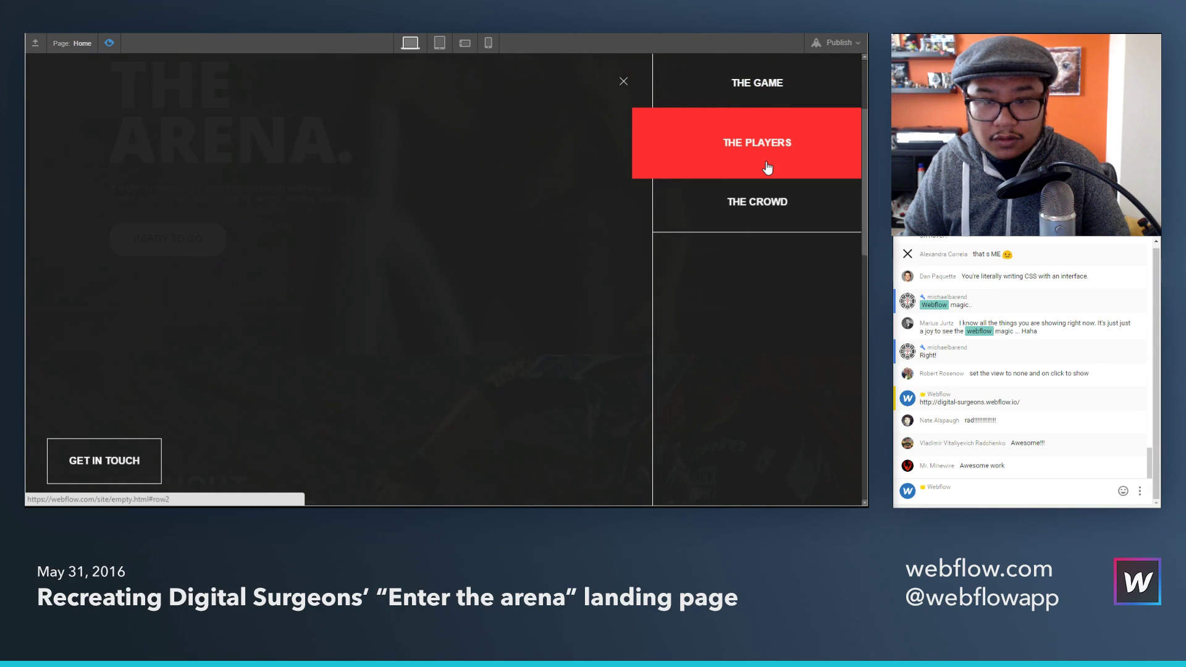
pyautogui.click(624, 81)
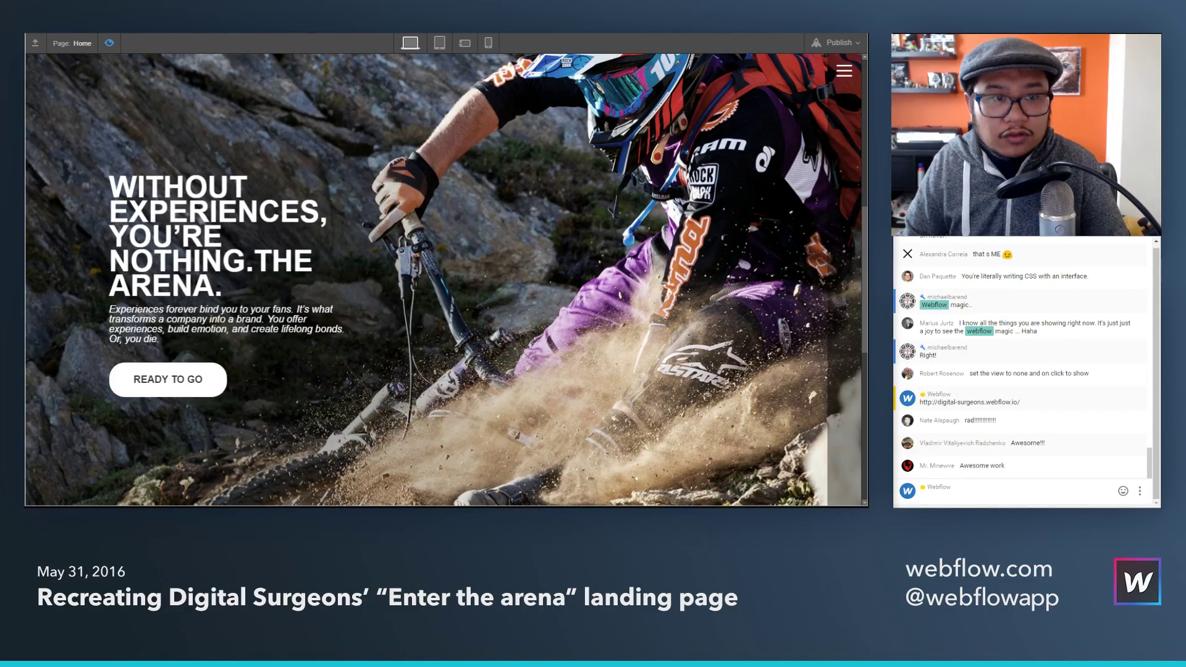
# Step: Check how the reference site's menu behaves when its "The Players" link is followed, and return to the page preview
pyautogui.hotkey('ctrl', 'Tab')
pyautogui.click(850, 56)
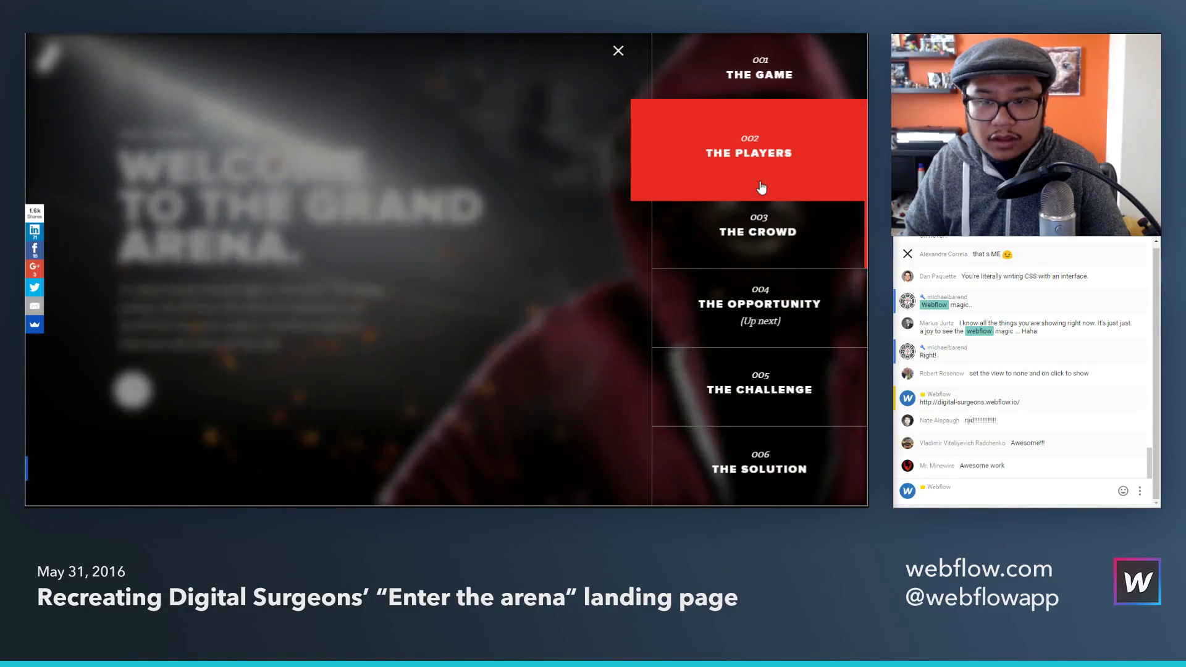
pyautogui.click(762, 187)
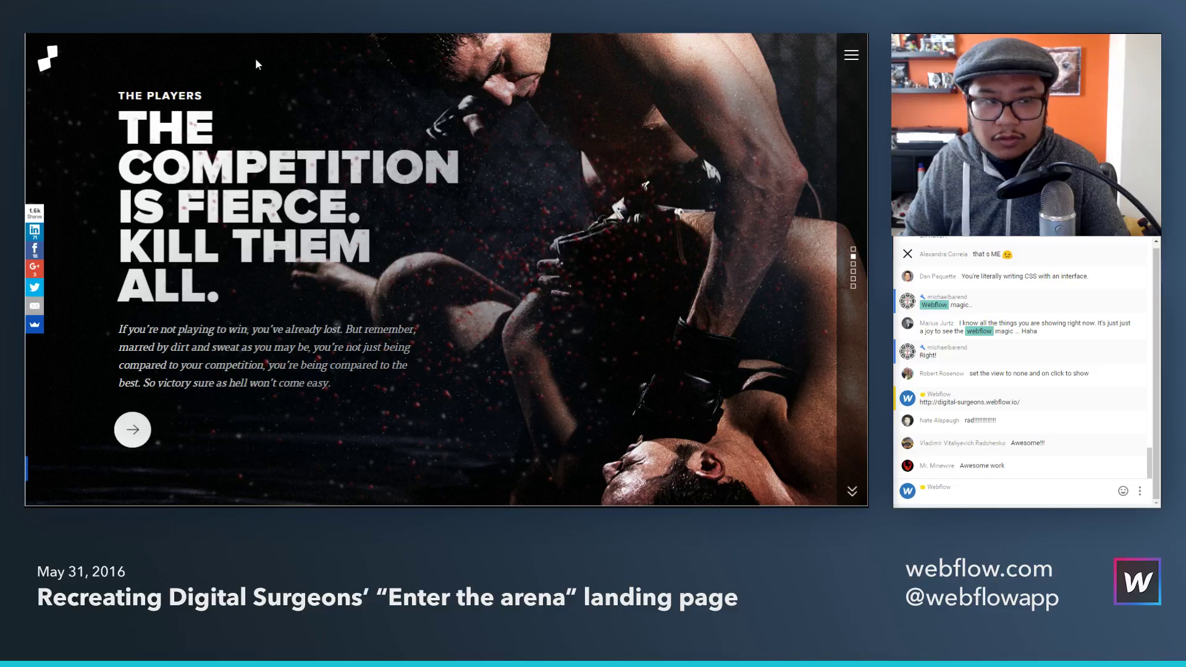
pyautogui.hotkey('ctrl', 'Tab')
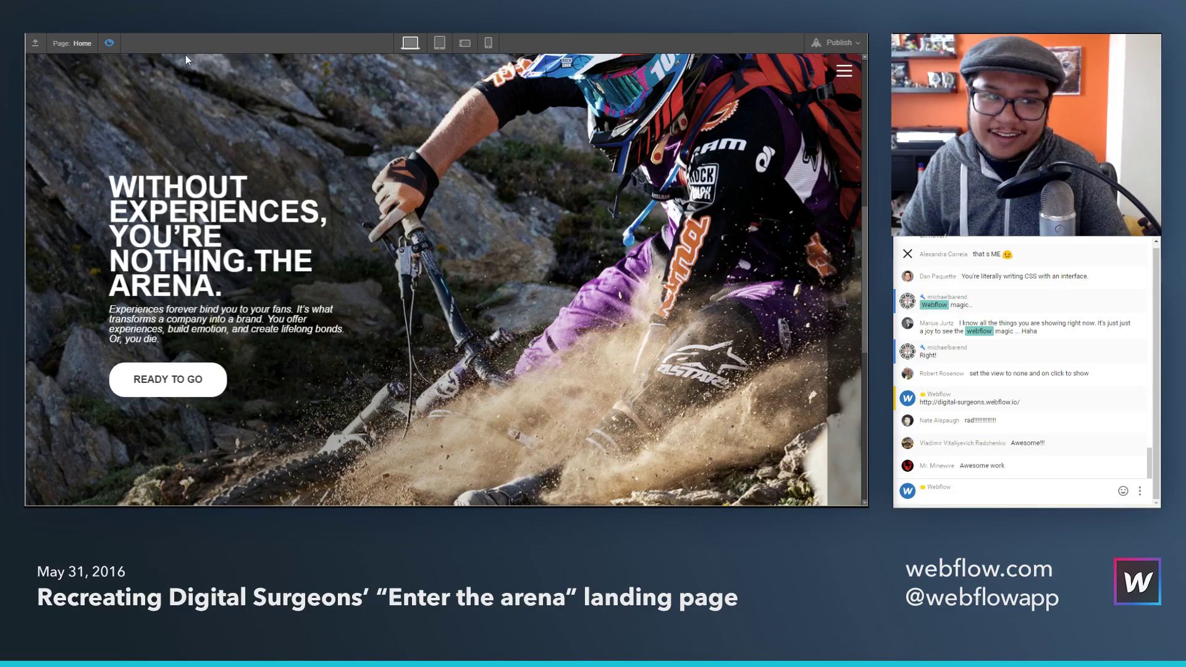
# Step: Leave the preview and create a new interaction named "nav link click" on "The Game" nav link
pyautogui.click(107, 46)
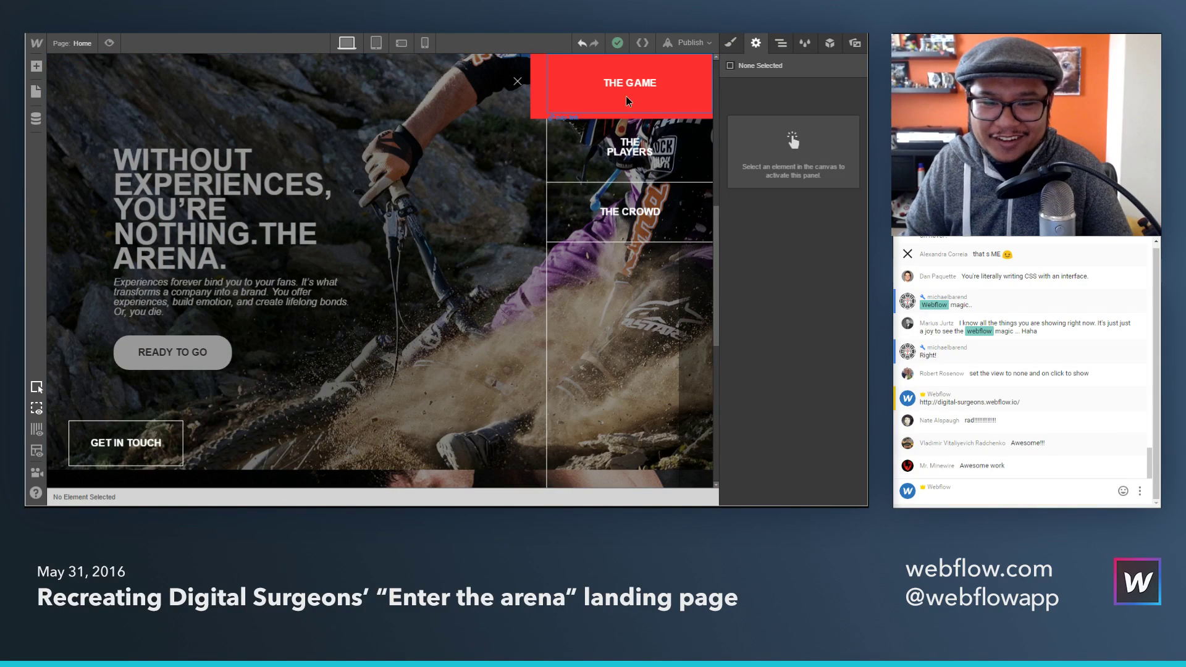
pyautogui.click(624, 113)
pyautogui.scroll(1, 625, 112)
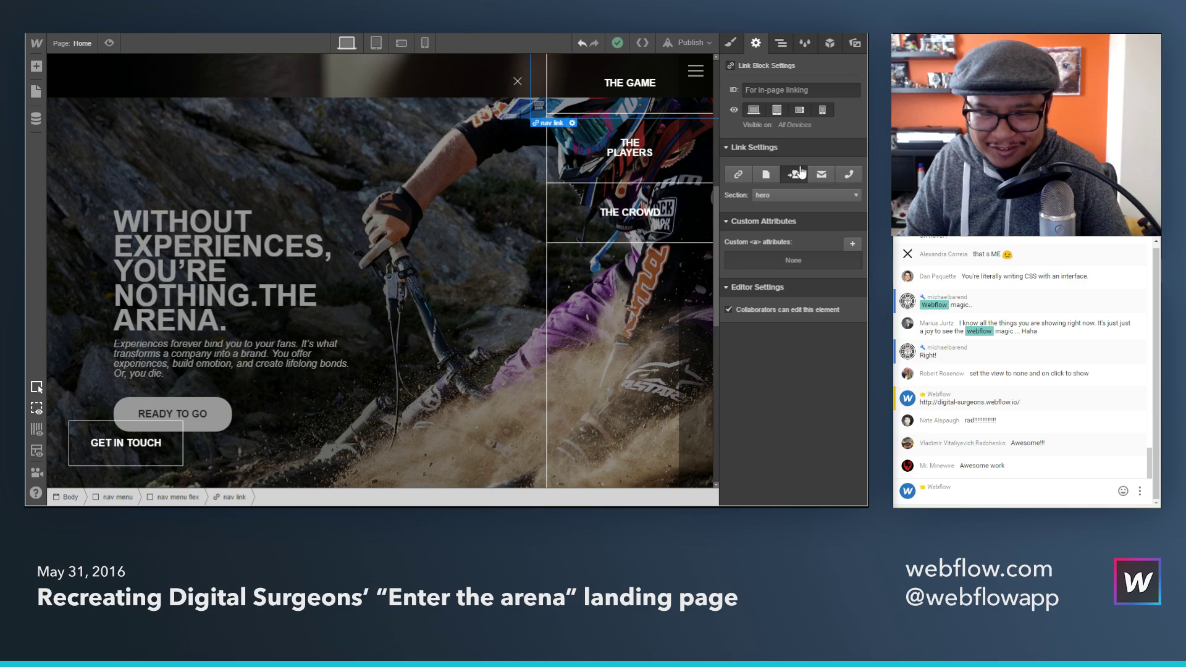
pyautogui.click(829, 46)
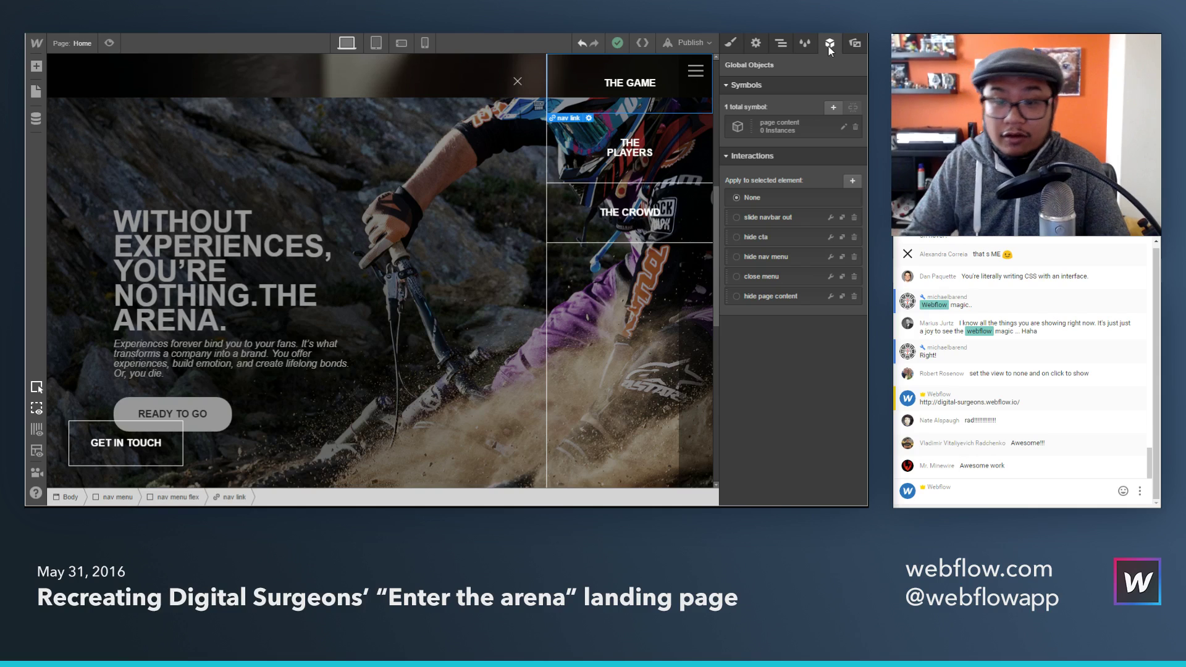
pyautogui.click(854, 180)
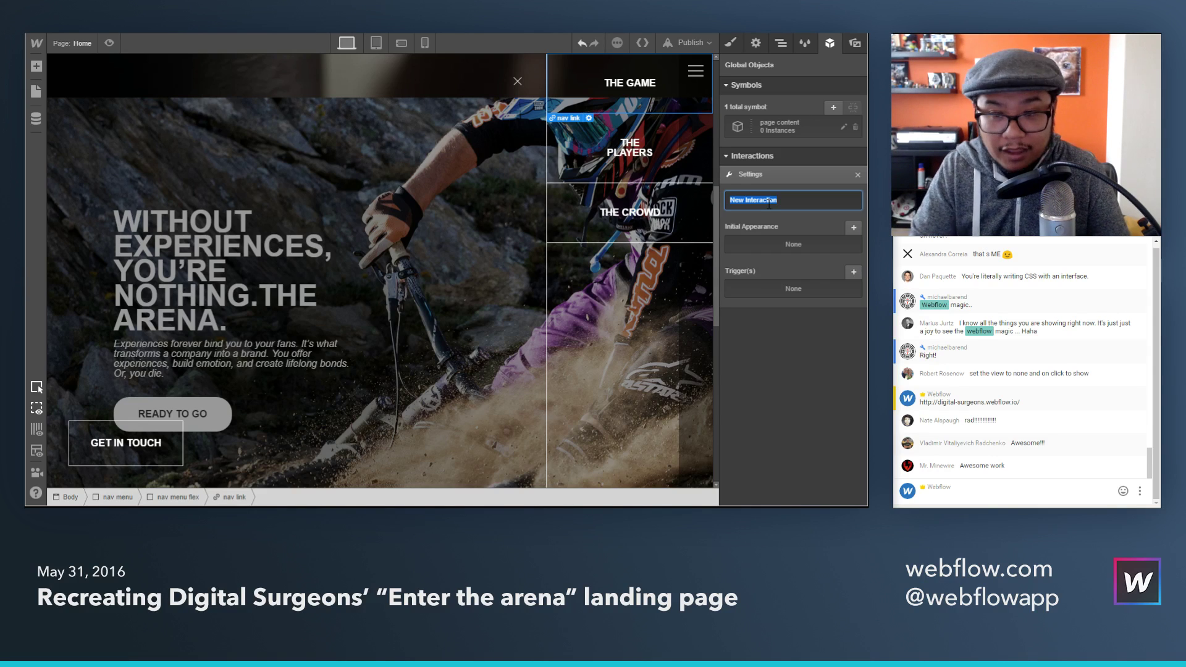
pyautogui.write('nav ')
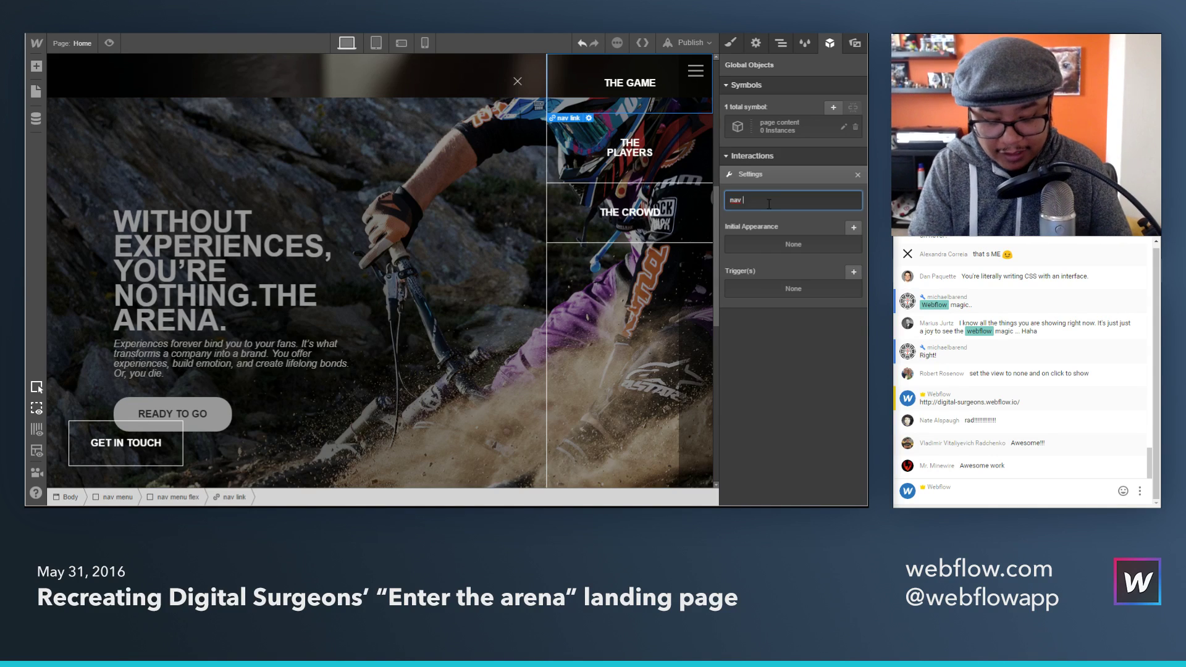
pyautogui.write('link click')
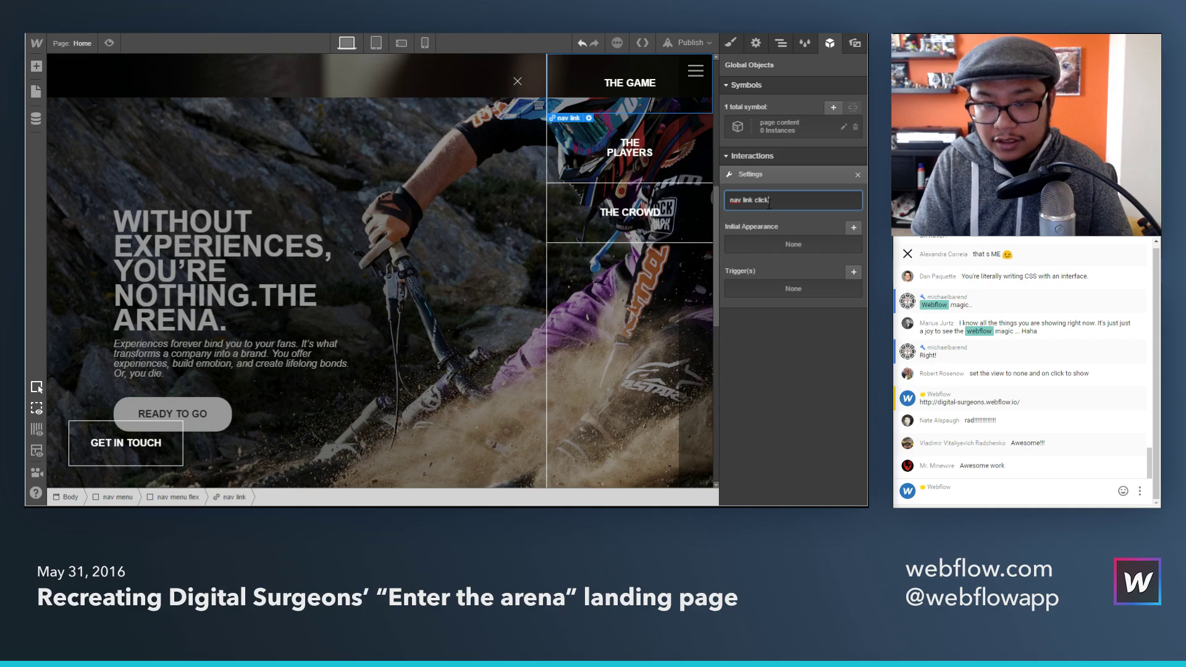
pyautogui.press('Return')
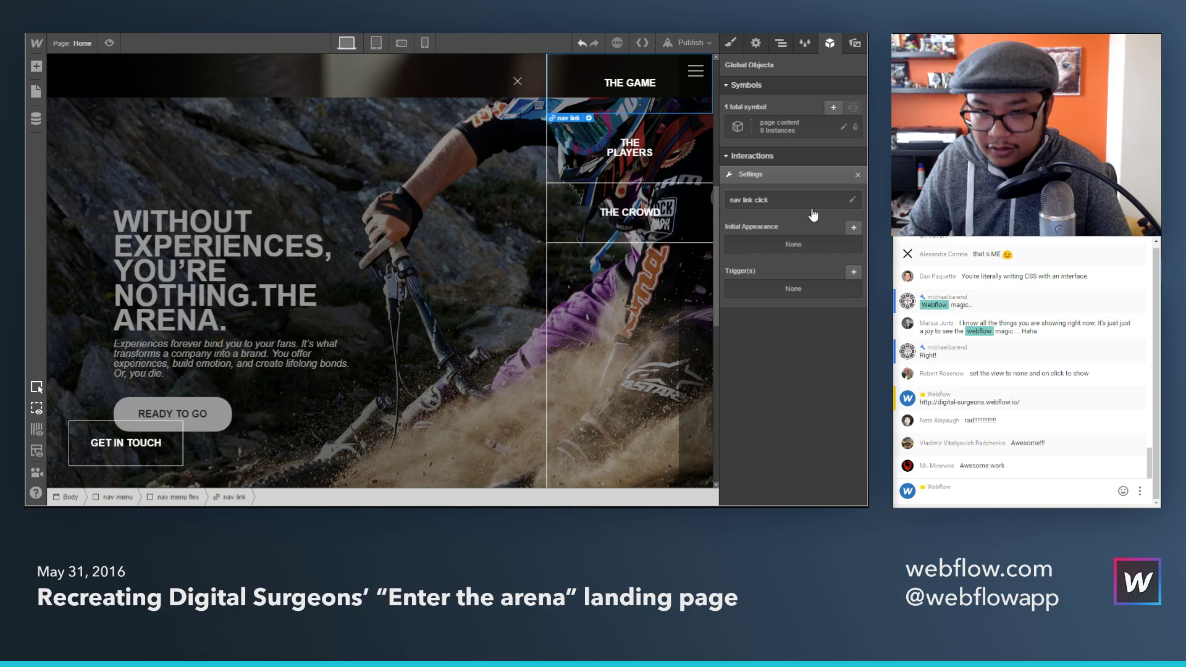
# Step: Add a click trigger to the "nav link click" interaction that affects the "nav menu" element
pyautogui.click(853, 272)
pyautogui.click(803, 320)
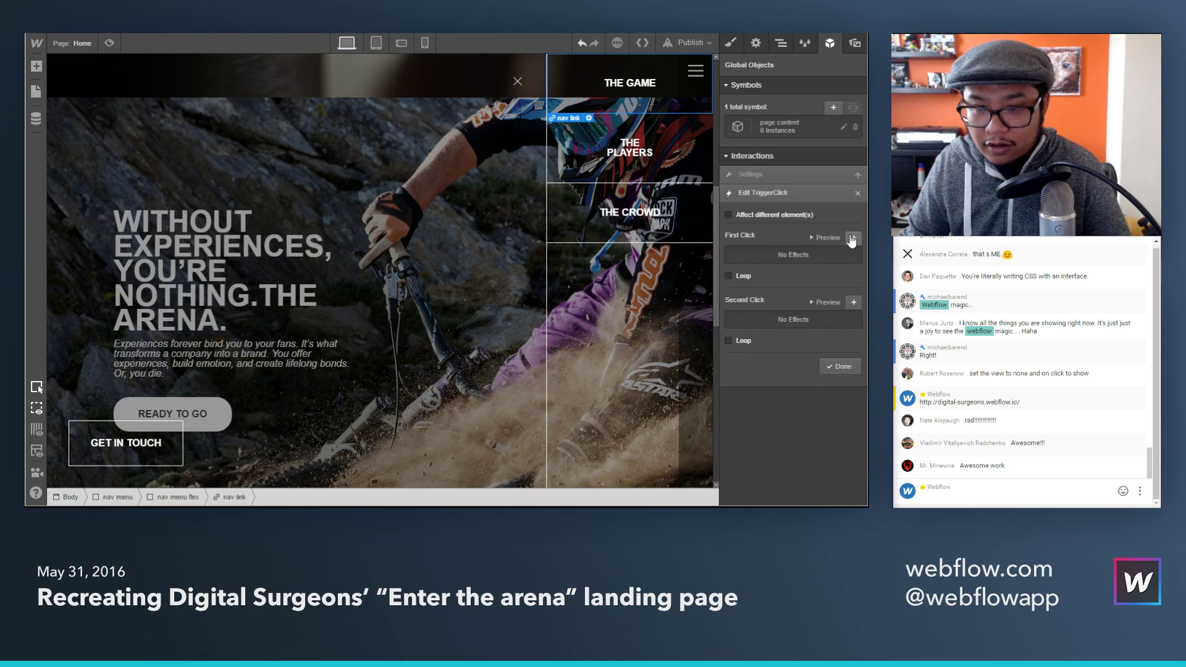
pyautogui.click(853, 240)
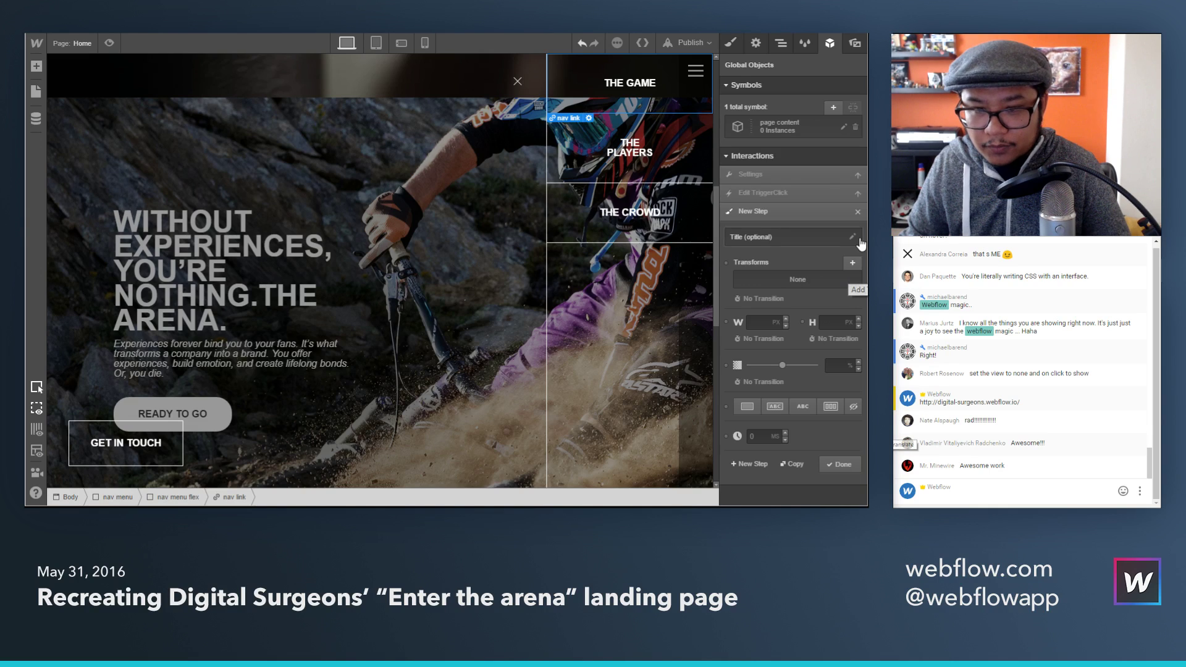
pyautogui.click(857, 212)
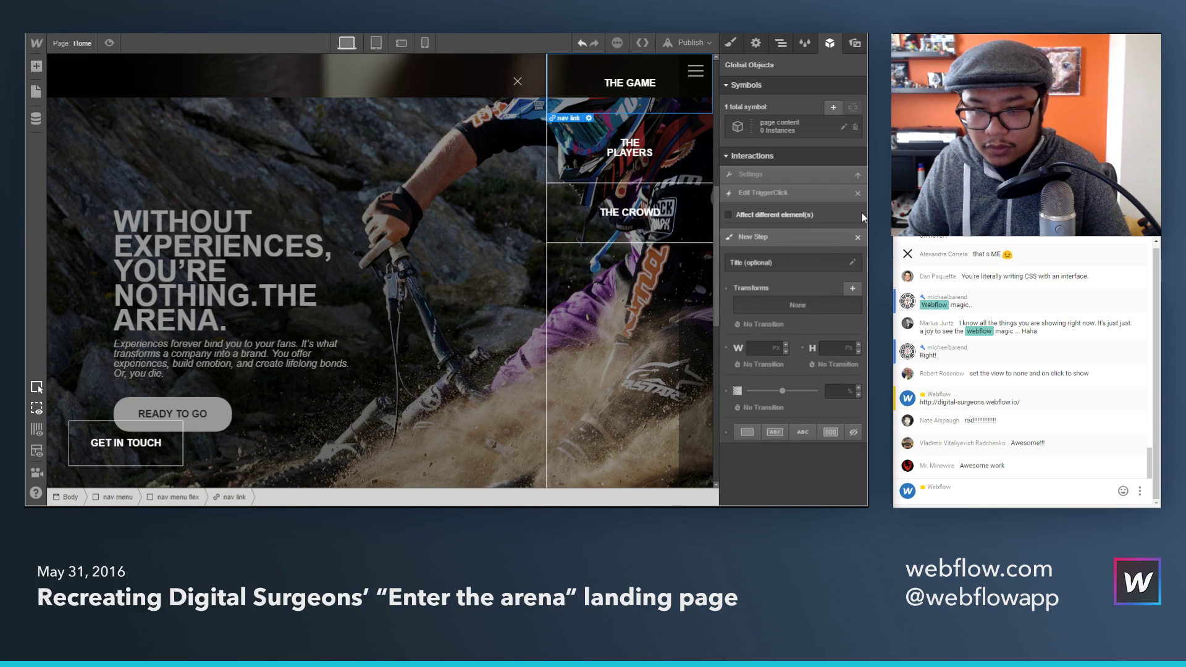
pyautogui.click(775, 214)
pyautogui.write('nav menu')
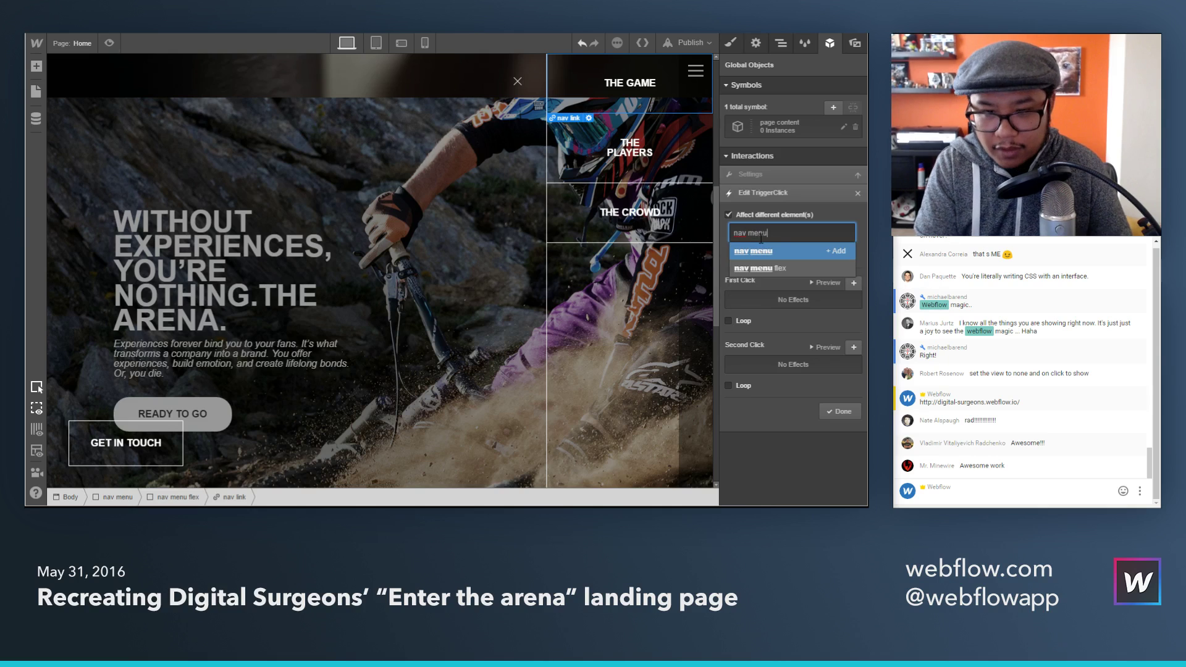
pyautogui.click(761, 250)
# Step: Make the first click move the nav menu right 100% and fade it to 0% opacity
pyautogui.click(853, 284)
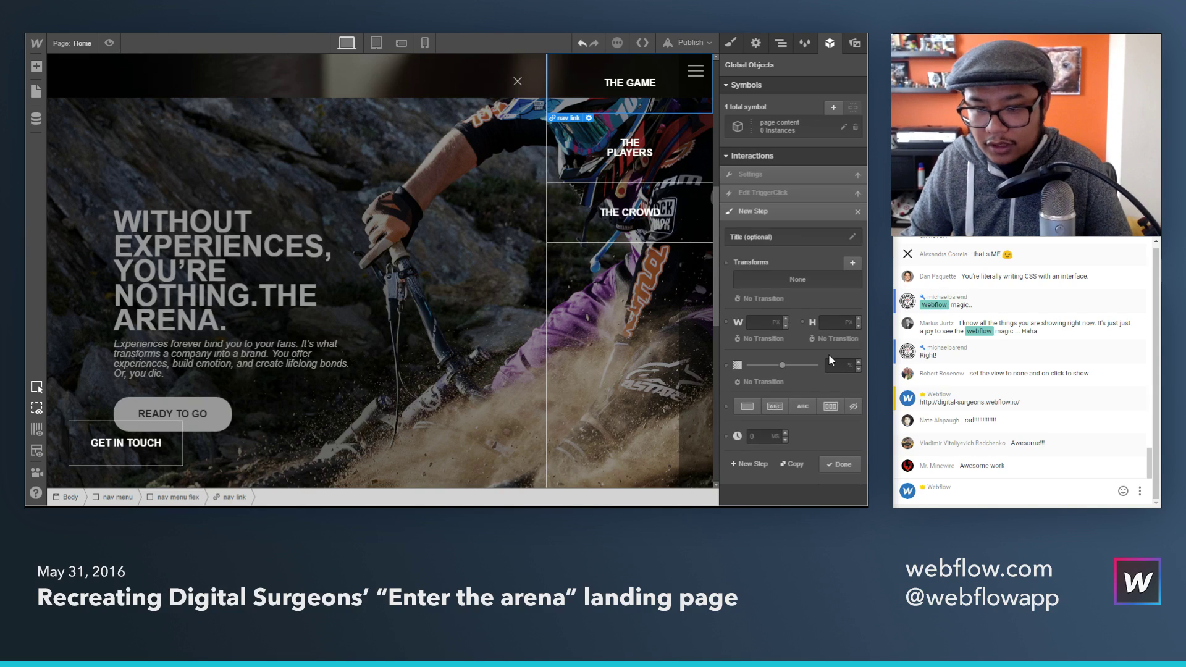
pyautogui.click(852, 262)
pyautogui.write('1')
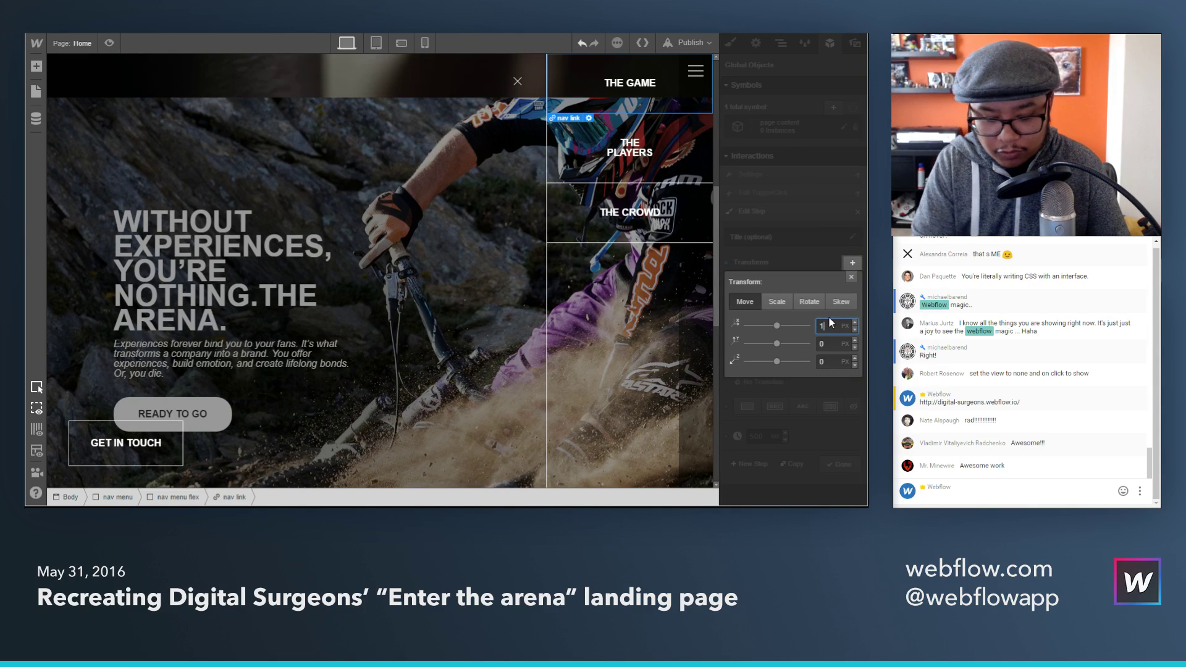
pyautogui.write('00%')
pyautogui.press('Return')
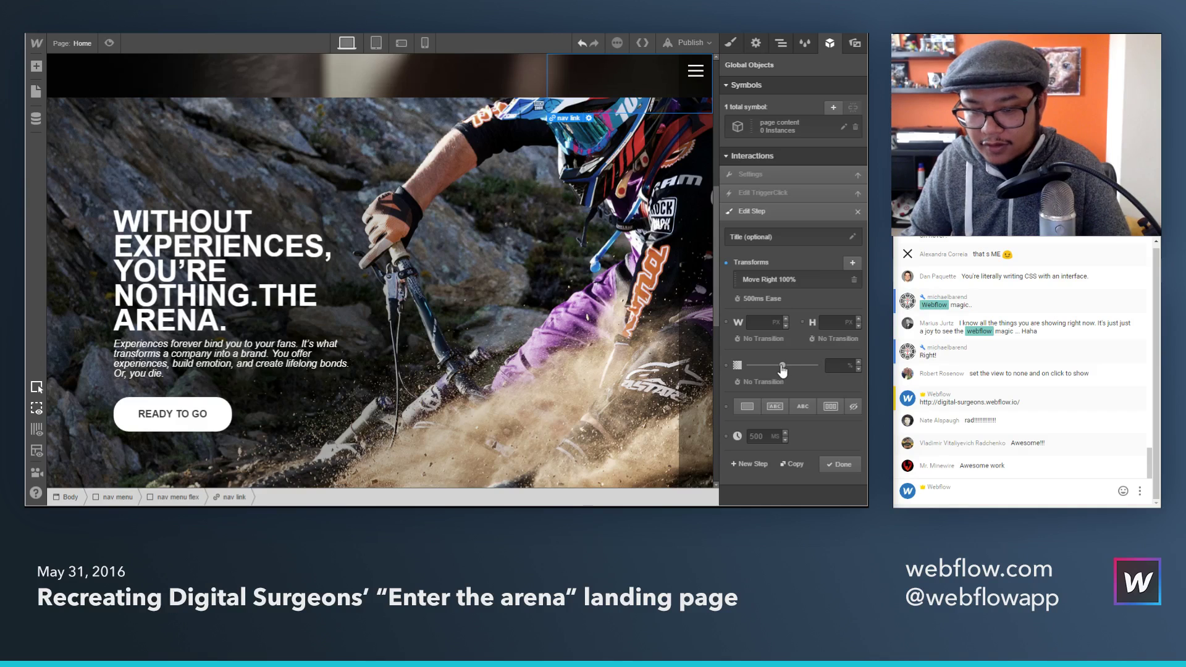
pyautogui.moveTo(782, 368); pyautogui.dragTo(730, 377)
pyautogui.click(841, 465)
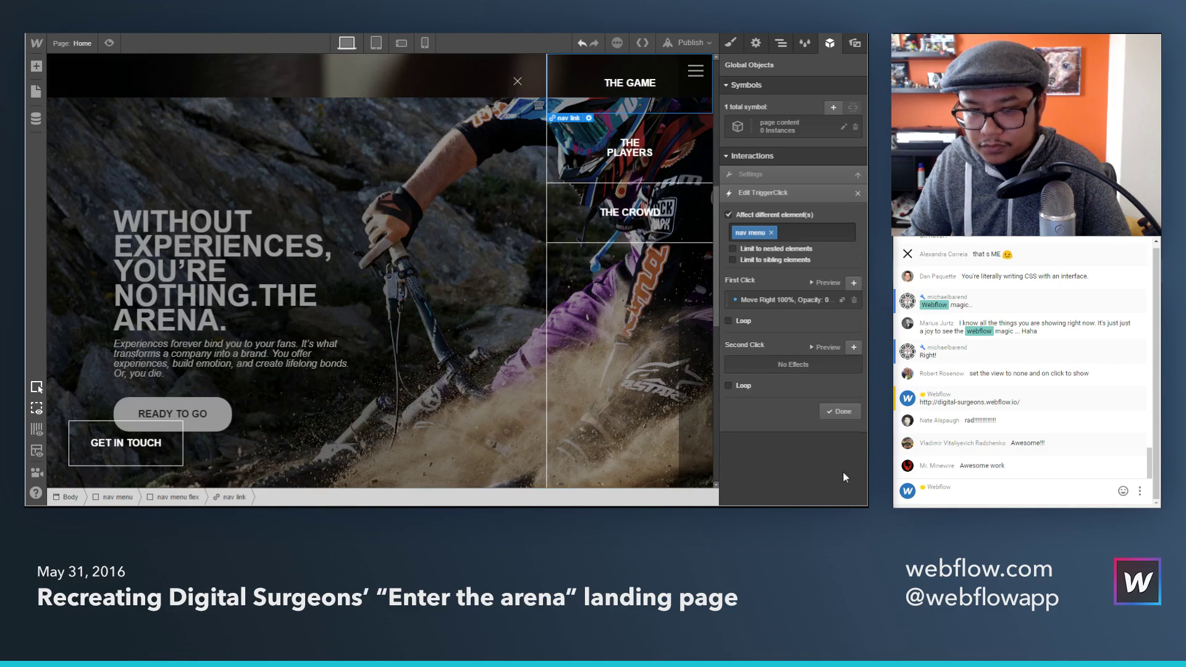
pyautogui.click(841, 418)
# Step: Add a second click trigger to the interaction that affects the "navbar" element
pyautogui.click(851, 275)
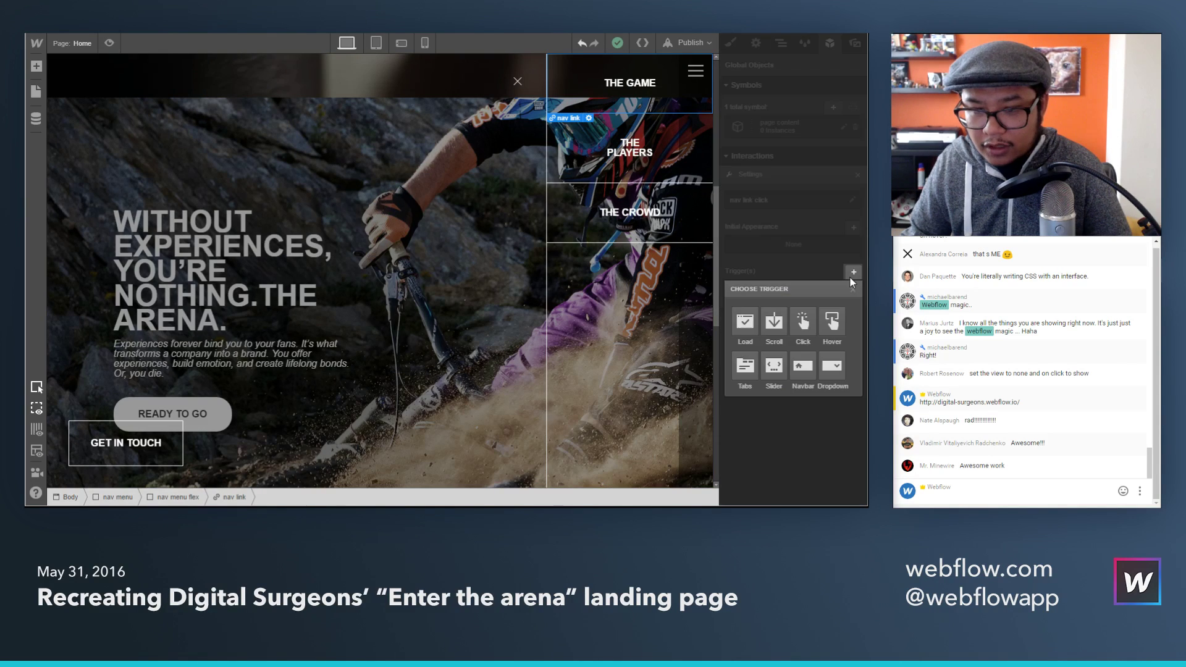
pyautogui.click(804, 323)
pyautogui.click(781, 215)
pyautogui.write('navb')
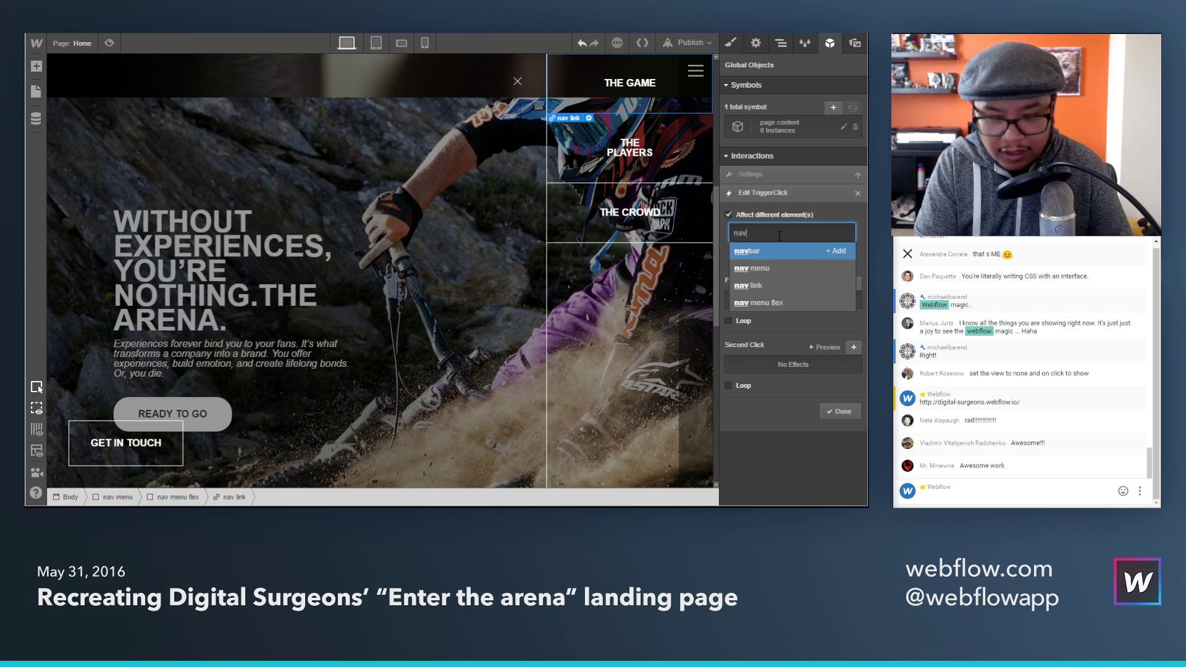
pyautogui.click(778, 250)
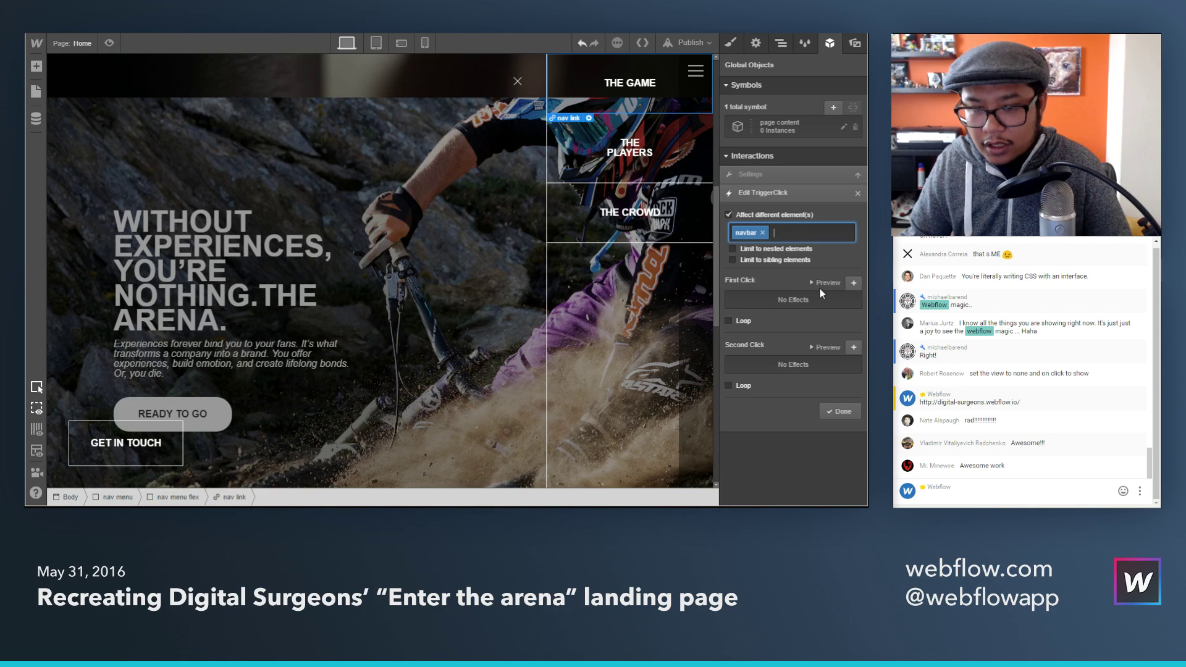
# Step: Make the navbar trigger's first click move the navbar to its origin
pyautogui.click(854, 283)
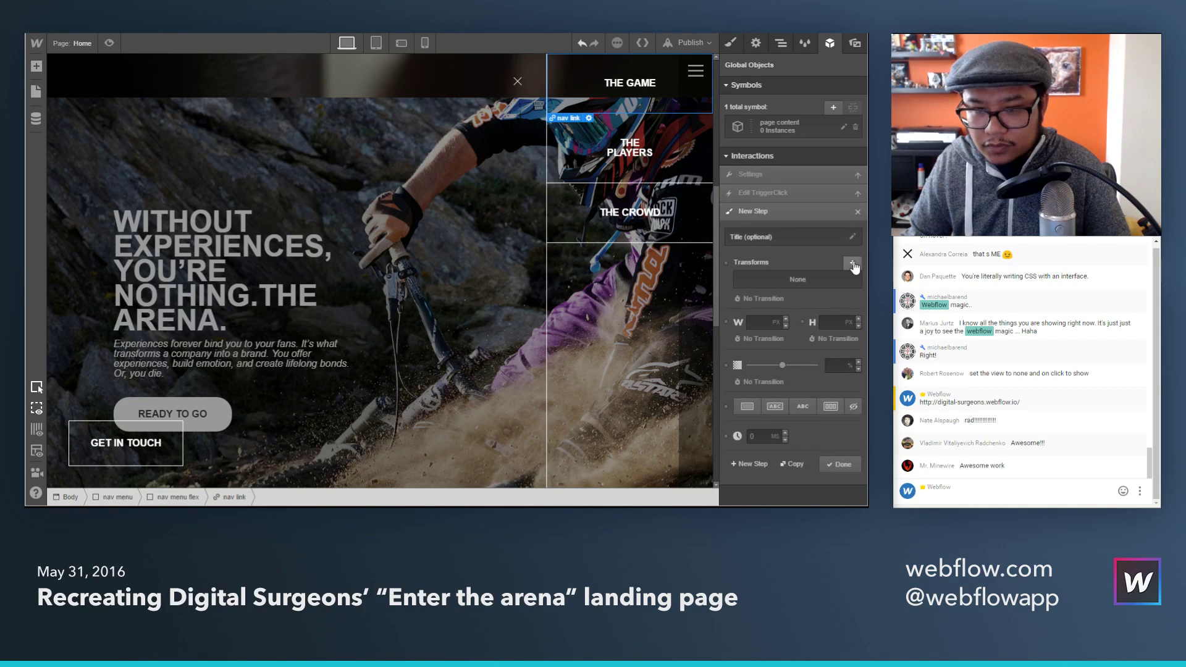
pyautogui.click(852, 262)
pyautogui.click(822, 325)
pyautogui.press('Return')
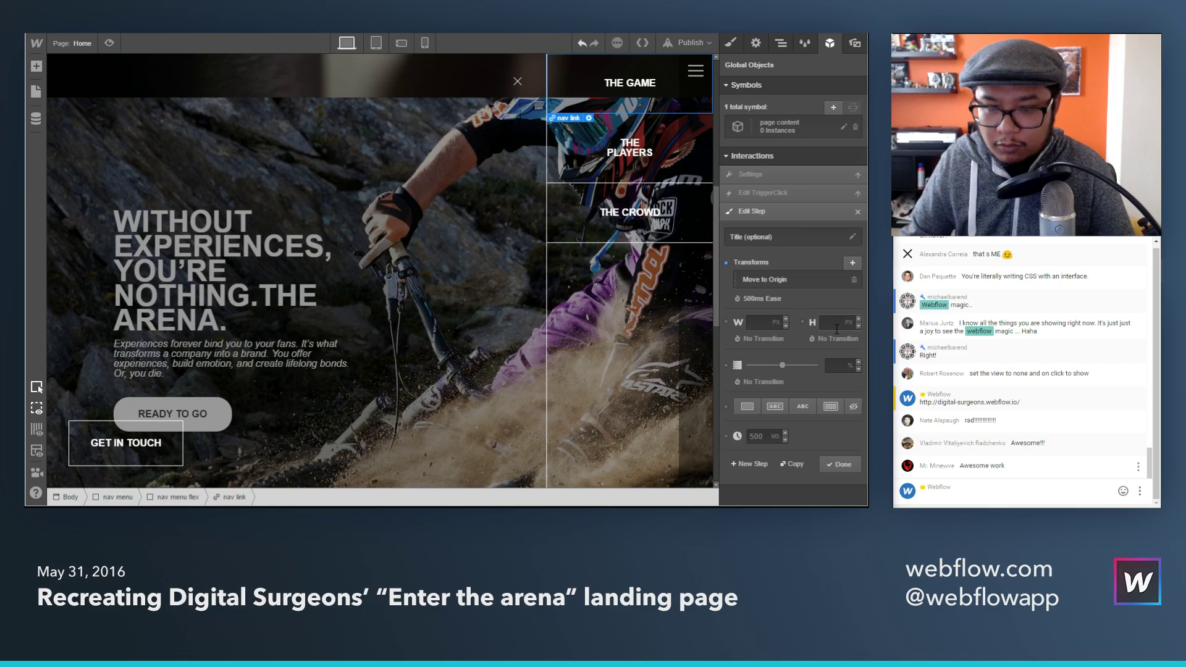
pyautogui.click(840, 464)
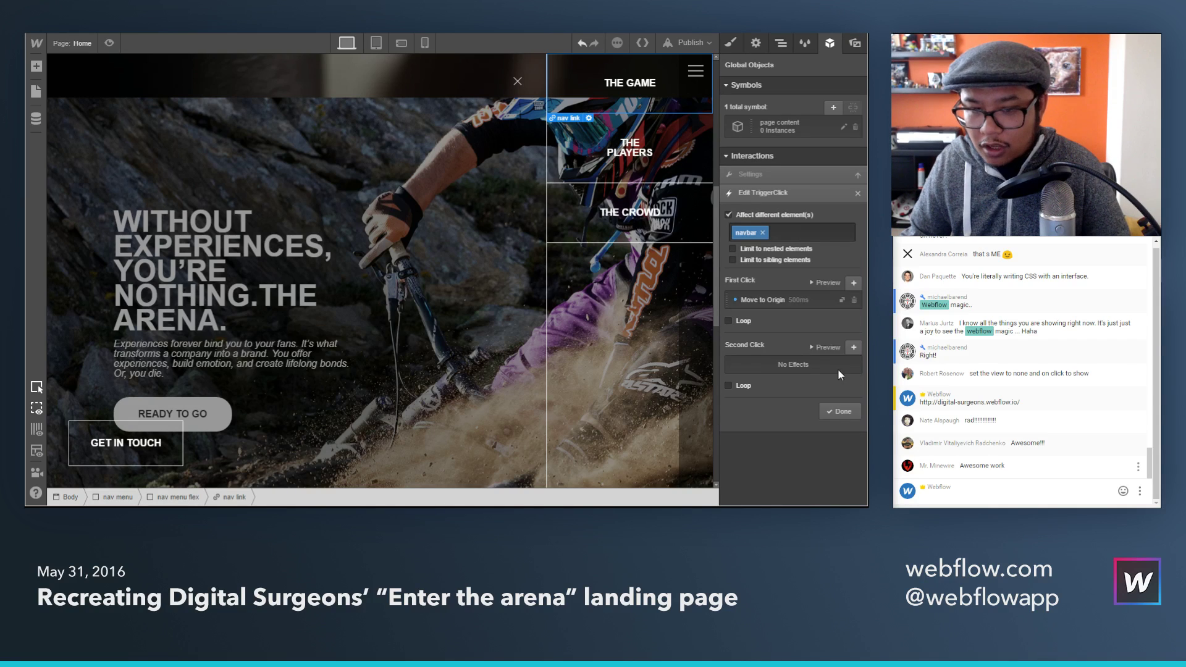
pyautogui.click(839, 415)
# Step: Add a third click trigger affecting the "outlined button" element that fades it to 0% opacity on the first click
pyautogui.click(854, 272)
pyautogui.click(805, 321)
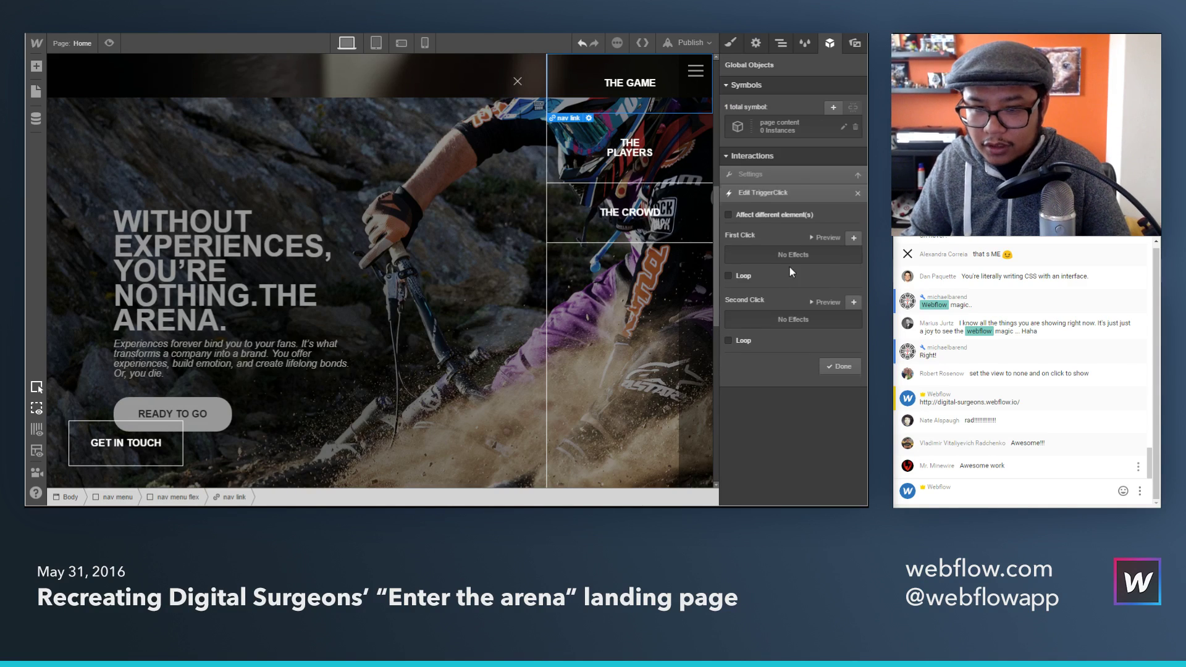
pyautogui.click(777, 214)
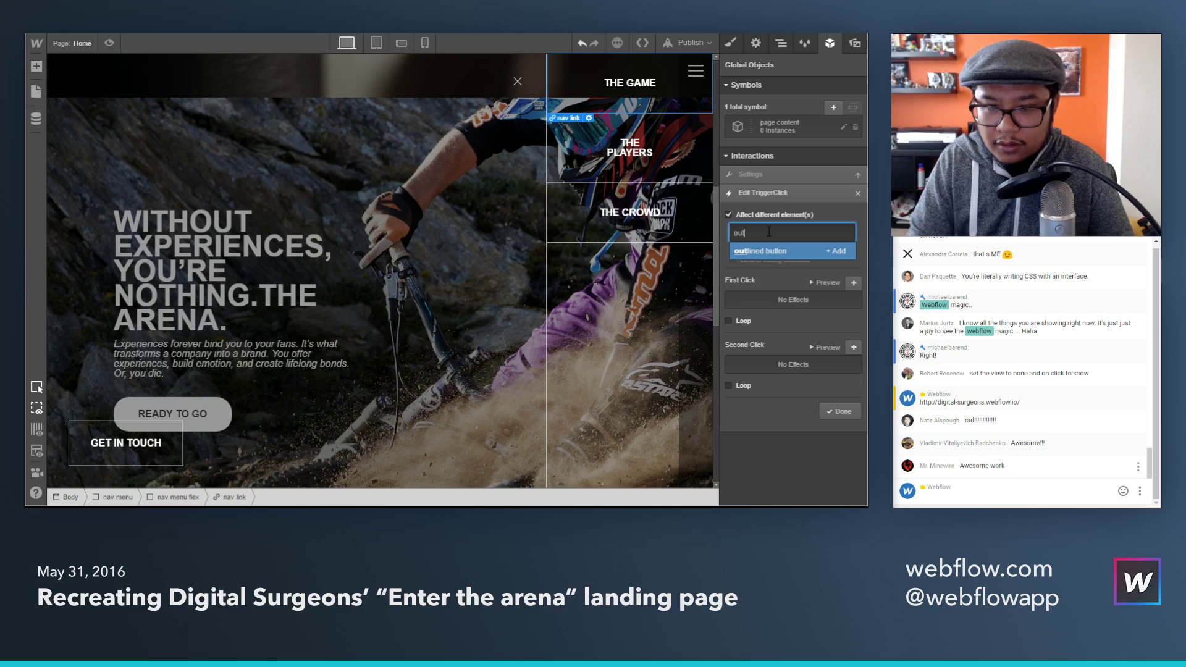
pyautogui.click(770, 246)
pyautogui.click(854, 282)
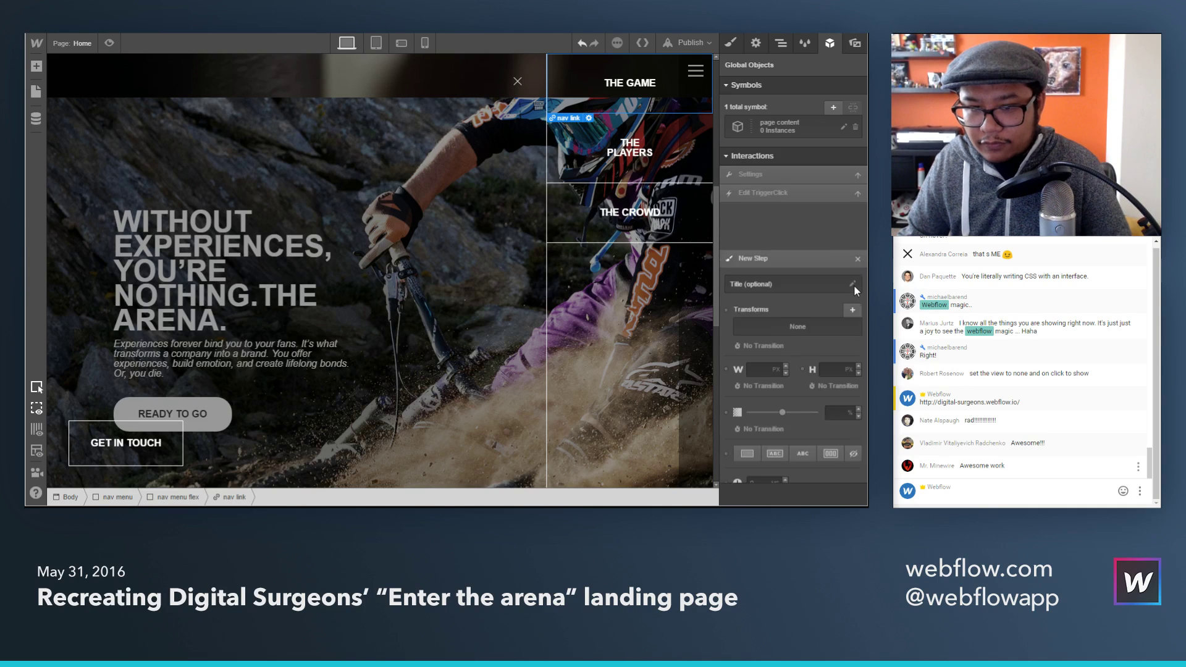
pyautogui.moveTo(784, 370); pyautogui.dragTo(749, 369)
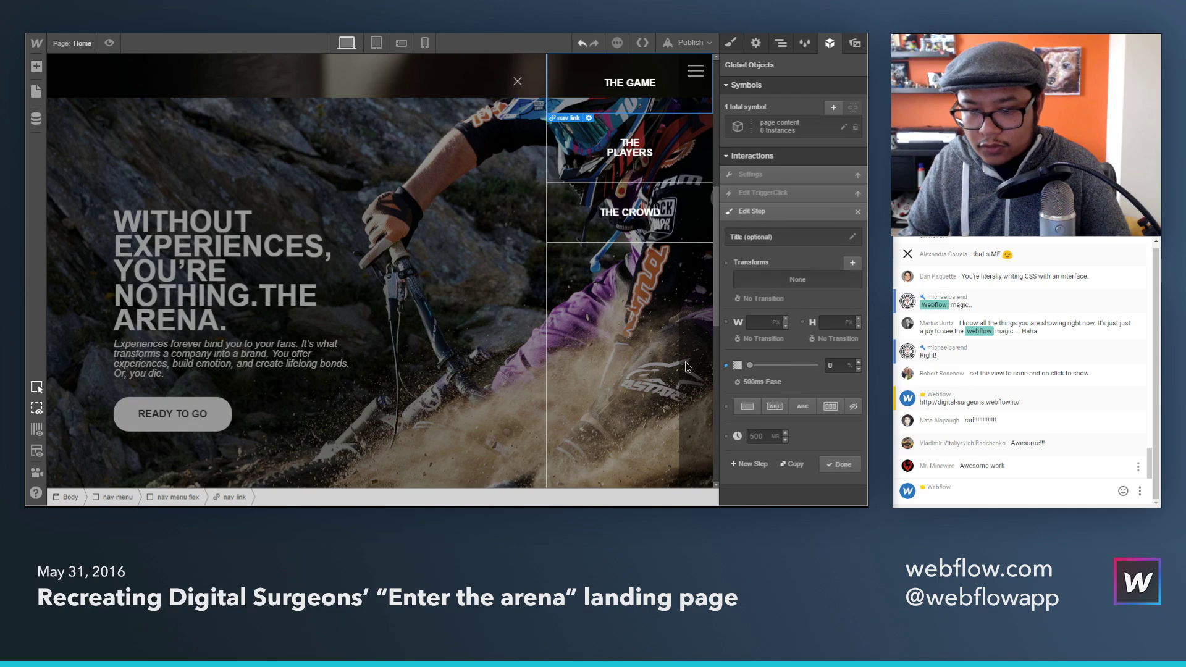
pyautogui.click(840, 464)
pyautogui.click(841, 411)
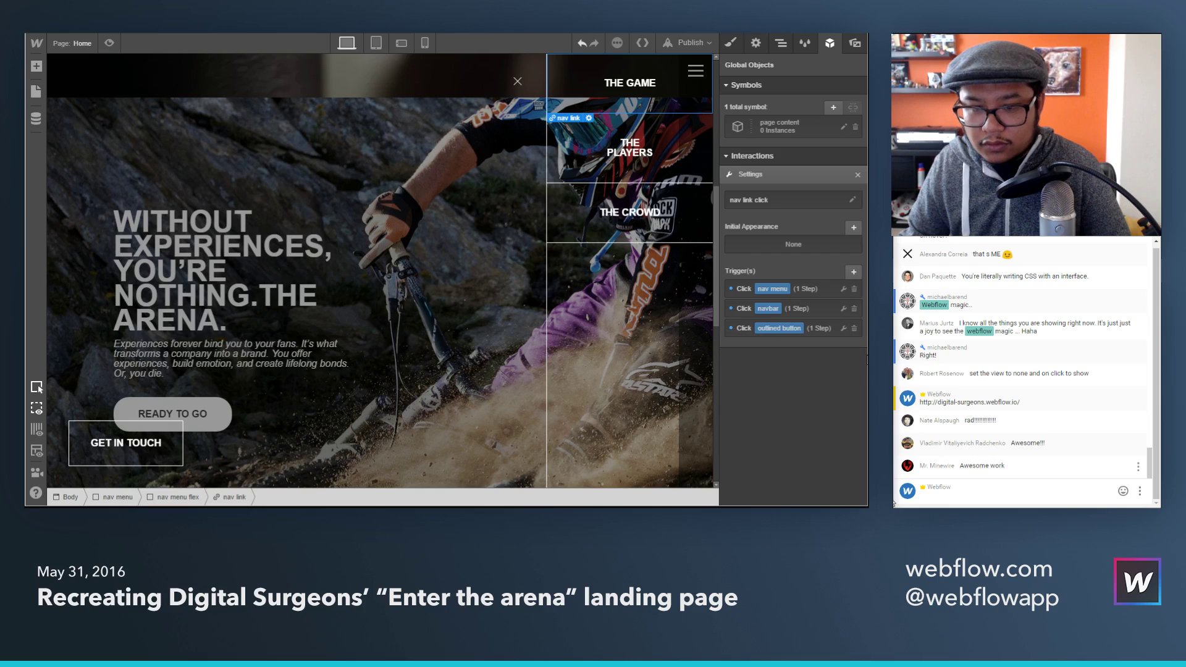
# Step: Preview the page, test "The Crowd" and "The Game" links from the nav menu, and leave the preview
pyautogui.click(109, 43)
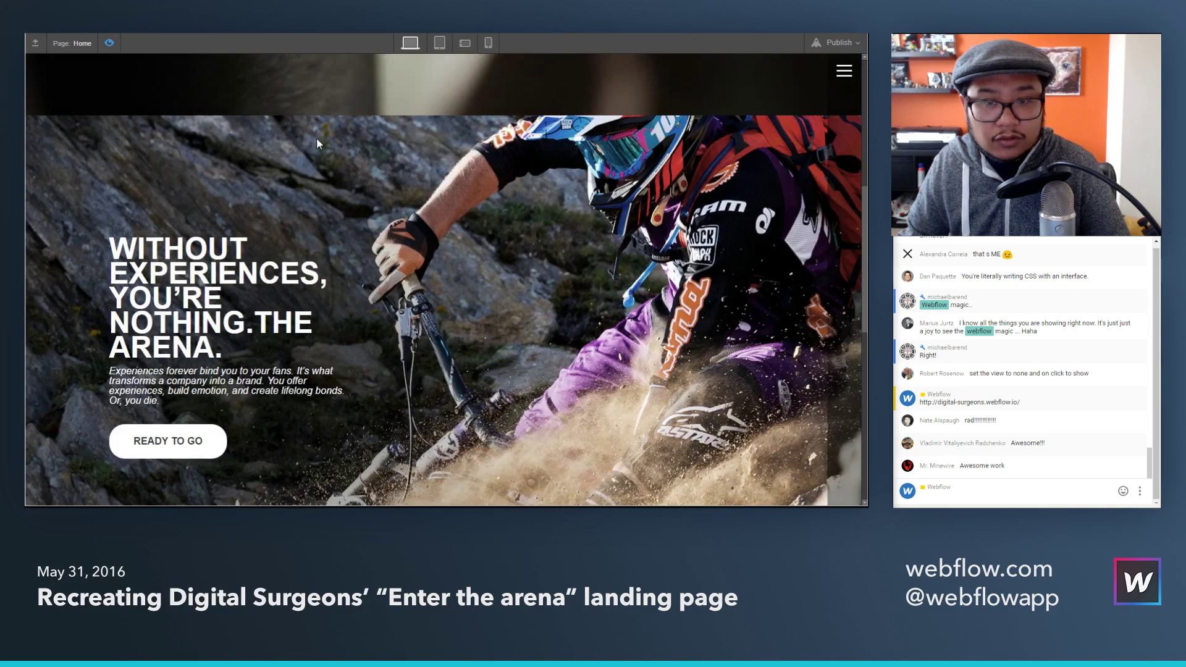
pyautogui.click(844, 70)
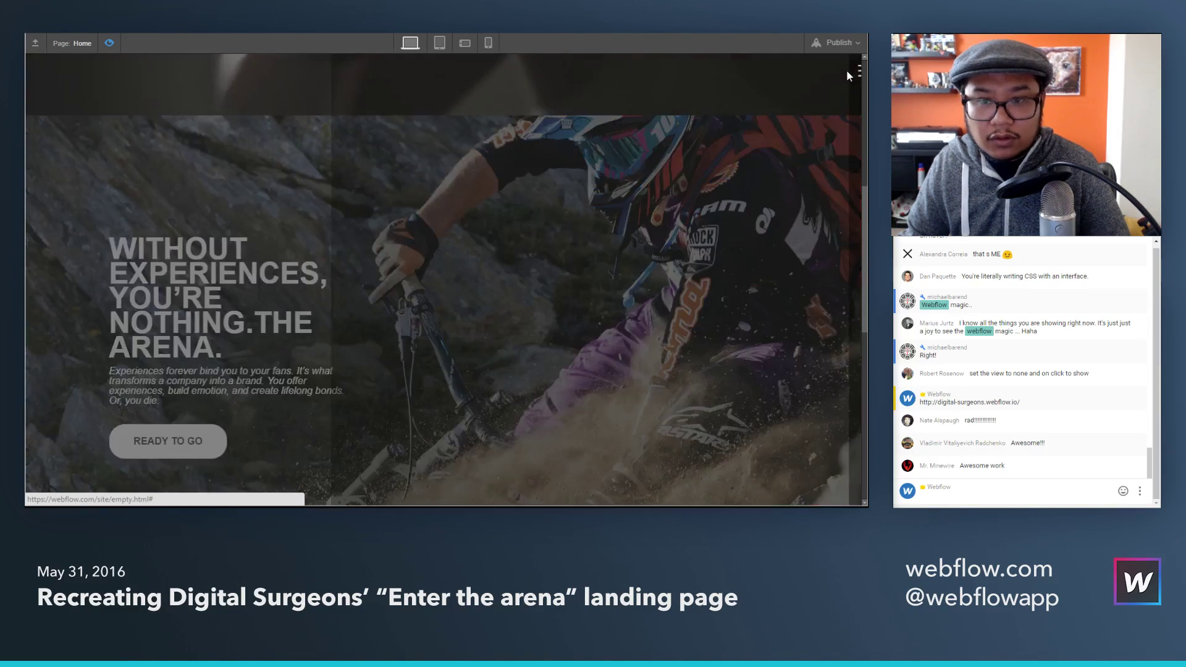
pyautogui.click(777, 219)
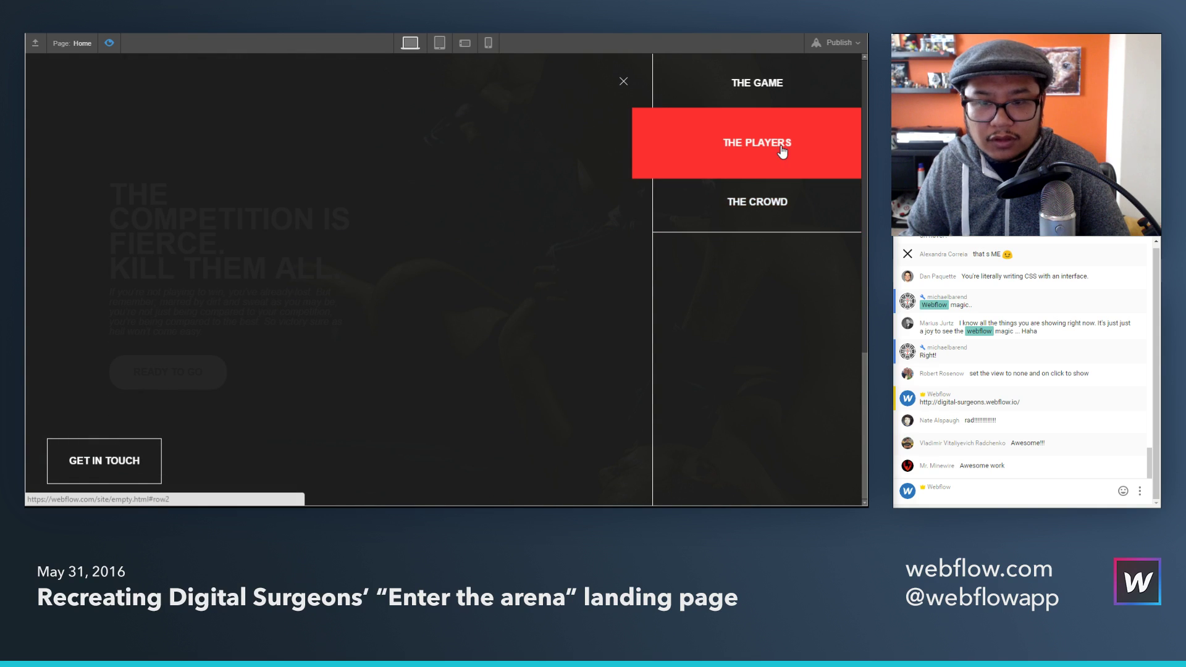
pyautogui.click(781, 88)
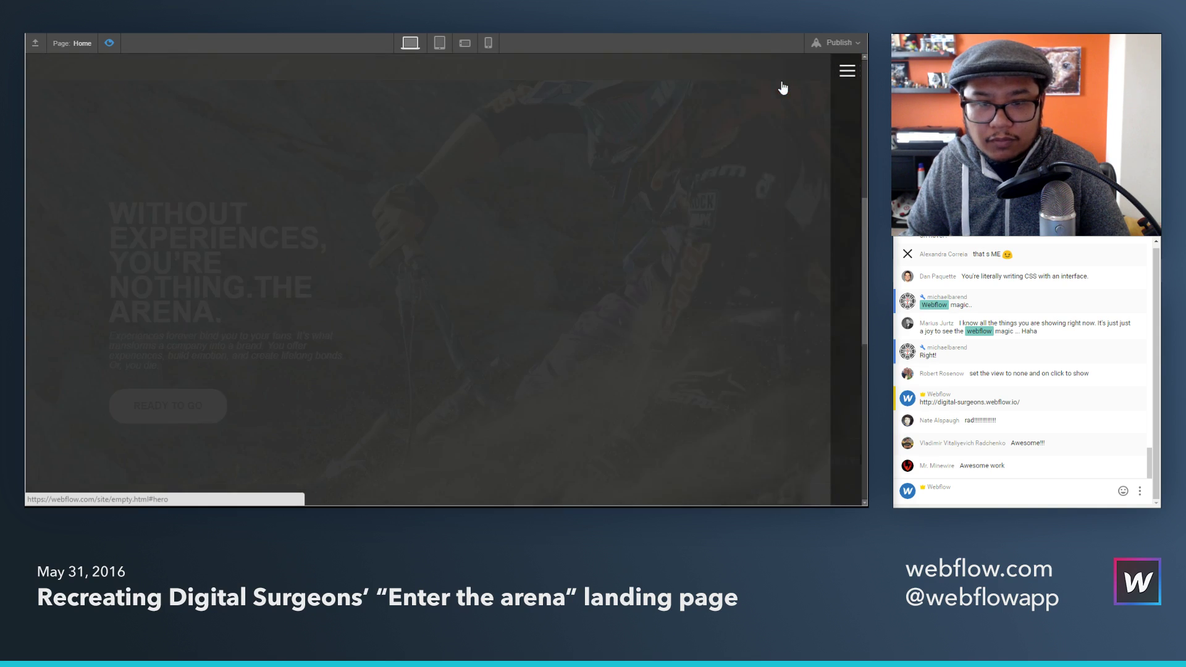
pyautogui.click(109, 45)
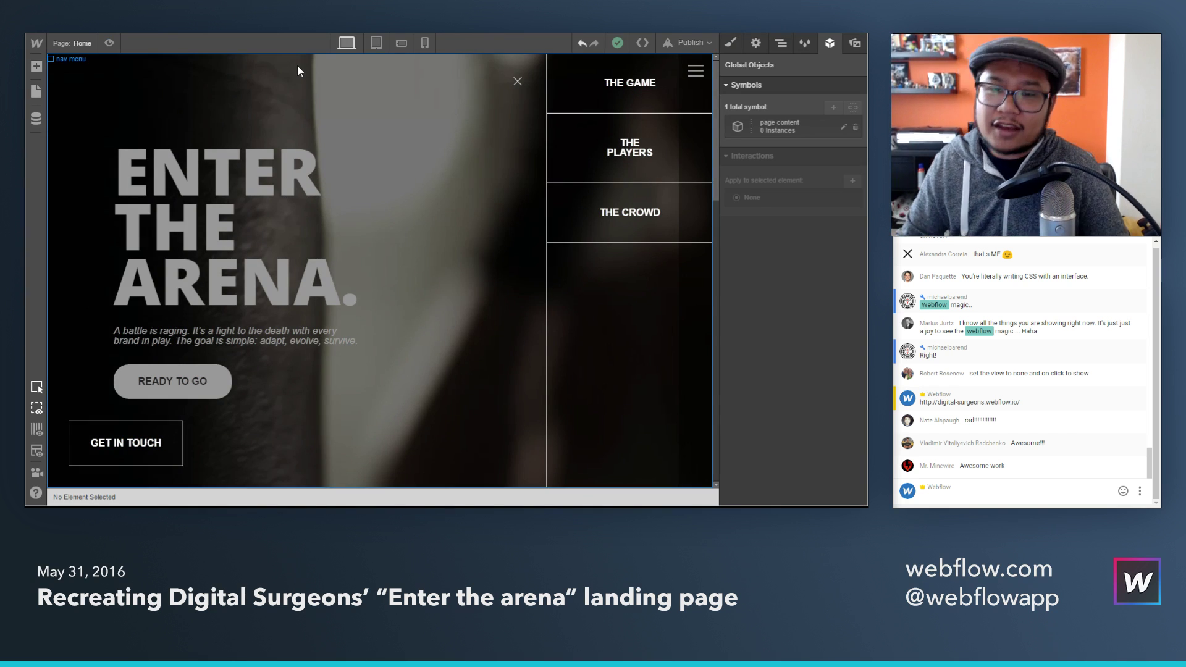
# Step: Reopen the "nav link click" interaction from "The Game" link and add a click trigger affecting "page content reg"
pyautogui.click(561, 69)
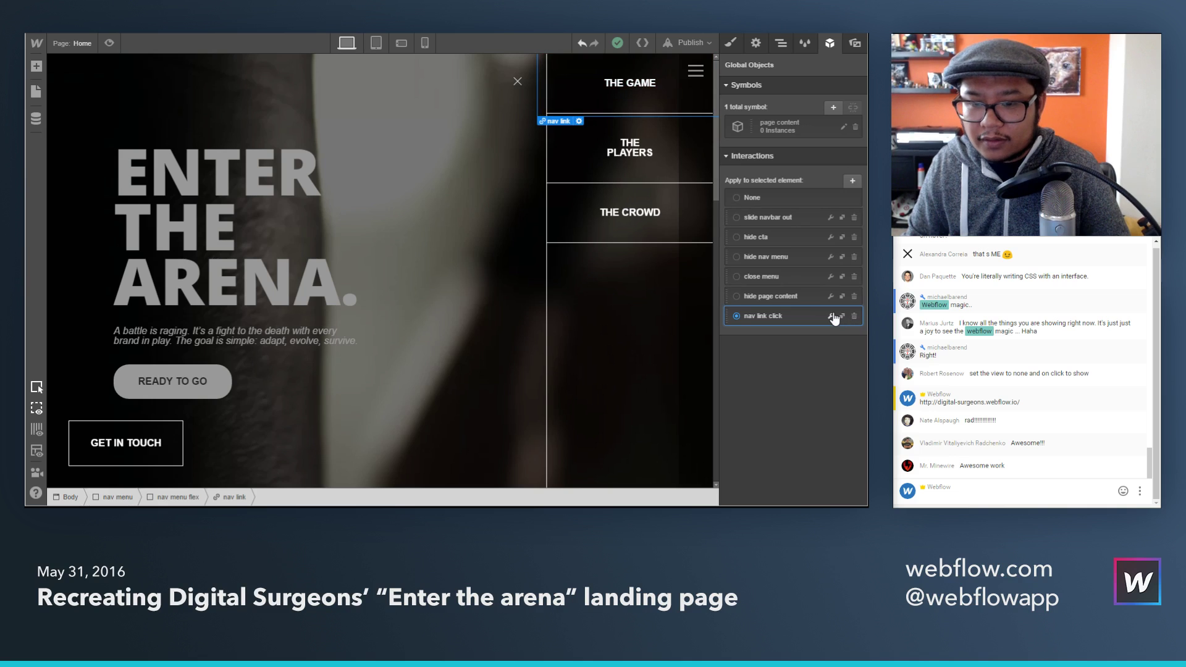
pyautogui.click(831, 315)
pyautogui.click(853, 272)
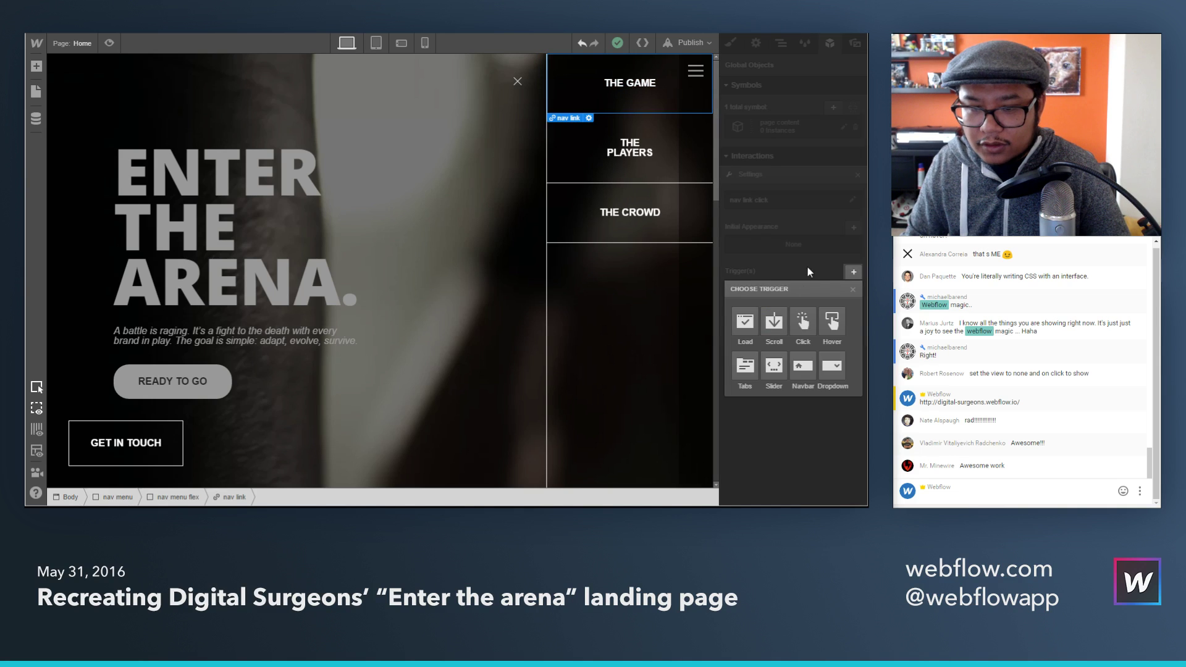
pyautogui.click(803, 326)
pyautogui.click(773, 215)
pyautogui.click(778, 232)
pyautogui.write('pa')
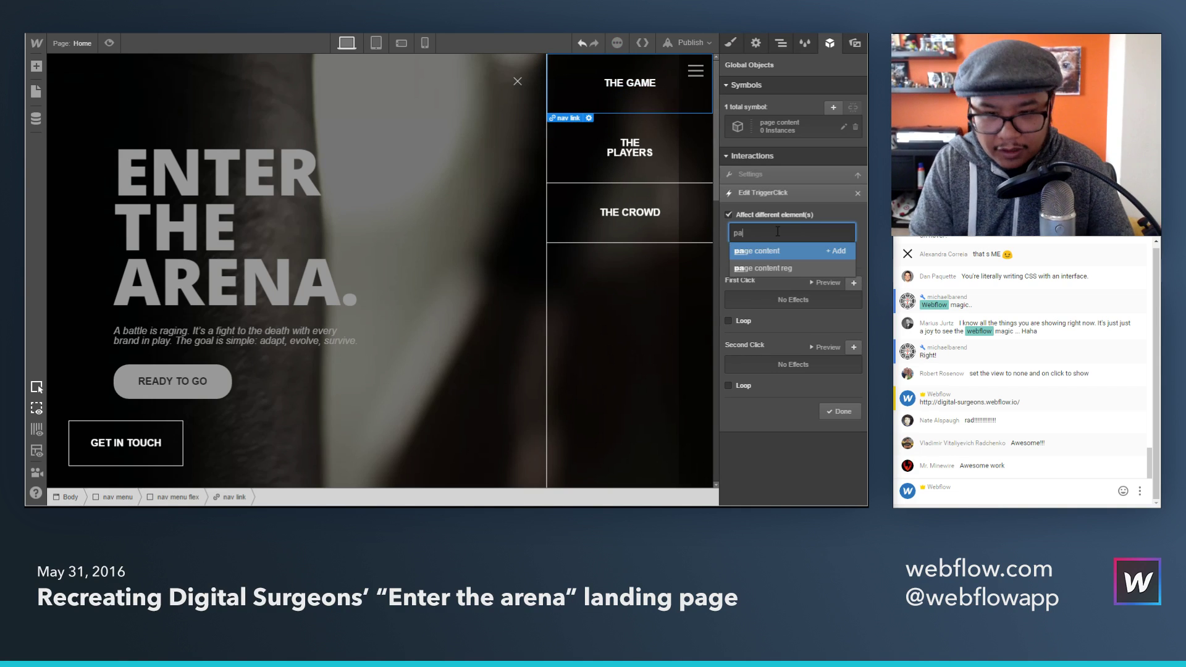
pyautogui.press('Down')
pyautogui.press('Return')
# Step: Make the first click bring the "page content reg" element to 100% opacity
pyautogui.click(855, 284)
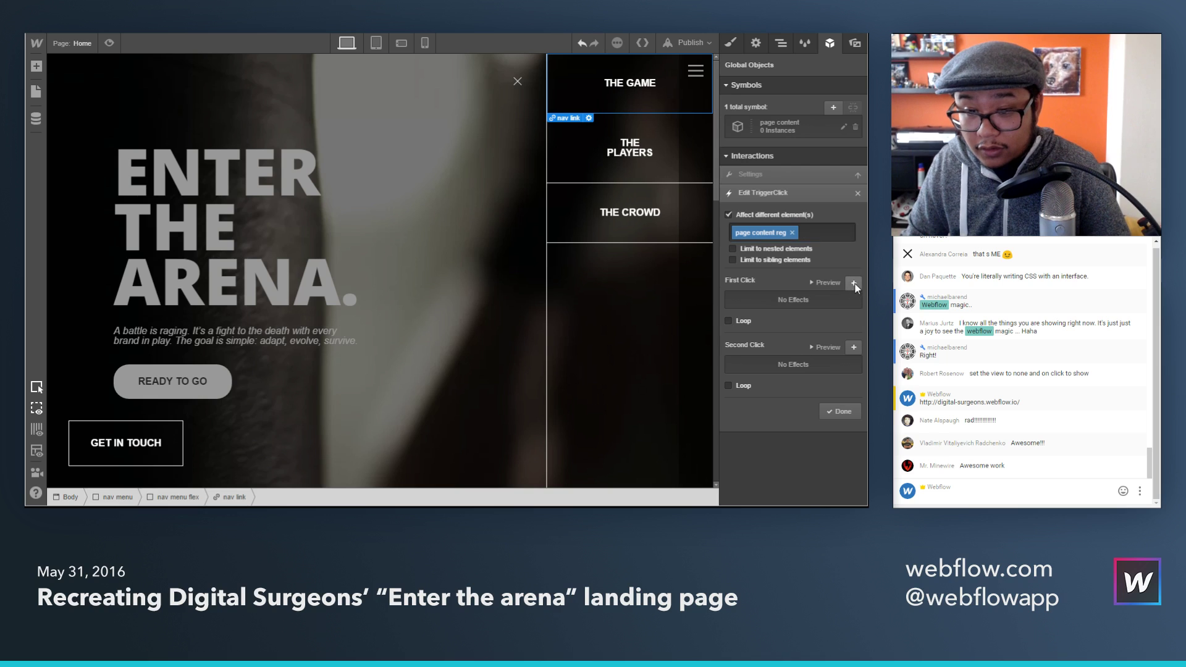
pyautogui.click(840, 465)
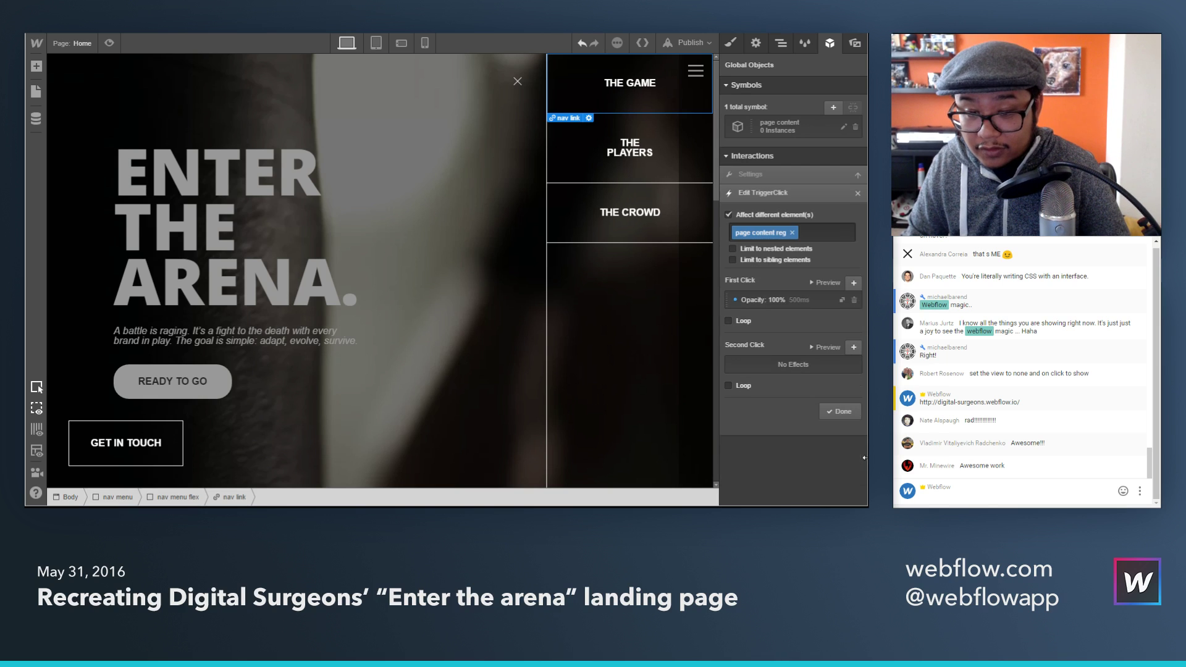
pyautogui.click(834, 415)
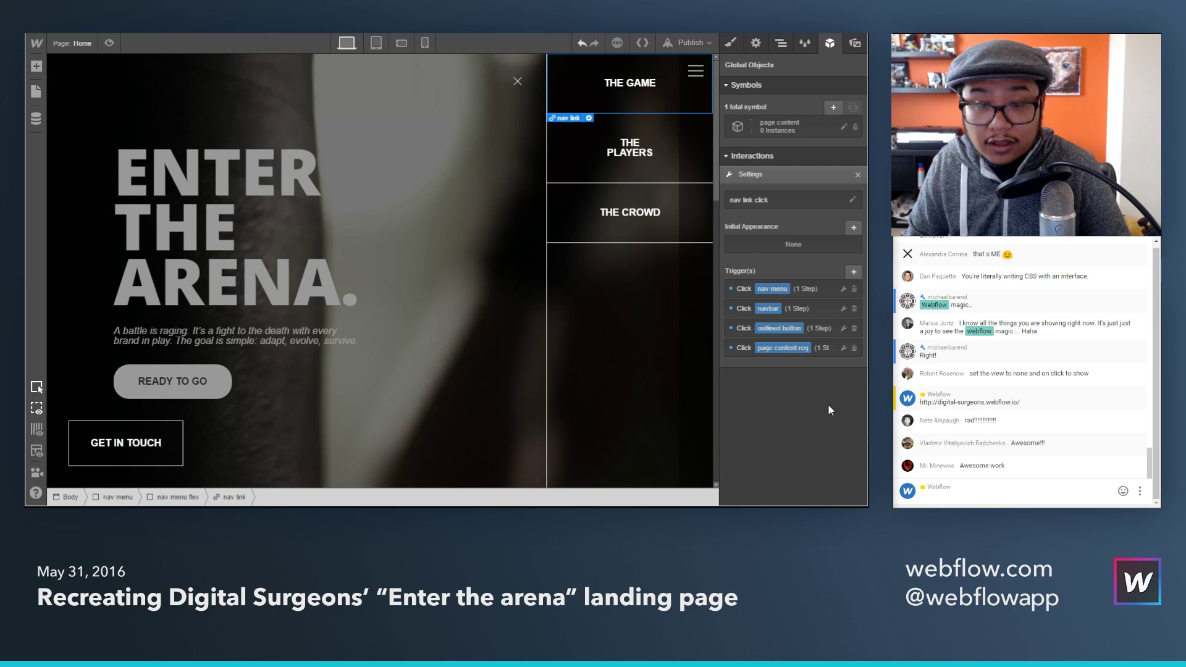
# Step: Apply the "nav link click" interaction to "The Players" and "The Crowd" nav links
pyautogui.click(683, 177)
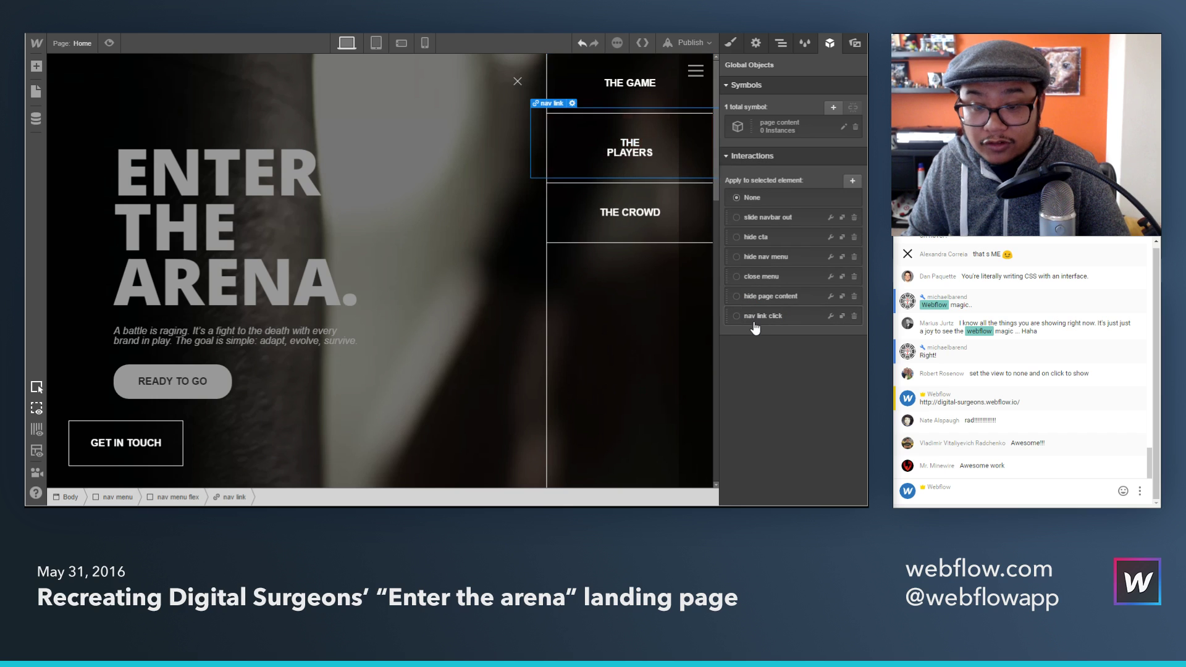
pyautogui.click(677, 231)
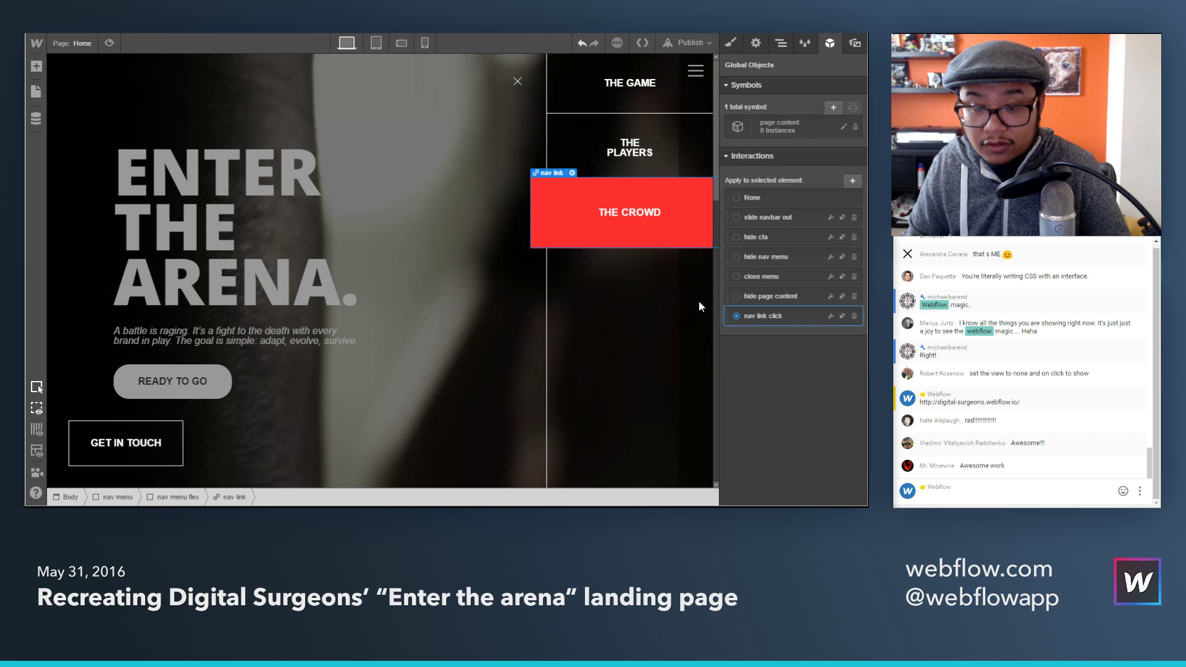
pyautogui.click(782, 315)
# Step: Preview the page and test "The Game" and "The Players" links from the nav menu
pyautogui.click(111, 43)
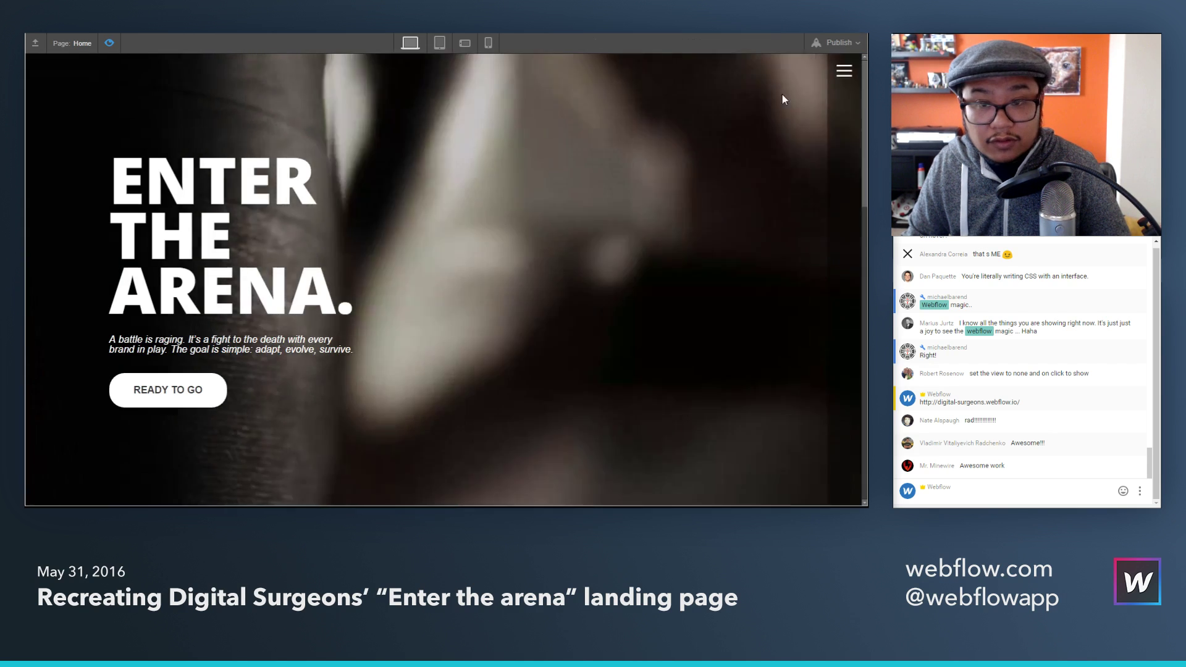
pyautogui.click(846, 73)
pyautogui.click(703, 103)
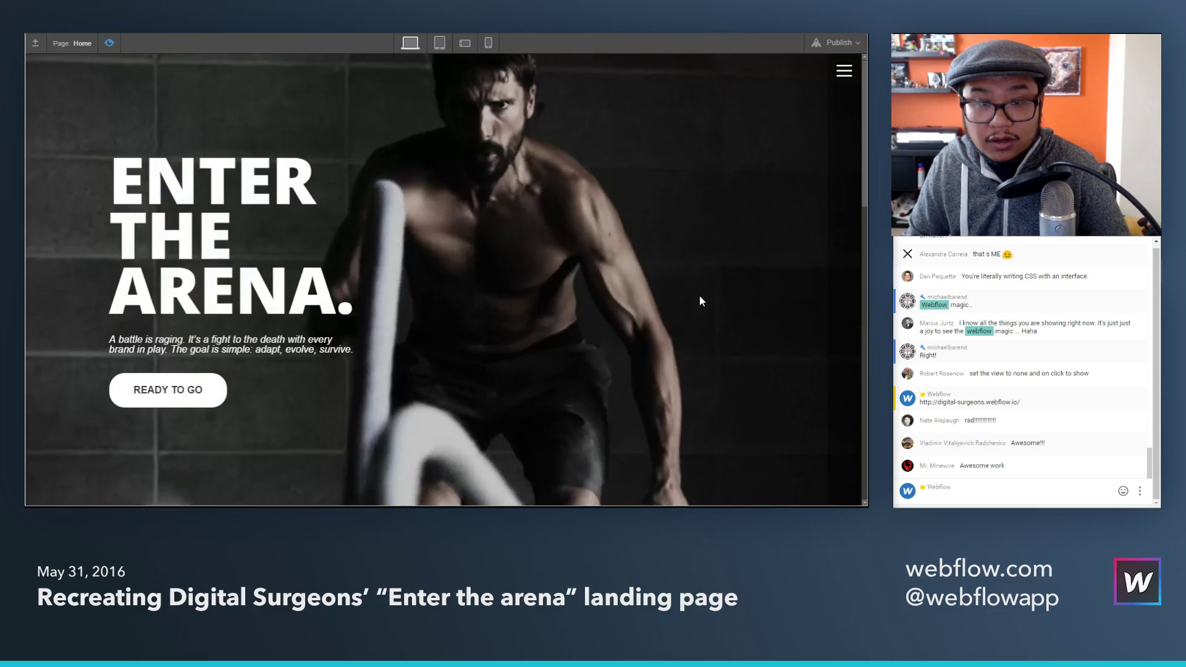
pyautogui.click(842, 73)
pyautogui.click(797, 152)
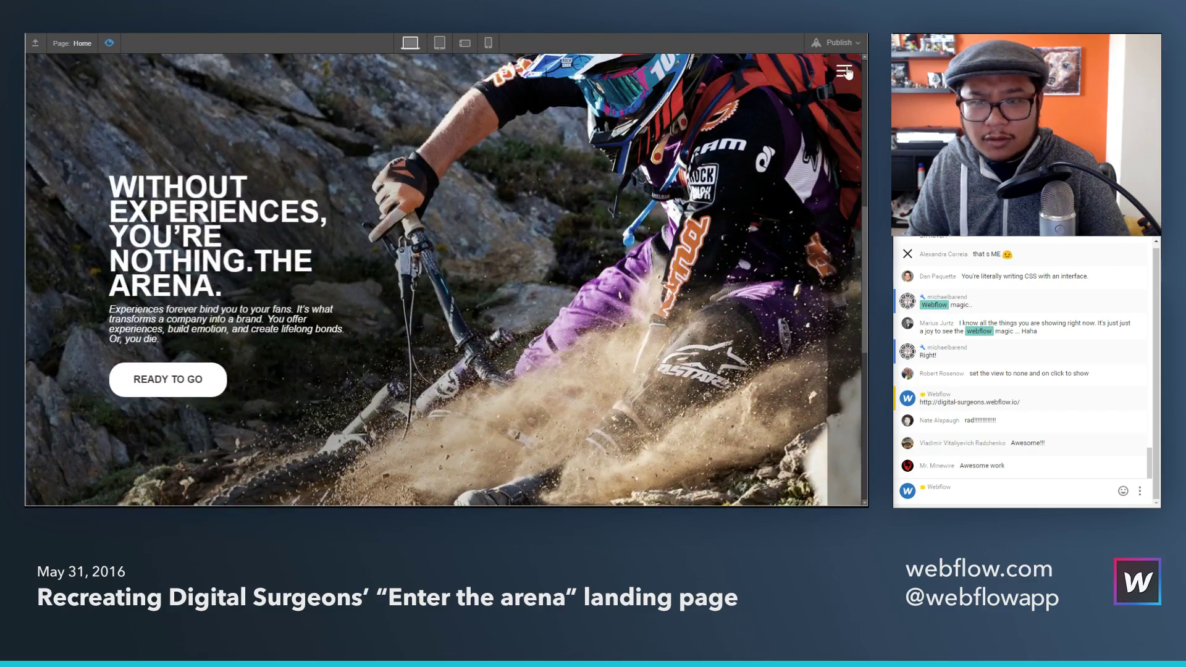
# Step: Test "The Crowd" nav link in the preview and publish the site to digital-surgeons.webflow.io
pyautogui.click(846, 73)
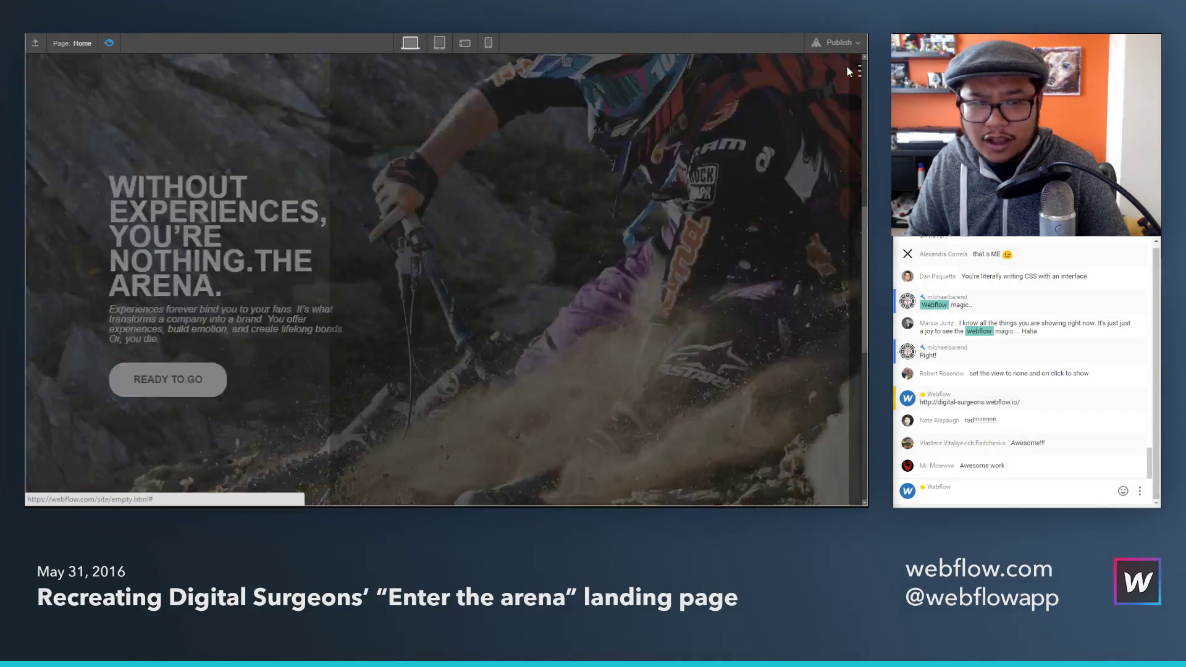
pyautogui.click(777, 198)
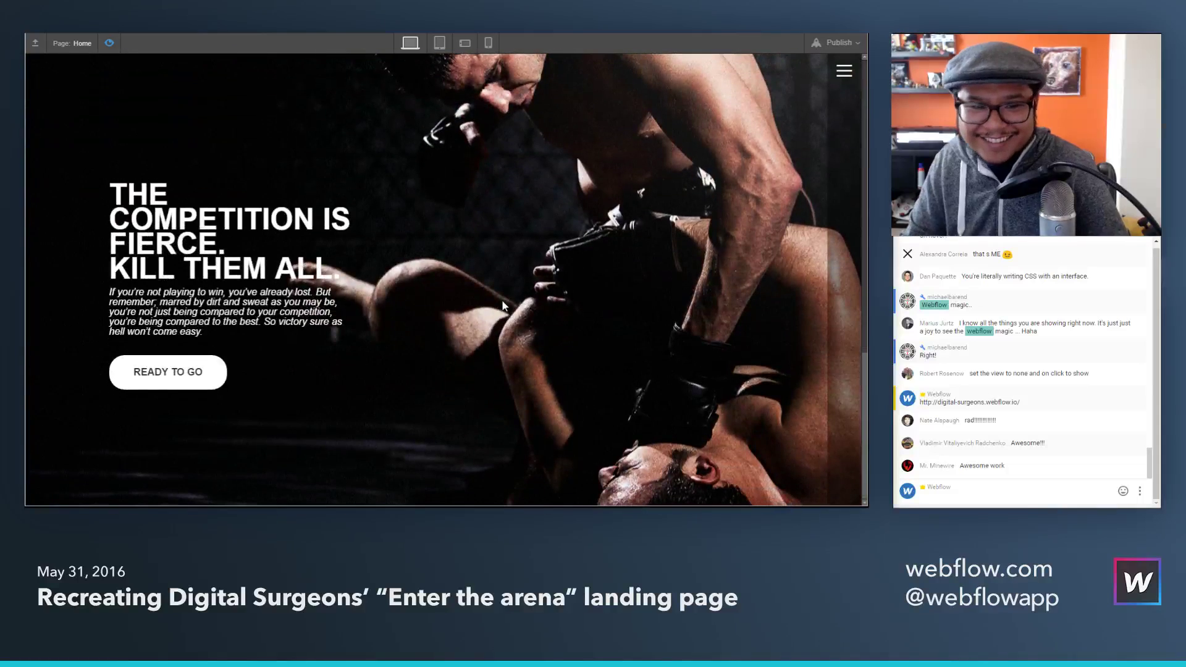
pyautogui.click(839, 42)
pyautogui.click(692, 163)
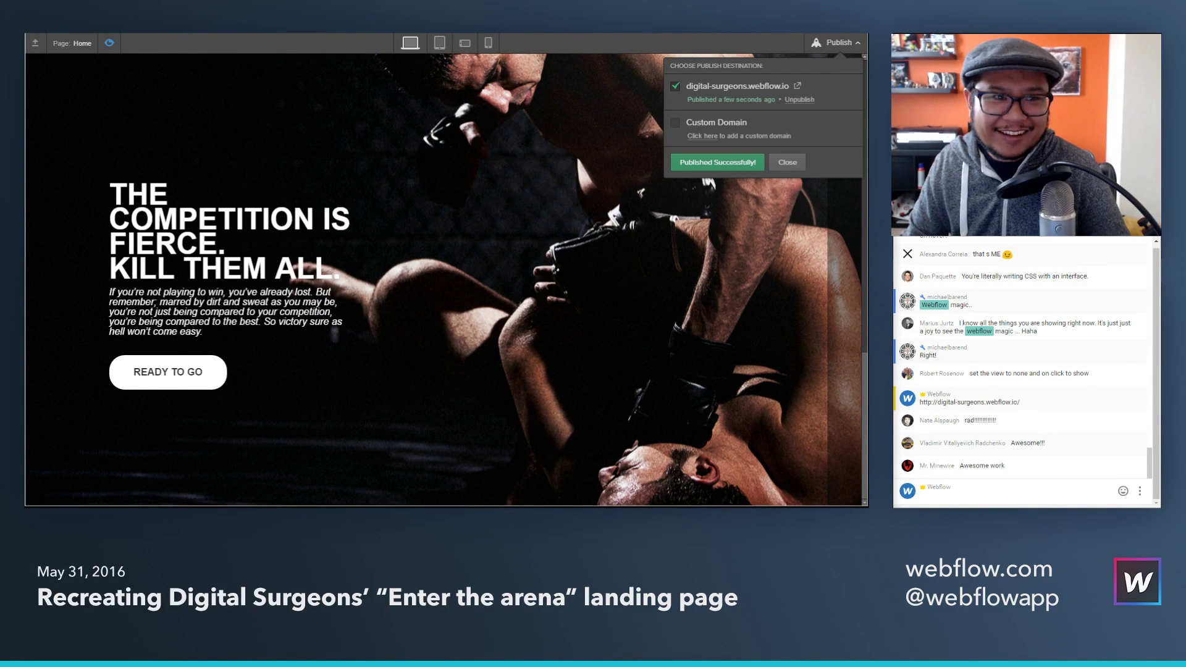
# Step: Open the published site and test its "The Players", "The Crowd" and "The Game" menu links
pyautogui.click(798, 87)
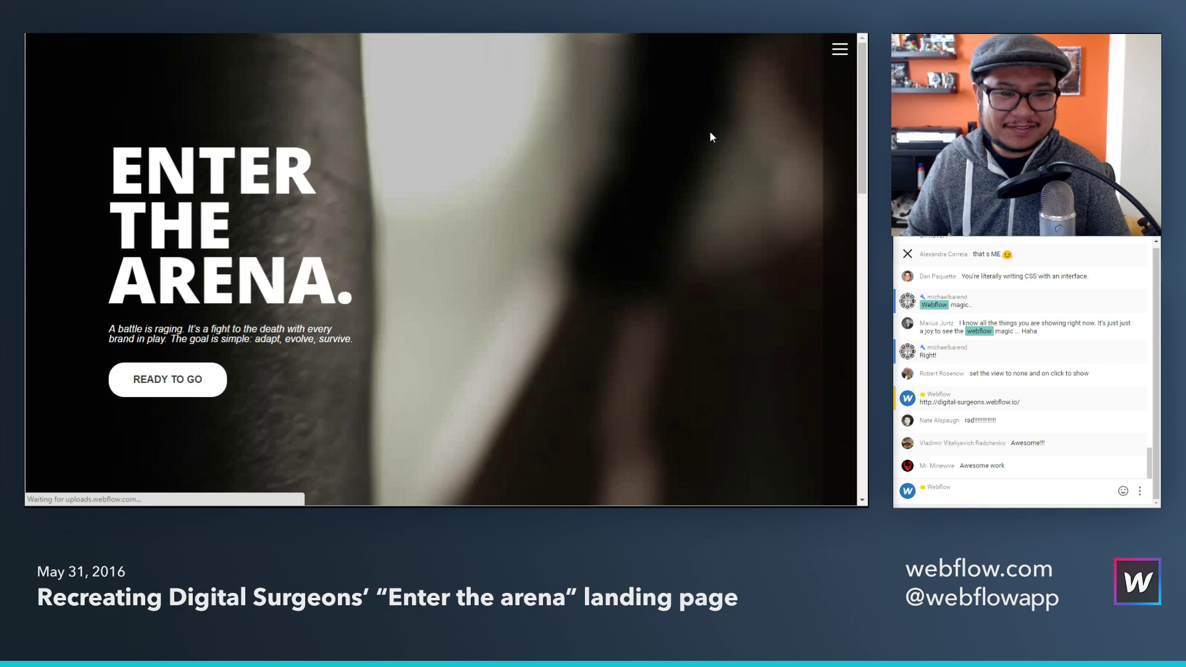
pyautogui.click(839, 50)
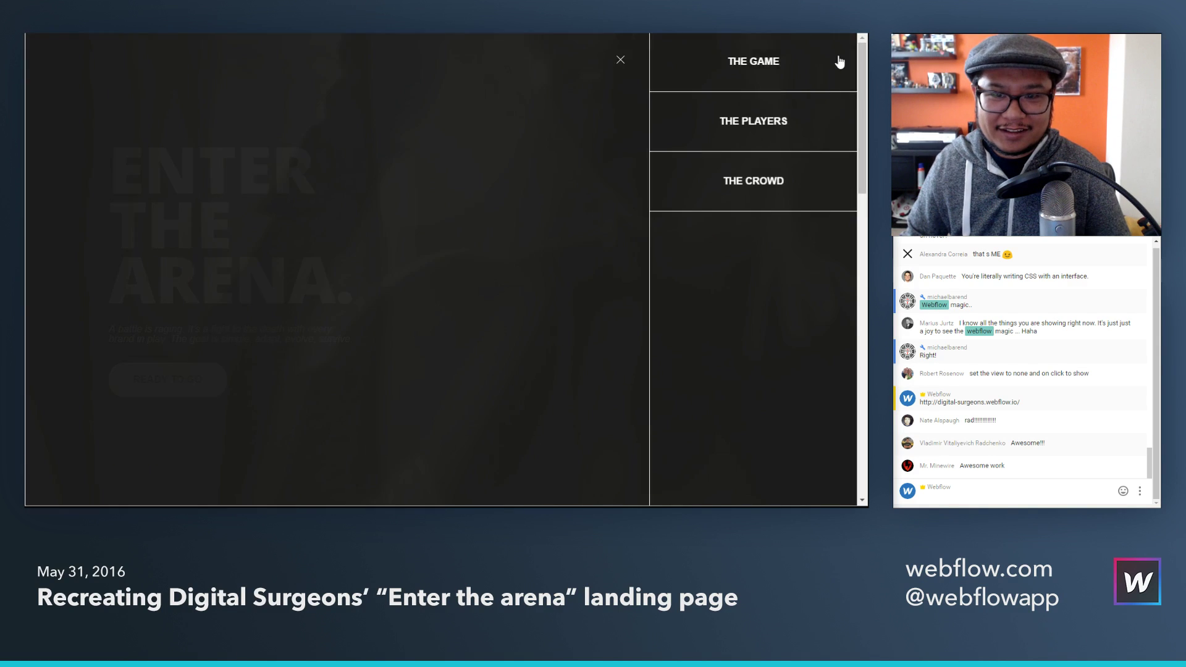
pyautogui.click(746, 126)
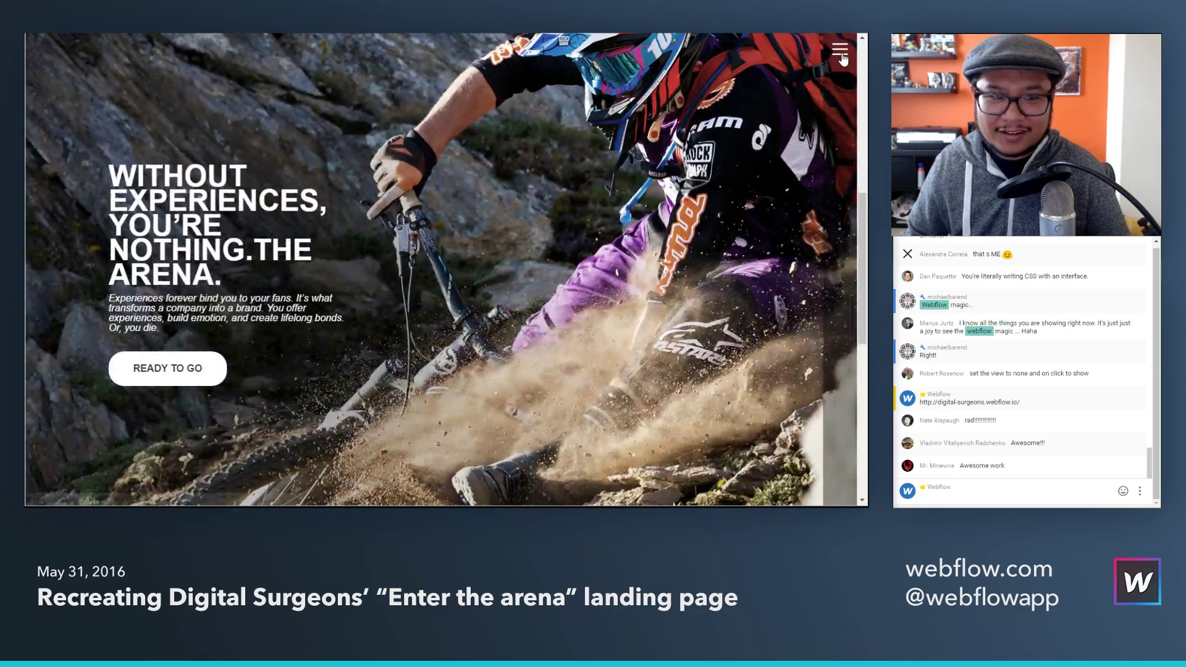
pyautogui.click(840, 49)
pyautogui.click(773, 193)
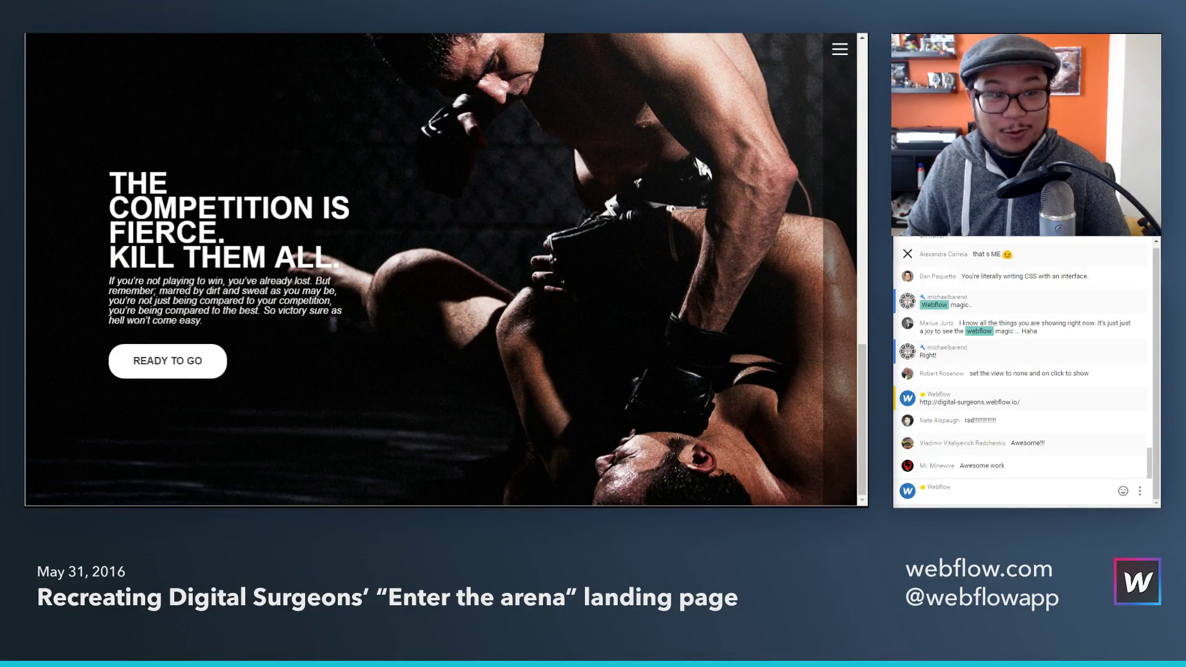
pyautogui.click(835, 48)
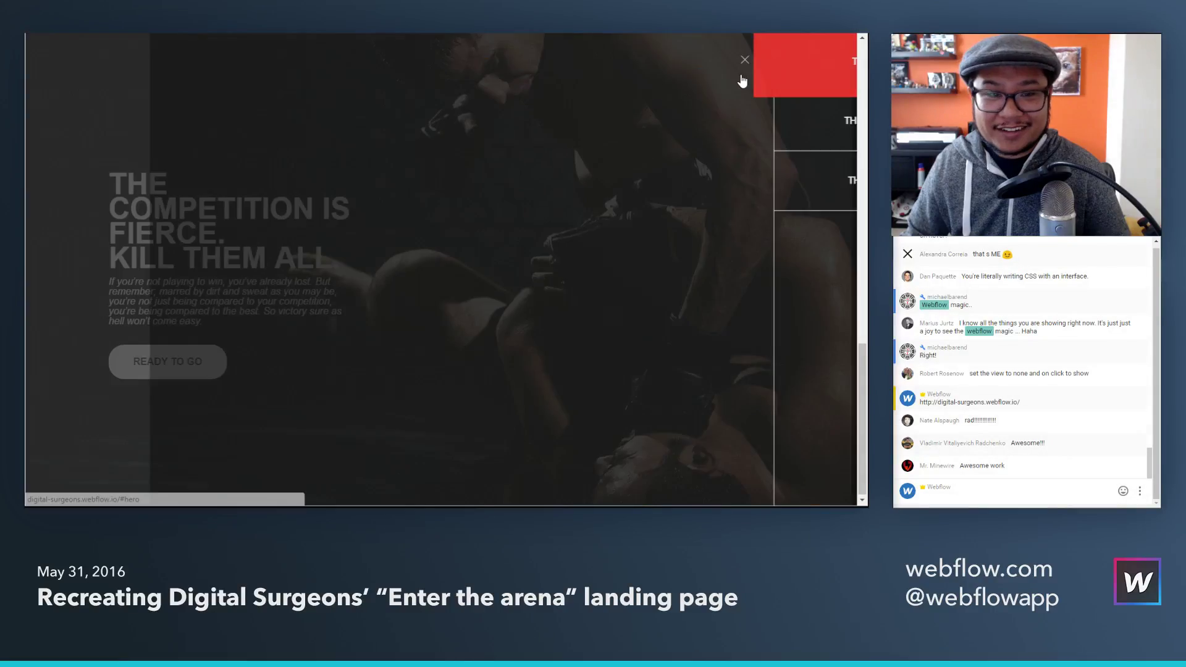
pyautogui.click(741, 78)
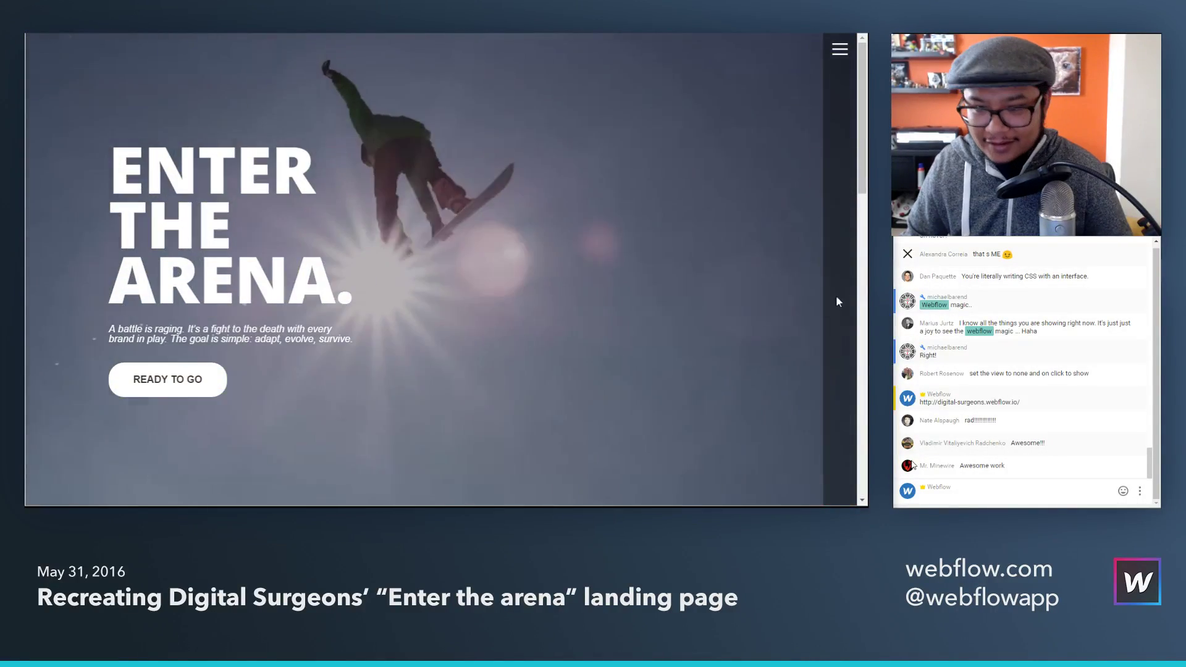
pyautogui.click(1020, 492)
pyautogui.write('http://digital-surgeons.webflow.io/#hero')
pyautogui.press('Return')
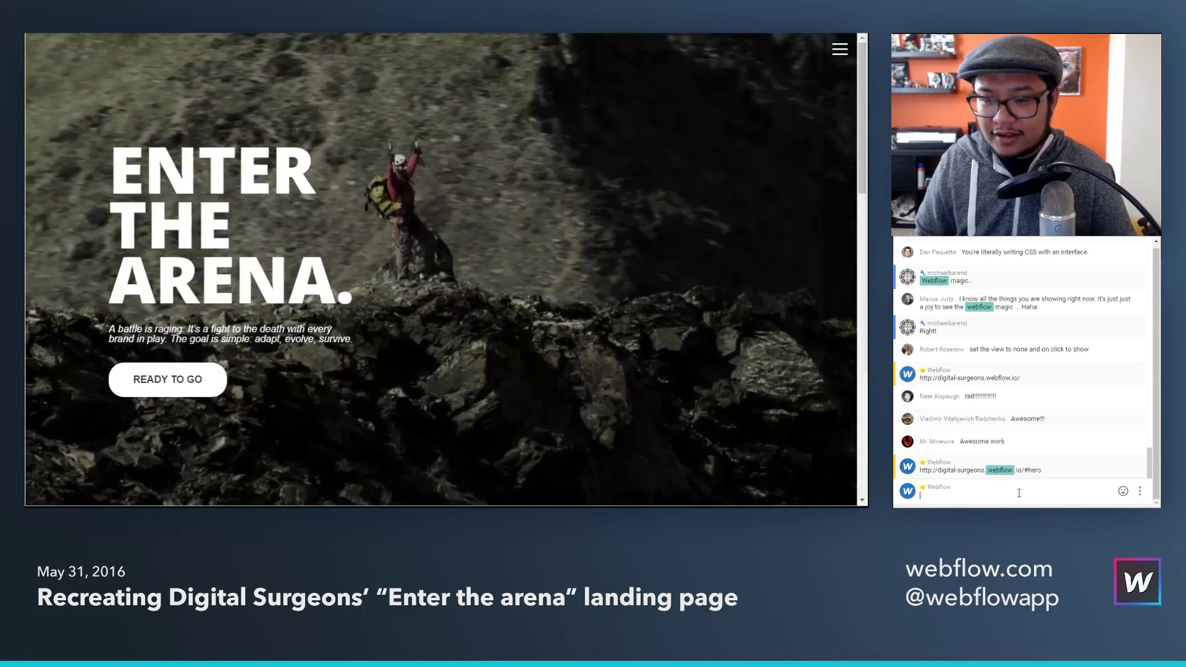
# Step: Return to the Designer, leave the preview and start making the Digital Surgeons site public from its site settings
pyautogui.hotkey('ctrl', 'shift', 'Tab')
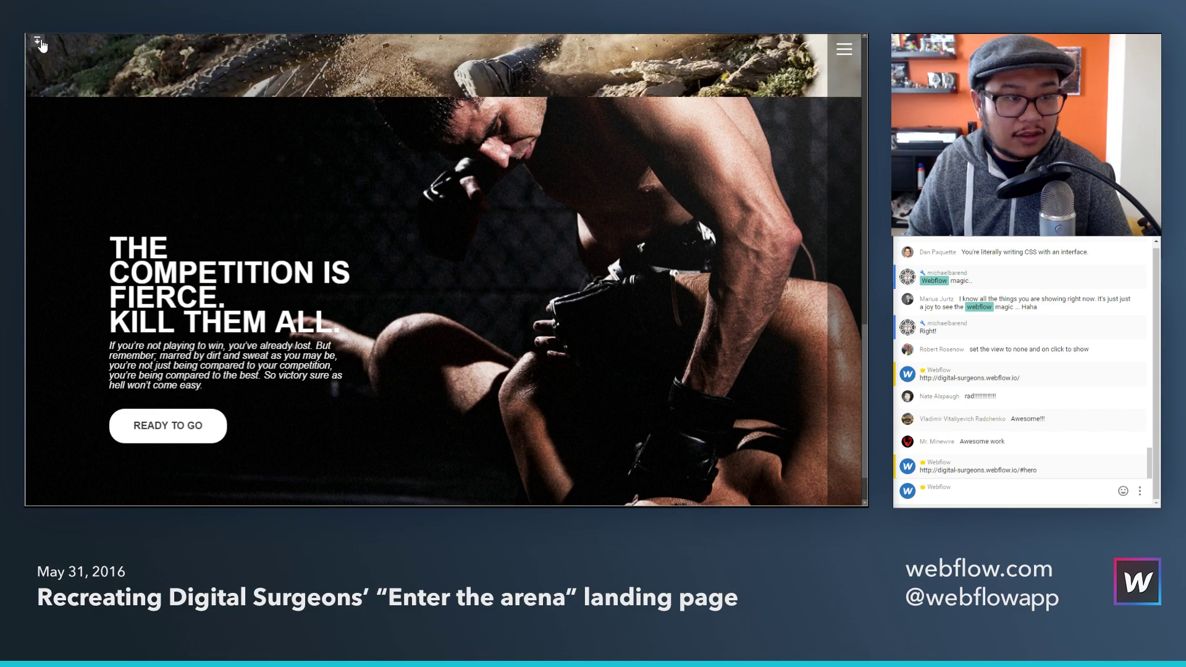
pyautogui.hotkey('ctrl', 'shift', 'p')
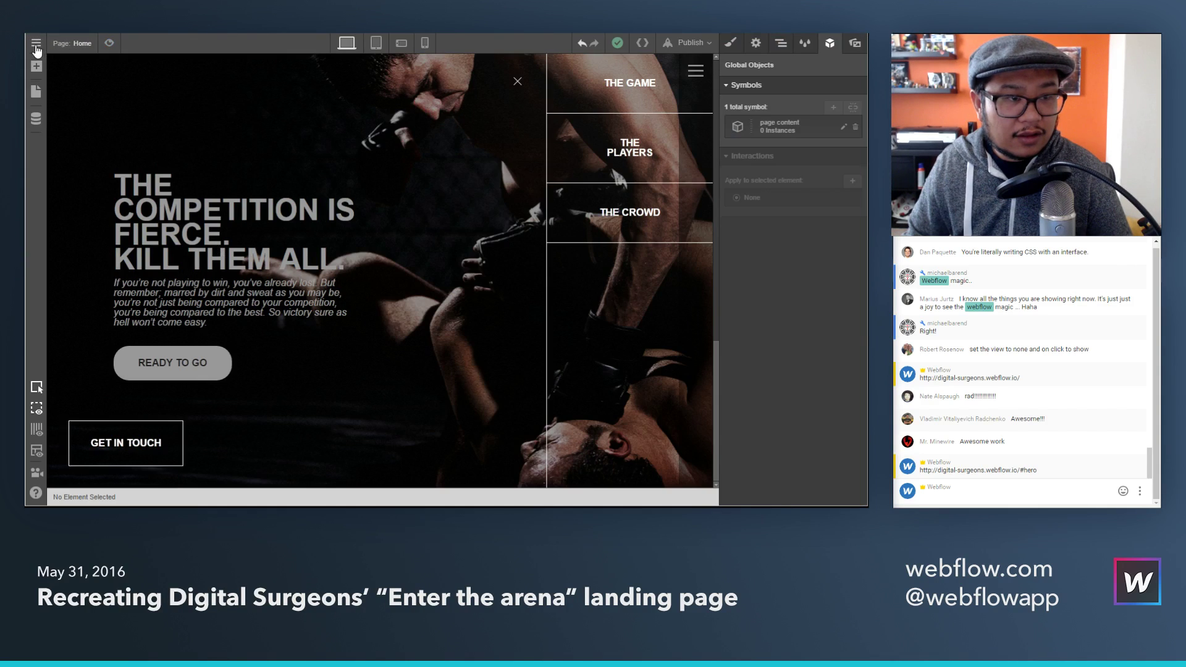
pyautogui.moveTo(36, 46)
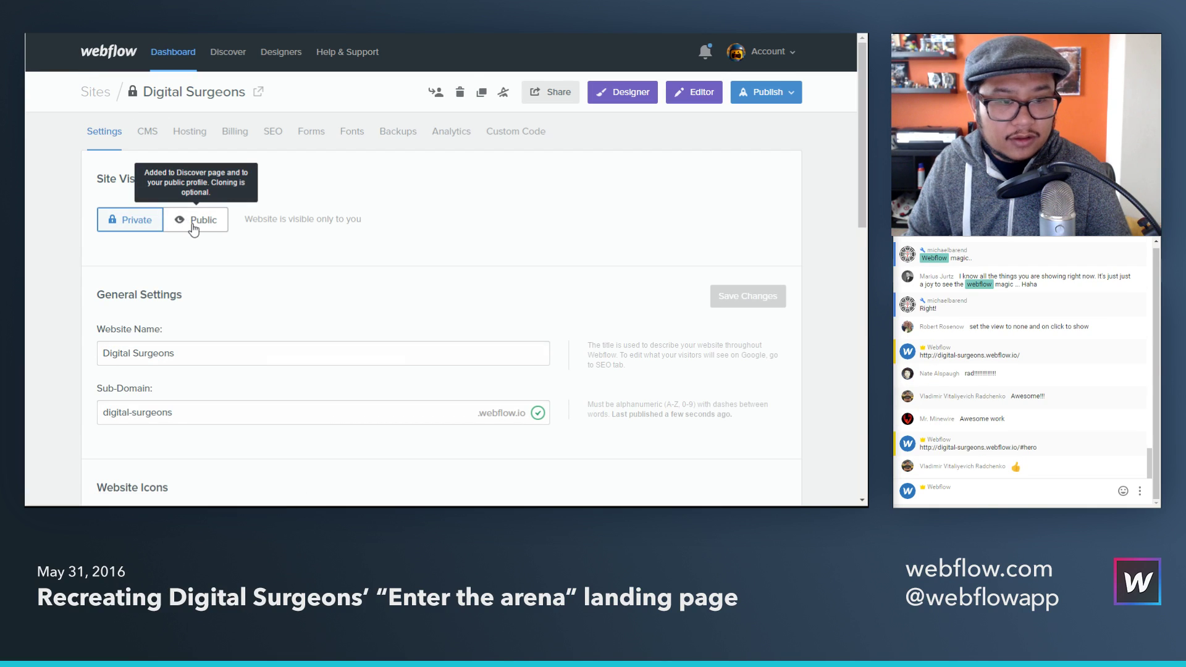
pyautogui.click(193, 224)
pyautogui.click(567, 212)
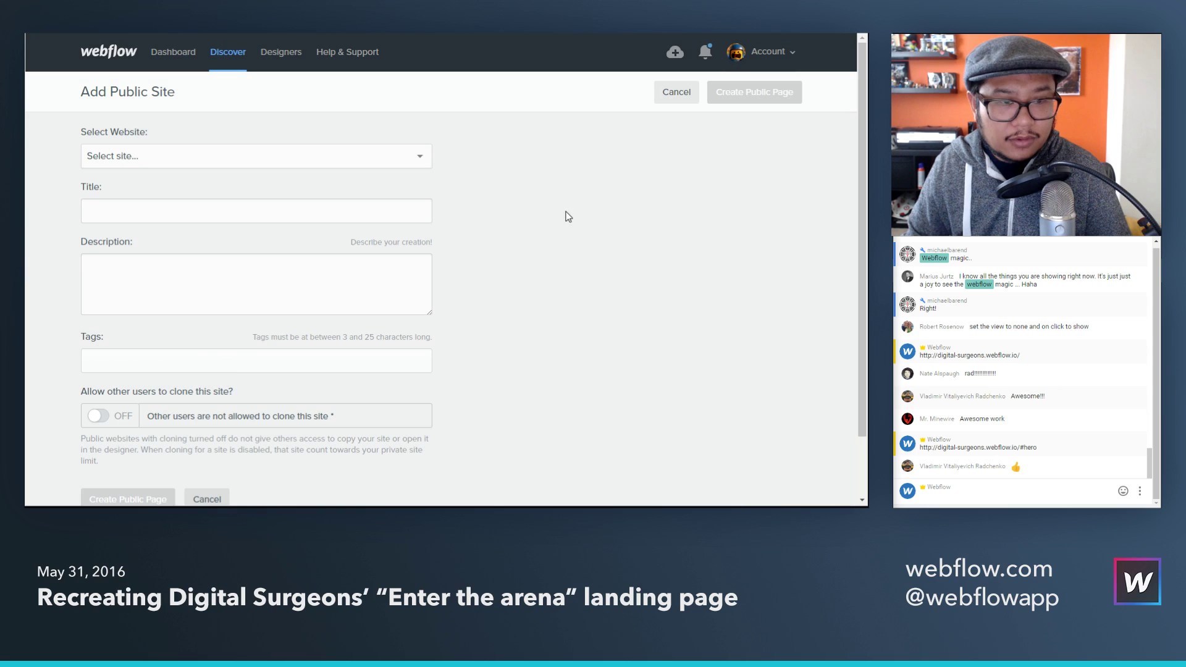
# Step: Title the public site "Enter the arena" in quotation marks and start its description with "Created during a Webflow Workshop. Originally designed"
pyautogui.click(260, 208)
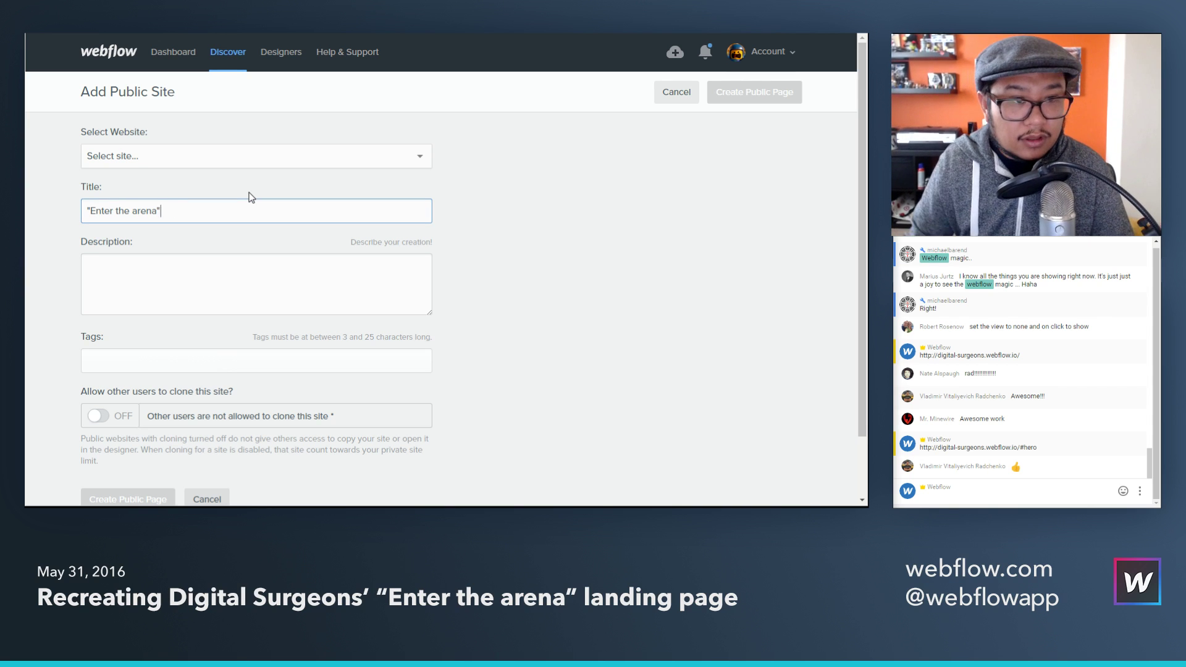
pyautogui.click(196, 279)
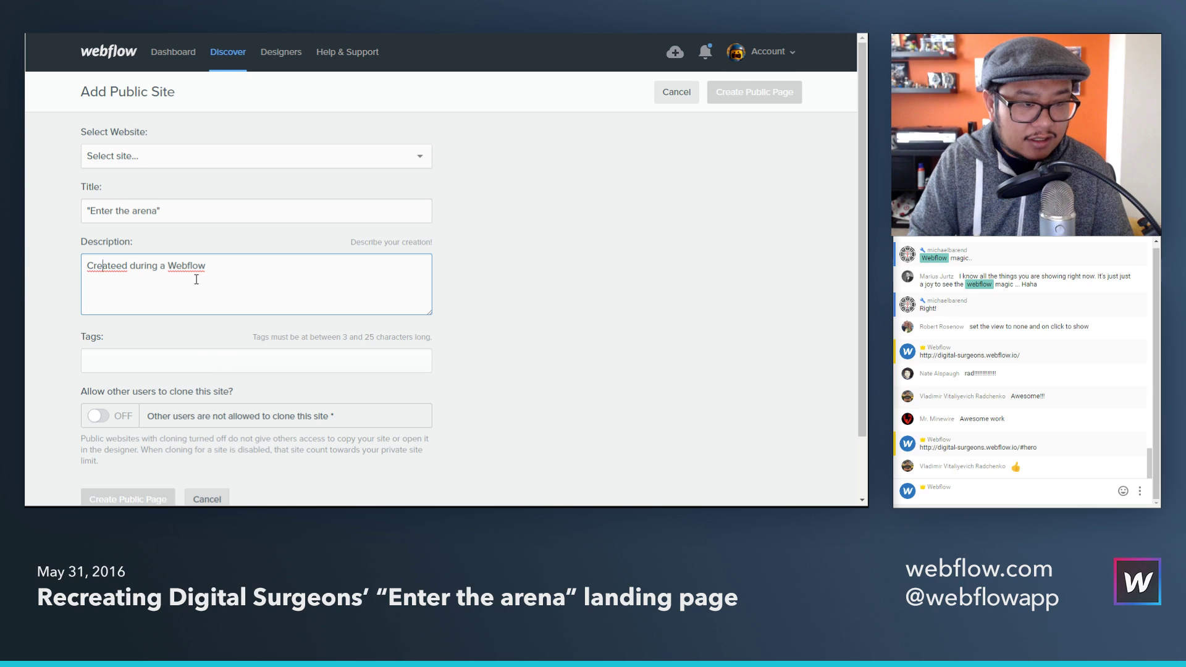
pyautogui.press('Right')
pyautogui.press('Right')
pyautogui.press('Right')
pyautogui.press('BackSpace')
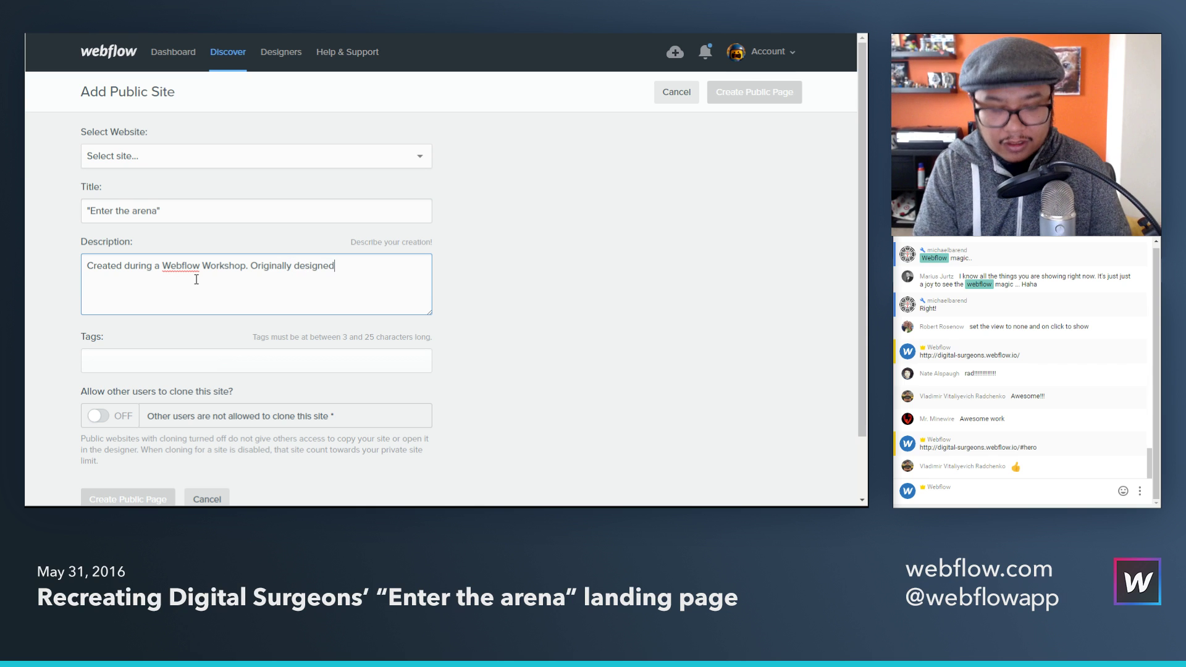
# Step: Continue the description with "by Digital Surgeons." and a "Live site here:" line linking to the original site's address
pyautogui.hotkey('ctrl', 'Tab')
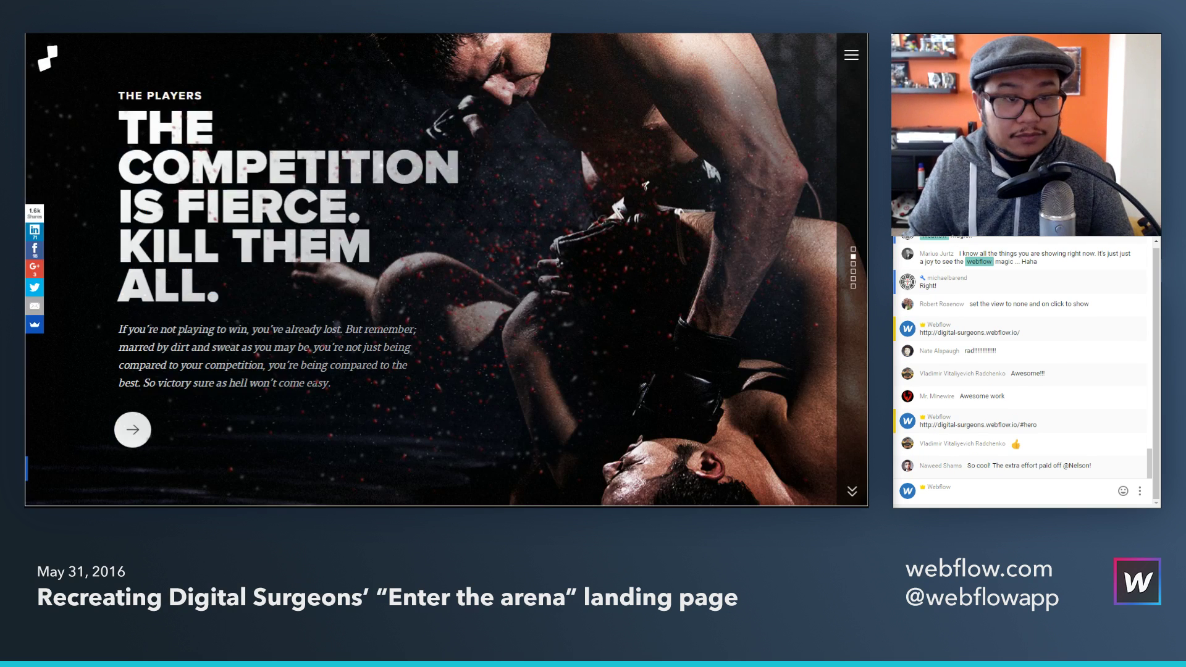
pyautogui.hotkey('ctrl', 'shift', 'Tab')
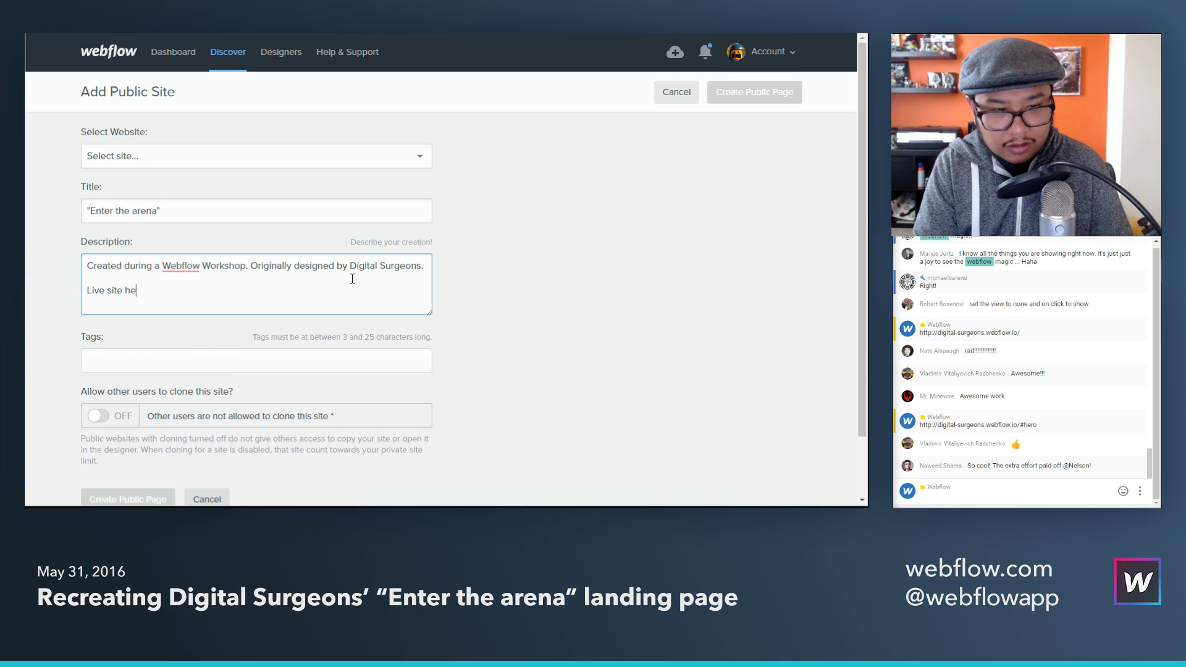
pyautogui.write('://')
pyautogui.write('http://enterthearena.digitalsurgeons.com/')
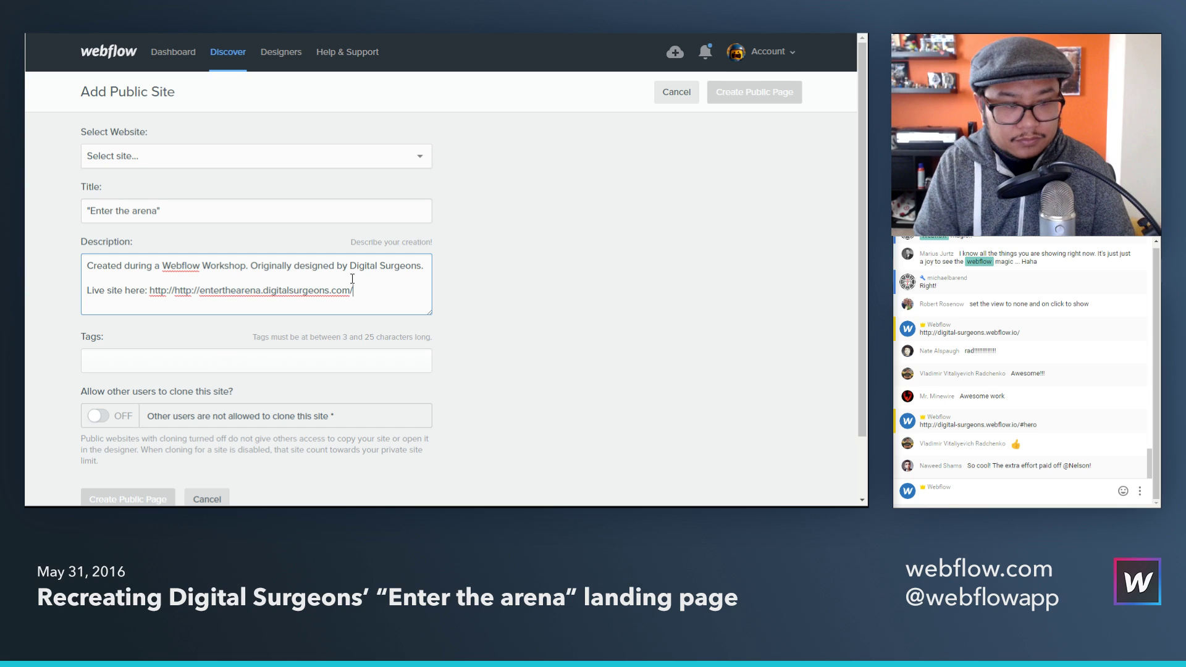
pyautogui.hotkey('ctrl', 'z')
pyautogui.hotkey('ctrl', 'z')
pyautogui.hotkey('ctrl', 'z')
pyautogui.hotkey('ctrl', 'z')
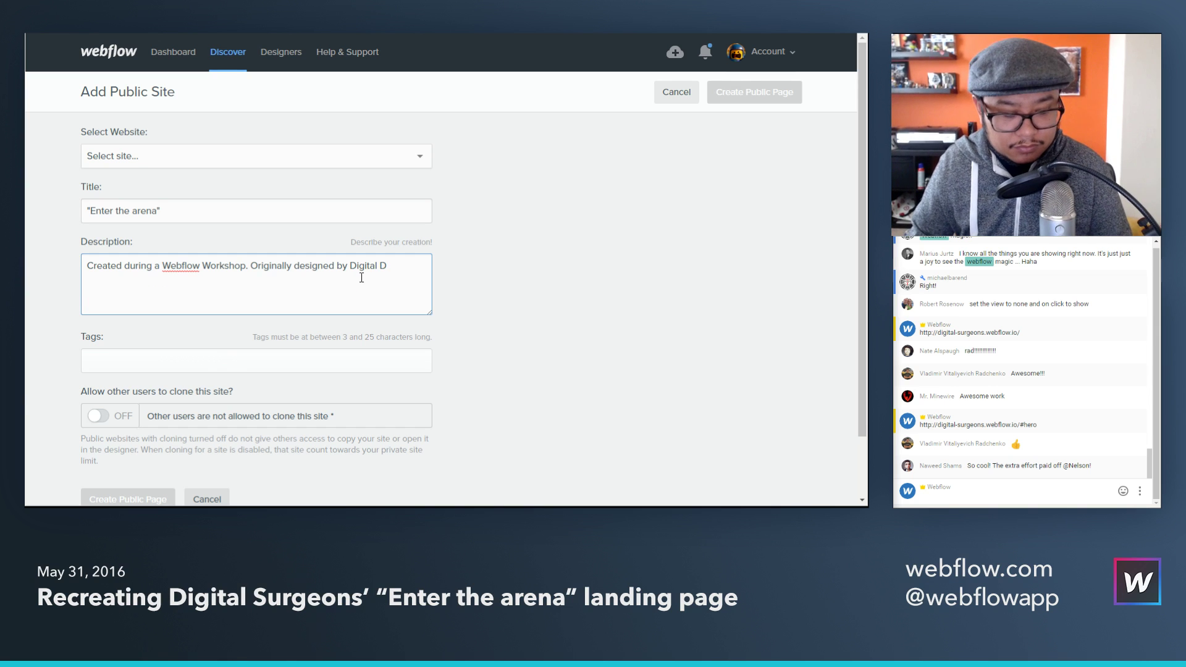
pyautogui.hotkey('ctrl', 'shift', 'z')
pyautogui.hotkey('ctrl', 'shift', 'z')
pyautogui.hotkey('ctrl', 'shift', 'z')
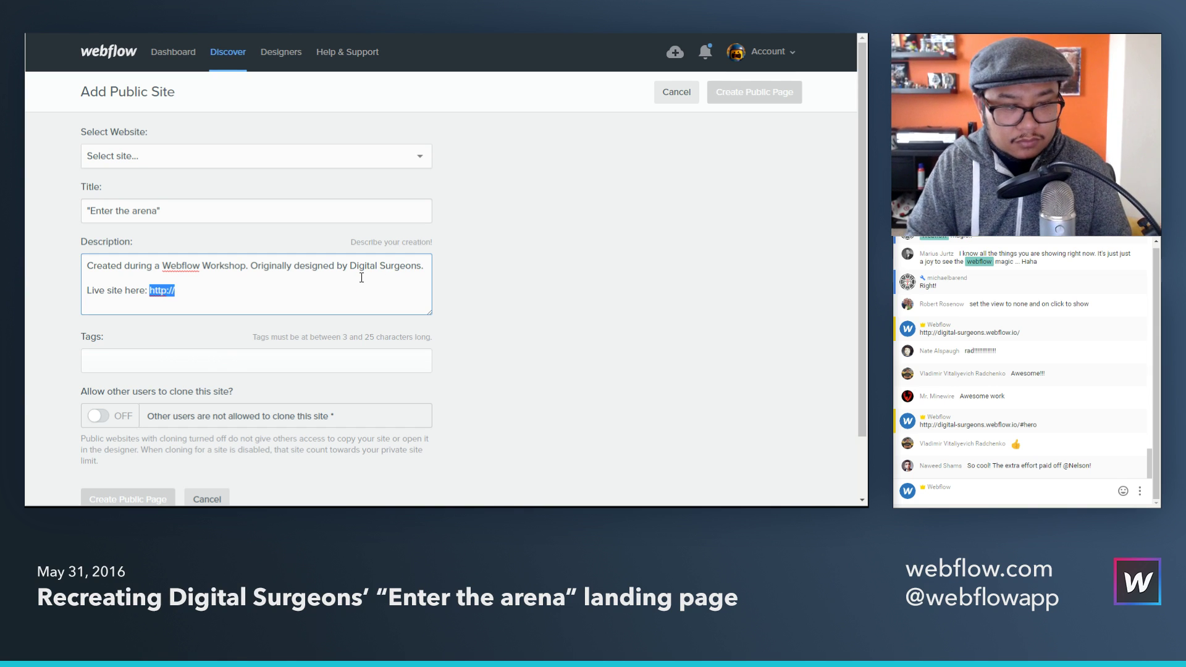
pyautogui.write('http://enterthearena.digitalsurgeons.com/')
# Step: Allow other users to clone the site
pyautogui.click(330, 363)
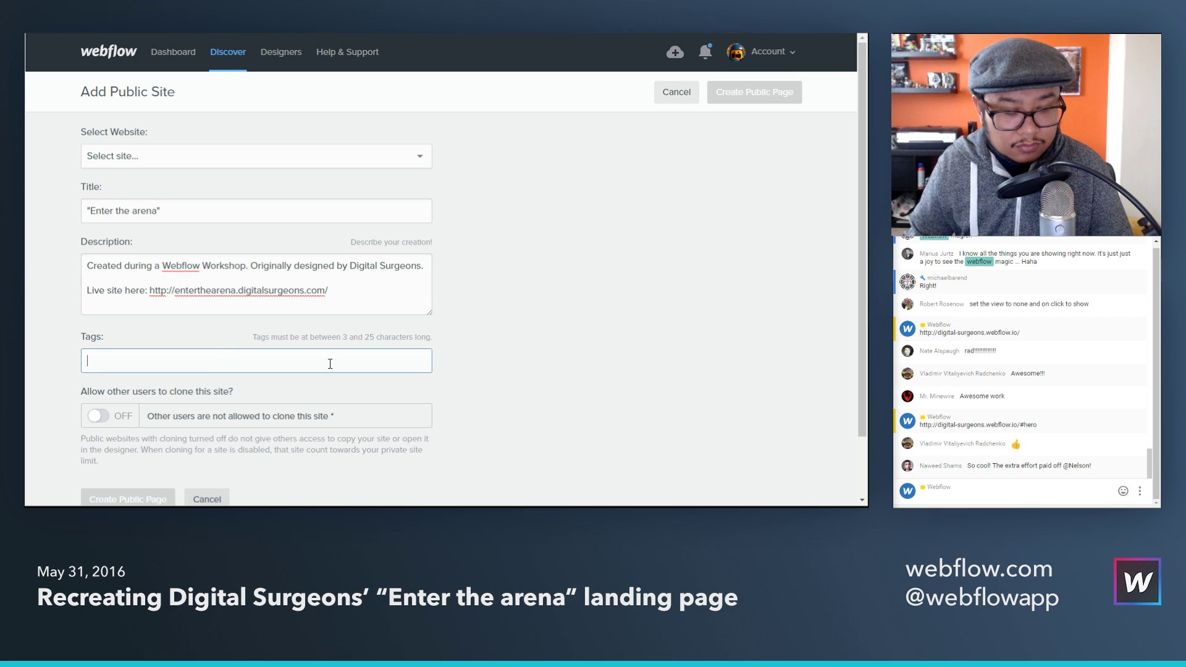
pyautogui.scroll(-2, 524, 364)
pyautogui.click(107, 351)
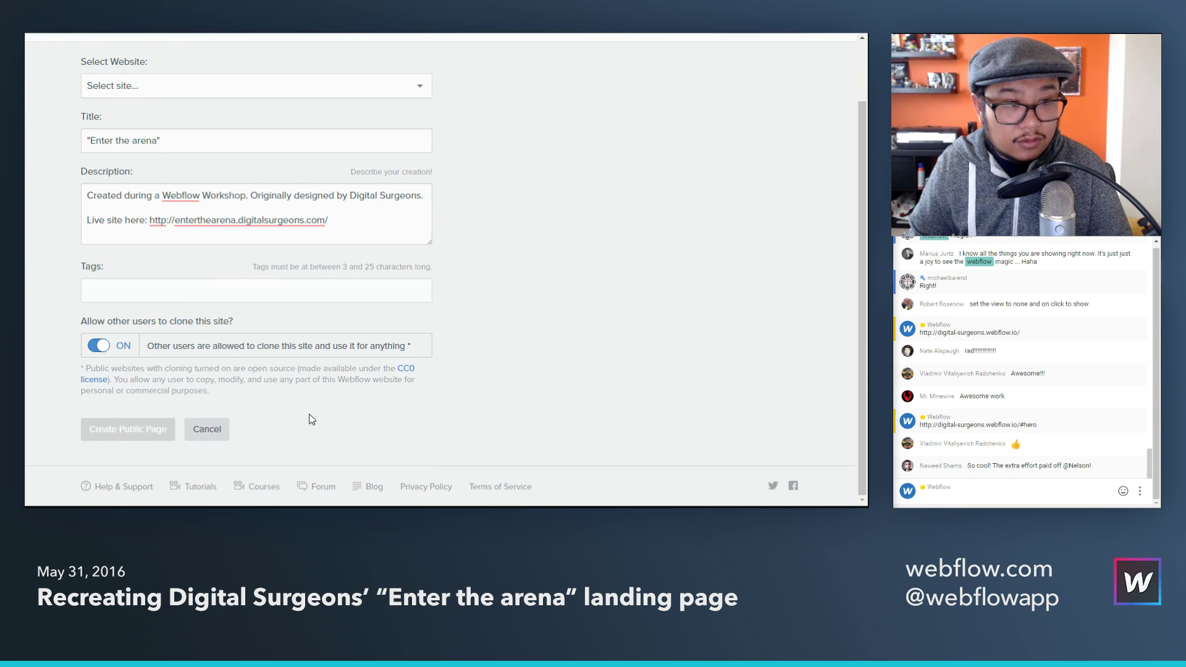
# Step: Choose Digital Surgeons as the website for the public page
pyautogui.scroll(2, 312, 419)
pyautogui.click(267, 157)
pyautogui.scroll(-3, 276, 332)
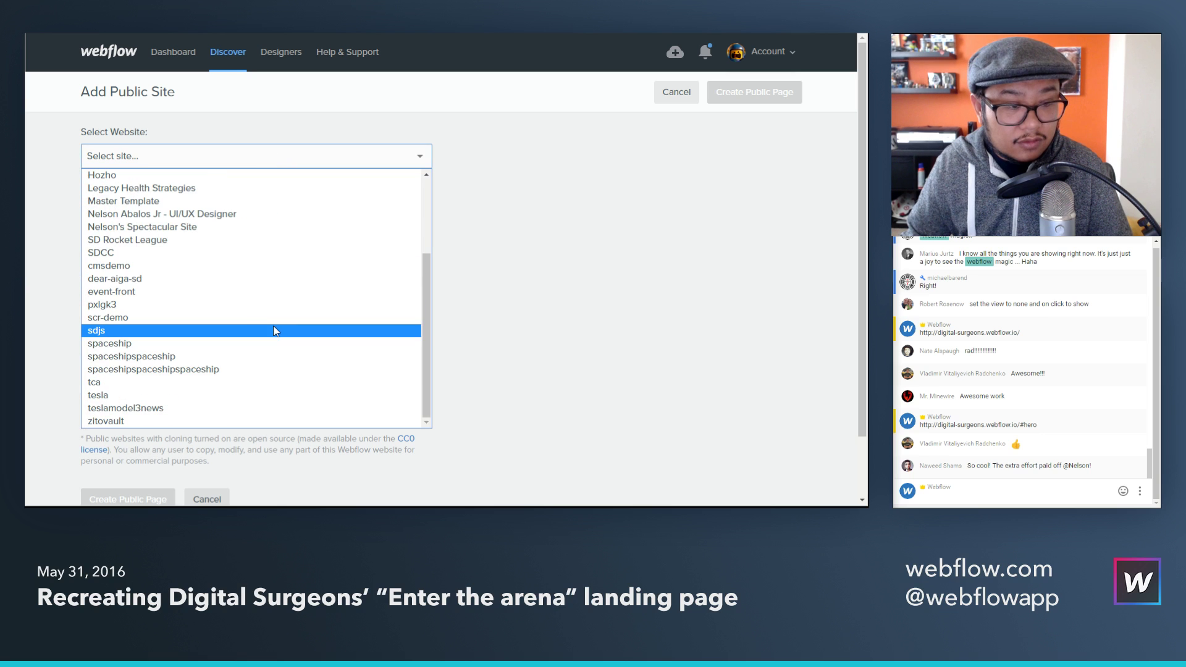
pyautogui.scroll(3, 180, 390)
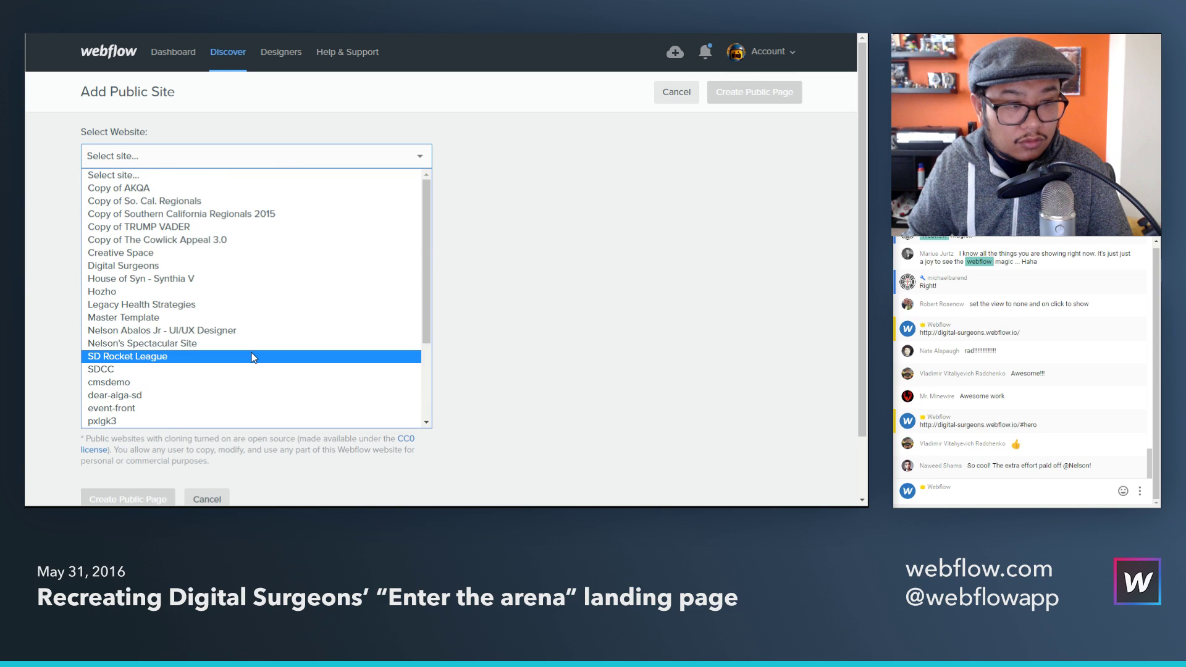
pyautogui.click(265, 266)
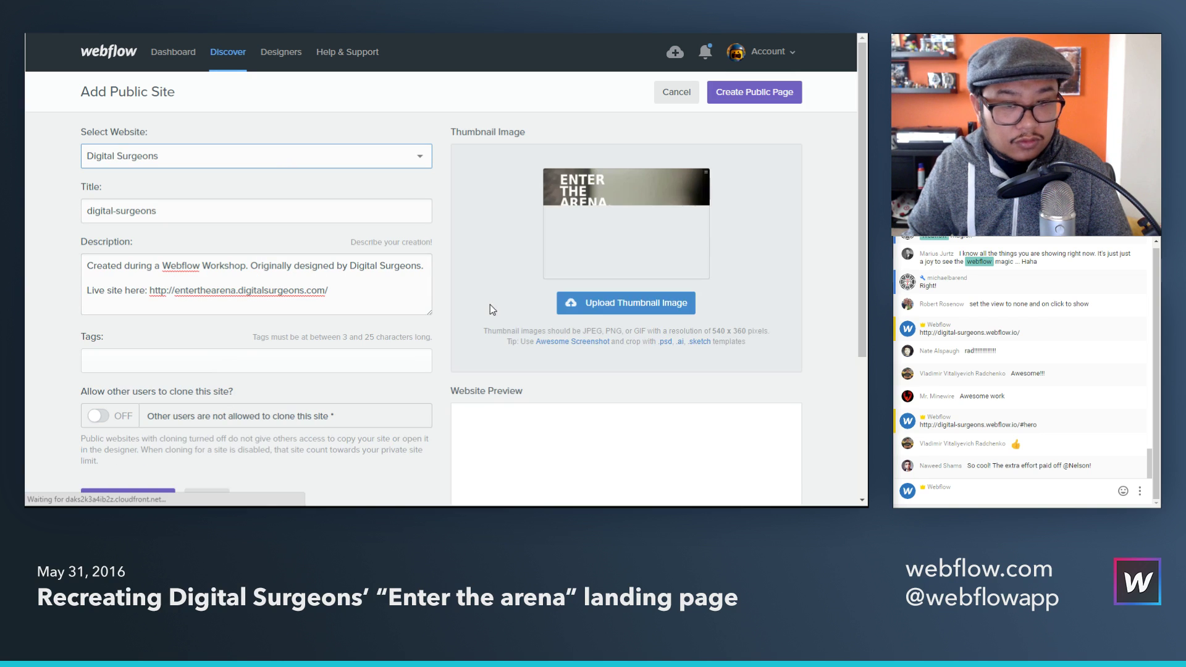
# Step: Turn on cloning by other users for the selected site and create its public page
pyautogui.scroll(-4, 440, 350)
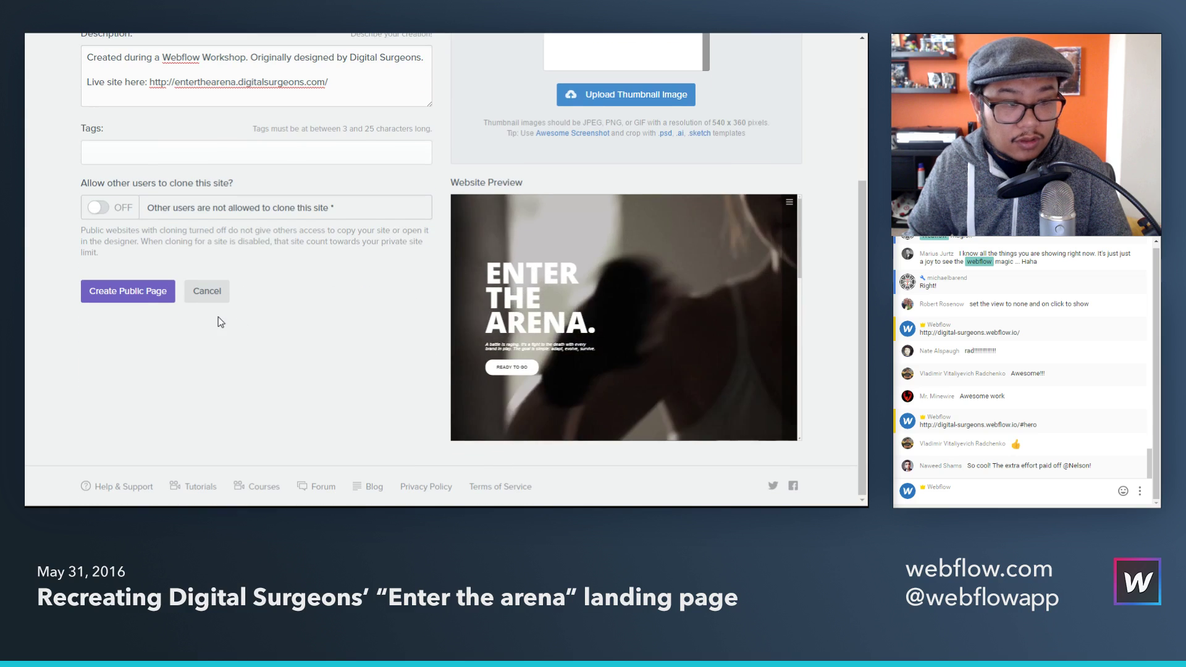
pyautogui.click(98, 207)
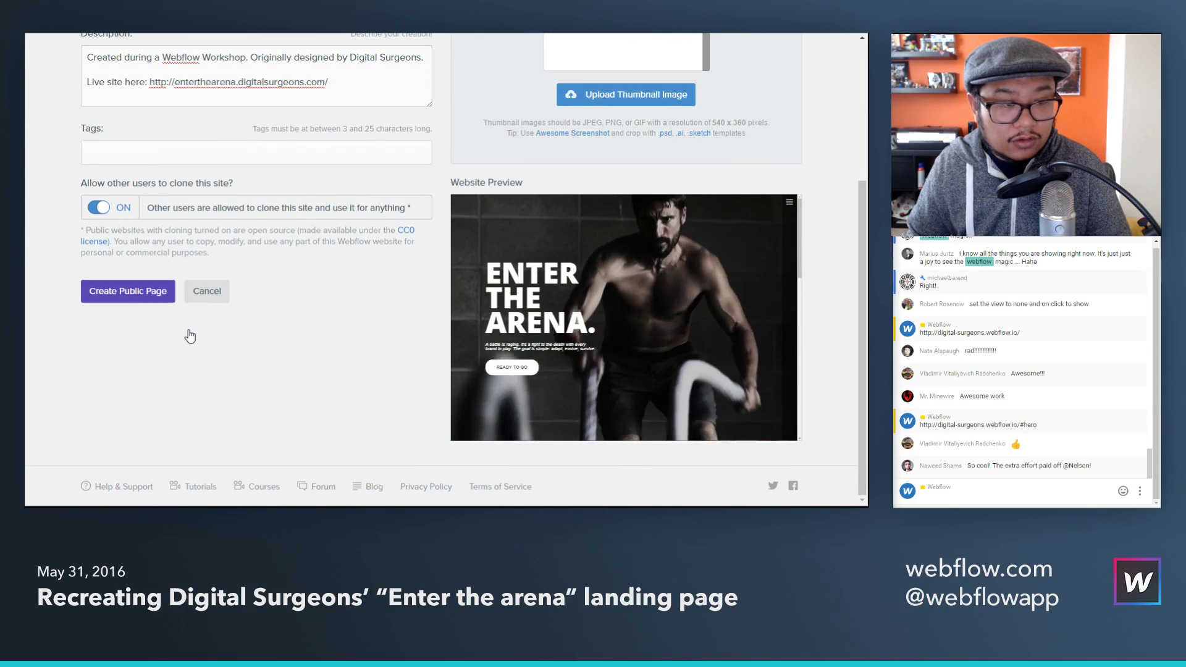
pyautogui.click(128, 291)
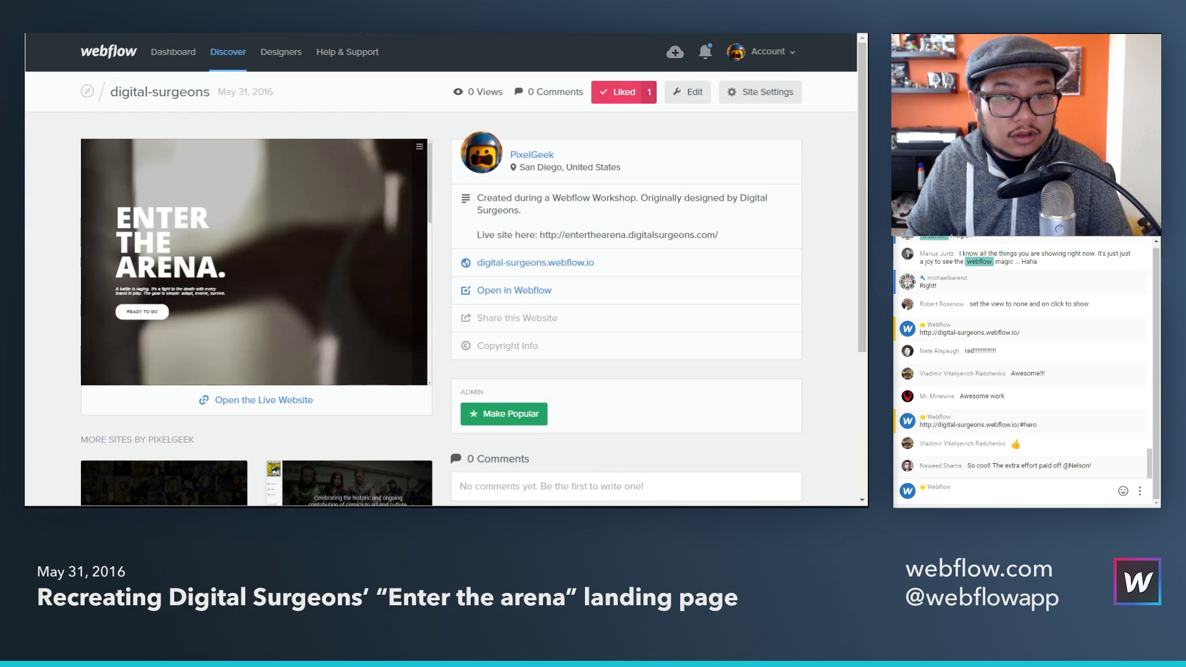
pyautogui.click(1005, 494)
pyautogui.write('https://webflow.com/website/digital-surgeons?s=digital-surgeons')
pyautogui.press('Return')
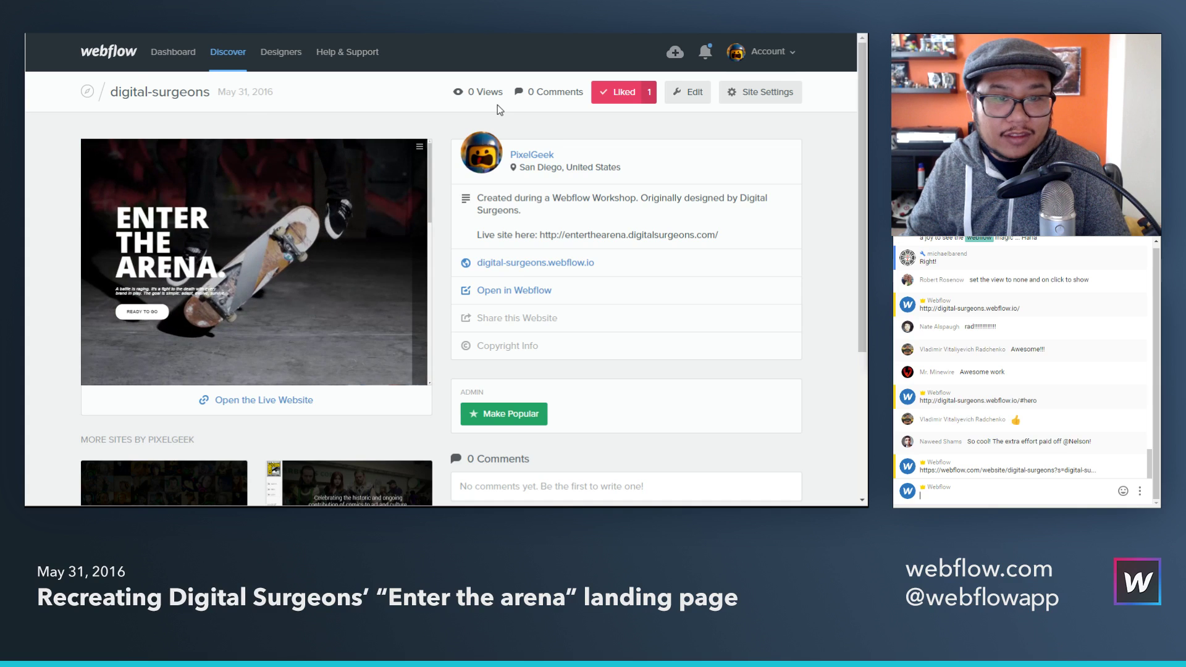
# Step: Reopen the Digital Surgeons site in the Designer and look through the earlier live chat comments
pyautogui.click(691, 93)
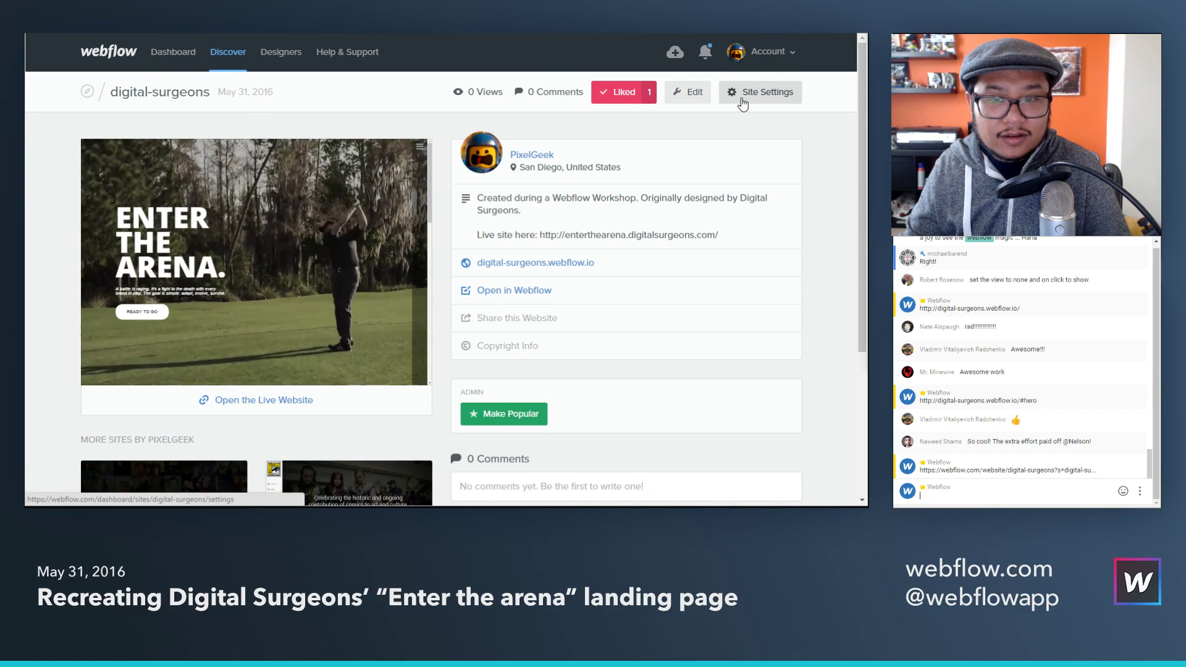
pyautogui.click(625, 105)
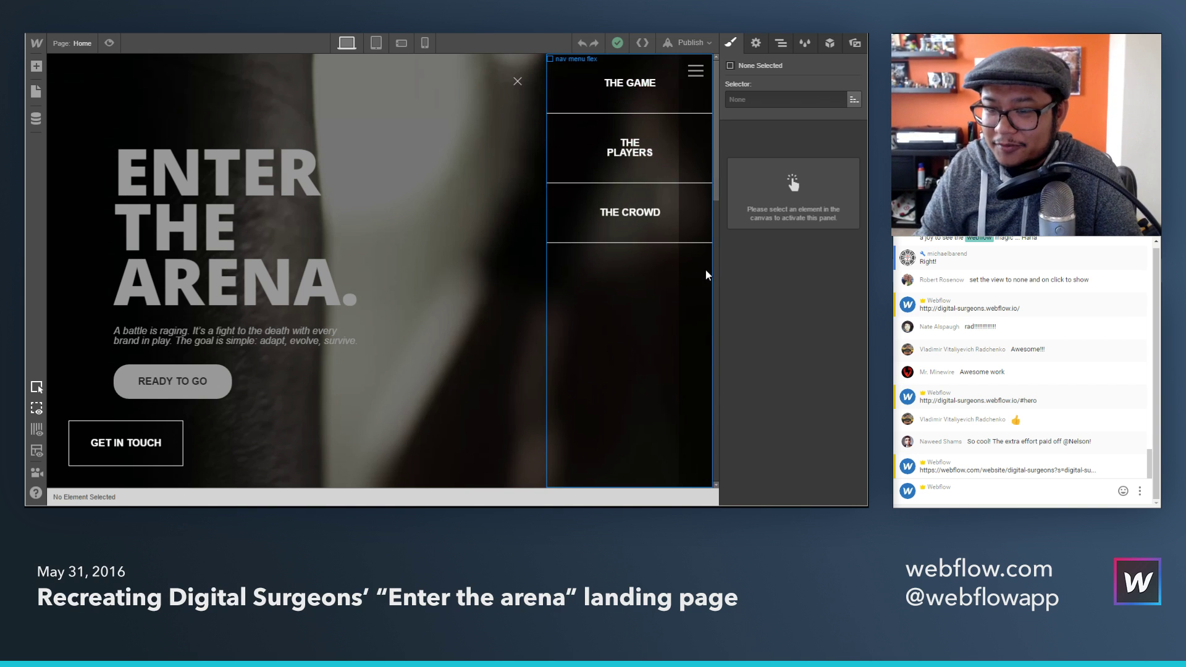
pyautogui.scroll(3, 1018, 438)
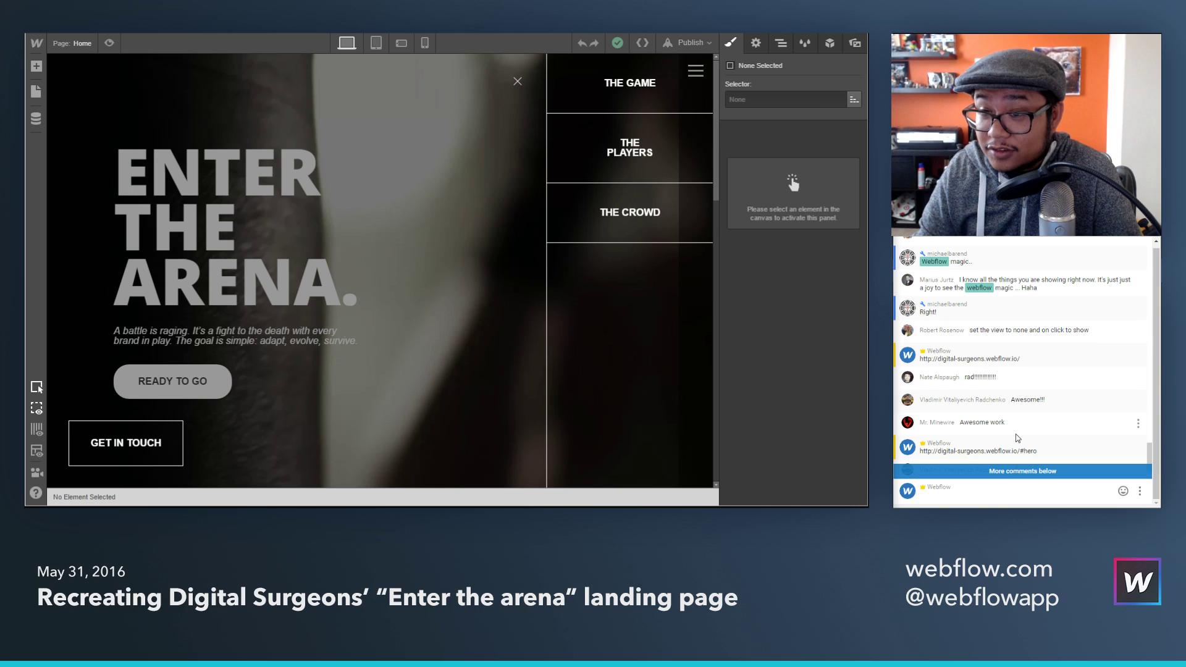
pyautogui.scroll(3, 1018, 438)
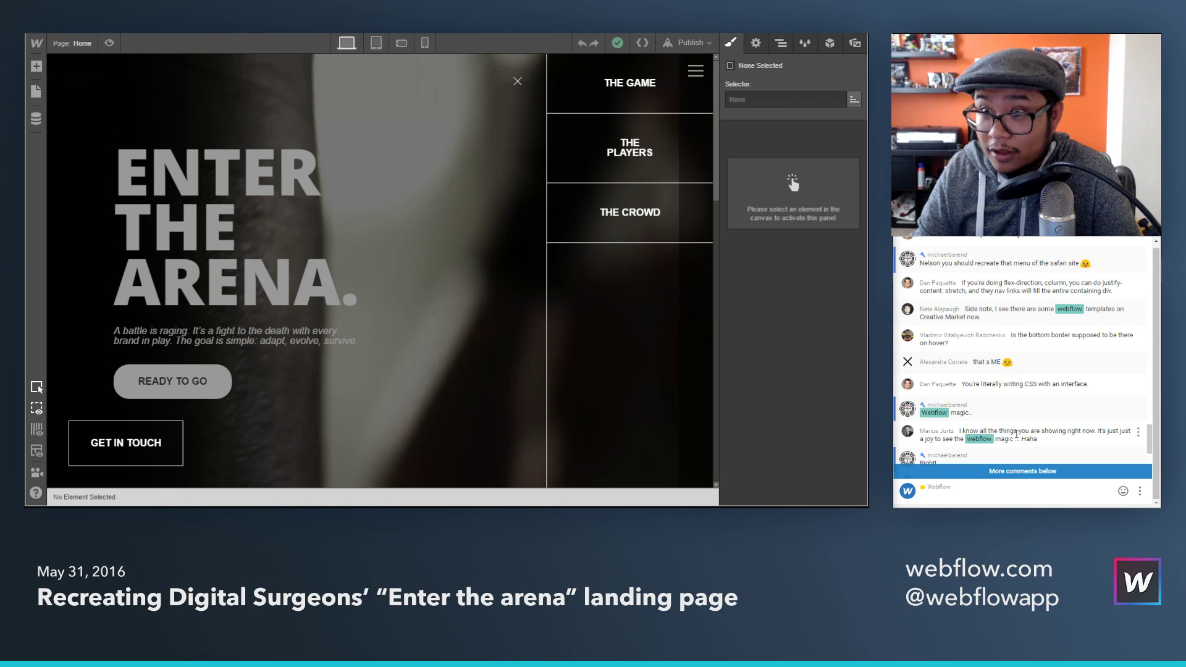
# Step: Let the nav menu links grow to fill the menu's height, give them a flex layout and center their text vertically
pyautogui.scroll(1, 1016, 434)
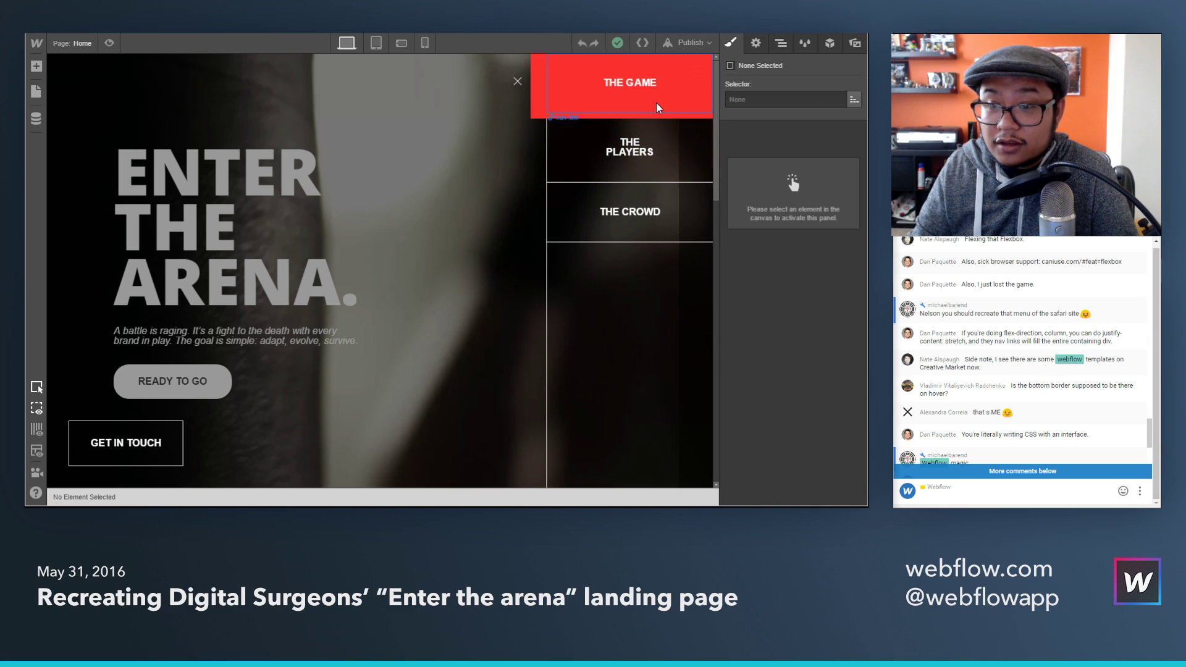
pyautogui.click(672, 99)
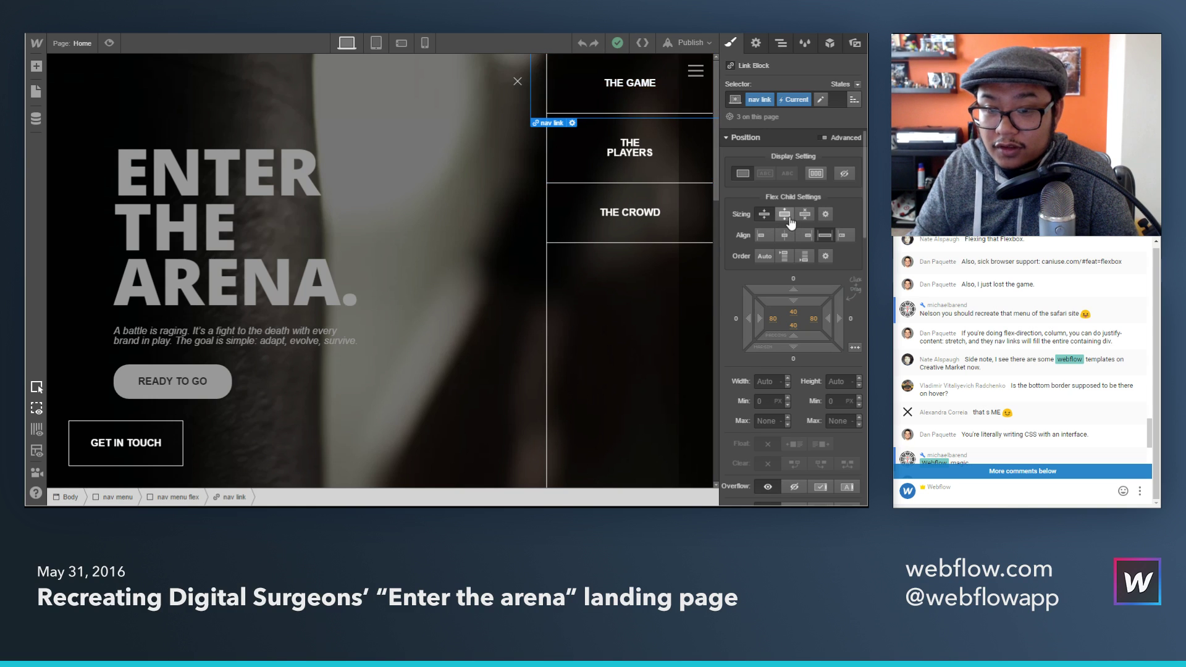
pyautogui.click(673, 174)
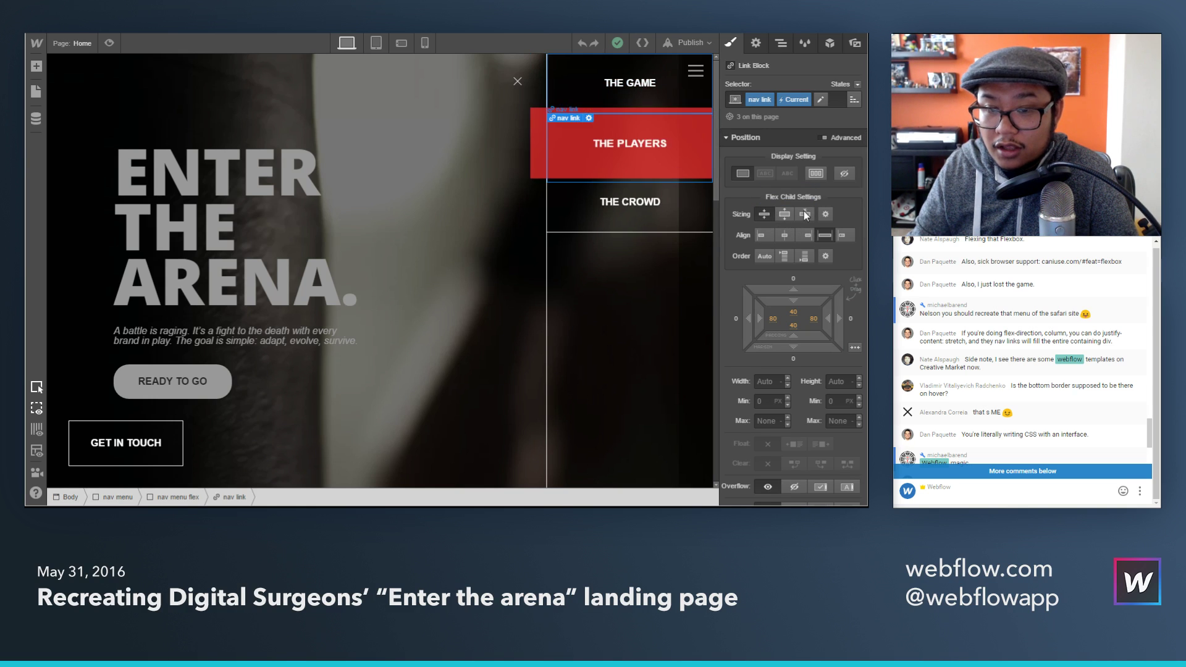
pyautogui.click(785, 214)
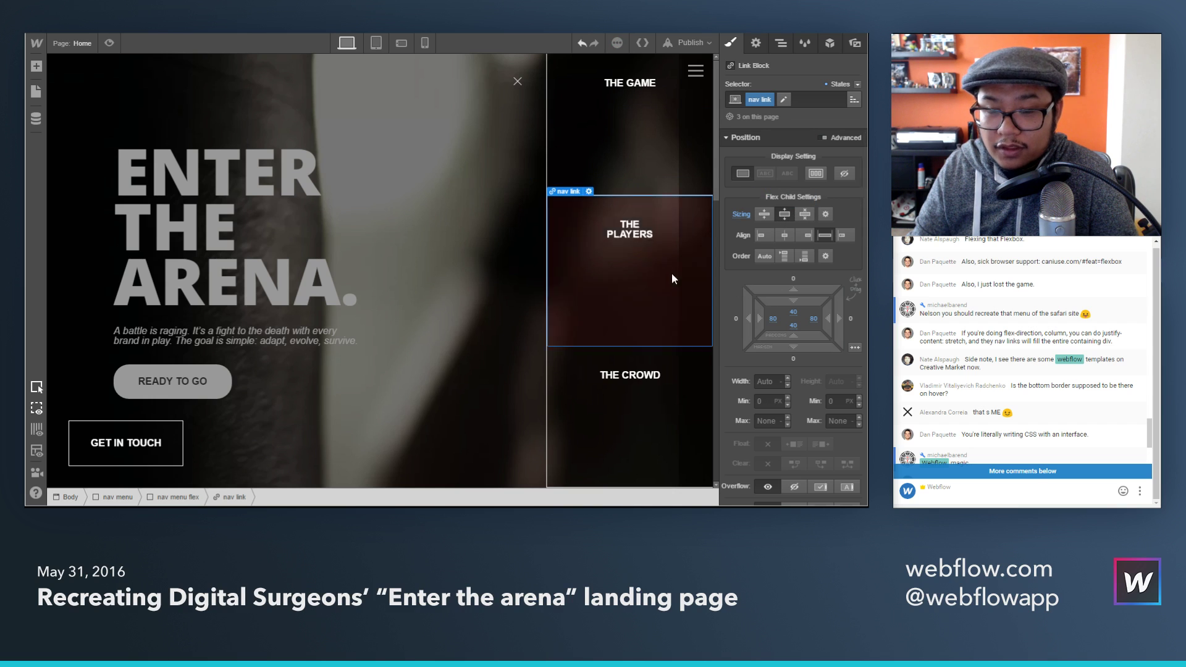
pyautogui.click(816, 173)
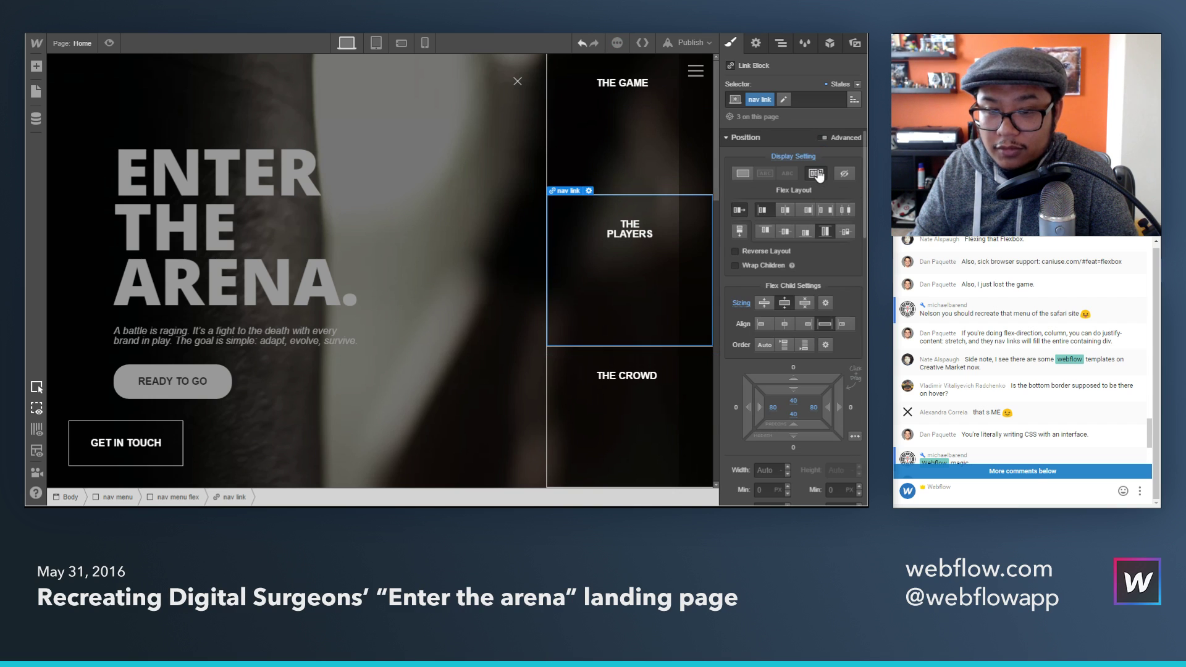
pyautogui.click(785, 233)
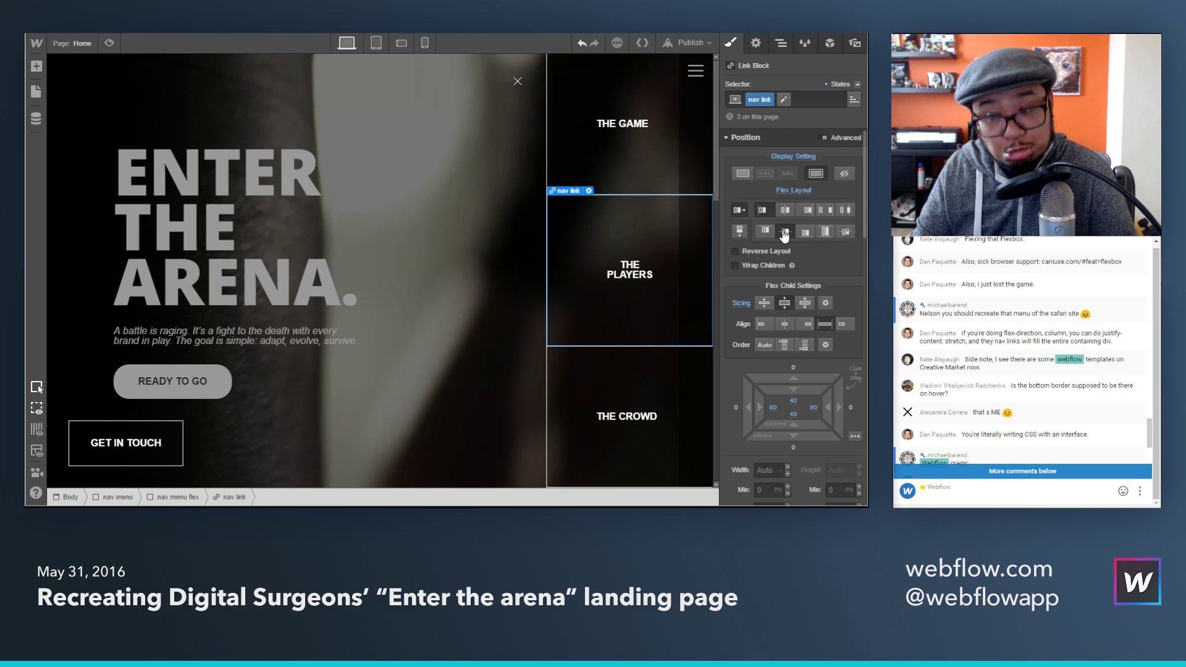
# Step: Publish the updated site to digital-surgeons.webflow.io
pyautogui.click(688, 43)
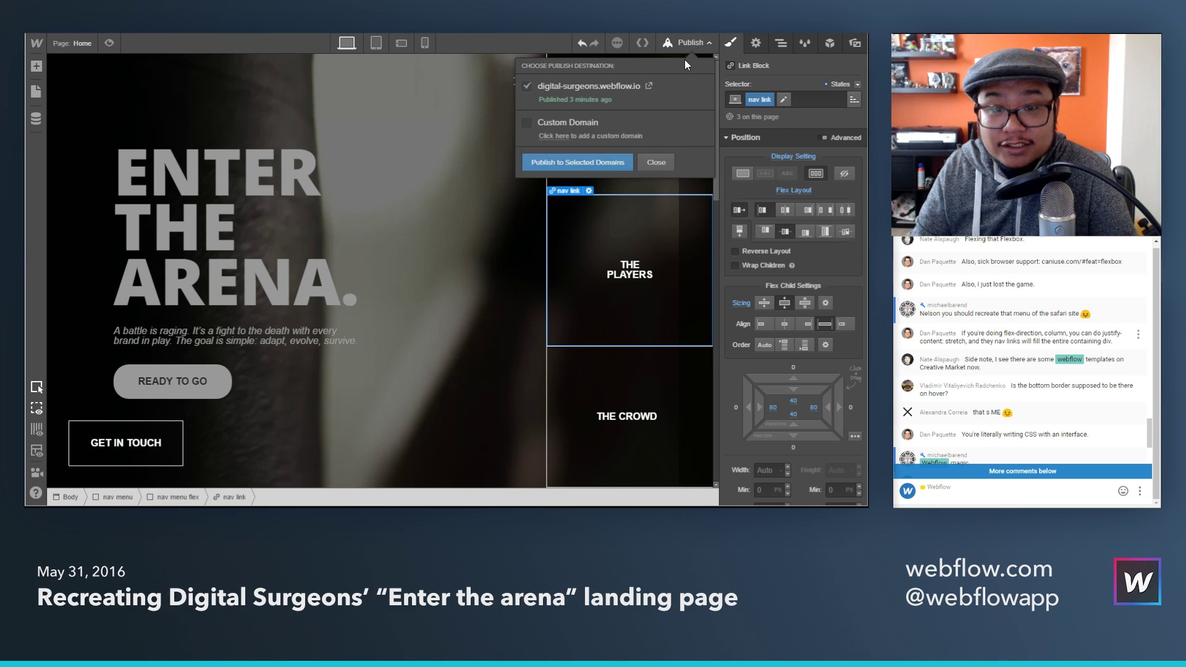
pyautogui.click(577, 163)
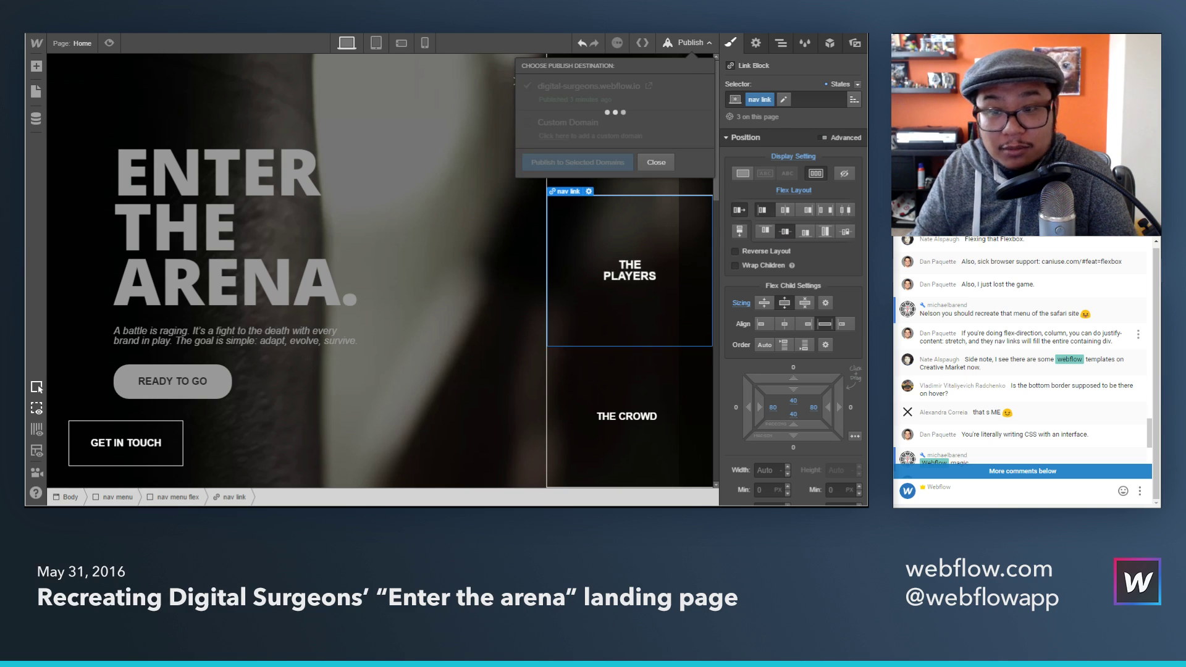
pyautogui.click(638, 162)
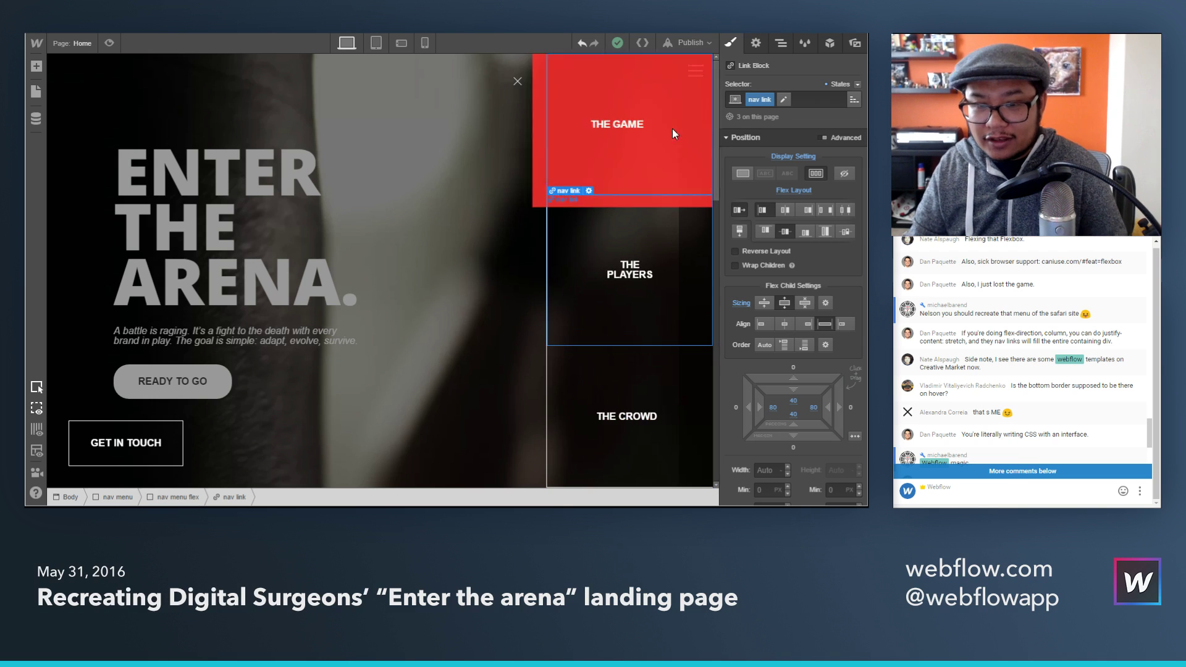
# Step: Duplicate THE CROWD nav link three times to demonstrate the stretching layout, and remove the extra copies
pyautogui.click(683, 379)
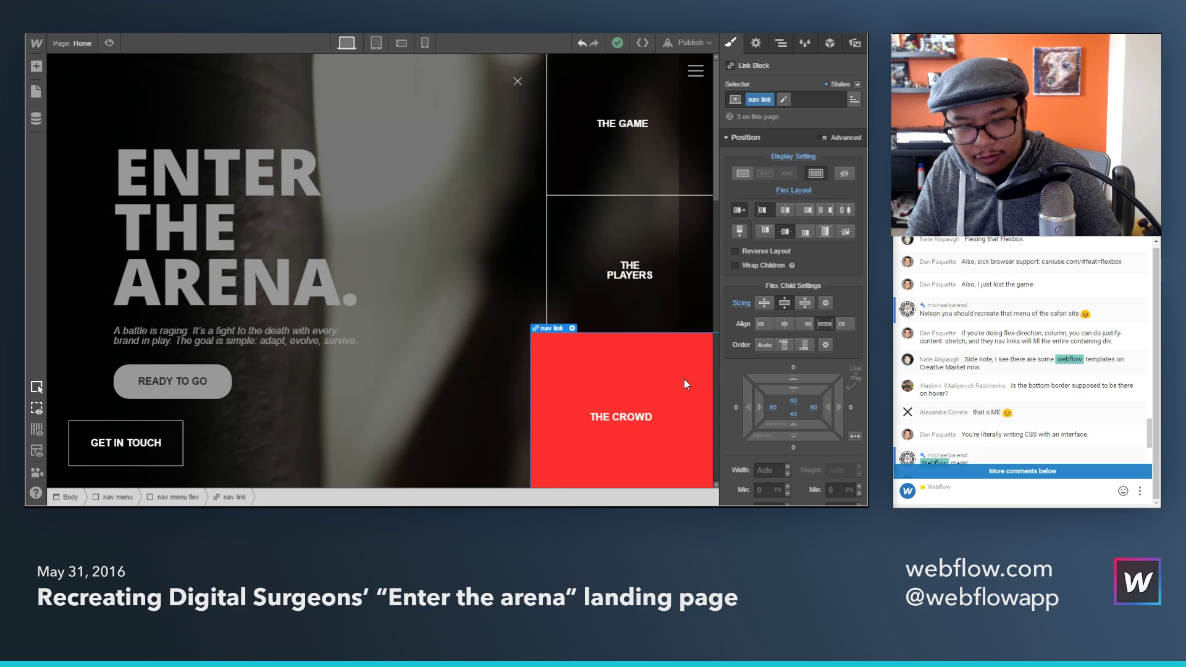
pyautogui.hotkey('ctrl', 'd')
pyautogui.hotkey('ctrl', 'd')
pyautogui.hotkey('ctrl', 'd')
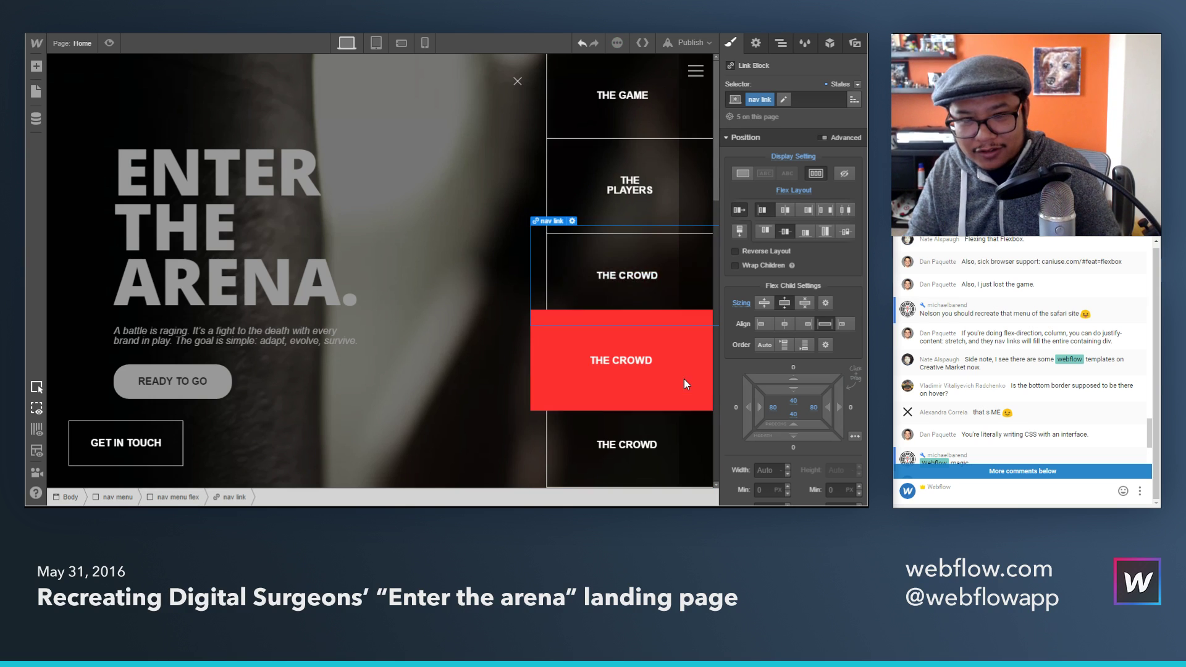
pyautogui.press('Delete')
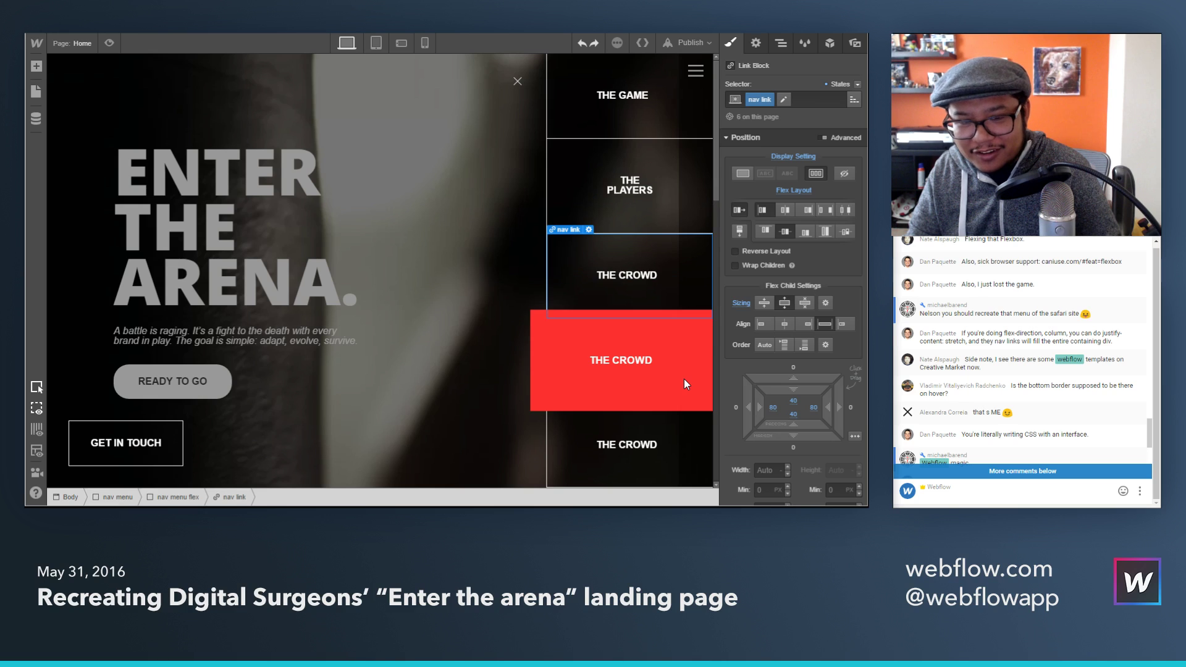
pyautogui.press('Delete')
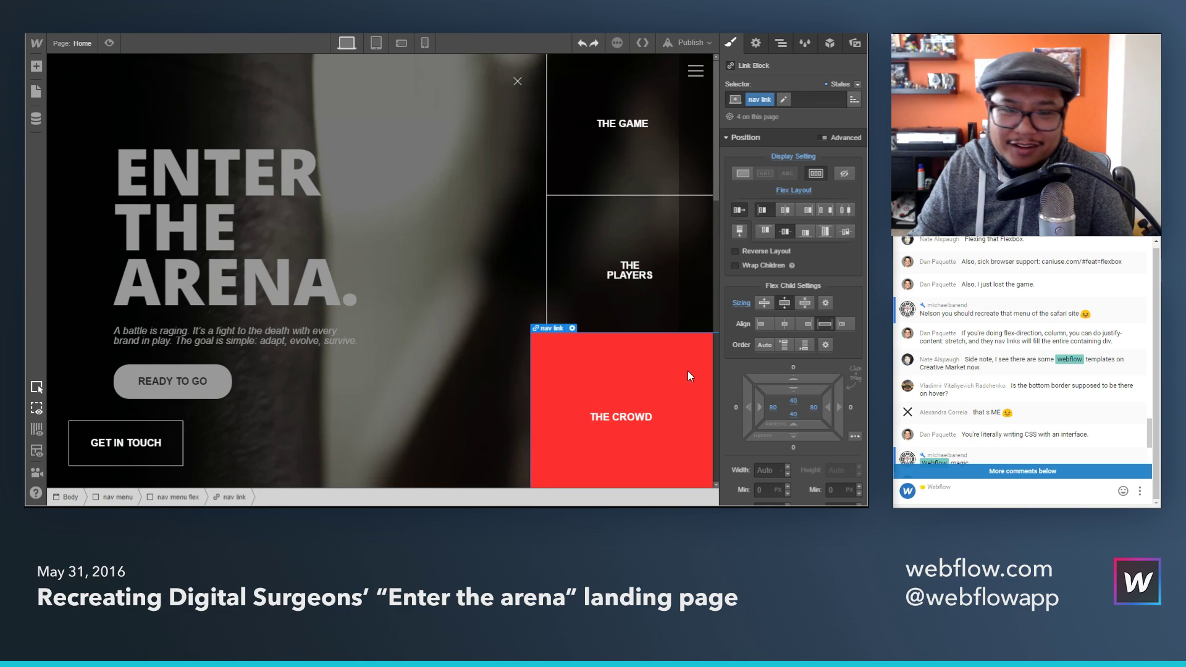
# Step: Review the site's publish destinations again and continue through the live chat comments
pyautogui.click(687, 51)
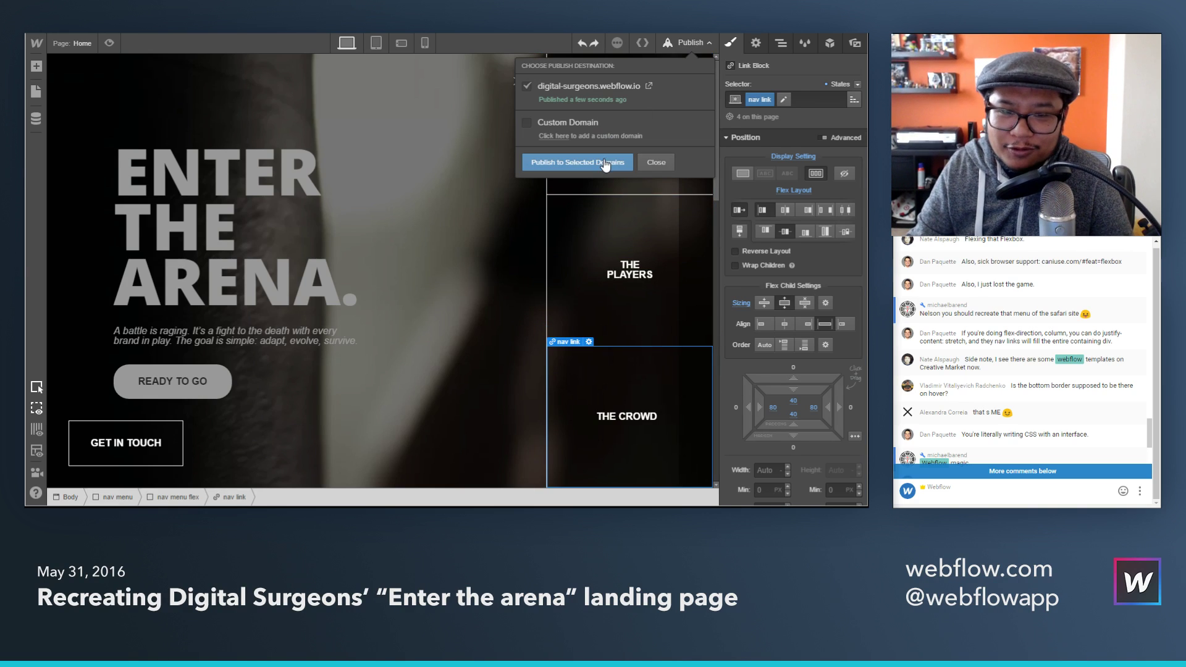
pyautogui.click(651, 164)
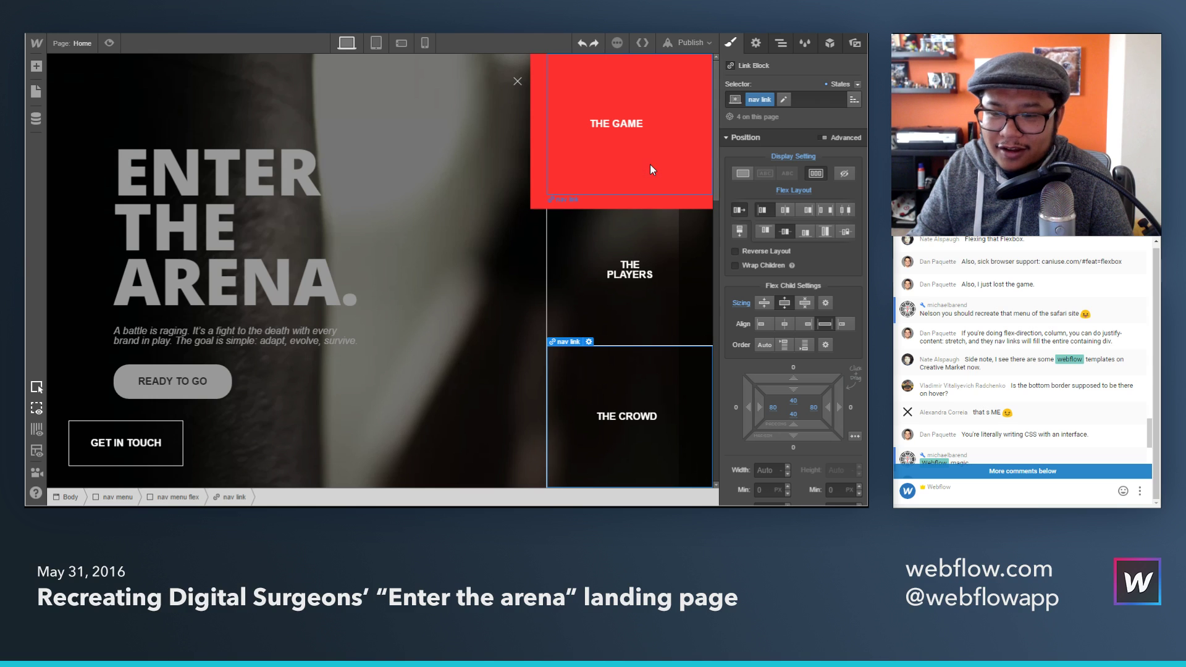
pyautogui.scroll(-2, 1026, 374)
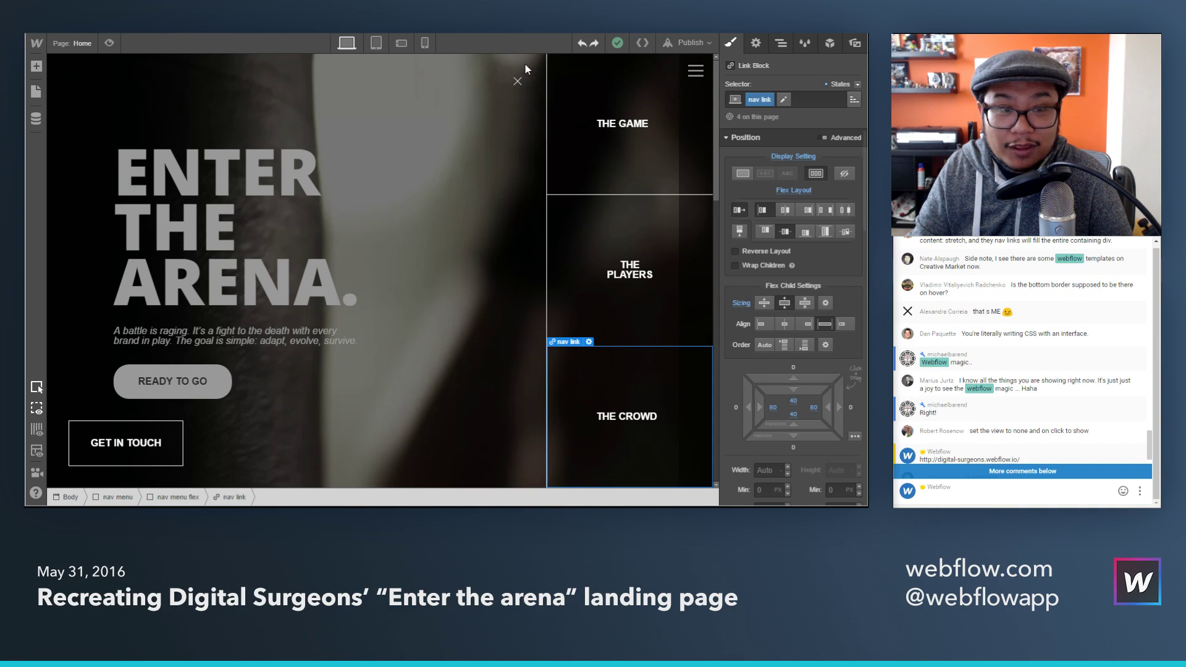
# Step: Switch to the other browser tab, open creativemarket.com and decline the free design assets offer
pyautogui.hotkey('ctrl', 'Tab')
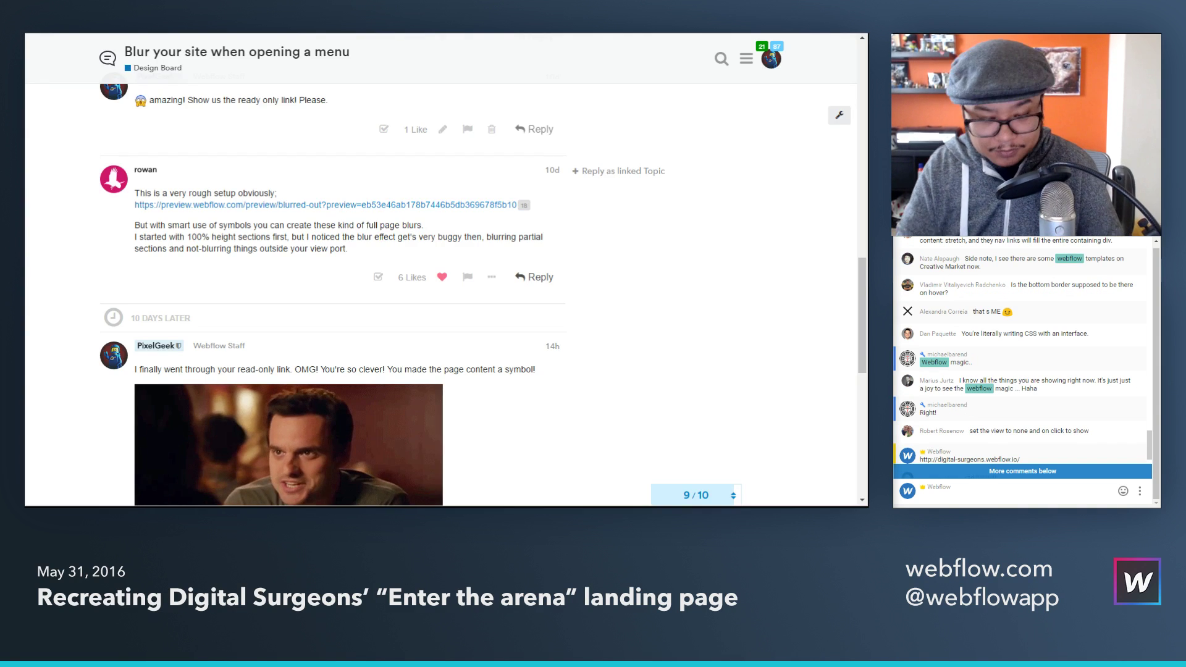
pyautogui.hotkey('ctrl', 'l')
pyautogui.write('creativemarket.com')
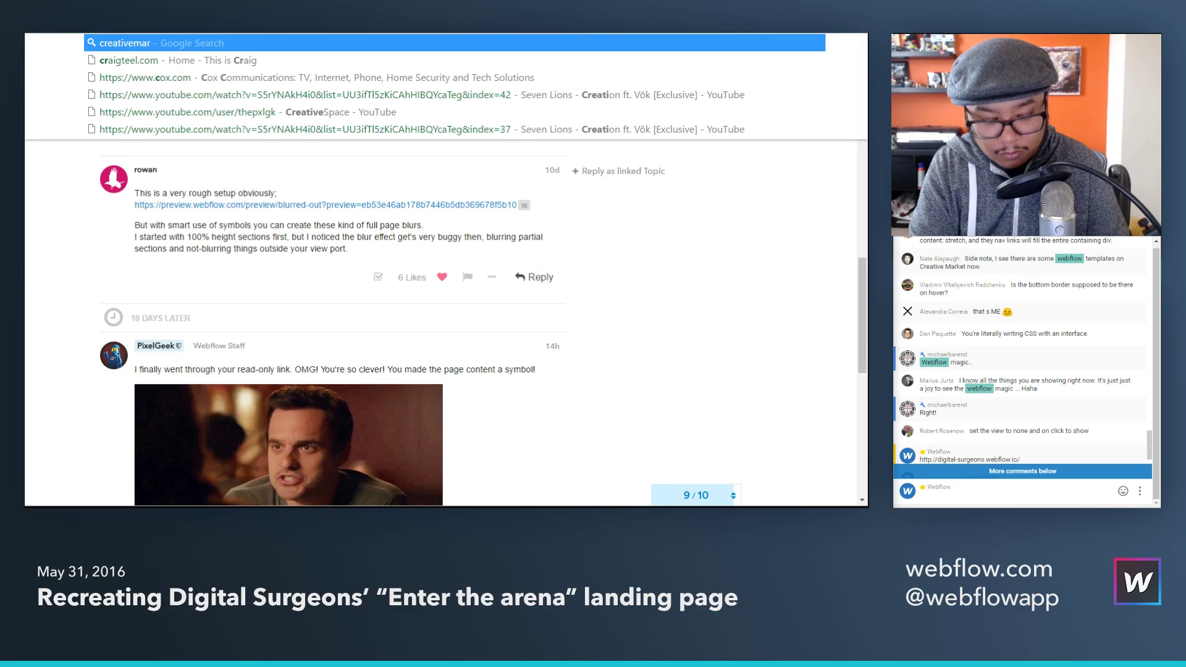
pyautogui.press('Return')
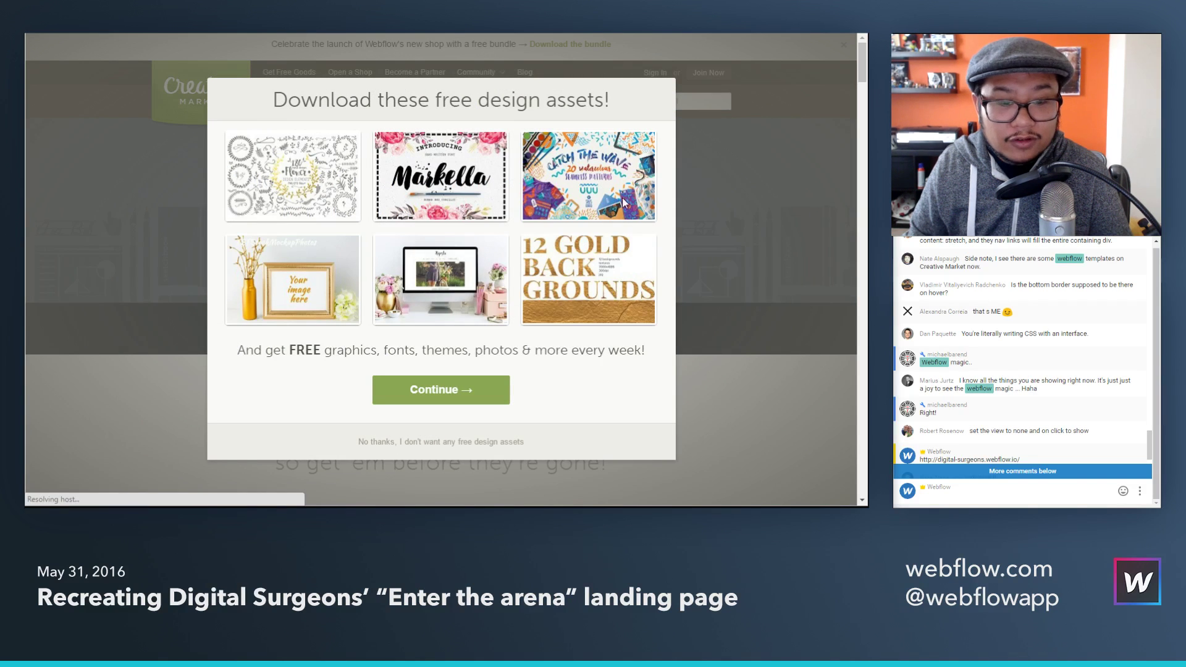
pyautogui.click(462, 441)
pyautogui.moveTo(481, 99)
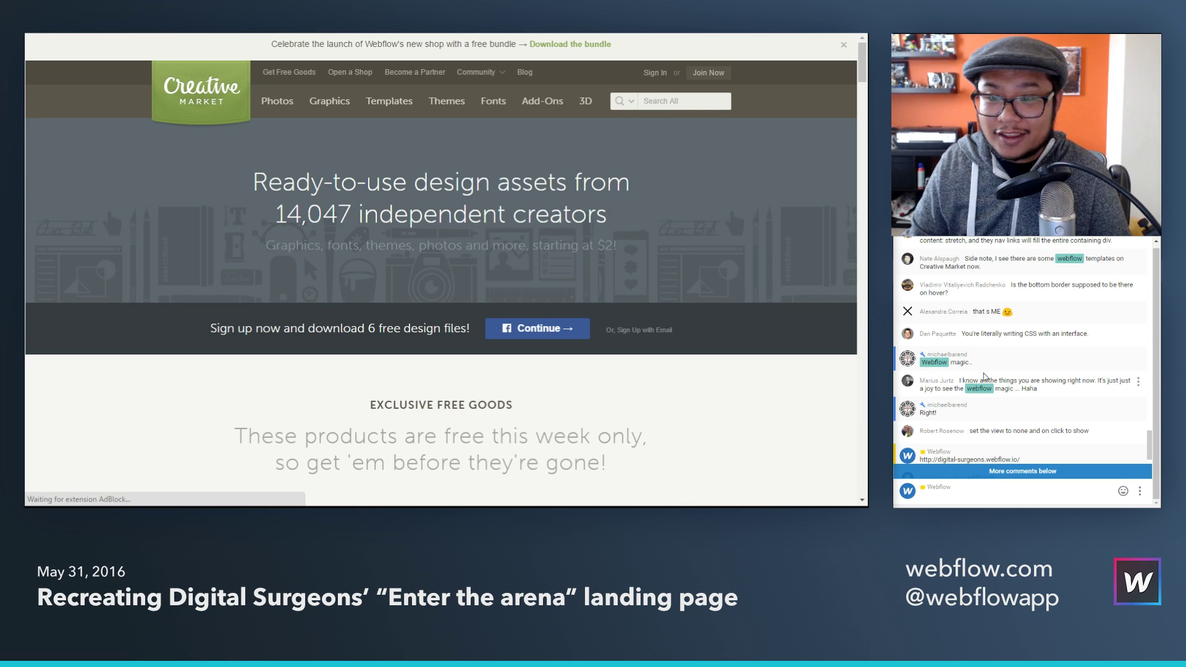
# Step: Catch up on the live chat, and open the past workshop "Designing flexbox layouts in Webflow" from webflow.com's workshops page
pyautogui.scroll(-3, 1056, 379)
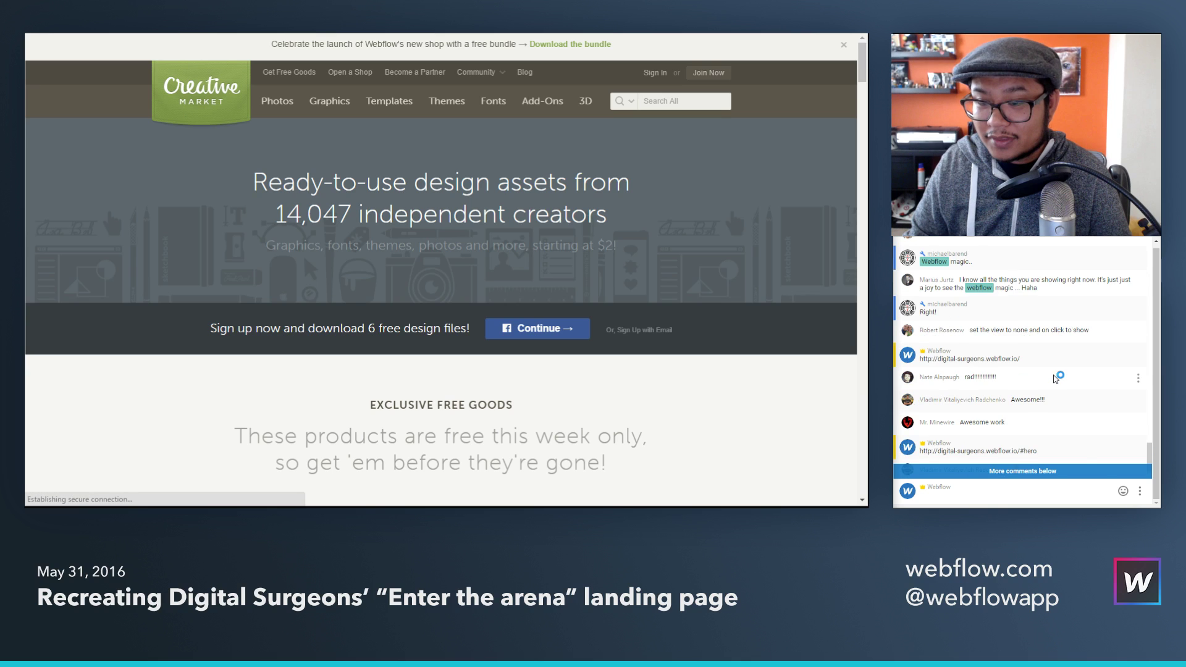
pyautogui.scroll(-3, 1056, 379)
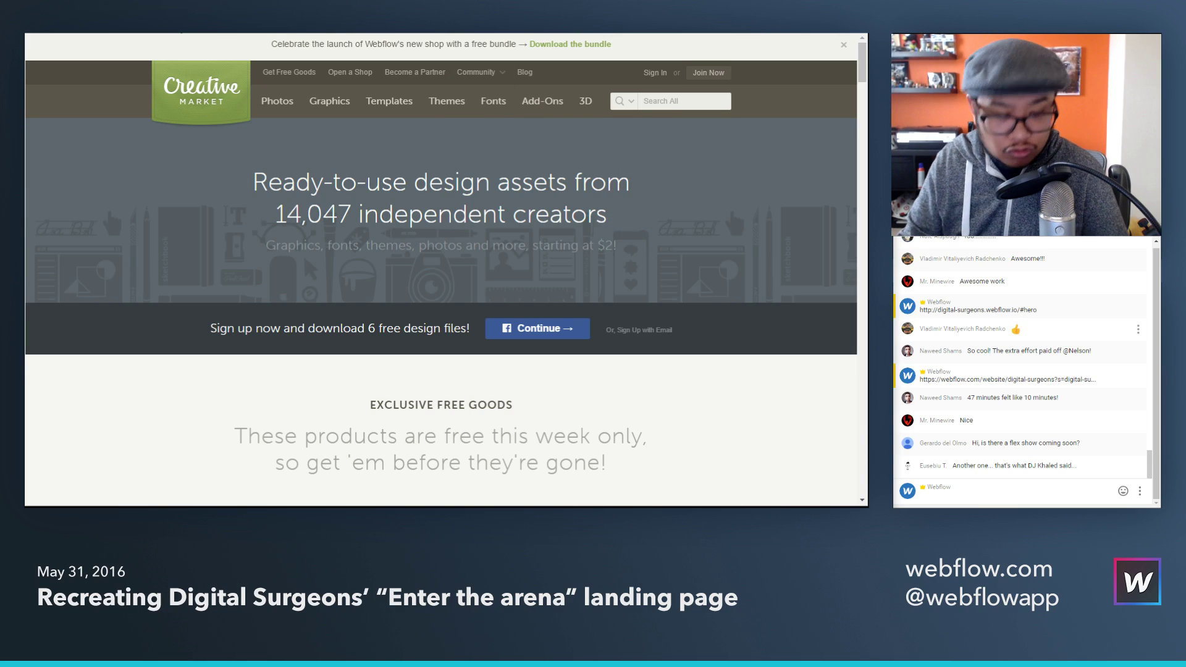
pyautogui.write('webflow.com')
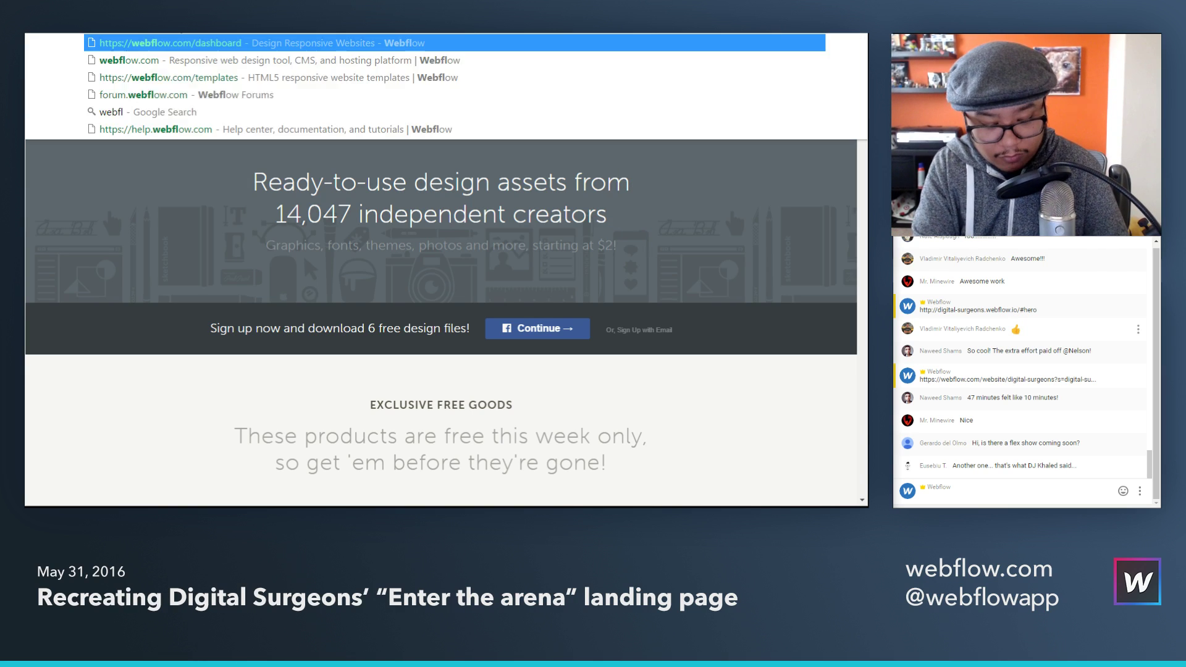
pyautogui.write('/work')
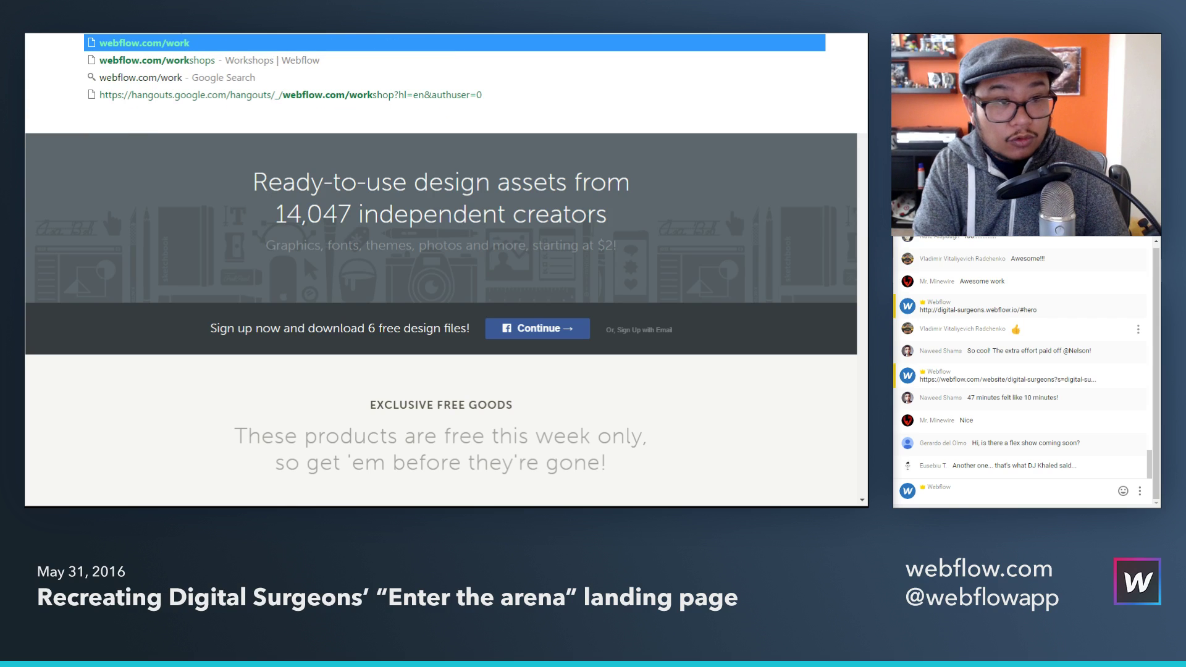
pyautogui.press('Return')
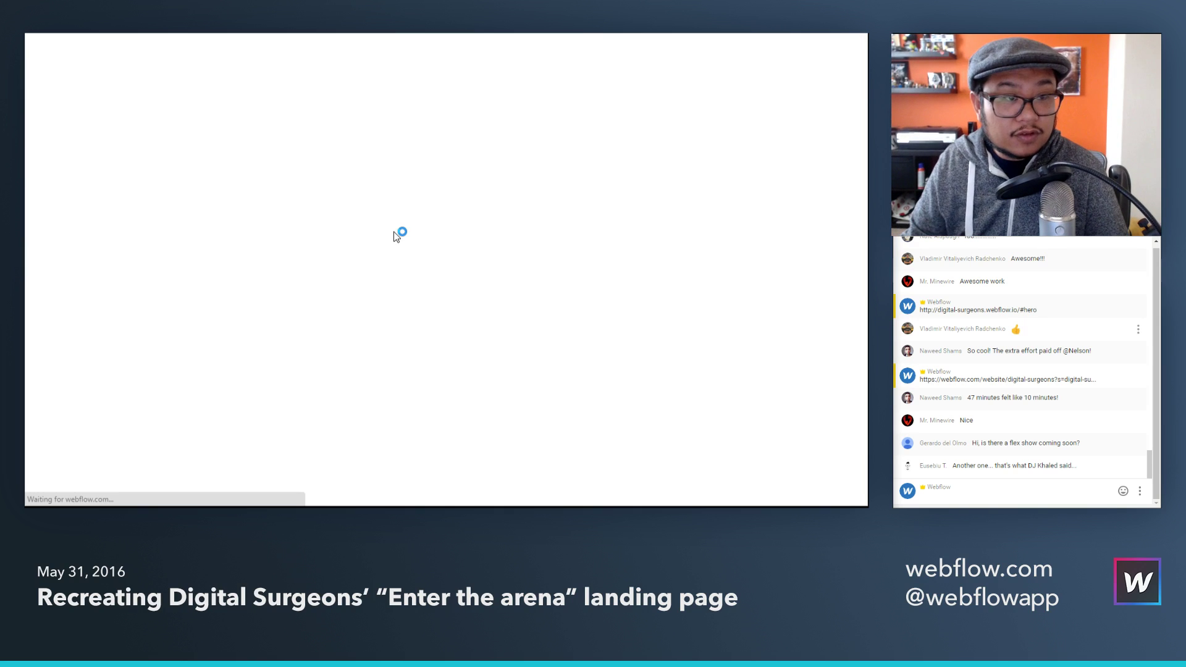
pyautogui.scroll(-15, 518, 356)
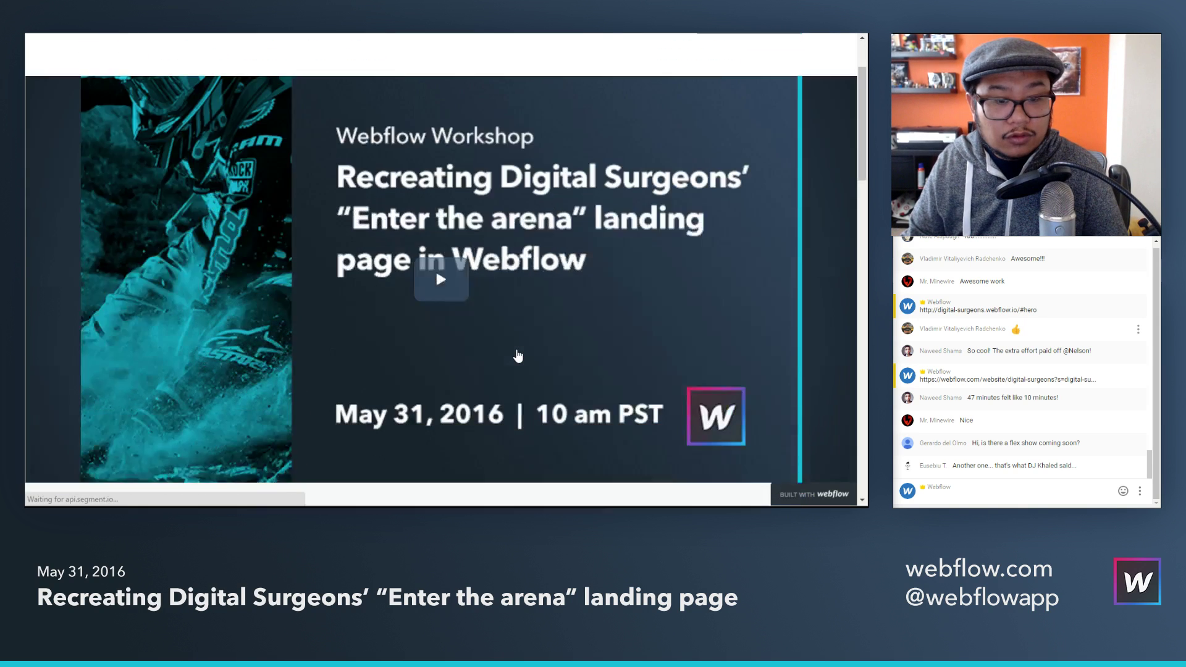
pyautogui.scroll(-5, 519, 354)
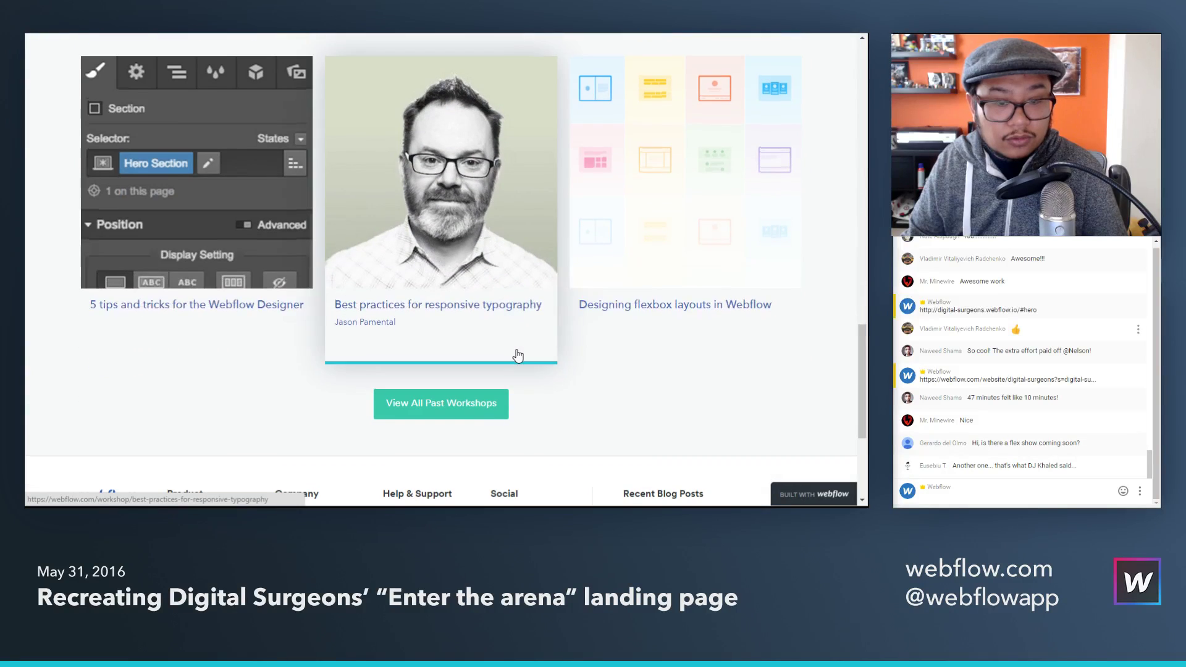
pyautogui.click(750, 333)
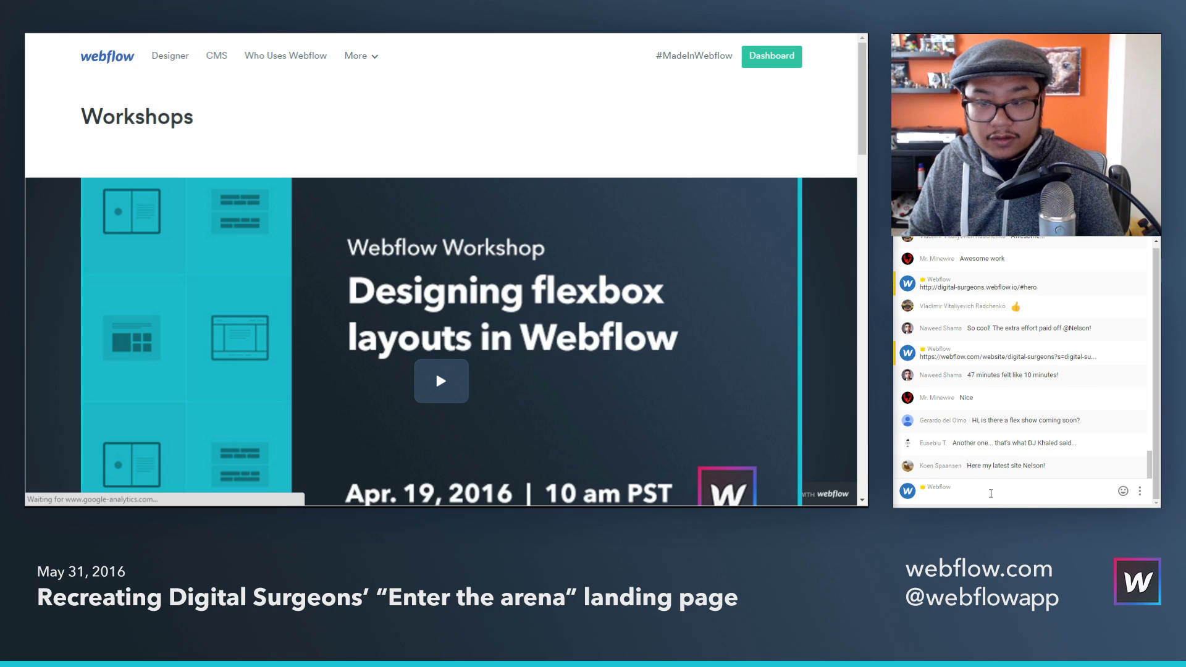
pyautogui.click(995, 500)
pyautogui.write('https://webflow.com/workshop/designing-flexbox-layouts-in-webflow')
pyautogui.press('Return')
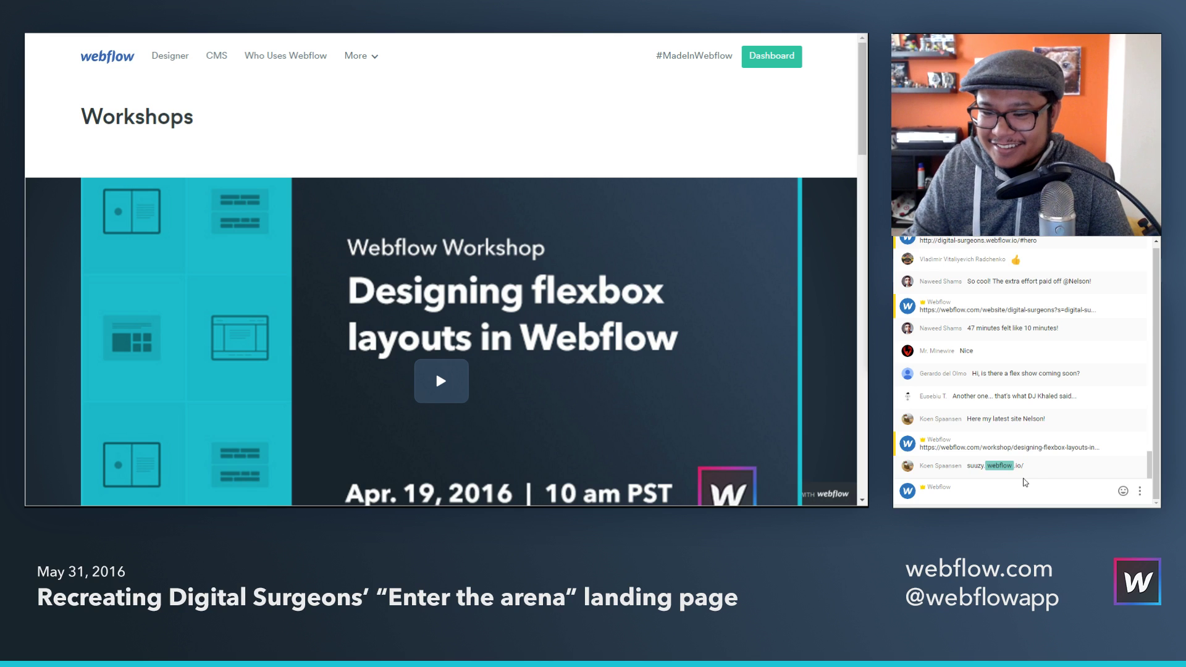
# Step: Open the viewer's site suuzy.webflow.io from the live chat and look over its home page
pyautogui.moveTo(1024, 465); pyautogui.dragTo(966, 465)
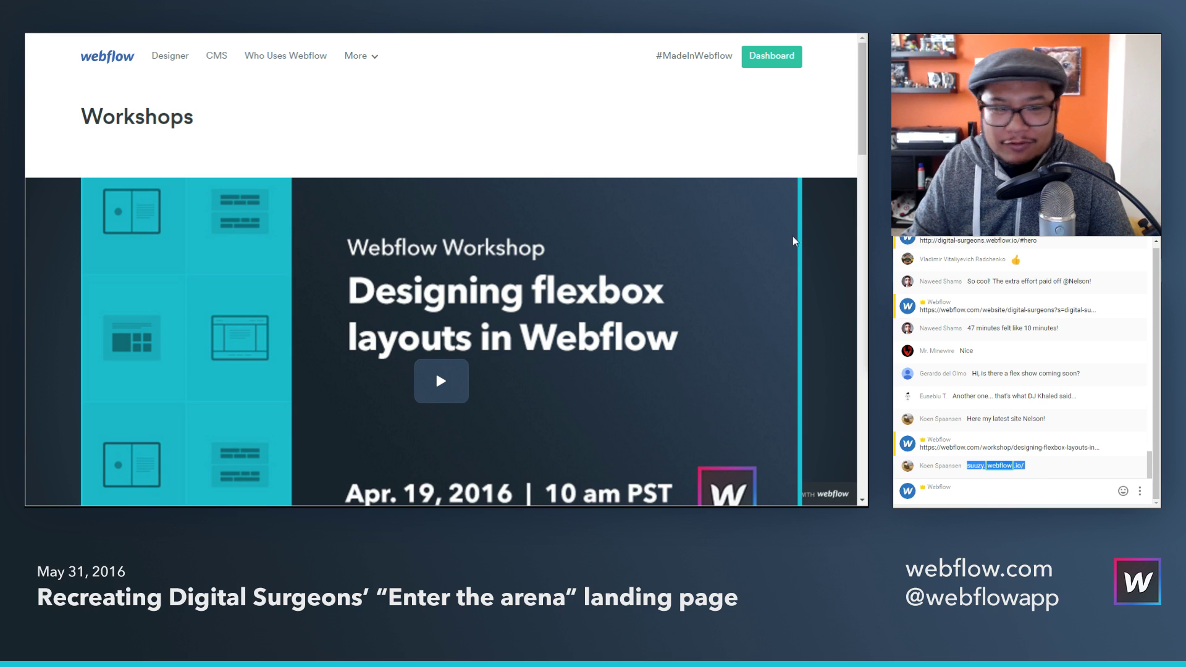
pyautogui.hotkey('ctrl', 'c')
pyautogui.hotkey('ctrl', 'v')
pyautogui.hotkey('ctrl', 'a')
pyautogui.hotkey('ctrl', 'v')
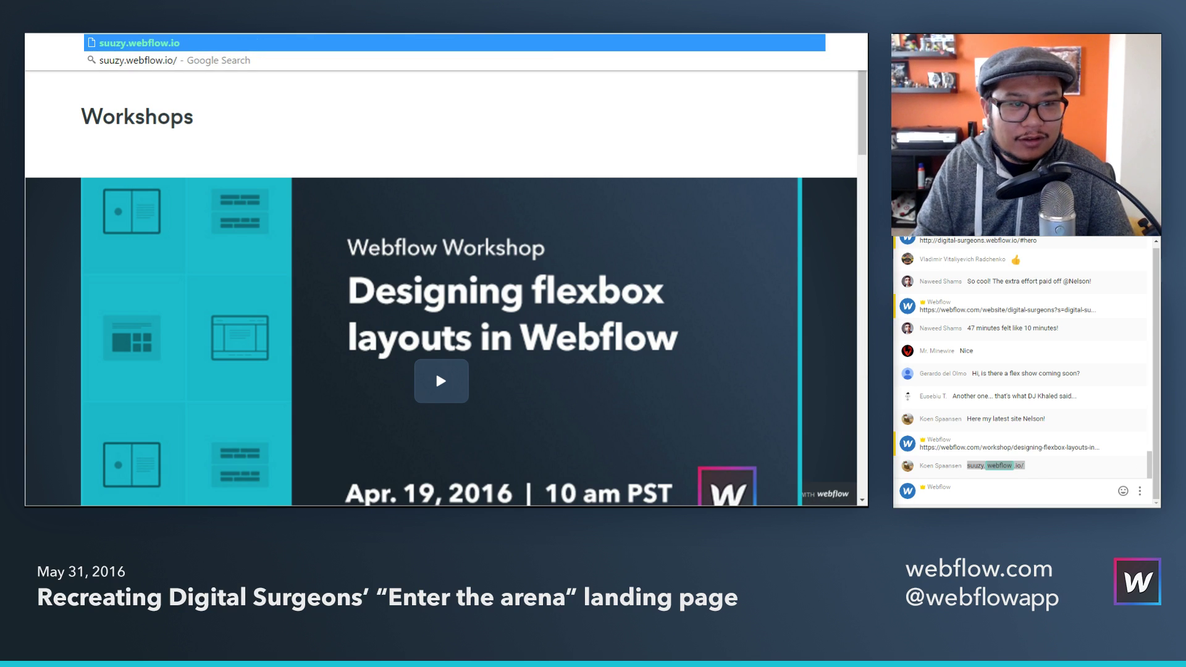
pyautogui.press('Return')
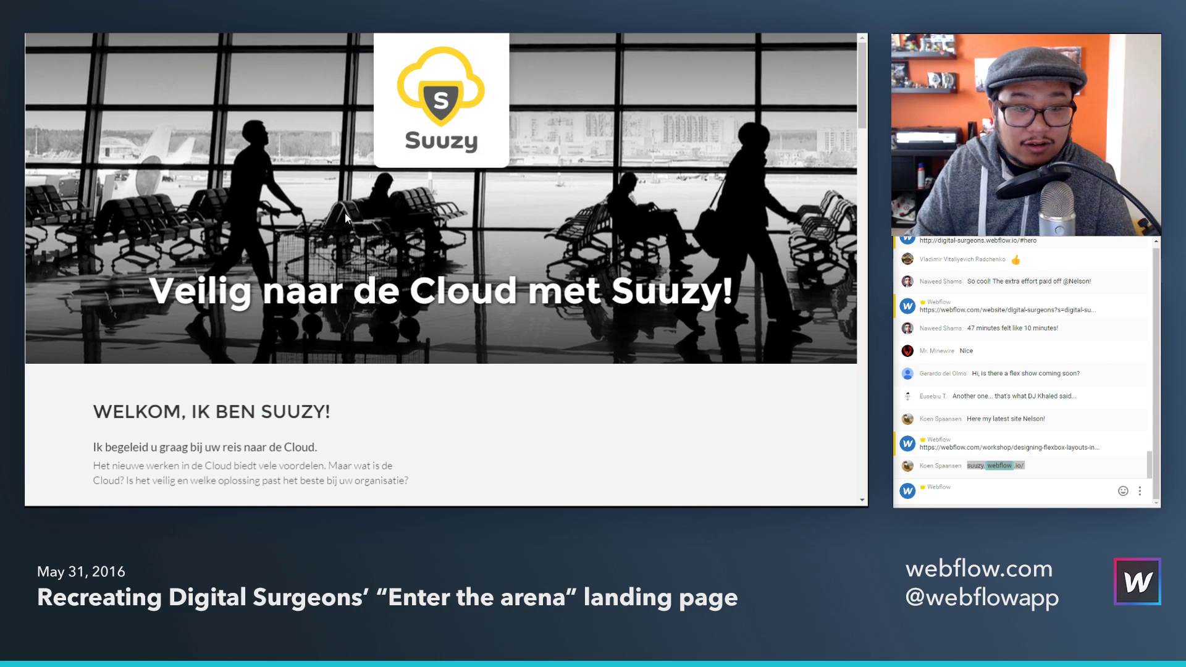
pyautogui.scroll(-4, 365, 295)
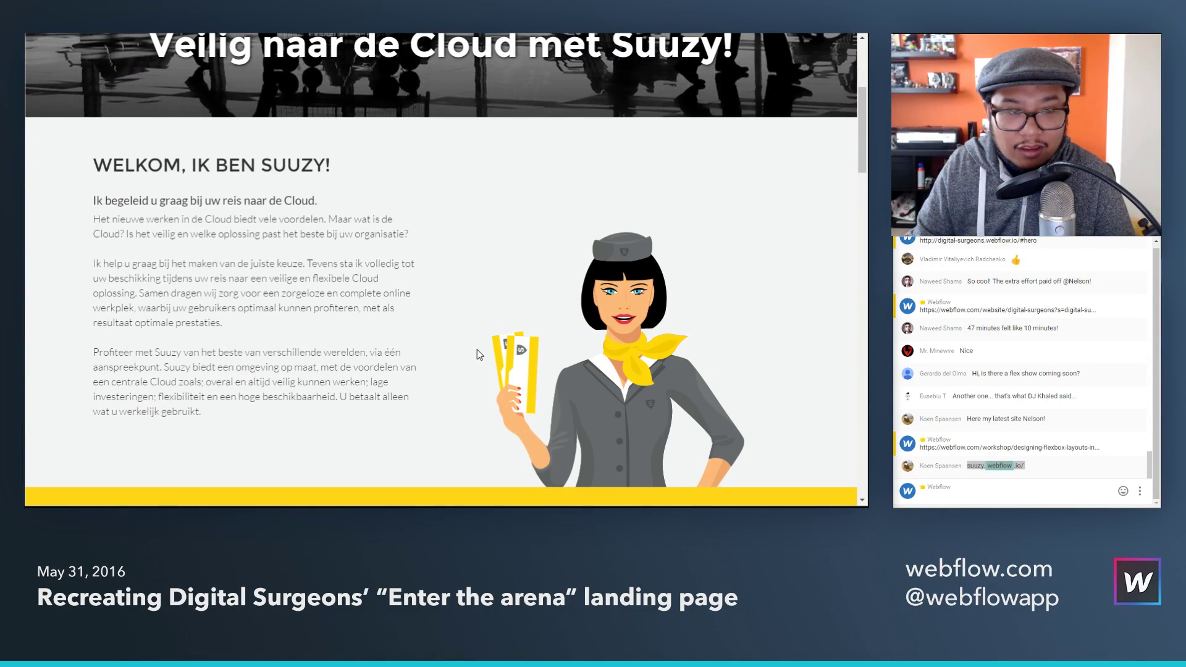
pyautogui.scroll(-2, 640, 432)
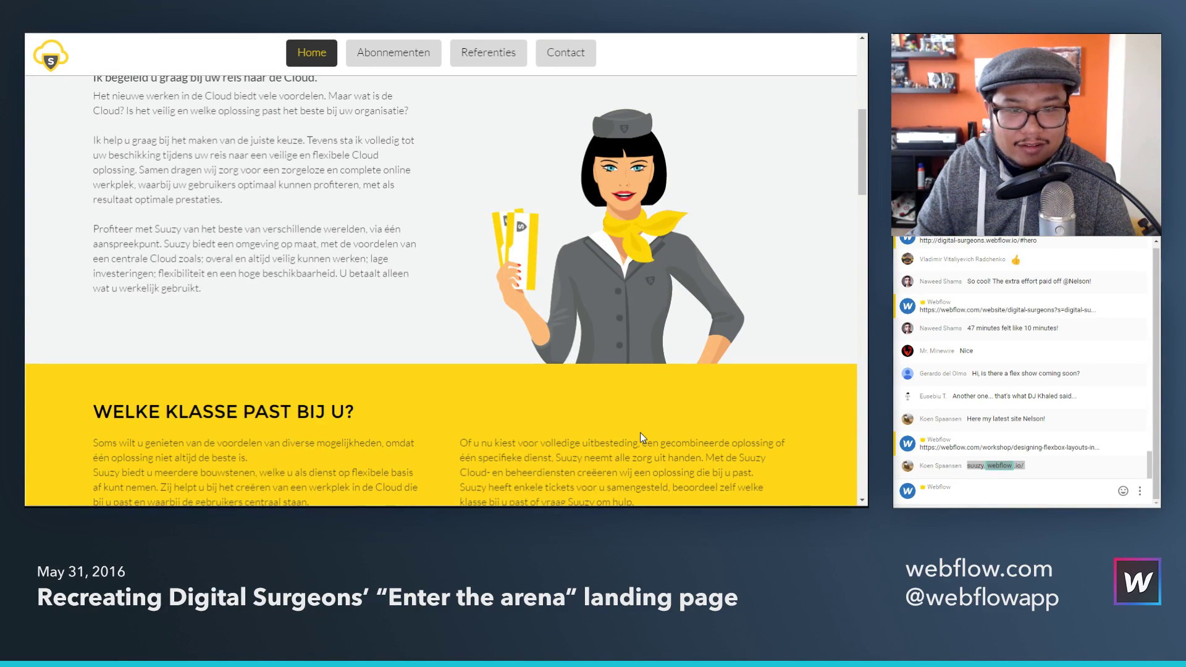
pyautogui.scroll(4, 640, 432)
pyautogui.scroll(2, 639, 436)
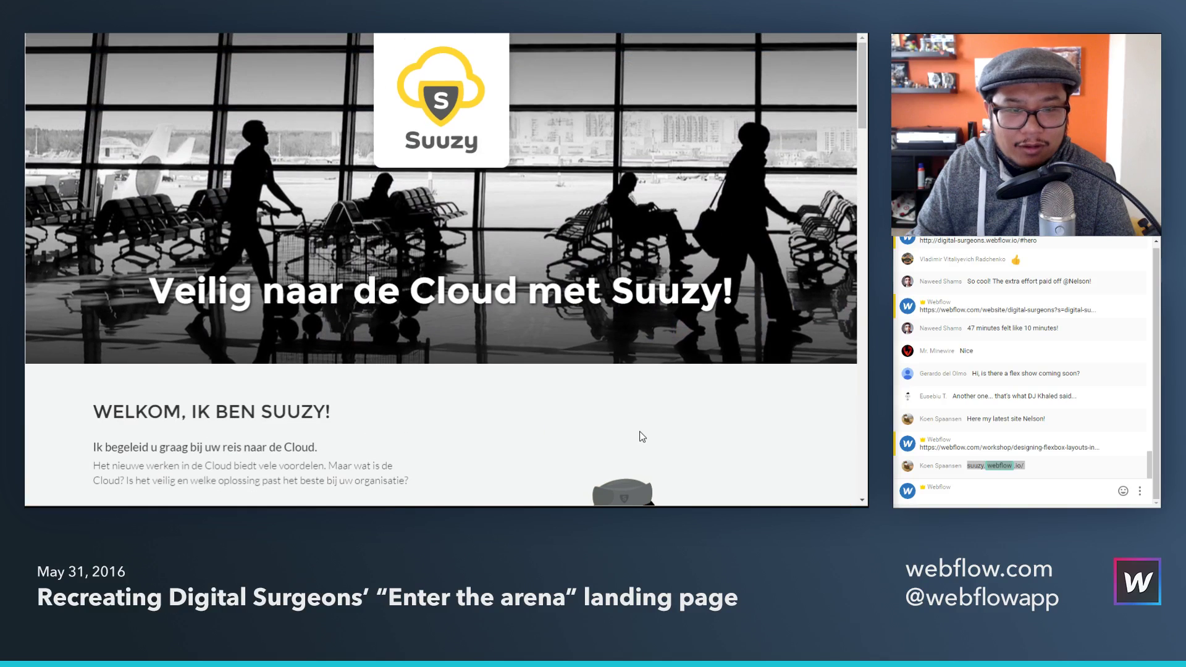
# Step: Review the Suuzy home page's welcome section and the Economy, Comfort, Business Class and Private Jet cards
pyautogui.scroll(-5, 639, 436)
pyautogui.scroll(-1, 640, 436)
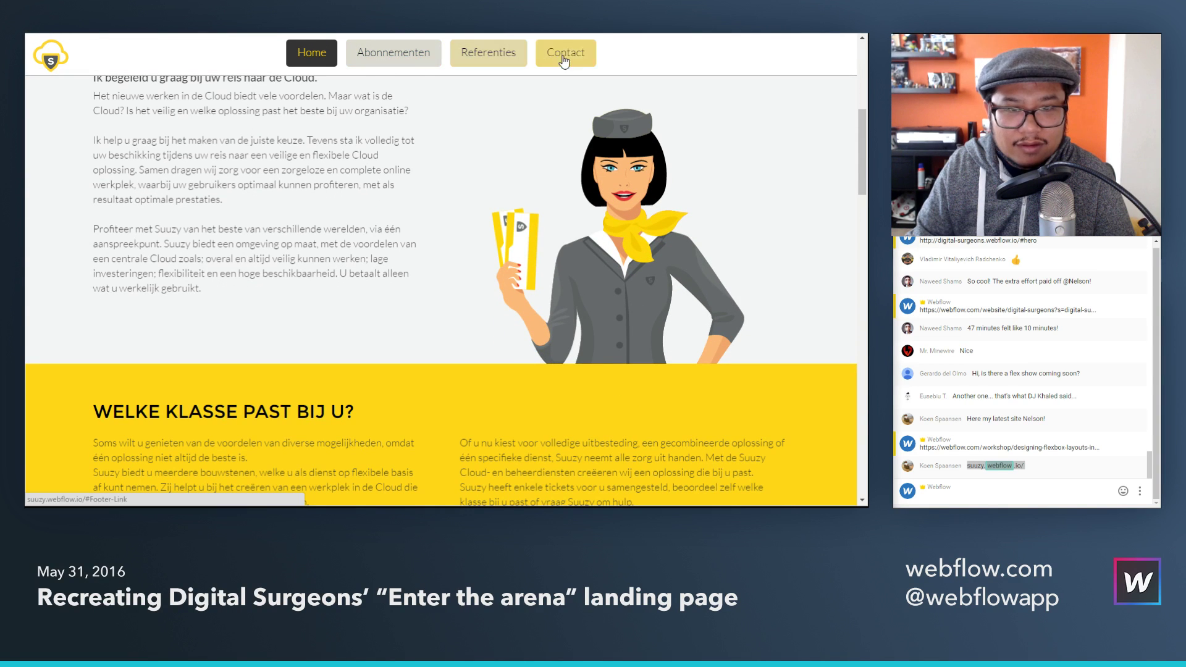
pyautogui.scroll(-4, 295, 312)
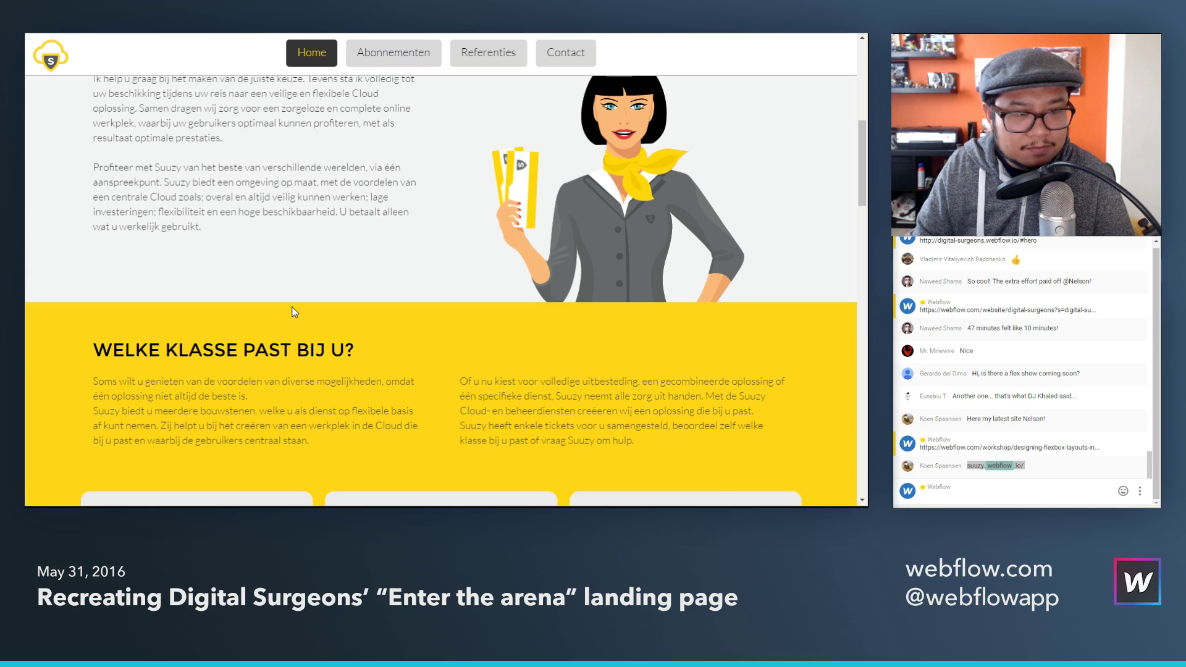
pyautogui.scroll(-4, 293, 307)
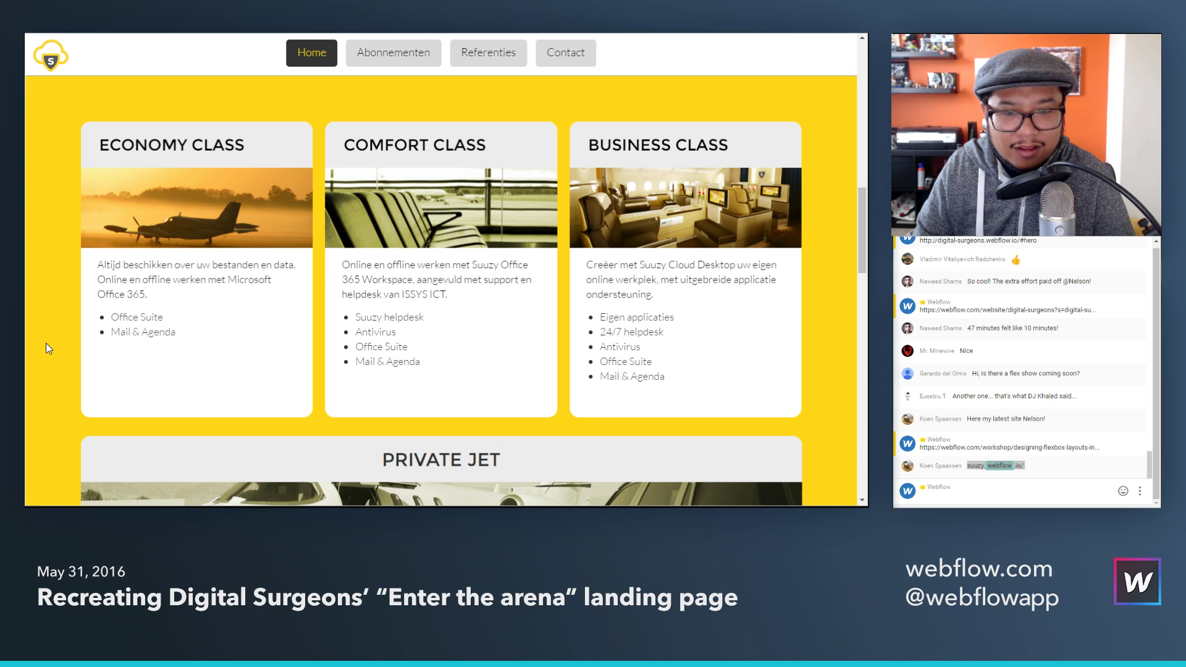
pyautogui.scroll(-3, 47, 346)
pyautogui.scroll(-2, 46, 345)
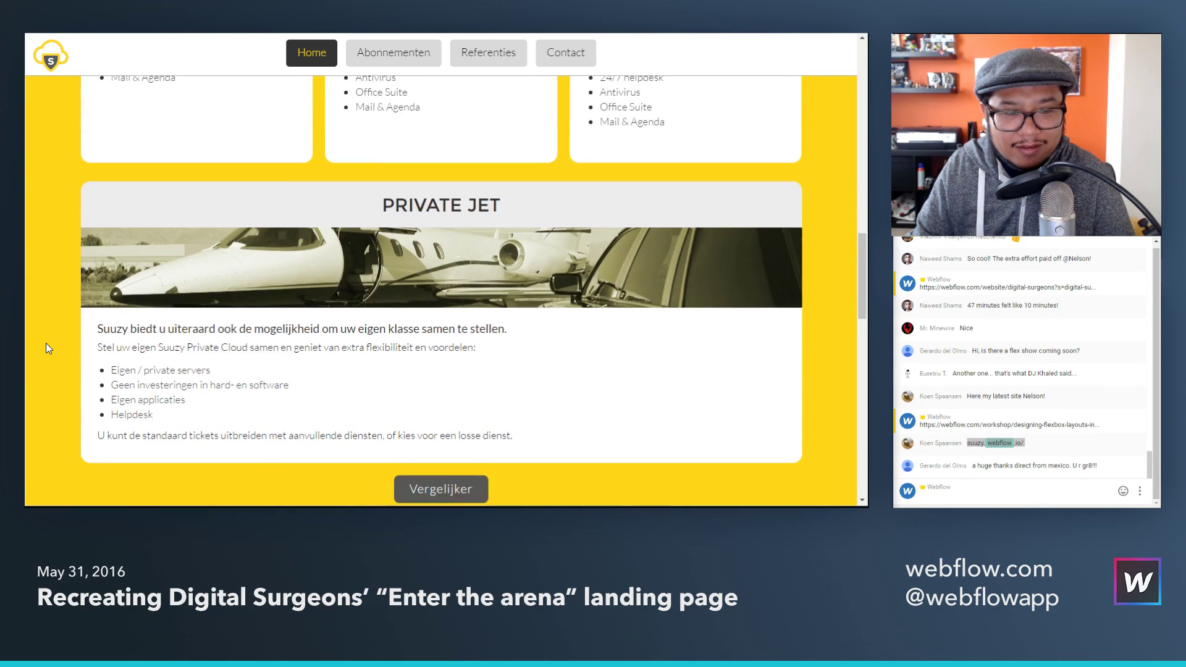
# Step: Examine the dark "Direct contact?" bar below the Private Jet card, briefly highlighting its text
pyautogui.scroll(-3, 47, 348)
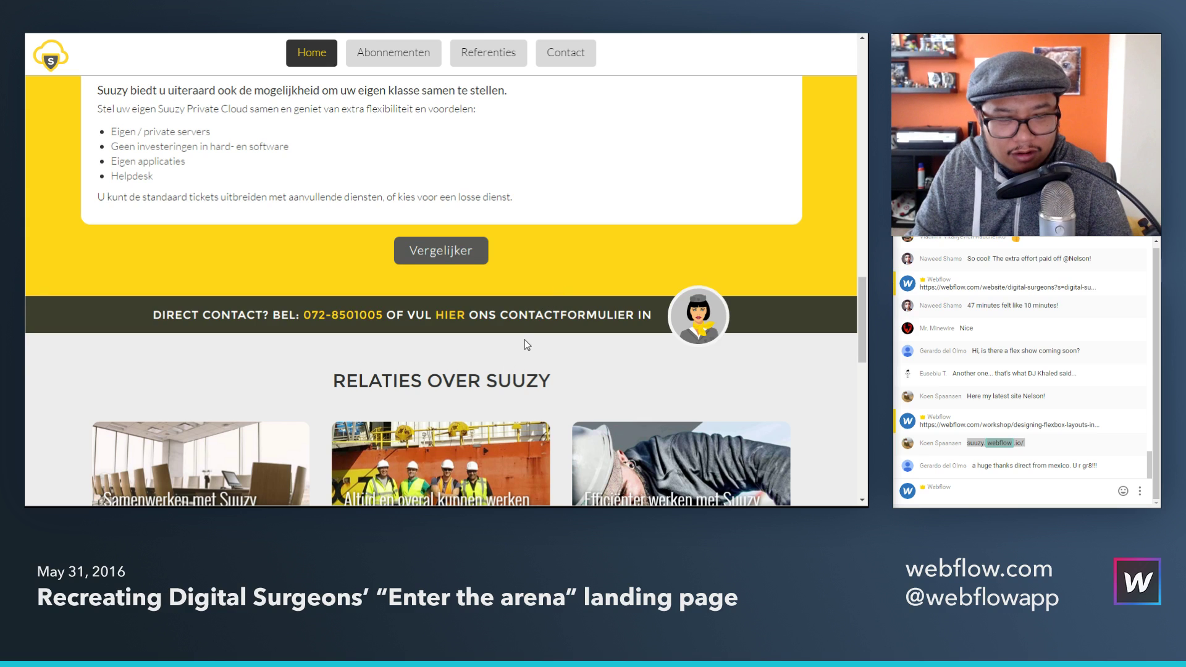
pyautogui.scroll(-1, 525, 342)
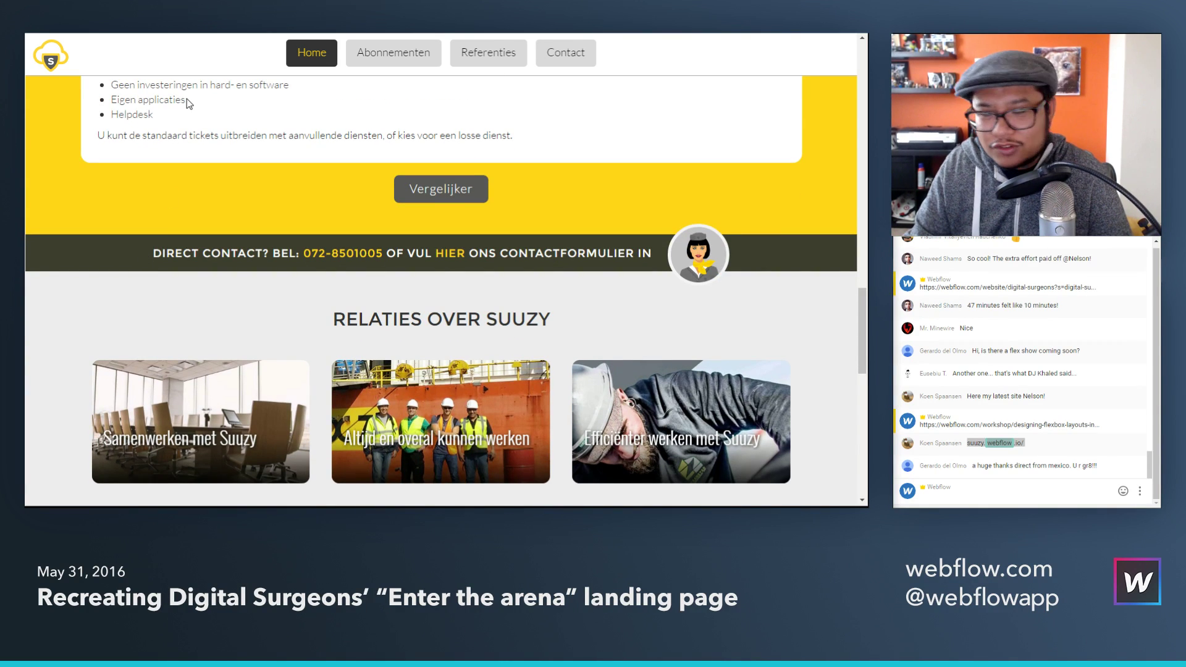
pyautogui.moveTo(199, 253); pyautogui.dragTo(669, 245)
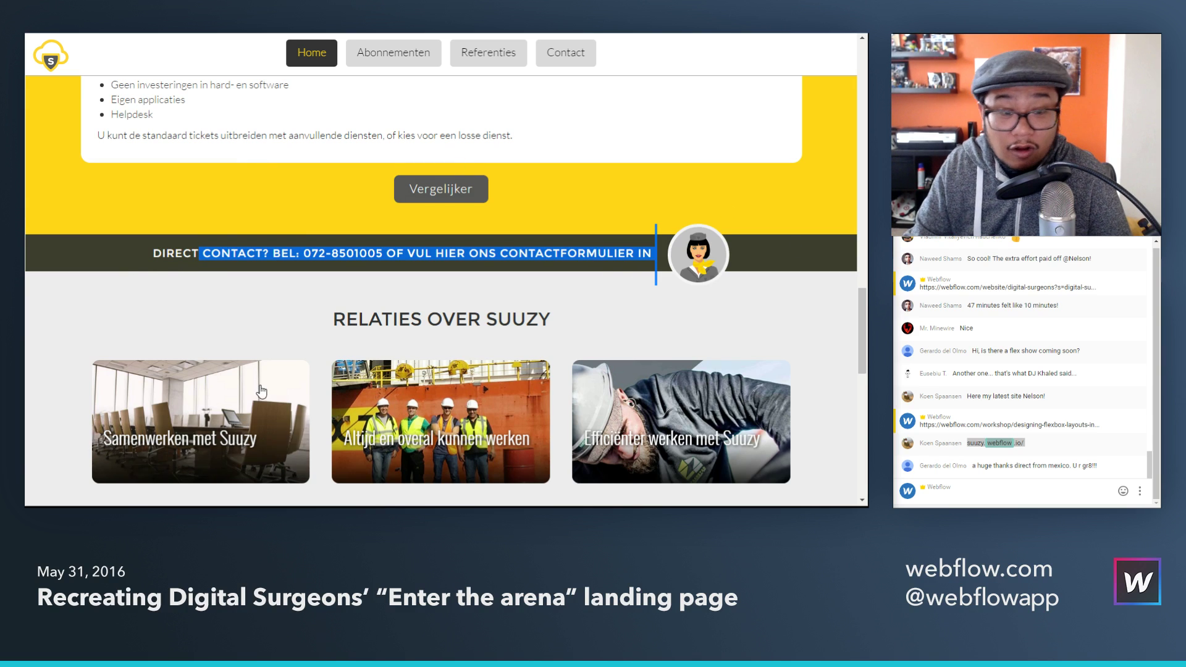
pyautogui.click(376, 273)
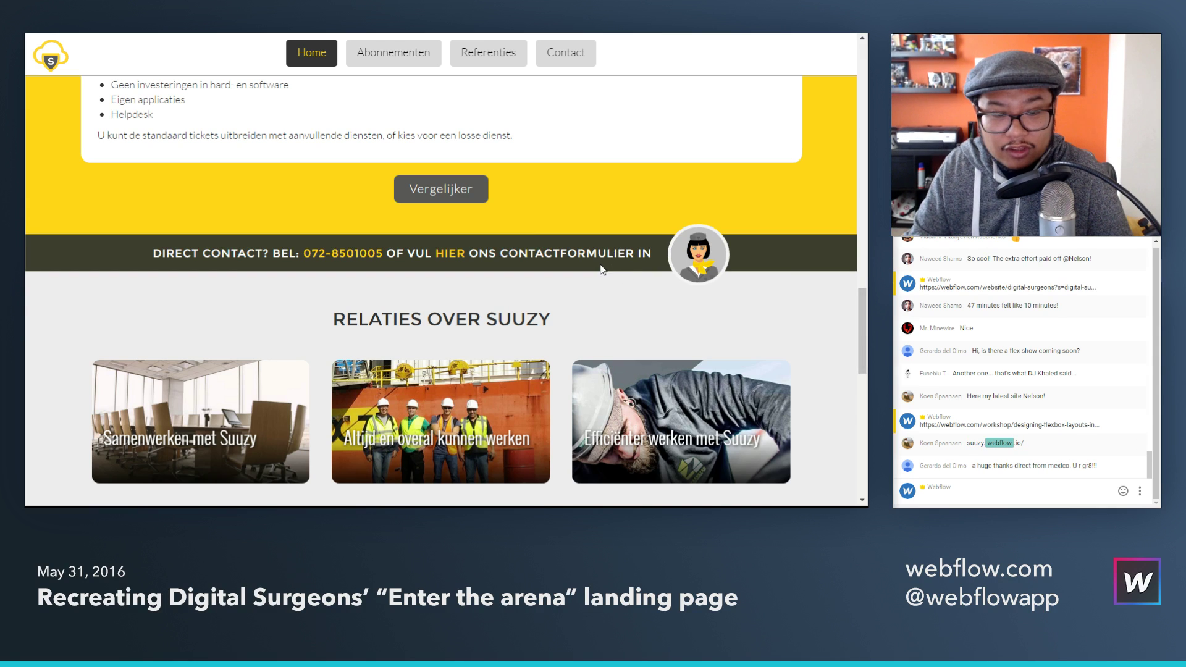
# Step: Compare the "Relaties over Suuzy" image cards with the three icon features beneath them for layout and spacing
pyautogui.scroll(-2, 198, 303)
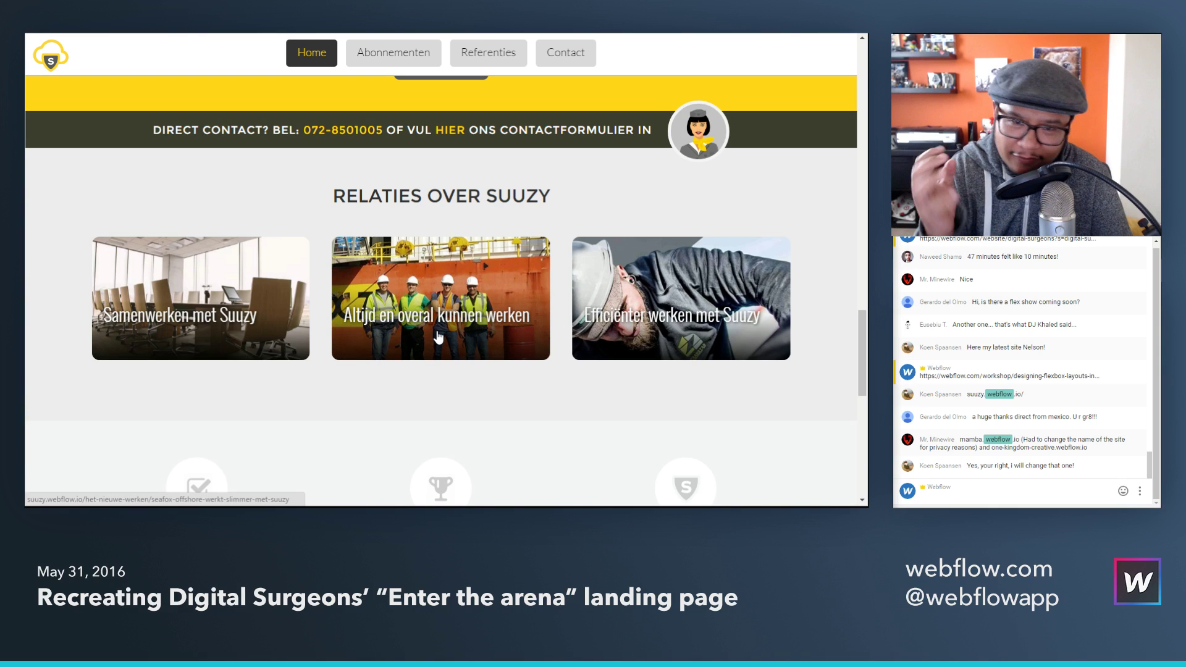
pyautogui.scroll(-3, 482, 323)
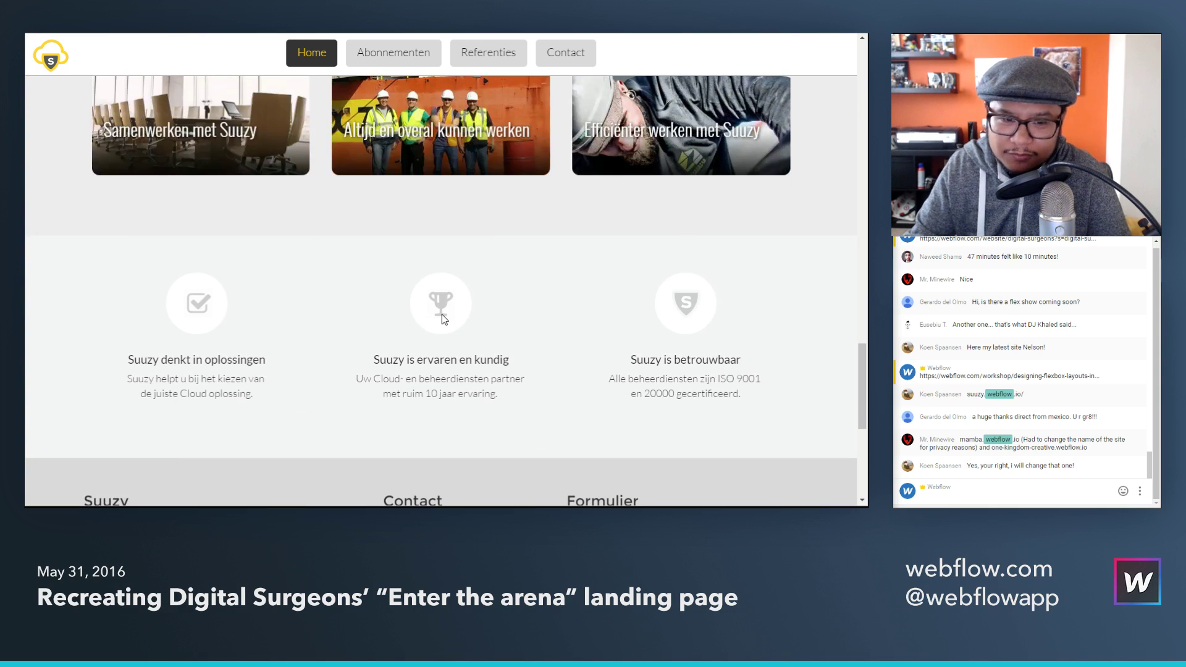
pyautogui.scroll(-1, 442, 317)
pyautogui.scroll(-2, 443, 314)
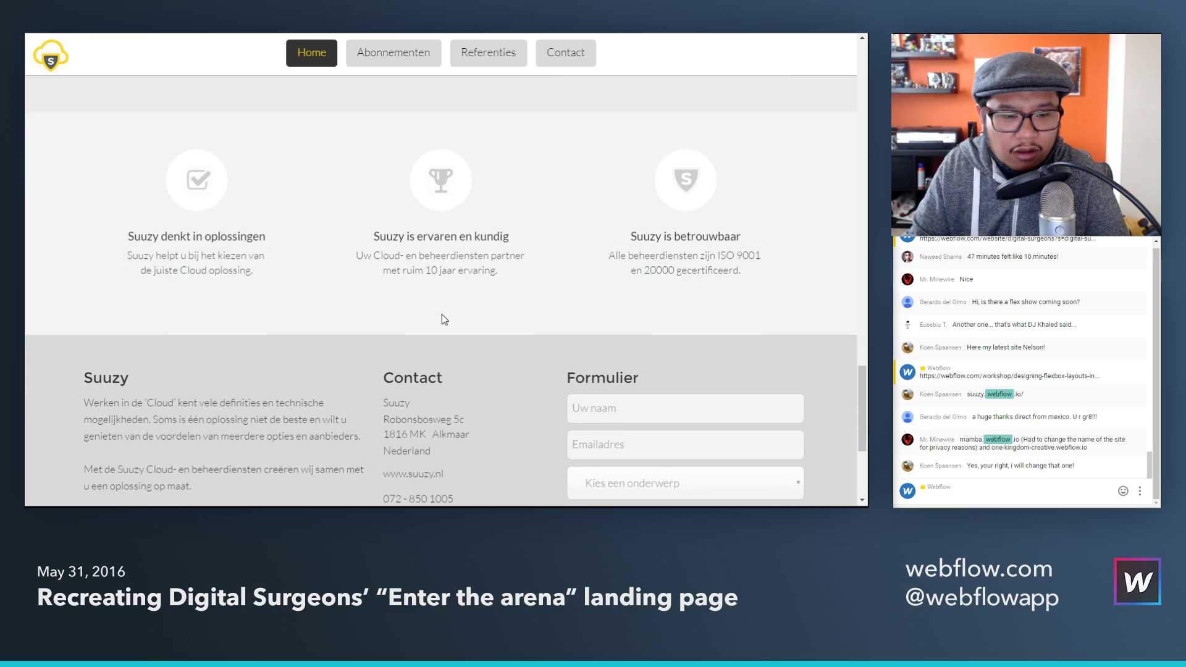
pyautogui.scroll(2, 442, 315)
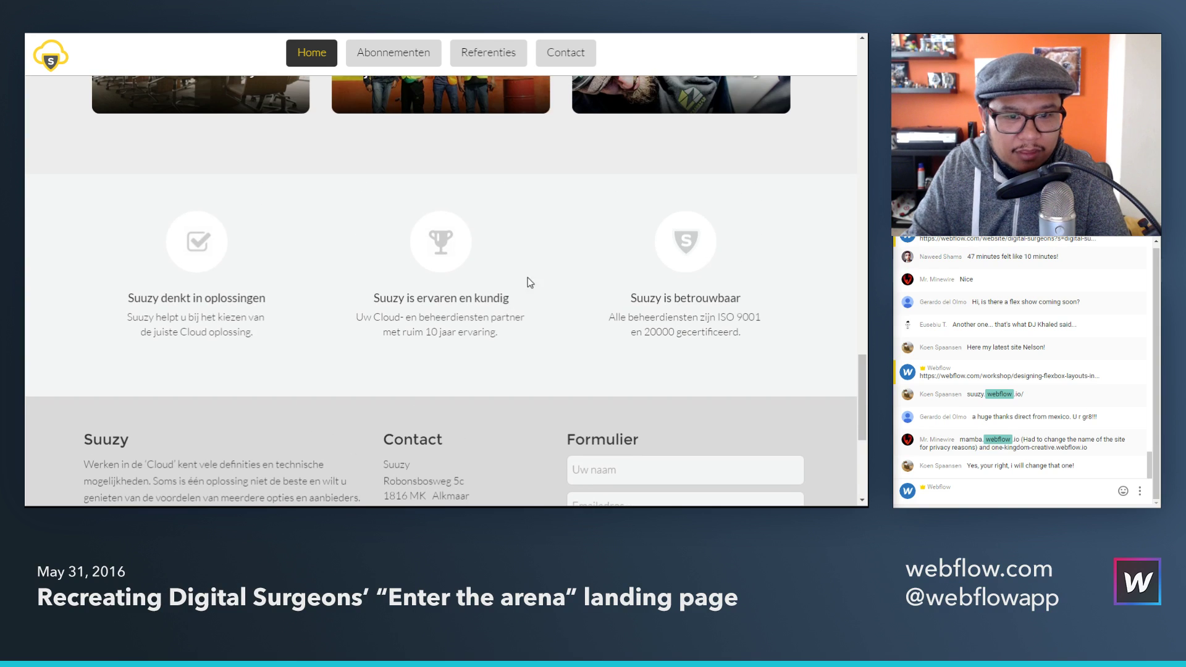
pyautogui.scroll(2, 703, 262)
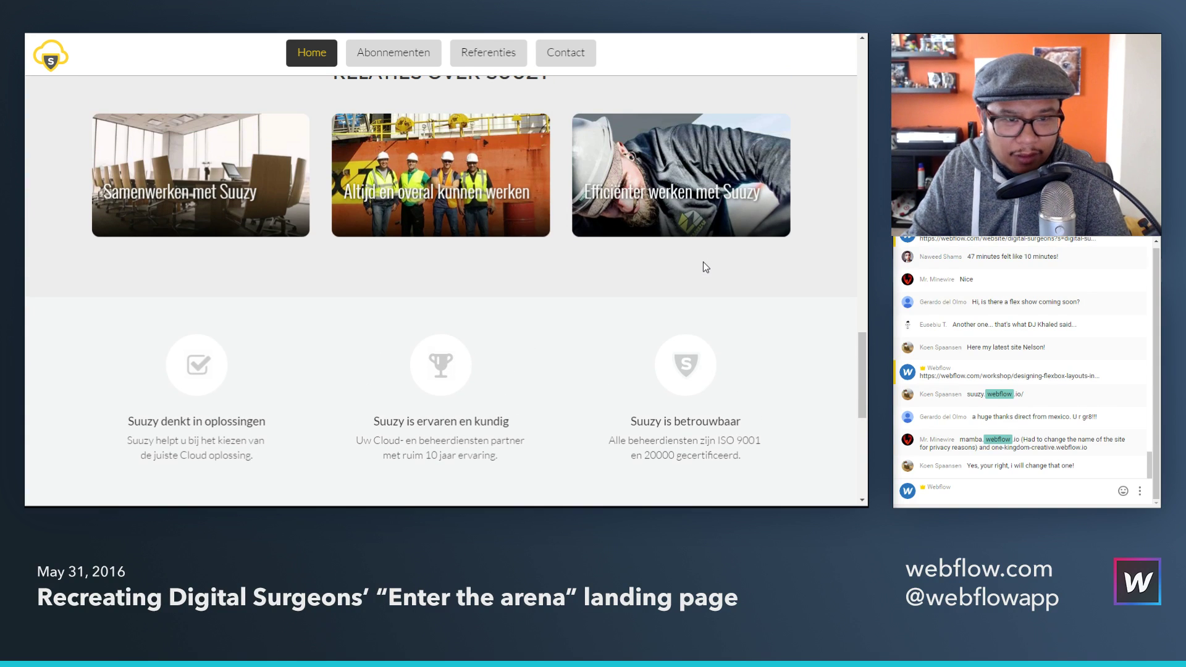
pyautogui.scroll(4, 703, 262)
pyautogui.scroll(-4, 694, 344)
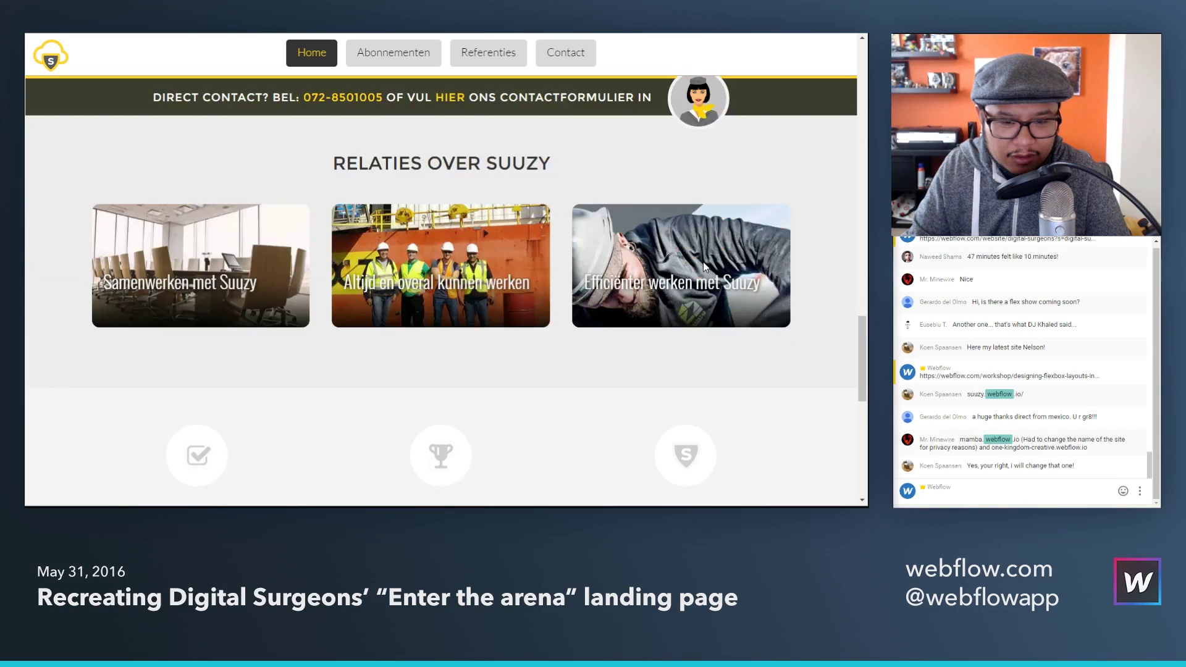
pyautogui.scroll(-2, 697, 349)
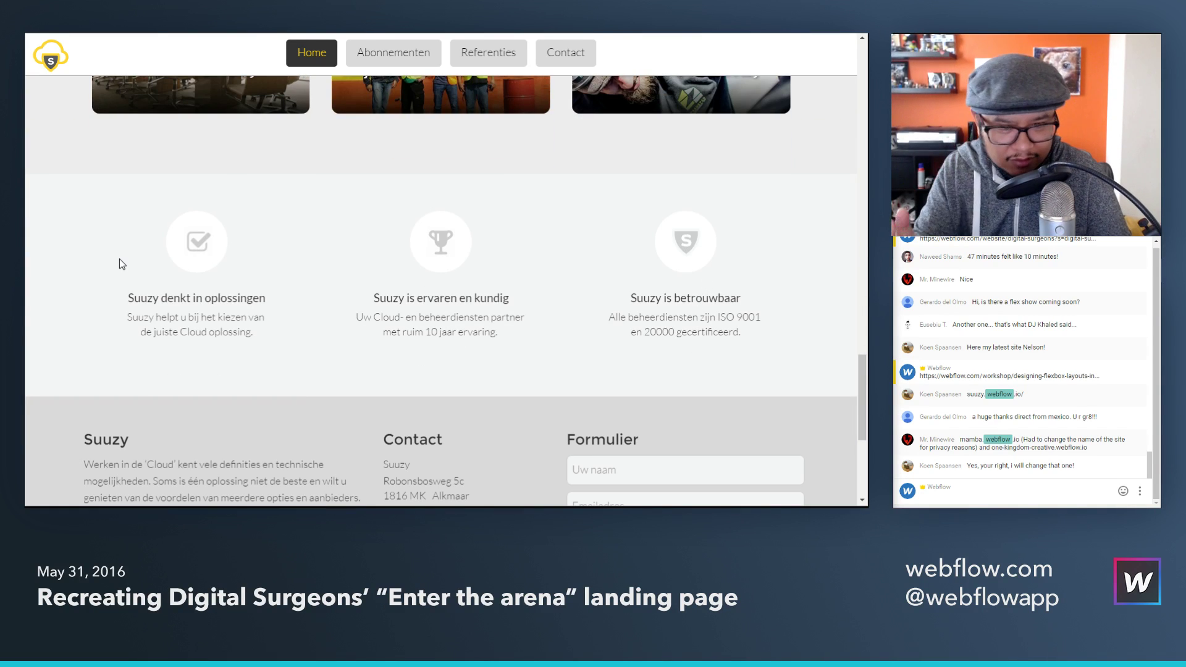
pyautogui.scroll(-1, 120, 259)
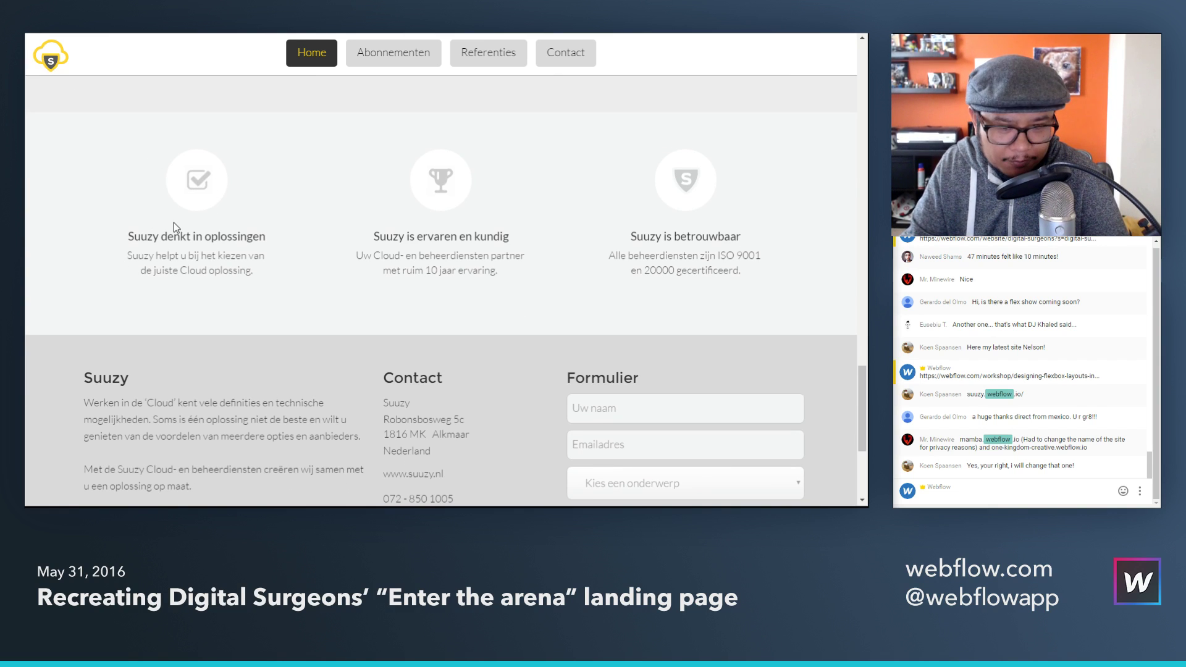
# Step: Inspect the footer with its contact details and form, and recheck the sections above it
pyautogui.scroll(-4, 172, 222)
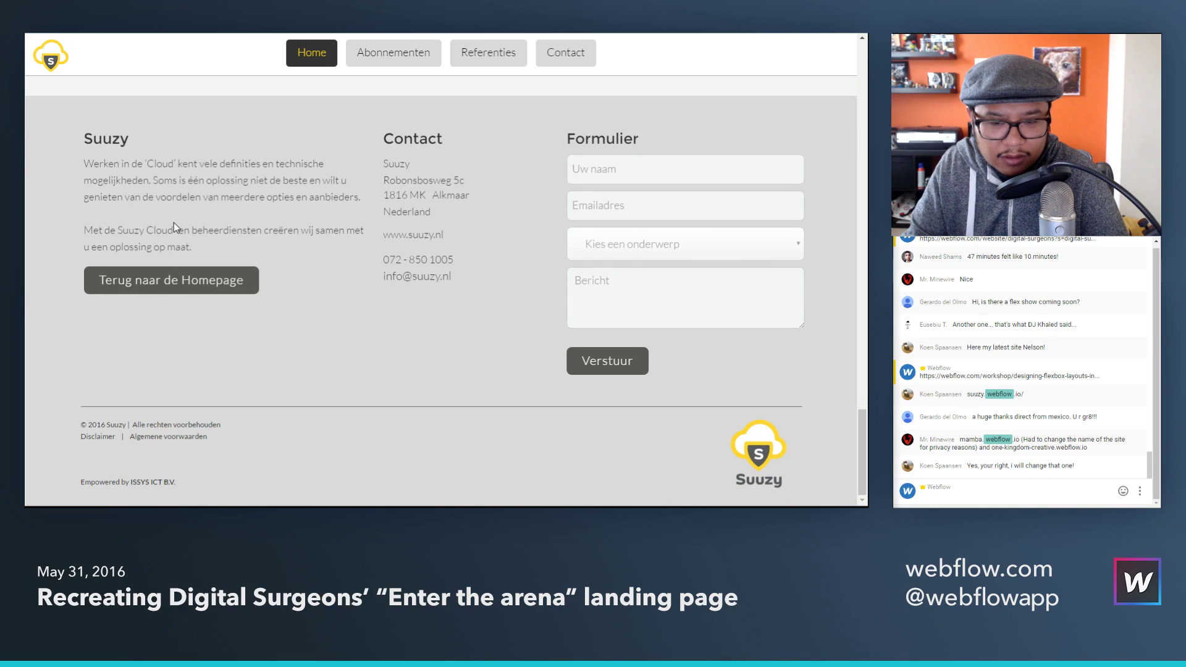
pyautogui.scroll(6, 749, 475)
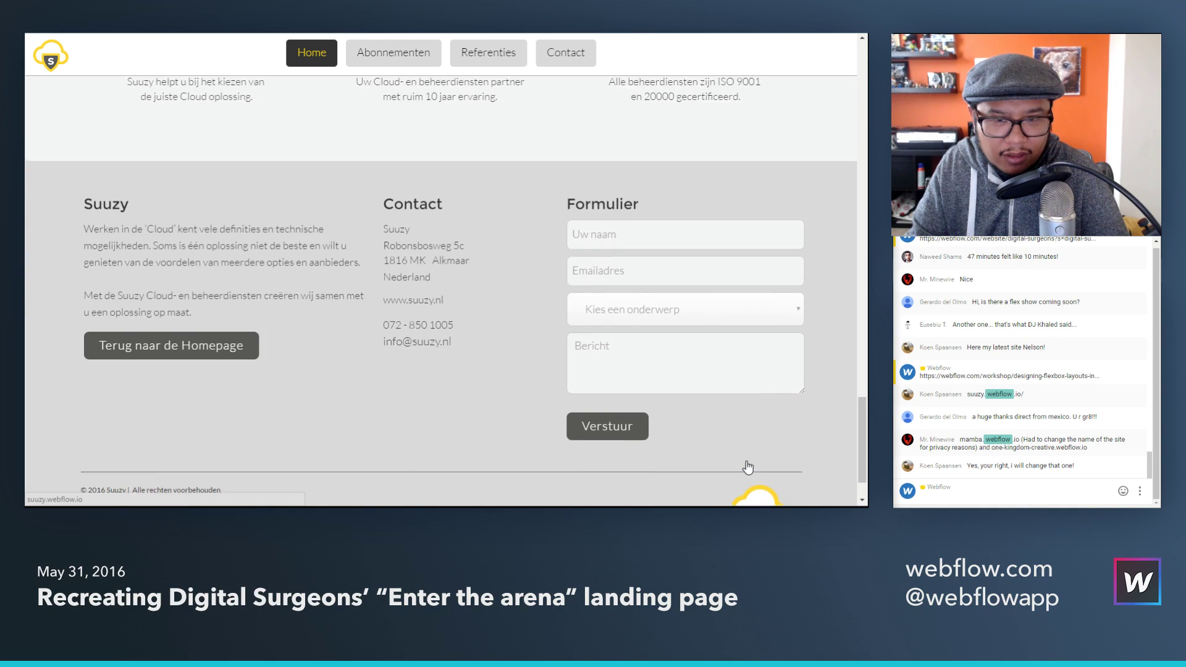
pyautogui.scroll(7, 747, 462)
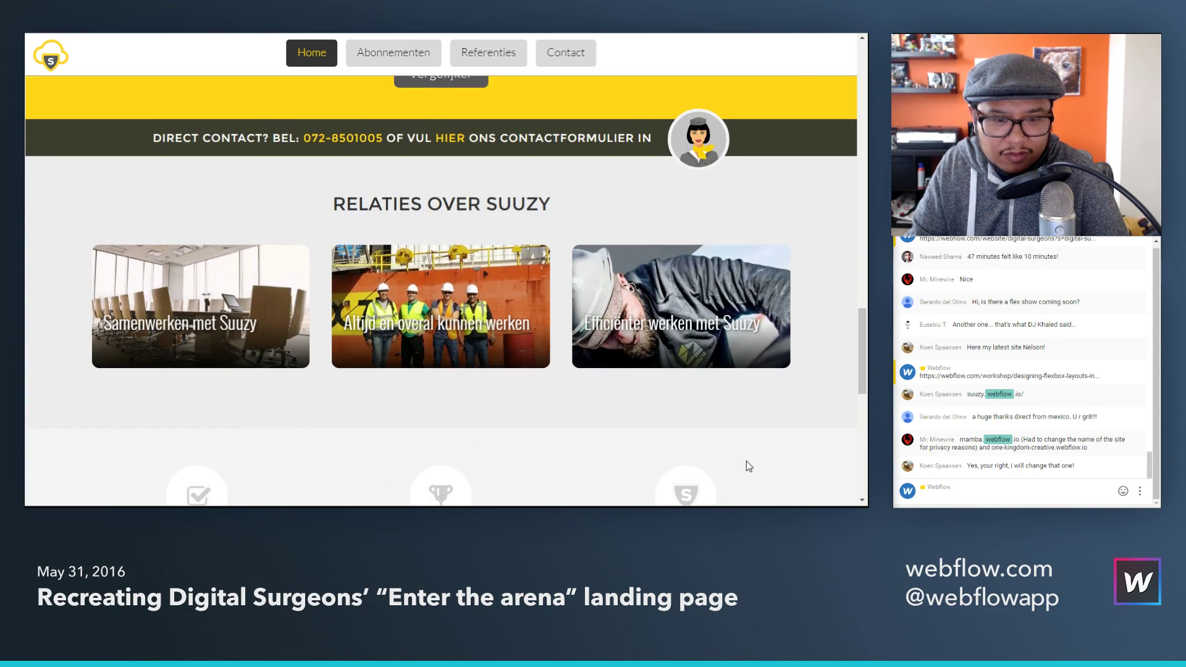
pyautogui.scroll(-6, 556, 420)
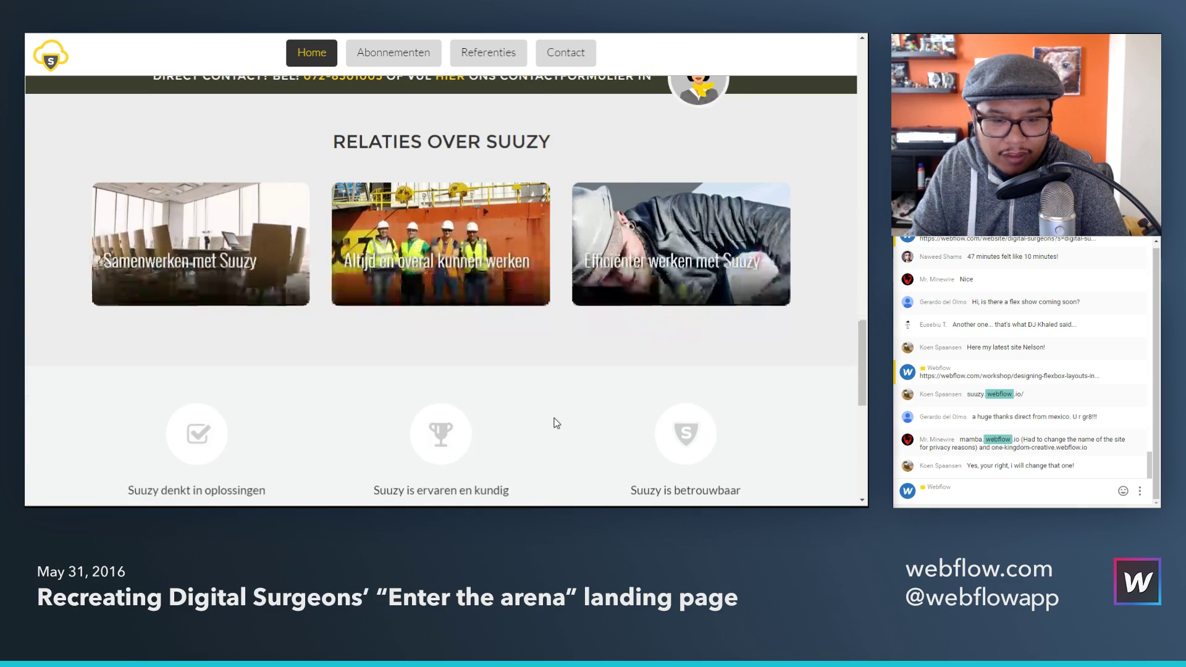
pyautogui.scroll(-5, 548, 361)
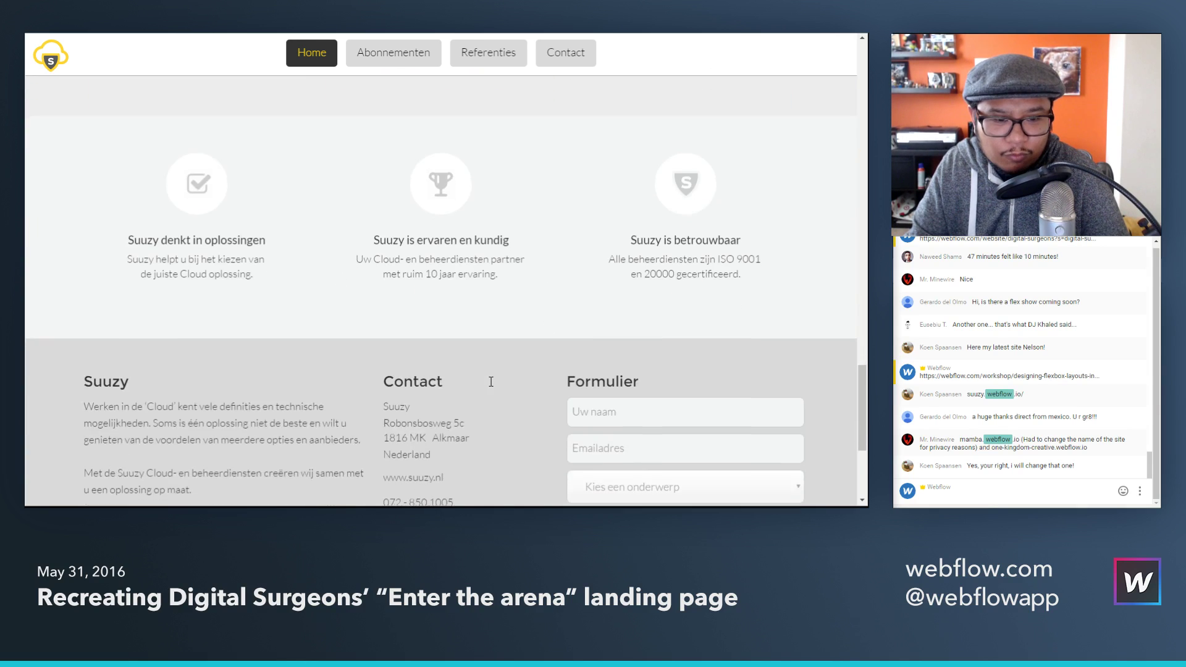
# Step: Open the site's Abonnementen page and look over its header and package comparison table
pyautogui.click(403, 59)
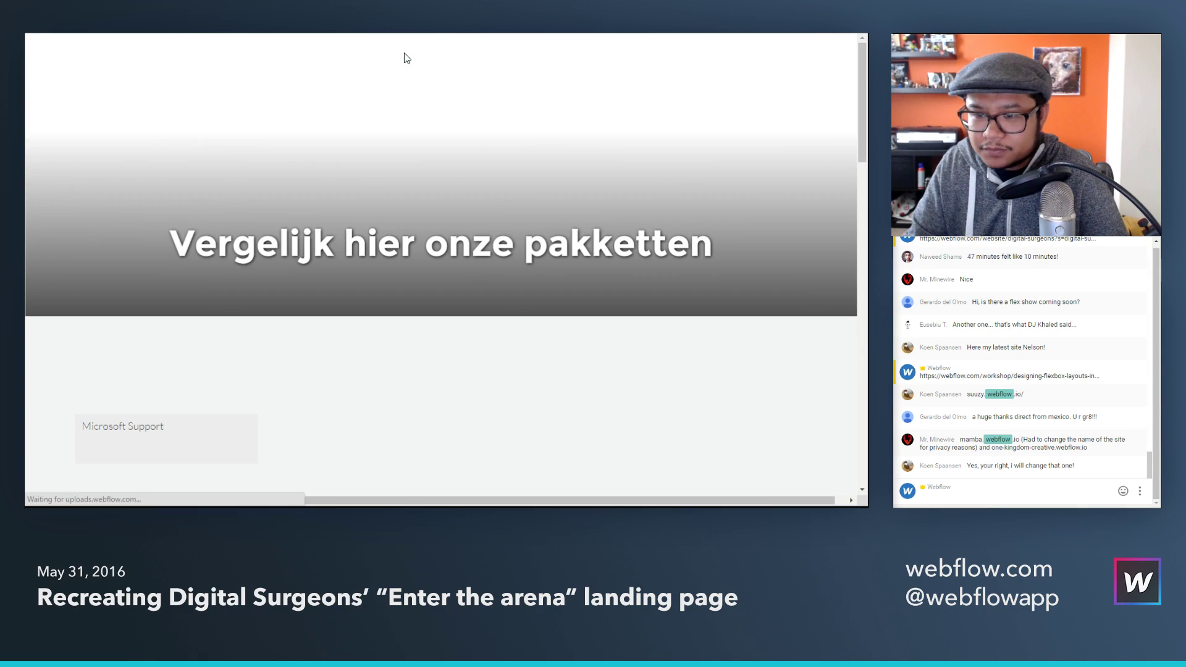
pyautogui.scroll(-2, 167, 283)
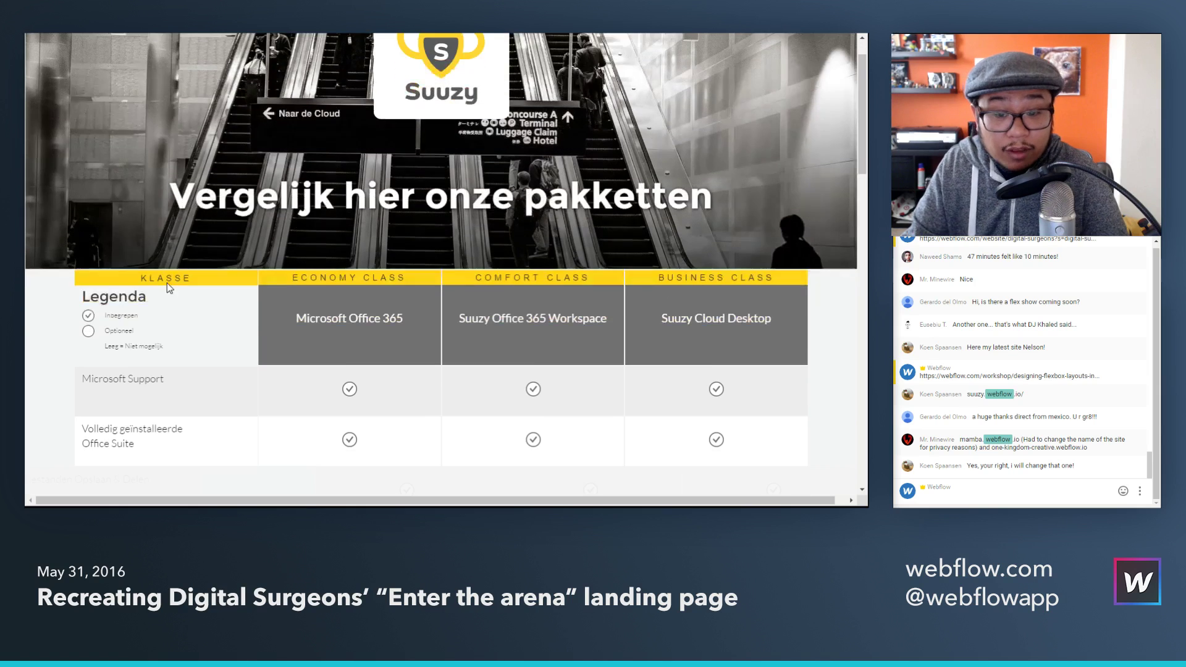
pyautogui.scroll(-2, 285, 354)
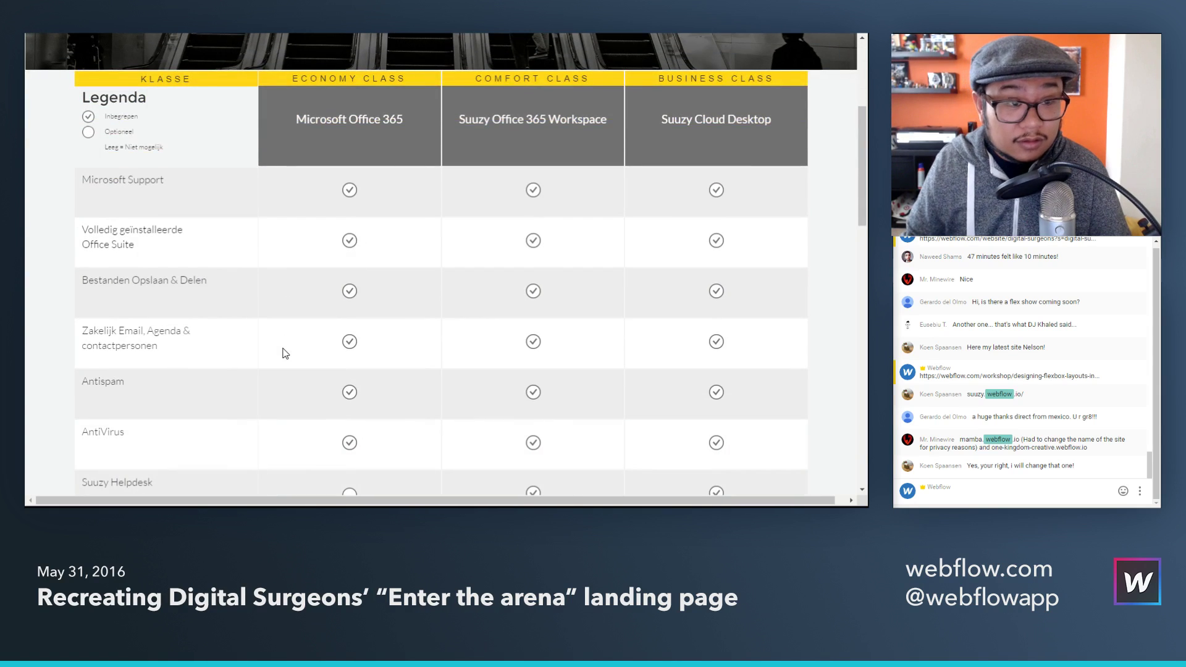
pyautogui.scroll(3, 285, 353)
pyautogui.scroll(1, 283, 348)
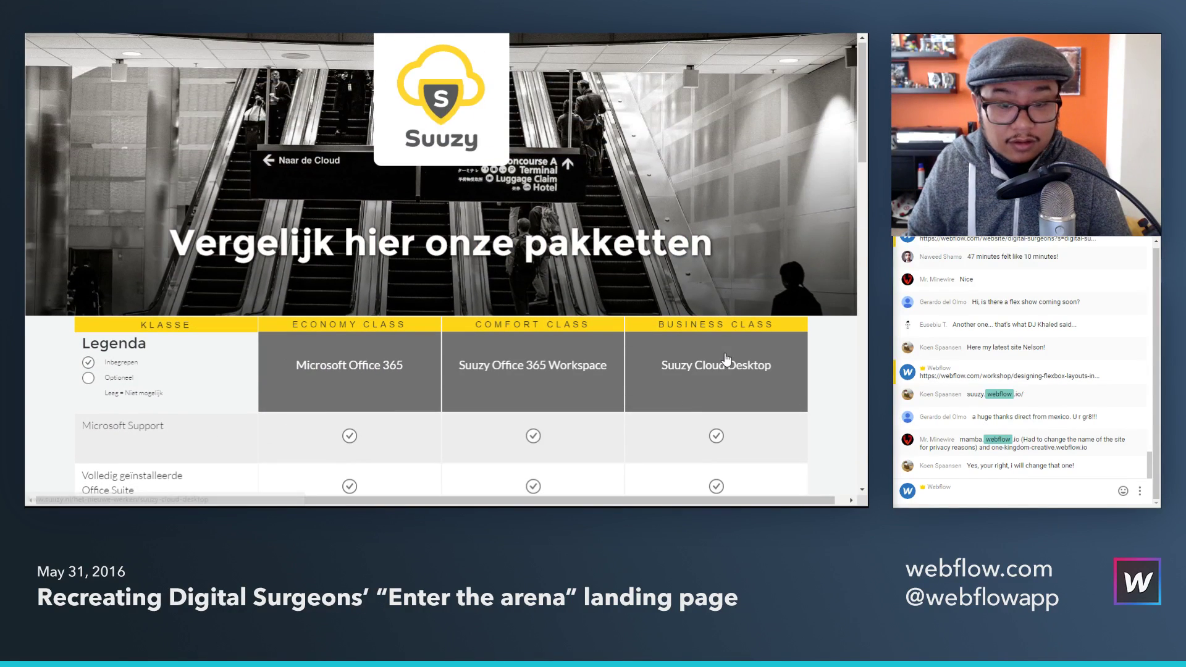